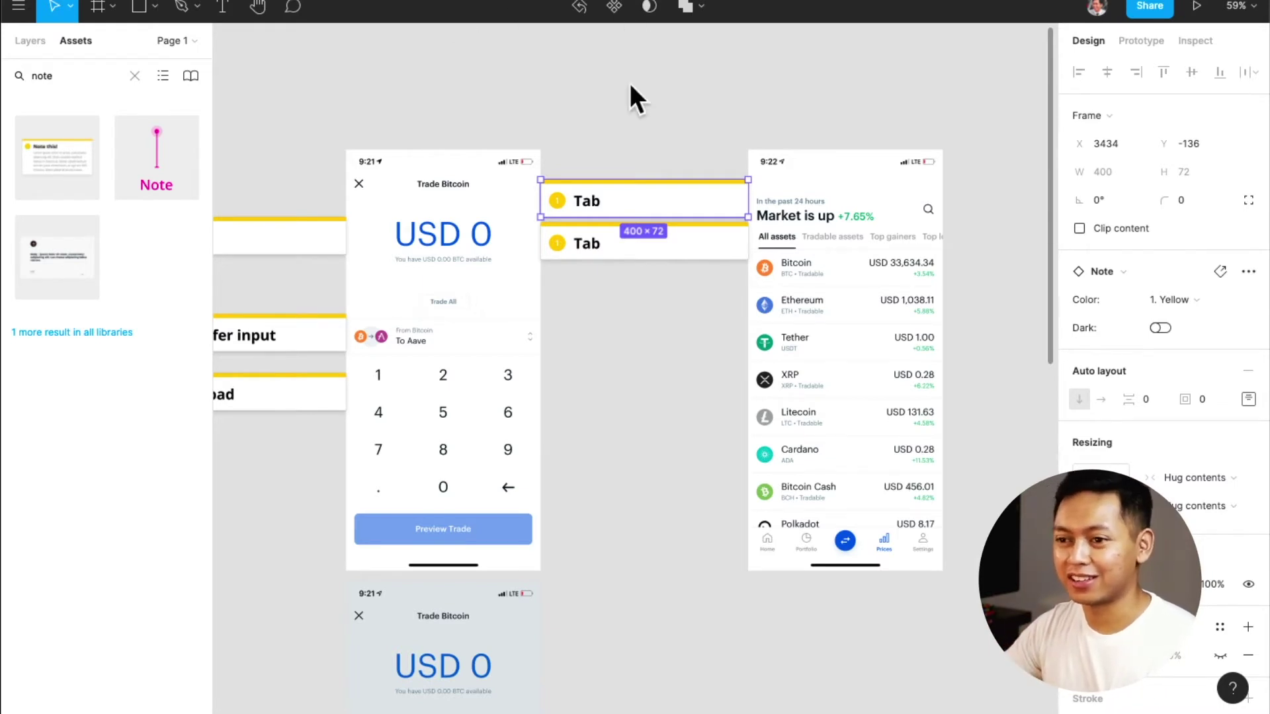
Zoom out to the whole board of screens and bring the editor panels back into view
key(shift+1)
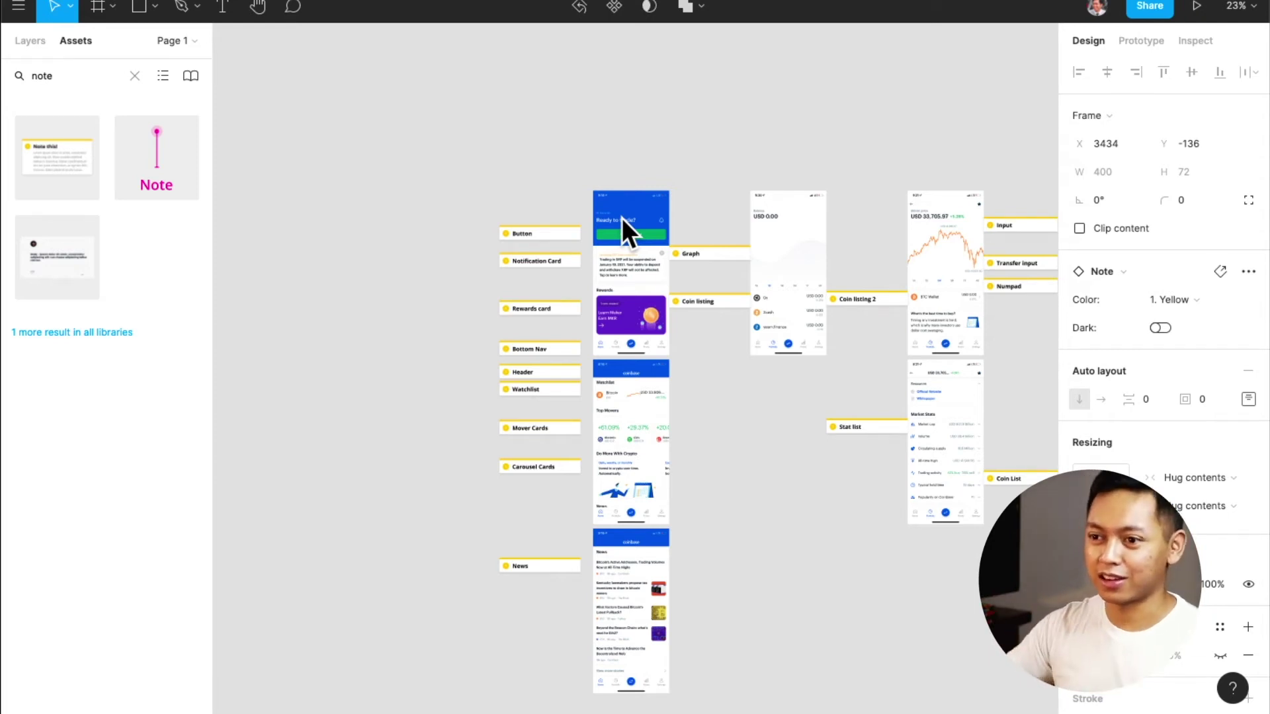
scroll(681, 209, up, 5)
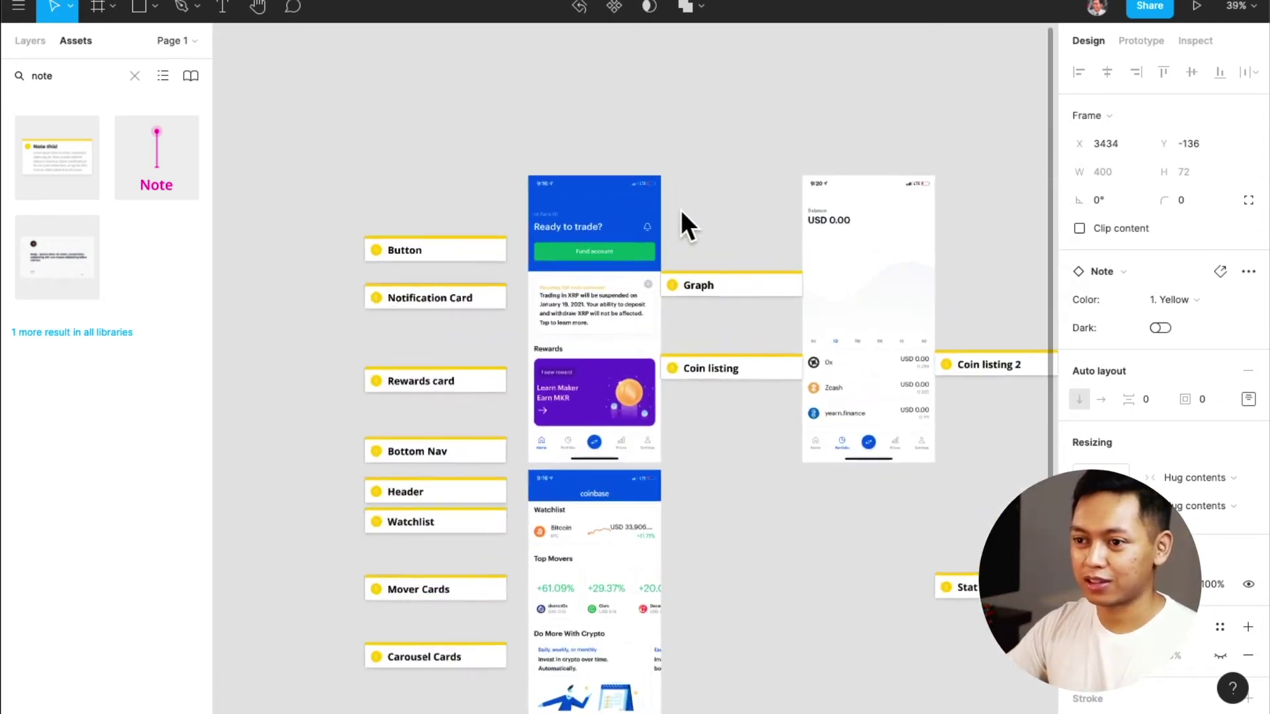
scroll(655, 210, down, 2)
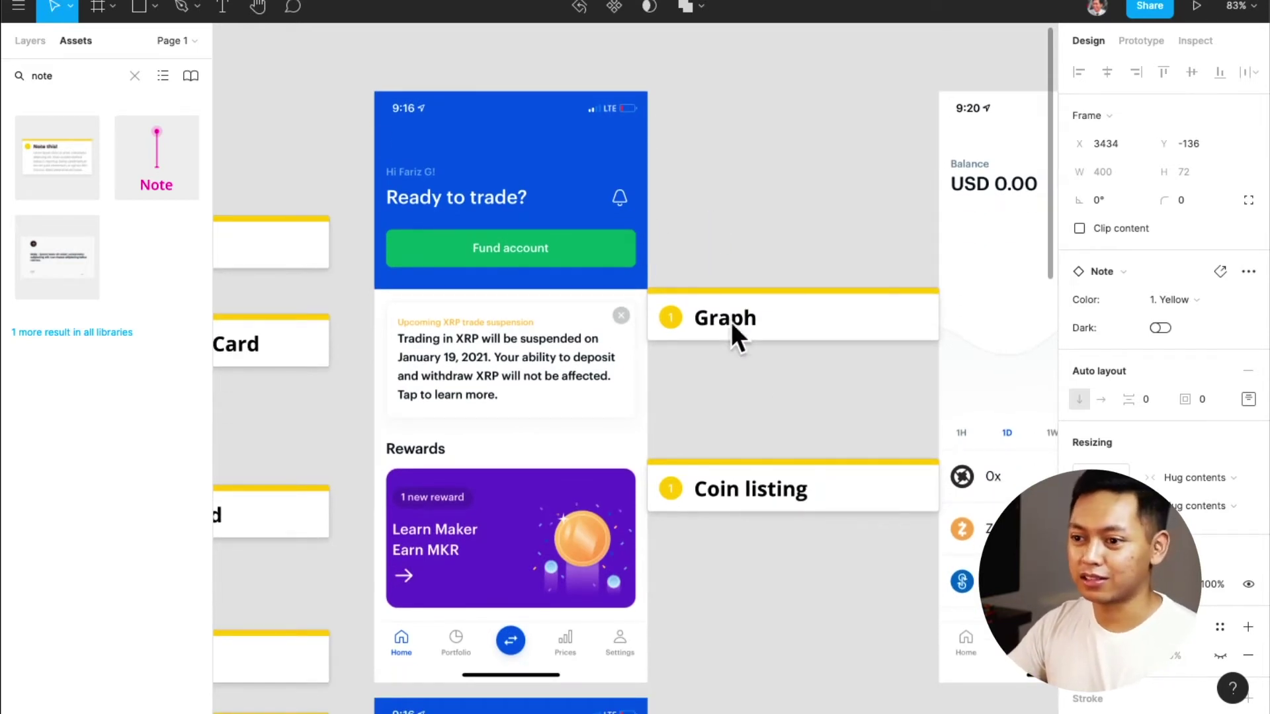
scroll(684, 366, right, 8)
scroll(693, 362, down, 2)
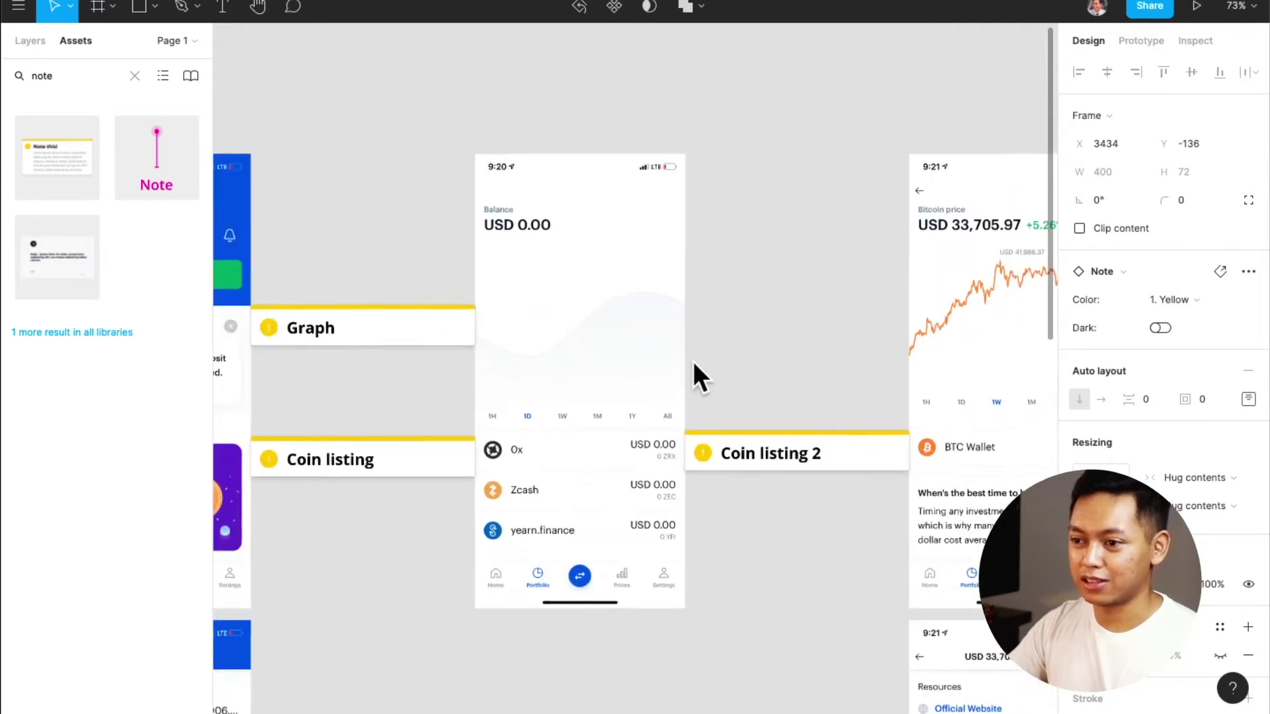
scroll(693, 361, right, 5)
scroll(693, 361, down, 1)
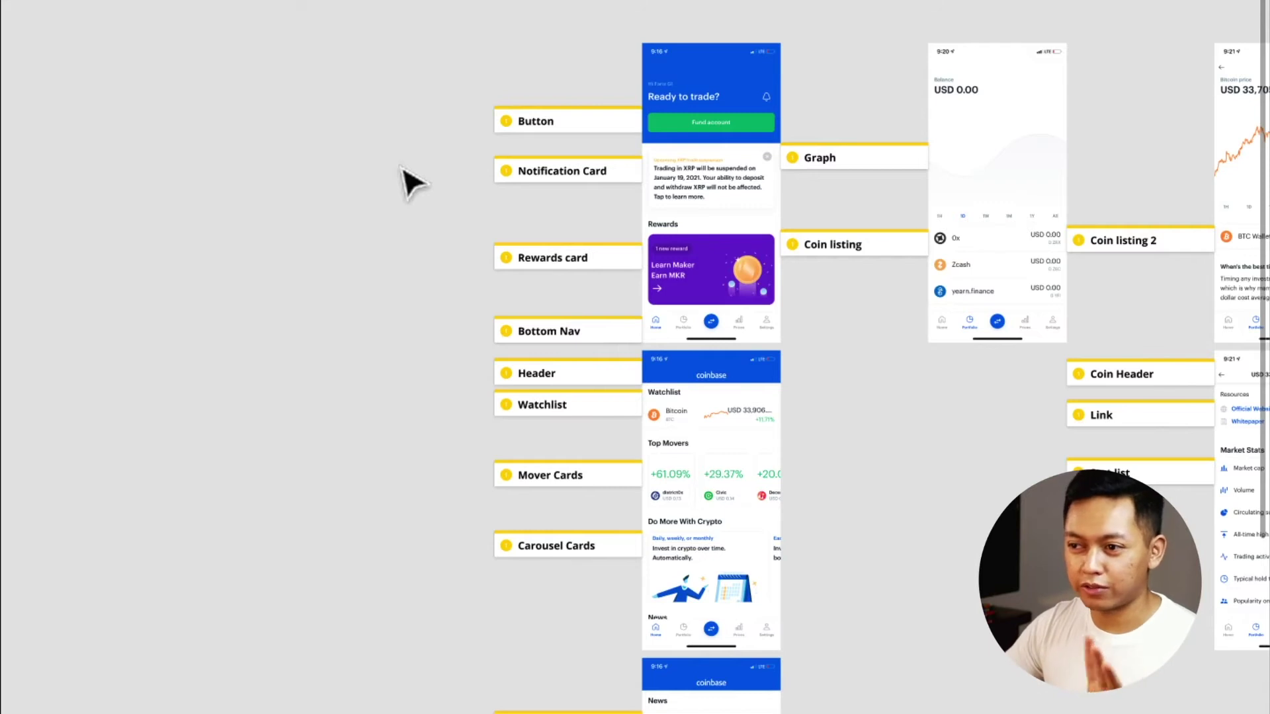
scroll(500, 189, down, 3)
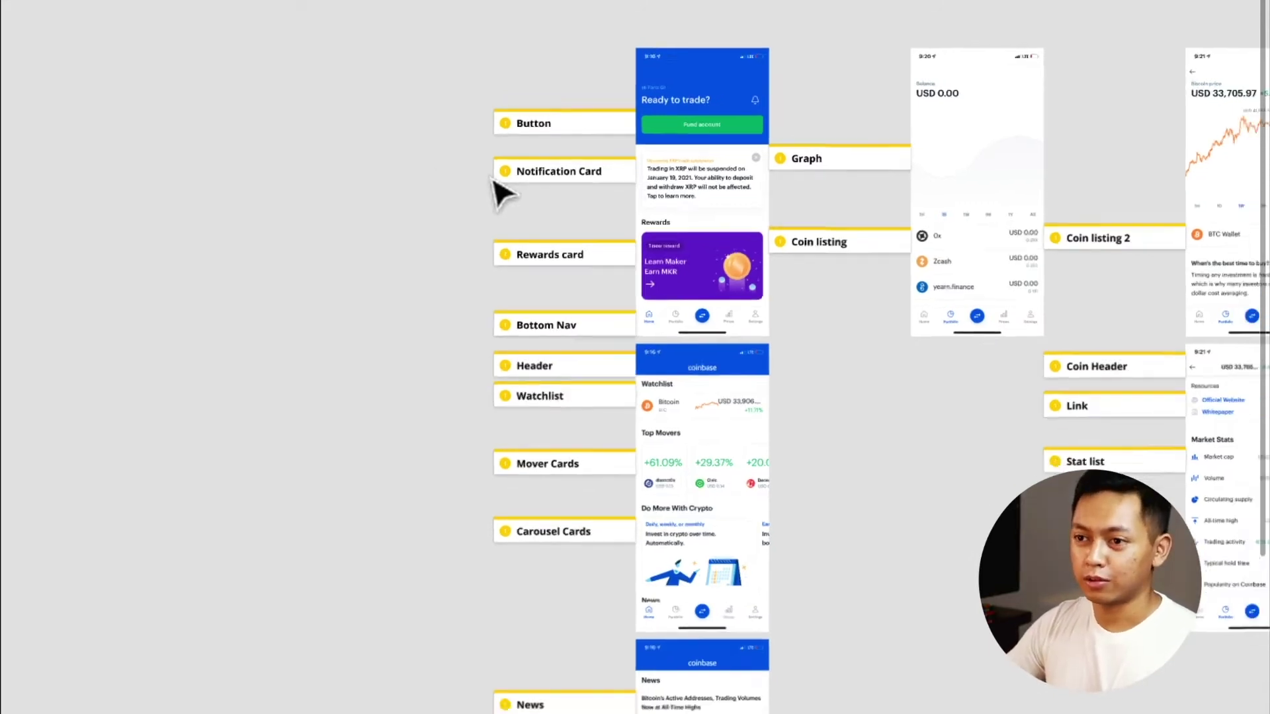
scroll(499, 191, right, 5)
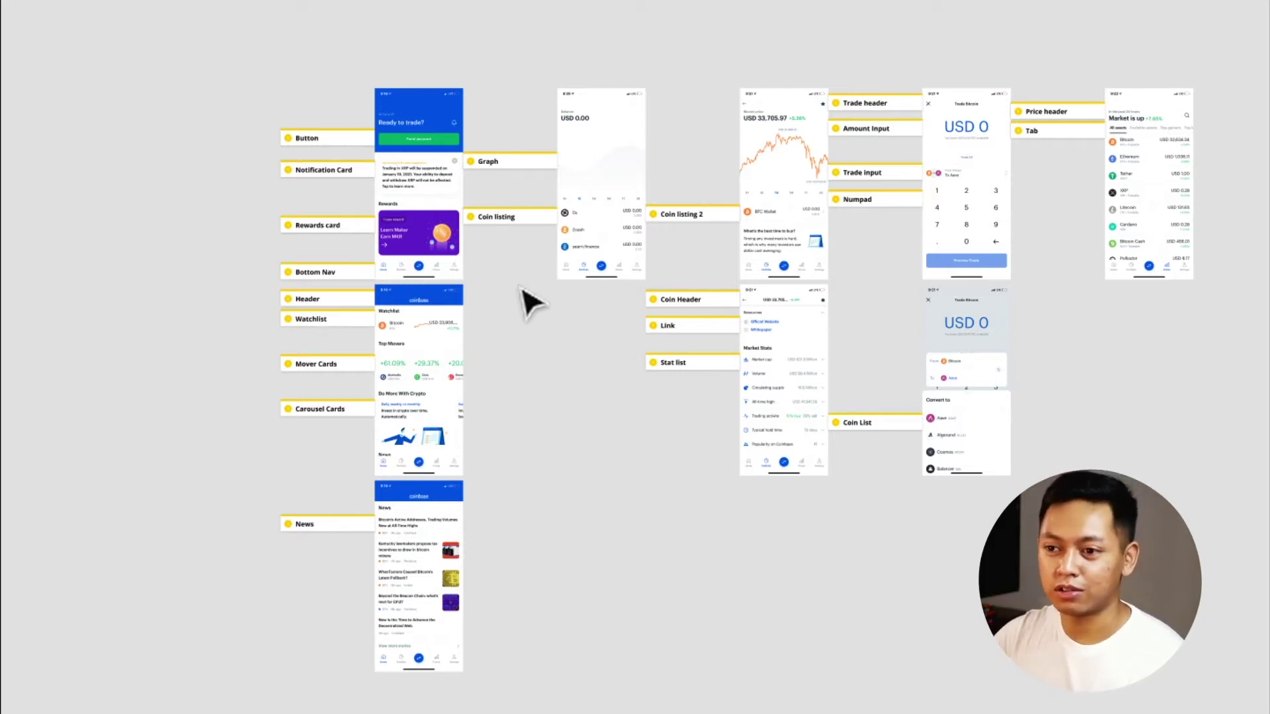
scroll(509, 192, left, 5)
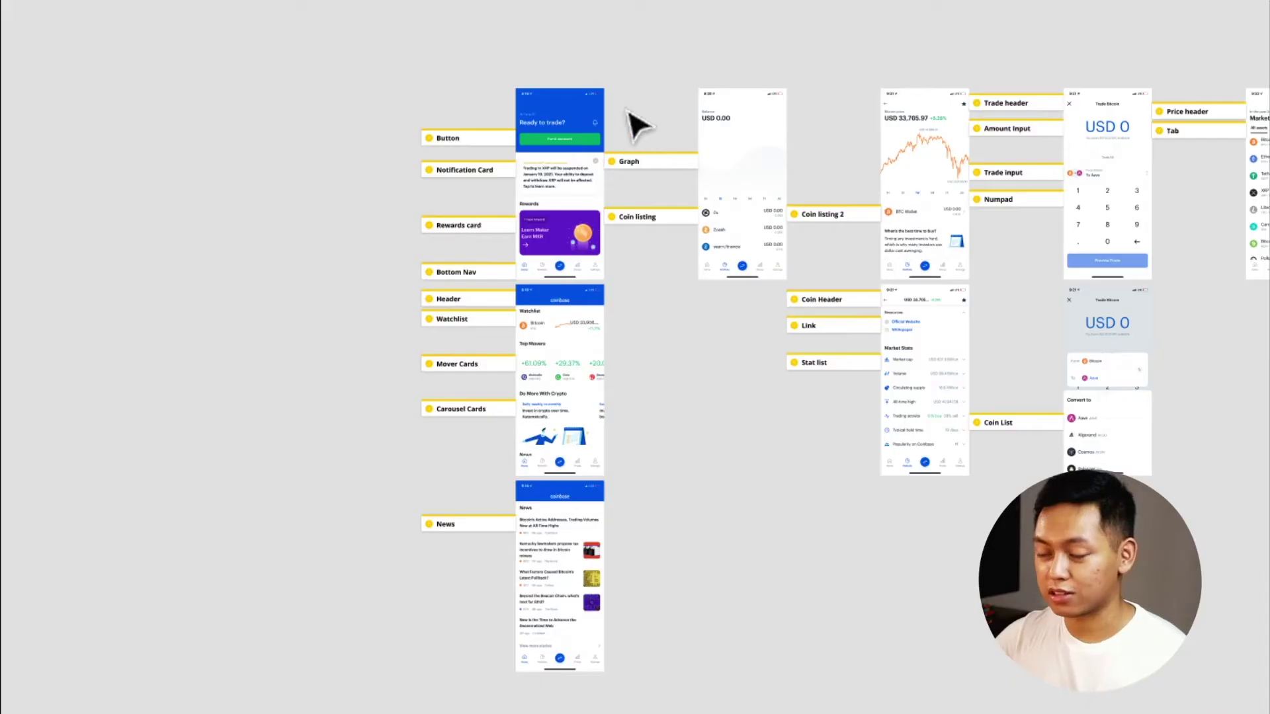
scroll(615, 102, up, 10)
scroll(547, 185, left, 3)
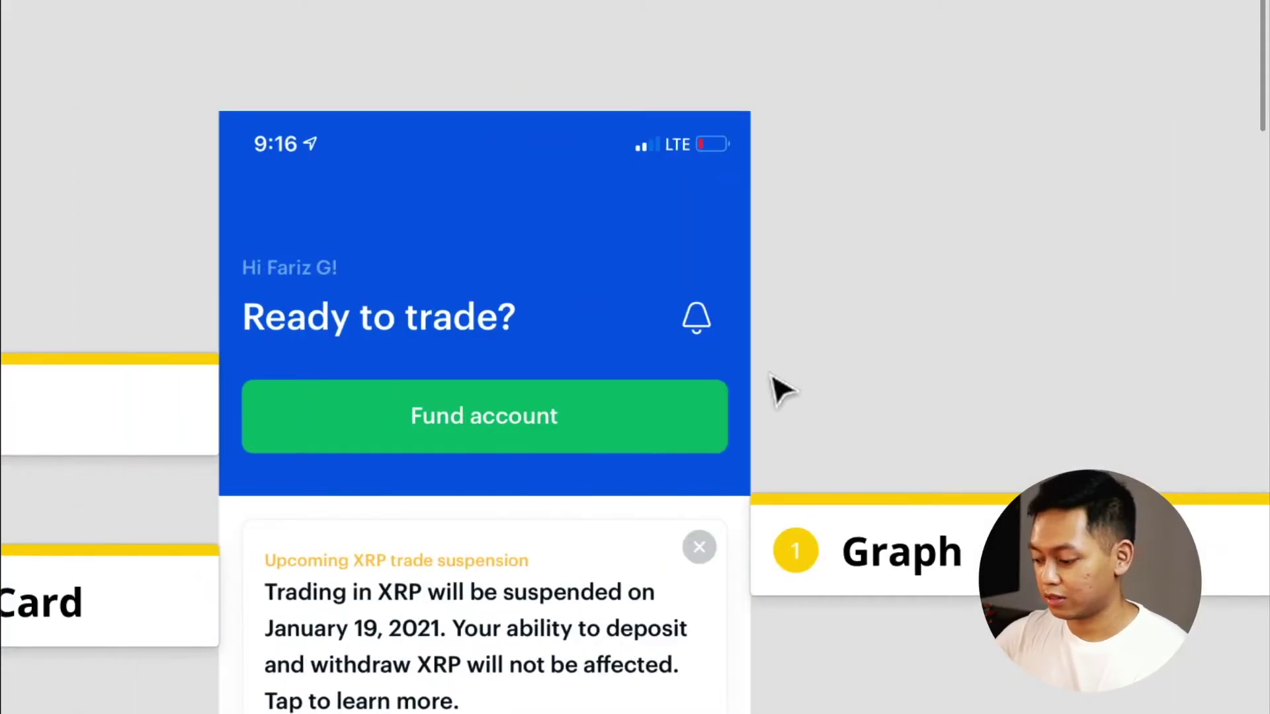
key(i)
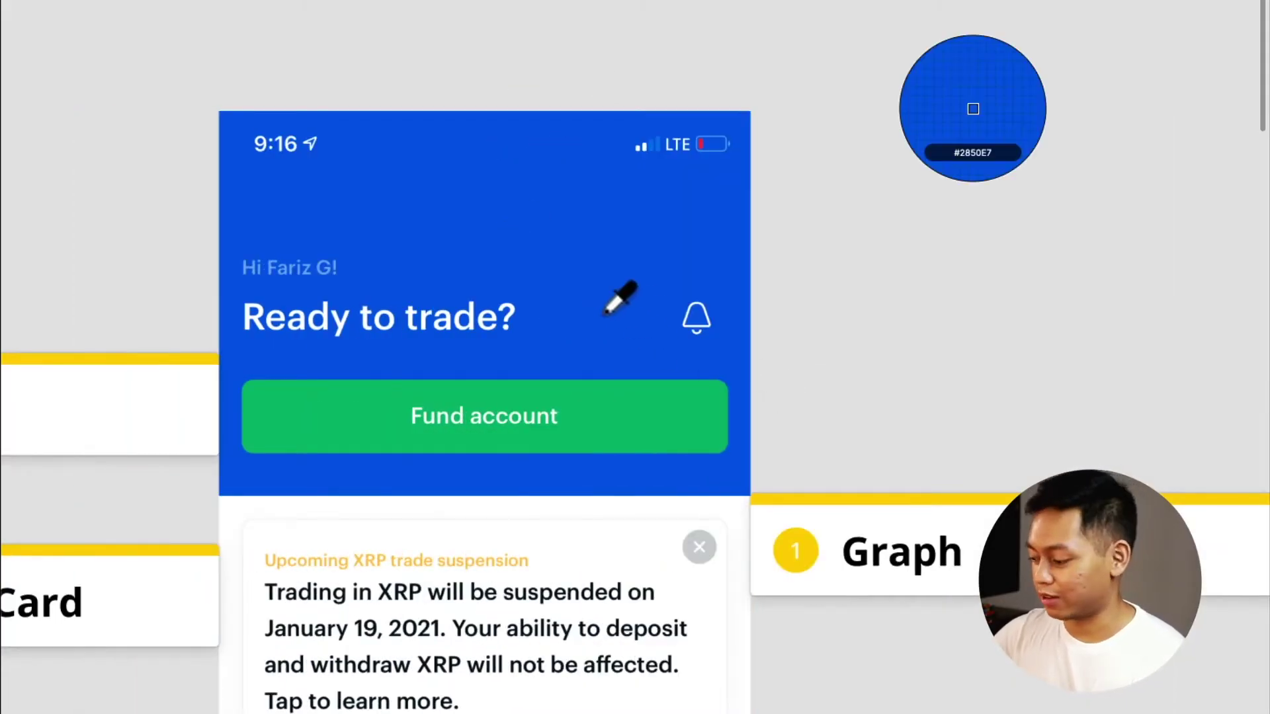
key(ctrl+backslash)
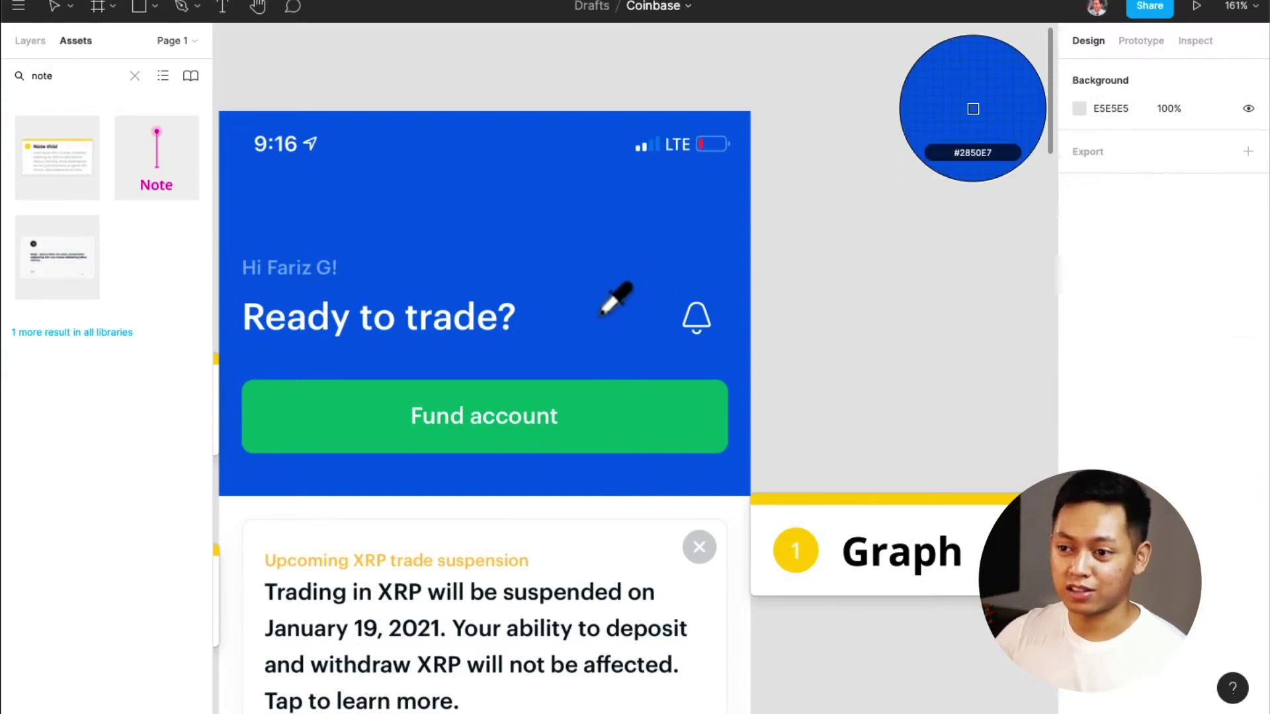
key(Escape)
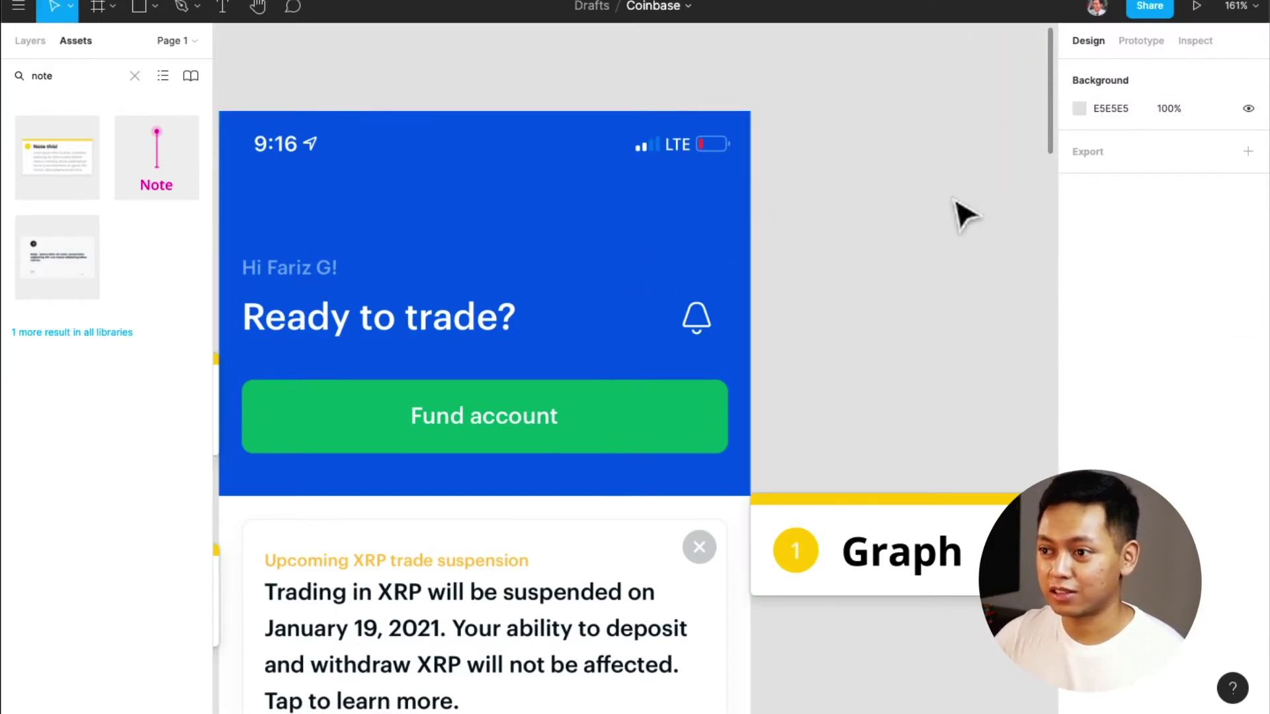
Draw a 69×69 square beside the phone screen and fill it with the header's blue
key(r)
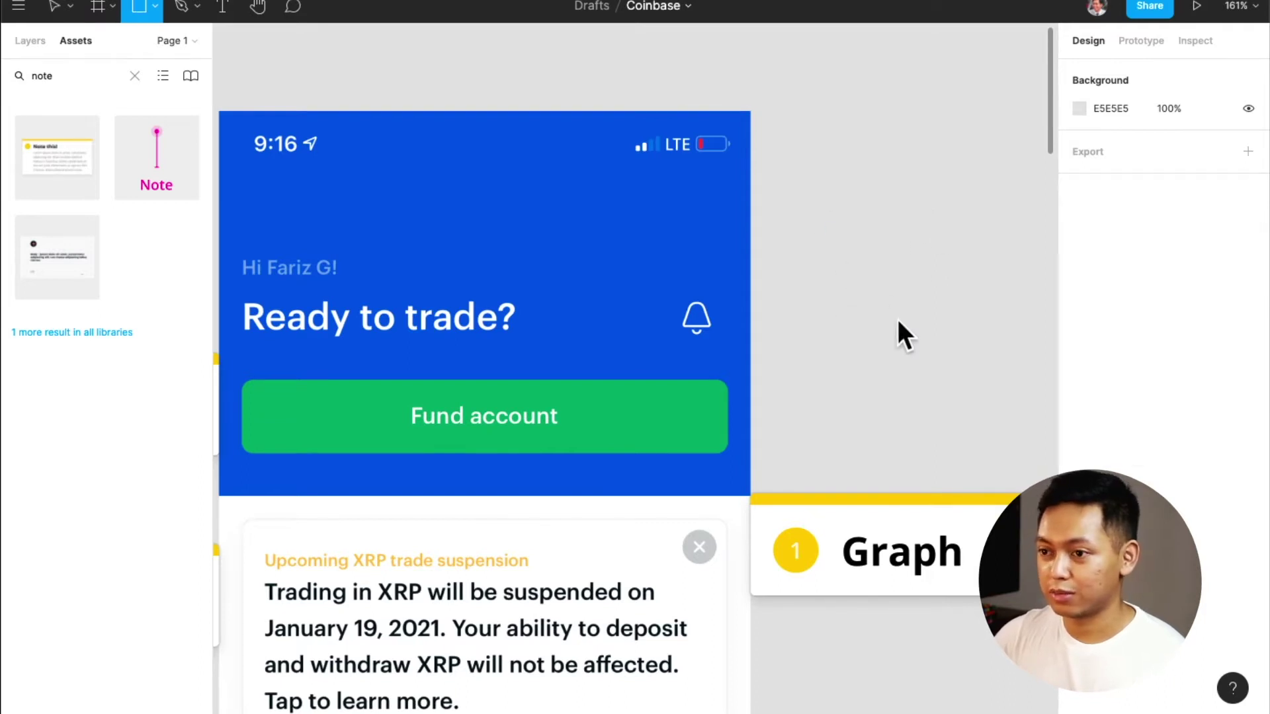
drag(828, 226, 926, 324)
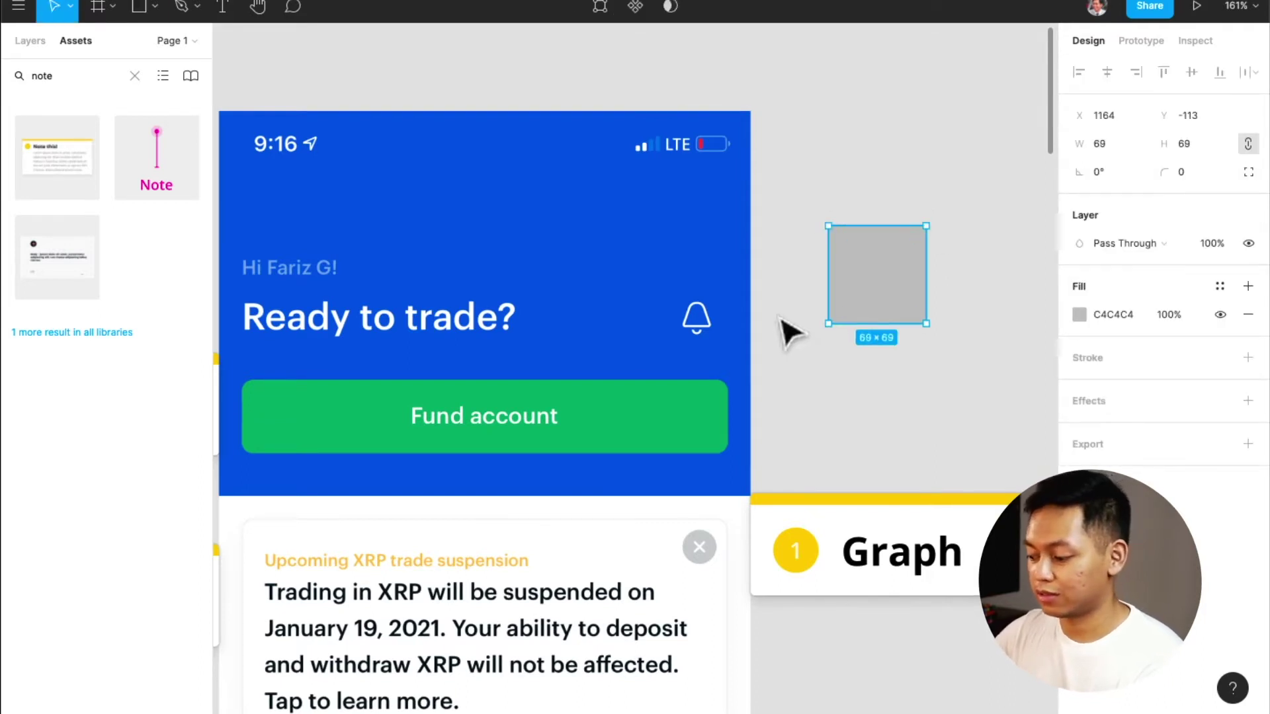
drag(860, 293, 814, 312)
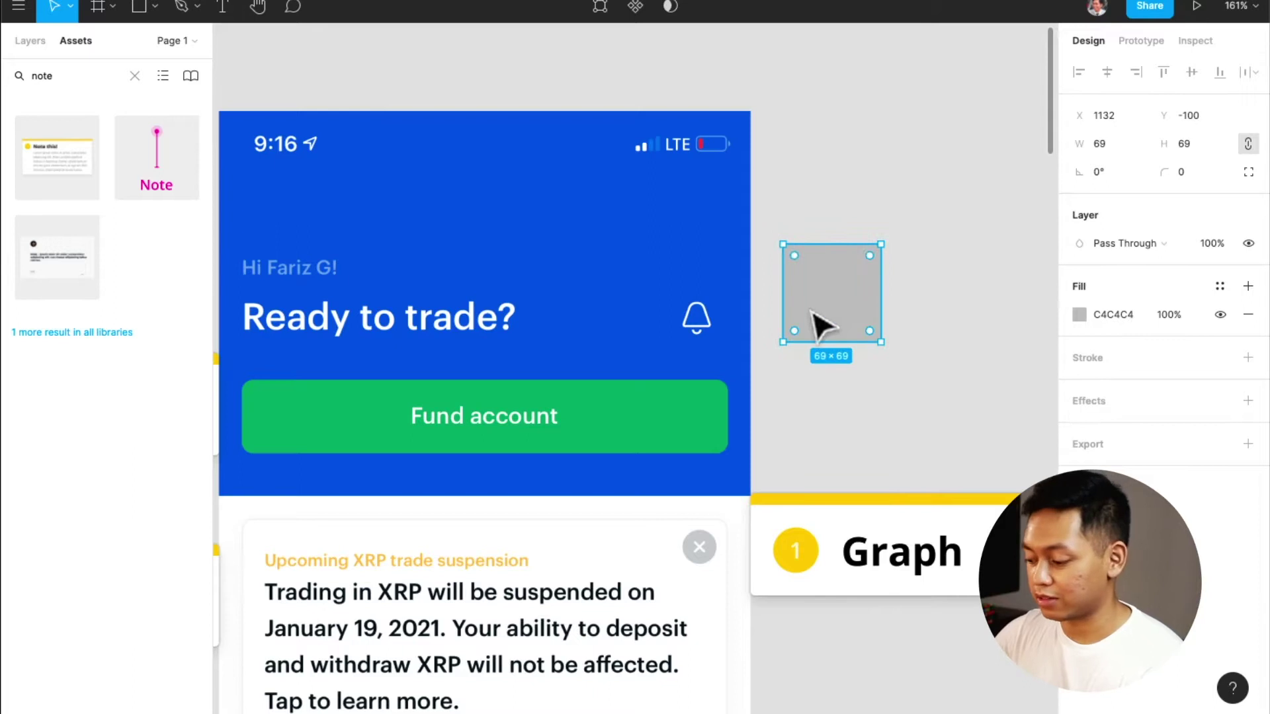
key(i)
click(599, 264)
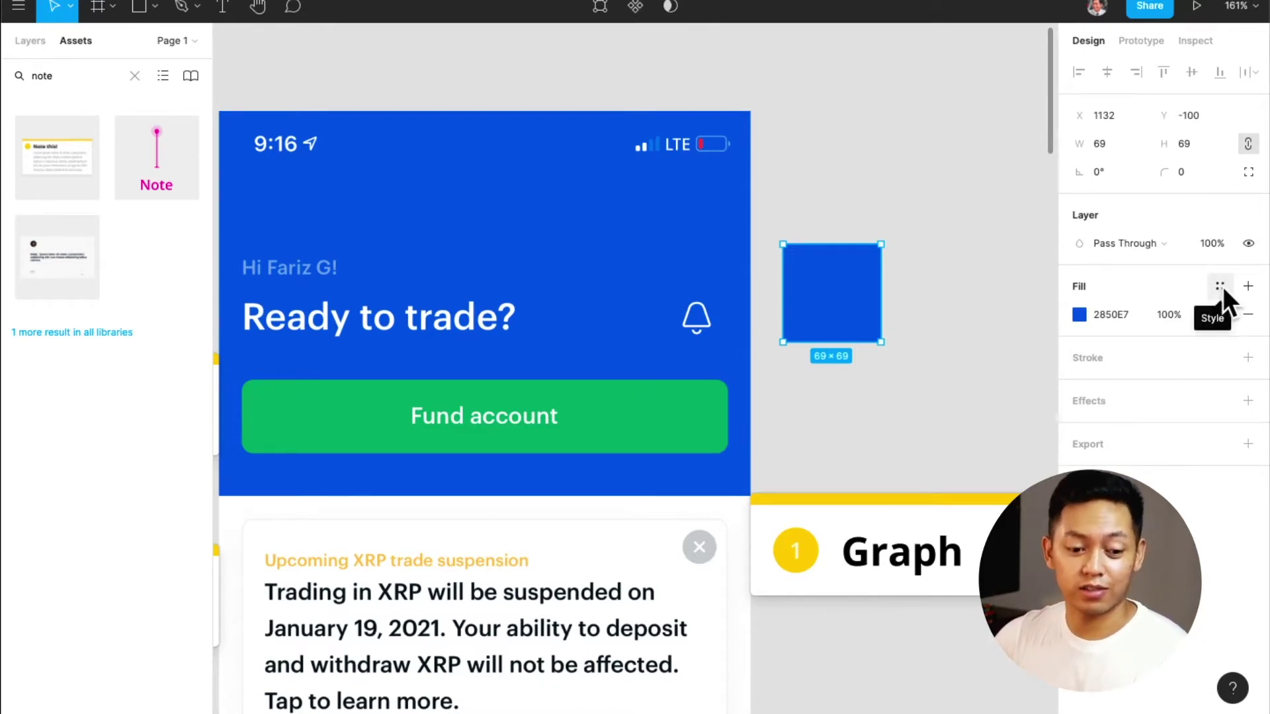
Save the square's blue fill as a new colour style named Primary / Blue
click(1221, 287)
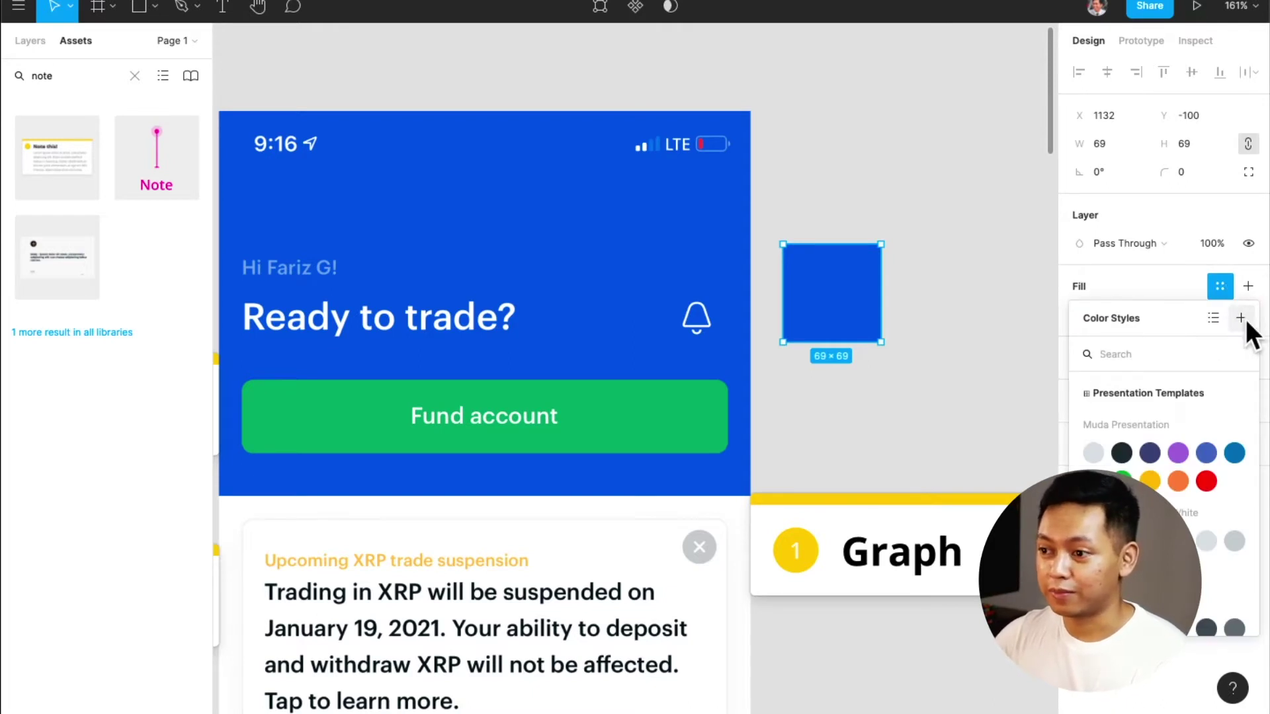
scroll(1164, 463, down, 5)
scroll(1128, 456, down, 1)
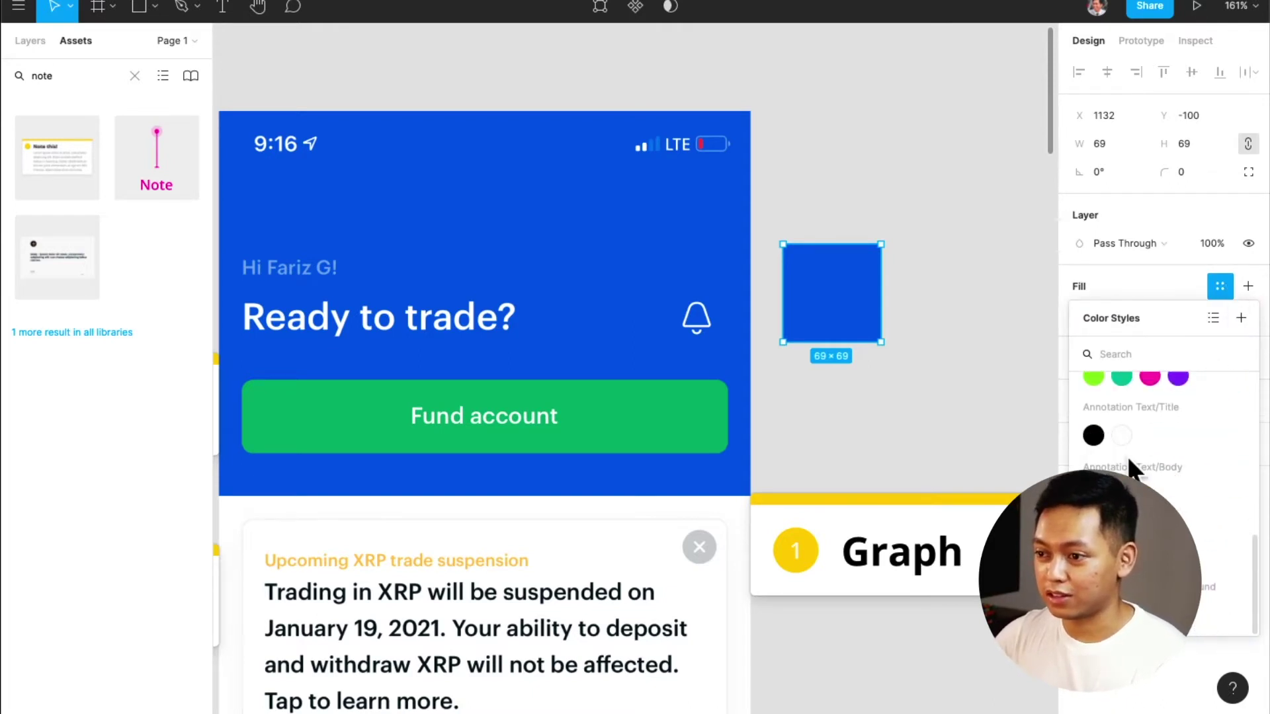
scroll(1128, 457, up, 6)
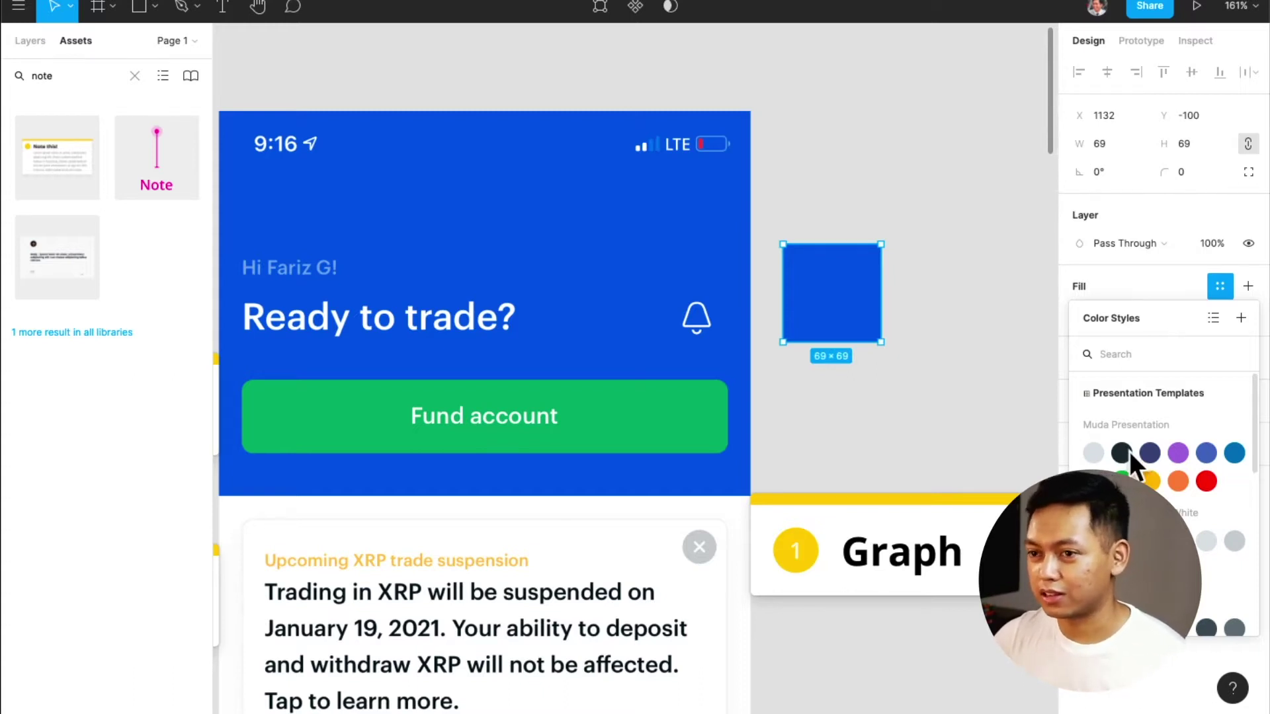
click(1242, 319)
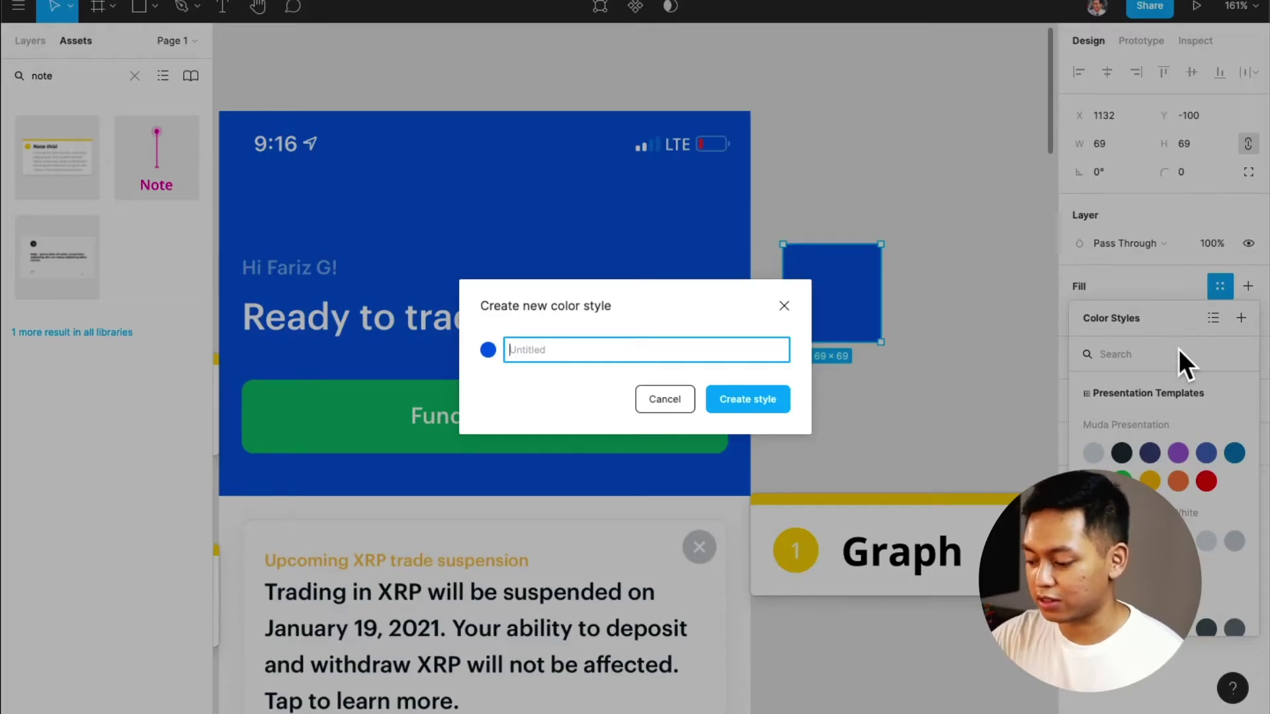
text(Primary )
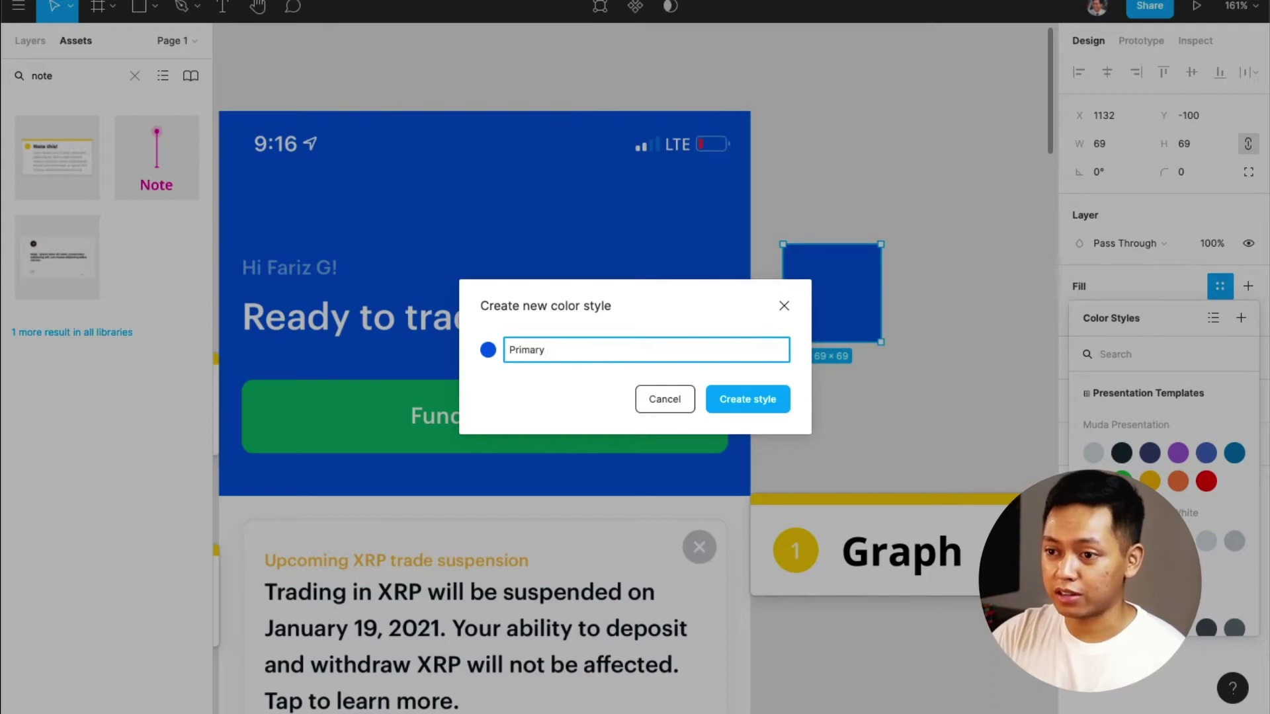
text(/ Blue)
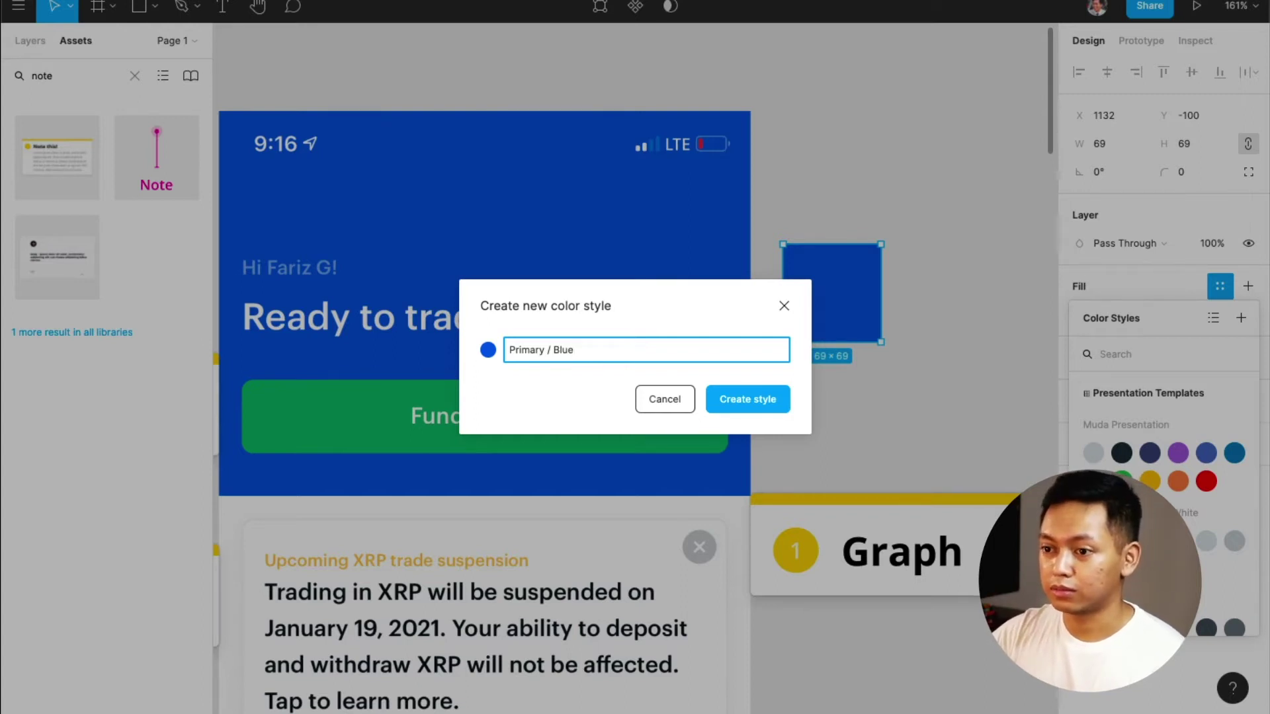
key(Return)
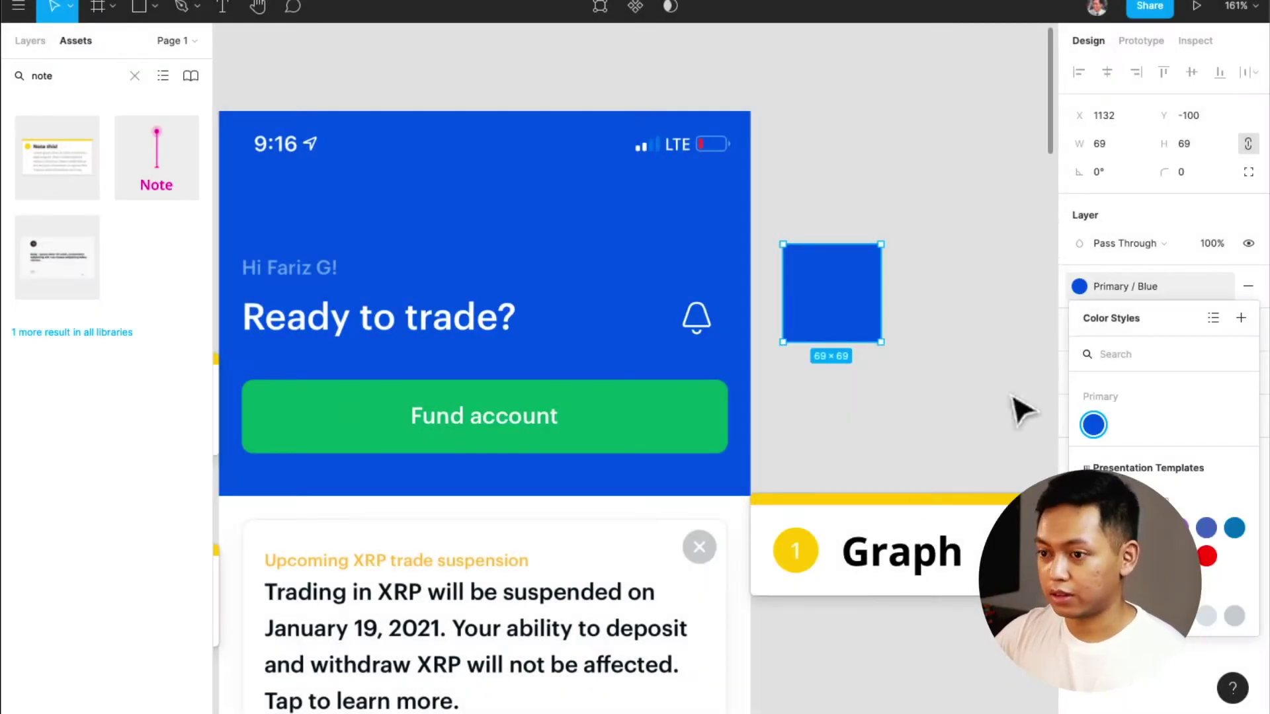
Duplicate the blue square below, fill it with the Fund account green, and save it as Button / Green
alt+drag(856, 312, 836, 427)
key(i)
click(635, 413)
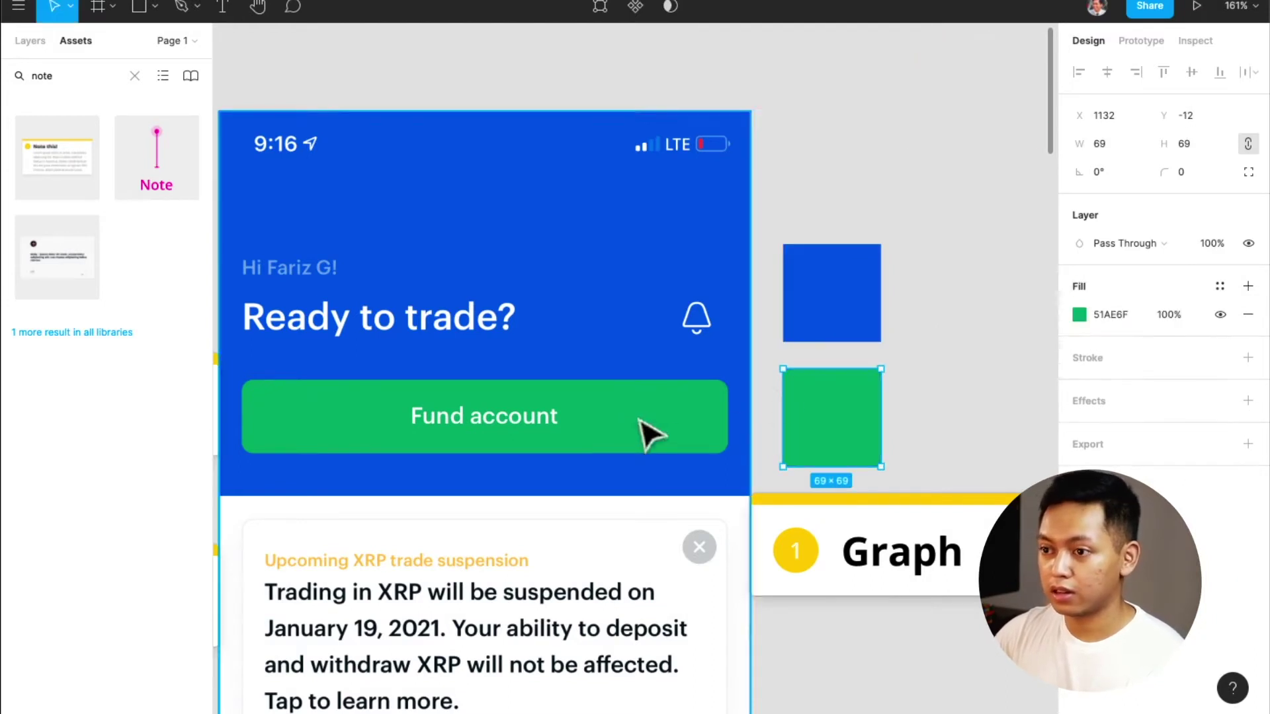
click(1219, 286)
click(1219, 286)
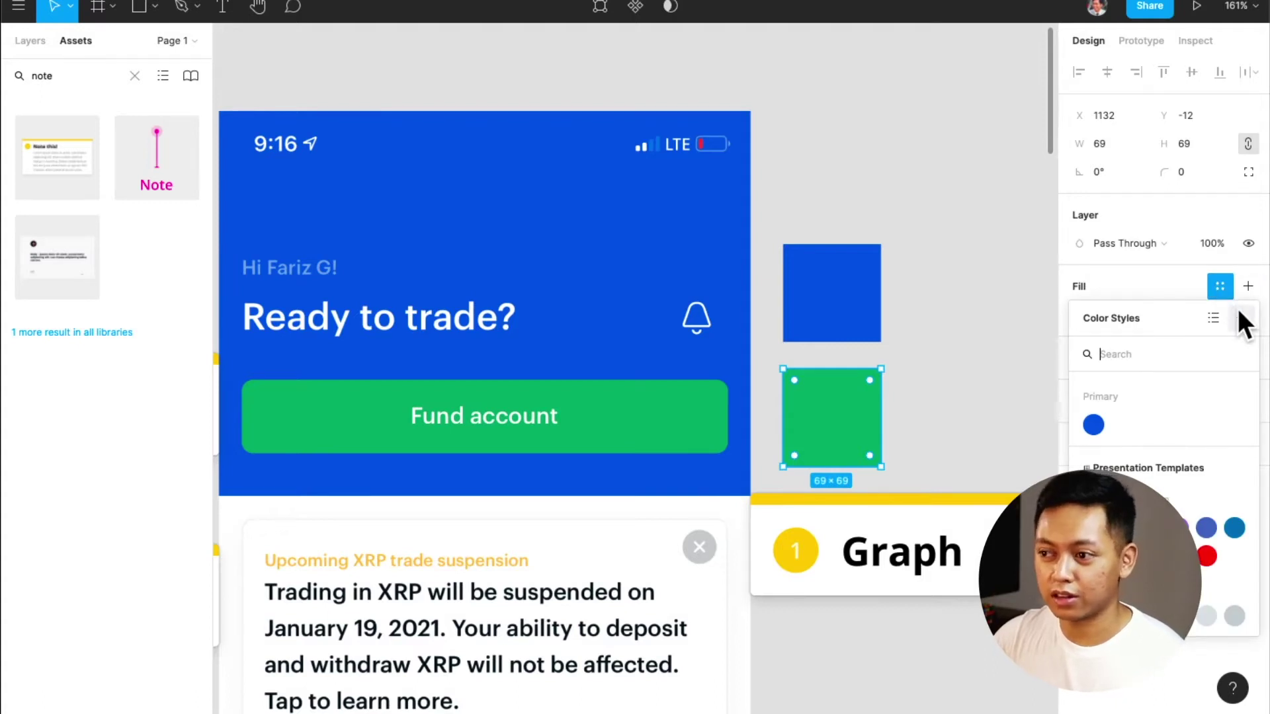
click(1237, 310)
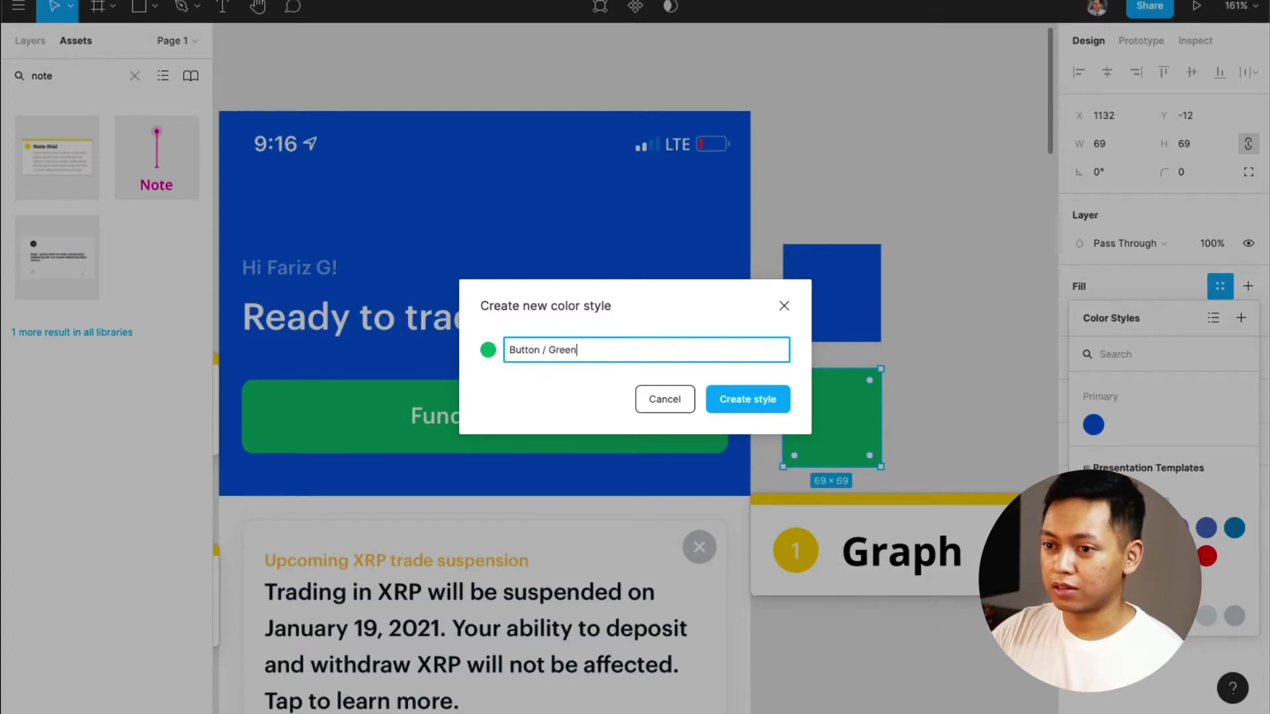
click(766, 400)
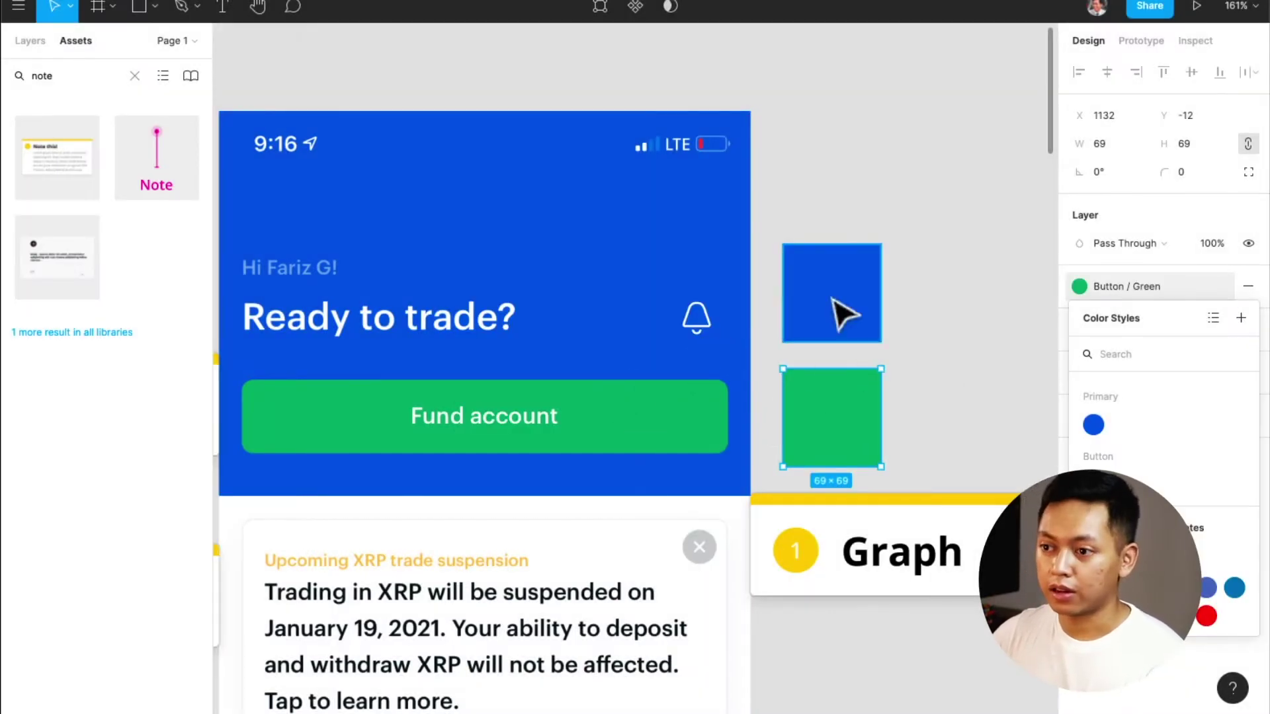
Duplicate the blue square to the right, fill it with the heading's white FFFFFF, and save it as Primary / White
click(808, 306)
drag(807, 306, 944, 299)
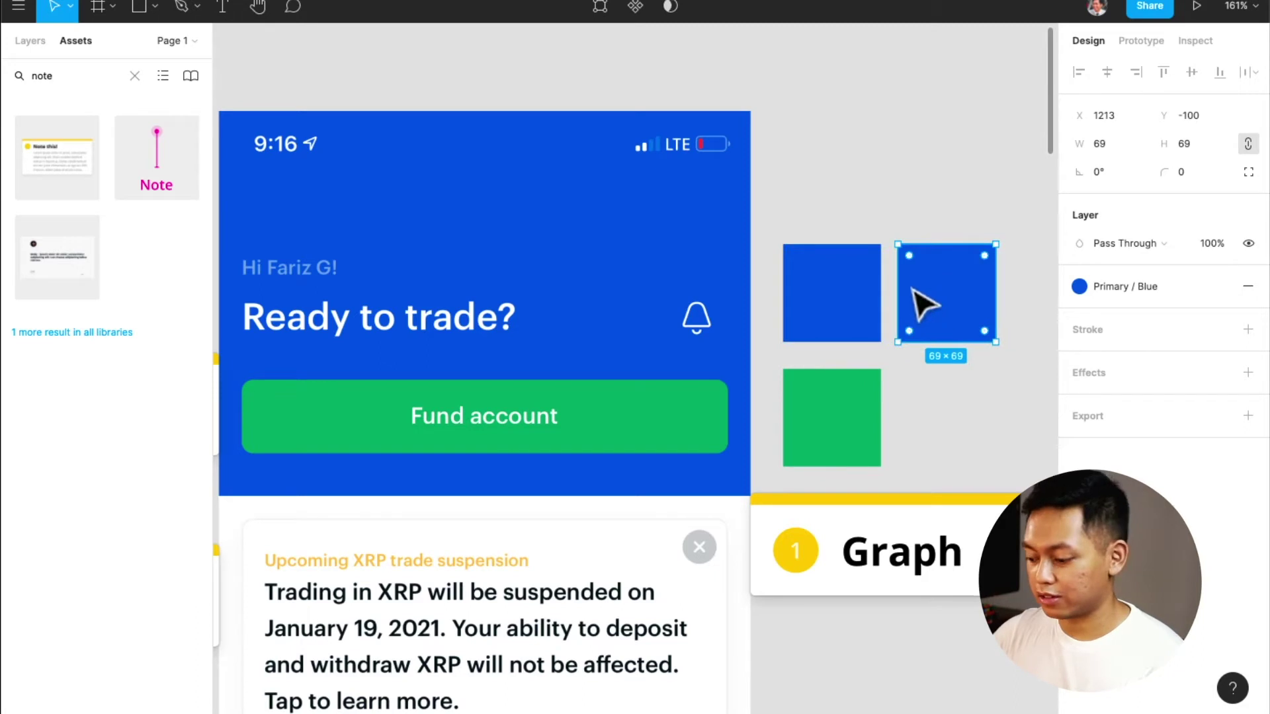
key(i)
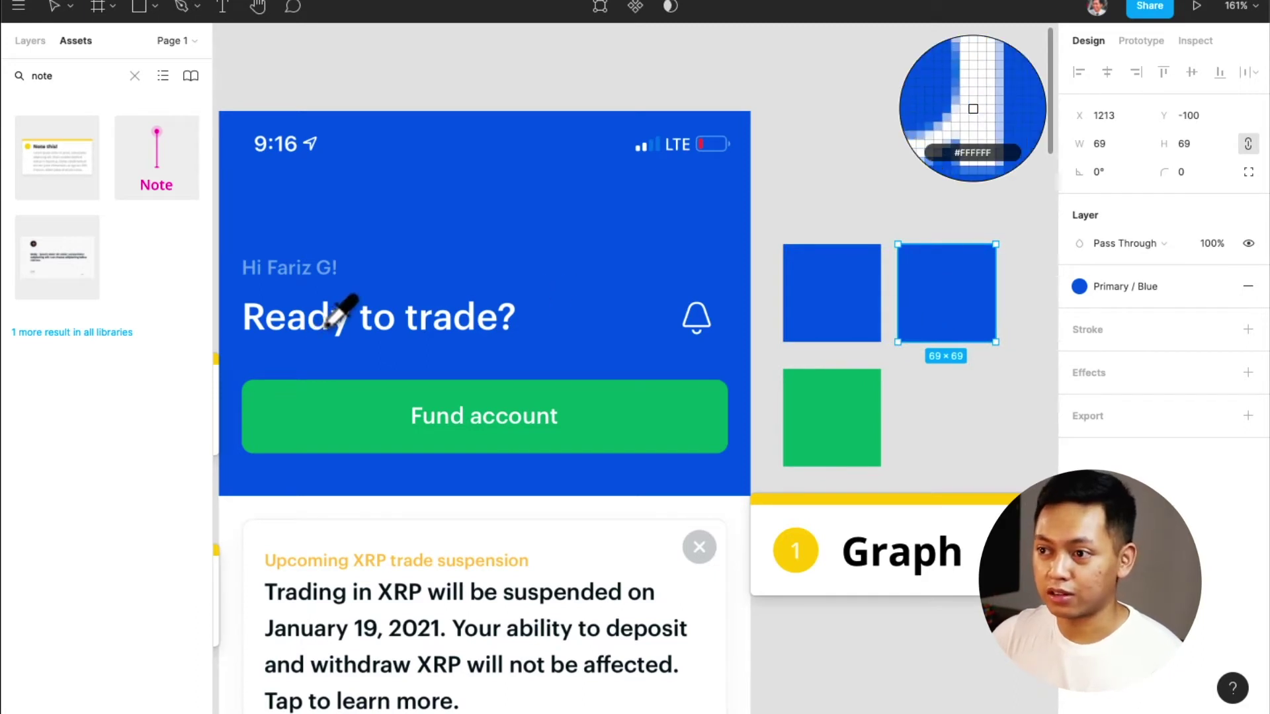
click(326, 328)
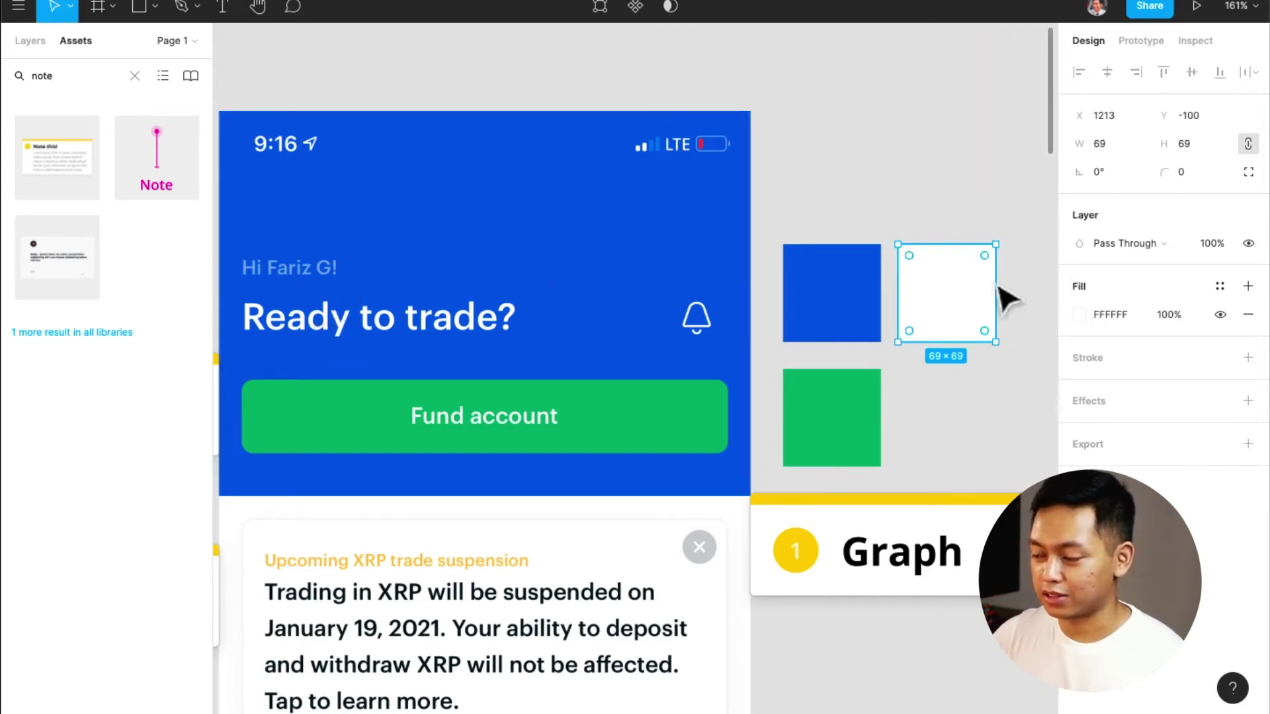
click(1229, 291)
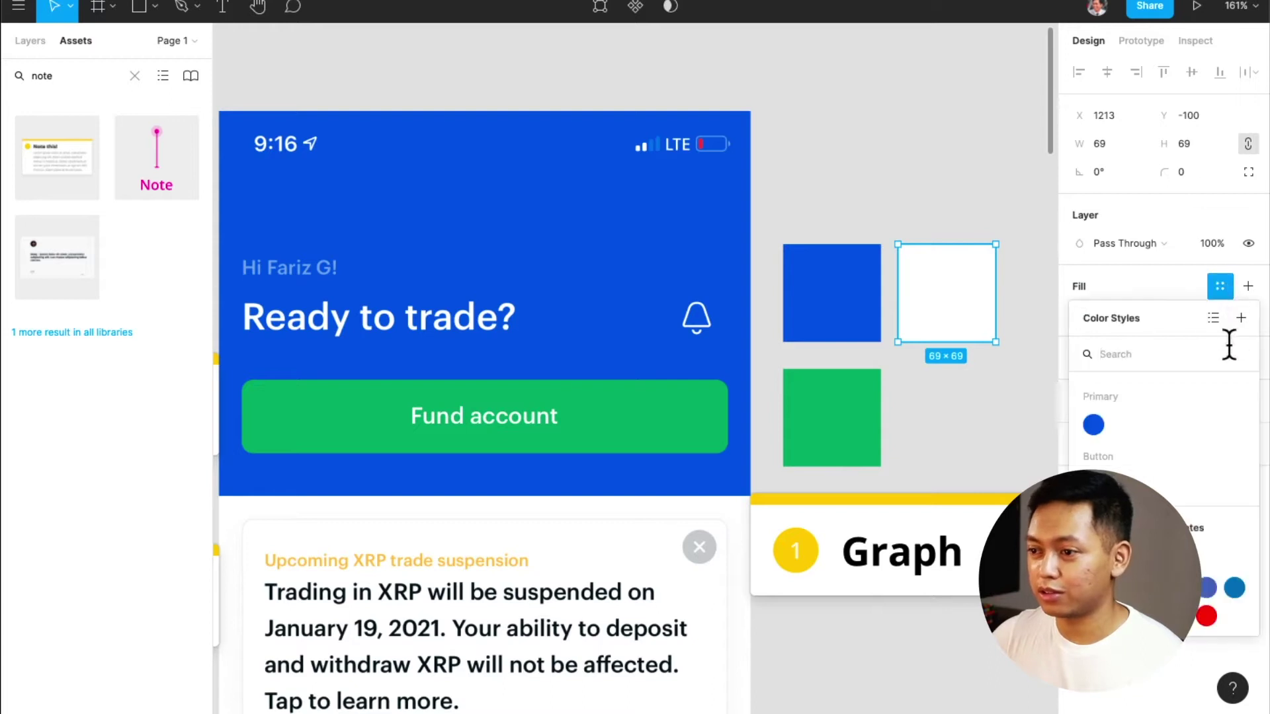
click(1241, 319)
text(Primary / White)
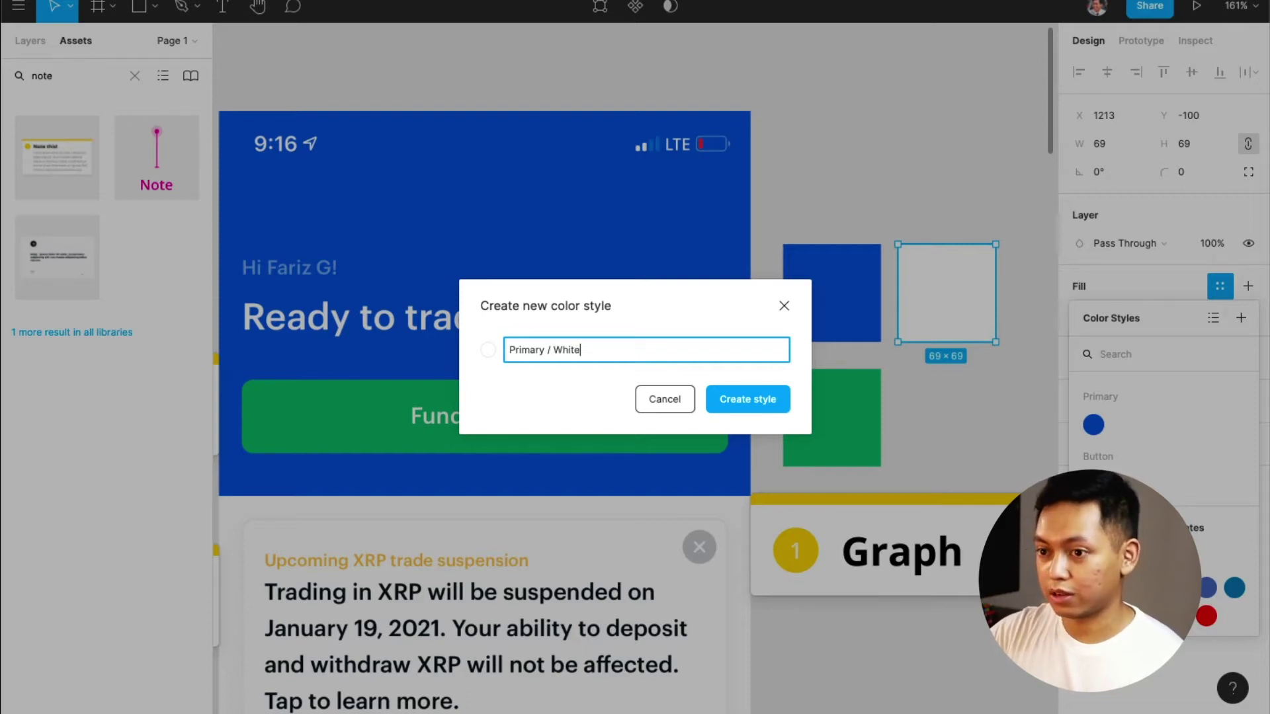
key(Return)
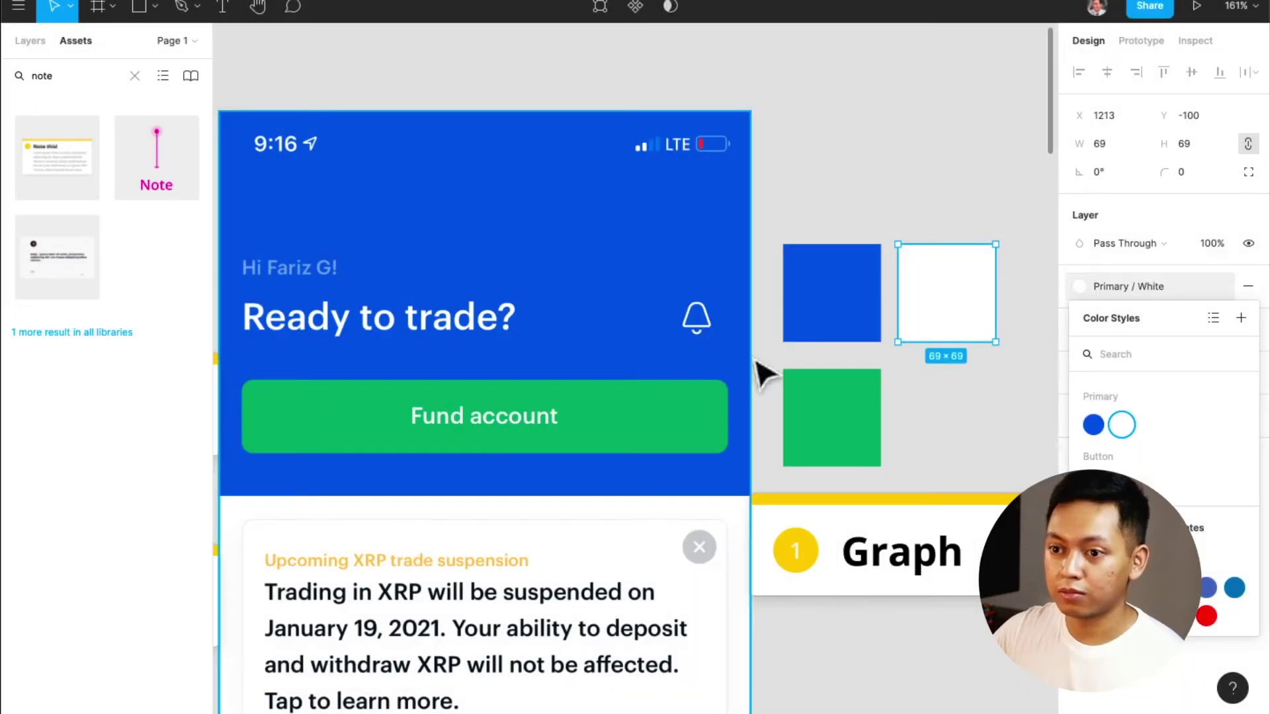
Copy the blue square upward, fill it with the greeting text's light blue, and save it as Blue / Blue + 3
alt+drag(840, 304, 836, 205)
key(i)
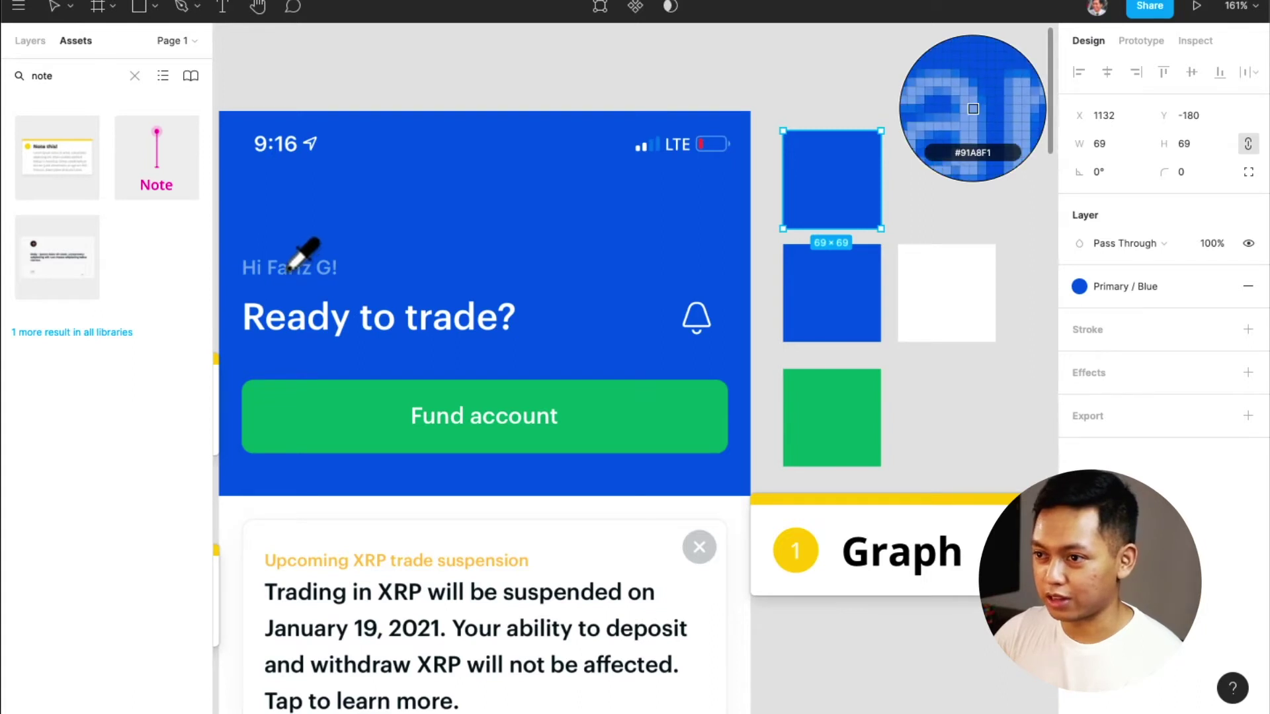
click(288, 271)
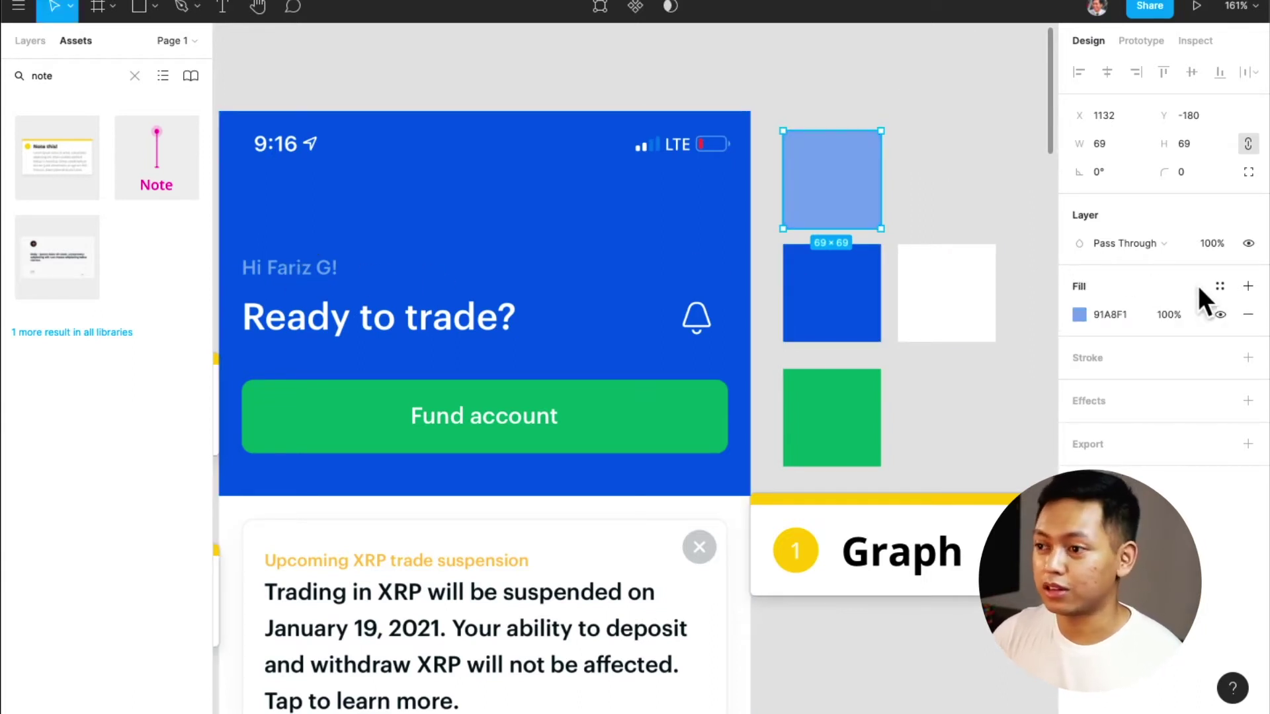
click(1220, 286)
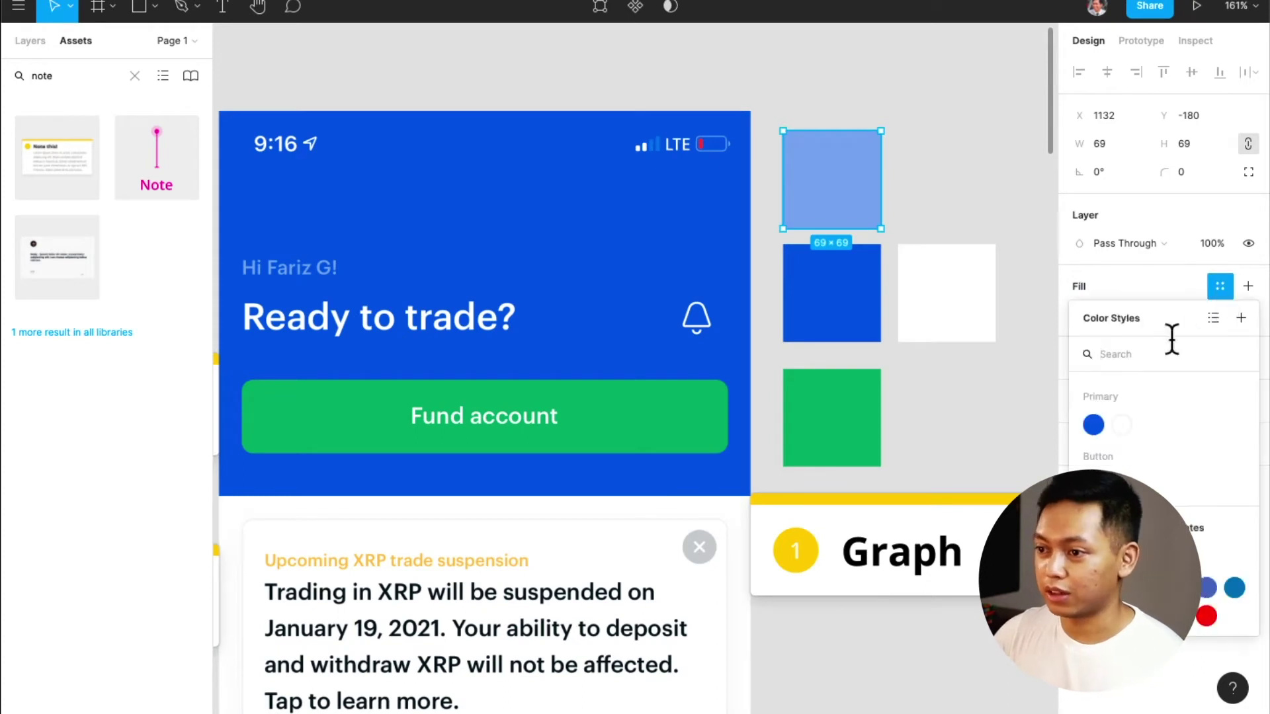
click(1241, 318)
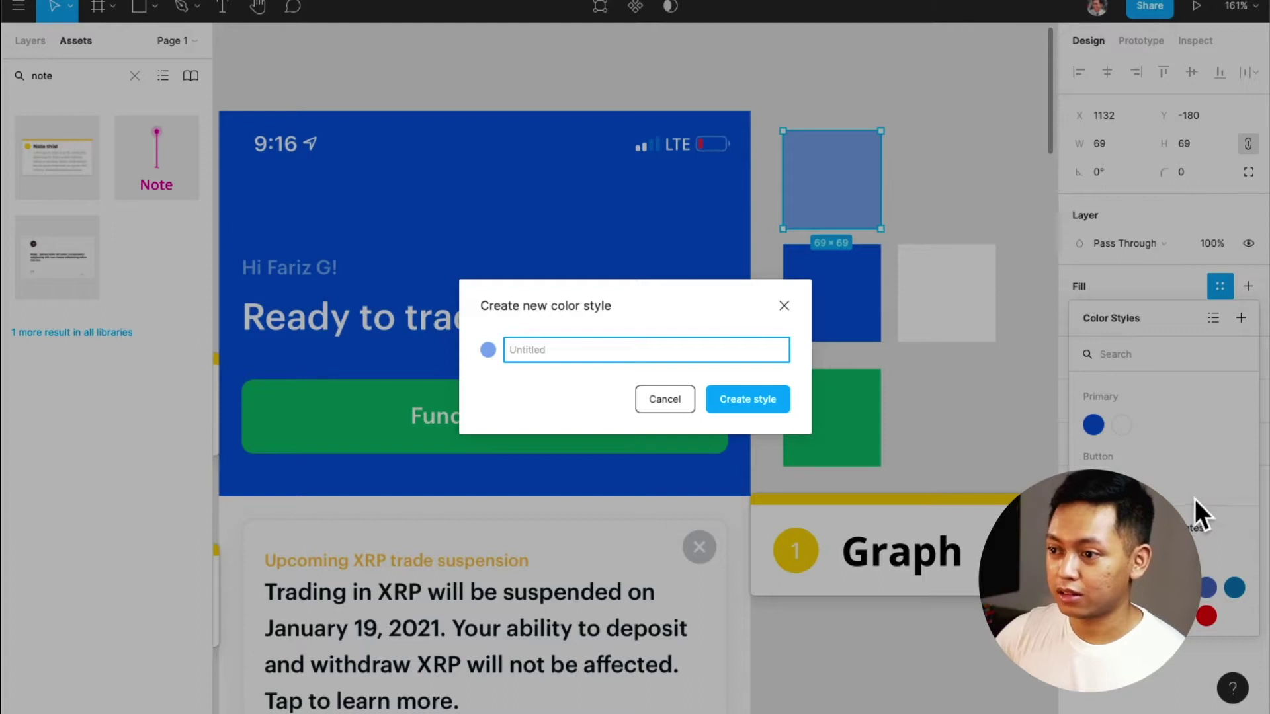
text(Blue / )
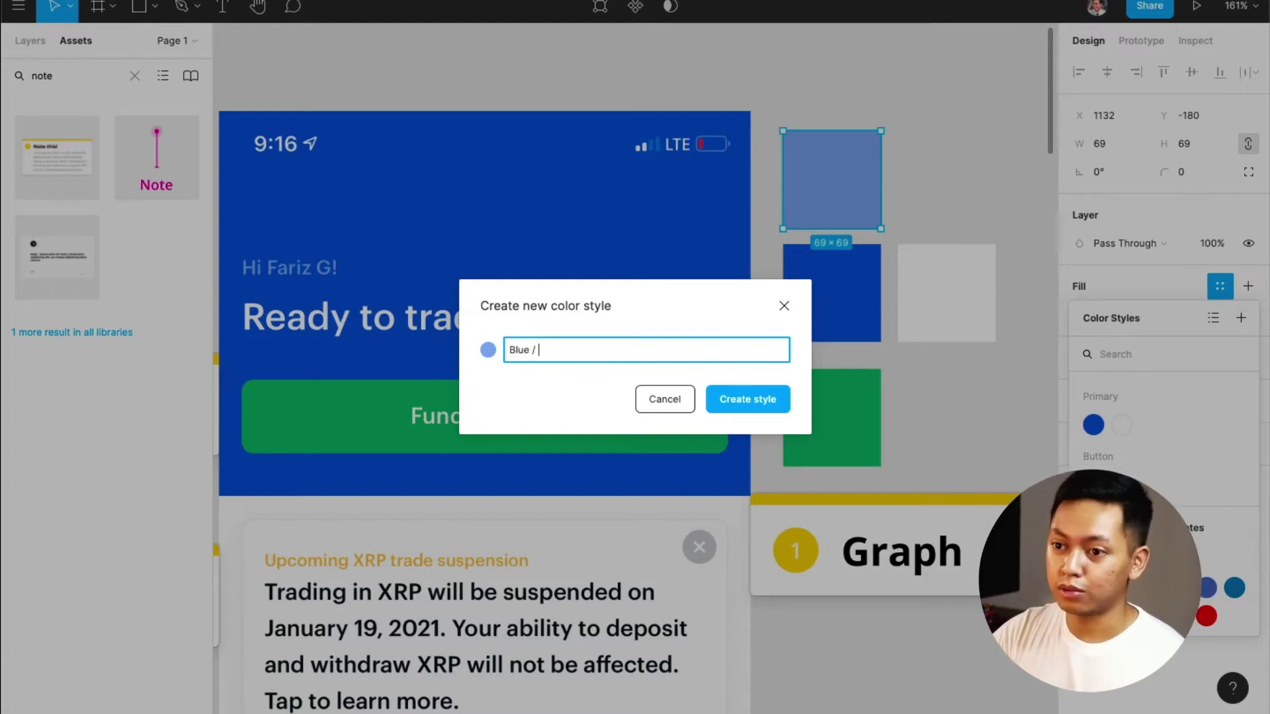
text(Li)
key(BackSpace)
key(BackSpace)
key(BackSpace)
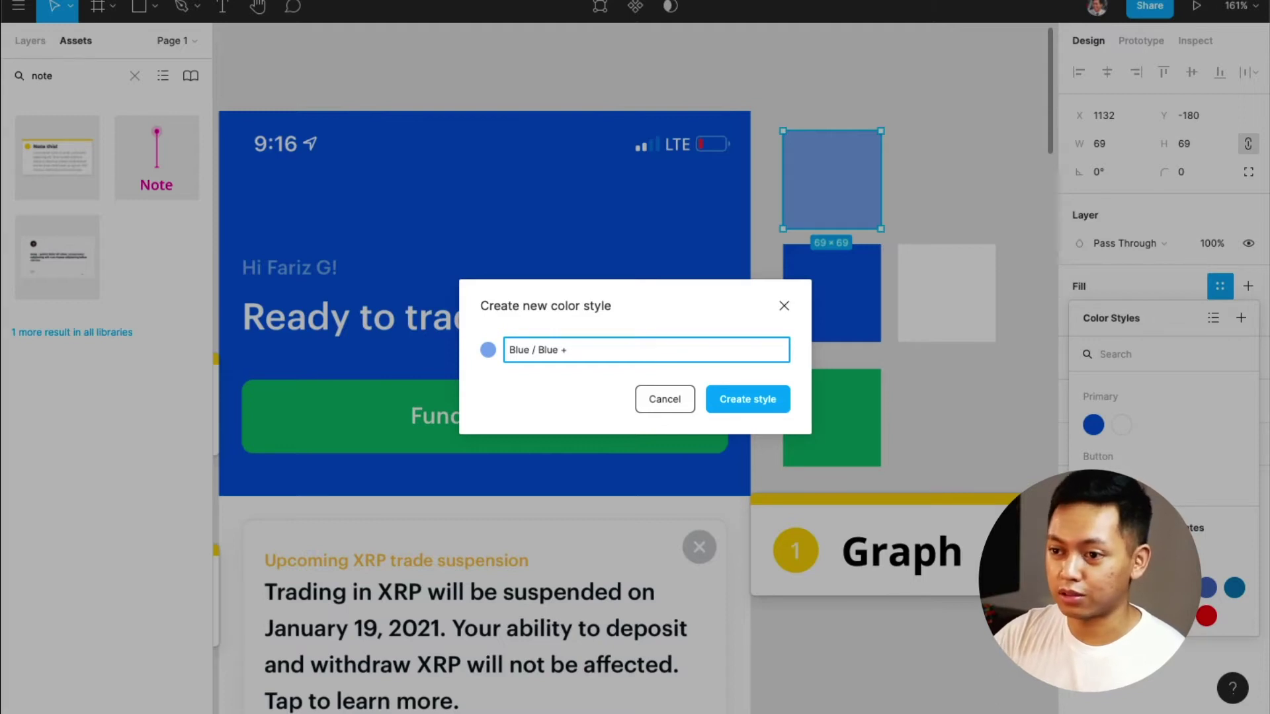
key(Return)
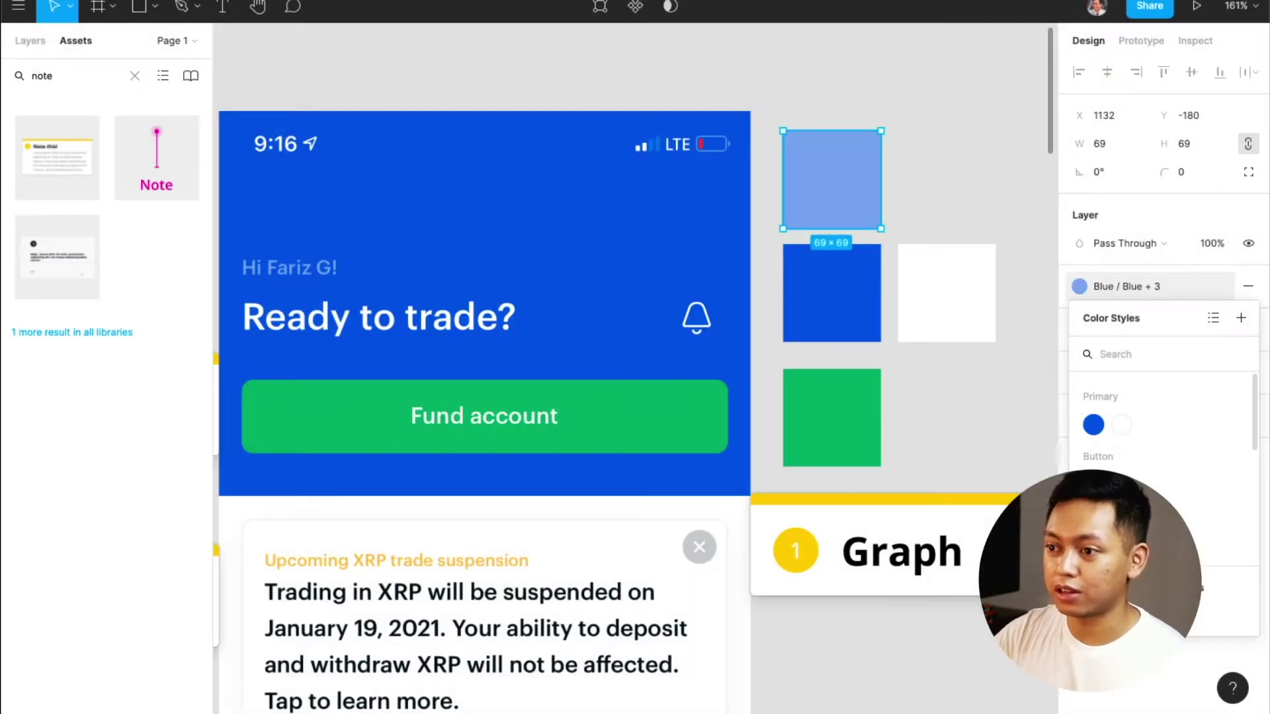
Pan the canvas over to the Graph note and the trade-suspension screen
scroll(743, 326, down, 5)
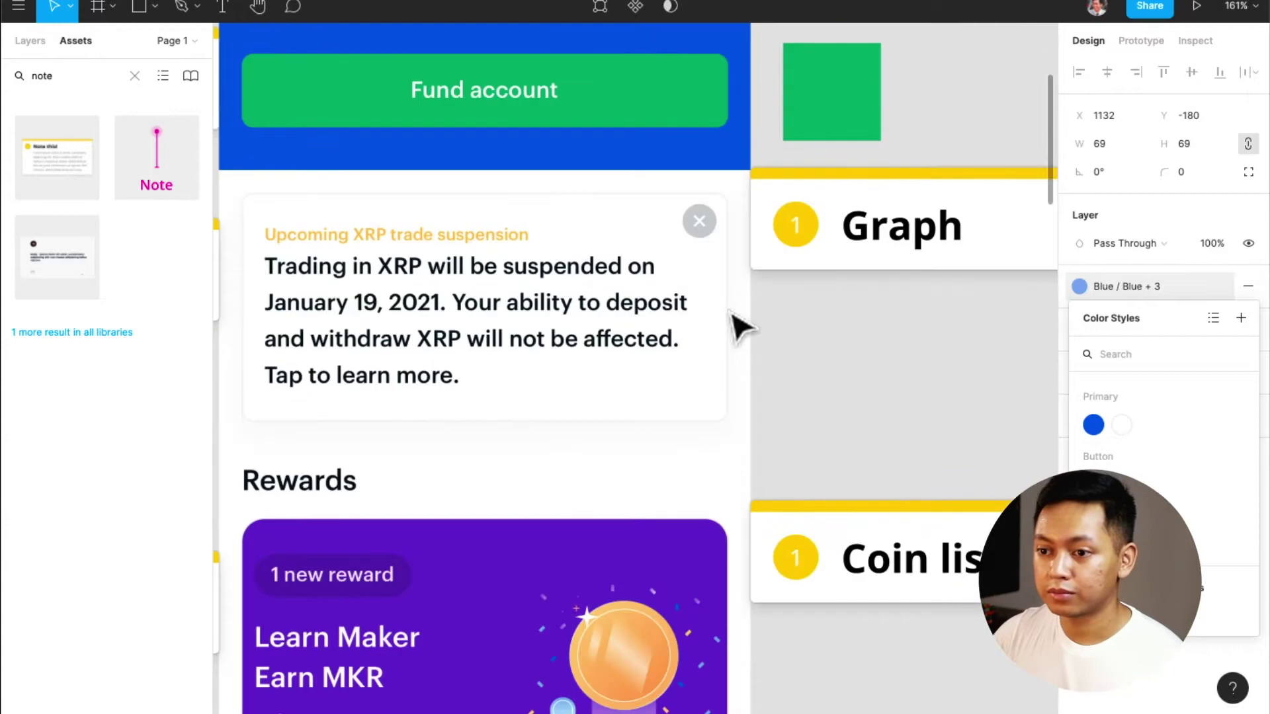
scroll(742, 327, left, 2)
scroll(741, 326, up, 1)
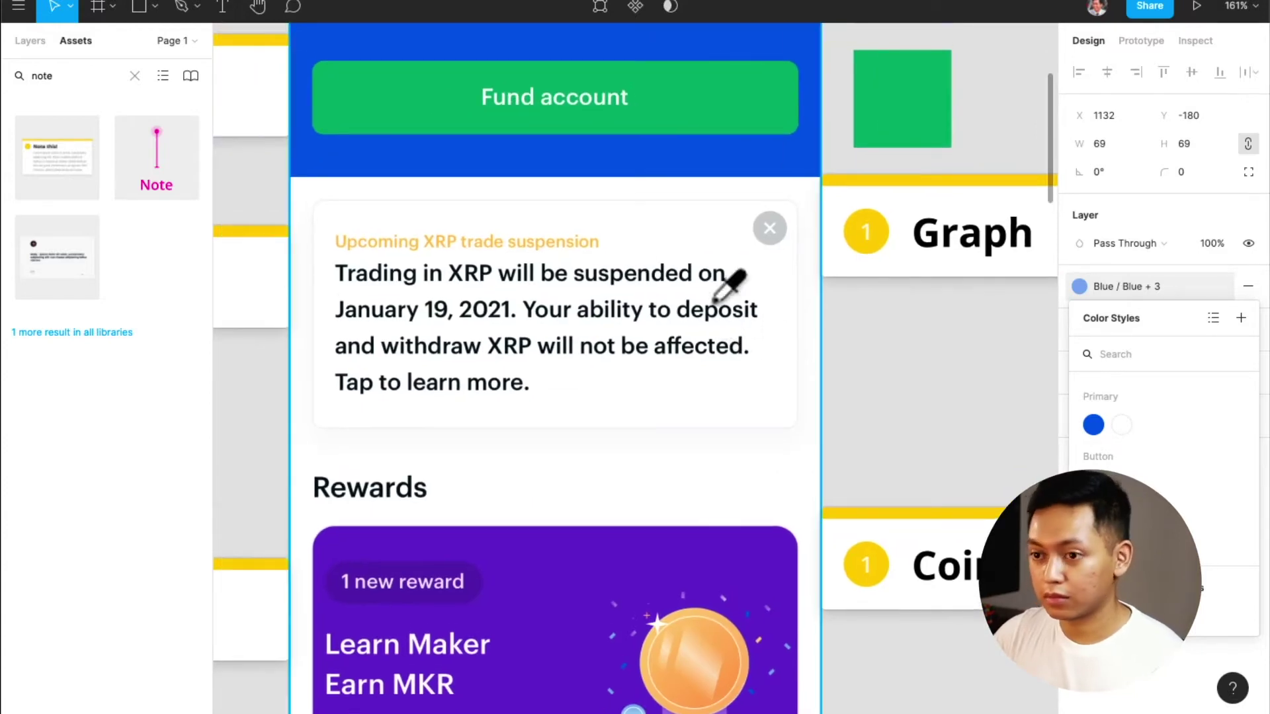
key(i)
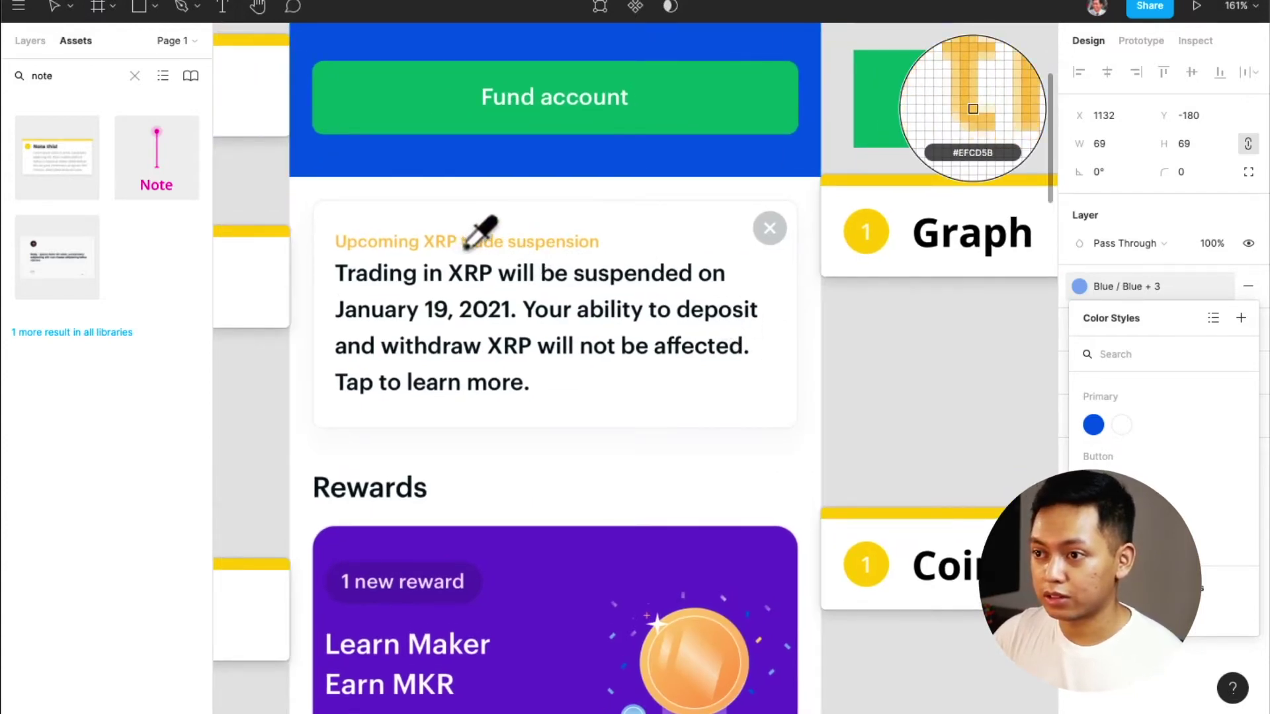
key(Escape)
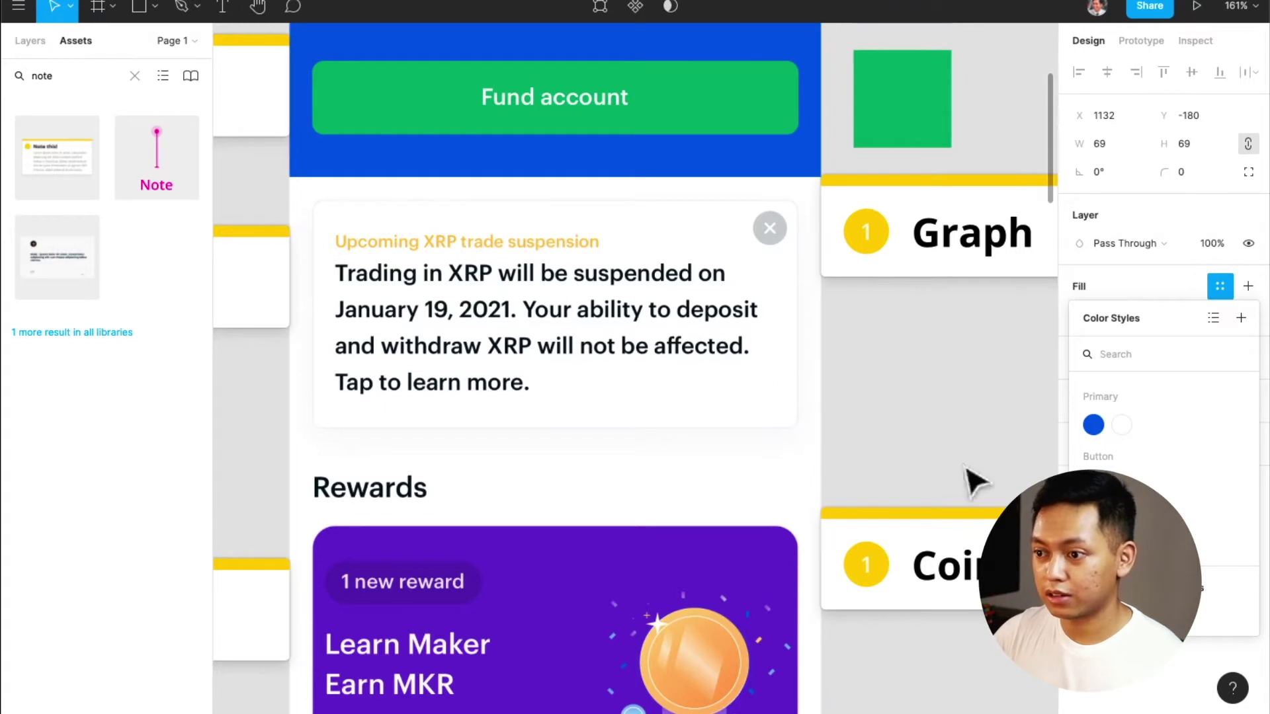
scroll(797, 347, down, 3)
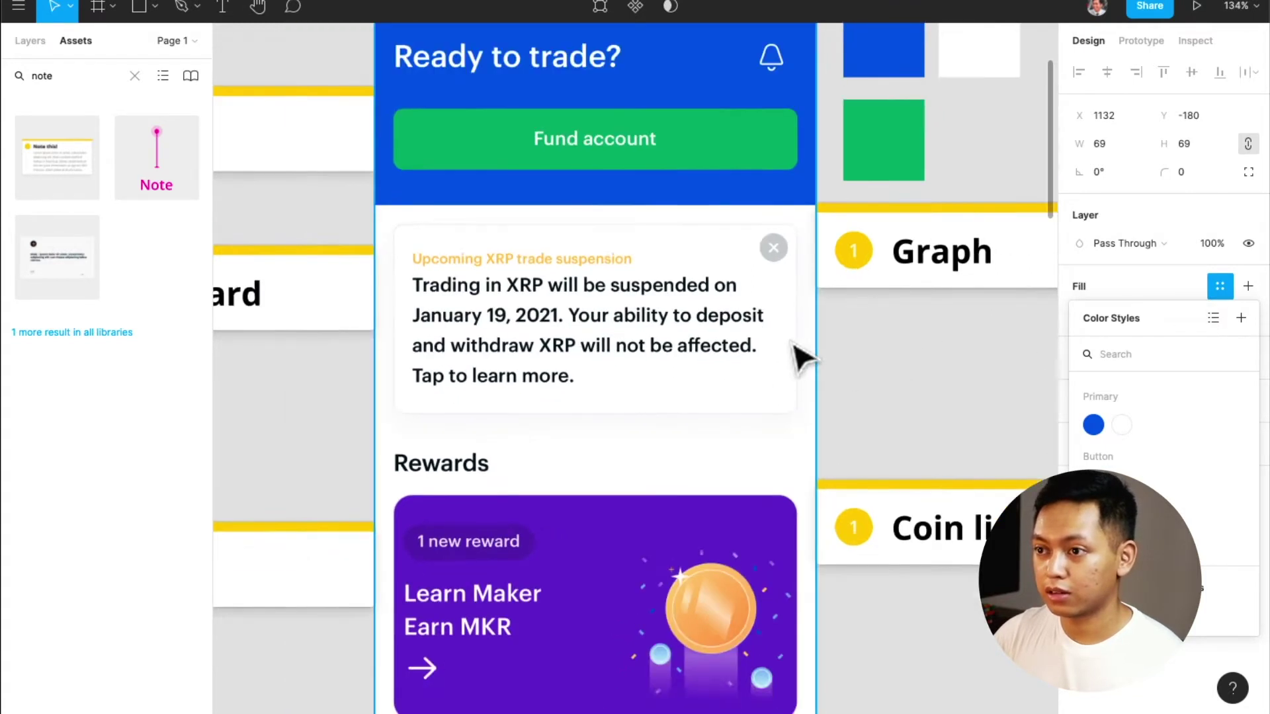
scroll(793, 344, up, 5)
Copy a 69×69 square below Graph, fill it with the heading's orange, and save it as Orange / 0
drag(896, 128, 903, 564)
key(i)
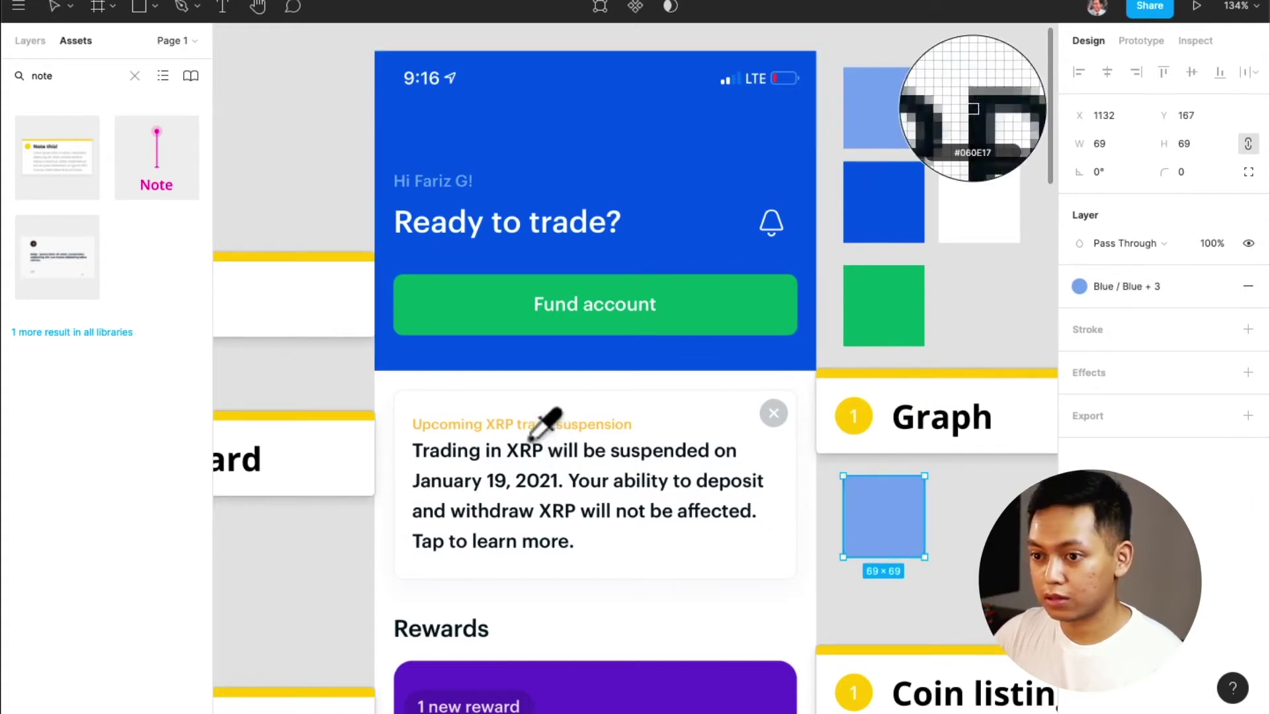
click(527, 427)
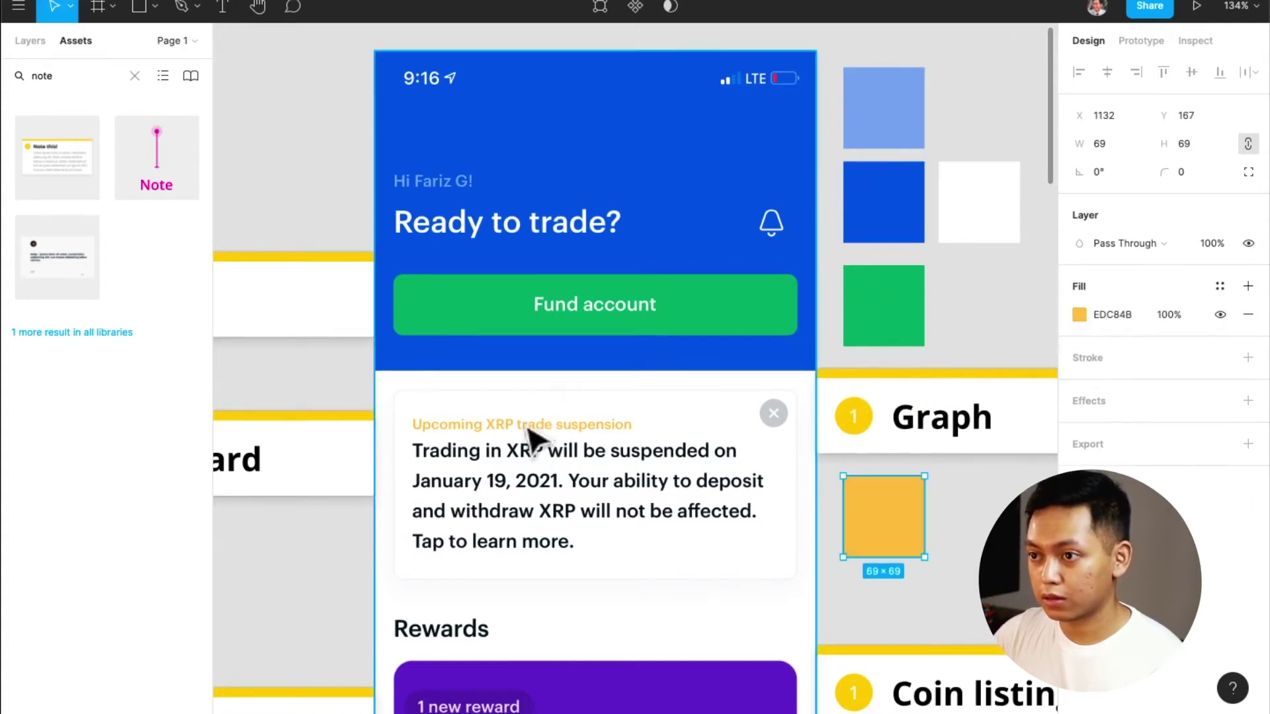
click(1219, 286)
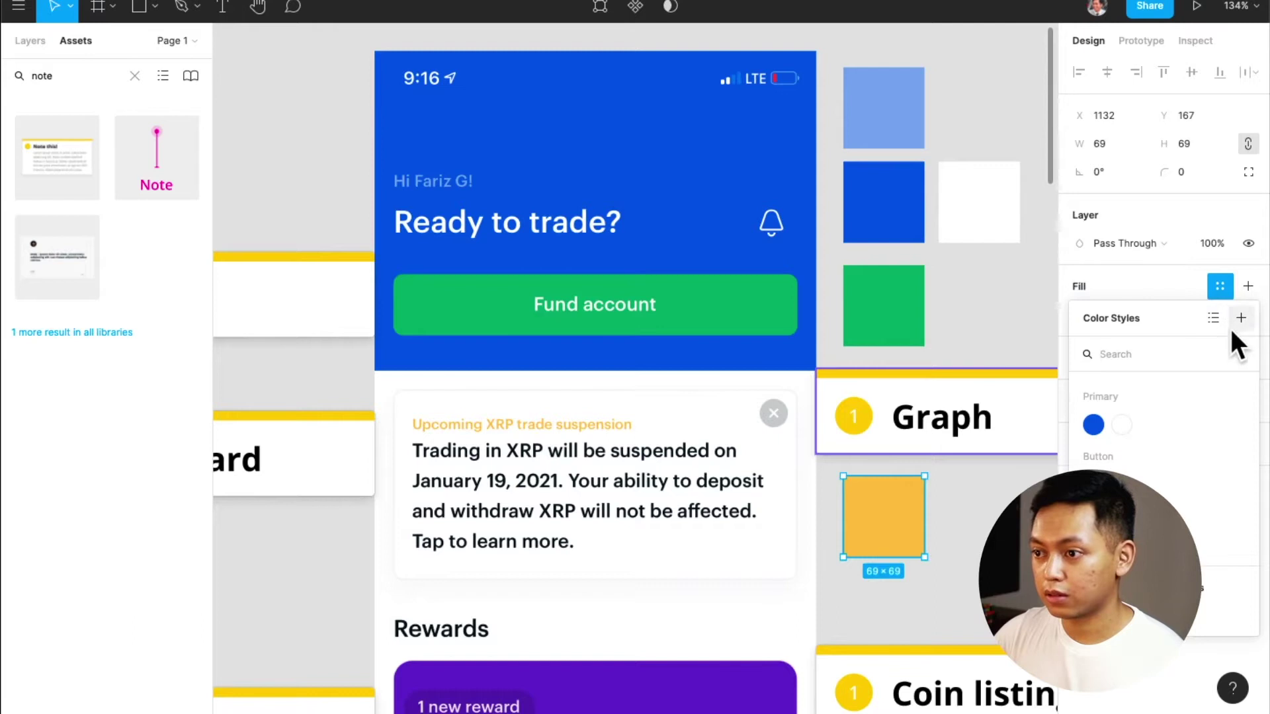
click(1240, 319)
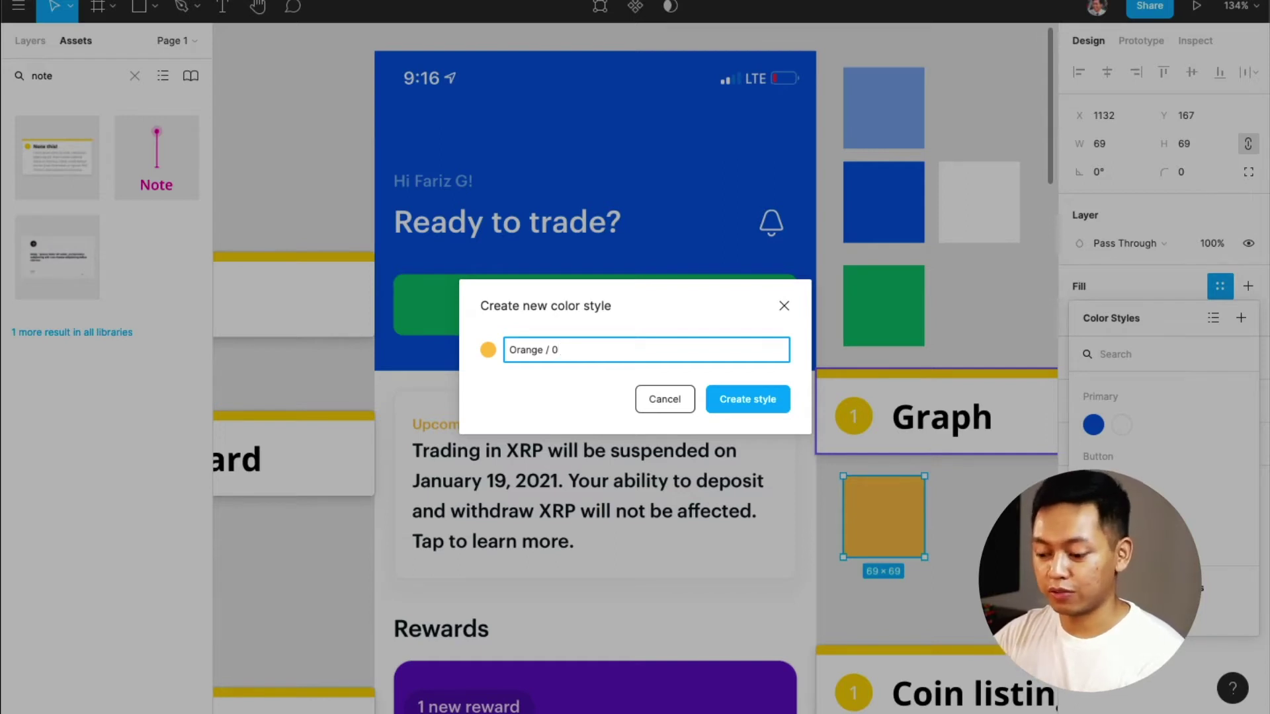
key(Return)
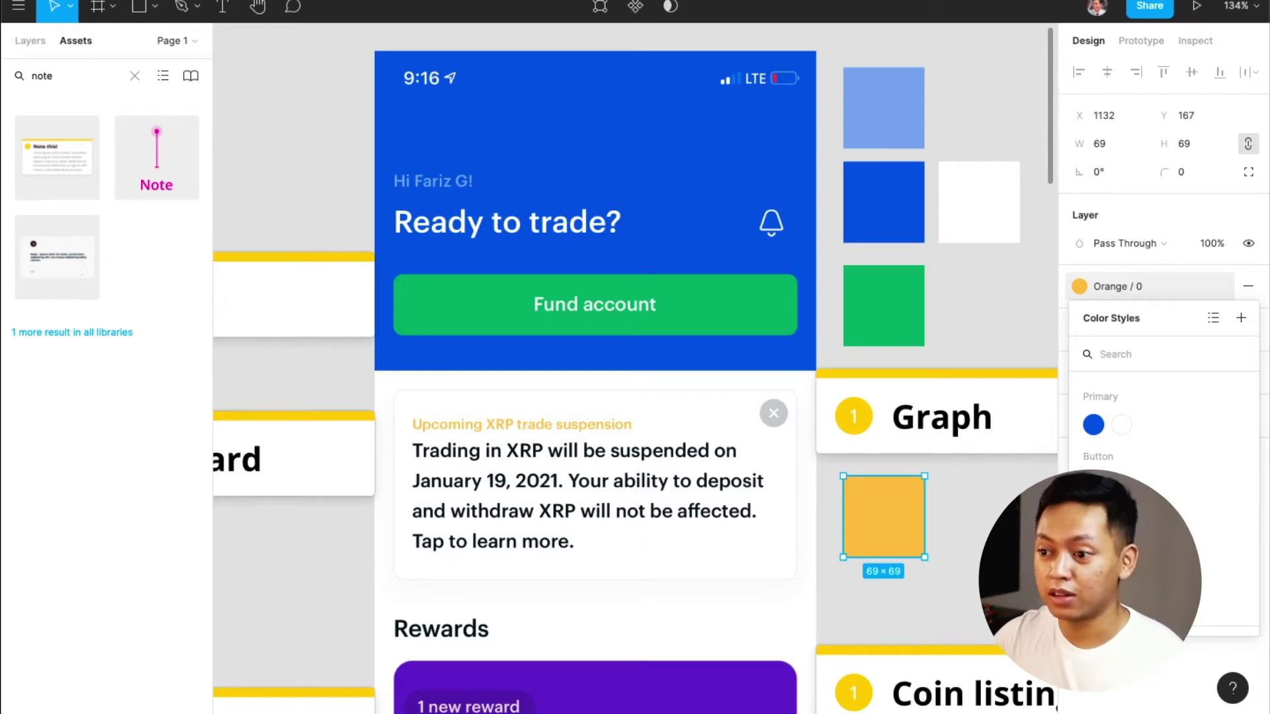
scroll(963, 547, down, 1)
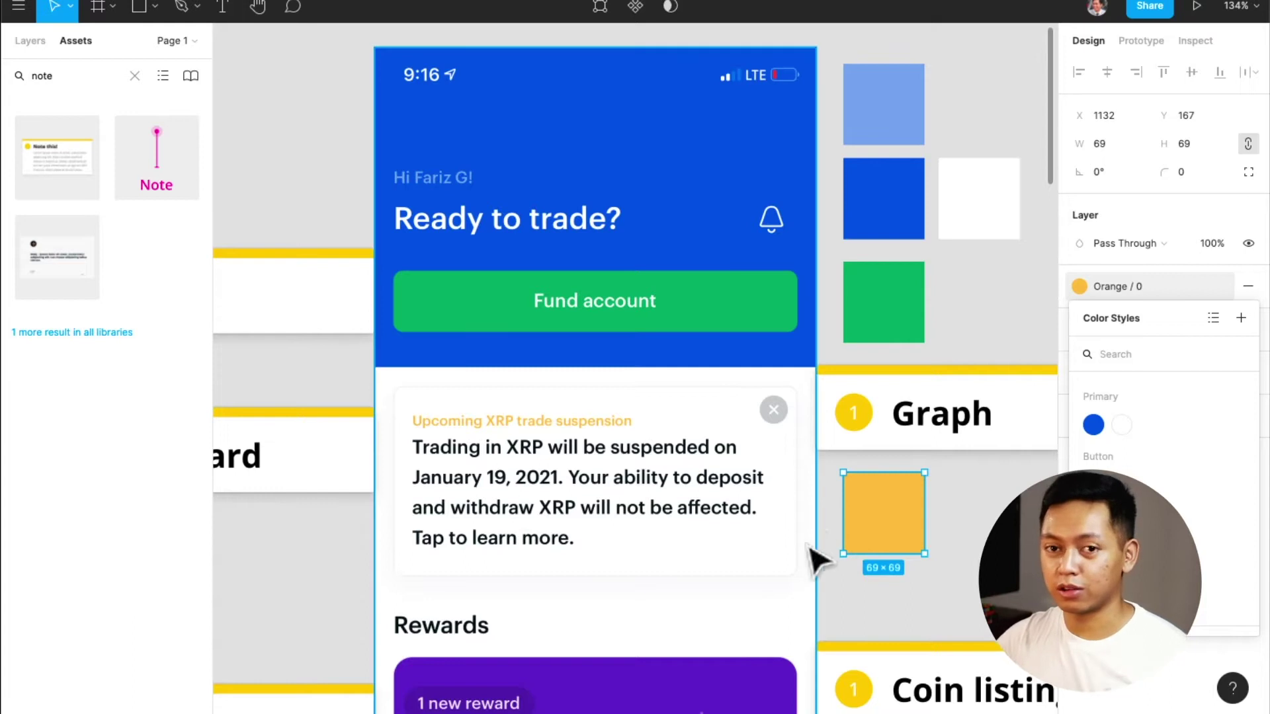
scroll(761, 455, down, 2)
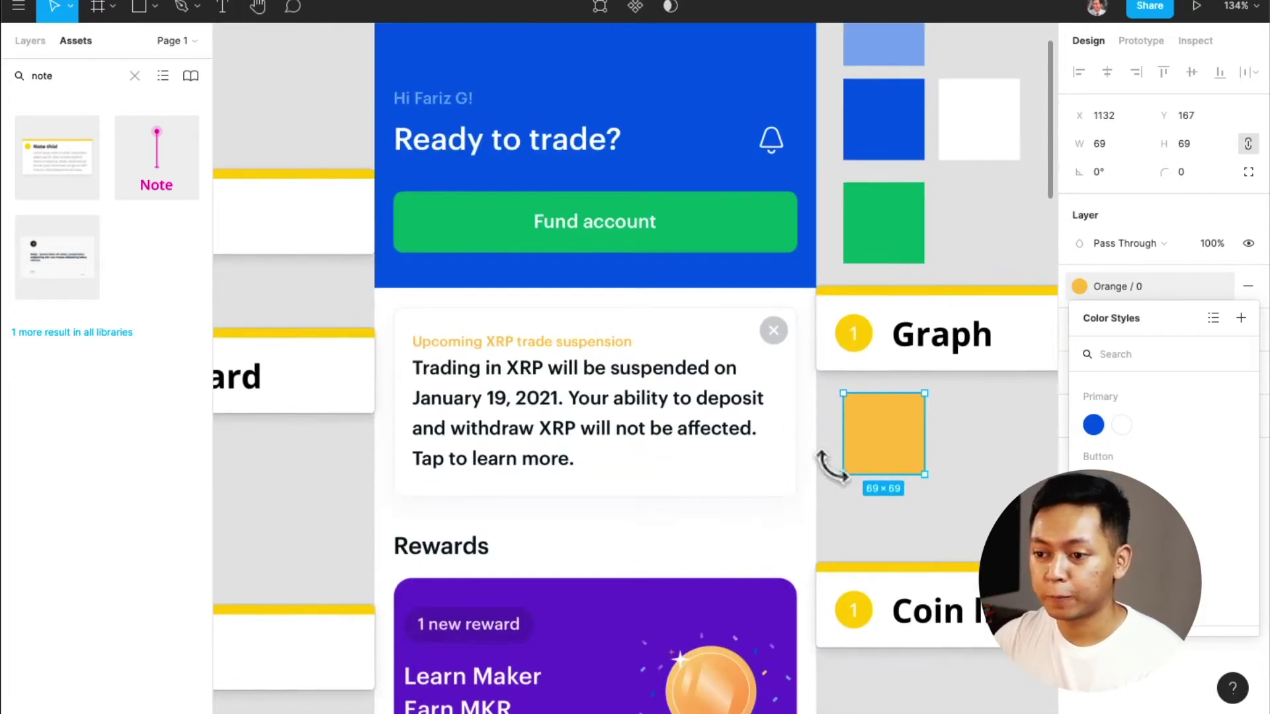
Copy the orange square below the Coin listing note and fill it with the reward card's purple
scroll(837, 450, down, 4)
scroll(846, 479, right, 1)
scroll(842, 483, right, 1)
click(853, 390)
drag(823, 301, 821, 577)
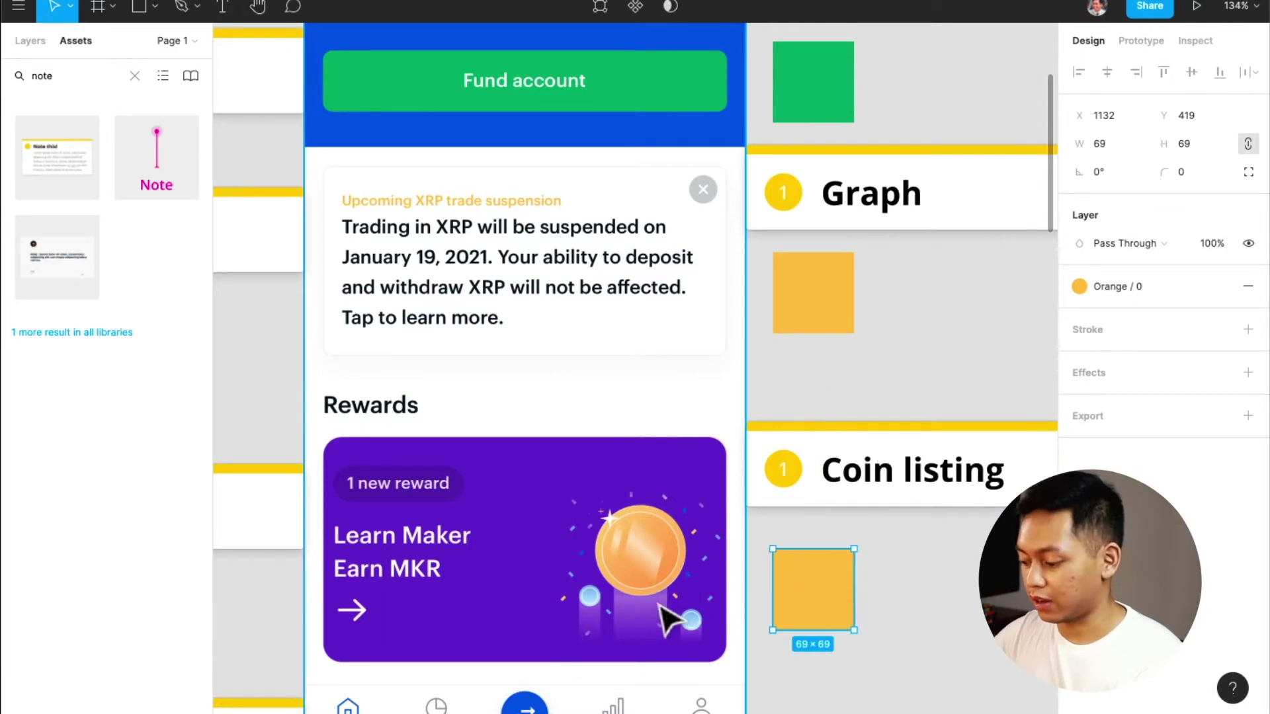
key(i)
click(533, 579)
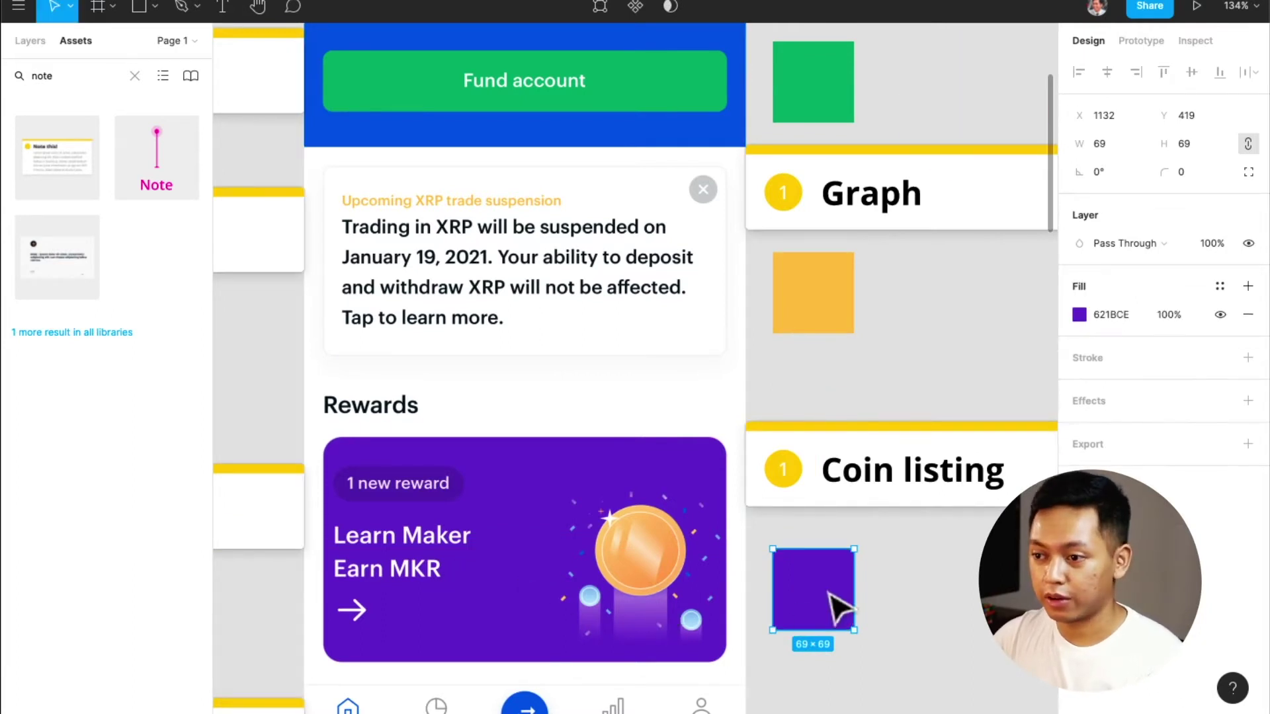
Save the purple fill as a new colour style named Purple / 0
click(1223, 288)
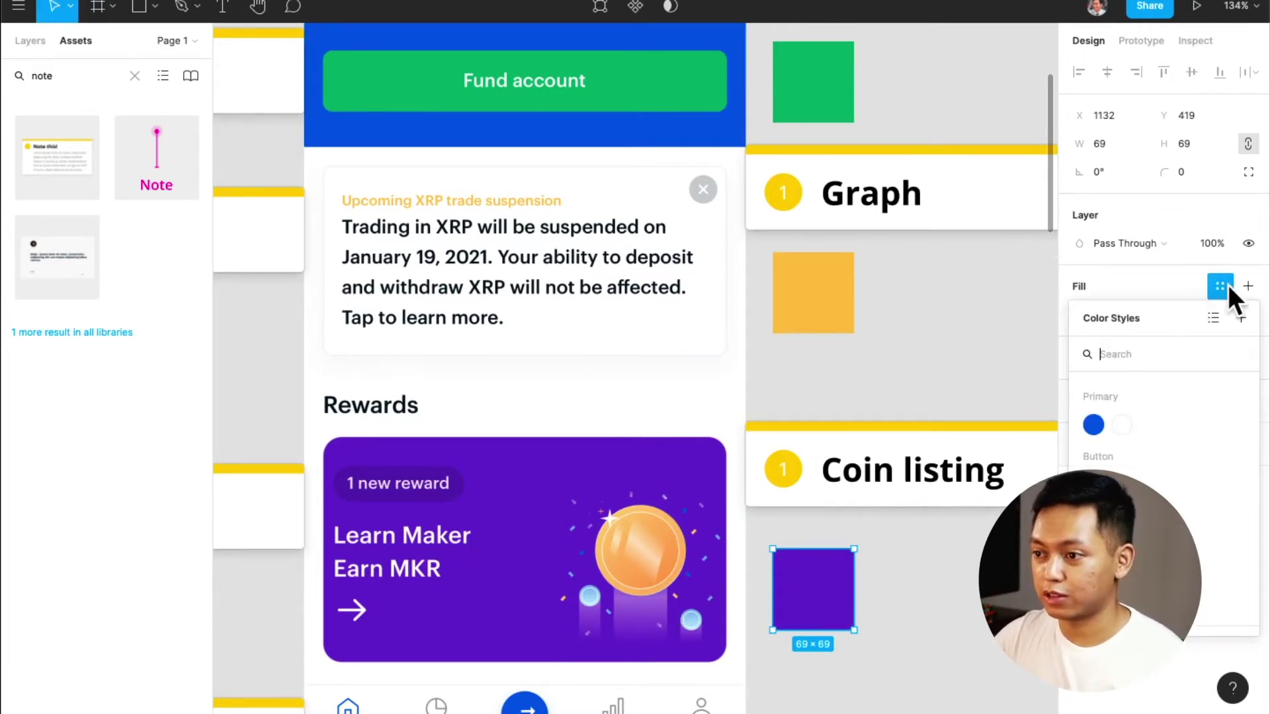
click(1241, 318)
text(Purple / 0)
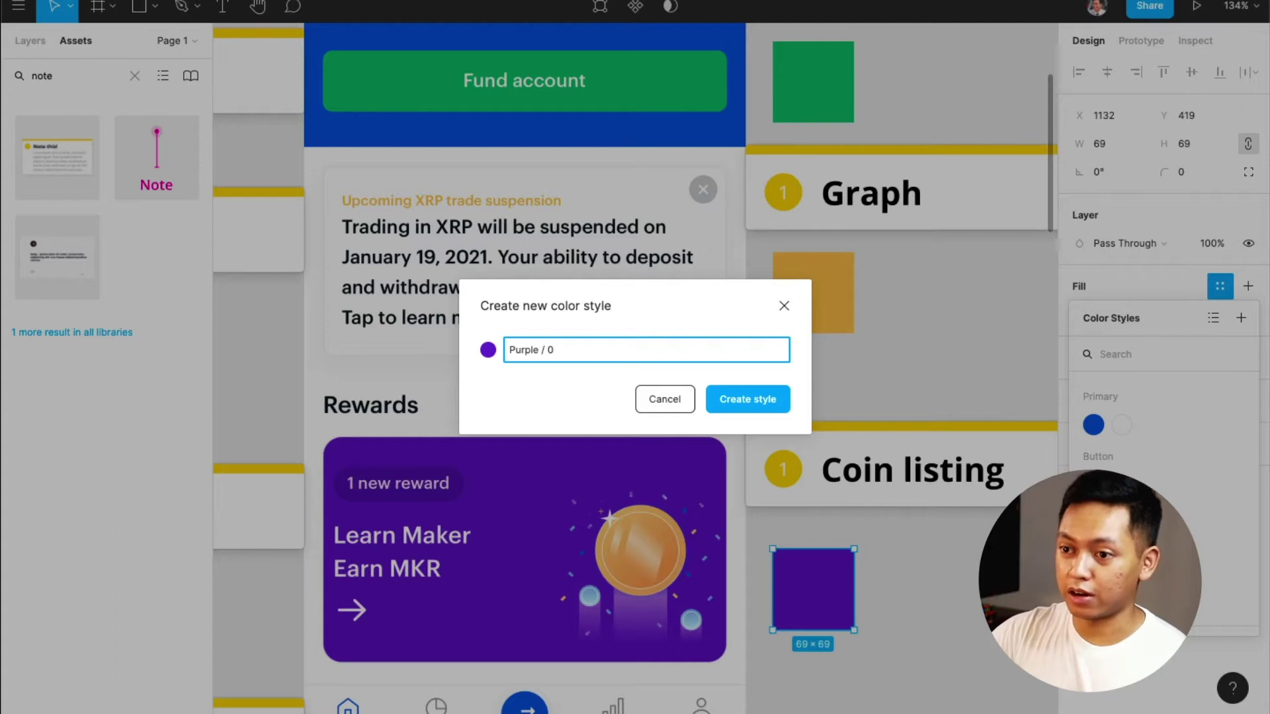
key(Return)
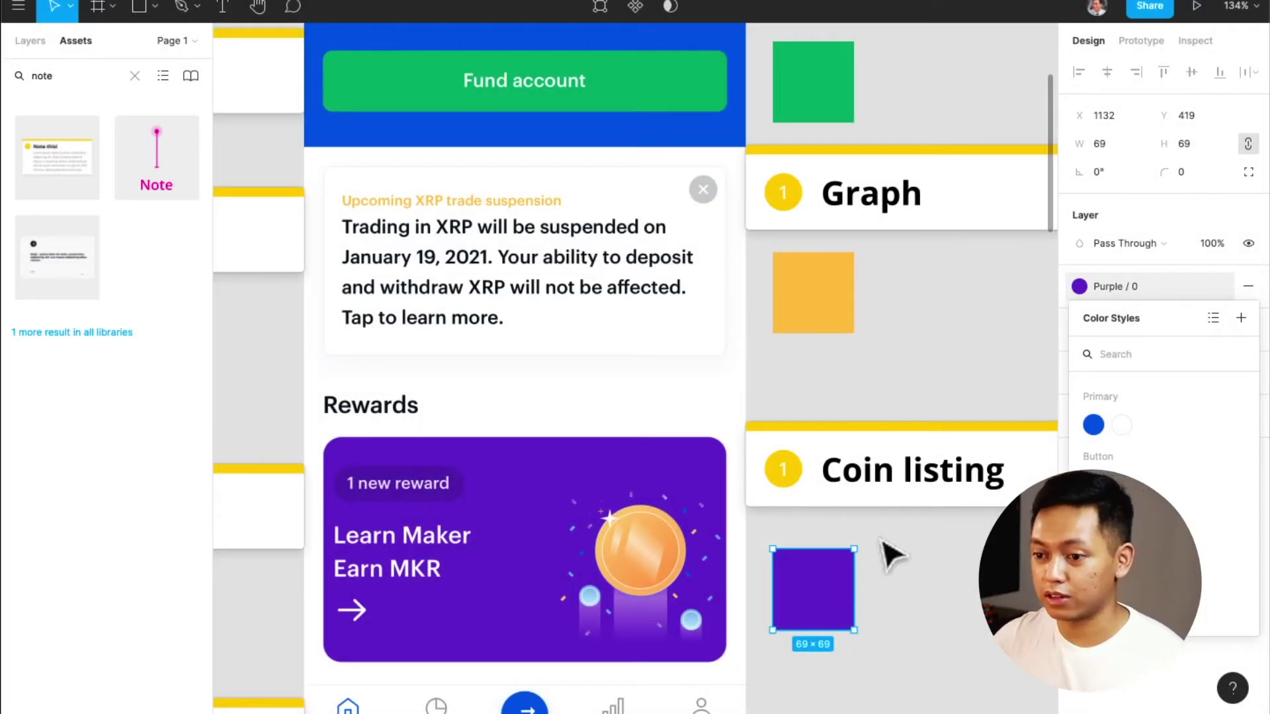
scroll(888, 556, down, 5)
scroll(524, 322, up, 10)
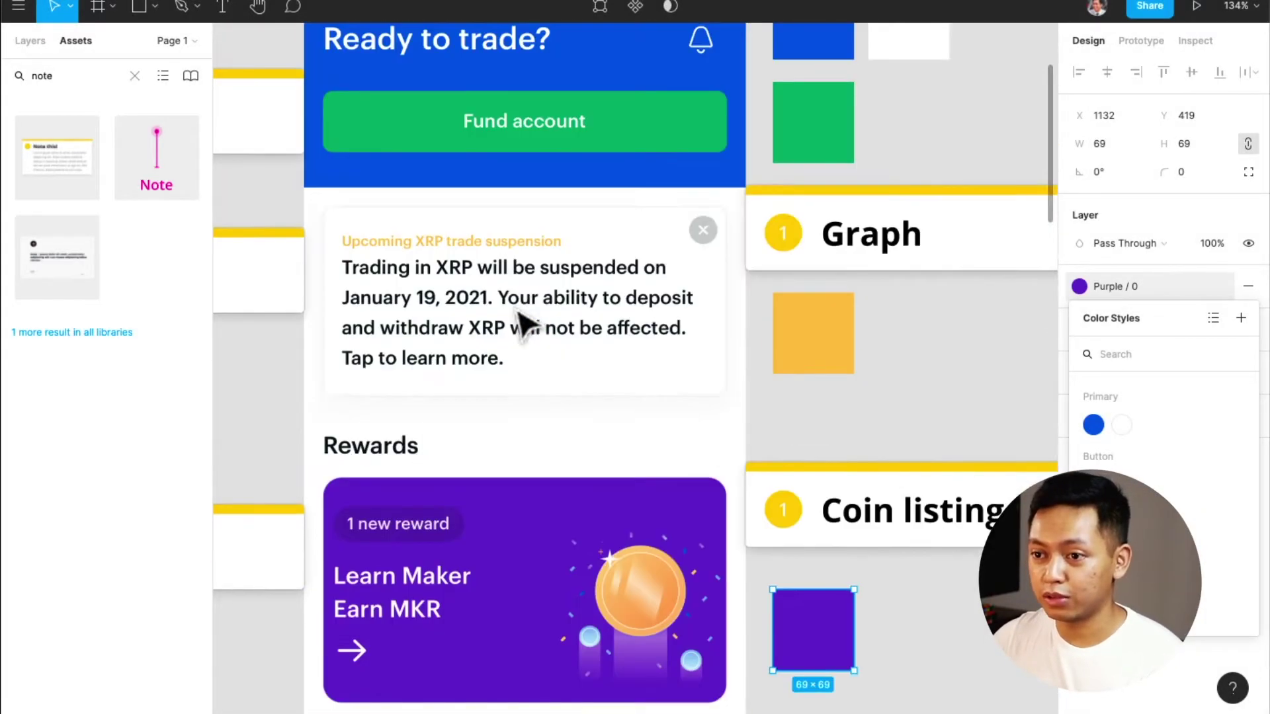
scroll(556, 370, down, 7)
scroll(559, 377, up, 4)
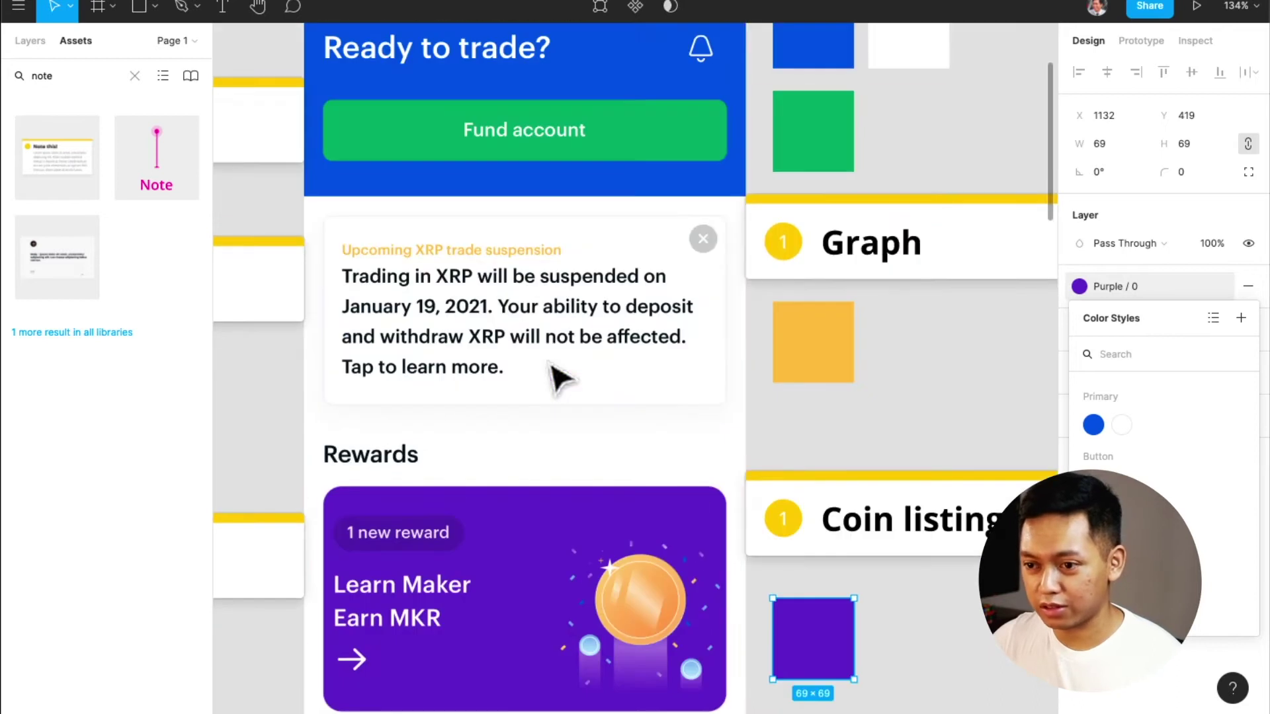
Copy the dark blue square, try the swap button's blue on it, then delete the blue test square
click(813, 93)
key(alt)
scroll(840, 397, down, 4)
drag(814, 66, 836, 463)
key(i)
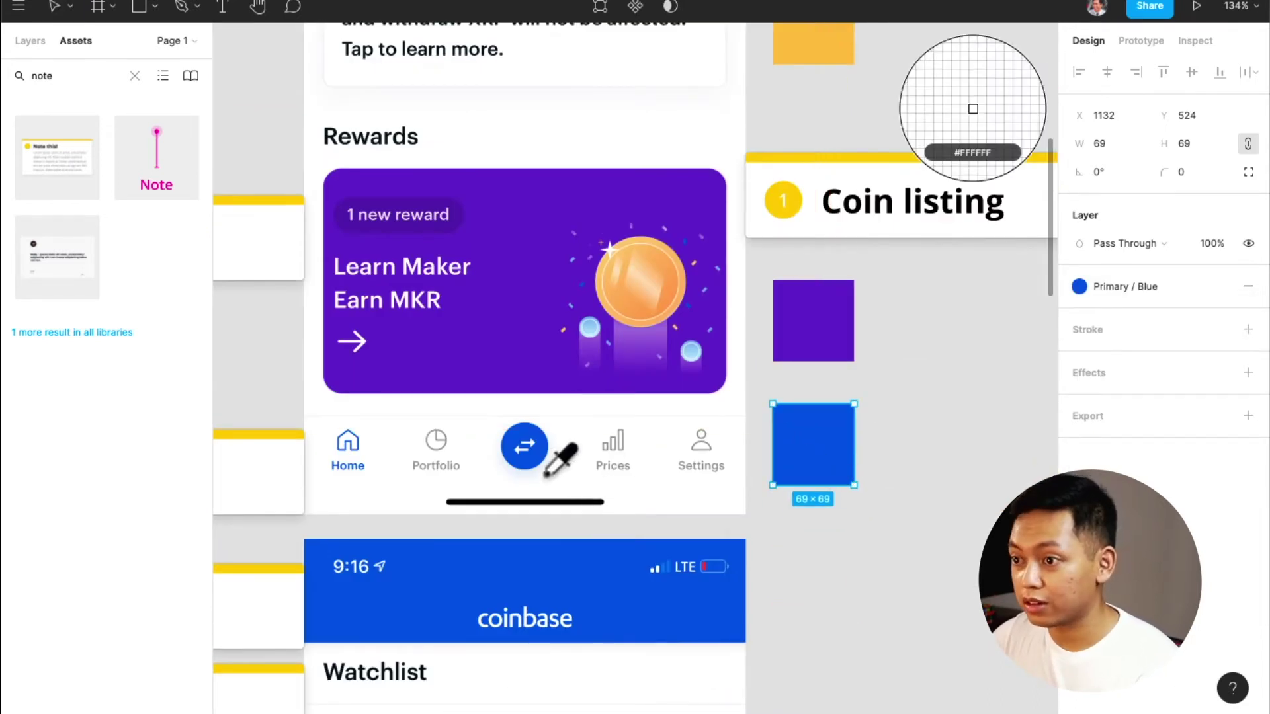
click(534, 463)
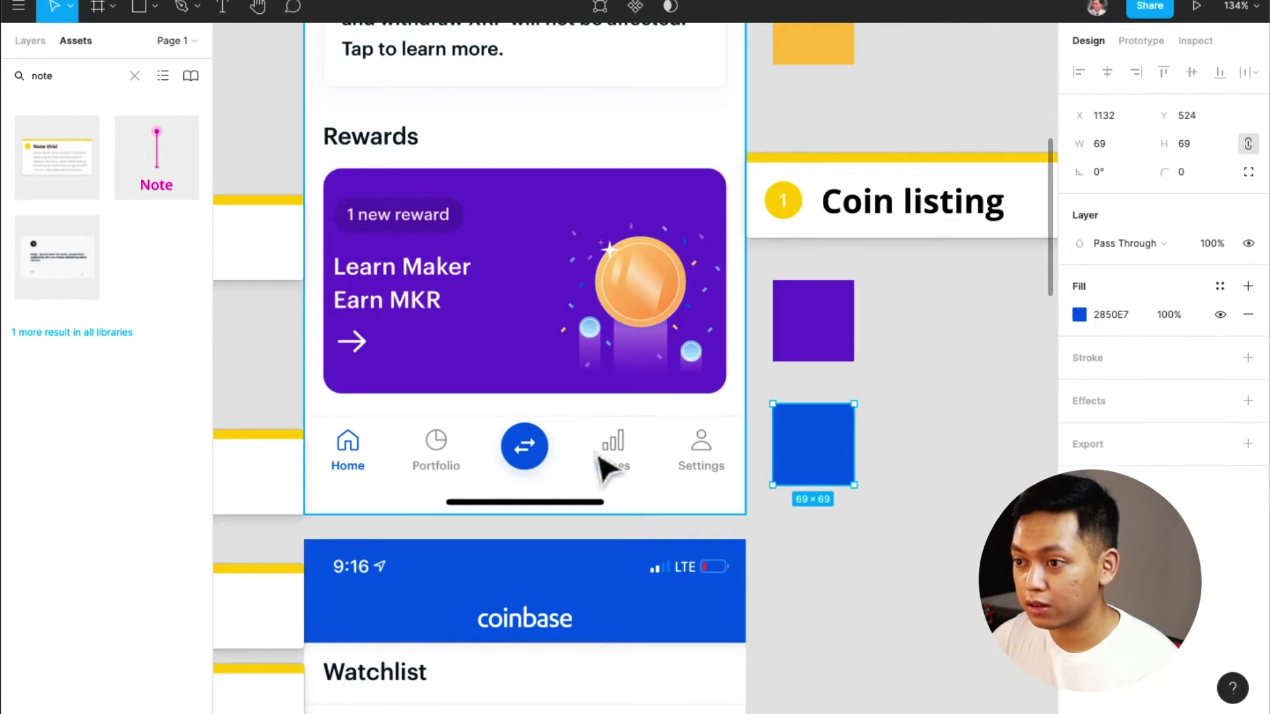
click(875, 477)
click(835, 465)
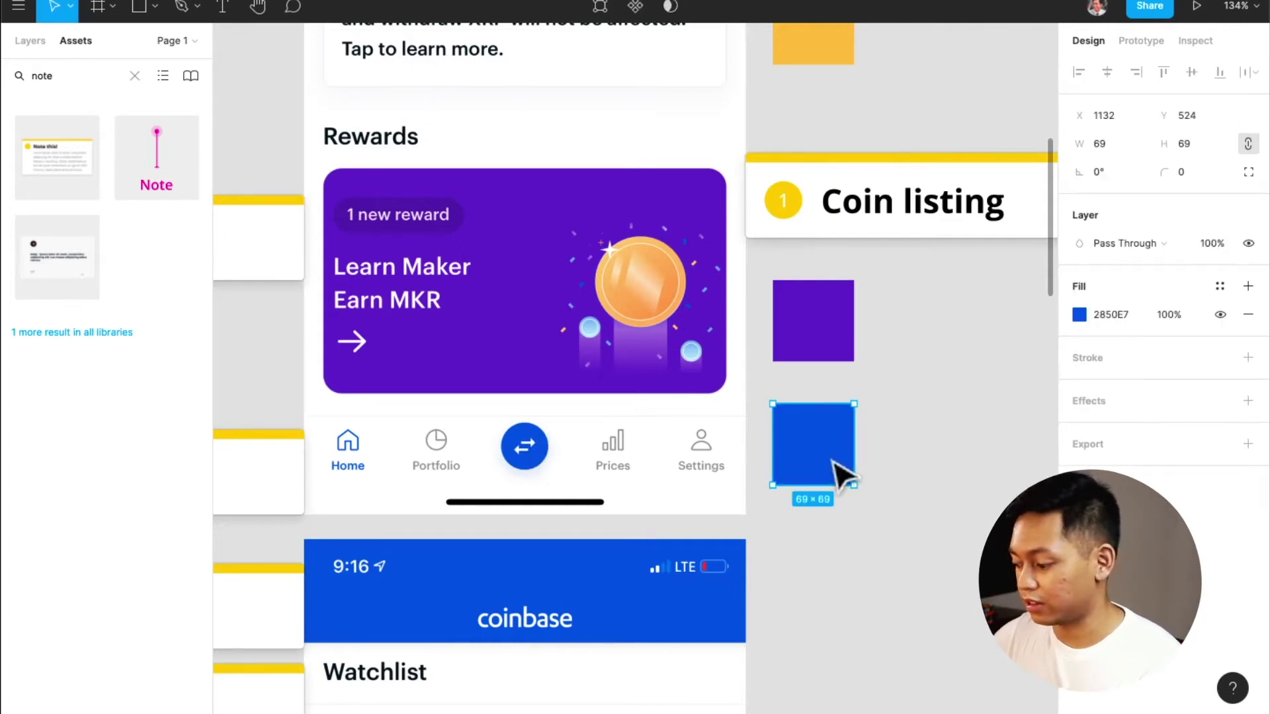
key(Delete)
Duplicate the purple square 36 px below and fill it with the tab icons' grey A2A2A2
scroll(803, 518, down, 1)
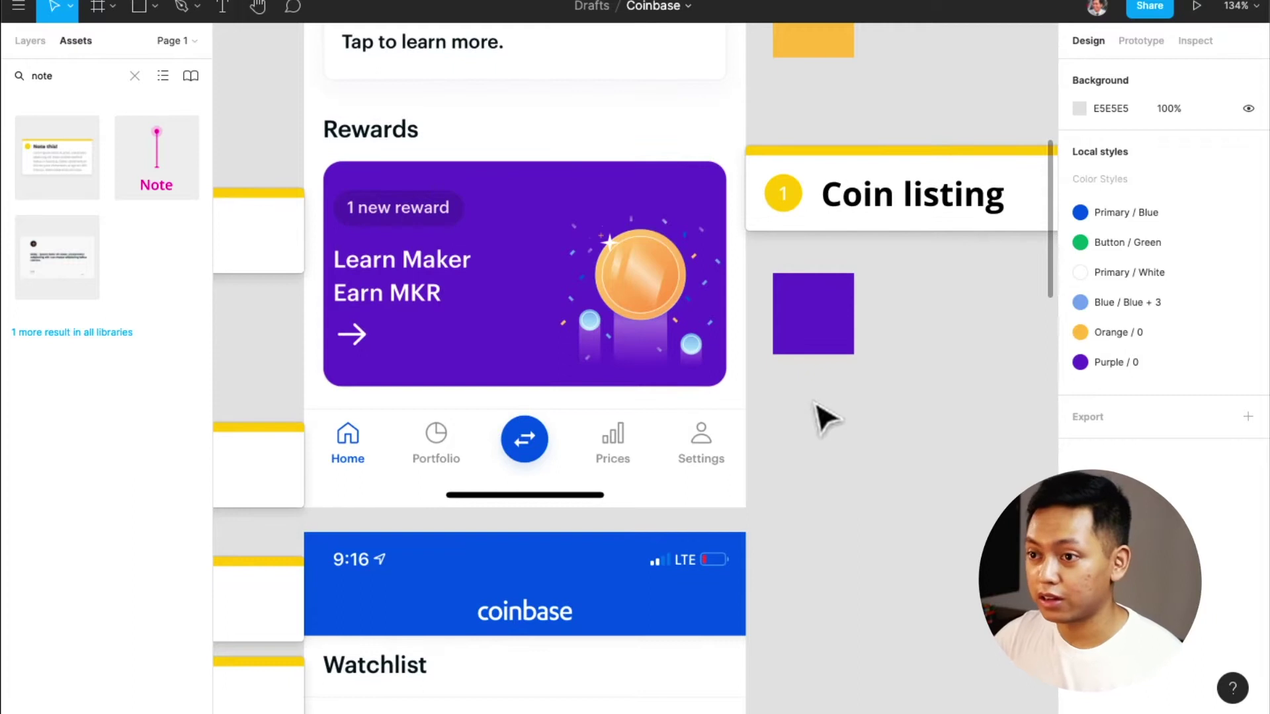
click(813, 344)
drag(839, 329, 835, 456)
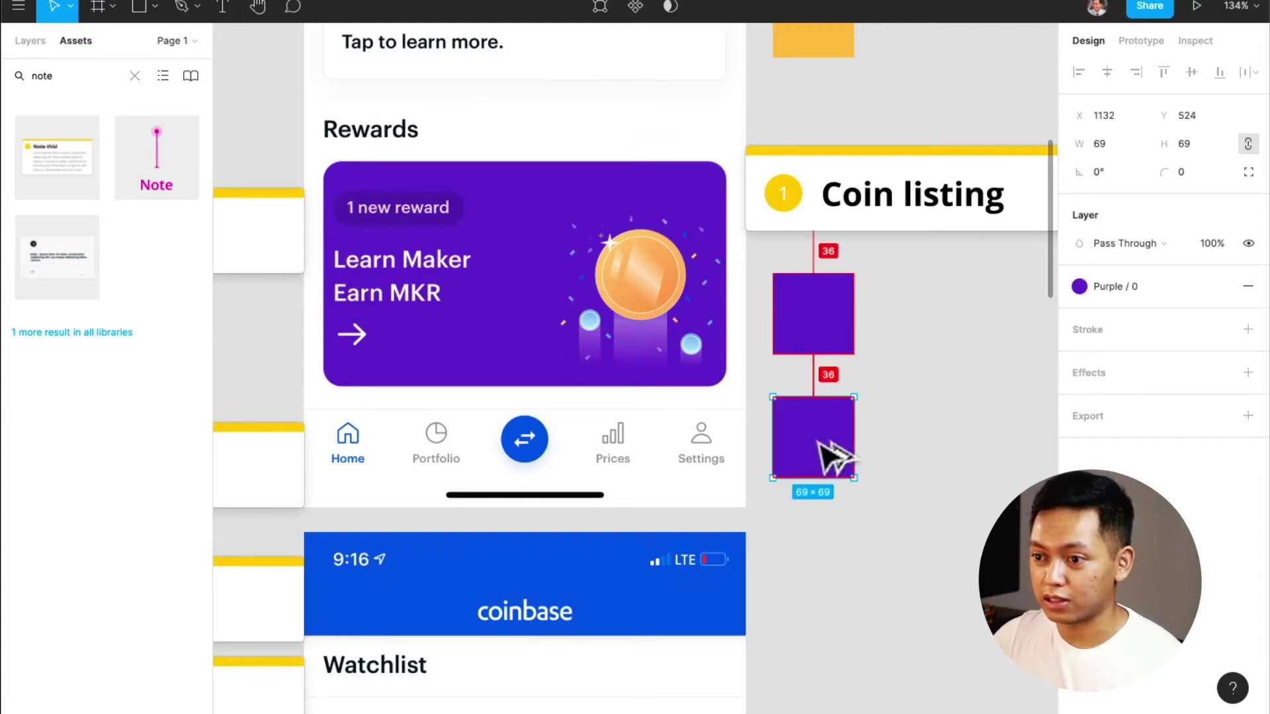
key(i)
click(670, 136)
key(i)
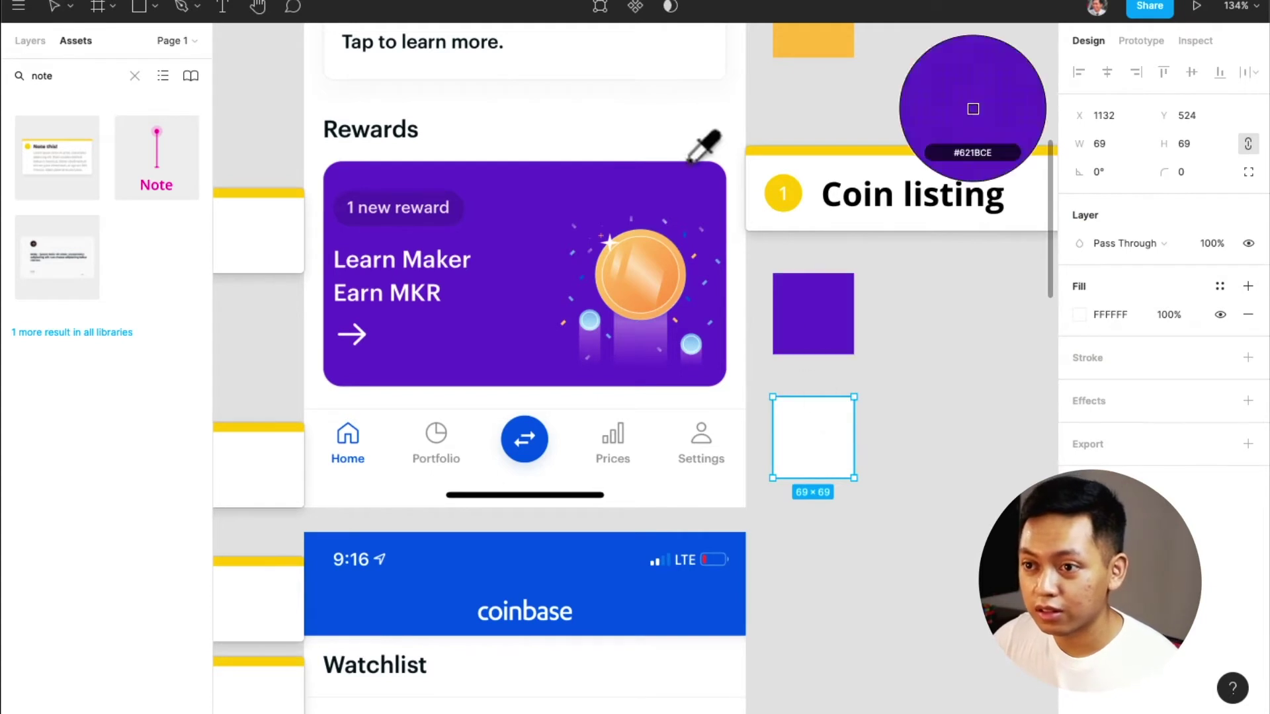
click(640, 133)
key(i)
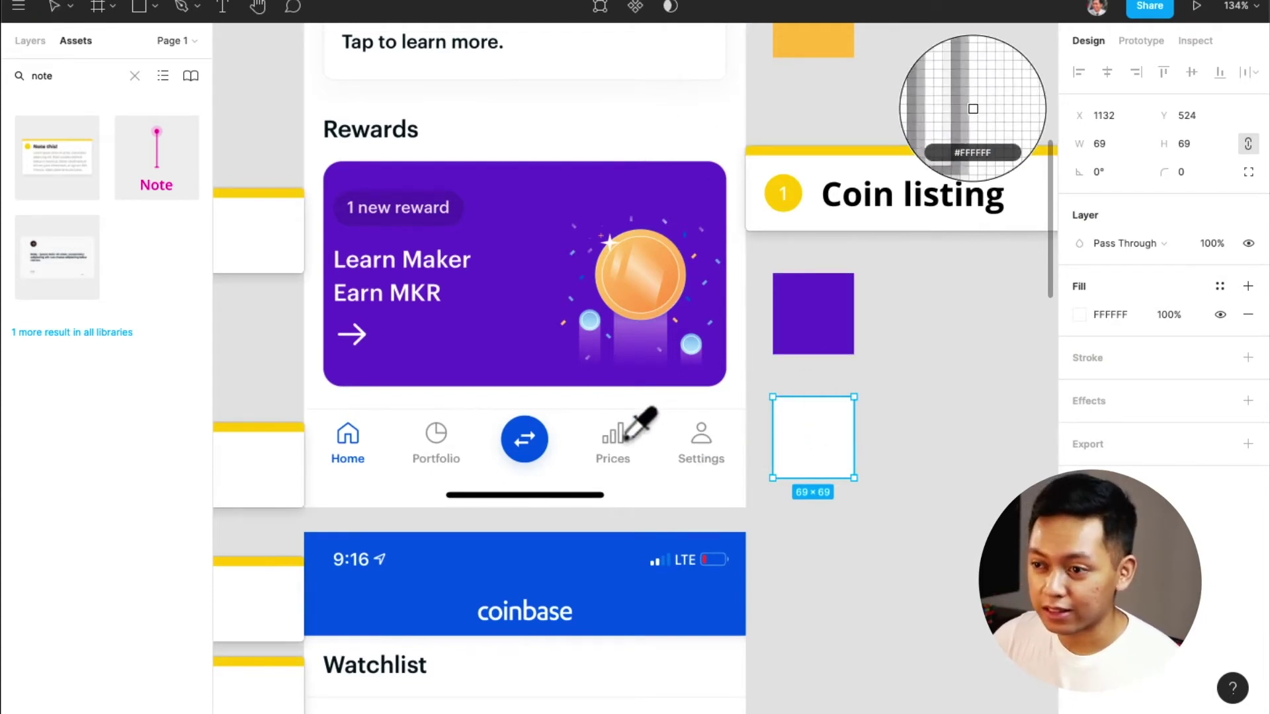
click(626, 438)
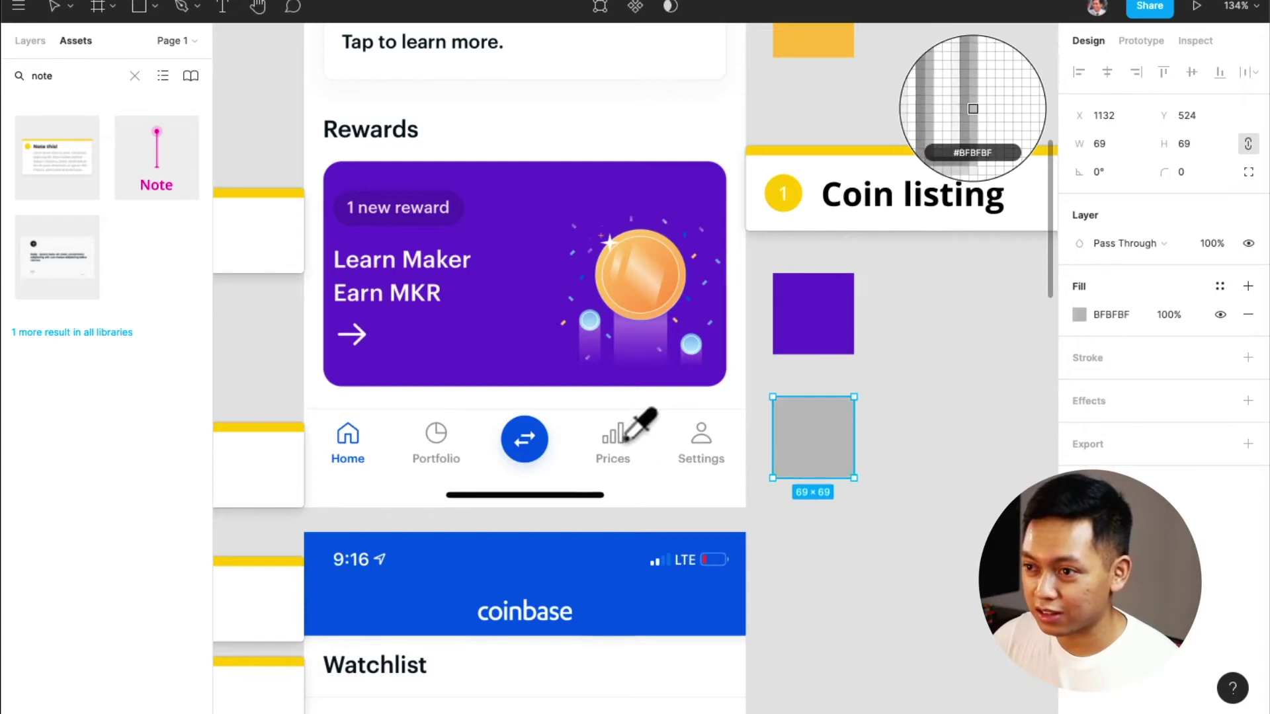
key(i)
click(626, 439)
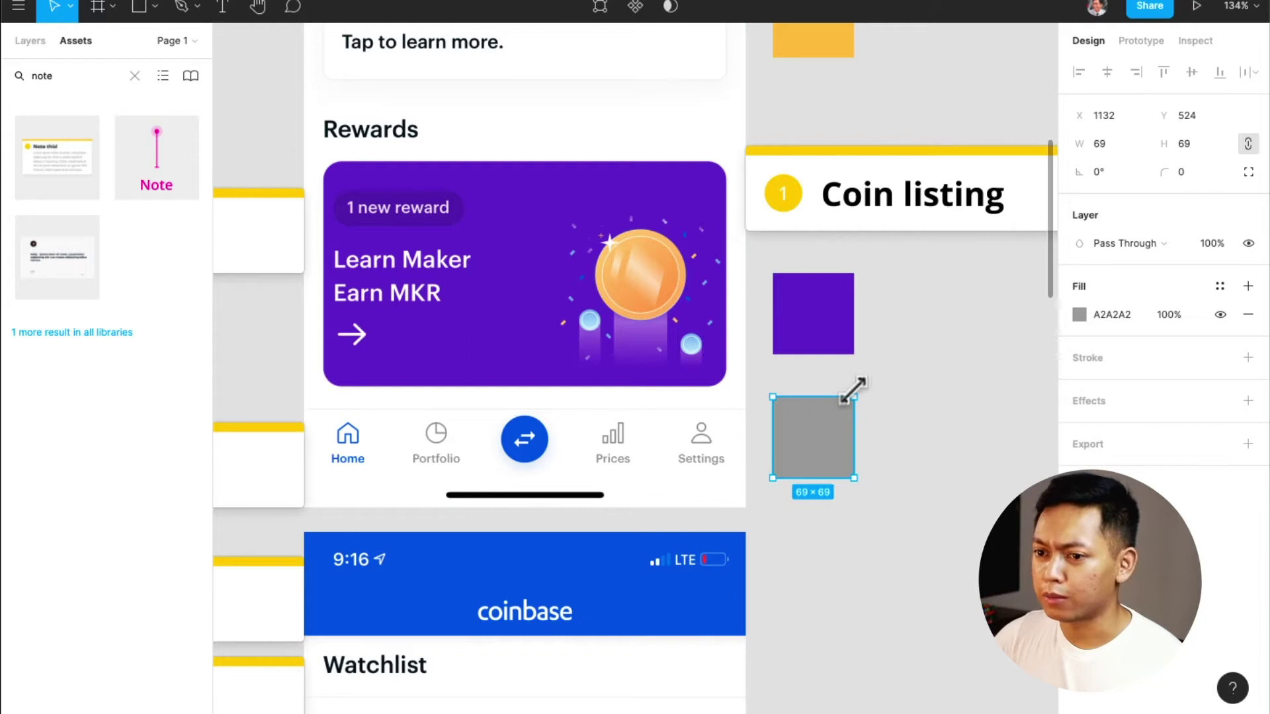
click(1220, 285)
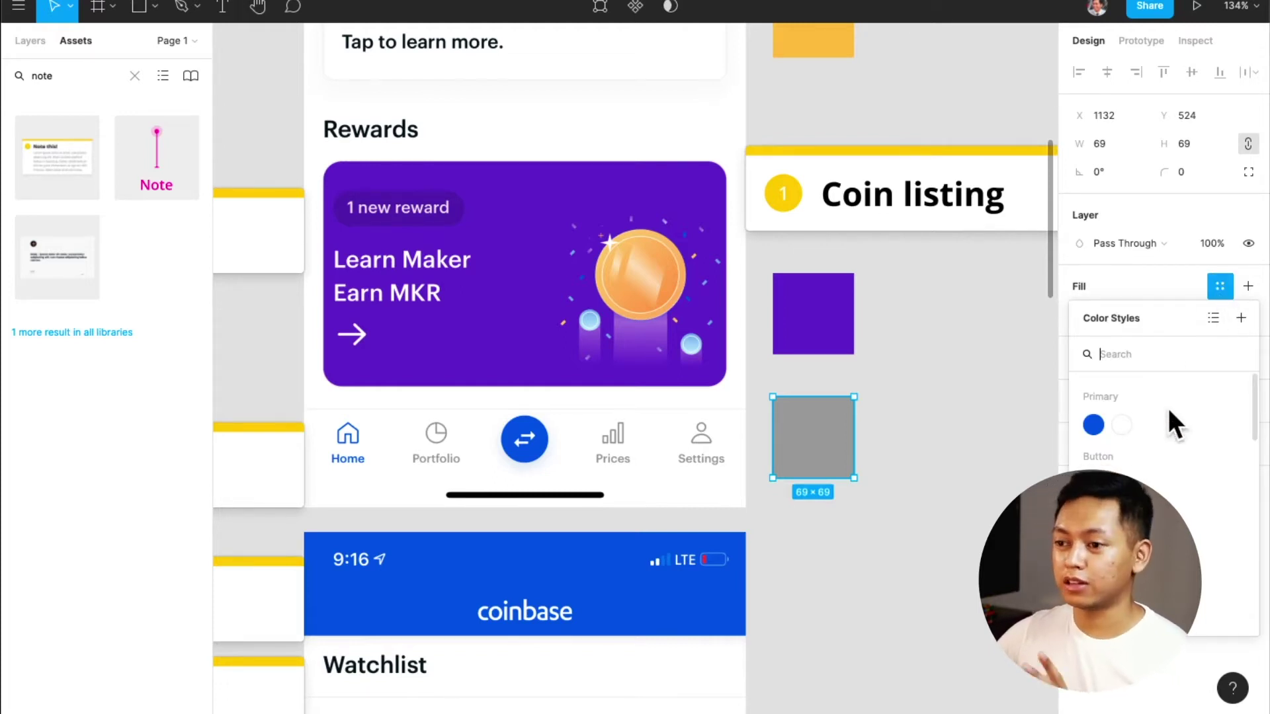
Save the grey fill as a new colour style named State / Unselected
click(1242, 315)
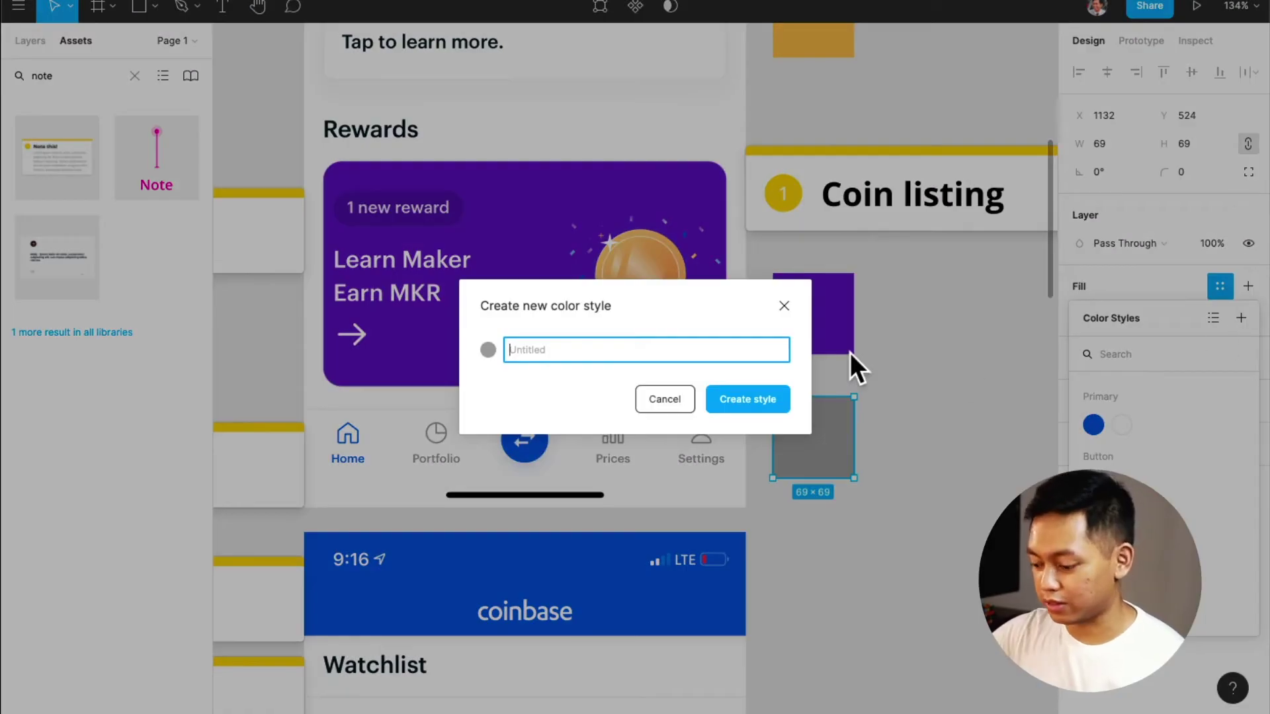
text(State / )
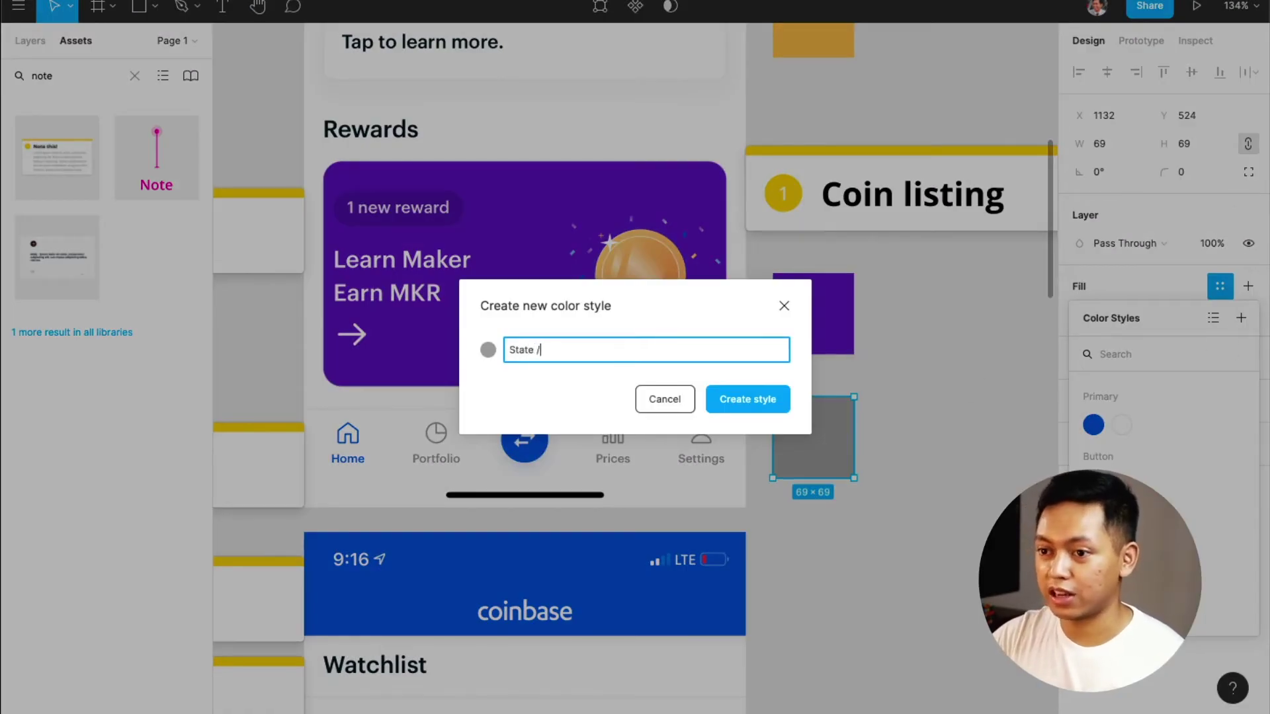
text(Uns)
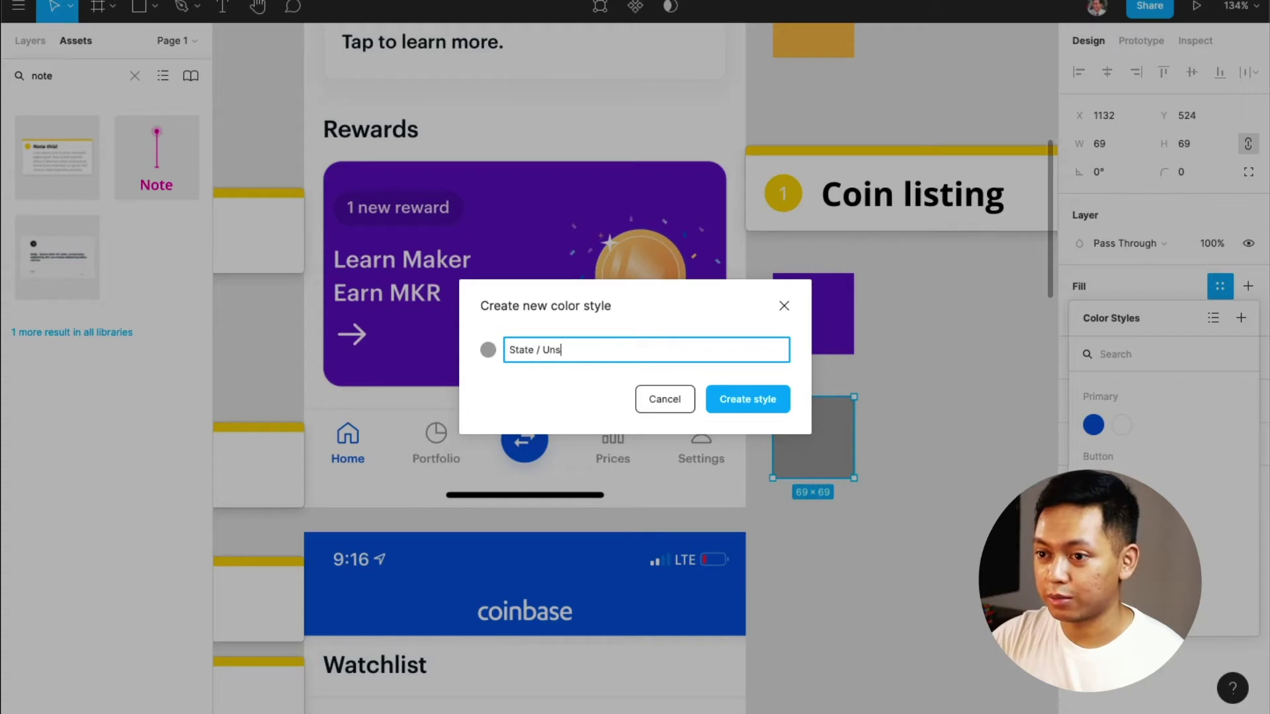
text(elected)
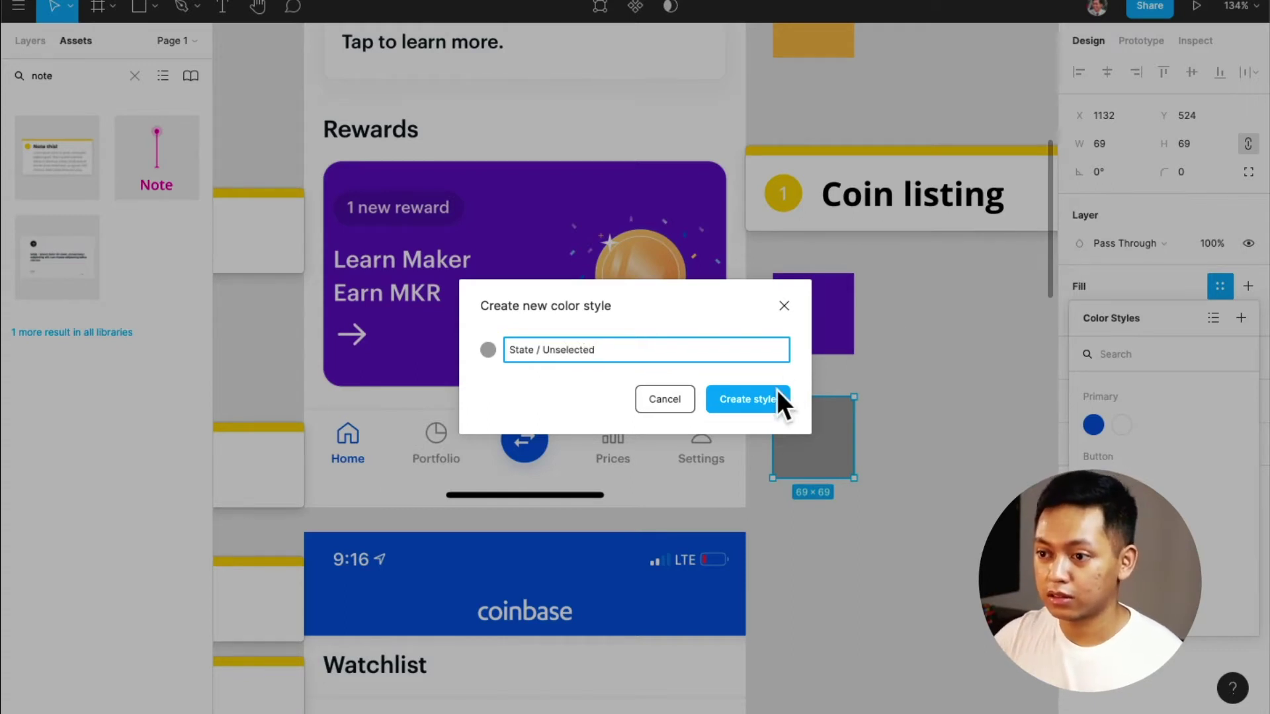
click(778, 394)
scroll(856, 448, down, 2)
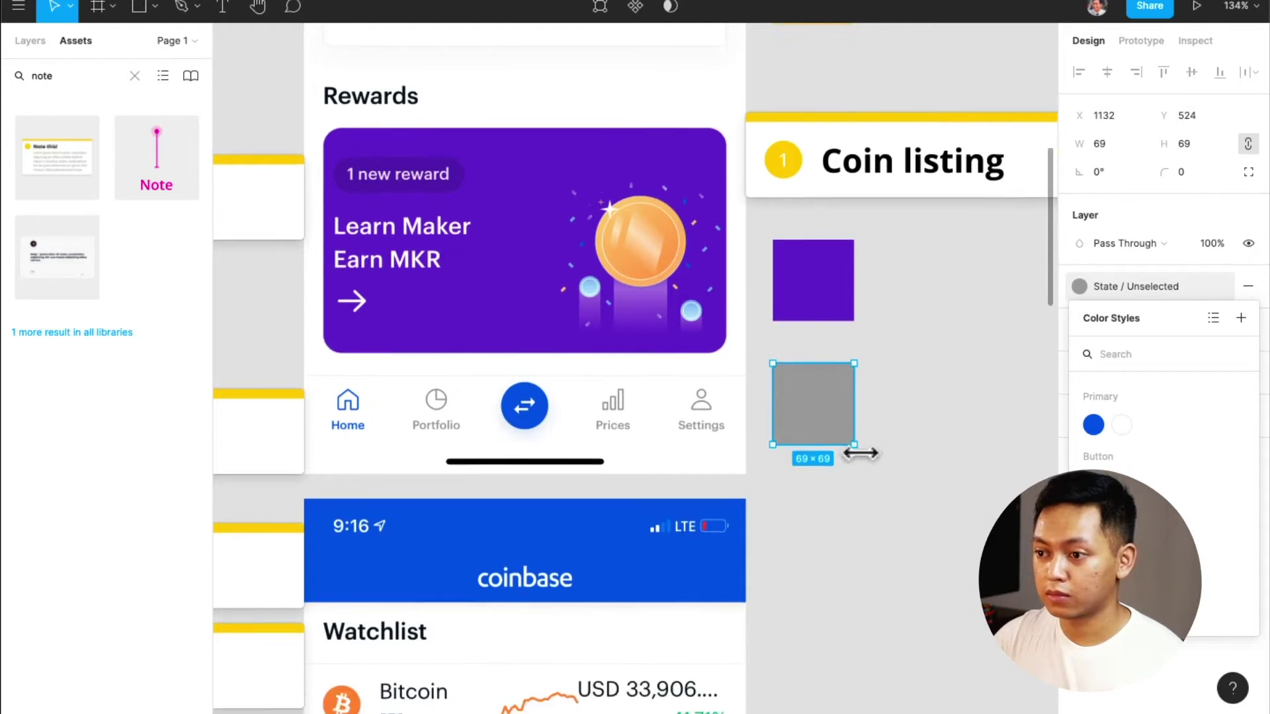
scroll(880, 454, up, 3)
scroll(1102, 453, down, 2)
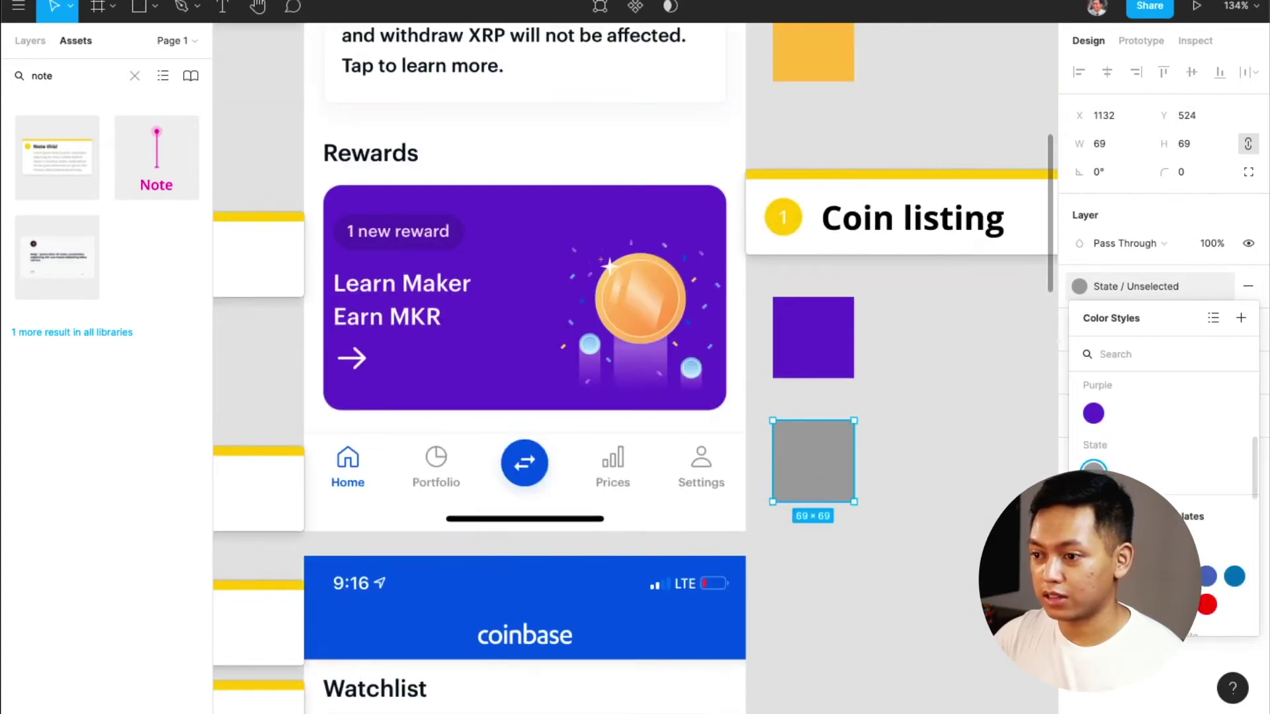
click(1007, 488)
Move State / Unselected up the local styles list to sit right after Primary / Blue
drag(1146, 392, 1156, 231)
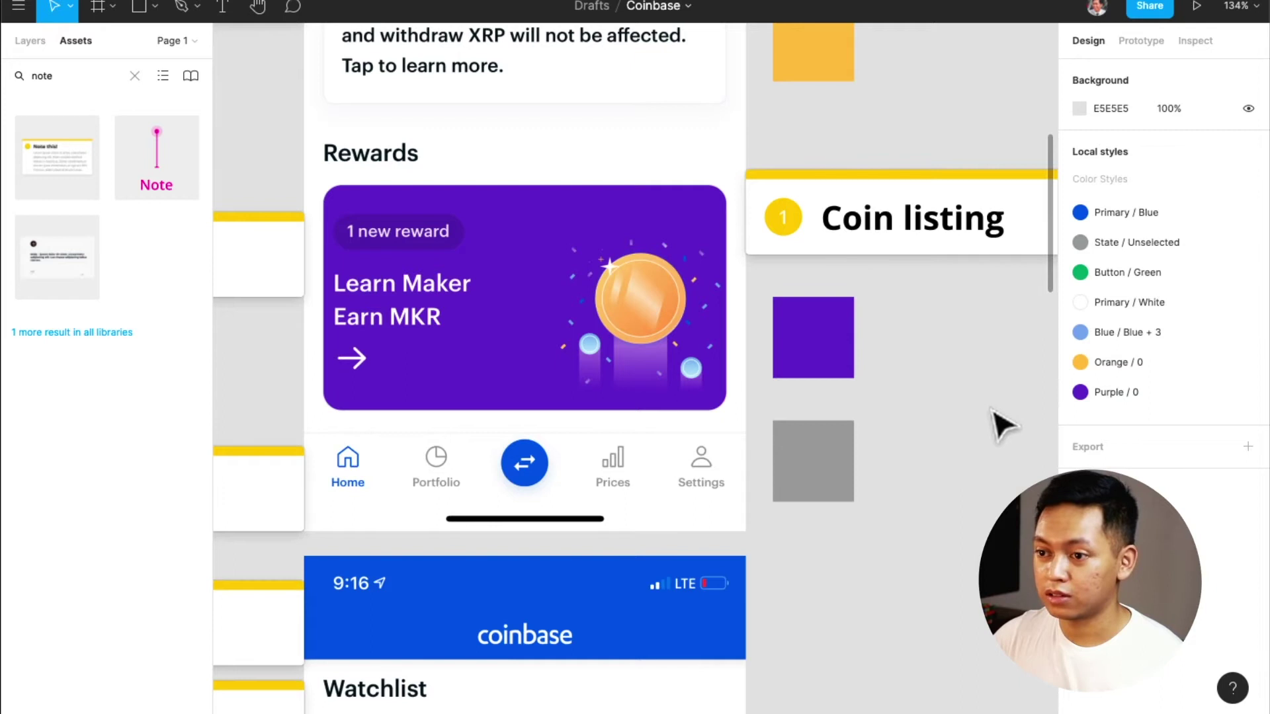
click(831, 475)
click(975, 423)
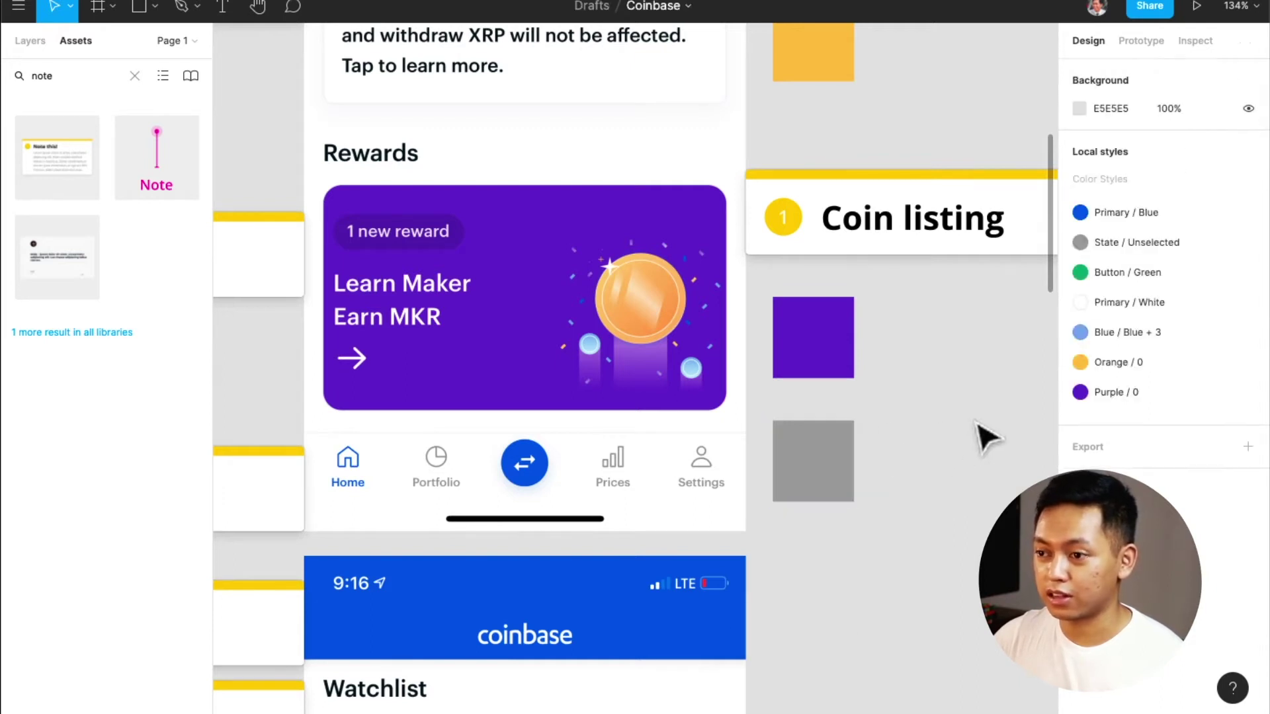
scroll(951, 449, down, 4)
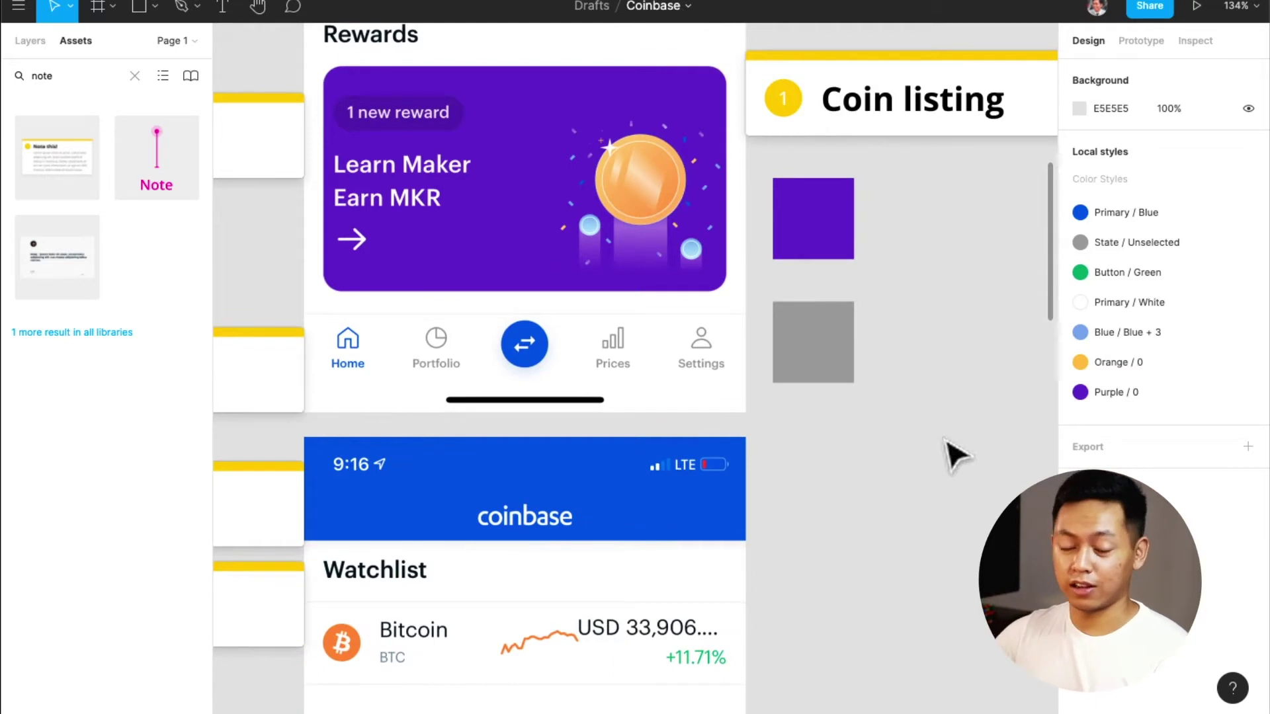
scroll(562, 455, down, 7)
scroll(563, 455, down, 3)
scroll(818, 263, up, 1)
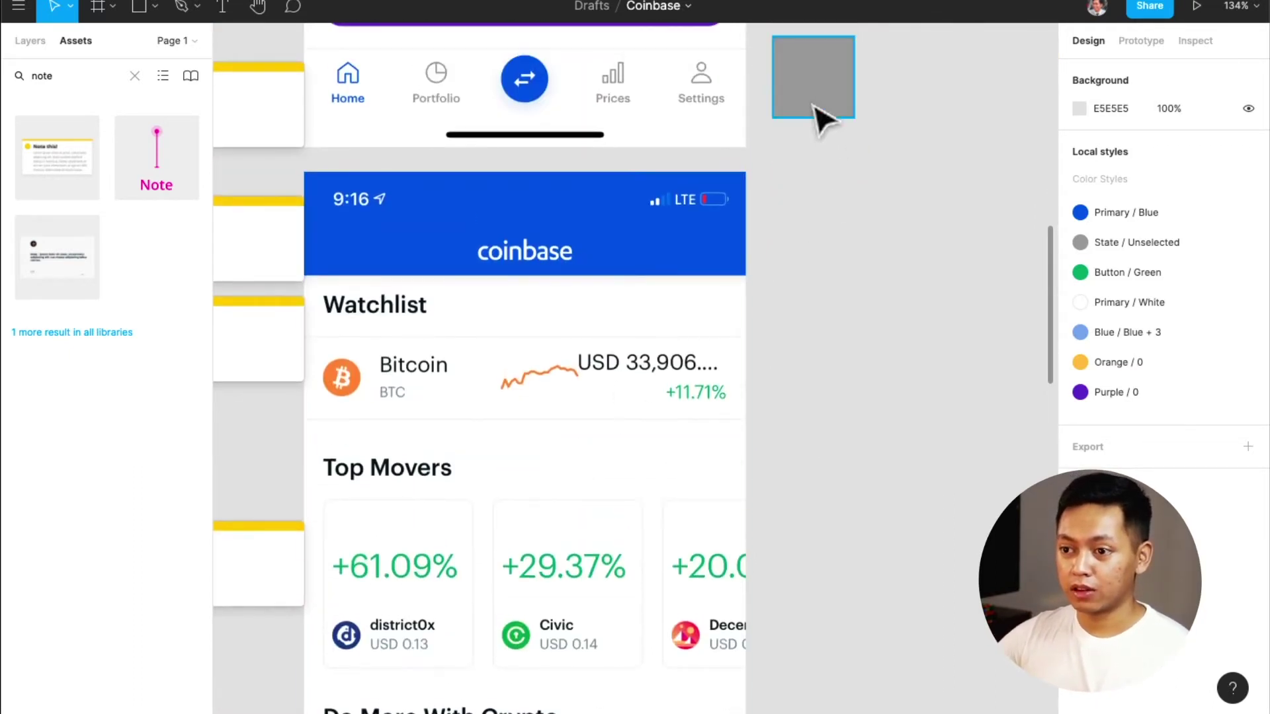
scroll(553, 403, down, 3)
Copy the grey square, fill it with the Watchlist heading's near-black 060E17, and save it as Primary / Black
scroll(552, 401, up, 5)
drag(797, 175, 820, 368)
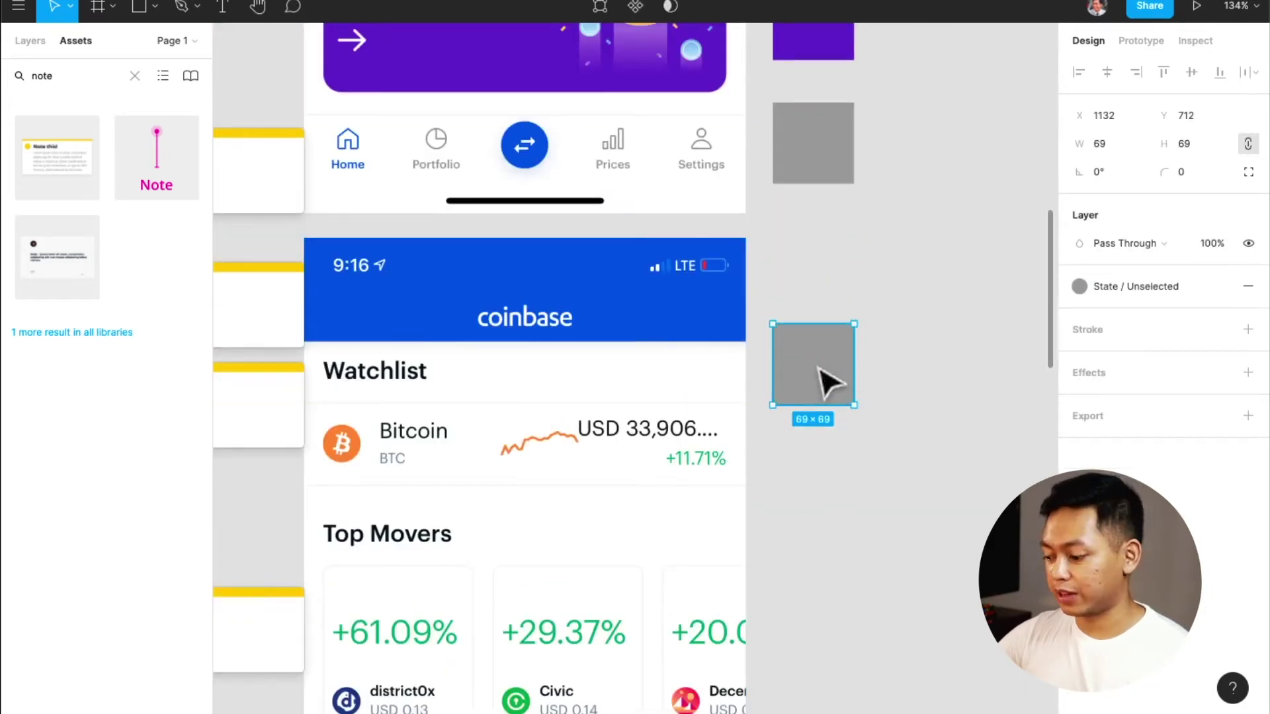
key(i)
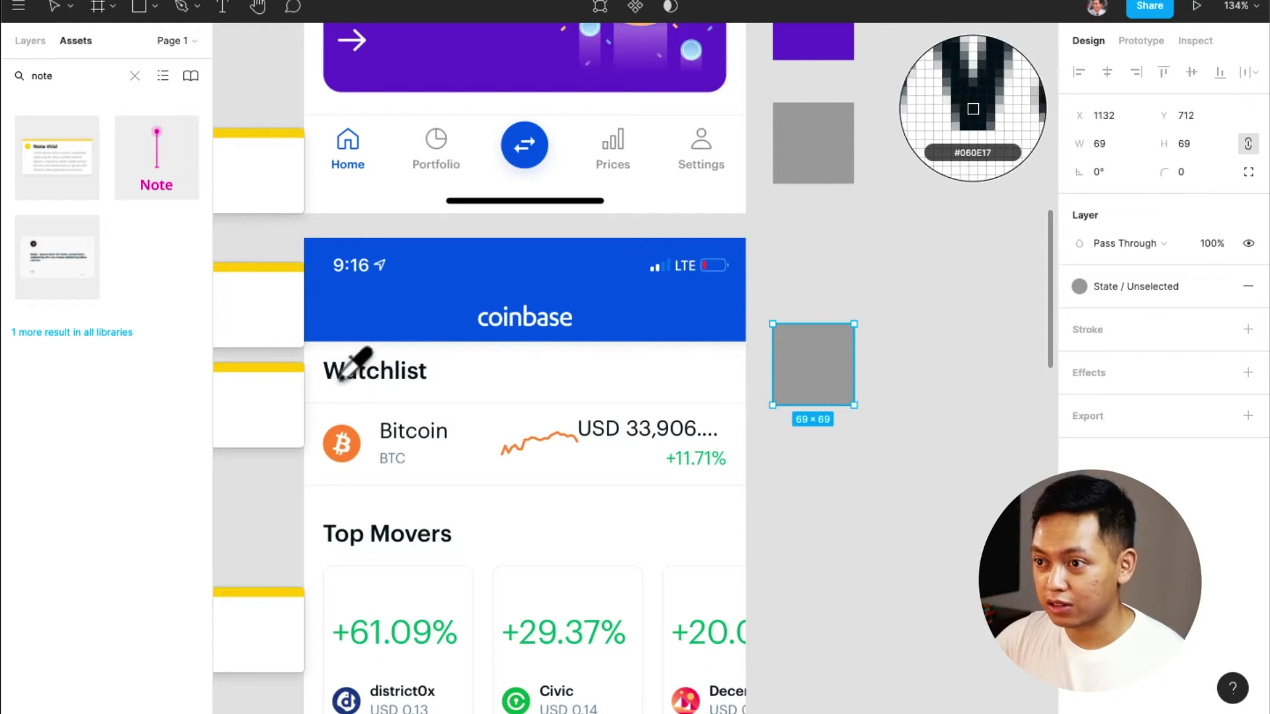
click(339, 379)
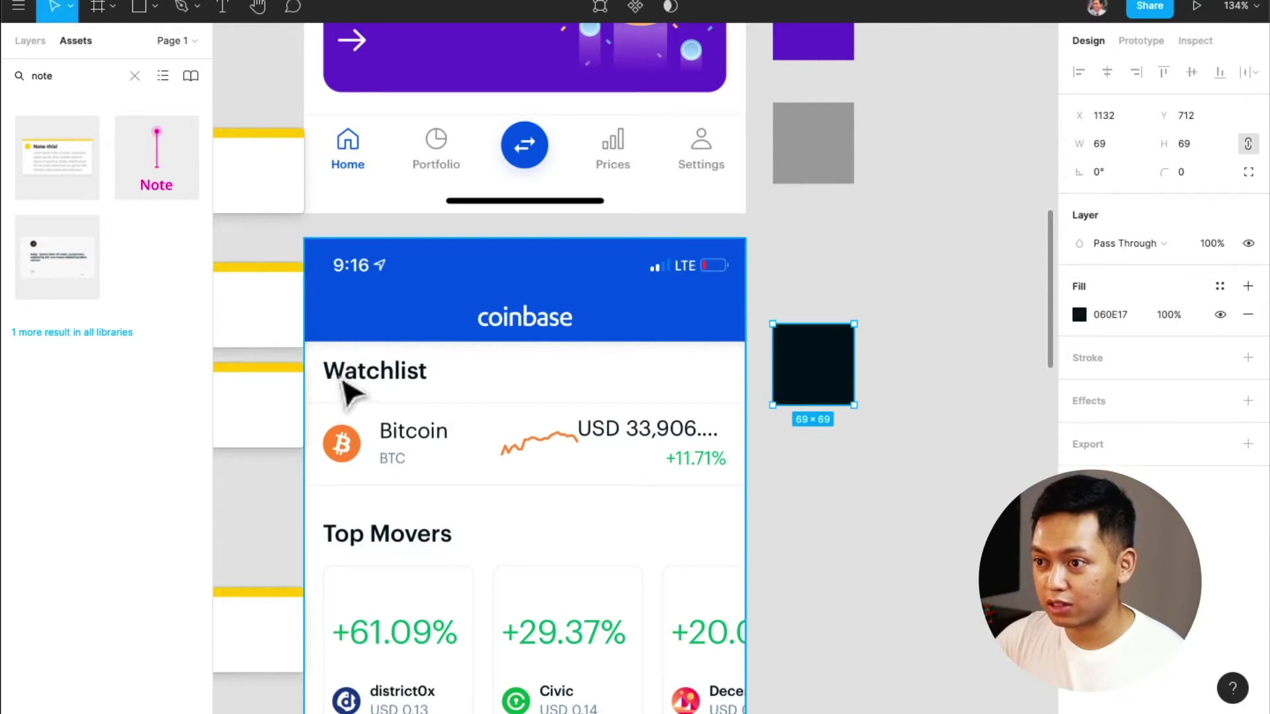
click(1221, 287)
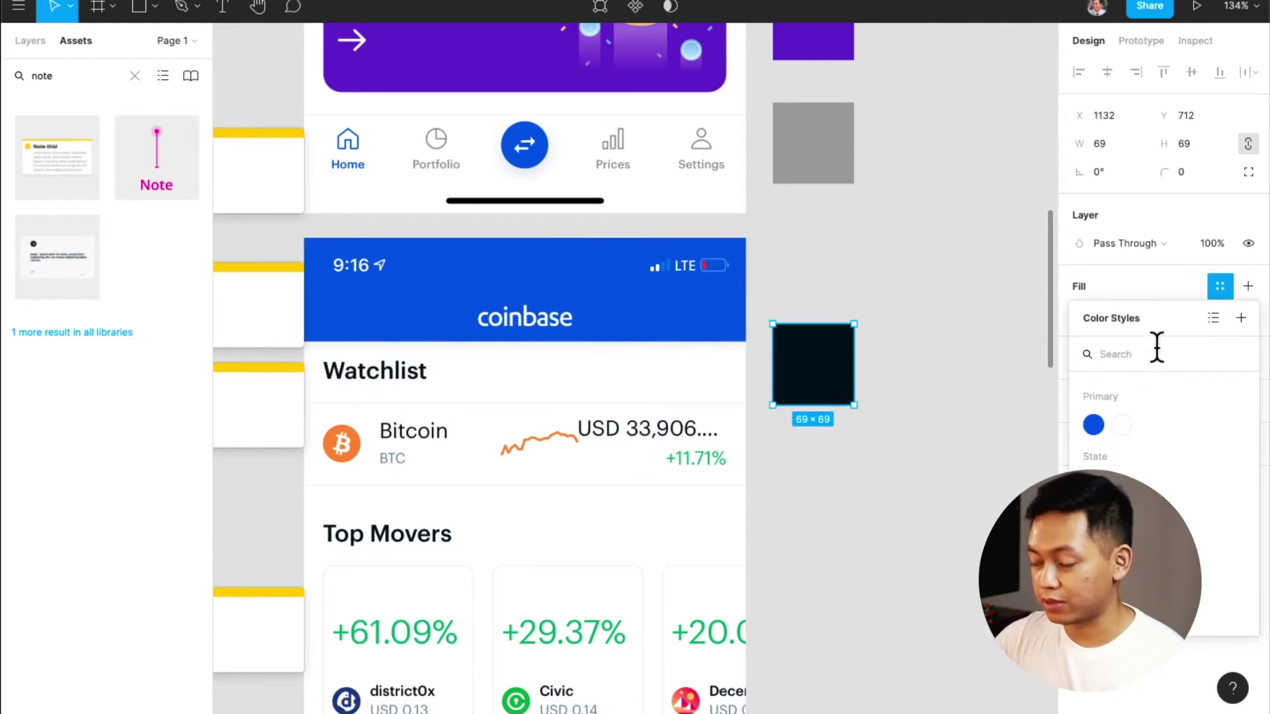
click(1237, 320)
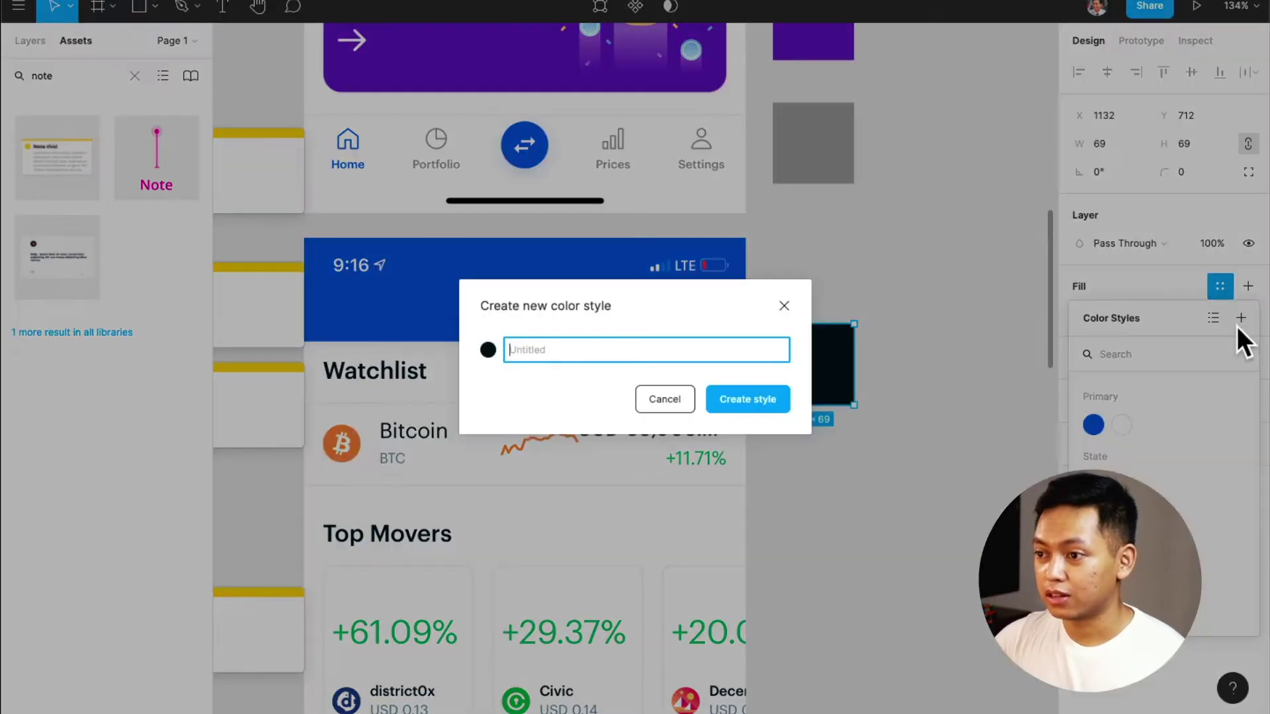
text(Primary / Black)
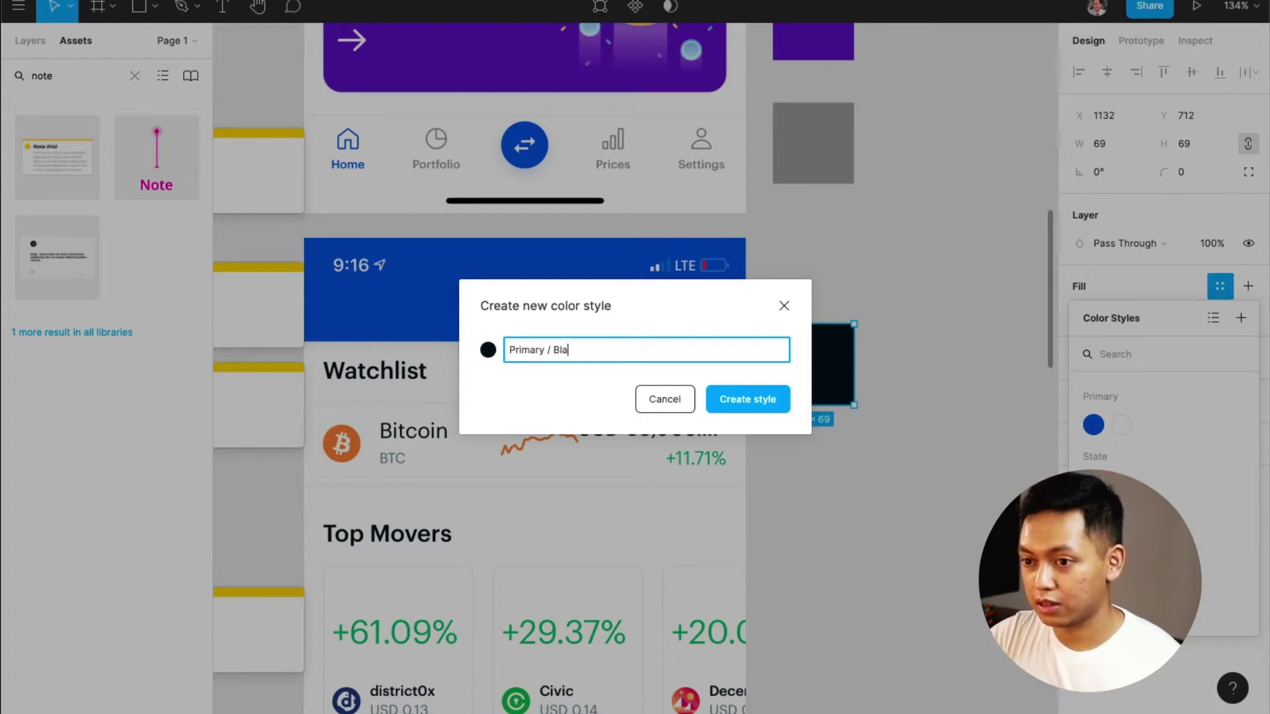
key(Return)
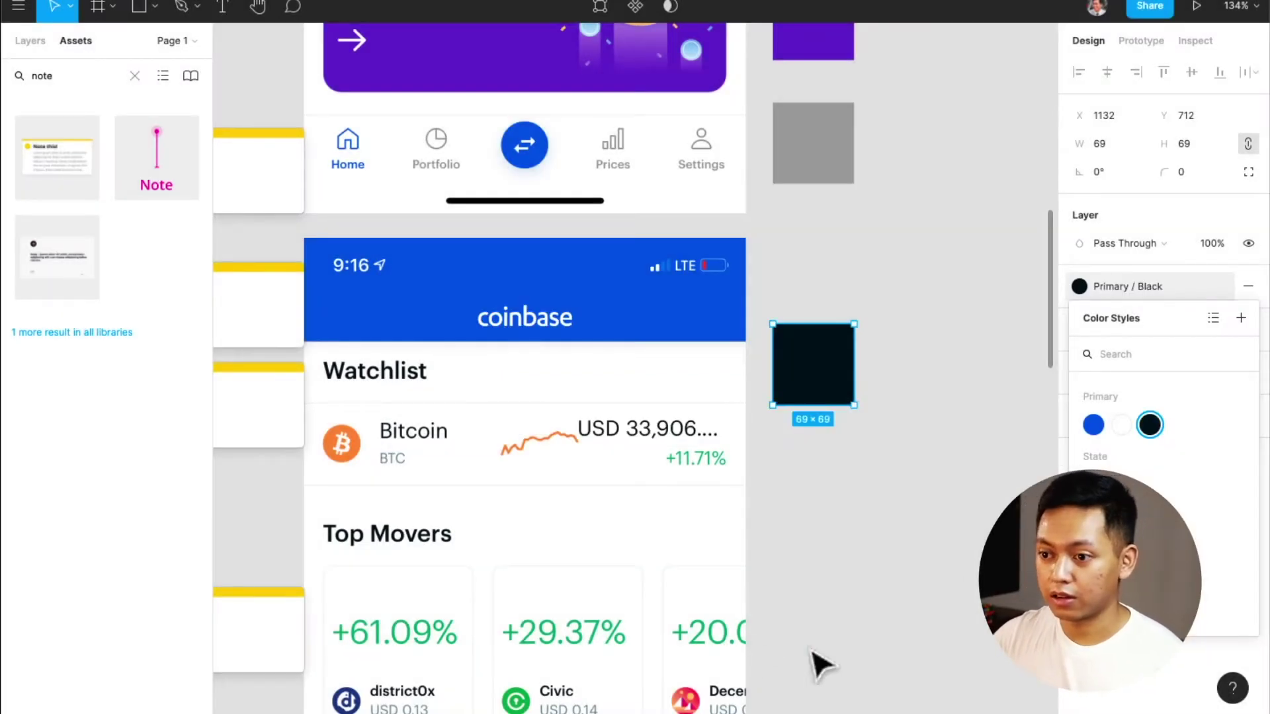
scroll(670, 512, down, 4)
scroll(670, 512, down, 2)
scroll(707, 475, up, 3)
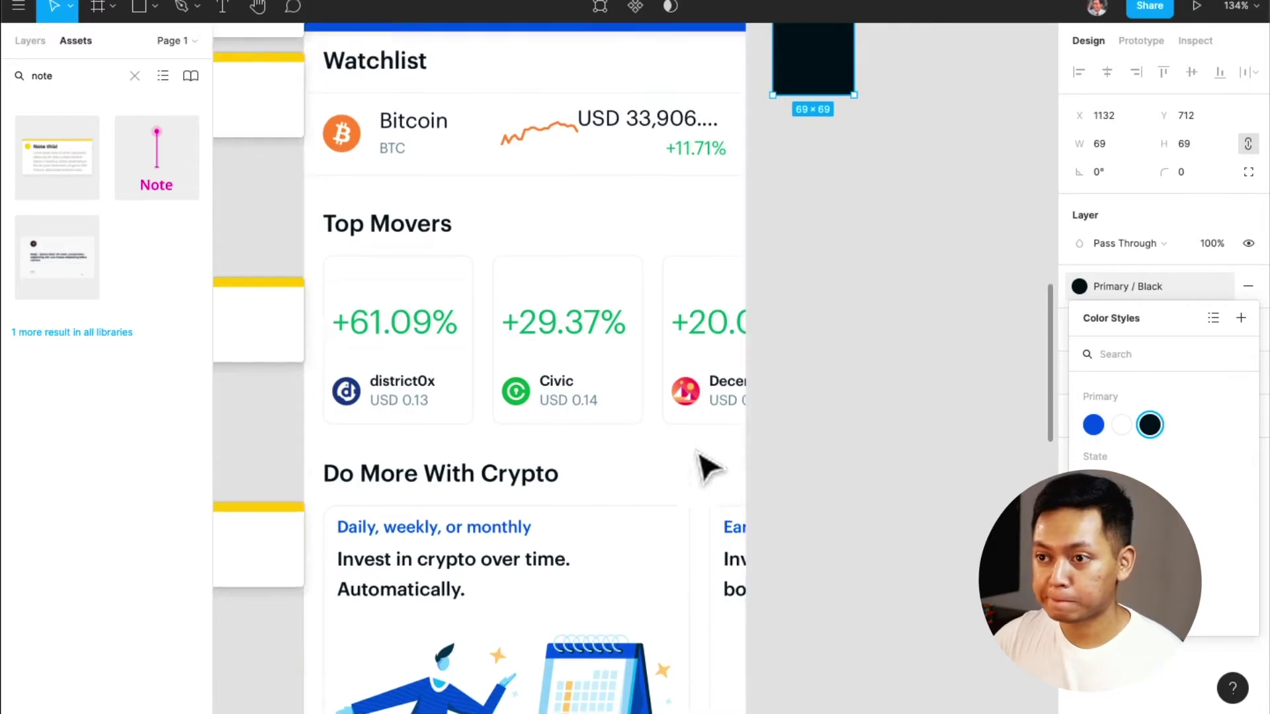
Duplicate the black square below and fill it with the +20.0 percentage green, trying Button / Green
drag(801, 144, 802, 401)
key(i)
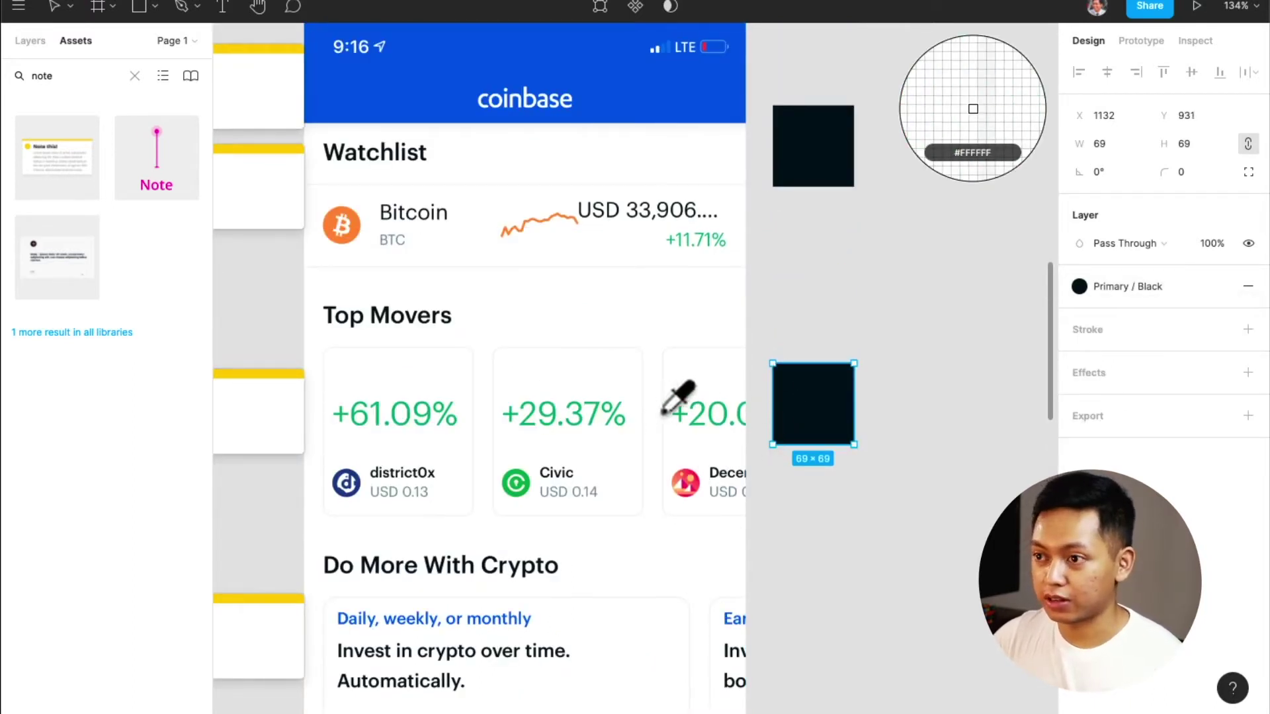
click(680, 415)
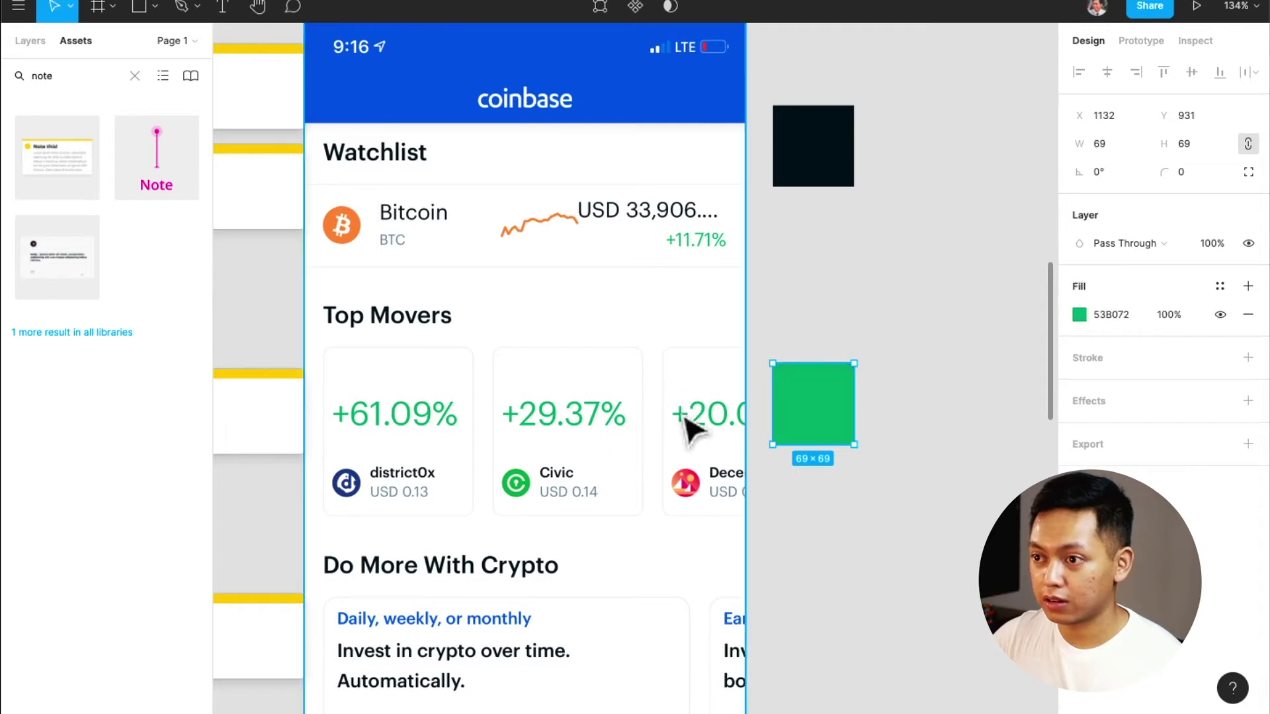
click(1220, 285)
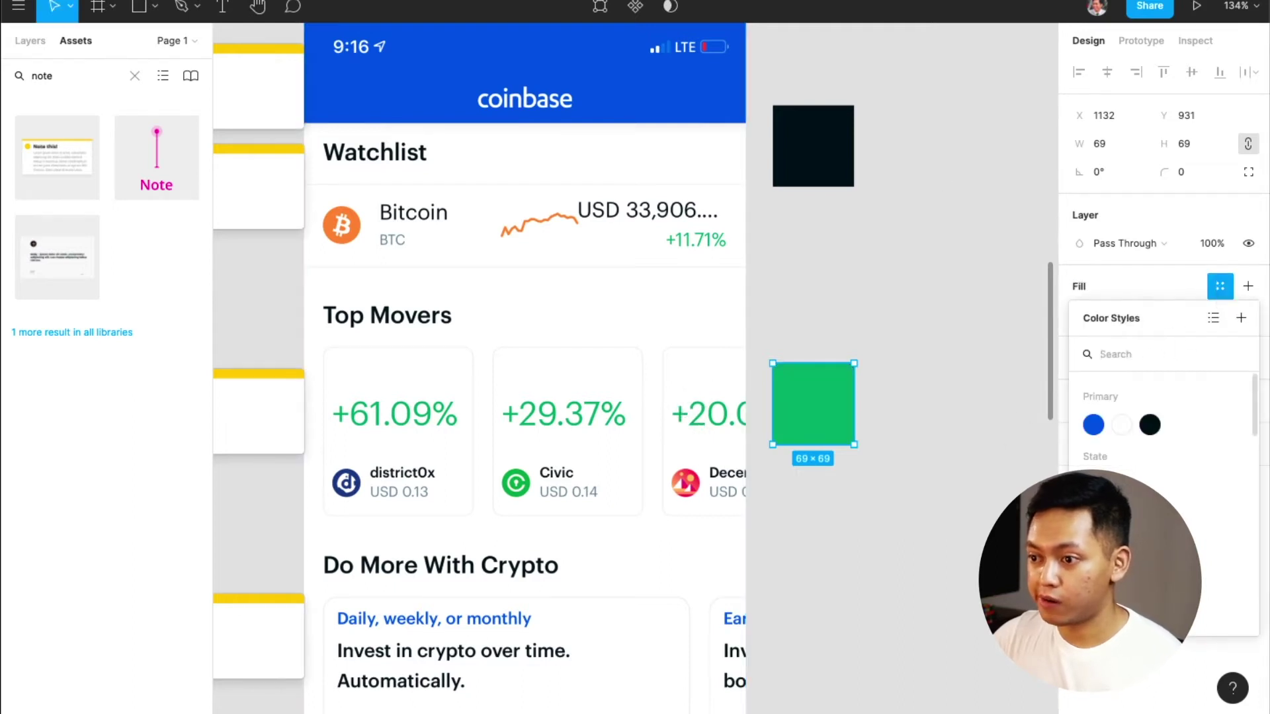
click(1093, 486)
key(ctrl+z)
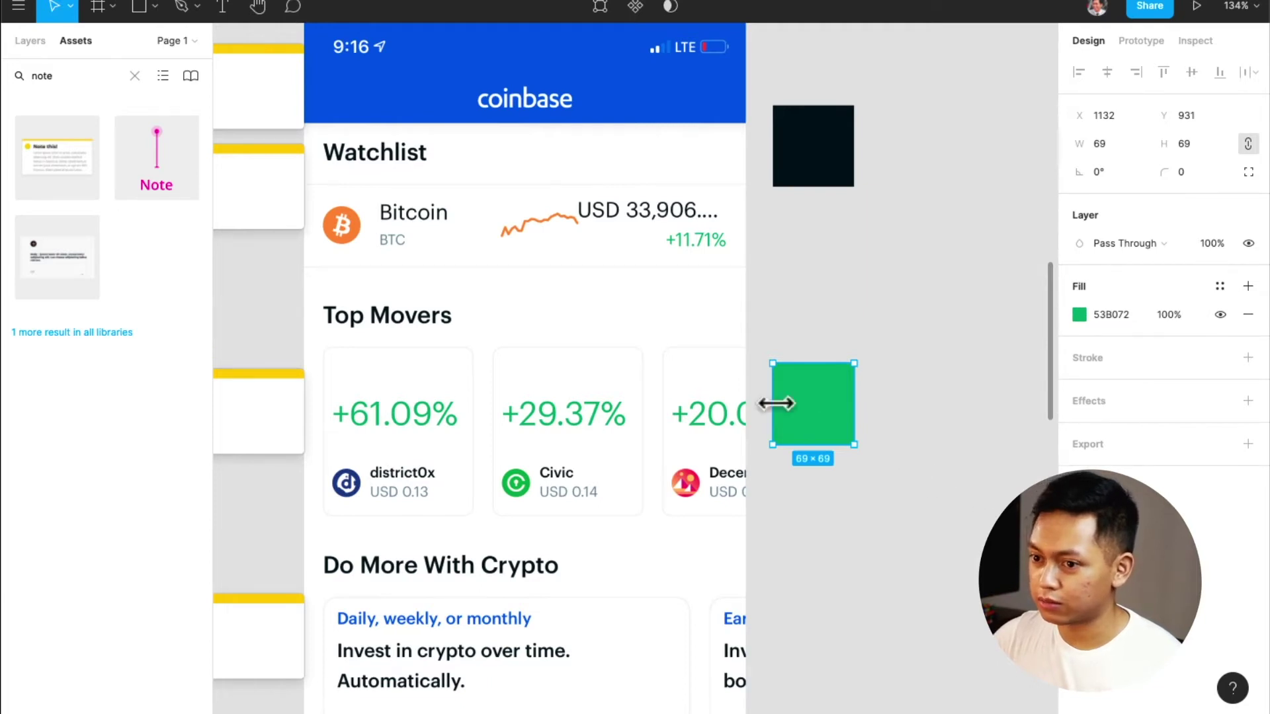
Resample the +29.37% green, then apply and detach the Button / Green style on the square
scroll(787, 406, up, 10)
scroll(804, 417, down, 10)
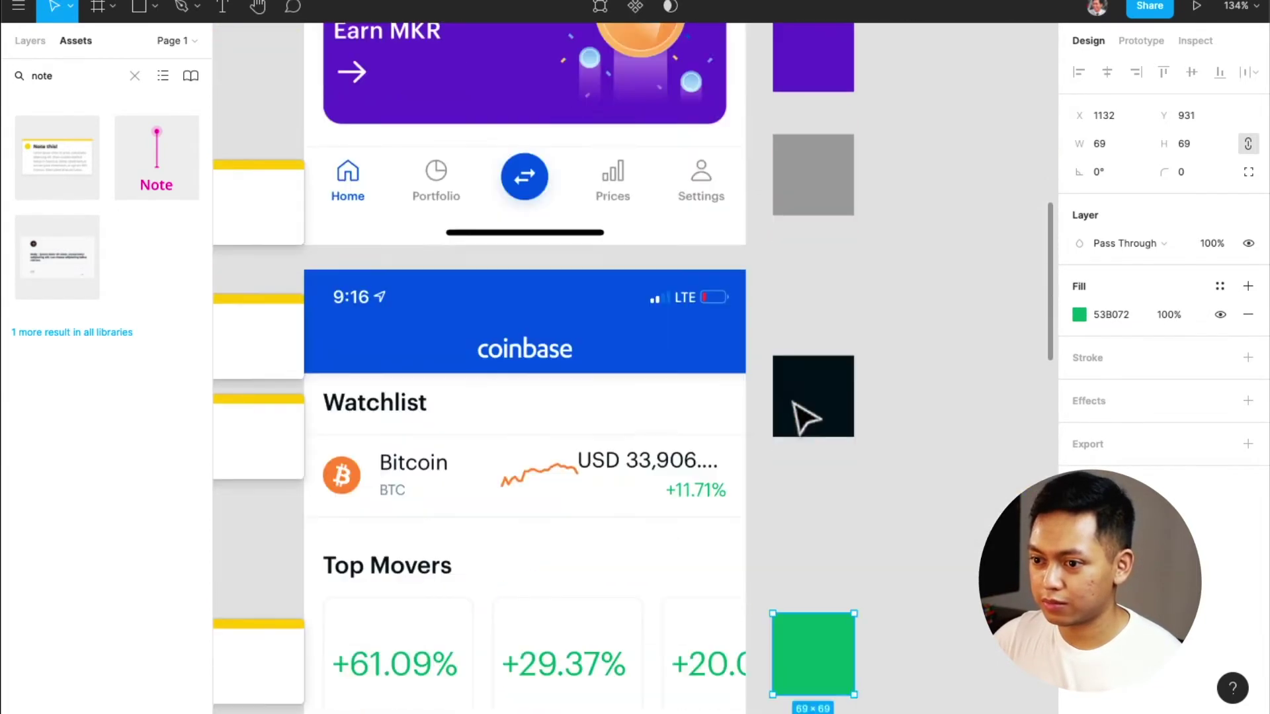
scroll(804, 417, up, 5)
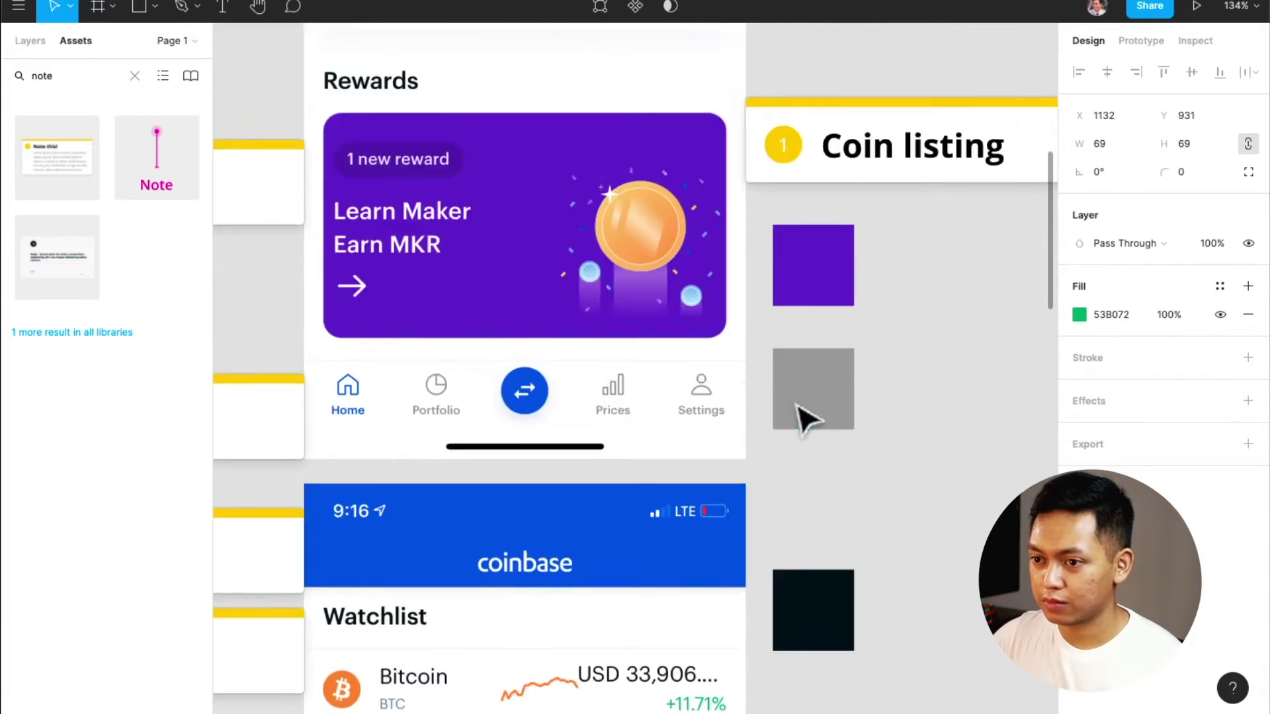
scroll(807, 421, down, 4)
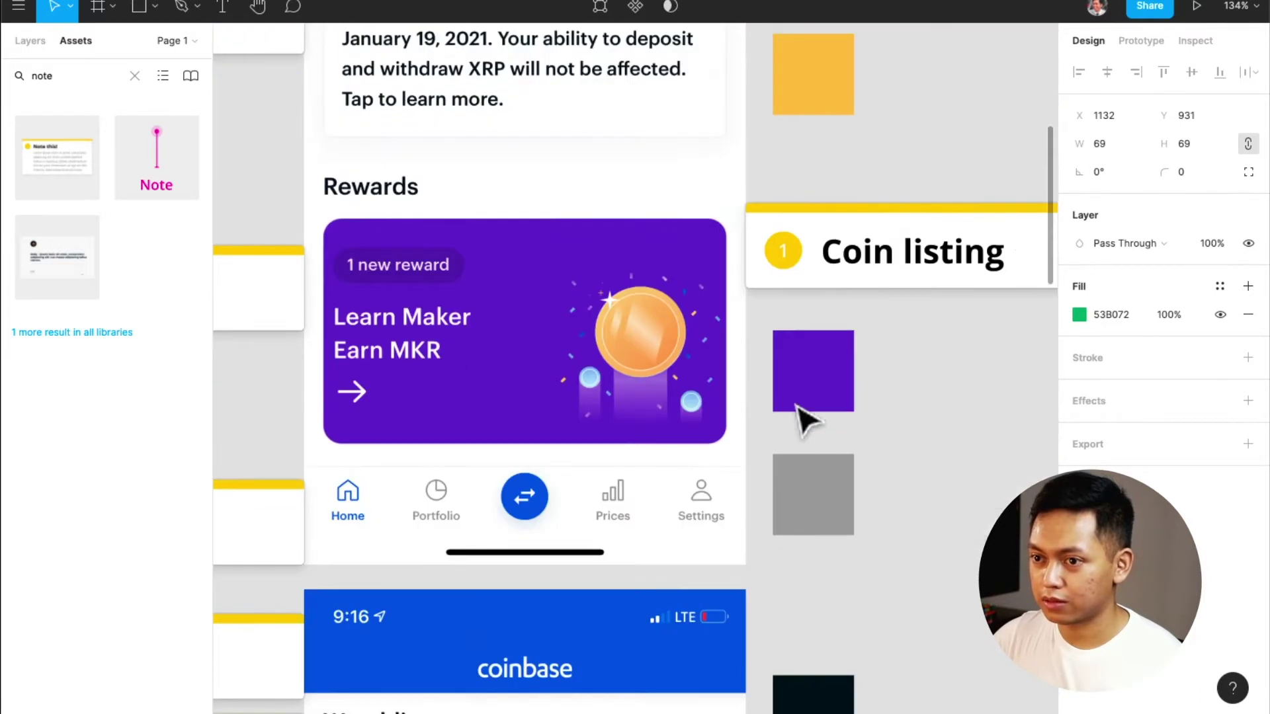
scroll(807, 420, up, 3)
scroll(807, 420, down, 7)
scroll(798, 407, down, 4)
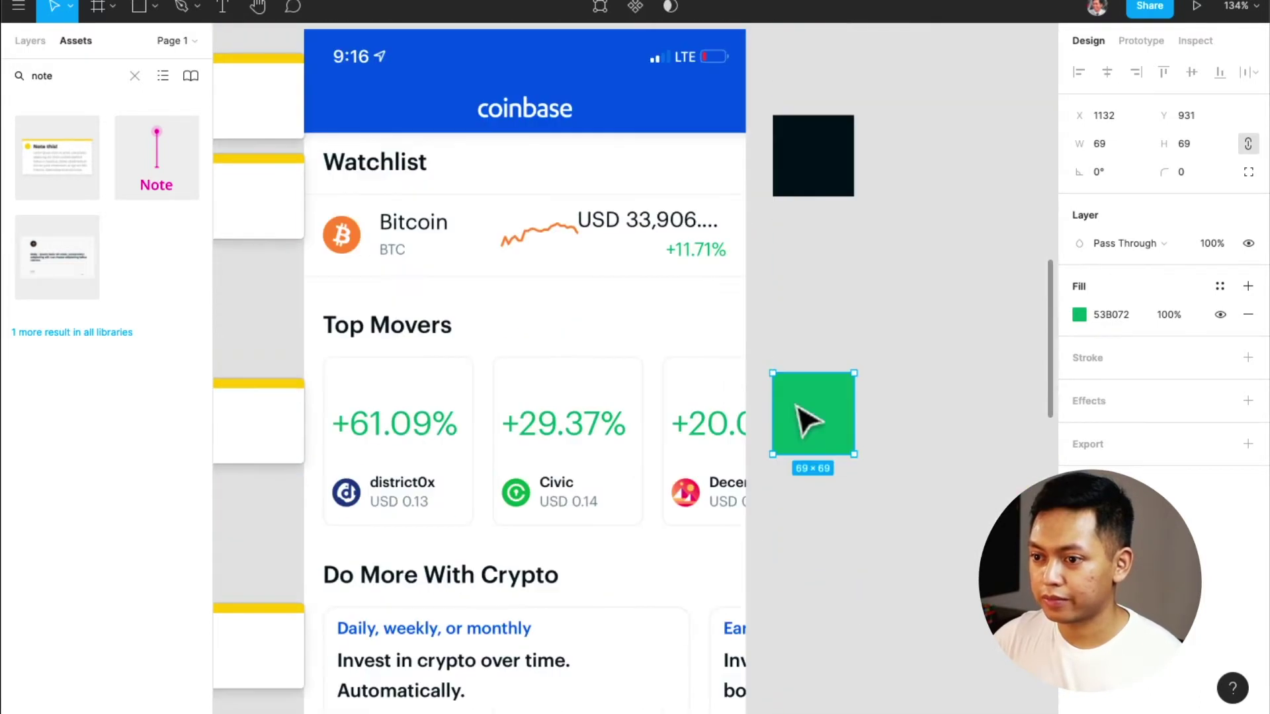
key(i)
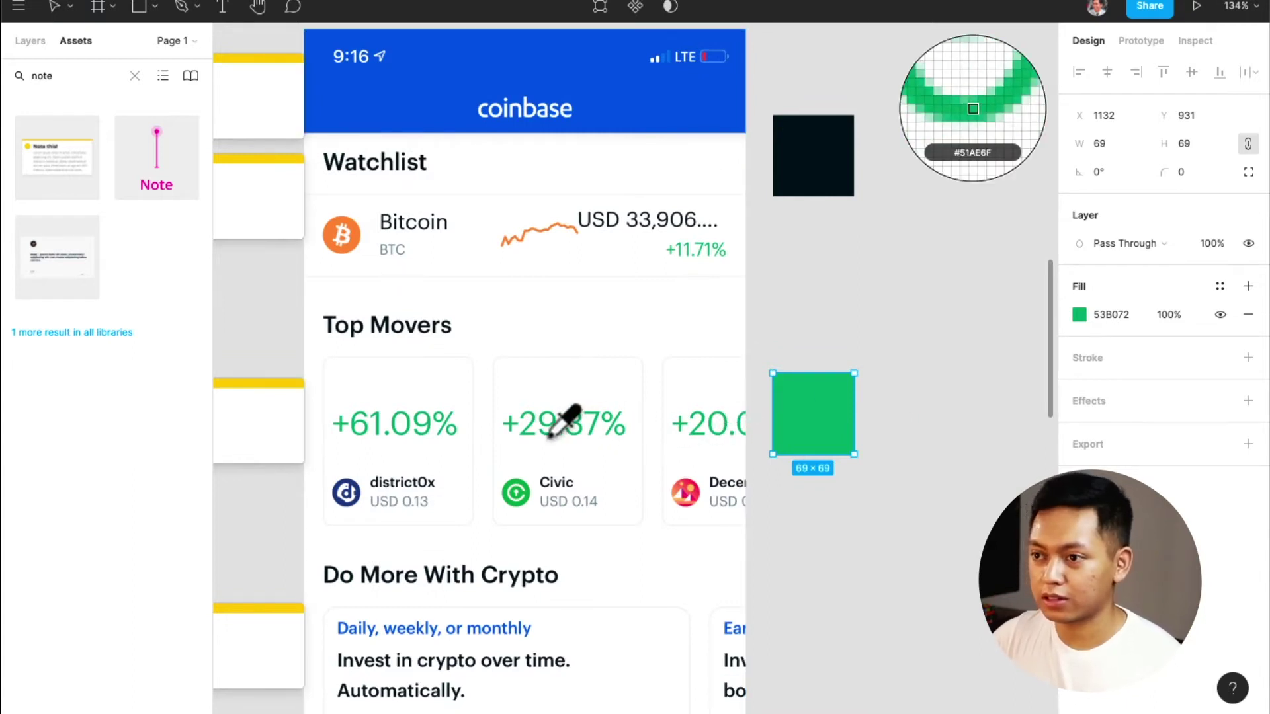
click(549, 437)
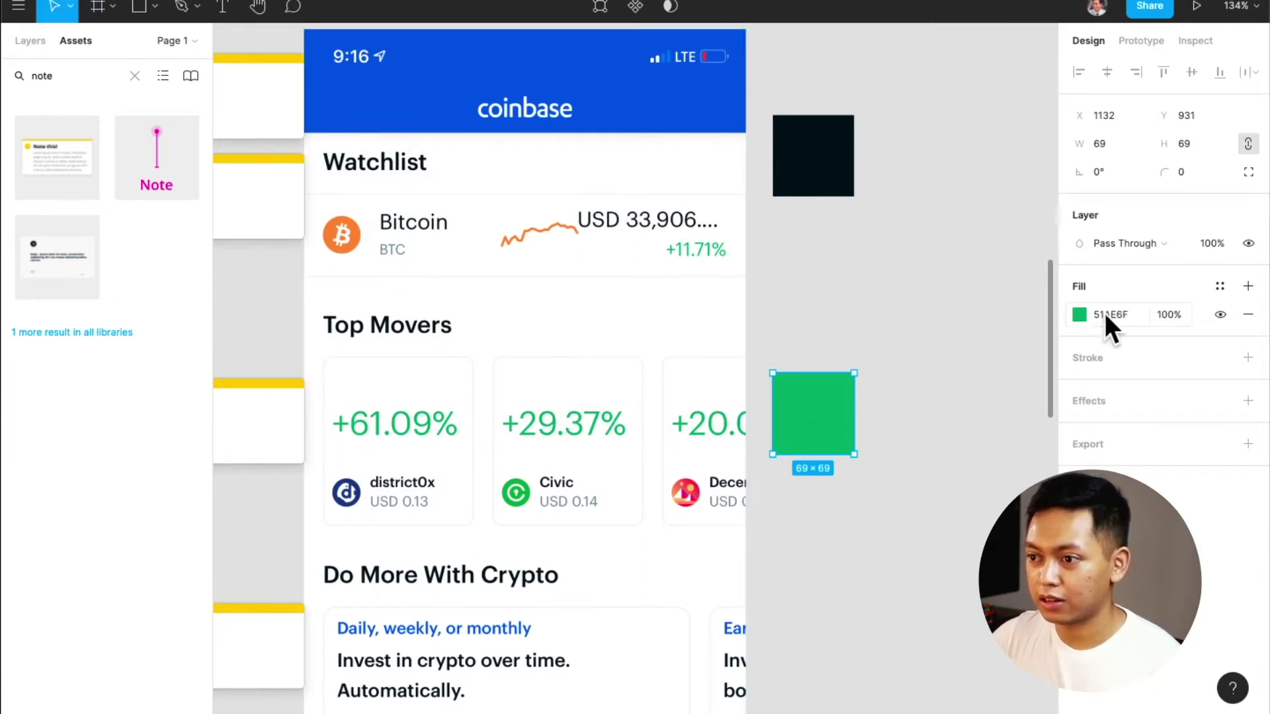
click(1219, 286)
key(Escape)
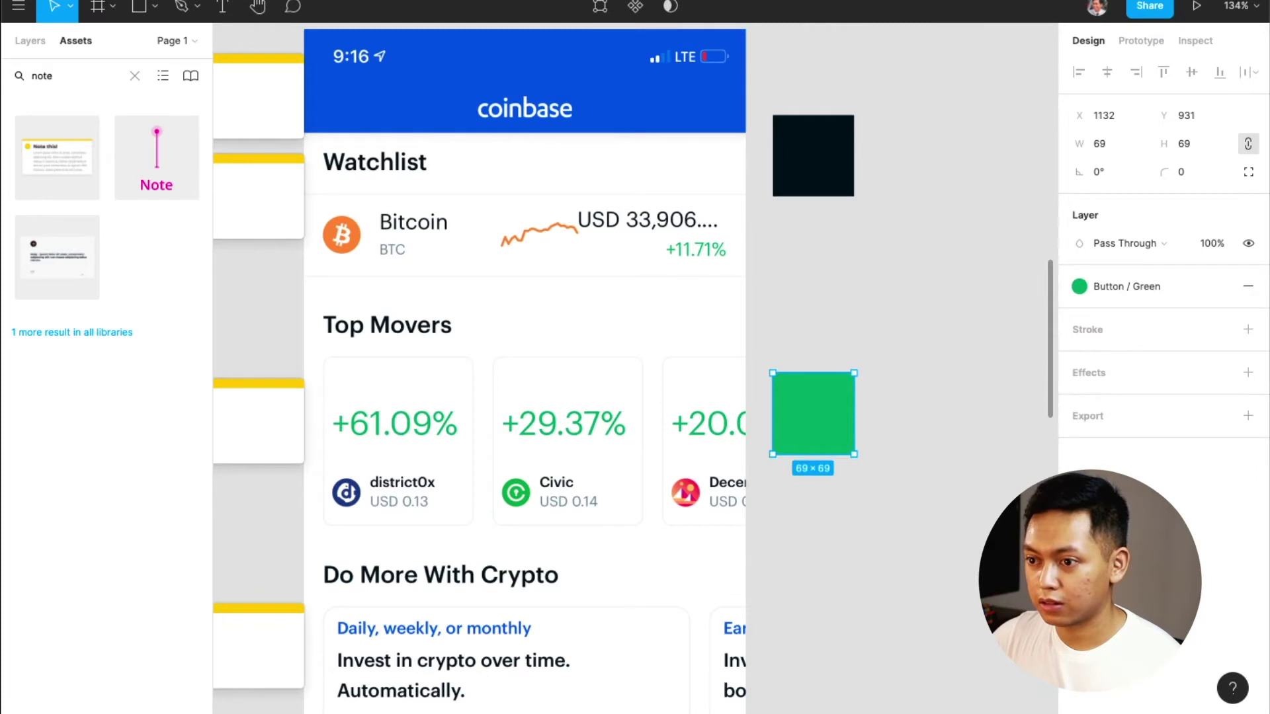
click(1222, 287)
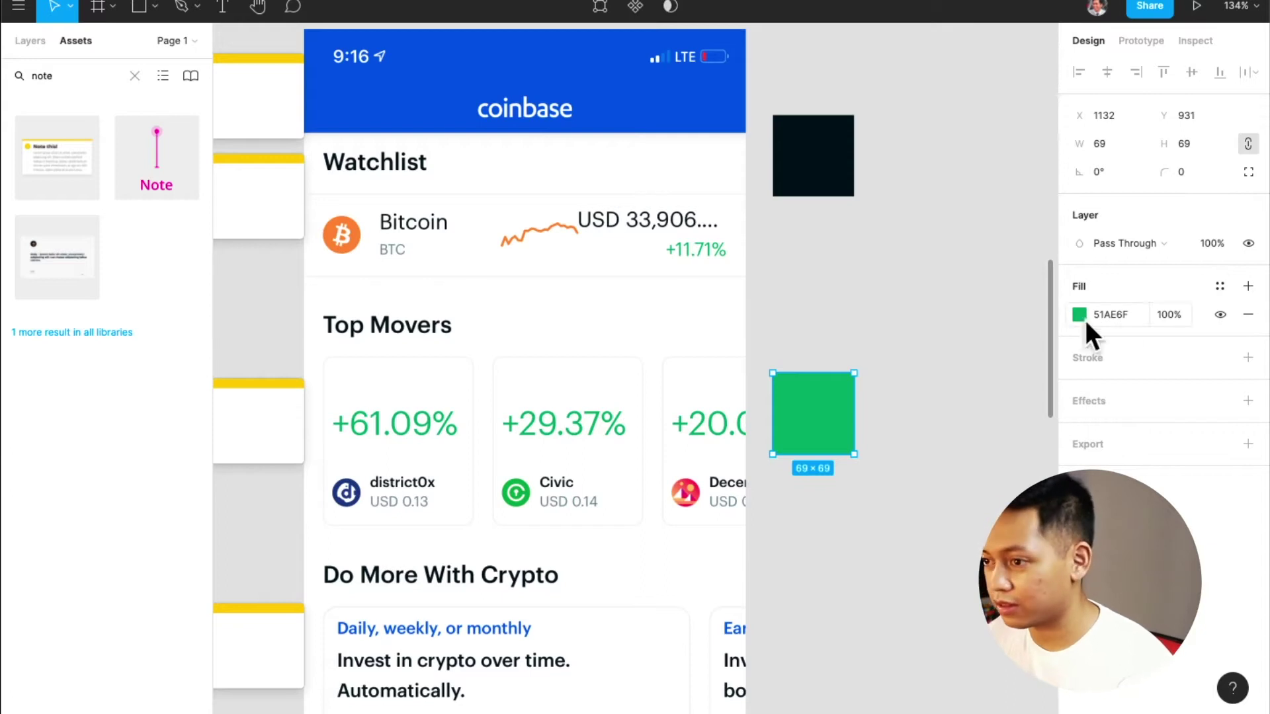
click(1220, 286)
click(1202, 423)
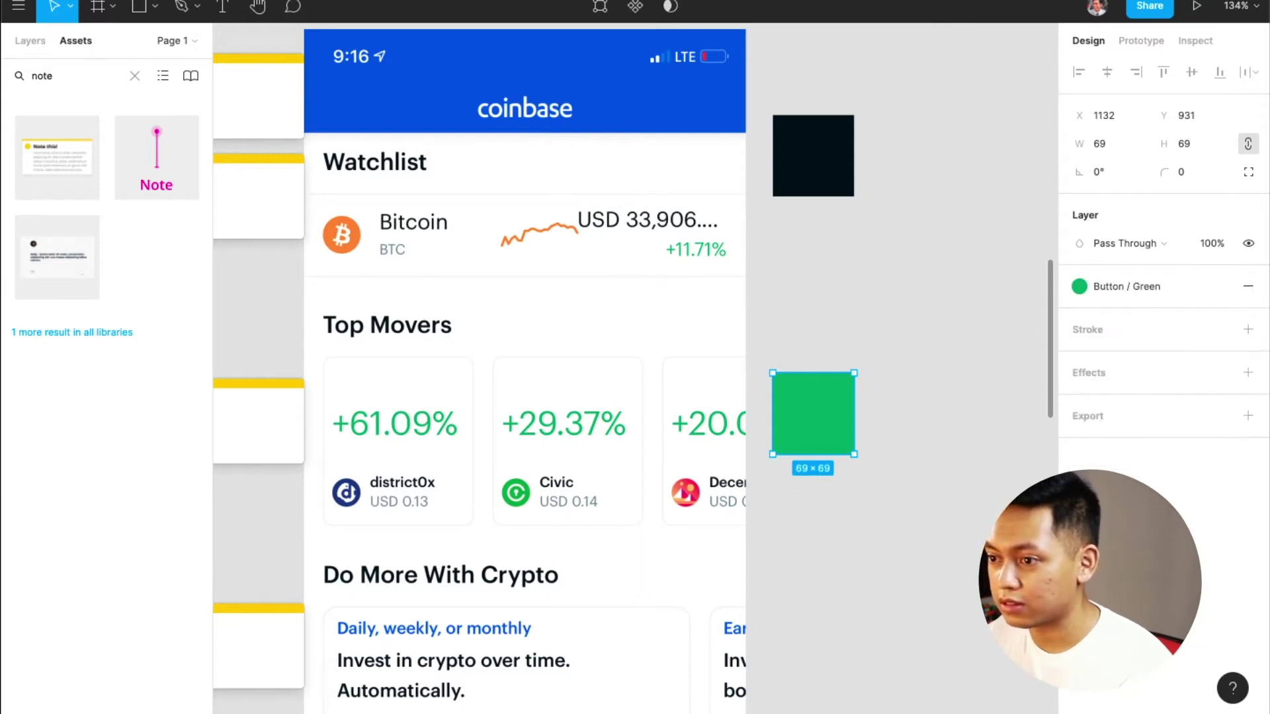
click(1221, 286)
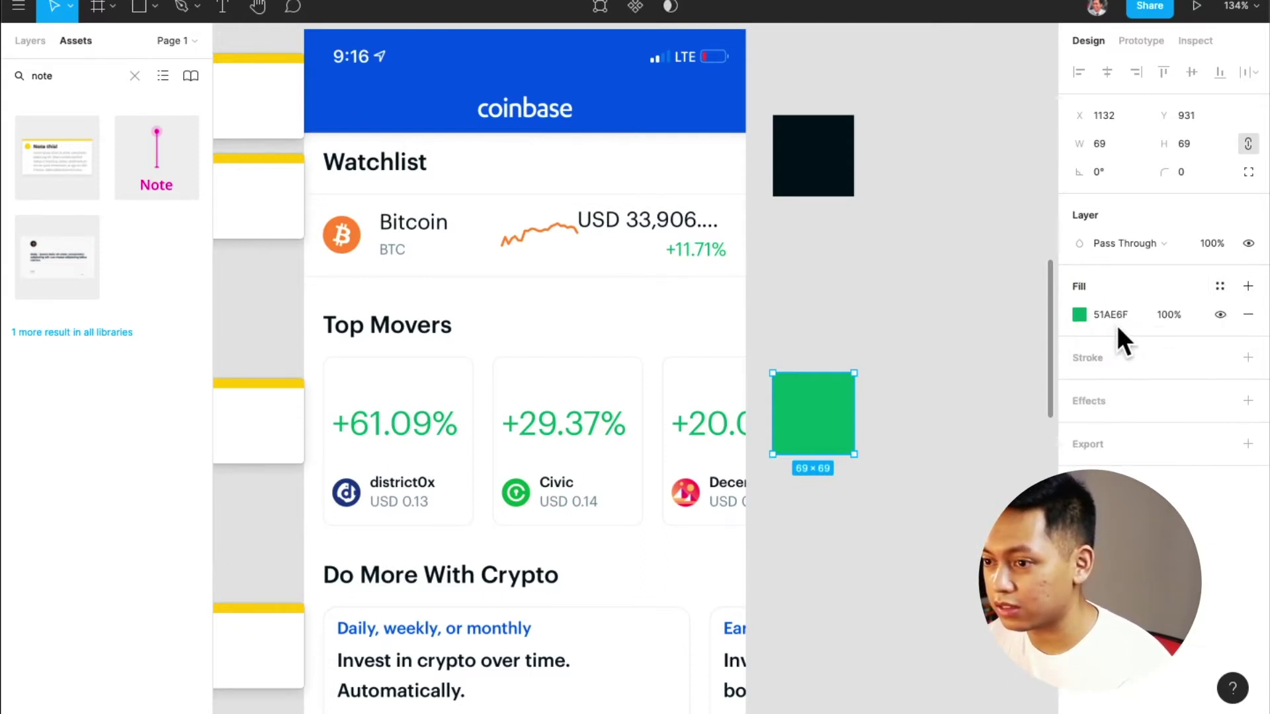
Delete the green sample square beside the Watchlist screen
click(926, 463)
click(834, 429)
key(Delete)
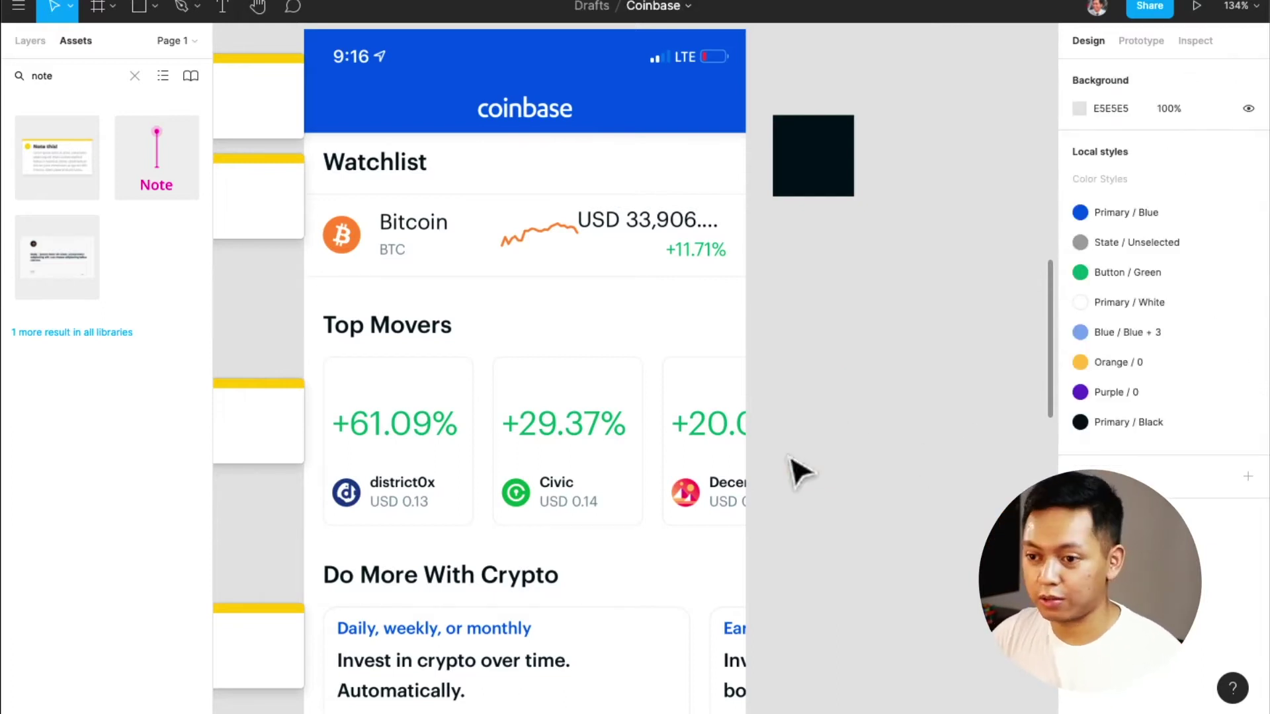
scroll(794, 468, down, 3)
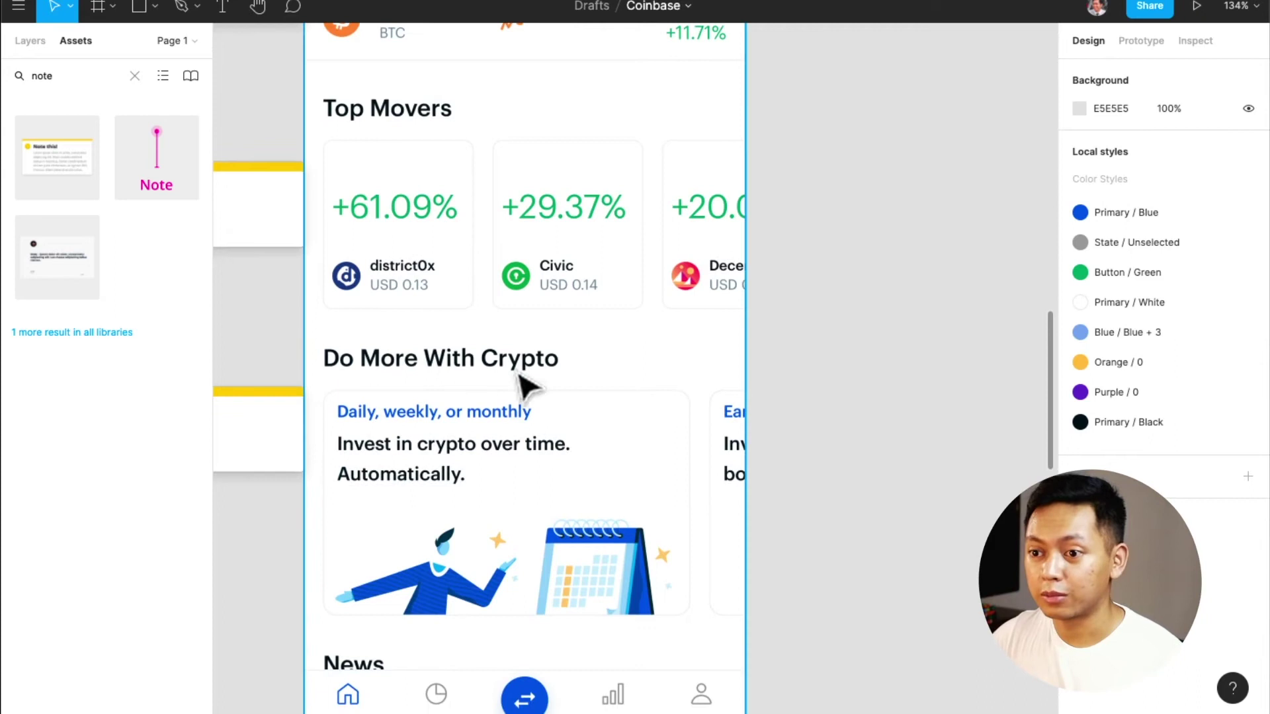
Draw a trial square beside the Balance screen filled with the chart's pale grey F8F9FA
scroll(505, 425, down, 3)
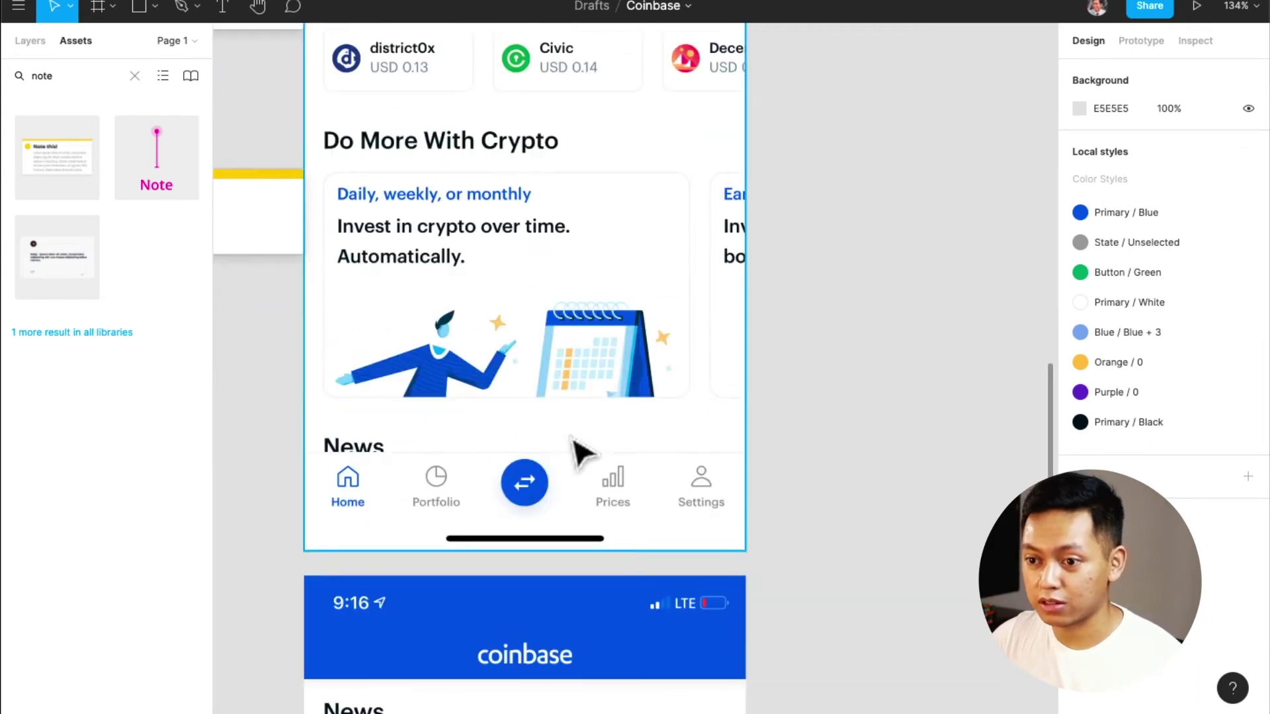
scroll(816, 454, down, 8)
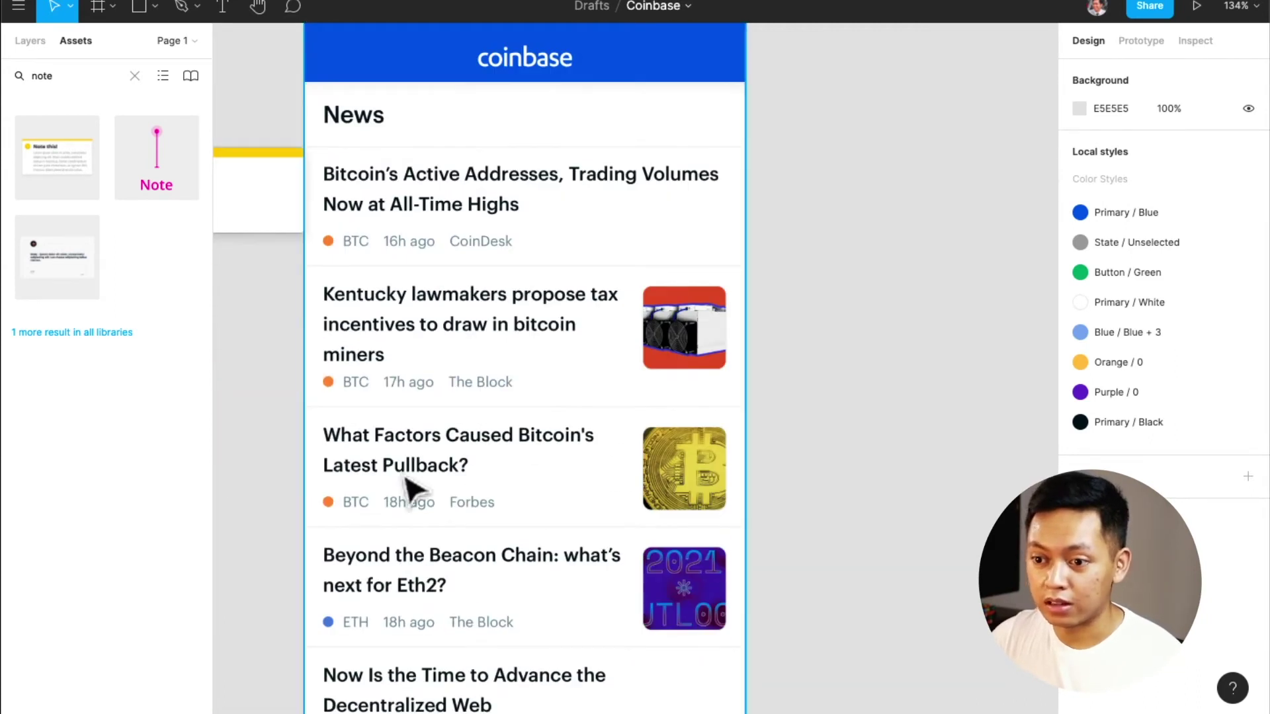
scroll(377, 488, down, 3)
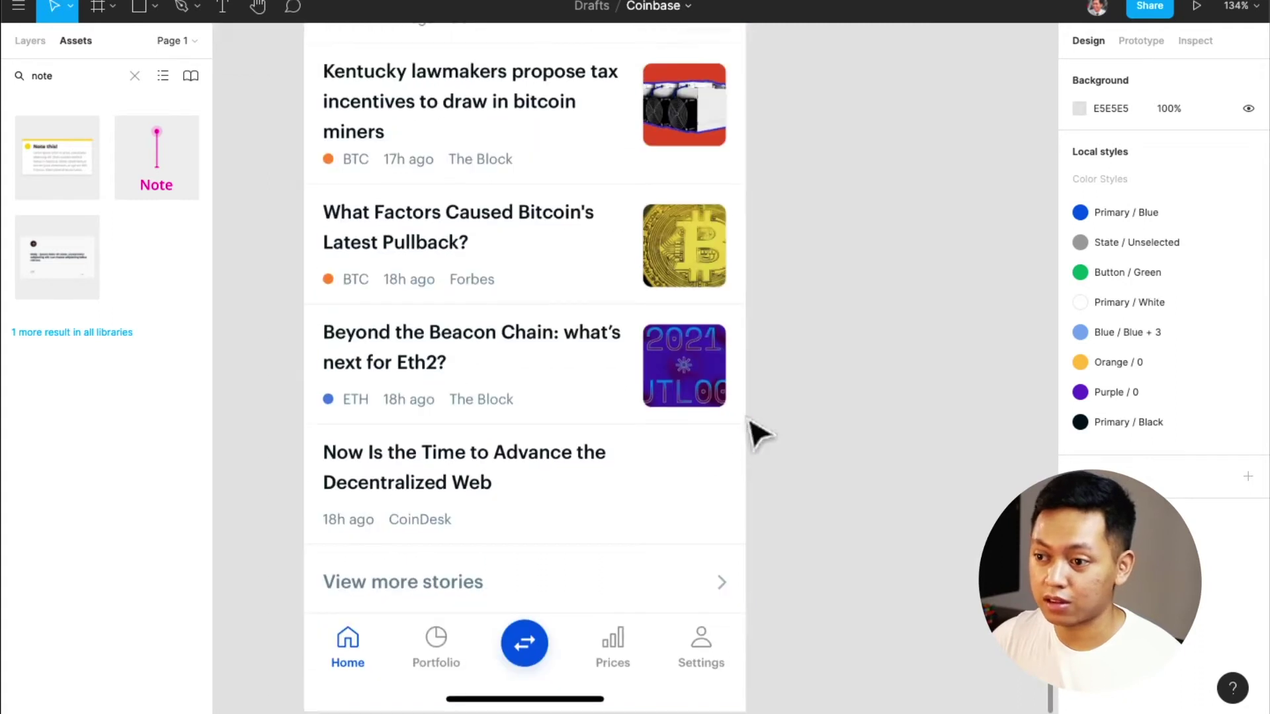
scroll(754, 430, up, 7)
ctrl+scroll(754, 430, down, 5)
scroll(757, 433, up, 2)
ctrl+scroll(754, 426, up, 15)
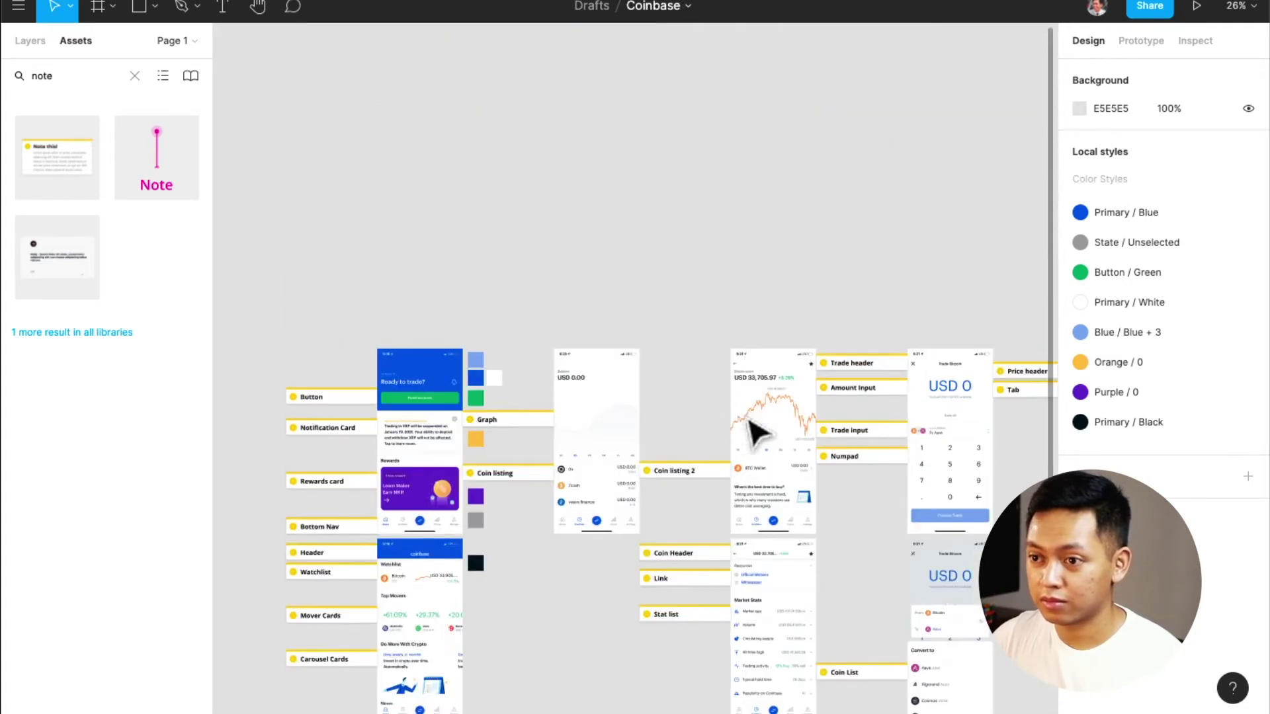
ctrl+scroll(670, 447, down, 4)
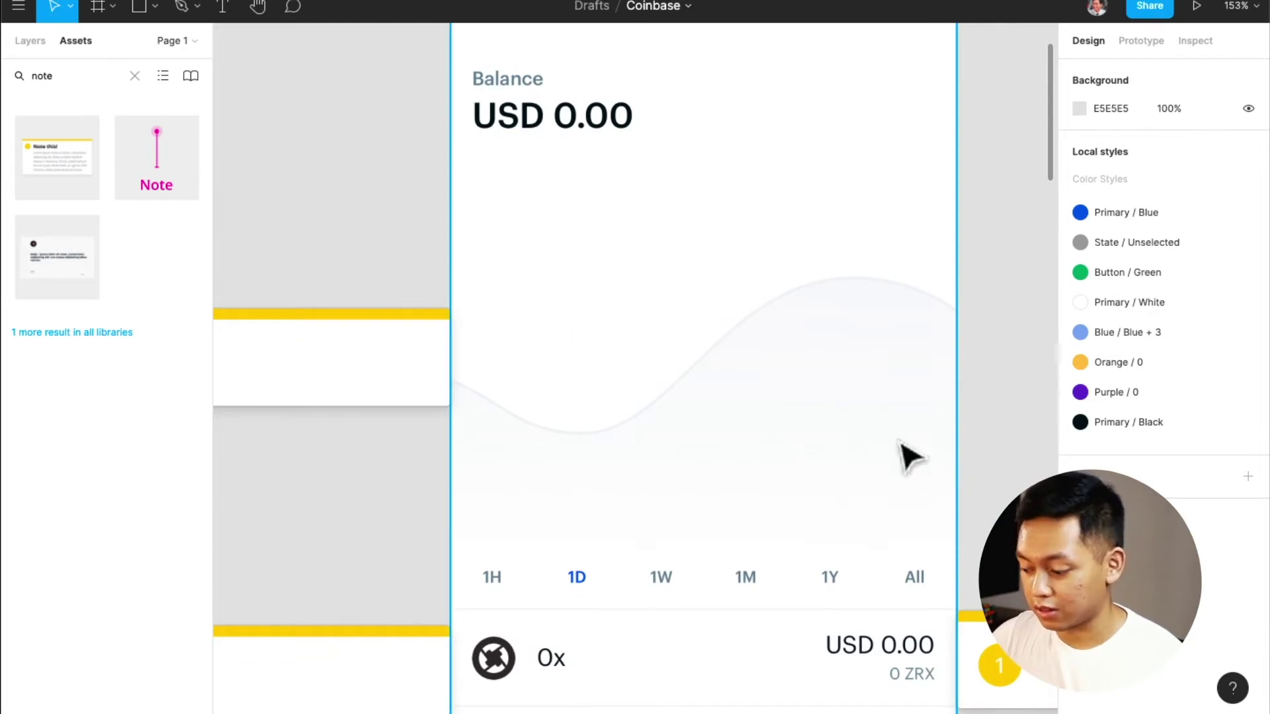
key(r)
drag(988, 375, 1058, 455)
key(i)
click(771, 456)
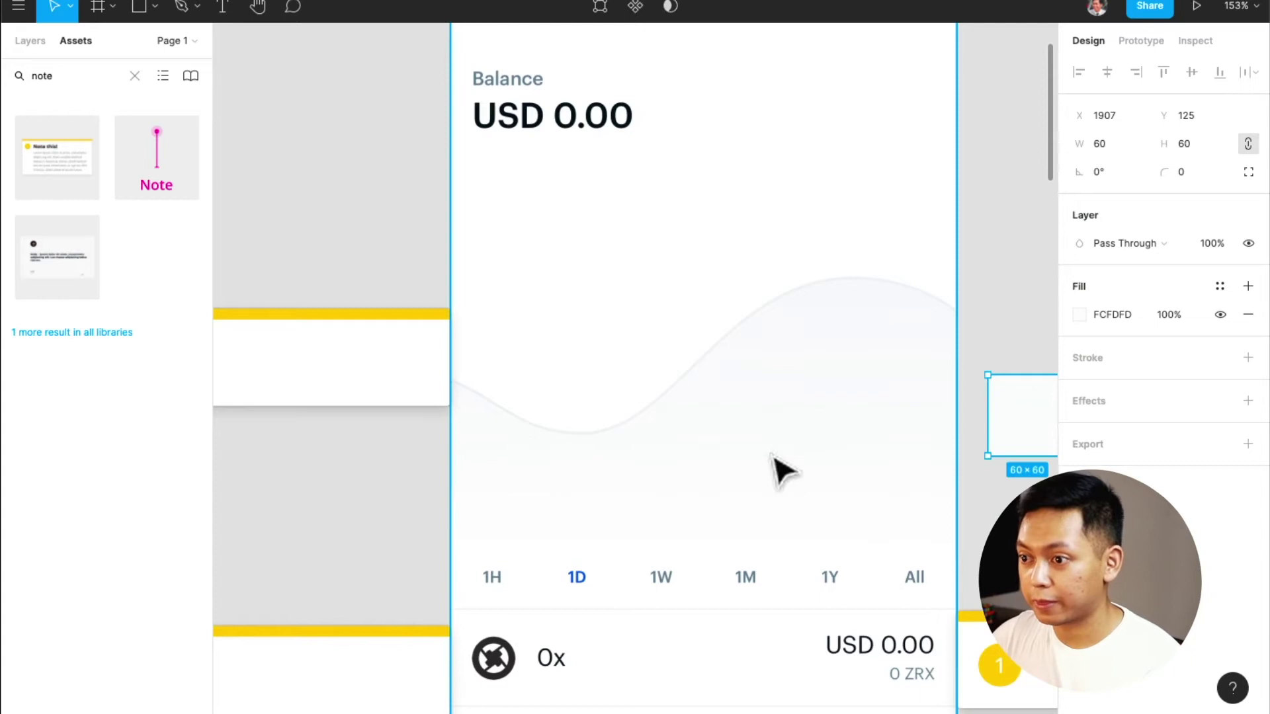
key(i)
click(819, 332)
key(i)
click(830, 324)
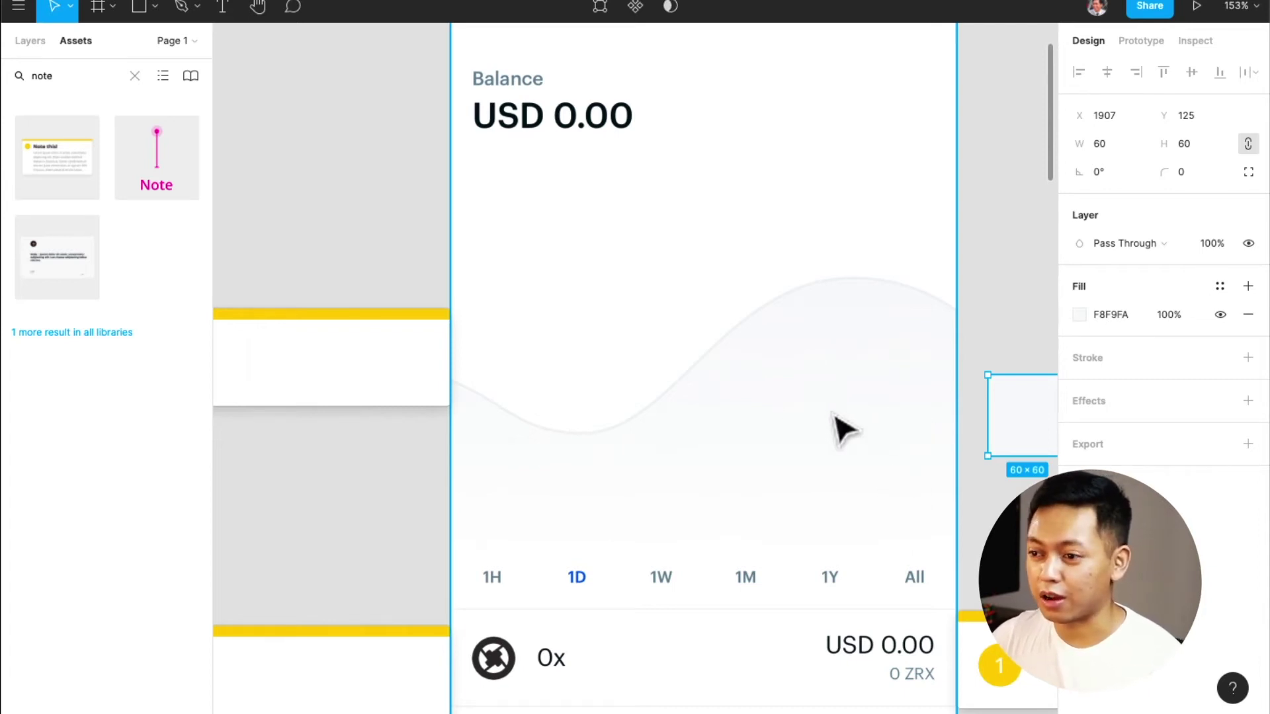
Delete the trial square and move the grey State / Unselected swatch beside the Graph note
scroll(838, 427, right, 5)
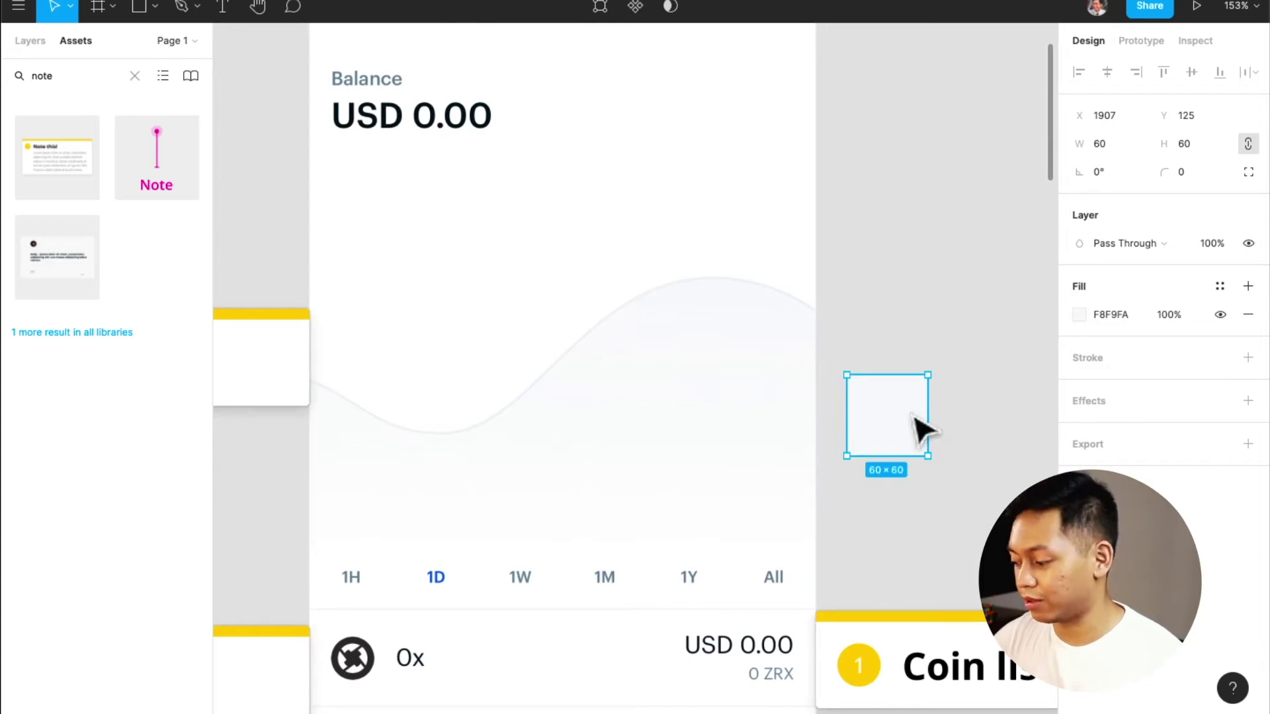
key(Delete)
scroll(843, 367, down, 3)
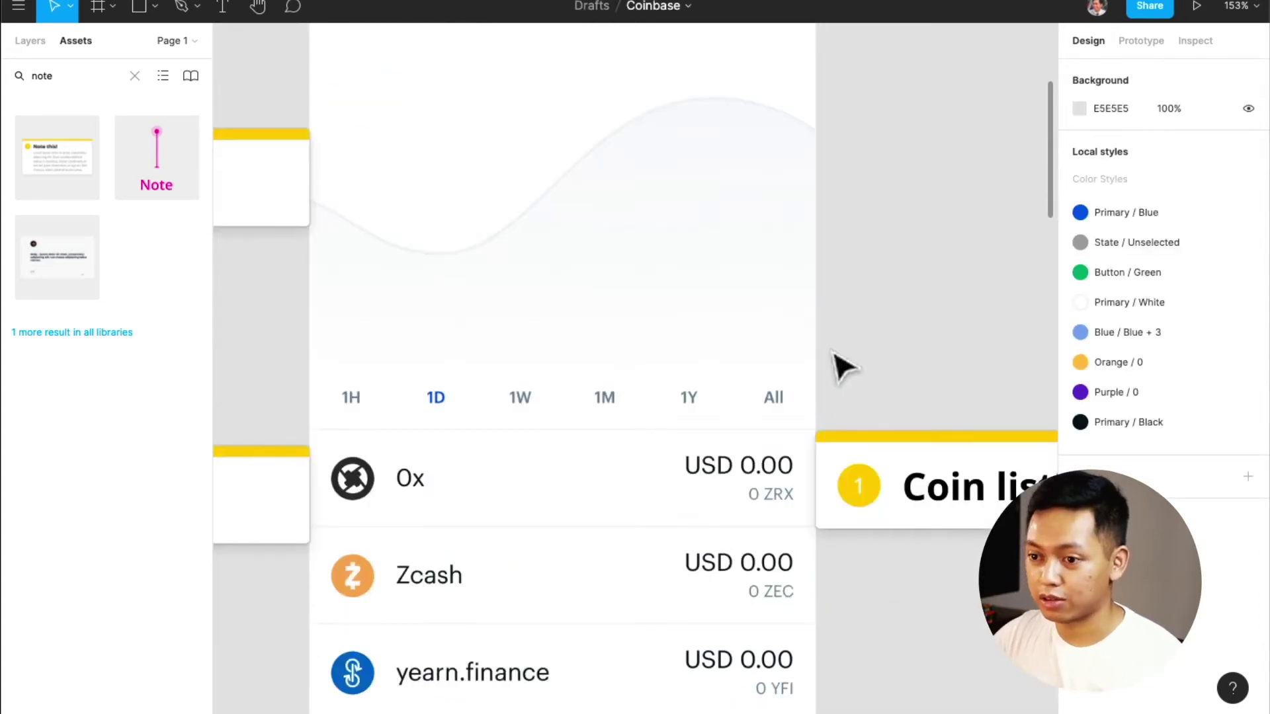
scroll(843, 367, left, 10)
scroll(836, 360, left, 2)
scroll(837, 359, up, 4)
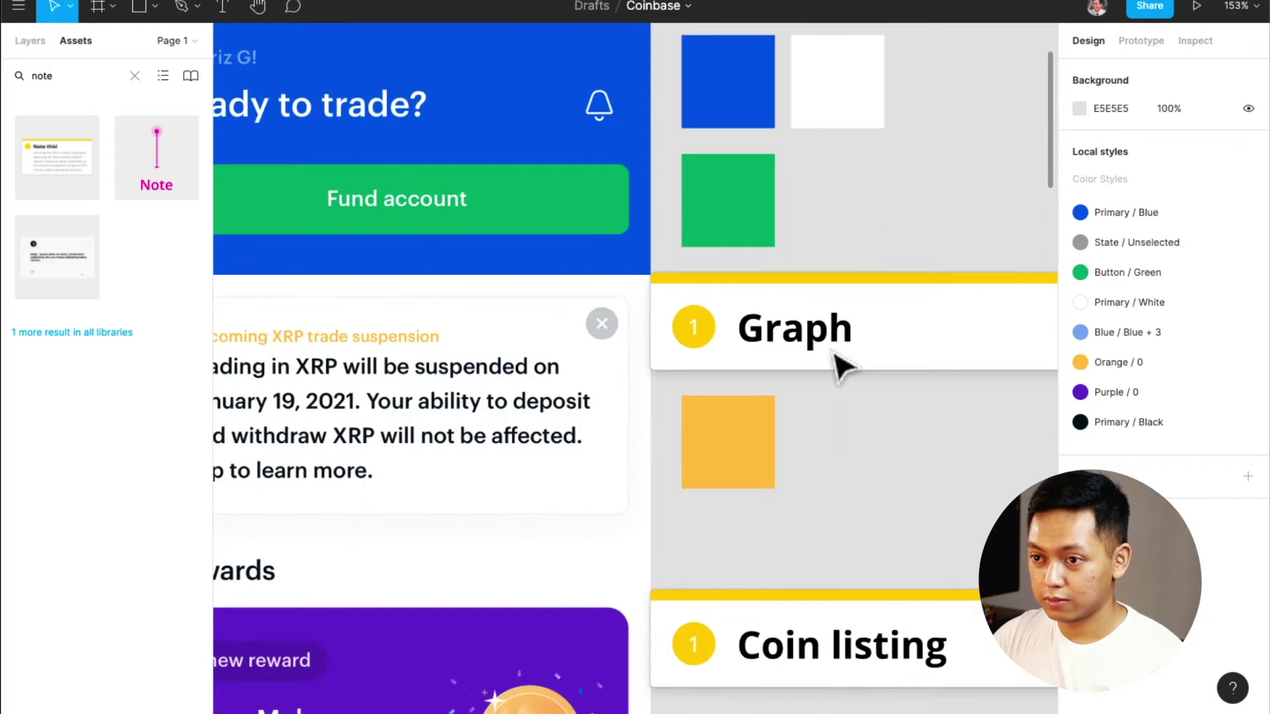
ctrl+scroll(836, 360, down, 3)
drag(695, 604, 821, 310)
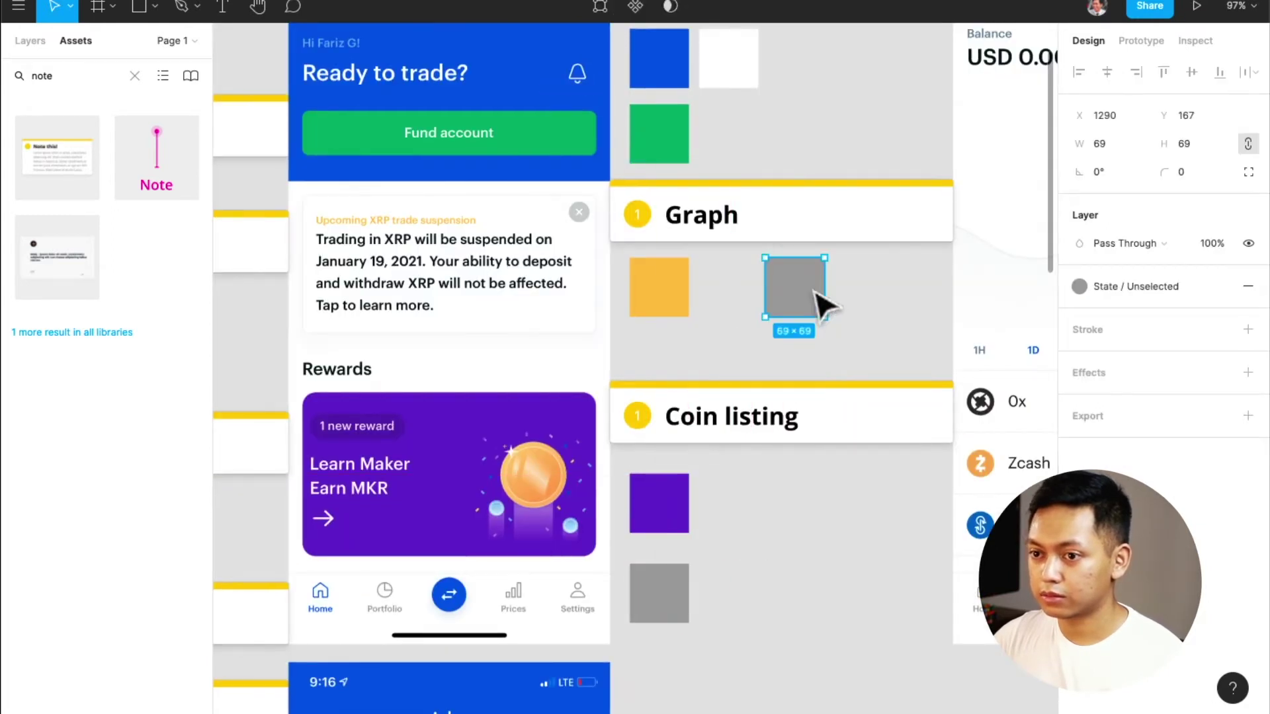
Move the grey square above the Coin listing 2 note and fill it with the All label's grey 748497
scroll(822, 304, right, 8)
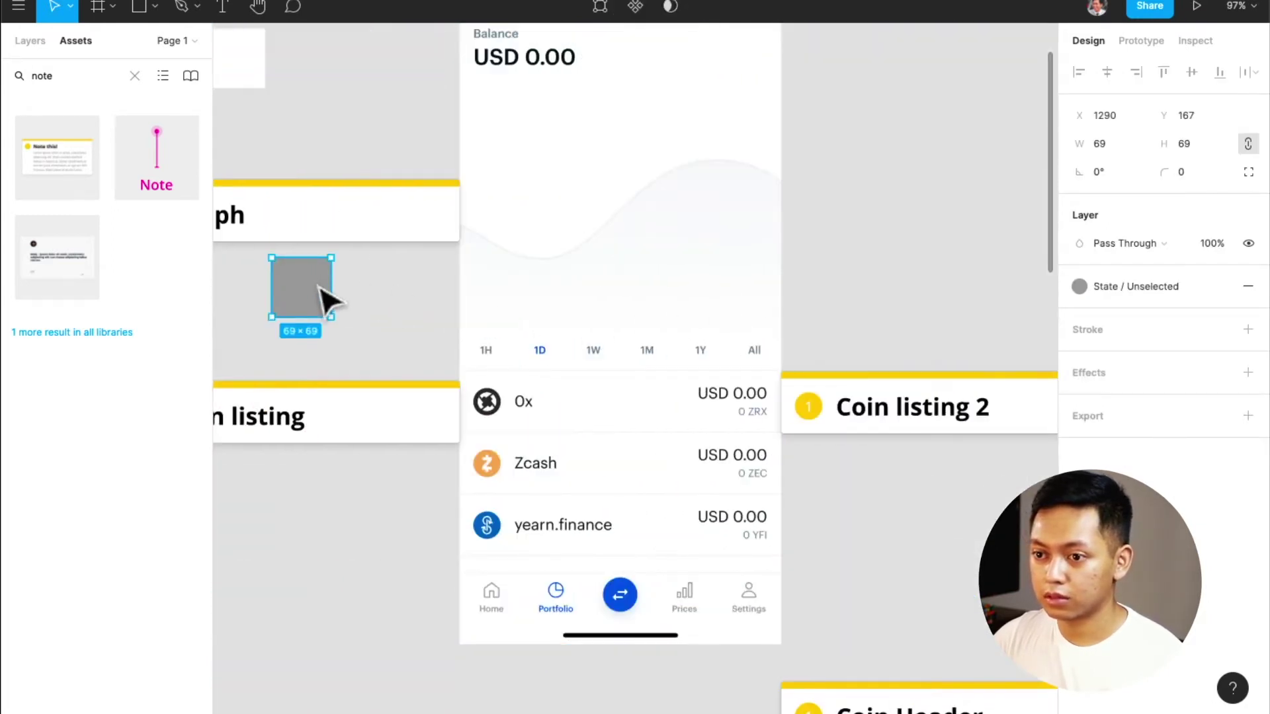
drag(323, 292, 842, 340)
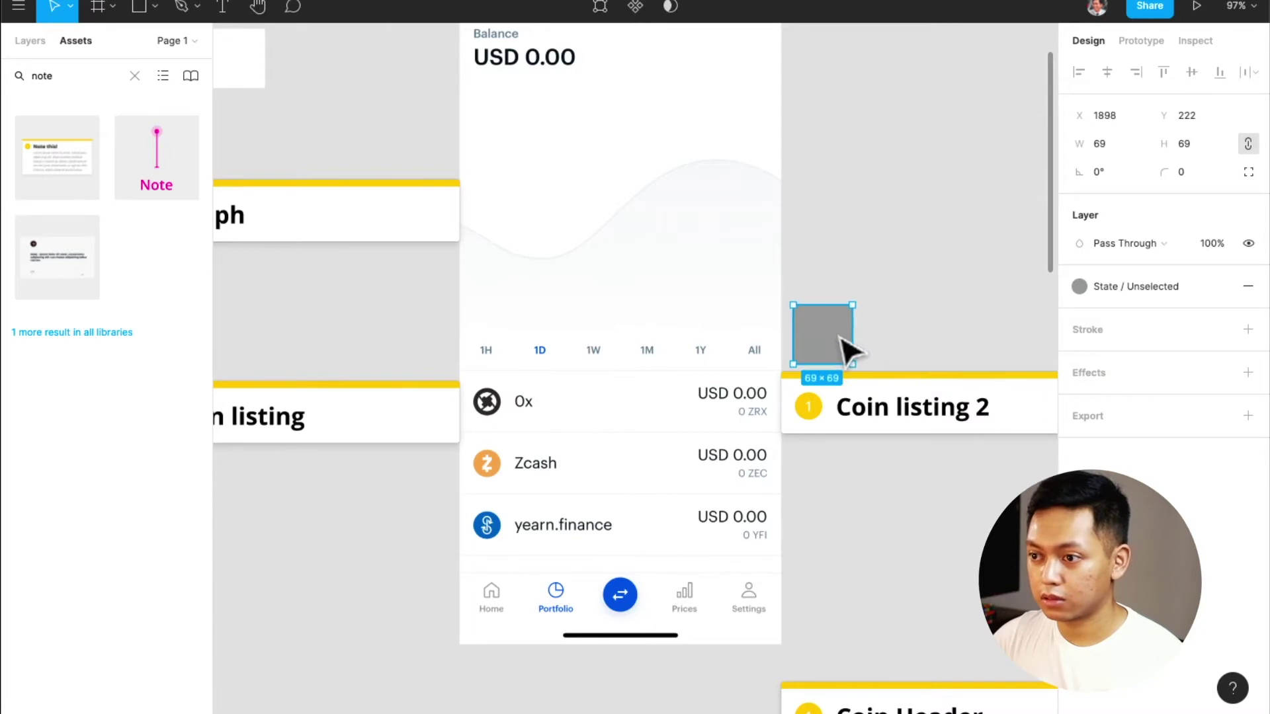
scroll(787, 364, up, 10)
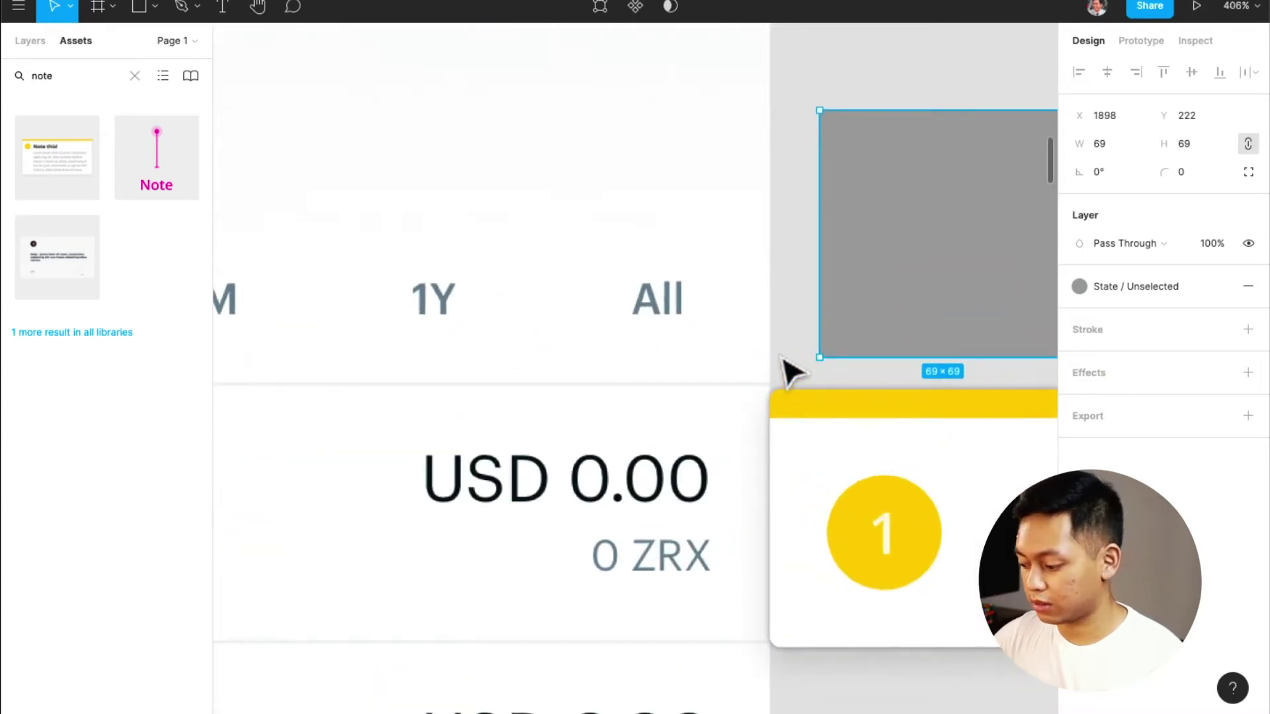
key(i)
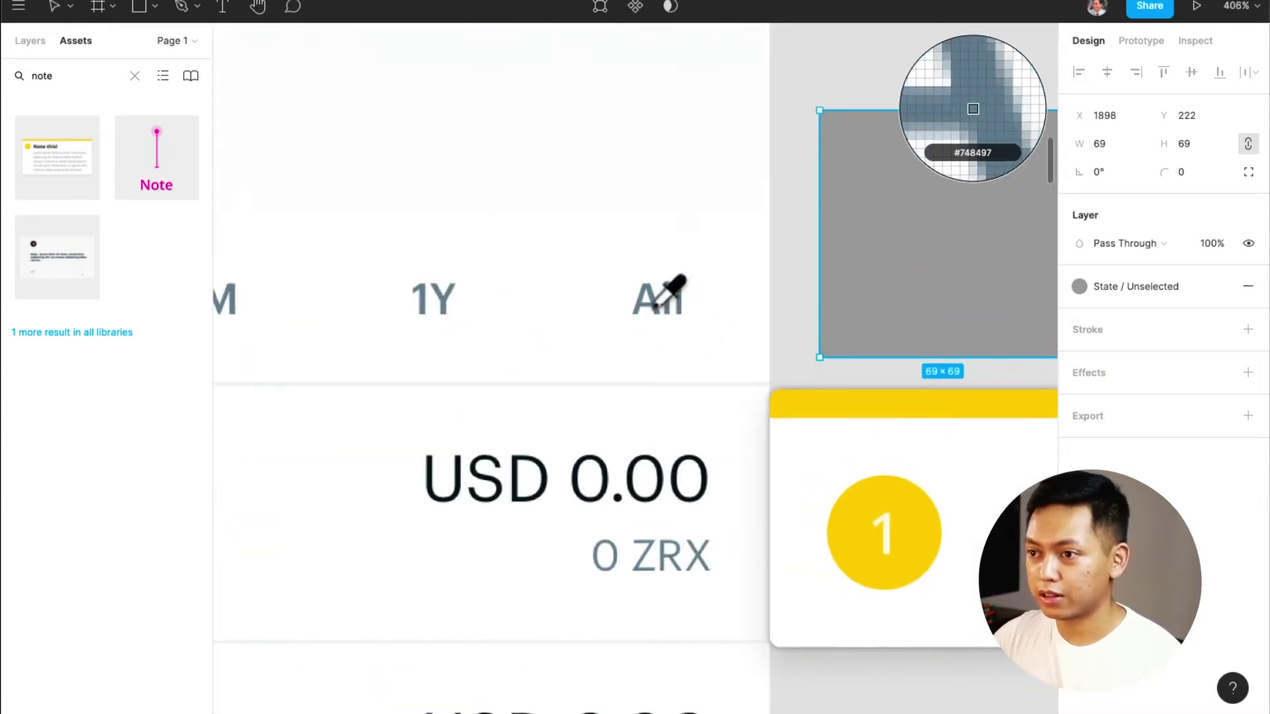
click(657, 309)
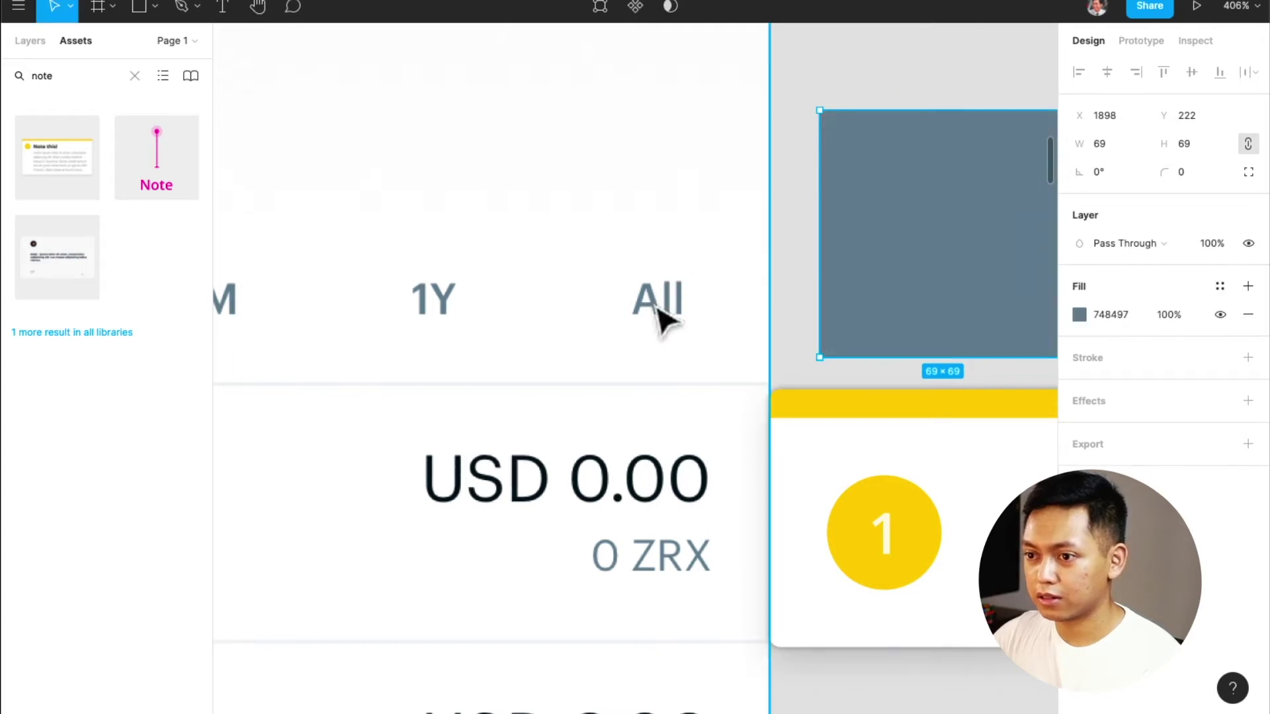
Save the square's 748497 fill as a new colour style named Primary / Grey
click(1220, 287)
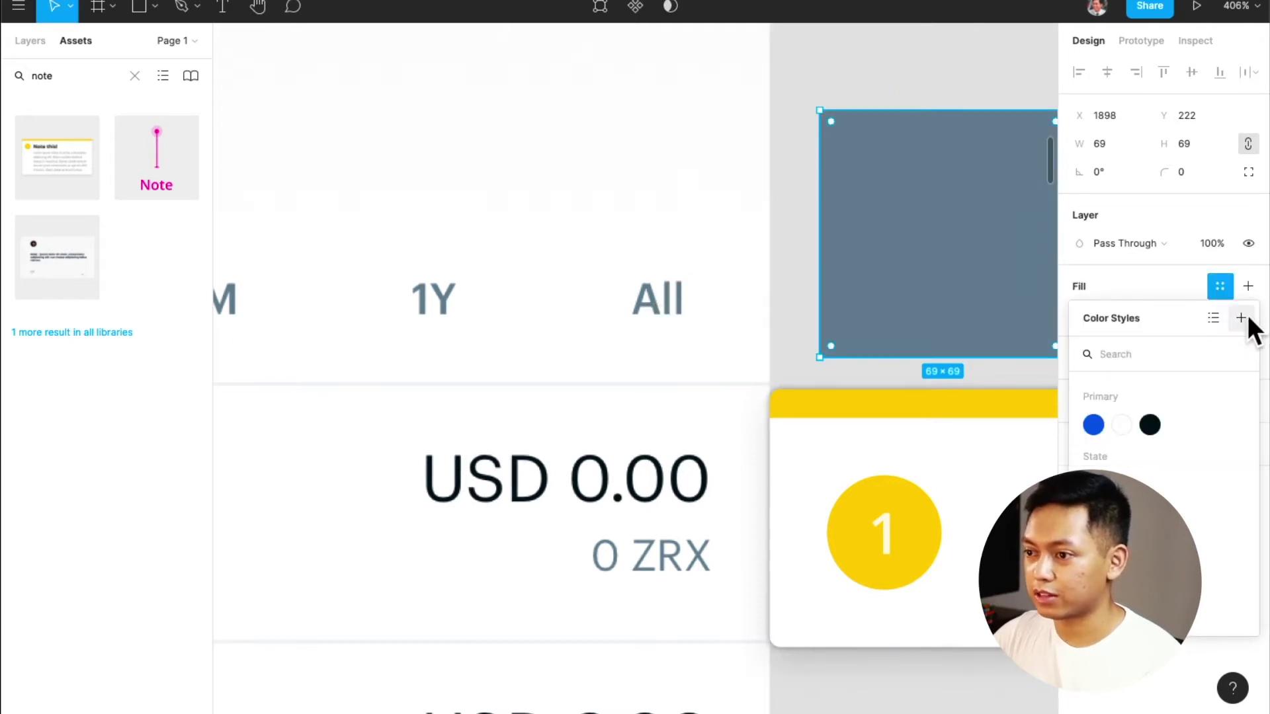
click(1243, 318)
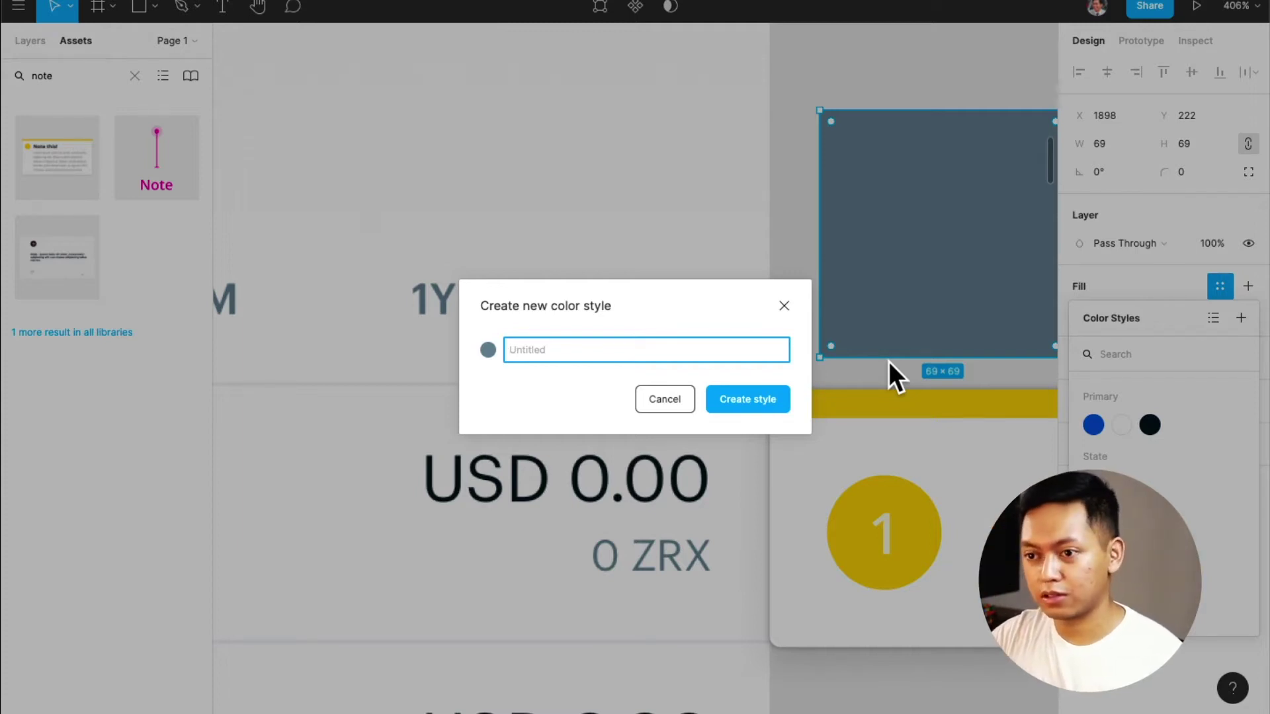
text(Priam)
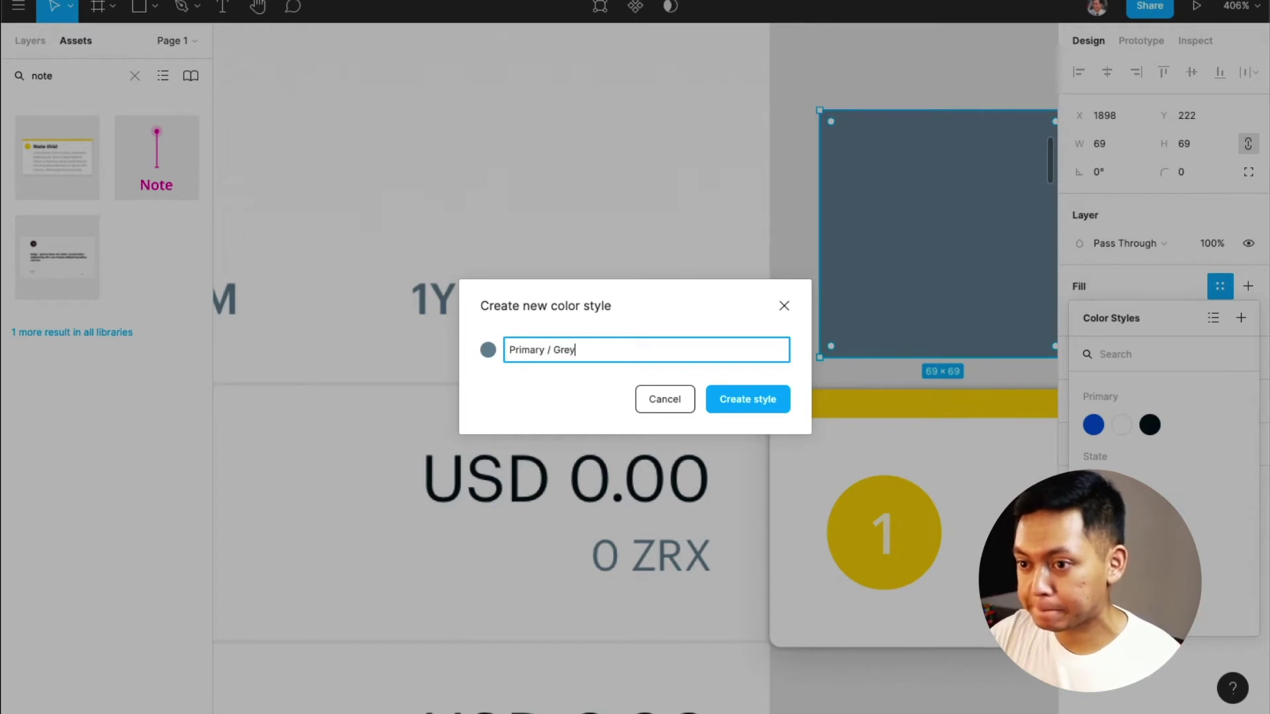
key(Return)
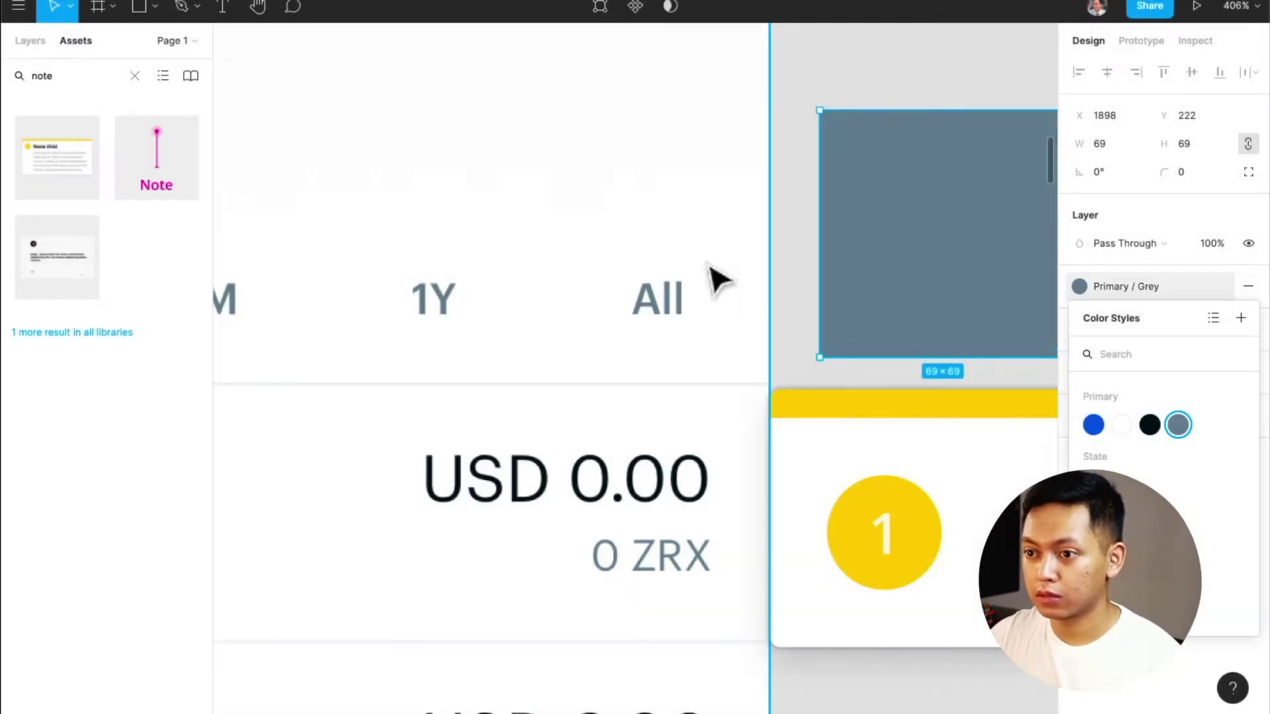
scroll(708, 275, left, 6)
scroll(711, 278, down, 3)
scroll(716, 278, down, 1)
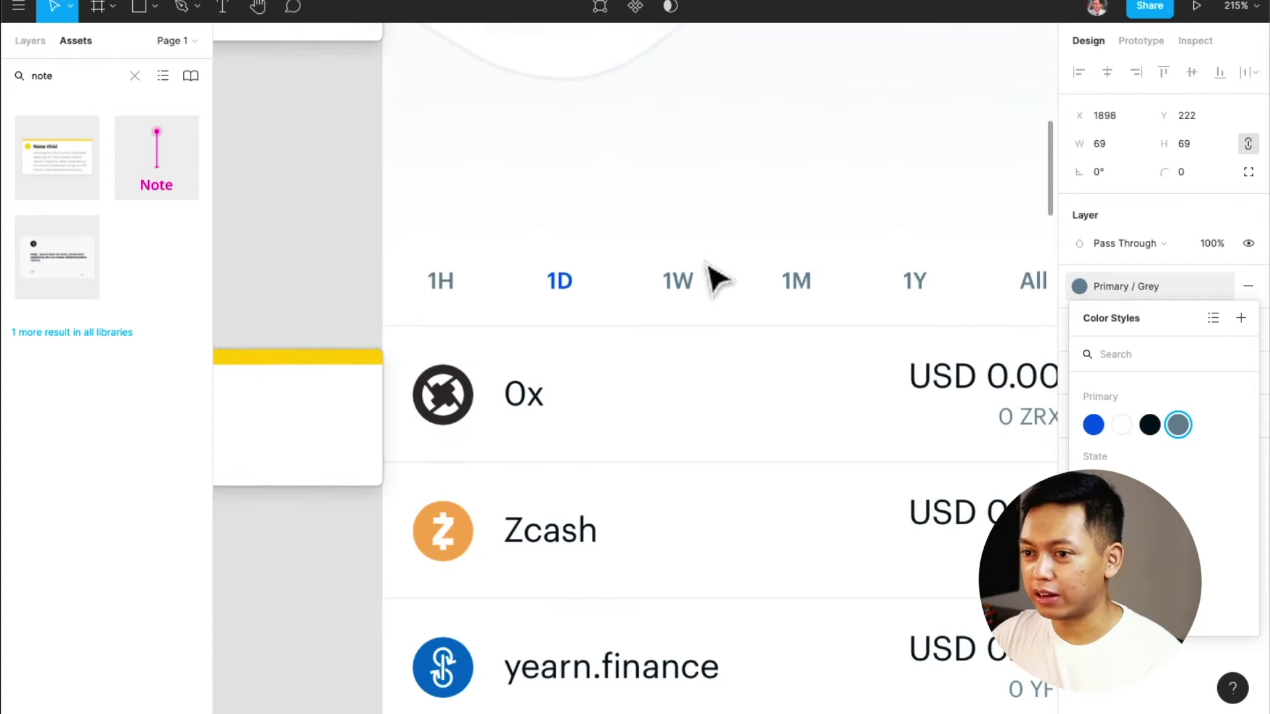
scroll(717, 279, left, 8)
scroll(716, 278, down, 5)
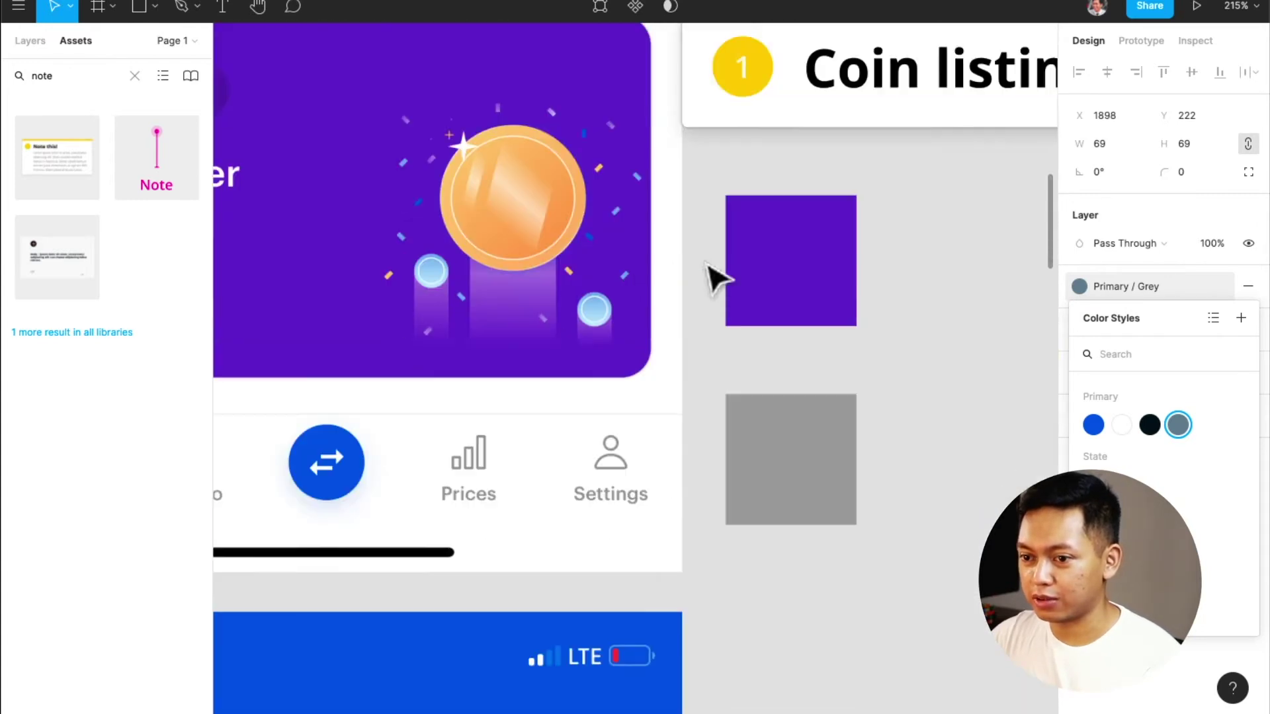
scroll(715, 279, left, 4)
scroll(716, 278, right, 7)
scroll(716, 279, right, 10)
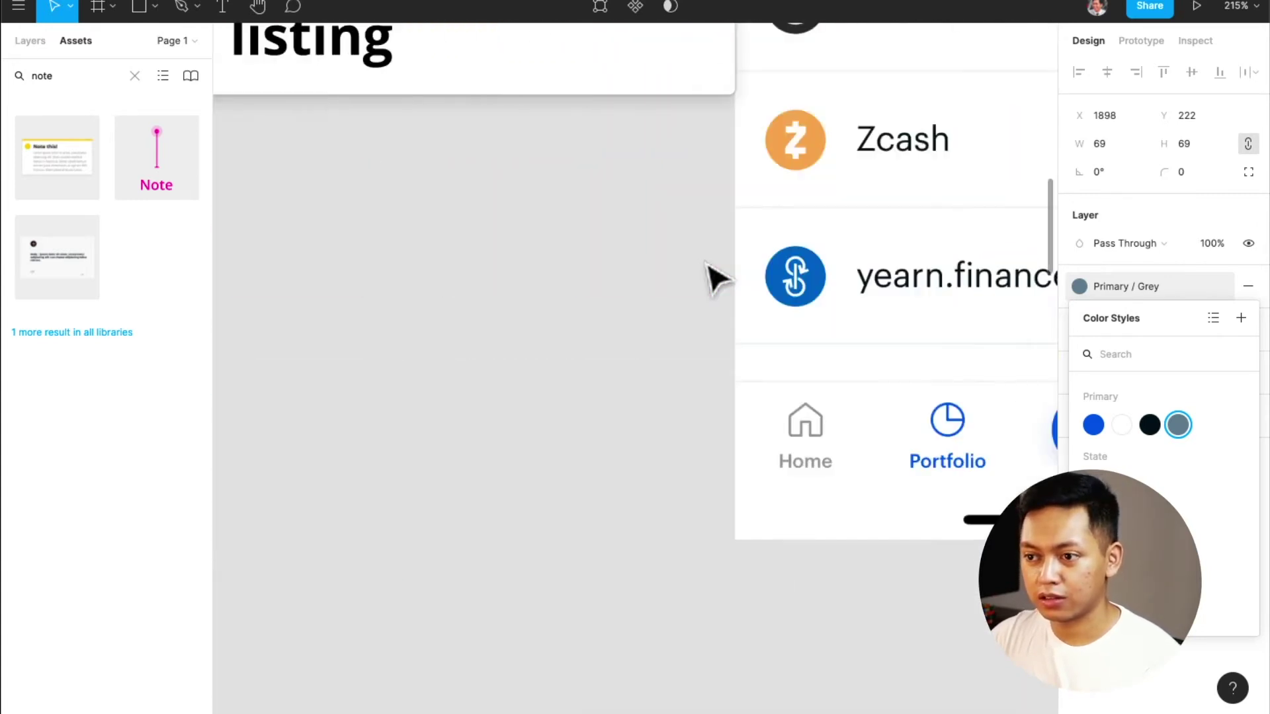
scroll(715, 278, up, 5)
scroll(716, 279, right, 3)
scroll(708, 266, down, 3)
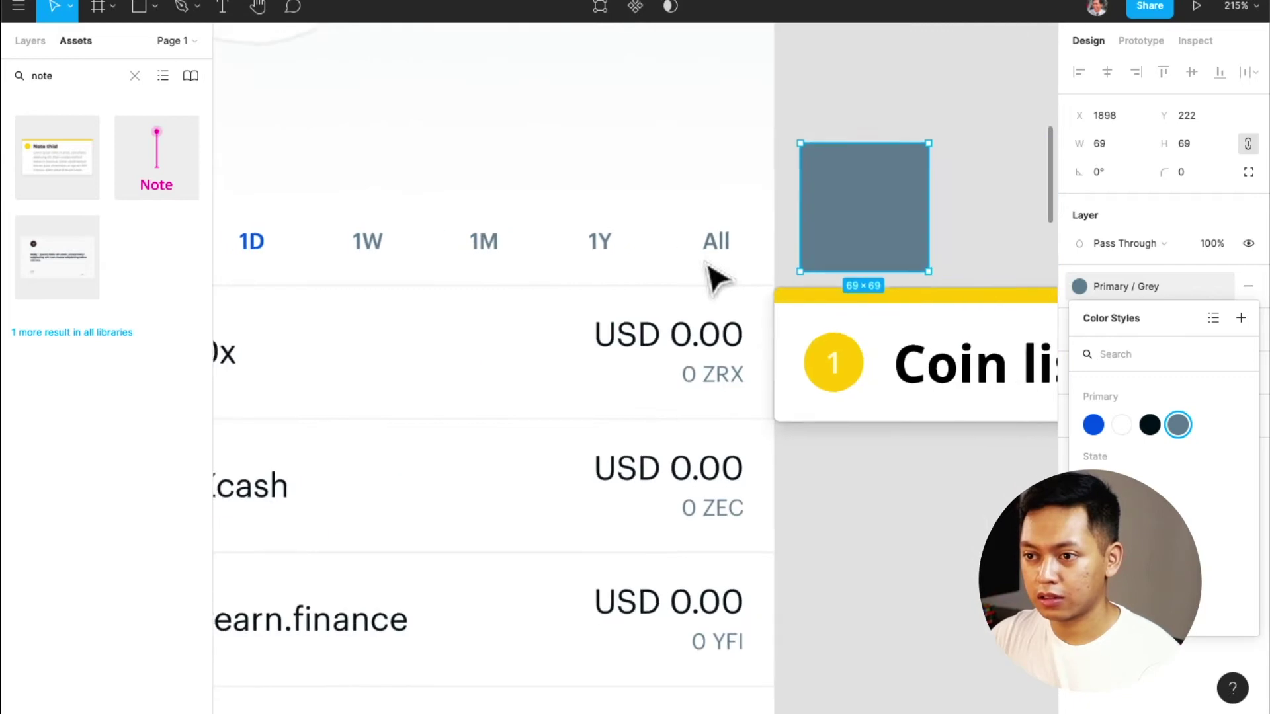
scroll(707, 265, down, 4)
scroll(715, 266, up, 4)
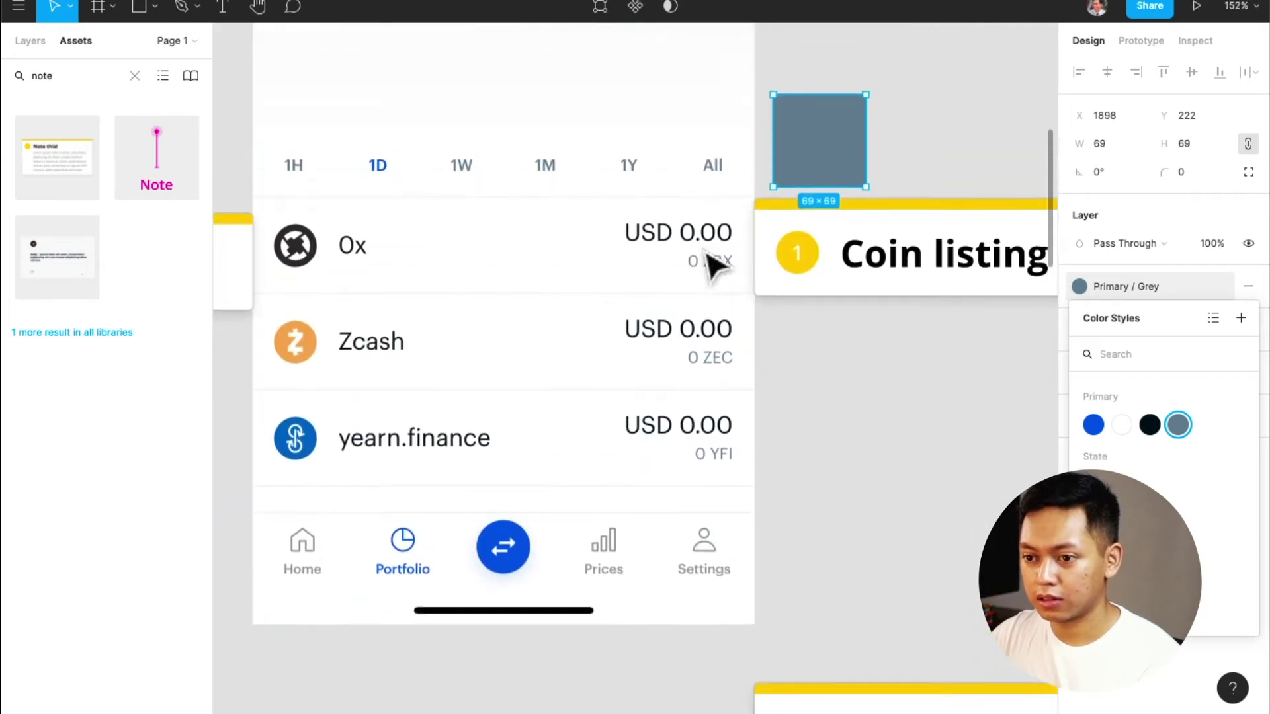
scroll(711, 262, left, 2)
scroll(714, 265, up, 3)
scroll(718, 268, up, 1)
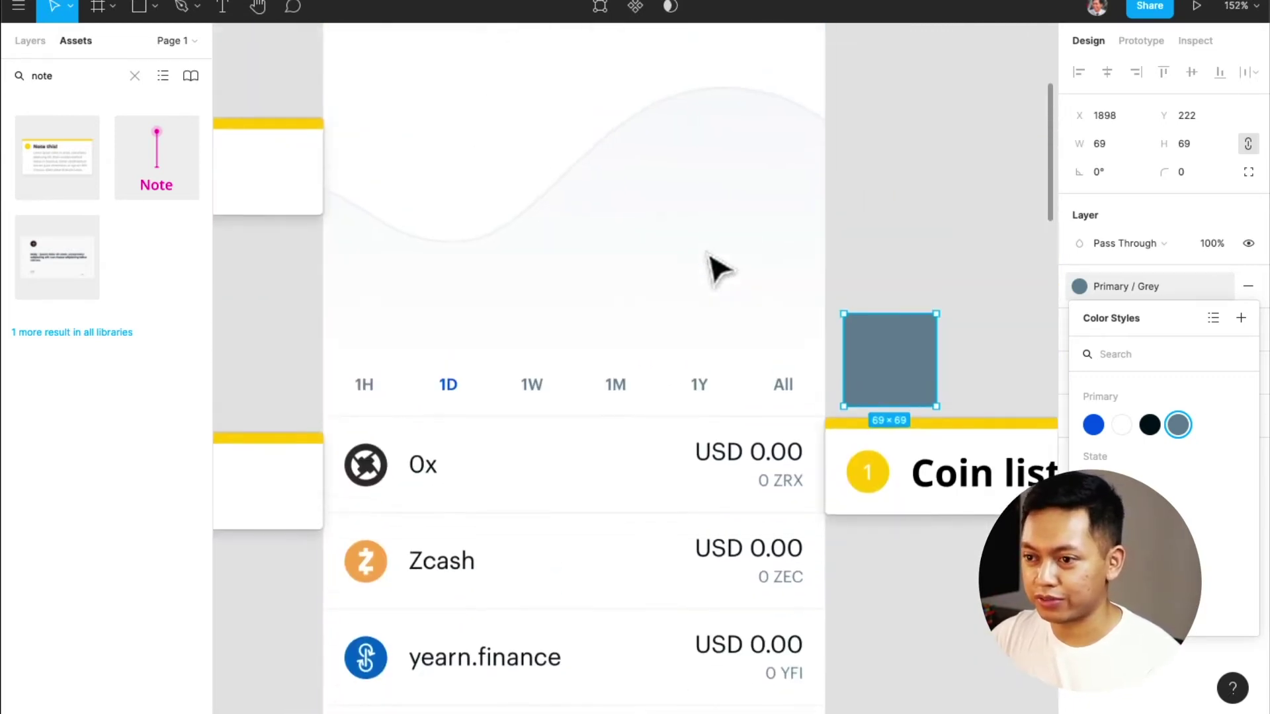
scroll(719, 269, right, 4)
click(926, 369)
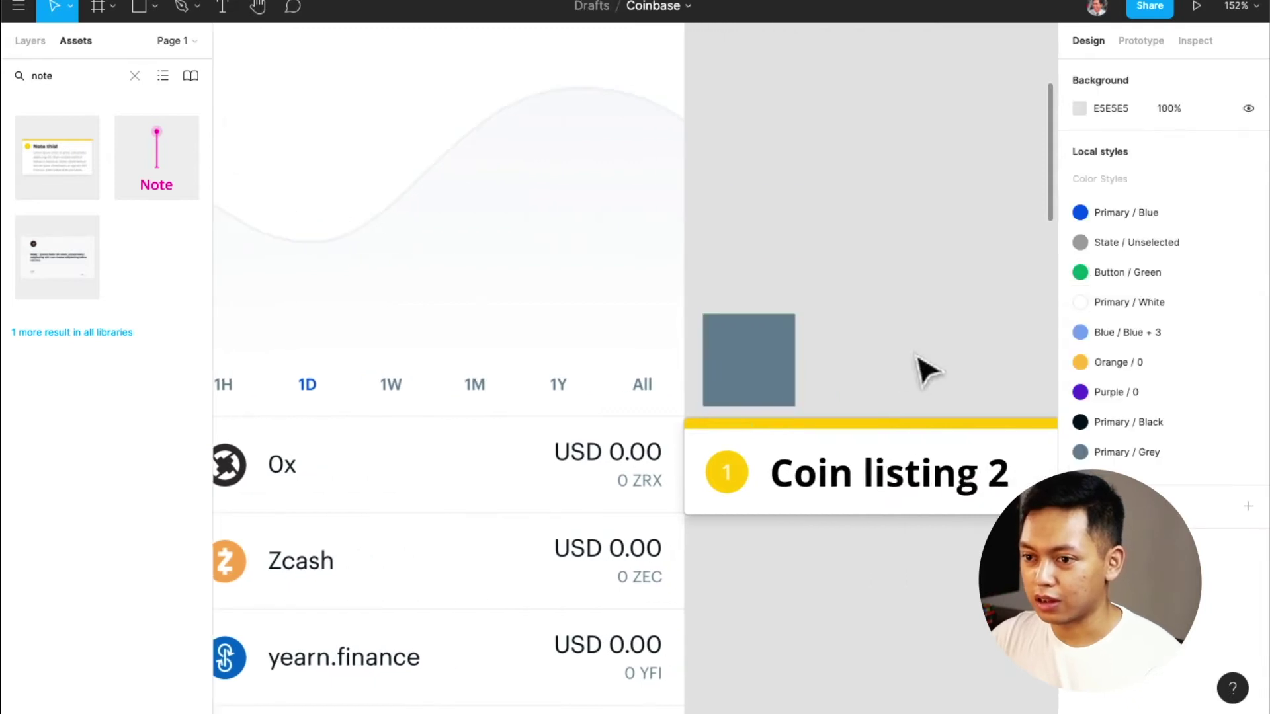
Edit the Primary / Grey style, replacing its name with 'State / Filter Unselected'
scroll(764, 222, down, 3)
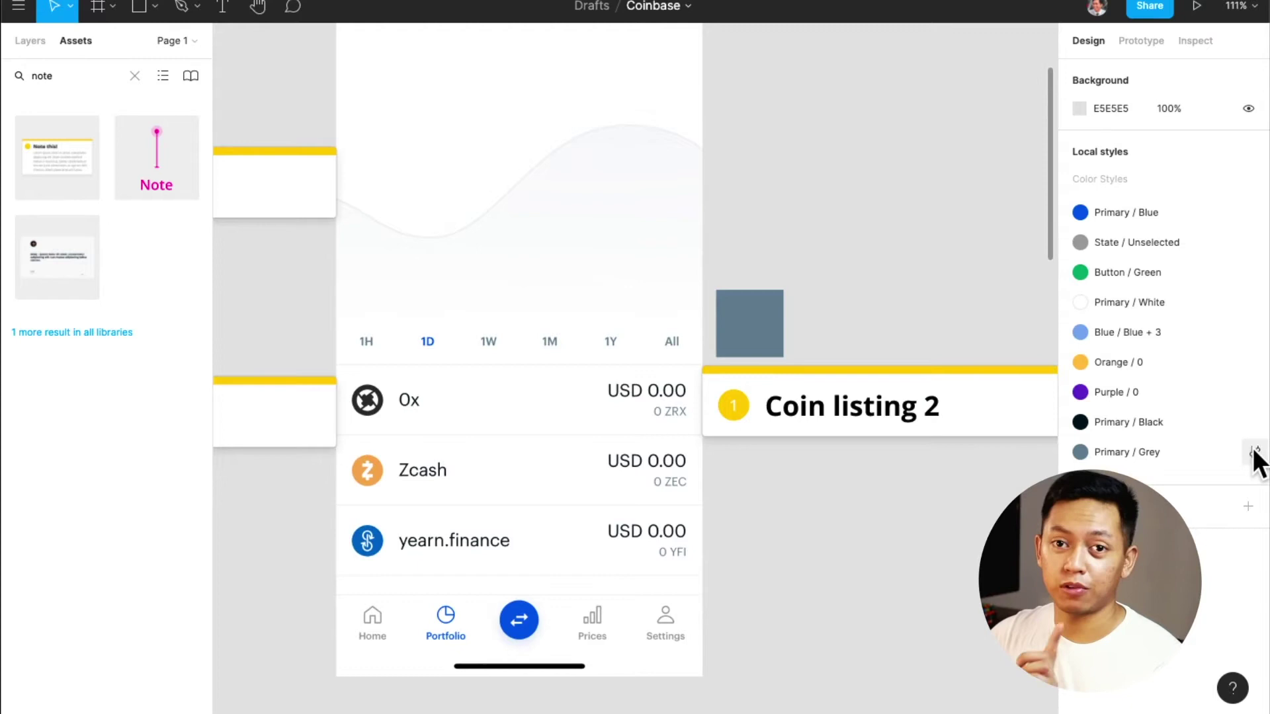
click(1255, 455)
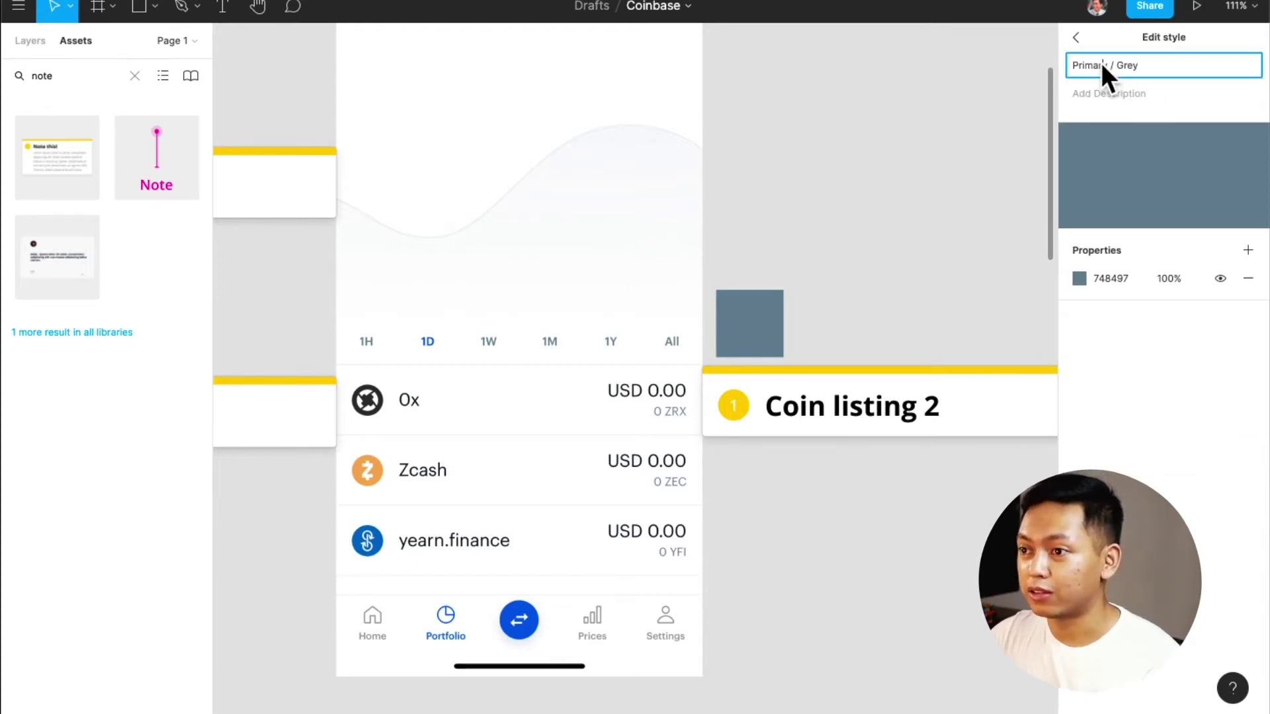
double_click(1101, 65)
text(Stat)
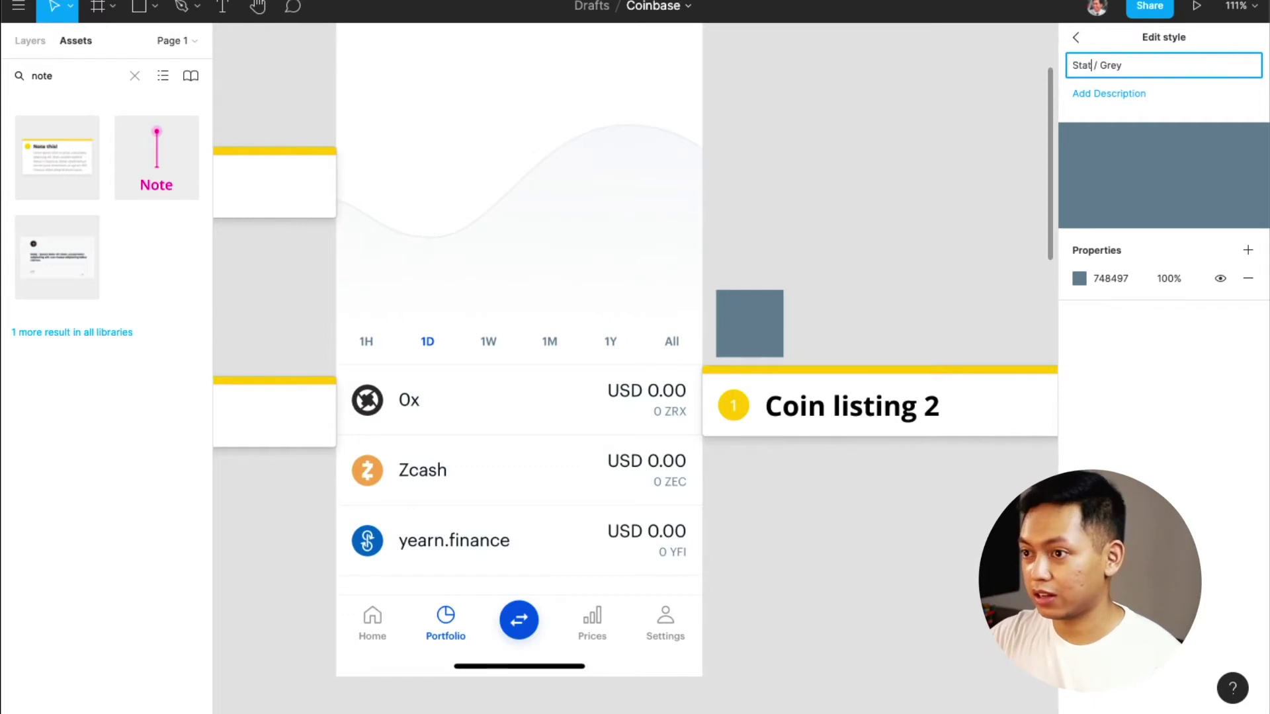
text(e)
double_click(1118, 66)
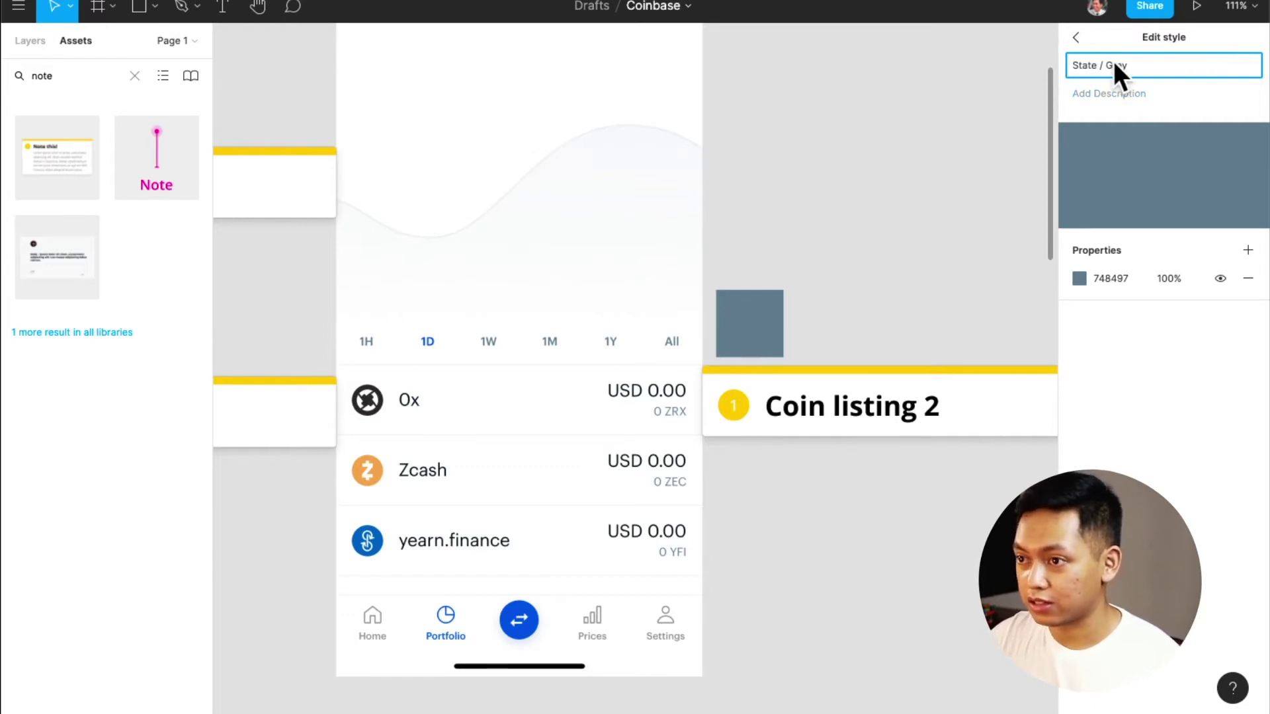
text(Filter )
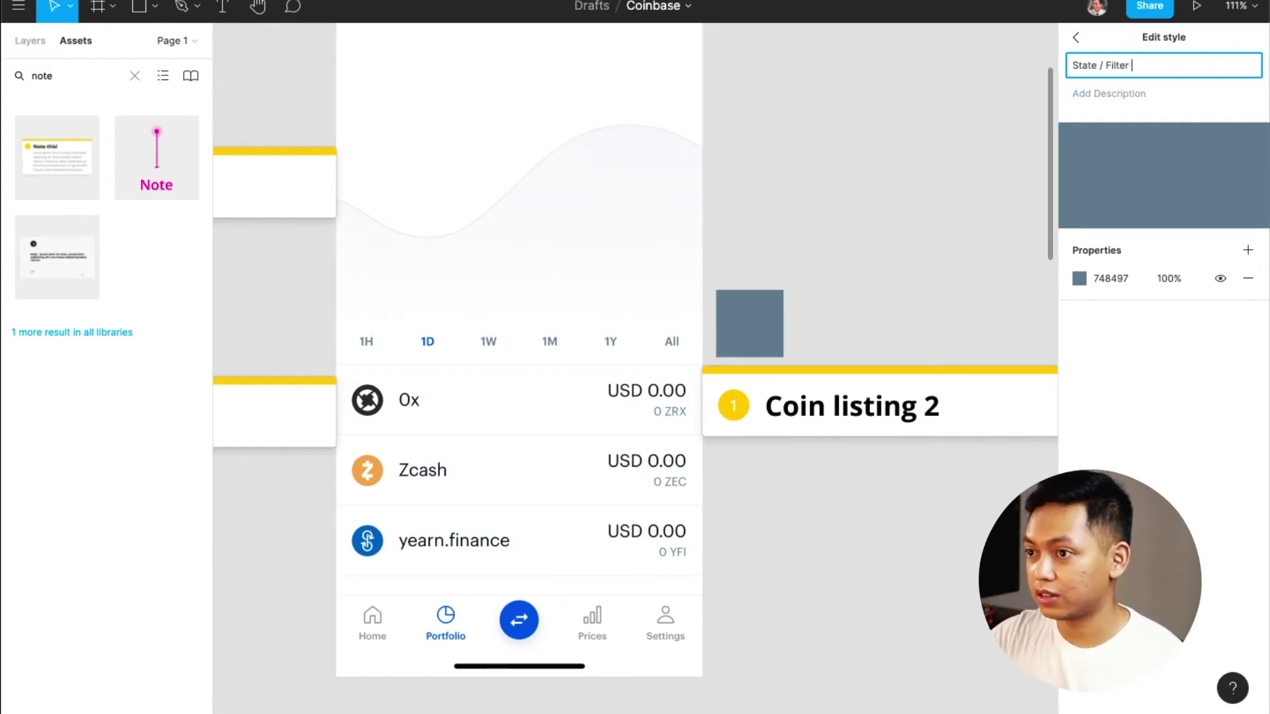
text(Unselected)
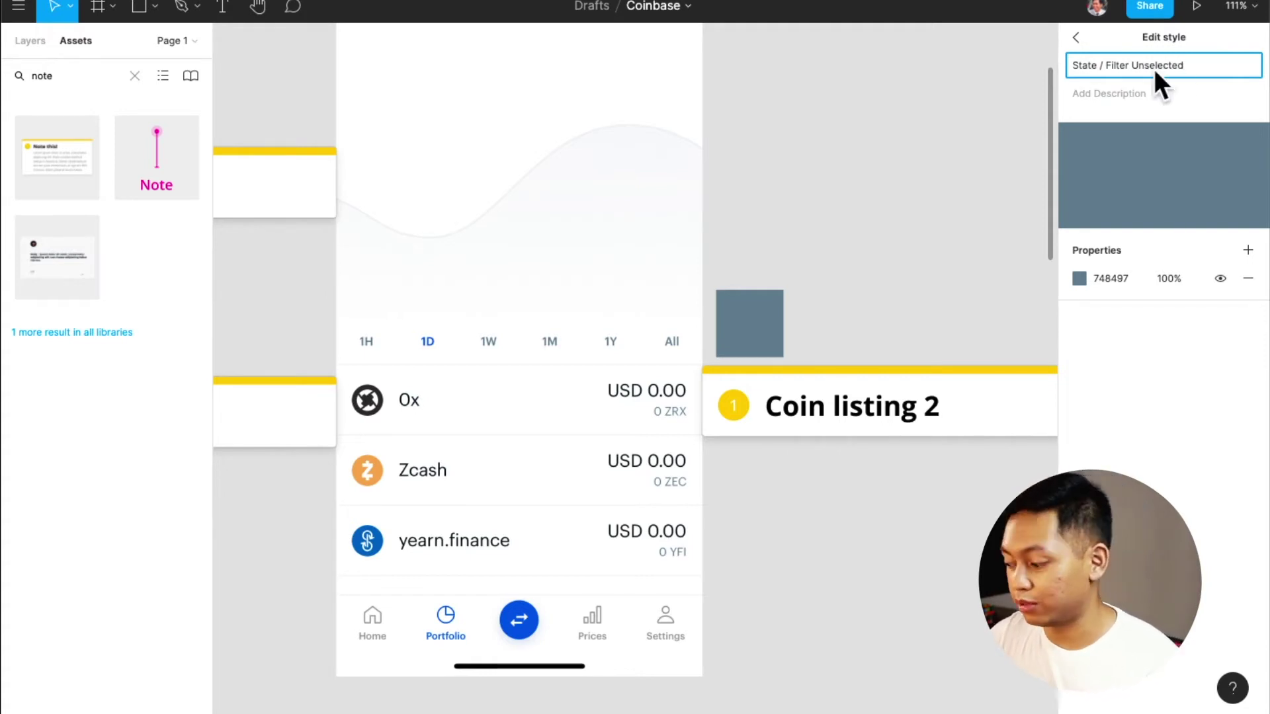
click(1074, 38)
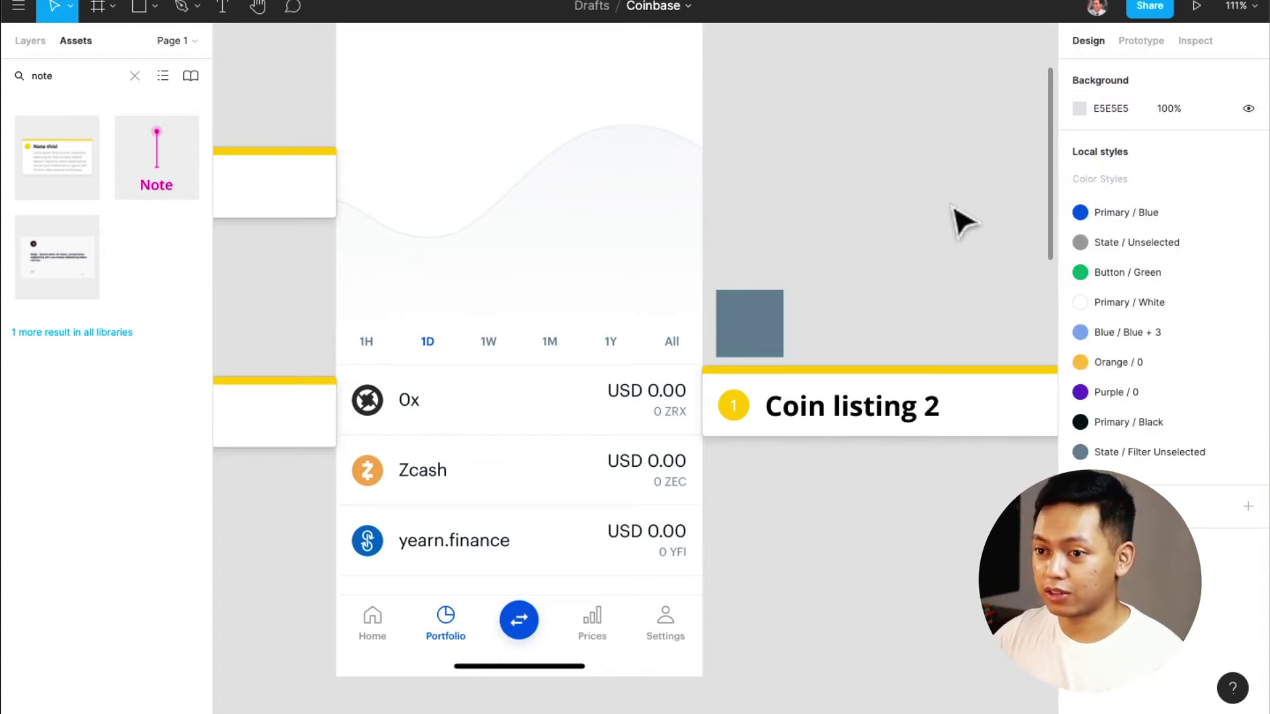
Place a copy of the grey square beside the Trade Bitcoin screen's numpad
scroll(748, 258, down, 5)
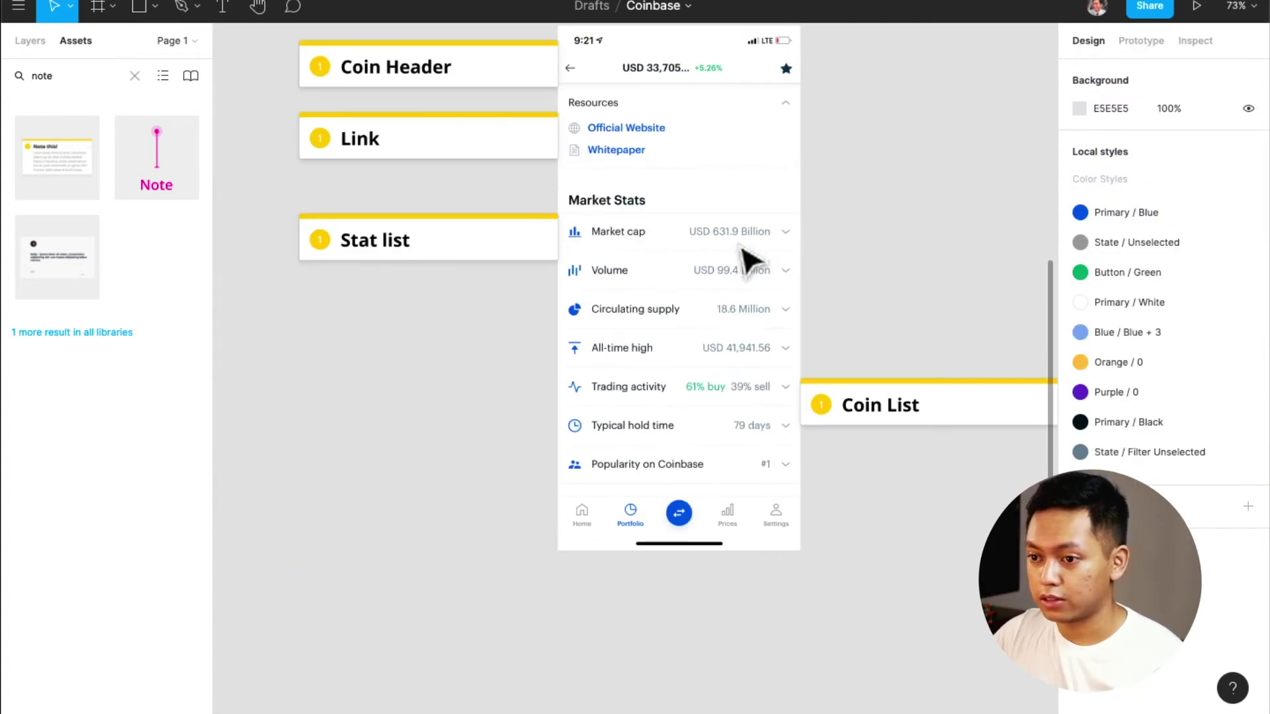
scroll(747, 258, right, 8)
scroll(748, 258, down, 4)
scroll(748, 258, up, 5)
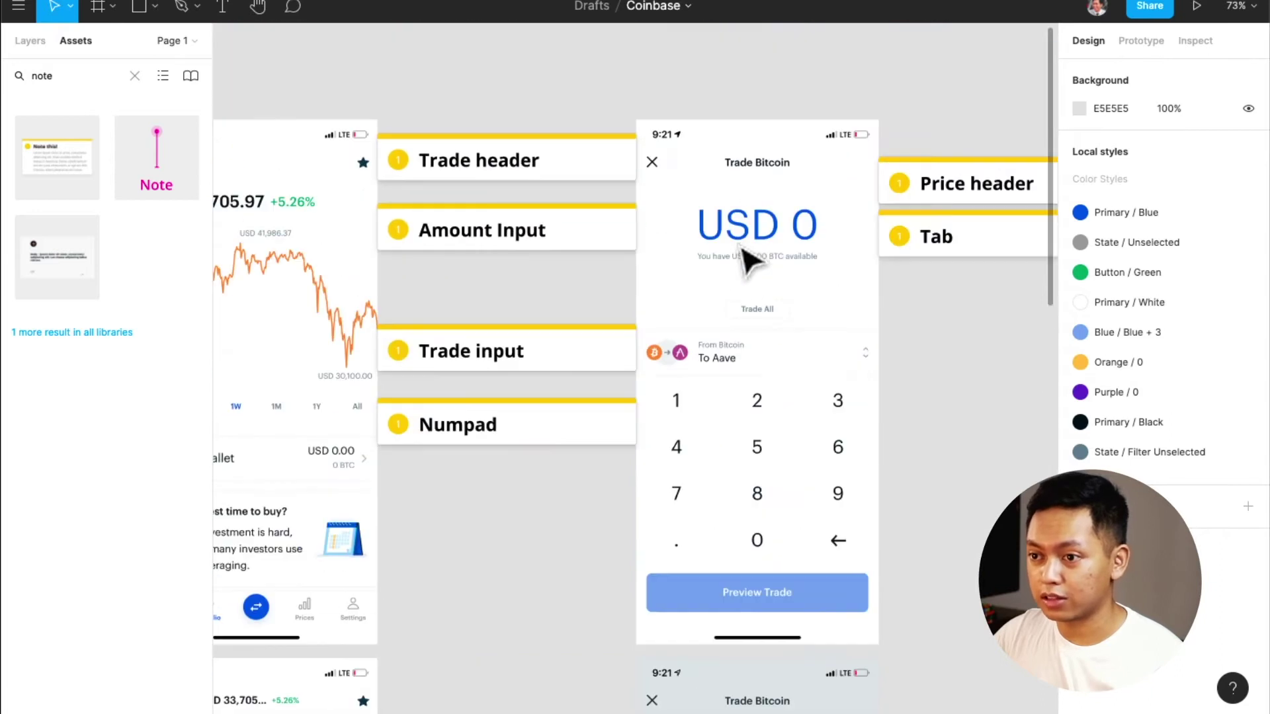
scroll(747, 258, down, 4)
scroll(747, 258, left, 6)
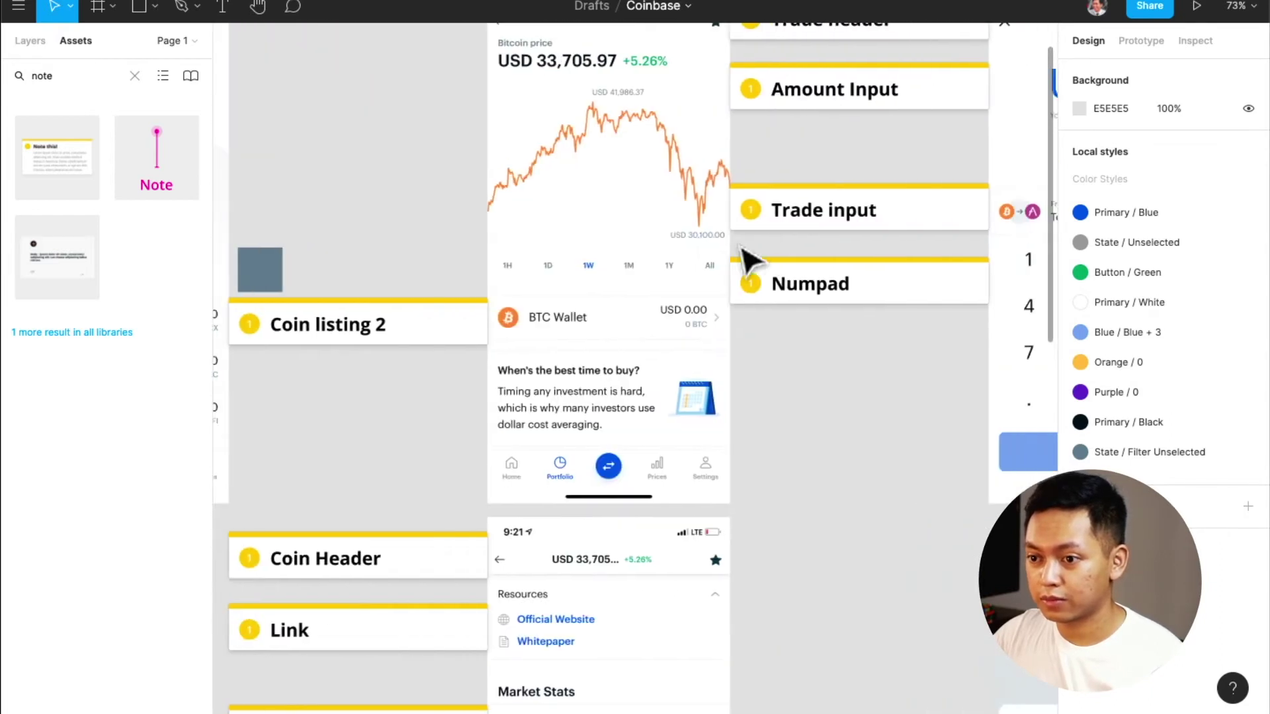
scroll(748, 258, left, 6)
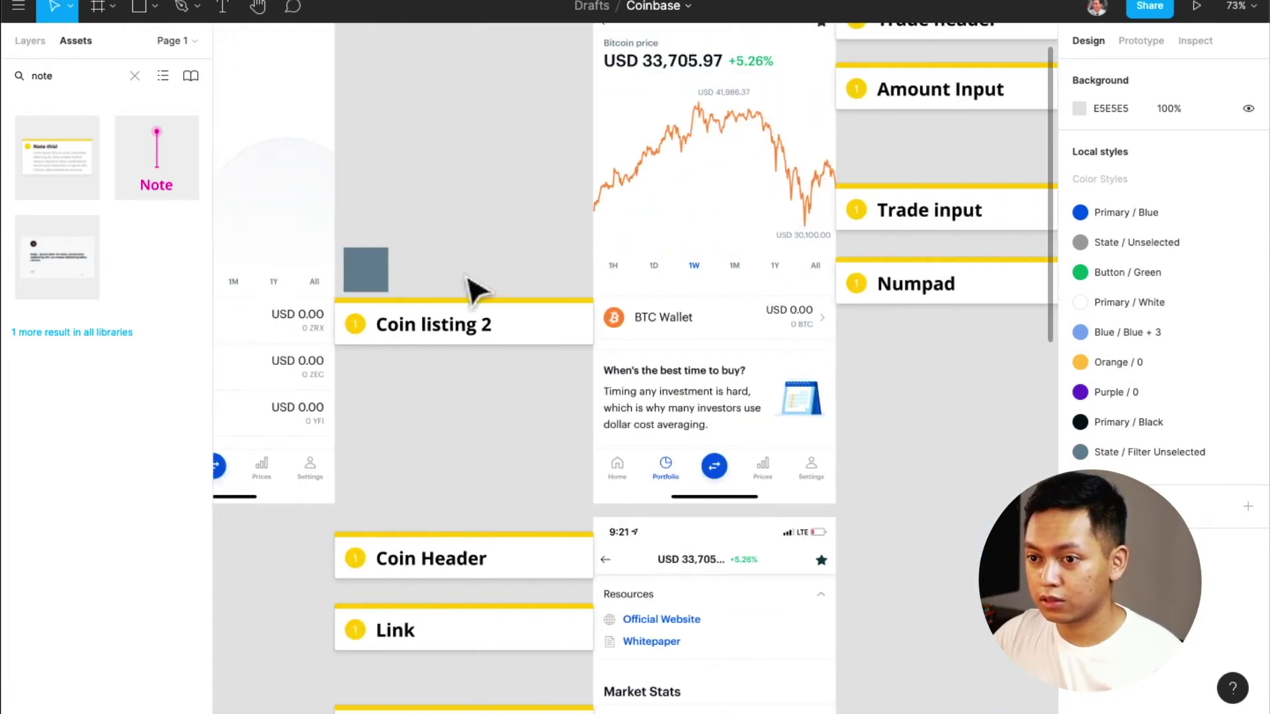
drag(387, 265, 932, 418)
scroll(803, 405, down, 5)
scroll(804, 405, up, 4)
scroll(803, 405, right, 1)
scroll(804, 405, right, 5)
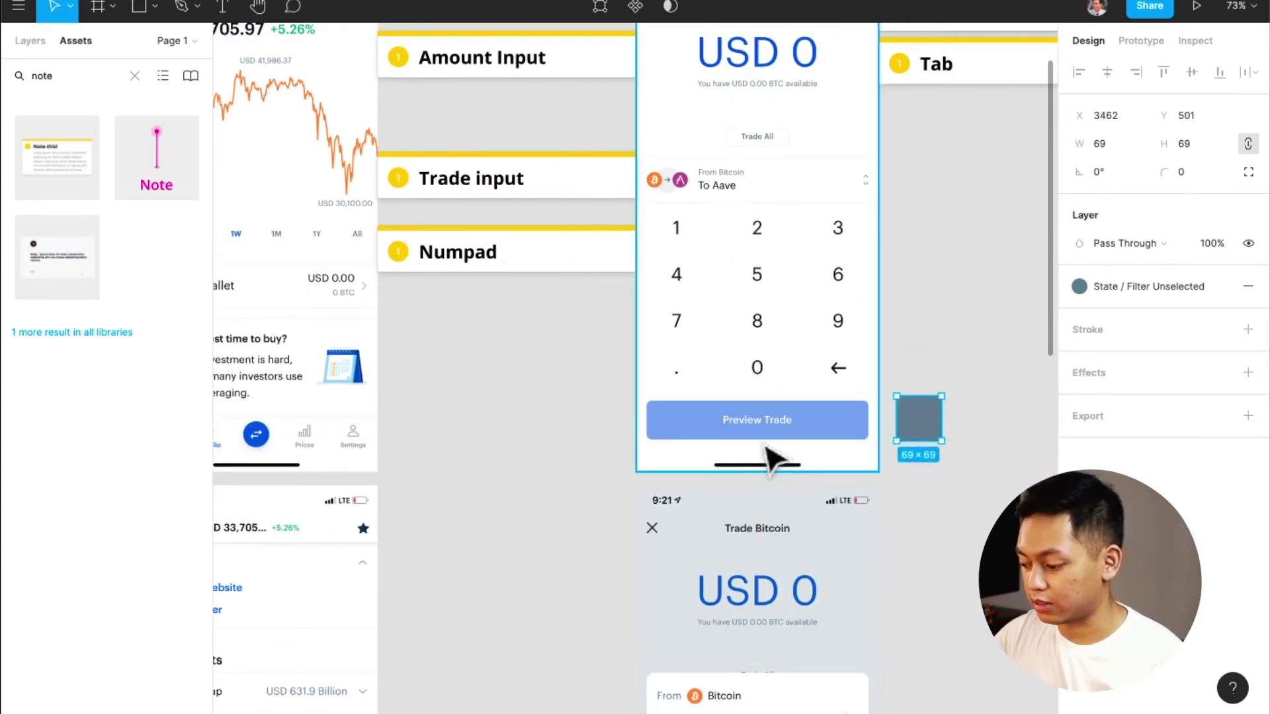
Fill the copy with the Preview Trade button's blue and save it as style 'Button / Blue Disabled'
key(i)
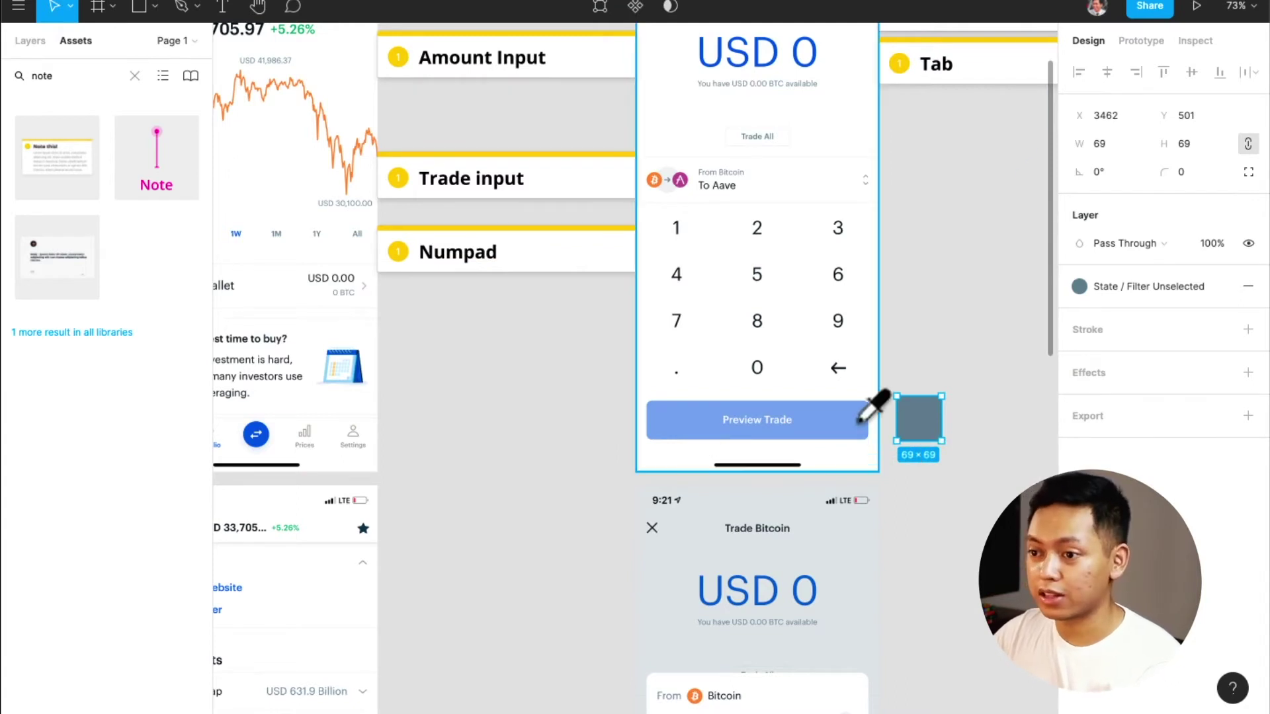
click(859, 423)
click(1224, 288)
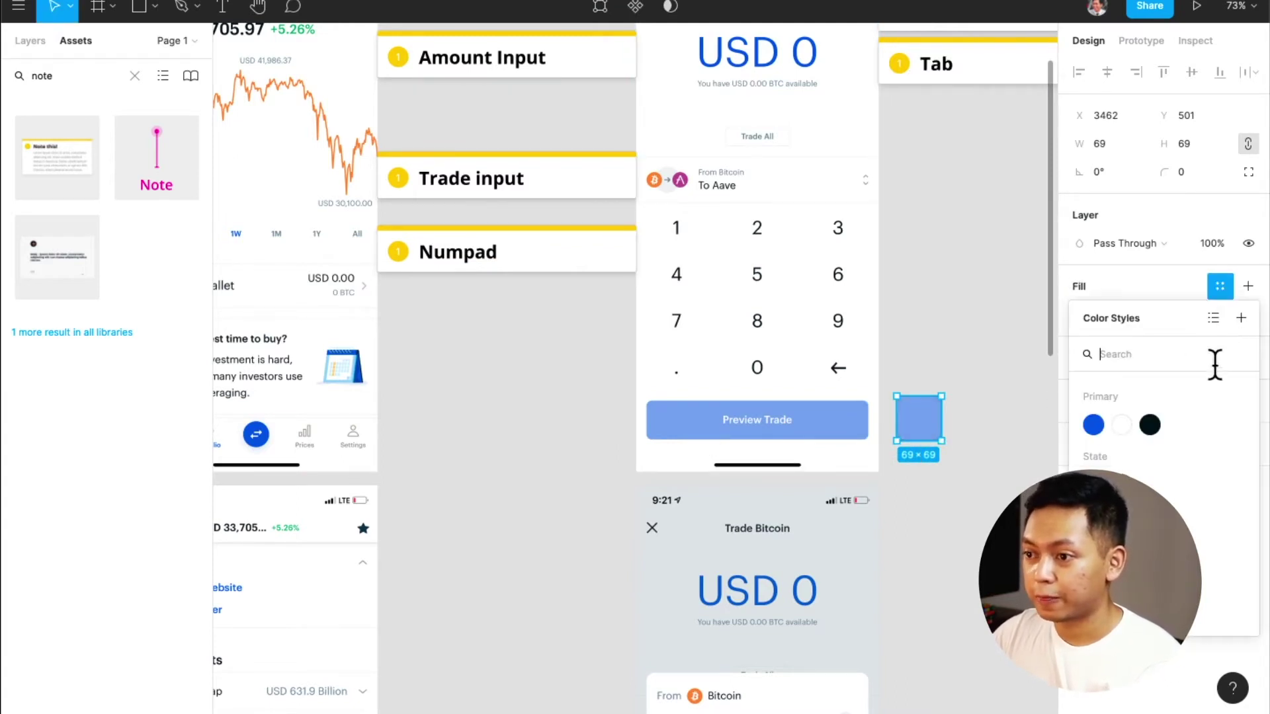
click(1241, 320)
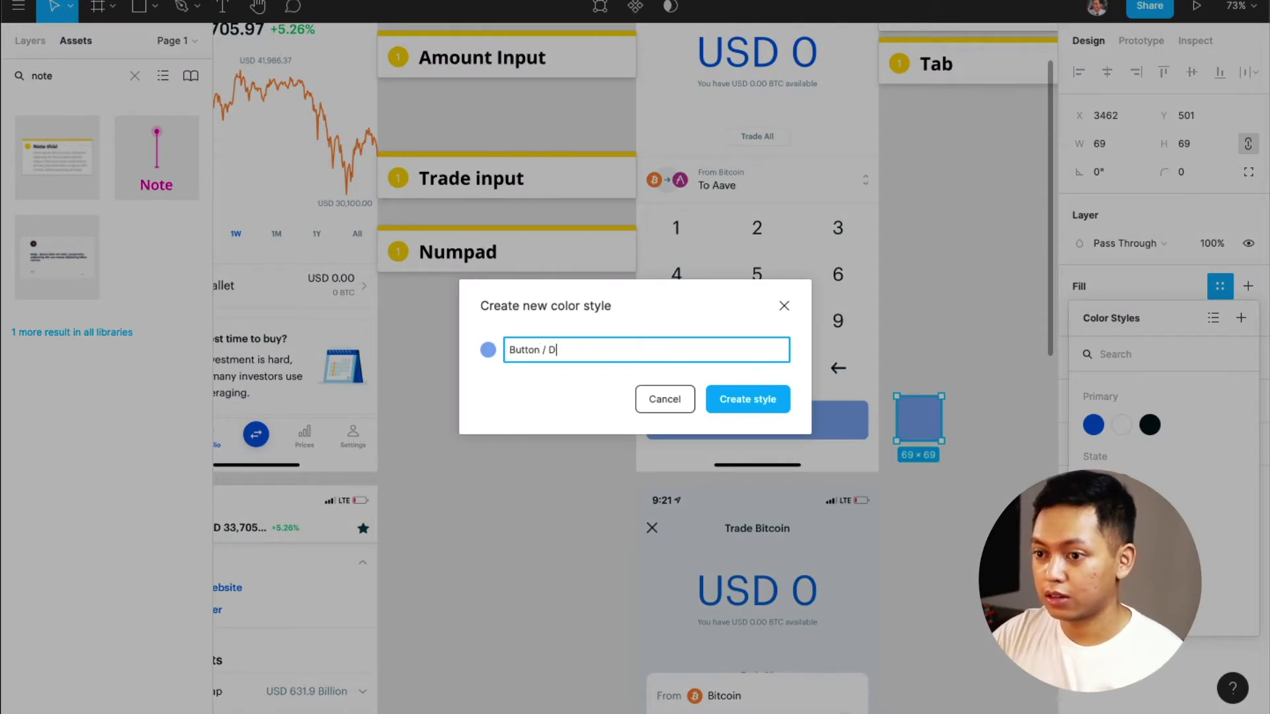
text(Button / Blue Disabled)
key(Return)
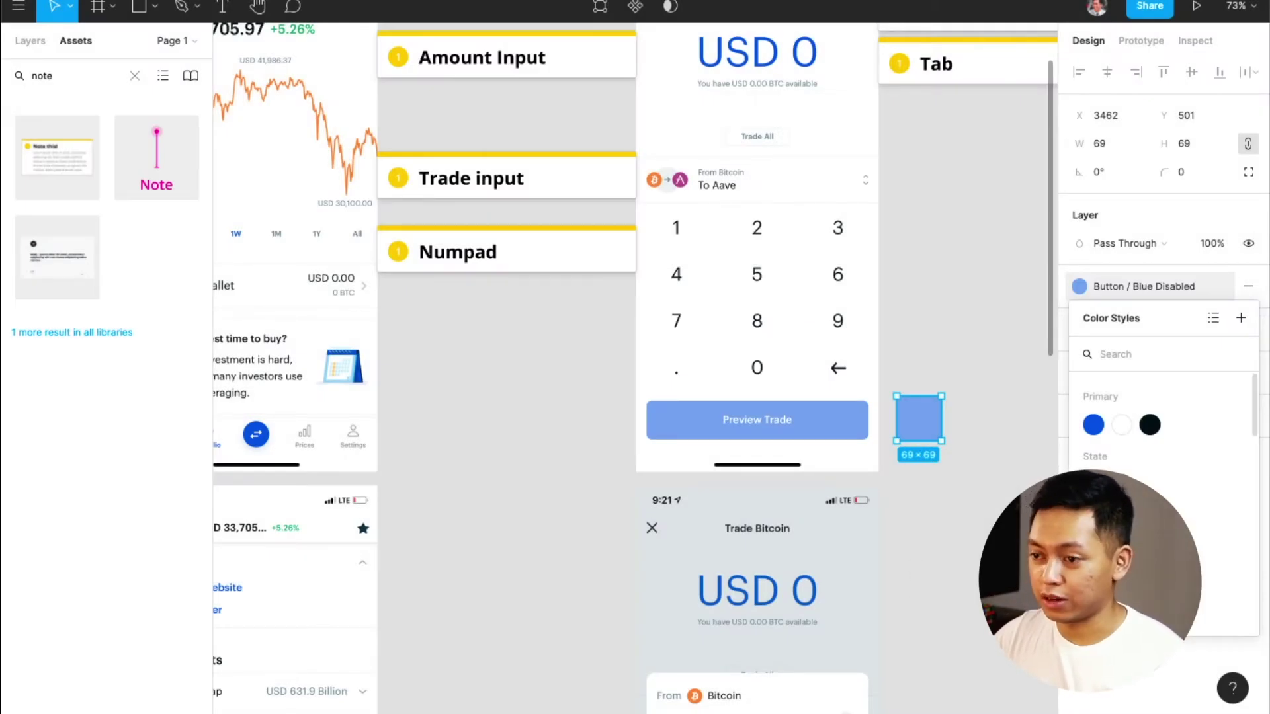
click(978, 425)
scroll(953, 413, right, 6)
Pan and zoom the canvas to around 135% on the home screen's Ready to trade? header
scroll(953, 414, up, 2)
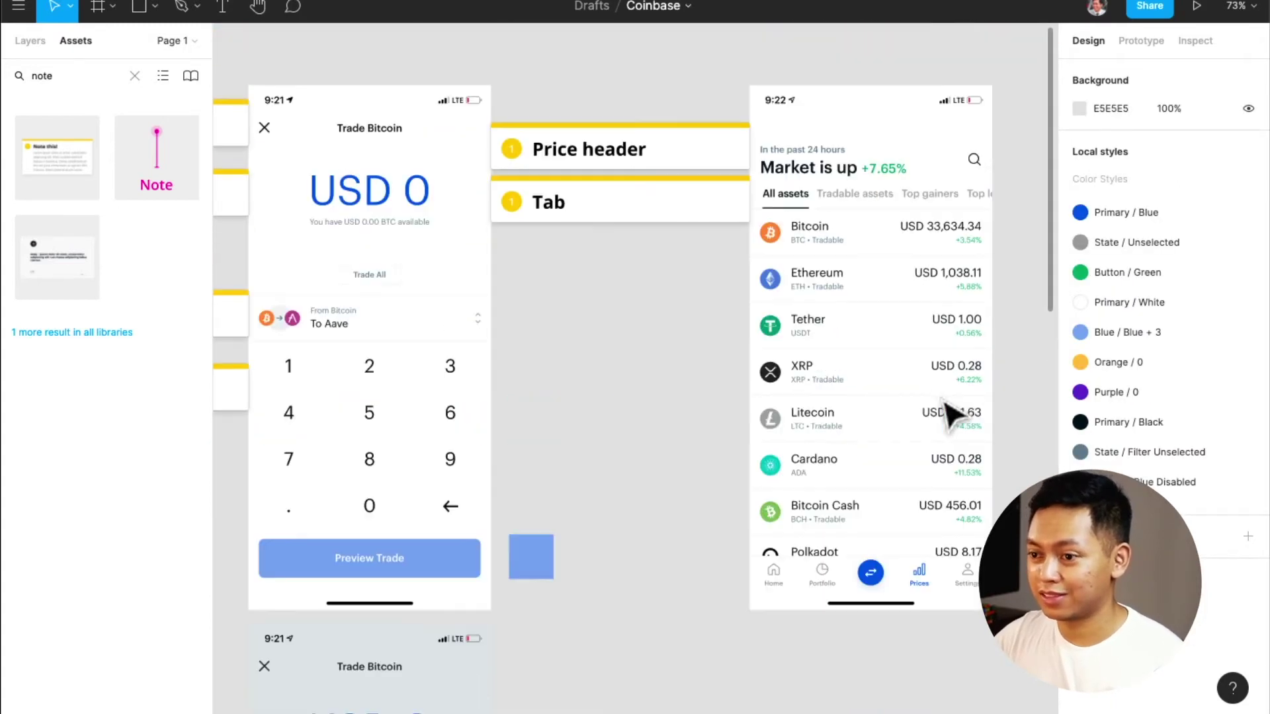
scroll(952, 413, right, 3)
scroll(797, 278, up, 5)
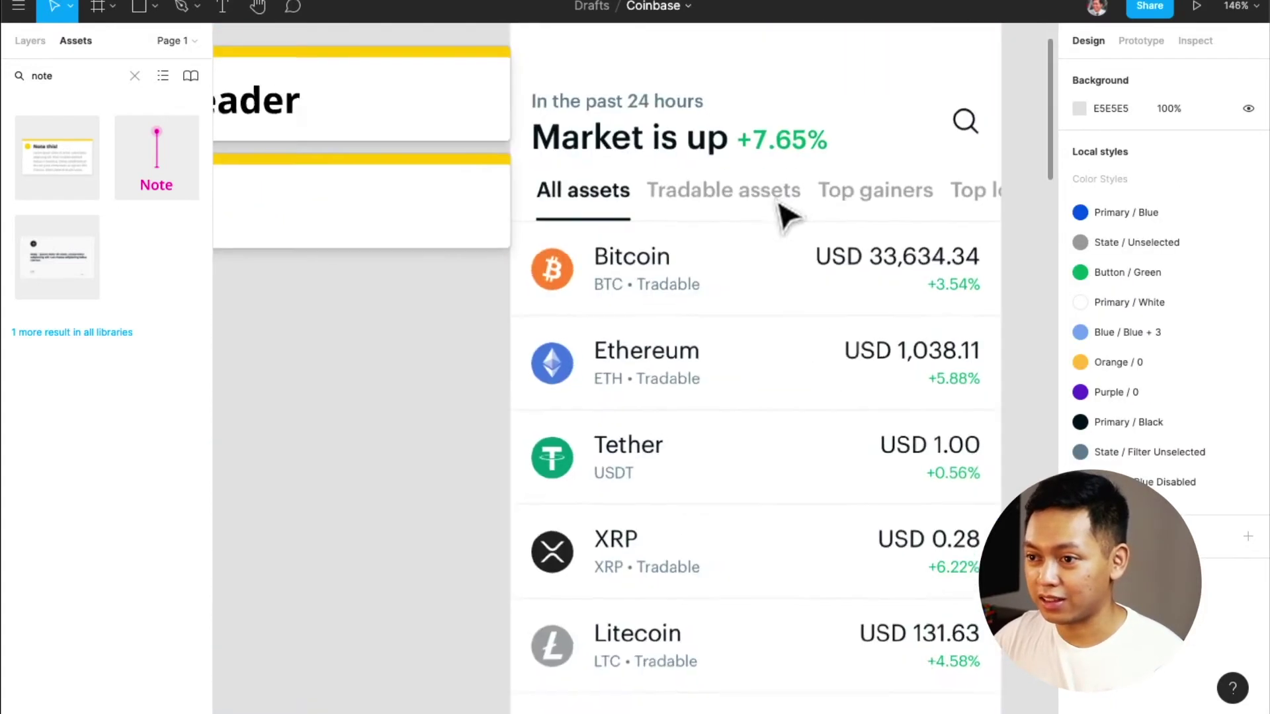
scroll(787, 215, up, 2)
scroll(787, 215, down, 7)
scroll(787, 215, right, 1)
scroll(787, 215, left, 15)
scroll(787, 215, left, 5)
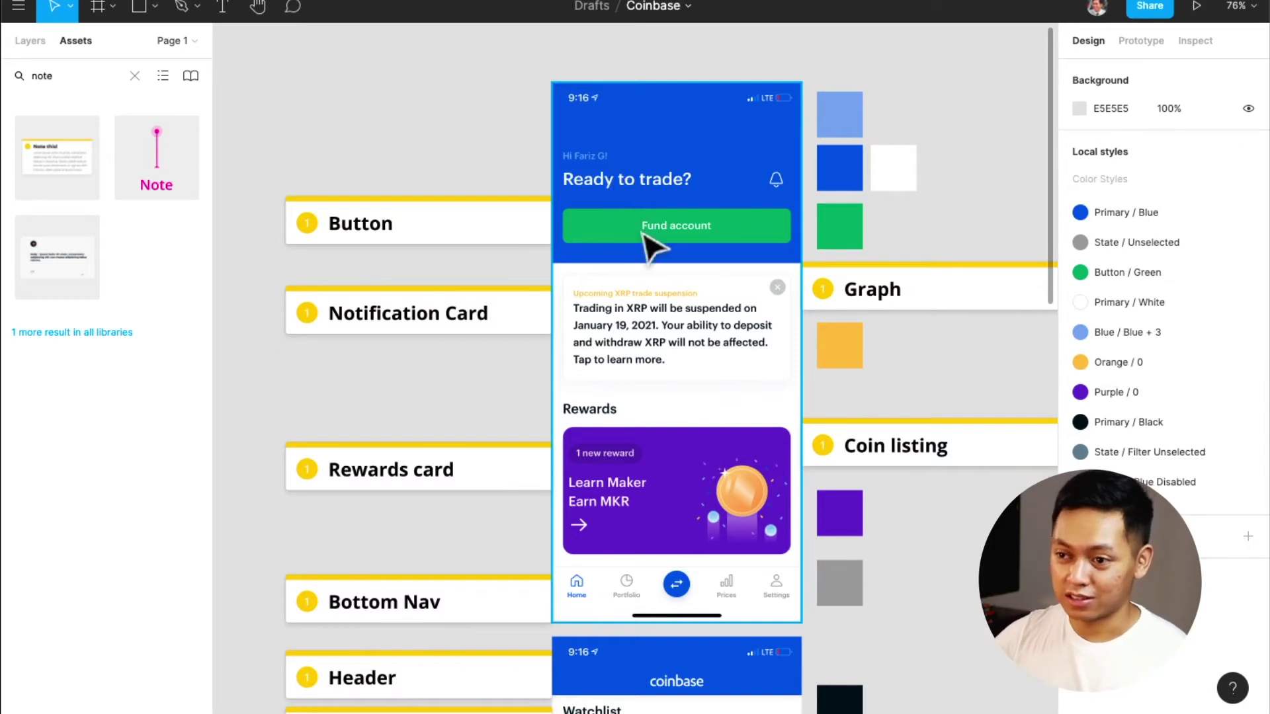
scroll(651, 248, up, 5)
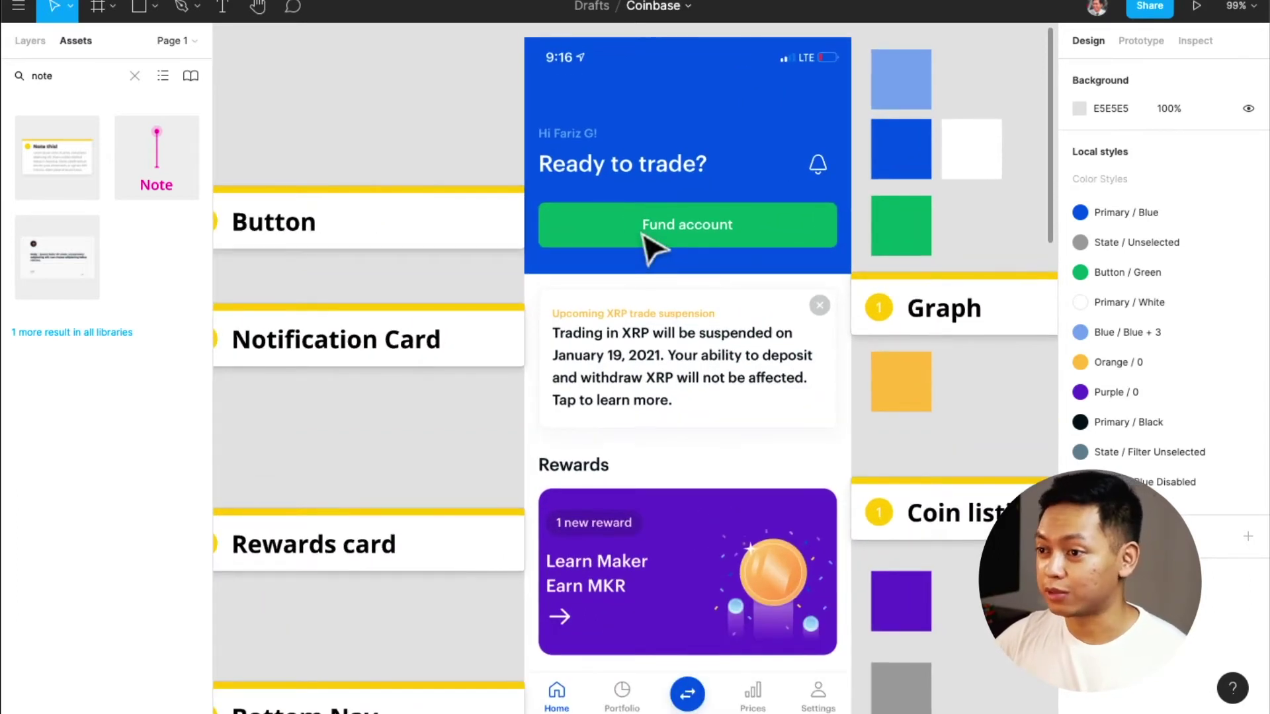
scroll(651, 248, up, 3)
Add a 'Ready to trade?' text layer below the white heading, then bring up the browser window
key(t)
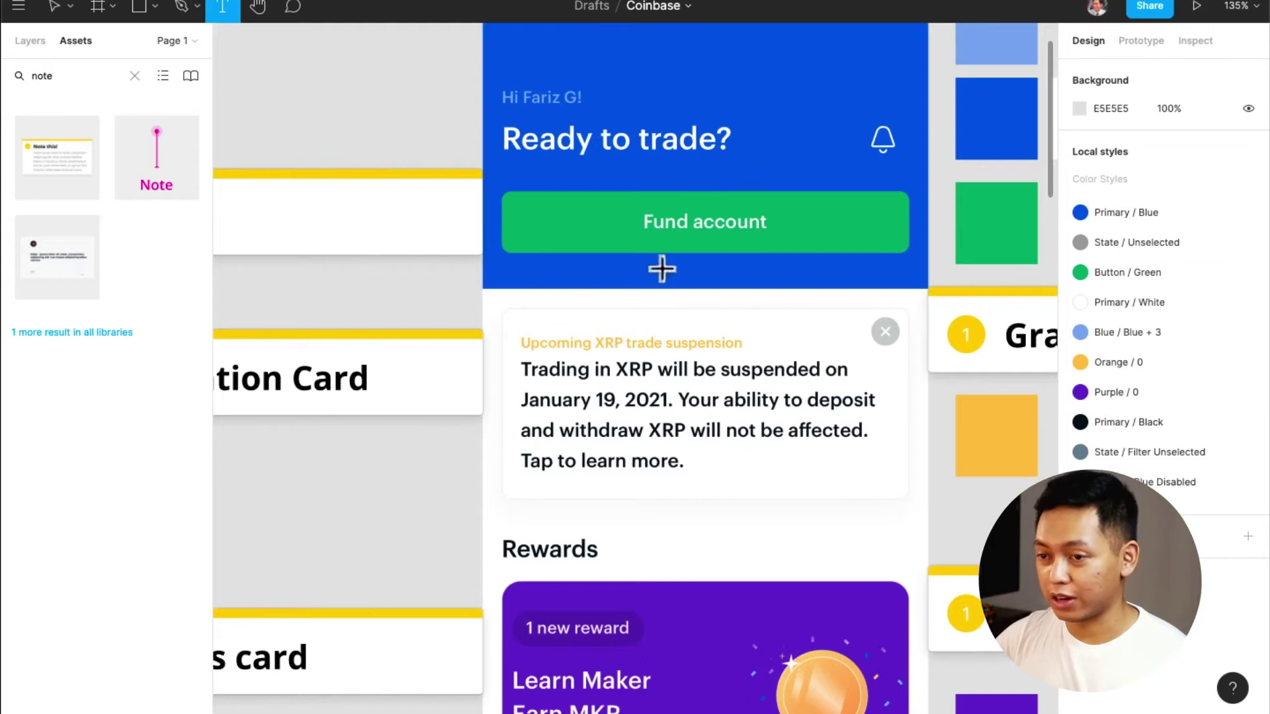
click(504, 148)
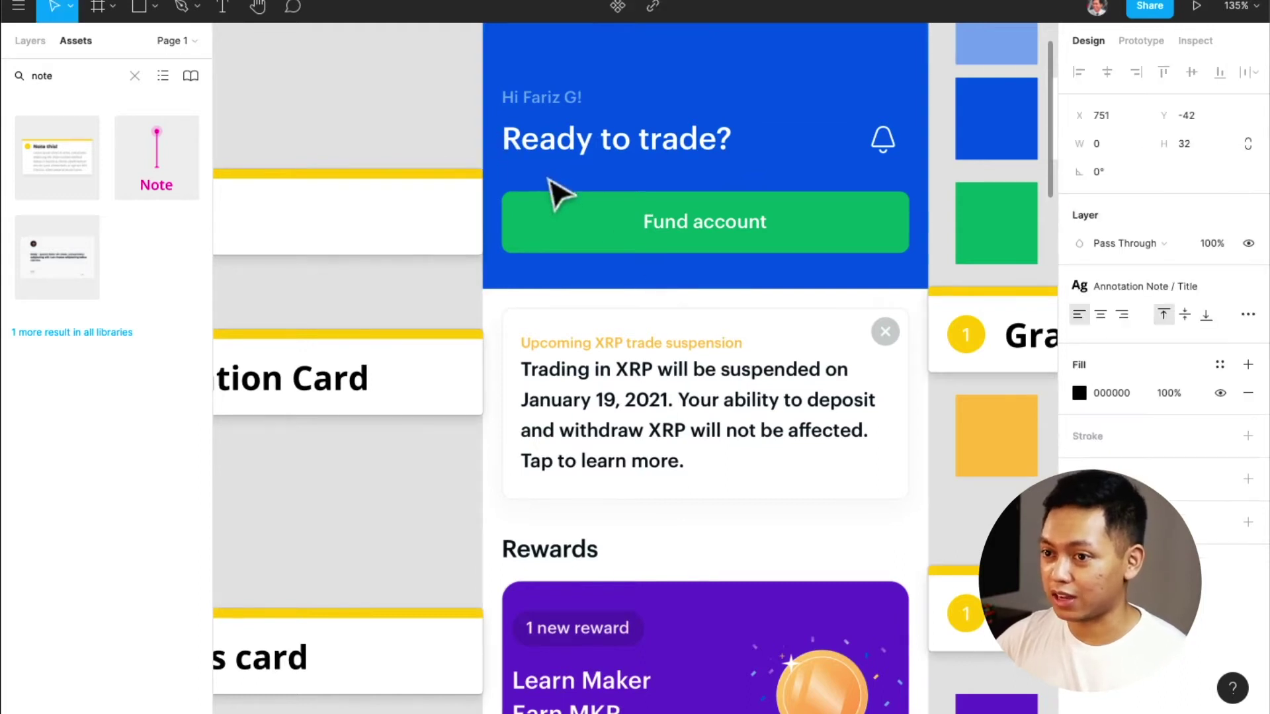
scroll(551, 196, up, 1)
text(Red)
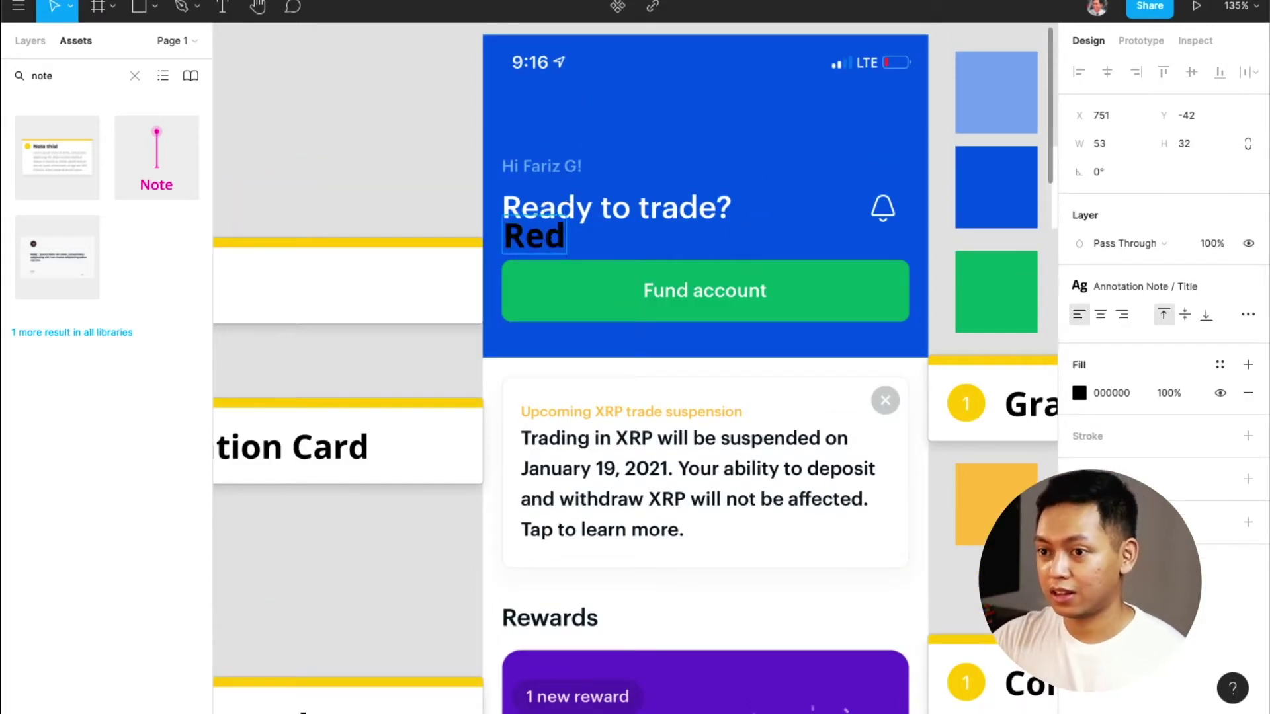
text(dy to trade?)
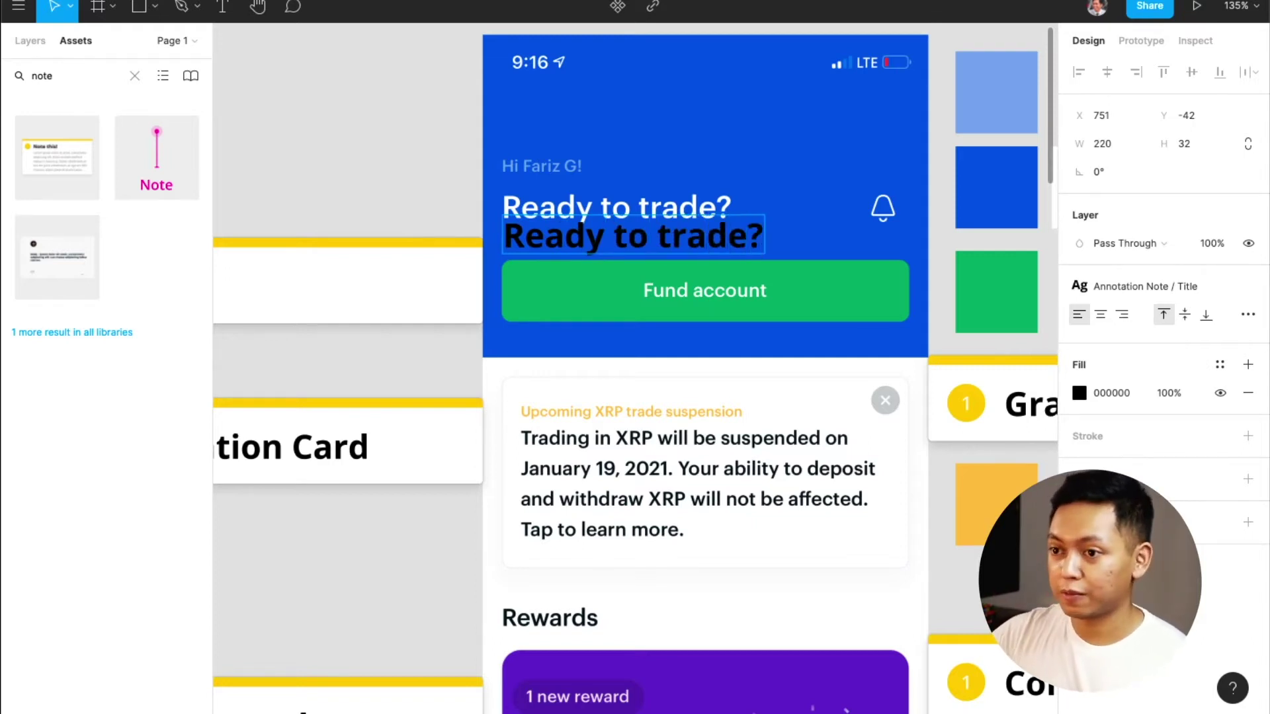
key(Escape)
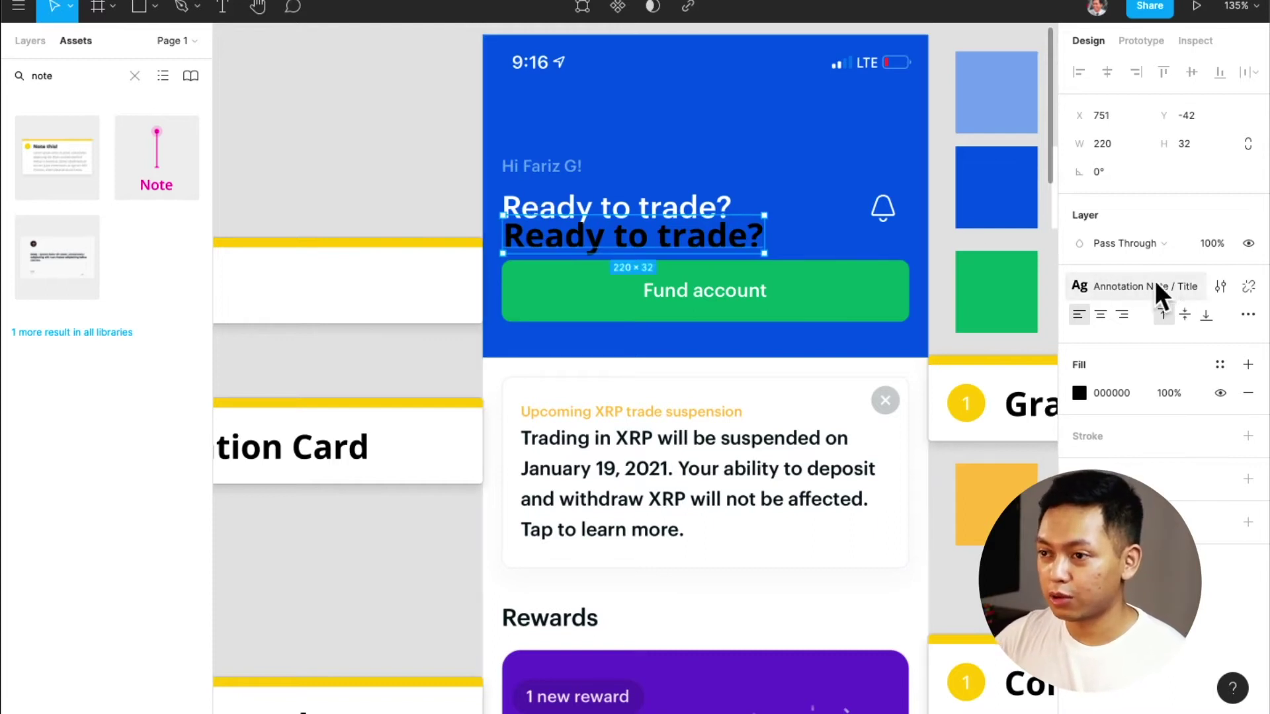
key(ctrl+Up)
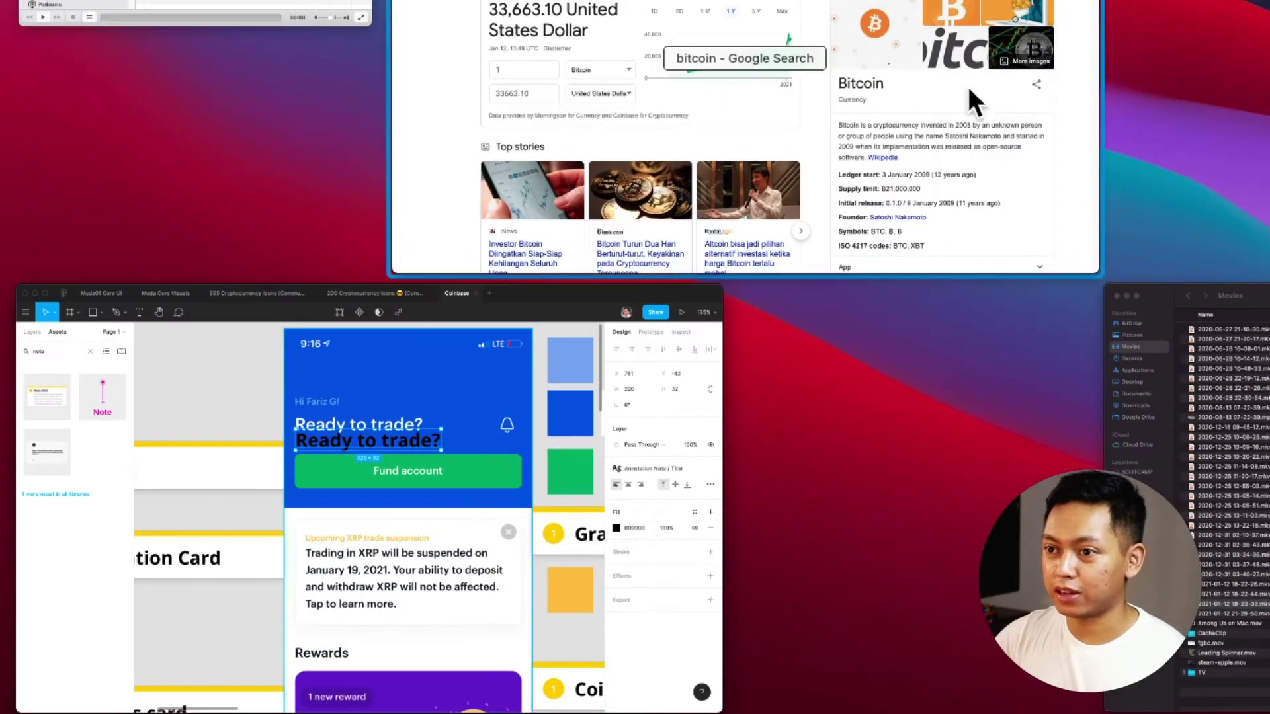
click(967, 86)
Inspect the coinbase.com tab with WhatFont, finding its text uses Graphik
key(ctrl+Tab)
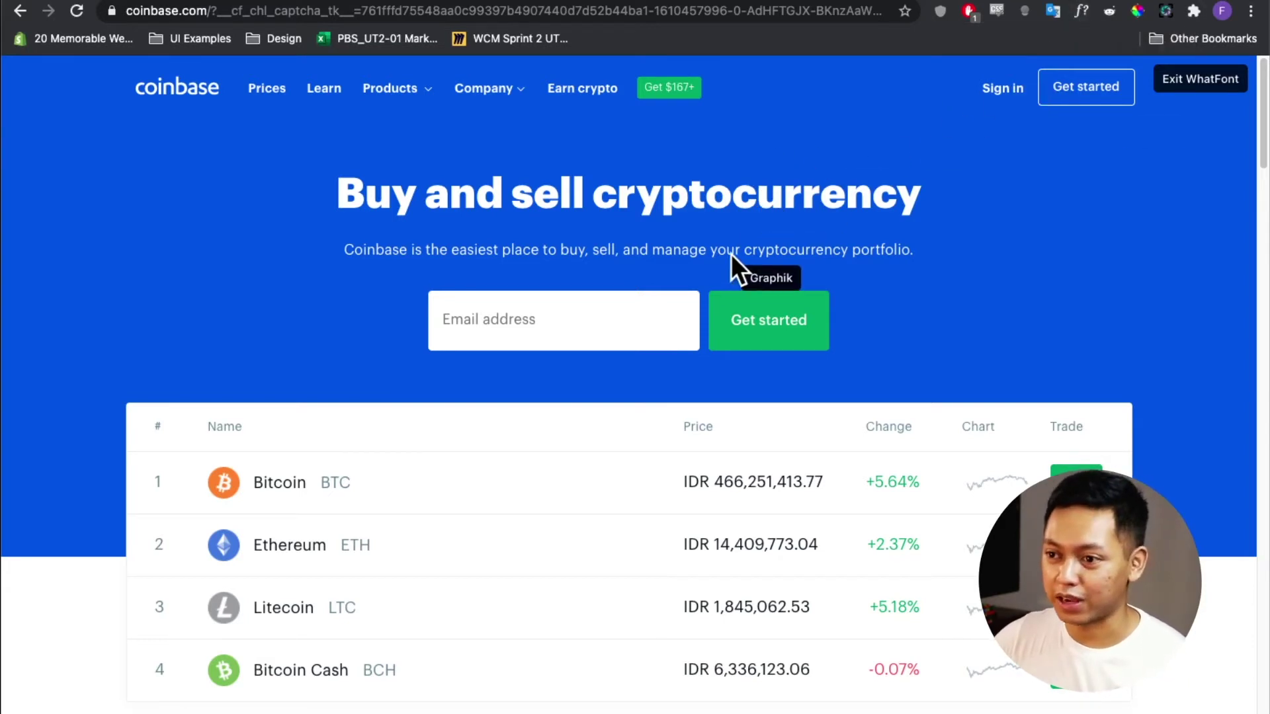
scroll(648, 305, down, 3)
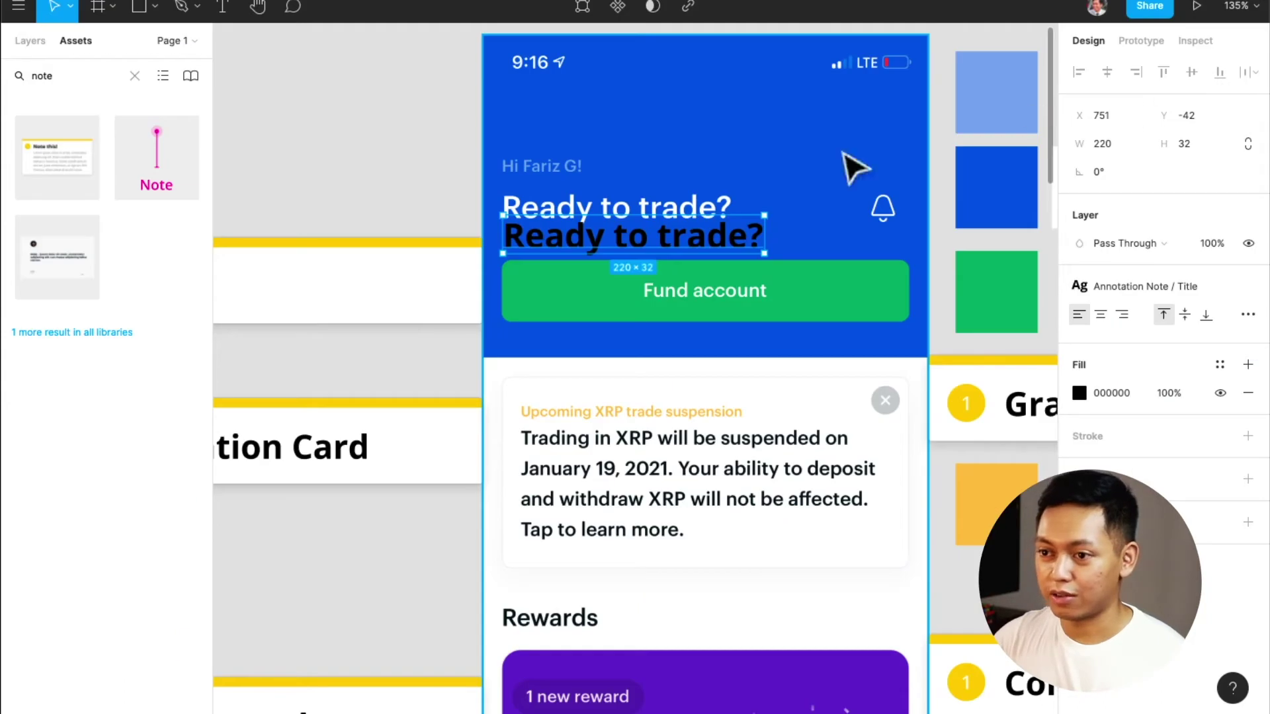
Detach the Annotation Note / Title style and set the text to Graphik Semibold
mouse_move(1204, 284)
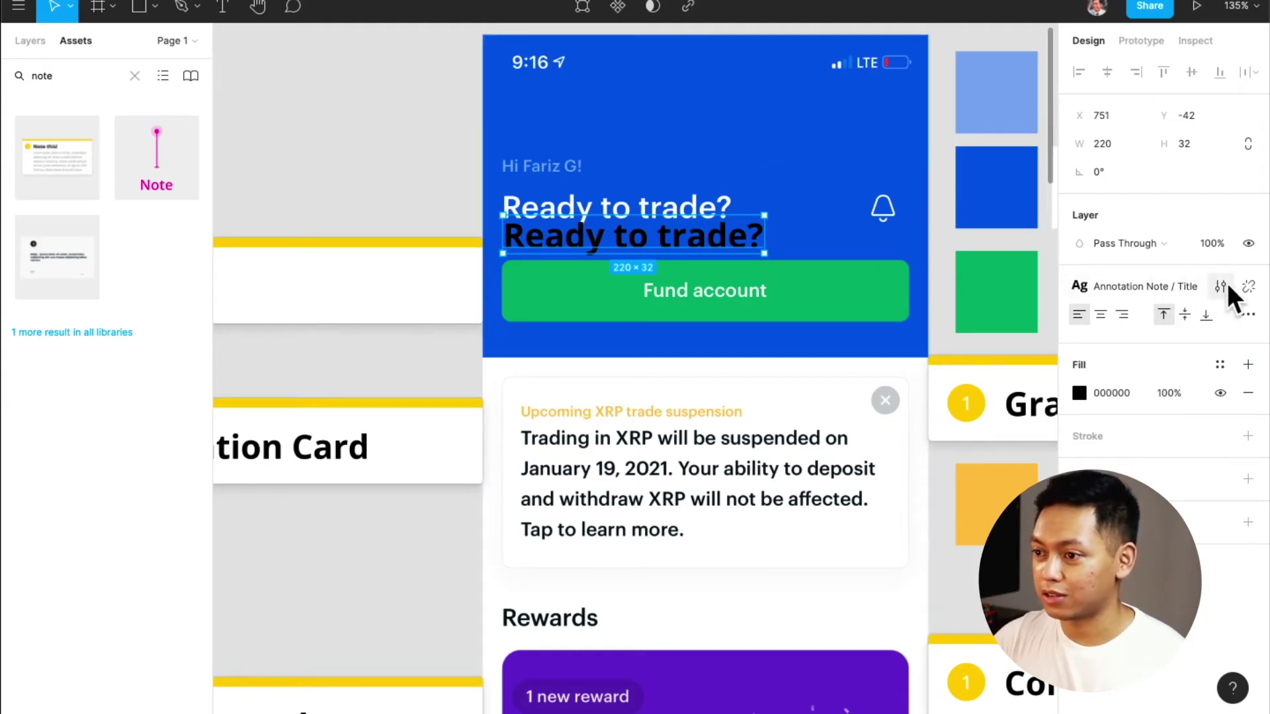
click(1244, 285)
click(1134, 308)
text(Graph)
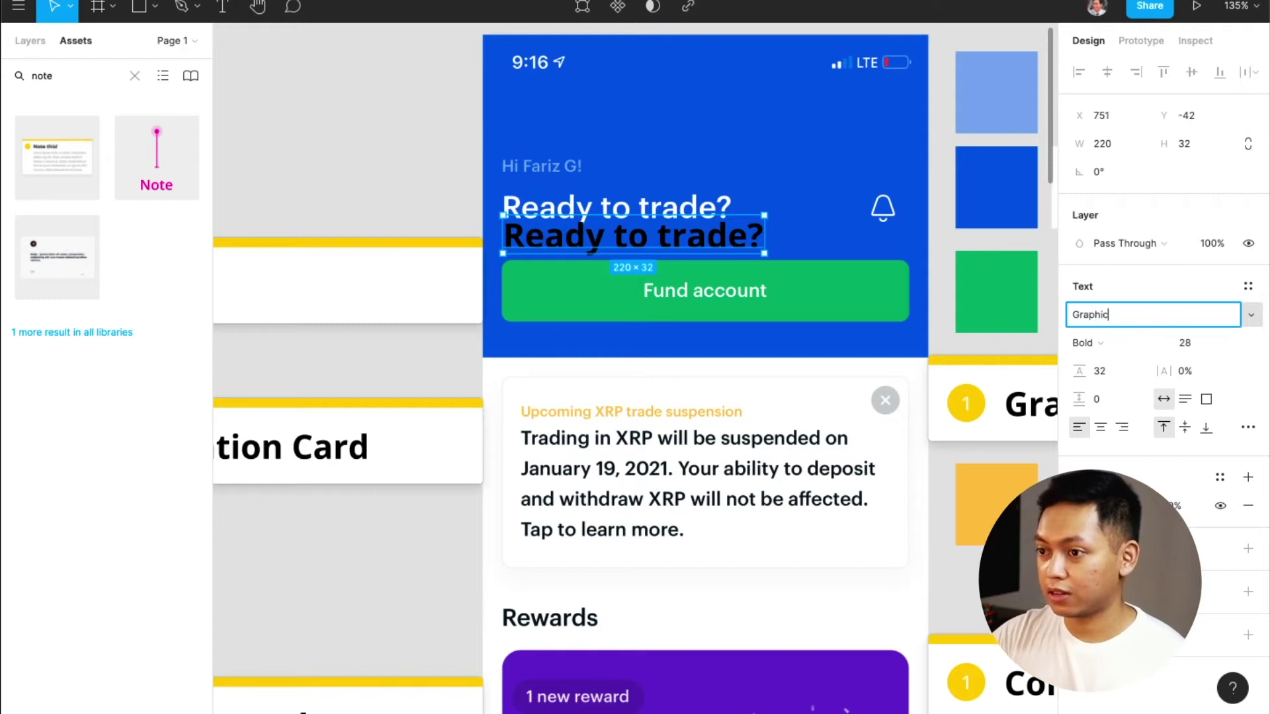
text(ik)
key(Return)
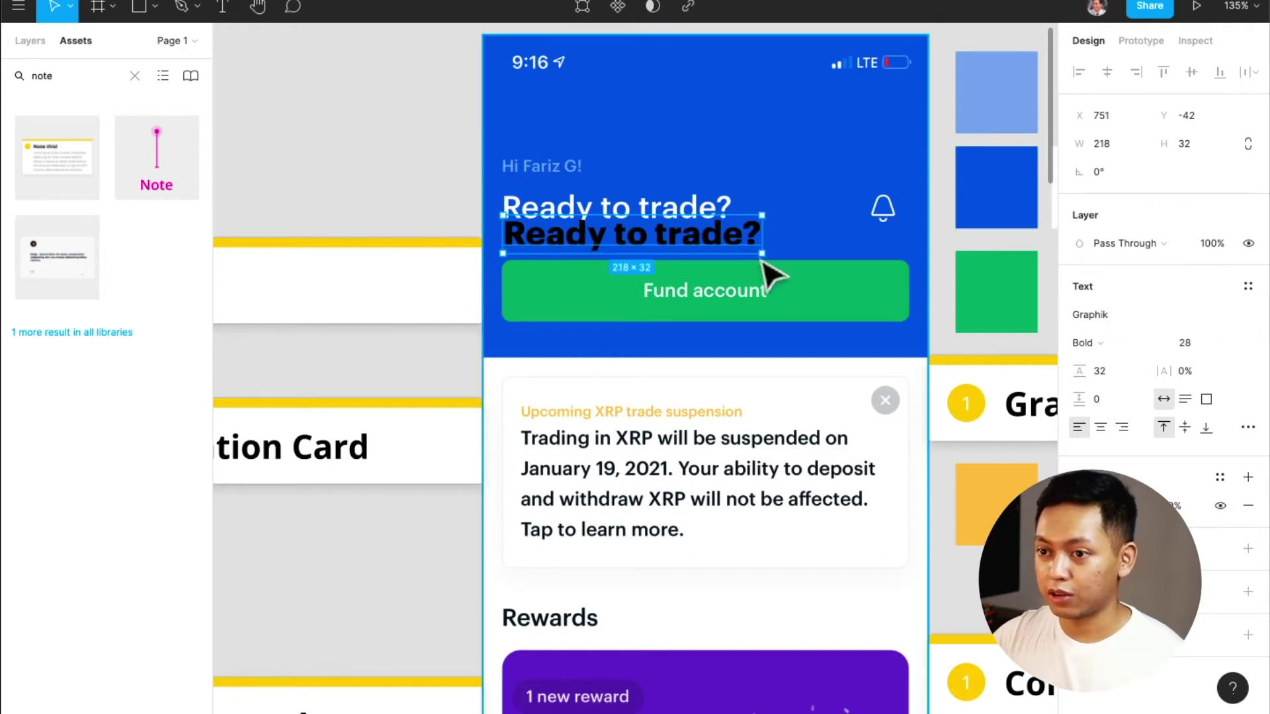
click(1137, 344)
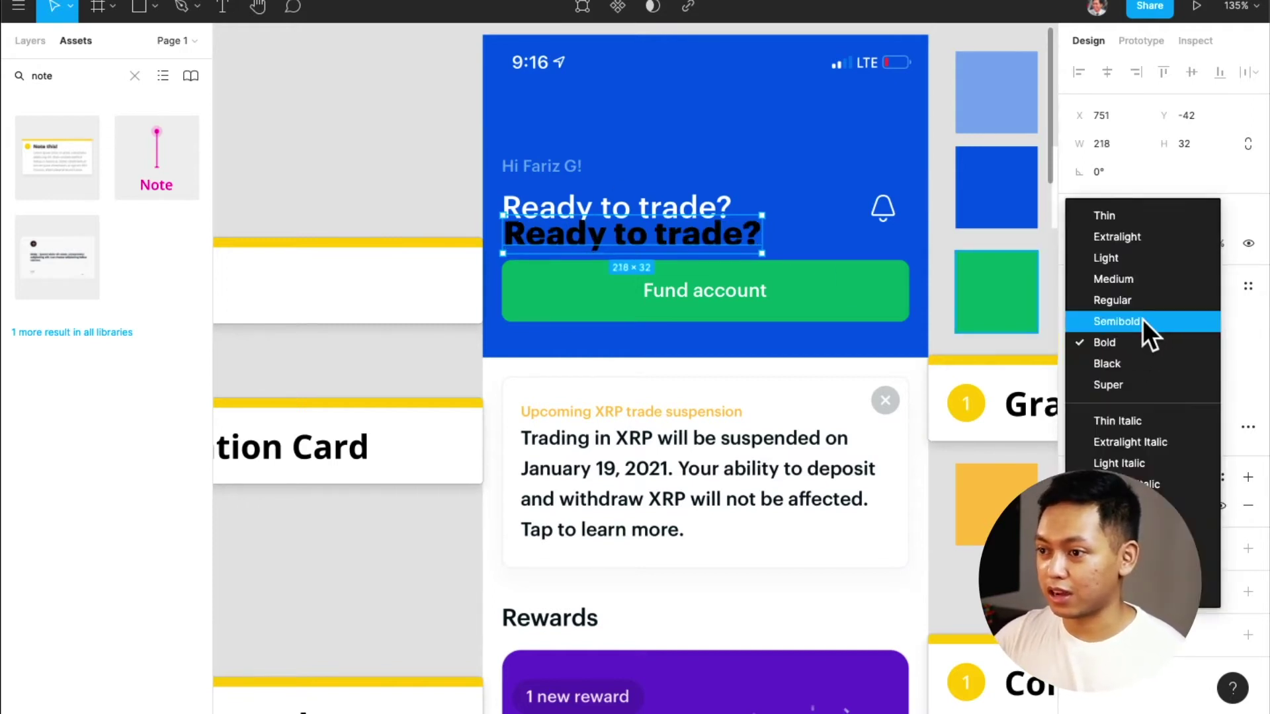
click(1142, 320)
drag(610, 237, 609, 214)
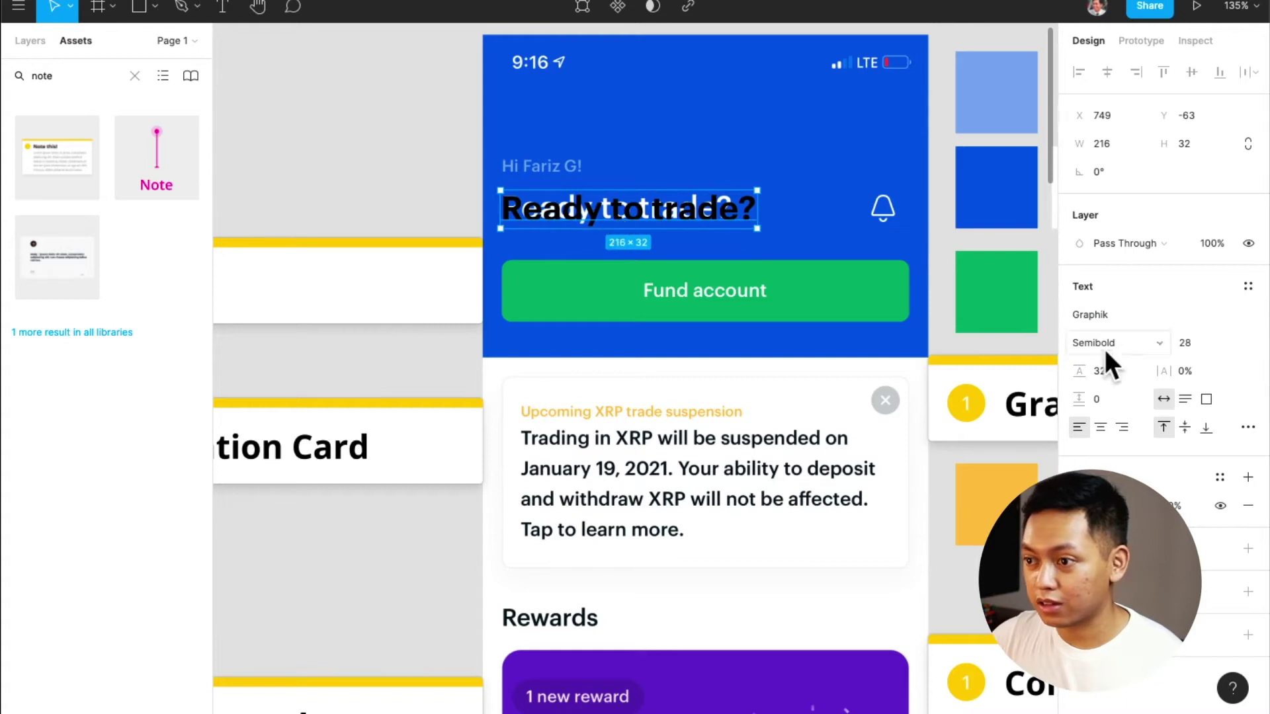
Tighten the letter spacing to -5% and place a duplicate over the Rewards title
click(1202, 372)
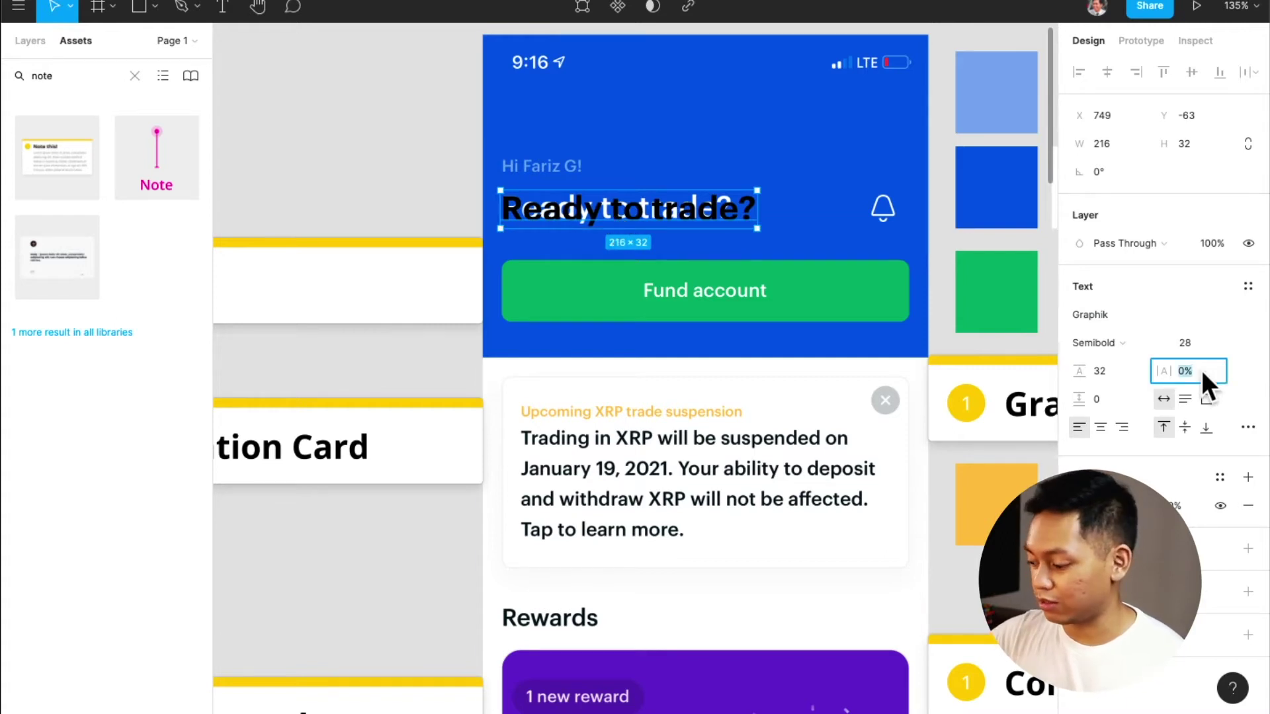
text(-)
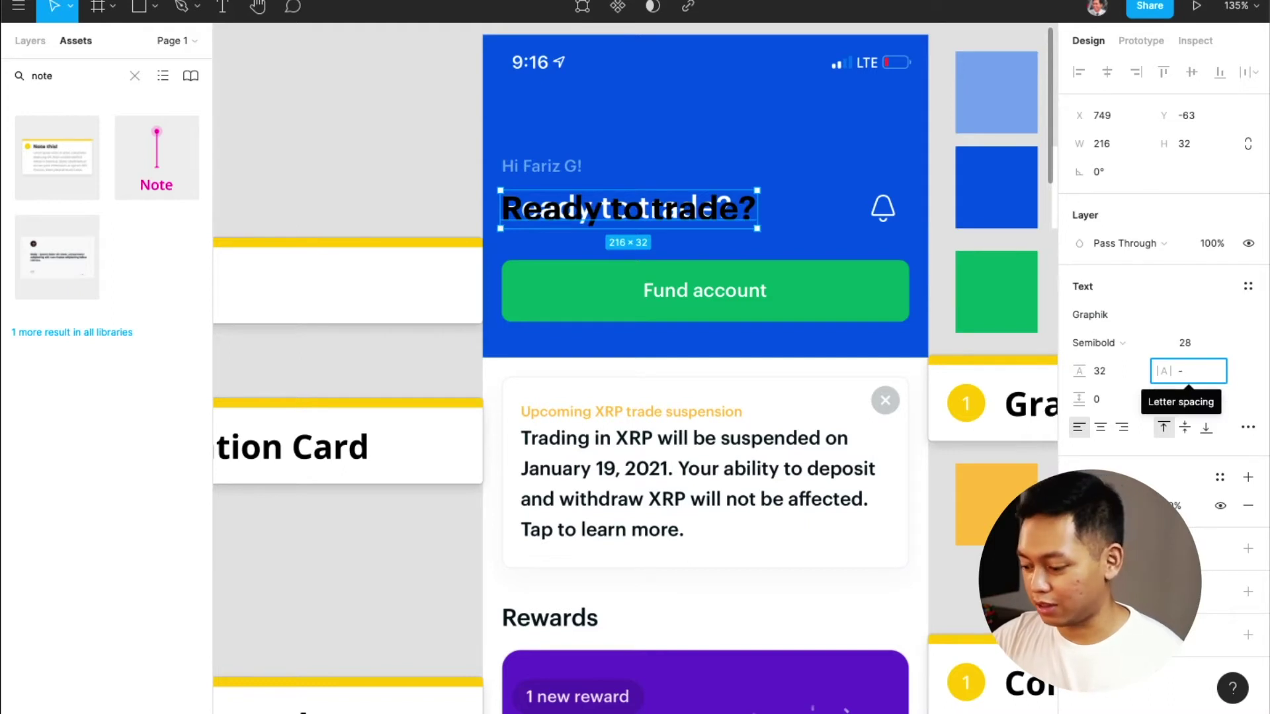
text(1)
key(Return)
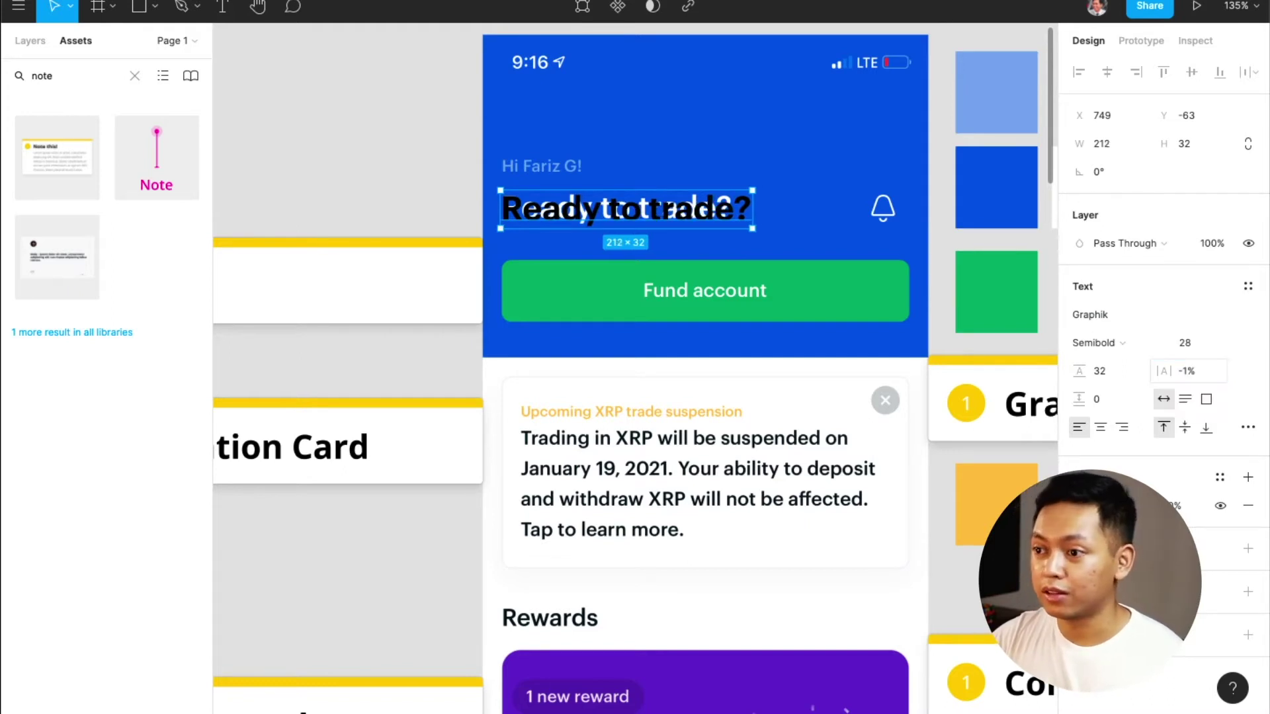
click(1212, 370)
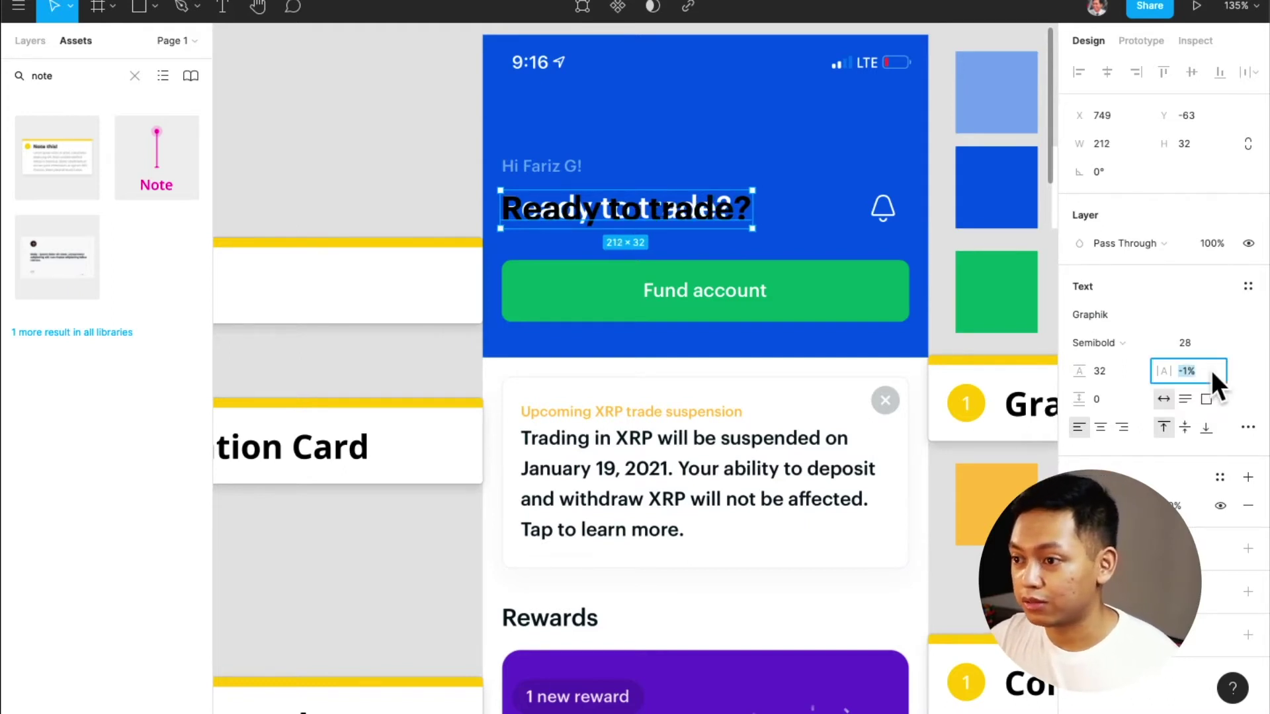
drag(1160, 372, 1153, 372)
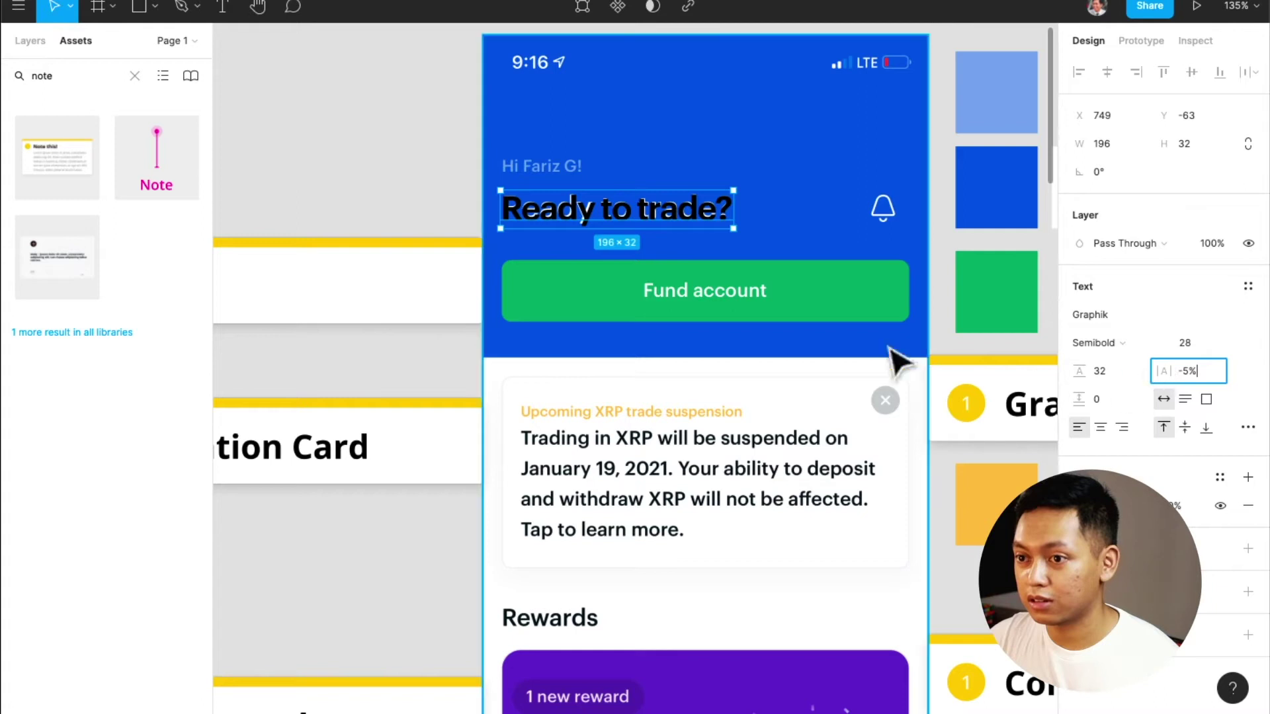
mouse_move(727, 212)
mouse_down()
mouse_move(704, 187)
mouse_move(704, 215)
mouse_up()
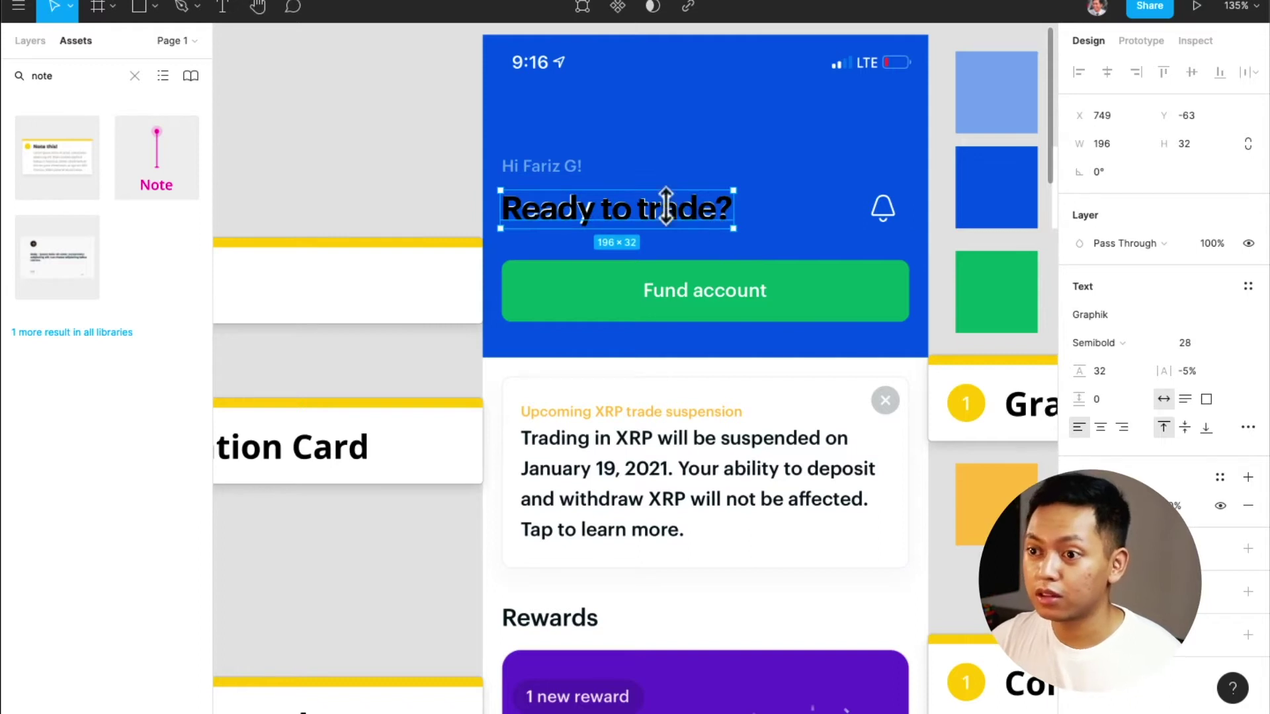
drag(701, 218, 670, 599)
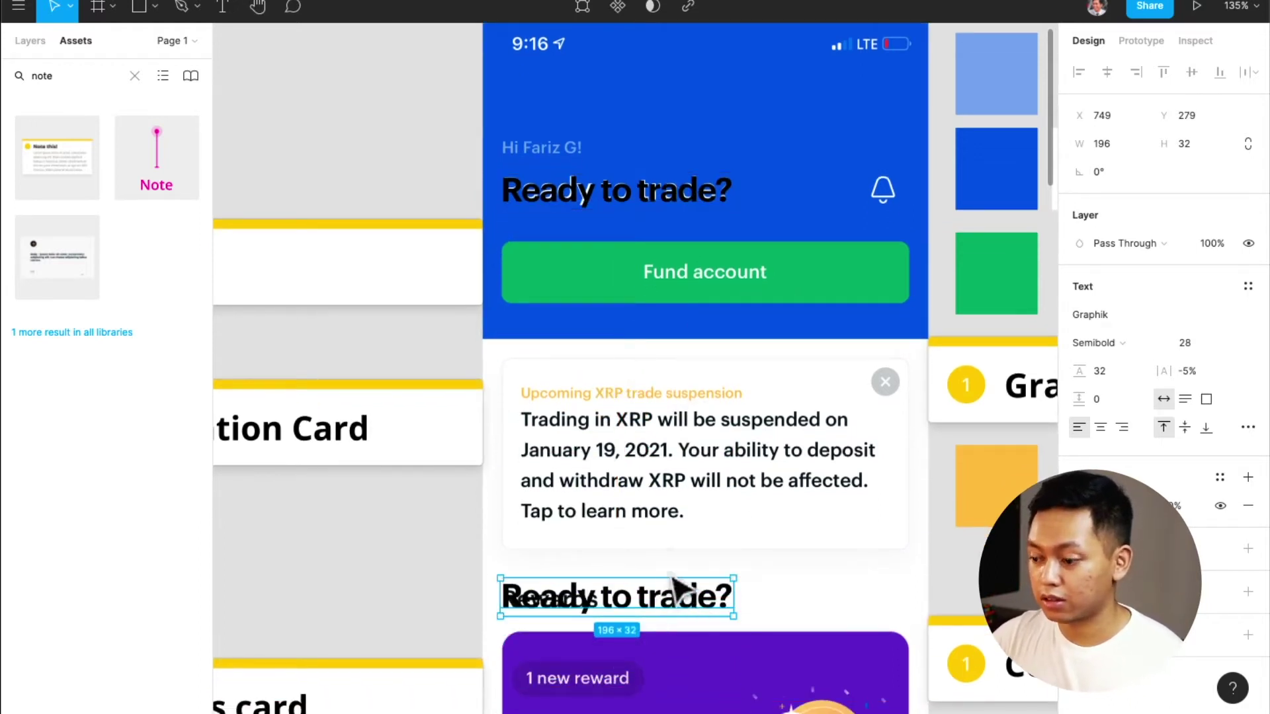
Try font sizes 24 and then 22 on the heading copy, nudging it into position
scroll(670, 583, down, 2)
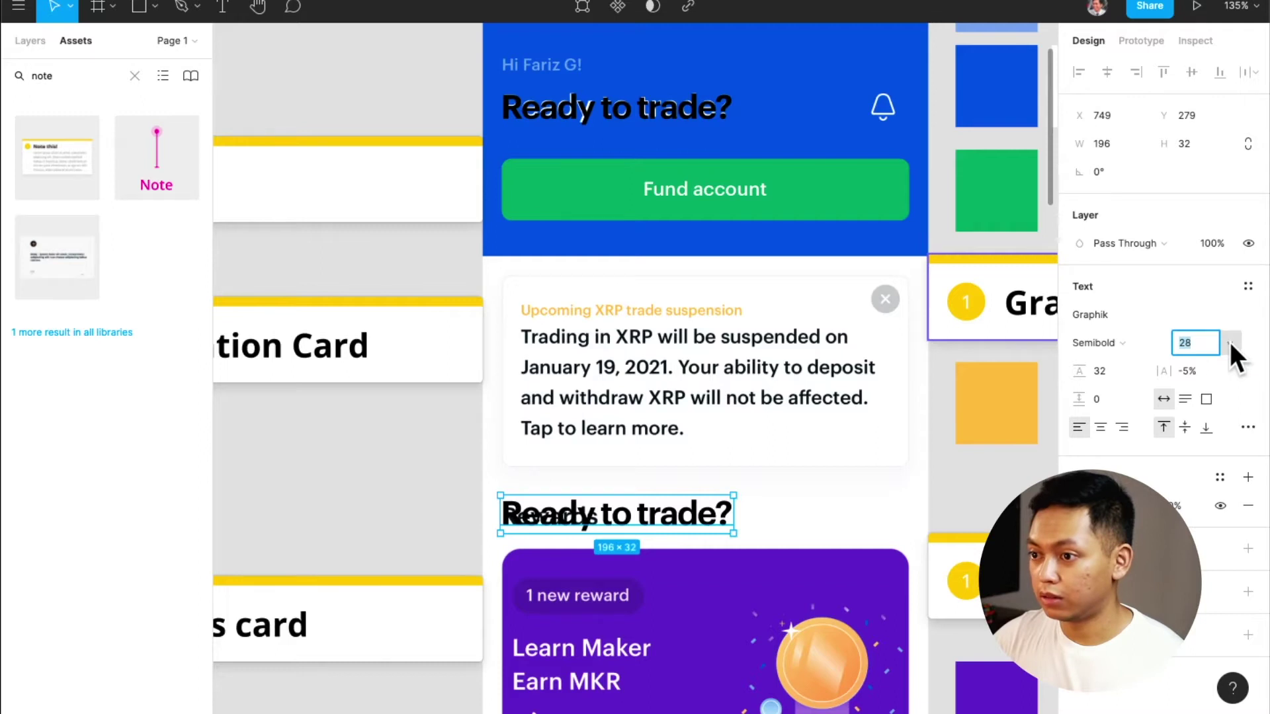
text(24)
key(Return)
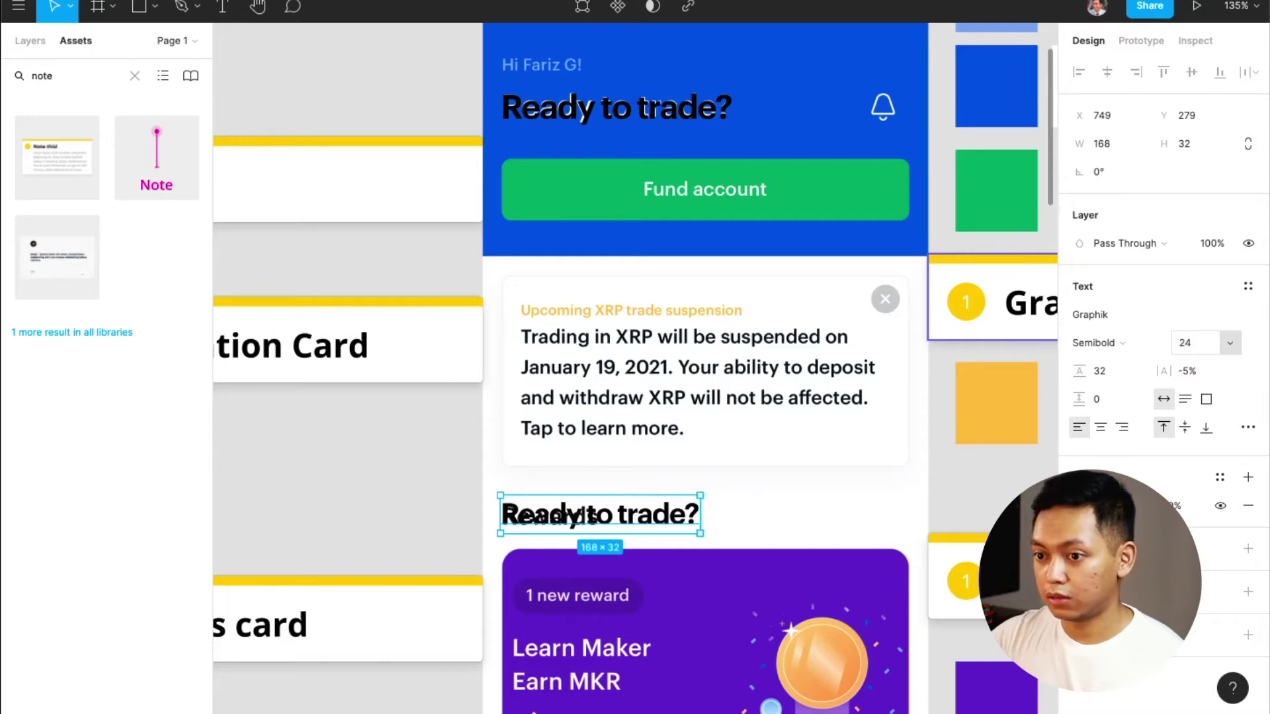
scroll(538, 525, up, 5)
scroll(539, 535, up, 1)
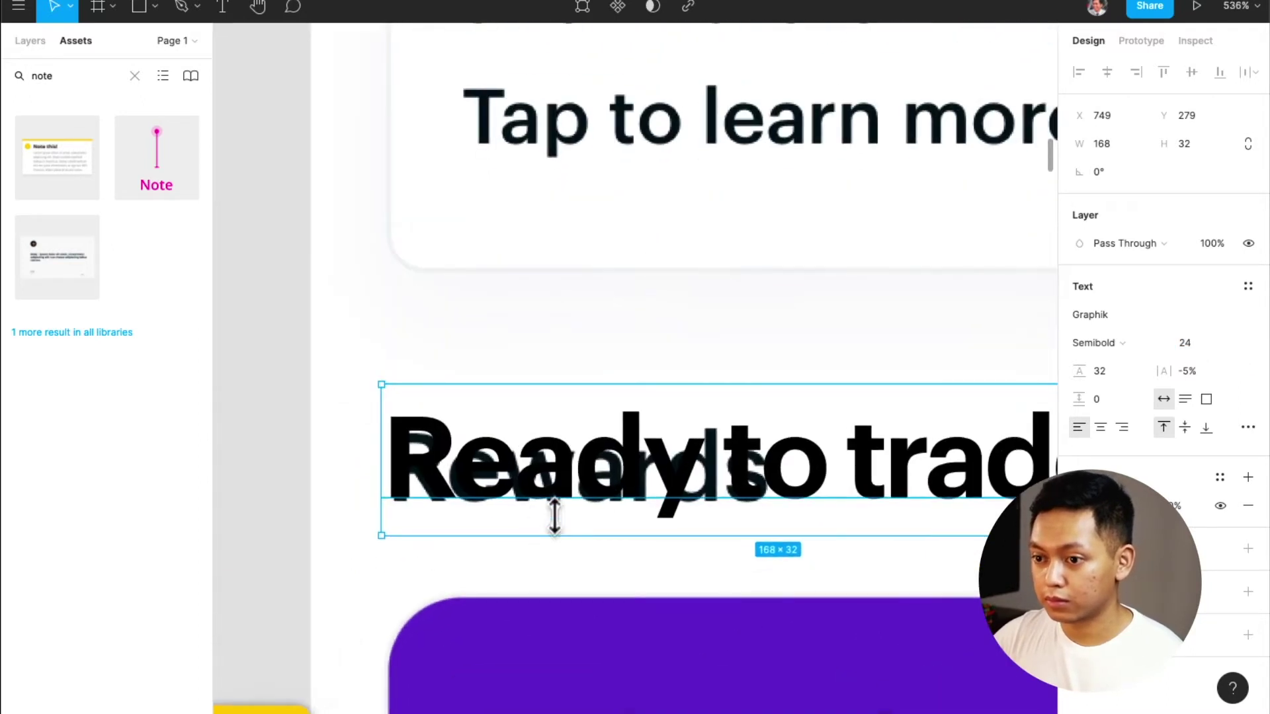
key(Down)
key(Up)
key(Down)
click(1217, 344)
text(22)
key(Return)
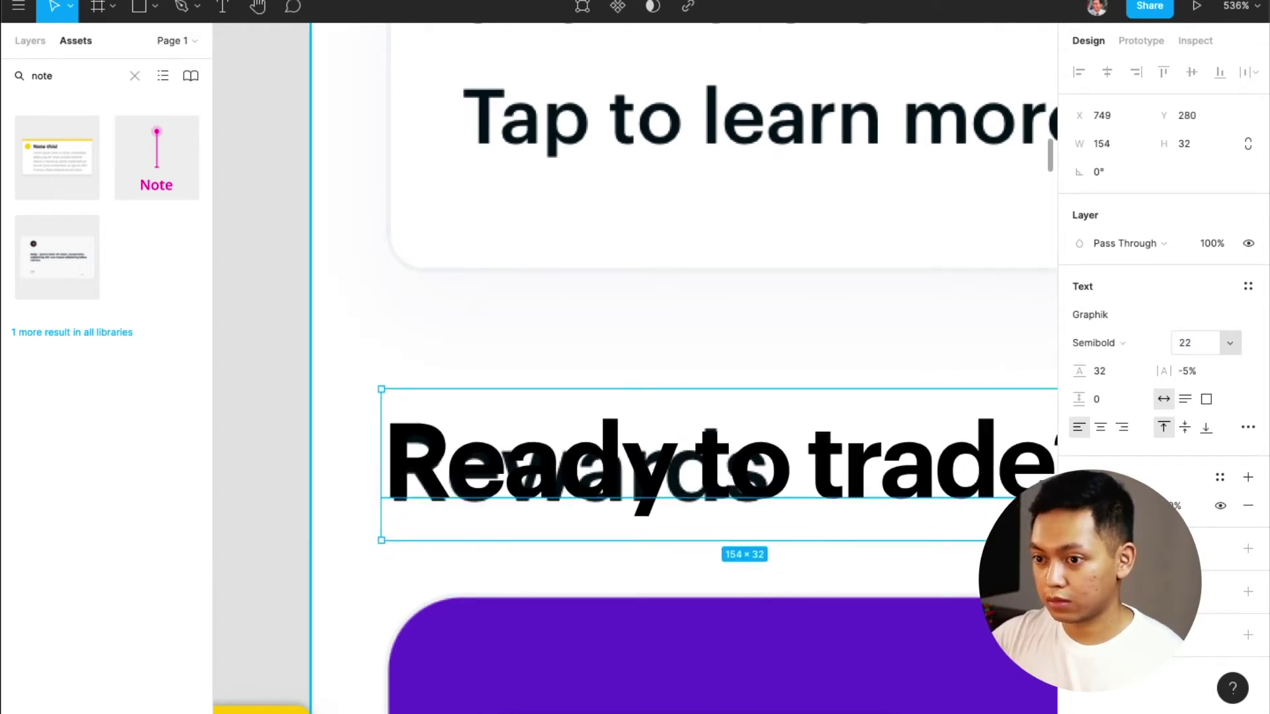
key(Down)
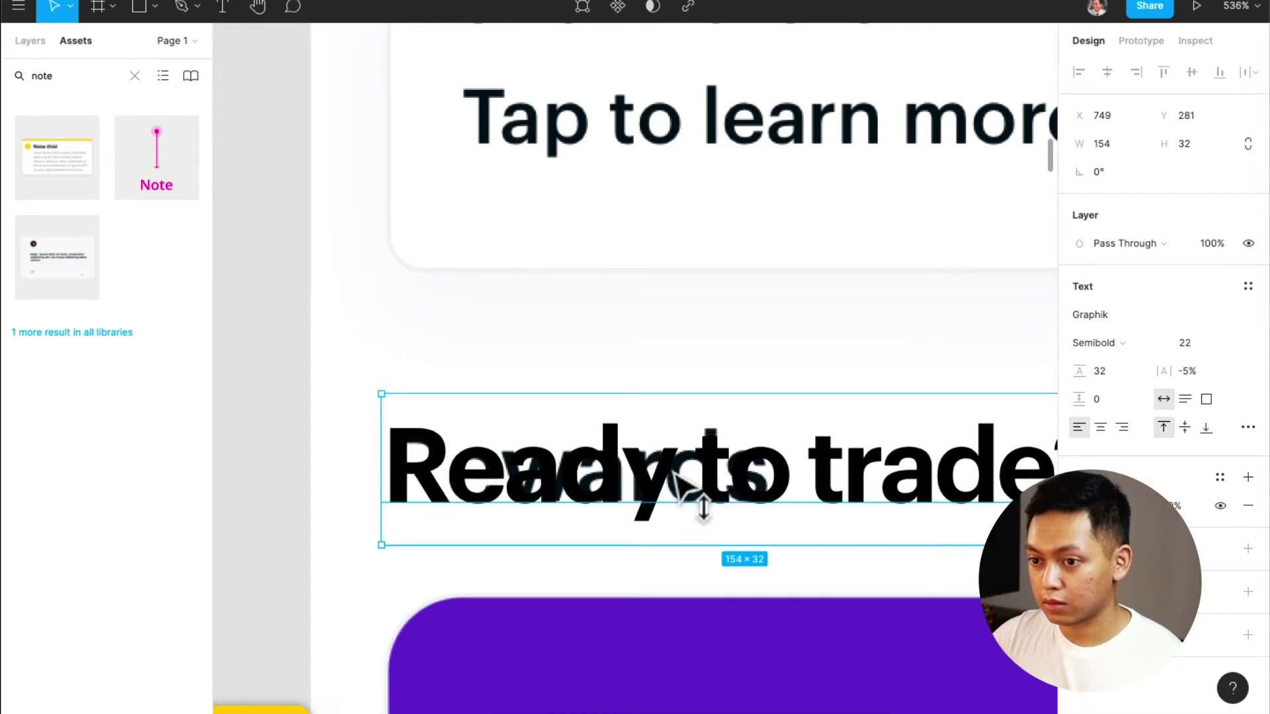
scroll(678, 482, down, 3)
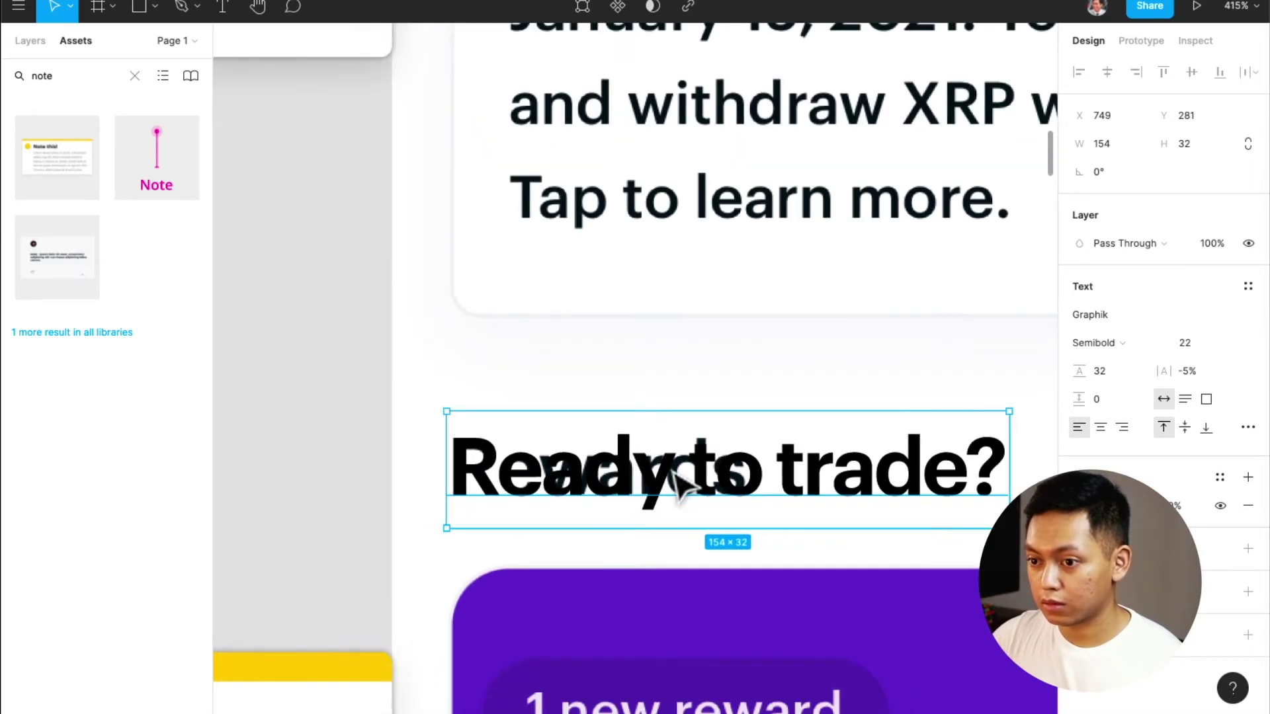
Retype the copy as 'Rewards' in Regular weight and move it up to compare with the original
double_click(678, 482)
text(Rewar)
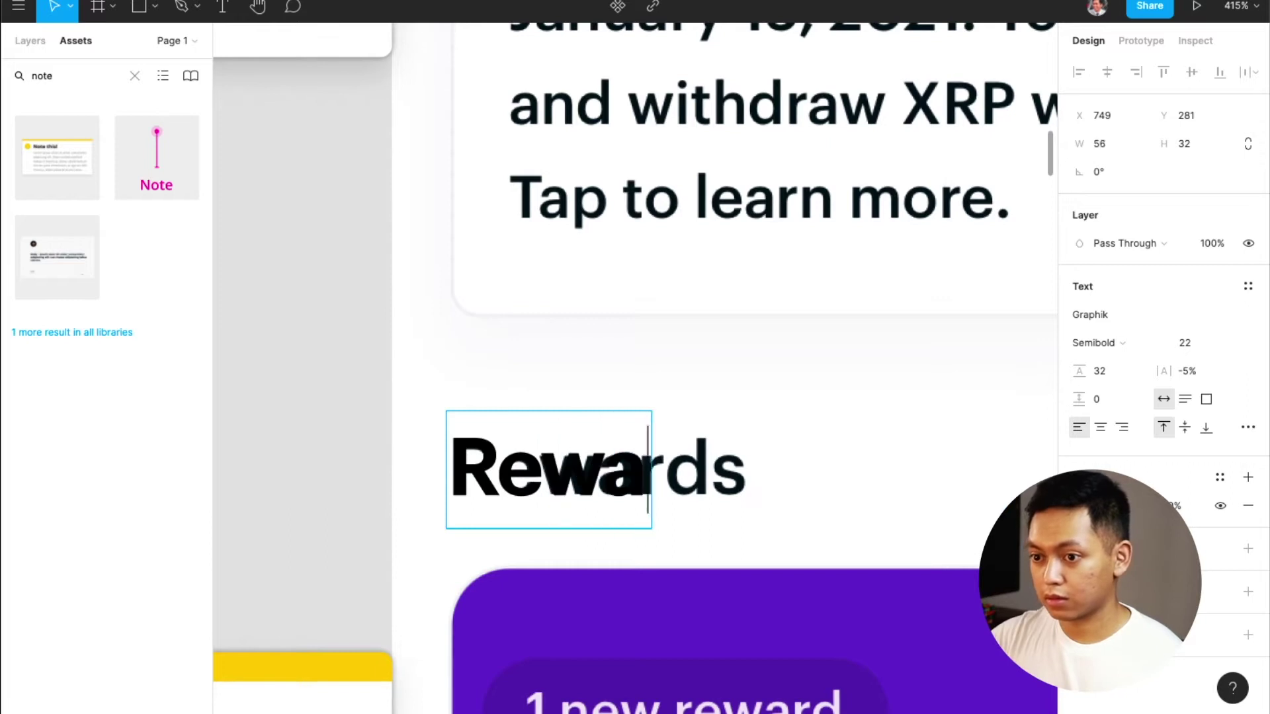
text(ds)
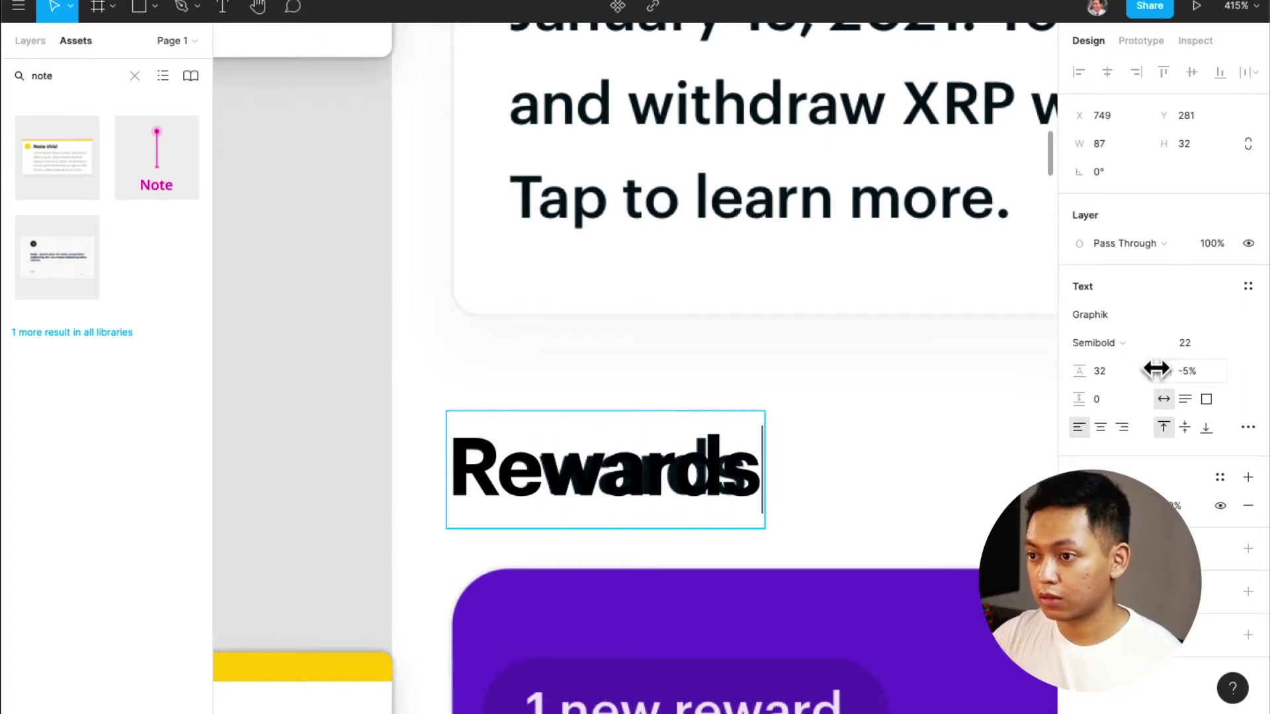
key(ctrl+a)
click(1160, 339)
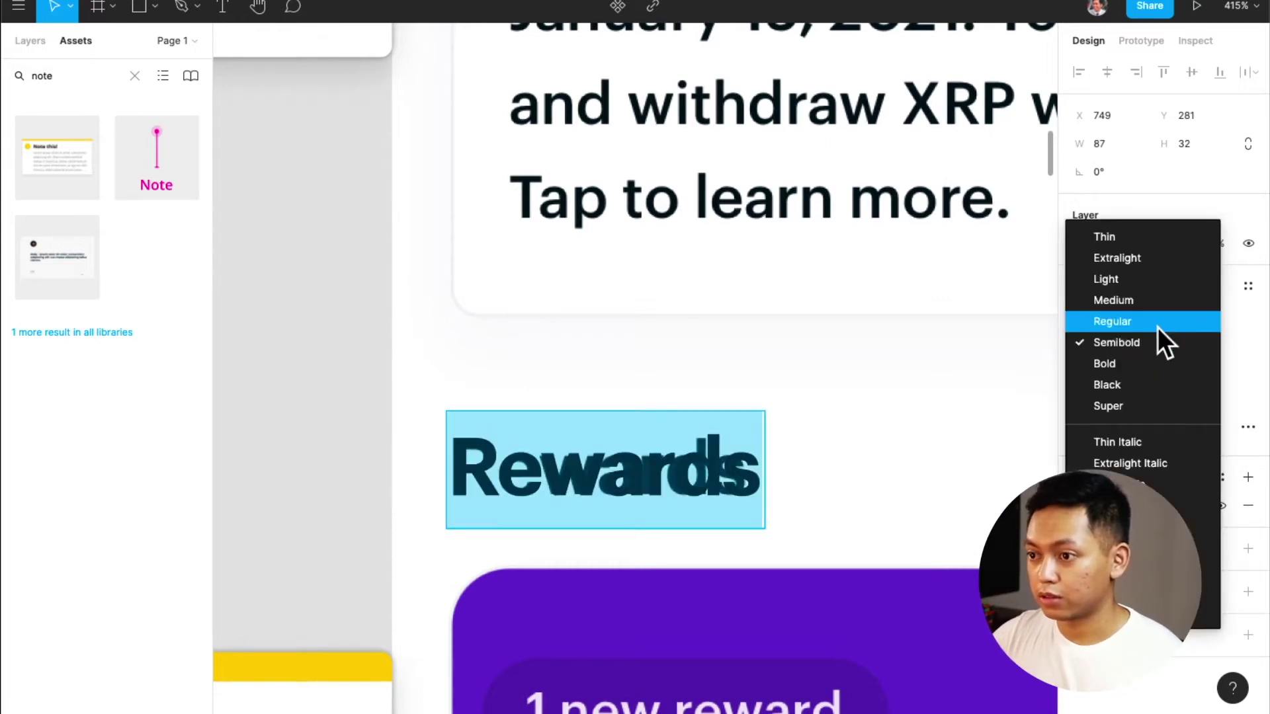
click(1157, 327)
key(Escape)
drag(699, 493, 684, 422)
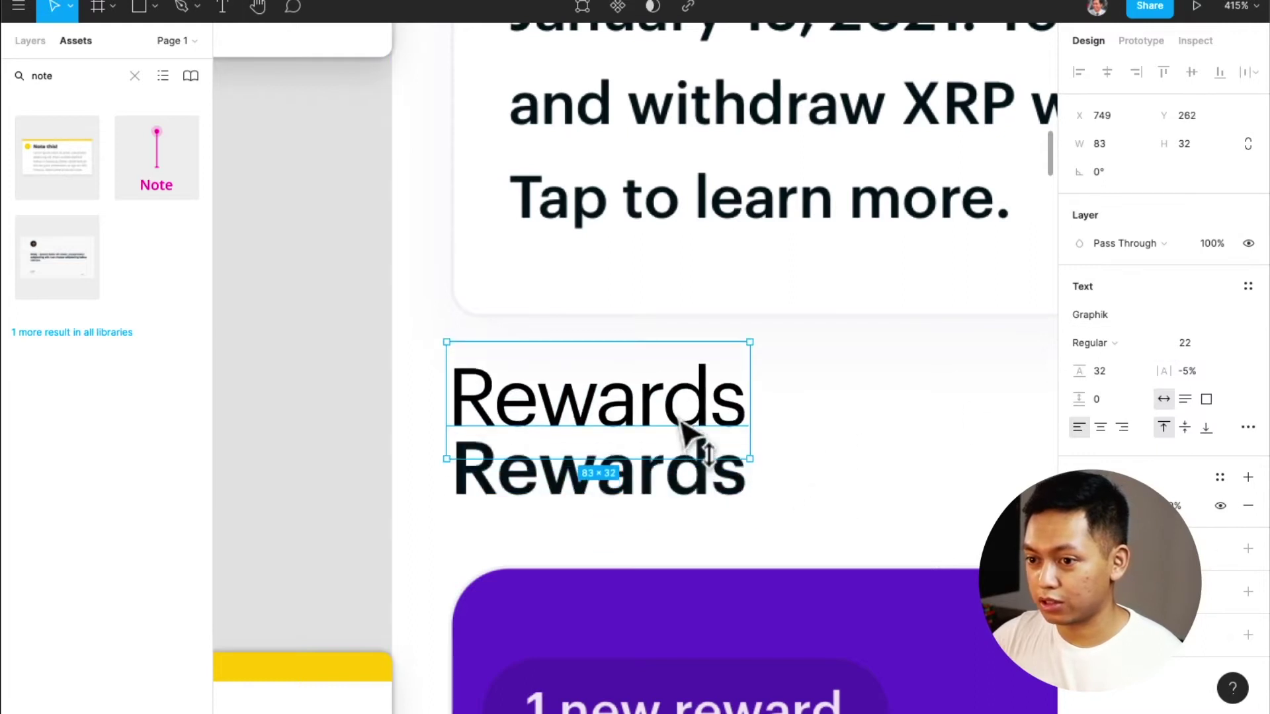
Make the Rewards text Semibold at size 20 and move it onto the original heading
click(1122, 341)
click(1141, 362)
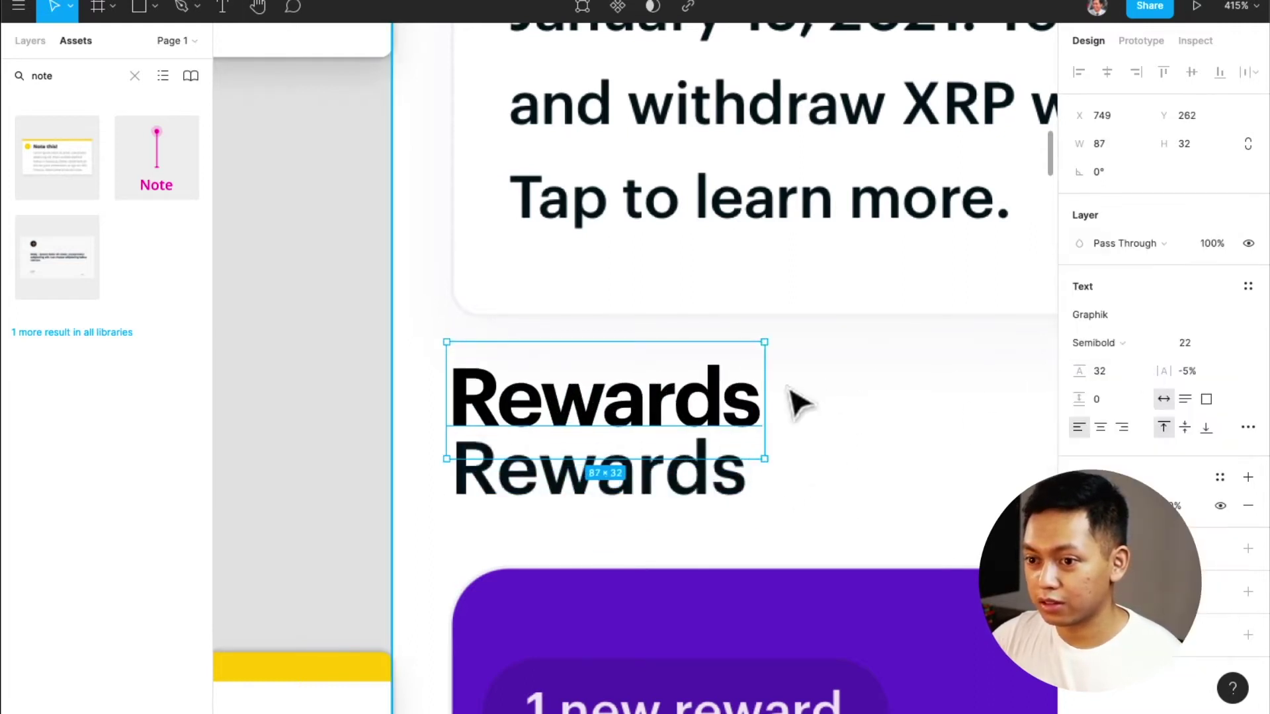
click(1205, 344)
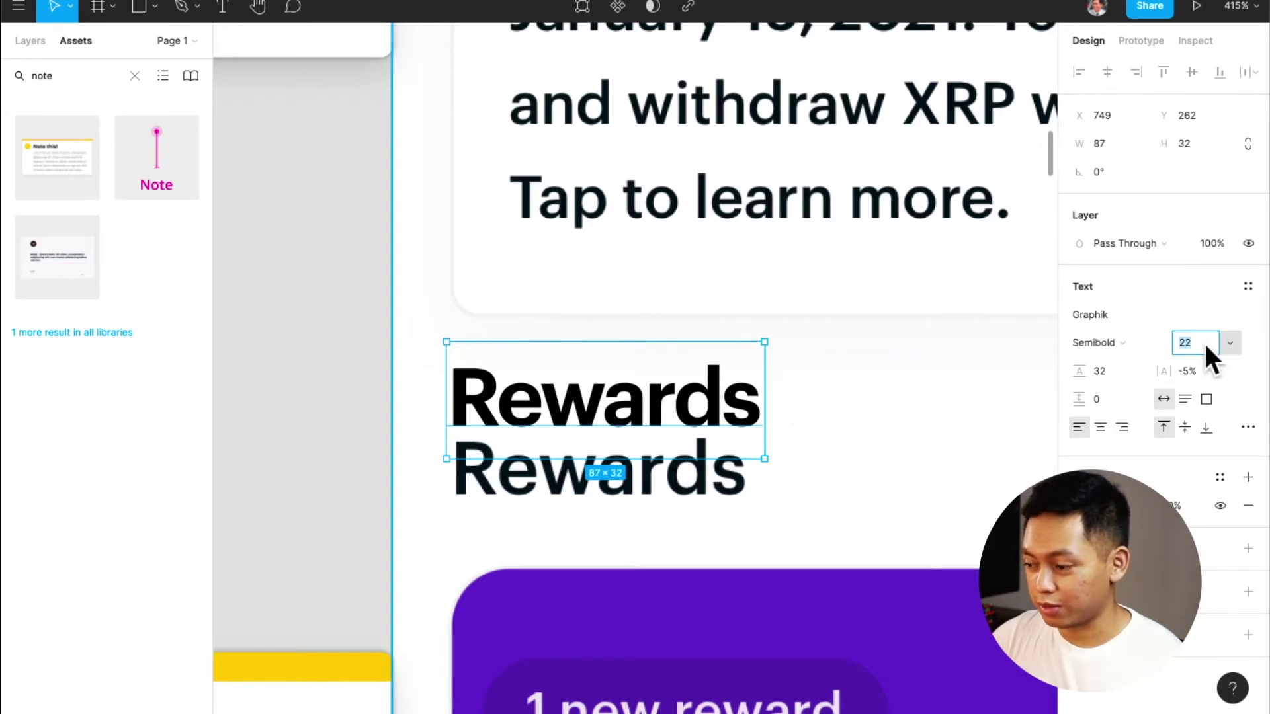
text(20)
key(Return)
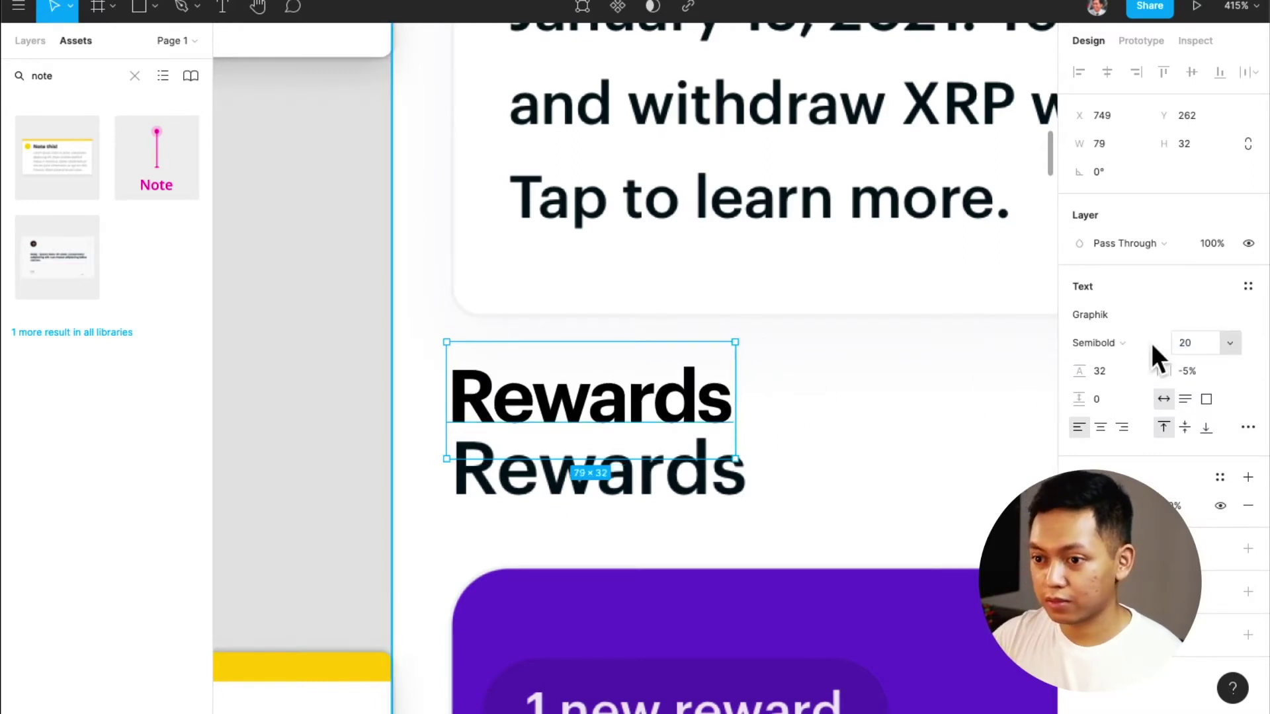
drag(723, 402, 681, 475)
Set the Rewards letter spacing to -2% and line it up exactly with the original heading
click(1208, 371)
text(0)
key(Return)
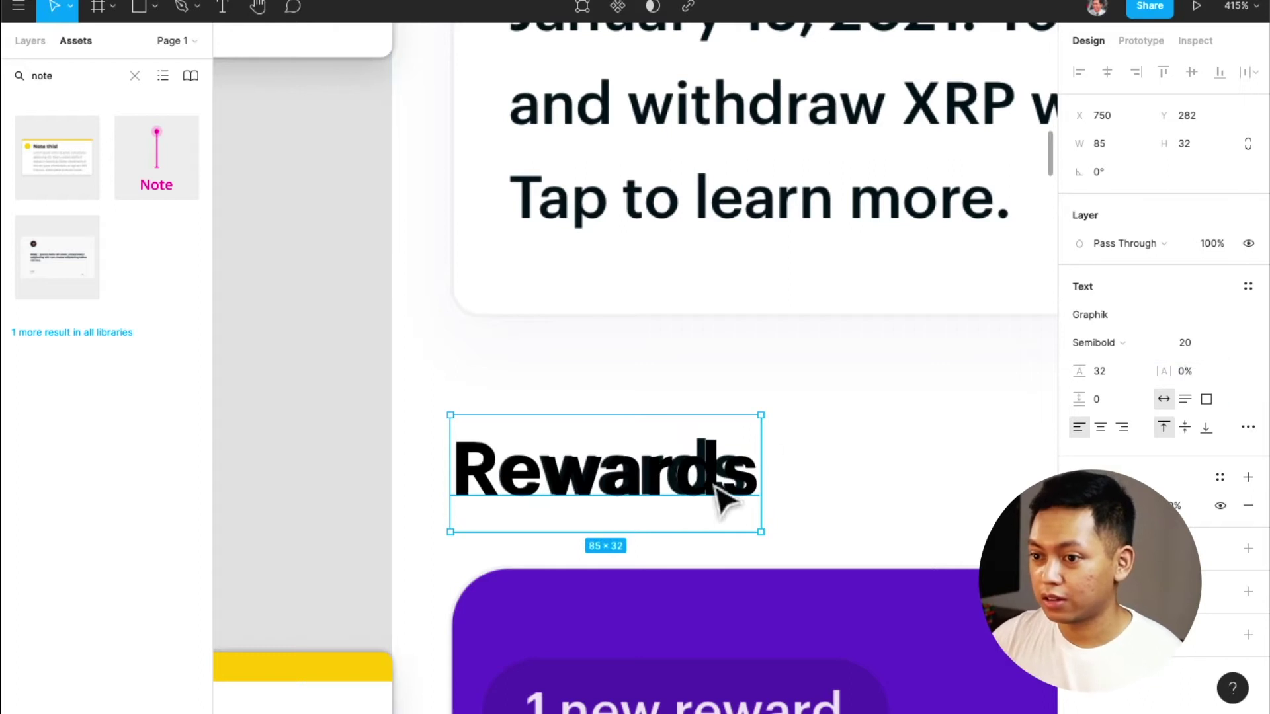
drag(716, 488, 715, 491)
click(1200, 369)
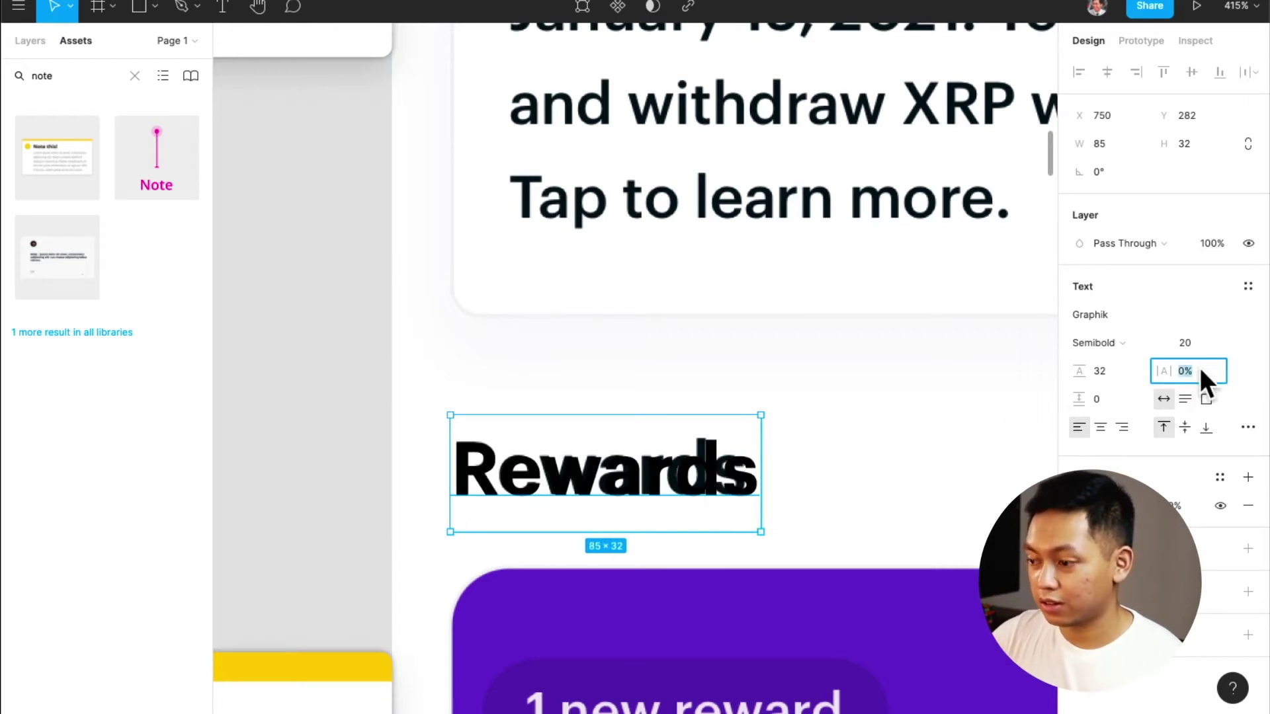
text(-2)
key(Return)
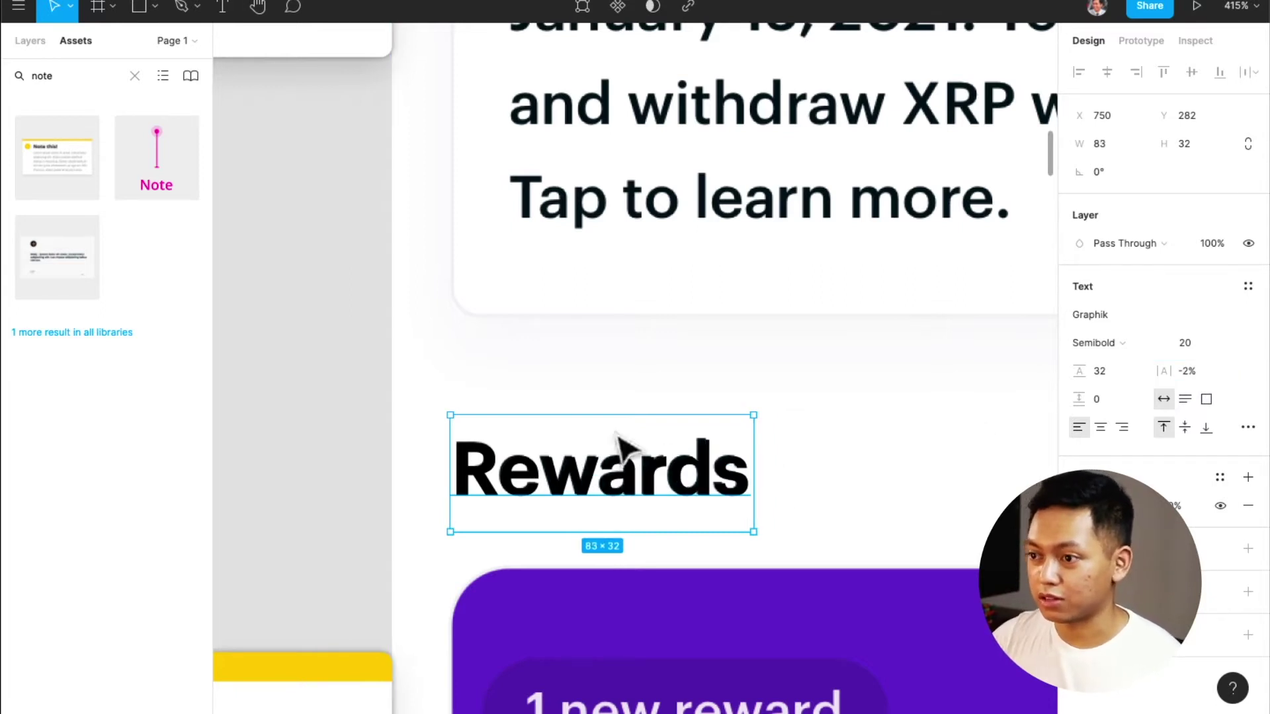
drag(613, 476, 615, 400)
key(ctrl+z)
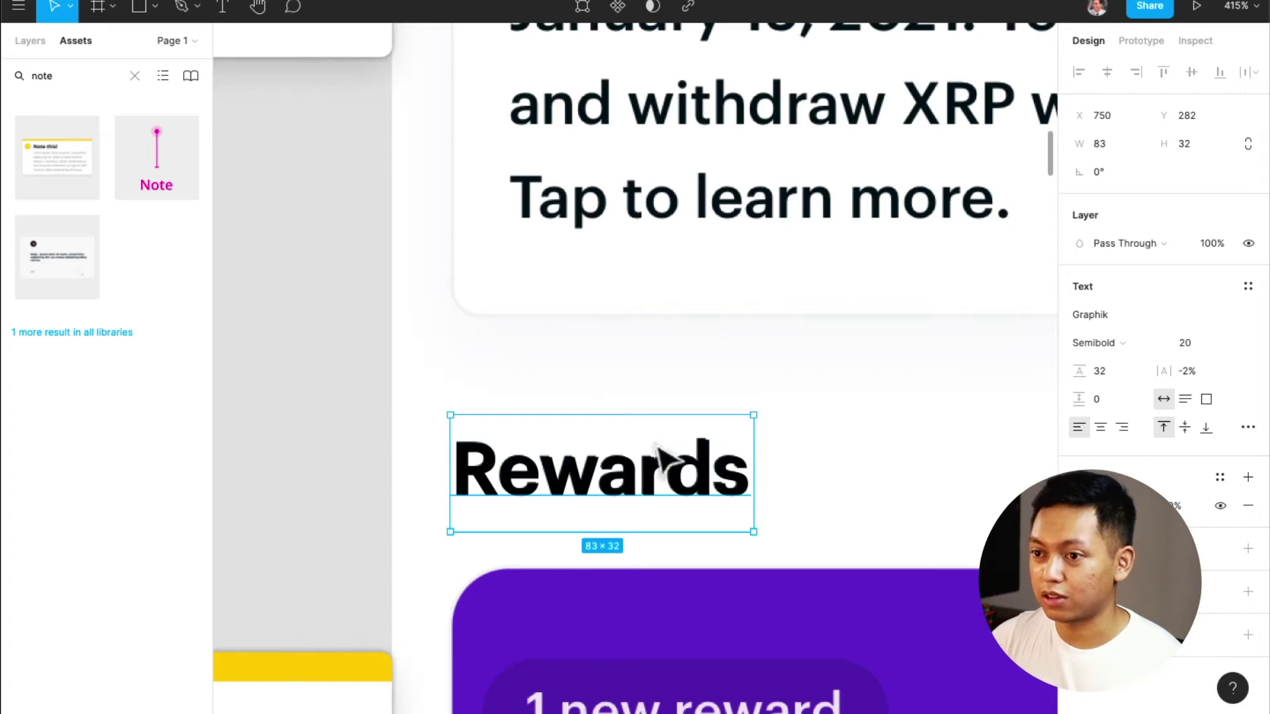
scroll(672, 483, up, 5)
scroll(672, 479, down, 7)
scroll(673, 475, up, 3)
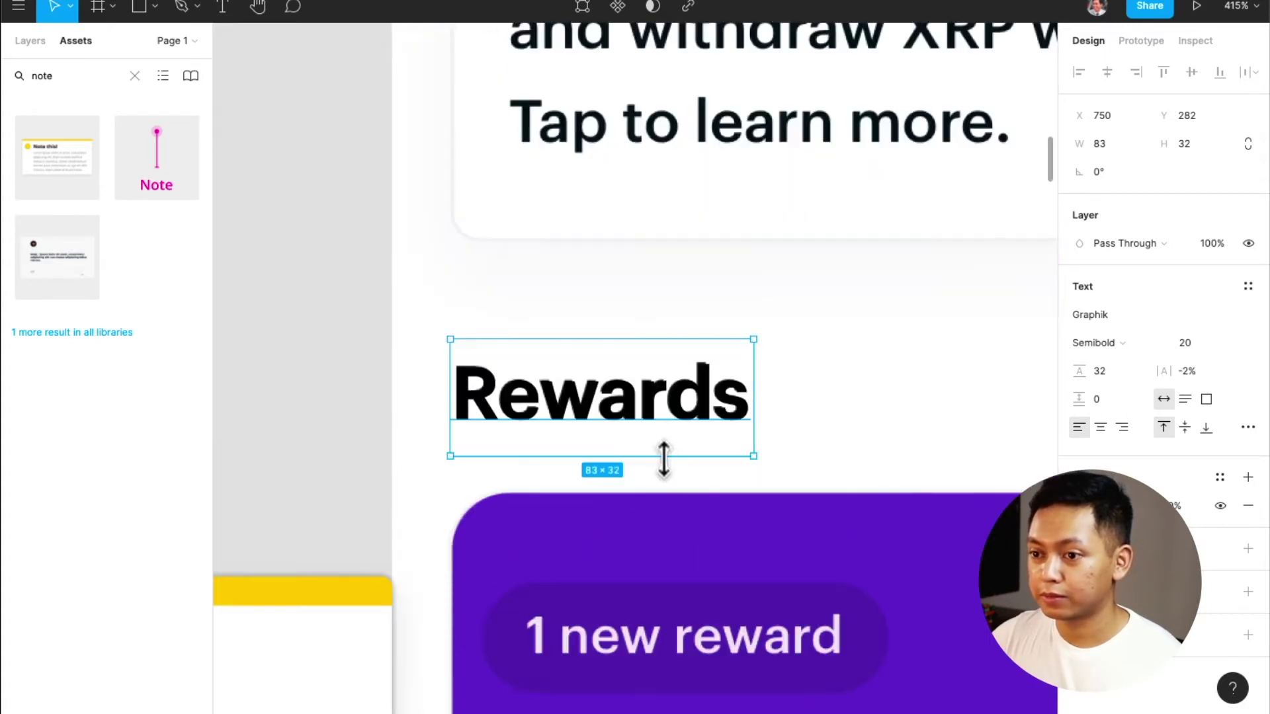
Place a copy of Rewards over the XRP card's title and retype it as 'Trading'
scroll(672, 473, down, 4)
drag(660, 454, 697, 158)
ctrl+scroll(669, 179, up, 5)
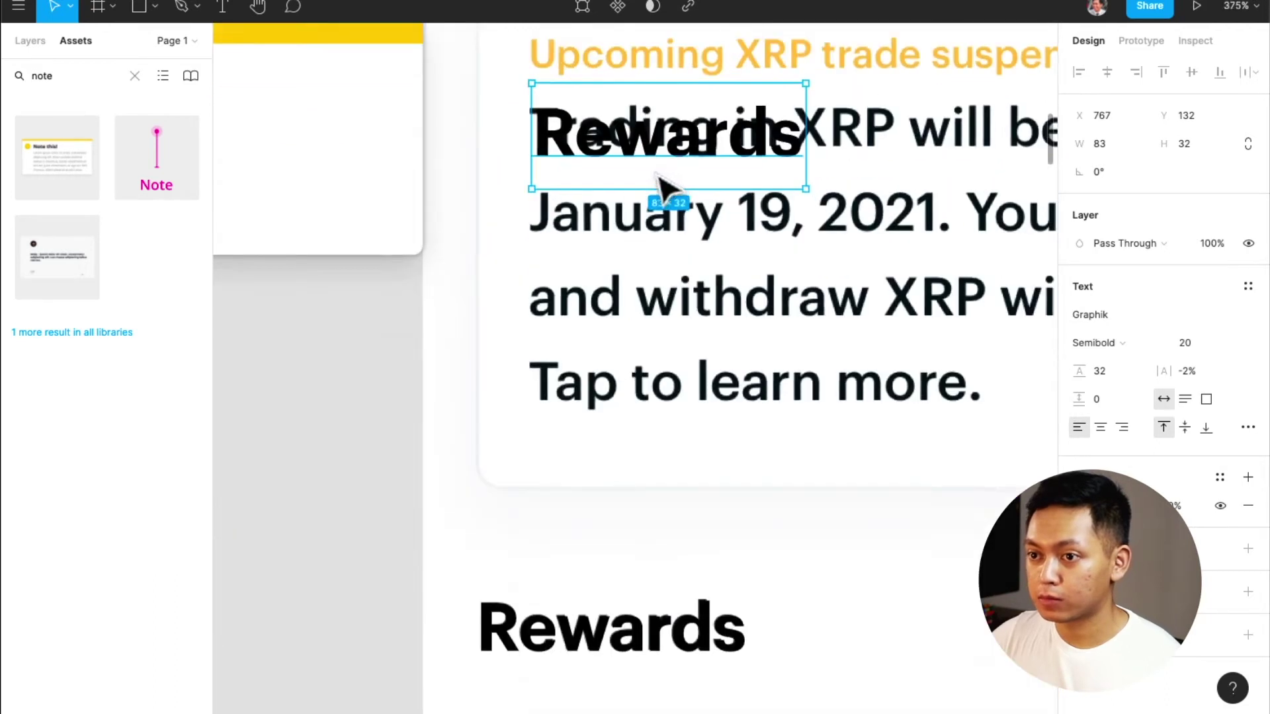
scroll(661, 198, up, 3)
mouse_move(603, 281)
mouse_down()
mouse_move(602, 255)
mouse_move(597, 270)
mouse_up()
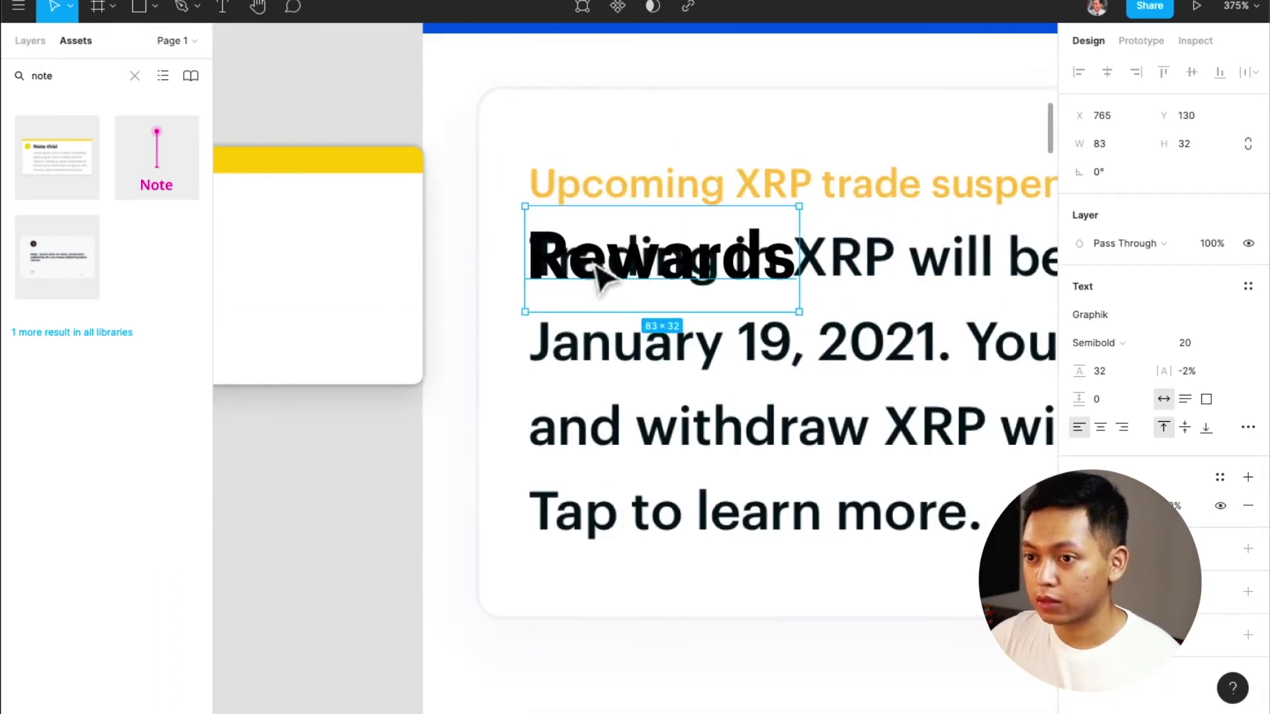
double_click(695, 262)
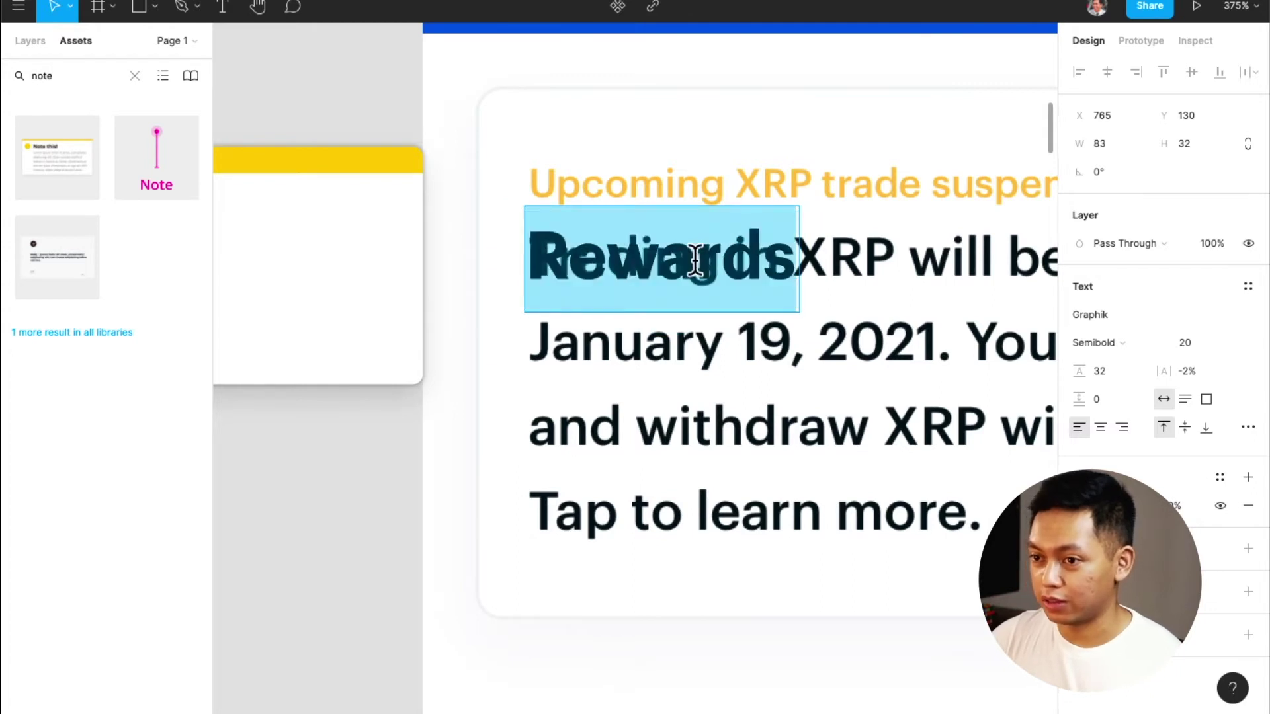
text(Te)
key(BackSpace)
text(re)
key(BackSpace)
text(a)
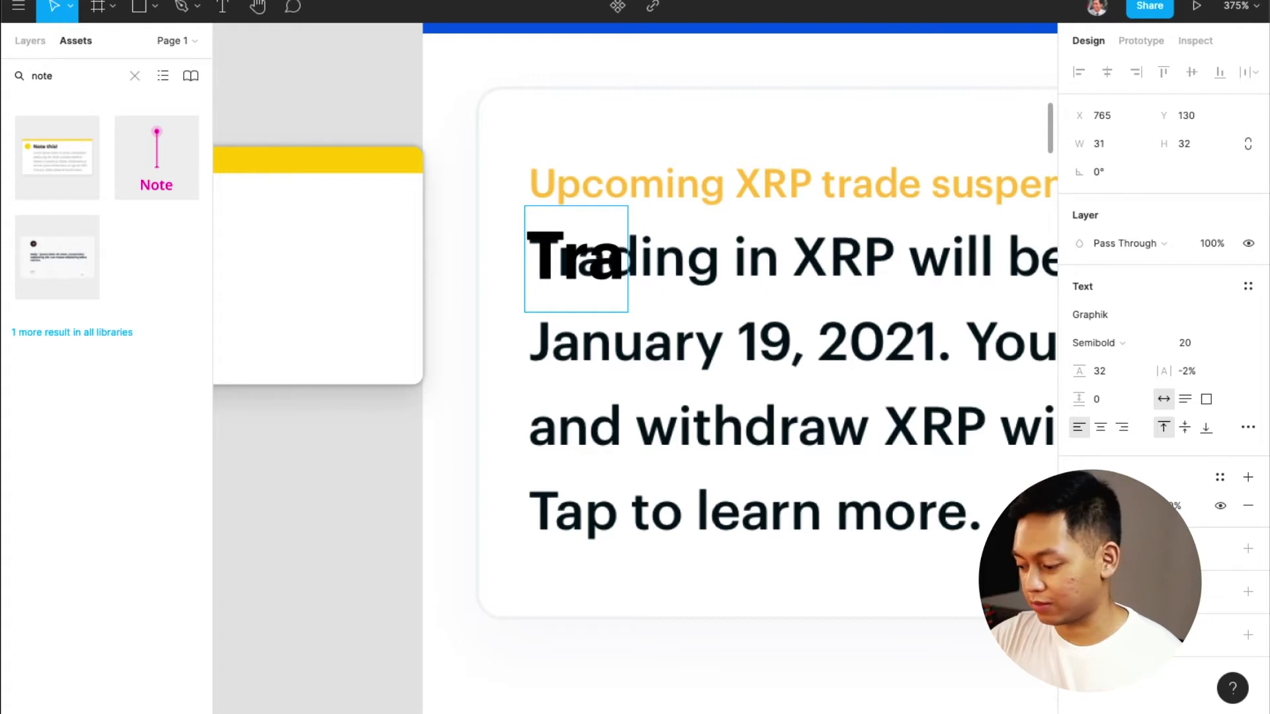
text(ding)
Set the Trading text to font size 16 with 0% letter spacing
key(ctrl+a)
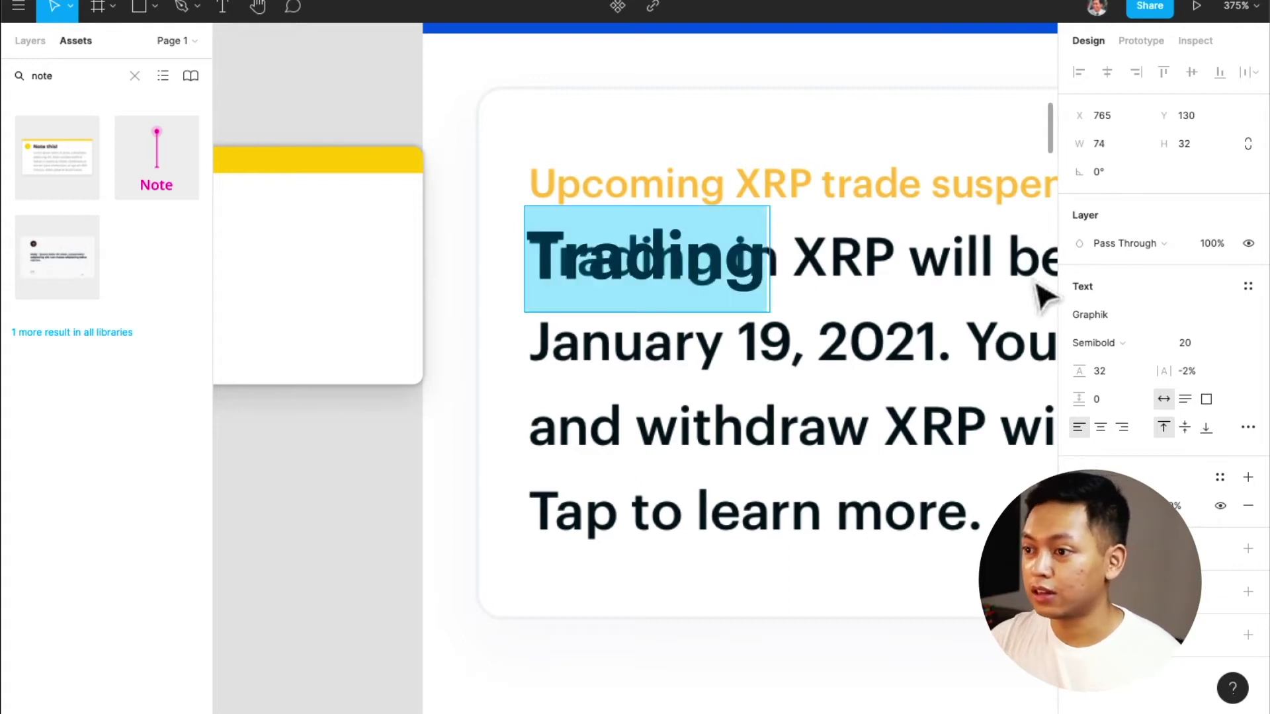
click(1233, 342)
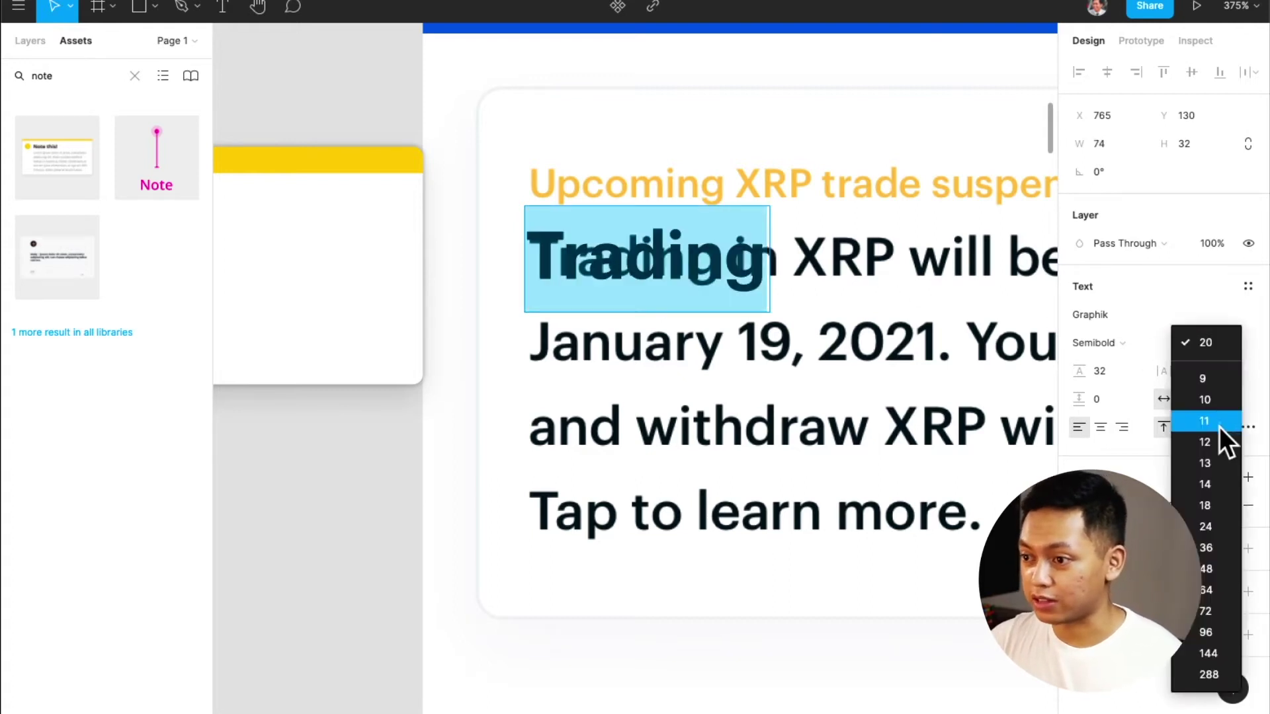
click(1218, 450)
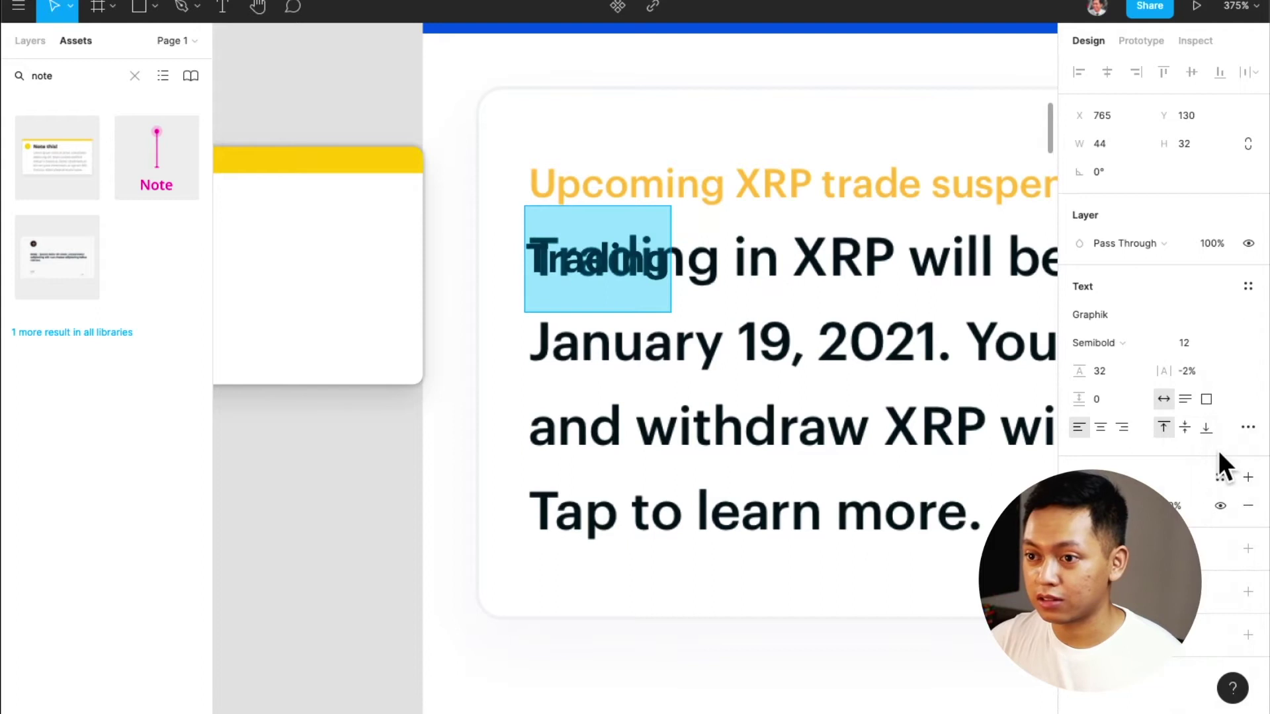
click(1196, 334)
text(16)
key(Return)
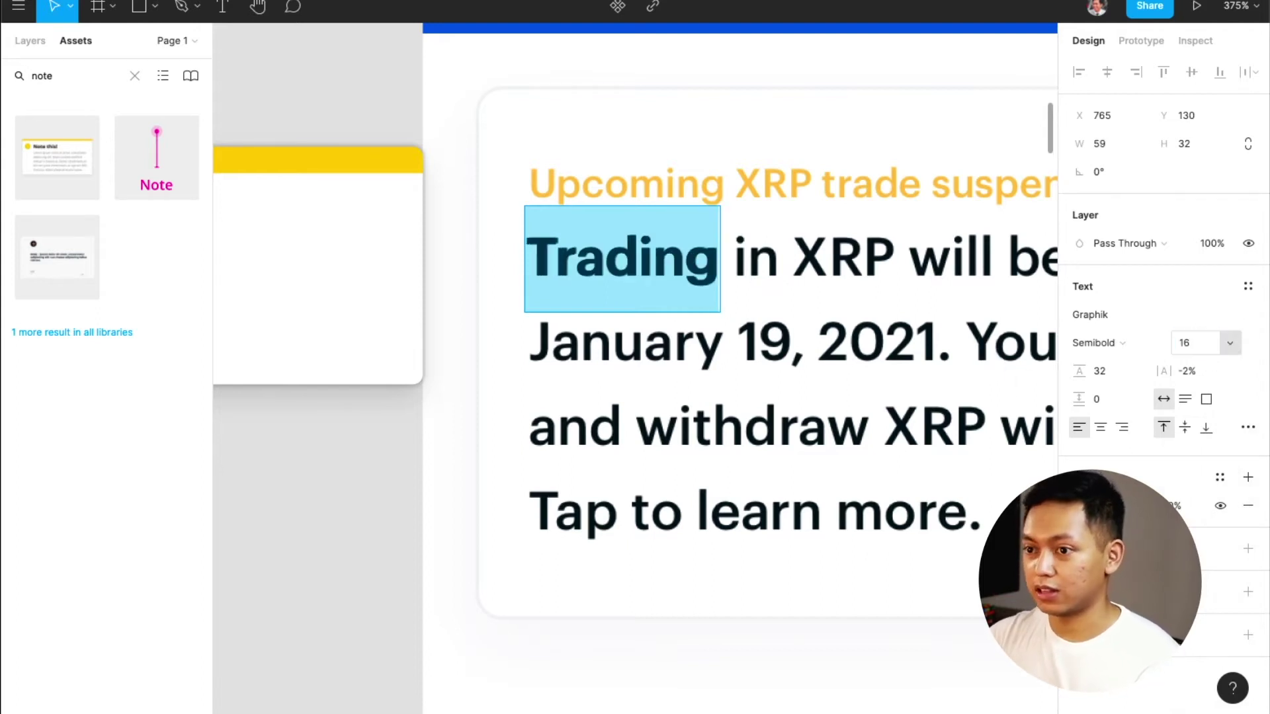
click(1208, 372)
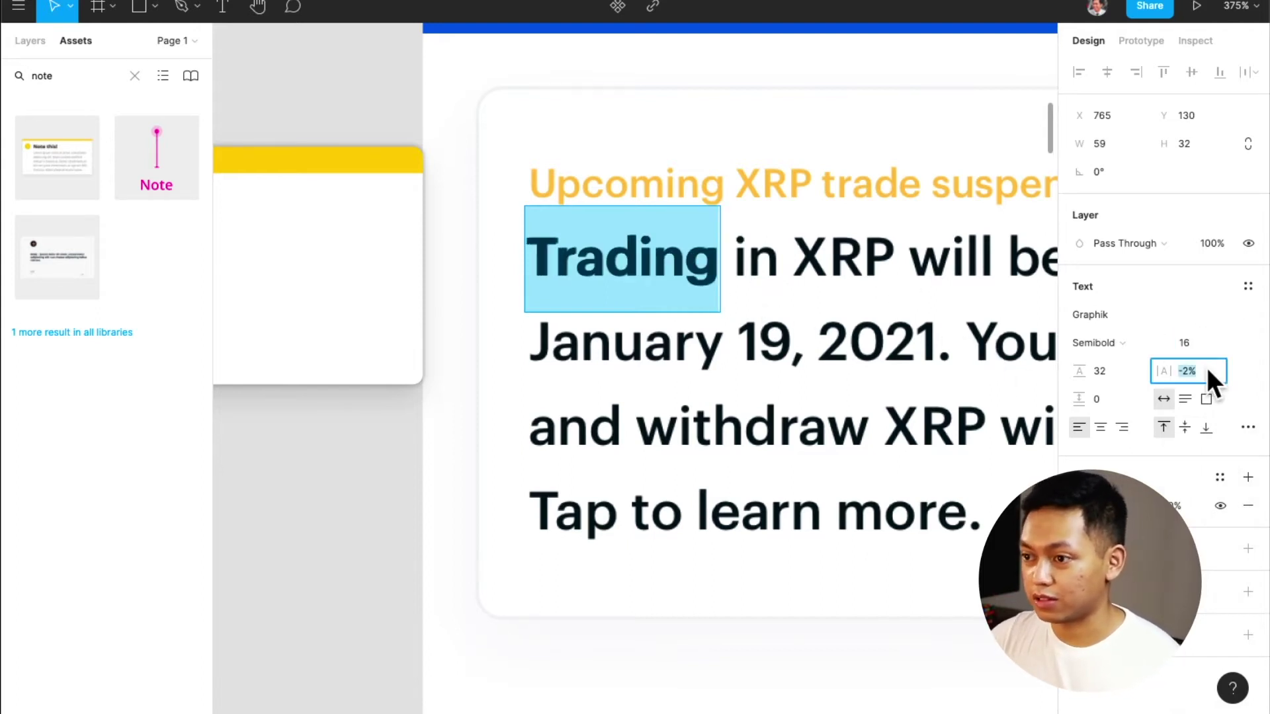
text(0)
key(Return)
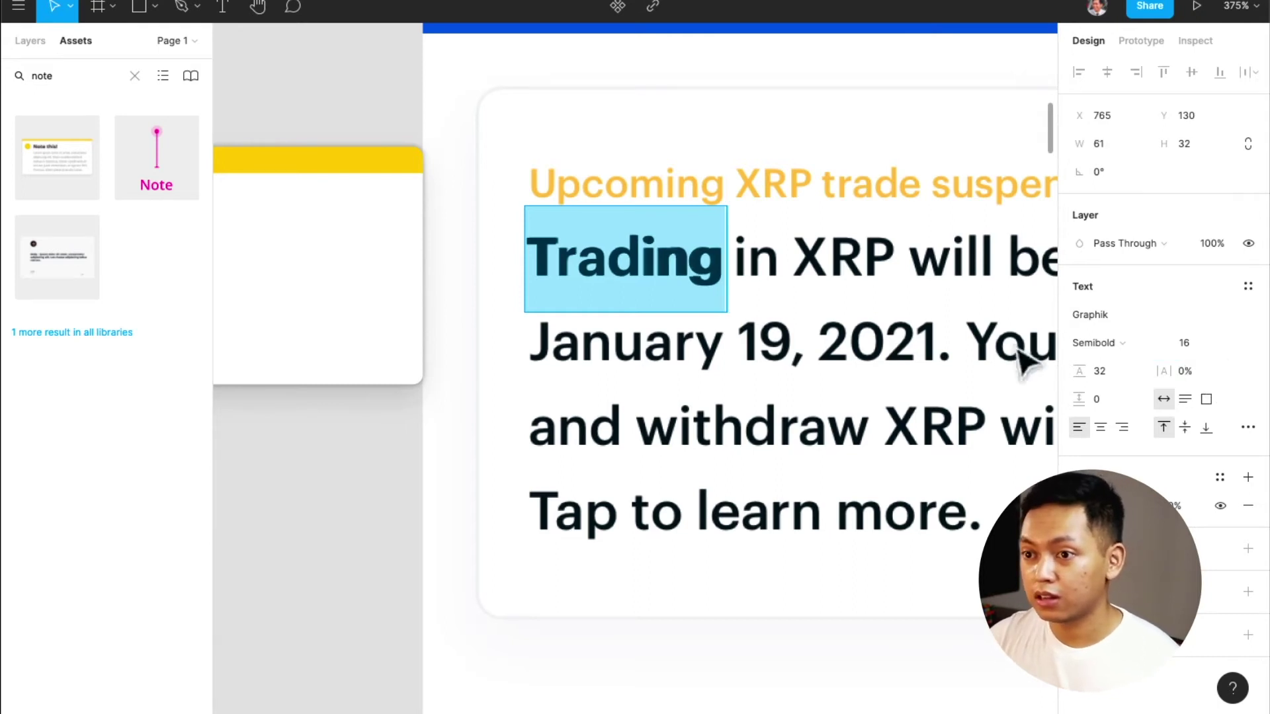
Nudge Trading right to align with the body text and set its letter spacing to -2%
key(Escape)
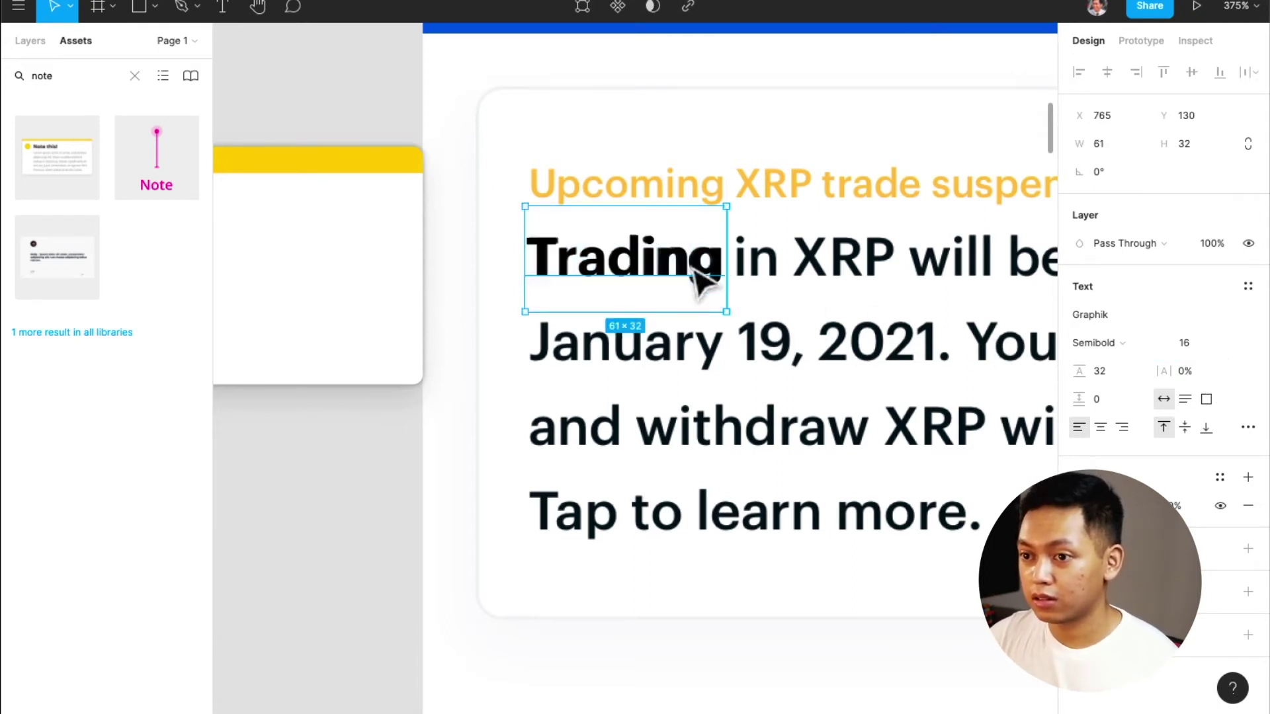
key(Right)
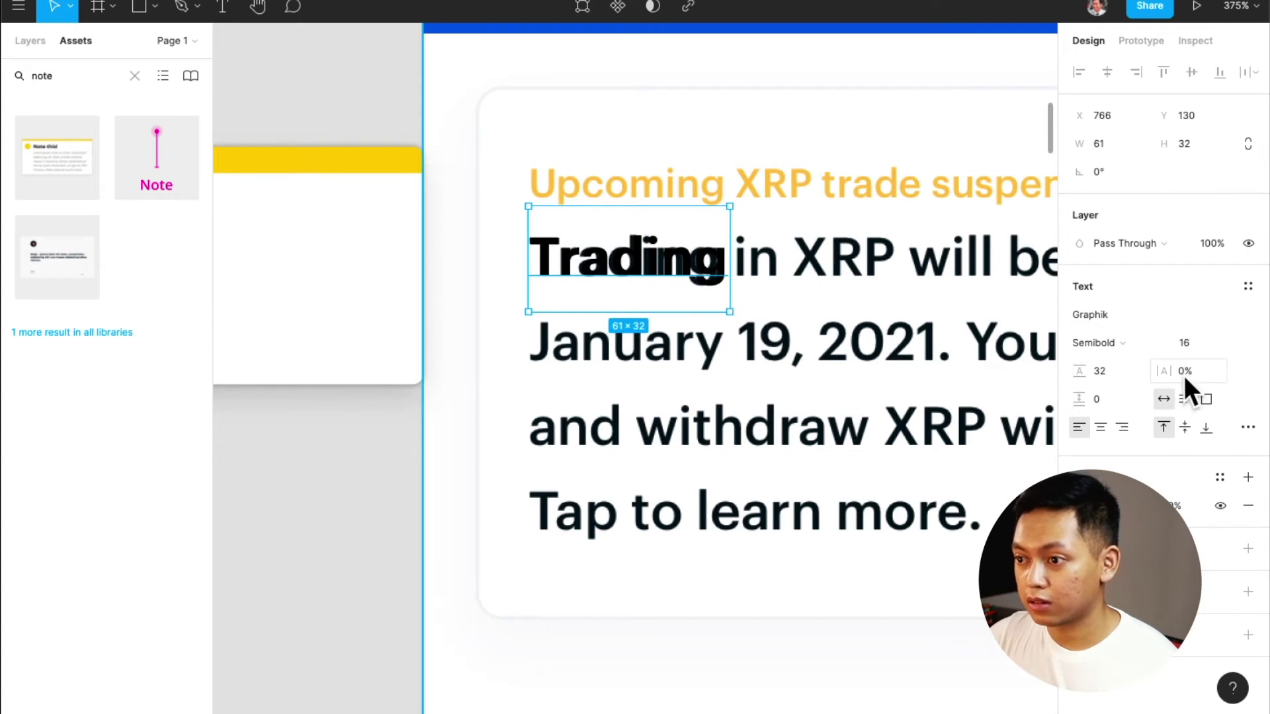
click(1189, 368)
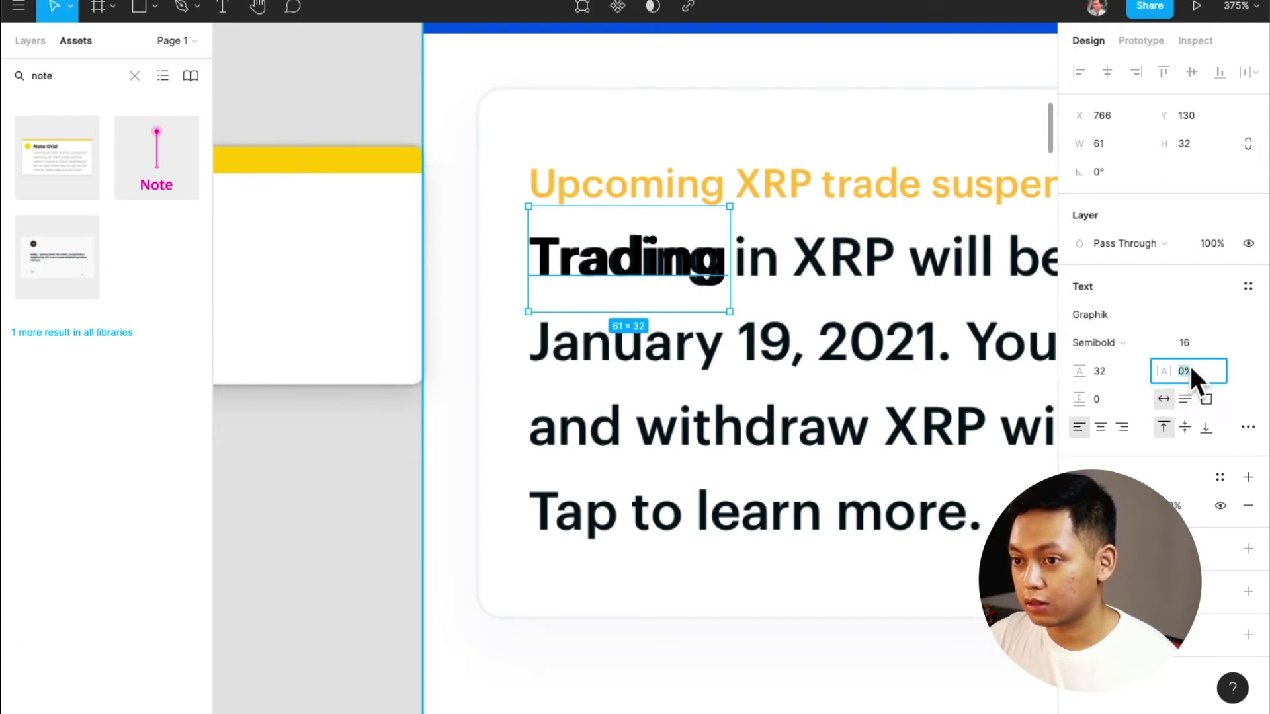
text(-2)
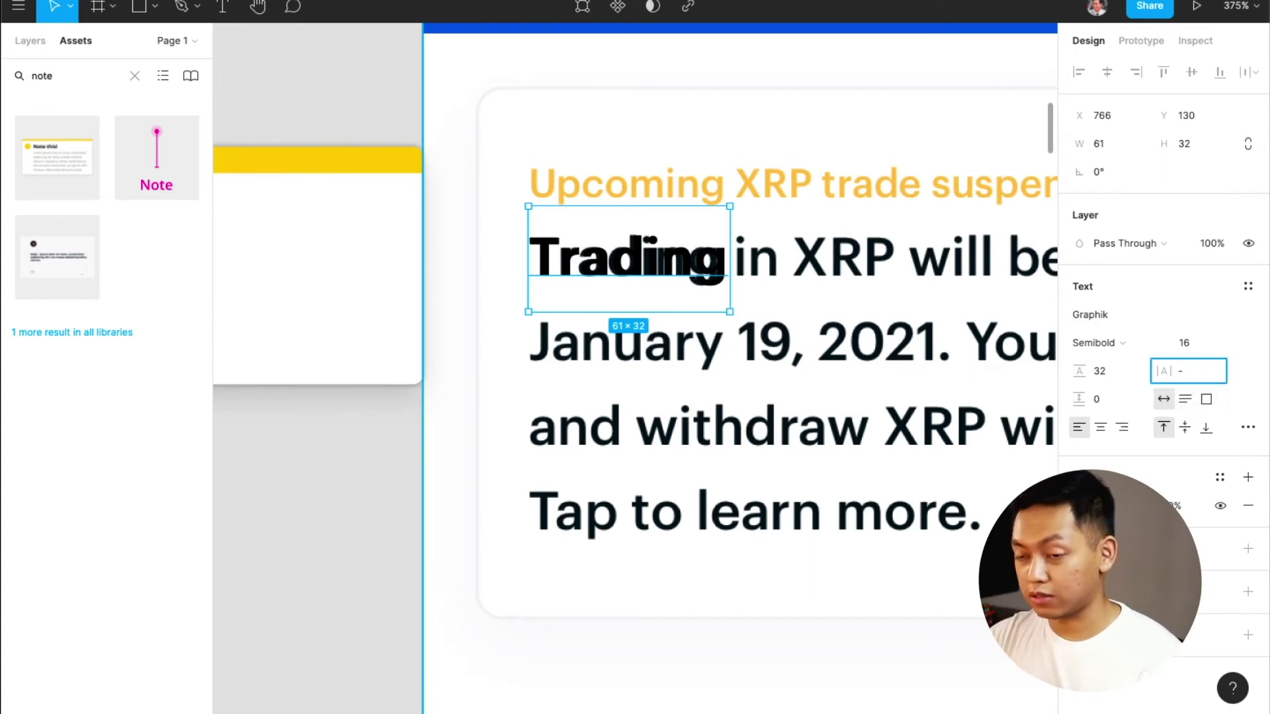
key(Return)
click(1196, 366)
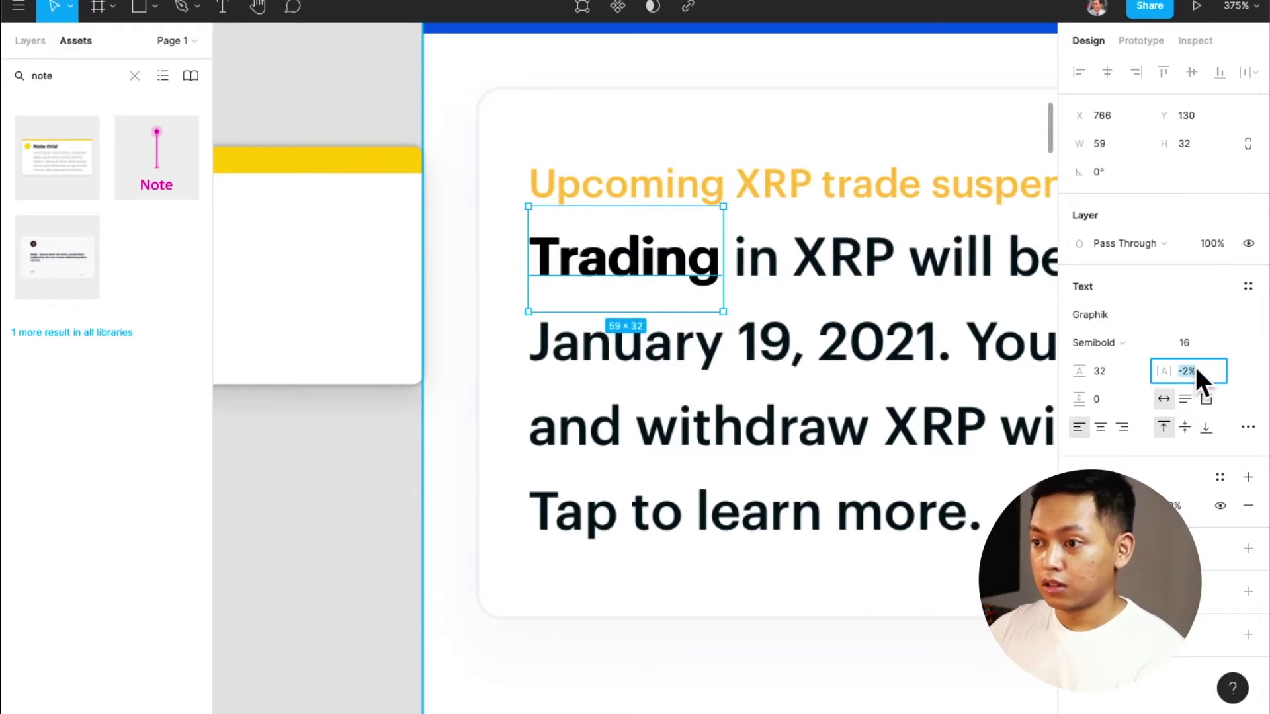
click(853, 337)
click(645, 264)
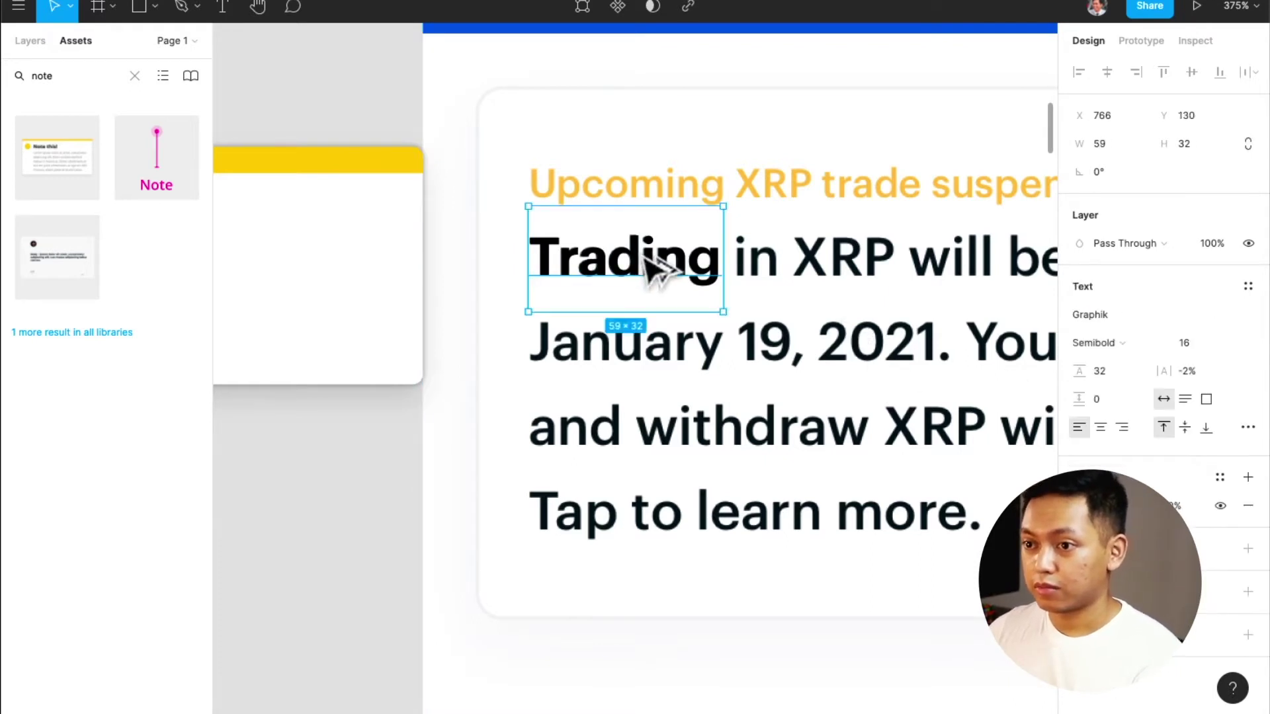
Duplicate Trading over the orange title, set it to size 12 and retype it as 'Upcoming'
drag(652, 269, 662, 192)
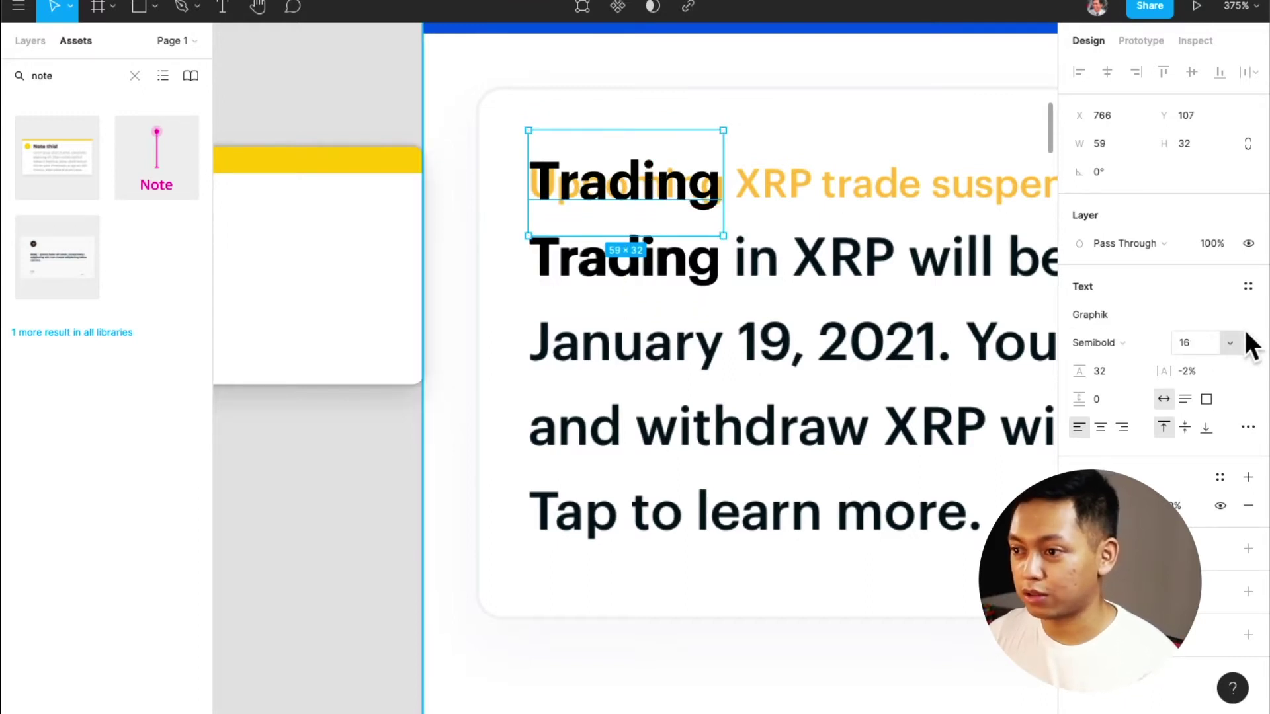
click(1217, 341)
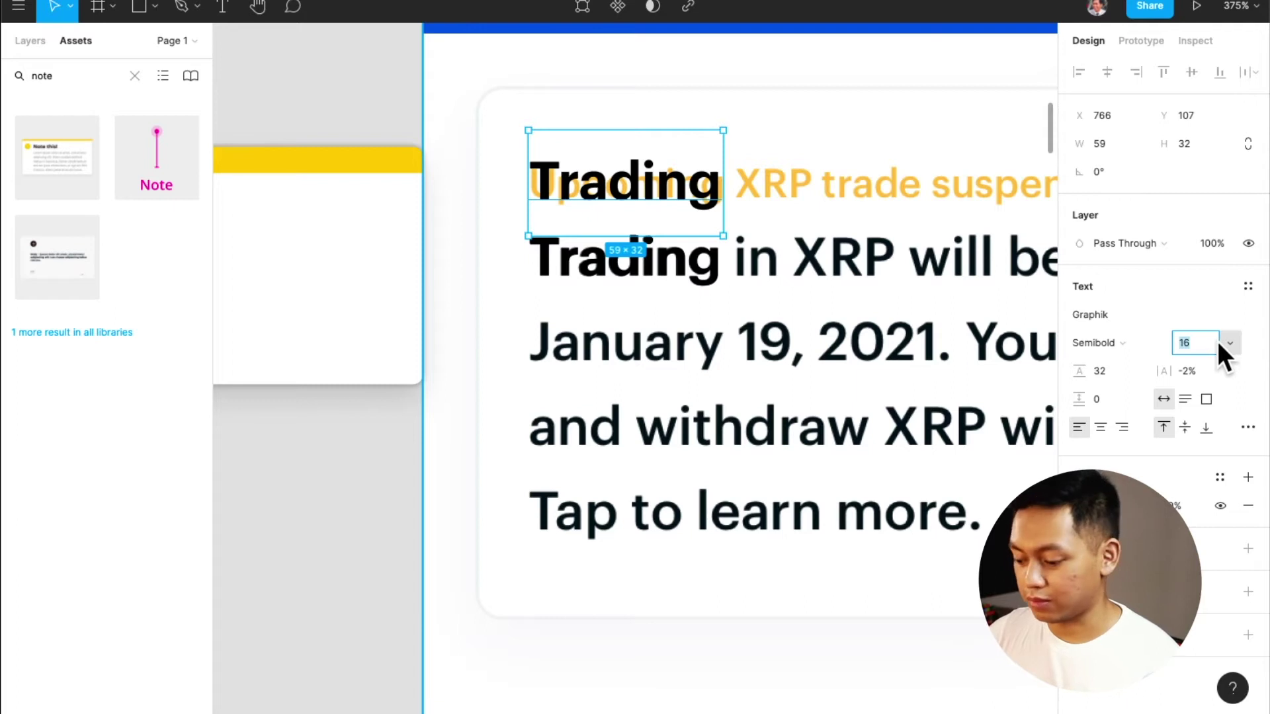
text(12)
key(Return)
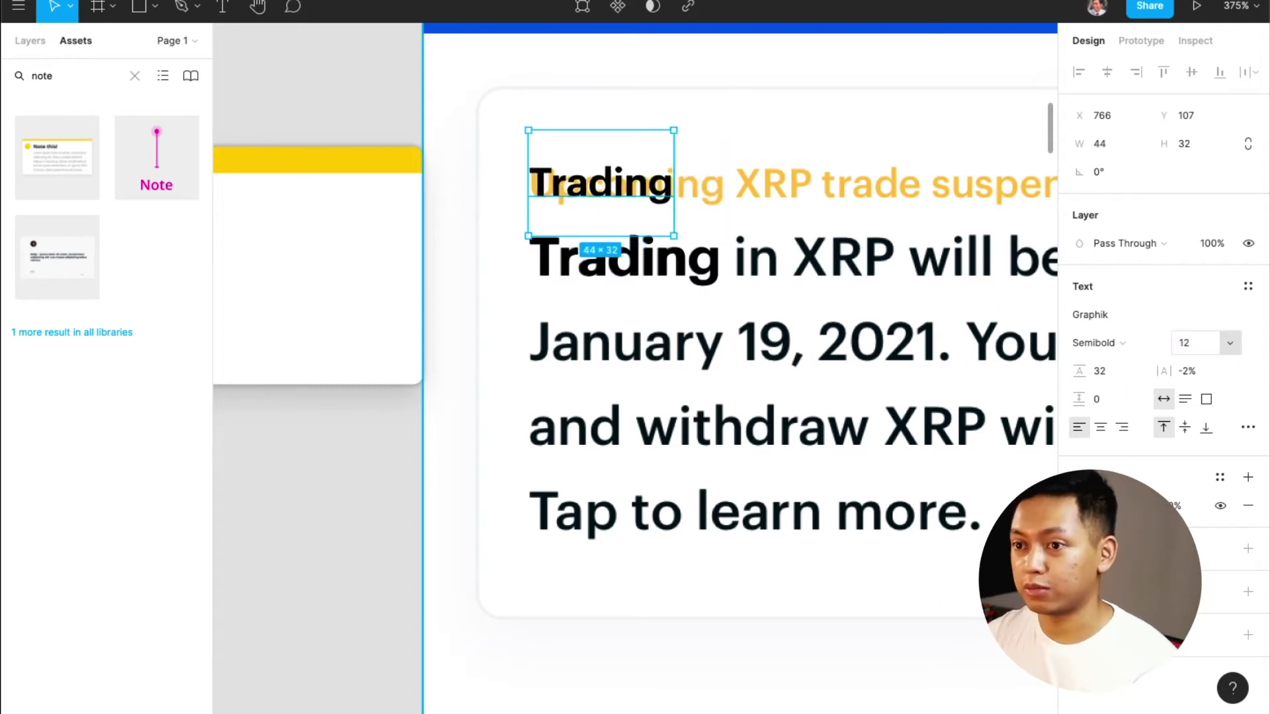
double_click(658, 190)
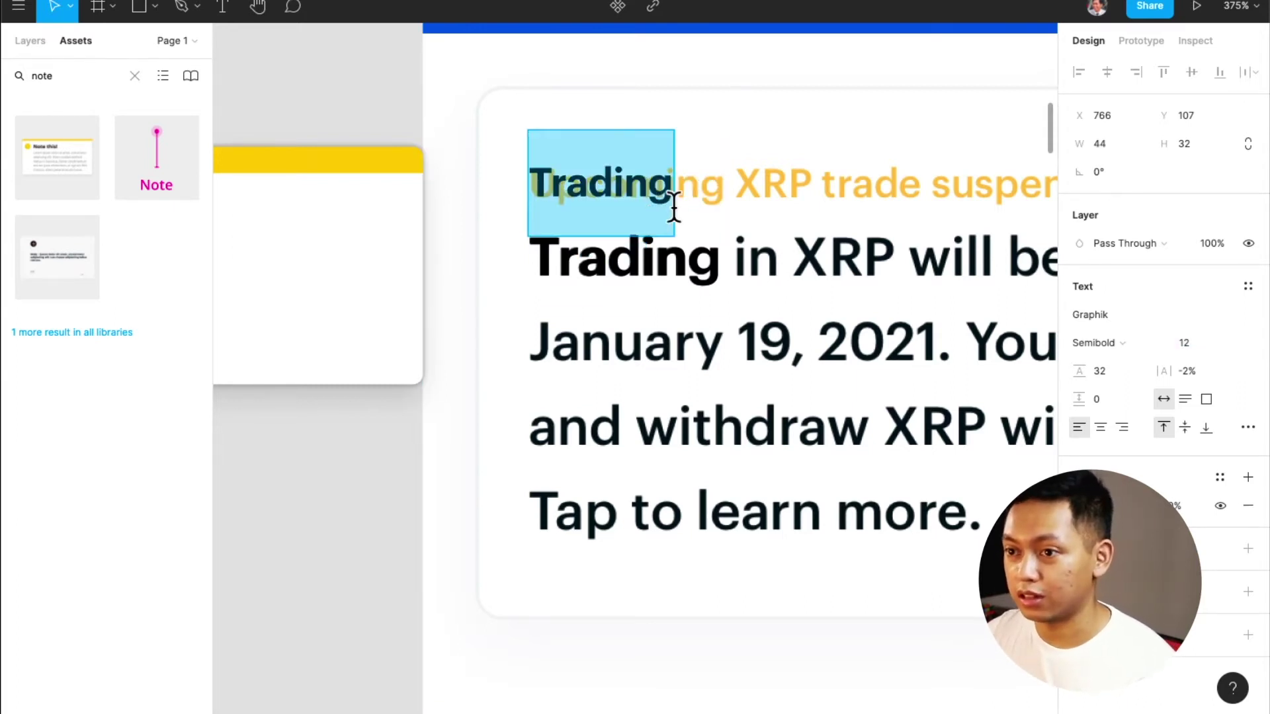
text(U)
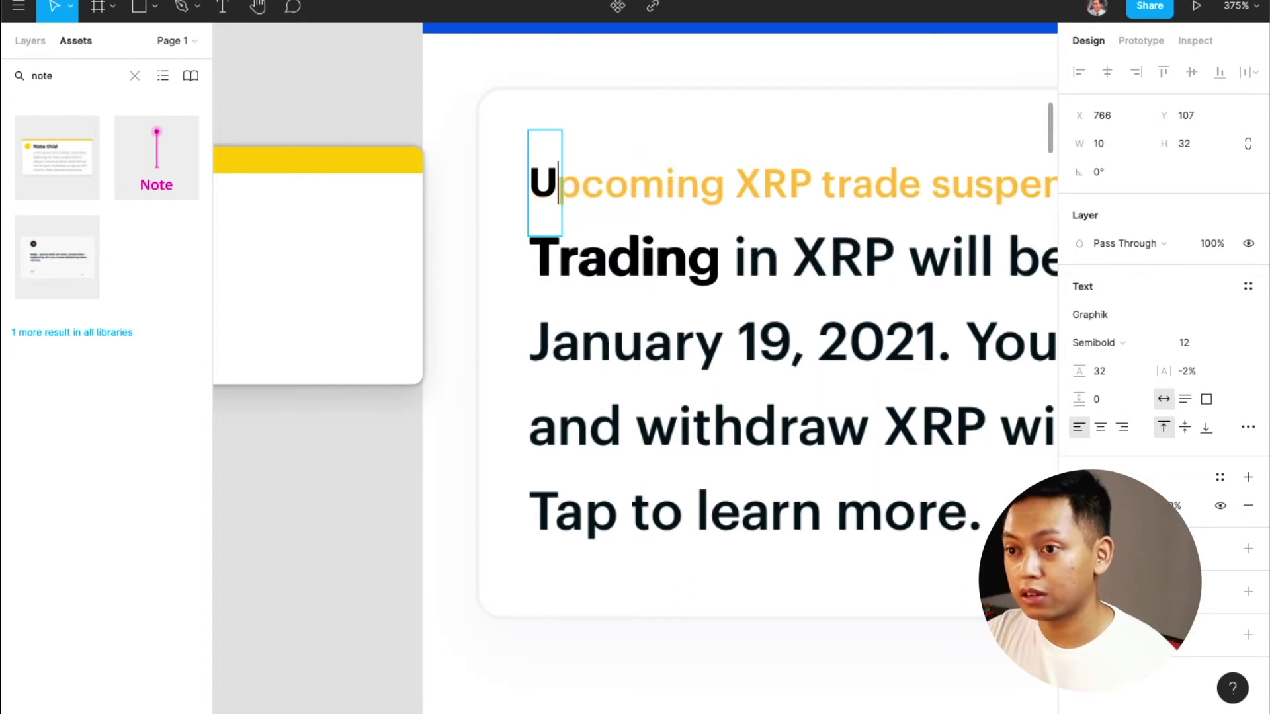
text(pcoming)
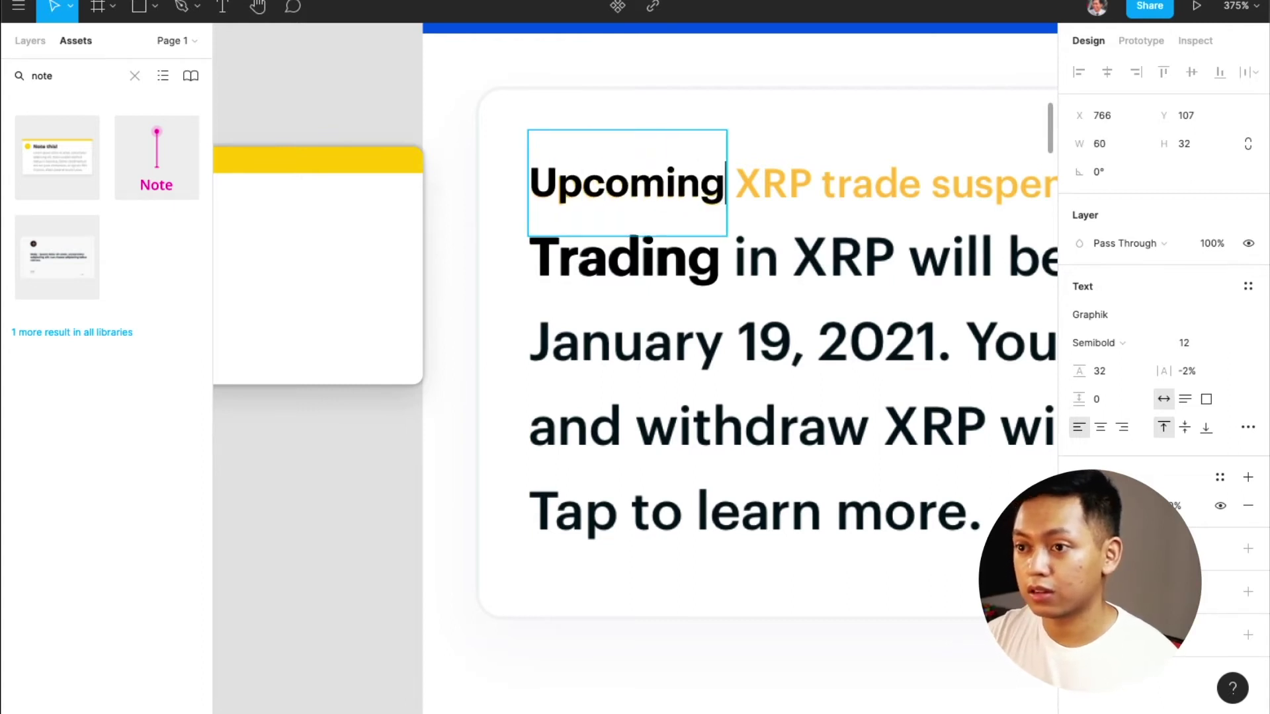
key(Escape)
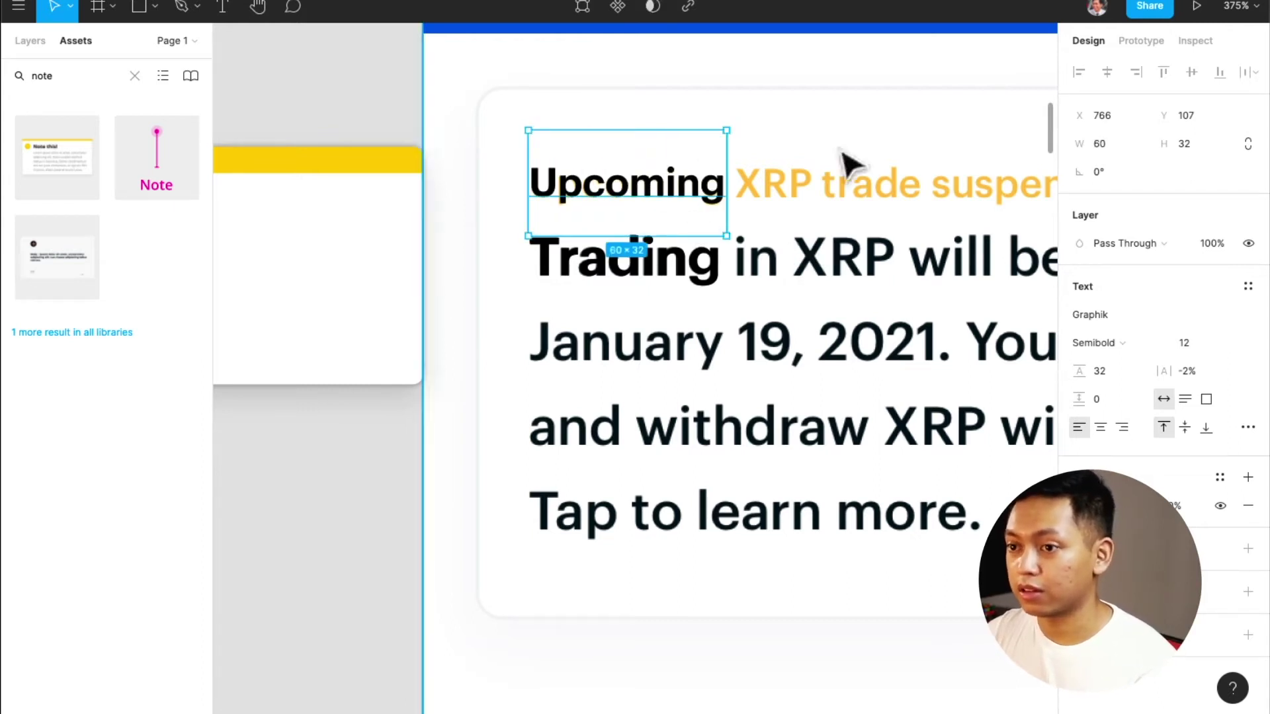
Select the Trading and Upcoming text copies together
scroll(681, 258, down, 3)
scroll(682, 258, down, 7)
scroll(652, 355, up, 5)
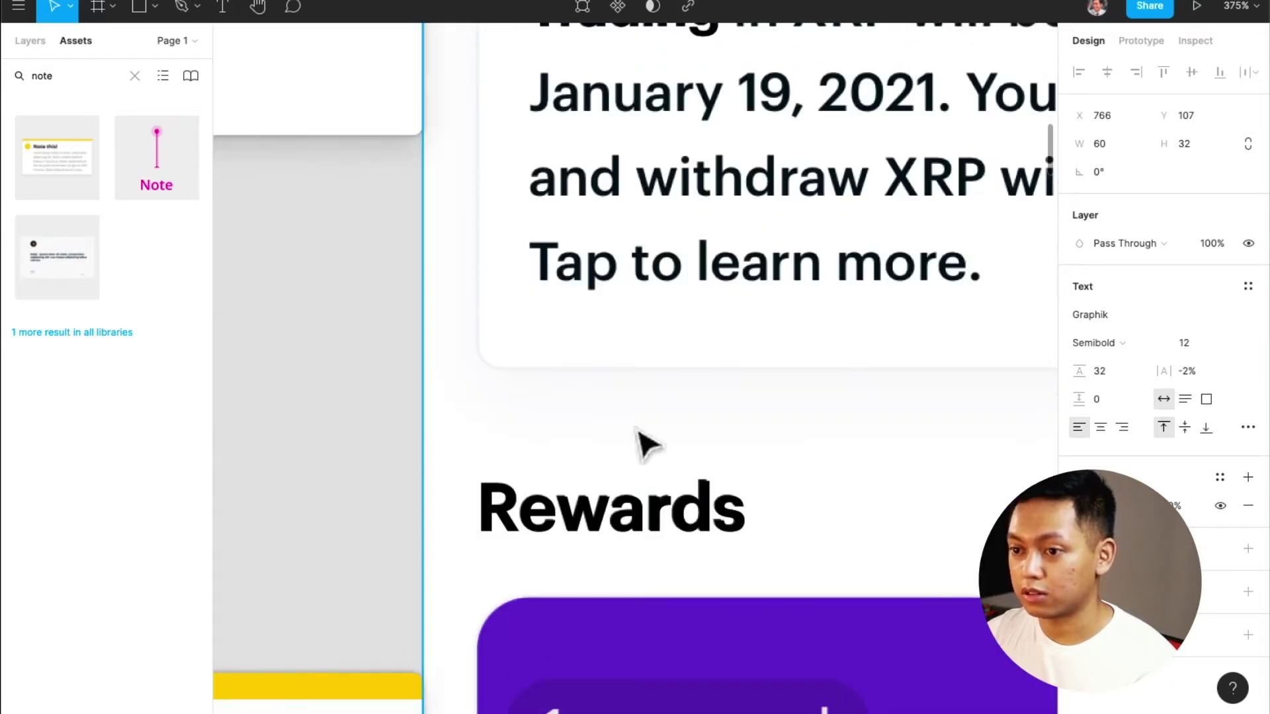
click(646, 524)
scroll(635, 344, up, 5)
click(637, 255)
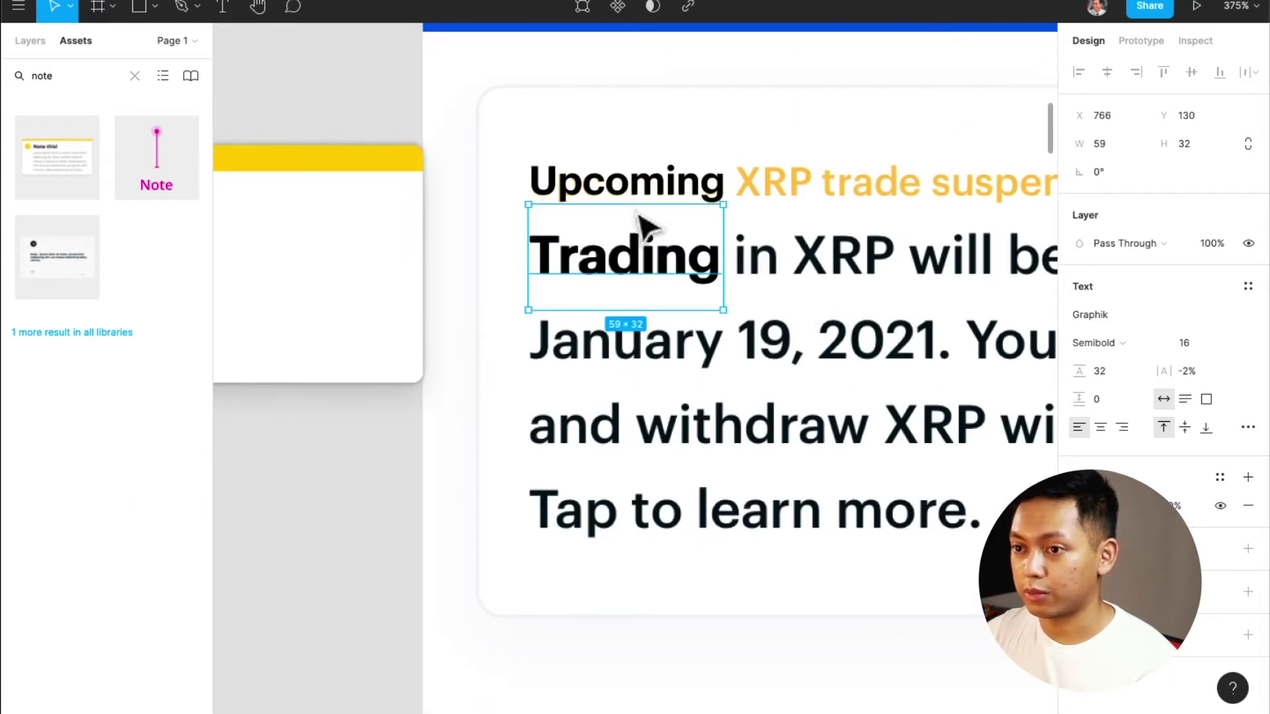
shift+click(646, 210)
scroll(646, 210, up, 10)
Apply the purple colour style to the Ready to trade, Upcoming and Trading copies
shift+click(634, 203)
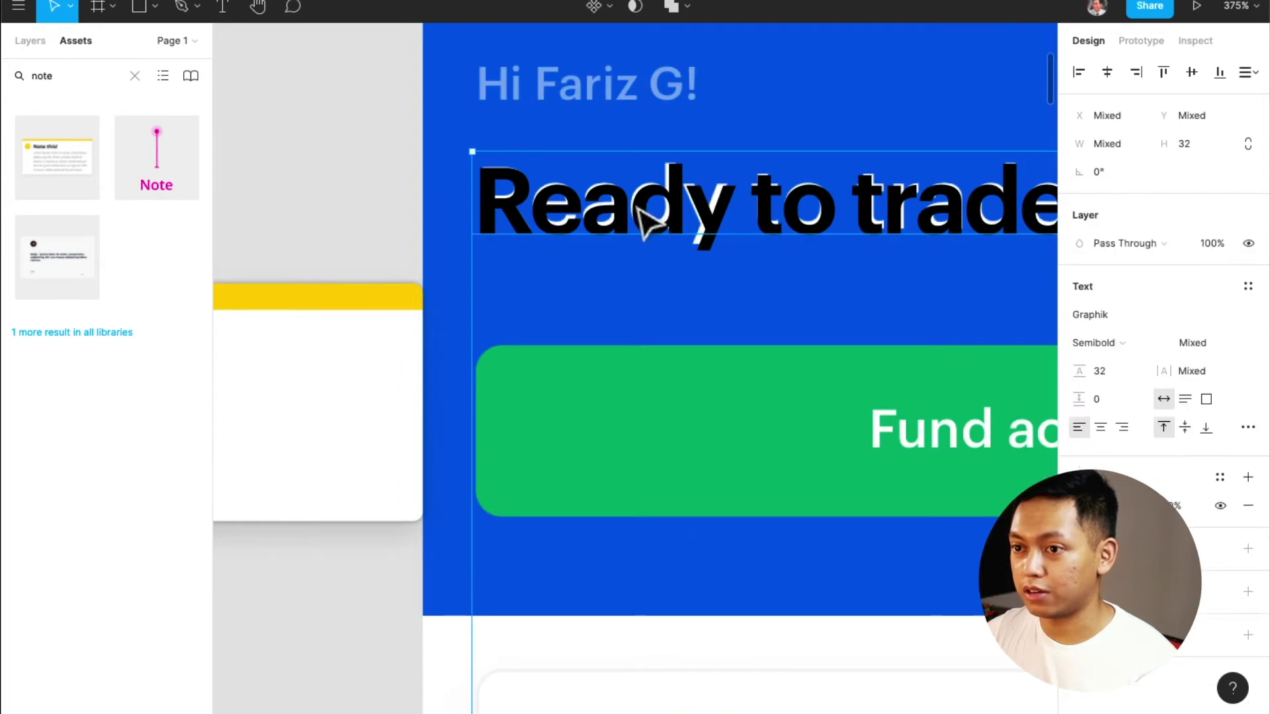
click(1215, 479)
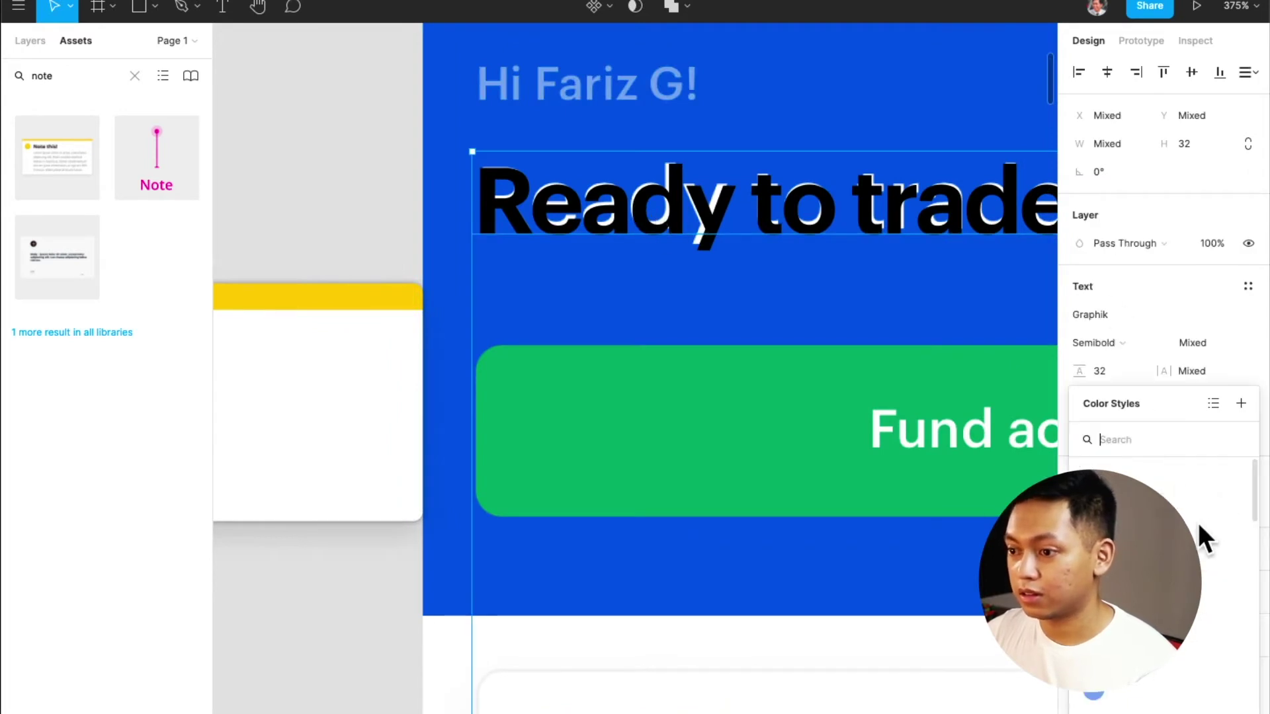
click(1151, 631)
click(854, 581)
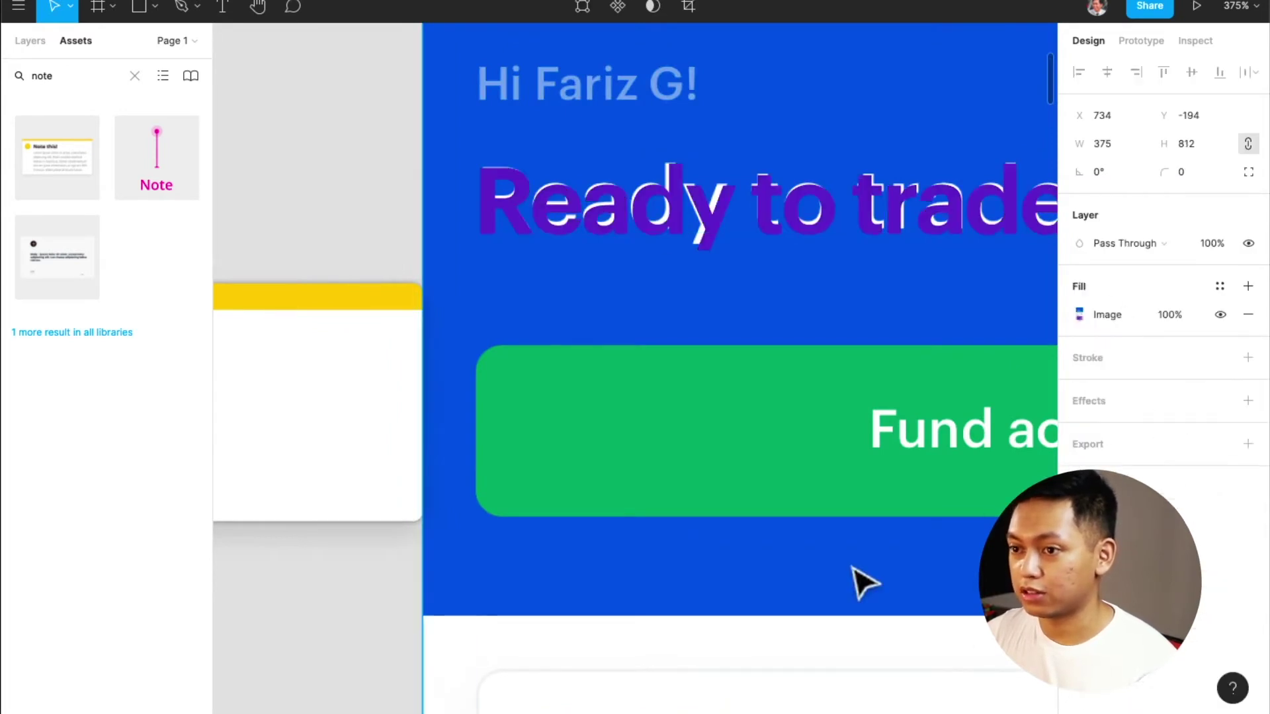
Apply the red colour style to the Rewards heading
scroll(842, 510, down, 10)
scroll(843, 511, down, 6)
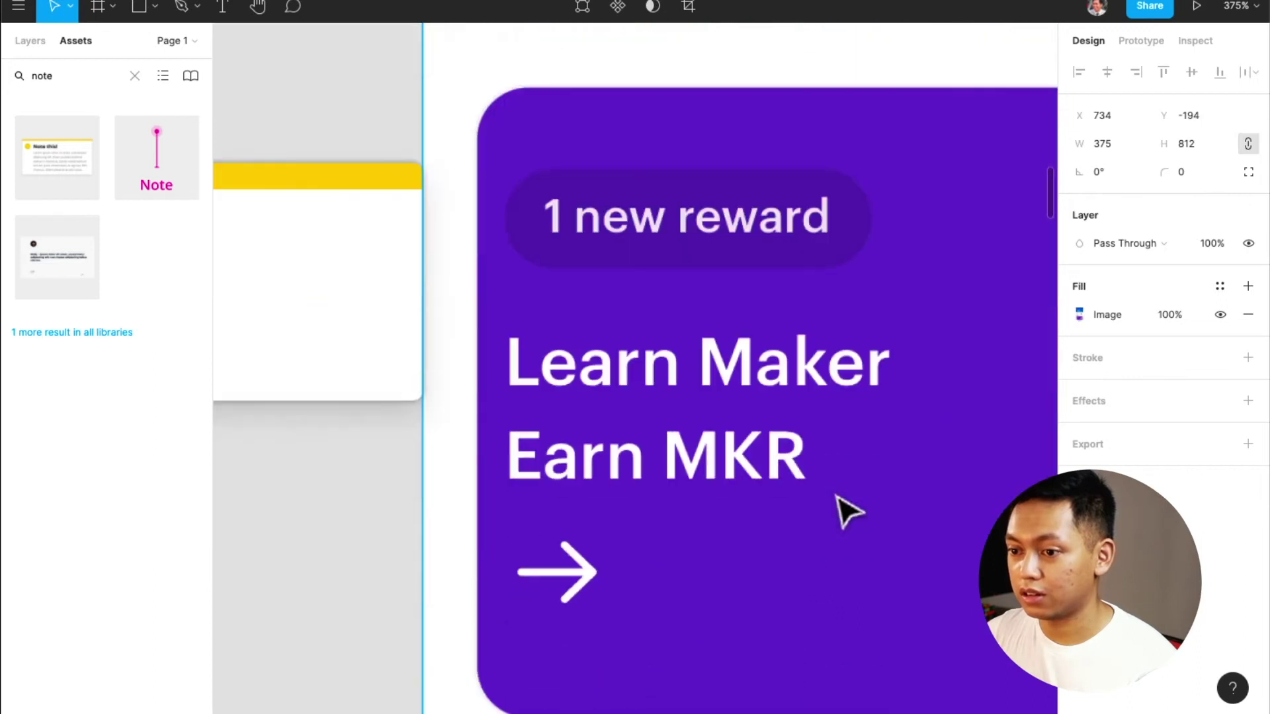
scroll(839, 510, up, 1)
scroll(840, 510, down, 8)
scroll(838, 493, up, 5)
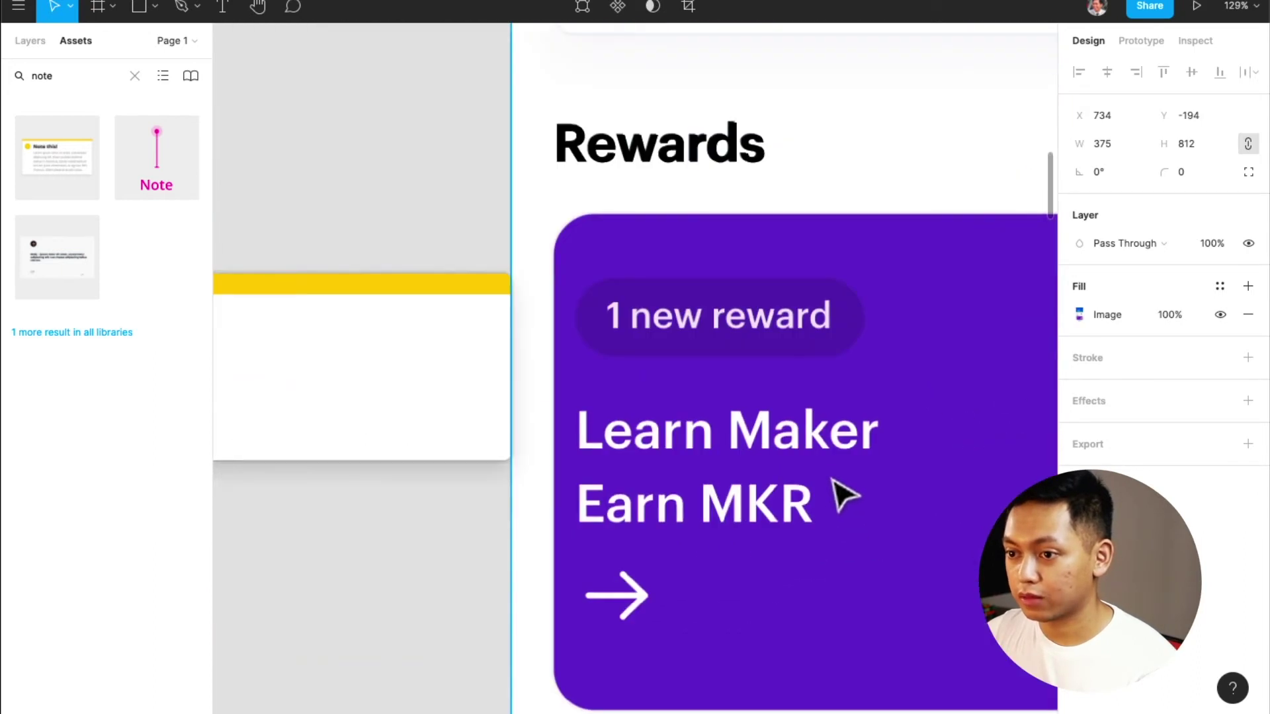
click(703, 162)
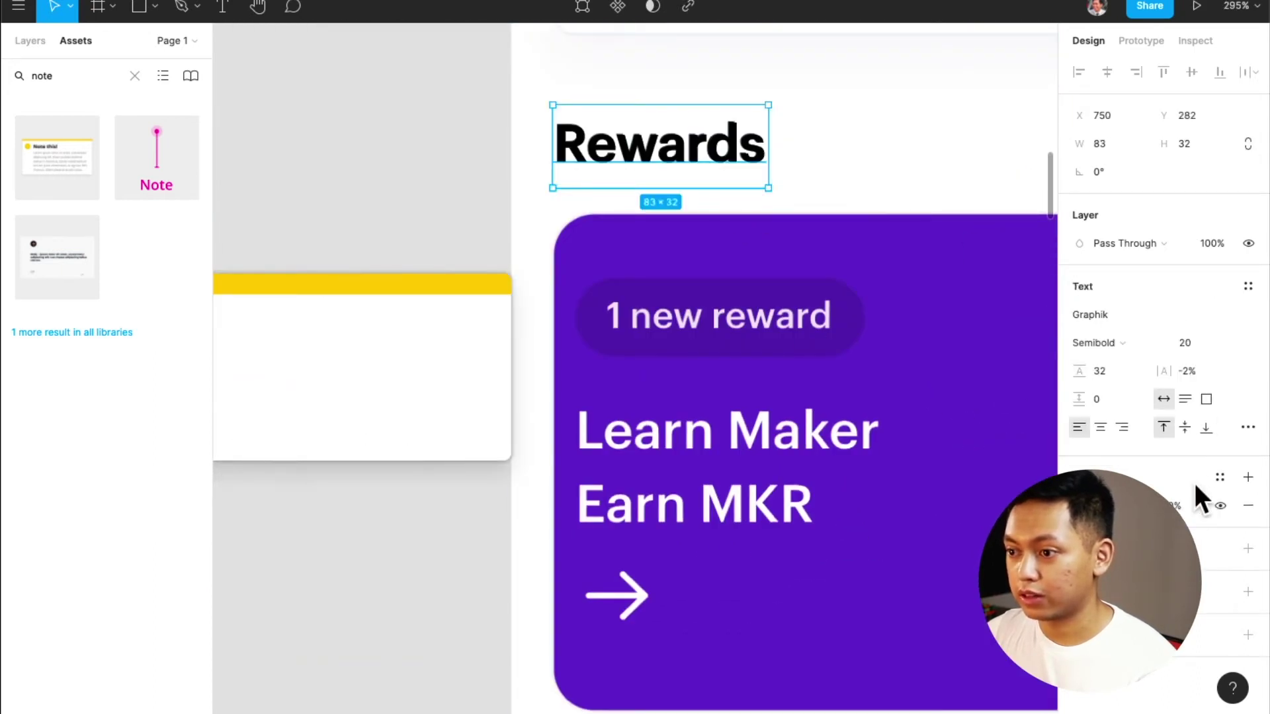
click(1221, 477)
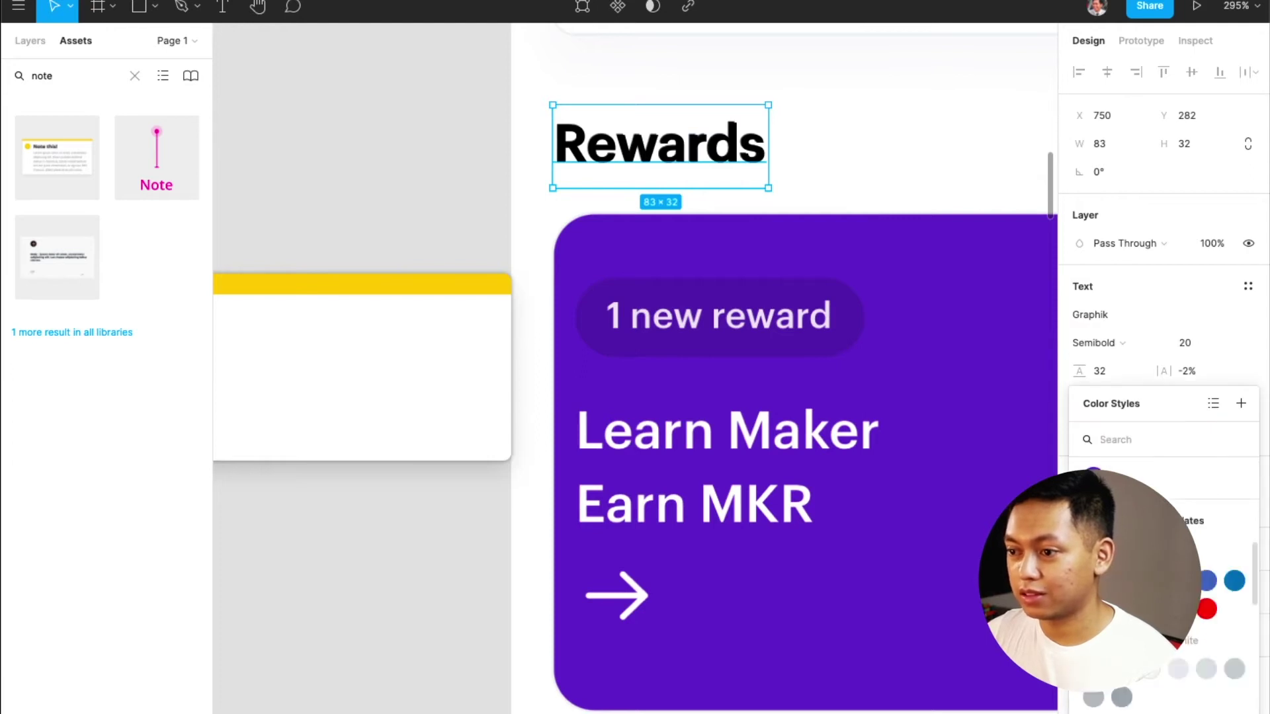
click(1207, 609)
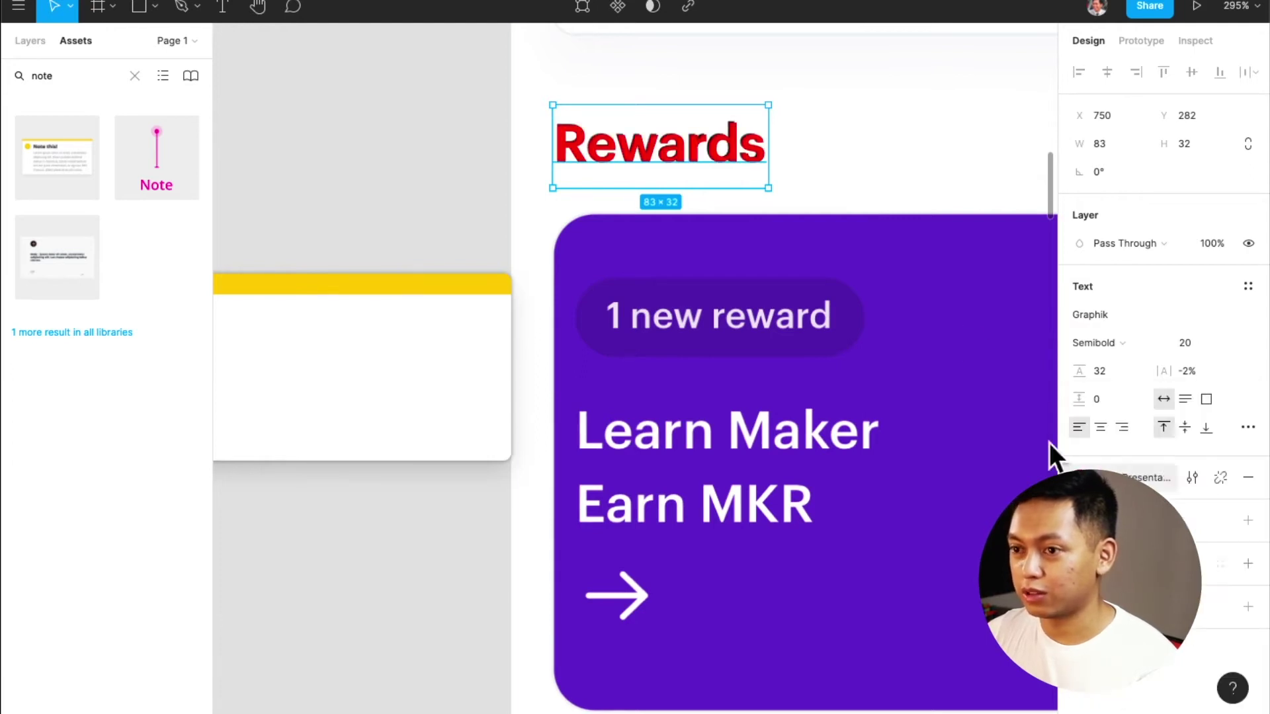
click(901, 209)
Duplicate the red Rewards heading over Learn Maker and retype it as 'Learn'
click(728, 157)
drag(732, 156, 721, 449)
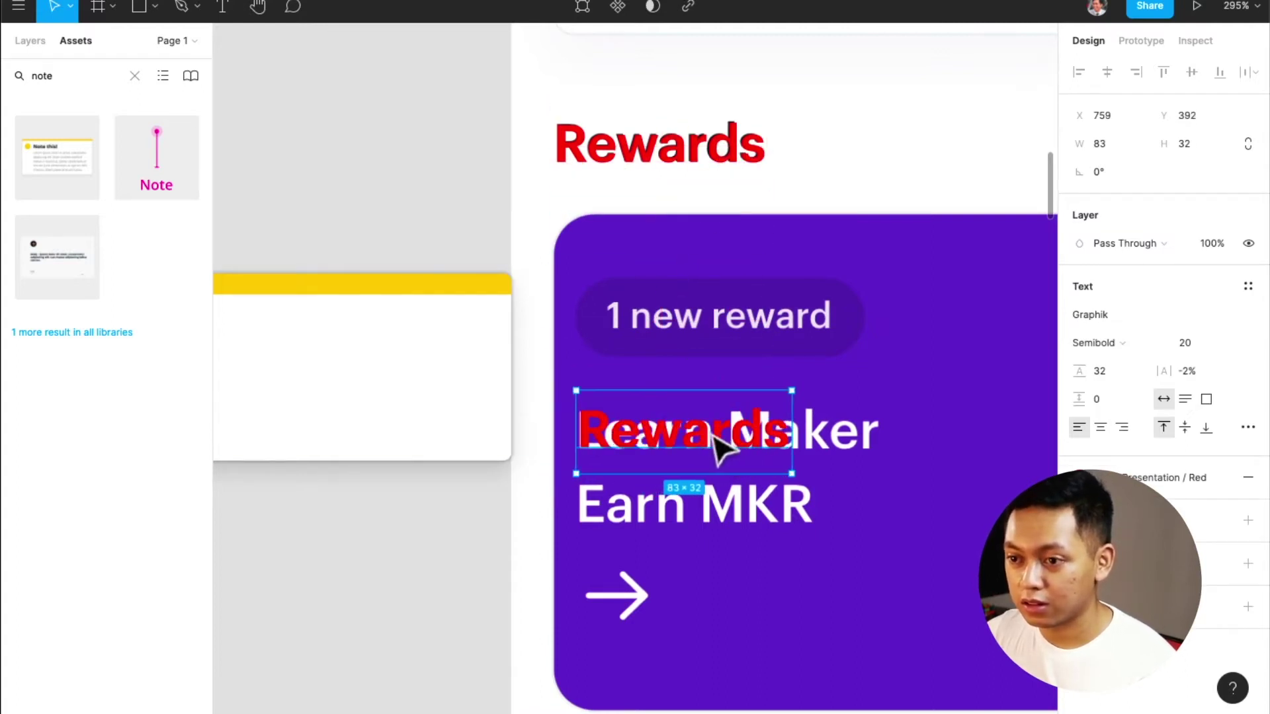
double_click(720, 438)
text(Learn)
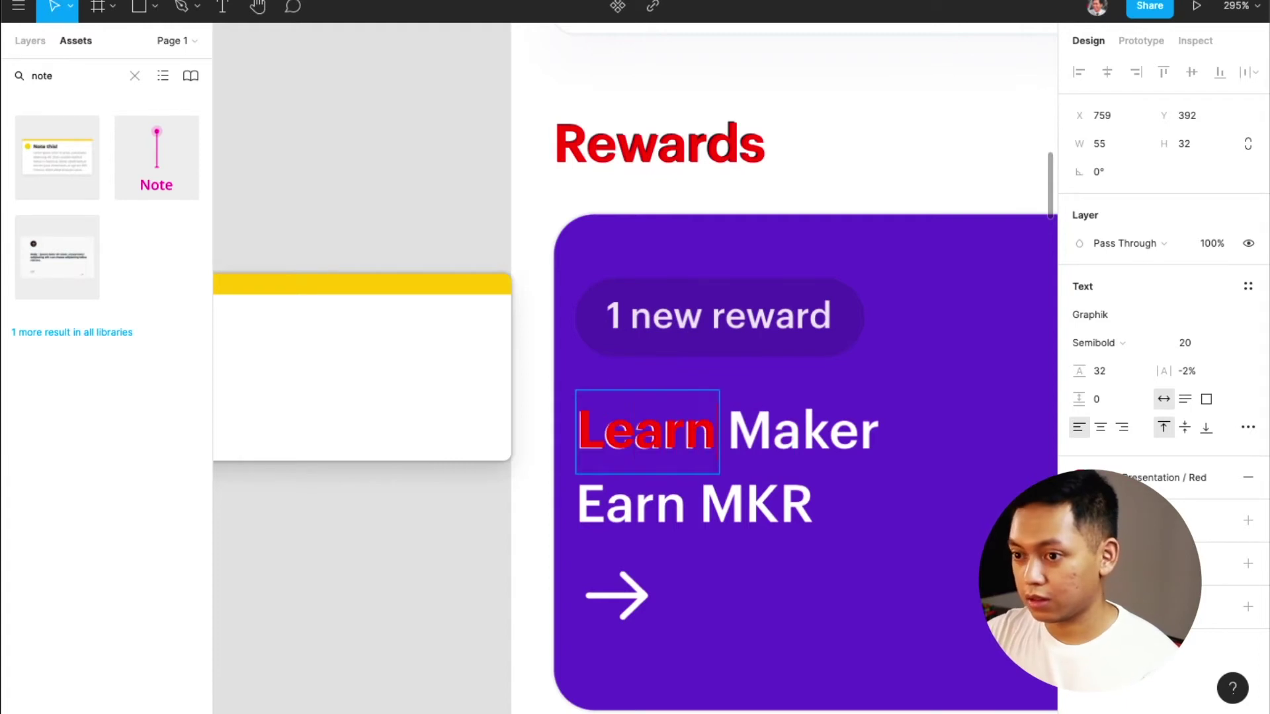
key(Escape)
Duplicate Learn over the tab bar, retype it as 'Home' at size 10, and nudge it into place
scroll(635, 513, down, 5)
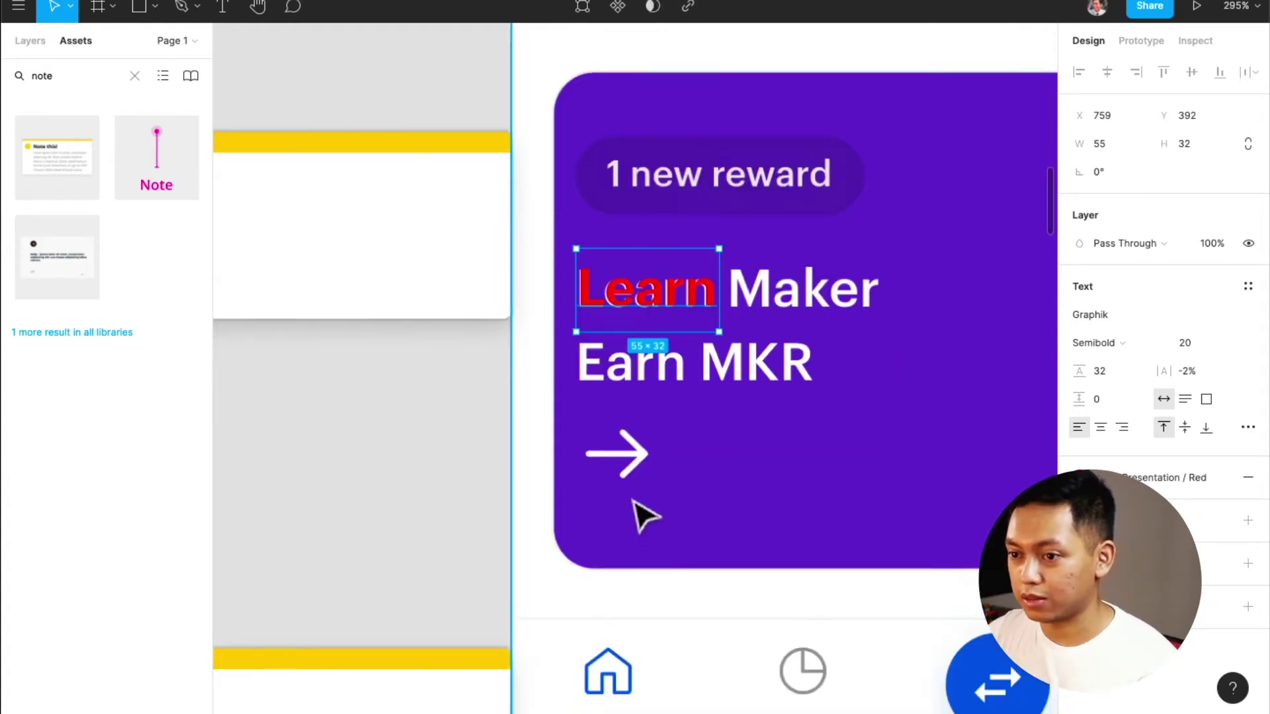
scroll(657, 396, up, 1)
drag(653, 225, 638, 643)
double_click(639, 643)
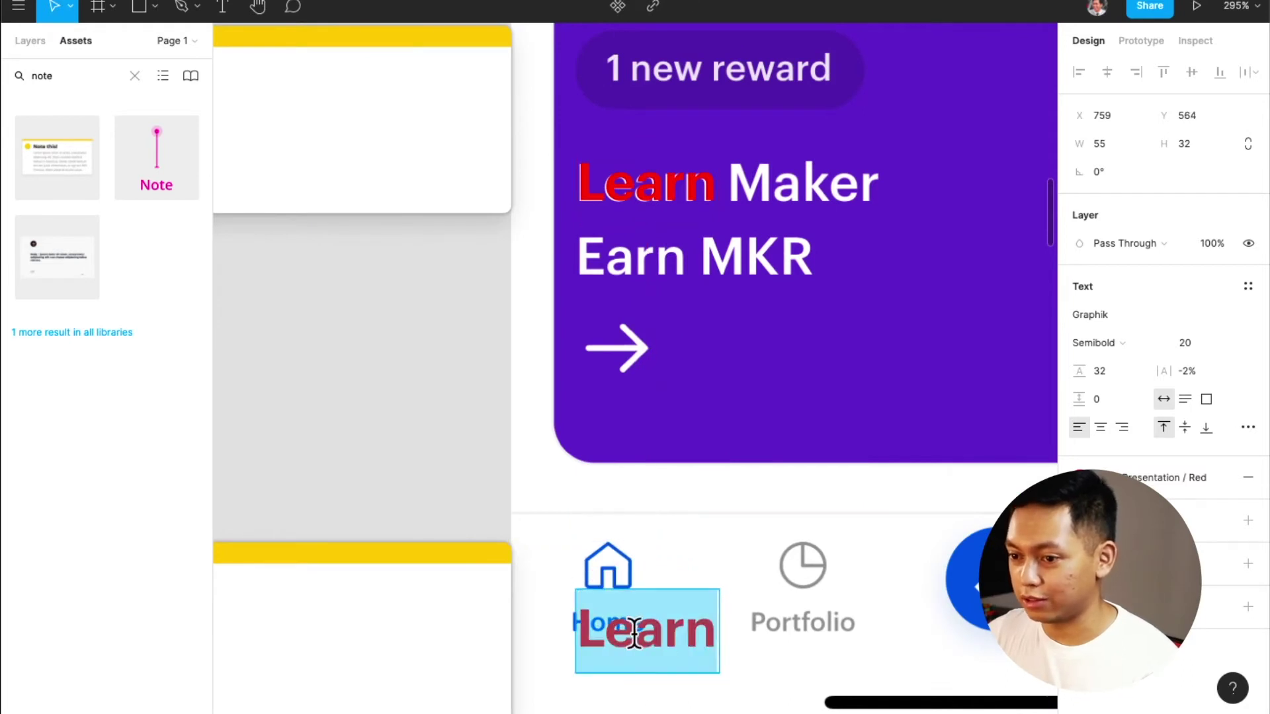
text(Home)
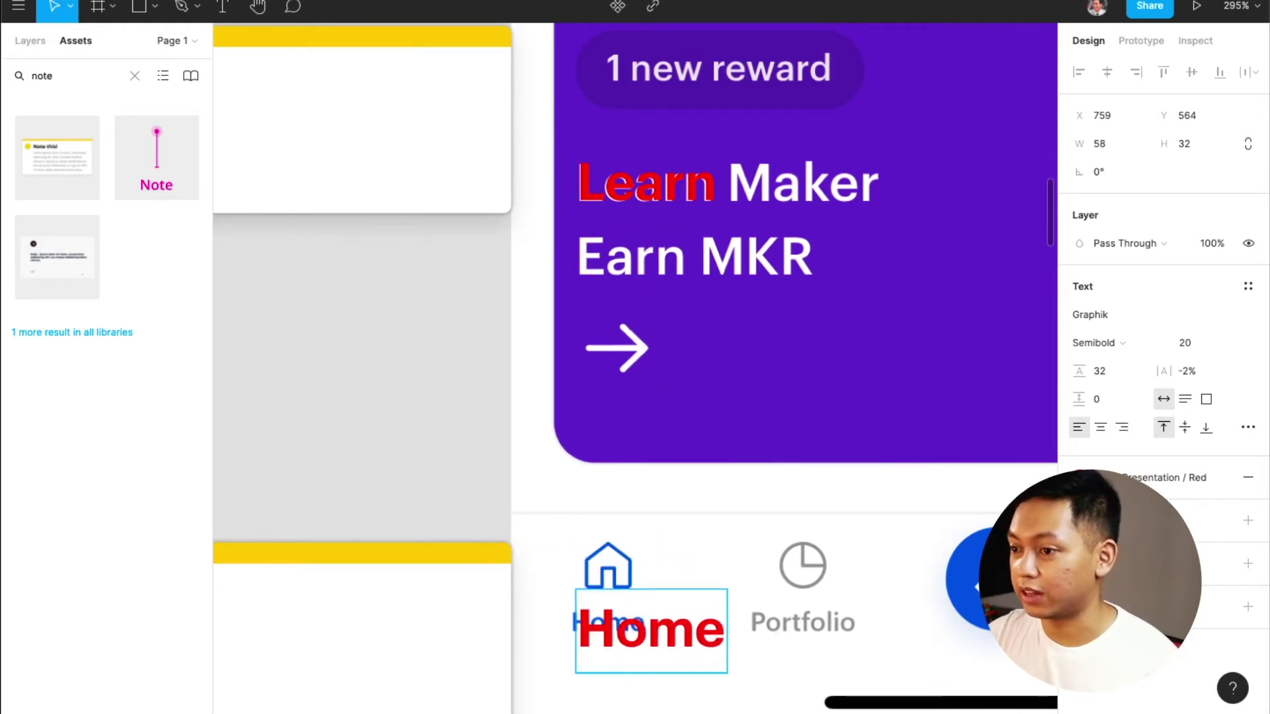
key(ctrl+a)
key(BackSpace)
key(BackSpace)
text(10)
key(Return)
key(Escape)
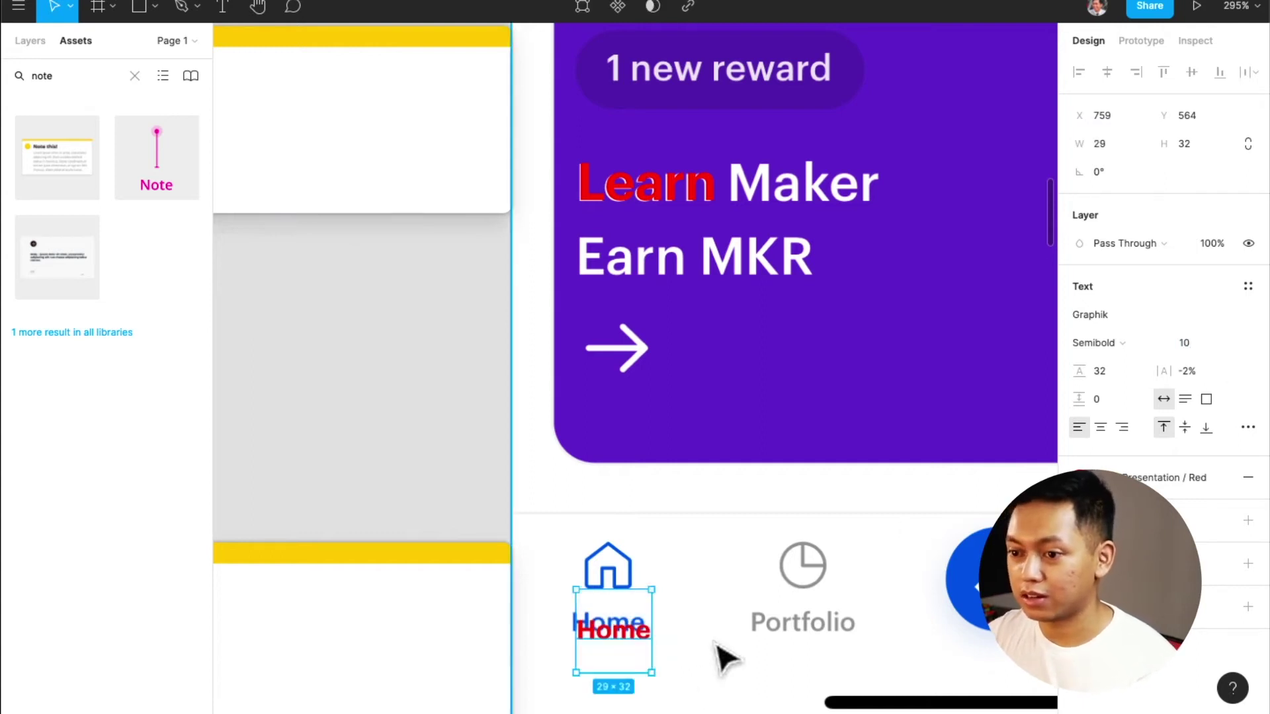
drag(622, 646, 624, 627)
scroll(622, 628, up, 5)
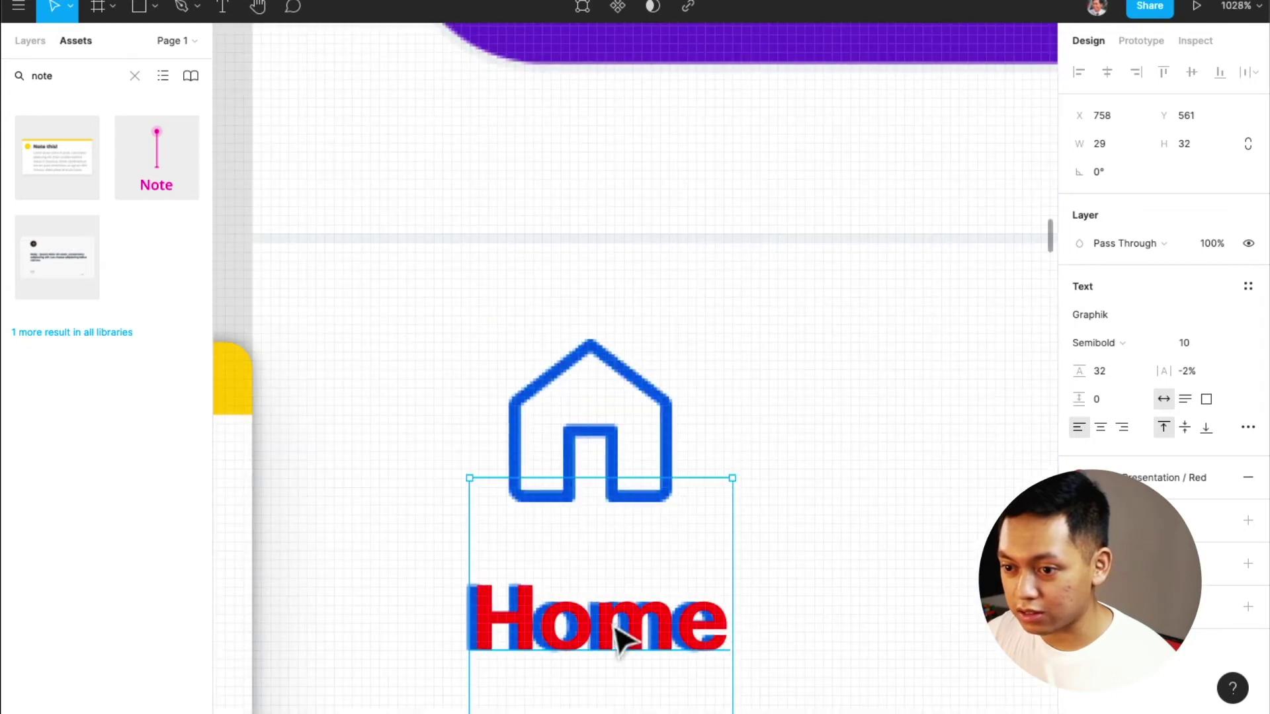
key(Left)
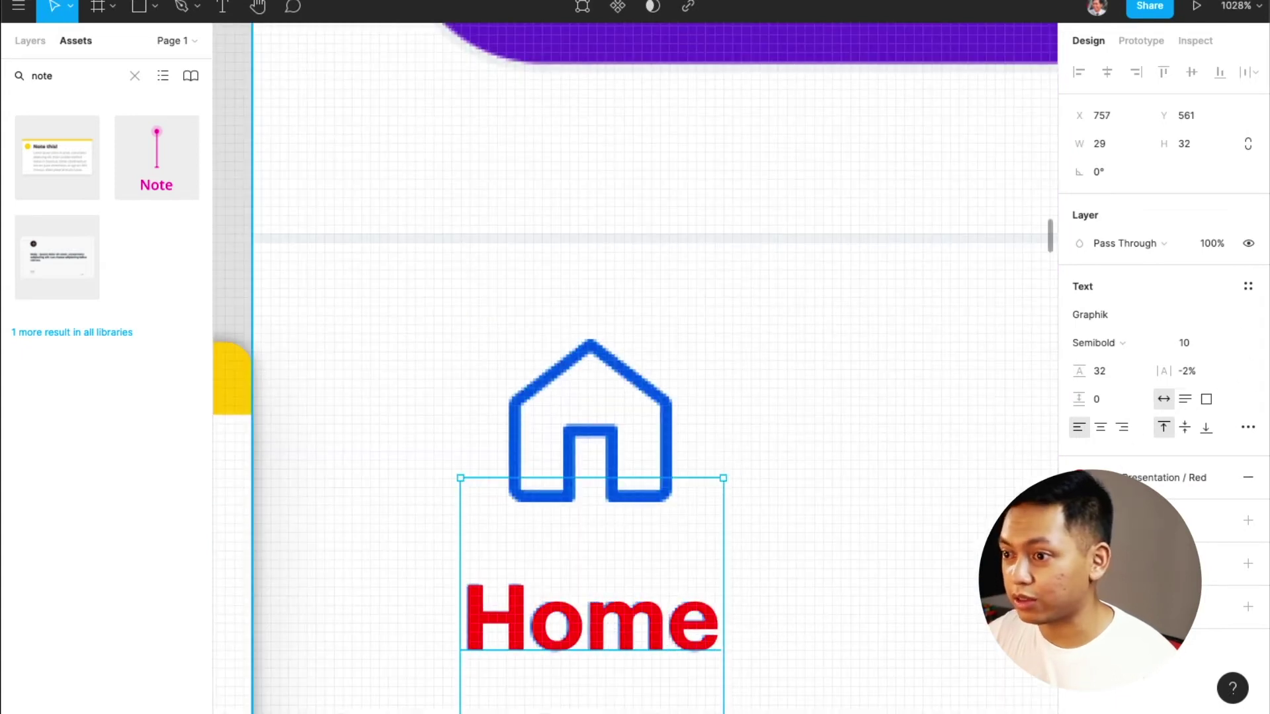
Give the red Home label Auto line height and move it over the blue Home label
click(1109, 378)
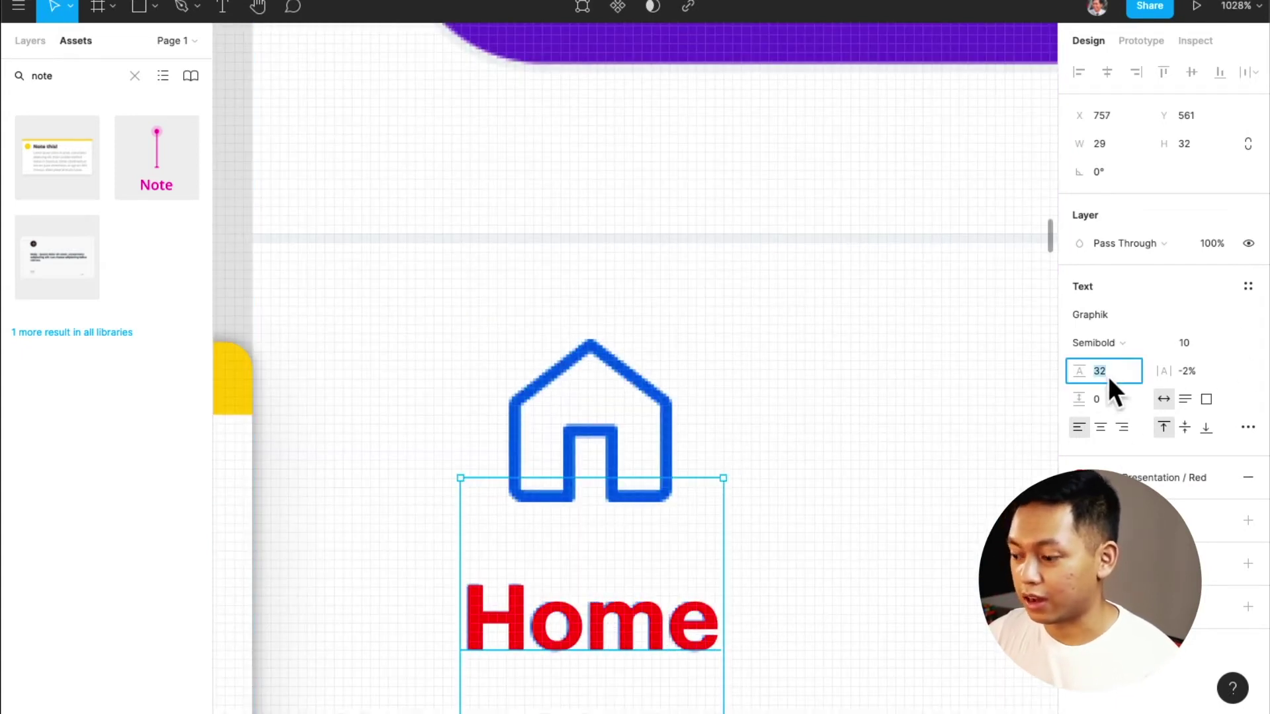
text(auto)
key(Return)
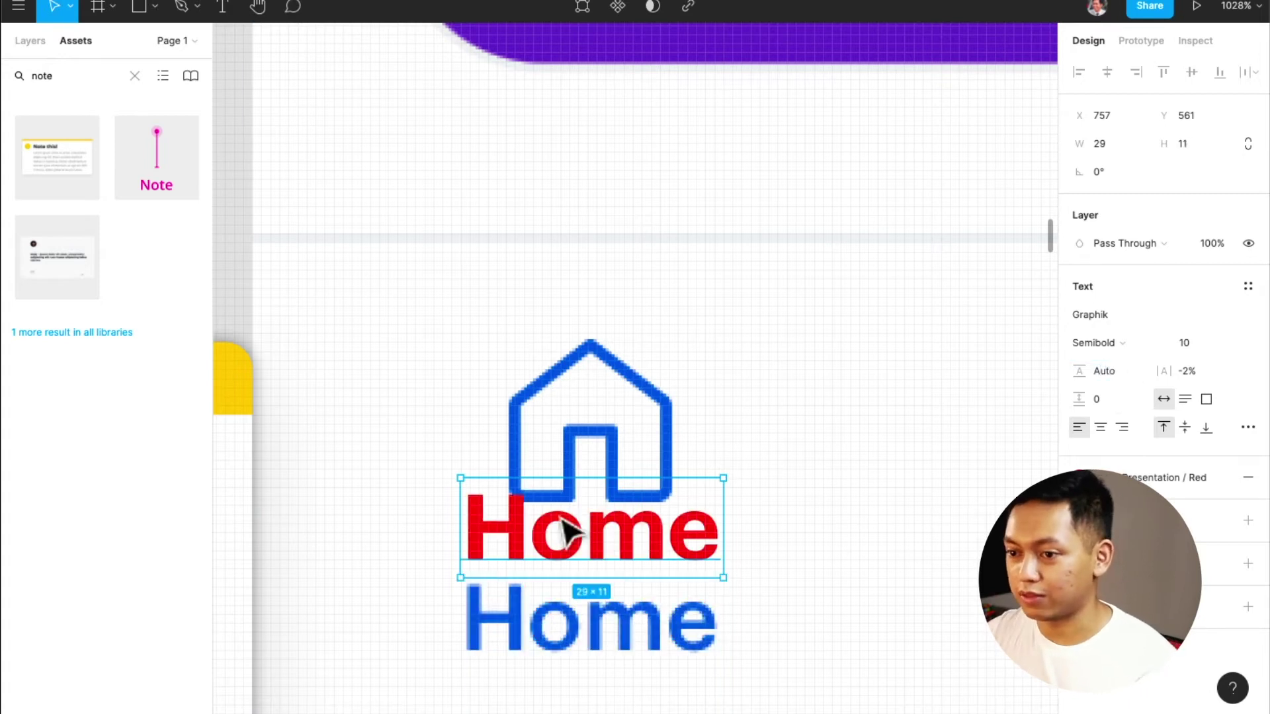
drag(635, 530, 635, 636)
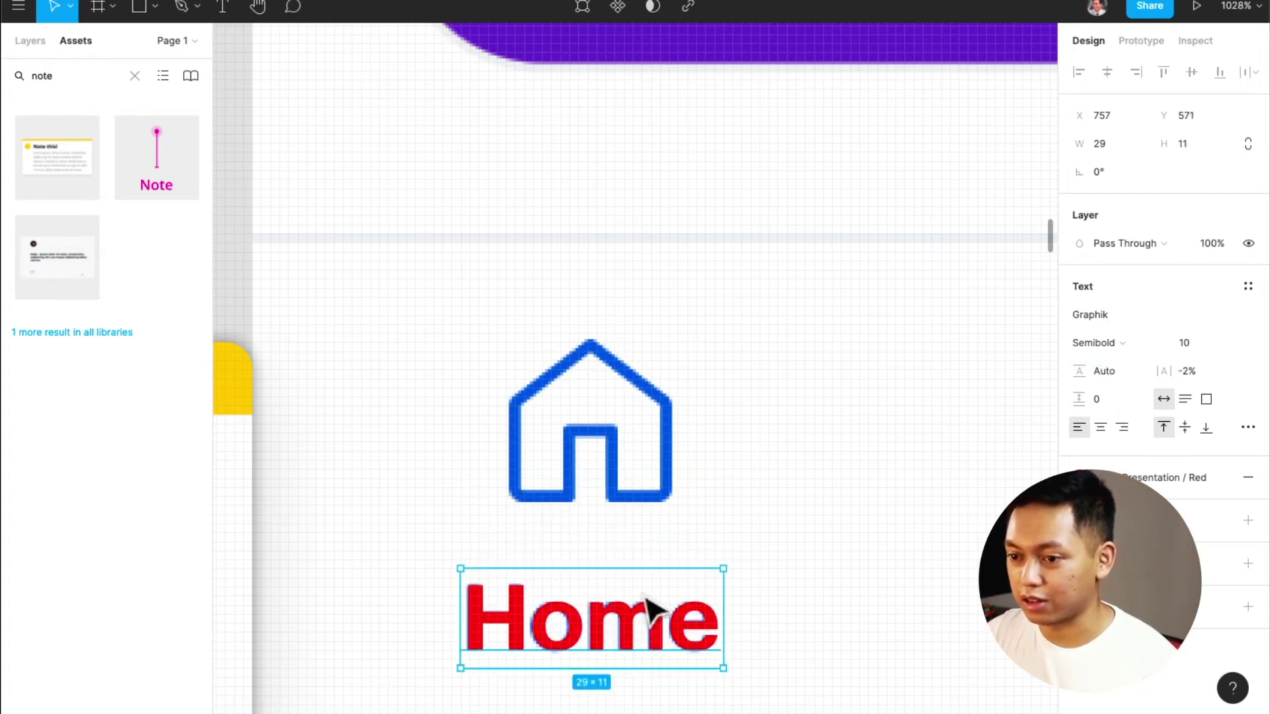
scroll(653, 575, down, 5)
scroll(658, 585, up, 5)
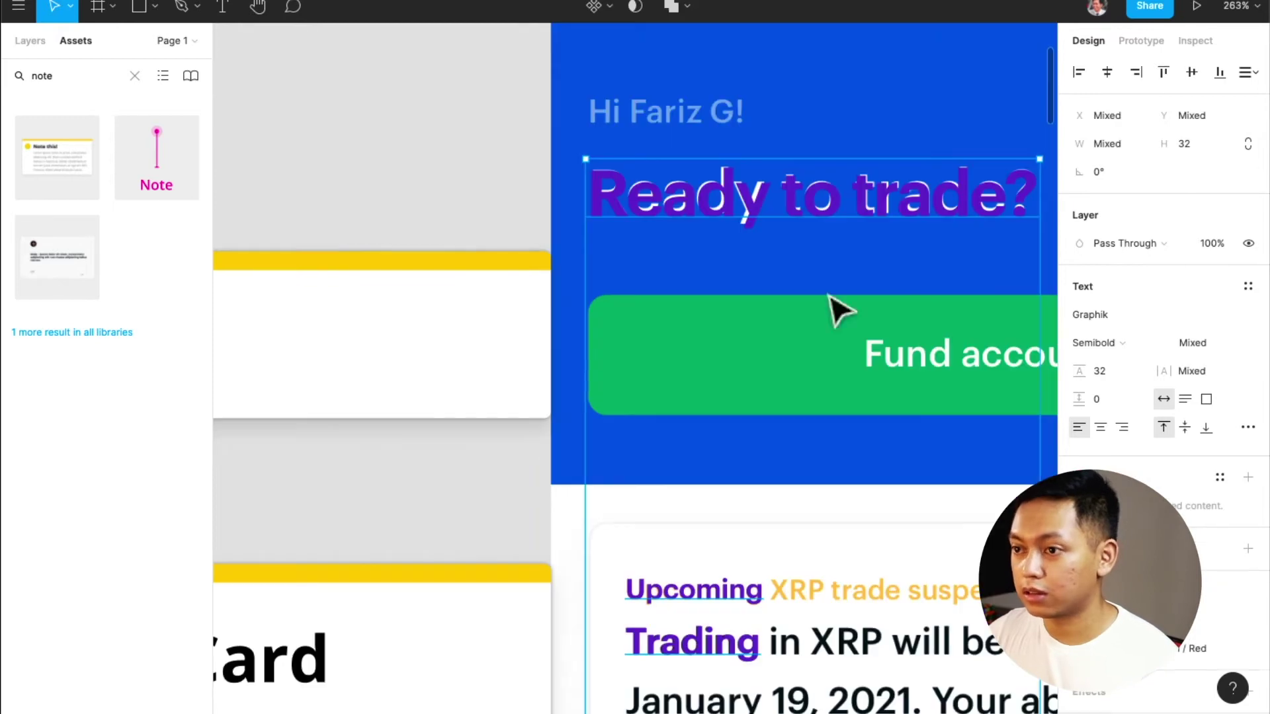
Set the line height of the selected purple texts to Auto
click(1123, 363)
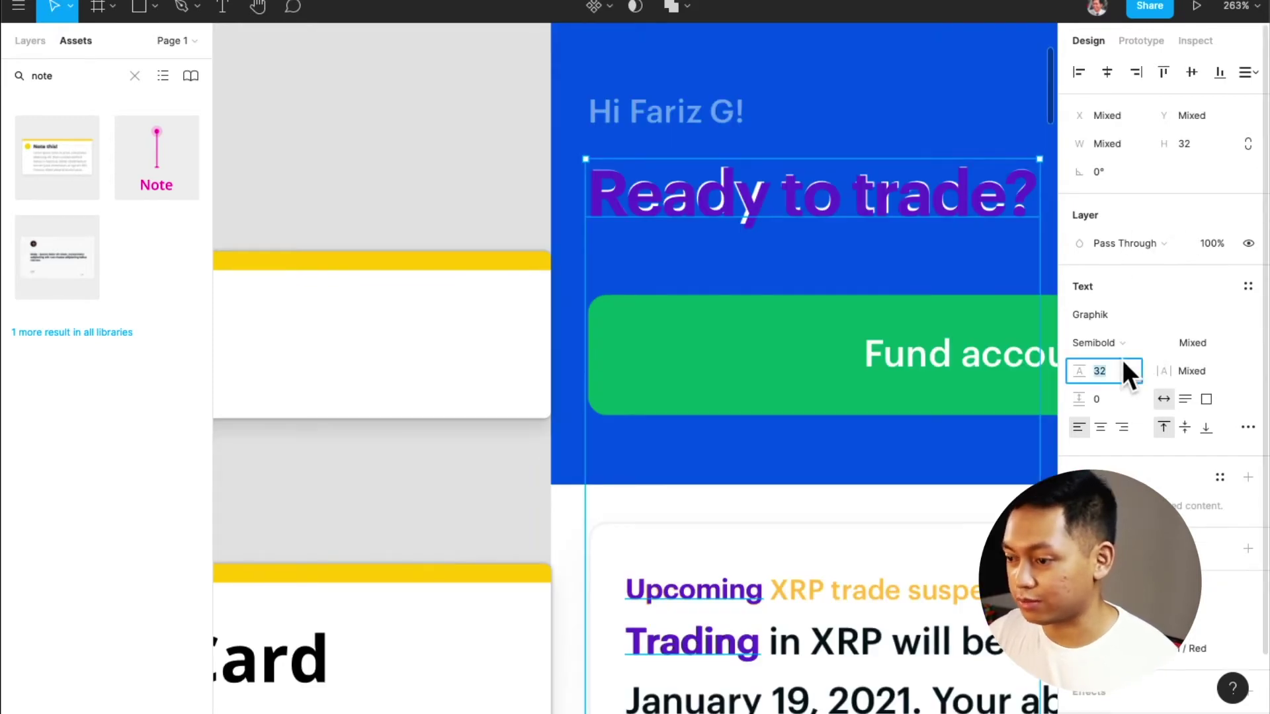
text(atuo)
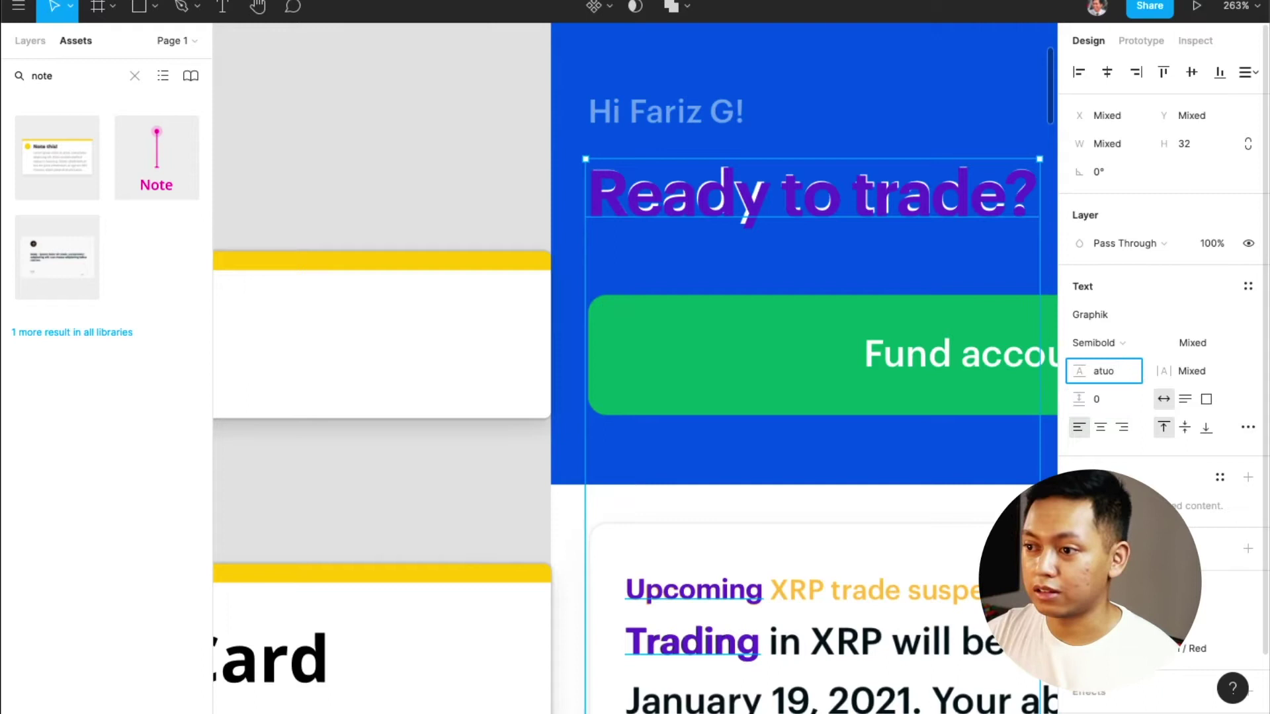
key(Return)
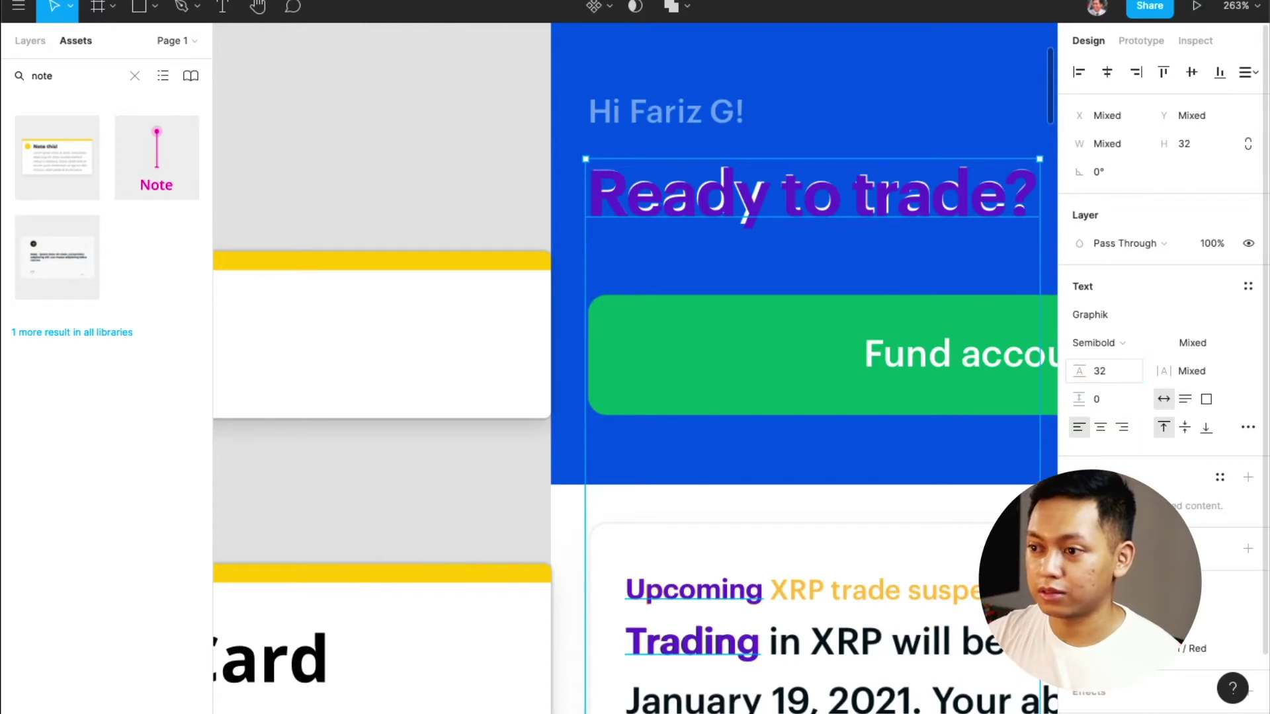
click(1122, 362)
text(auto)
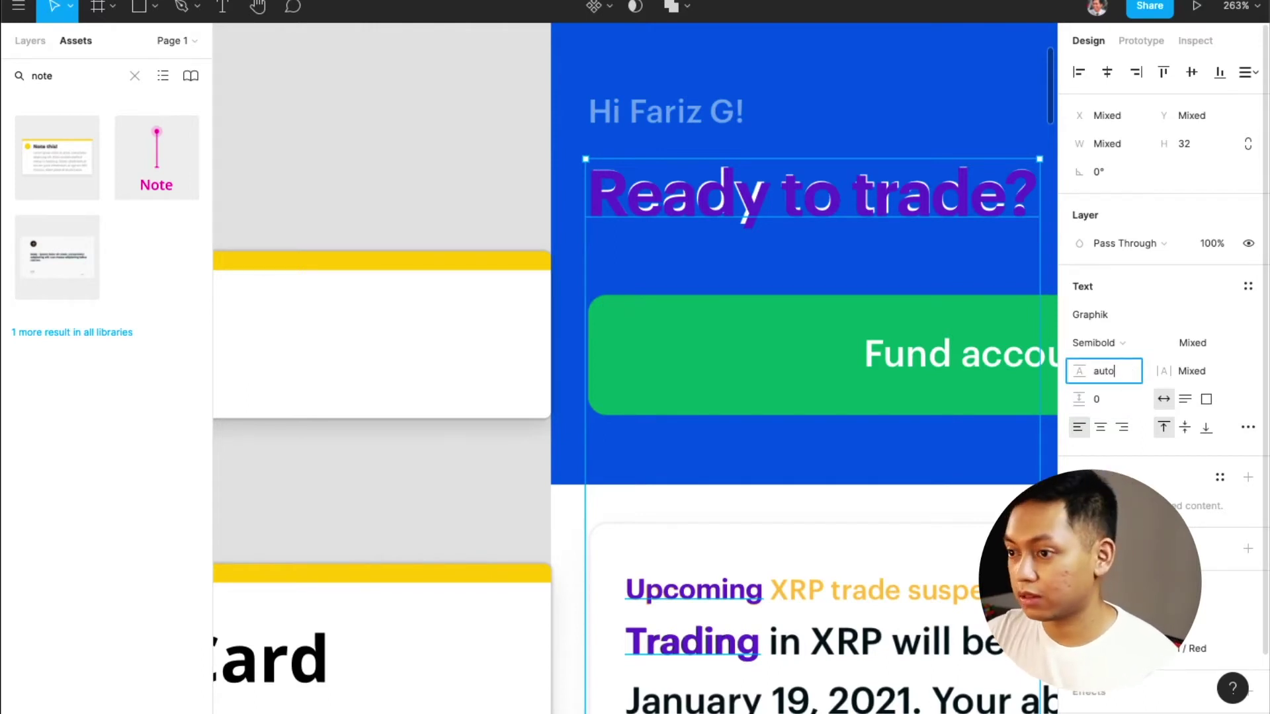
key(Return)
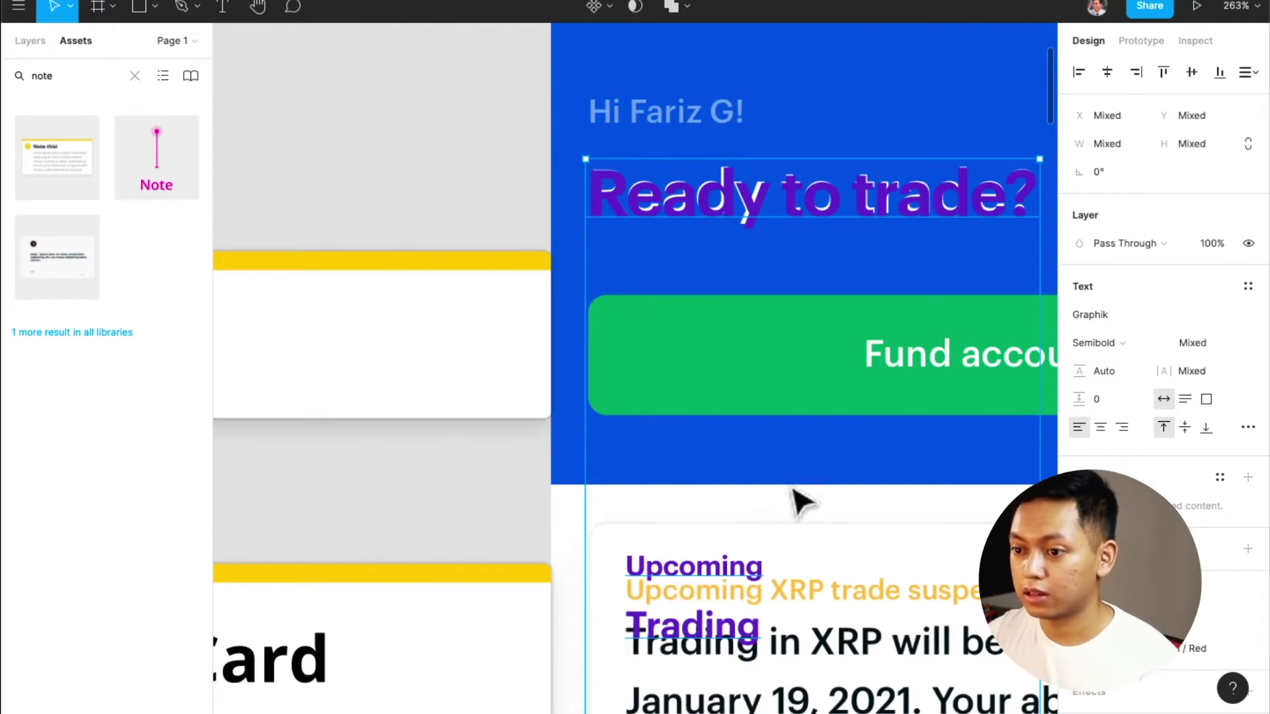
Move the purple Upcoming and Trading copies back down onto their original card text
click(777, 527)
scroll(741, 456, down, 2)
click(739, 457)
shift+click(729, 505)
mouse_move(729, 506)
mouse_down()
mouse_move(747, 530)
mouse_move(721, 512)
mouse_up()
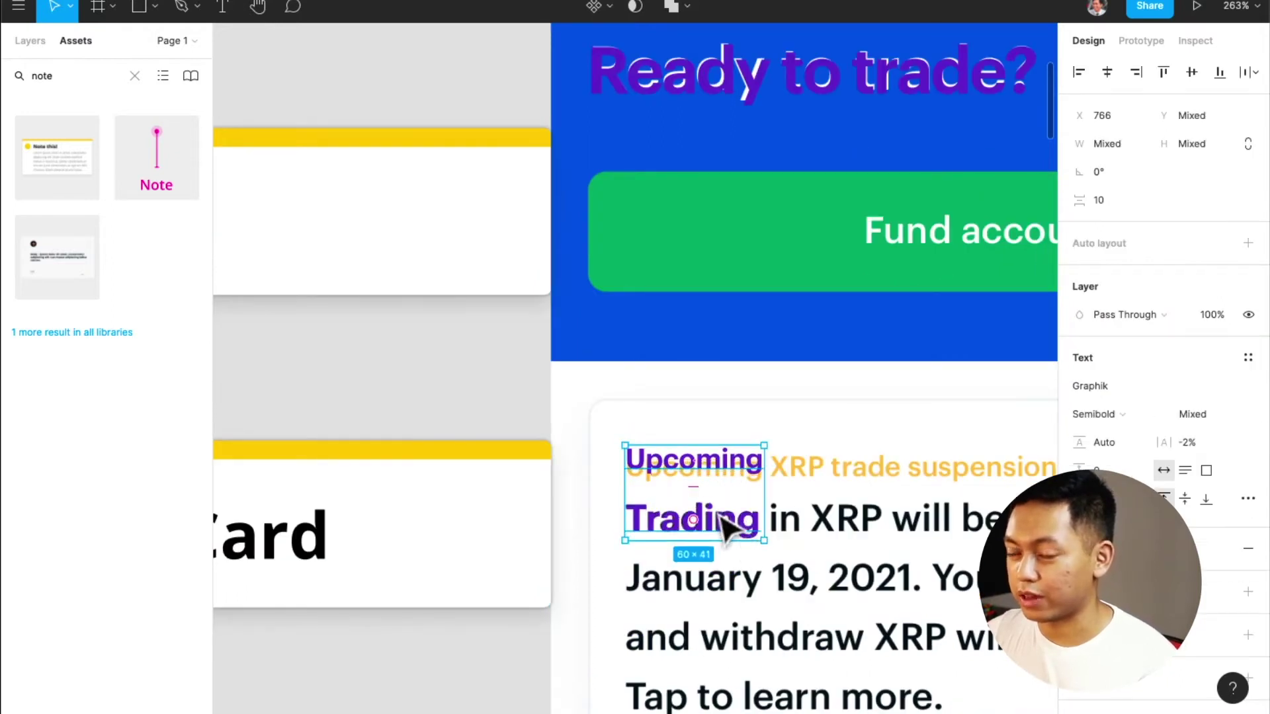
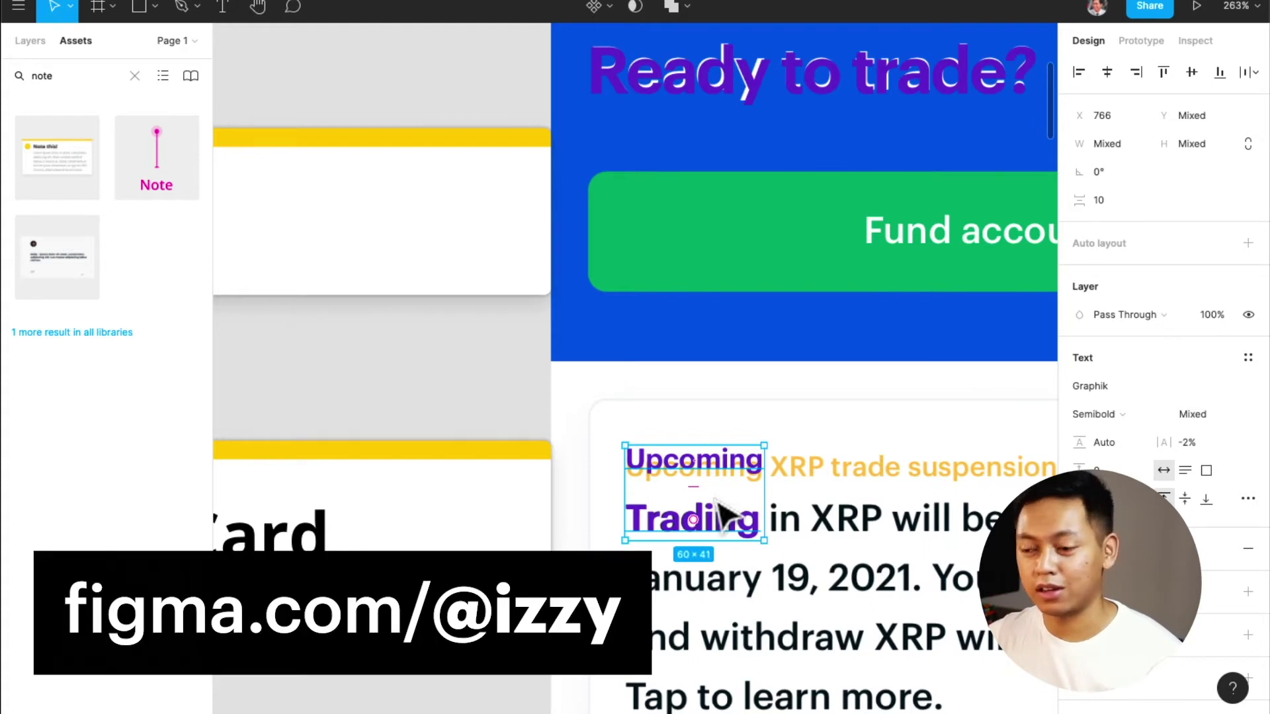
Inspect the text properties of the red Rewards and Learn labels
scroll(721, 516, down, 3)
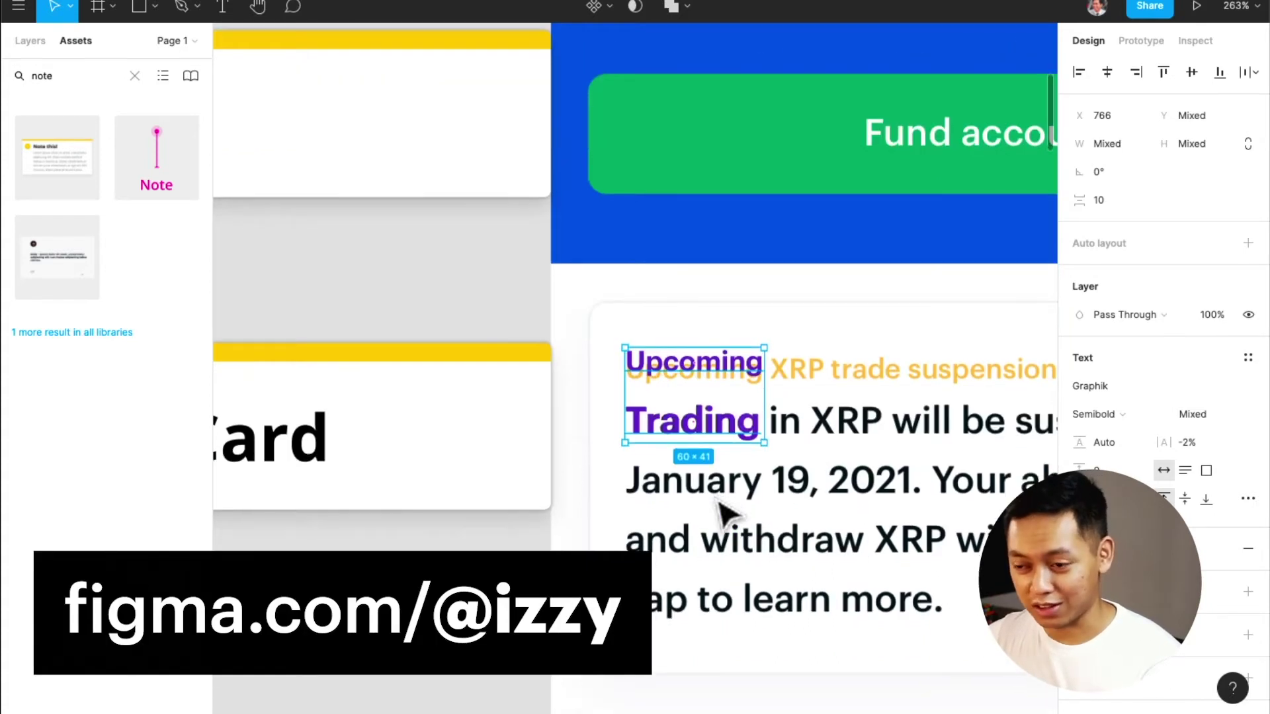
scroll(718, 537, down, 1)
scroll(721, 536, down, 3)
scroll(722, 539, down, 1)
click(720, 479)
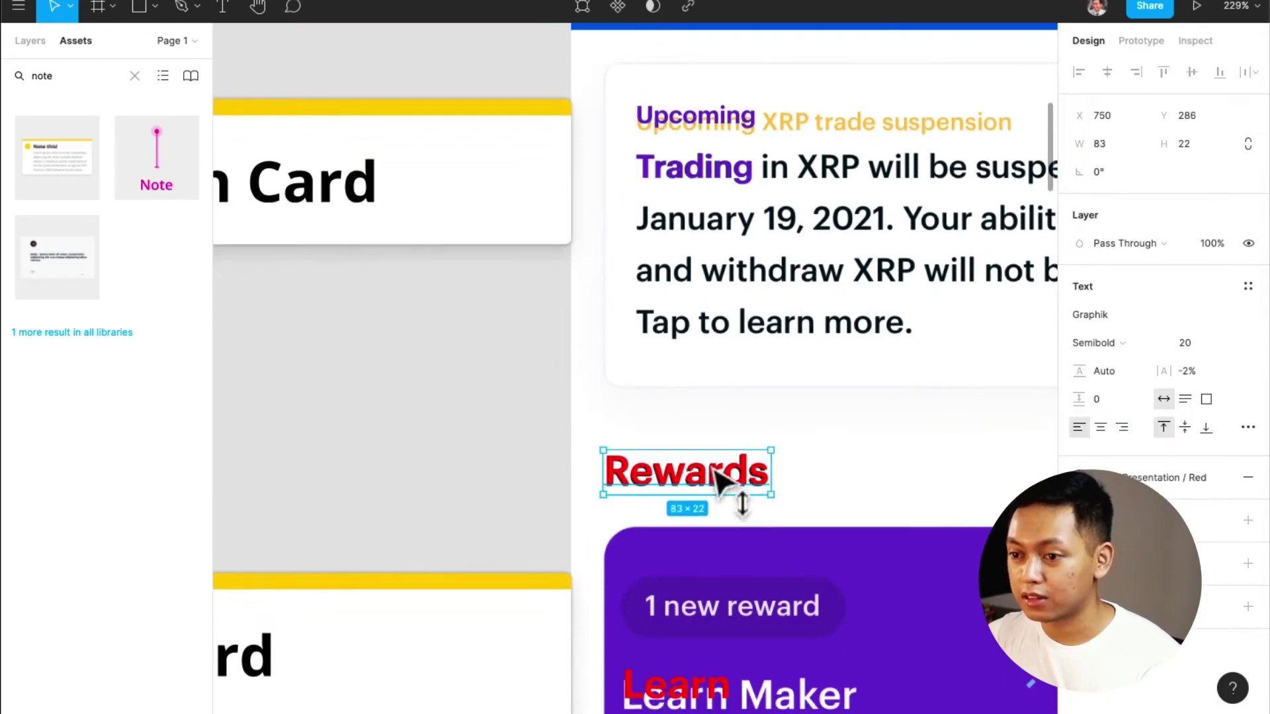
scroll(734, 532, down, 4)
click(702, 568)
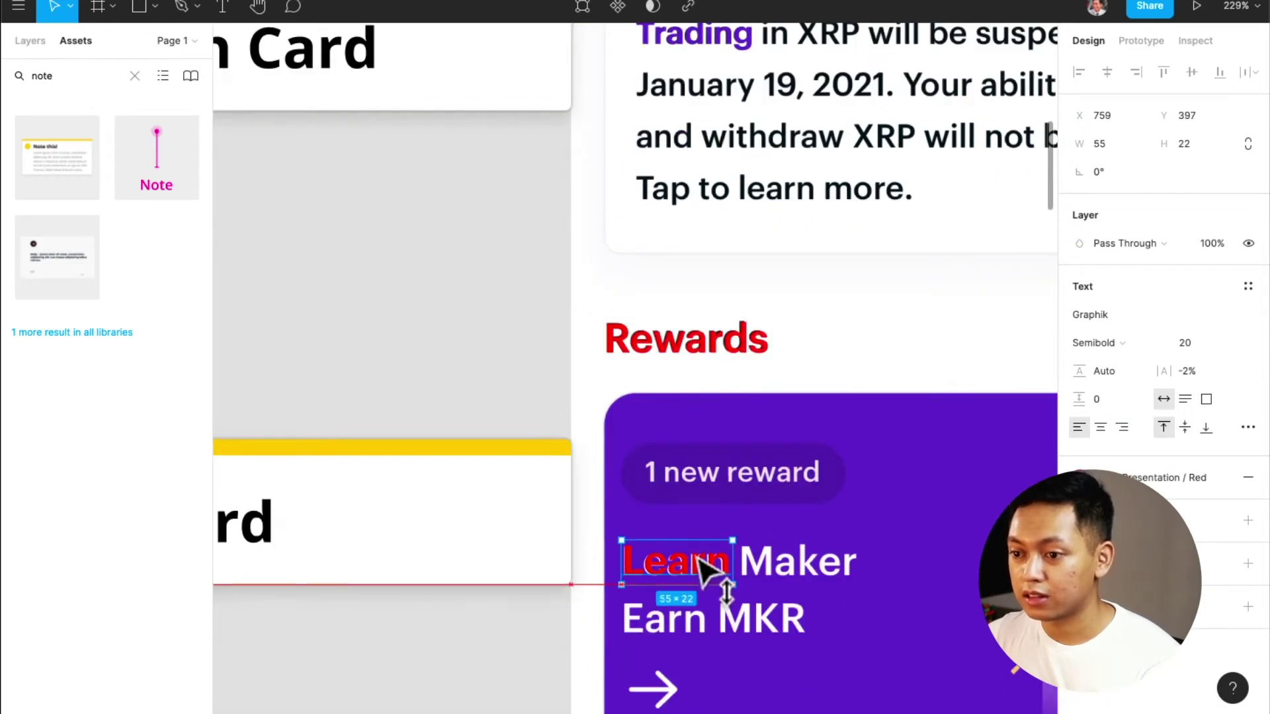
scroll(731, 559, down, 2)
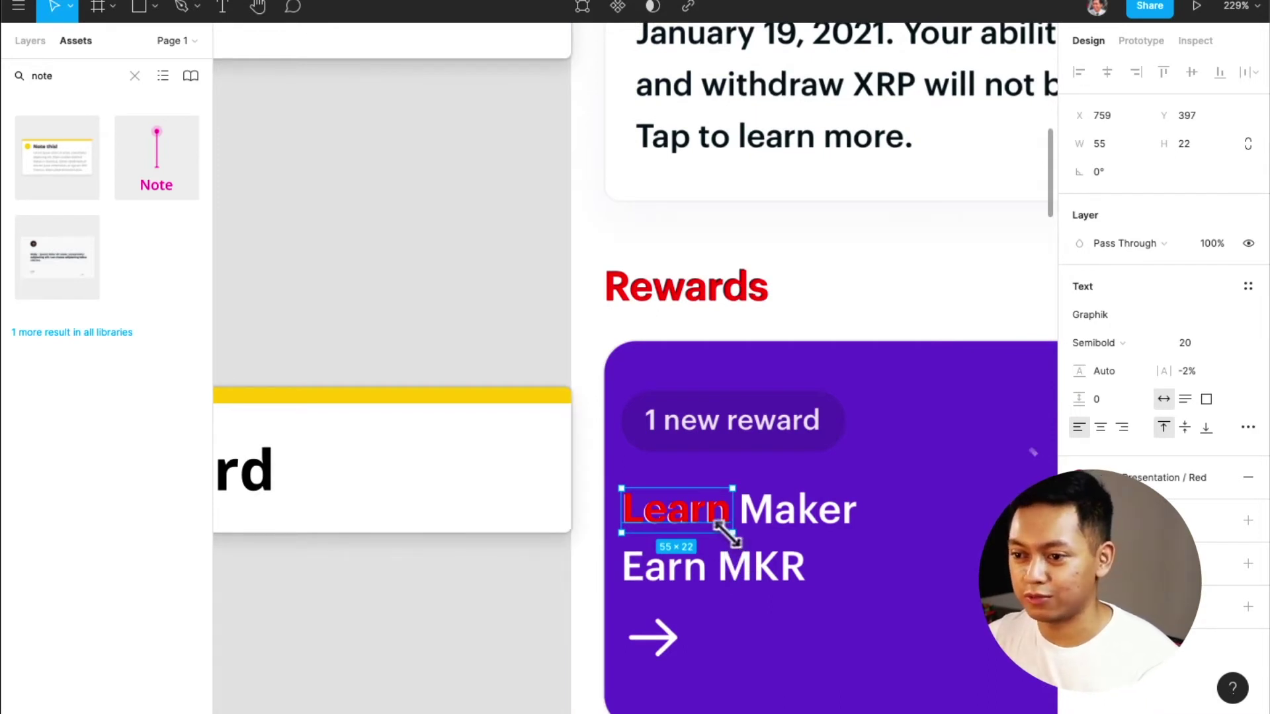
scroll(728, 535, down, 3)
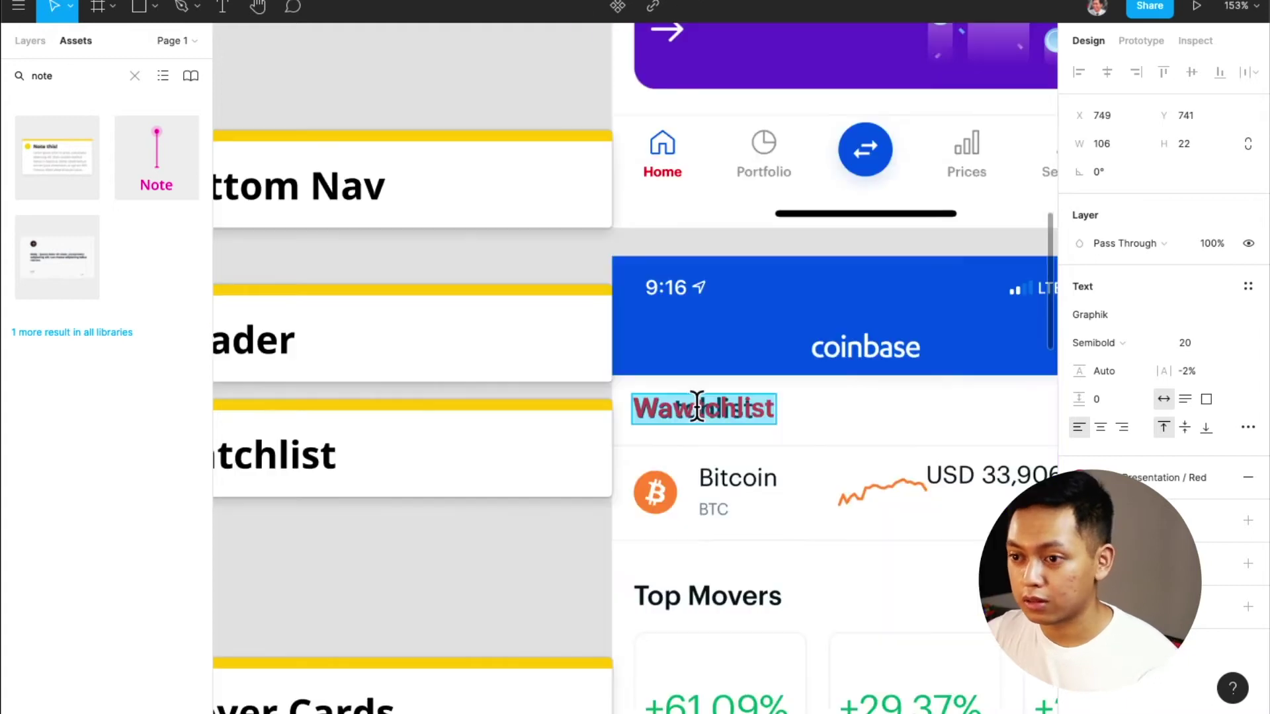
Copy the red Watchlist label onto the Bitcoin name and retype it as 'Bitcoin'
click(730, 405)
key(Escape)
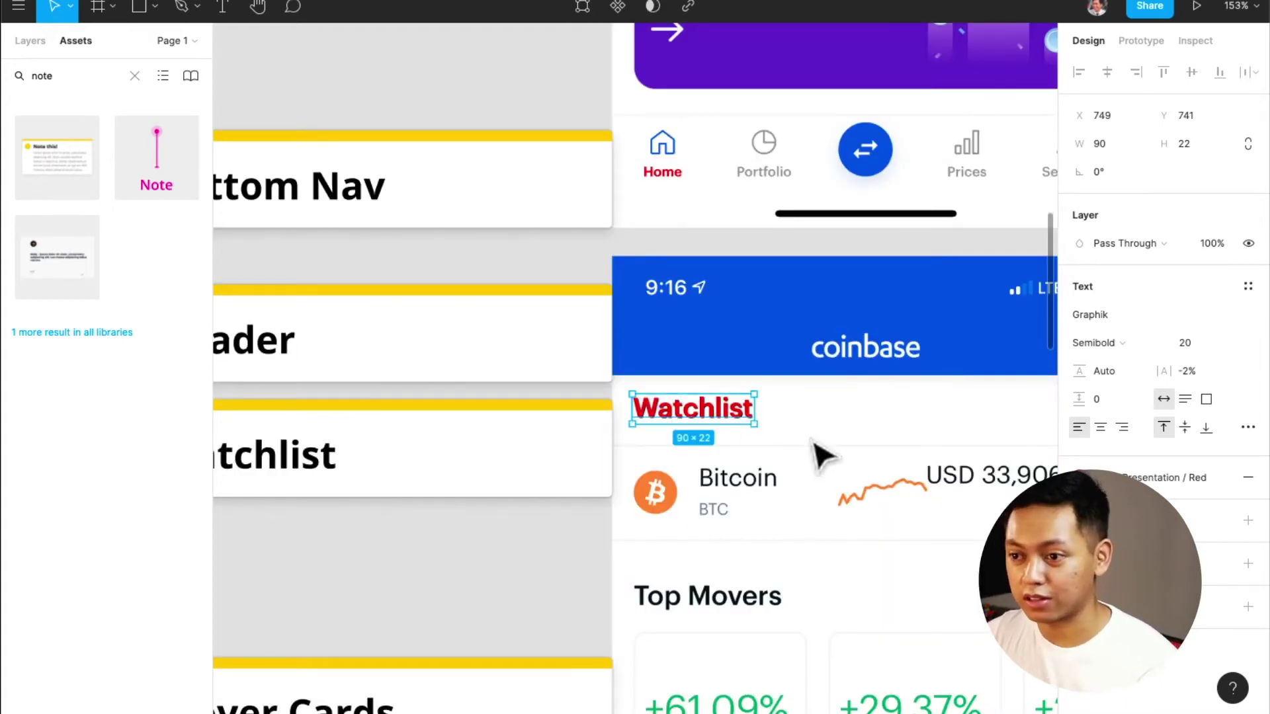
scroll(794, 463, down, 5)
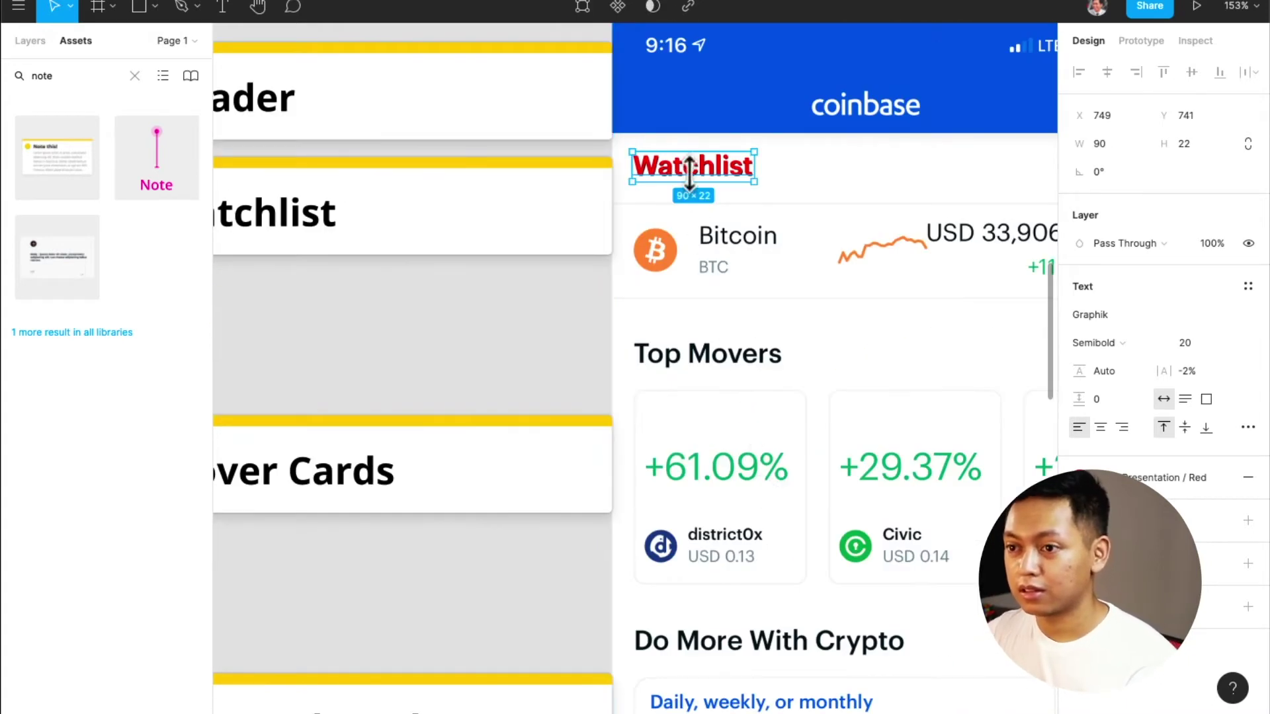
drag(692, 175, 784, 250)
double_click(772, 227)
key(BackSpace)
text(Bitcoi)
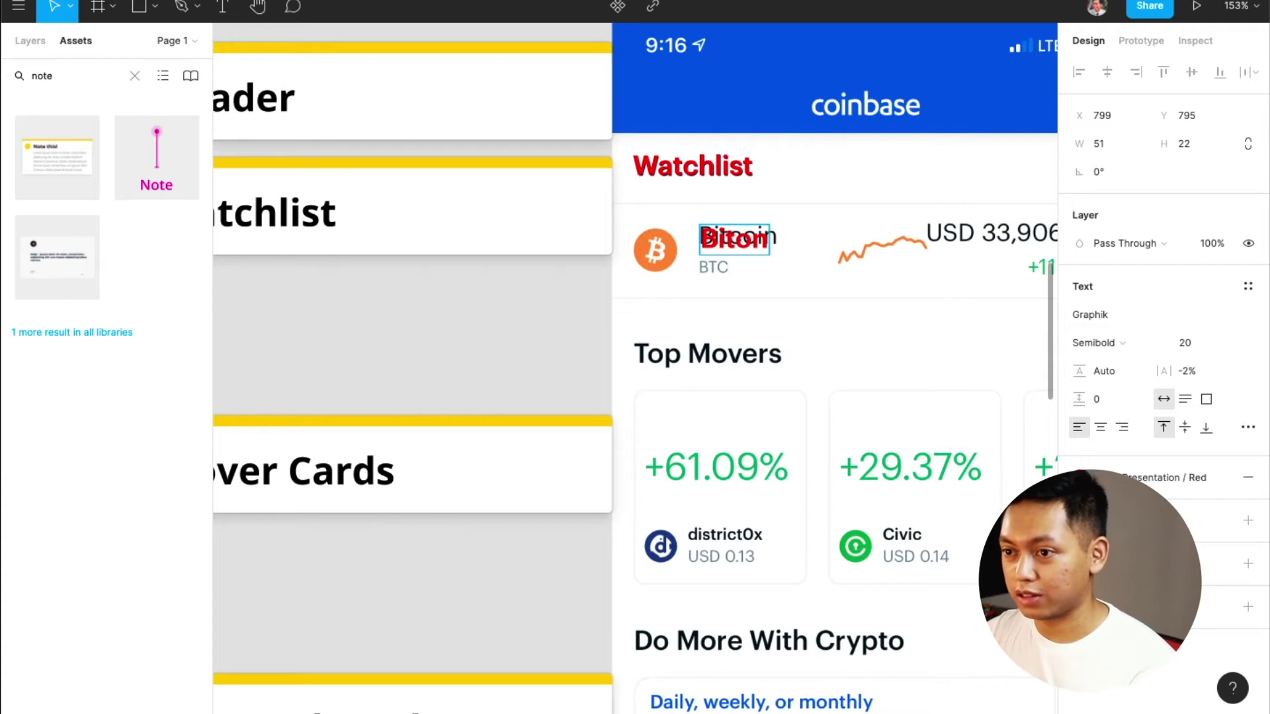
scroll(746, 231, up, 5)
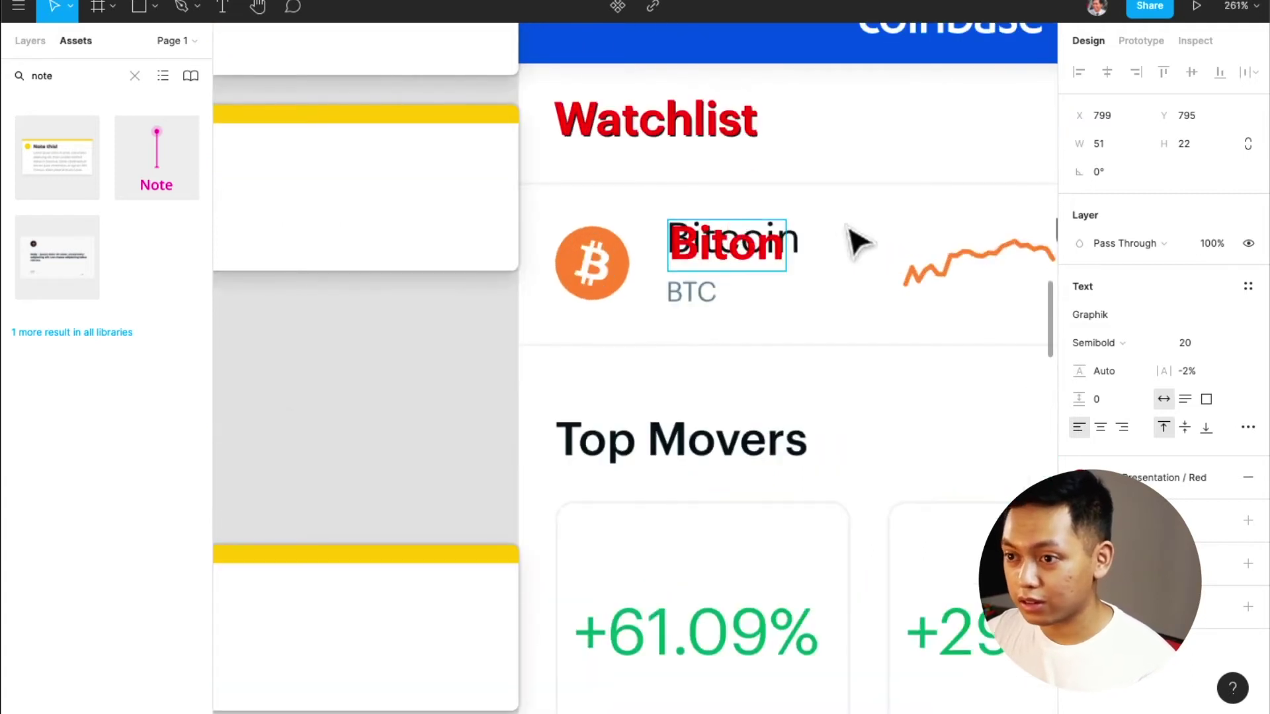
text(n)
key(ctrl+a)
text(Bitcoin)
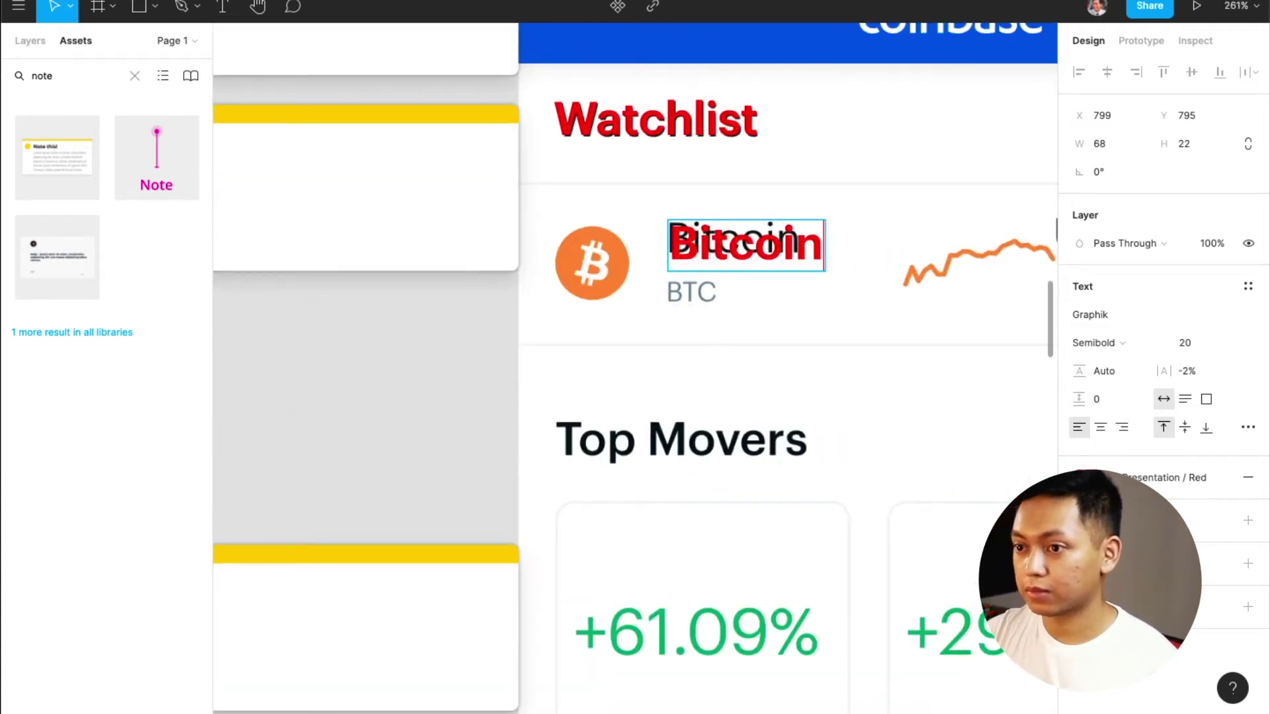
Resize the Bitcoin label to 16 and nudge it over the name
key(ctrl+a)
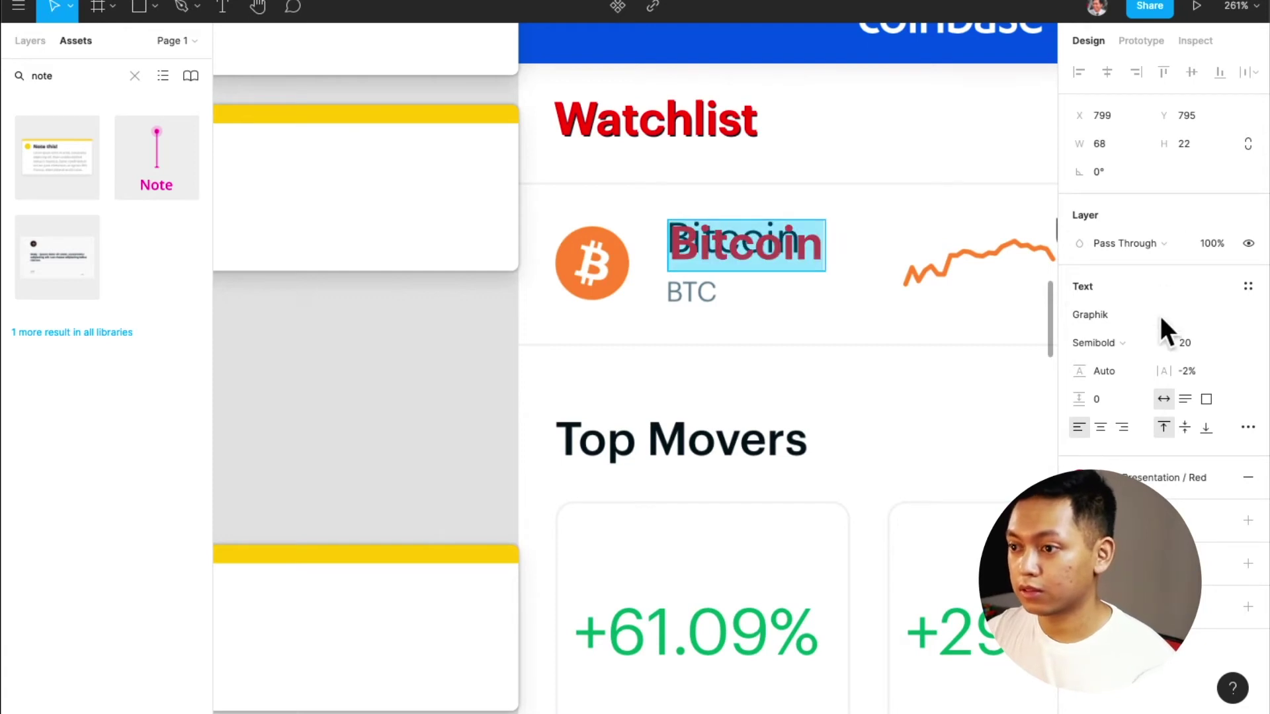
text(14)
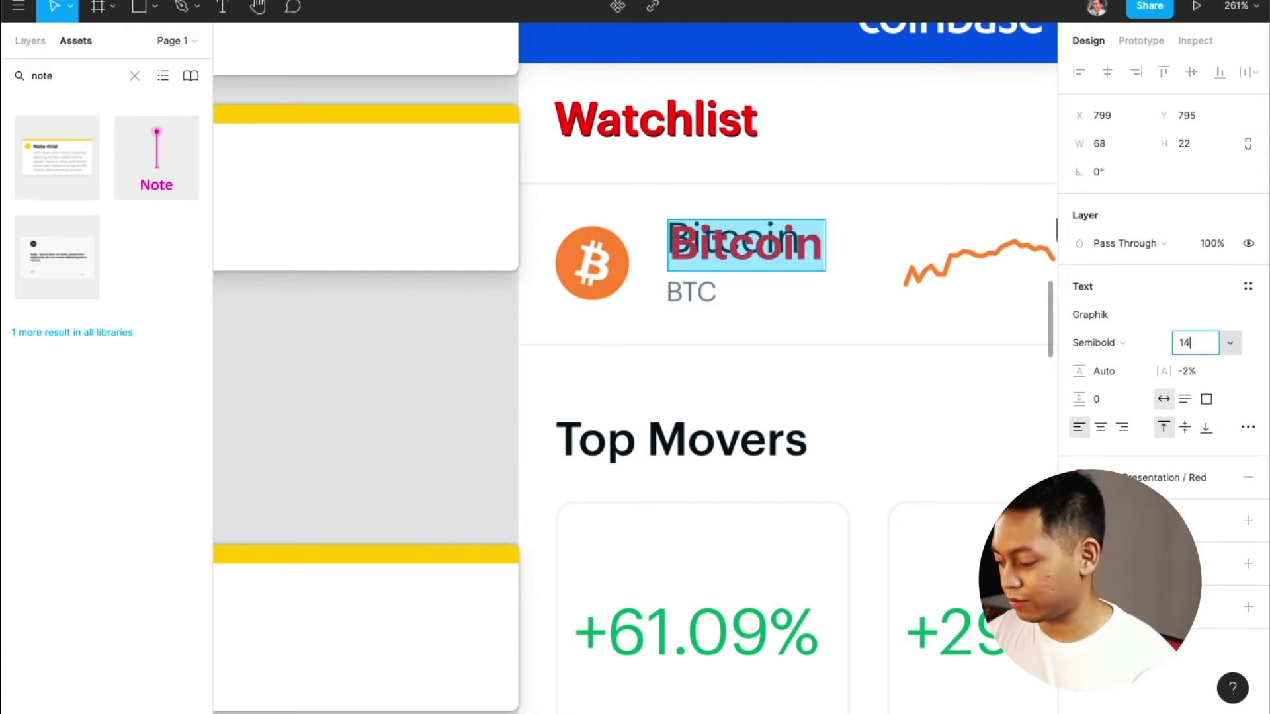
key(Return)
key(Escape)
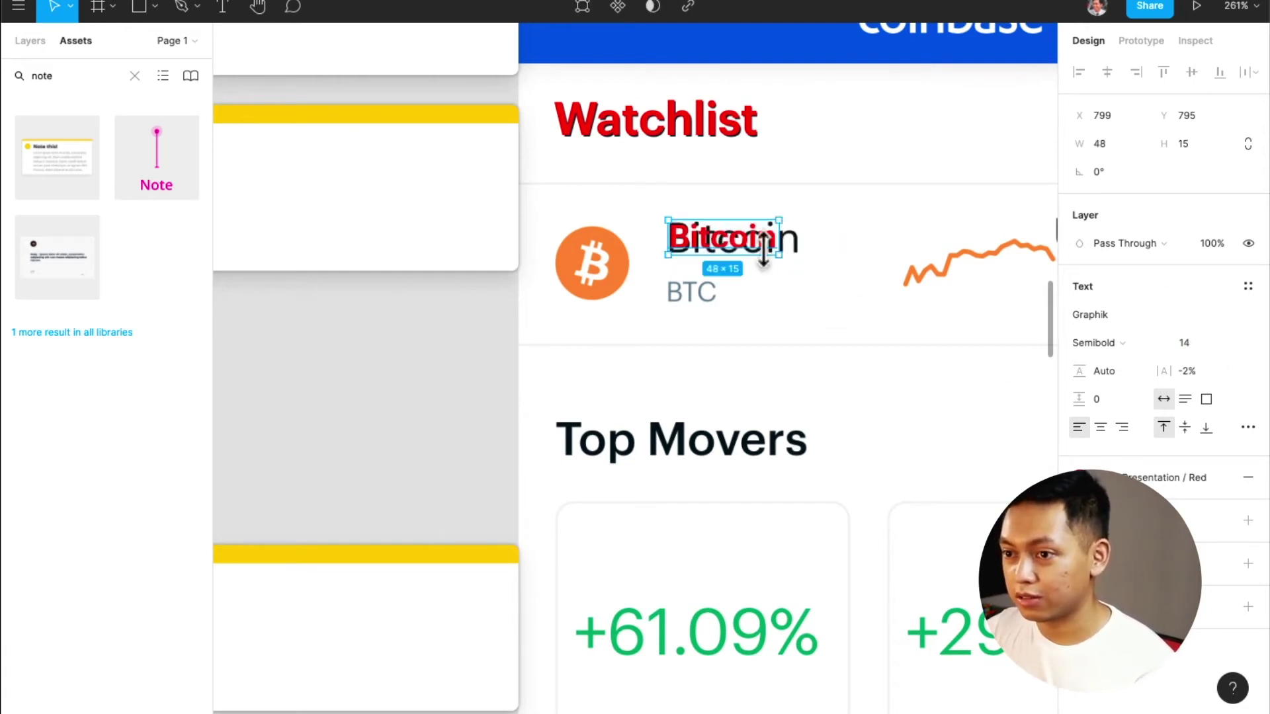
key(Left)
key(Left)
key(Down)
key(Down)
key(Right)
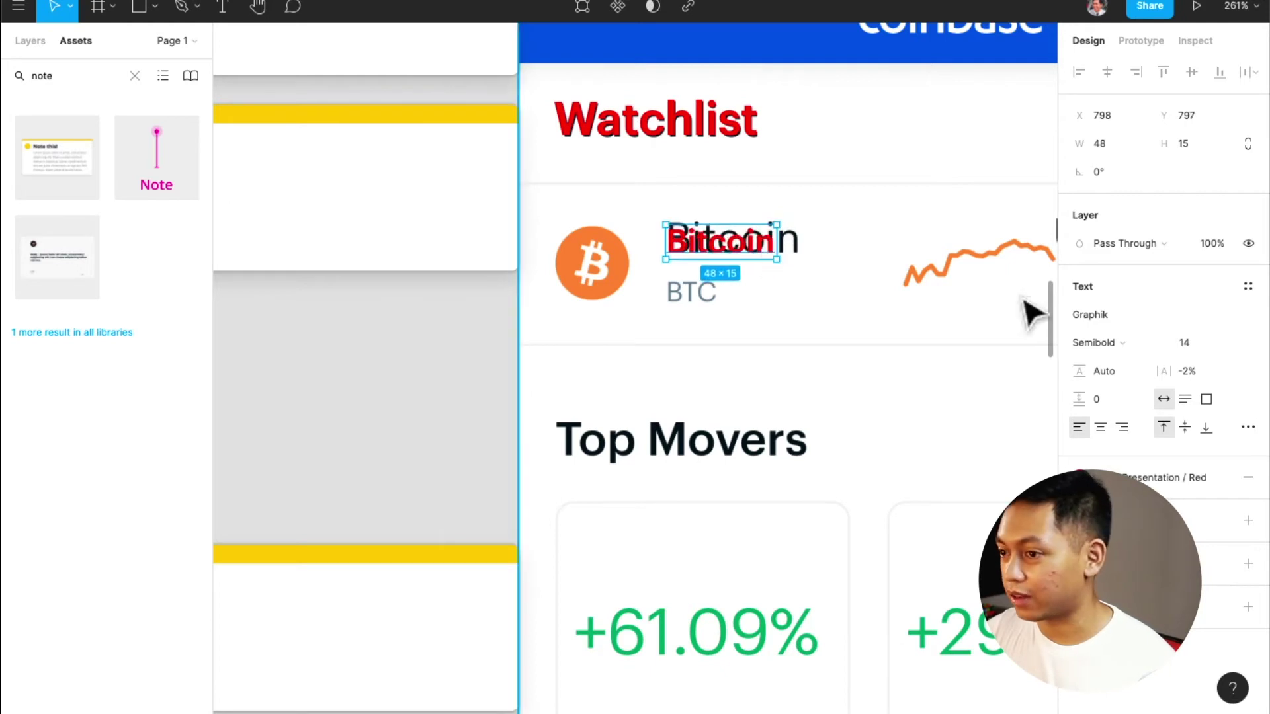
click(1205, 340)
text(16)
key(Return)
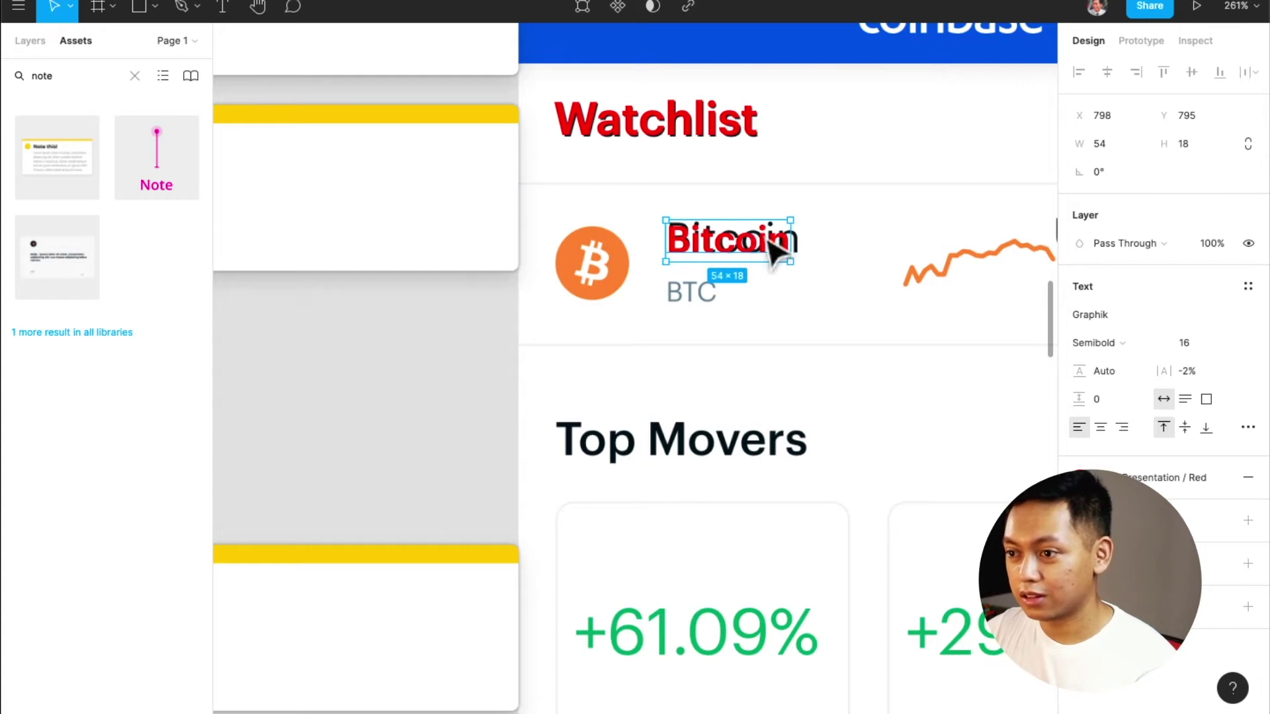
Make the Bitcoin label Regular weight, size 17, 1% letter spacing, aligned over the name
click(1125, 345)
click(1124, 321)
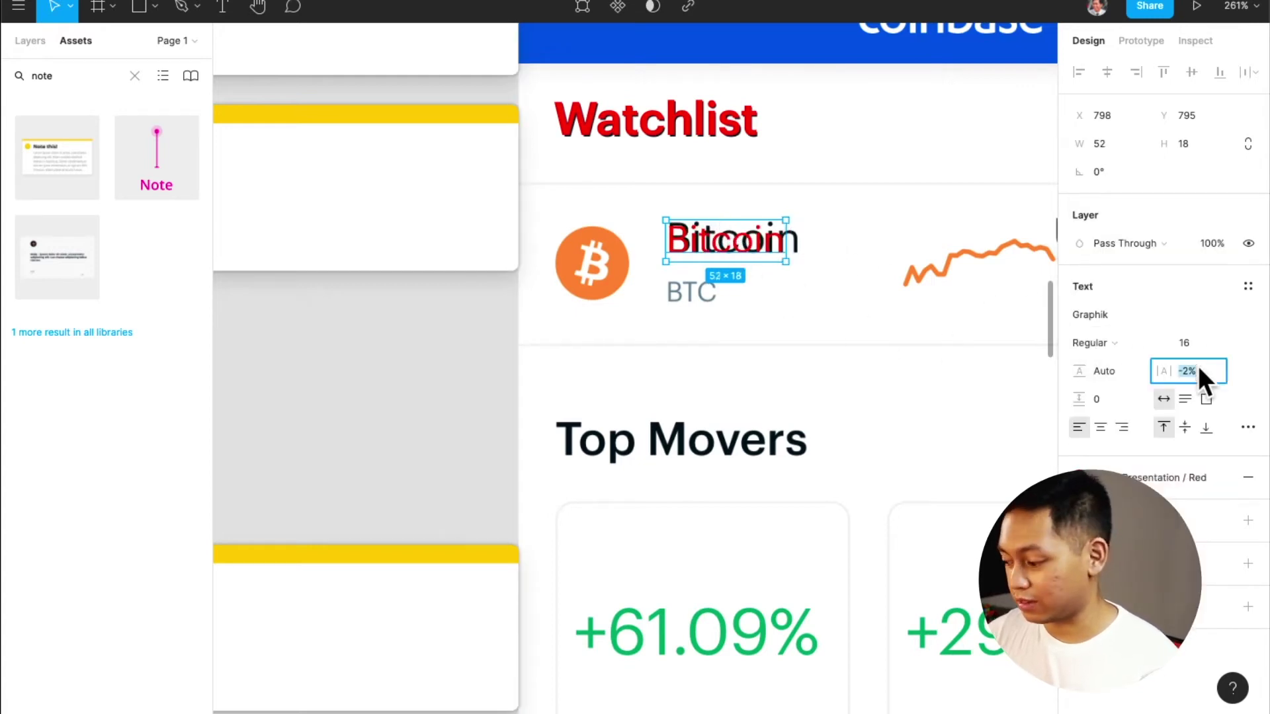
text(0)
key(Return)
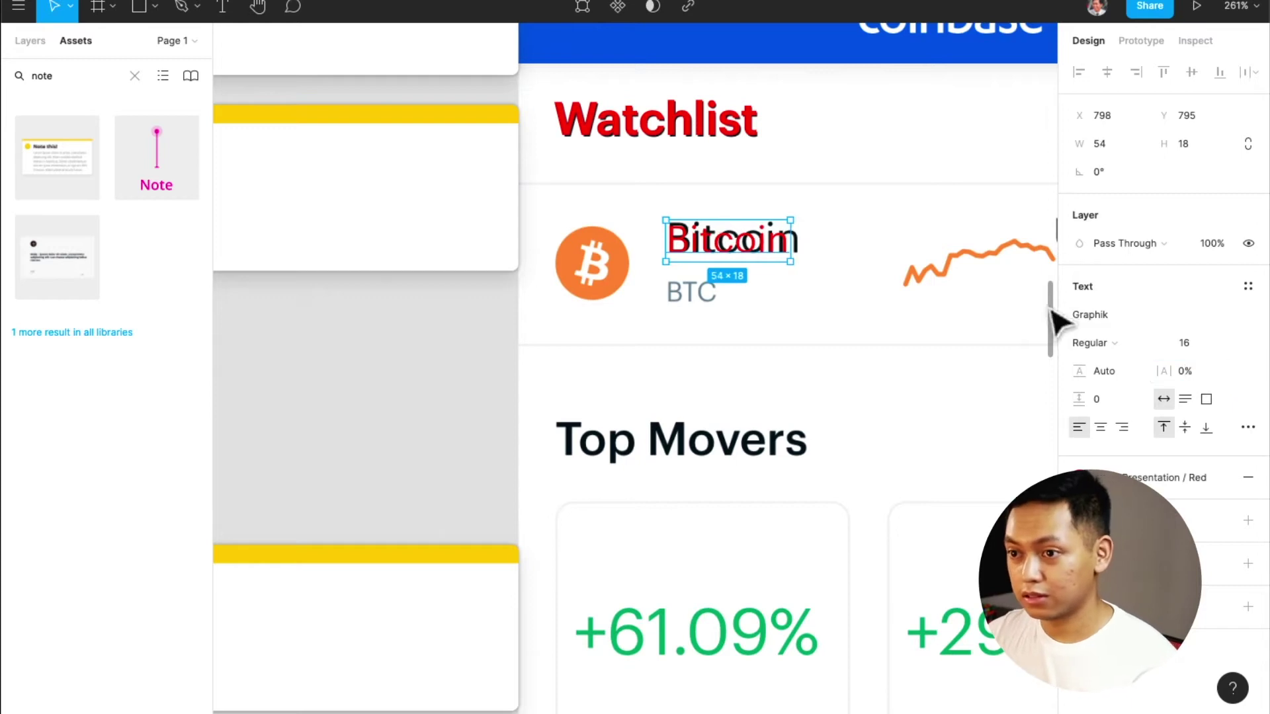
mouse_move(771, 252)
mouse_down()
mouse_move(788, 247)
mouse_move(776, 242)
mouse_up()
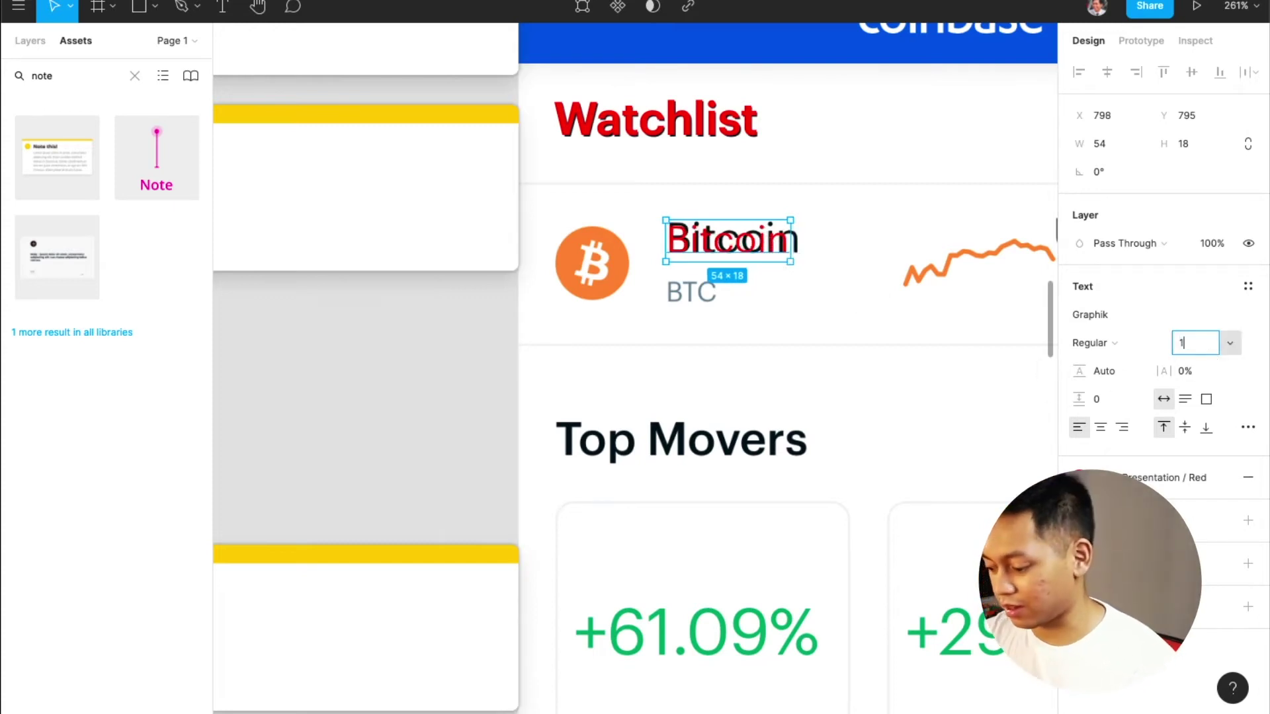
text(17)
key(Return)
key(Up)
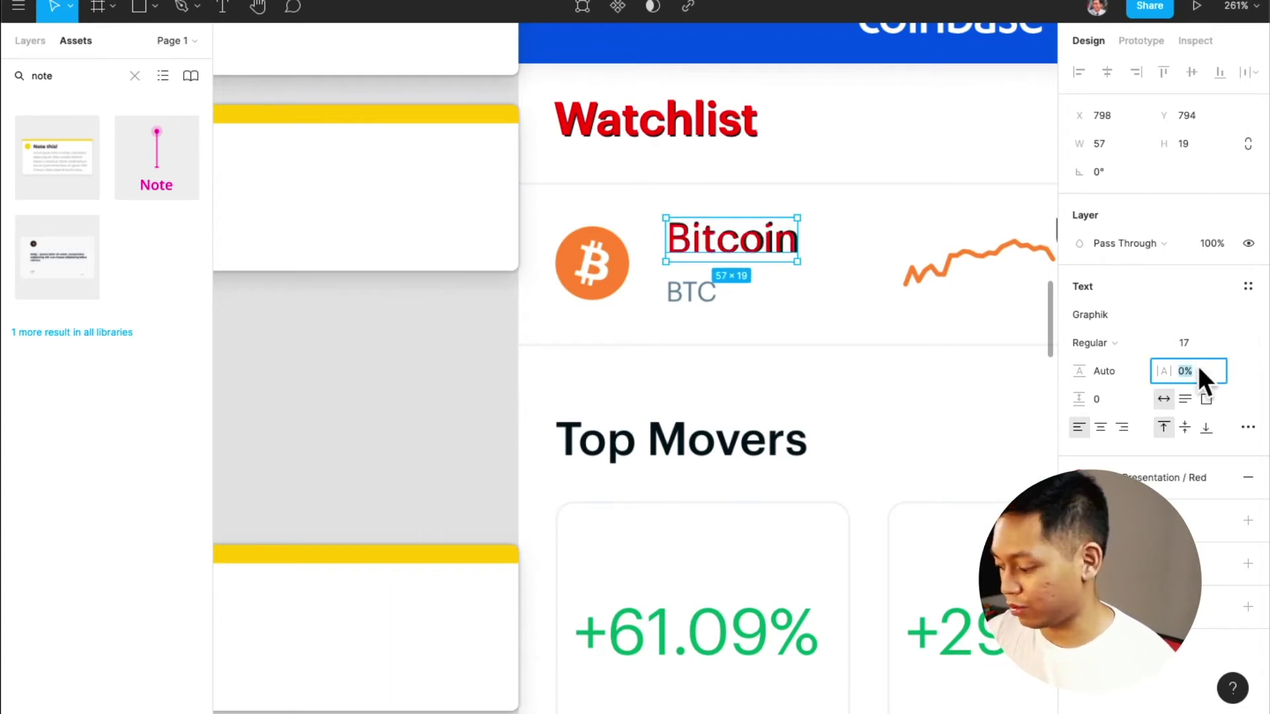
text(1)
key(Return)
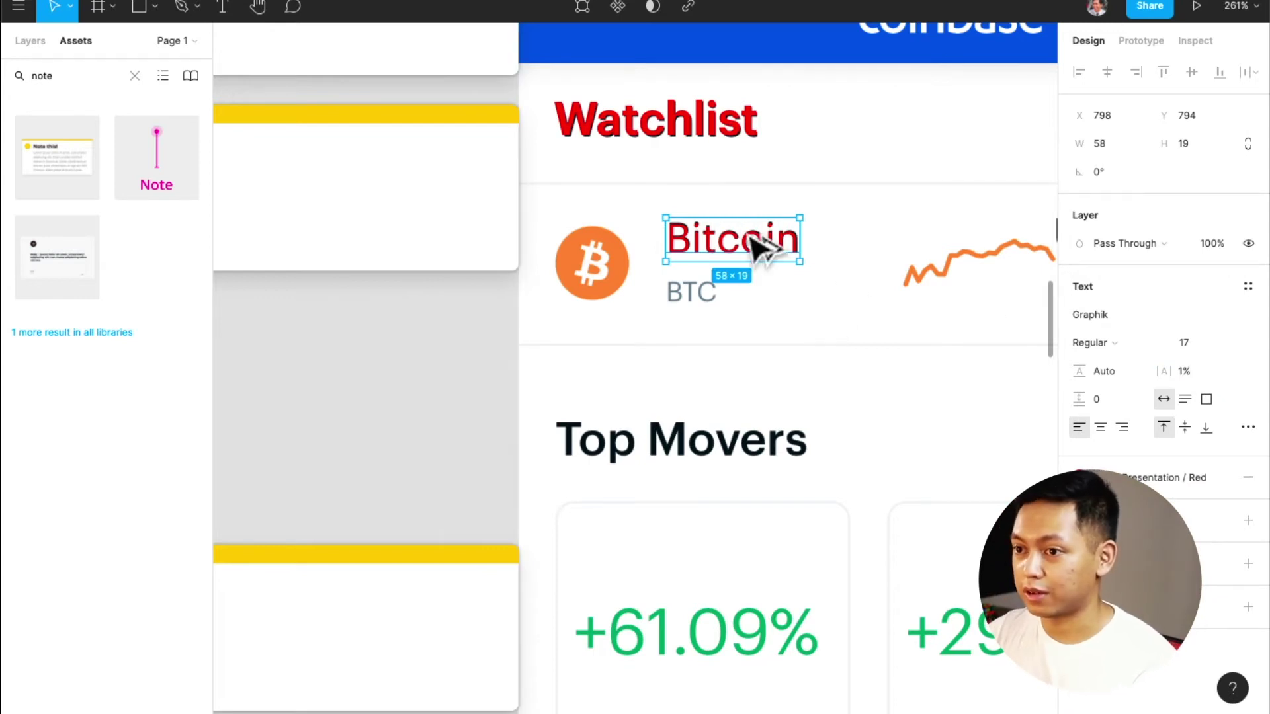
Copy the Bitcoin label onto the ticker as a red 'BTC' label at size 12
drag(760, 247, 760, 286)
click(1190, 344)
text(14)
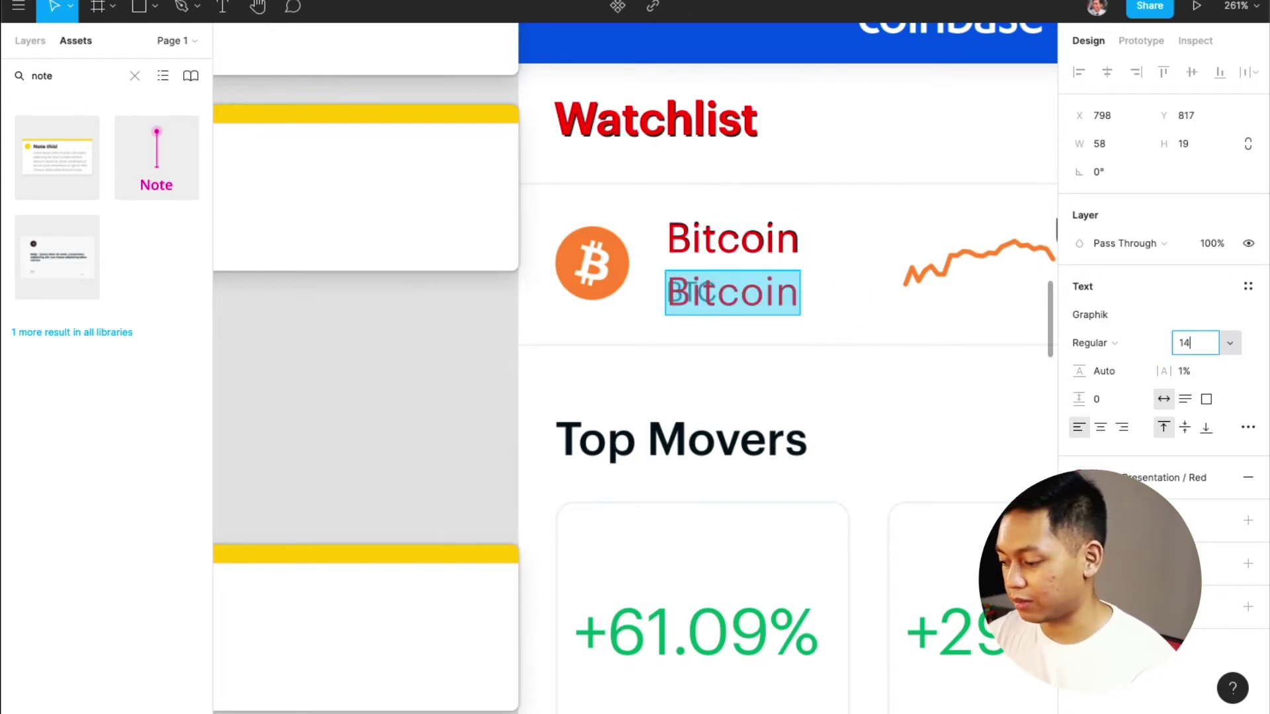
key(Return)
double_click(709, 295)
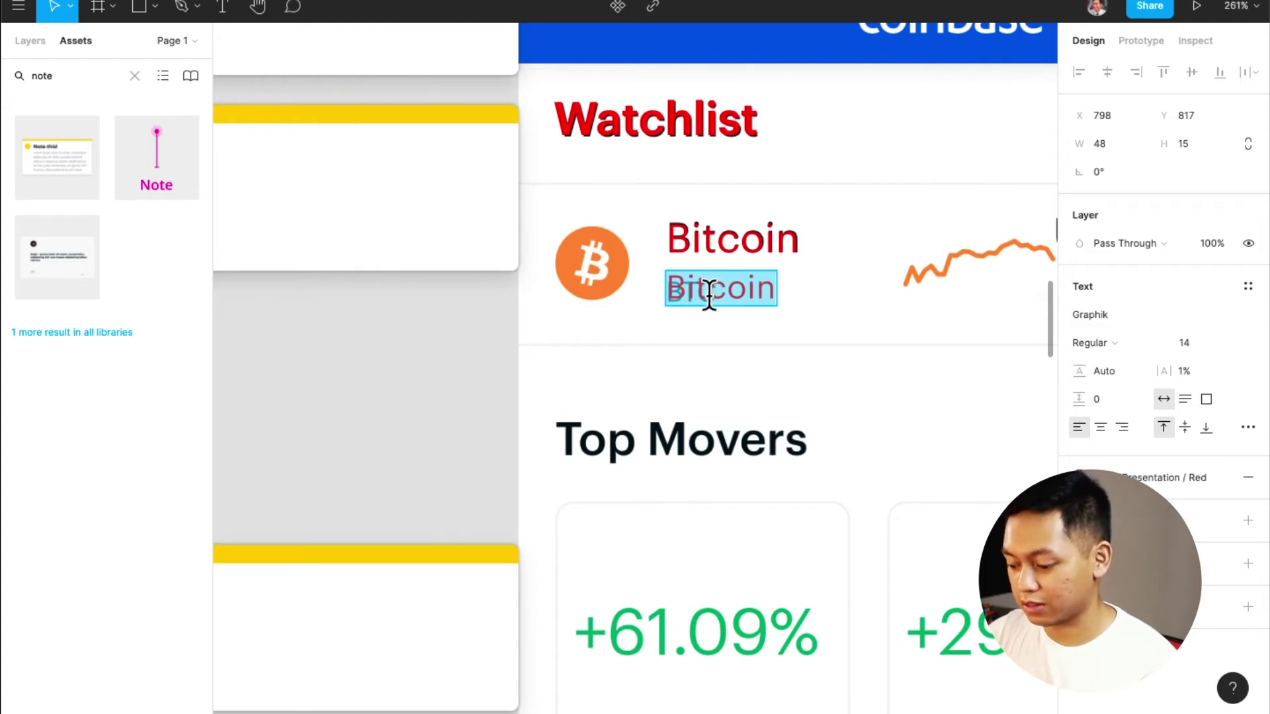
text(BTC)
key(Escape)
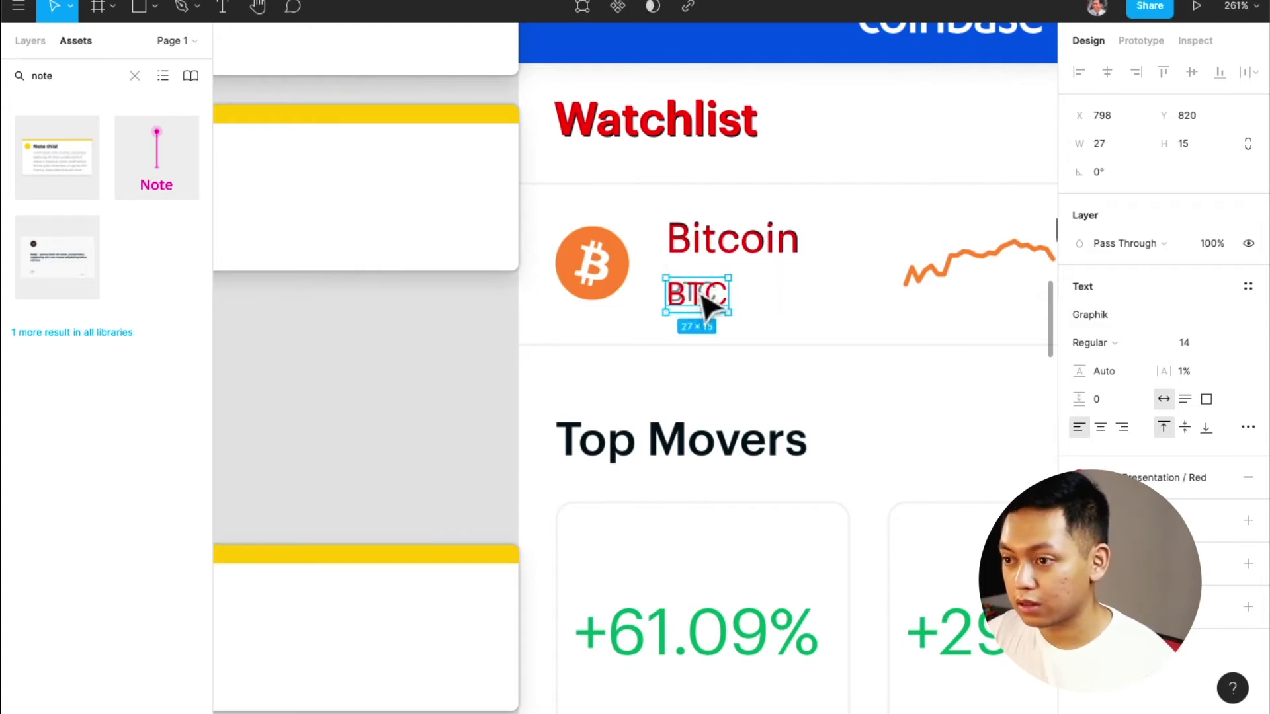
text(12)
key(Return)
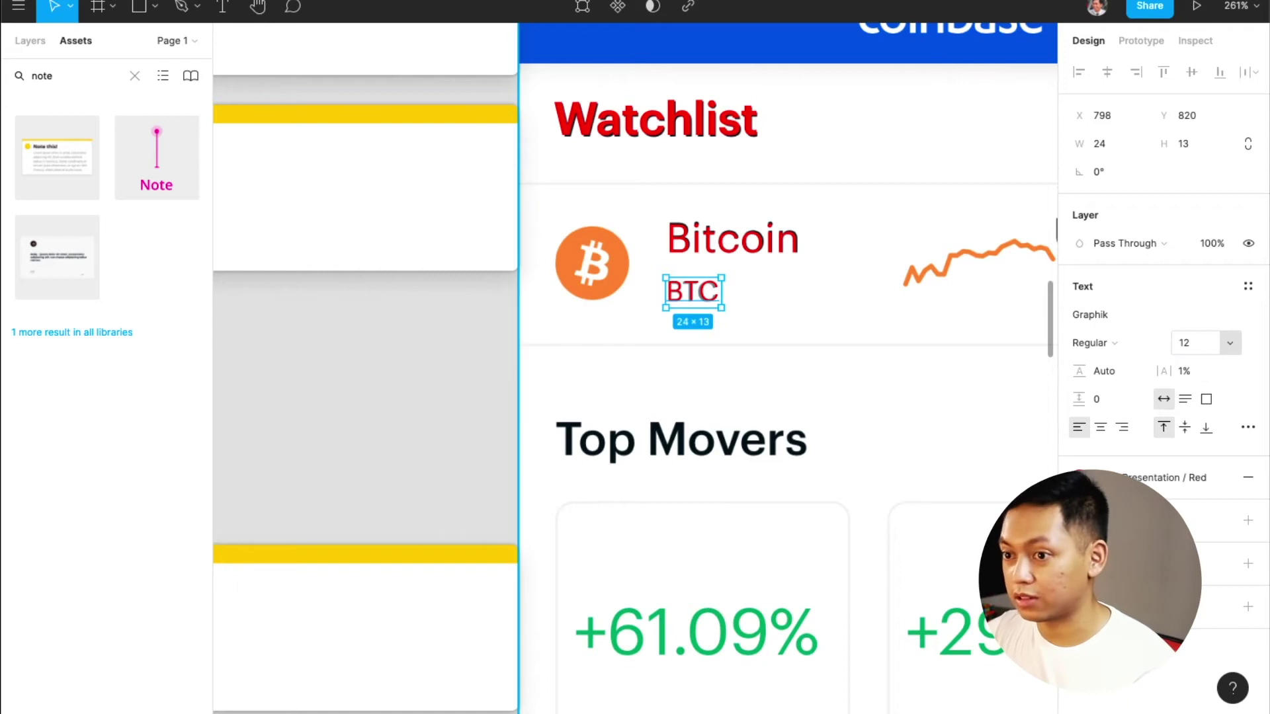
Copy the Bitcoin label onto the price, retype it as 'USD' and nudge it into place
scroll(767, 327, right, 5)
scroll(761, 328, left, 2)
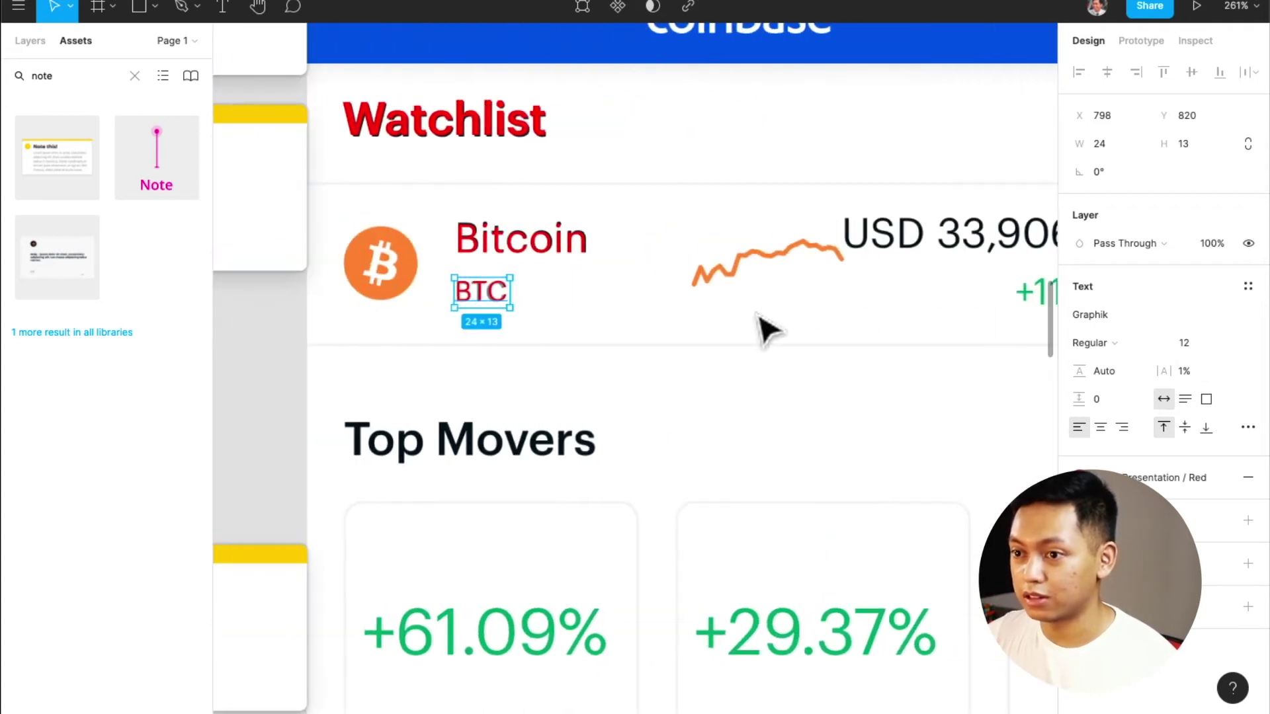
click(538, 250)
drag(537, 250, 750, 248)
double_click(751, 248)
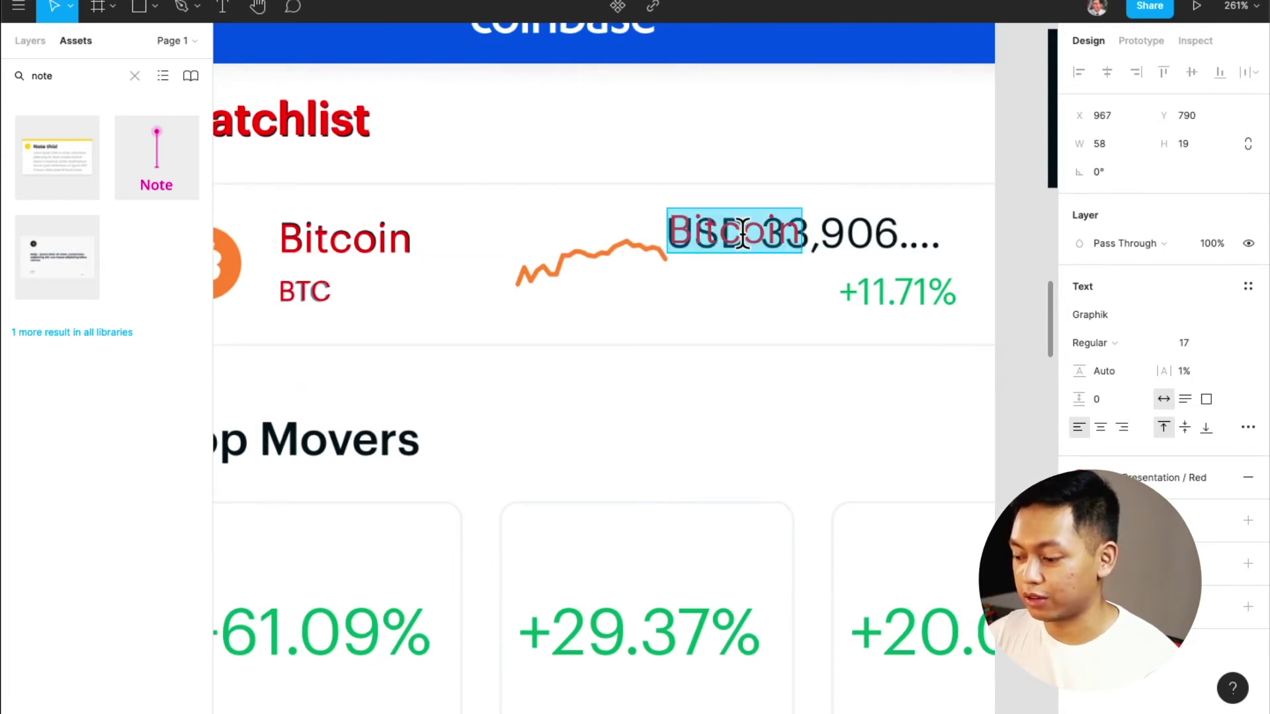
text(USD)
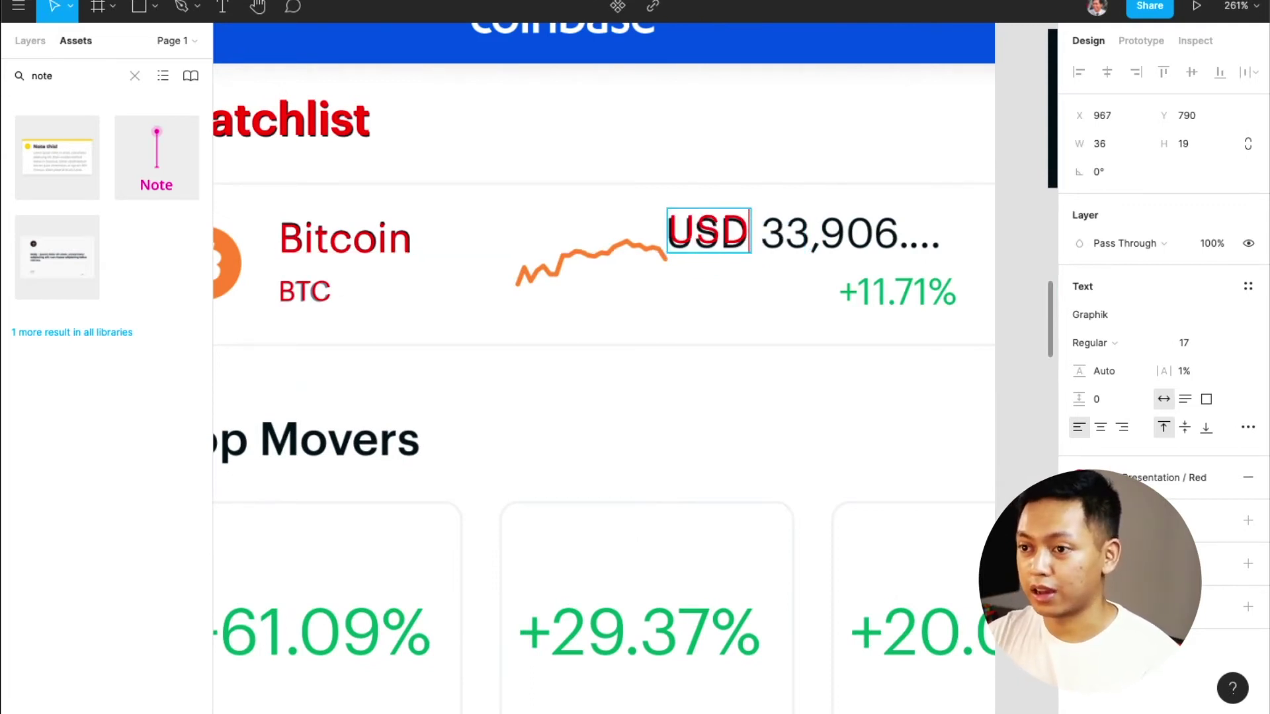
key(Escape)
key(Down)
key(Down)
key(Down)
key(Down)
key(Up)
key(Up)
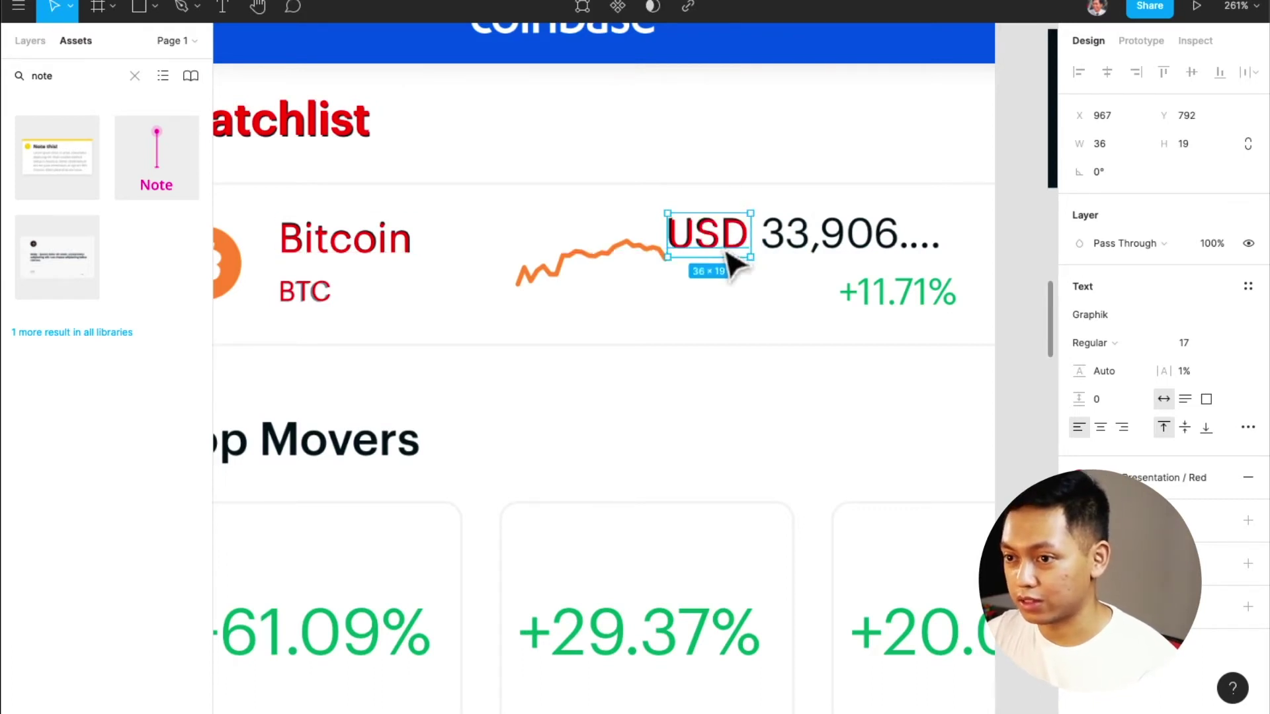
key(Left)
key(Up)
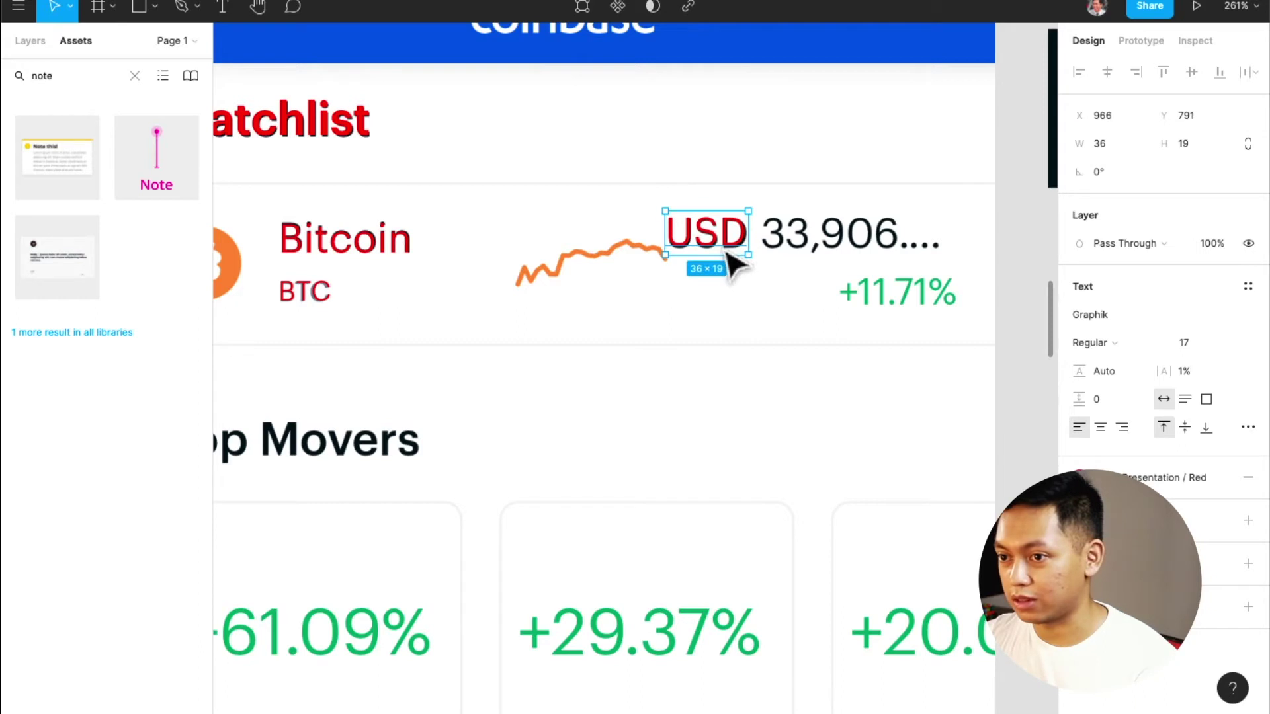
key(Down)
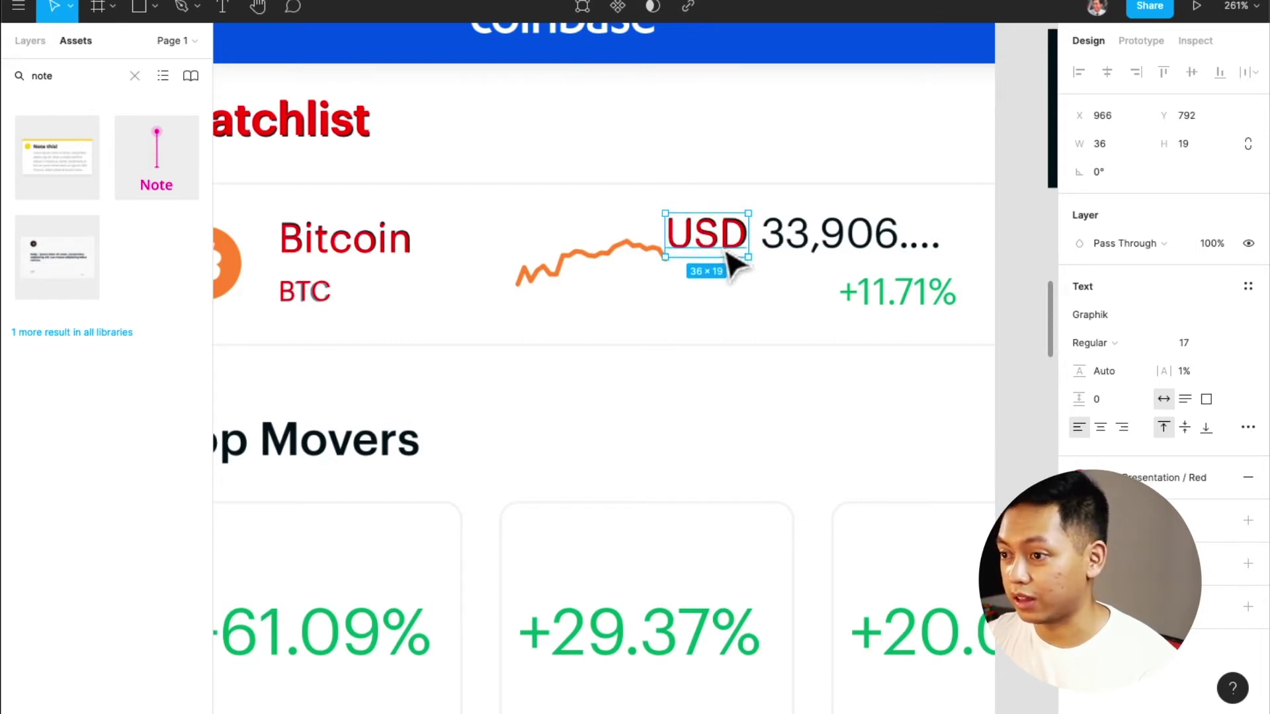
Set the USD text to size 18 with 0% letter spacing and check its spacing
text(18)
key(Return)
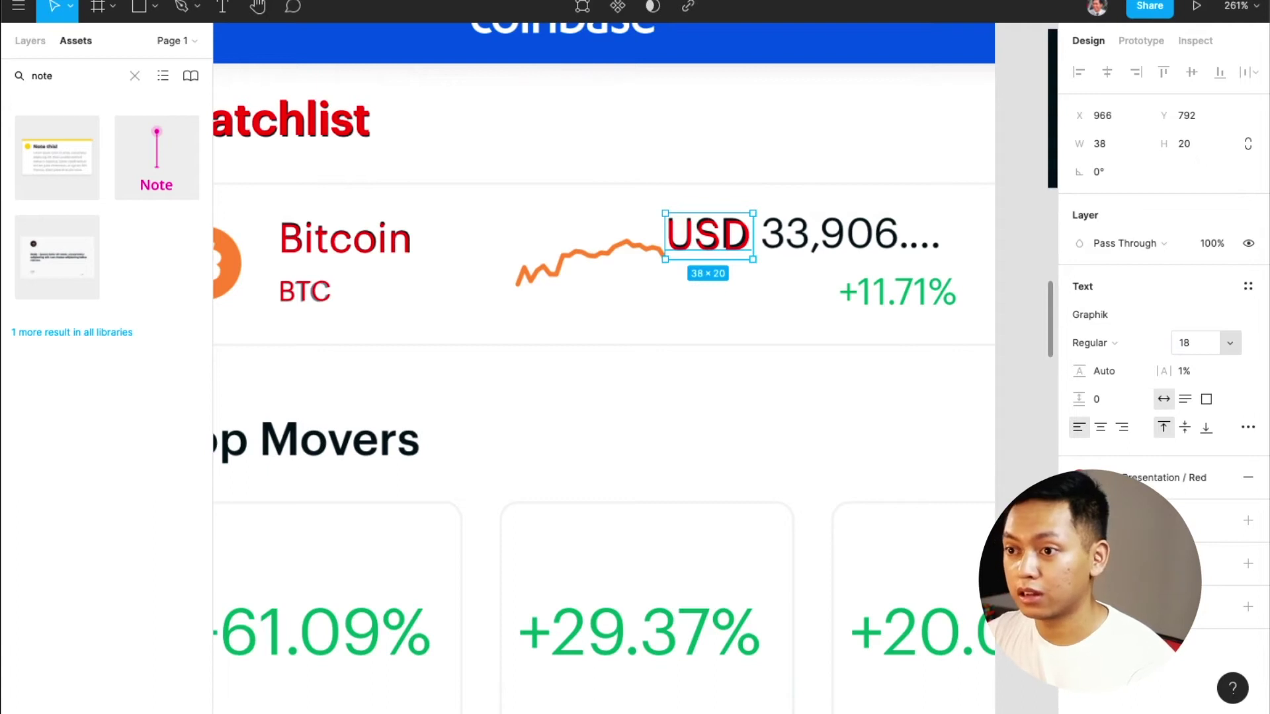
key(Left)
key(Up)
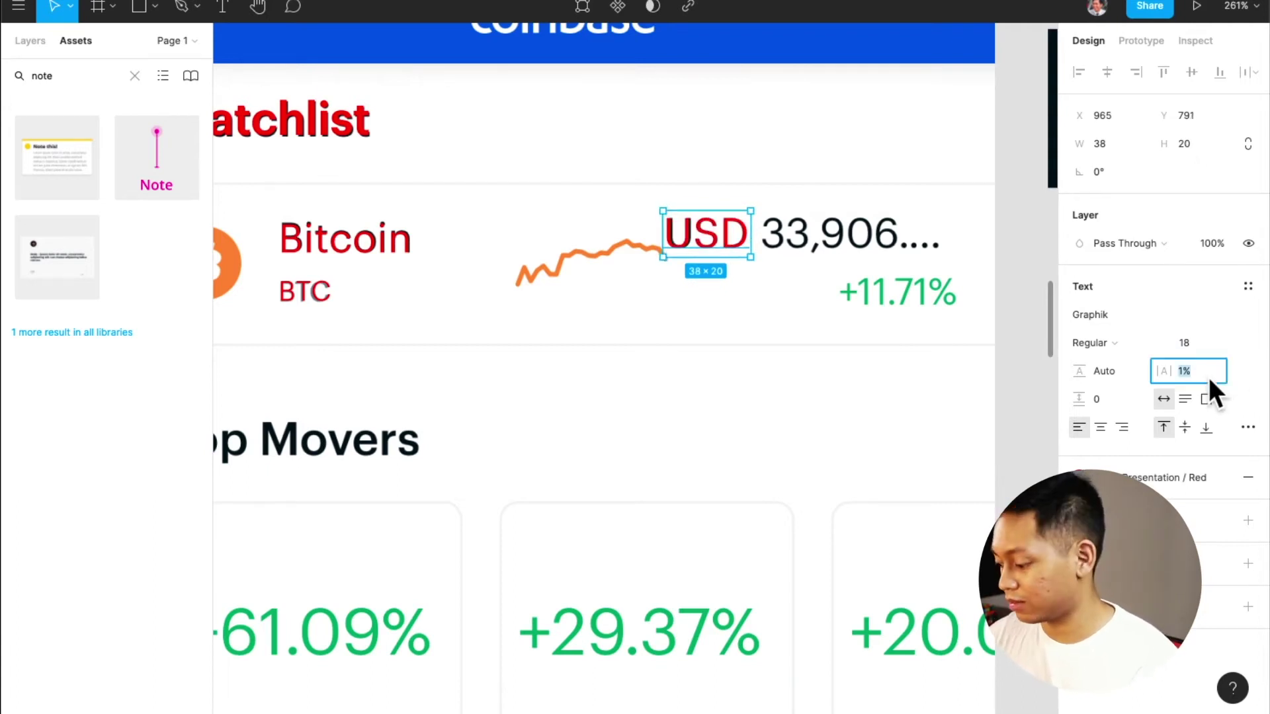
text(0)
key(Return)
key(Right)
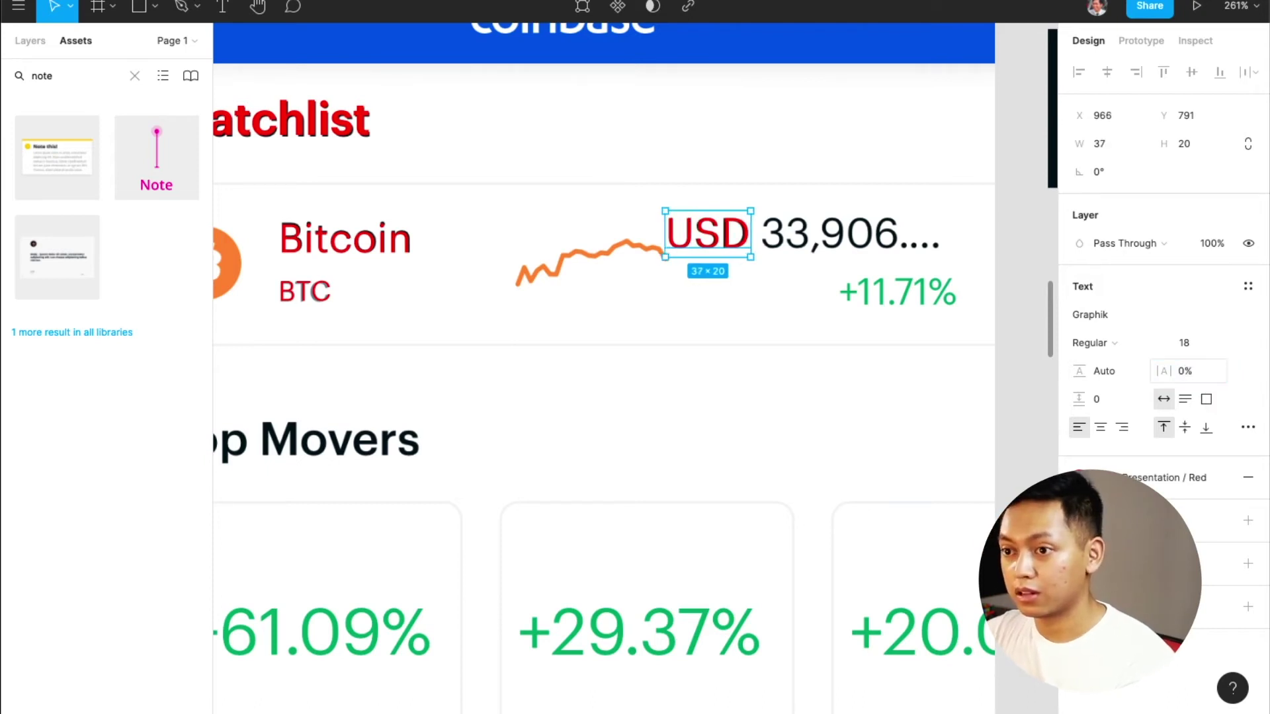
key(Escape)
key(alt)
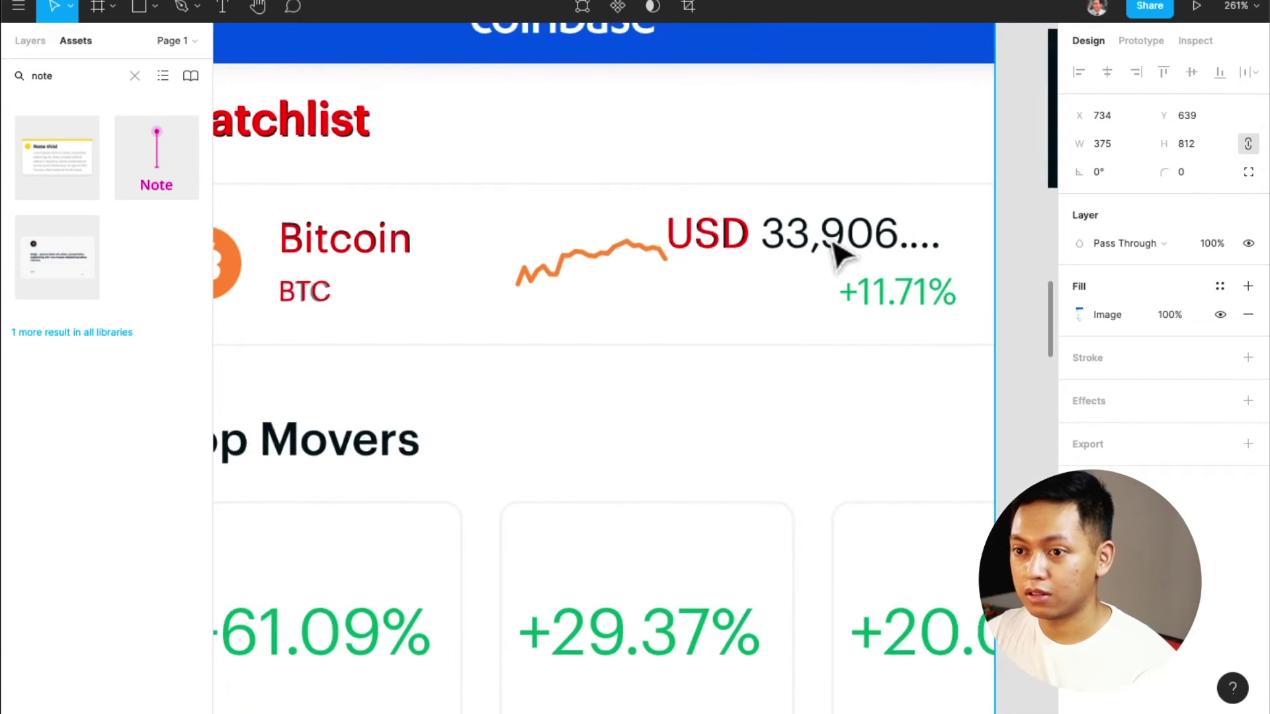
Duplicate the USD text onto the price and retype it as '33,906'
click(724, 255)
drag(731, 249, 835, 251)
double_click(808, 250)
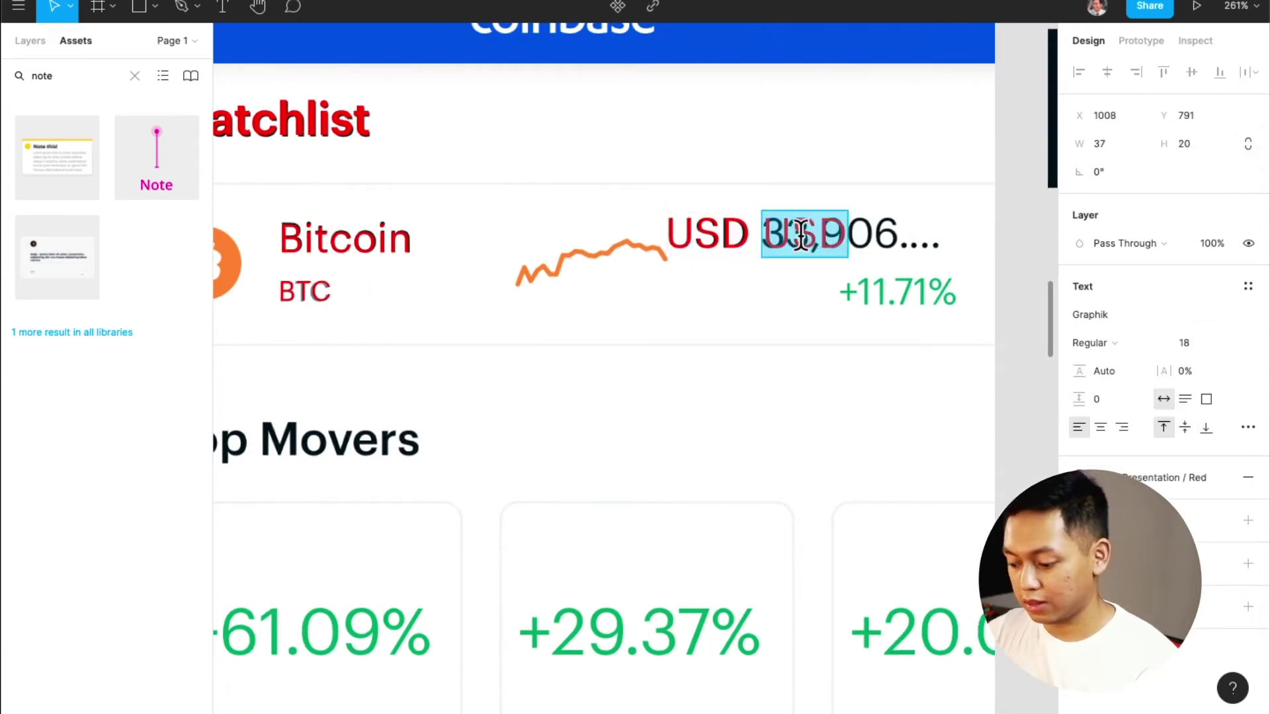
text(33,906)
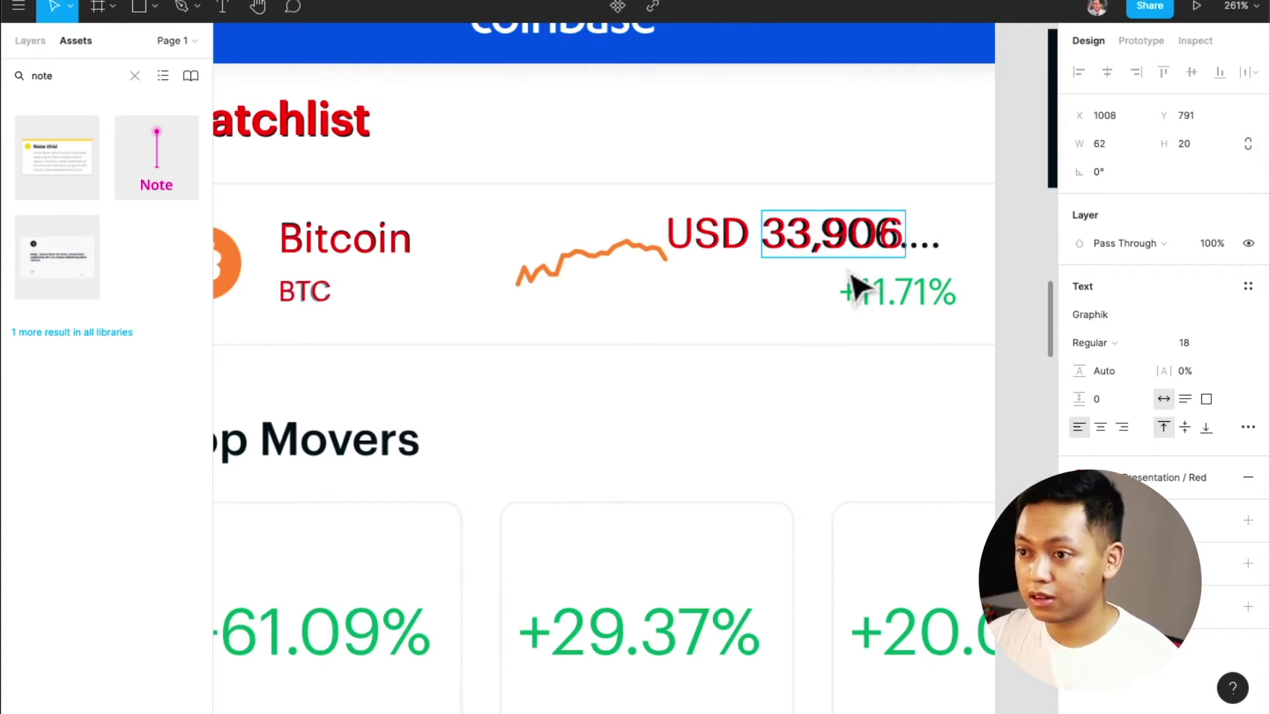
key(Escape)
key(Left)
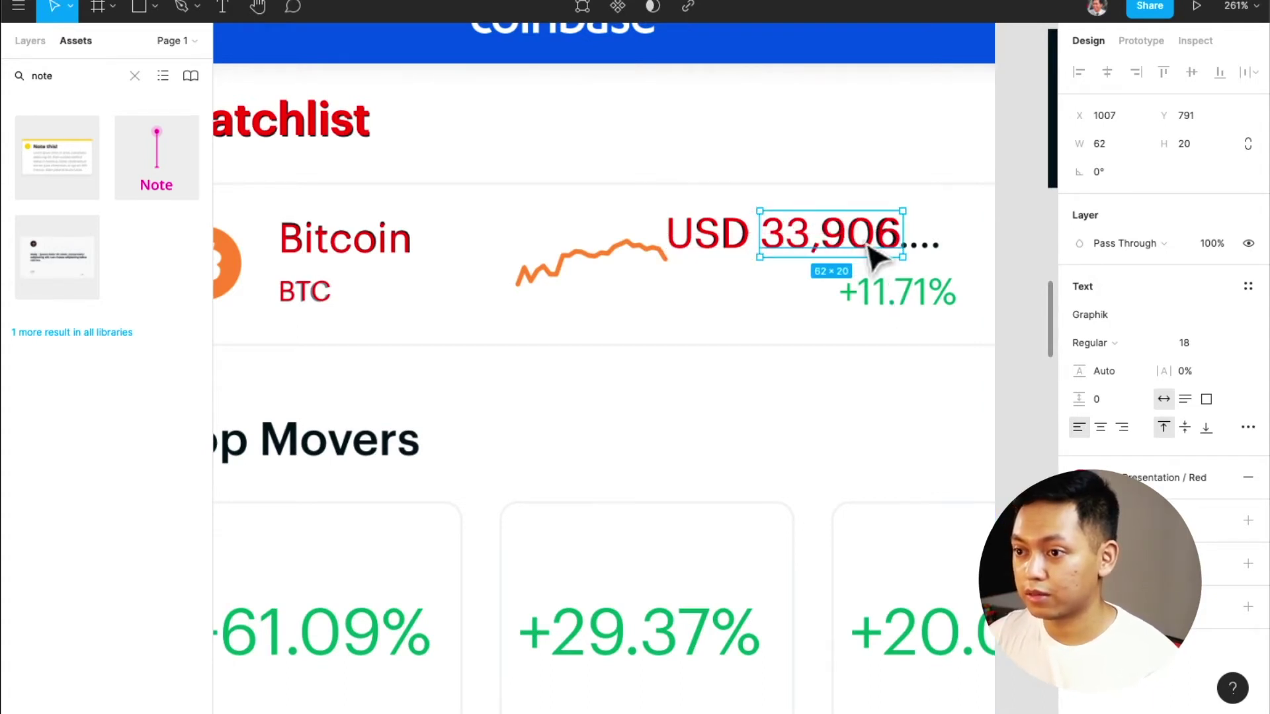
Add a red '+11.7' label at size 16 over Bitcoin's +11.71% change
drag(874, 256, 874, 311)
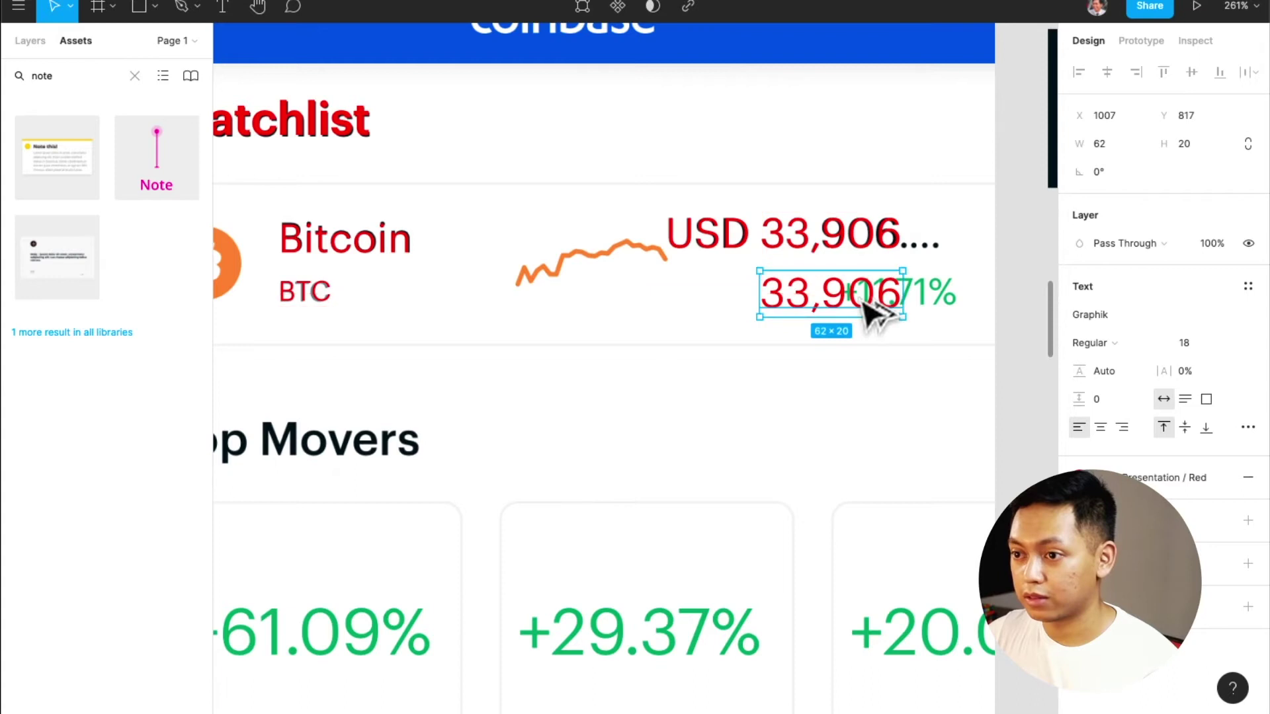
double_click(860, 295)
text(+11)
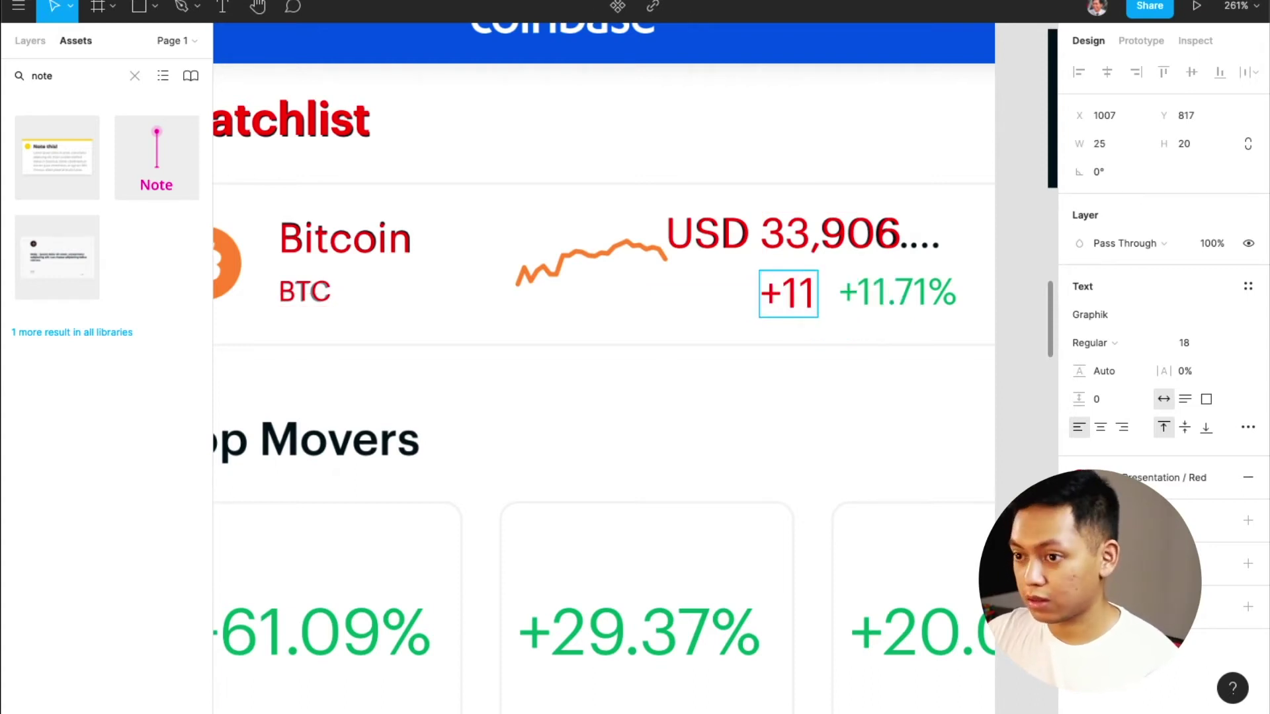
text(.7)
key(Escape)
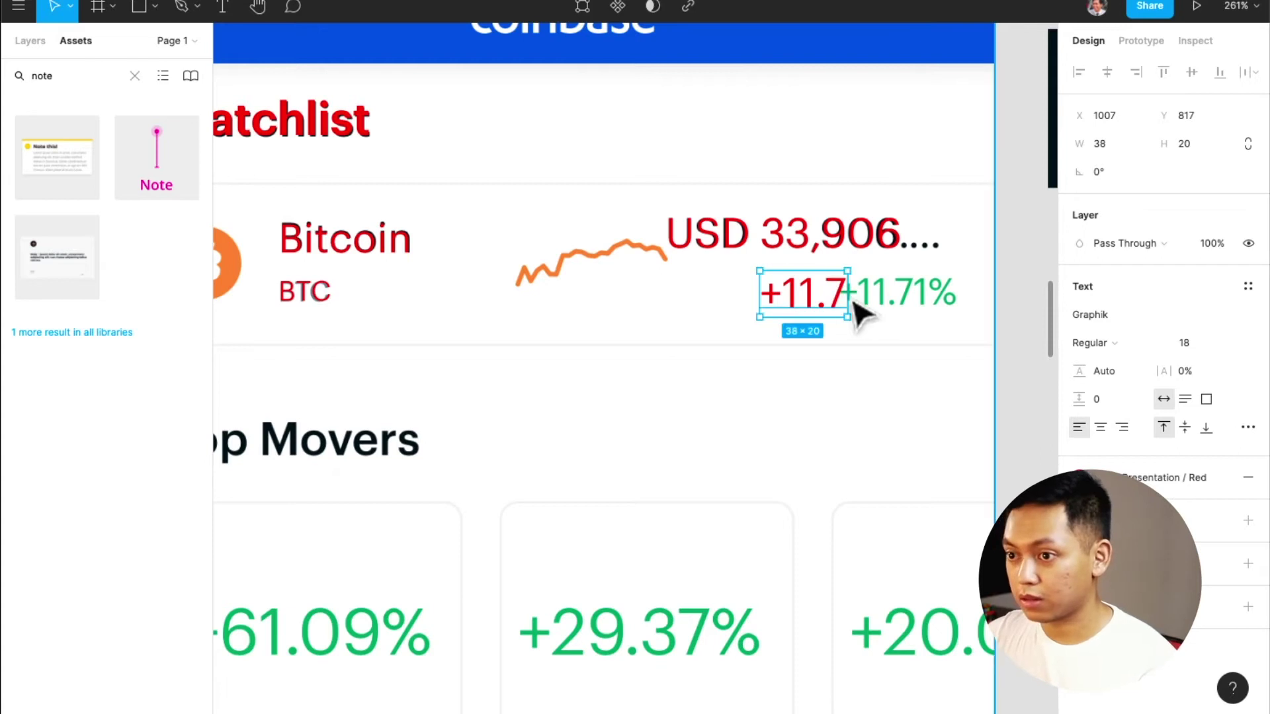
drag(830, 300, 906, 303)
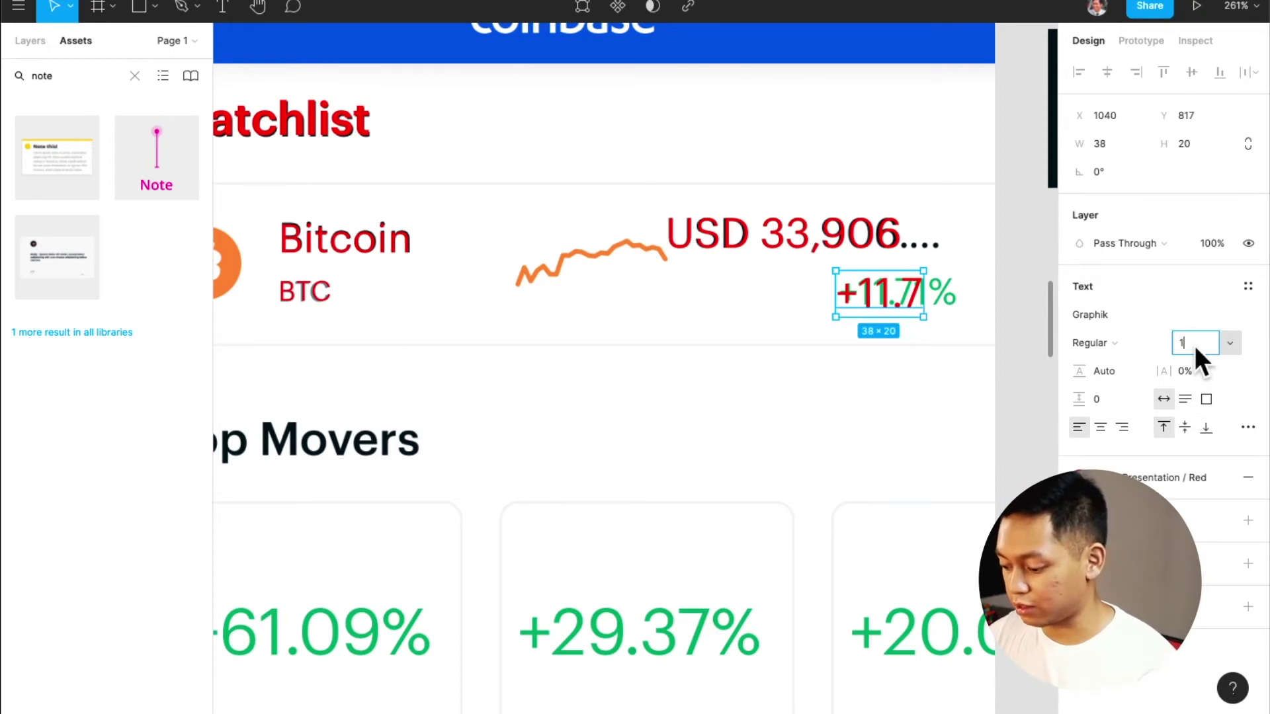
text(16)
key(Return)
drag(896, 292, 891, 294)
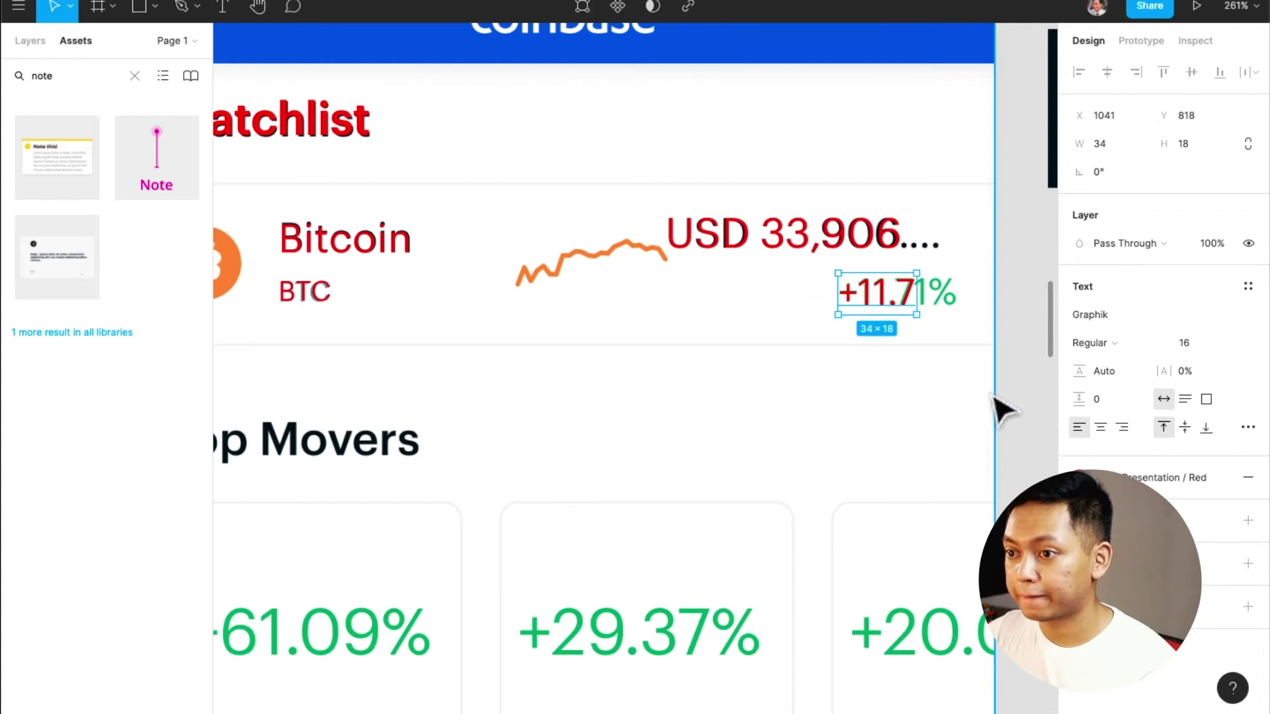
Copy the USD text onto the district0x card and retype it as '+61.09%'
scroll(752, 526, down, 5)
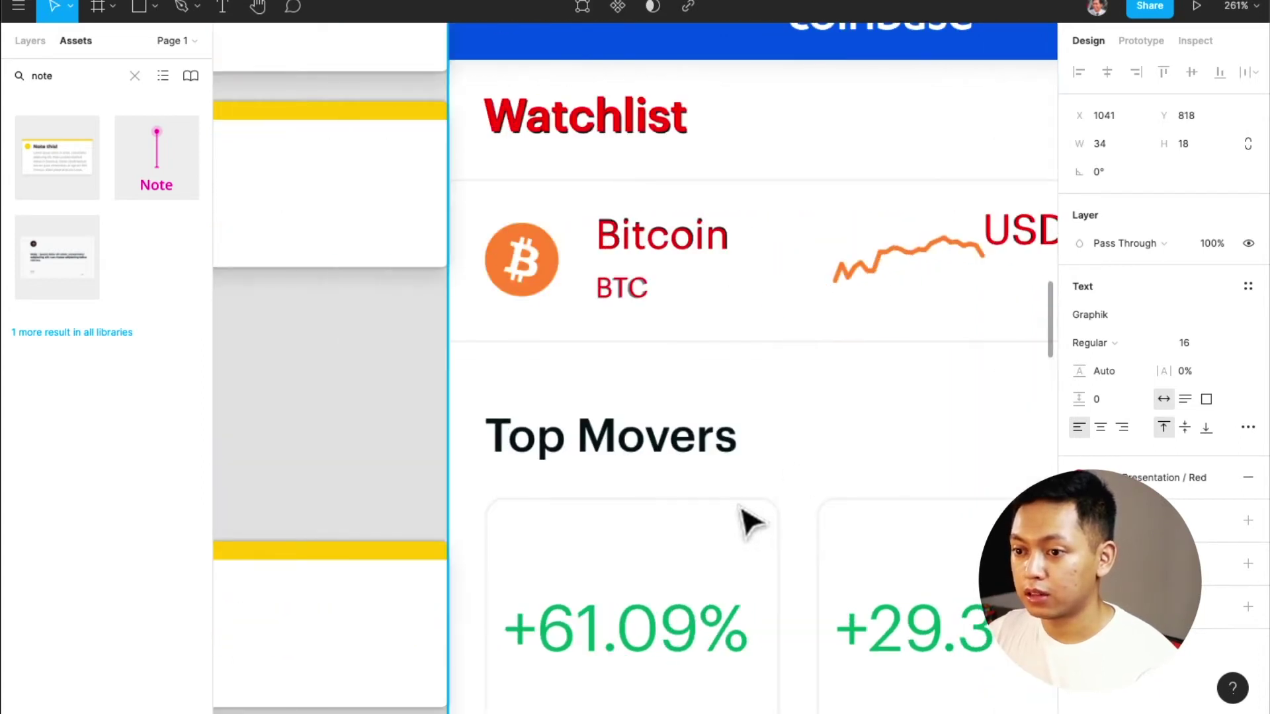
scroll(751, 523, up, 5)
scroll(751, 522, down, 5)
scroll(751, 523, down, 3)
scroll(753, 523, down, 4)
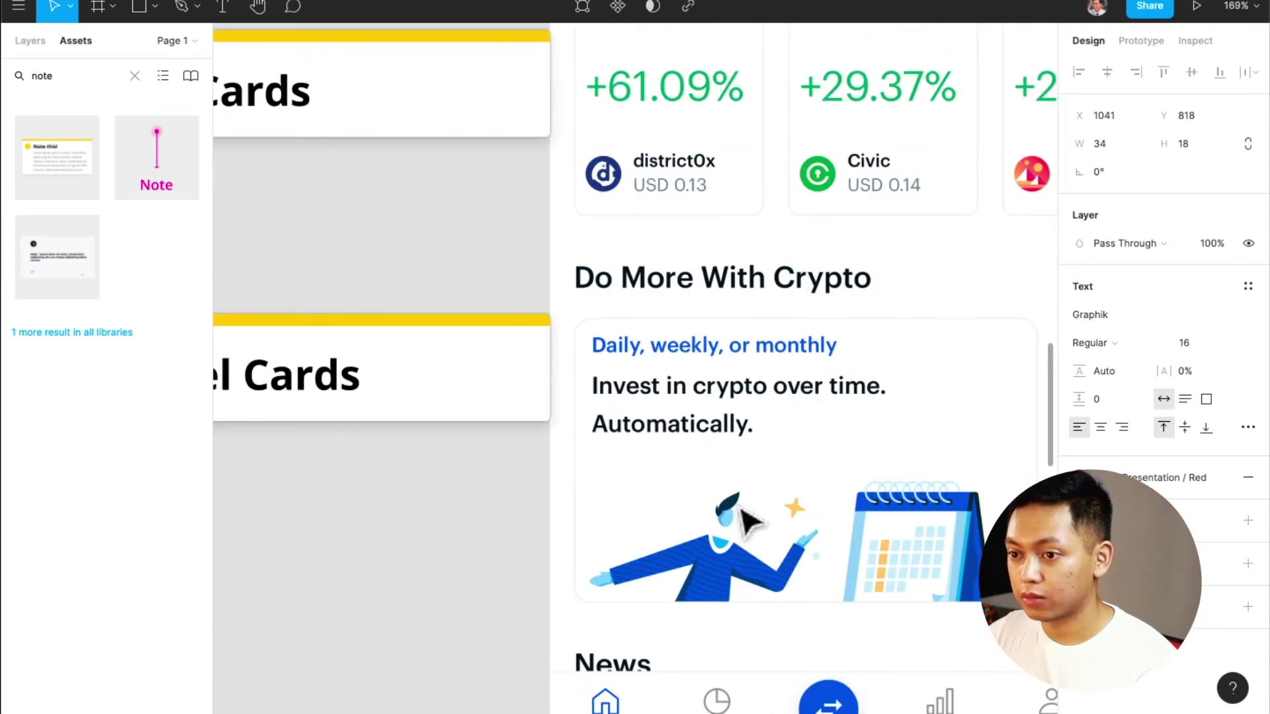
scroll(741, 510, up, 8)
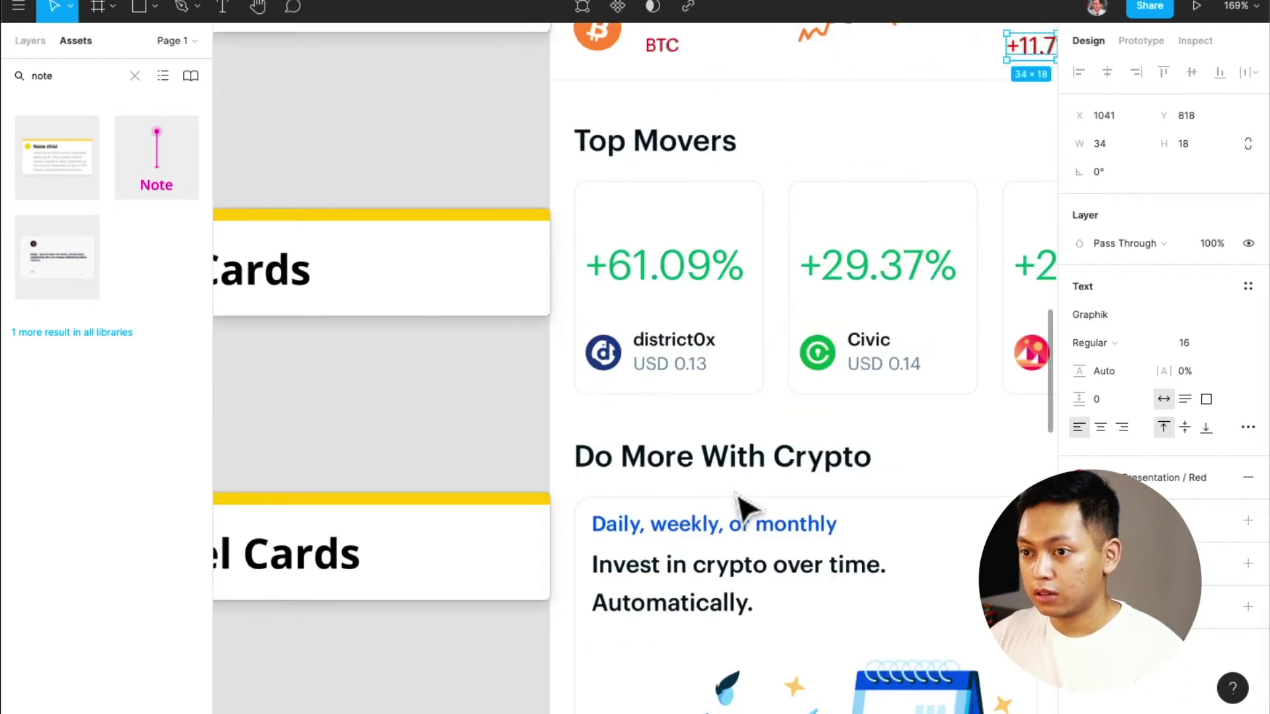
scroll(741, 506, up, 7)
scroll(741, 506, down, 13)
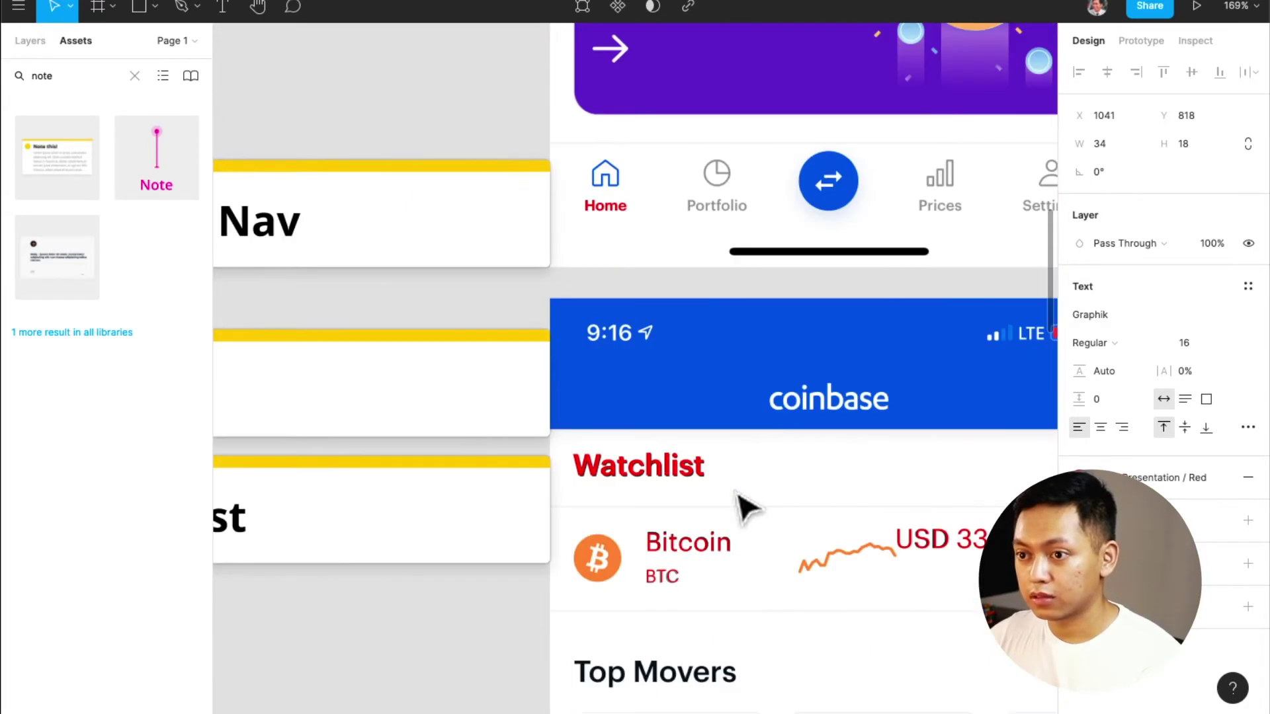
scroll(741, 497, up, 1)
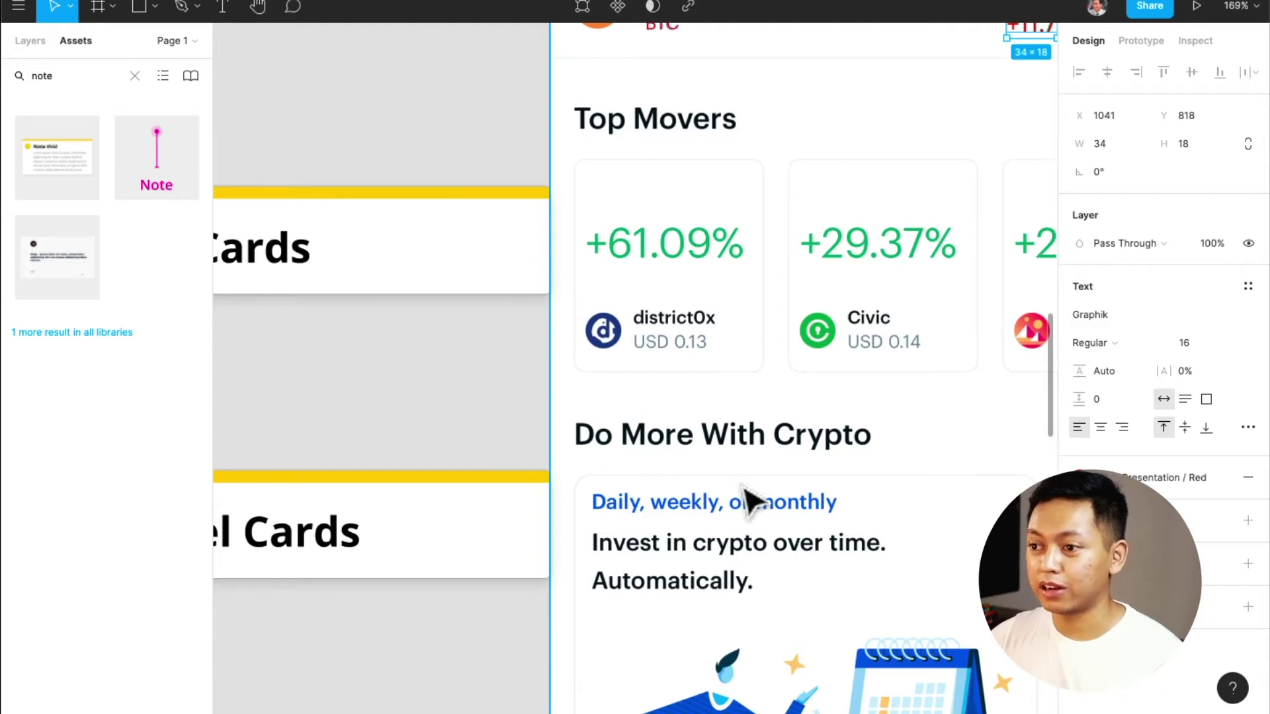
scroll(747, 486, up, 3)
scroll(747, 486, right, 2)
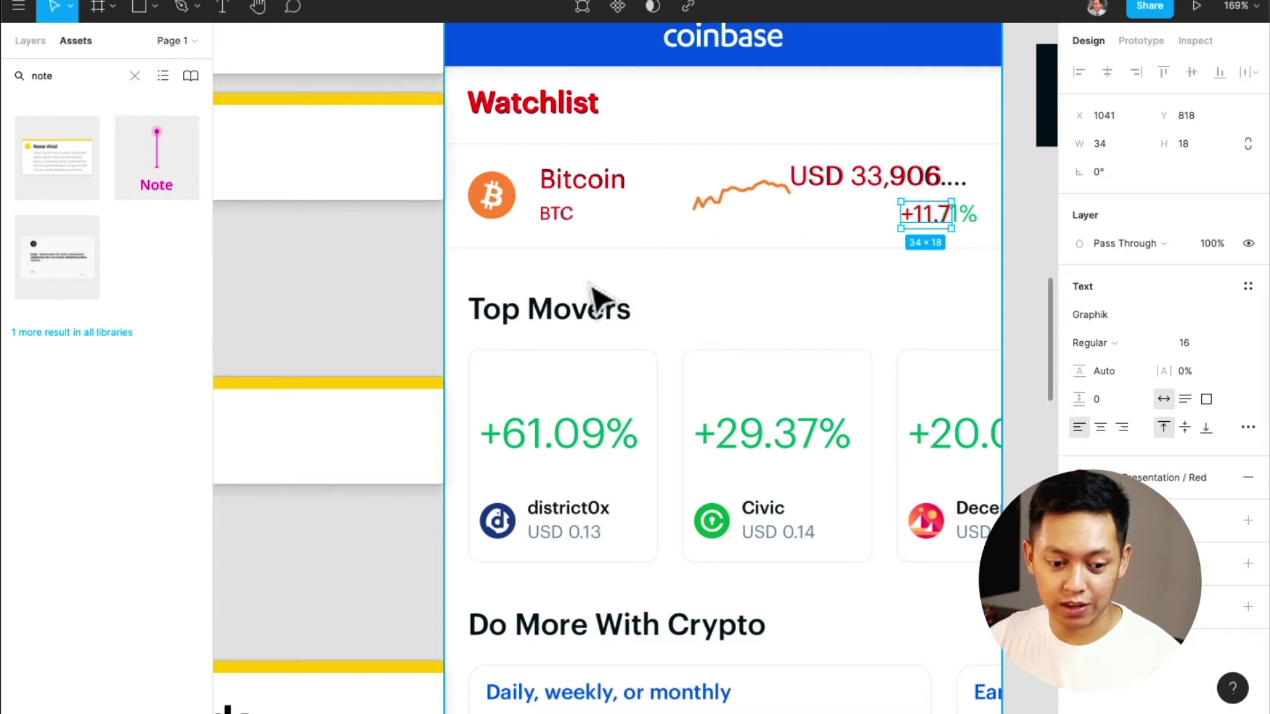
drag(816, 190, 516, 447)
double_click(516, 440)
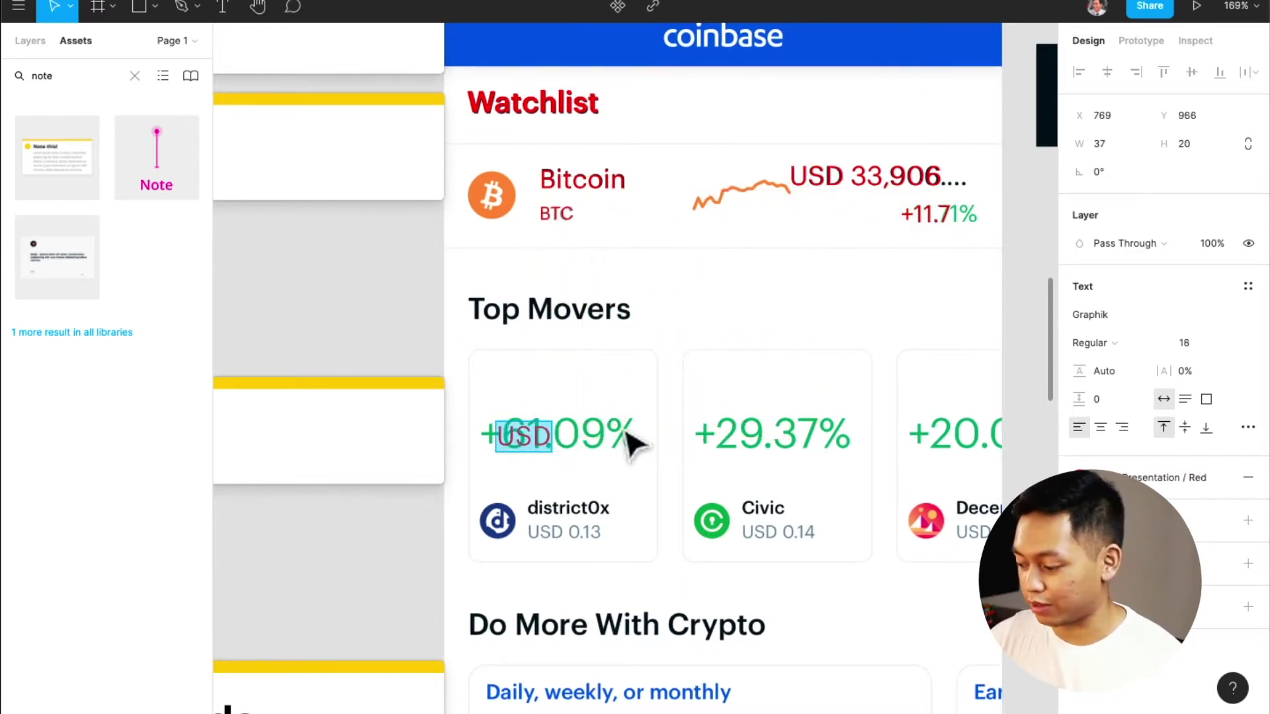
key(BackSpace)
text(+61.)
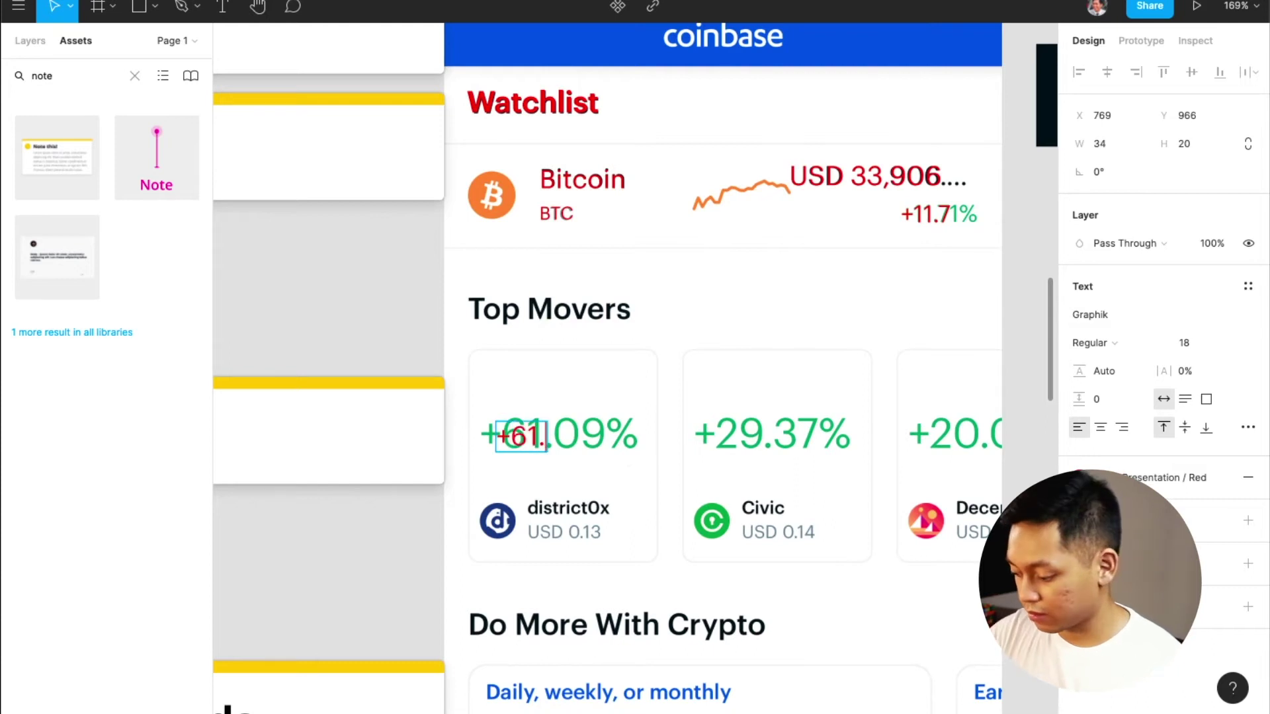
text(09)
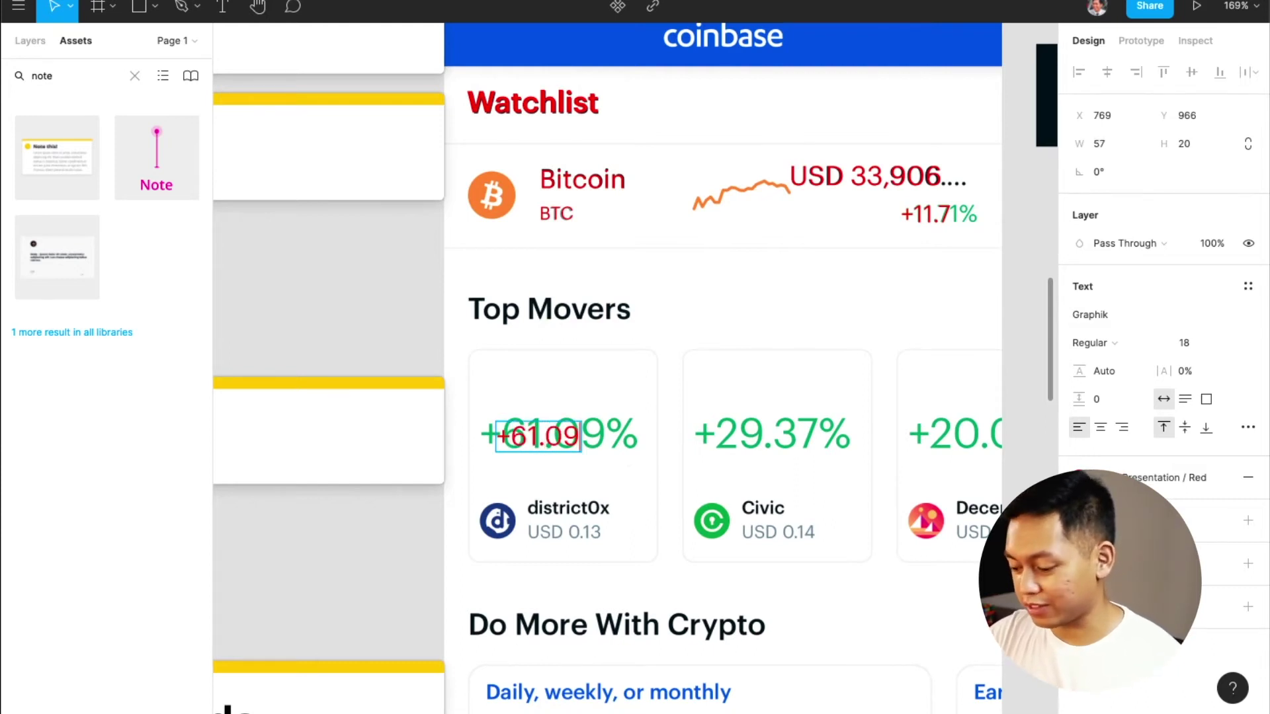
text(%)
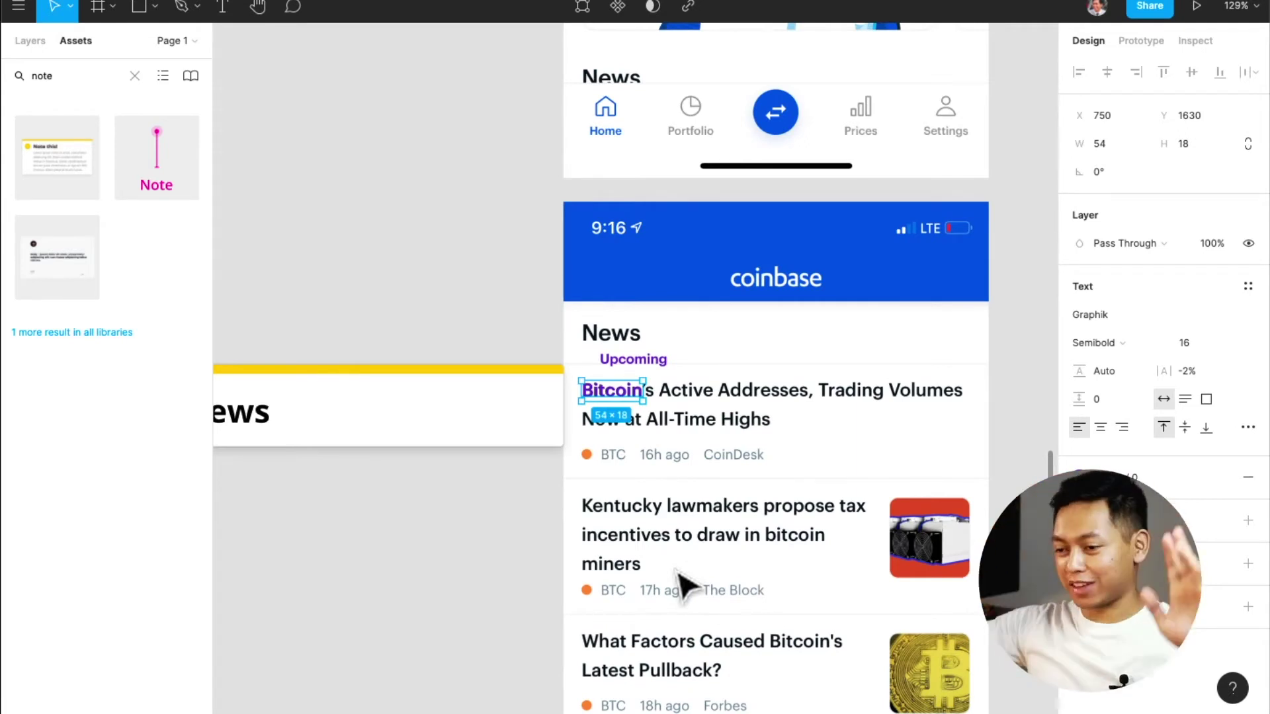
Delete the stray Upcoming text under News
scroll(671, 529, up, 2)
key(Escape)
click(659, 430)
key(Delete)
scroll(658, 440, up, 10)
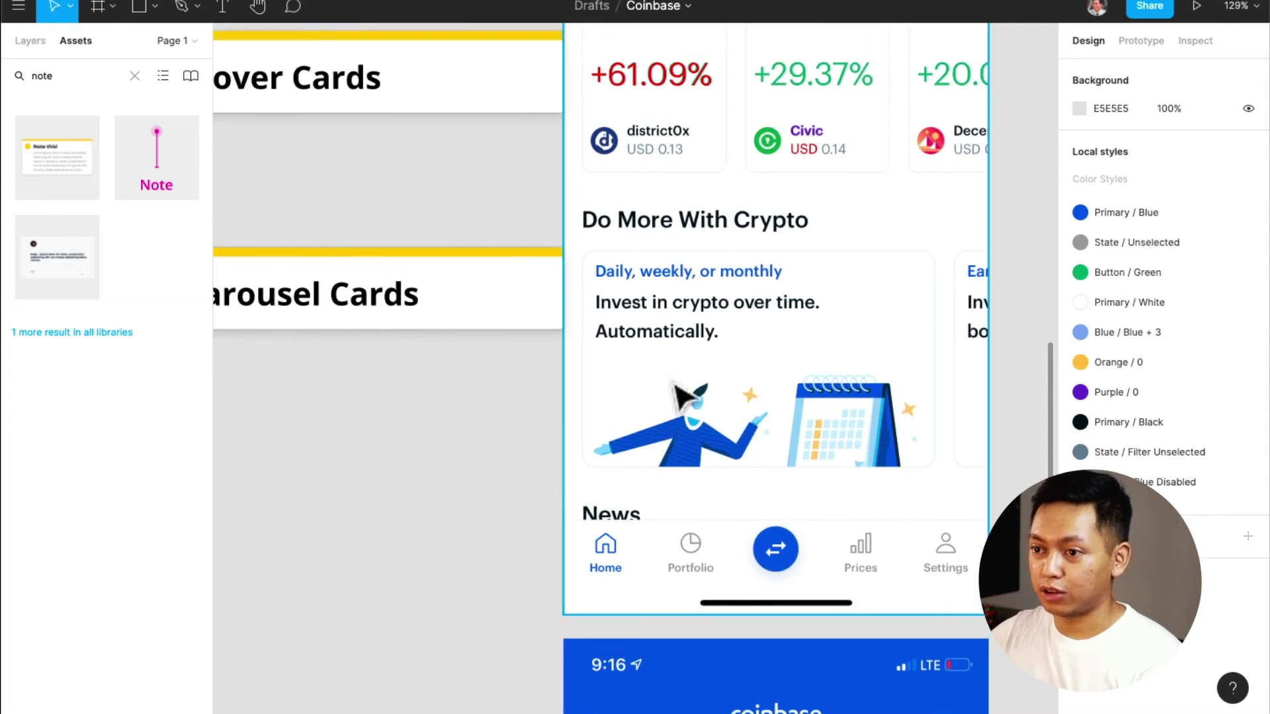
scroll(655, 444, up, 5)
Select the USD, +61.09%, +11.71%, 33,906, BTC and Bitcoin text overlays
click(814, 284)
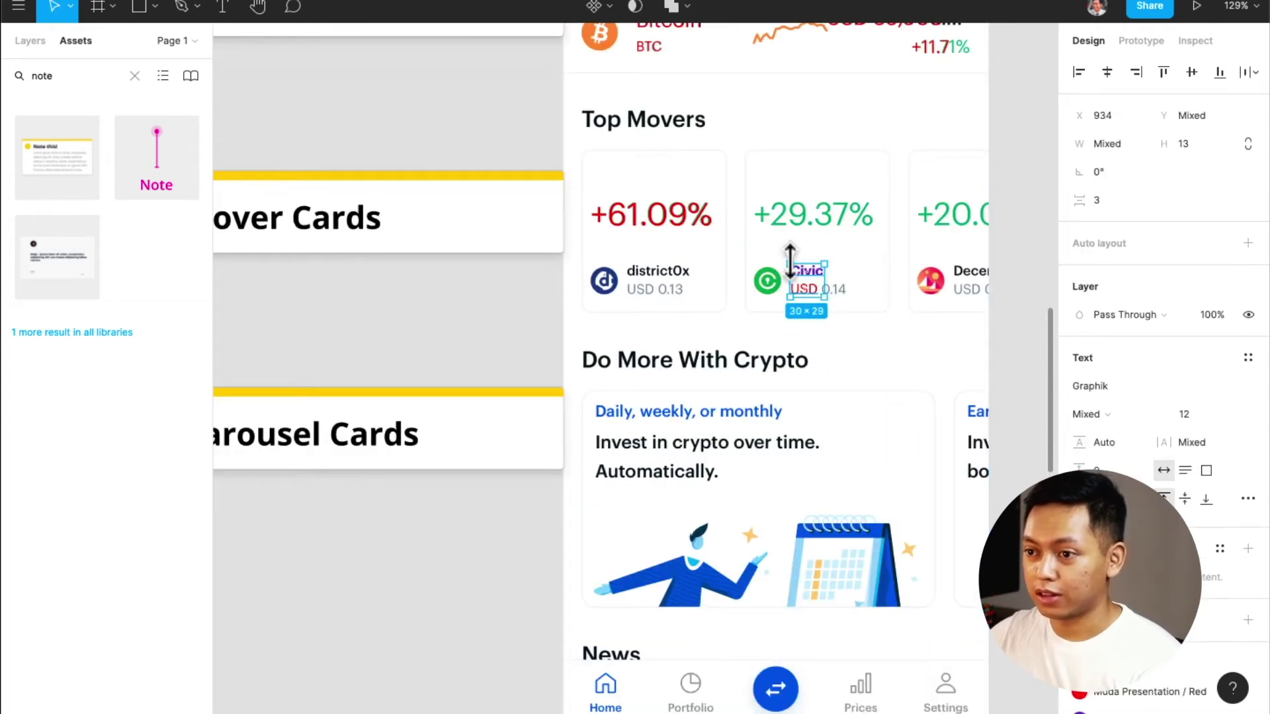
shift+click(646, 235)
scroll(814, 331, up, 8)
shift+click(930, 325)
shift+click(913, 295)
shift+click(659, 320)
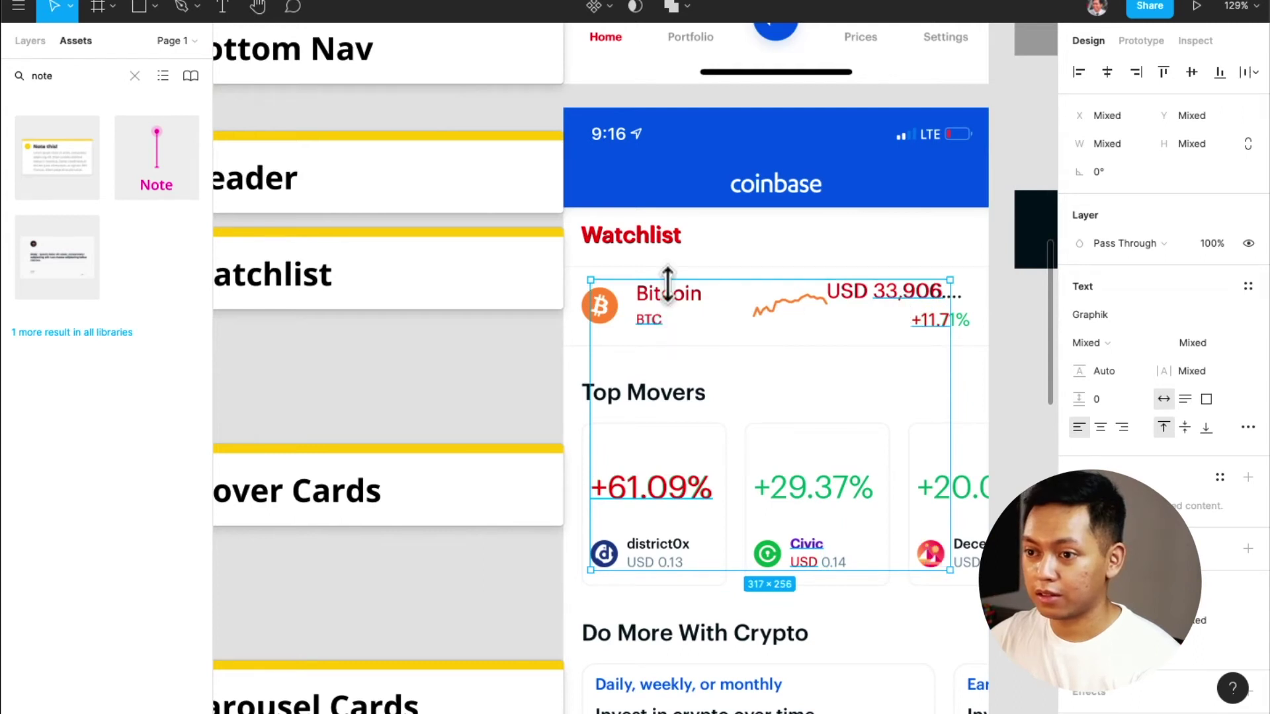
shift+click(680, 307)
scroll(752, 405, up, 8)
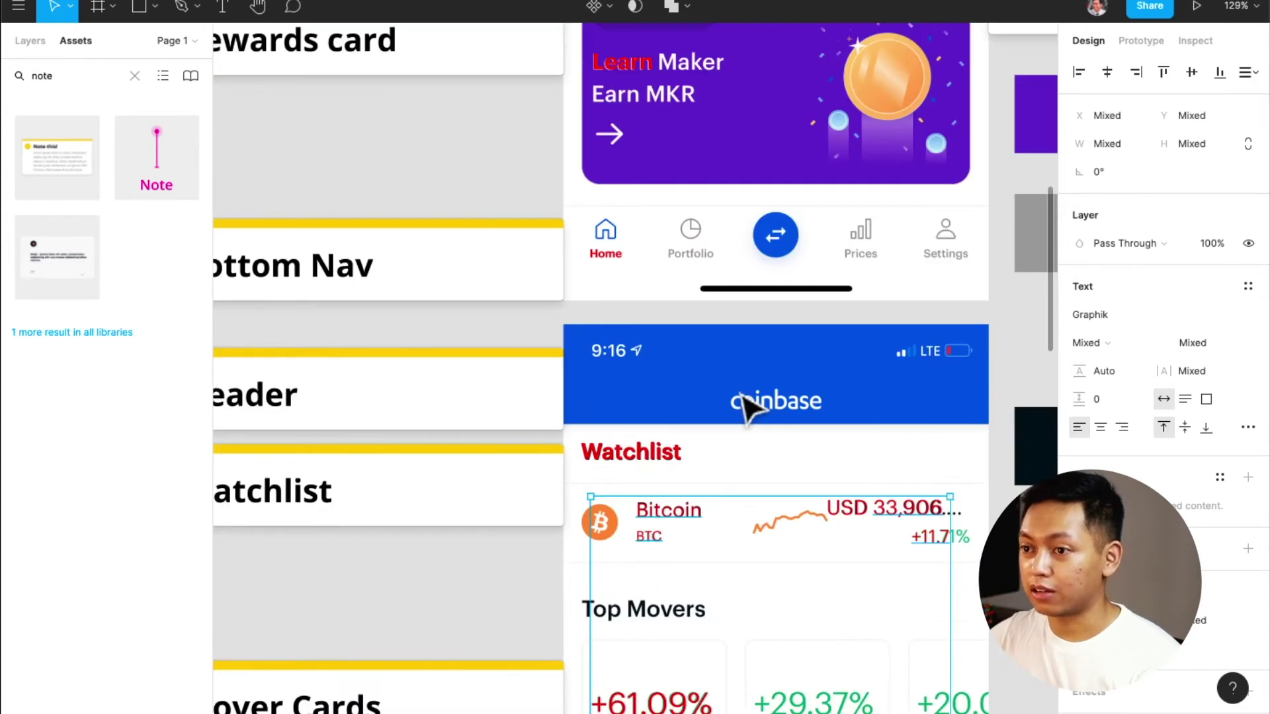
scroll(746, 407, up, 5)
Add Home, Watchlist, Learn, Rewards, Upcoming, Trading and Ready to trade? texts, then align all left
shift+click(608, 392)
shift+click(639, 581)
shift+click(629, 204)
scroll(632, 301, up, 1)
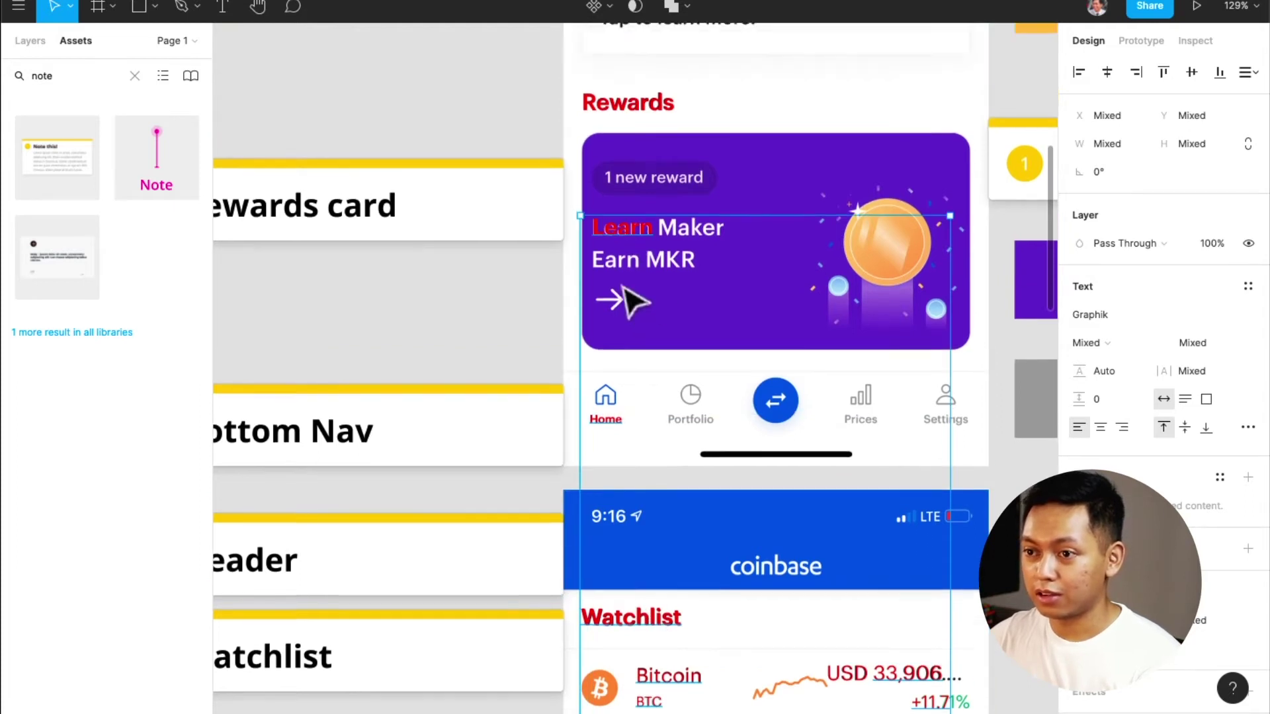
scroll(648, 251, up, 2)
shift+click(657, 193)
scroll(659, 198, up, 8)
shift+click(646, 177)
shift+click(658, 202)
scroll(662, 212, up, 9)
shift+click(686, 245)
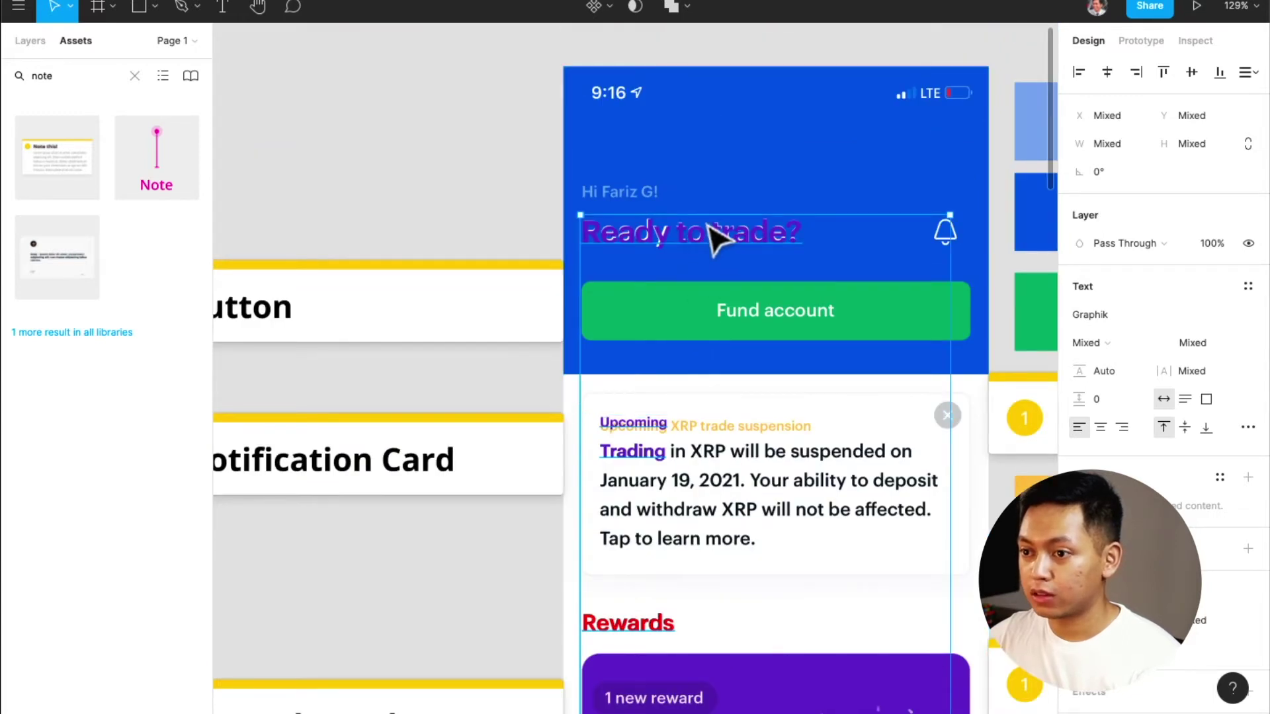
click(1086, 80)
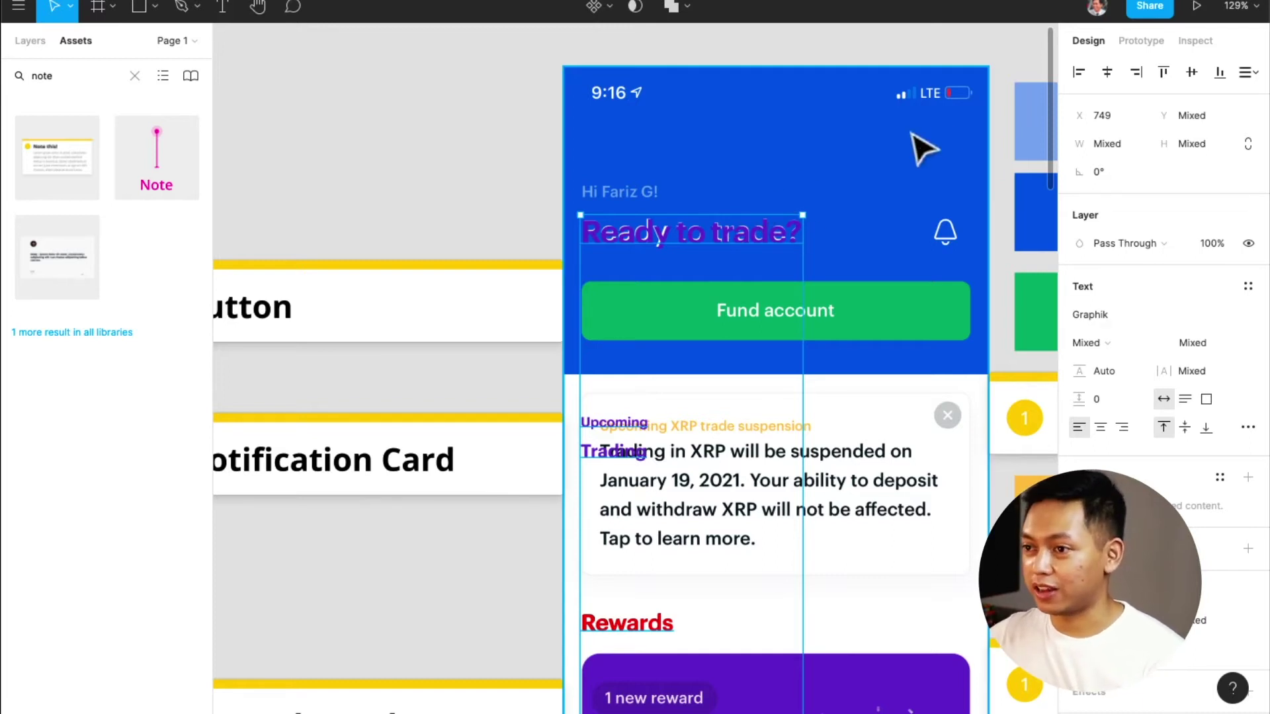
Move the selected text overlays left, out of the phone screen
drag(759, 226, 426, 252)
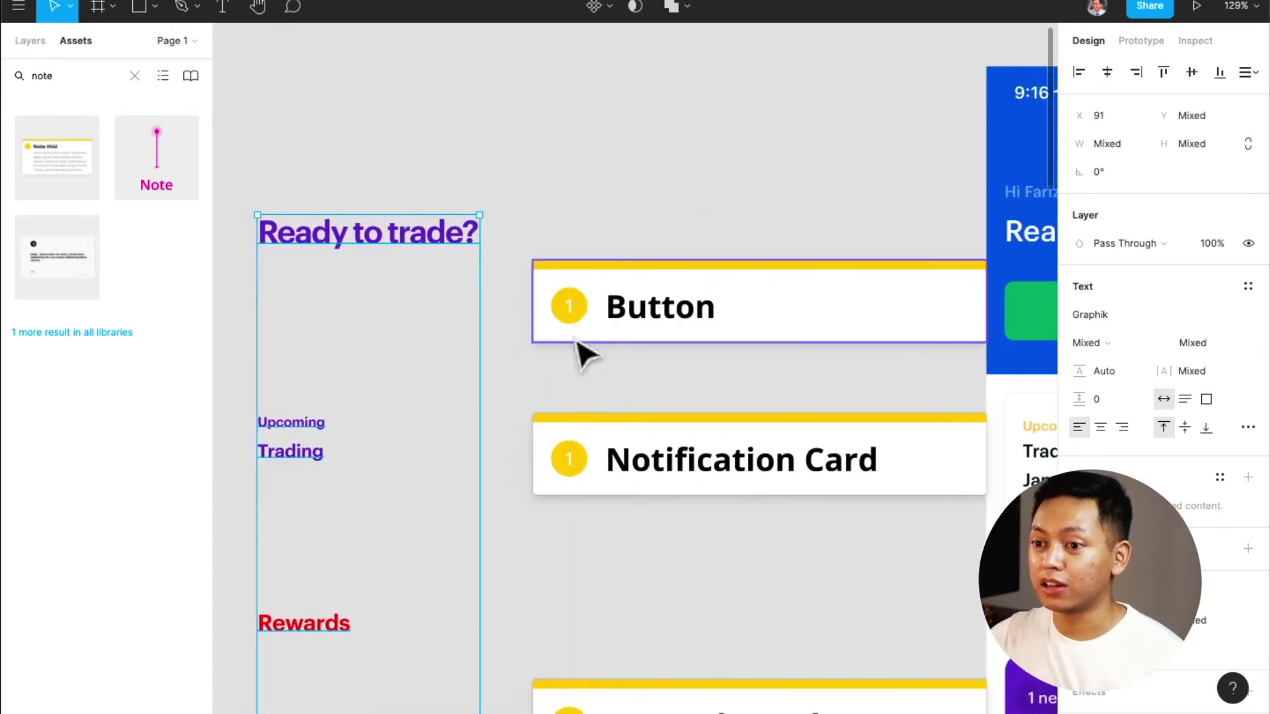
click(614, 390)
scroll(611, 400, right, 5)
scroll(605, 400, right, 2)
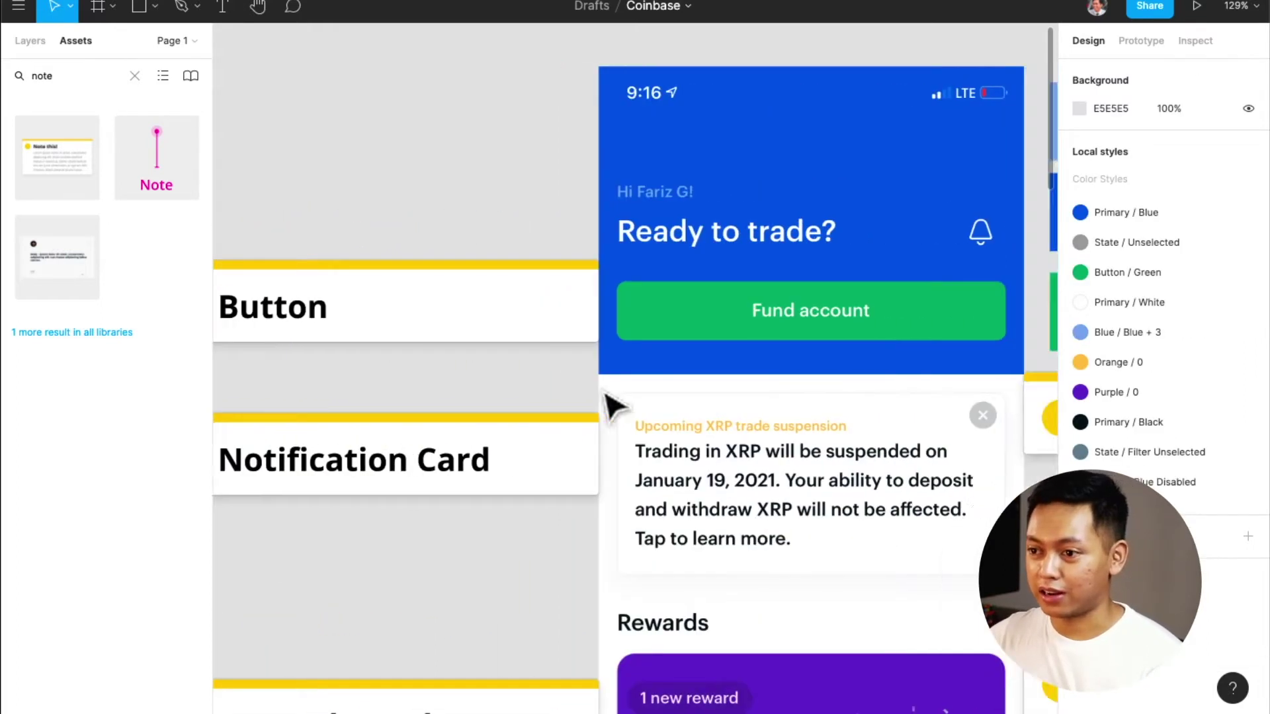
scroll(604, 400, left, 5)
scroll(635, 387, right, 6)
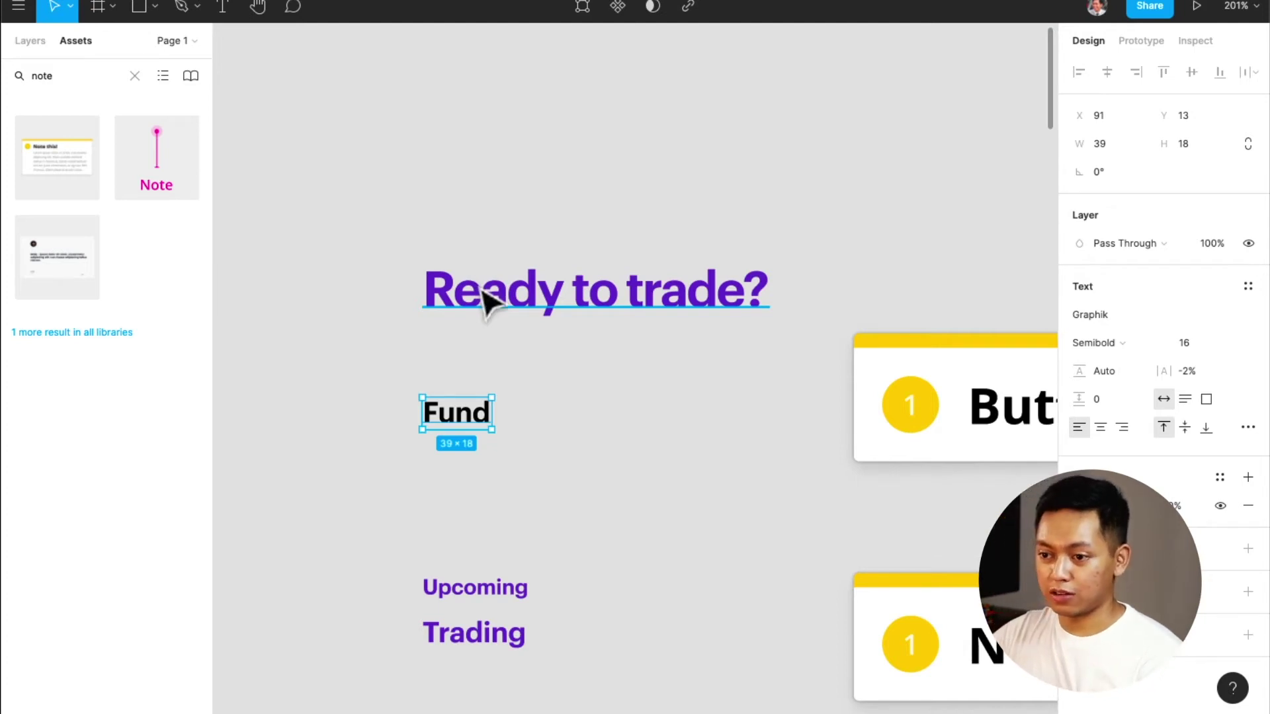
Zoom to fit and scroll to the text samples column to edit 'Ready to trade?'
key(shift+1)
scroll(744, 466, up, 2)
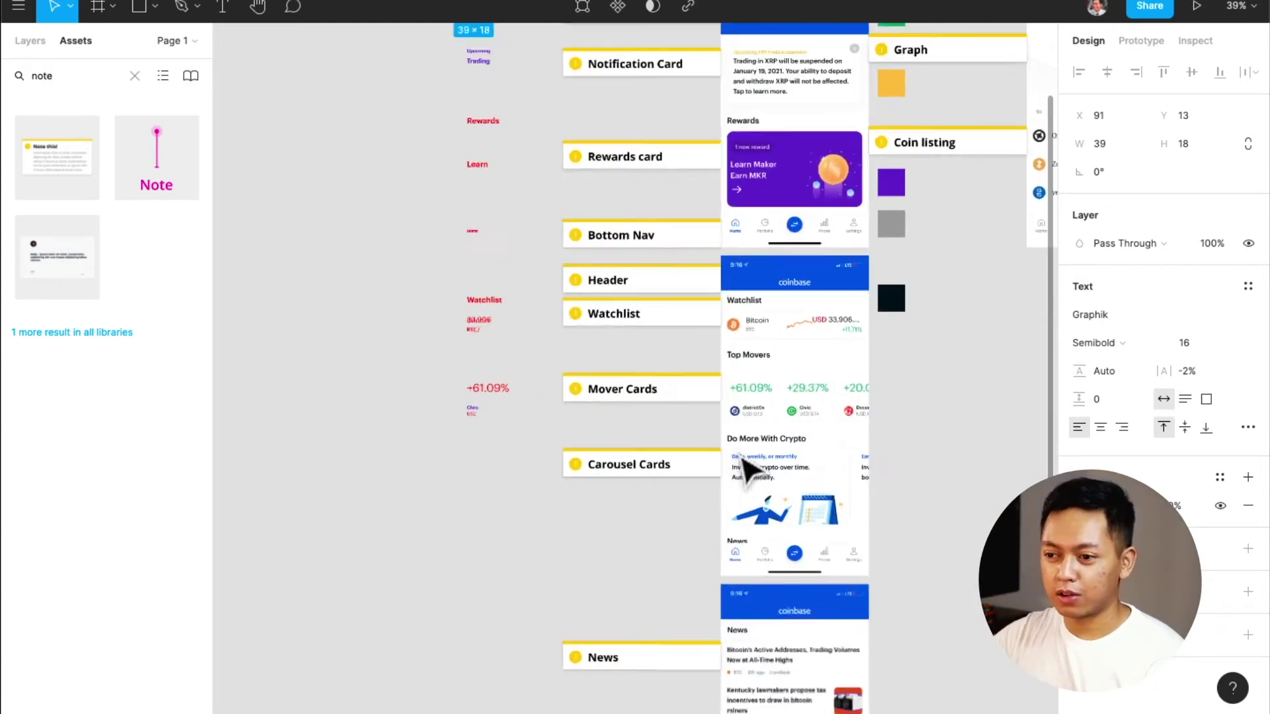
scroll(744, 466, up, 5)
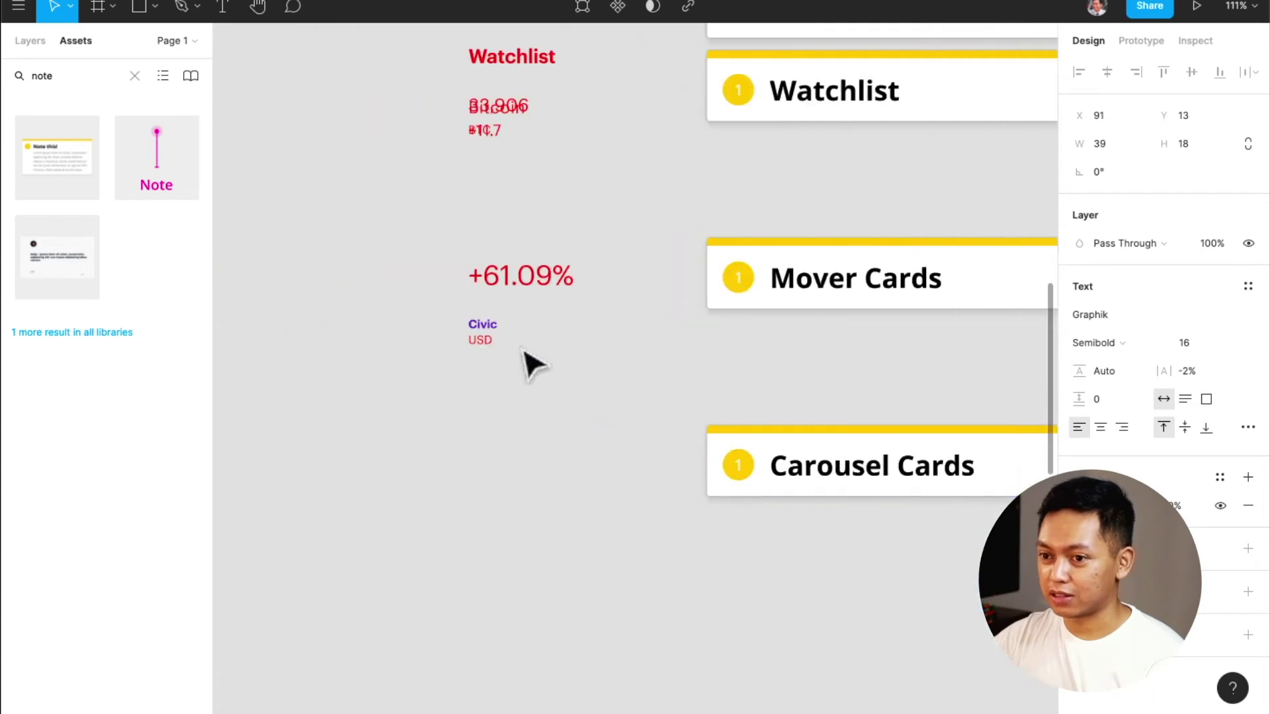
scroll(496, 346, up, 10)
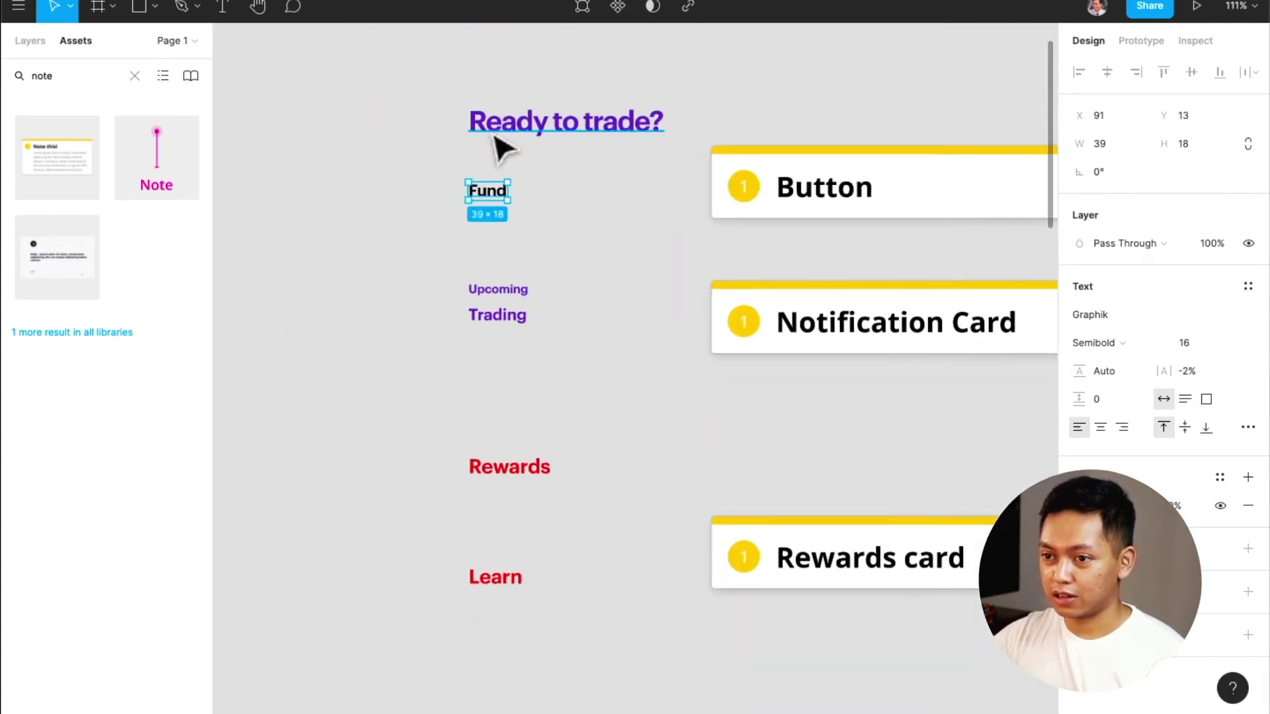
scroll(503, 157, up, 2)
double_click(538, 257)
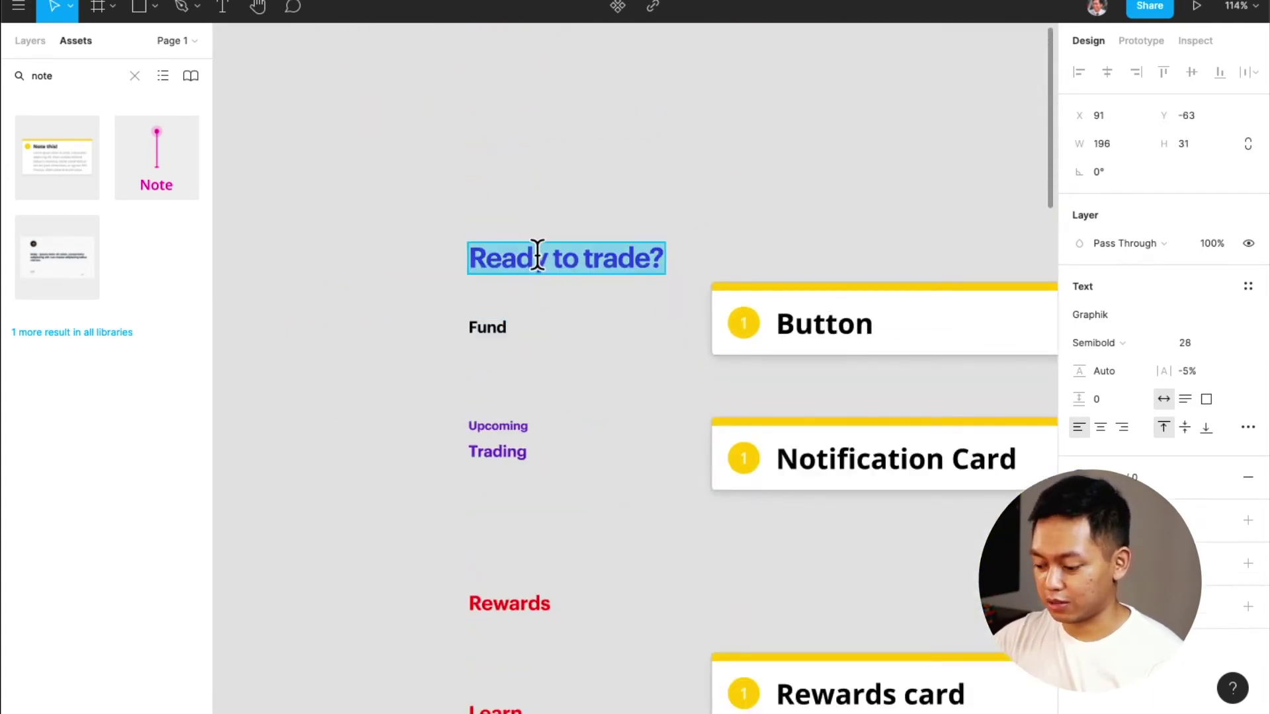
Rename the first two text samples to 'Header 1' and 'Button'
text(Header 1)
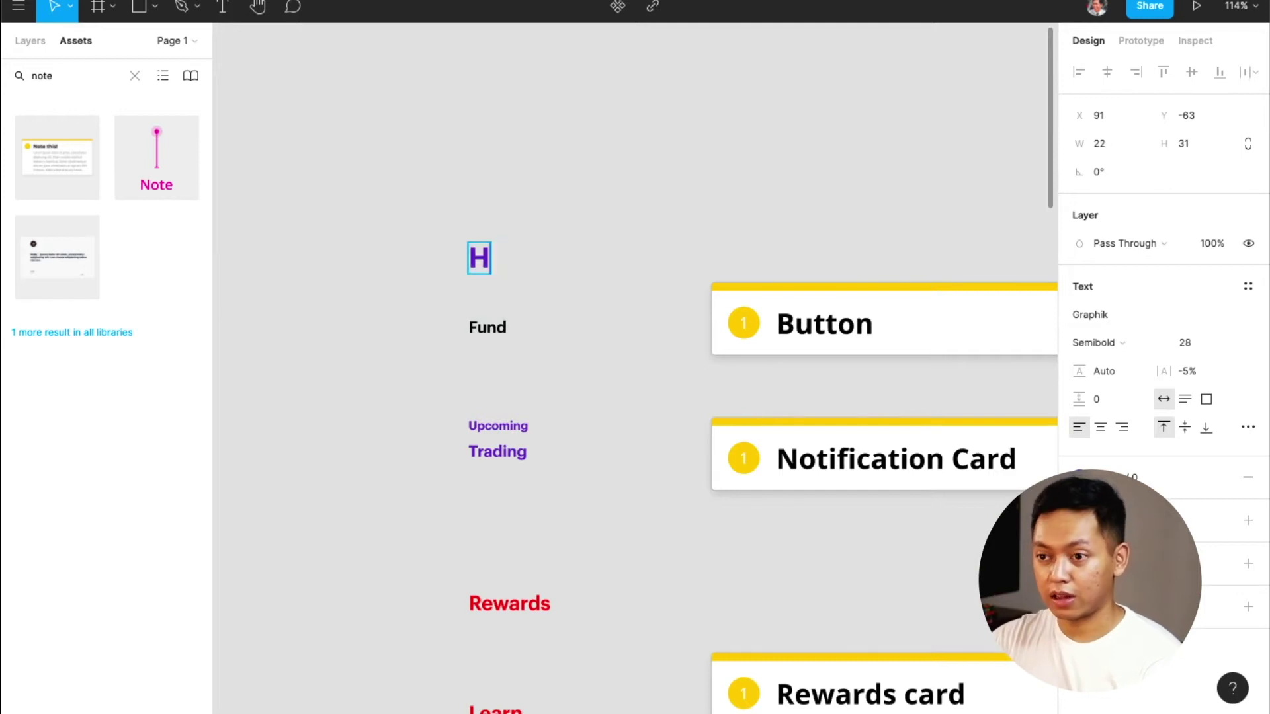
key(Escape)
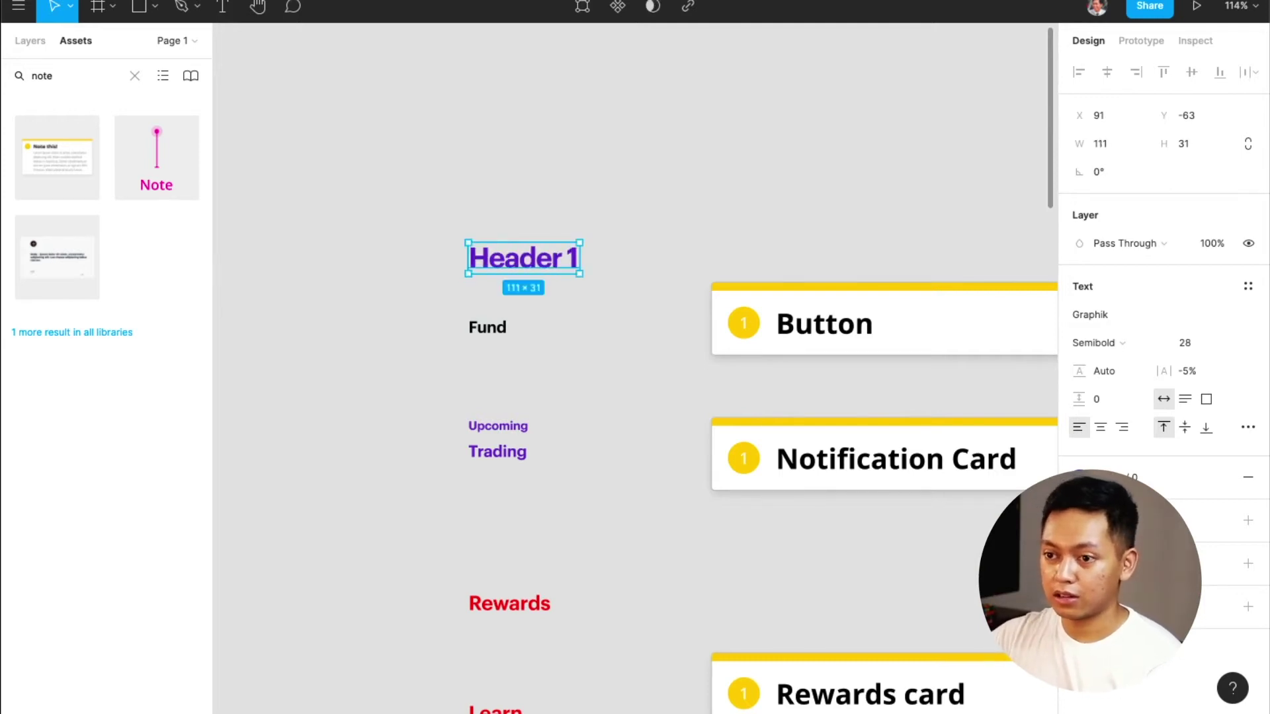
click(638, 351)
double_click(494, 327)
text(Burt)
key(BackSpace)
text(tton)
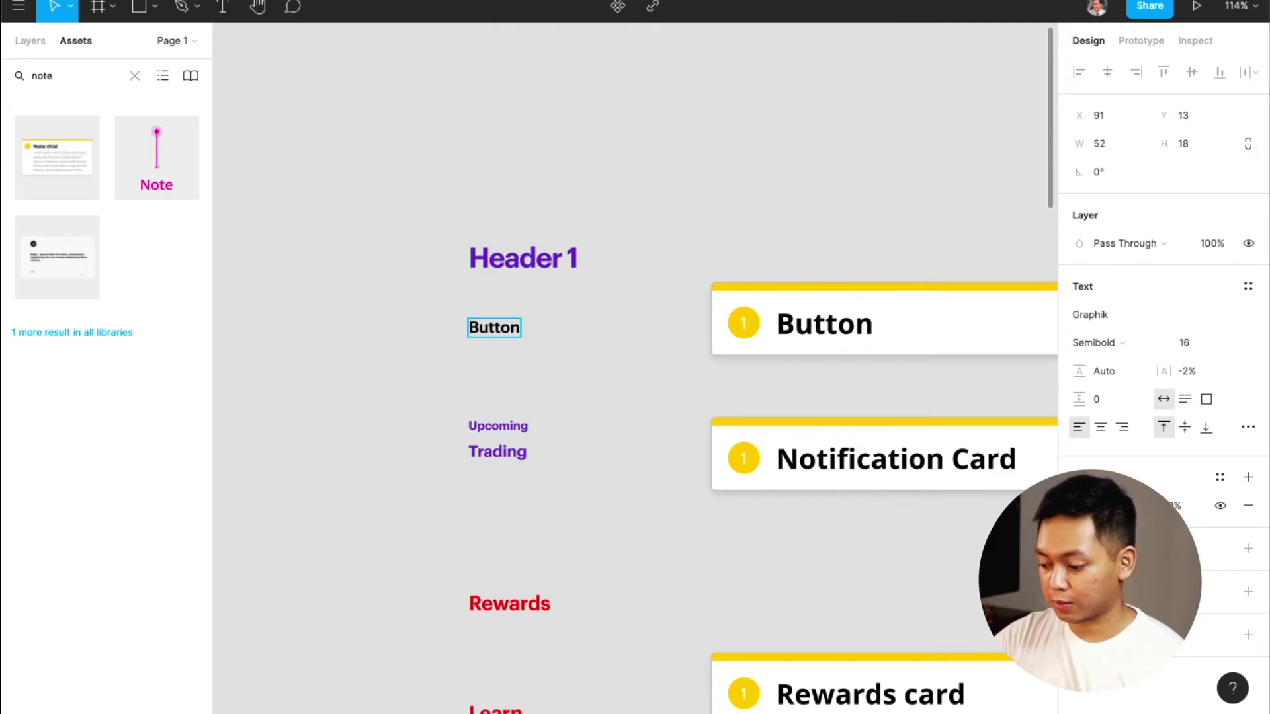
key(Escape)
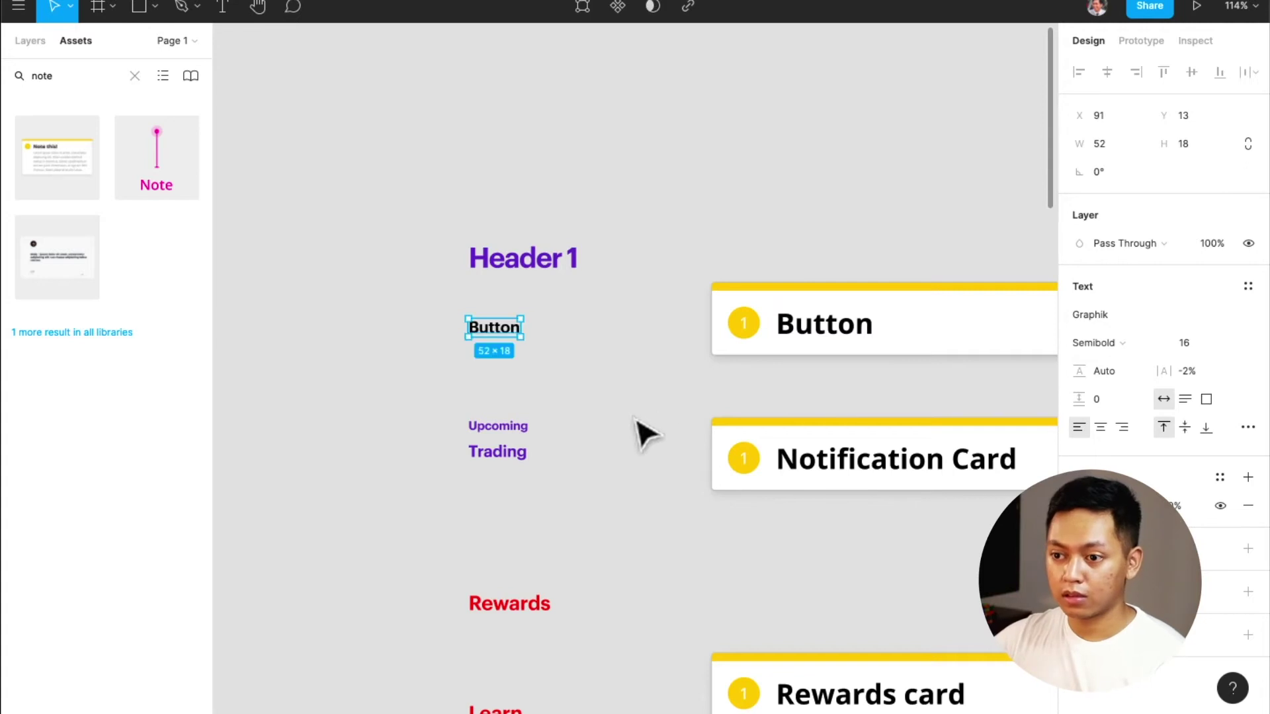
Replace the Upcoming text sample with 'Overline'
scroll(553, 459, right, 2)
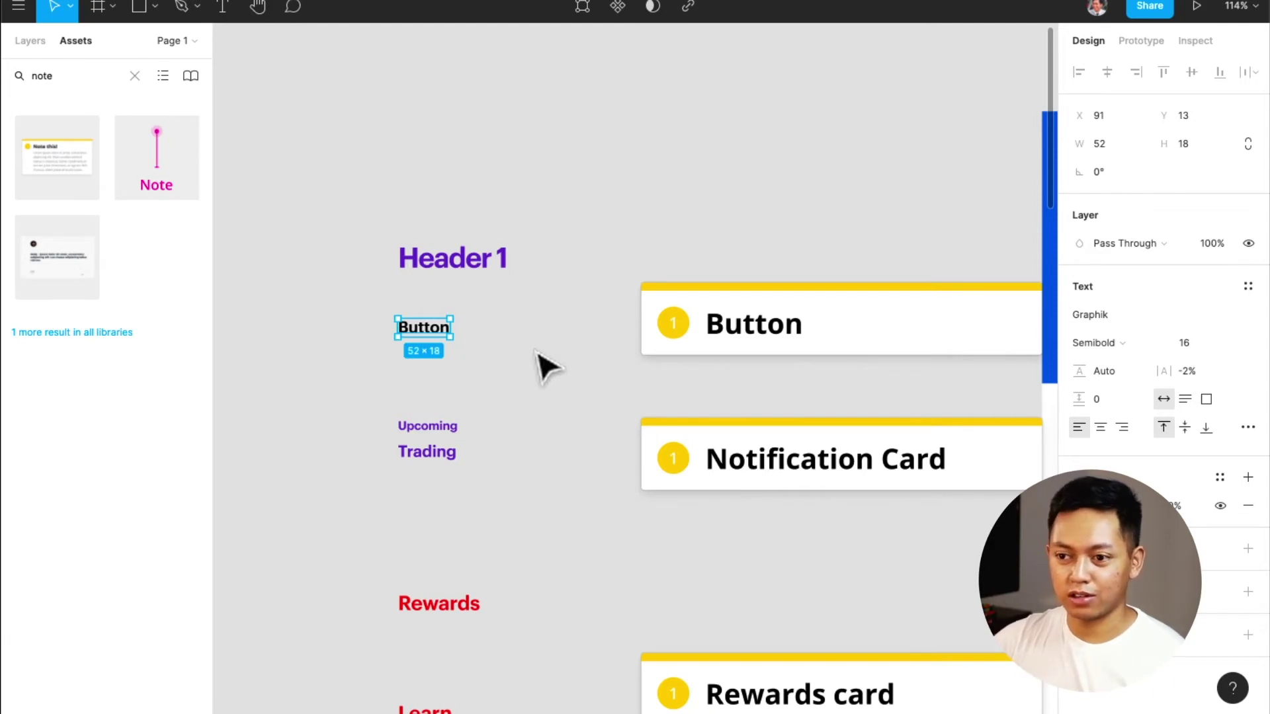
scroll(493, 410, left, 3)
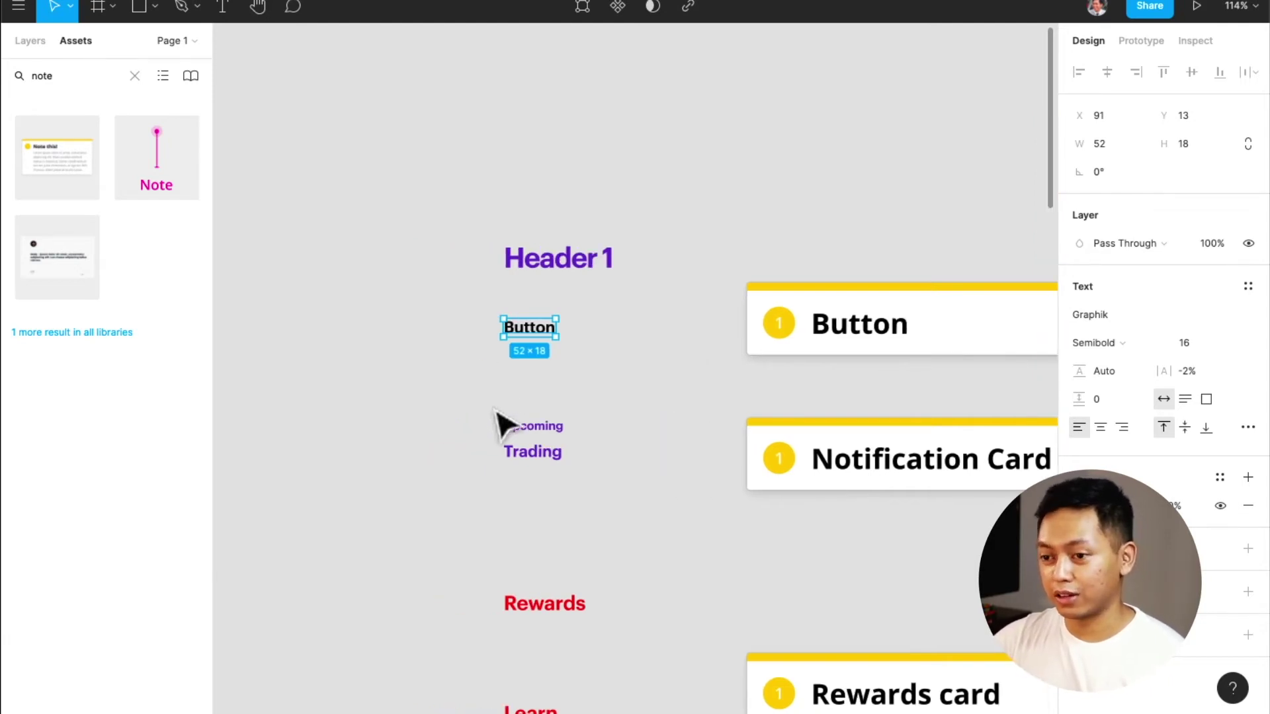
scroll(516, 438, up, 5)
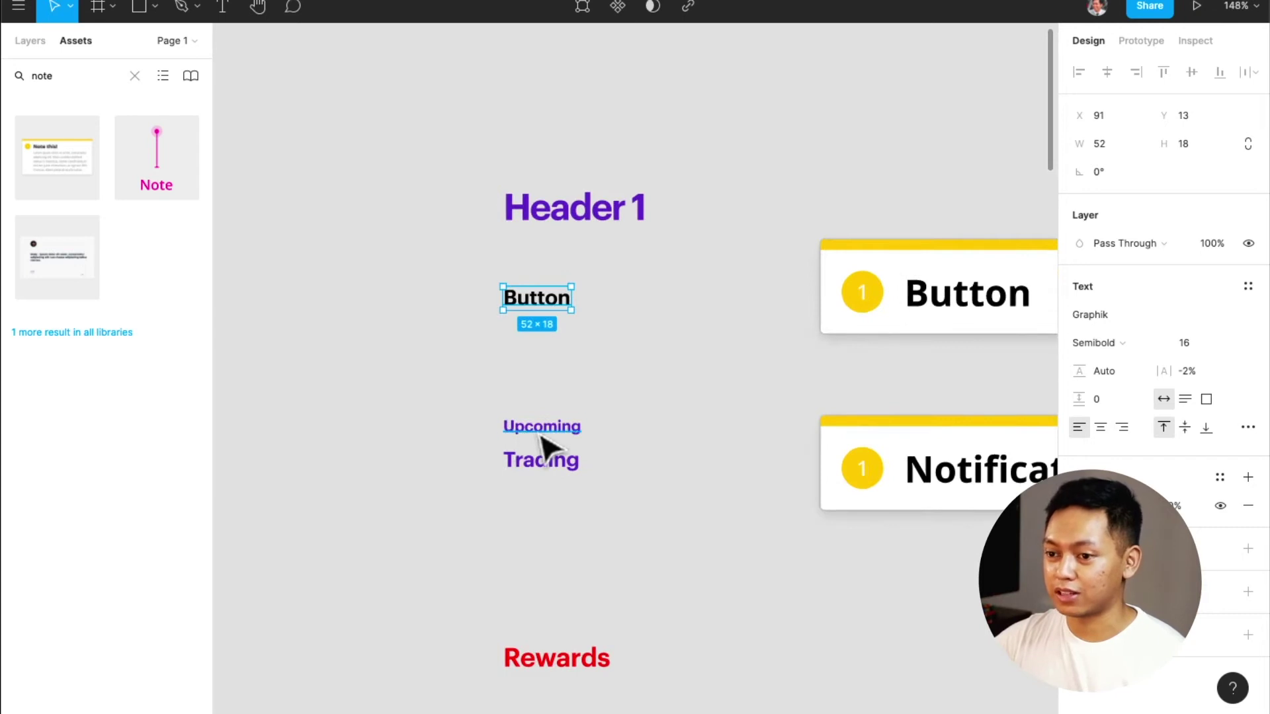
double_click(539, 430)
text(Overline)
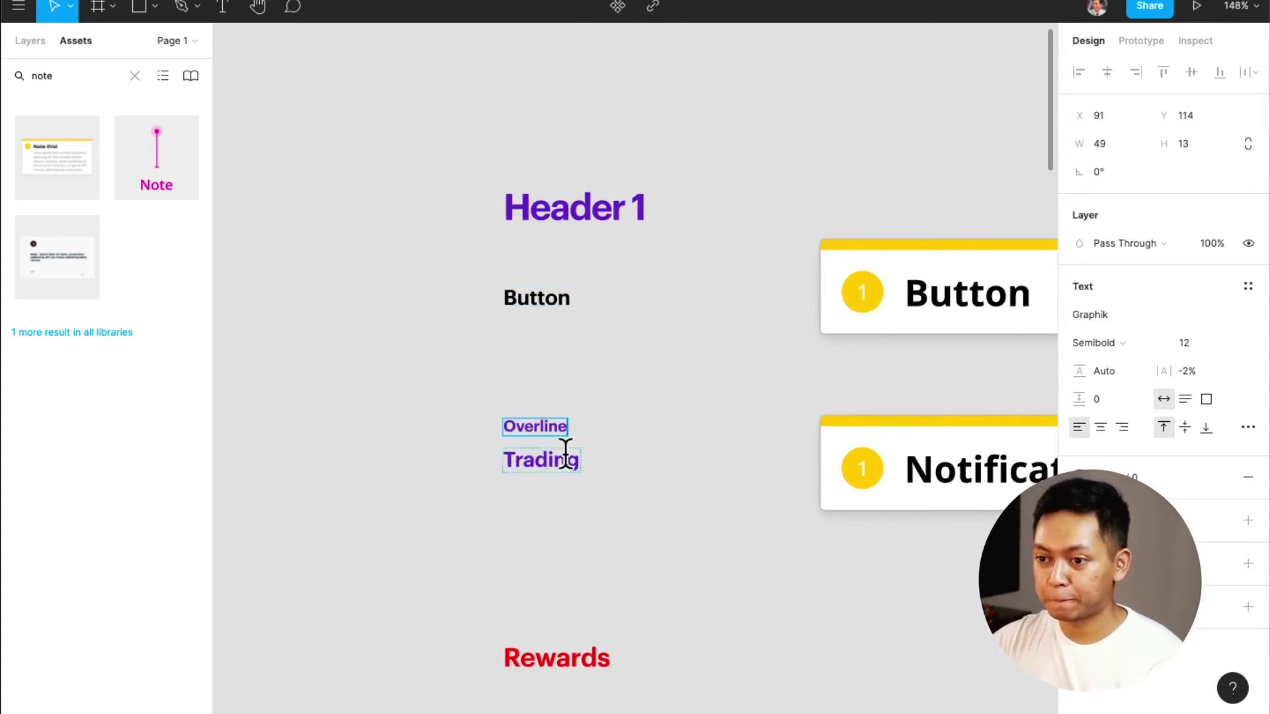
Rename the Trading text sample to 'Paragraph / Bold'
double_click(564, 457)
scroll(635, 463, right, 5)
scroll(632, 456, right, 5)
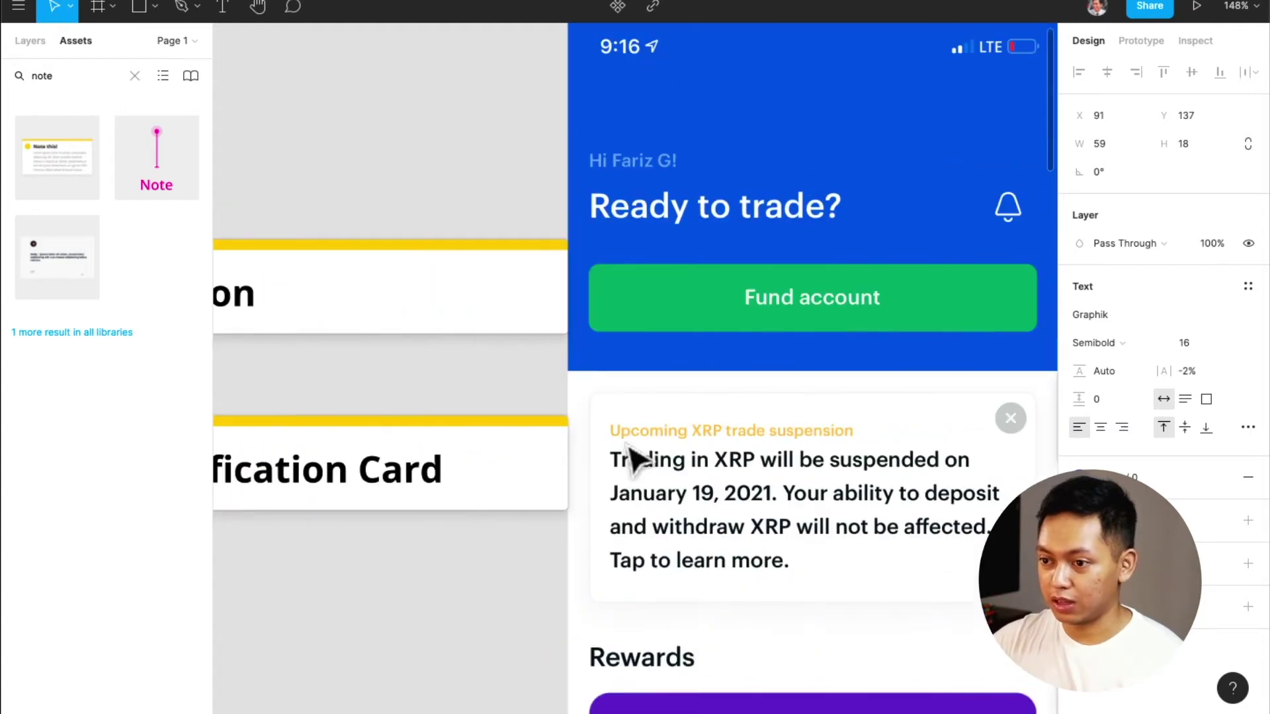
scroll(631, 457, down, 10)
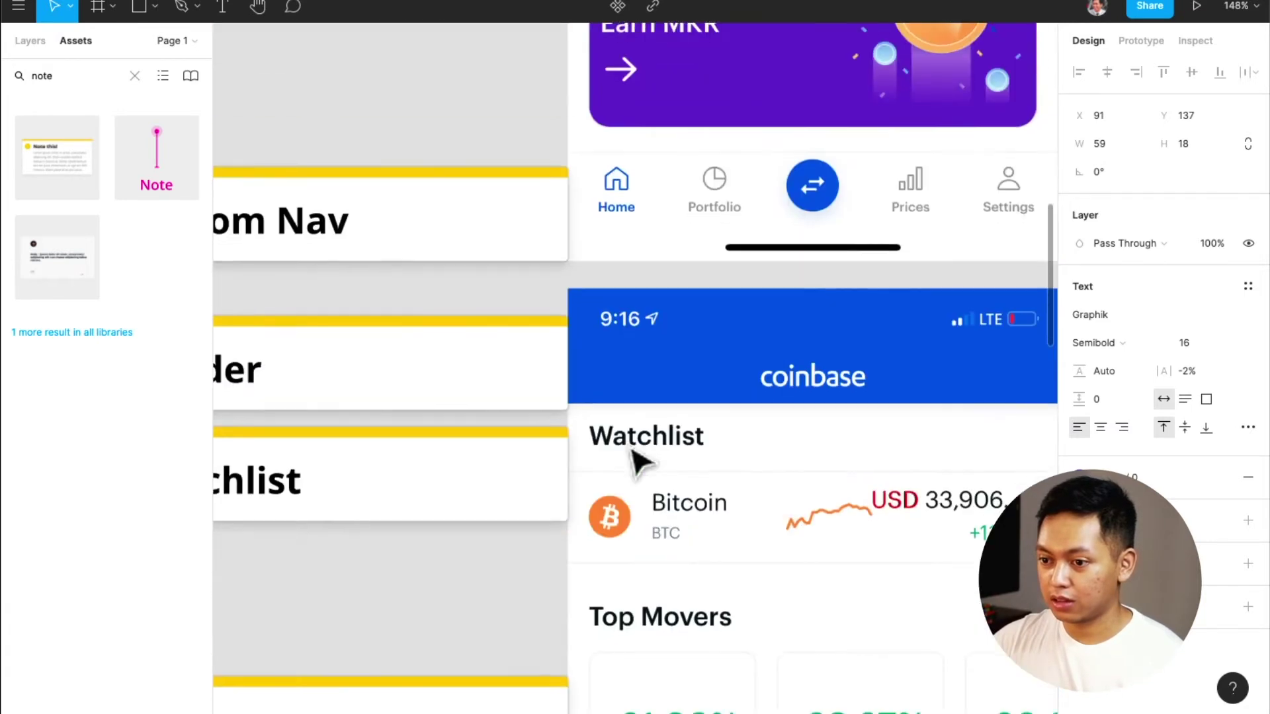
scroll(638, 460, up, 3)
scroll(638, 460, left, 7)
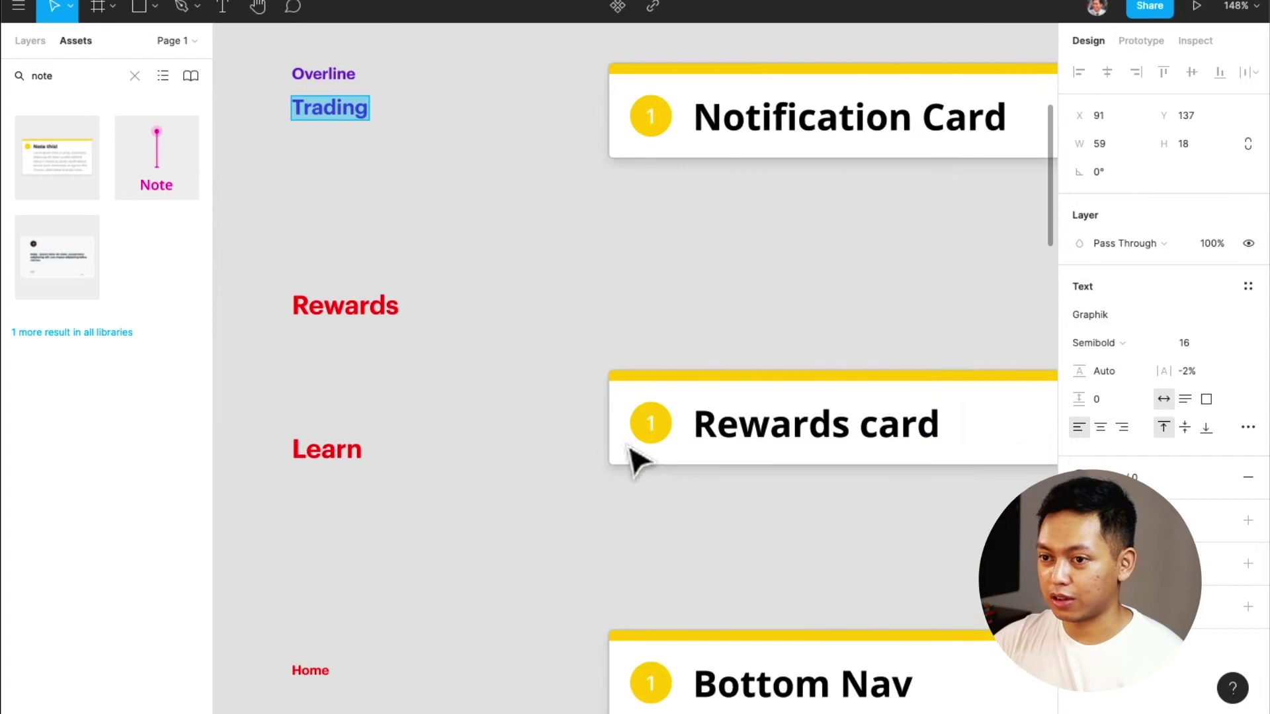
scroll(638, 459, up, 3)
scroll(638, 460, left, 2)
text(Parag)
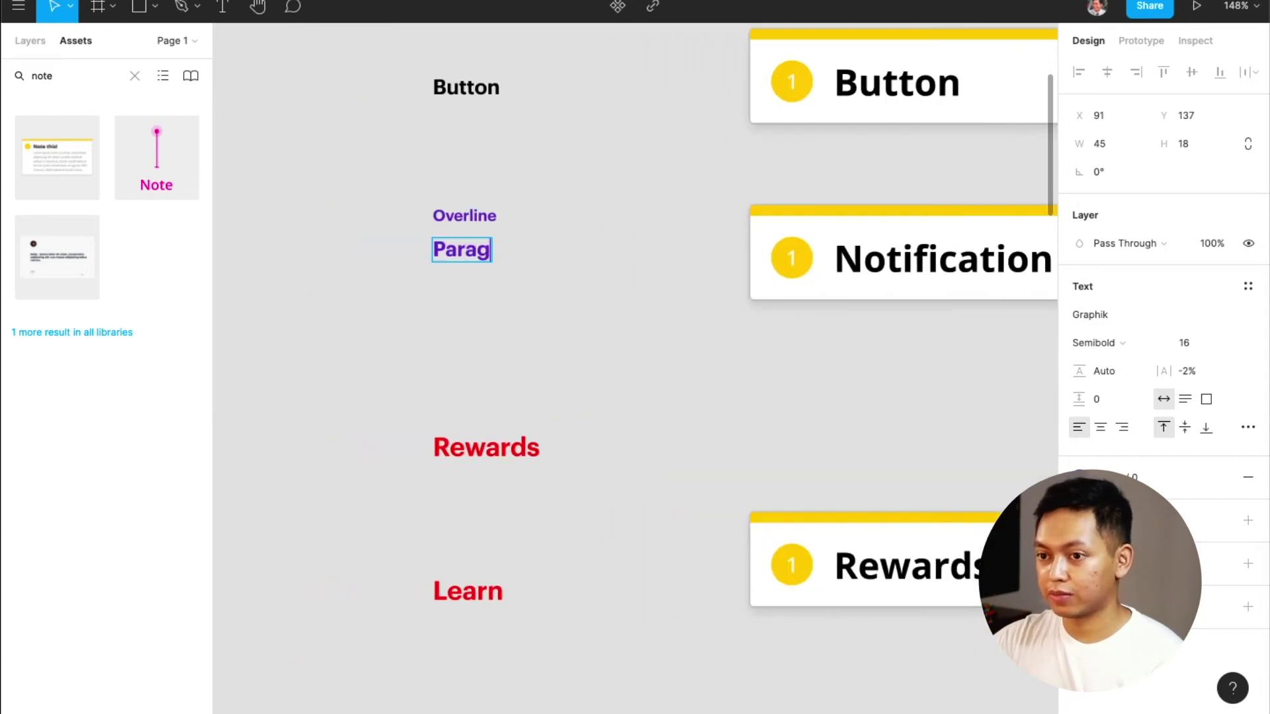
text(raph / B)
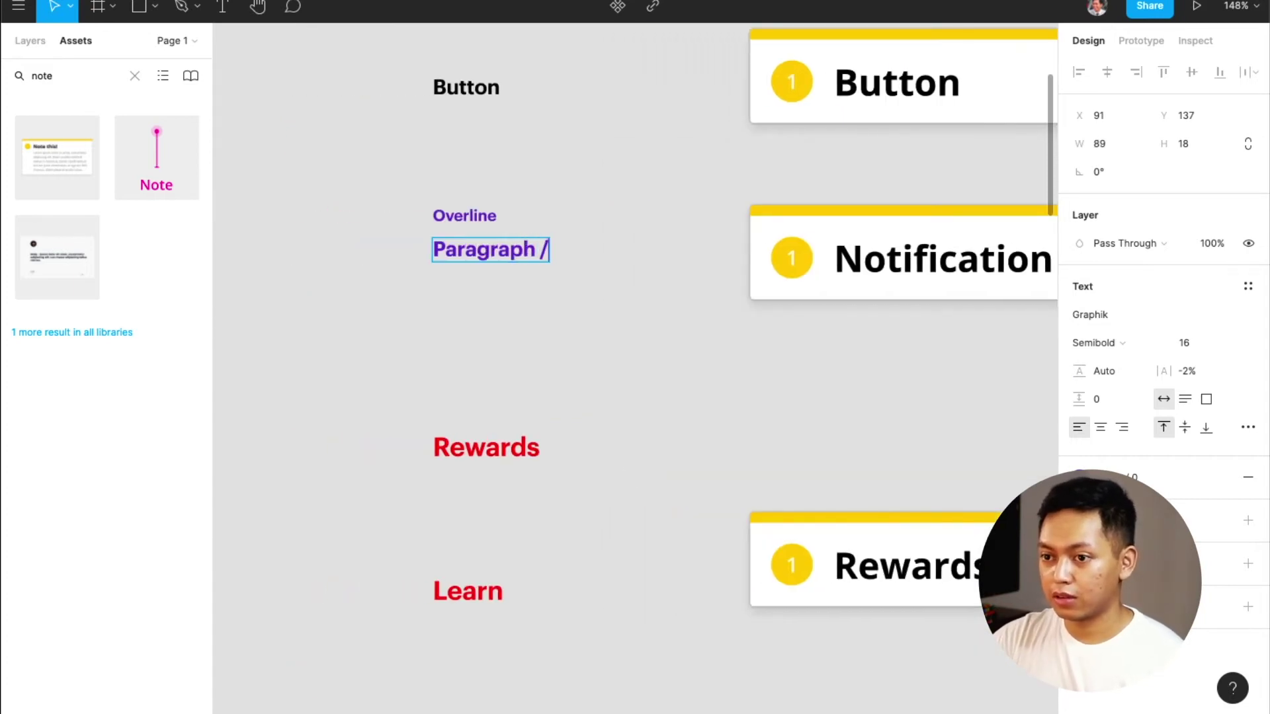
key(BackSpace)
key(BackSpace)
key(BackSpace)
key(BackSpace)
text(Bold)
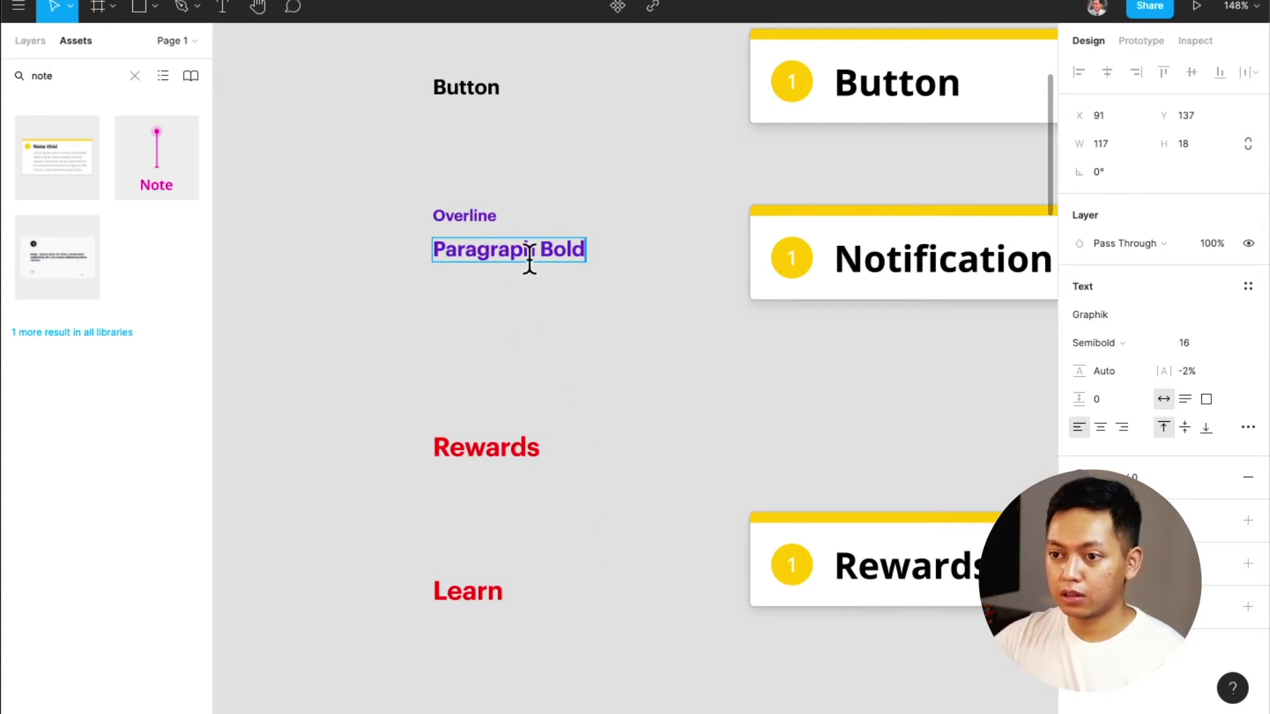
scroll(526, 272, up, 3)
click(541, 372)
scroll(618, 397, right, 2)
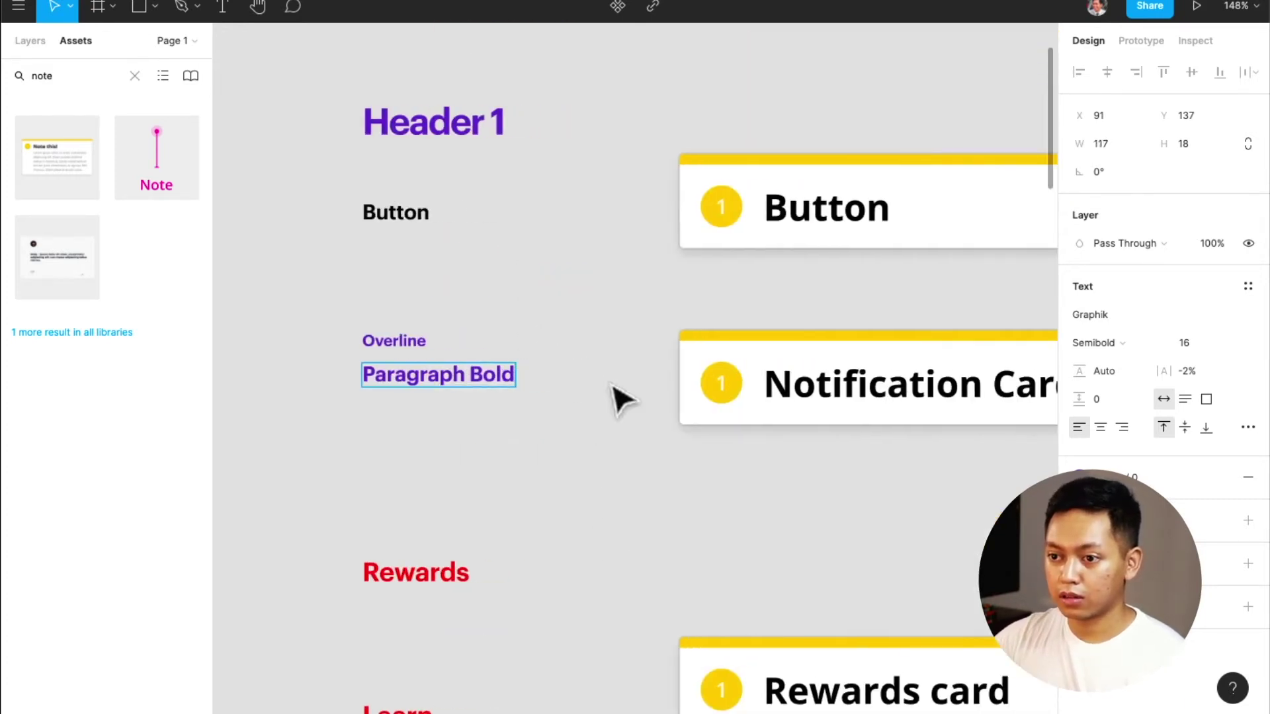
scroll(618, 397, left, 1)
key(BackSpace)
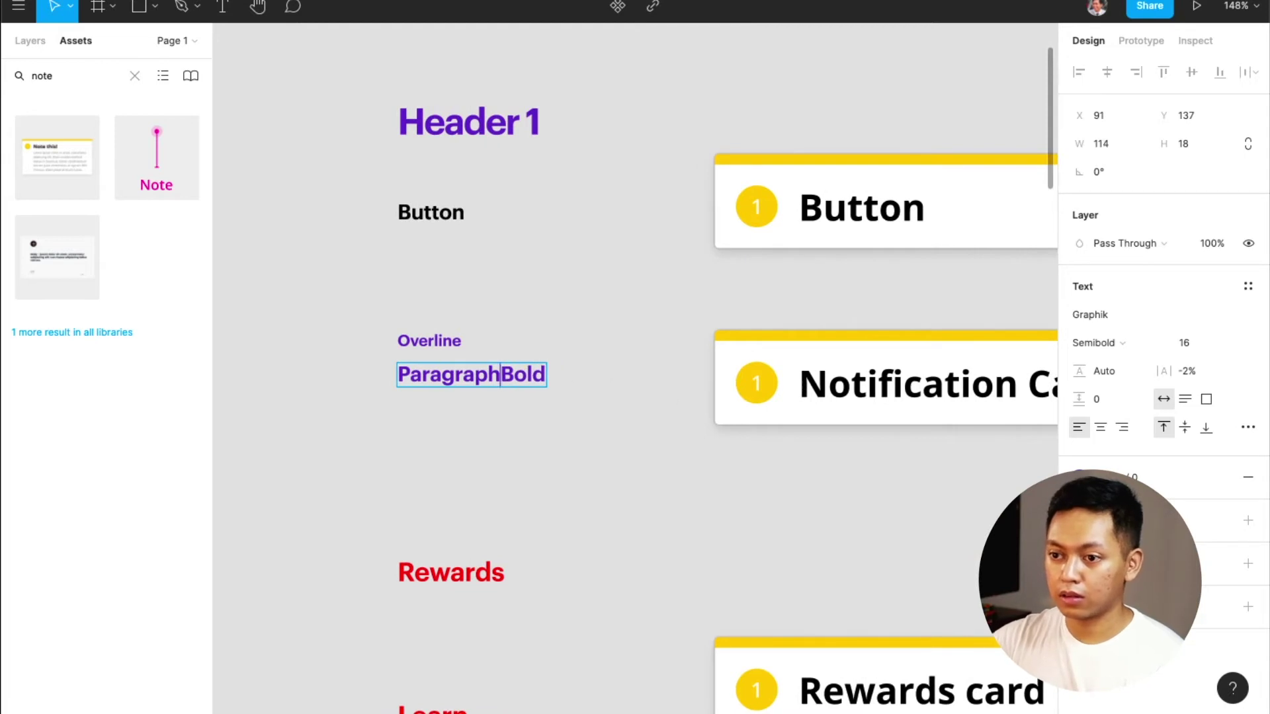
text(/)
click(530, 123)
Rename the samples to 'Header / H1' and 'Button / Primary'
text(/ )
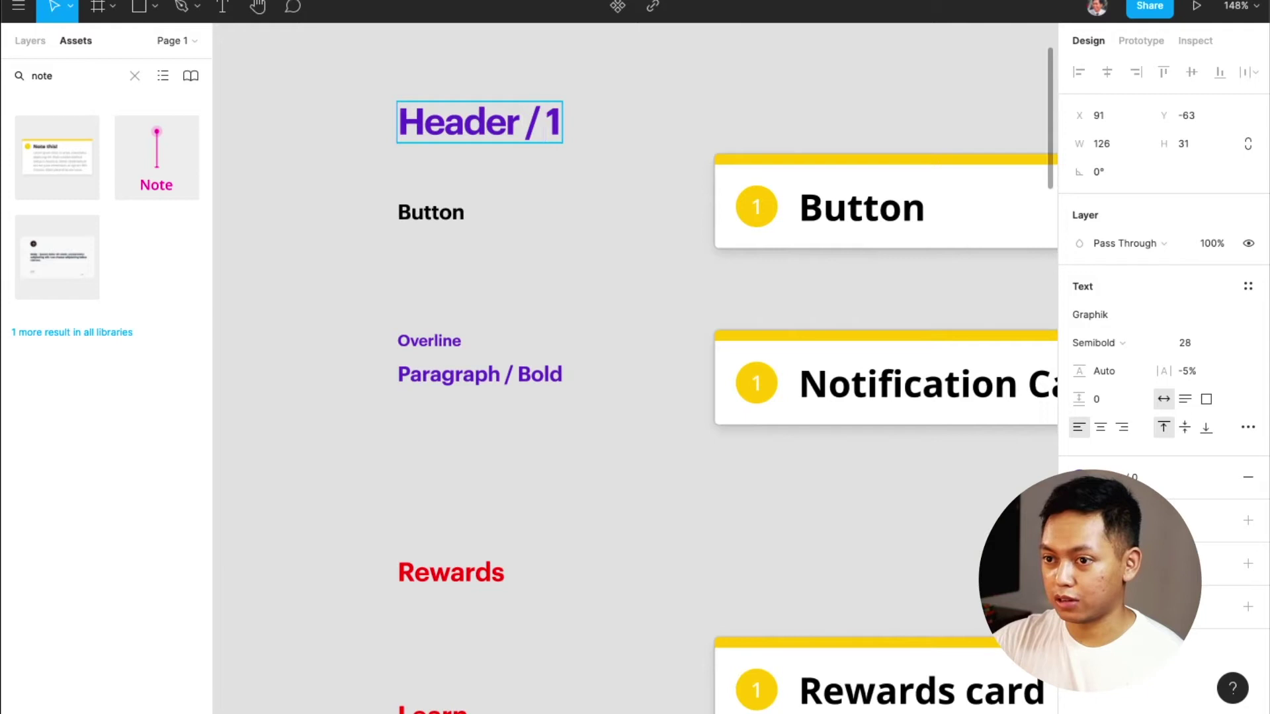
text(H)
key(Escape)
click(459, 217)
double_click(454, 212)
key(Right)
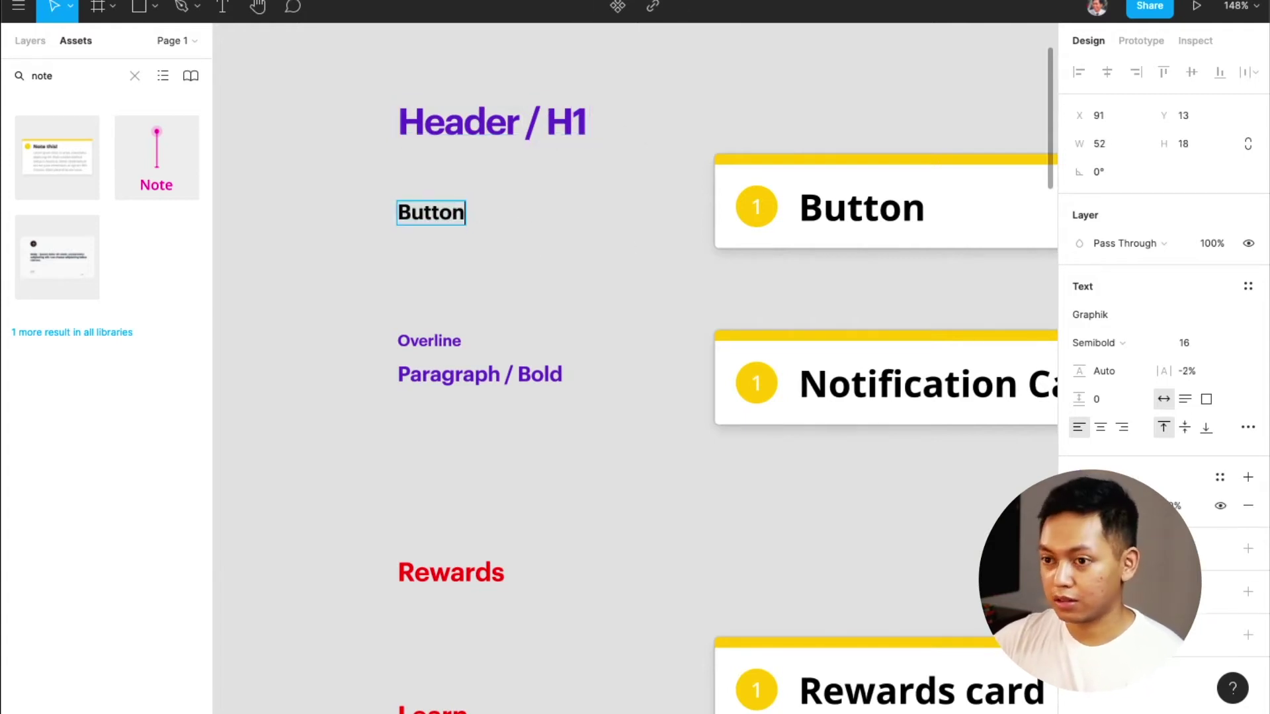
text(/ Primary)
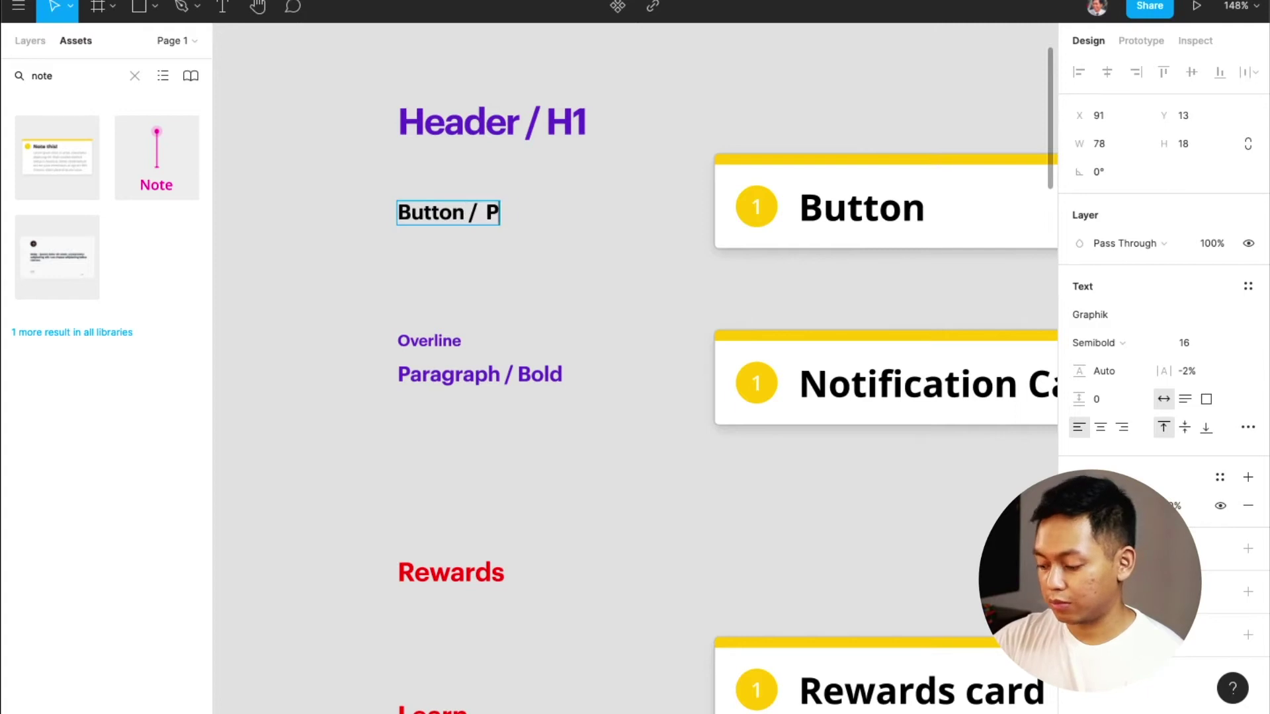
click(482, 211)
key(BackSpace)
key(Escape)
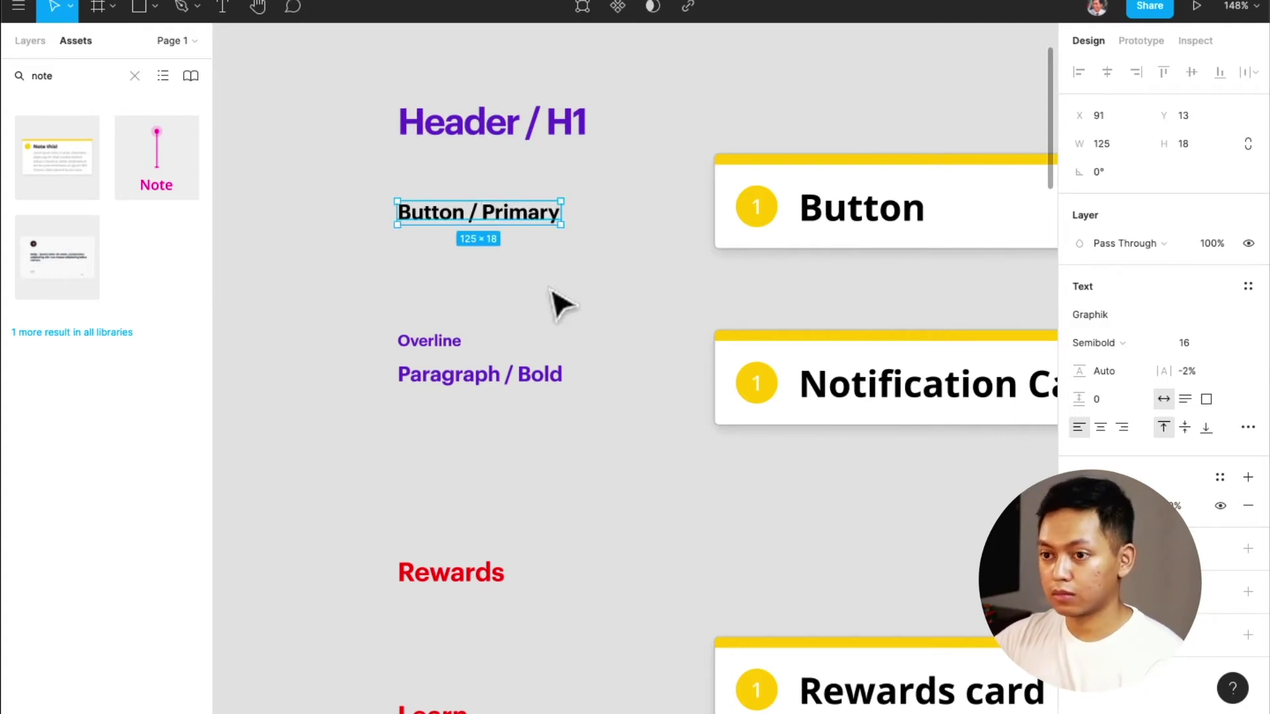
Replace the red Rewards text sample with 'Header / H3'
scroll(562, 306, down, 1)
click(442, 317)
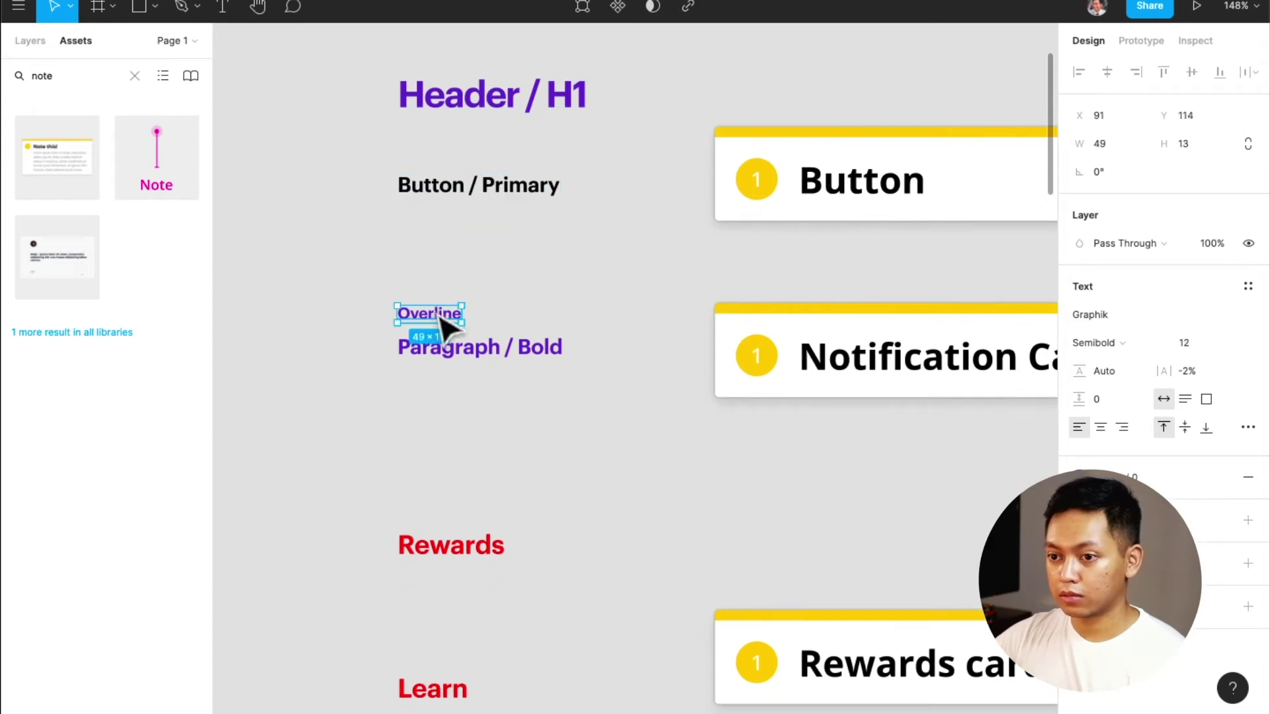
scroll(443, 324, down, 5)
click(465, 415)
scroll(466, 410, up, 4)
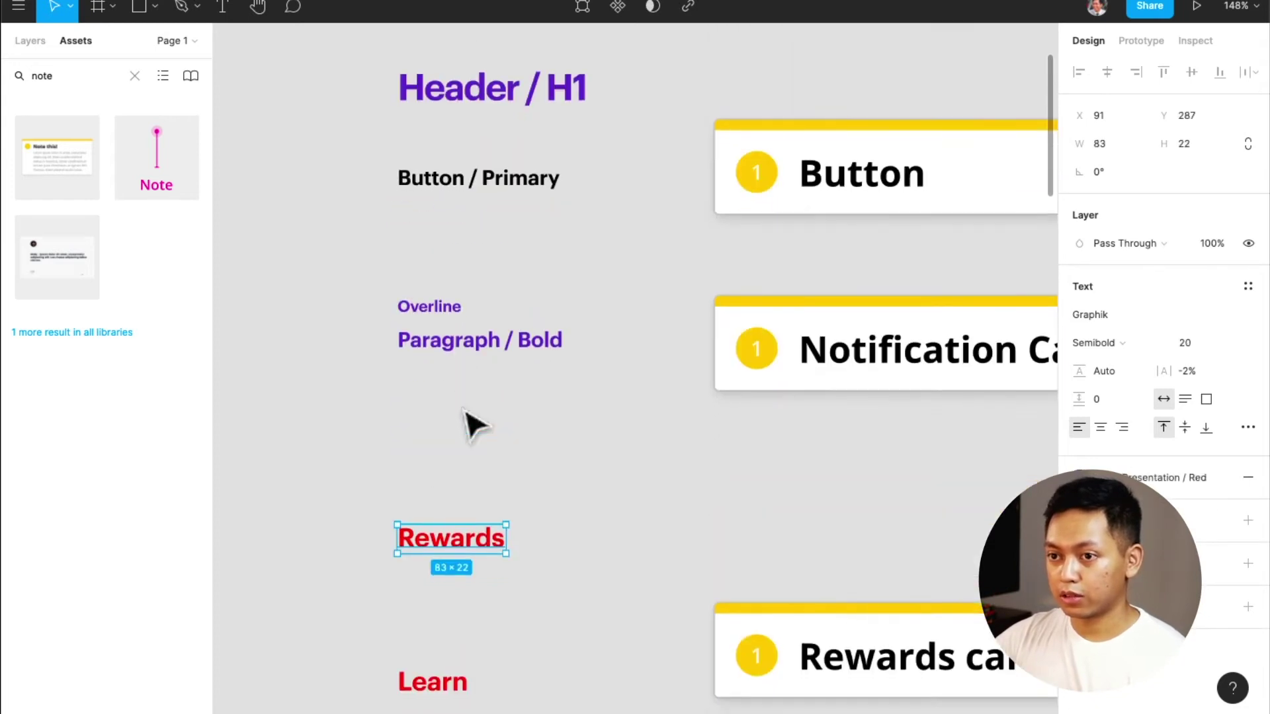
scroll(475, 424, down, 1)
double_click(491, 529)
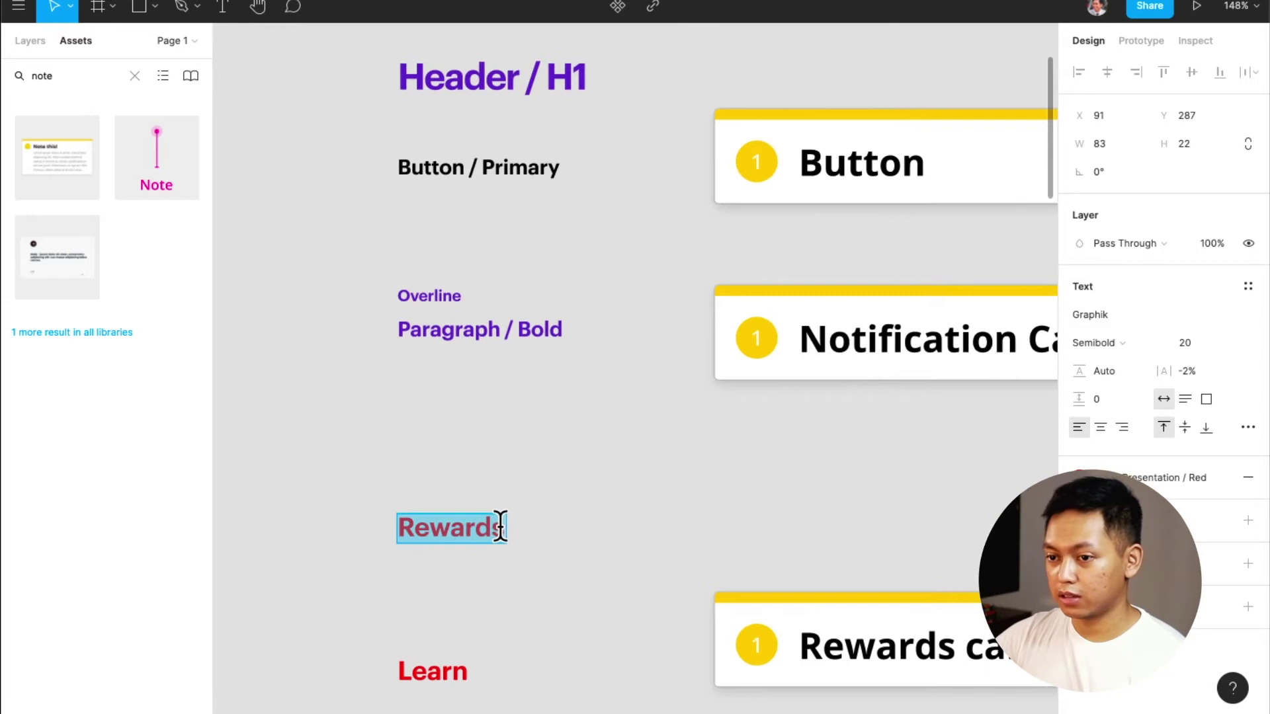
text(Heade)
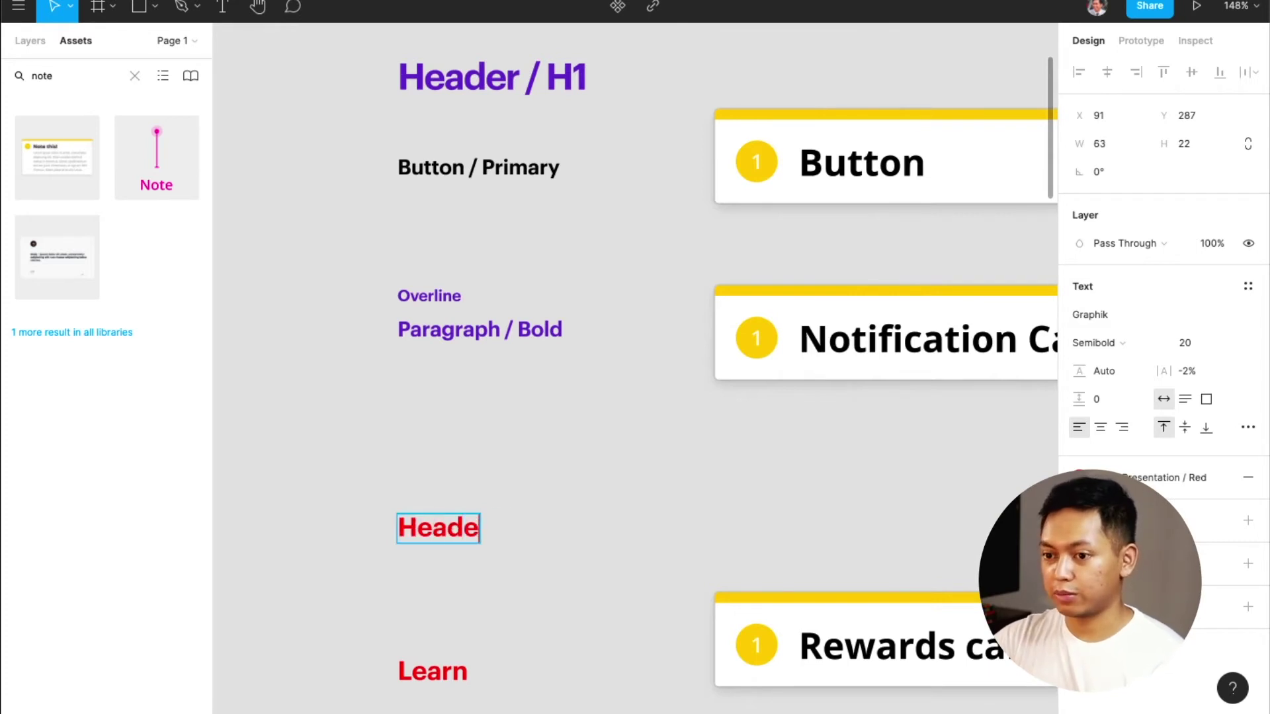
text(r / H)
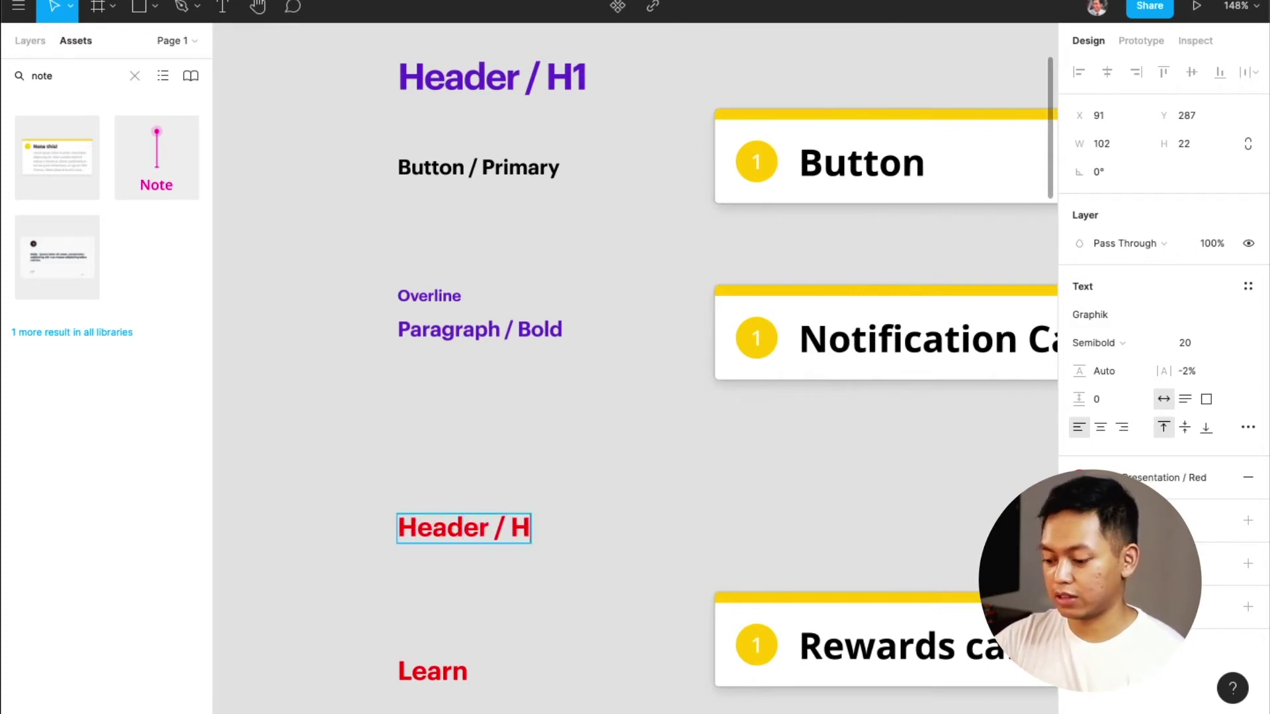
text(3)
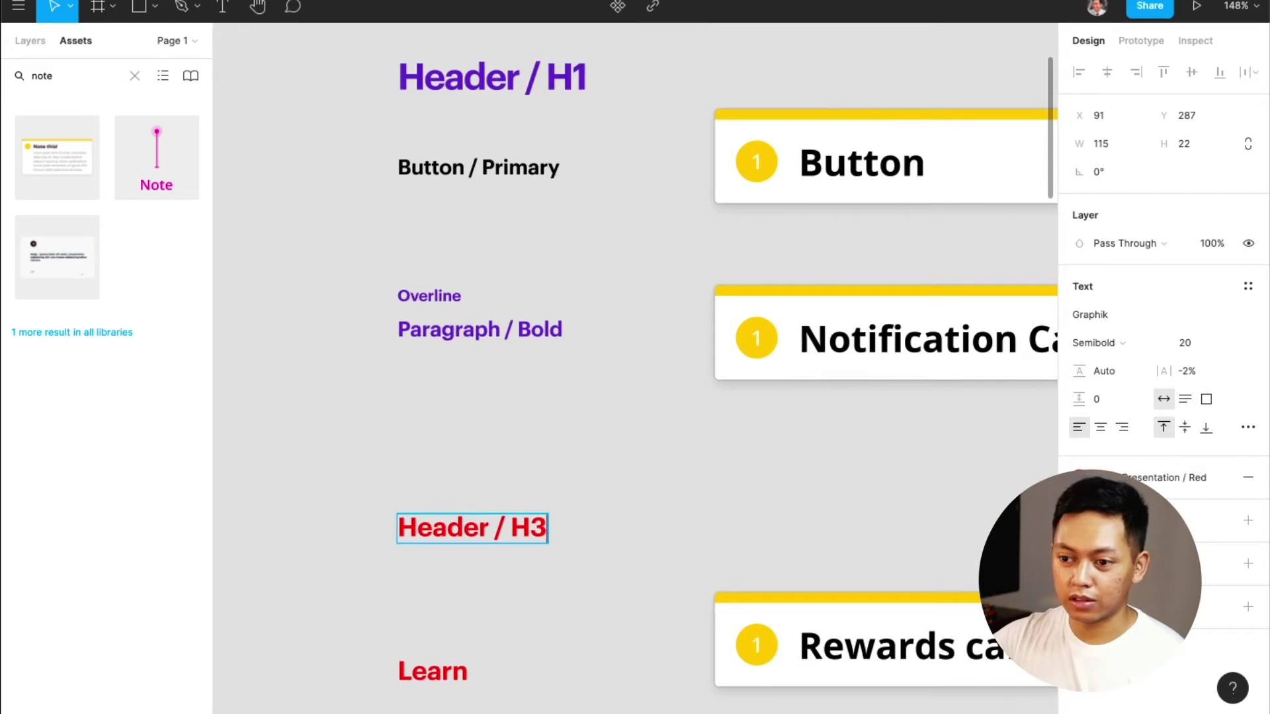
key(Escape)
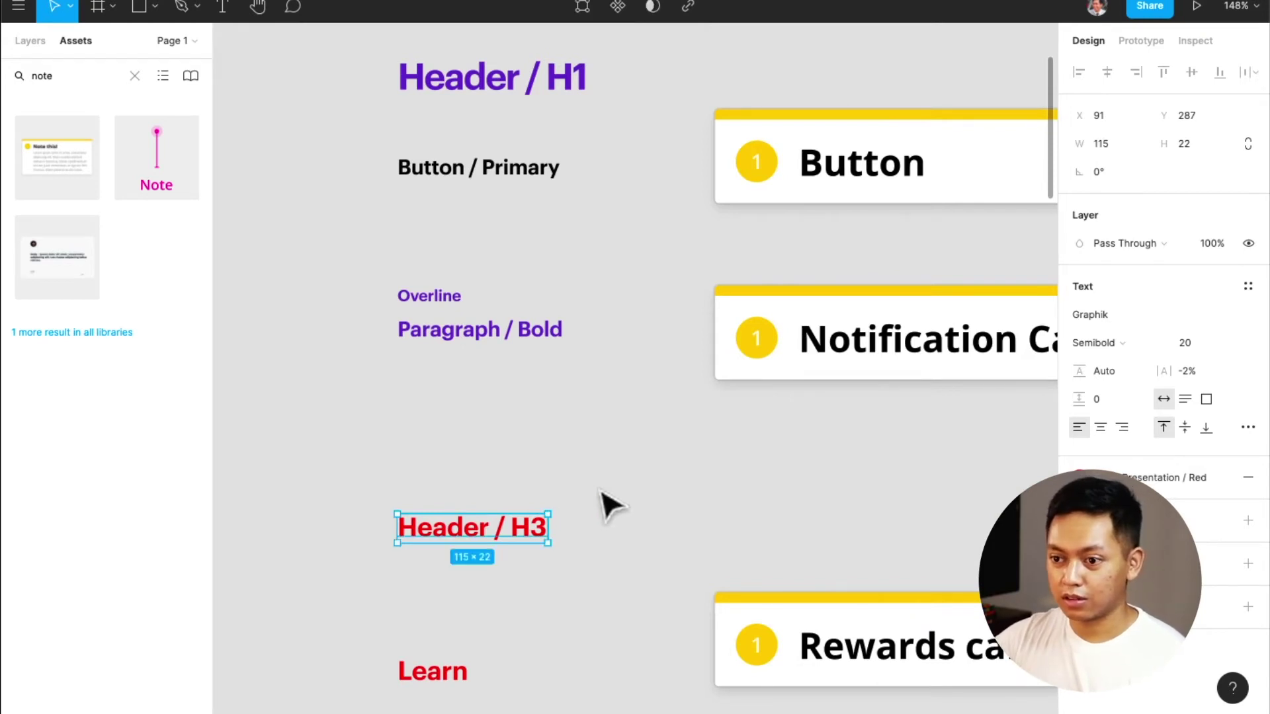
scroll(600, 523, down, 5)
scroll(601, 537, up, 4)
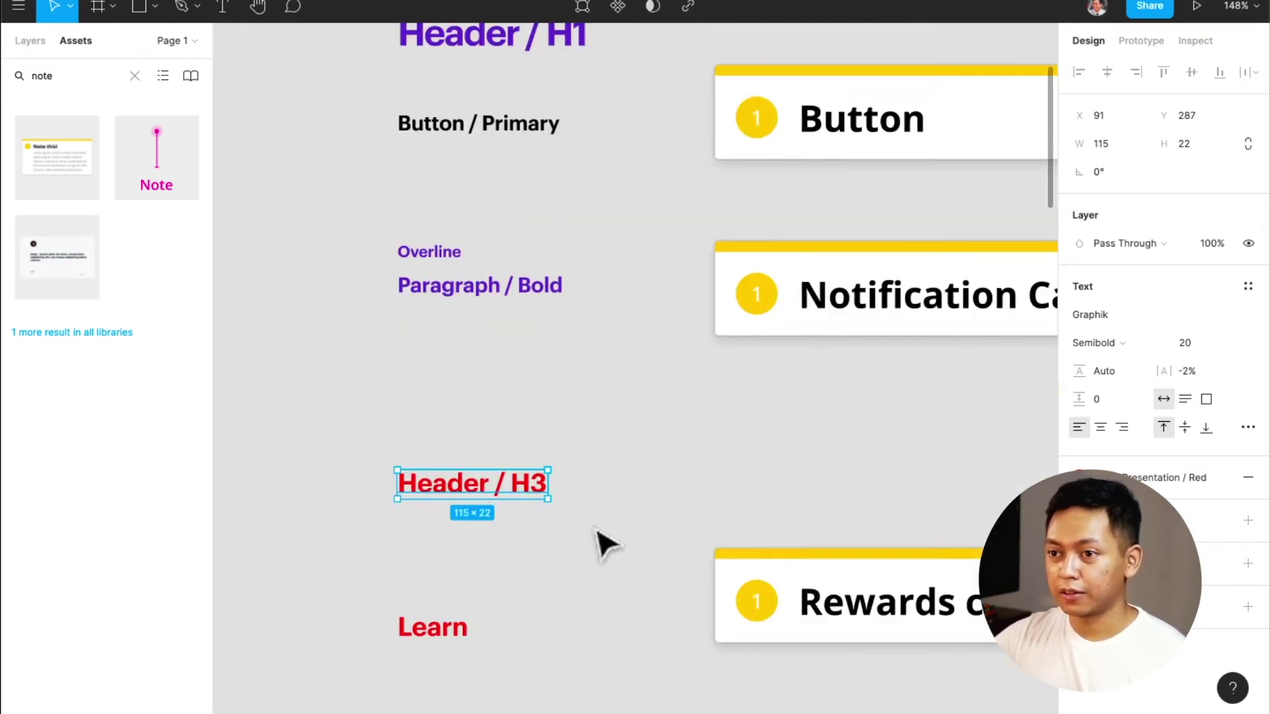
scroll(605, 543, up, 1)
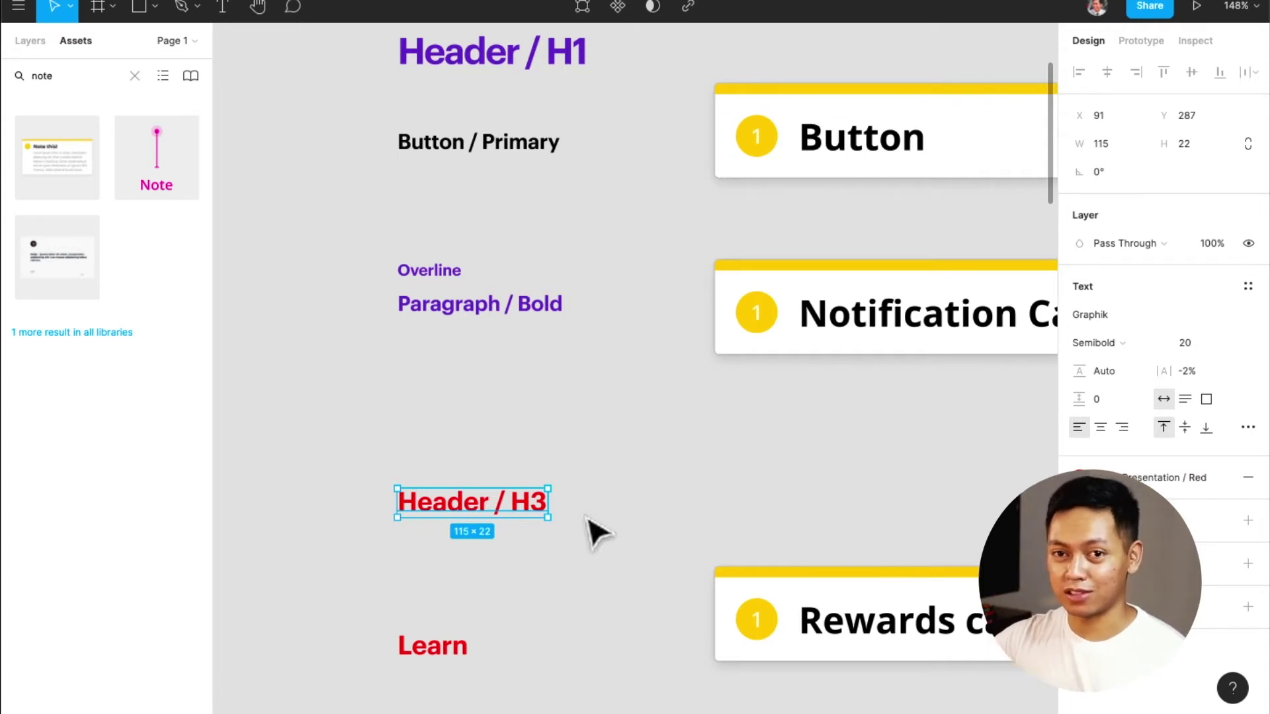
scroll(561, 553, down, 6)
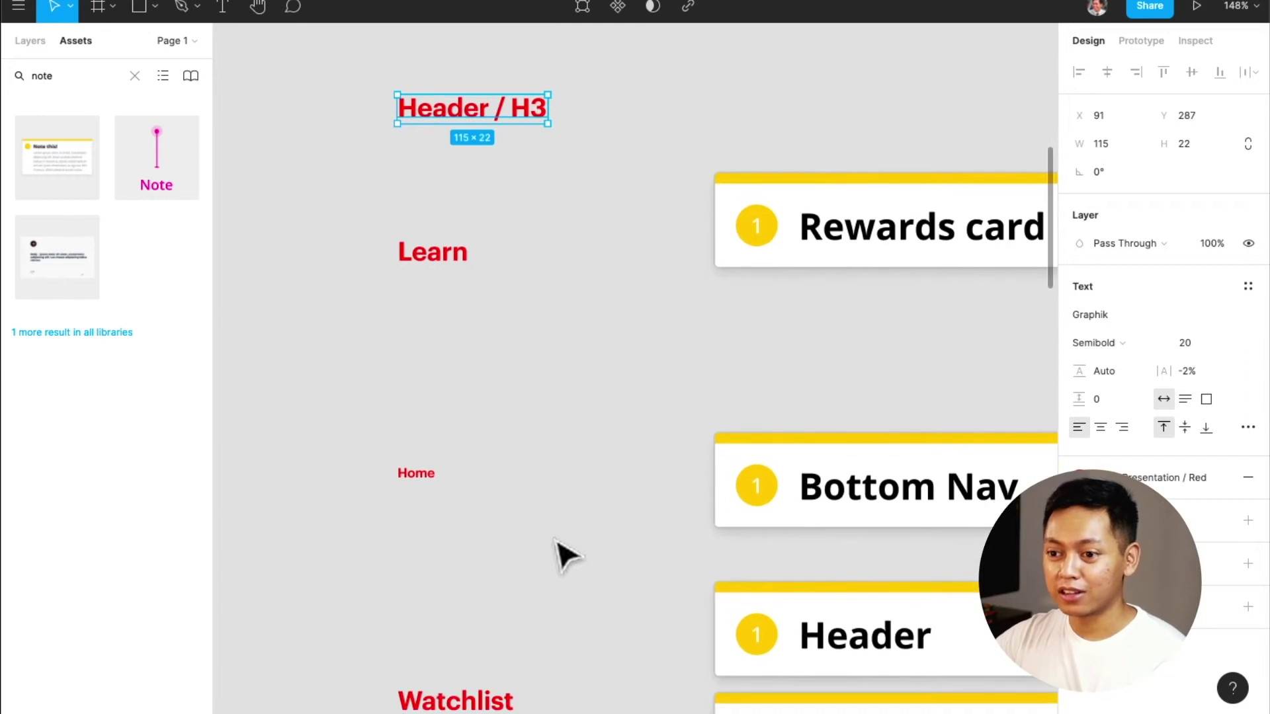
click(437, 258)
scroll(444, 311, up, 1)
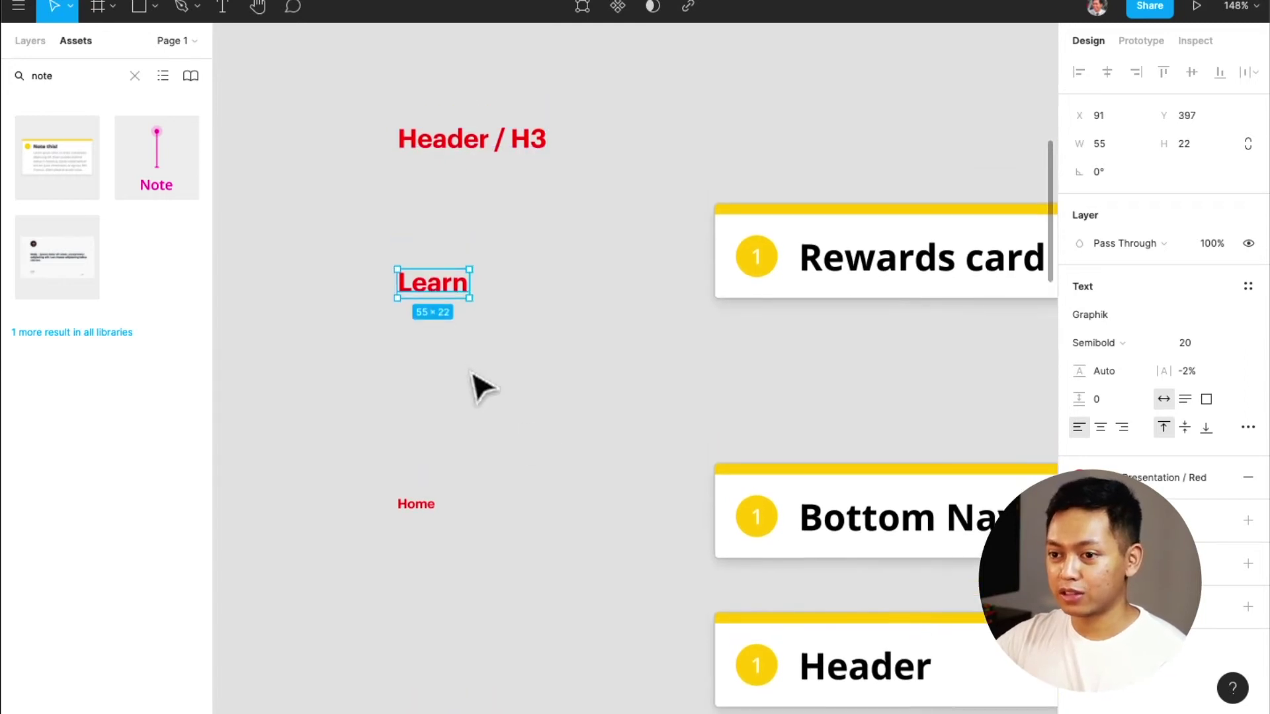
Rename the Home text sample to 'Navigation / Base'
scroll(478, 387, right, 10)
scroll(478, 387, left, 3)
scroll(478, 387, up, 5)
scroll(478, 387, left, 3)
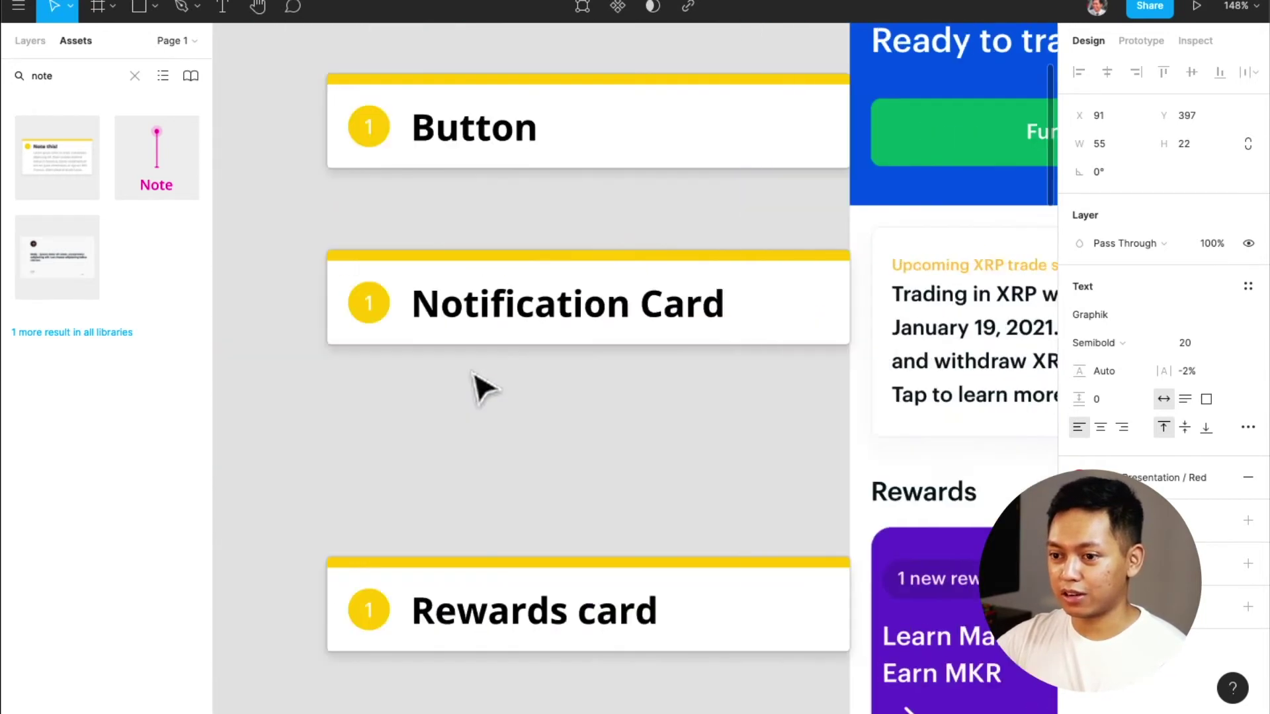
scroll(477, 387, down, 7)
scroll(477, 387, left, 4)
scroll(481, 388, left, 5)
click(474, 383)
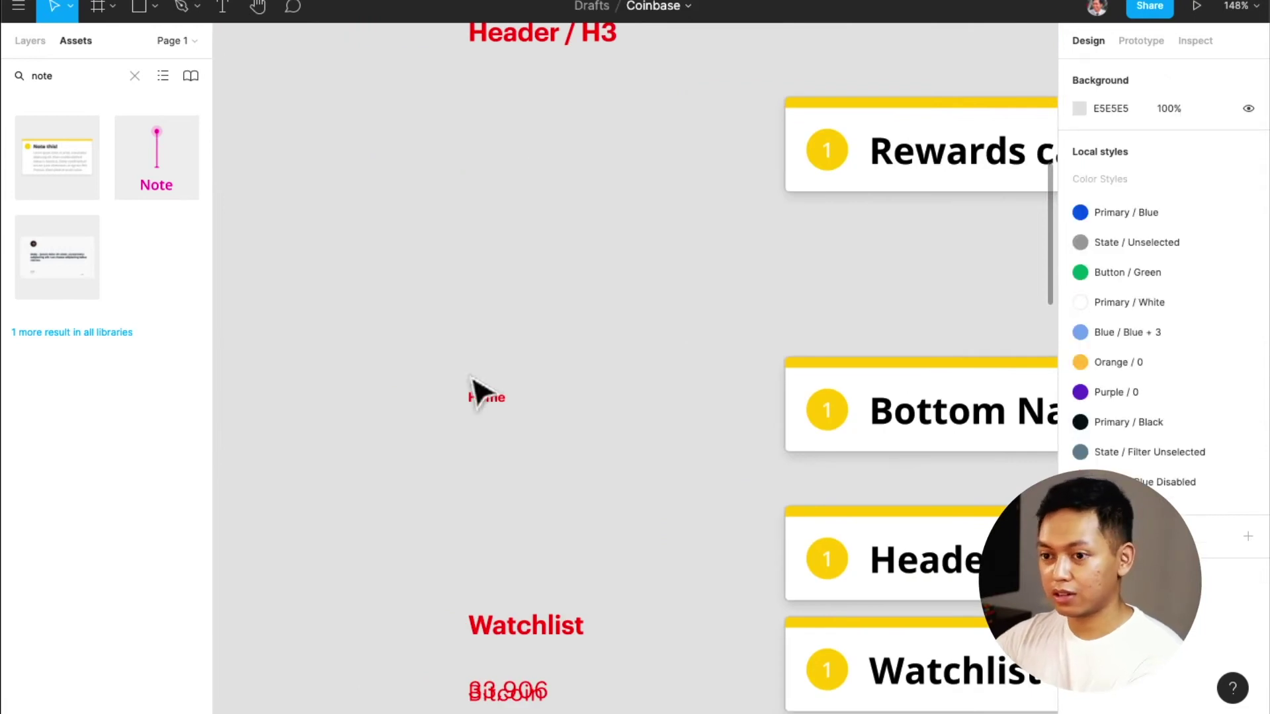
click(486, 400)
scroll(488, 405, right, 3)
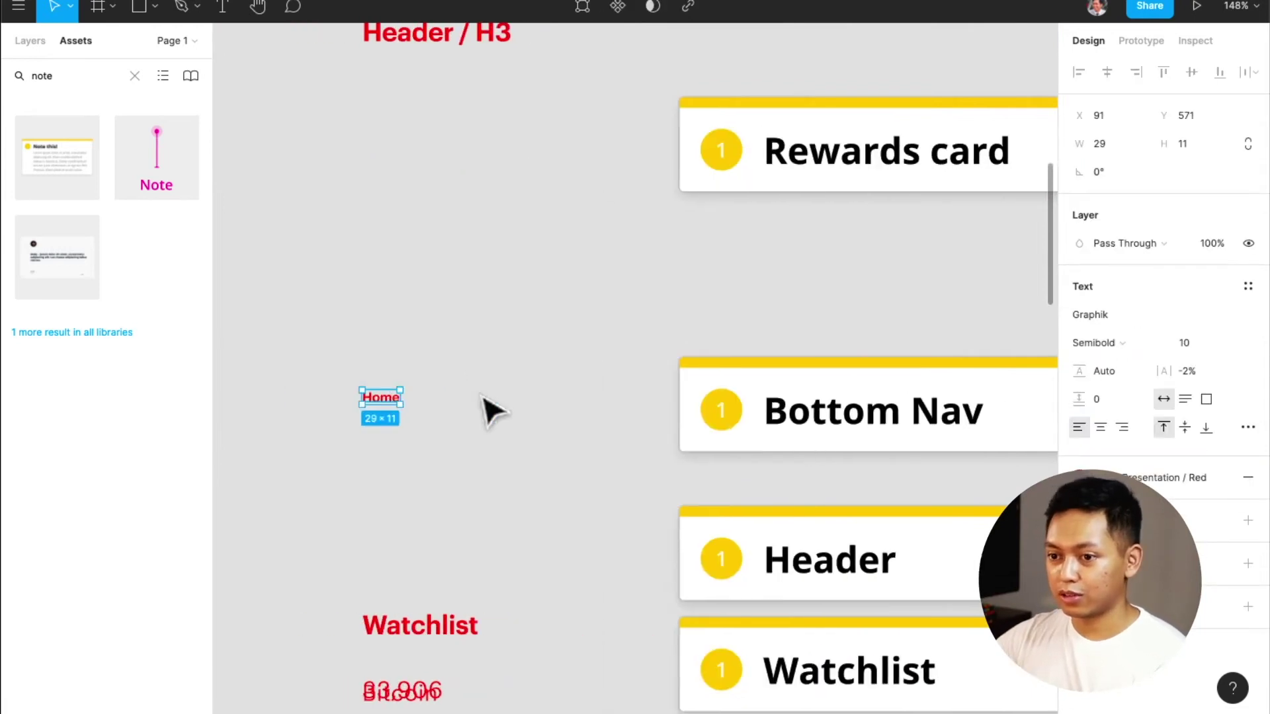
double_click(397, 413)
text(Nav)
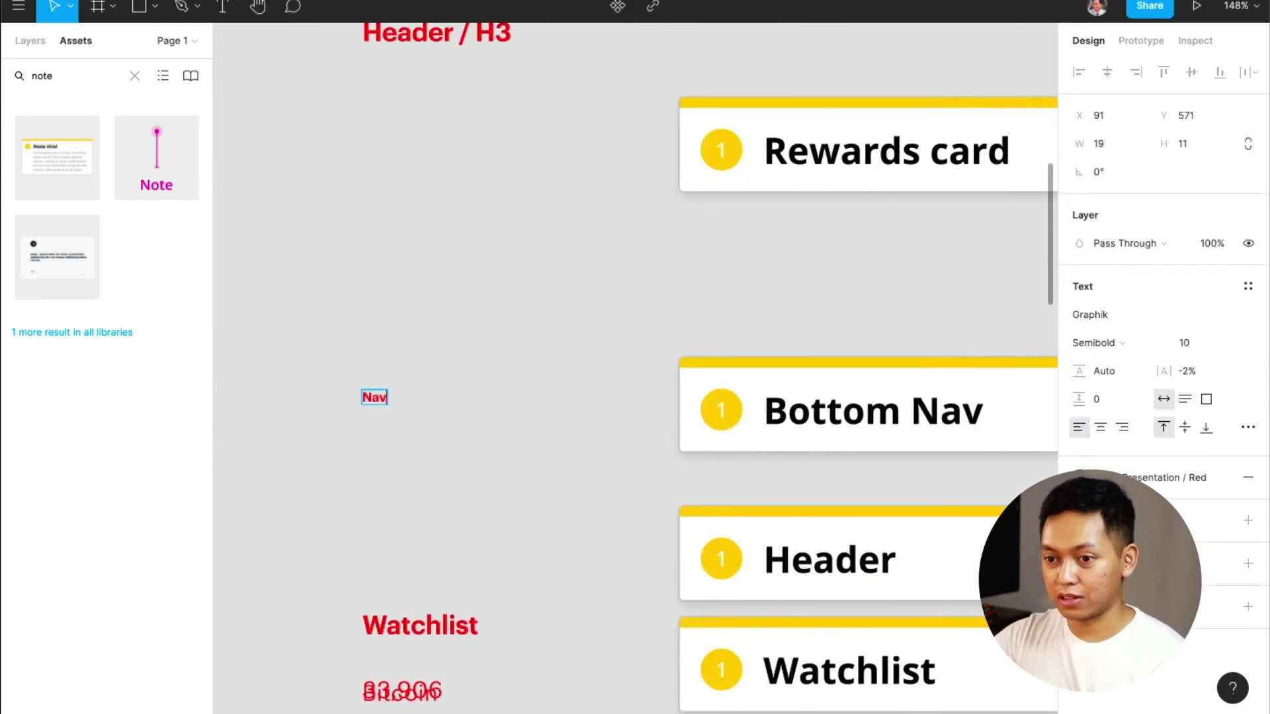
text(igation)
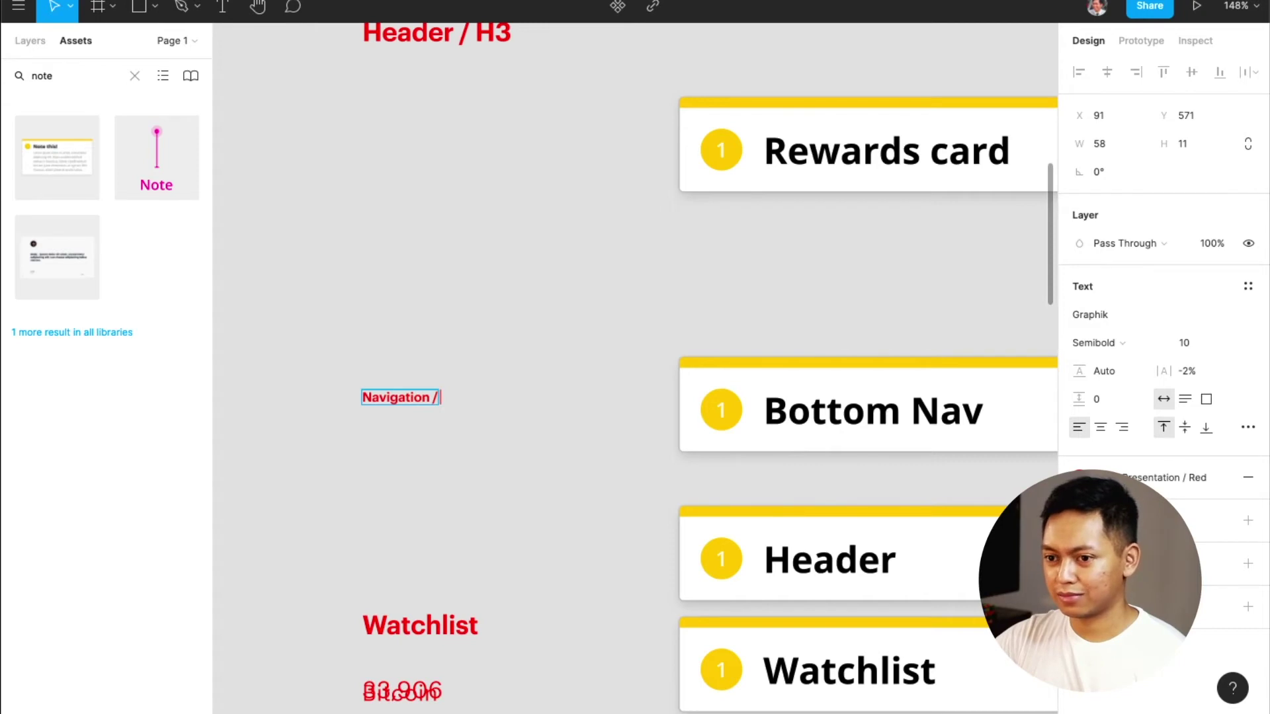
text(/ Base)
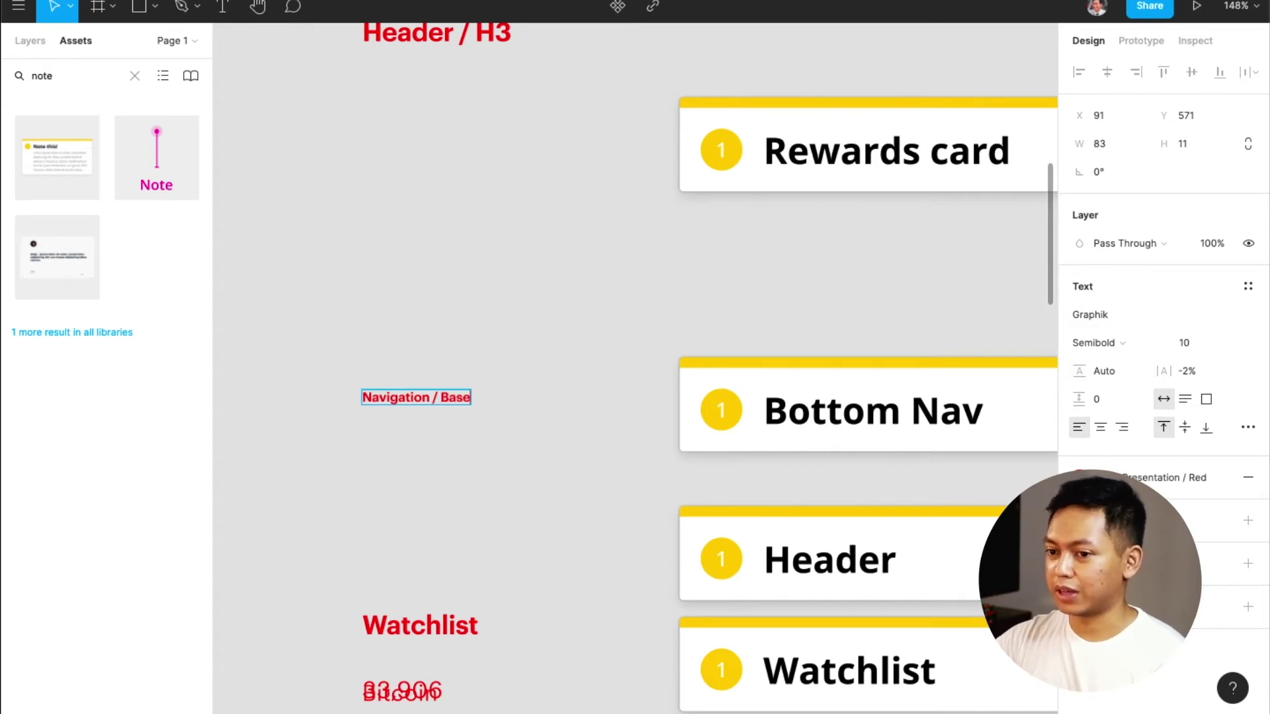
key(Escape)
Delete the Watchlist text sample
click(436, 601)
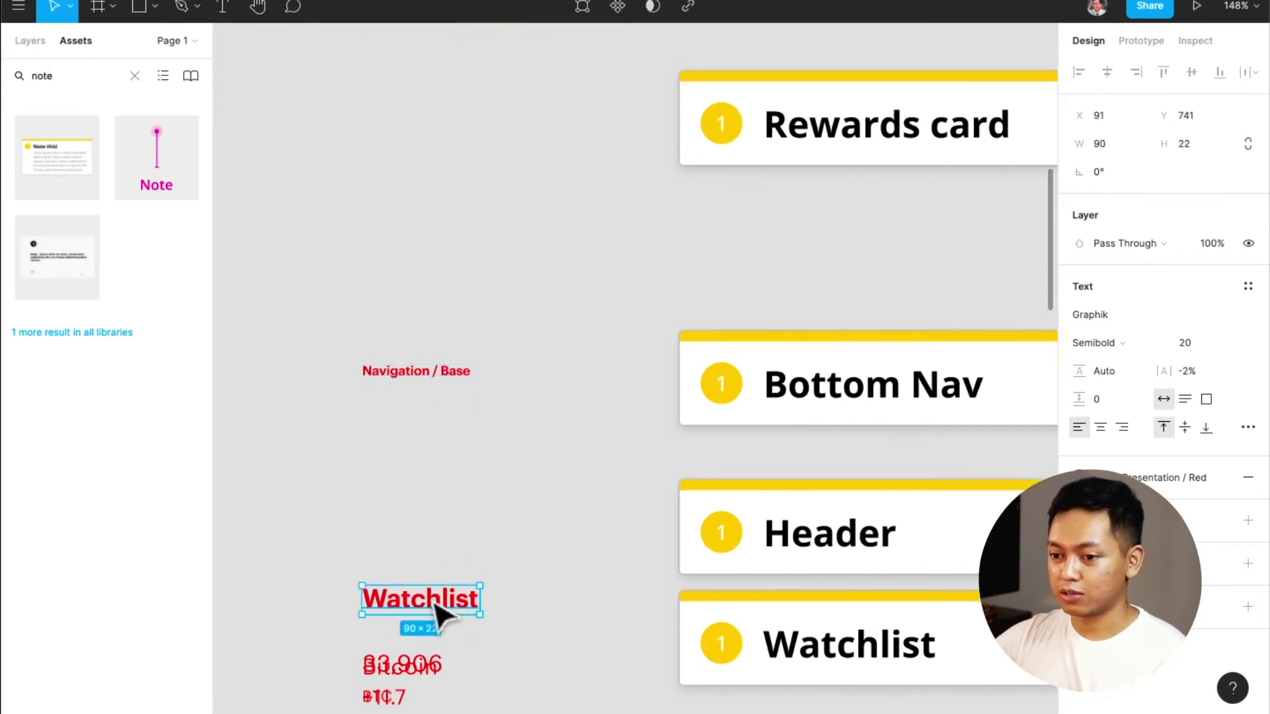
scroll(439, 609, down, 3)
key(Delete)
key(ctrl+z)
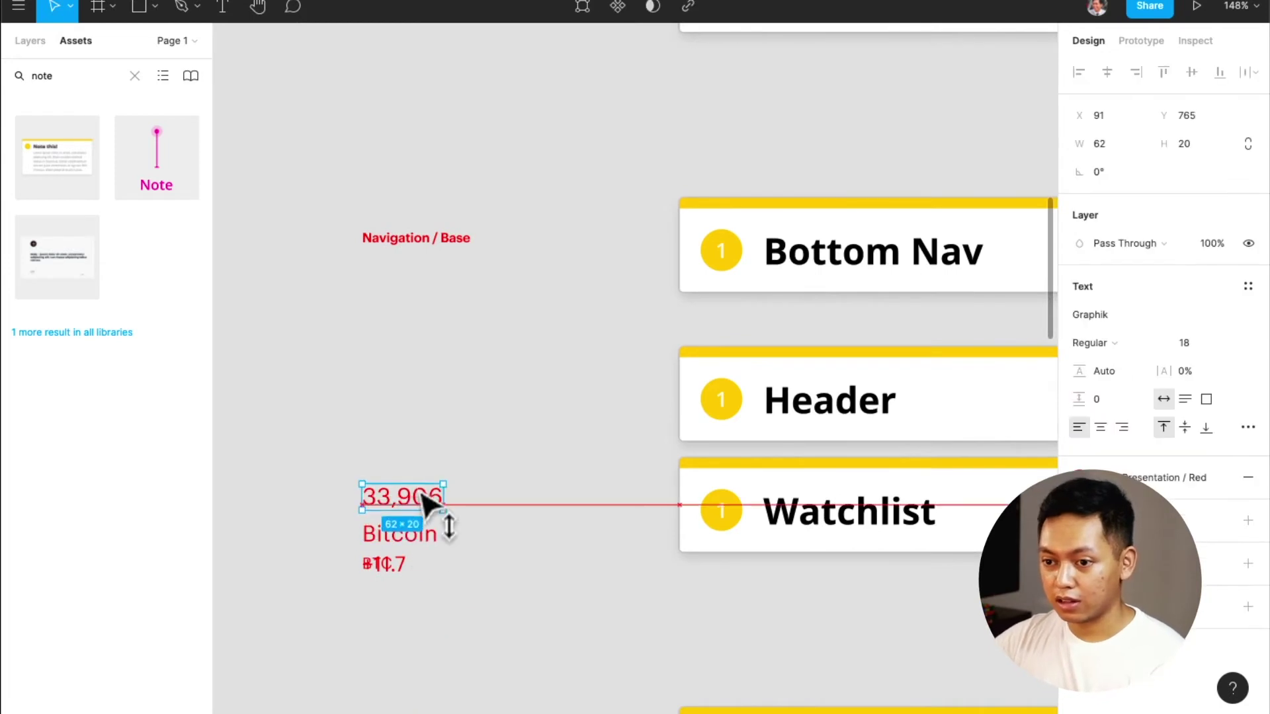
scroll(463, 556, right, 5)
scroll(466, 556, right, 6)
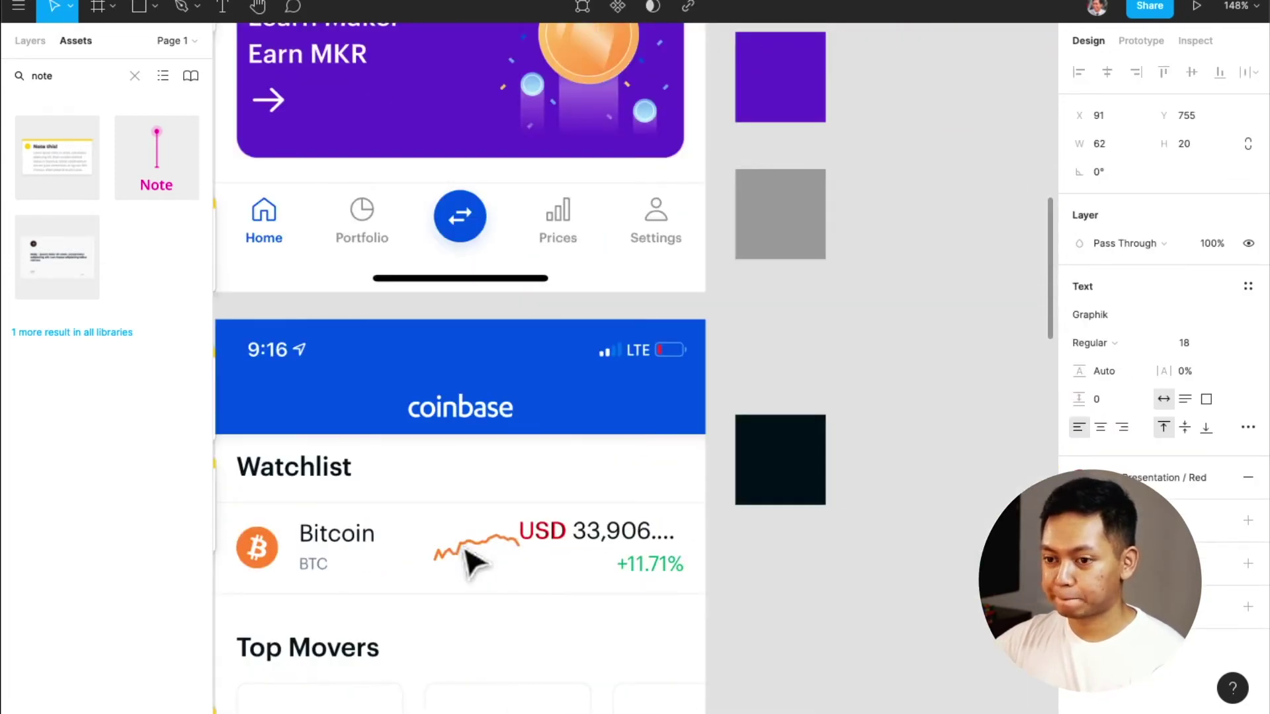
scroll(471, 561, left, 12)
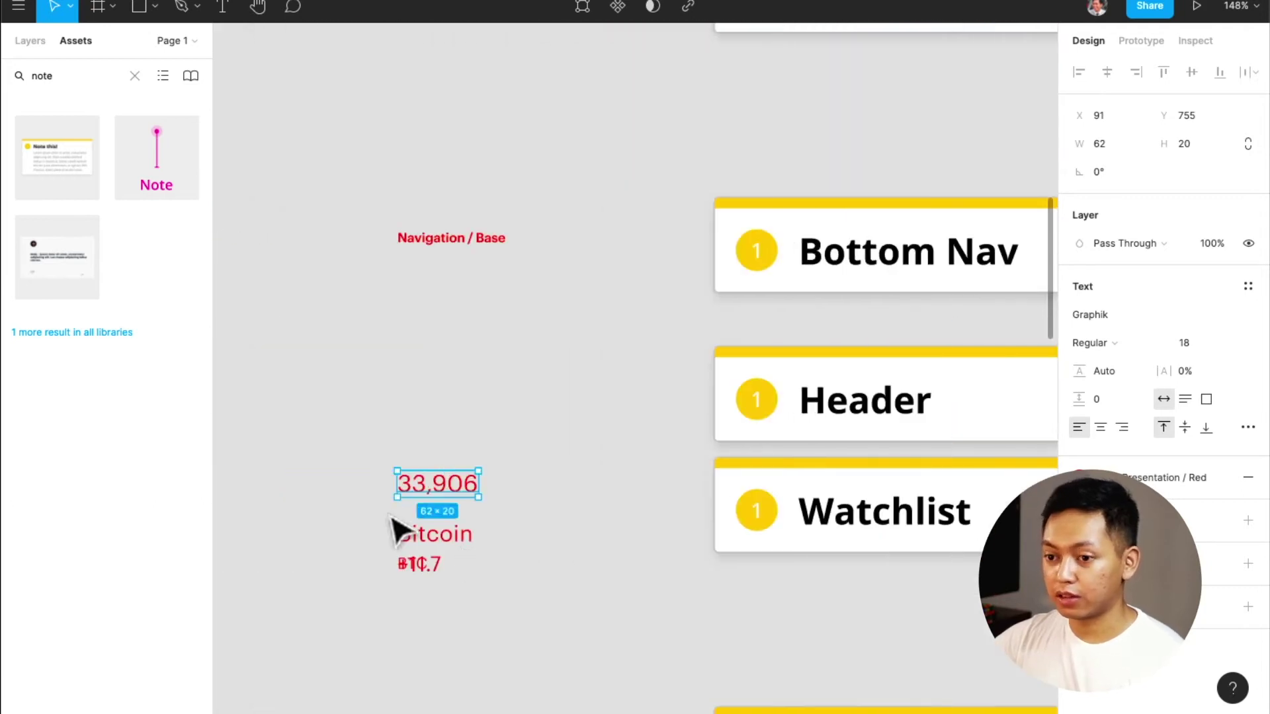
Rename the 33,906 price text sample to 'Display / H4'
double_click(430, 489)
text(Display /)
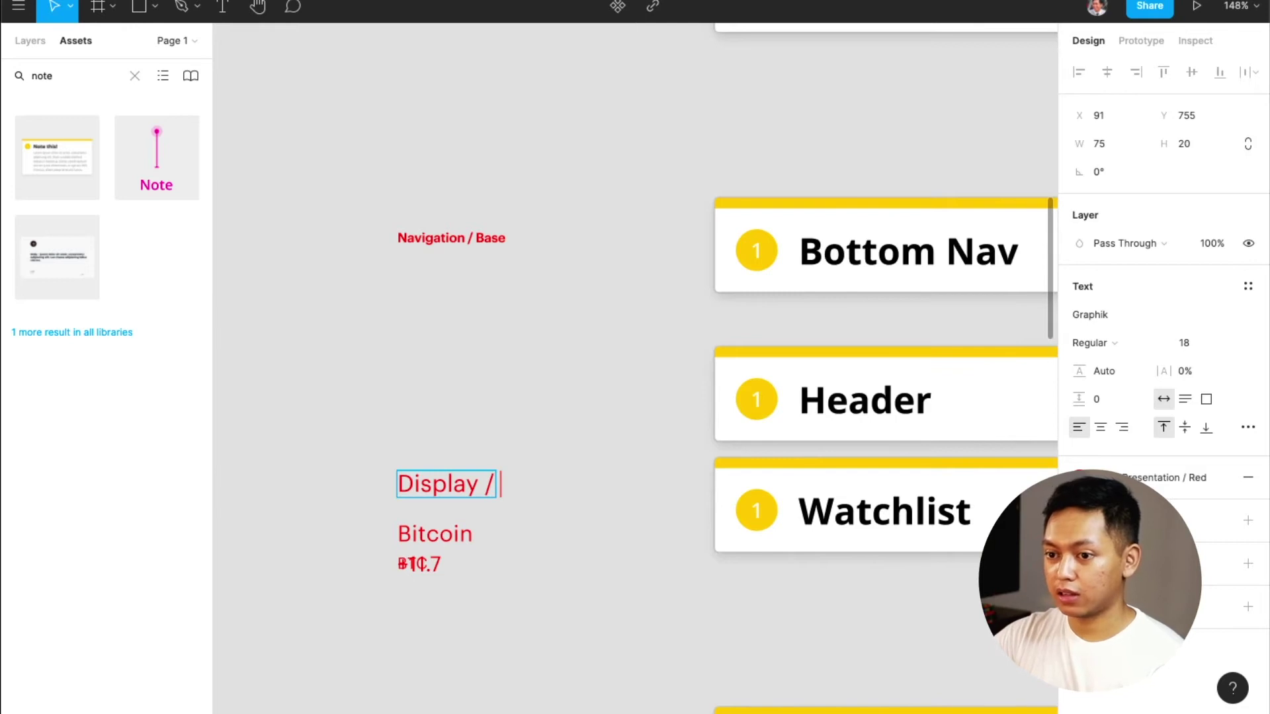
text( H4)
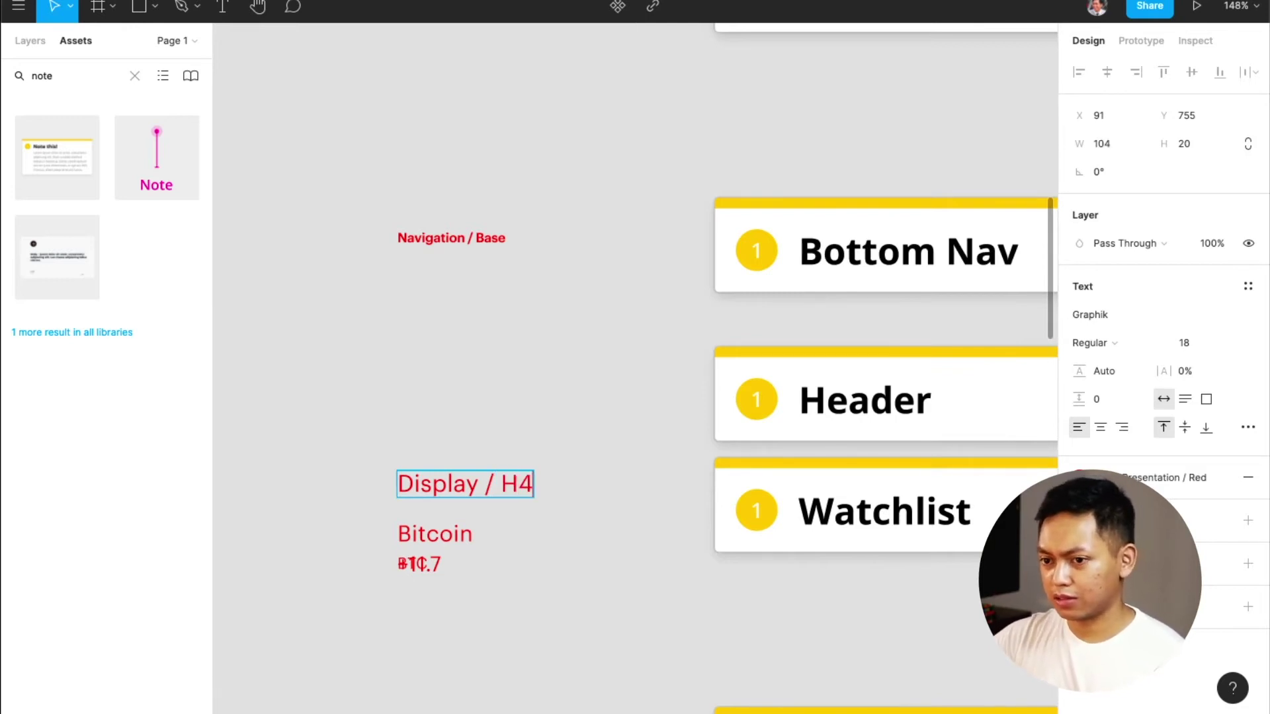
scroll(496, 488, right, 9)
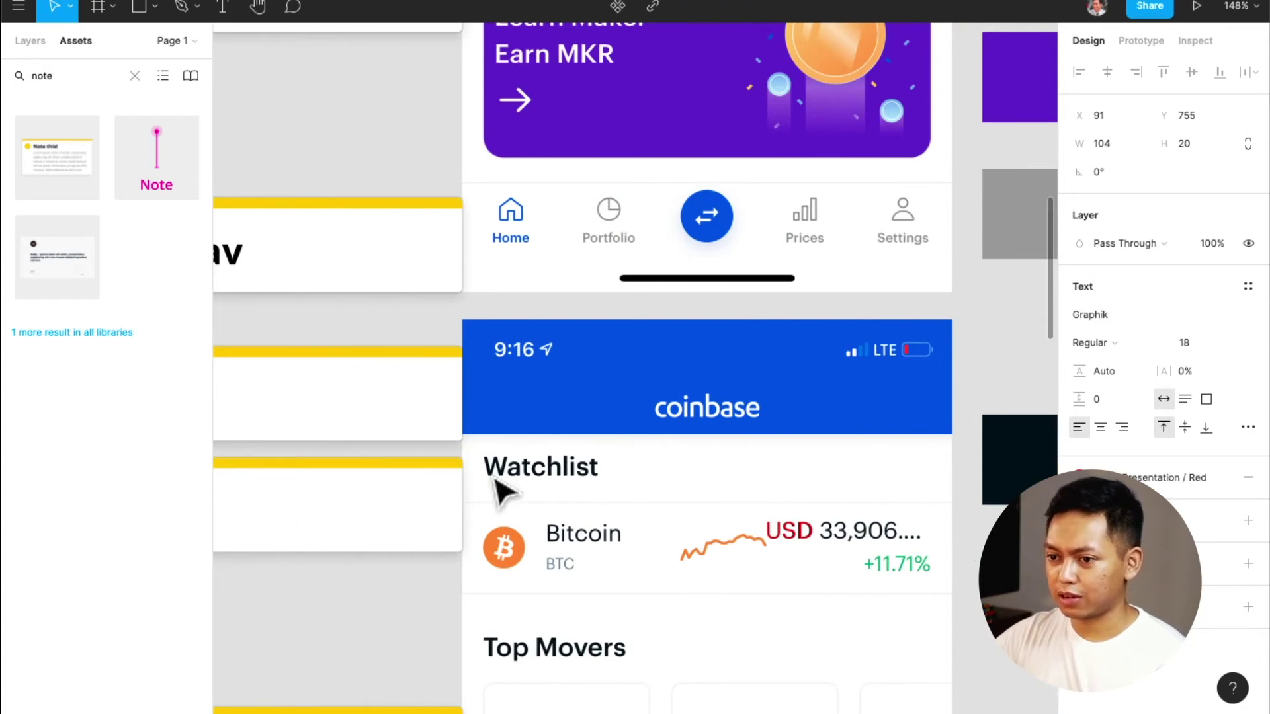
scroll(581, 467, down, 4)
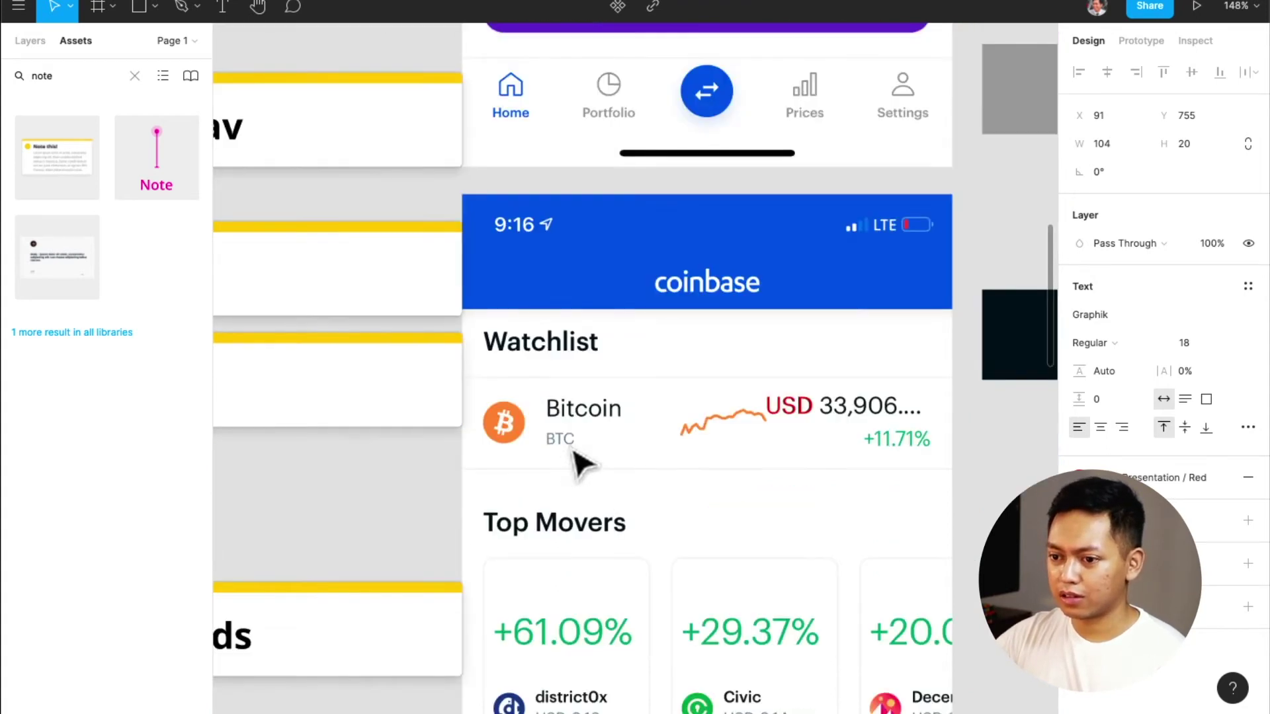
scroll(573, 452, left, 9)
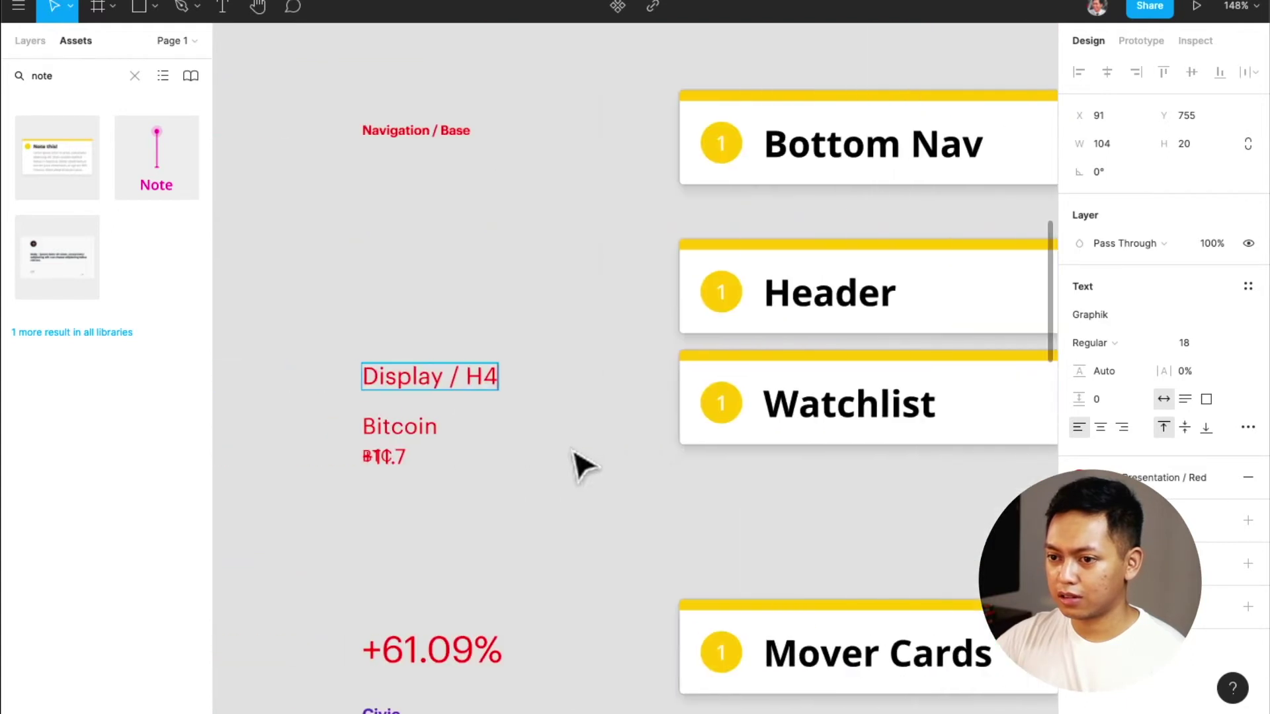
Select the Bitcoin text sample and begin rewriting it
click(430, 429)
scroll(534, 448, right, 8)
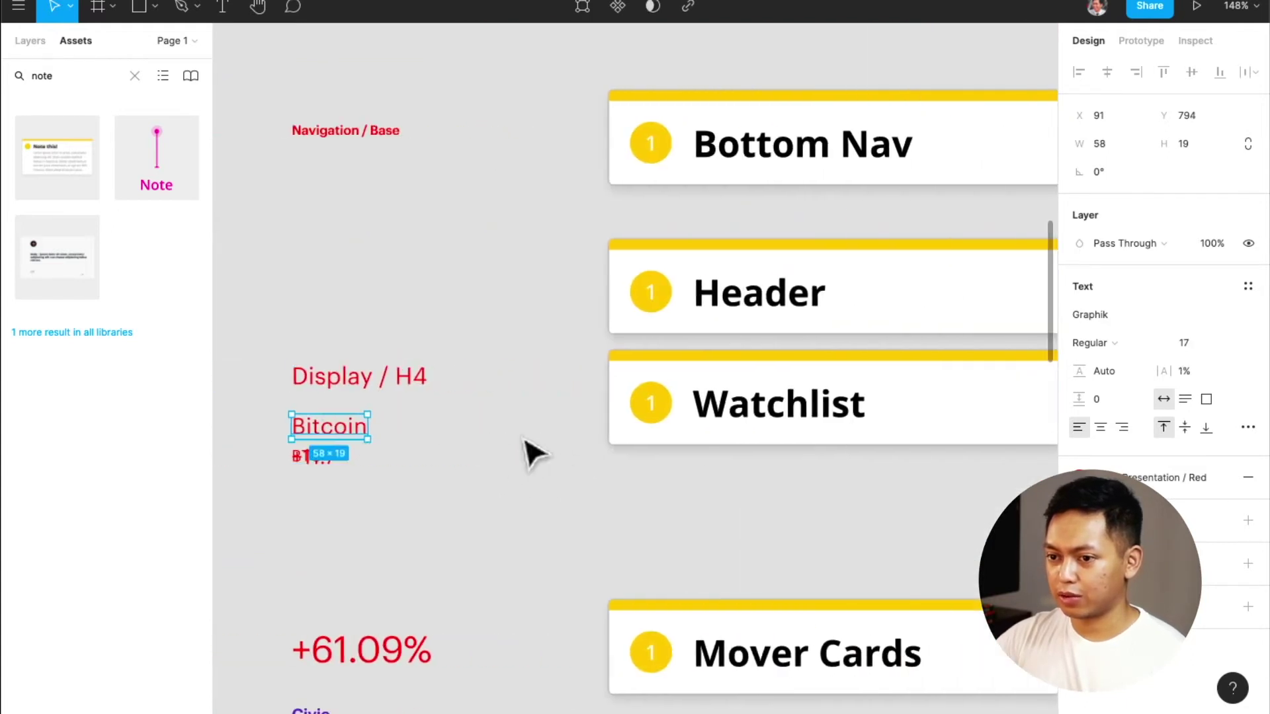
scroll(527, 448, left, 6)
scroll(527, 447, right, 7)
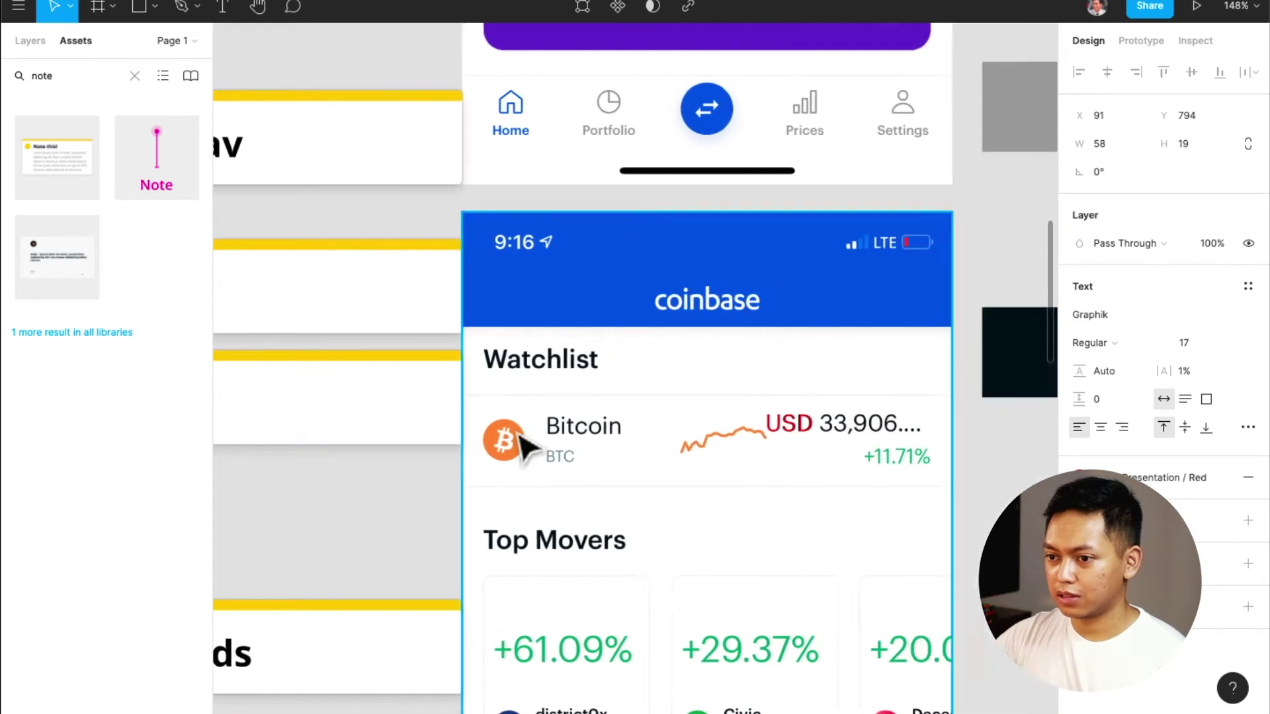
scroll(524, 448, left, 6)
scroll(527, 448, left, 5)
scroll(528, 448, up, 8)
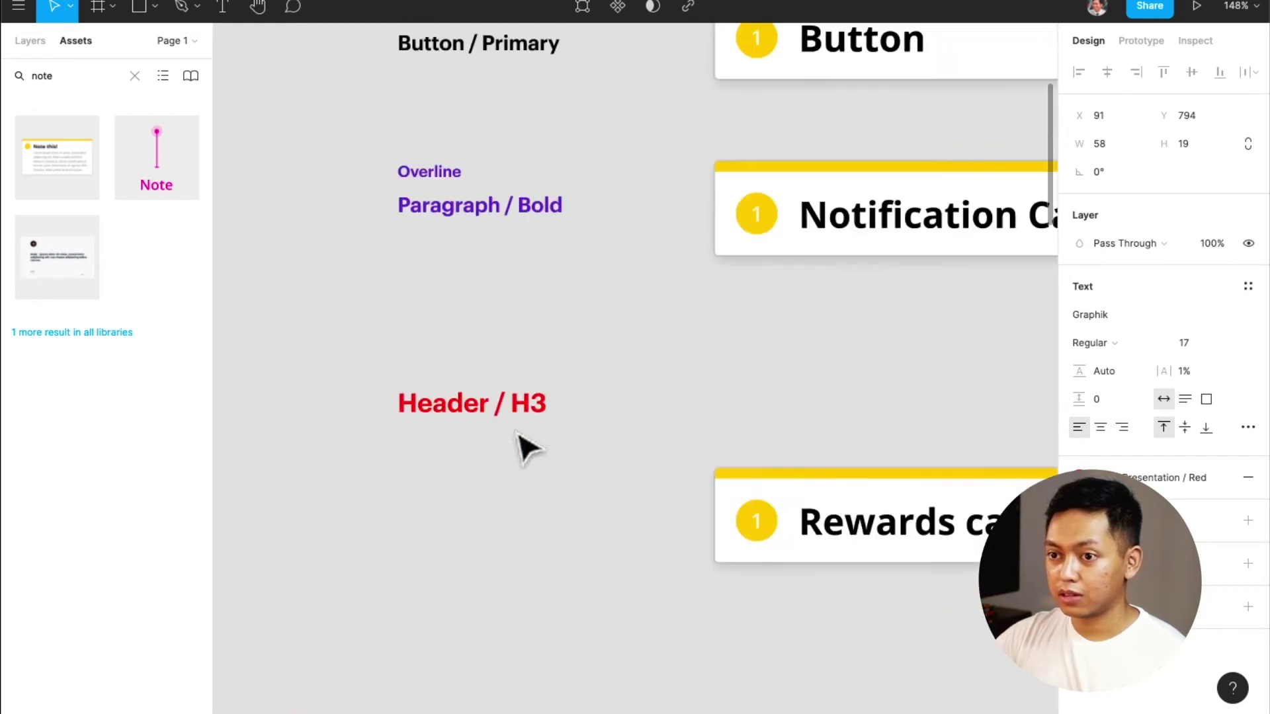
scroll(528, 448, down, 8)
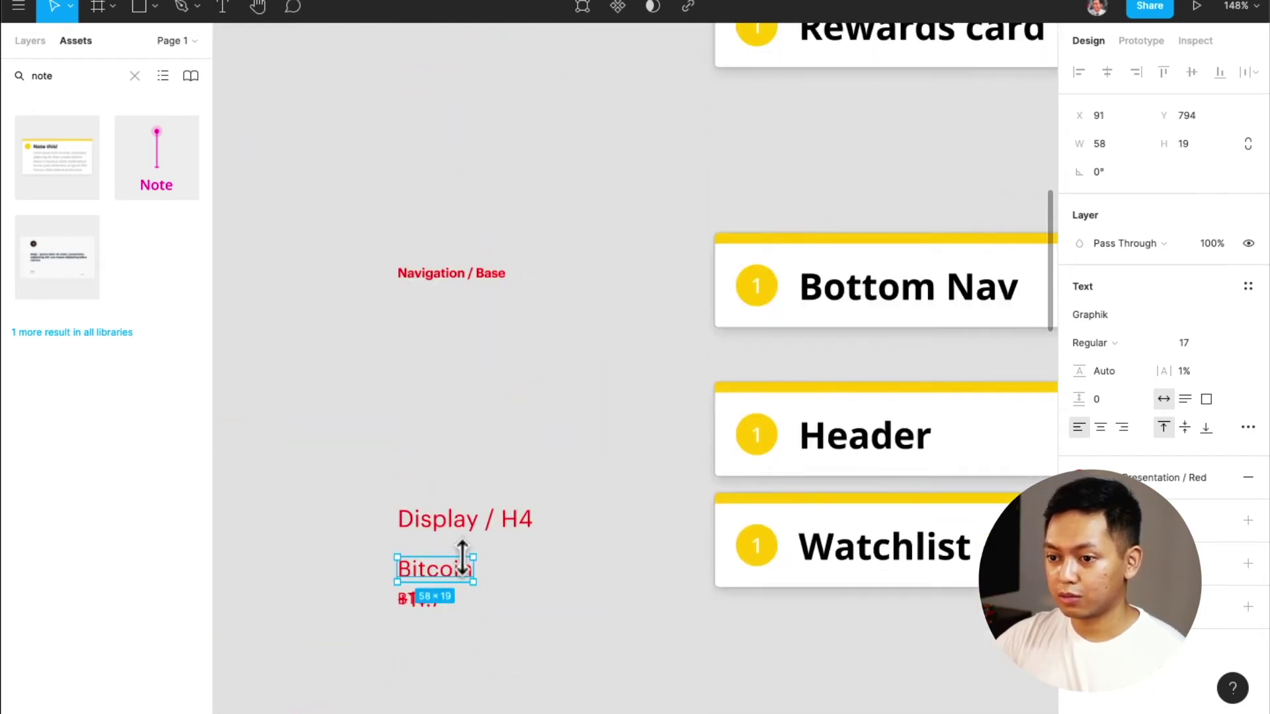
scroll(499, 361, down, 2)
scroll(500, 354, right, 10)
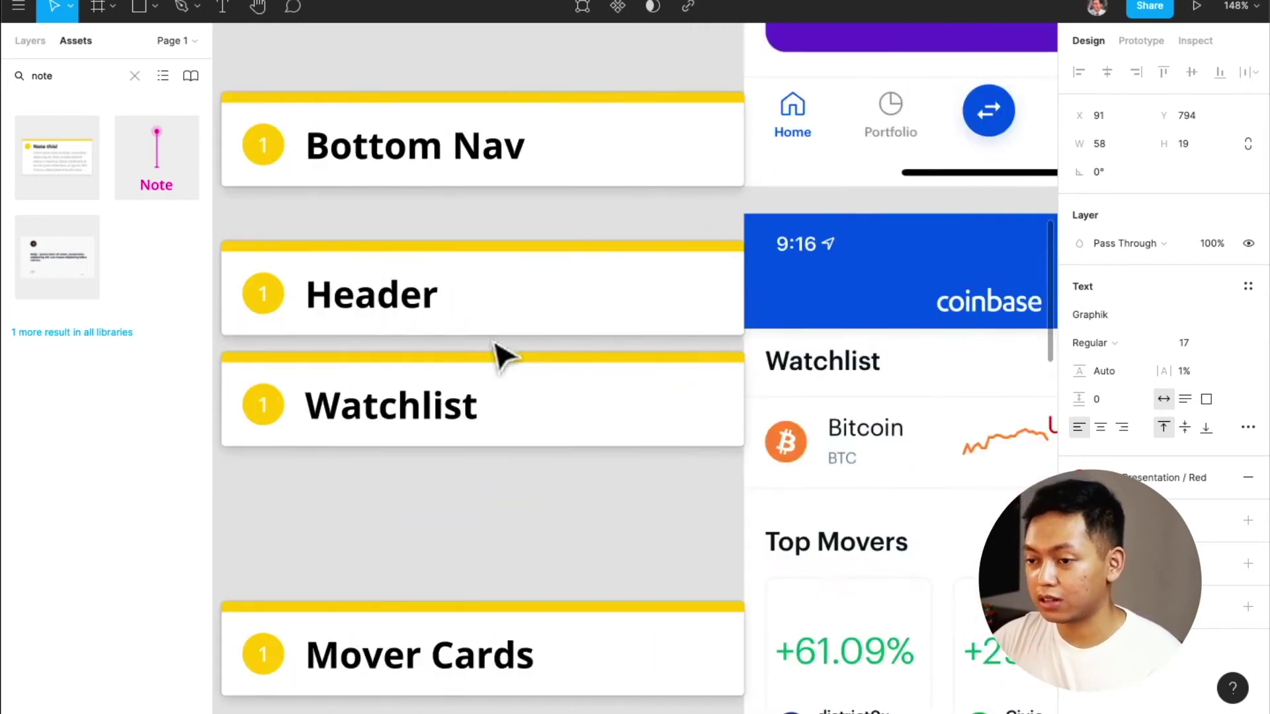
scroll(499, 357, left, 10)
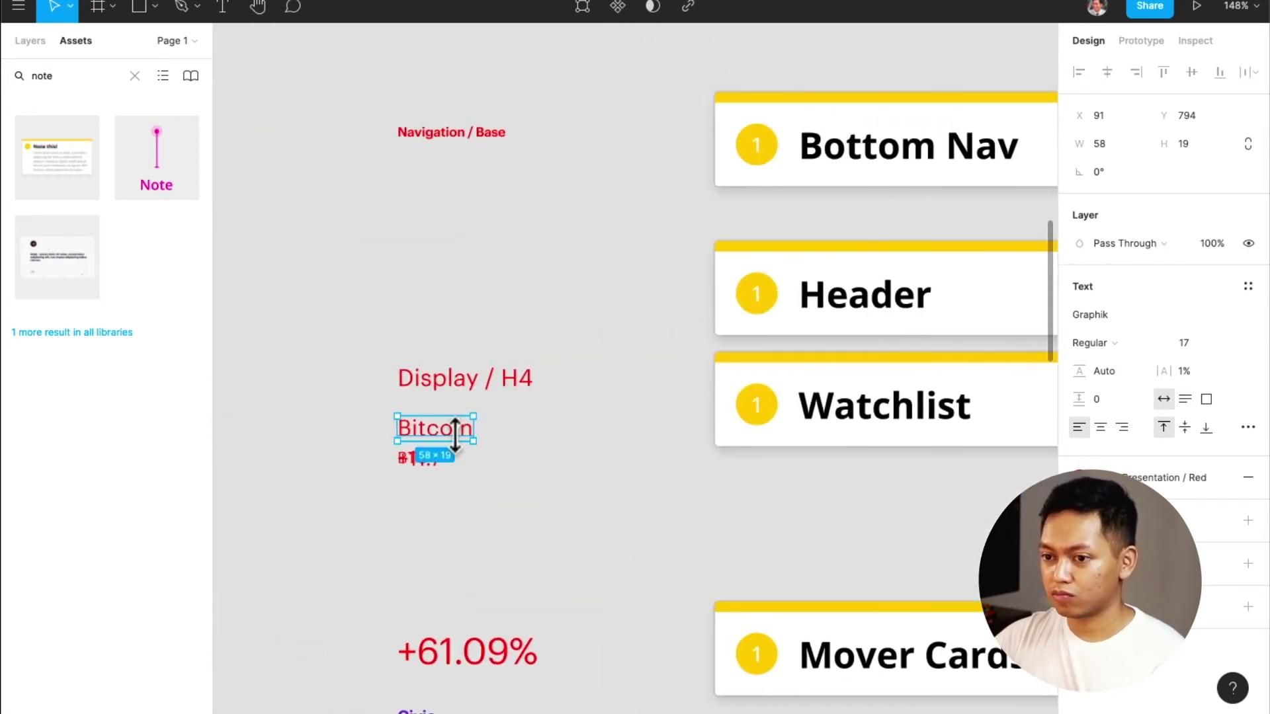
double_click(457, 436)
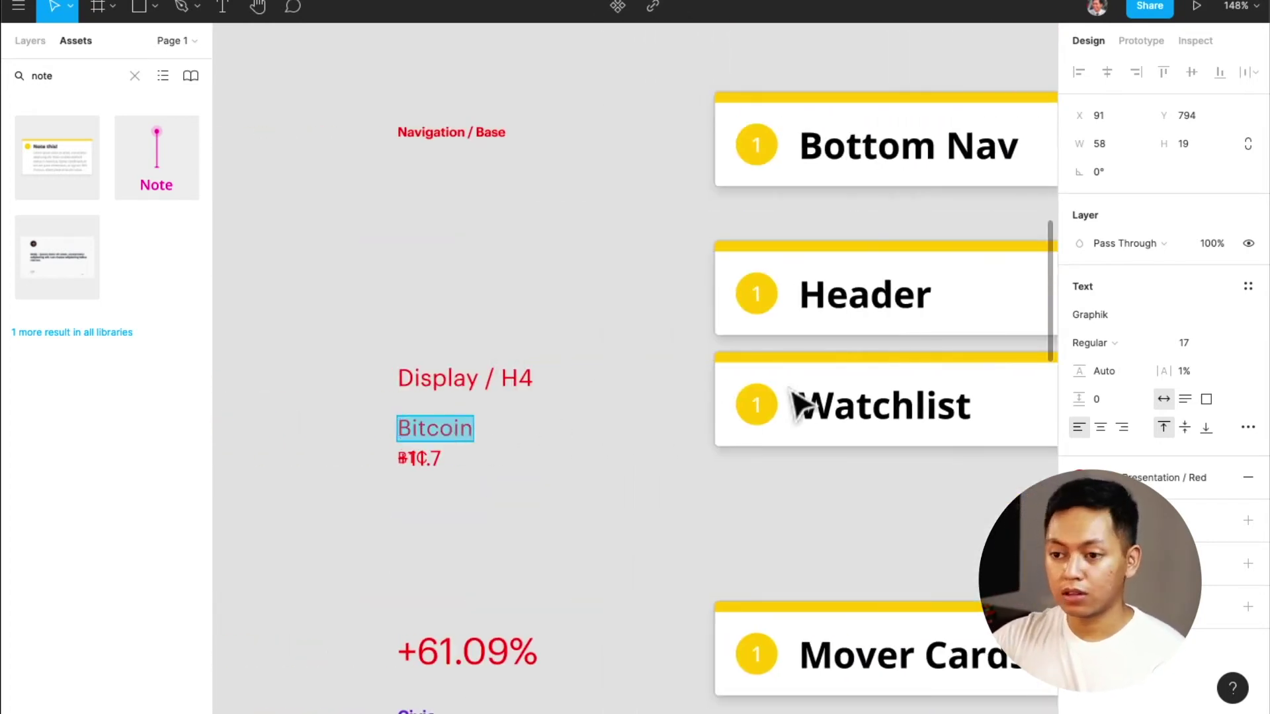
Rename the Bitcoin text sample to 'Coin / P2'
text(Coin /)
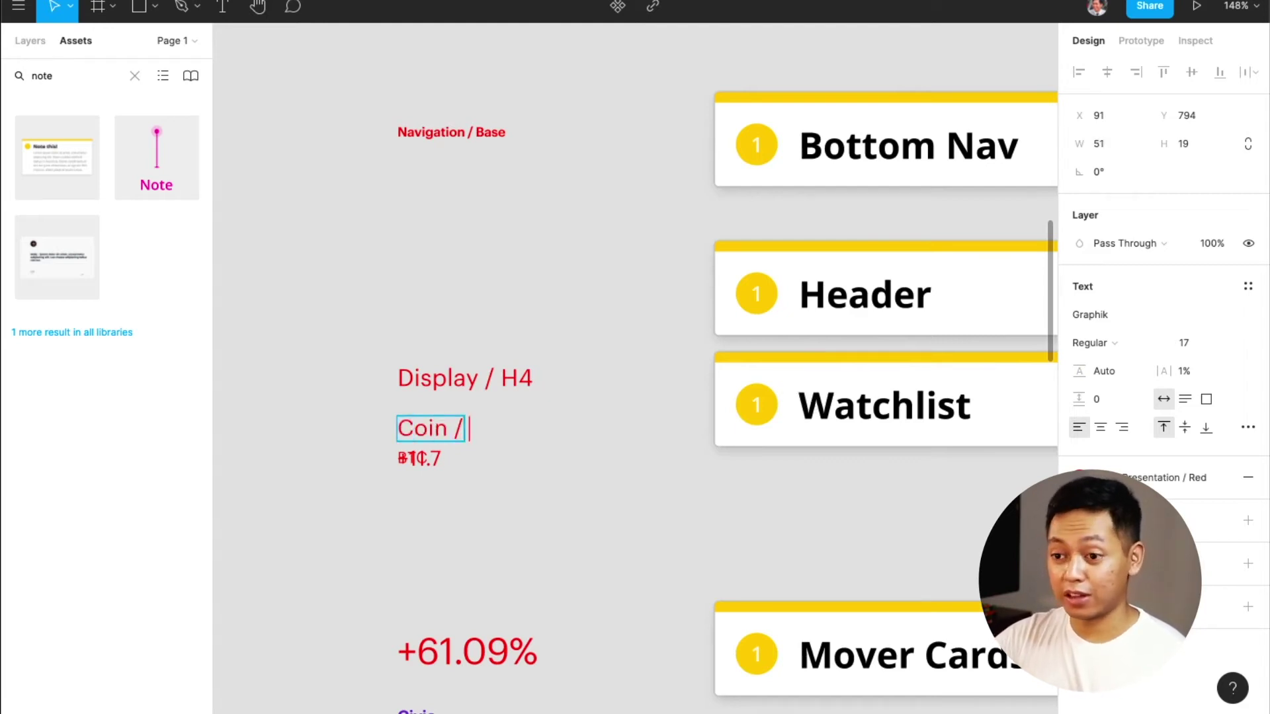
scroll(815, 424, right, 15)
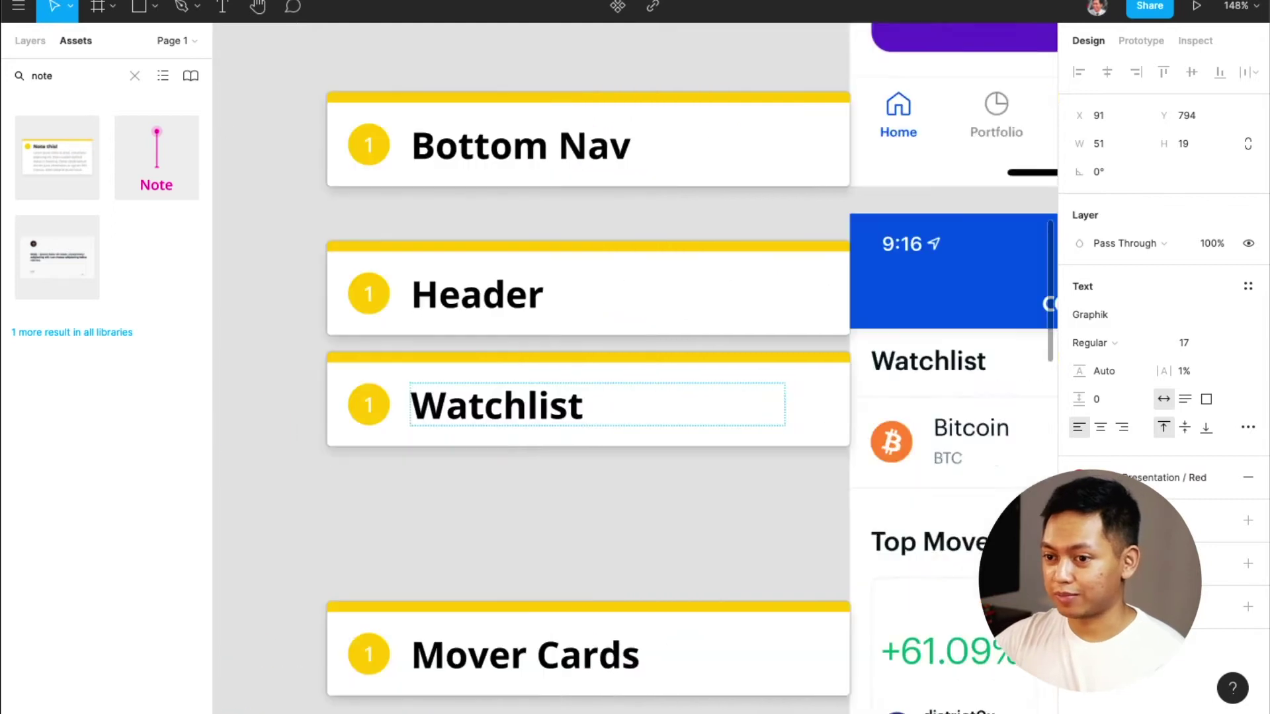
scroll(815, 433, up, 4)
scroll(815, 433, up, 5)
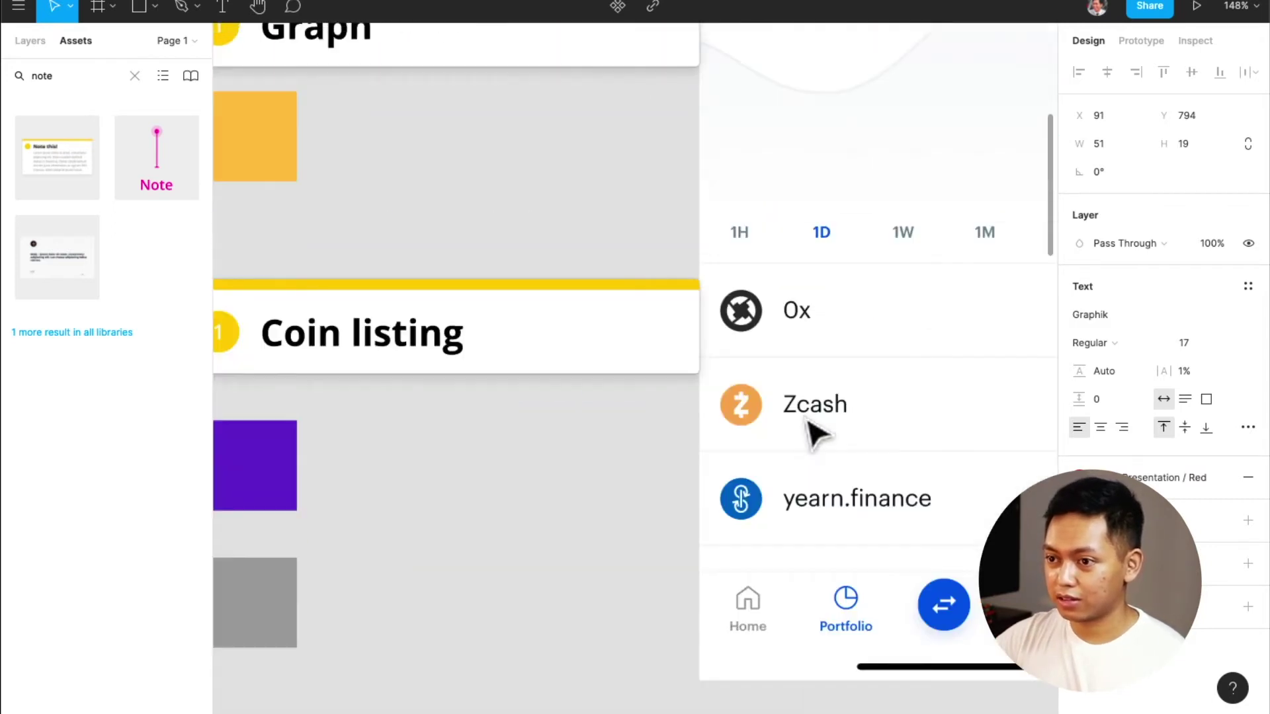
scroll(815, 433, right, 2)
scroll(815, 434, down, 4)
scroll(815, 433, right, 4)
scroll(815, 433, right, 3)
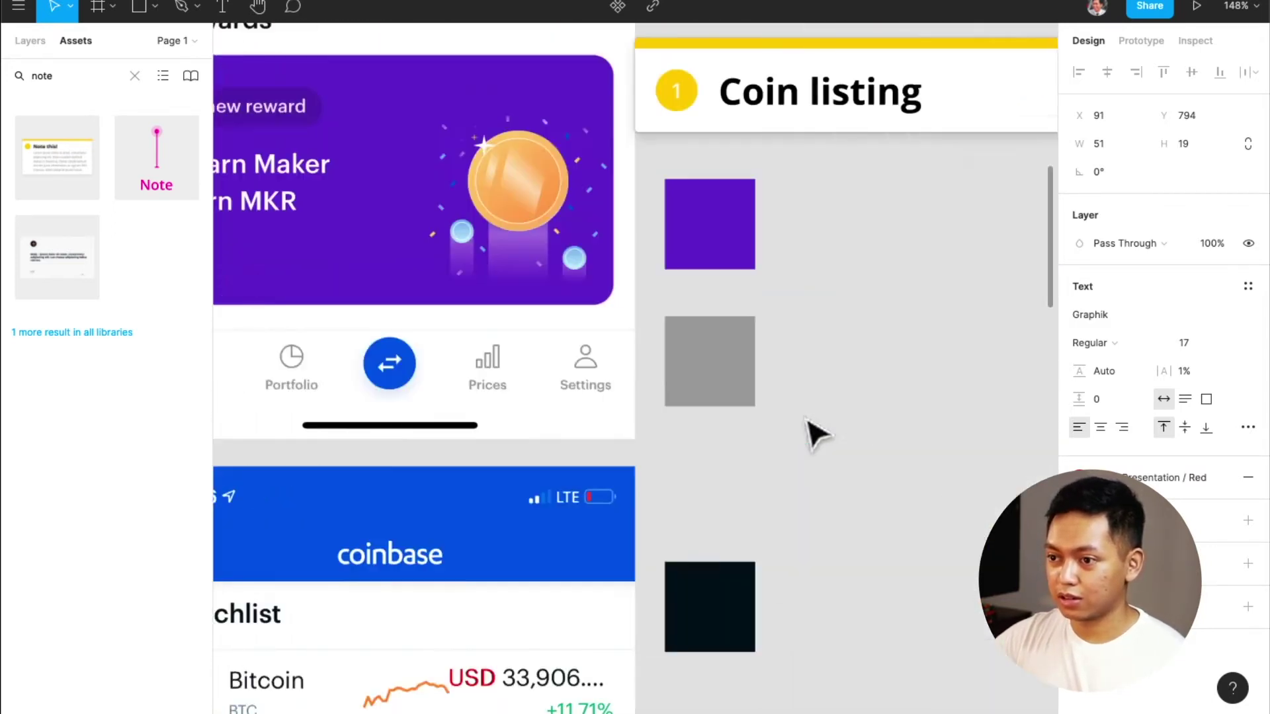
scroll(815, 433, left, 10)
scroll(815, 433, down, 5)
scroll(815, 433, up, 1)
scroll(815, 434, left, 10)
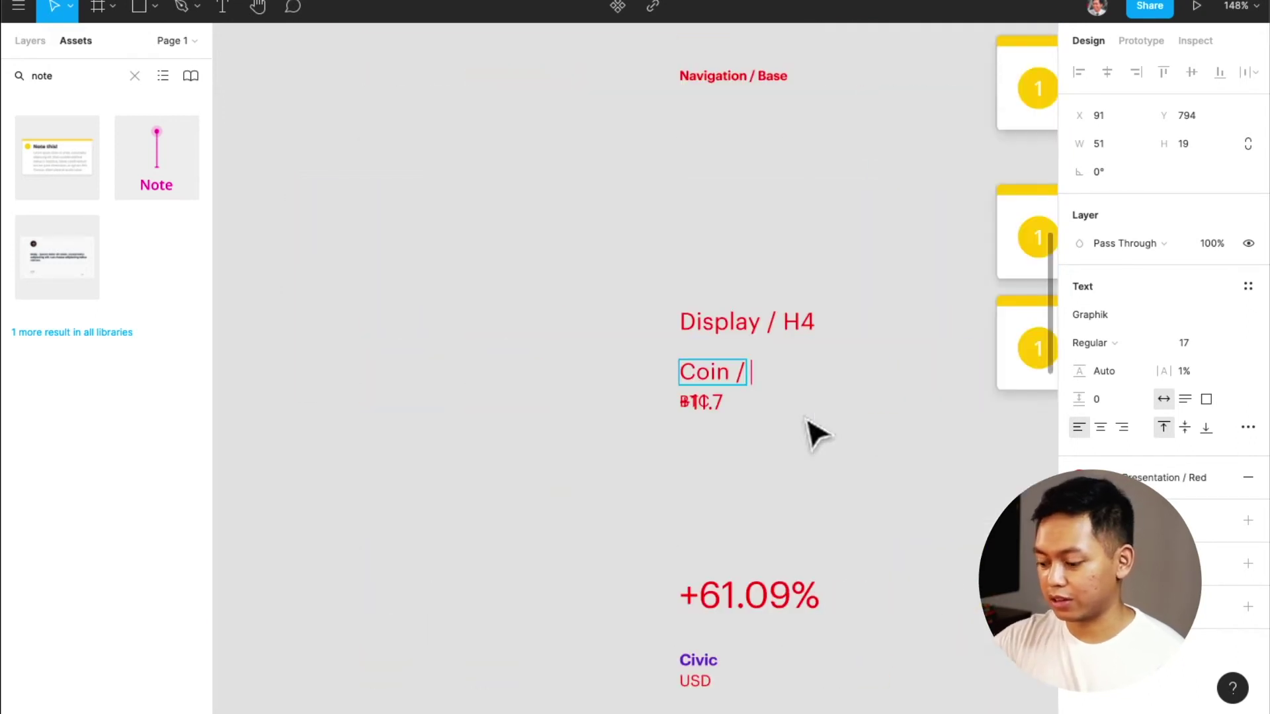
key(Return)
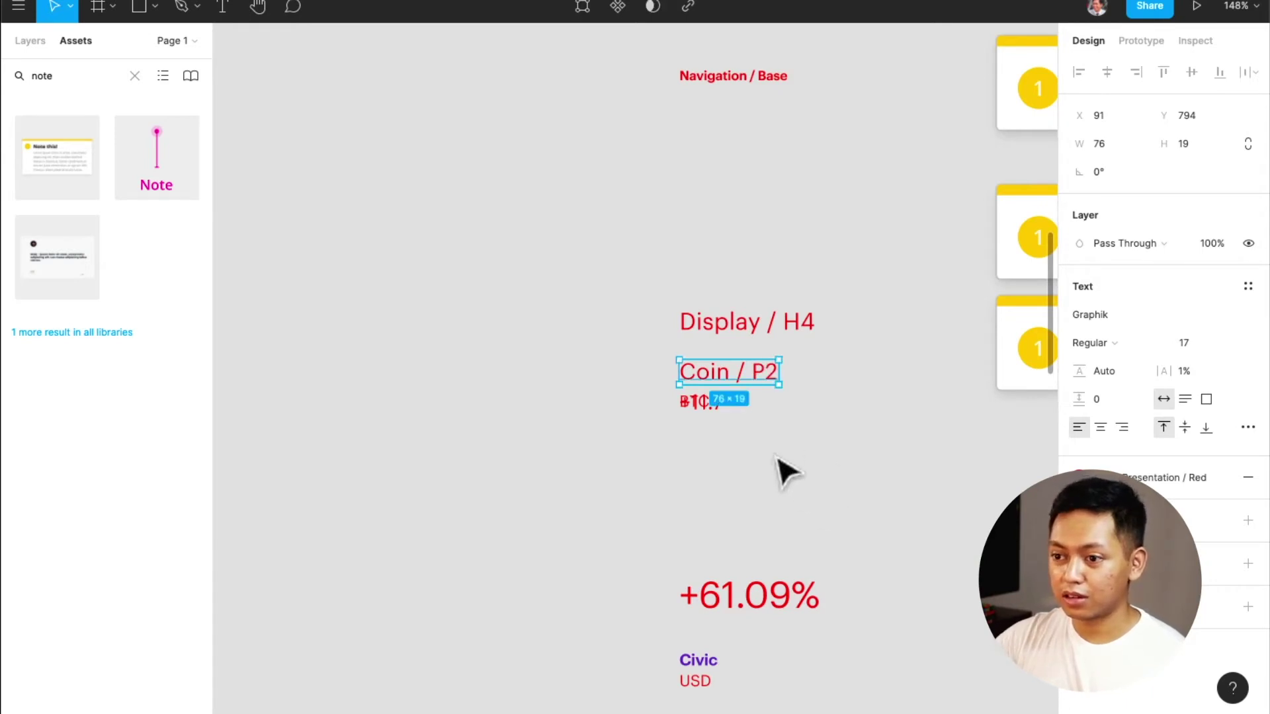
Move BTC beneath Coin / P2 and shift +11.7 further right
drag(715, 406, 825, 421)
click(728, 417)
drag(728, 417, 906, 417)
click(800, 413)
drag(801, 413, 703, 413)
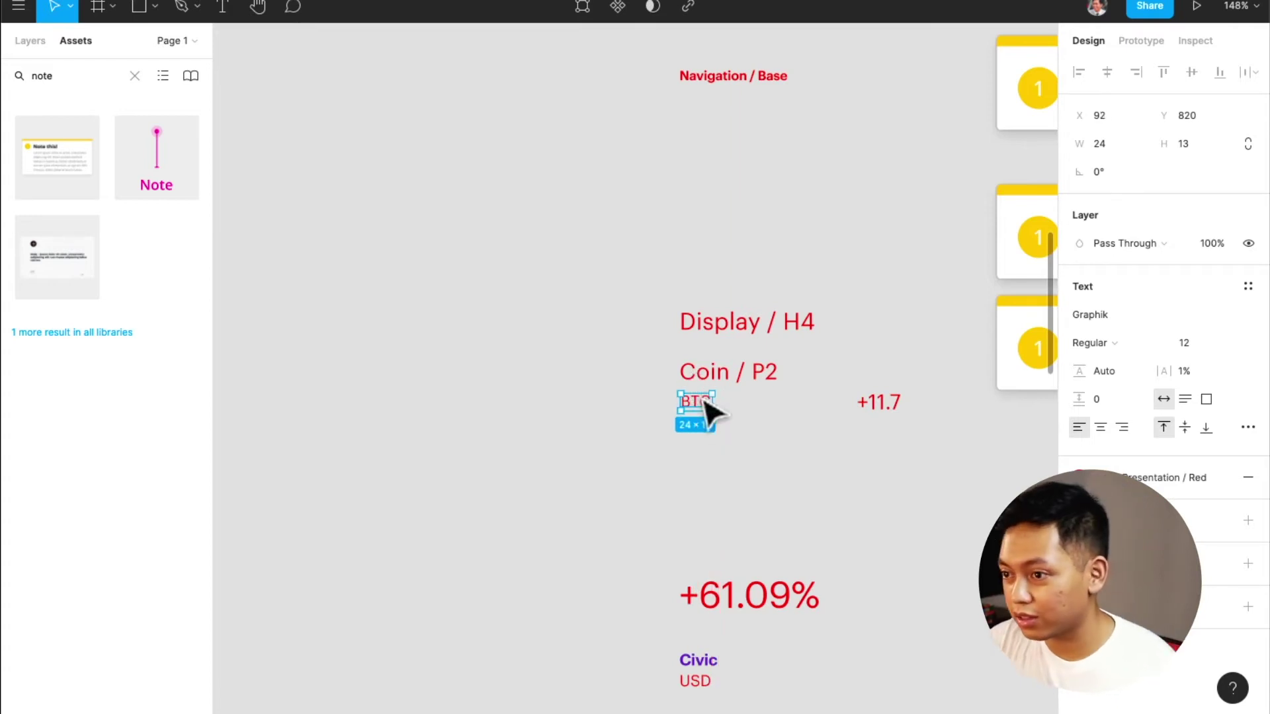
scroll(713, 436, down, 5)
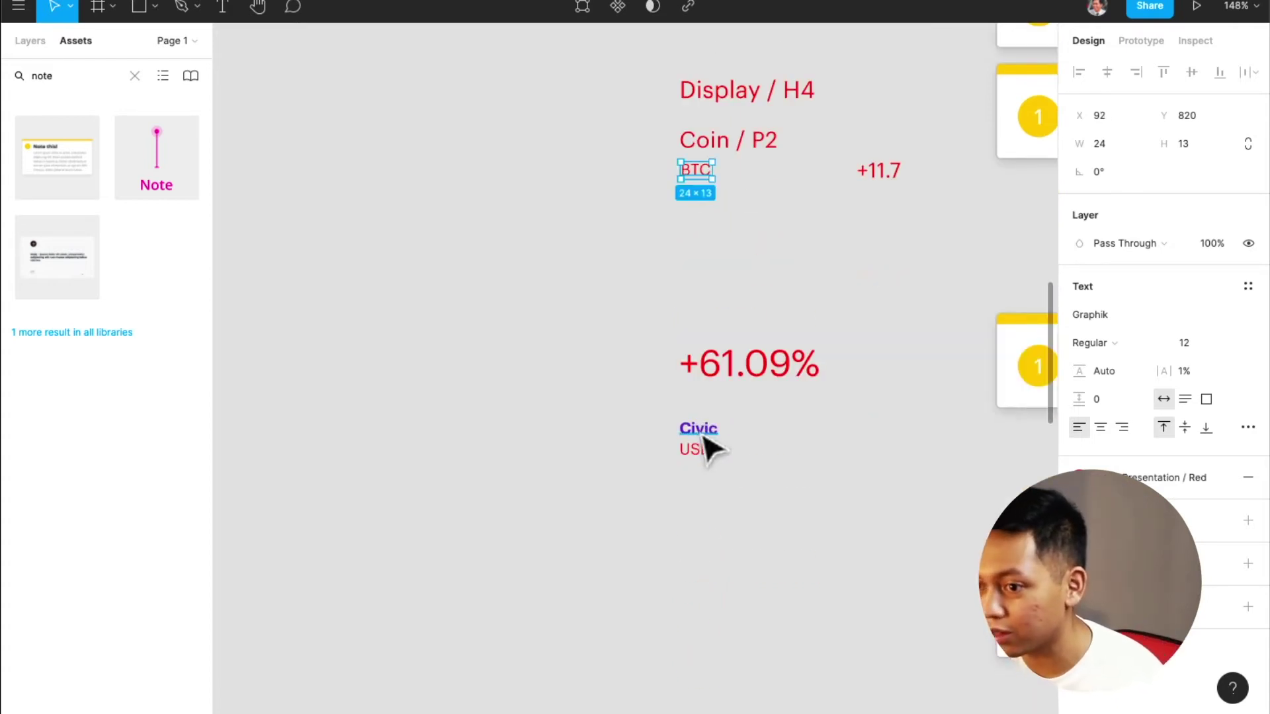
click(703, 448)
scroll(707, 441, up, 3)
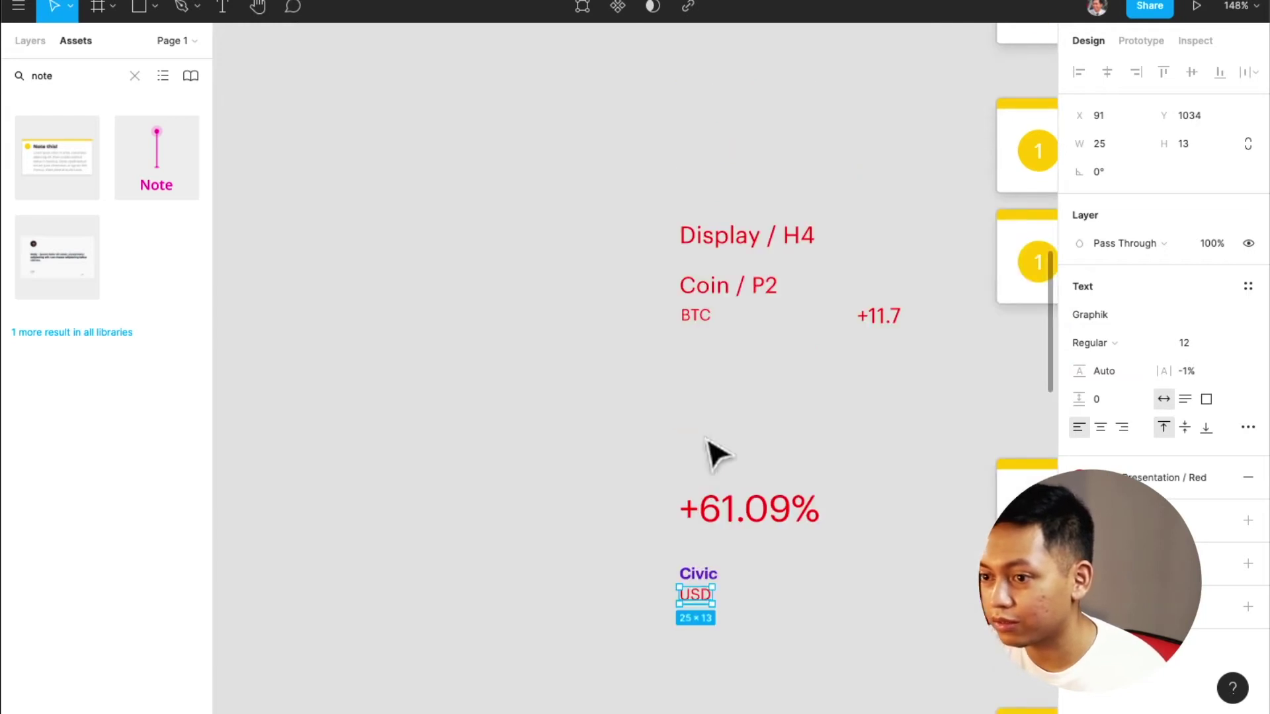
scroll(719, 336, up, 15)
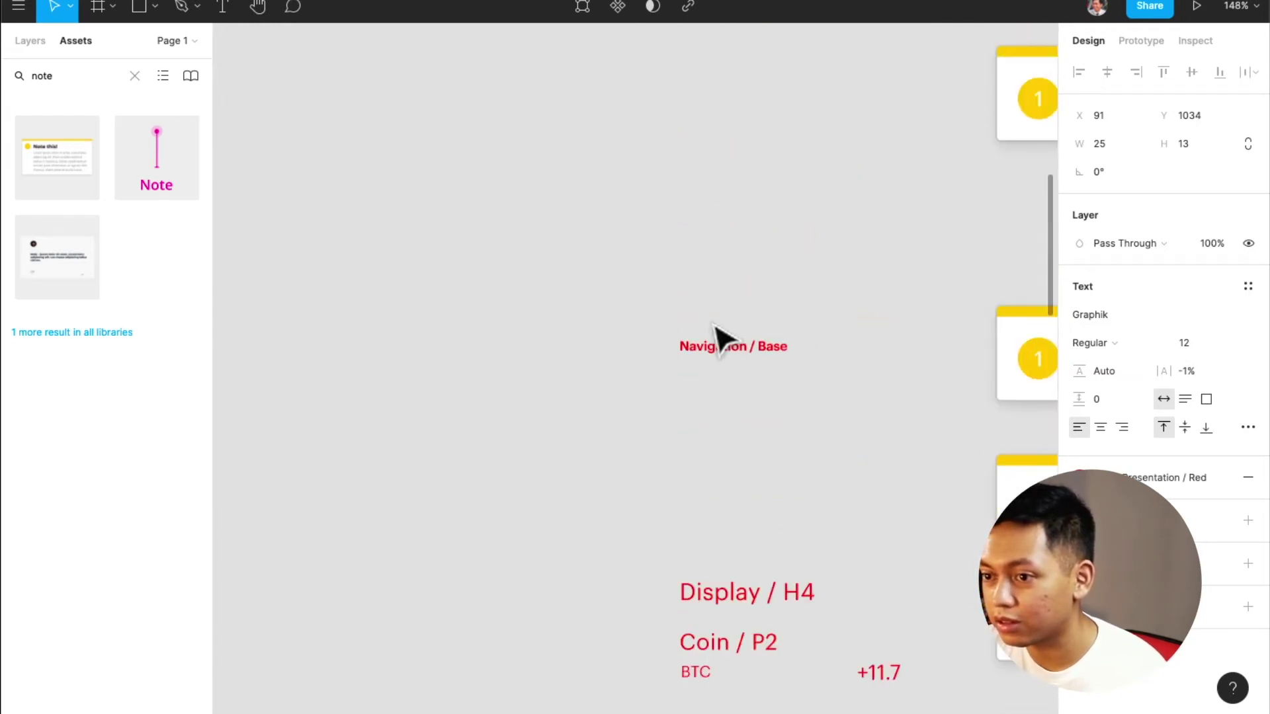
click(731, 211)
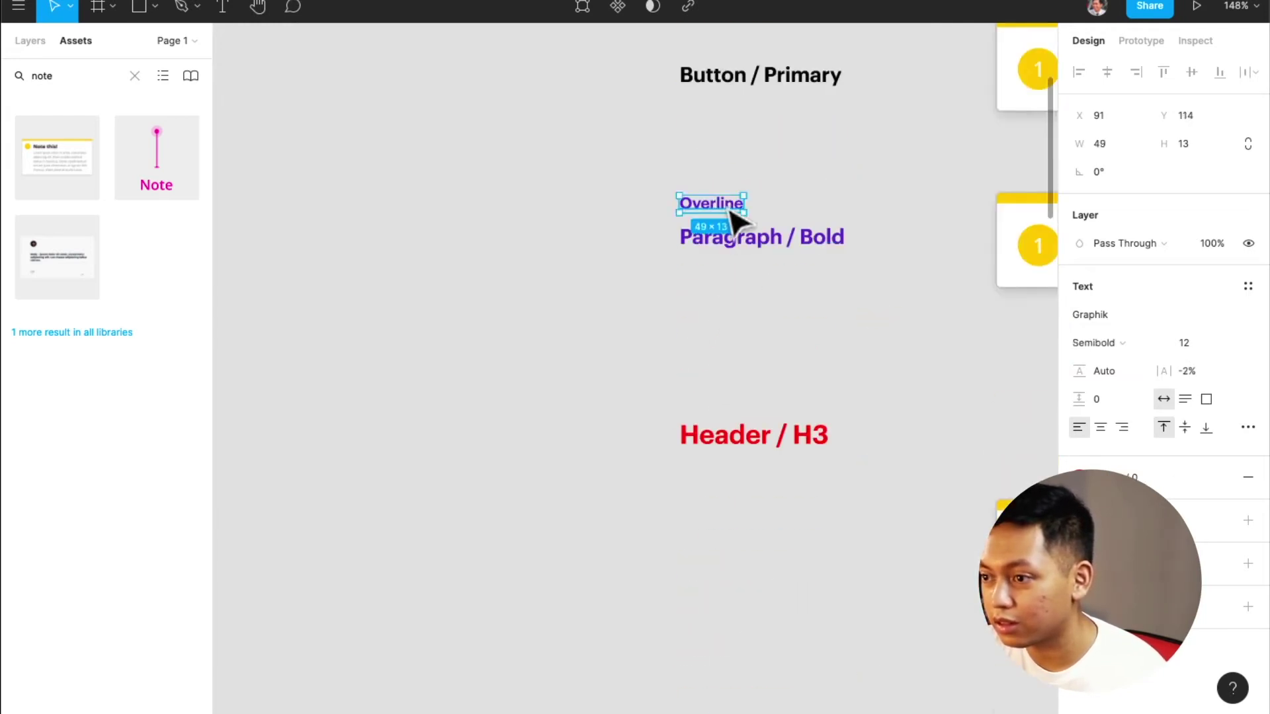
Append ' / Semibold' to the Overline sample label
scroll(747, 402, down, 7)
scroll(753, 400, up, 6)
double_click(723, 130)
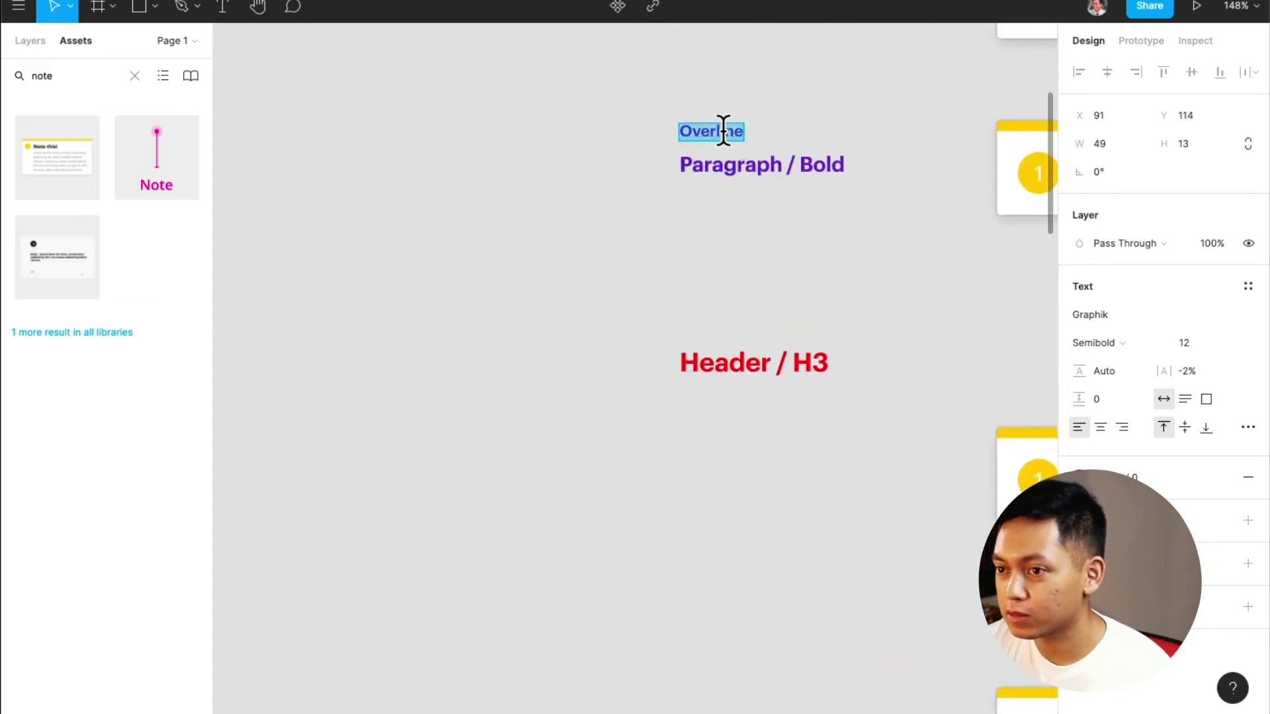
key(Right)
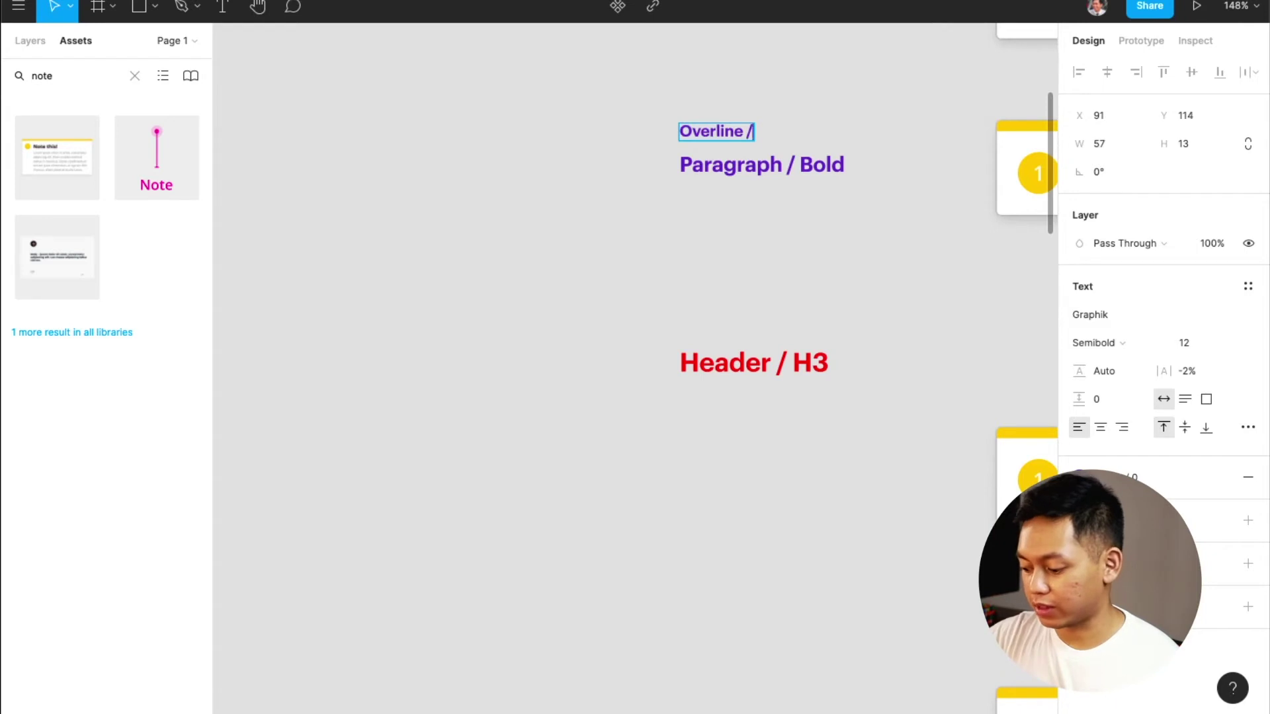
text(/ Semibold)
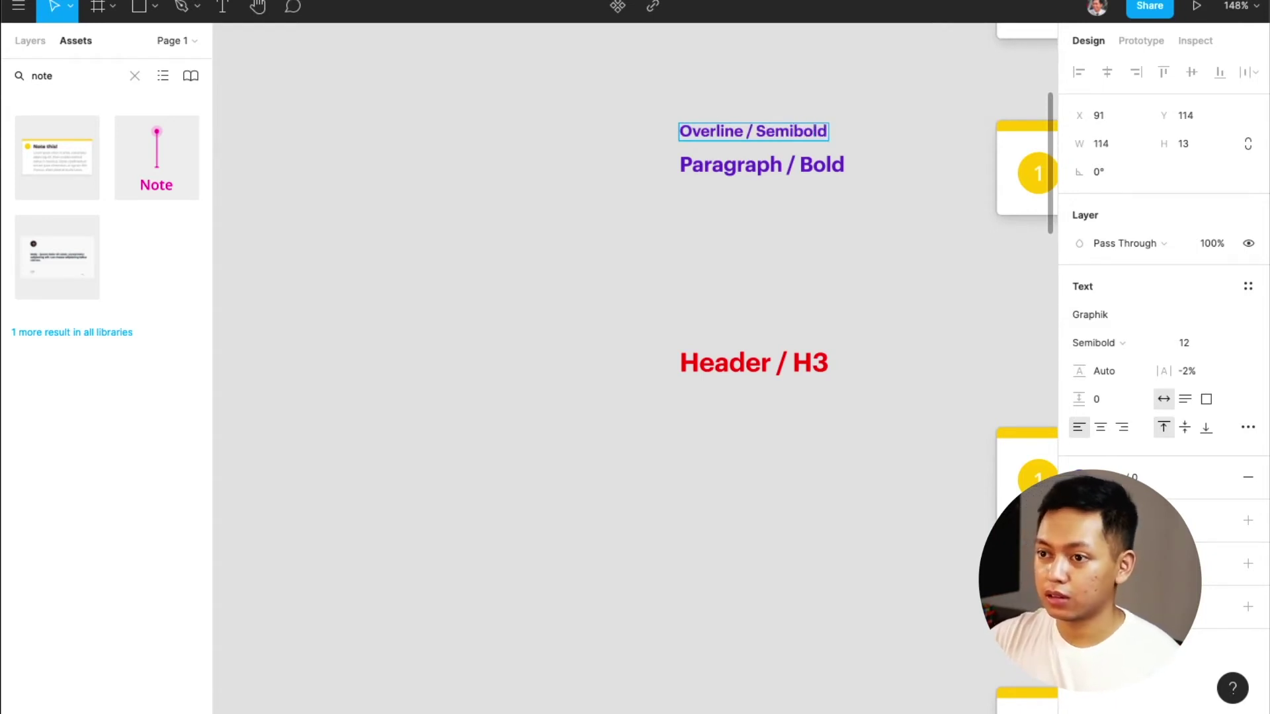
Replace the BTC text with 'Overline / Regular -1'
scroll(732, 284, down, 8)
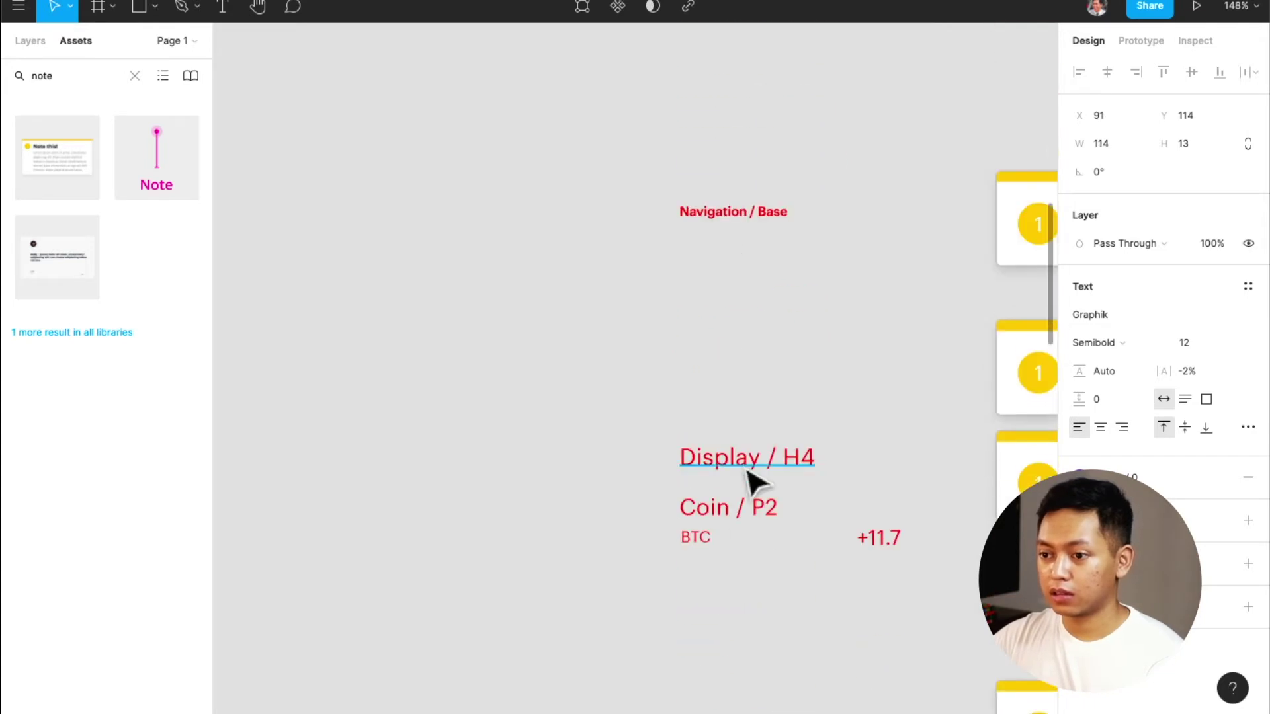
click(700, 539)
key(alt+1)
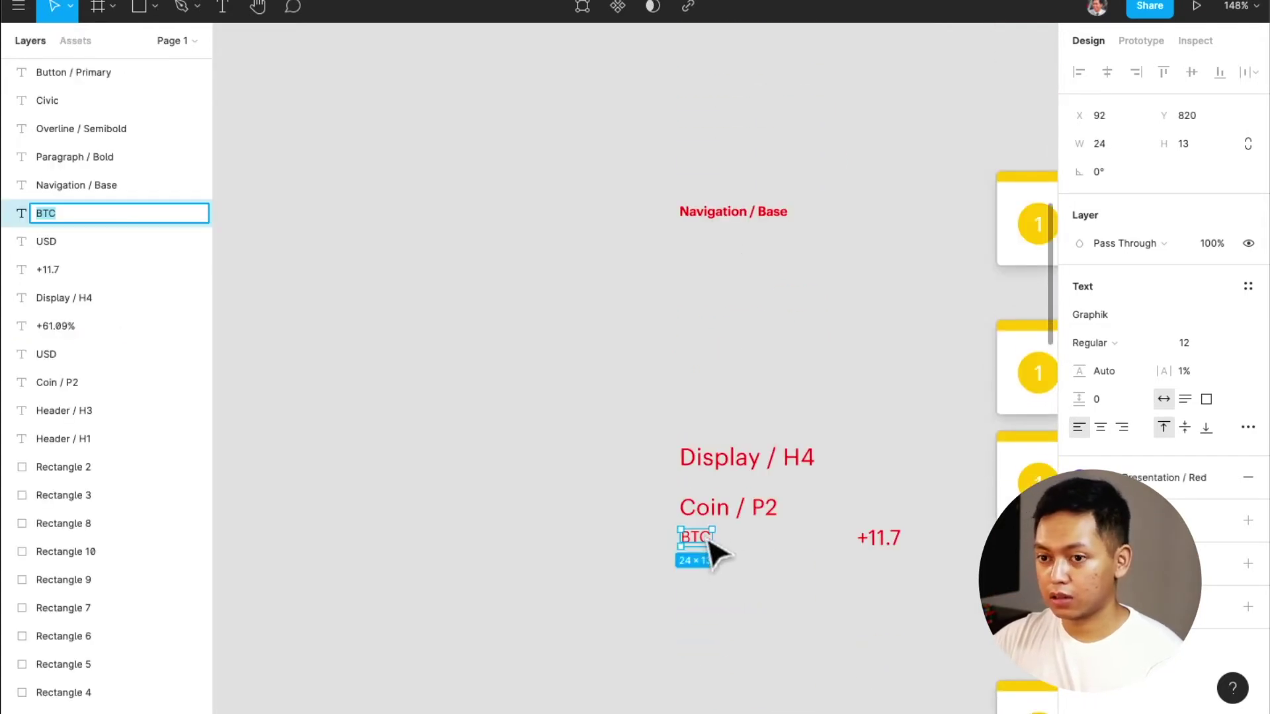
click(746, 564)
double_click(696, 539)
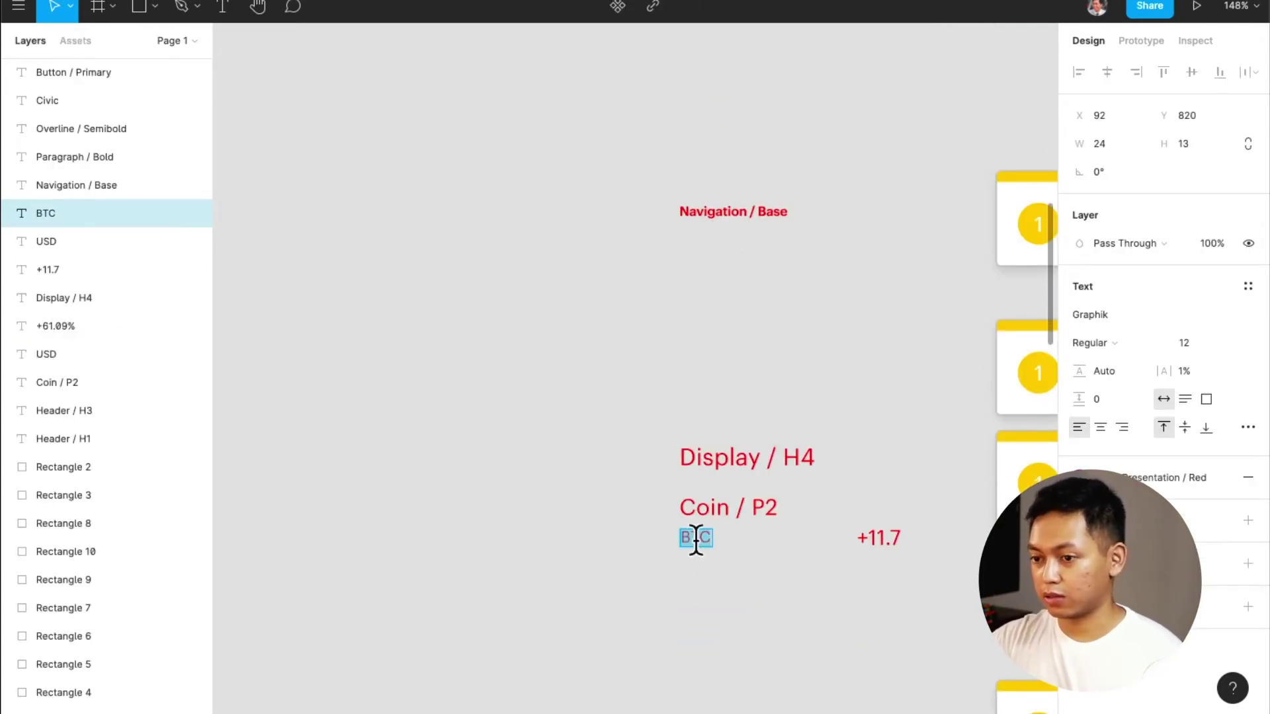
text(Ove)
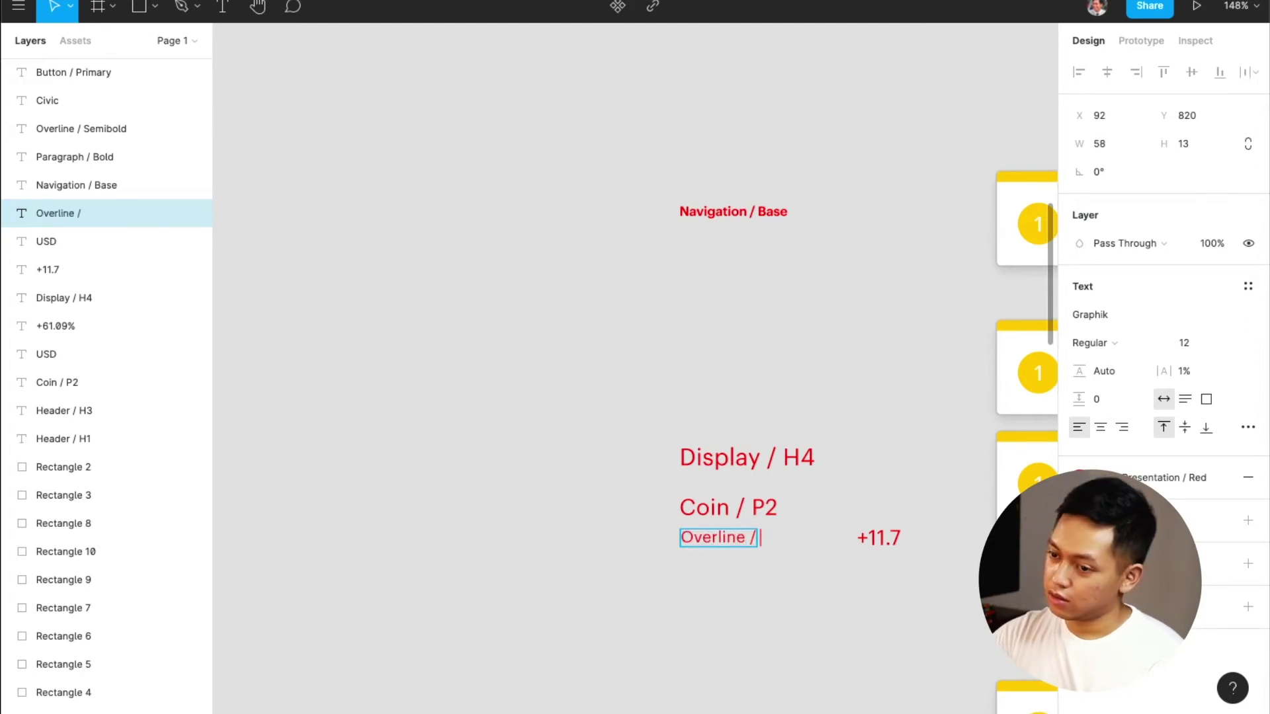
text(rline /)
scroll(635, 371, right, 5)
text(Regular -1)
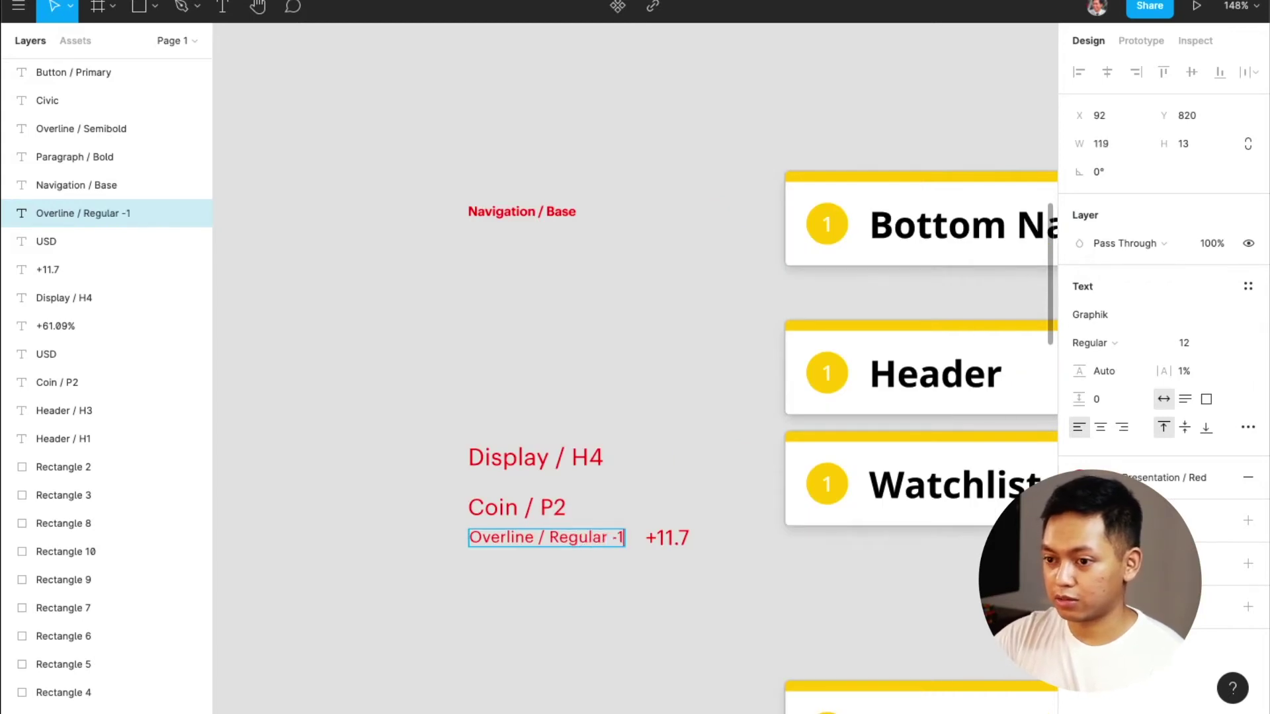
key(Return)
key(BackSpace)
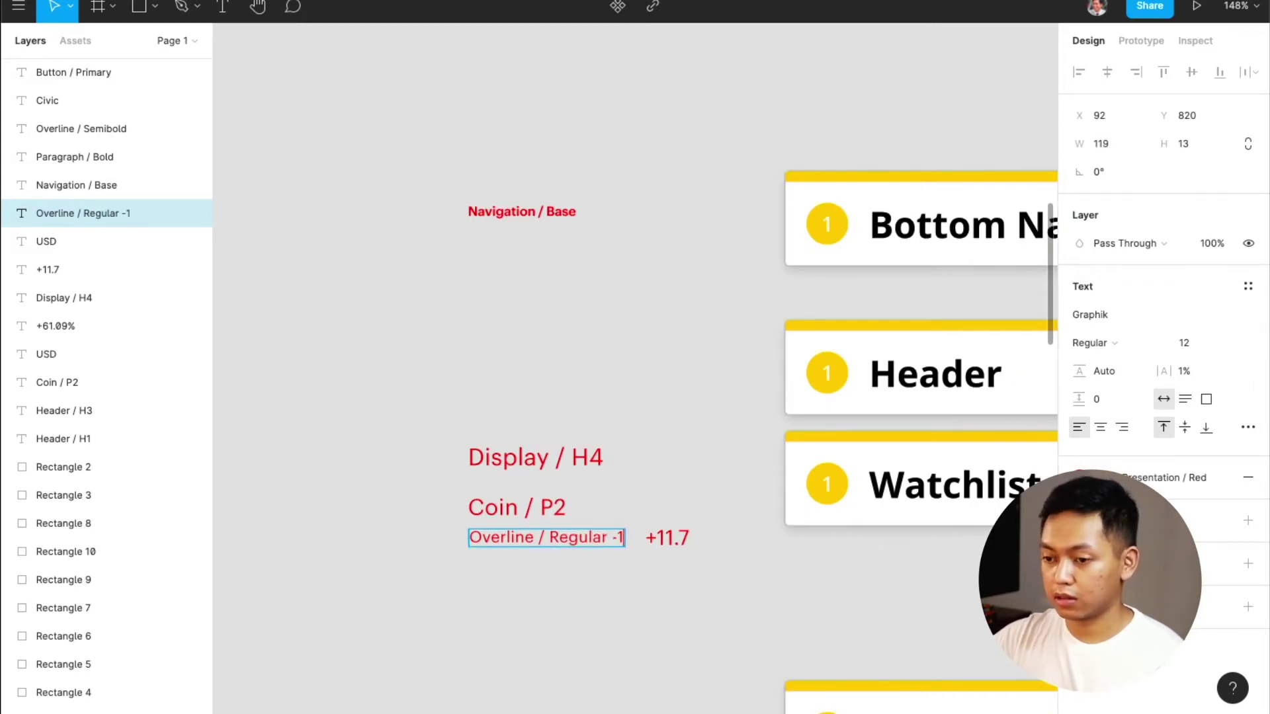
key(Escape)
scroll(703, 629, down, 5)
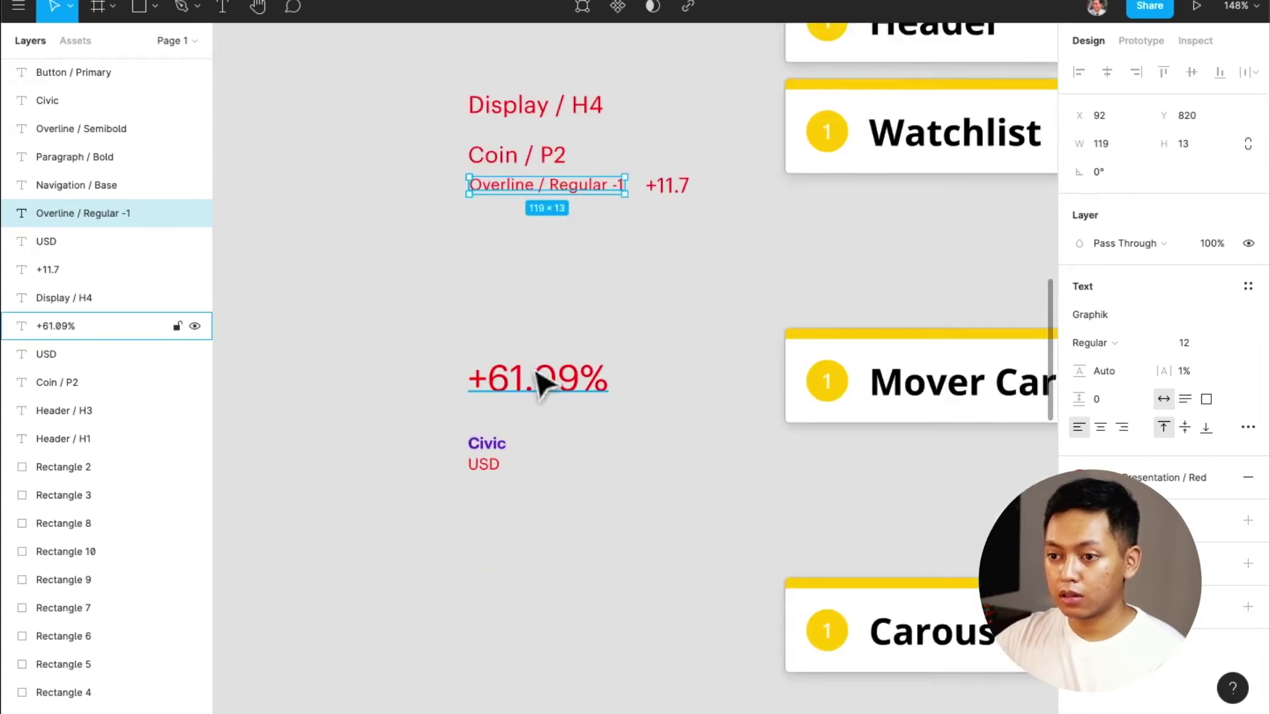
click(537, 391)
Replace the +61.09% sample text with the label 'Display / H2'
scroll(537, 390, right, 3)
scroll(537, 394, left, 1)
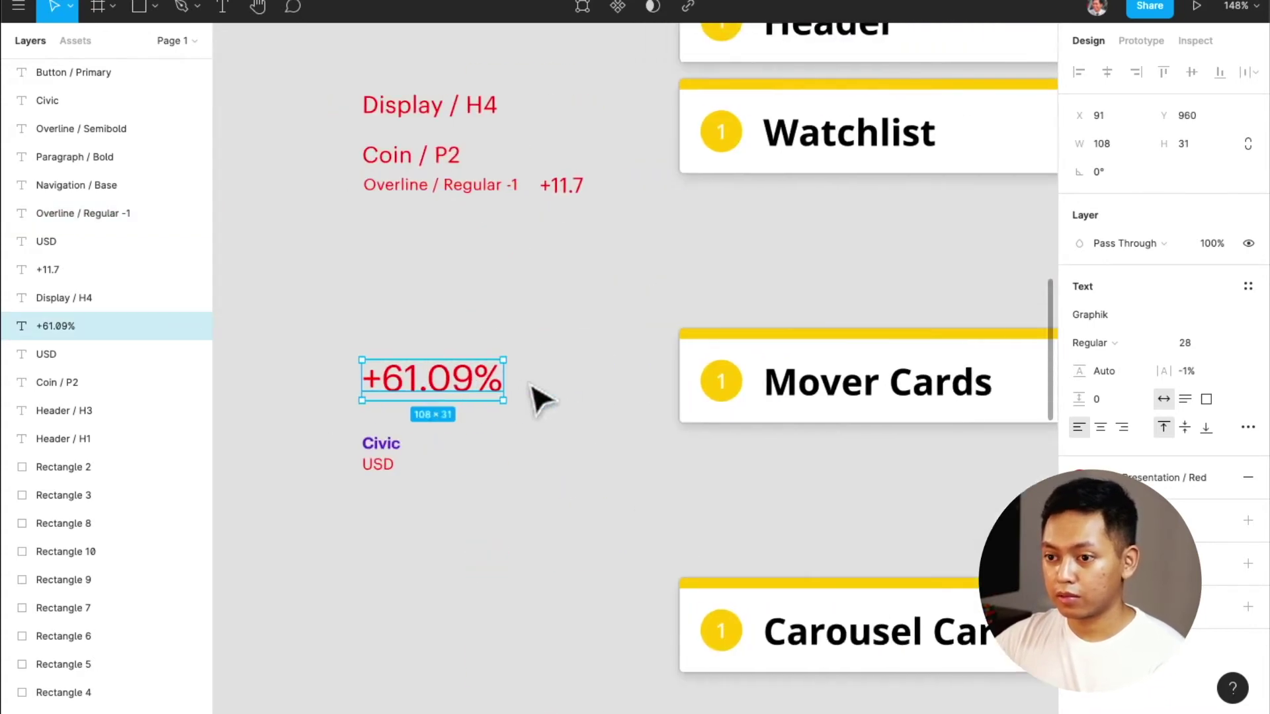
double_click(489, 380)
text(Displ)
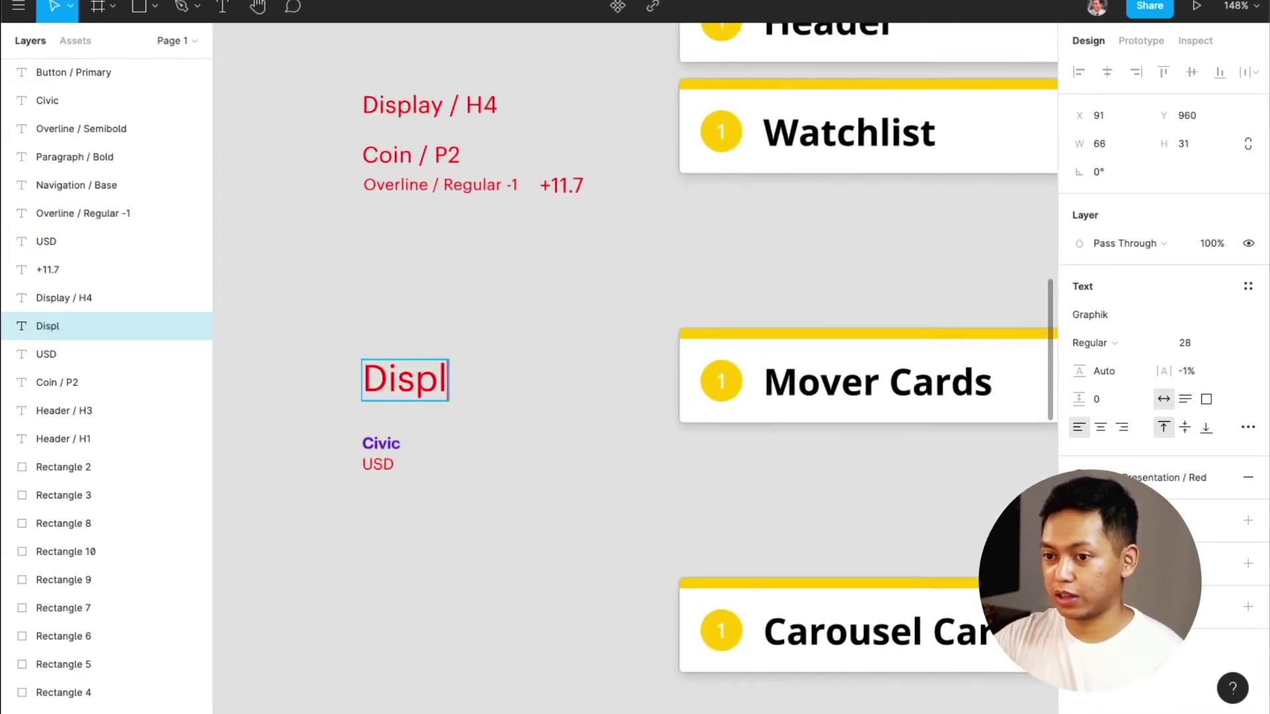
text(ay / H)
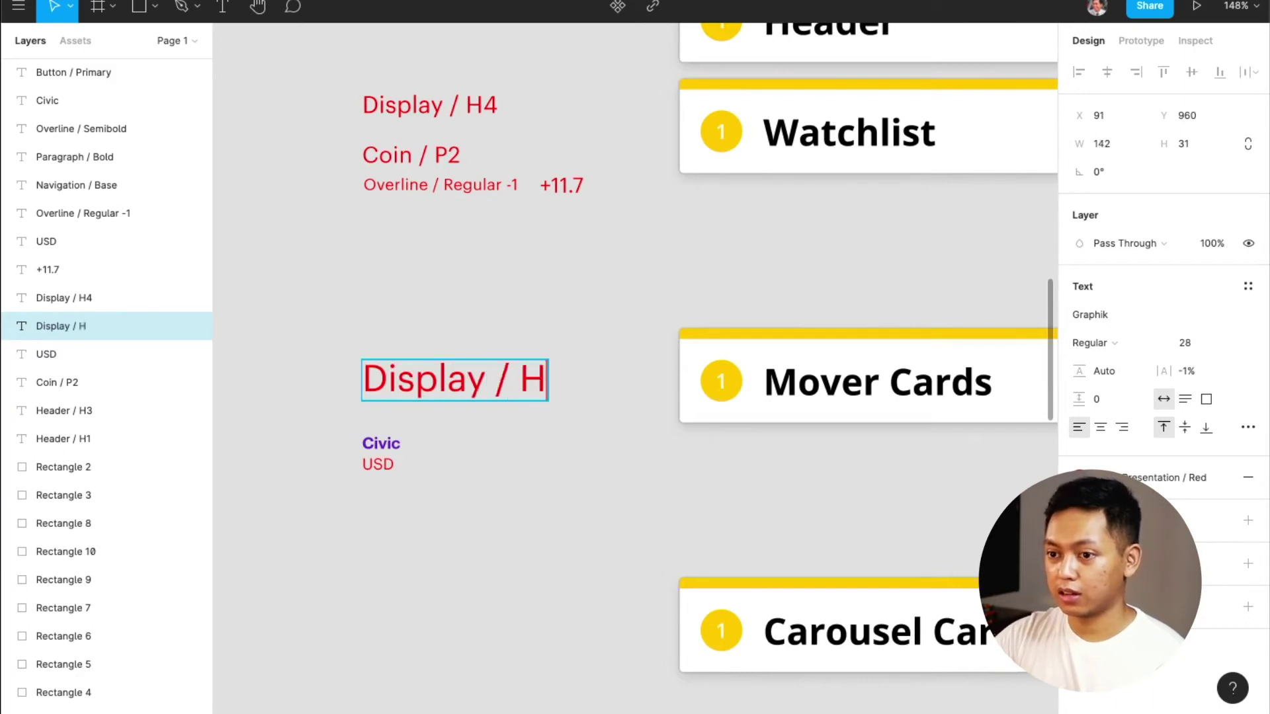
text(2)
key(Escape)
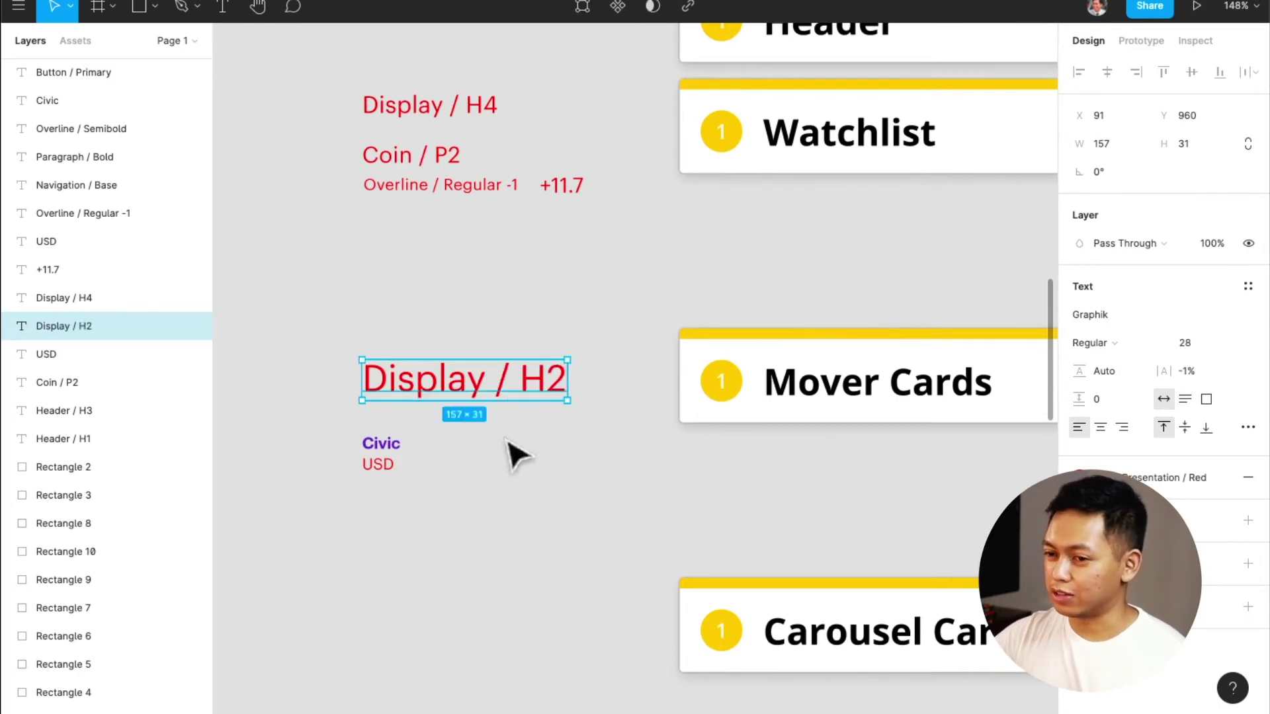
Delete the Civic text sample
scroll(496, 462, left, 3)
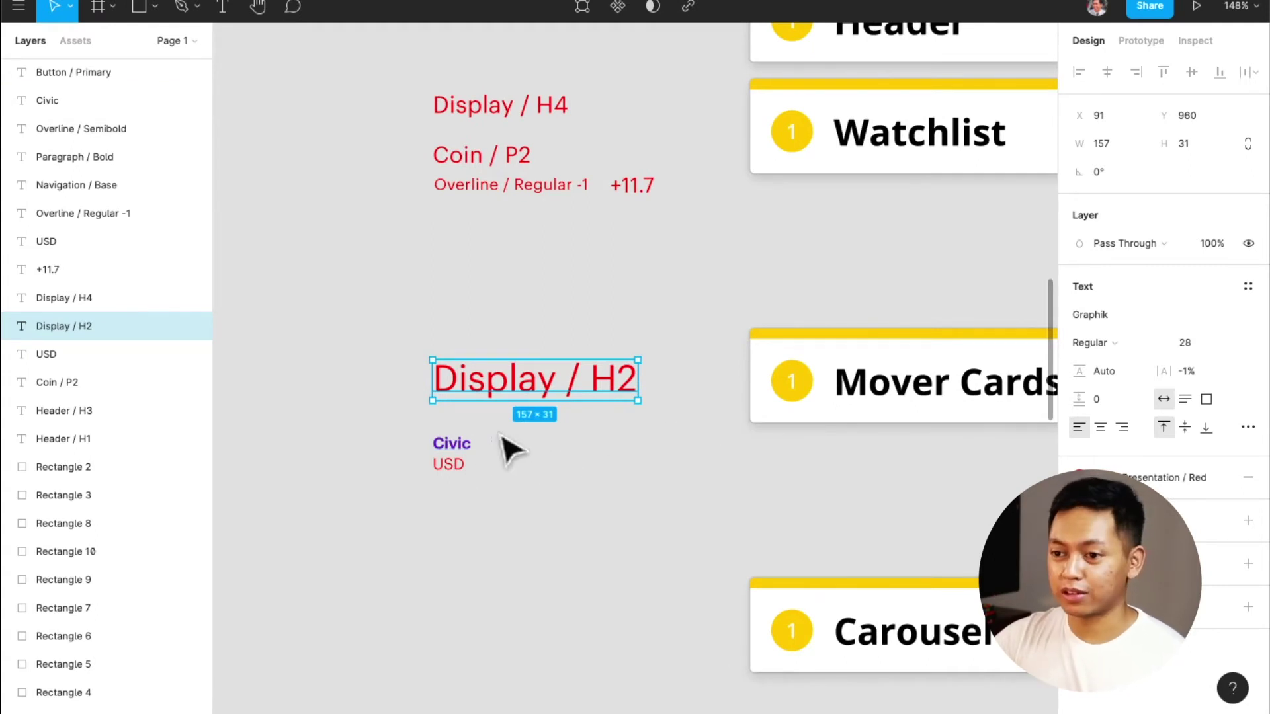
click(472, 448)
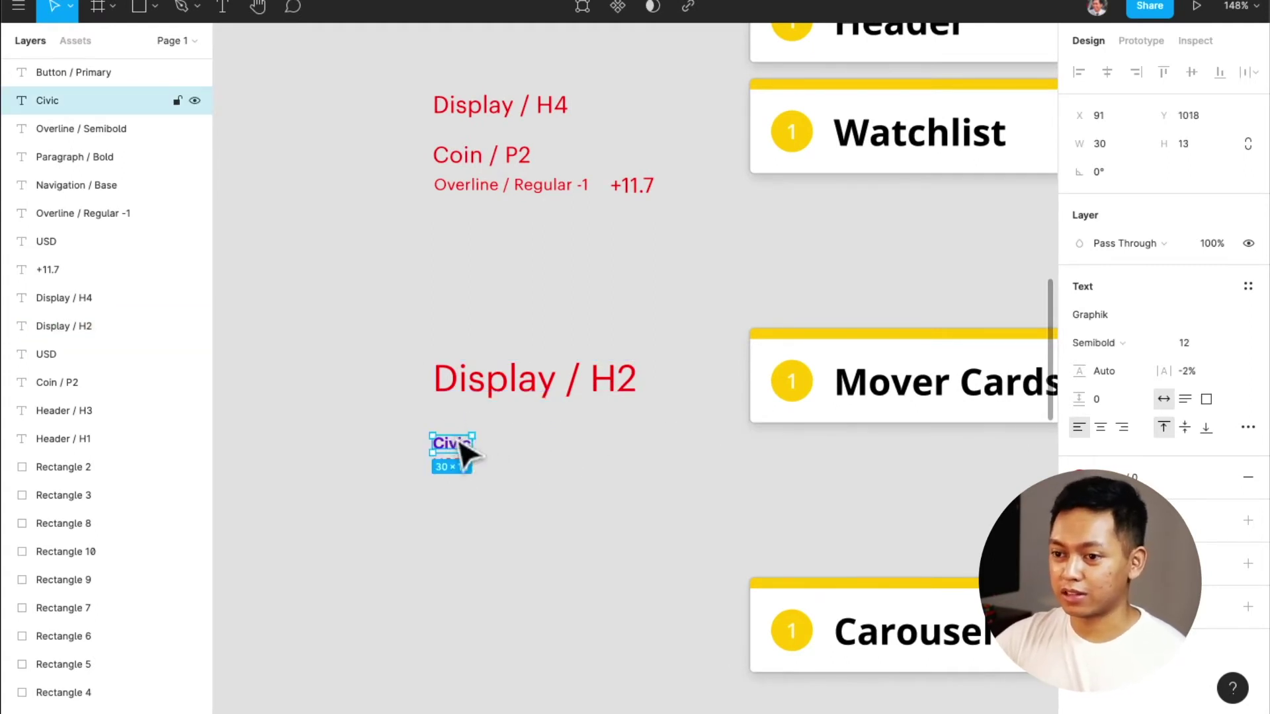
scroll(463, 443, left, 3)
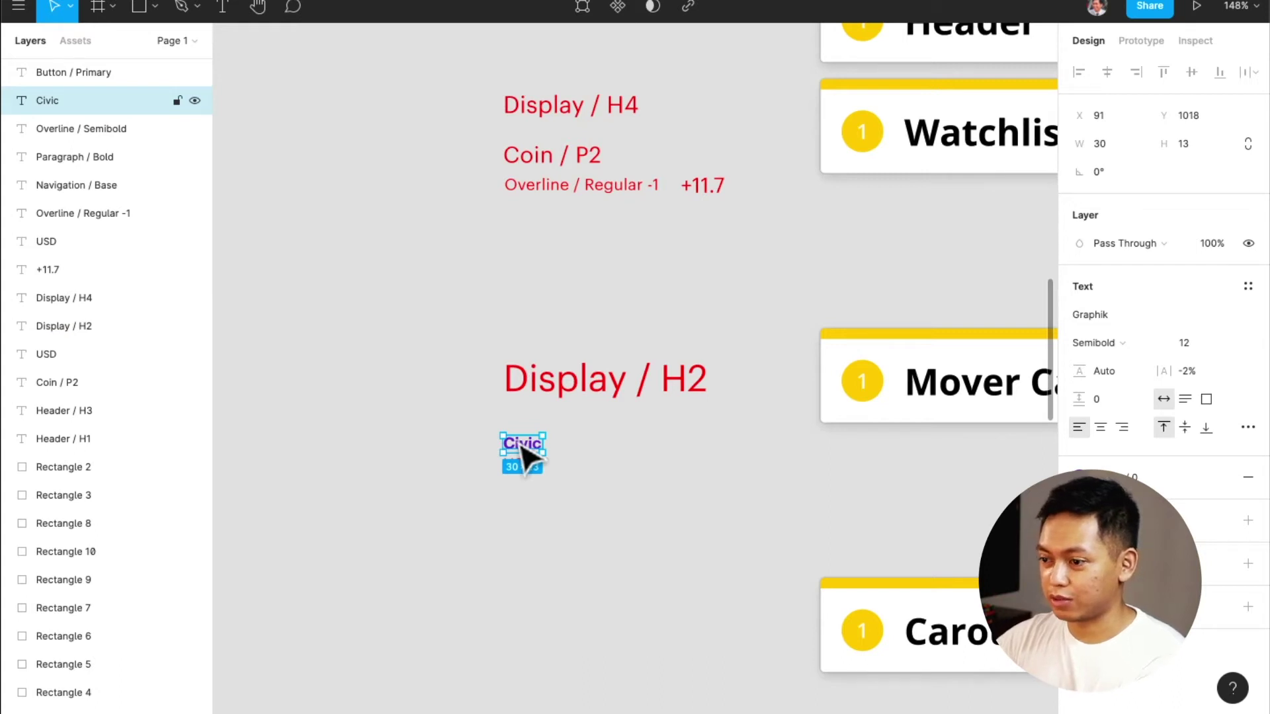
key(Delete)
Remove the minus from the Overline / Regular -1 label so it reads 'Overline / Regular 1', and select its text
click(529, 467)
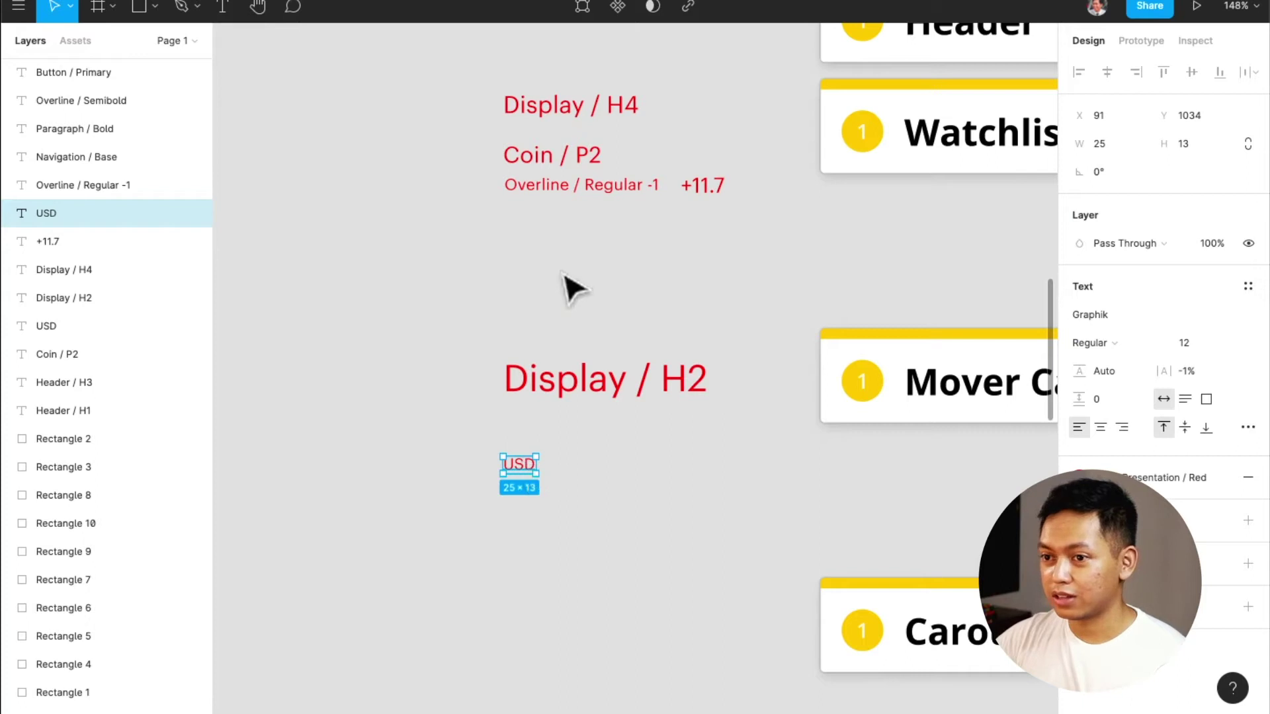
click(594, 189)
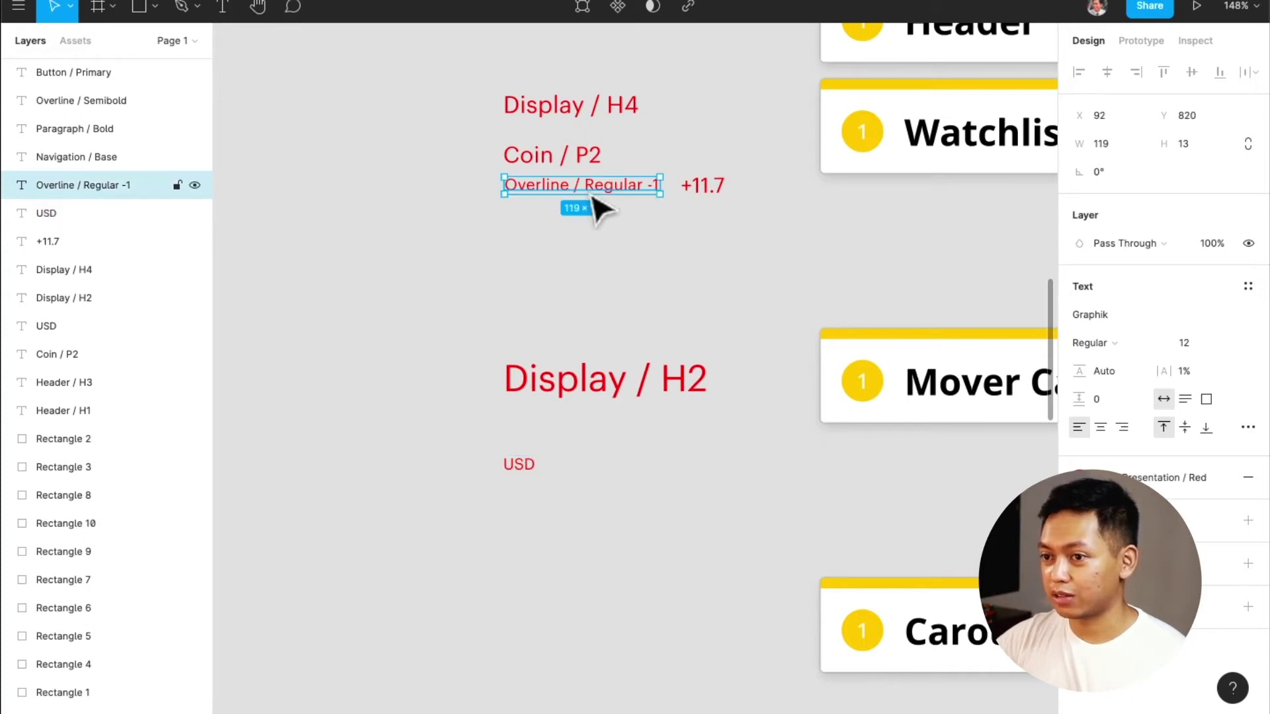
scroll(647, 192, up, 5)
double_click(647, 191)
click(655, 179)
key(BackSpace)
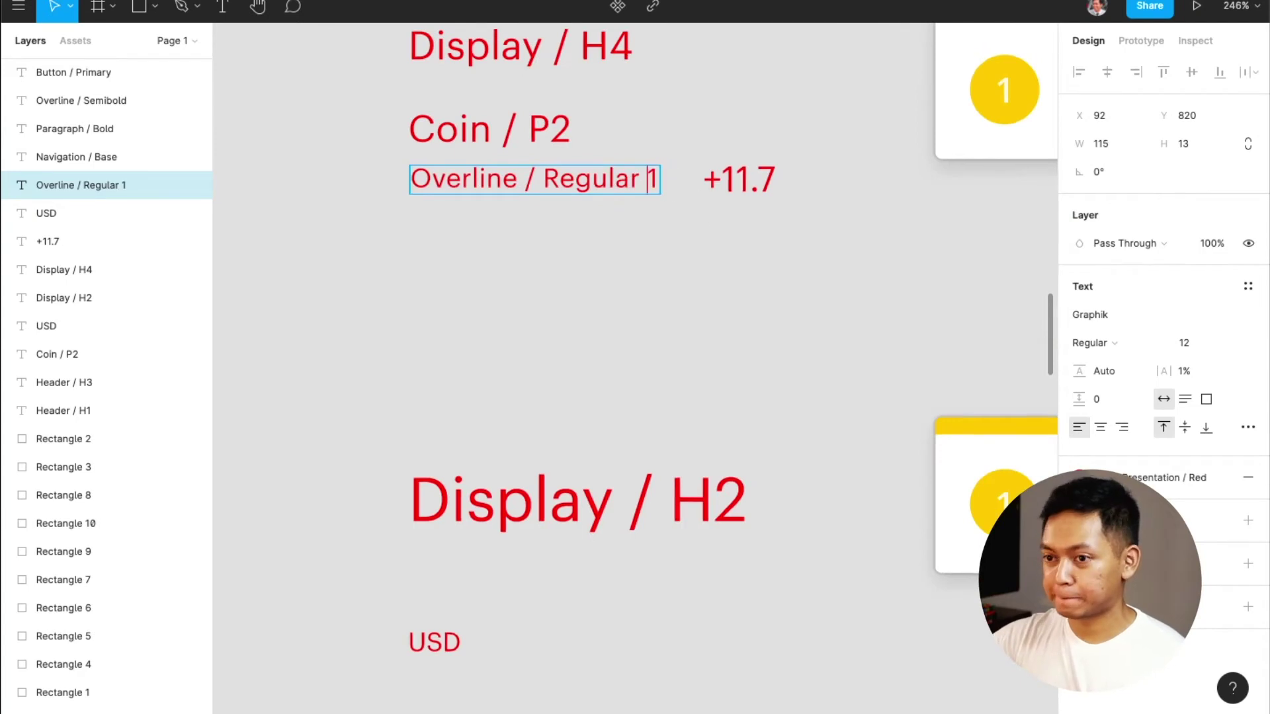
key(ctrl+a)
key(ctrl+c)
scroll(587, 372, down, 5)
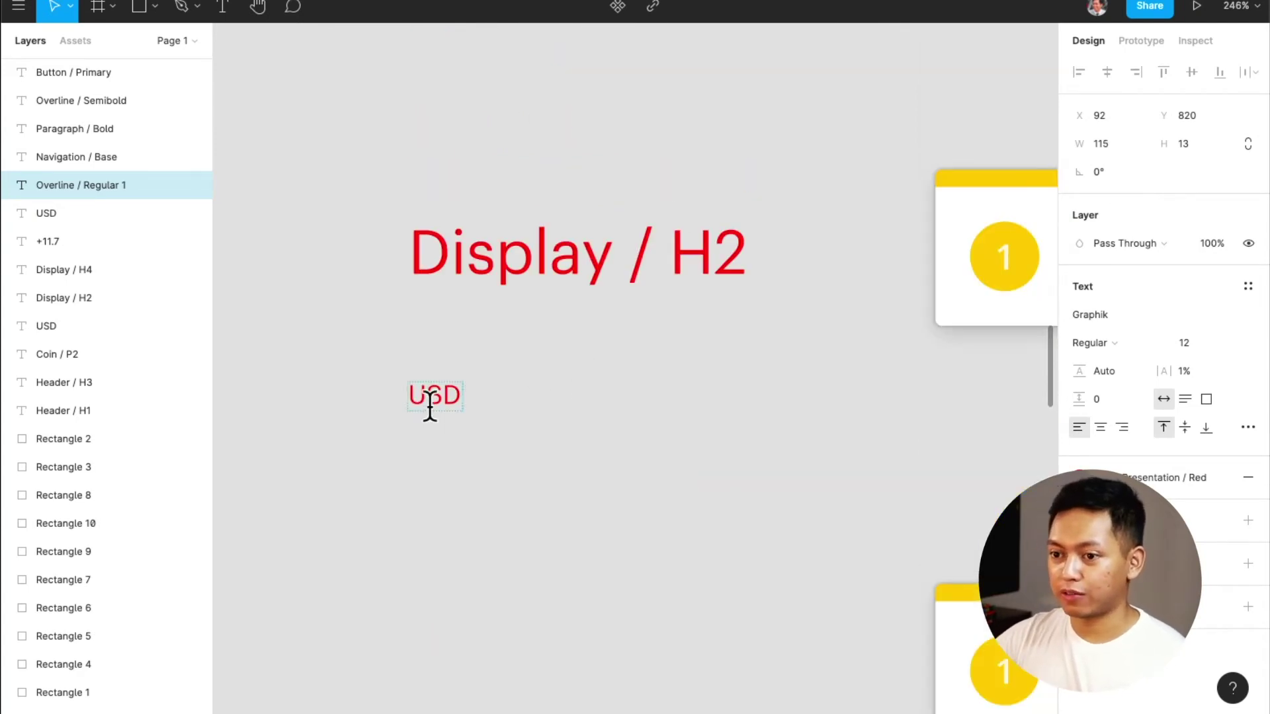
Paste the copied style name over the USD label and add '-' so it reads 'Overline / Regular -1'
double_click(430, 404)
drag(430, 401, 527, 406)
key(ctrl+v)
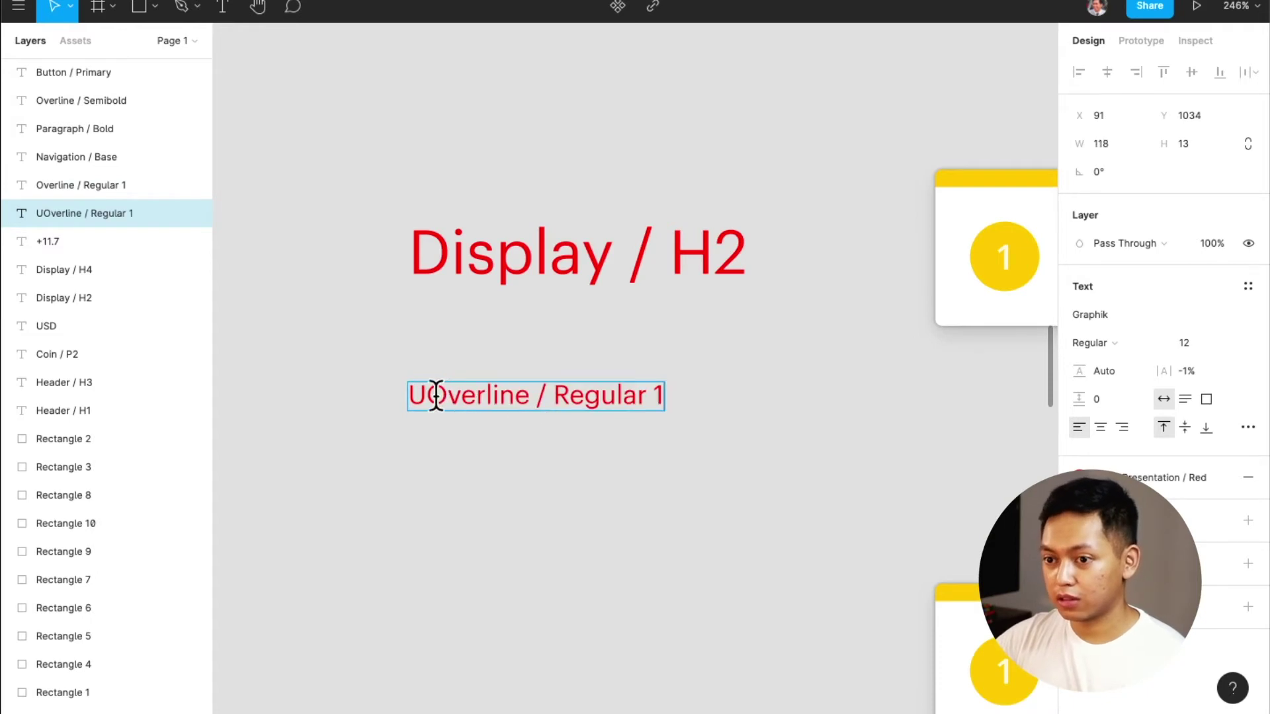
key(BackSpace)
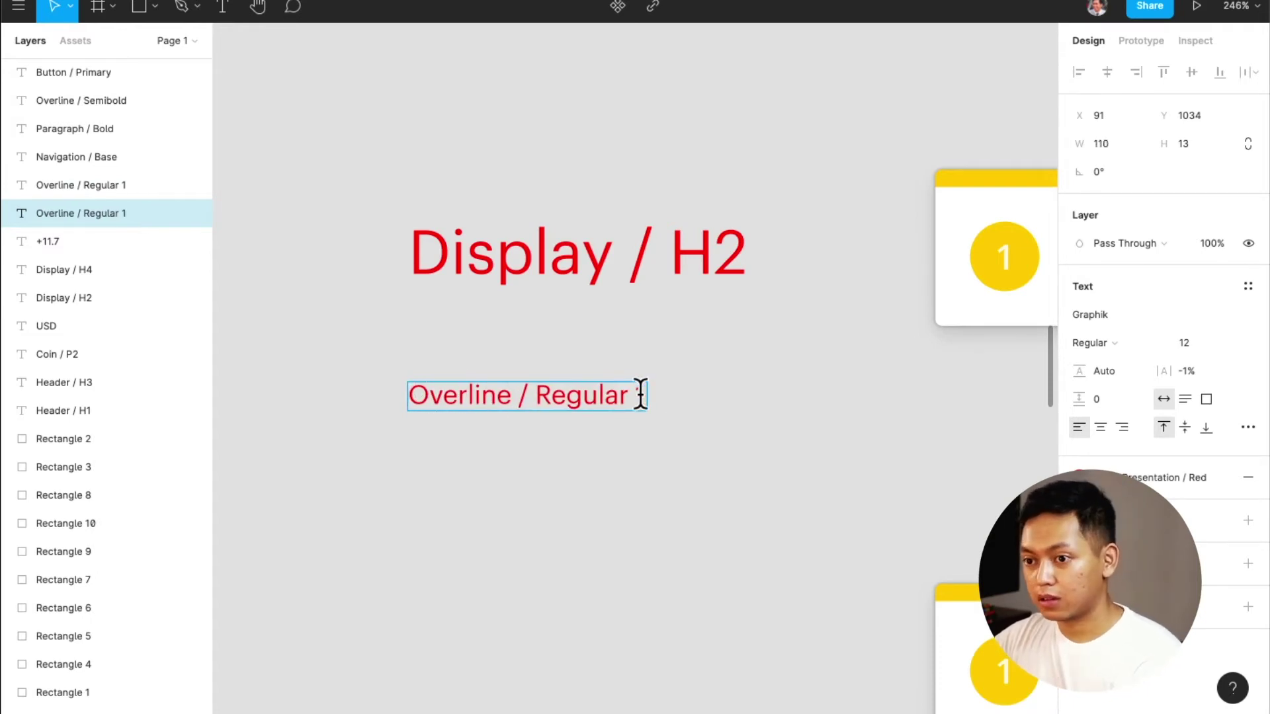
text(-)
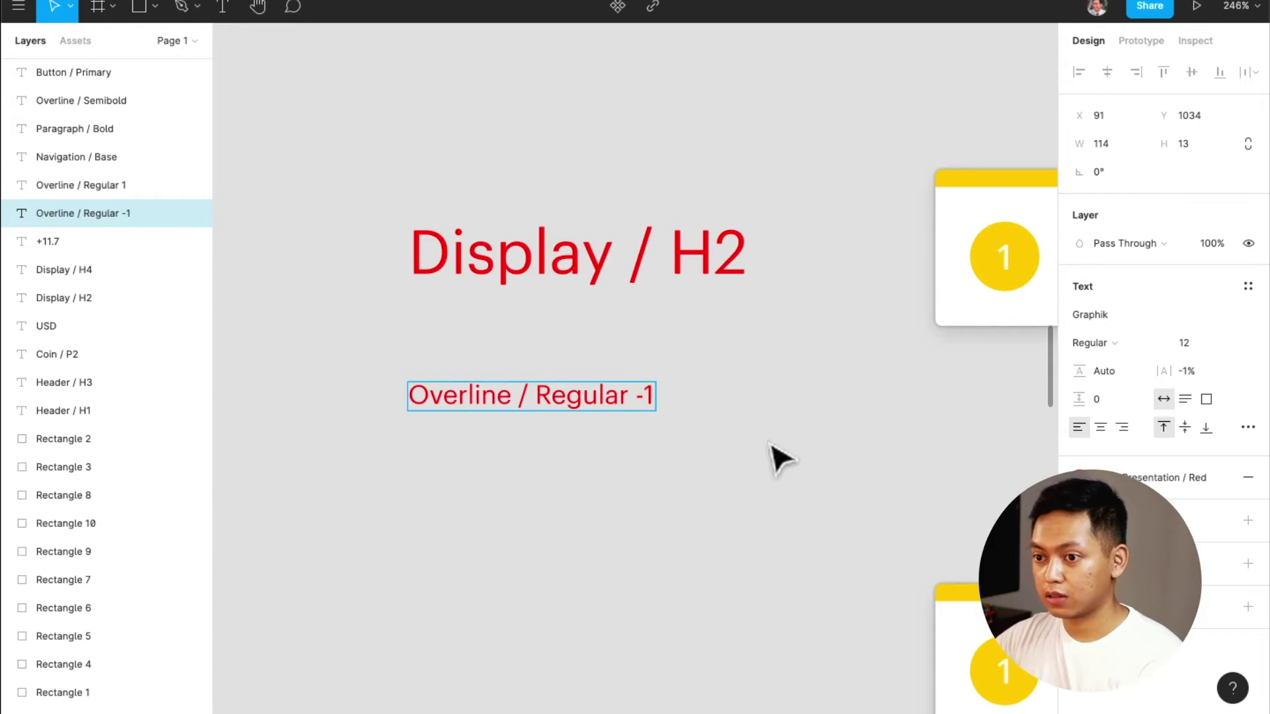
key(Escape)
scroll(706, 542, down, 5)
Open the text styles list and start a new style, then cancel the unnamed one
scroll(706, 541, up, 2)
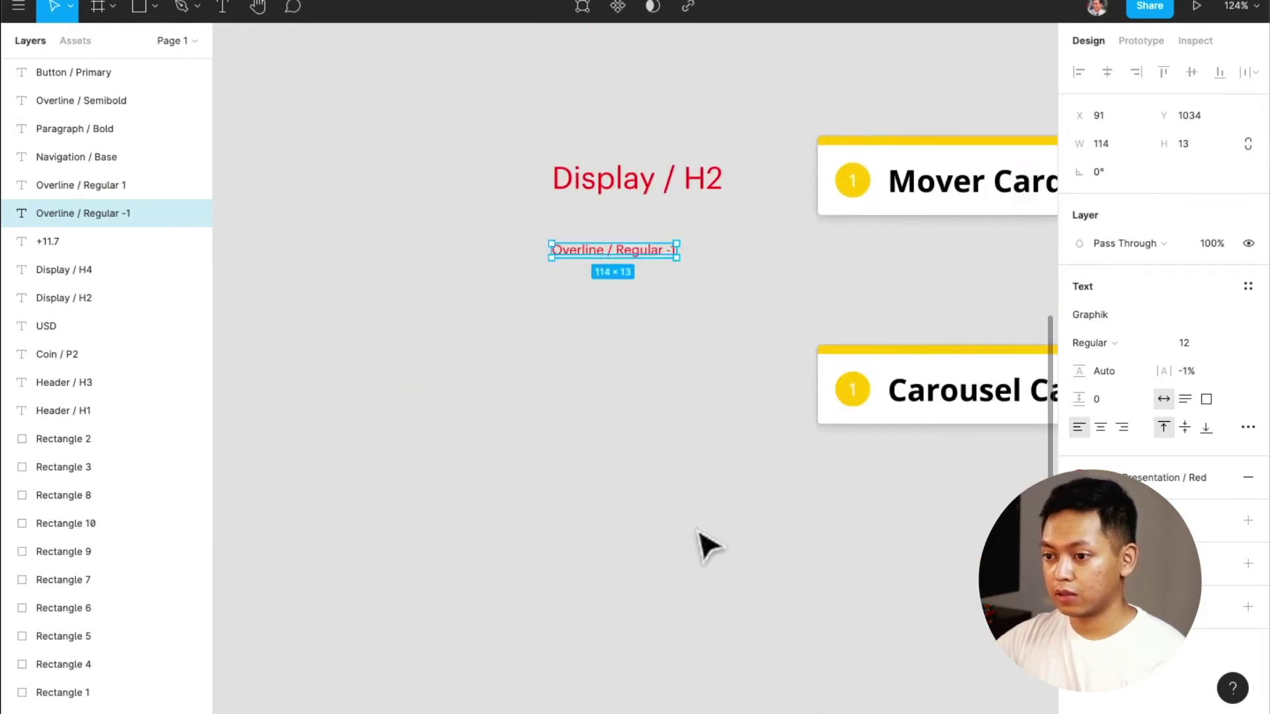
scroll(706, 542, down, 3)
scroll(705, 542, down, 4)
scroll(706, 542, right, 1)
scroll(699, 533, down, 3)
scroll(699, 534, right, 5)
scroll(699, 533, left, 5)
scroll(700, 533, up, 4)
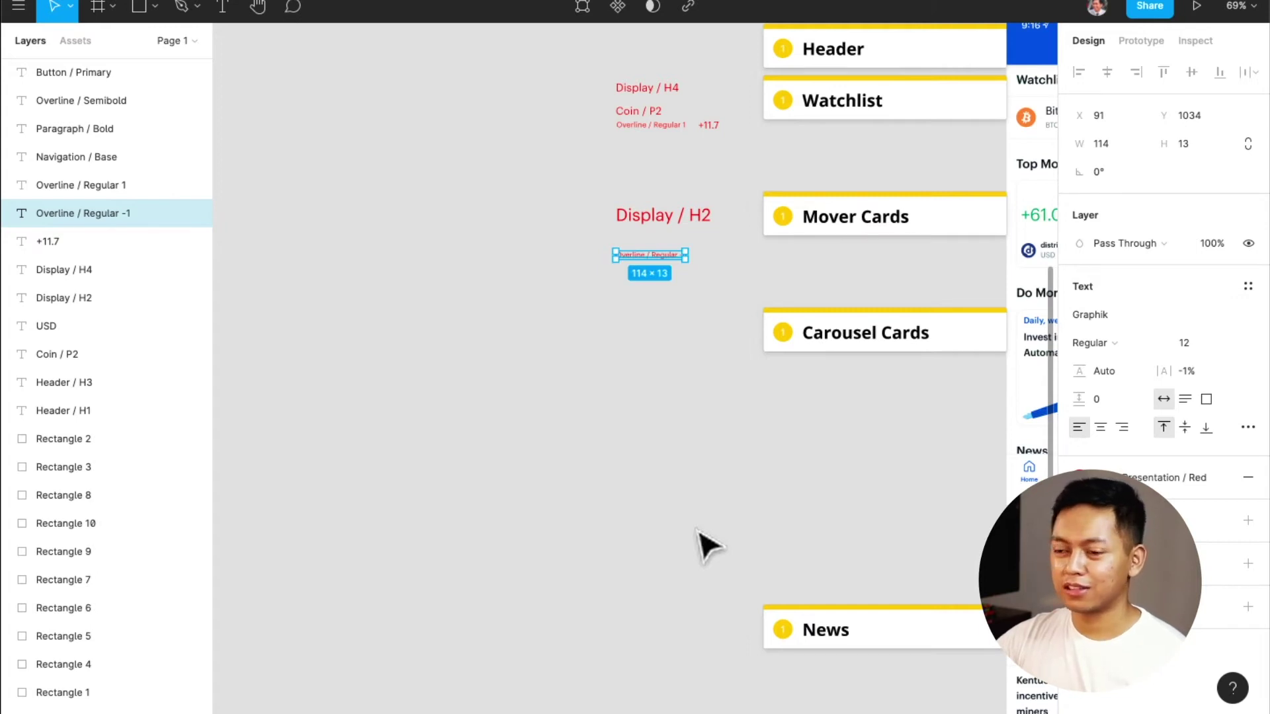
scroll(704, 541, up, 10)
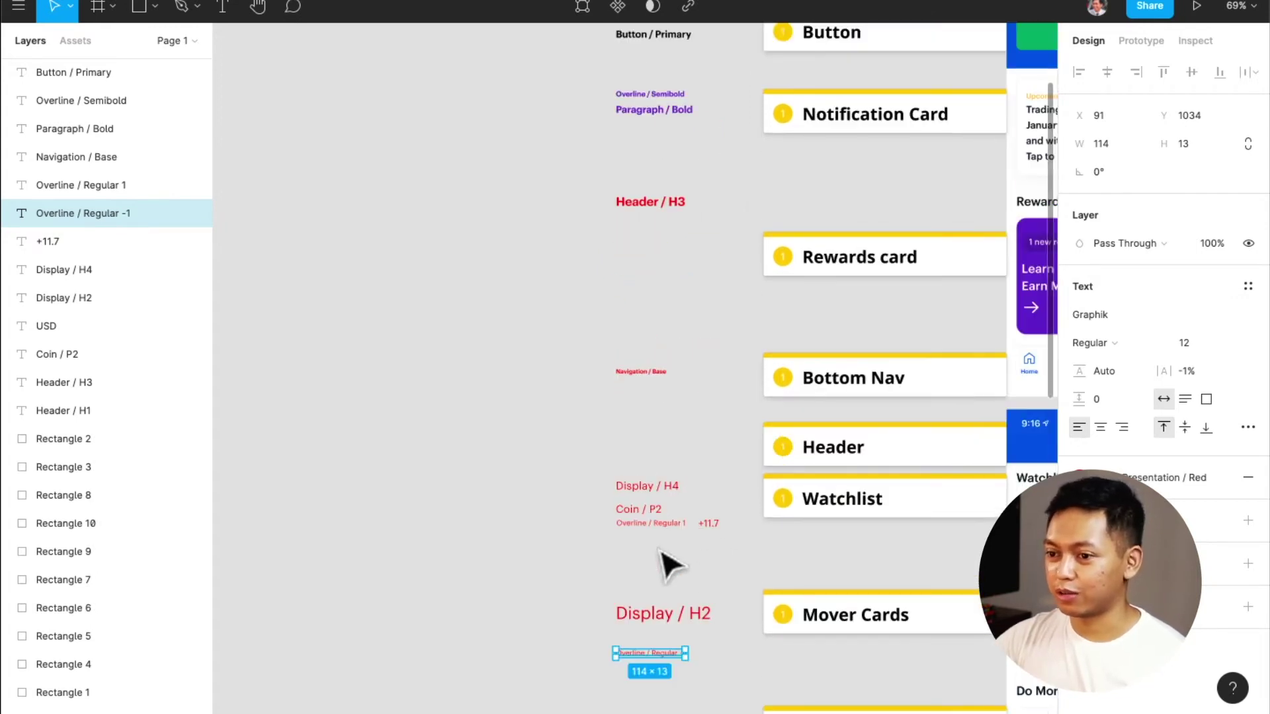
scroll(672, 564, down, 6)
click(1248, 286)
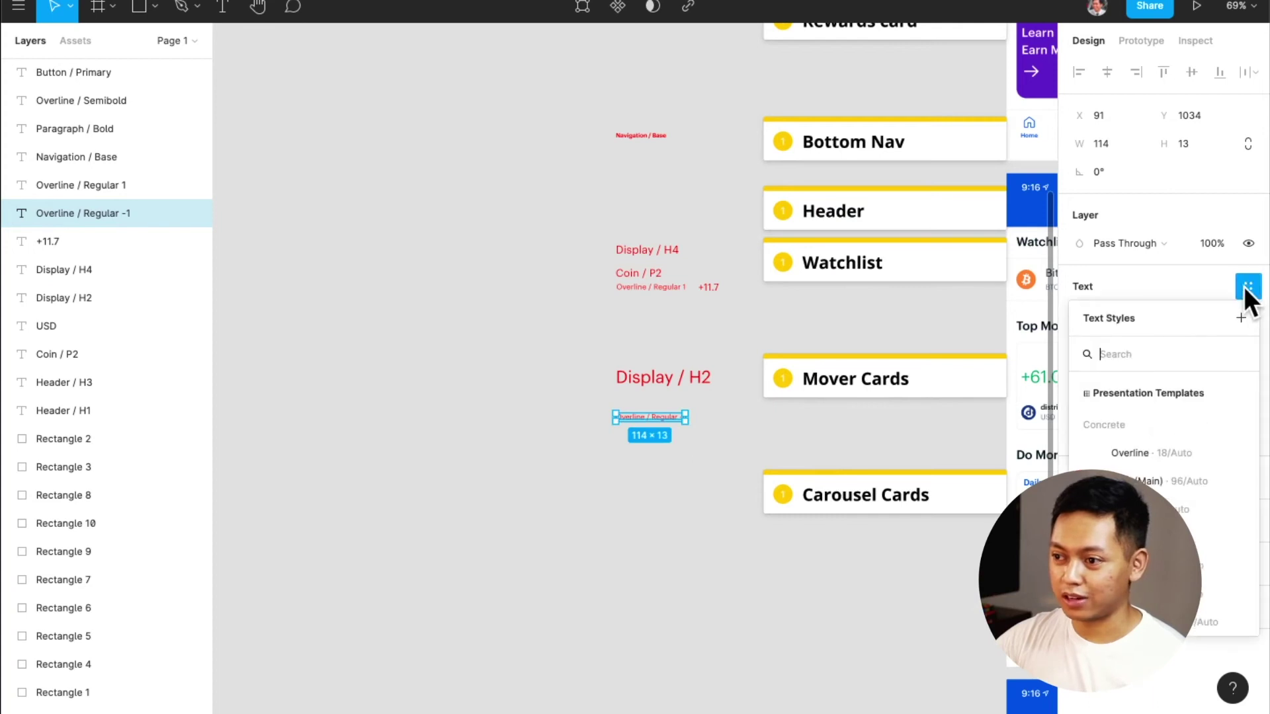
click(1249, 321)
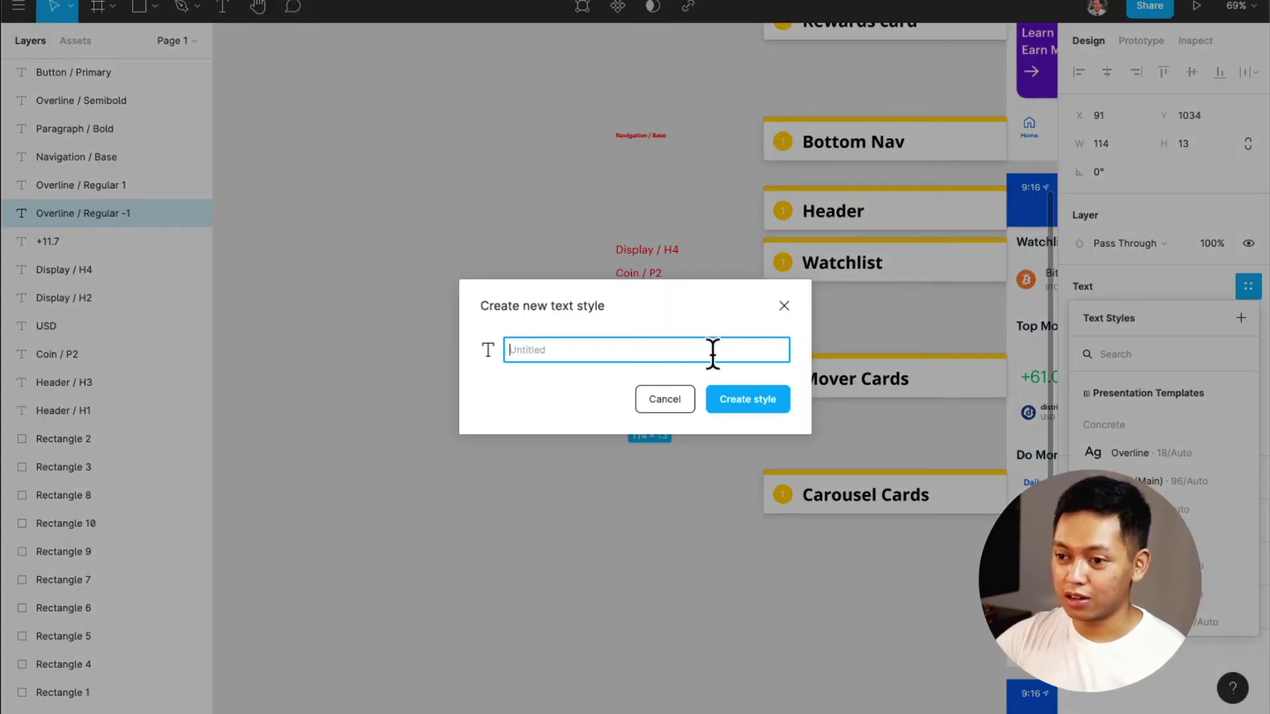
click(683, 403)
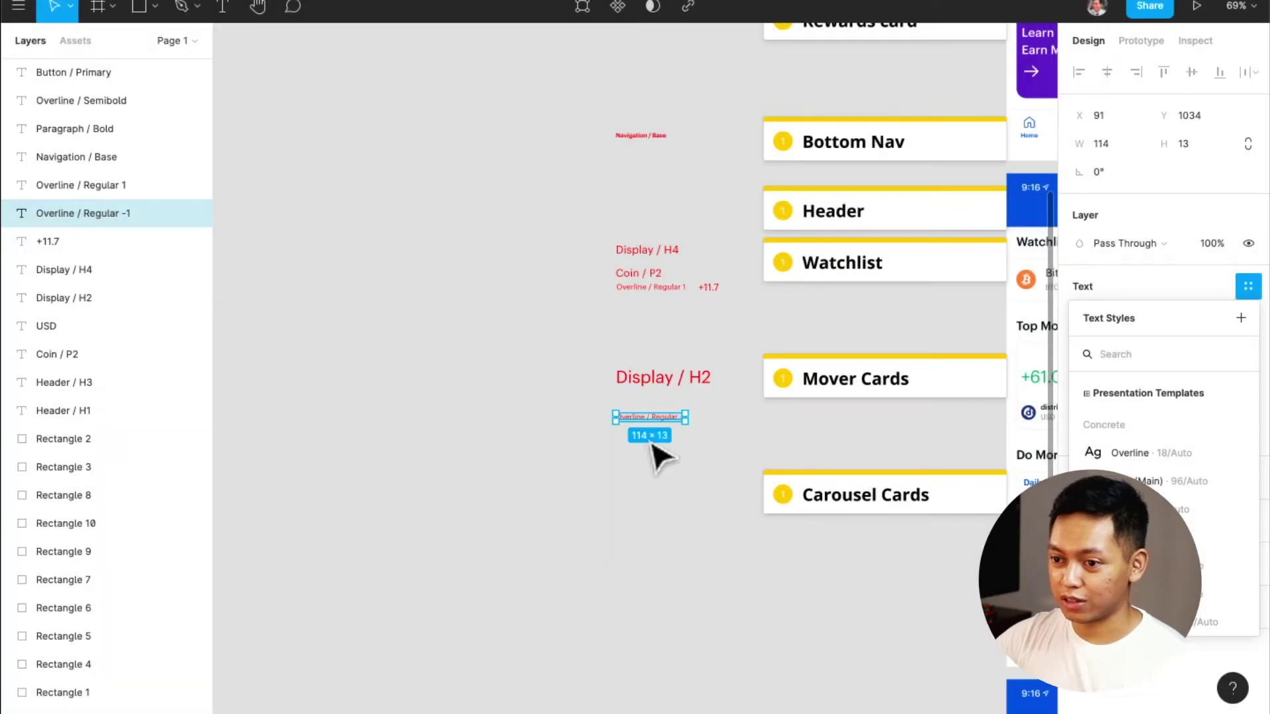
Create a text style named 'overline / Regular -1' from the overline text, then deselect it
scroll(658, 450, up, 5)
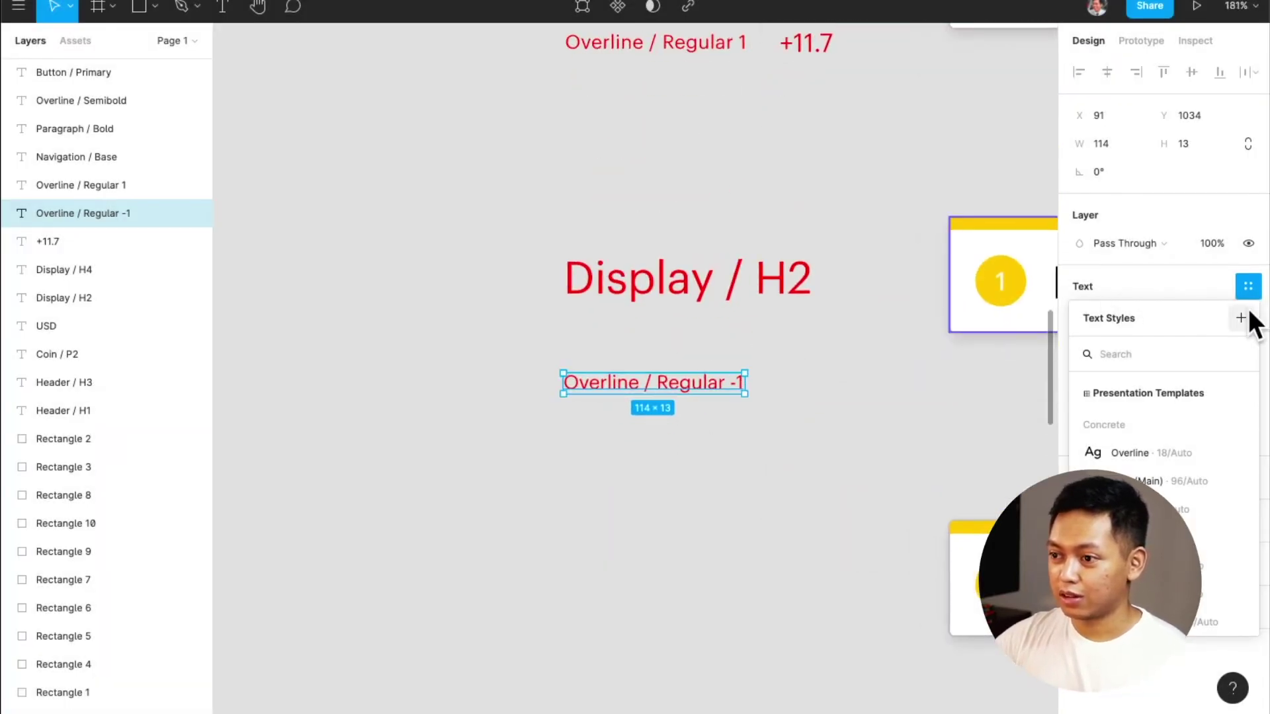
click(1242, 318)
text(overline)
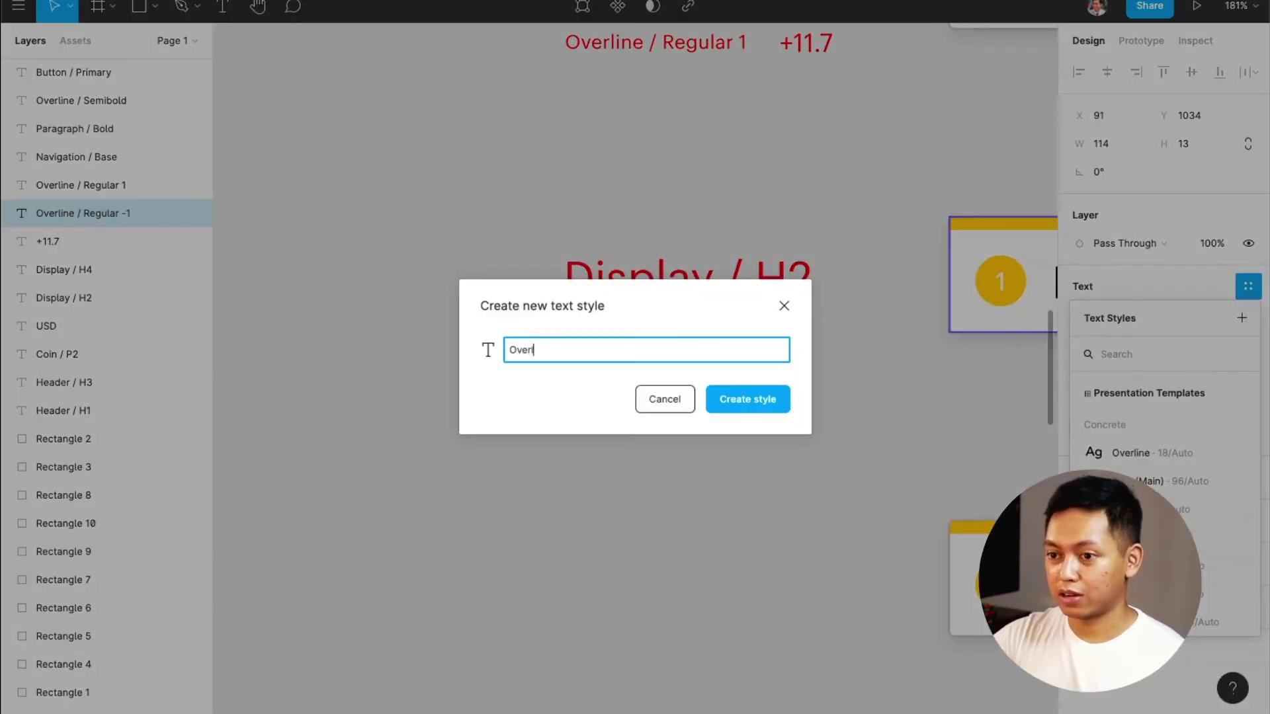
text( / Regular)
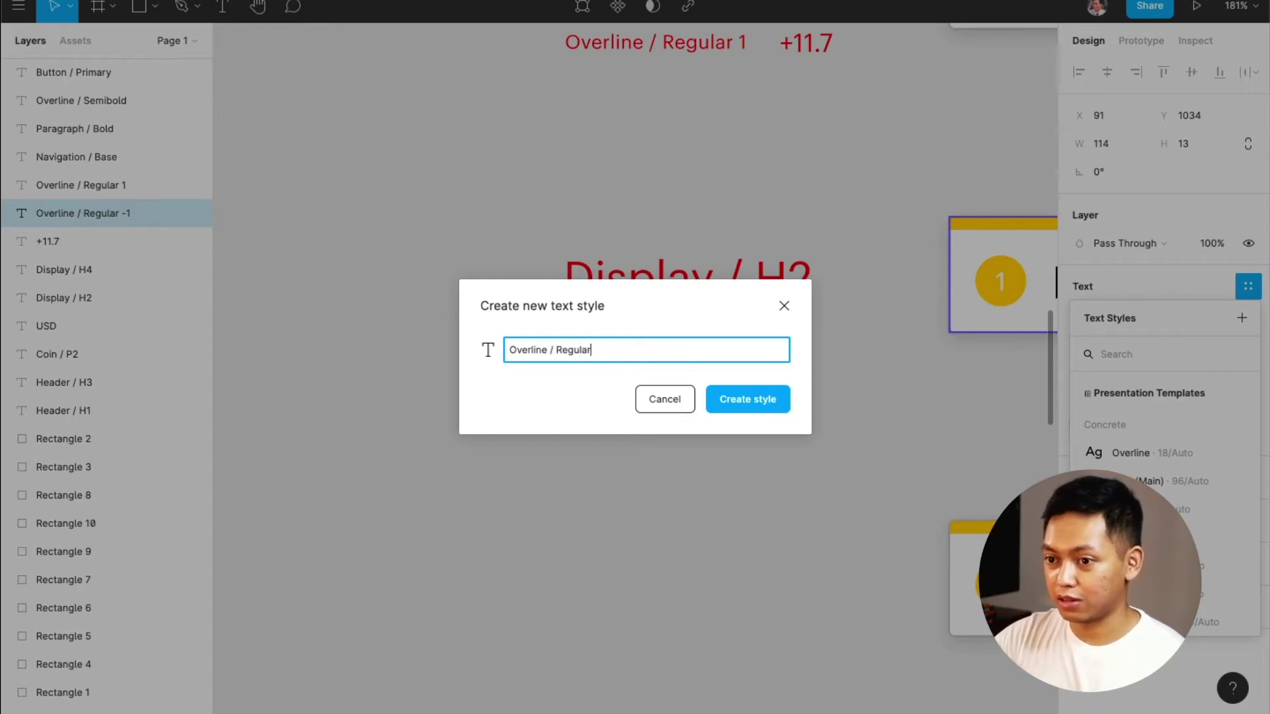
text( -1)
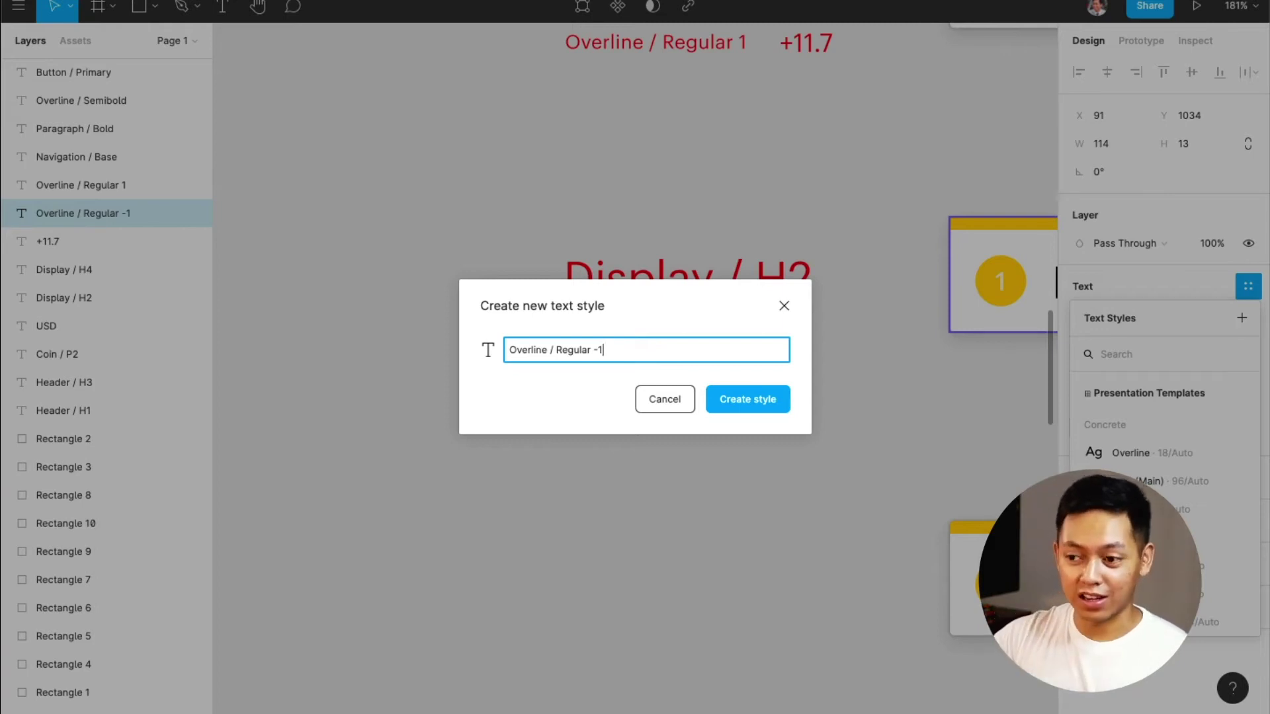
click(658, 400)
click(842, 474)
Marquee-select the twelve labelled text layers and run Style Organizer's Generate Text Styles on them
scroll(866, 523, up, 3)
drag(873, 648, 519, 326)
scroll(482, 321, up, 12)
scroll(483, 318, up, 13)
right_click(687, 435)
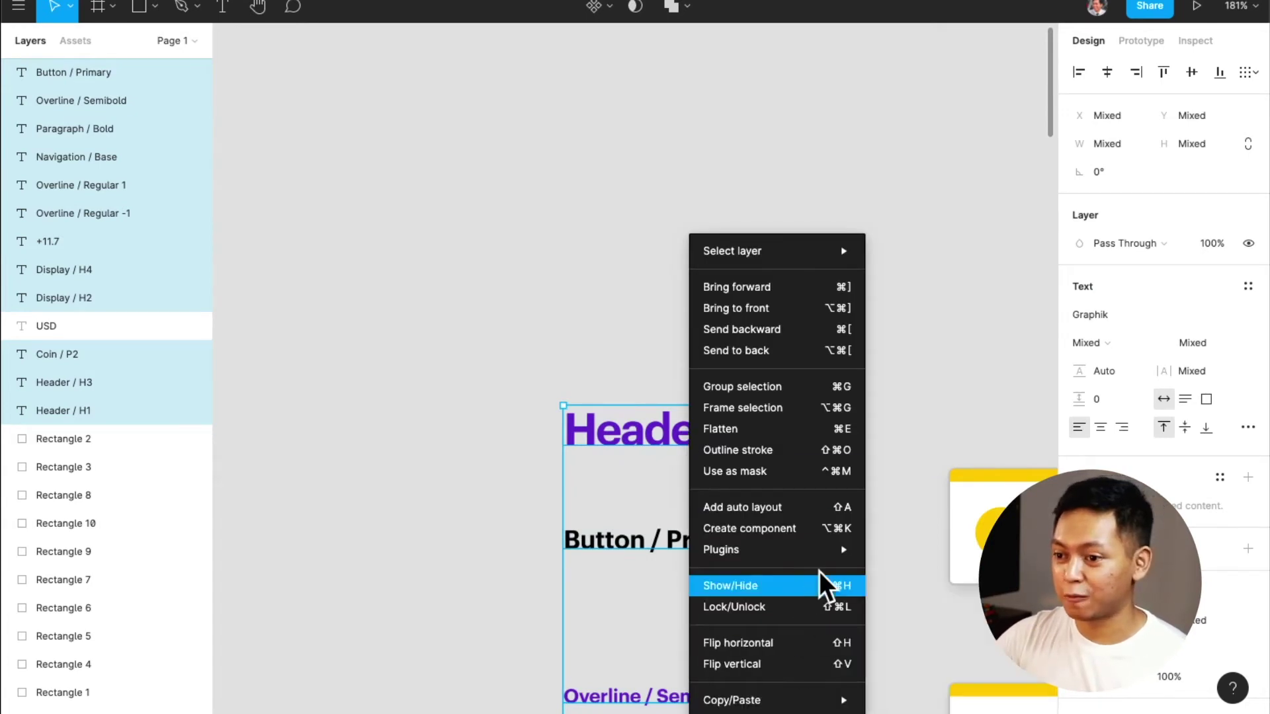
mouse_move(822, 558)
mouse_move(950, 688)
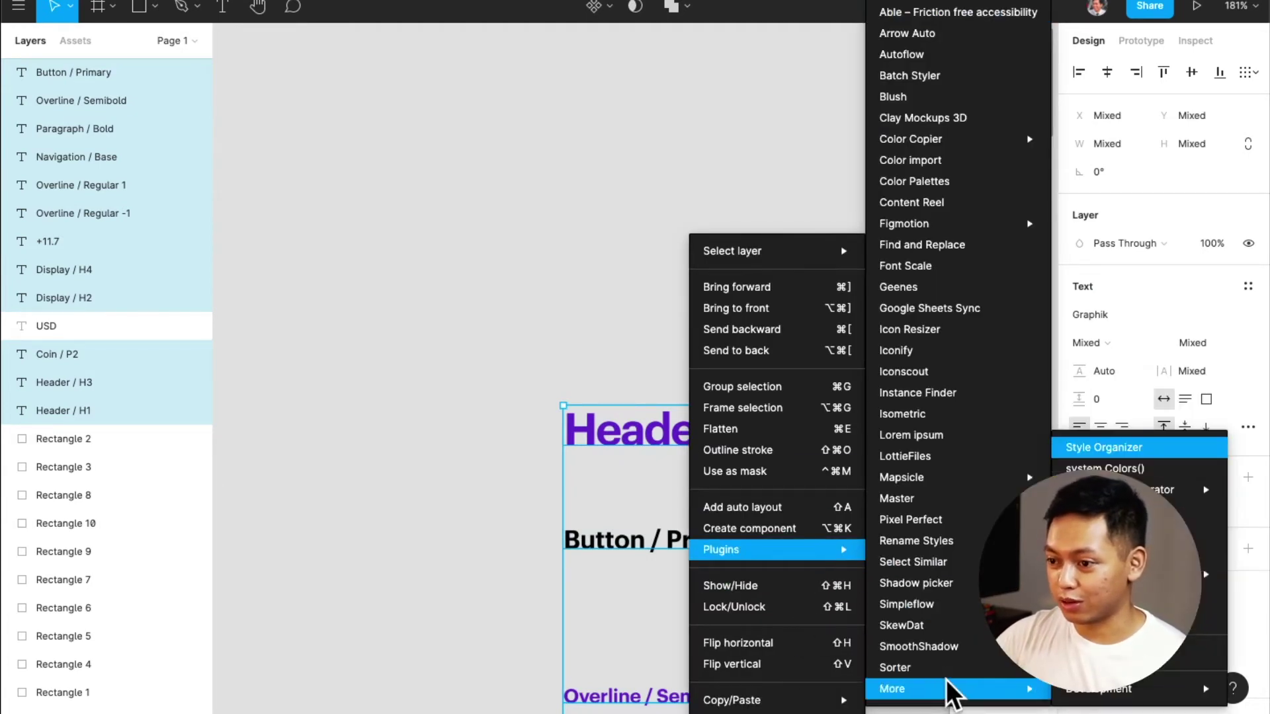
mouse_move(1215, 496)
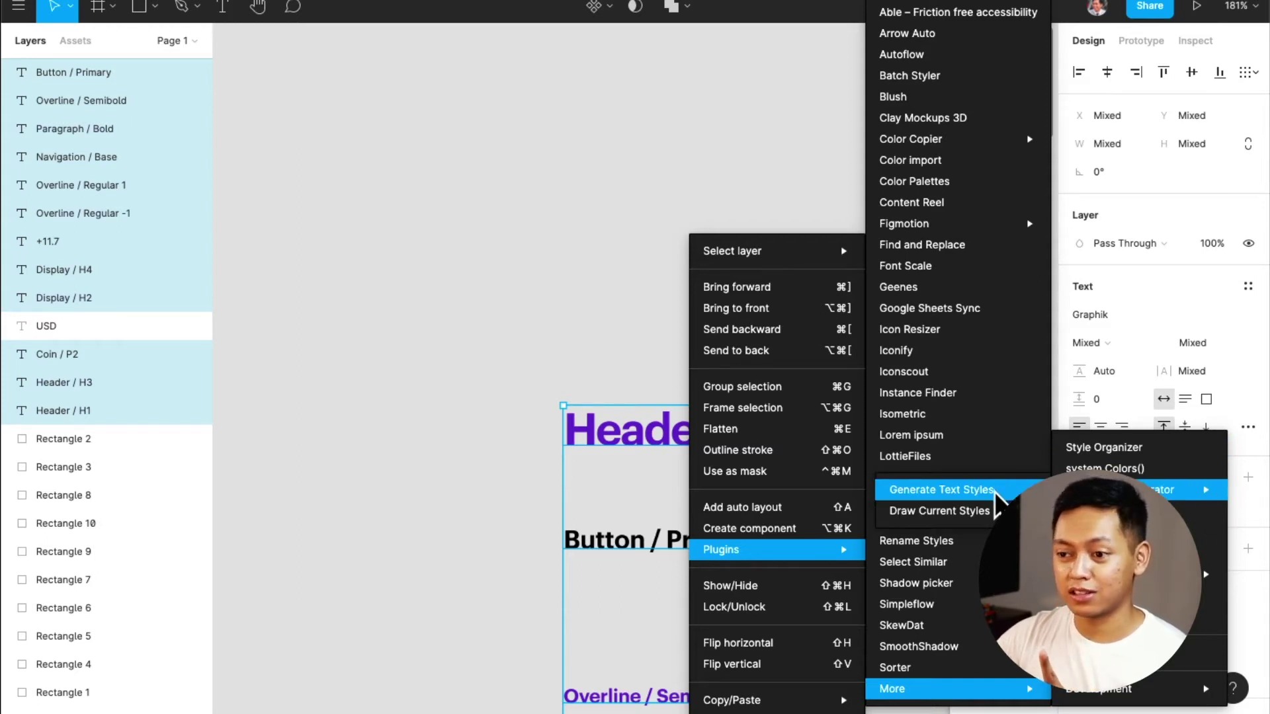
click(999, 500)
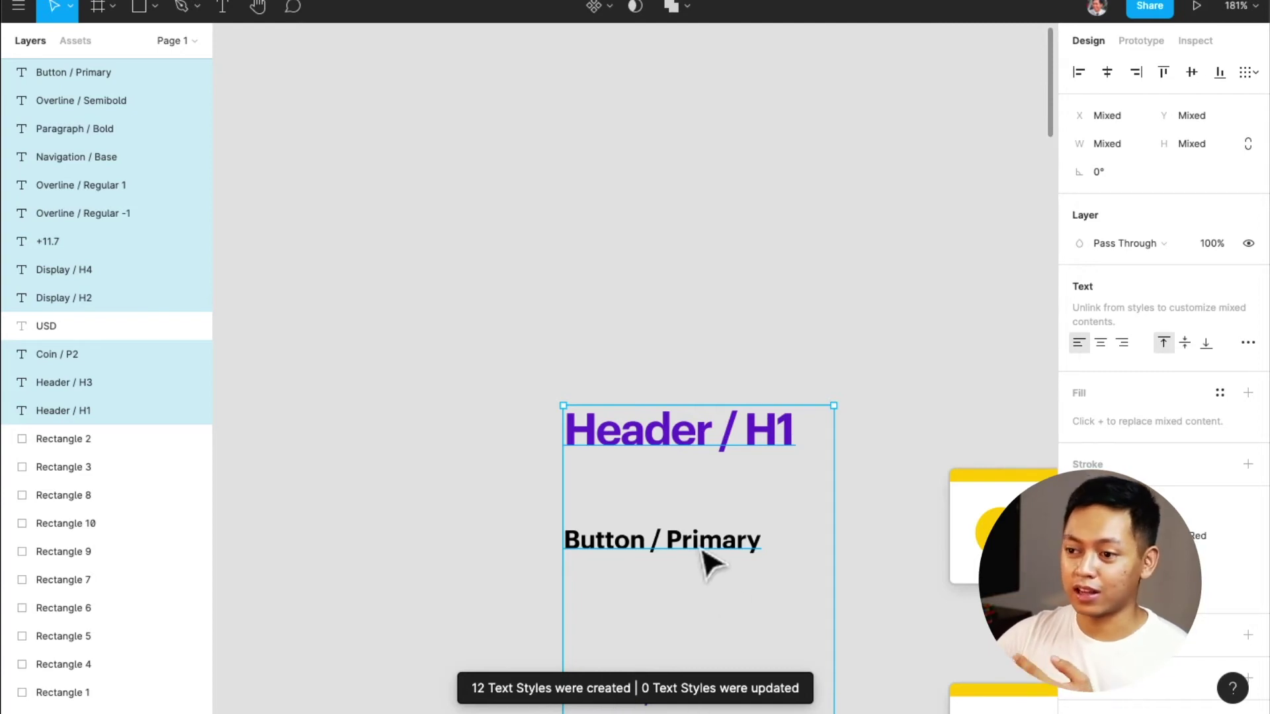
Detach the Header / H1 text from its style and switch its weight from Semibold to Bold
double_click(680, 442)
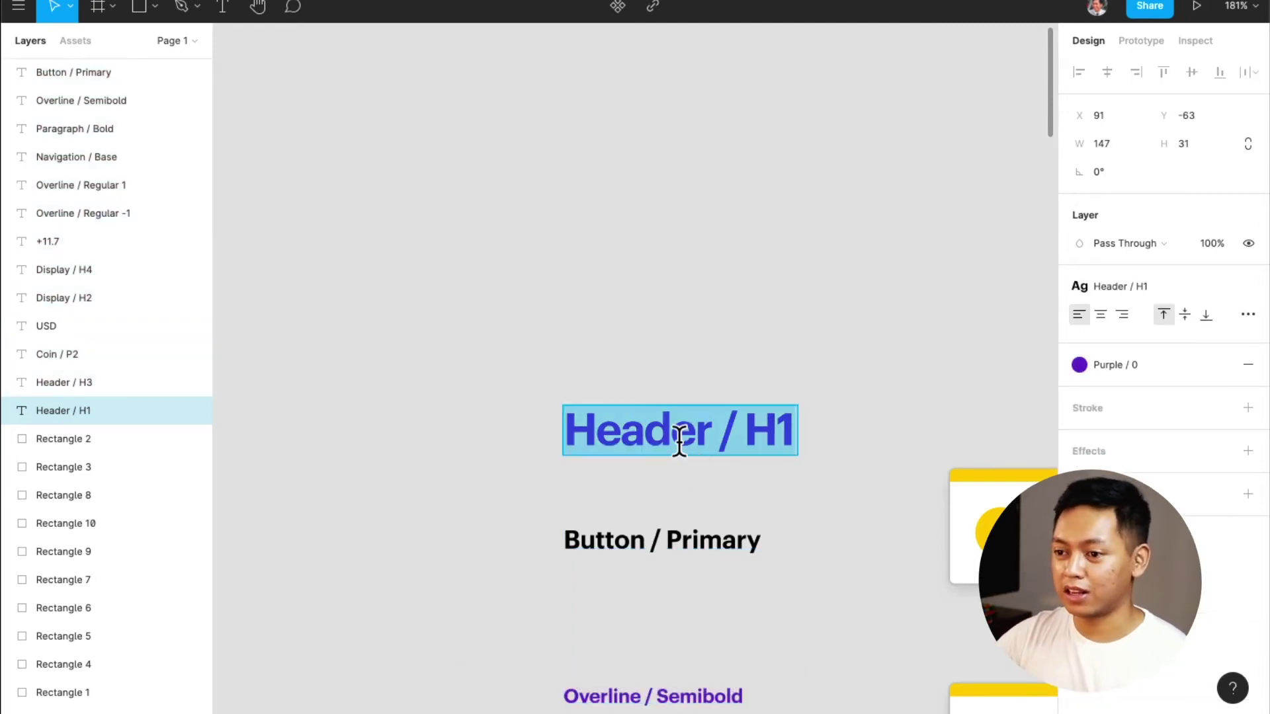
mouse_move(1218, 288)
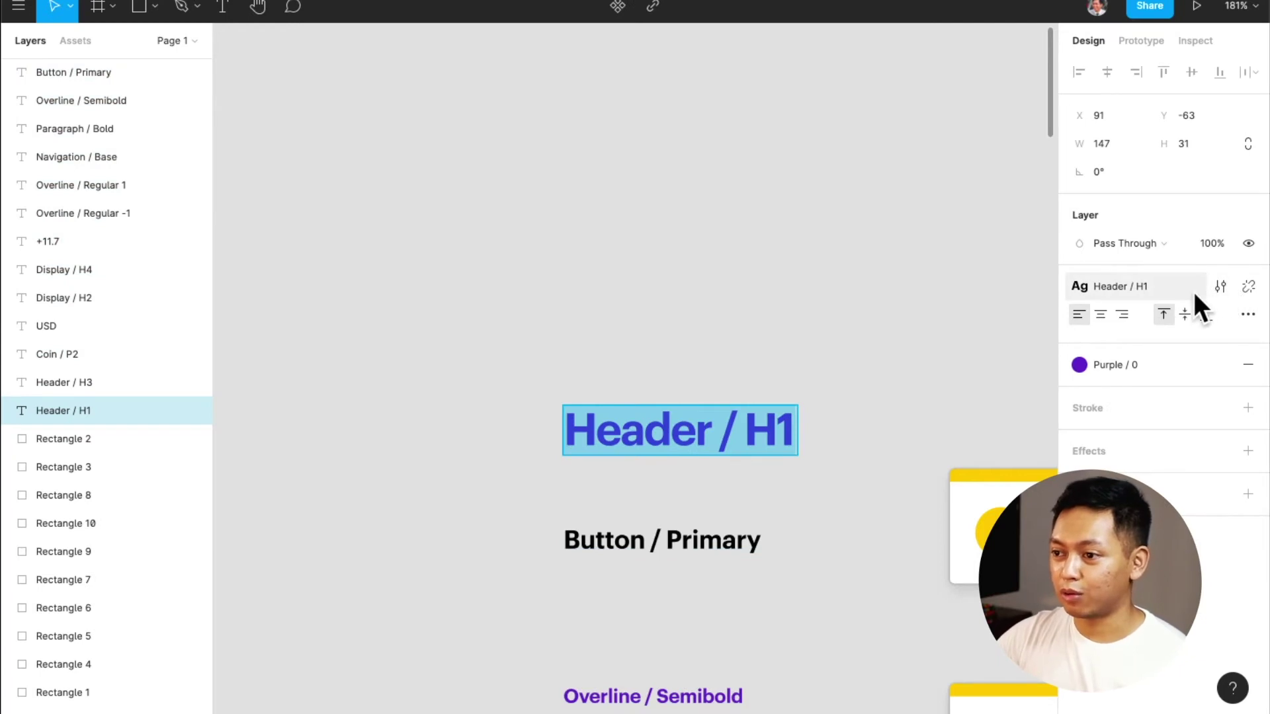
click(1250, 289)
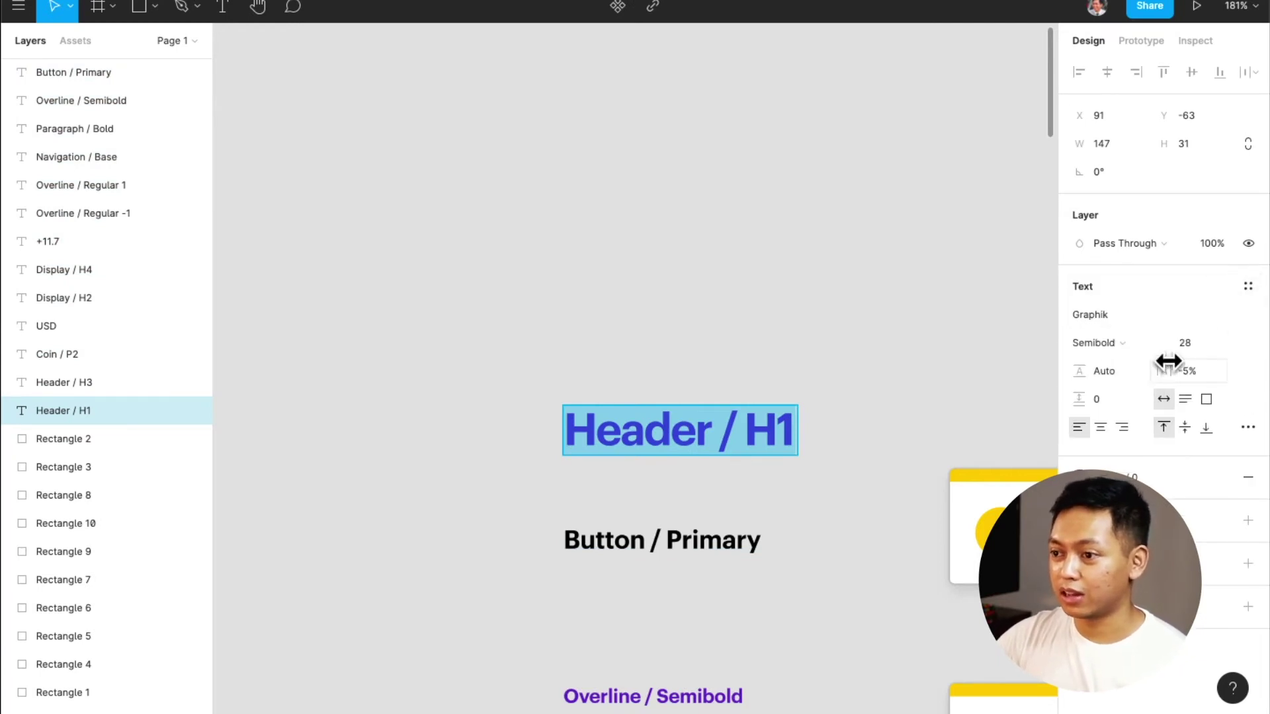
click(1126, 341)
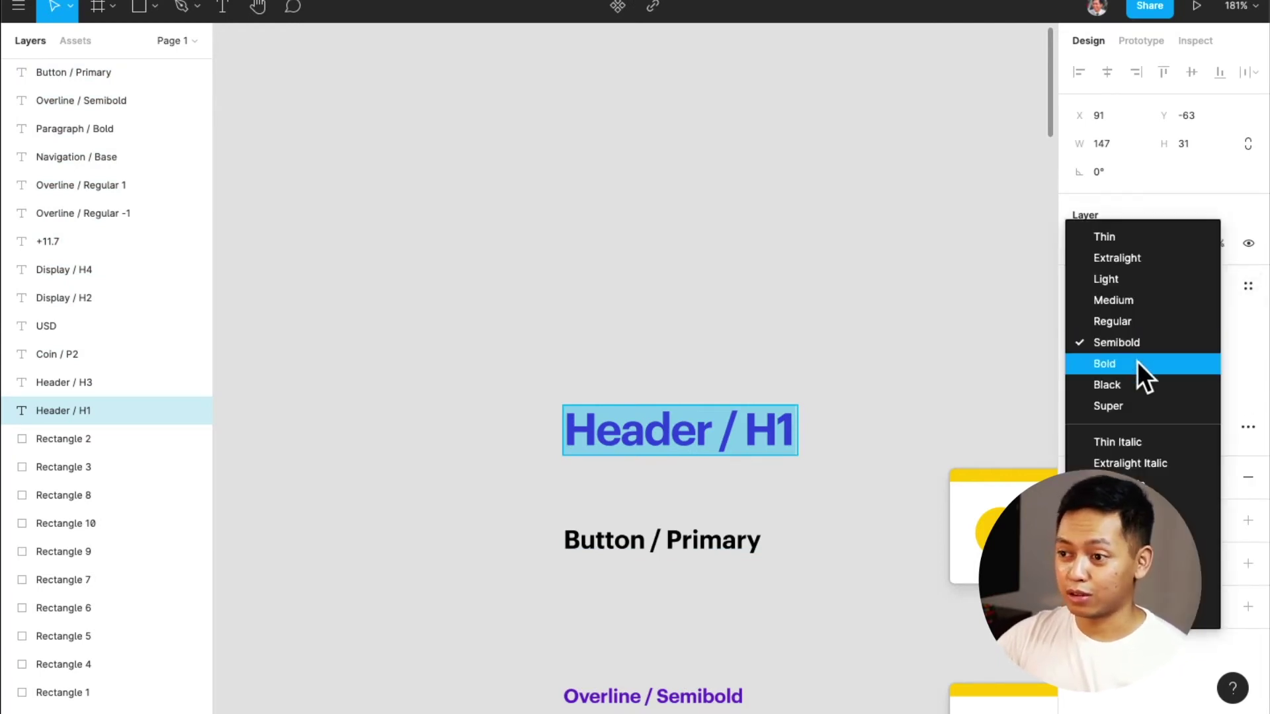
click(1137, 361)
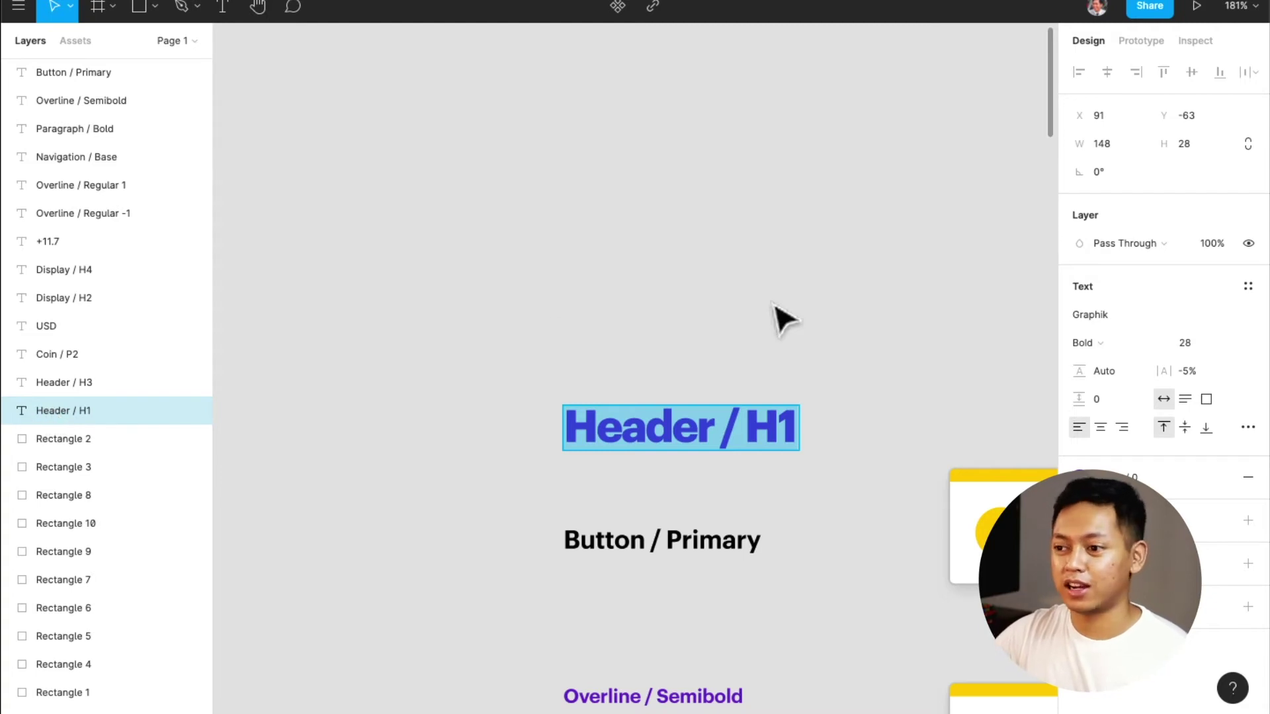
key(Escape)
key(Escape)
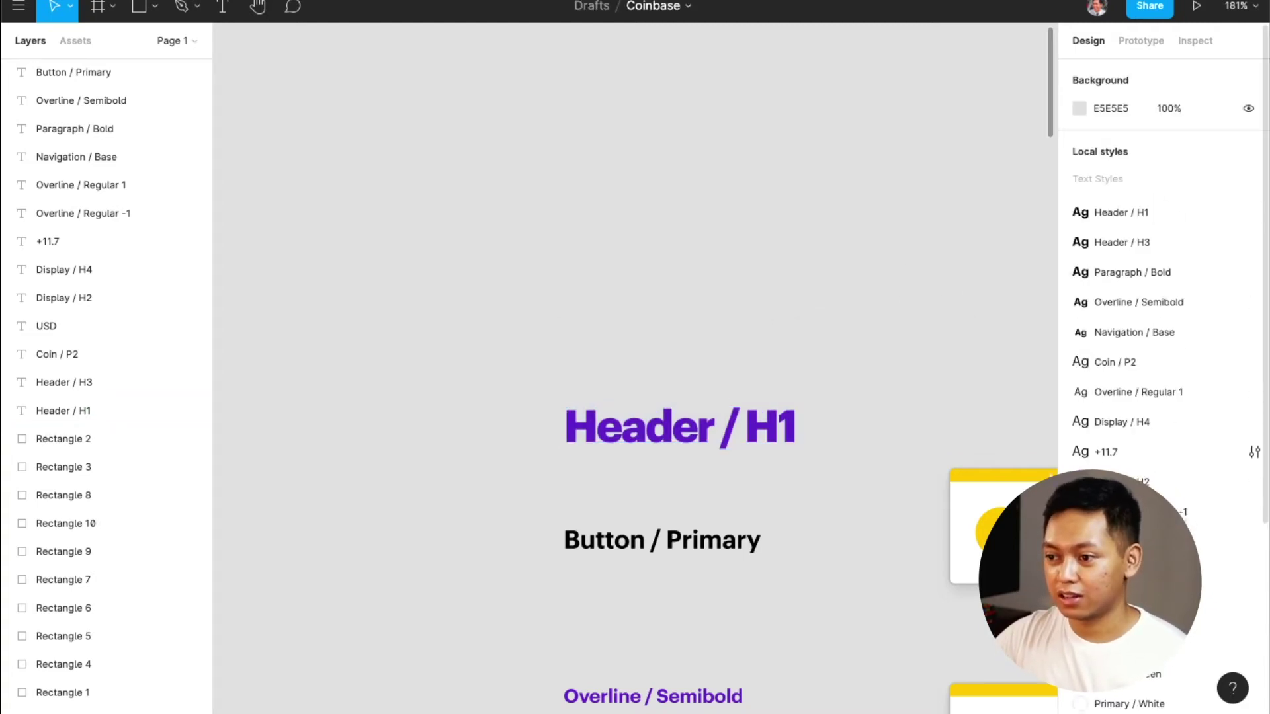
Move the +11.7 text beside Coin / P2, then delete the +11.7 text layer
scroll(866, 552, down, 4)
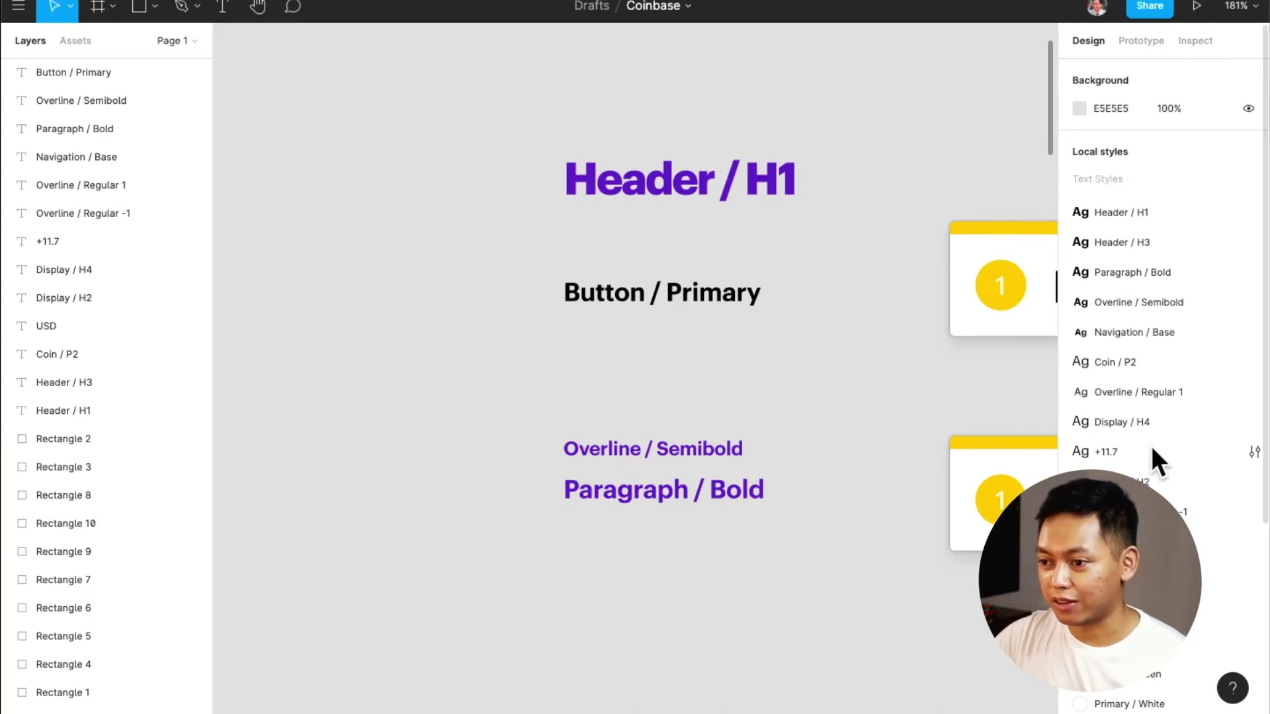
scroll(851, 504, down, 10)
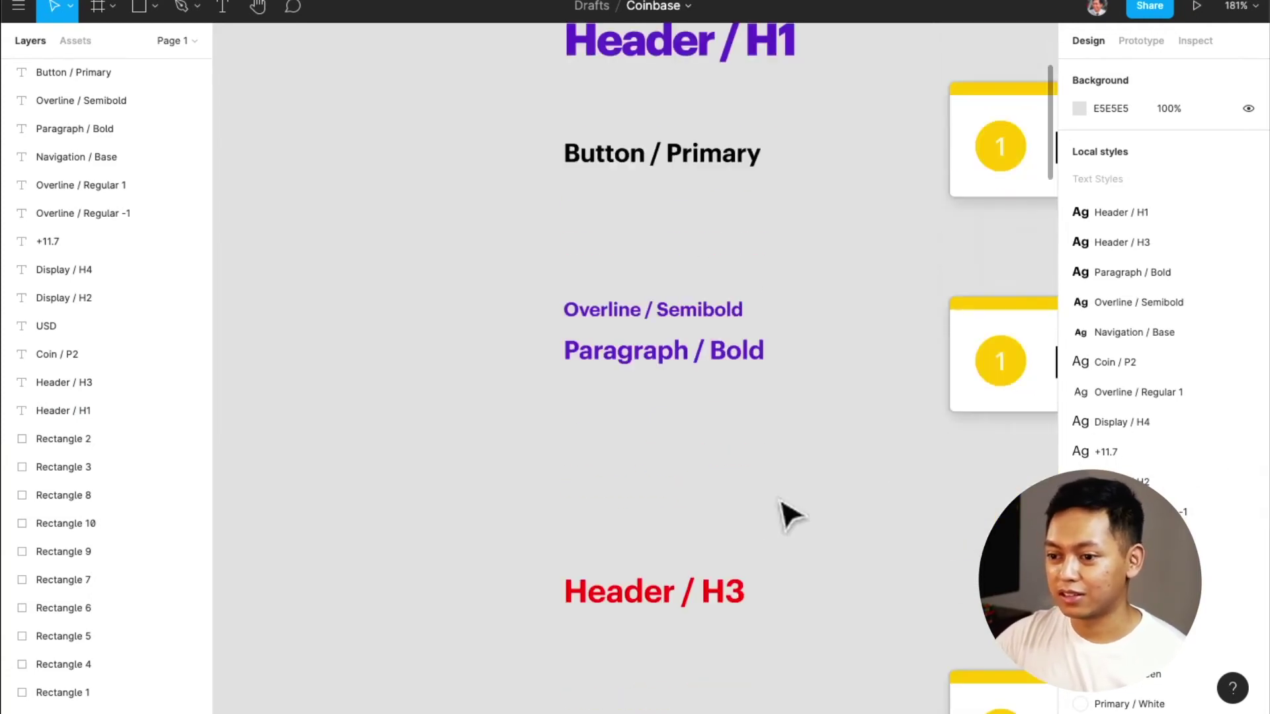
scroll(764, 519, down, 10)
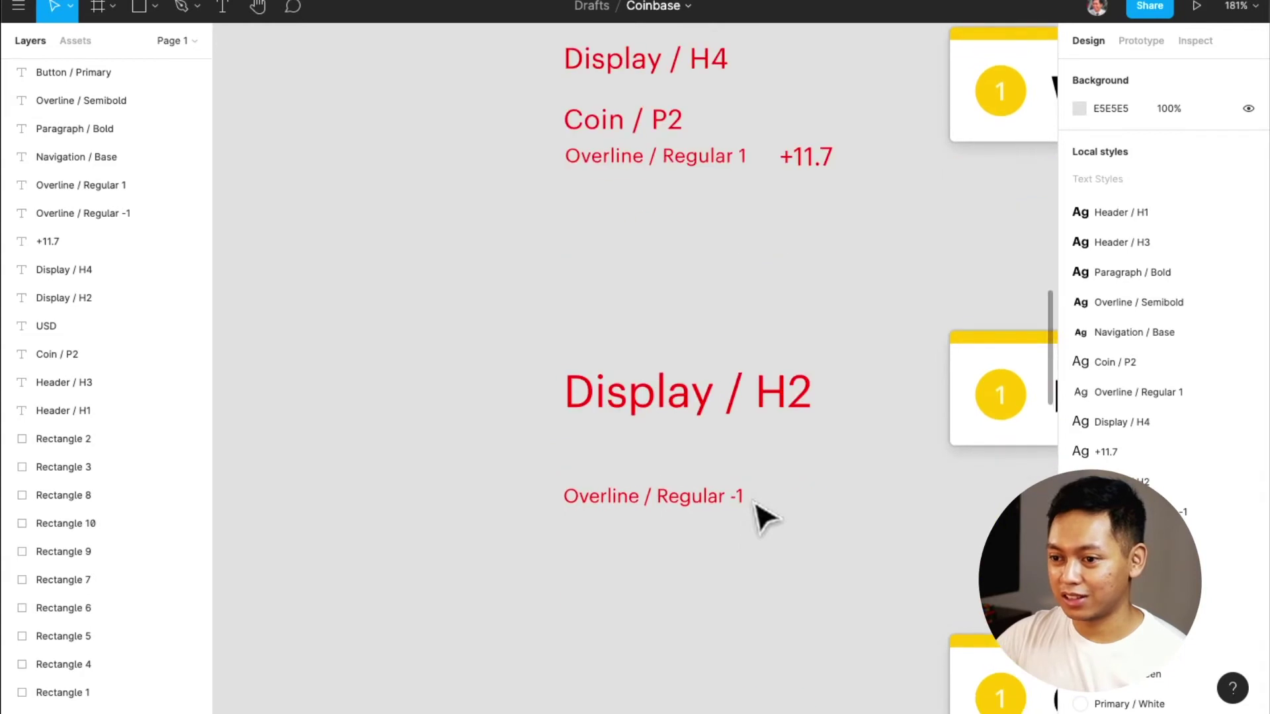
click(821, 481)
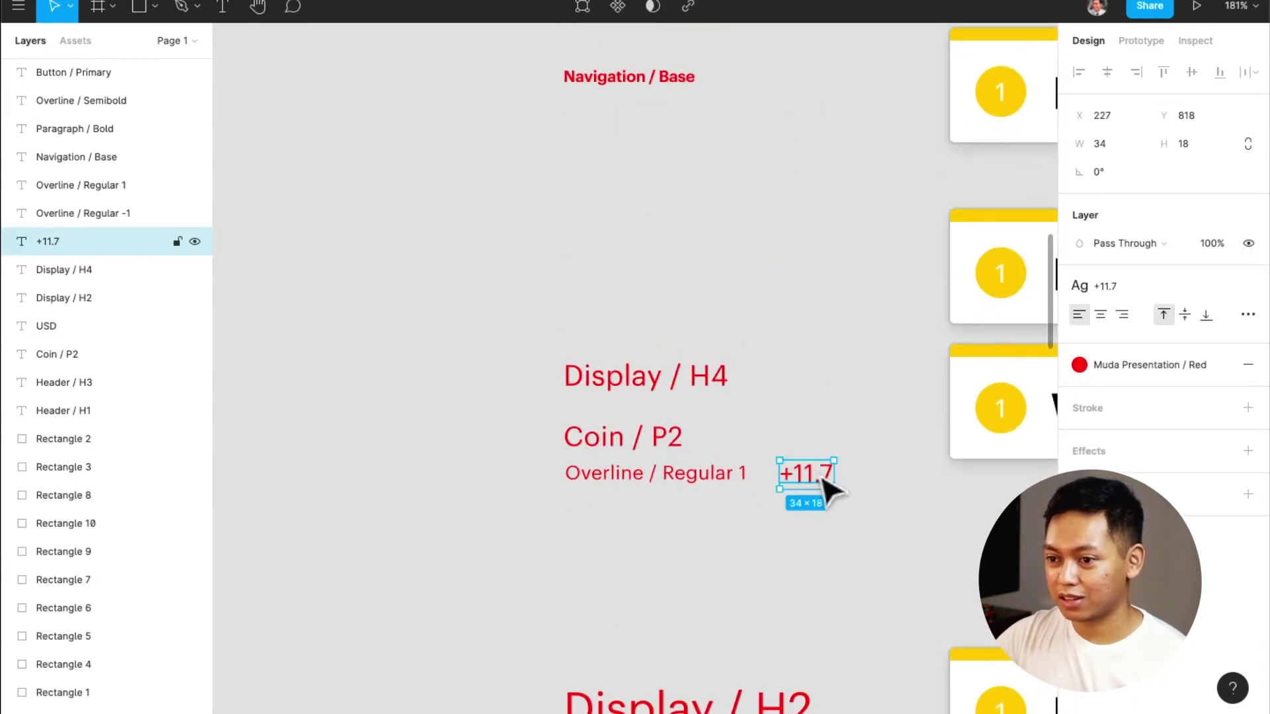
drag(816, 475, 862, 495)
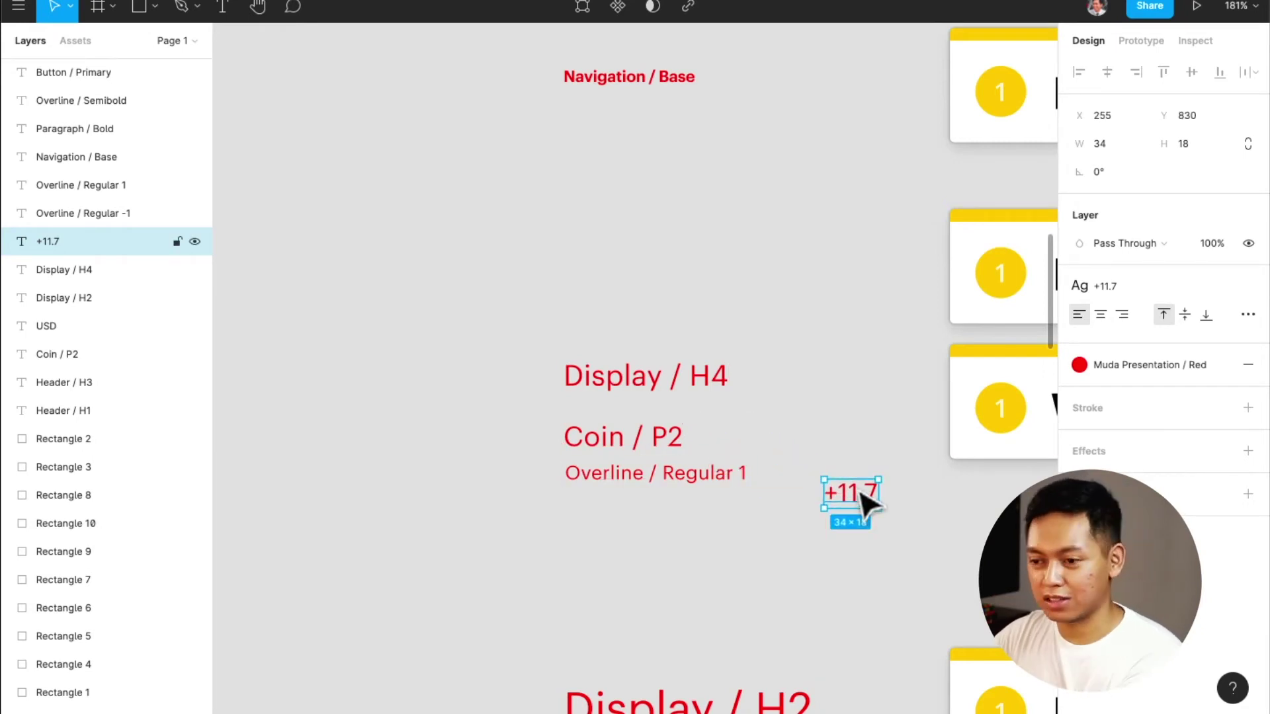
key(Delete)
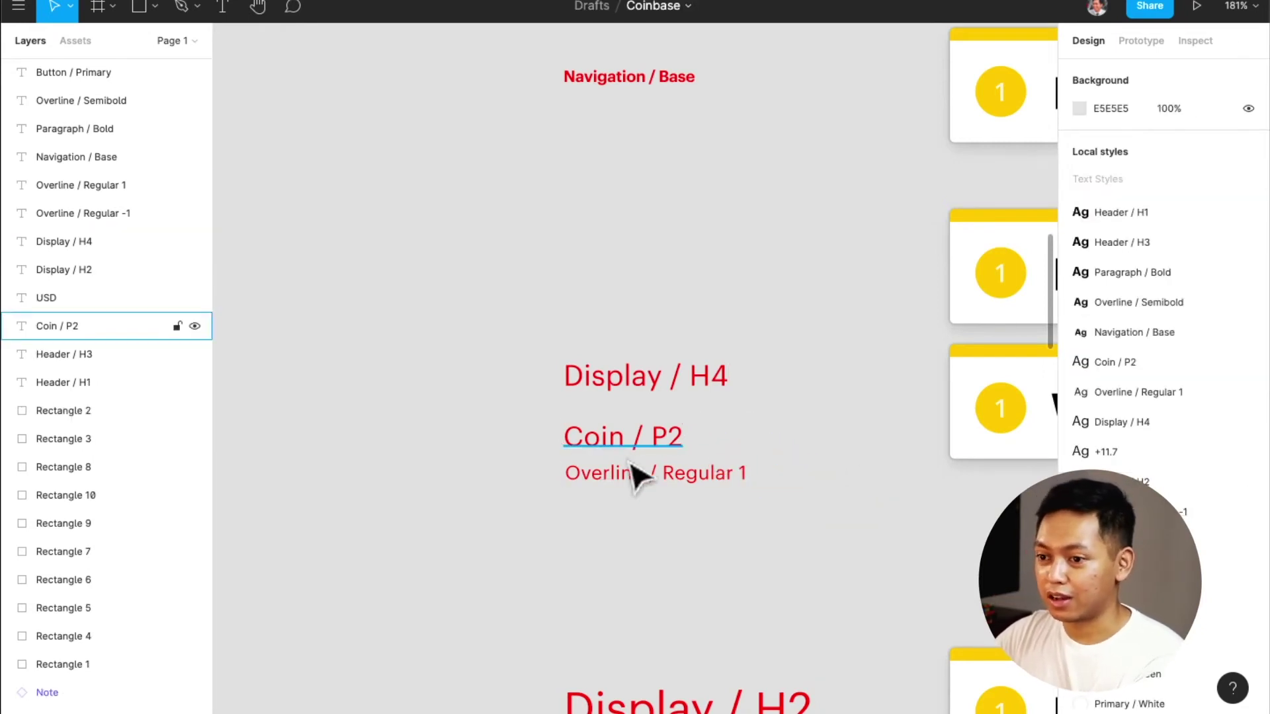
Inspect the +11.7 style in Local styles and delete it
click(631, 473)
click(623, 450)
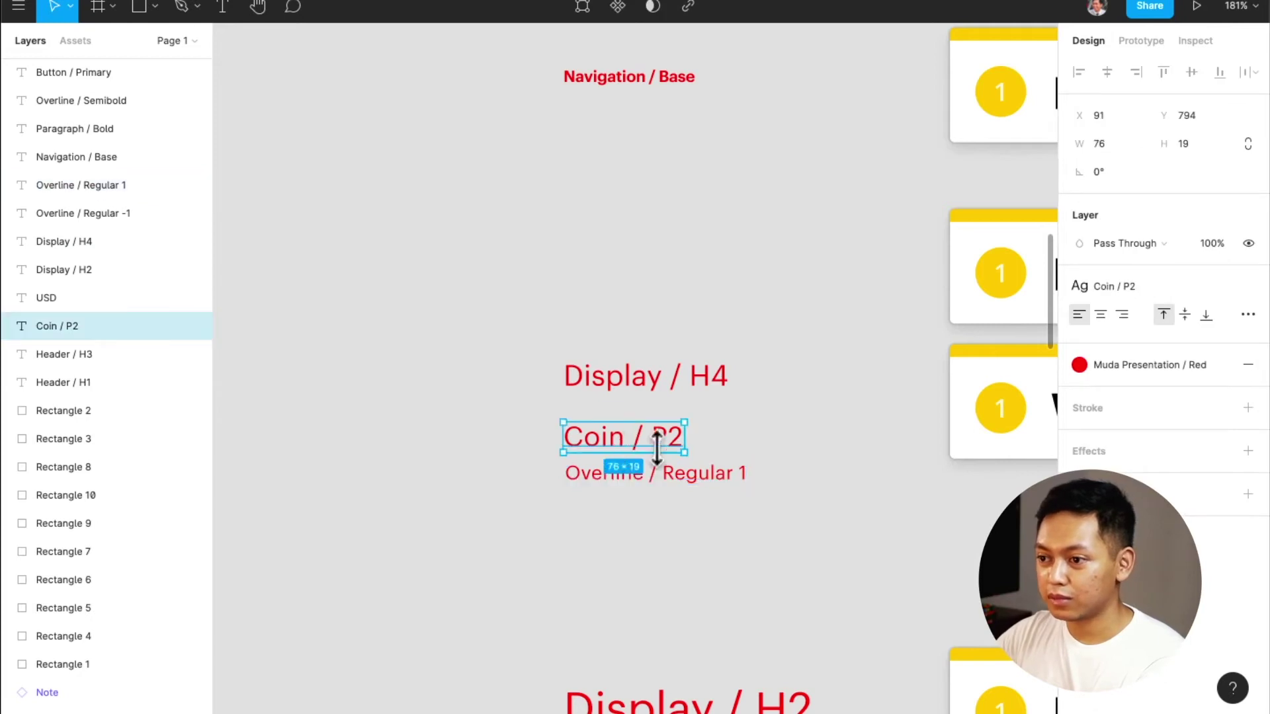
click(831, 476)
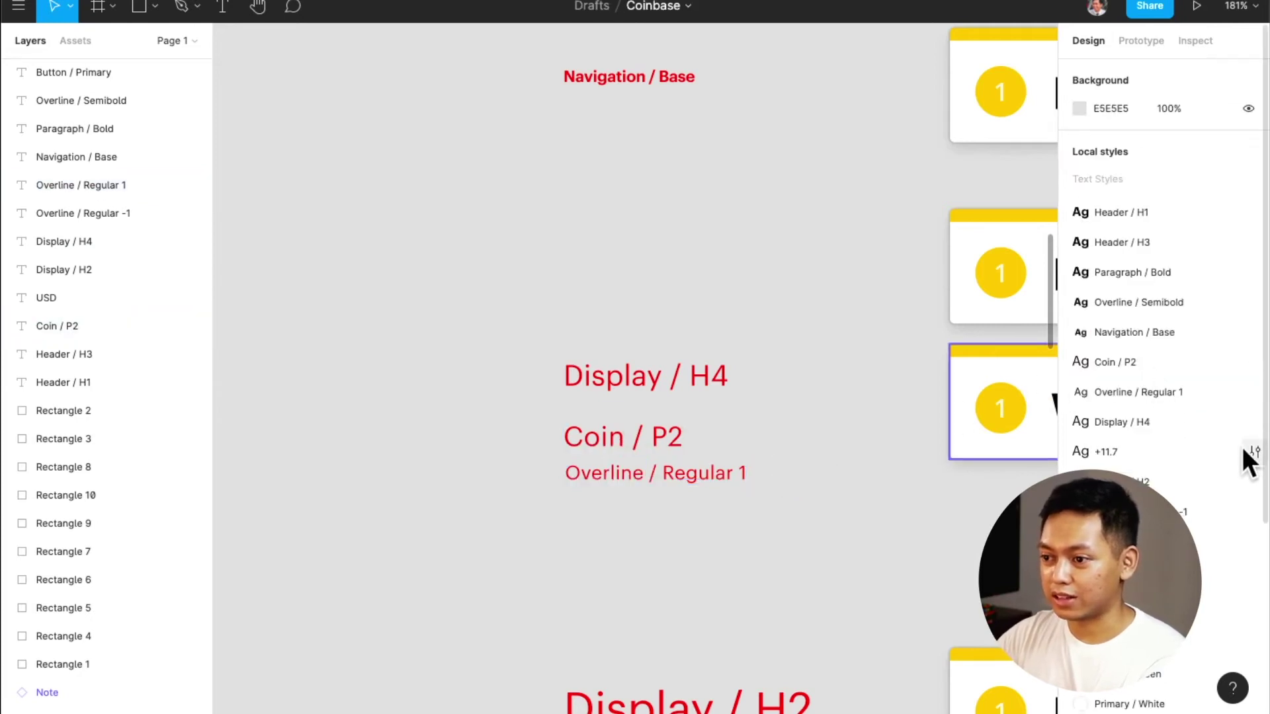
click(1252, 453)
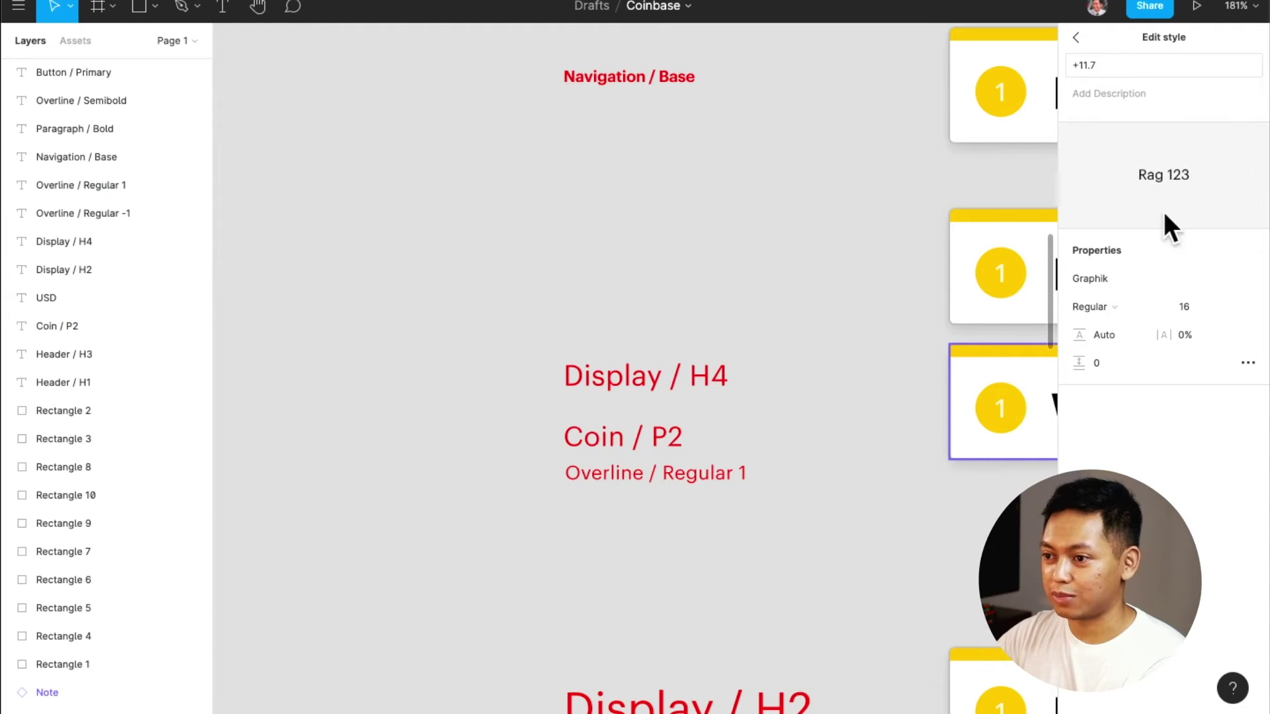
click(1246, 361)
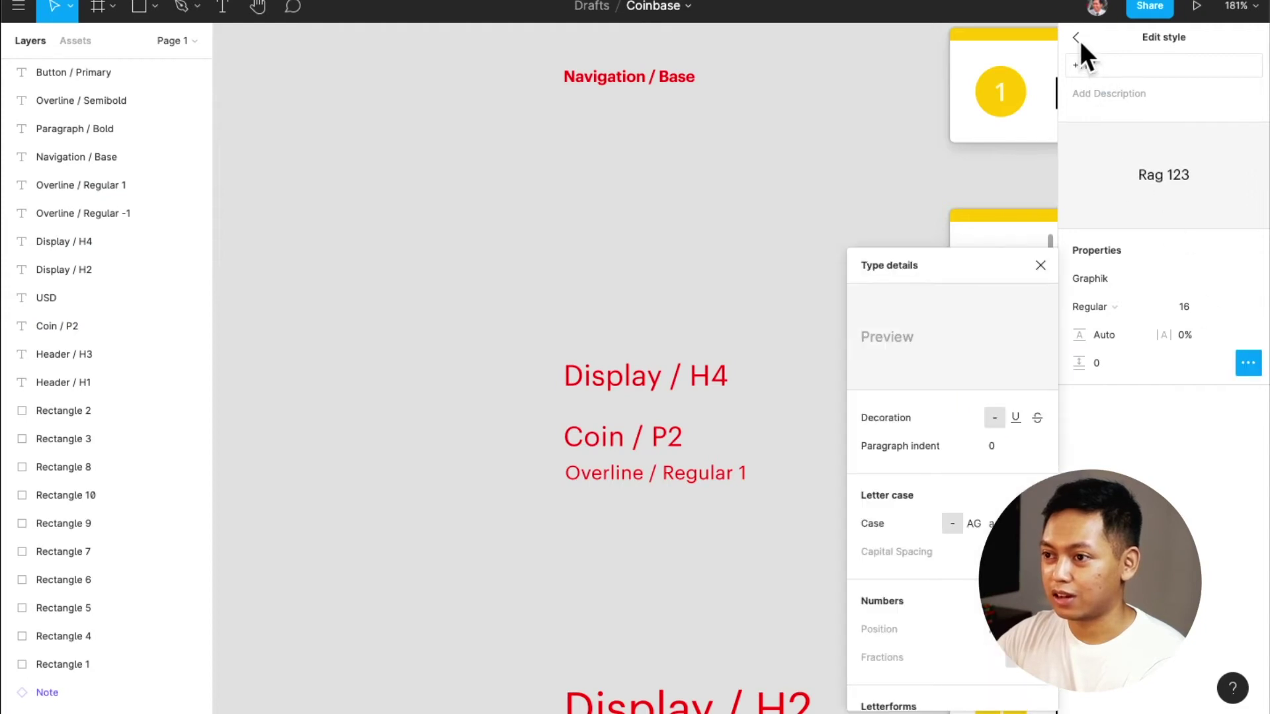
click(1076, 38)
right_click(1193, 452)
click(1204, 490)
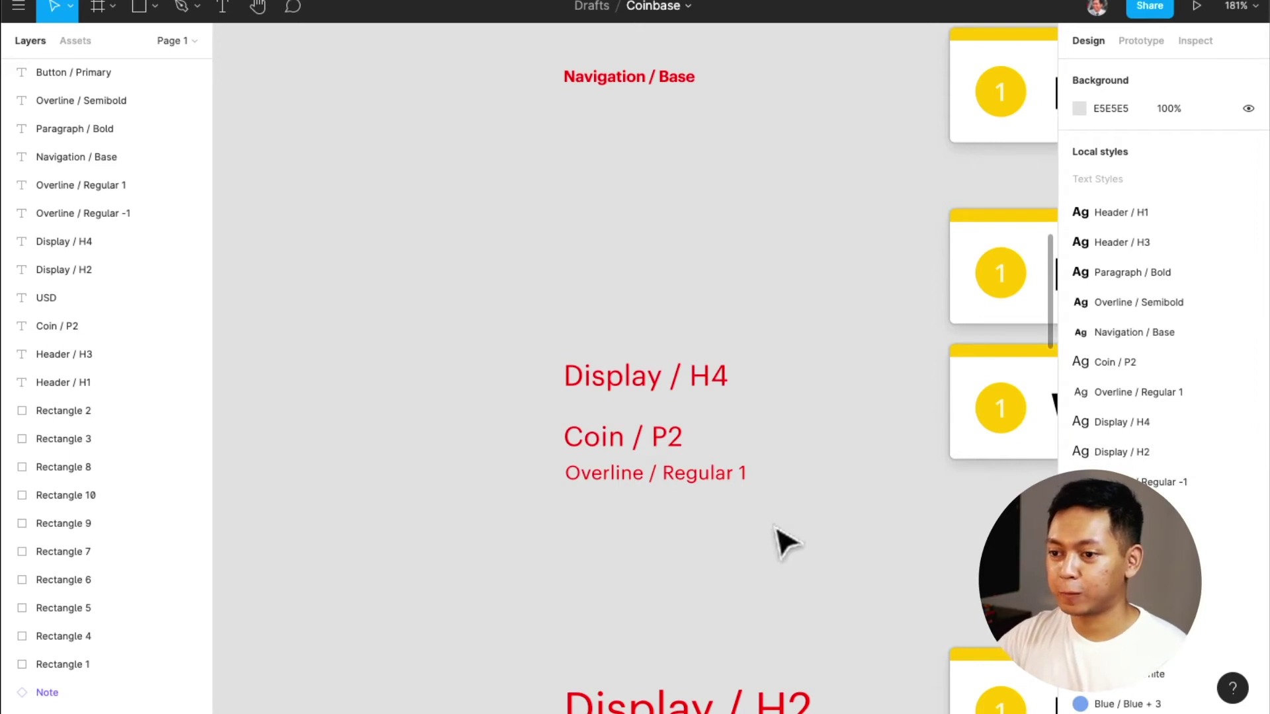
scroll(781, 541, down, 4)
click(645, 338)
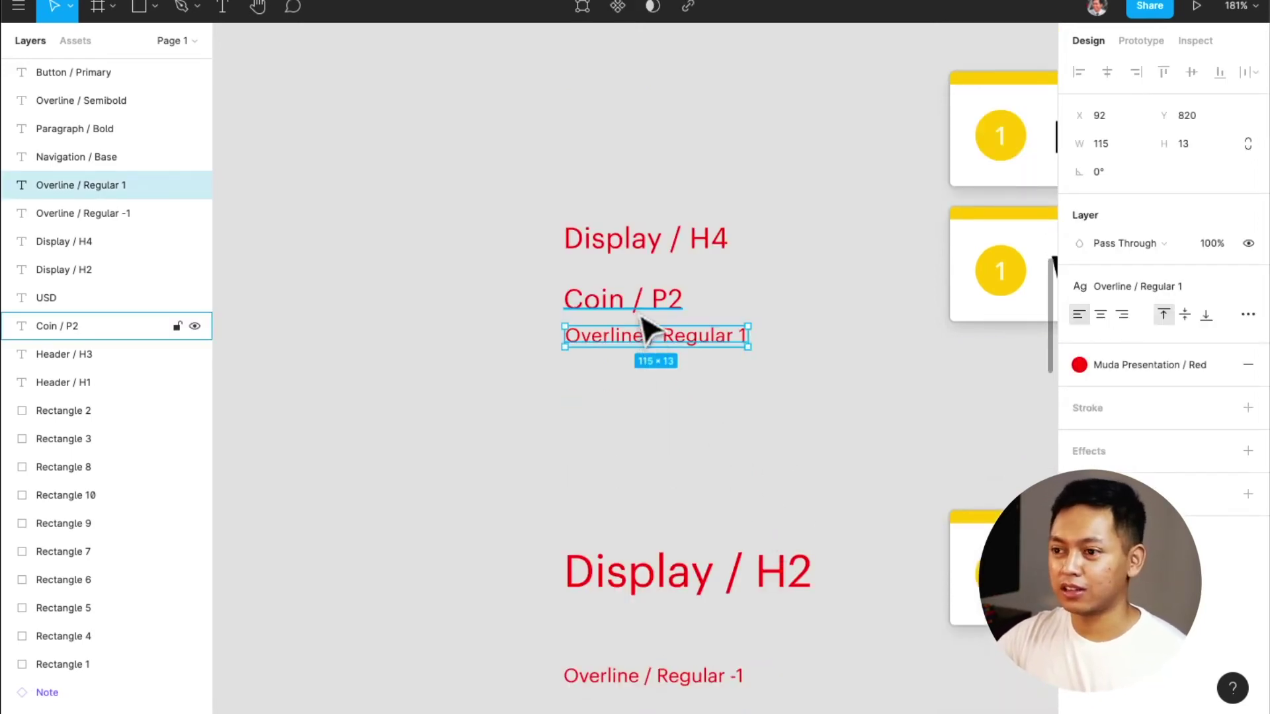
click(754, 473)
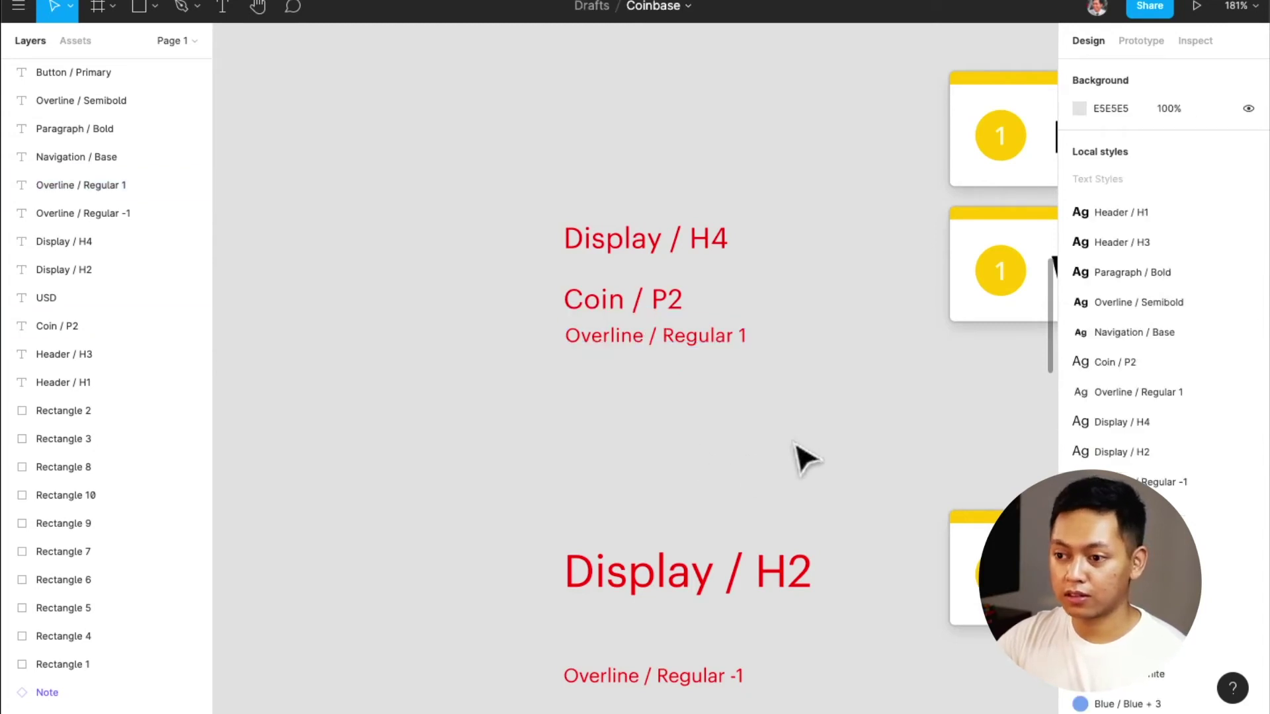
scroll(884, 424, down, 5)
scroll(883, 423, down, 8)
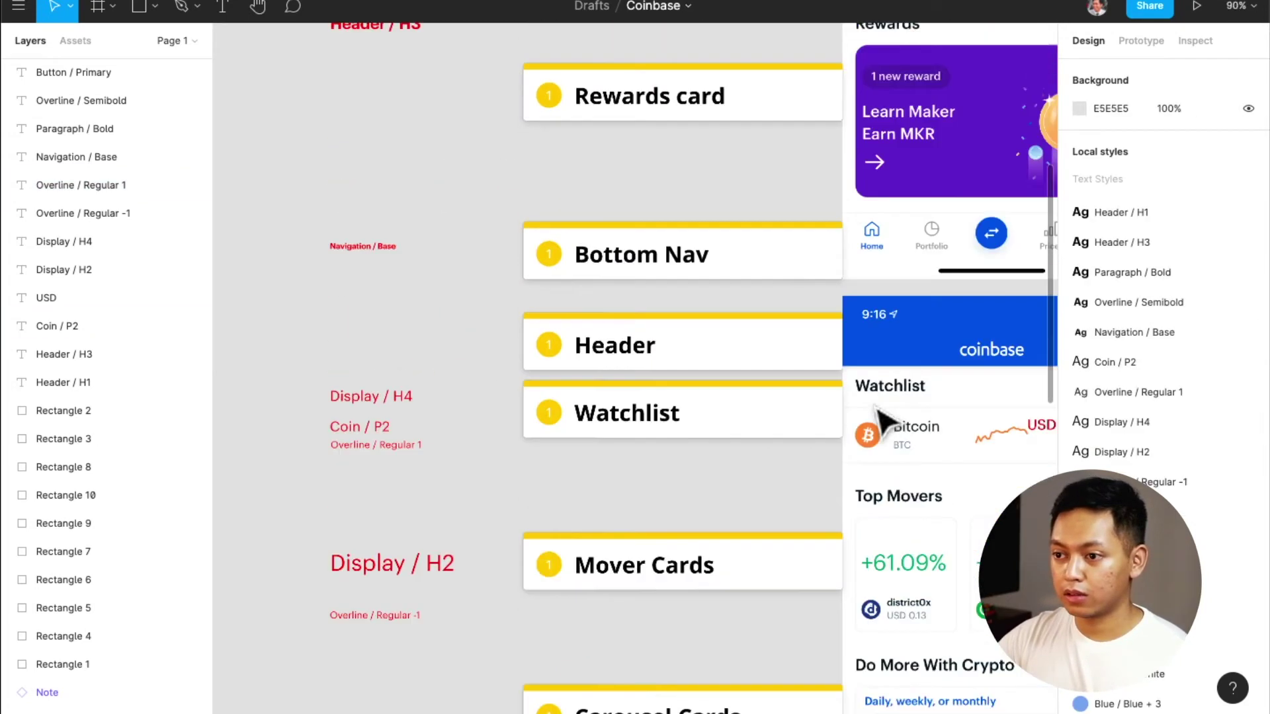
scroll(883, 423, up, 5)
scroll(883, 423, left, 3)
scroll(883, 423, down, 5)
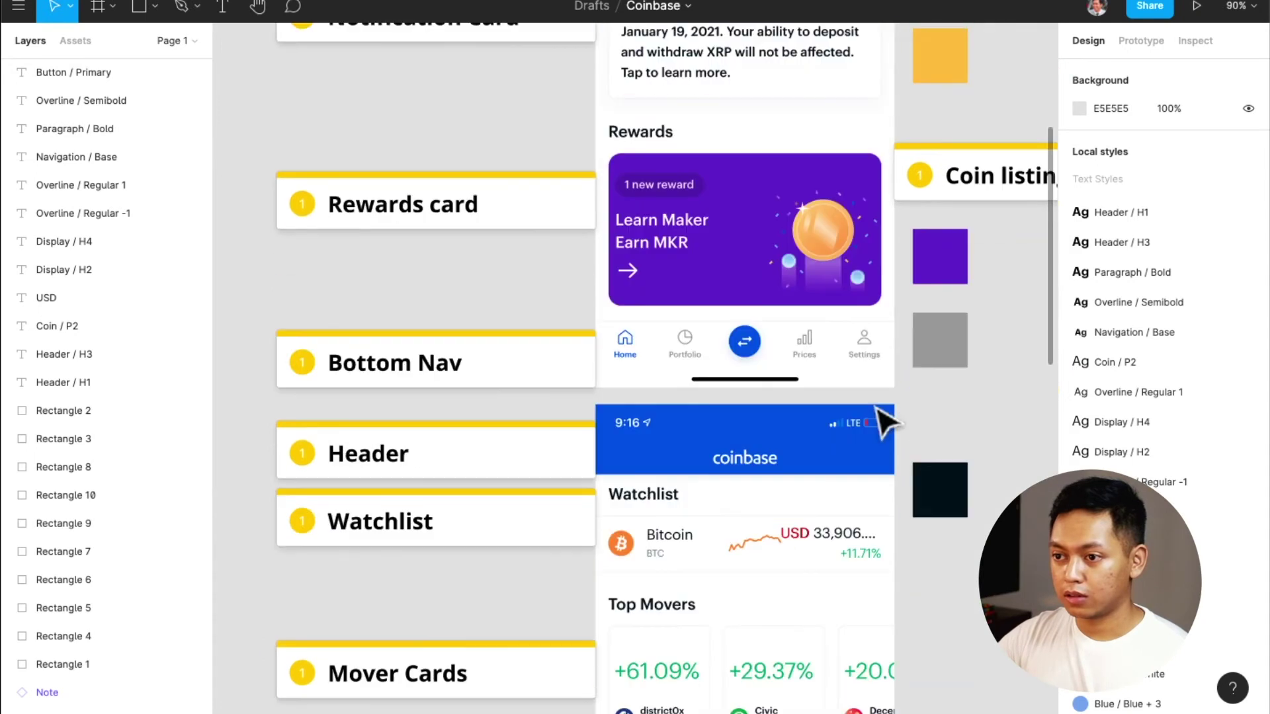
scroll(883, 424, down, 2)
scroll(886, 423, down, 4)
scroll(781, 397, left, 3)
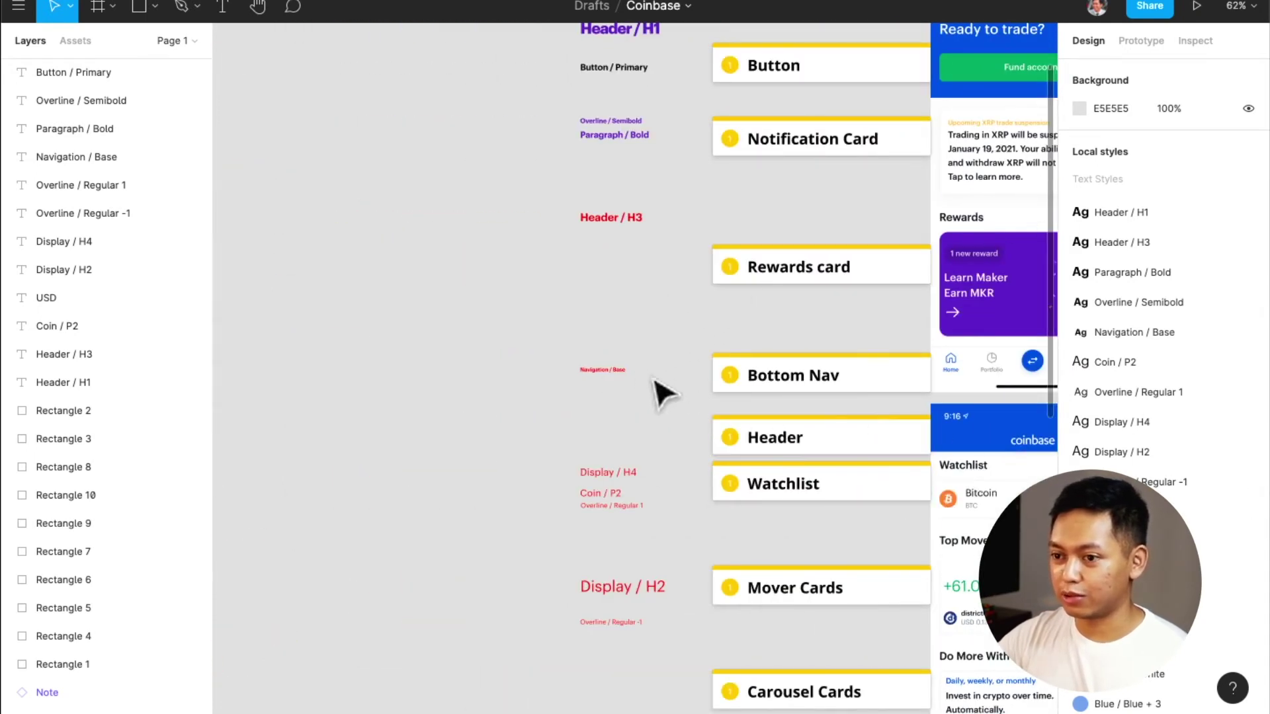
click(625, 372)
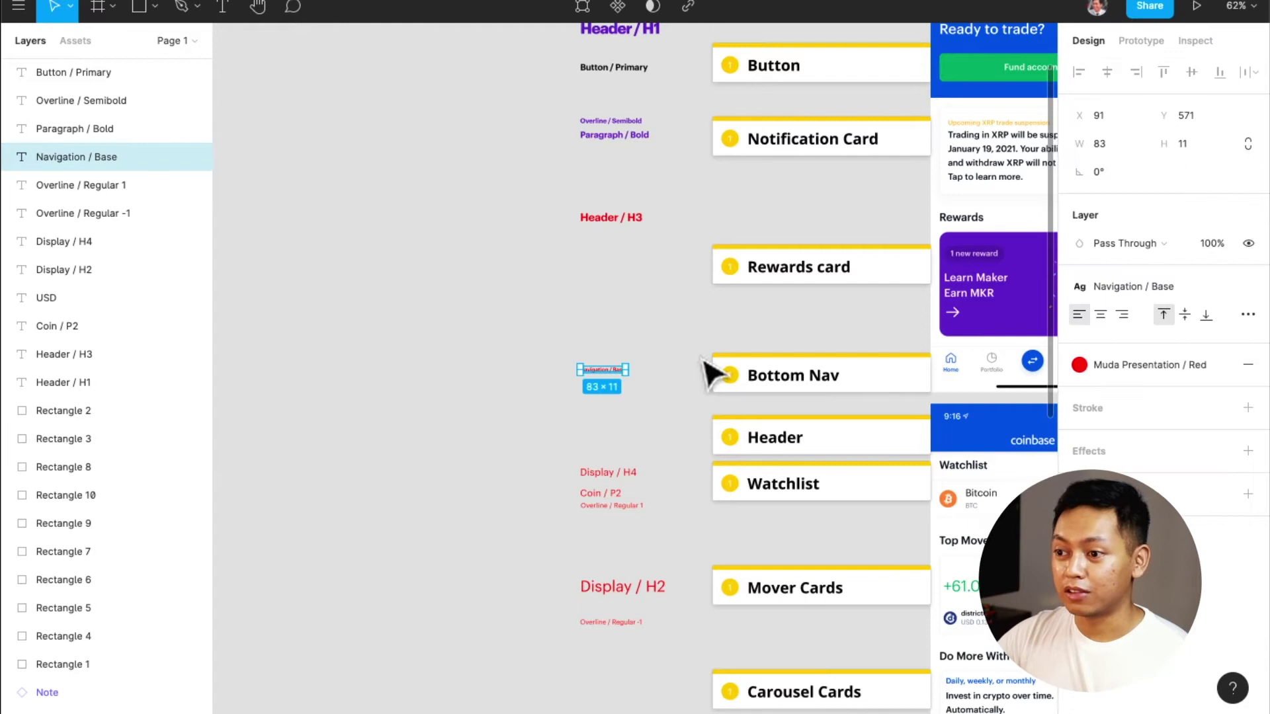
click(1173, 287)
scroll(1189, 491, down, 1)
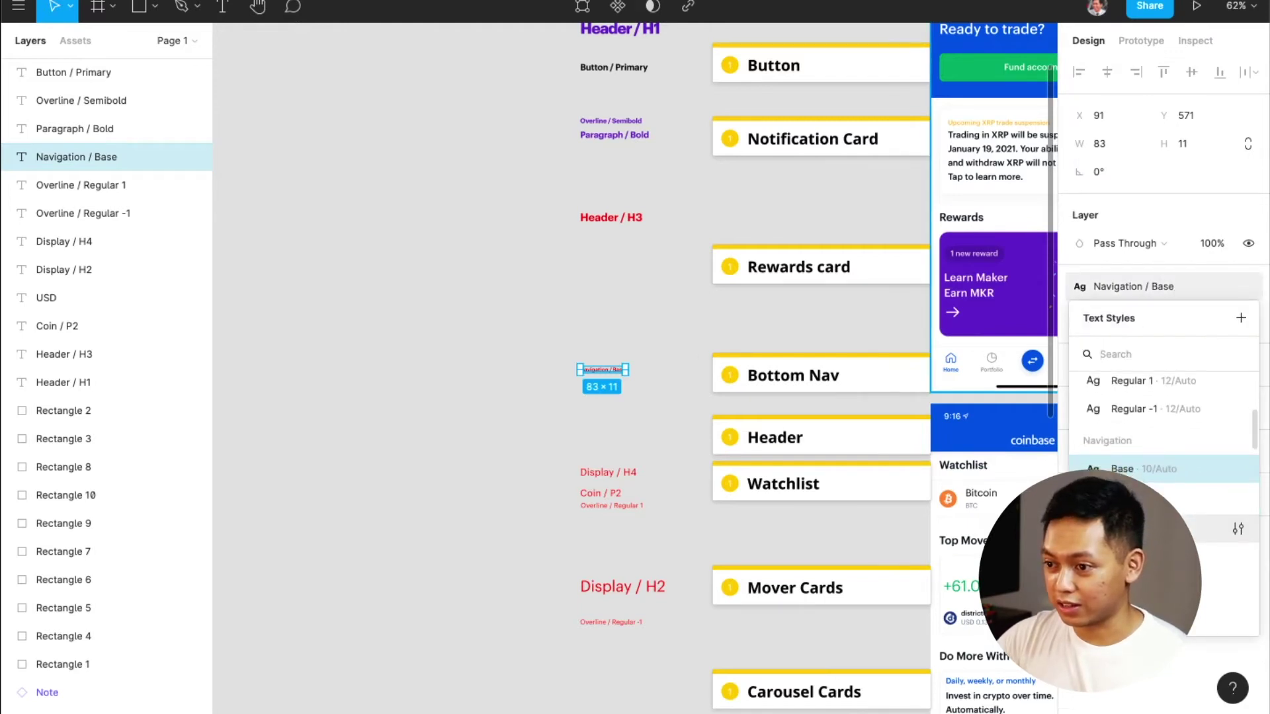
scroll(1189, 491, down, 1)
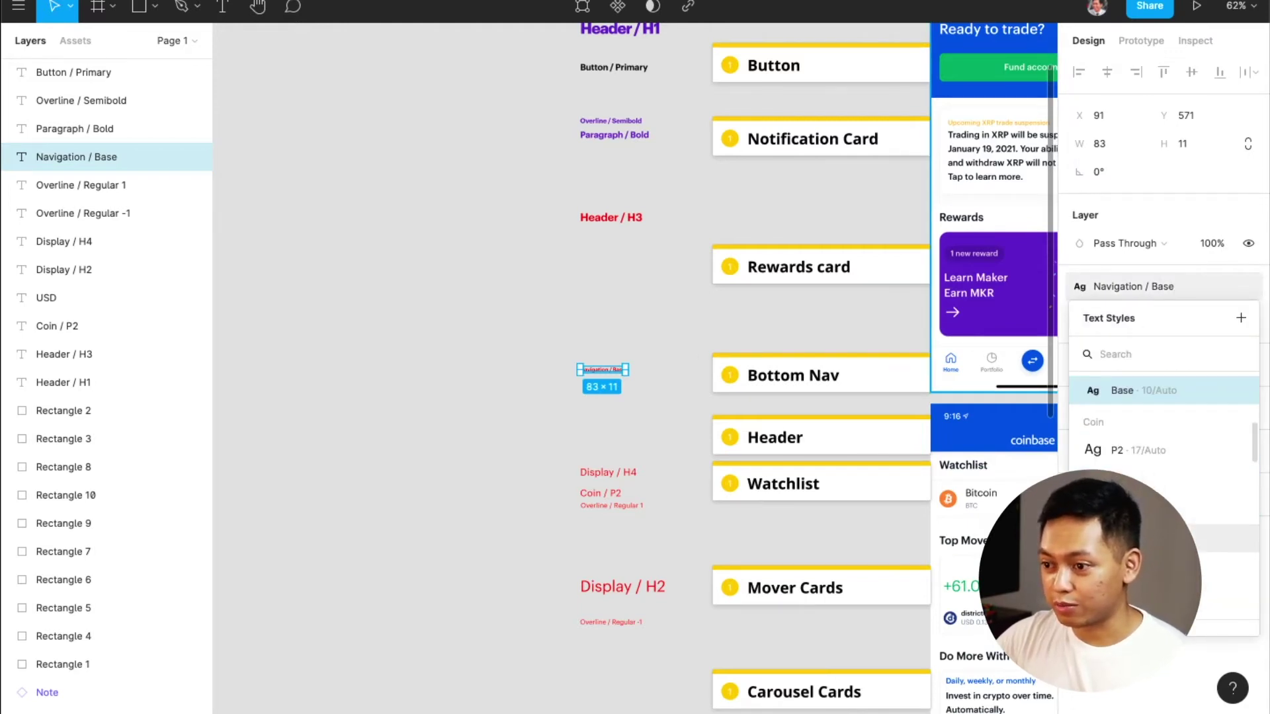
scroll(1169, 430, down, 5)
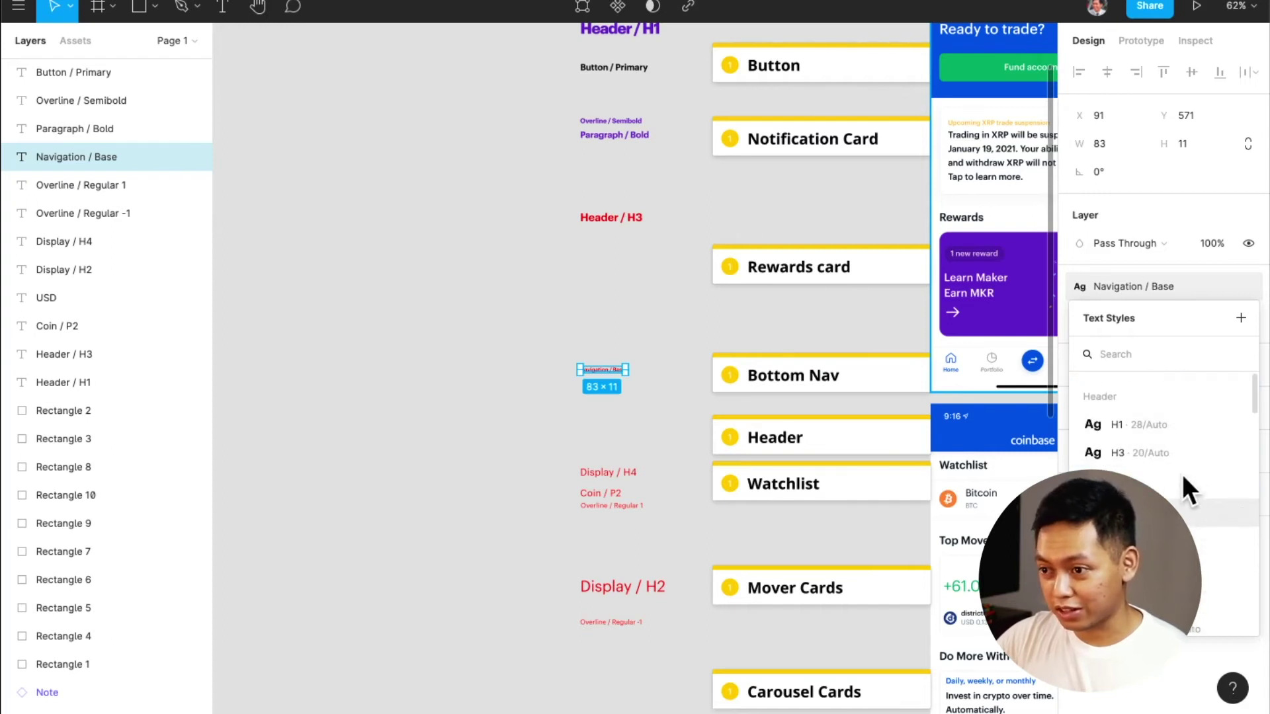
click(562, 443)
scroll(503, 445, right, 5)
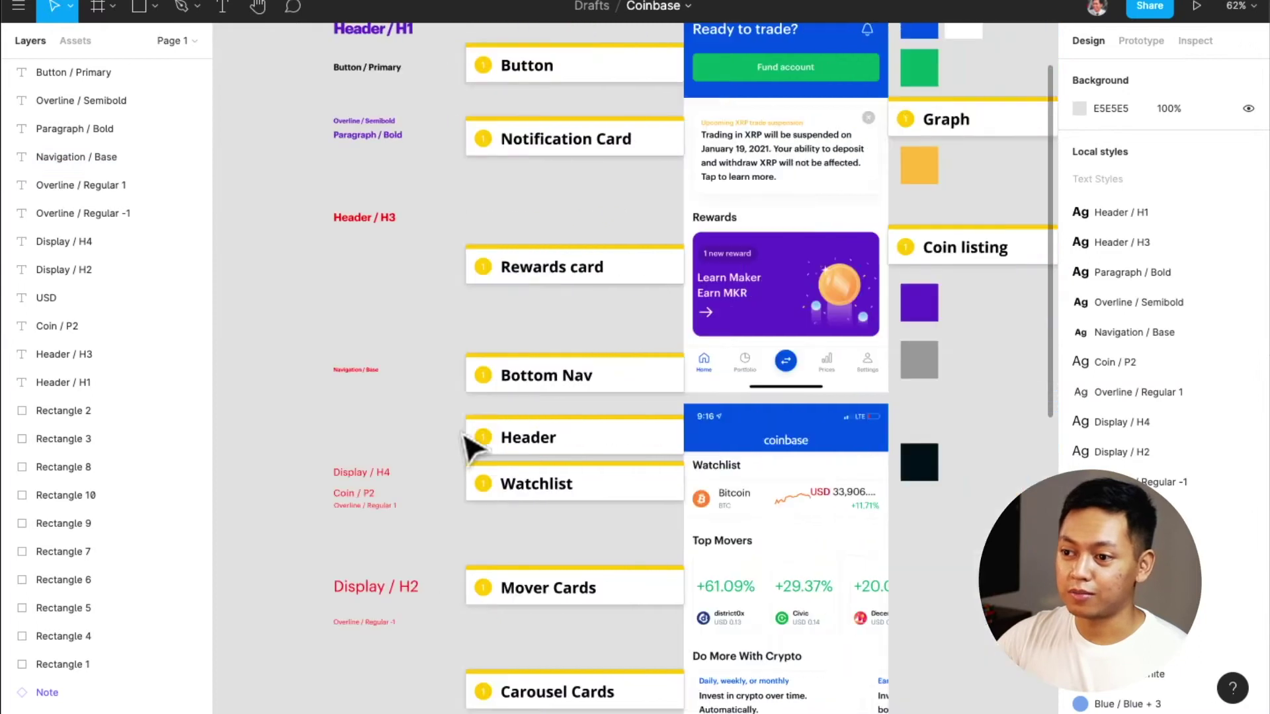
Wrap the Coinbase home screenshot in a frame, then undo it and clear the selection
scroll(470, 448, up, 4)
scroll(471, 449, right, 1)
scroll(471, 448, left, 2)
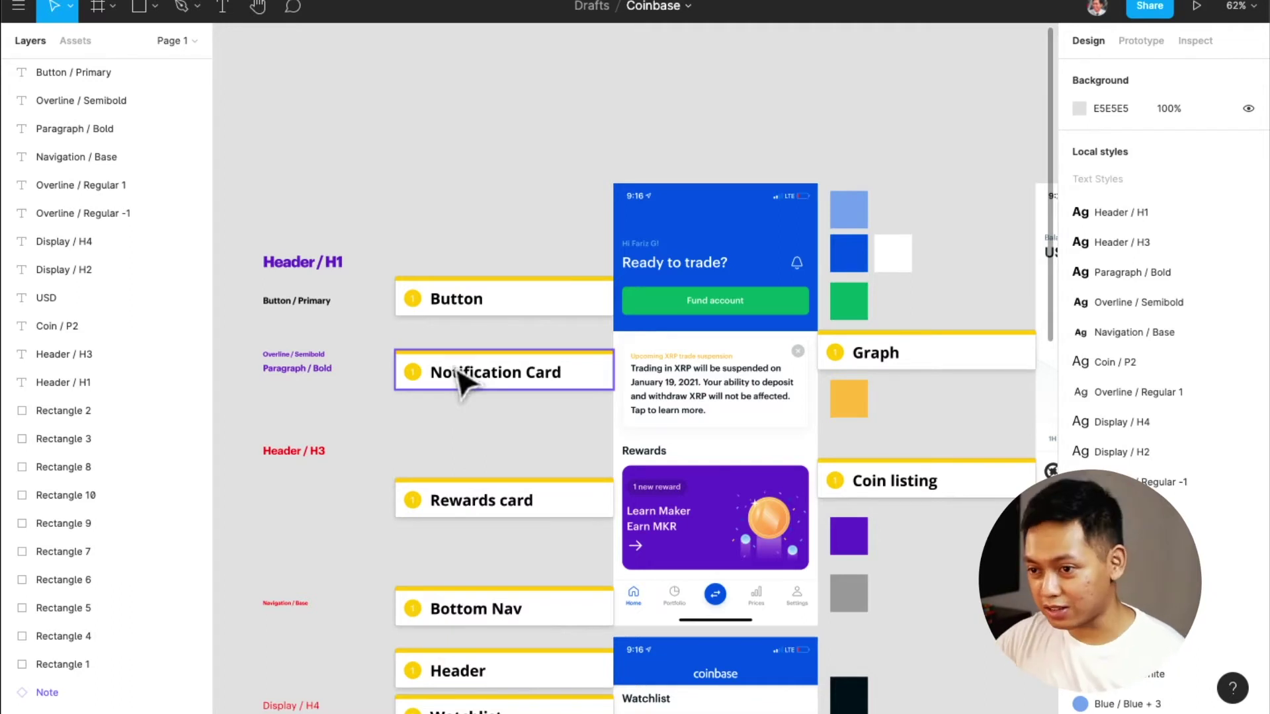
click(698, 308)
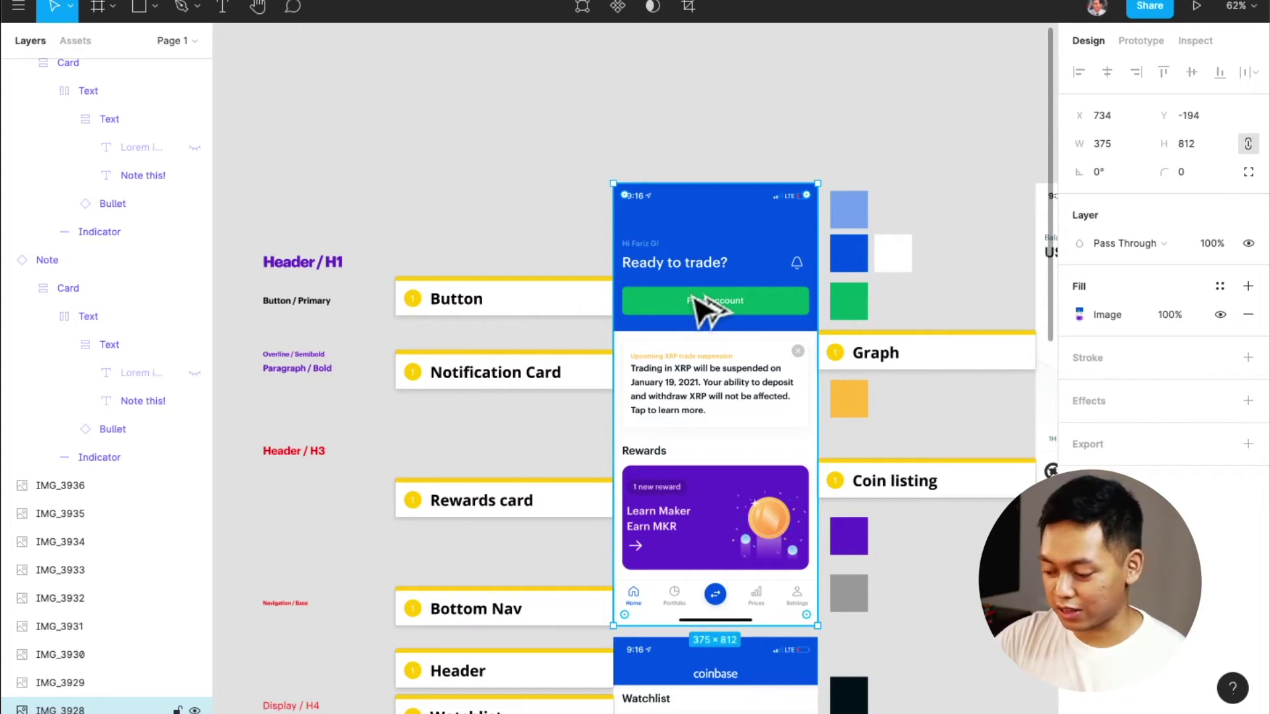
key(ctrl+alt+g)
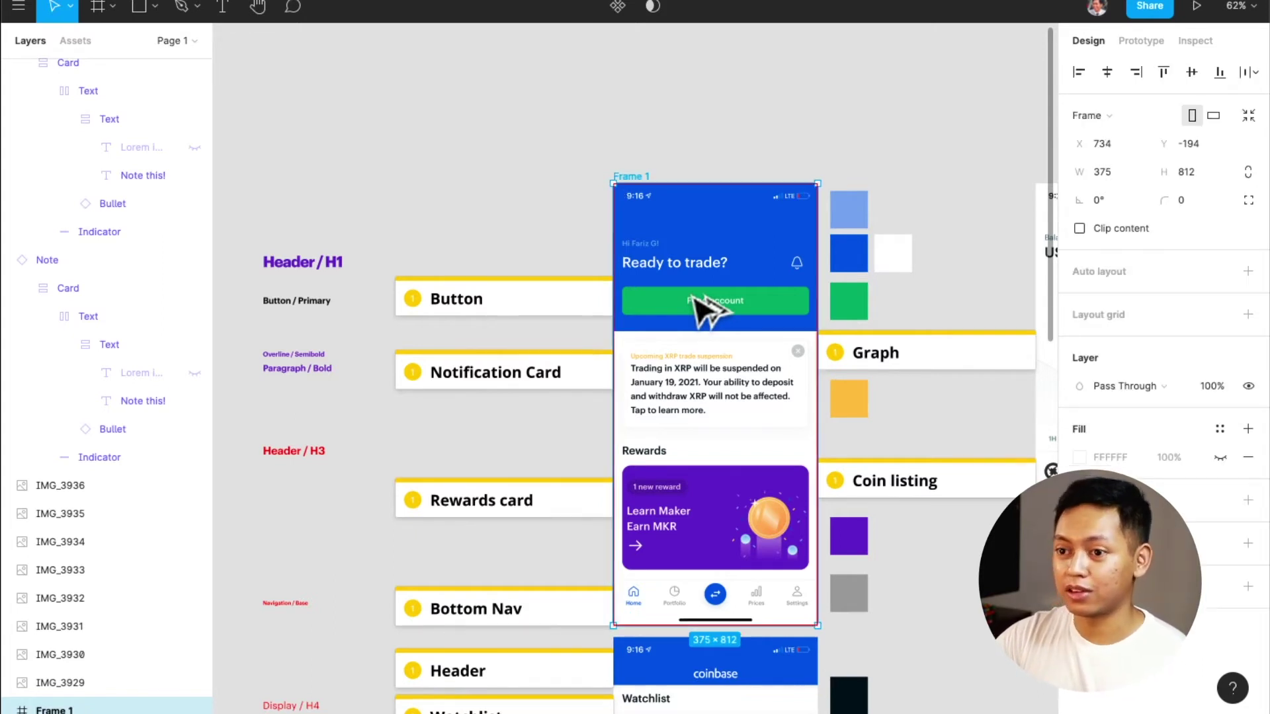
key(ctrl+z)
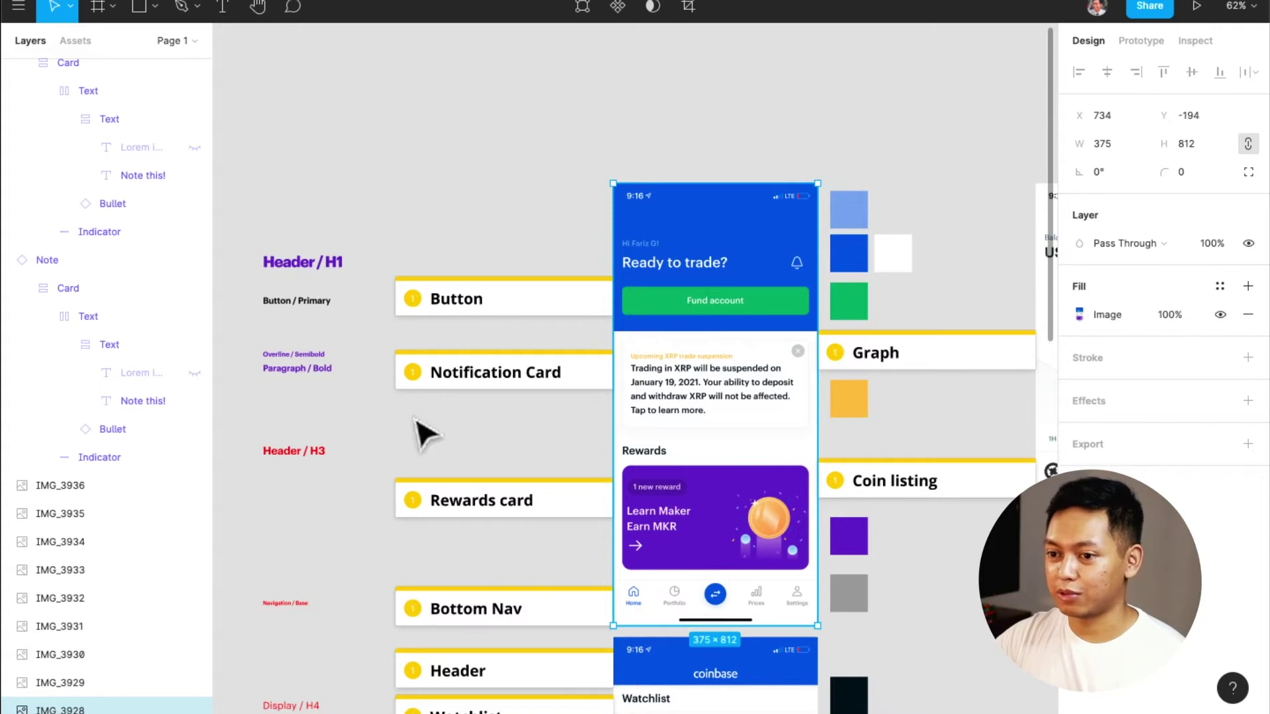
click(498, 402)
Switch to the pencil tool and back to the move tool
key(shift+p)
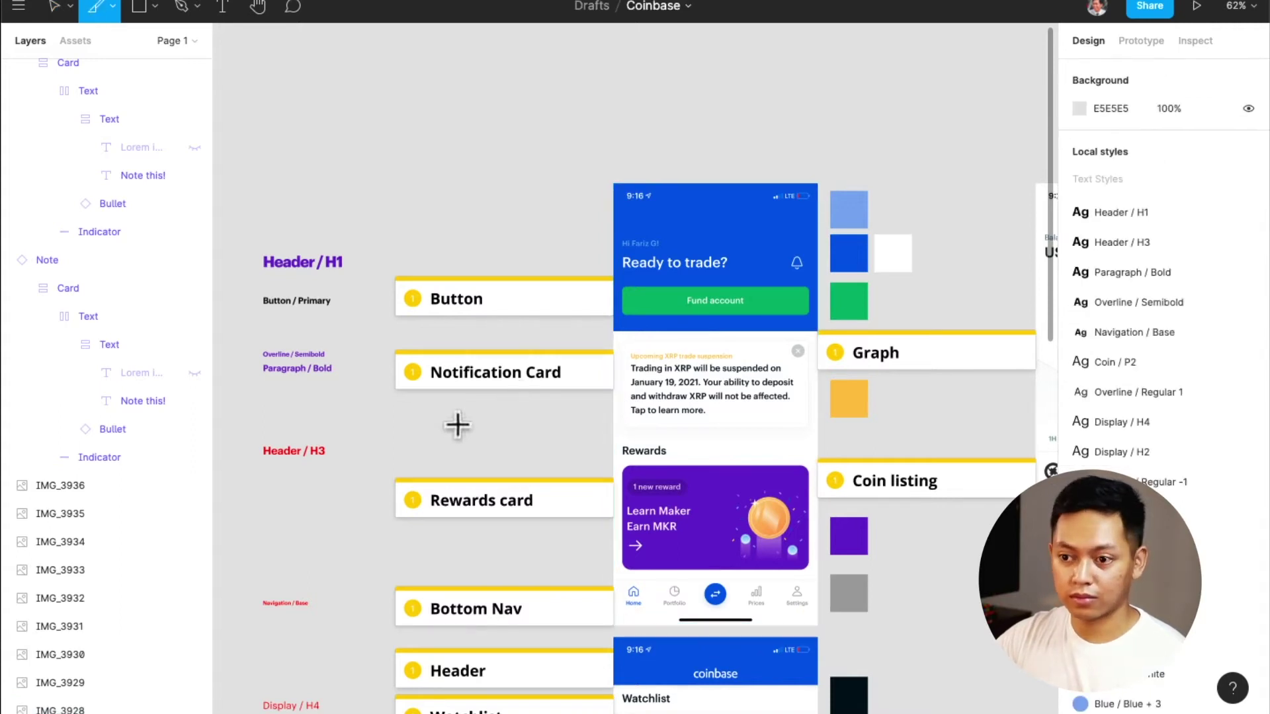
key(v)
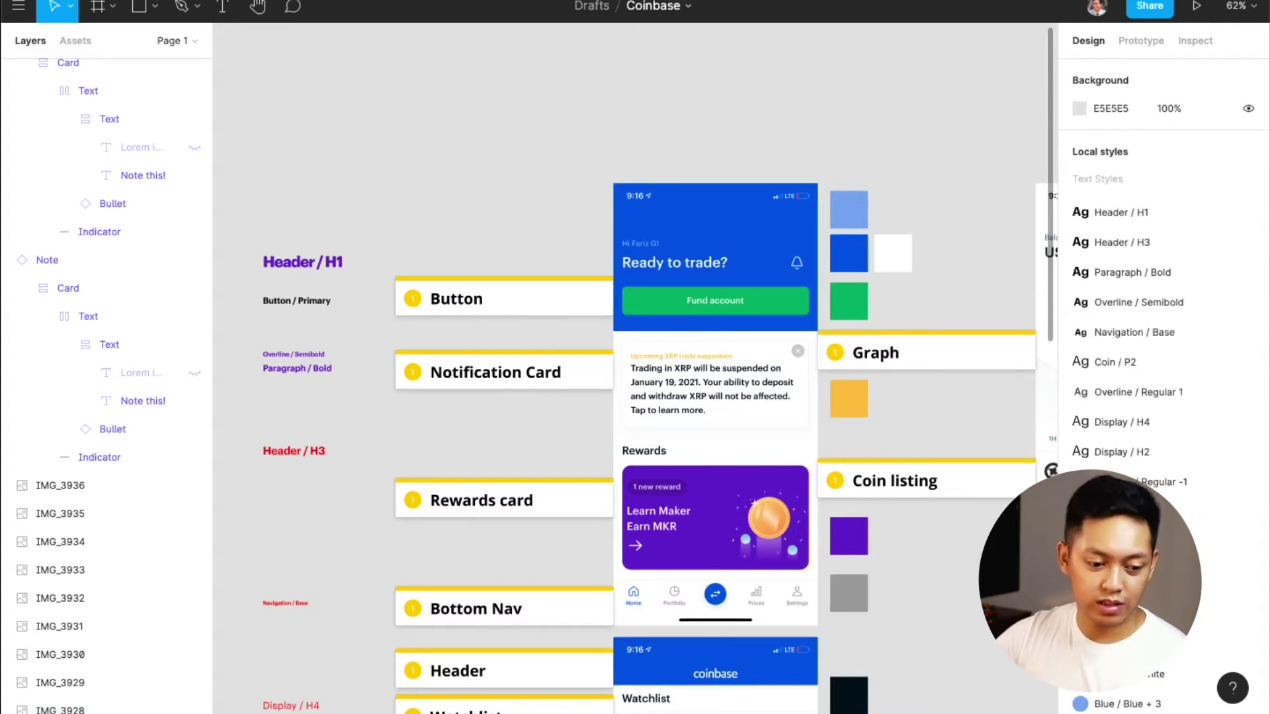
key(shift+p)
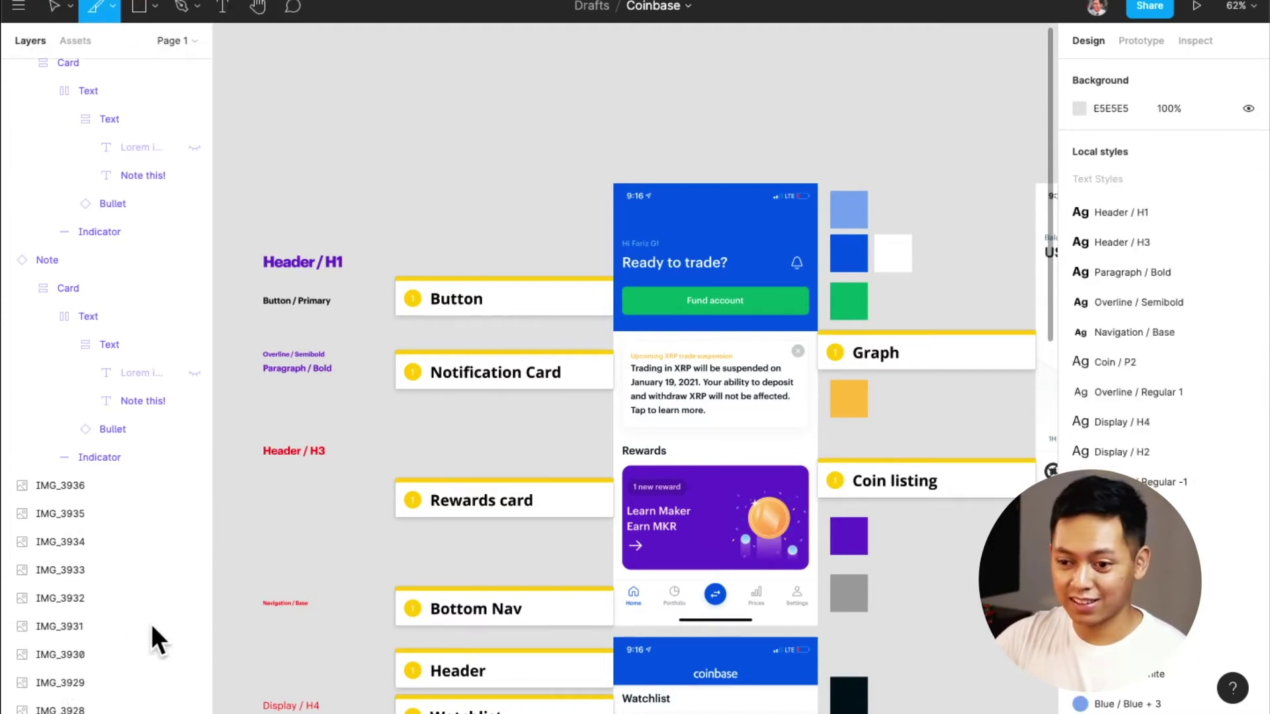
scroll(337, 371, left, 5)
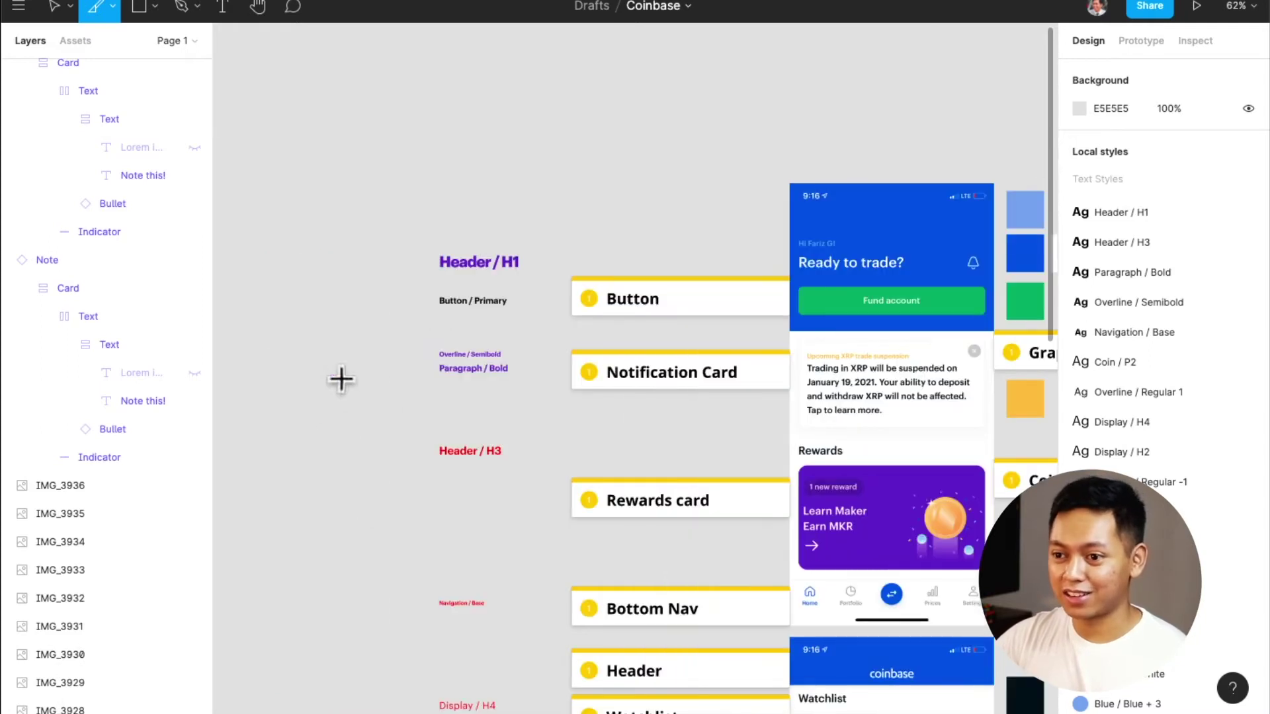
scroll(449, 443, down, 1)
key(Escape)
Drag out a copy of the home screen screenshot and clear the selection
click(964, 271)
scroll(891, 340, down, 2)
ctrl+scroll(897, 335, down, 5)
scroll(890, 337, right, 3)
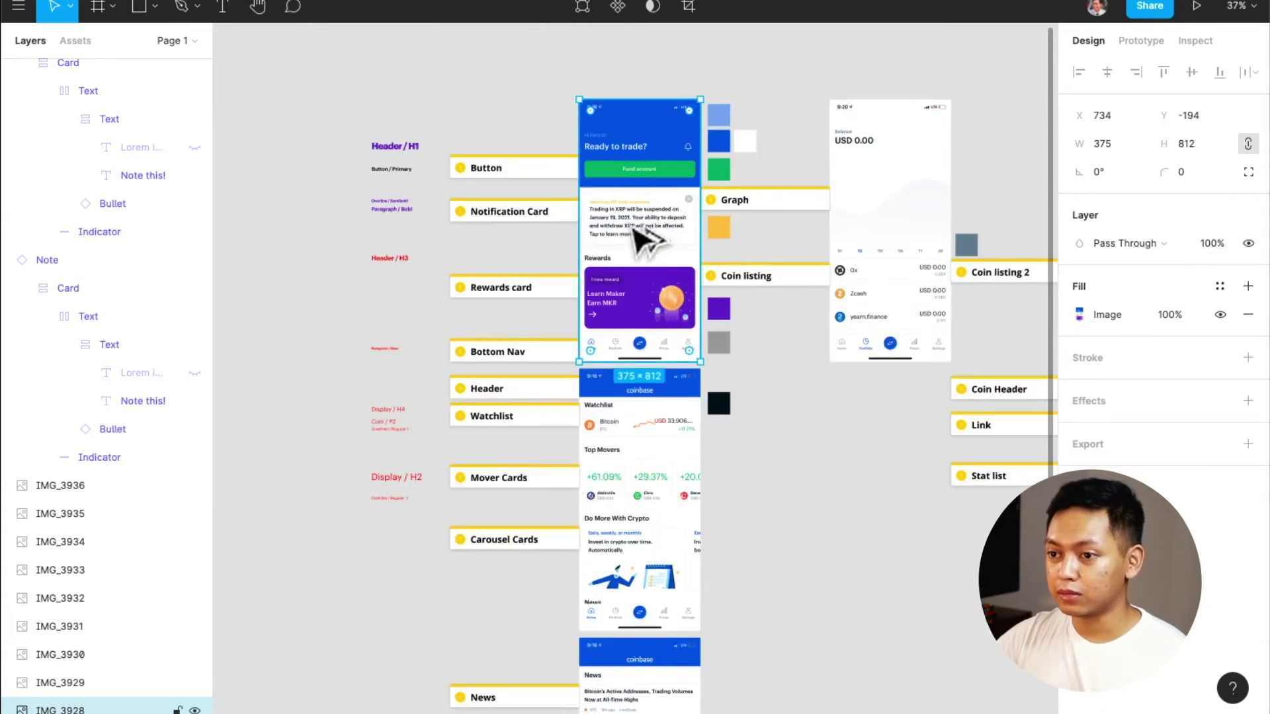
scroll(638, 235, up, 4)
alt+drag(638, 360, 636, 272)
scroll(645, 332, up, 6)
click(760, 272)
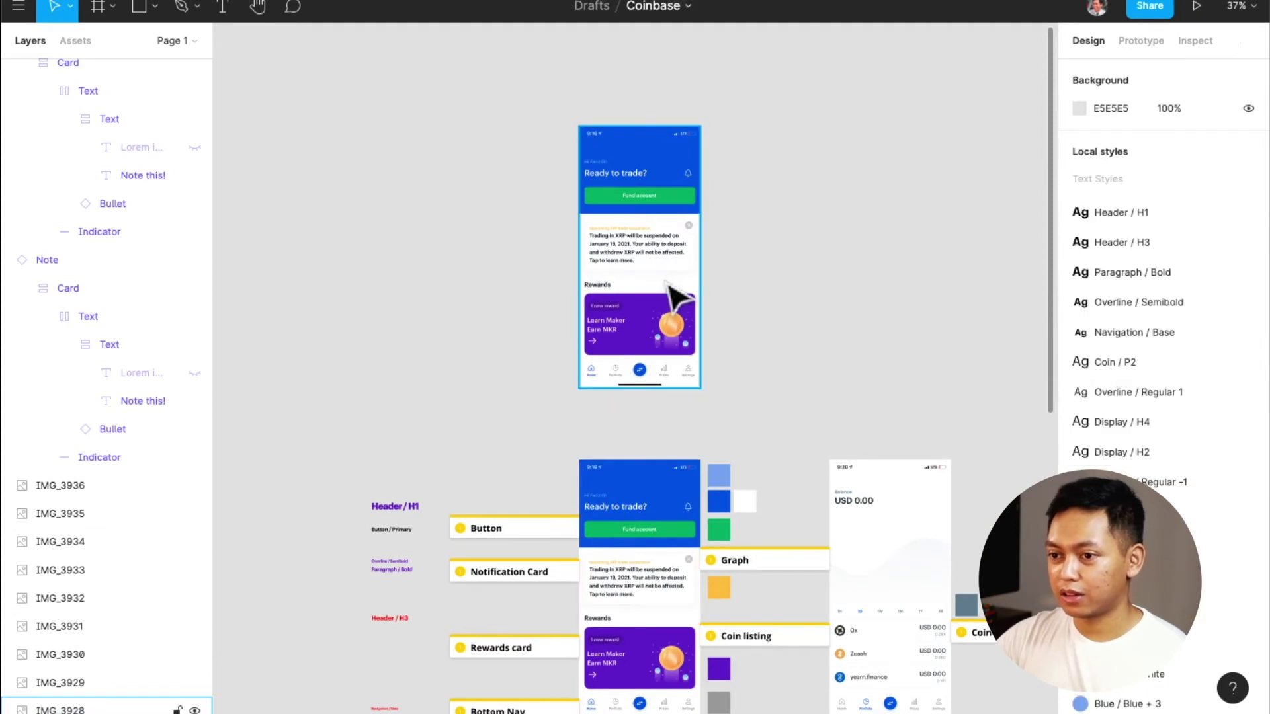
Wrap the copied screenshot in a new frame, Frame 1, and zoom to it
click(670, 286)
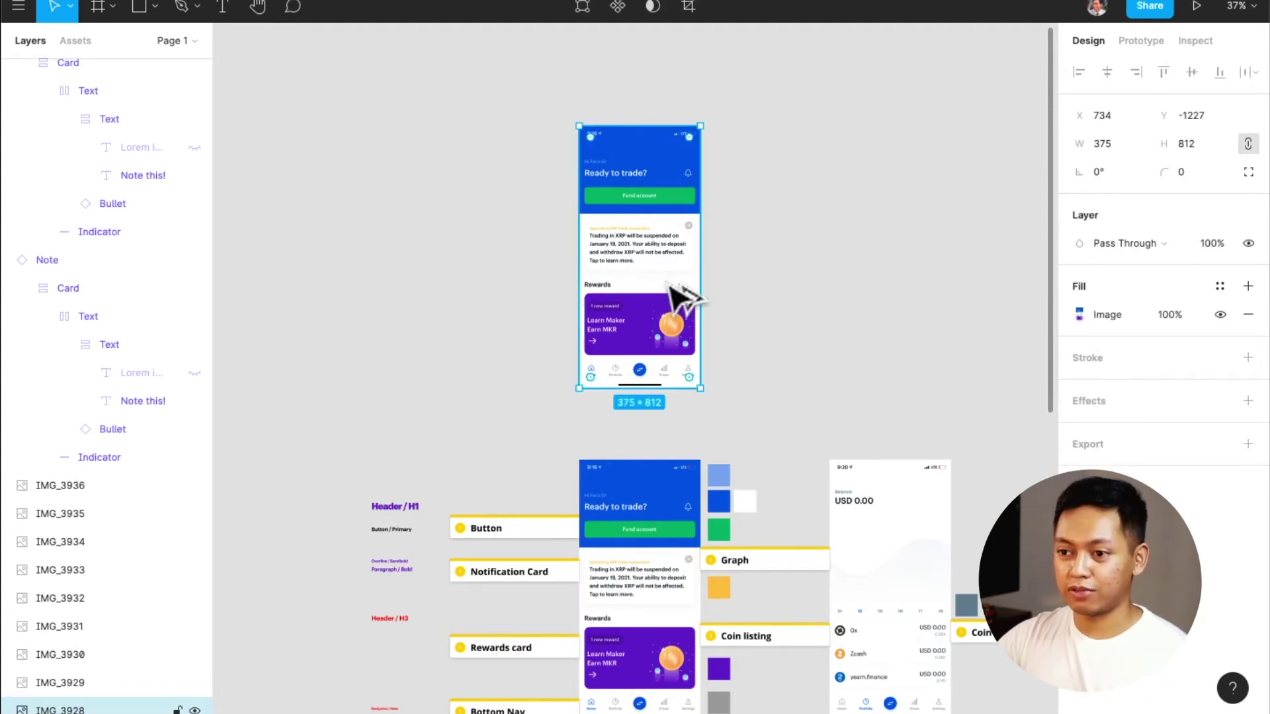
key(alt+super+g)
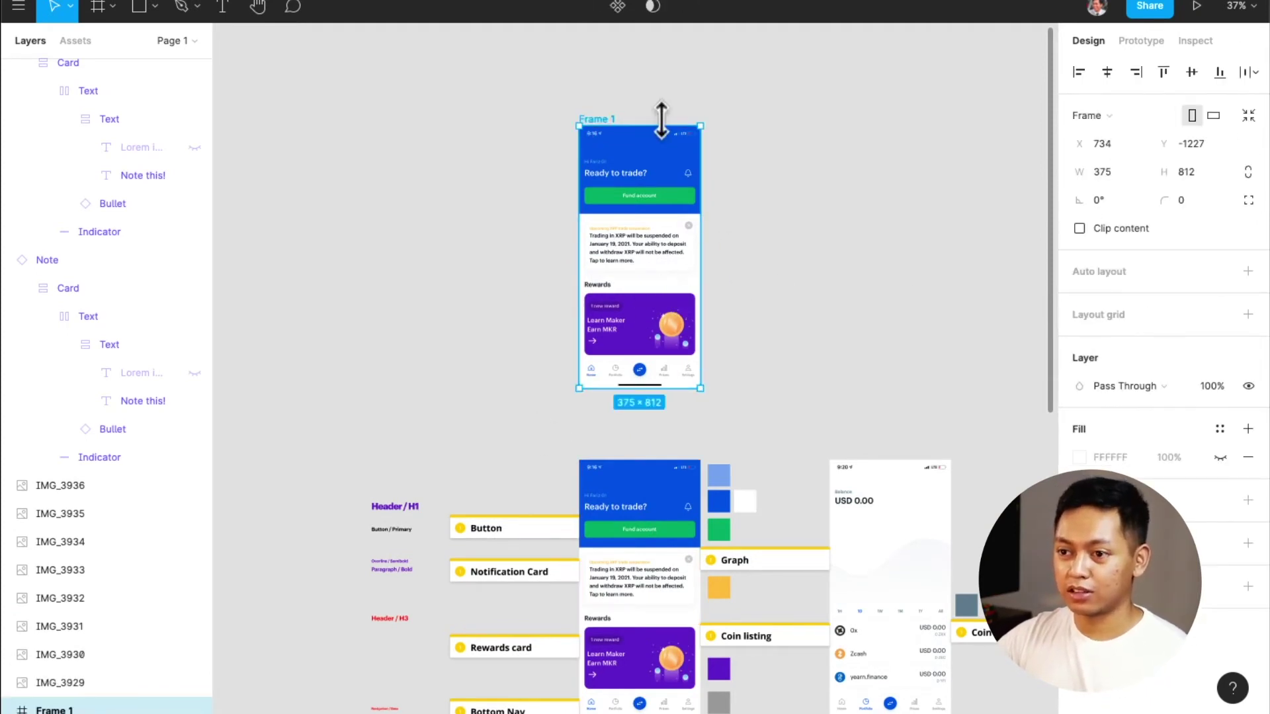
key(shift+2)
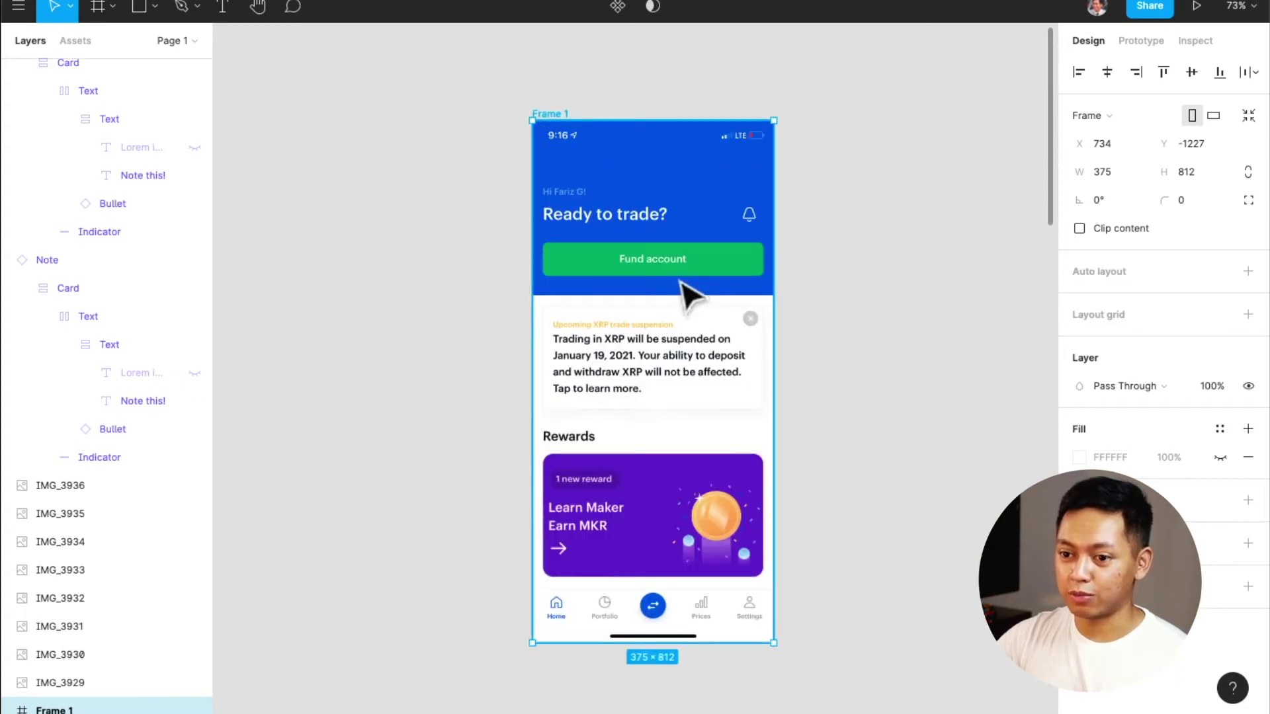
click(681, 295)
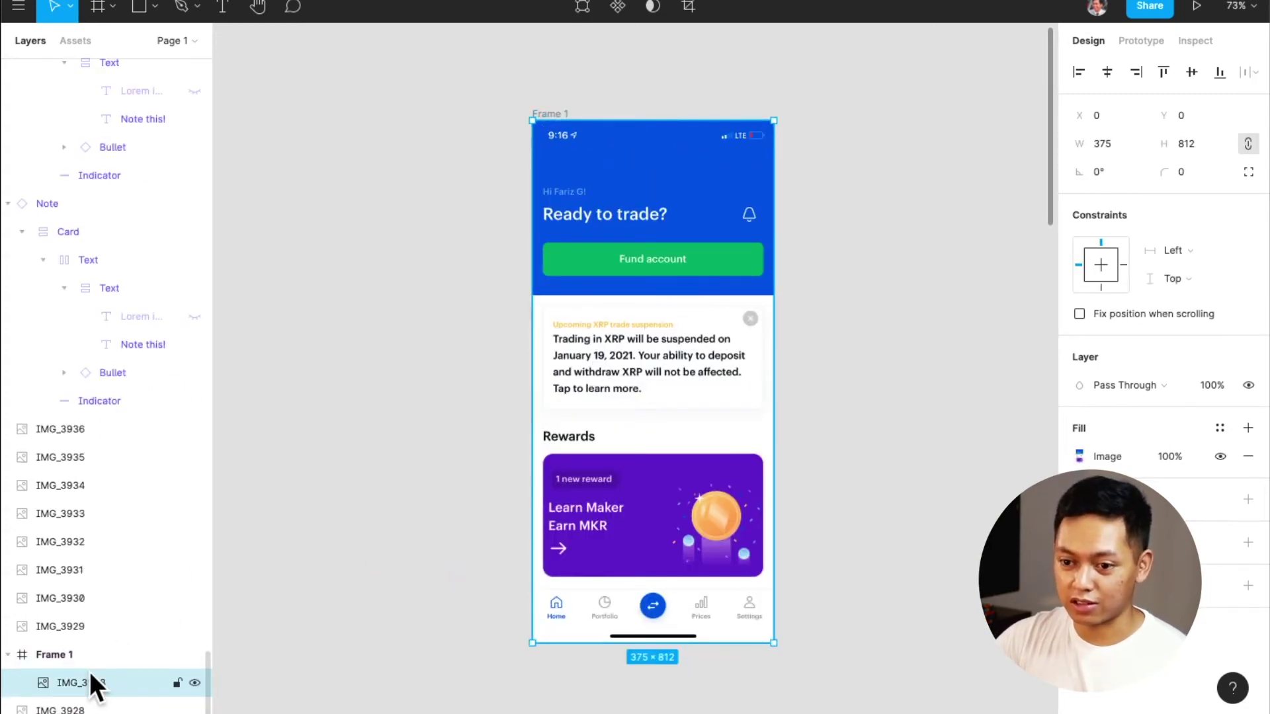
Rename Frame 1 to 'Screen #1'
click(63, 653)
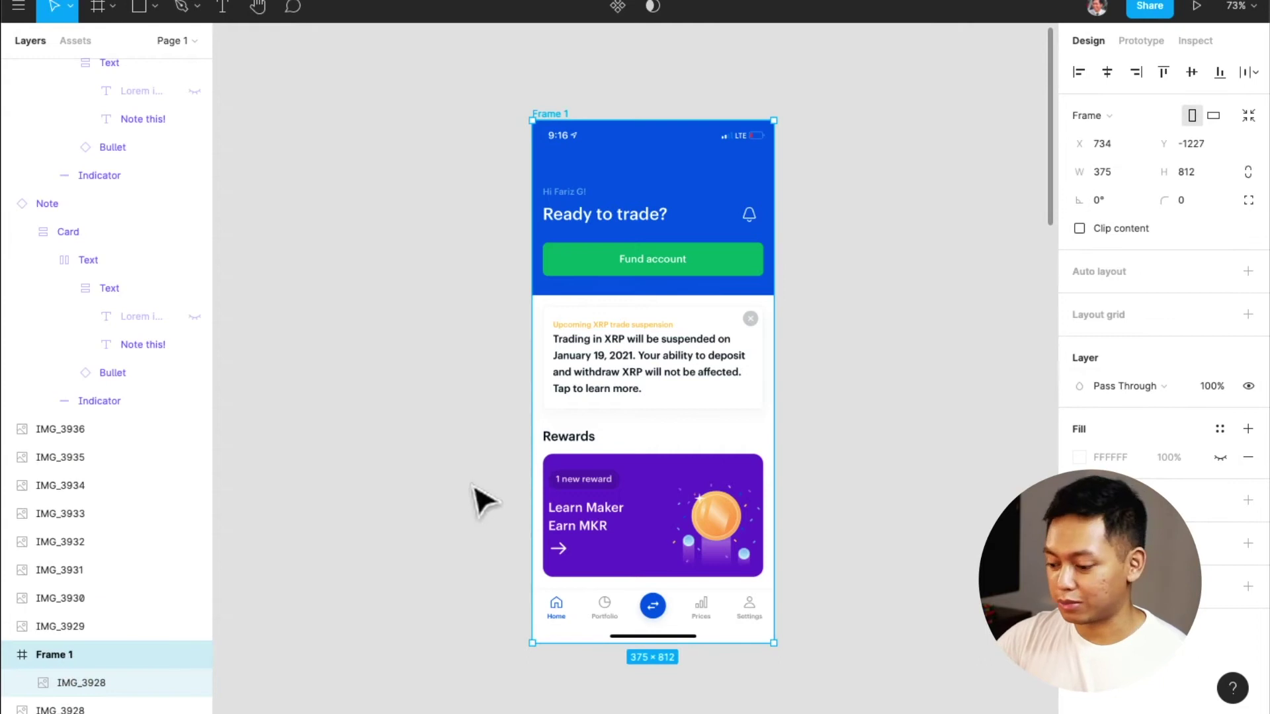
key(super+r)
text(Screen)
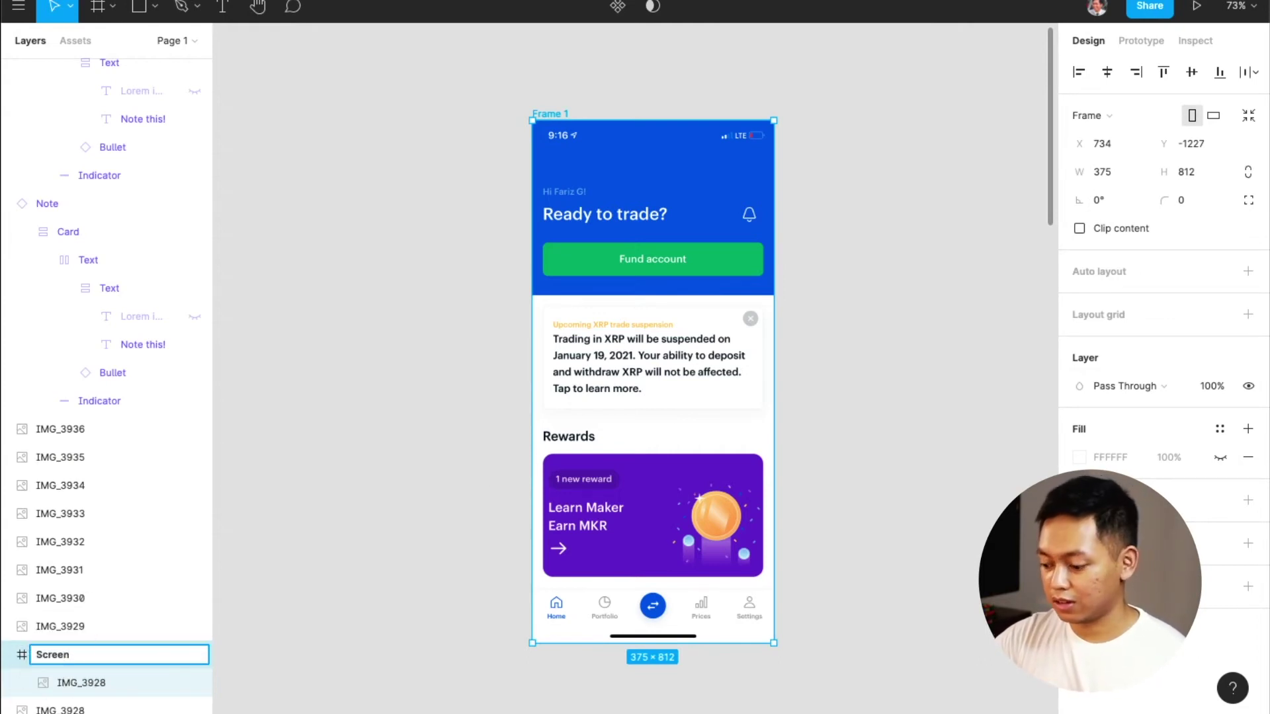
text( #1)
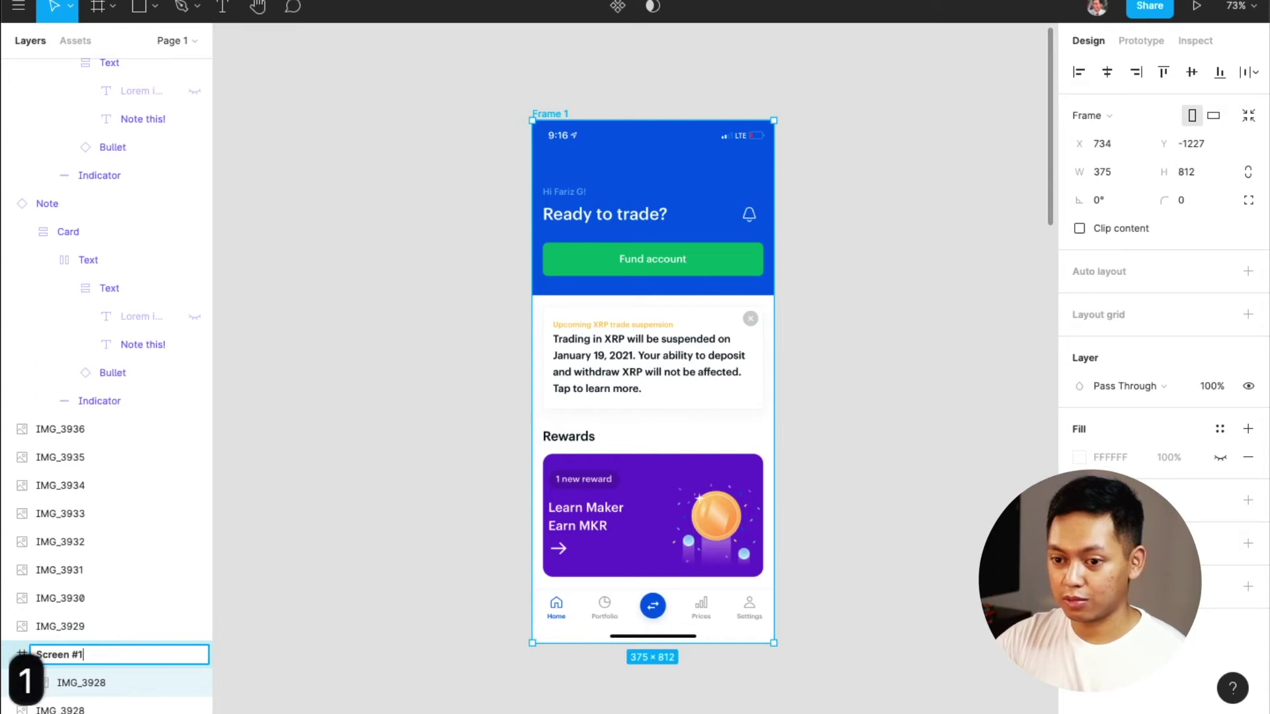
key(Return)
click(804, 351)
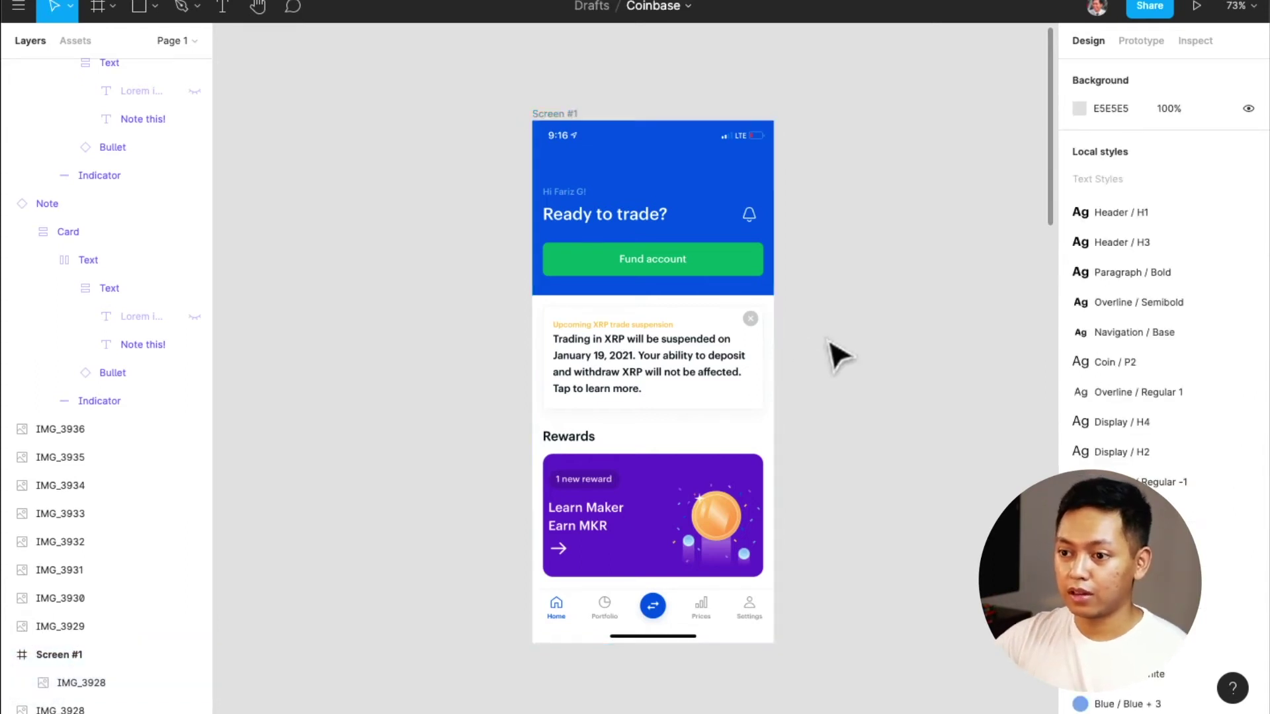
click(676, 360)
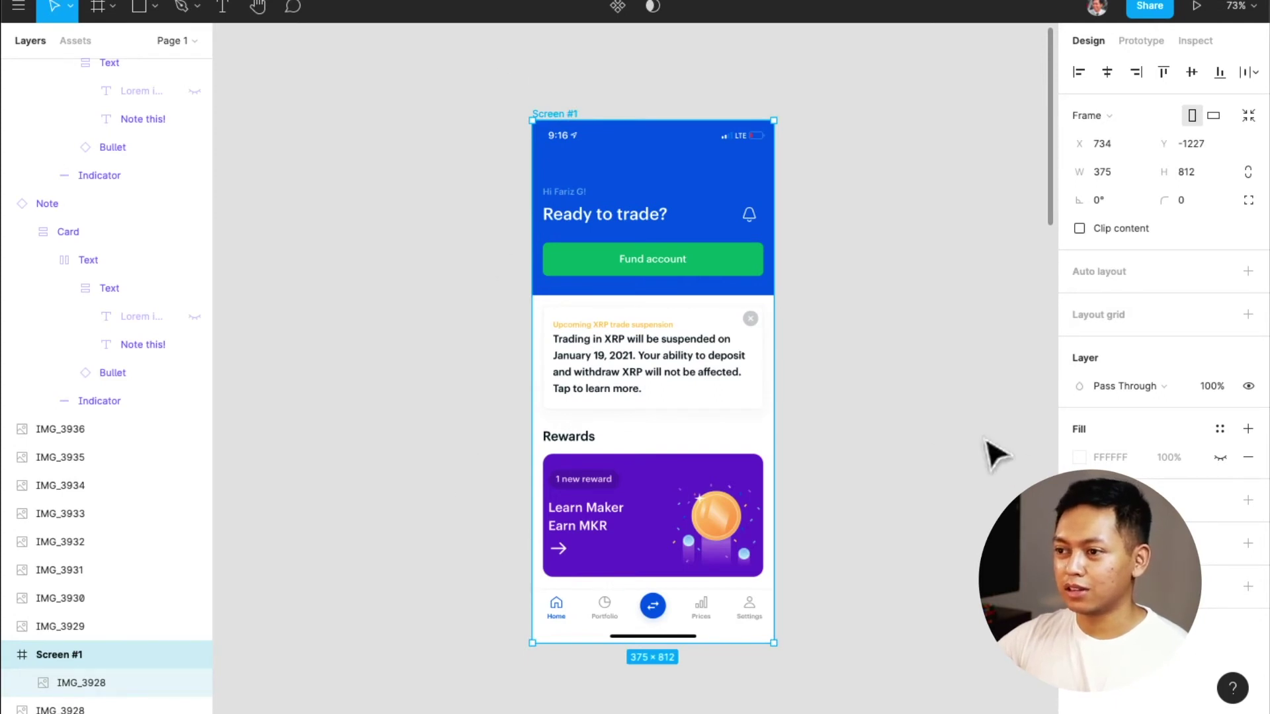
Add a '375' text label above the frame and give it the Header / H1 style
key(t)
click(614, 93)
text(375)
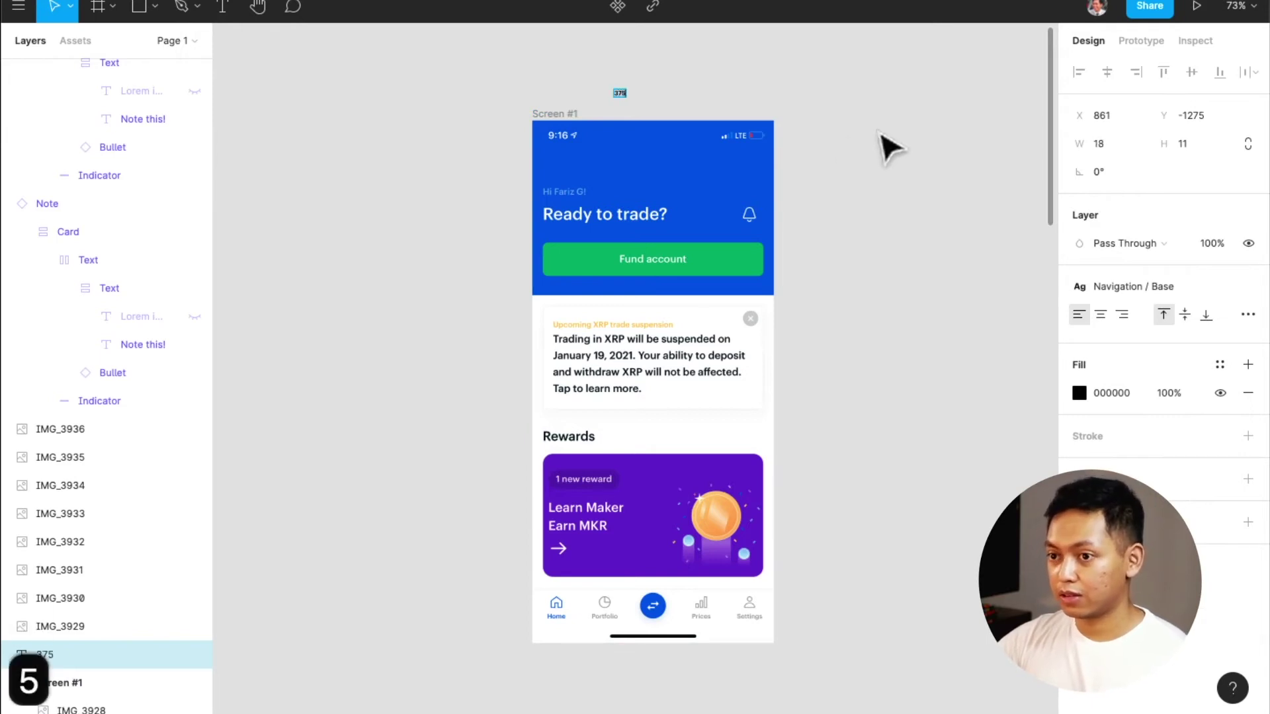
key(Escape)
click(1160, 289)
scroll(1147, 410, down, 5)
click(1148, 437)
Copy the label to the frame's right edge as '812', then reselect the Screen #1 frame
click(862, 258)
drag(632, 106, 832, 306)
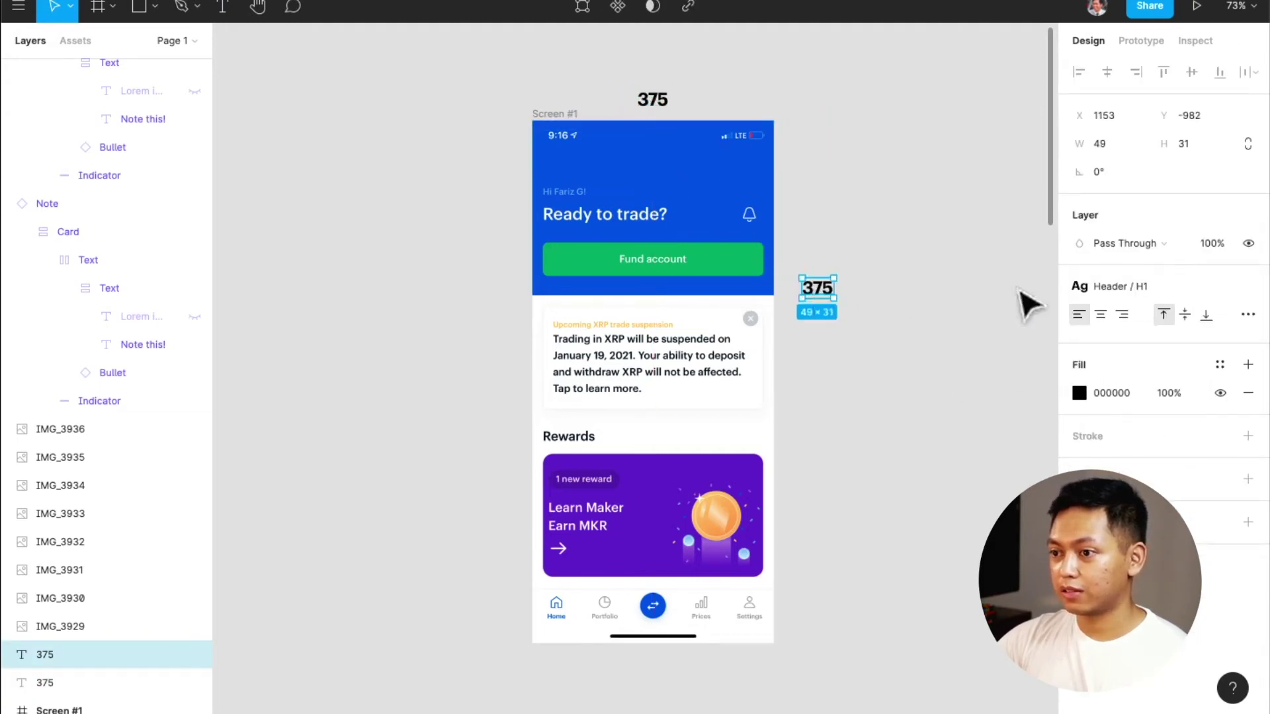
double_click(815, 286)
text(812)
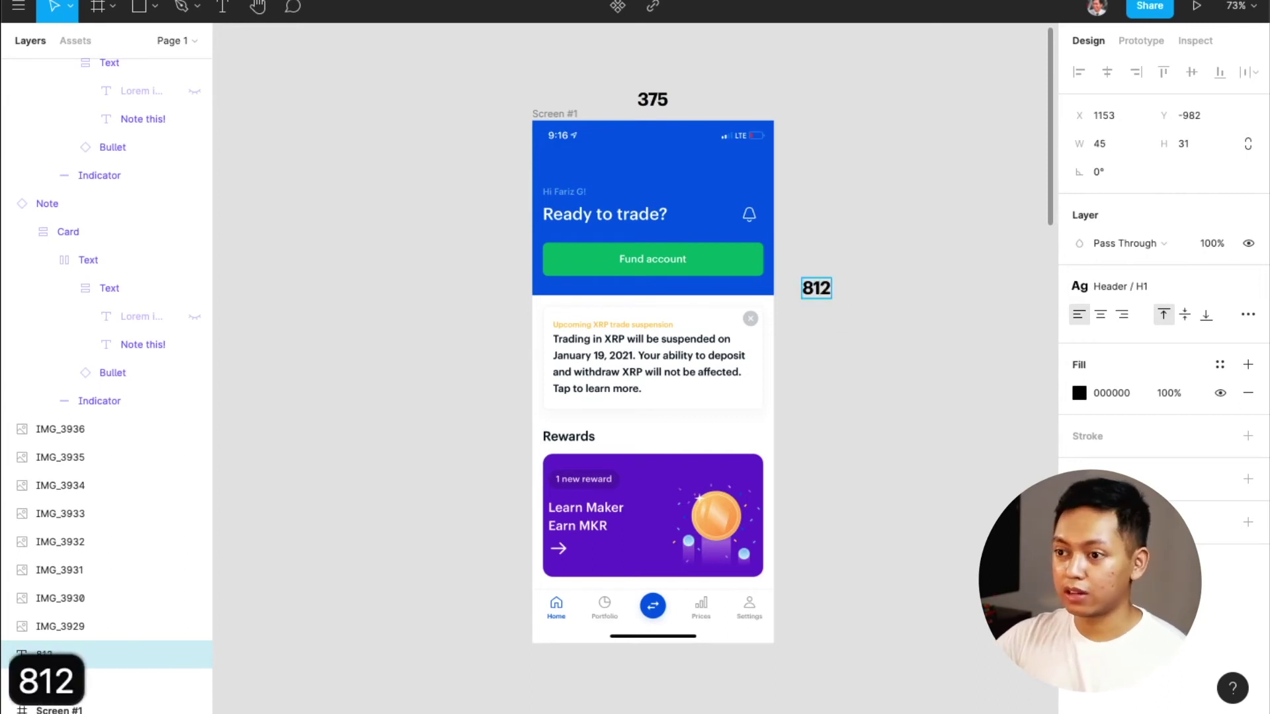
key(Escape)
click(831, 312)
click(818, 298)
drag(819, 298, 812, 299)
click(572, 119)
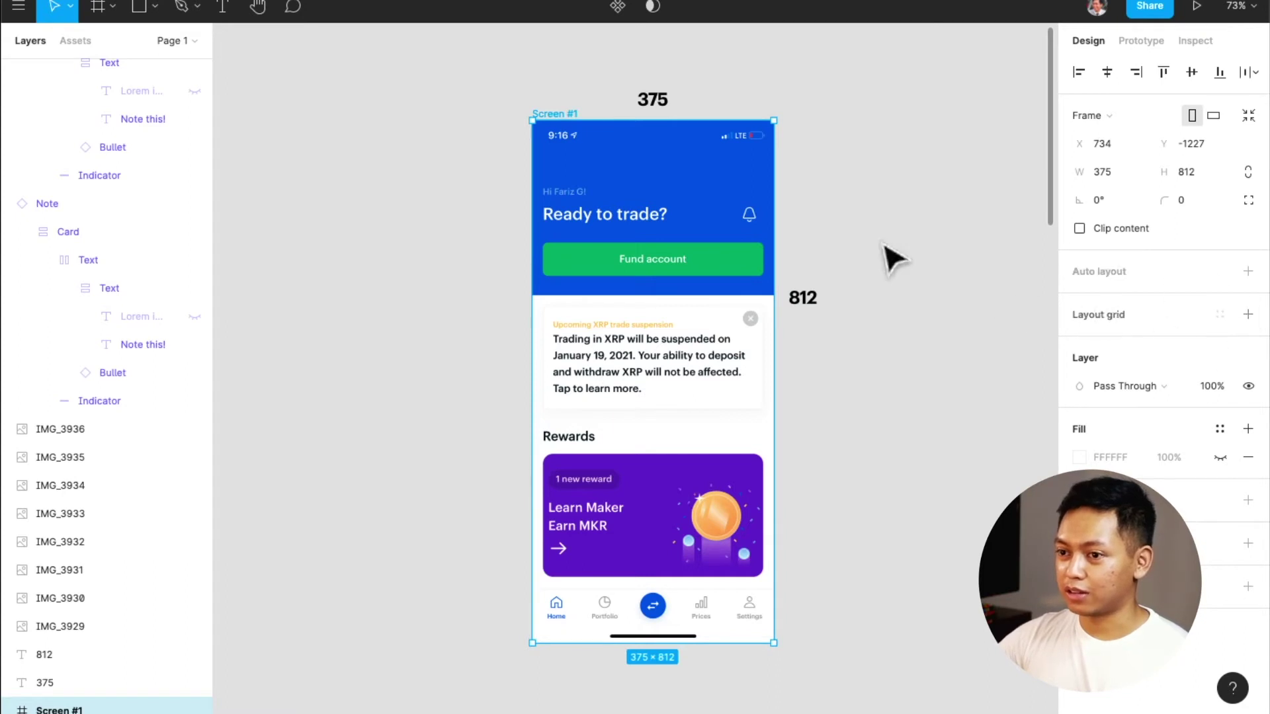
click(1248, 315)
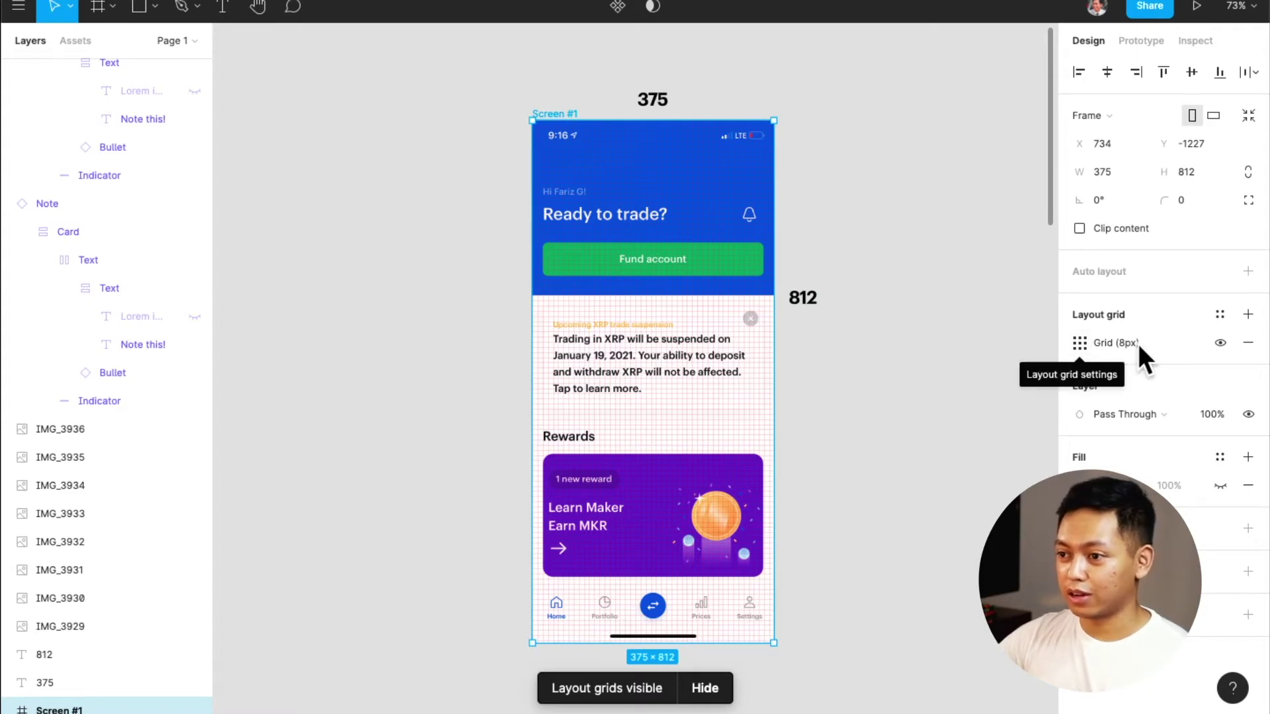
Switch Screen #1's layout grid to Columns with a 16 margin
click(1080, 345)
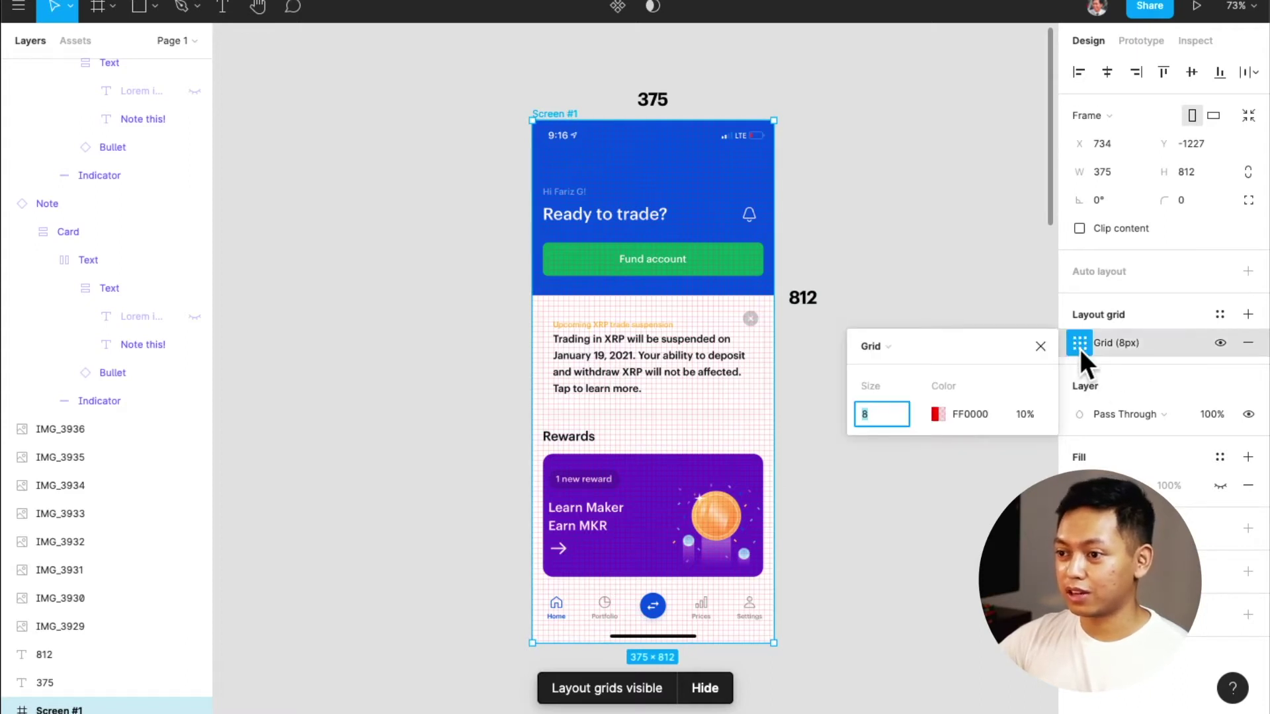
click(868, 346)
click(896, 369)
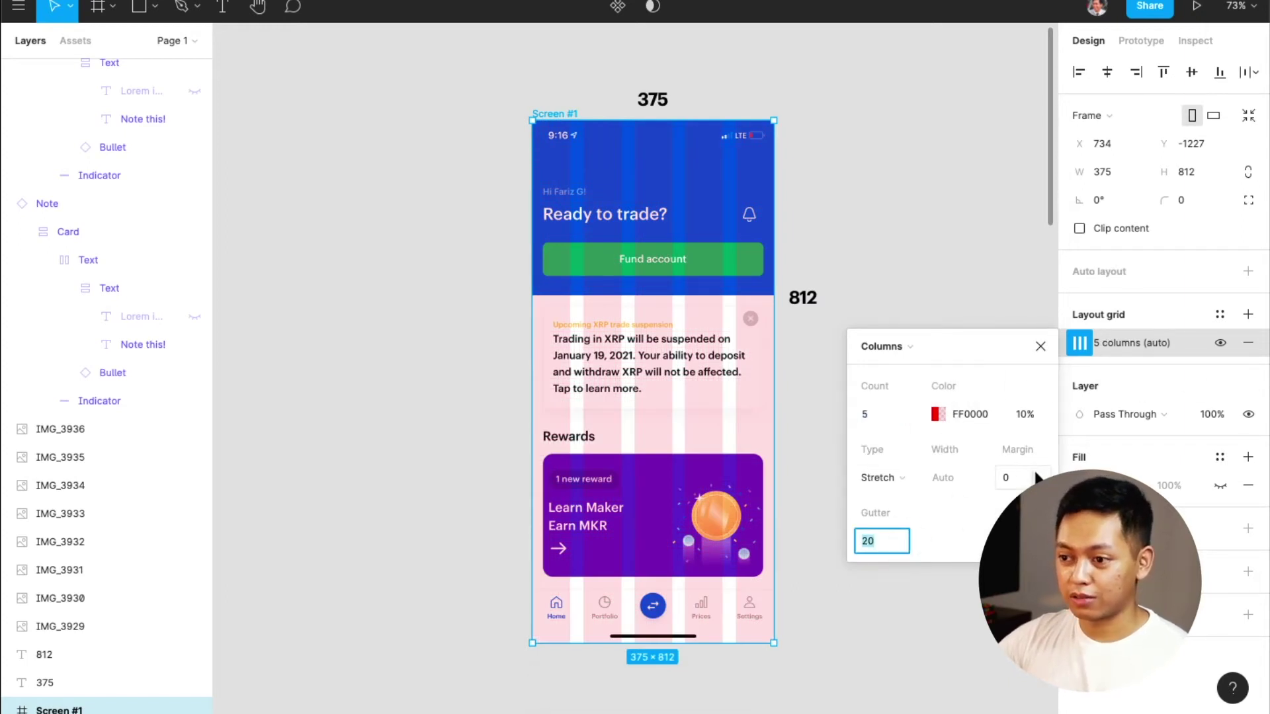
text(8)
key(Return)
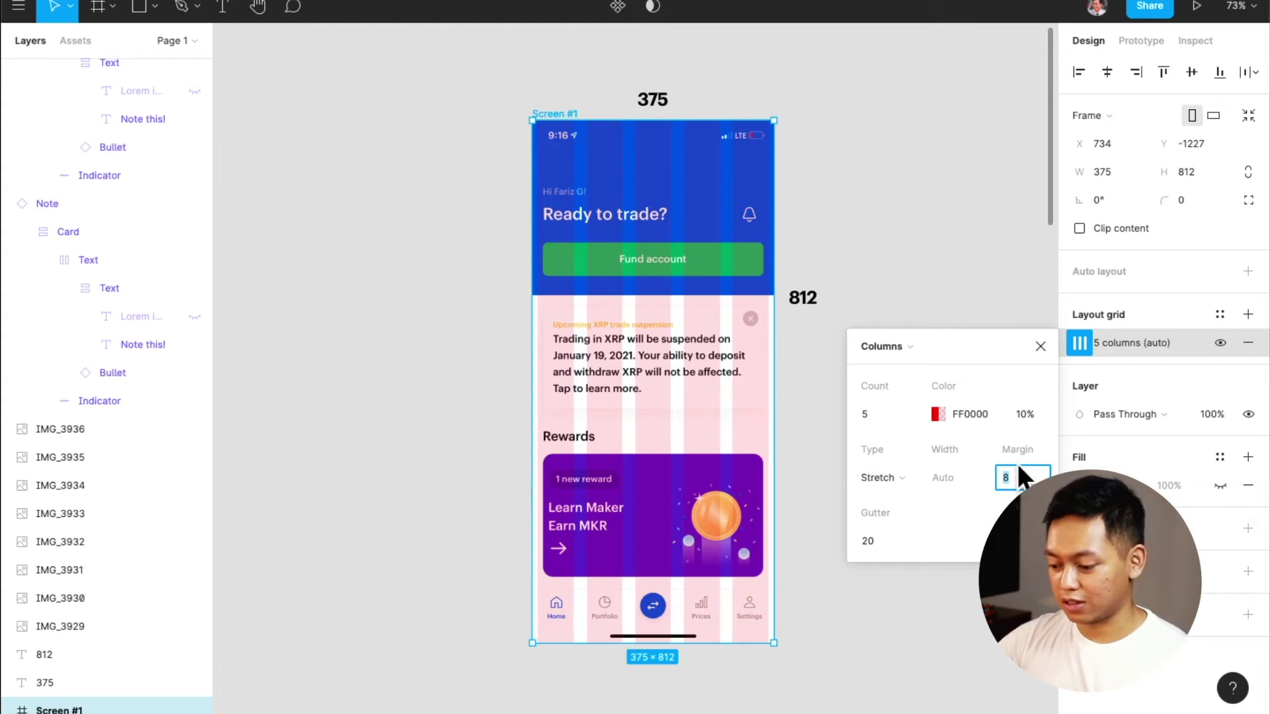
text(16)
key(Return)
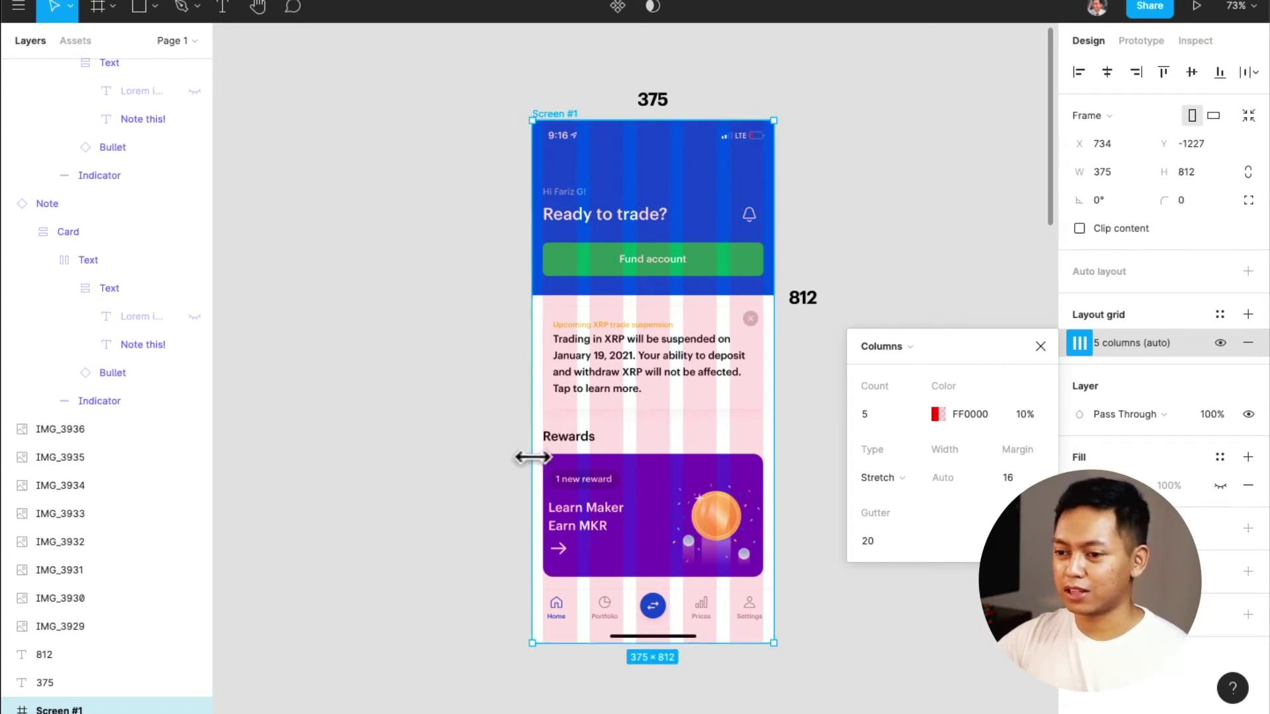
Set the column layout grid to 6 columns
scroll(529, 454, up, 5)
scroll(581, 488, right, 3)
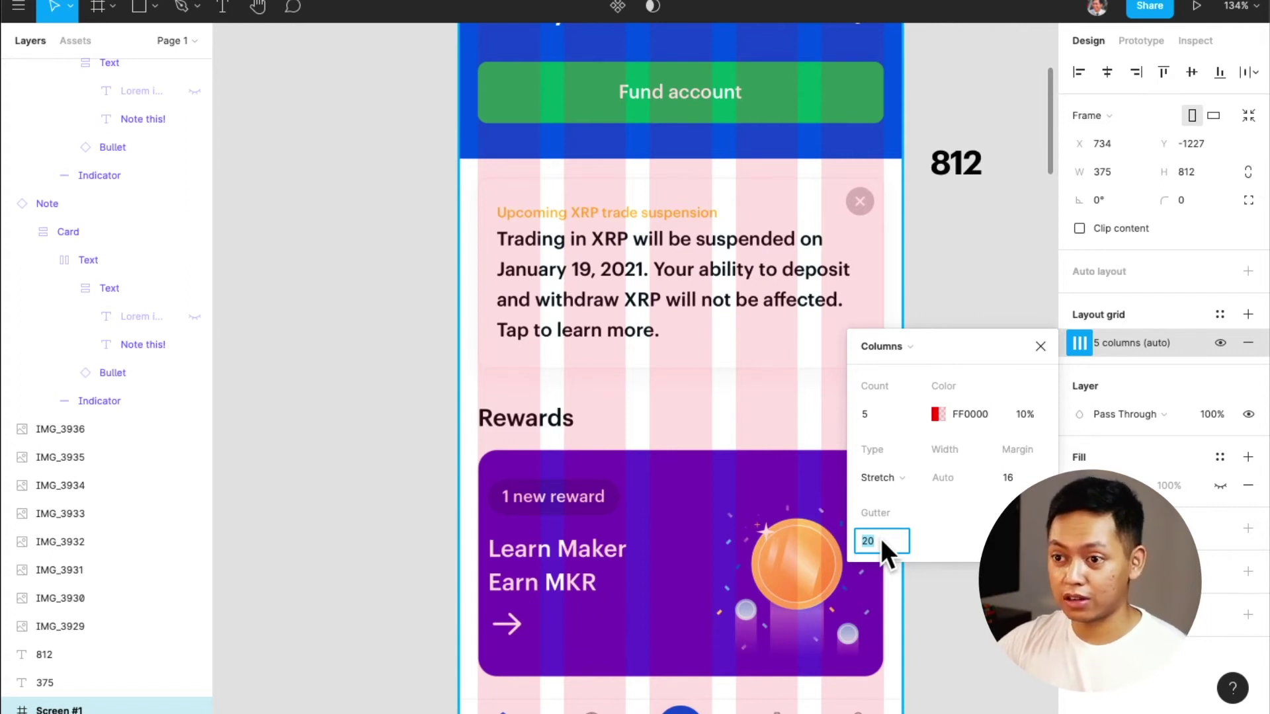
scroll(813, 556, down, 5)
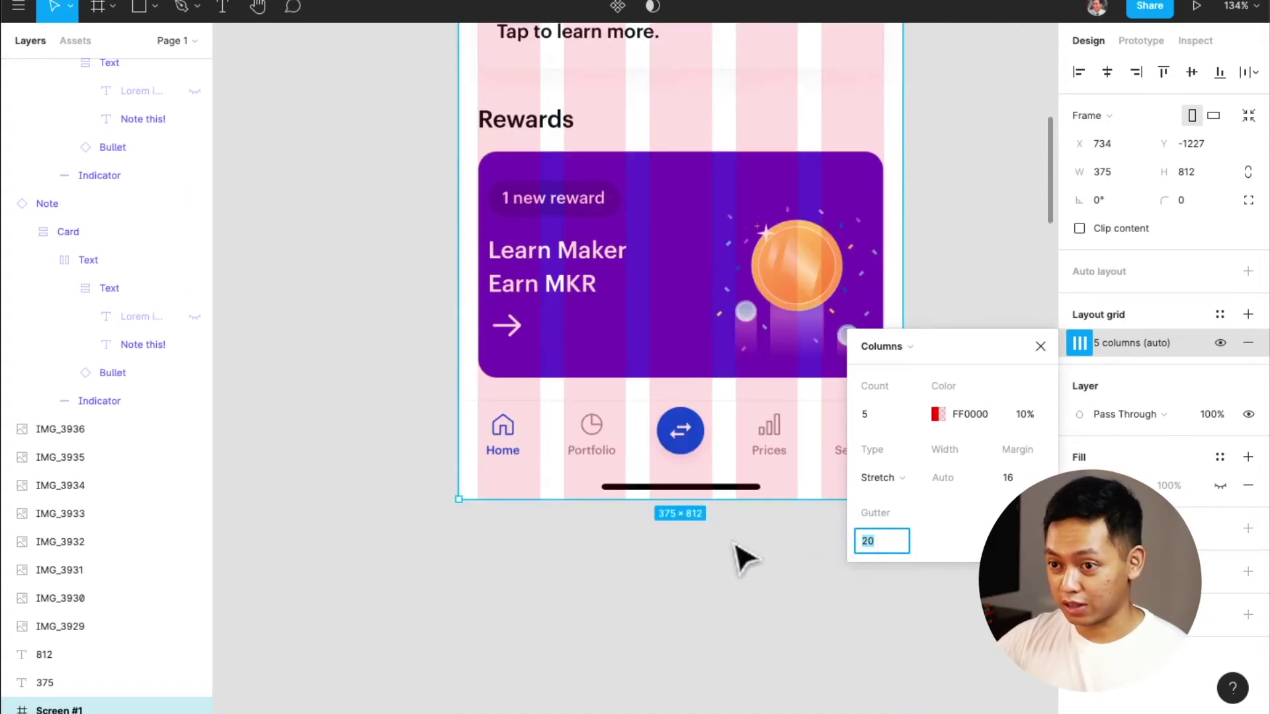
scroll(745, 559, up, 3)
click(873, 422)
text(6)
key(Return)
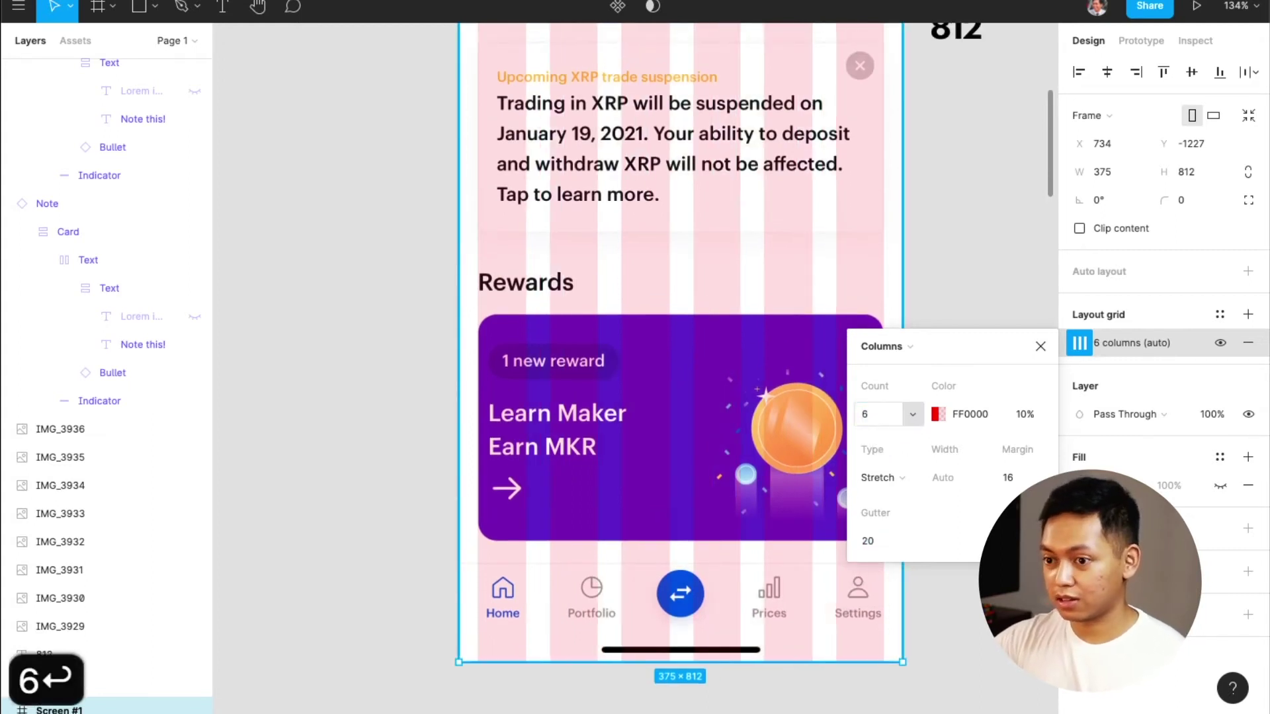
Settle the column gutter at 8 after trying values of 16 and 0
scroll(588, 420, up, 2)
scroll(599, 427, up, 1)
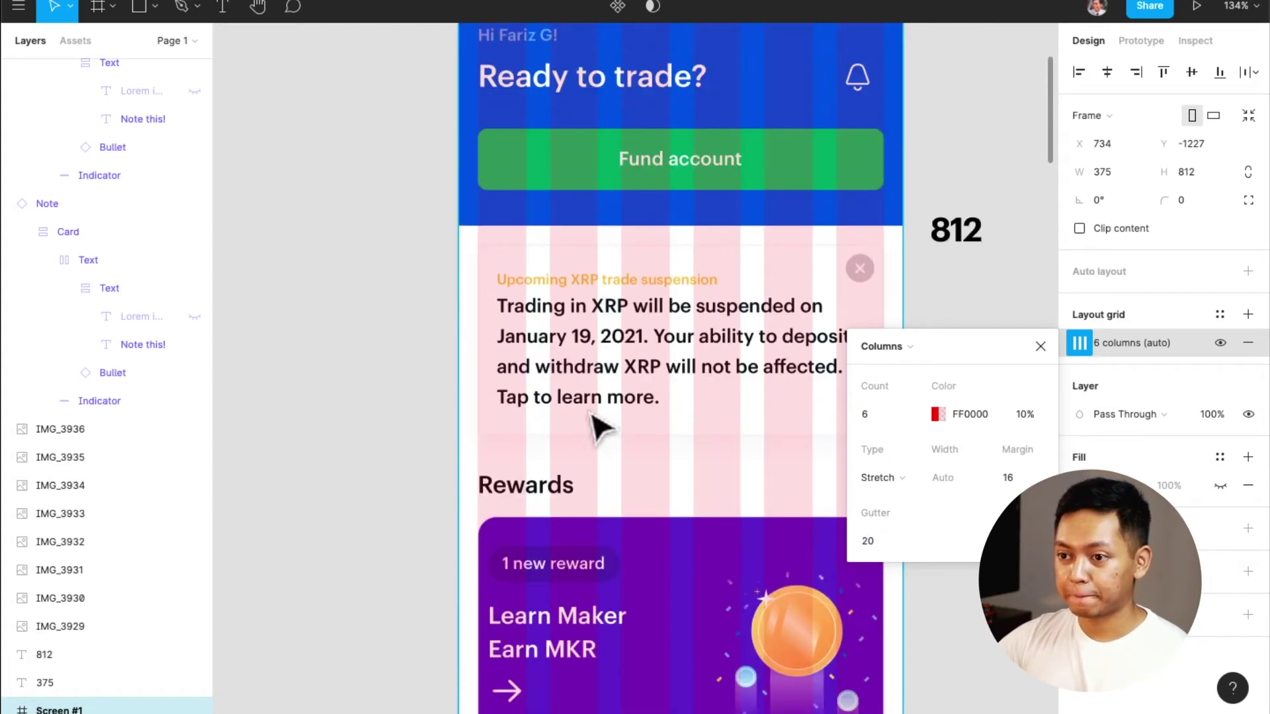
click(886, 542)
text(8)
key(Return)
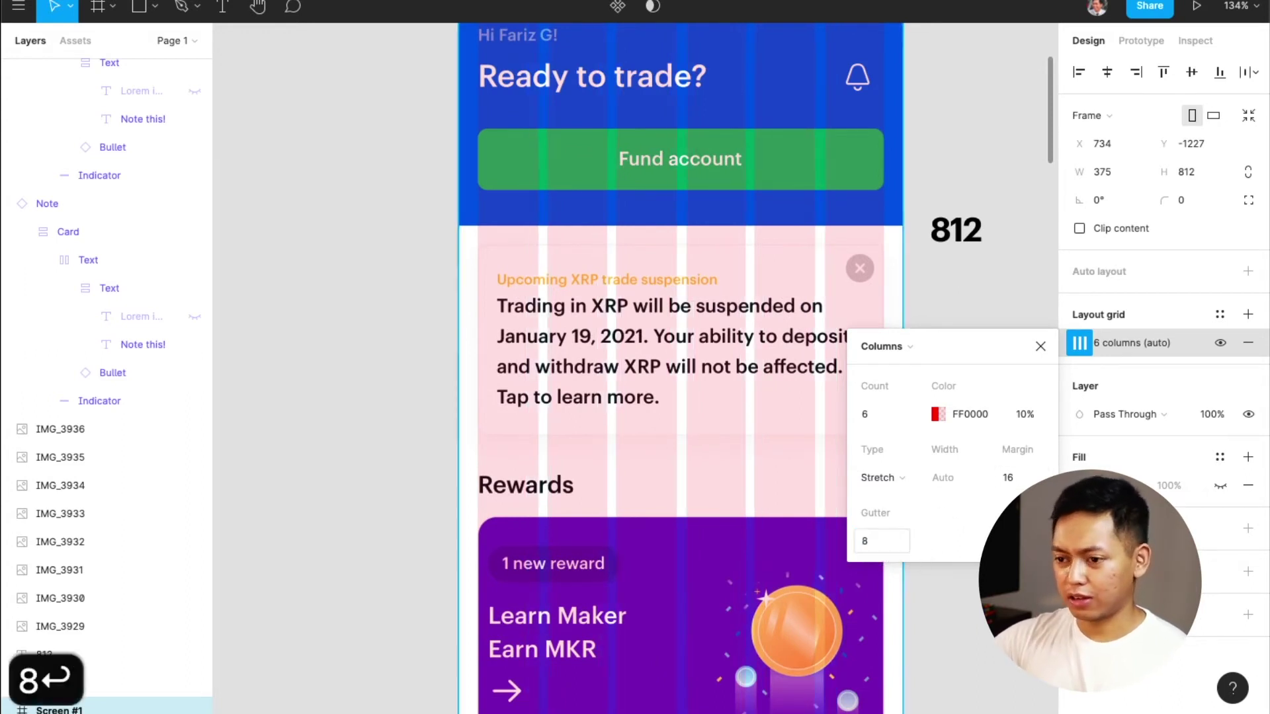
click(885, 544)
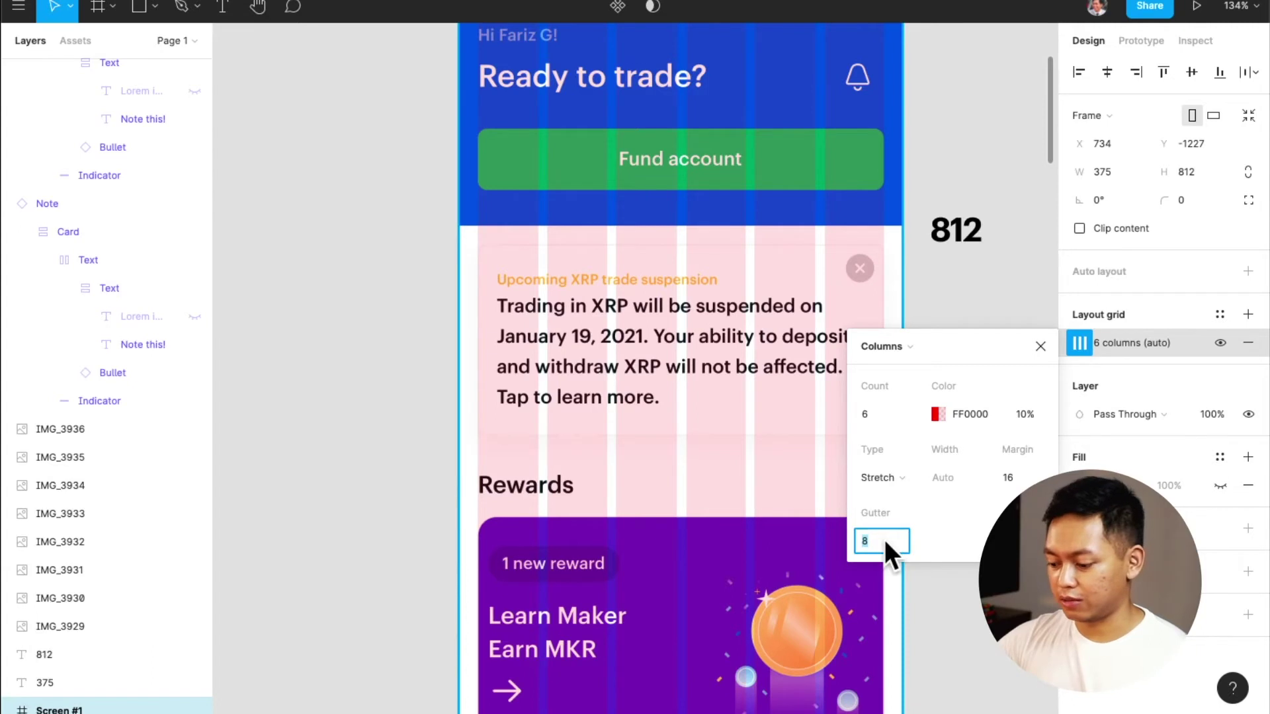
text(16)
key(Return)
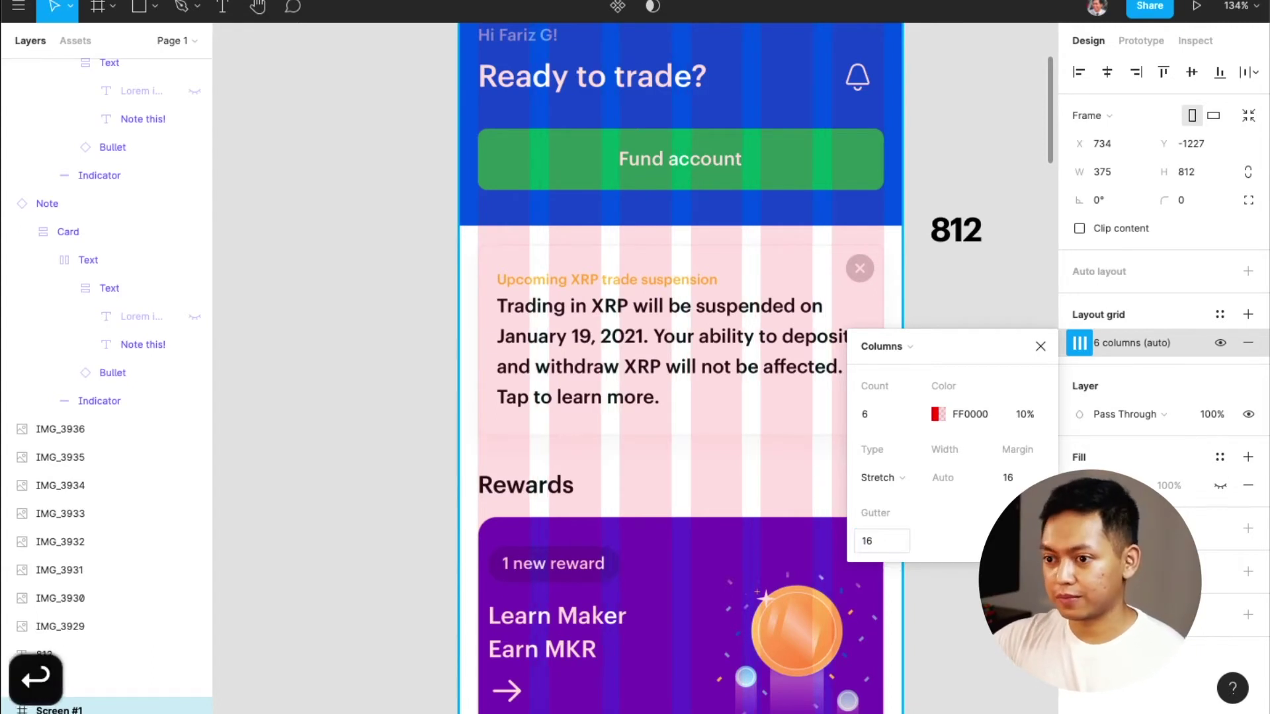
text(8)
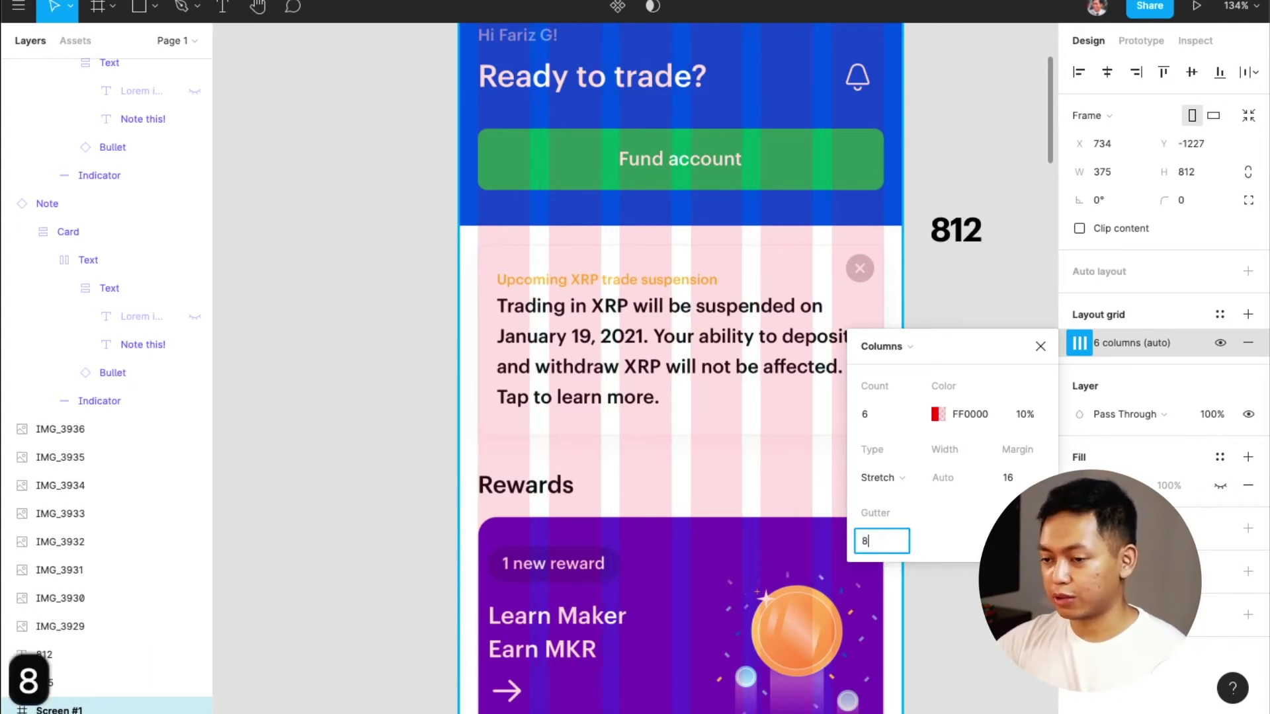
key(Return)
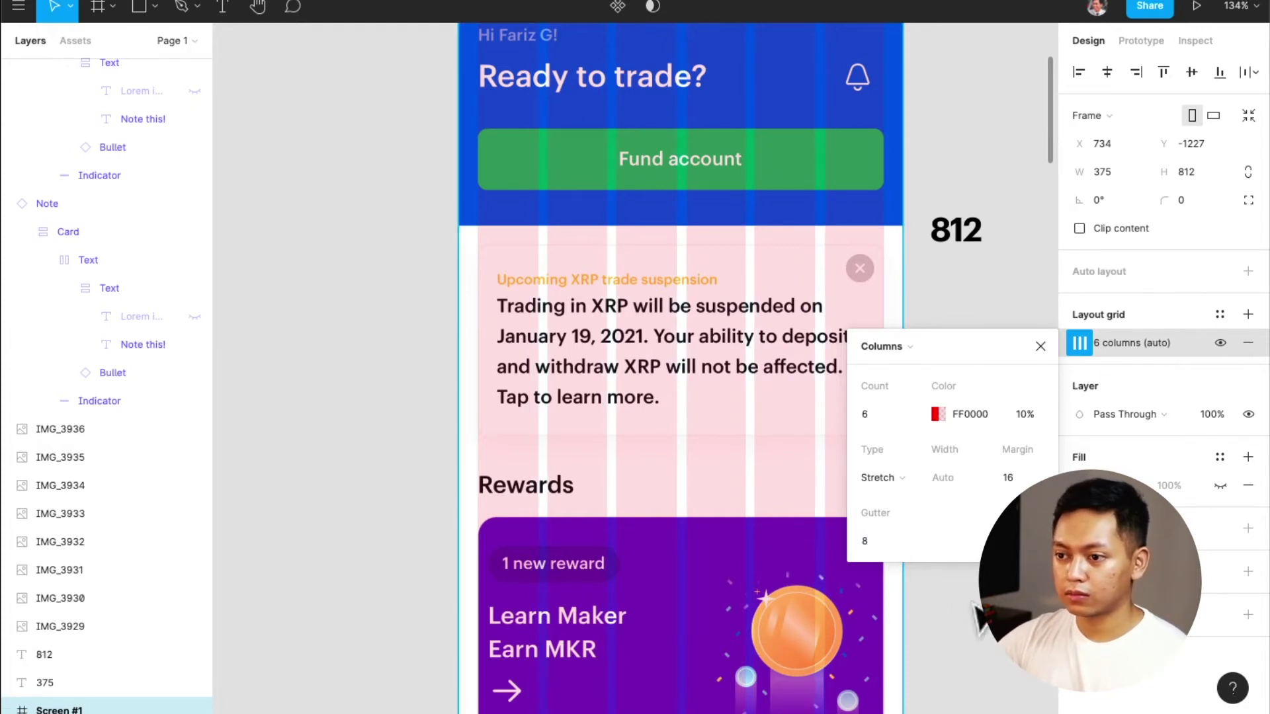
click(891, 541)
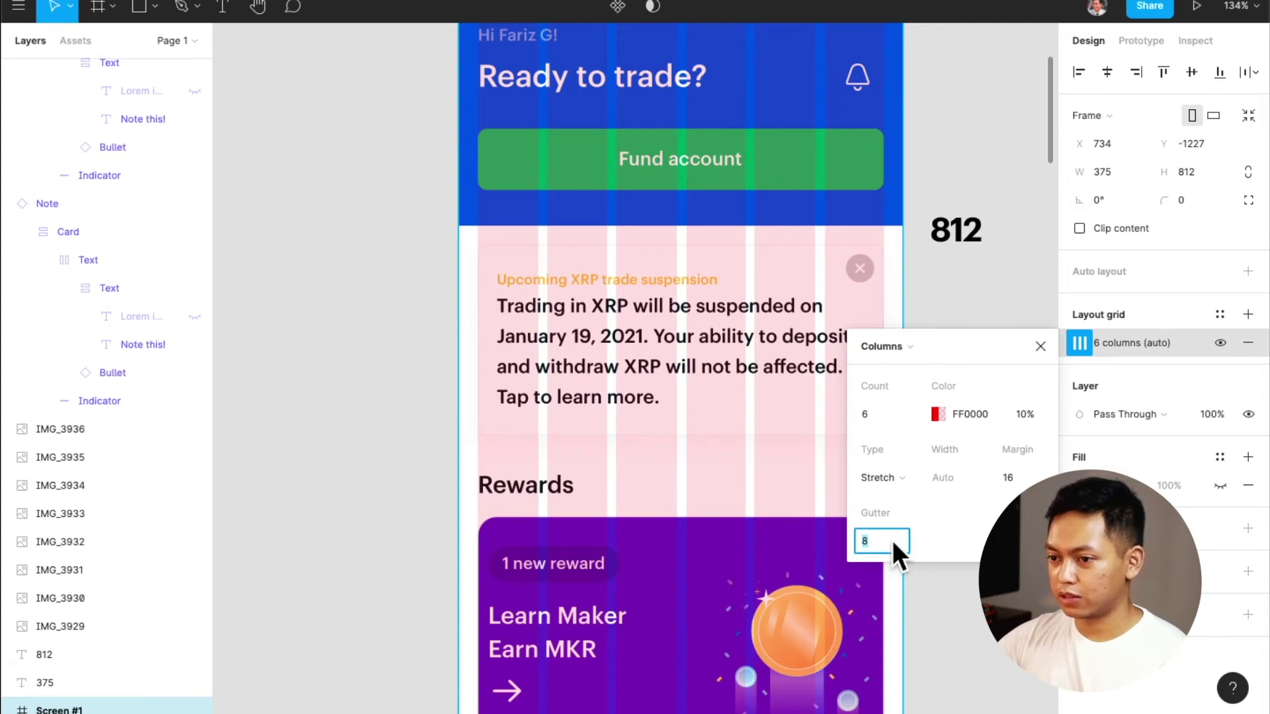
text(0)
key(Return)
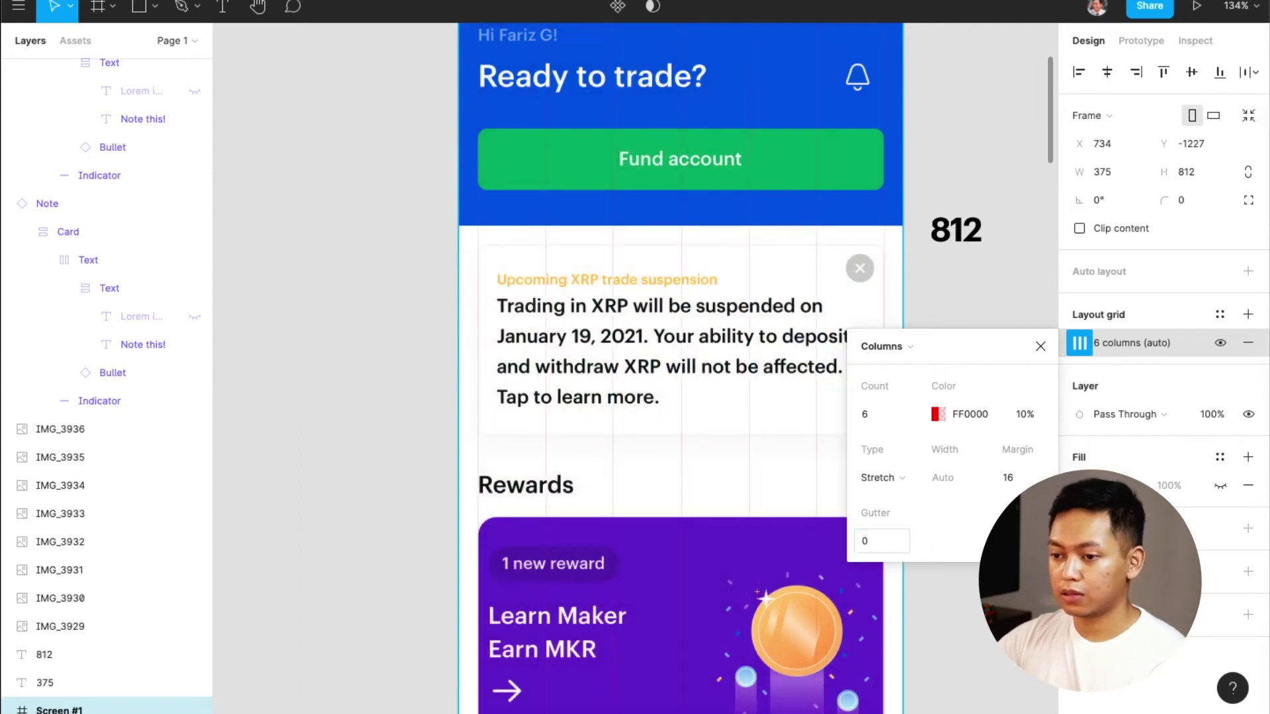
key(super+z)
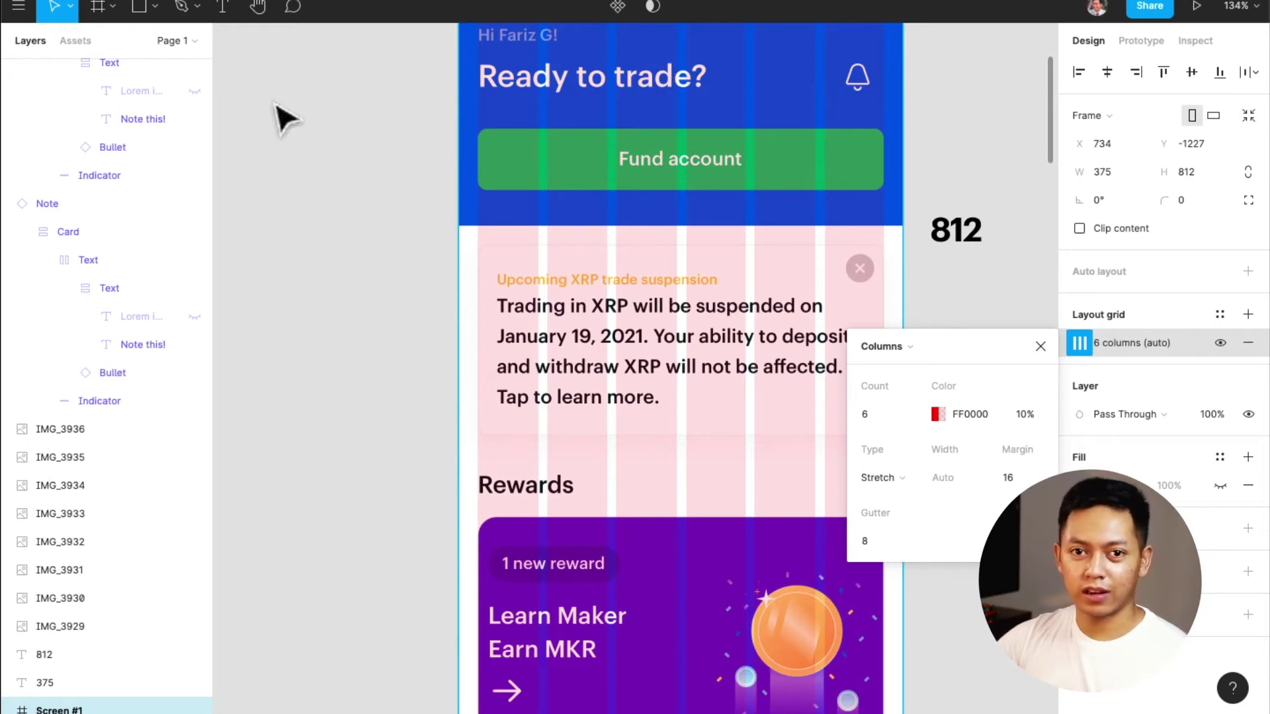
Open Preferences > Nudge amount, showing small nudge 1 and big nudge 8
click(24, 9)
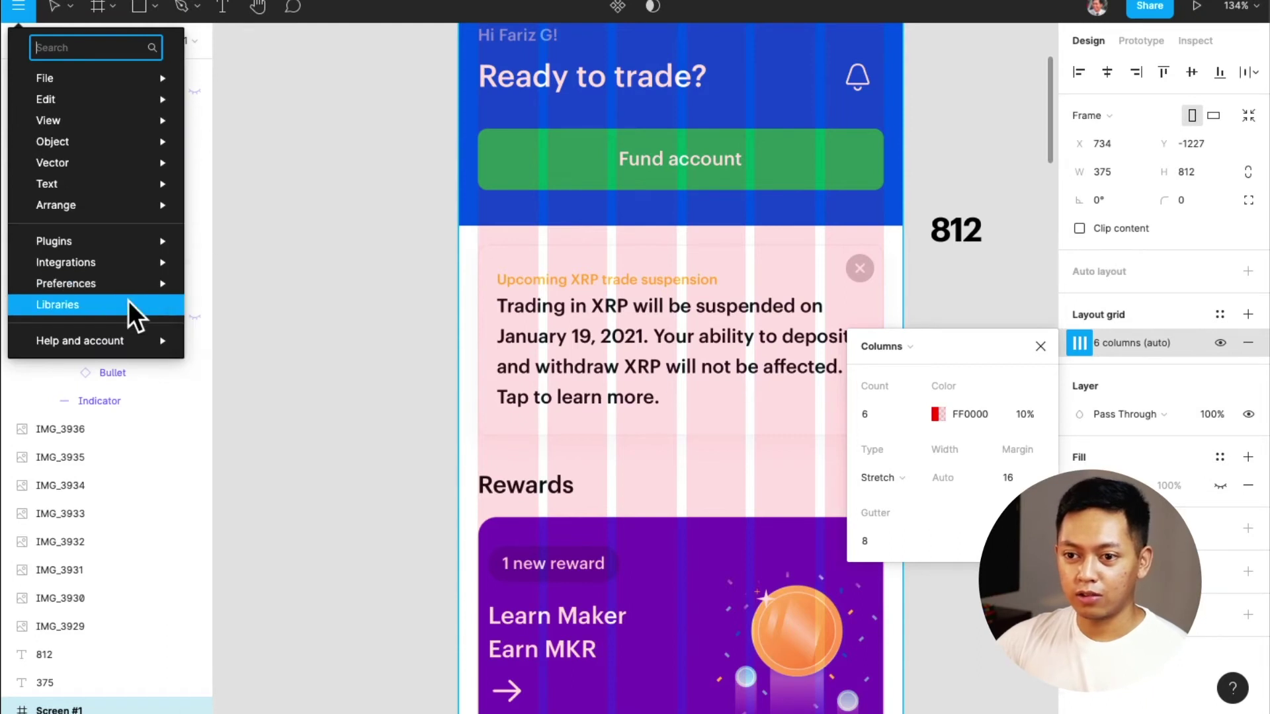
mouse_move(136, 288)
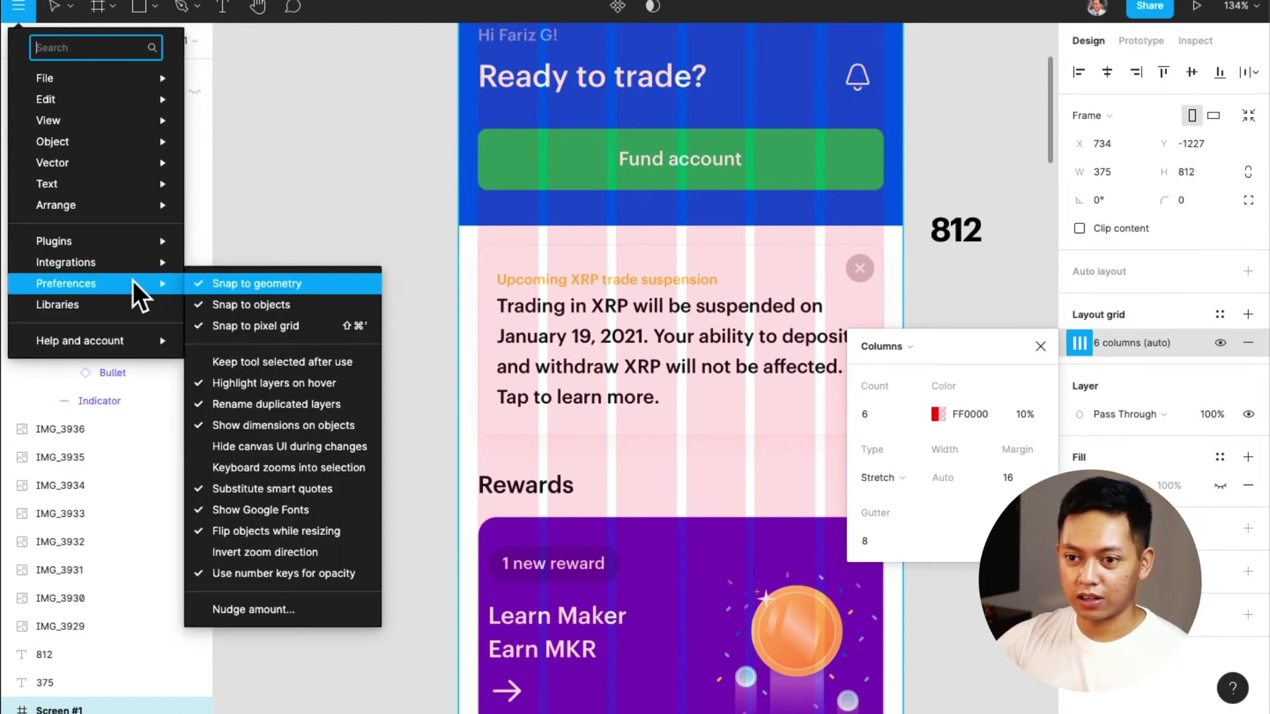
click(268, 609)
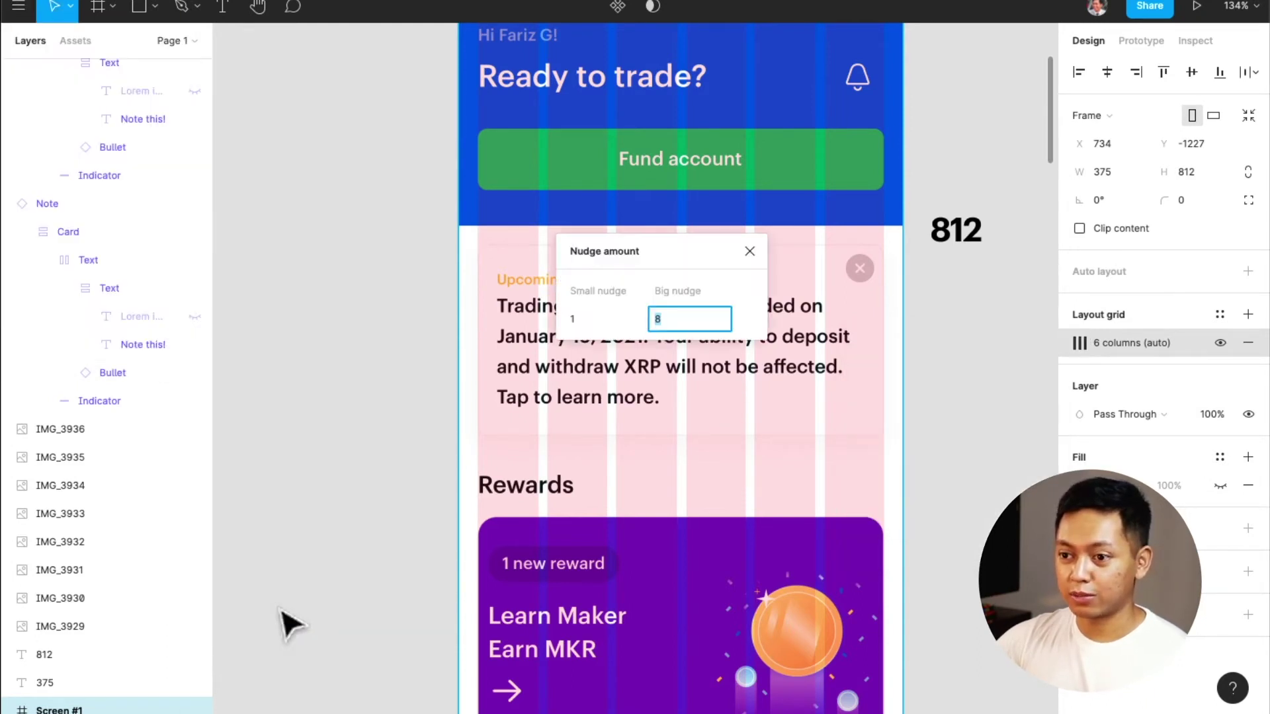
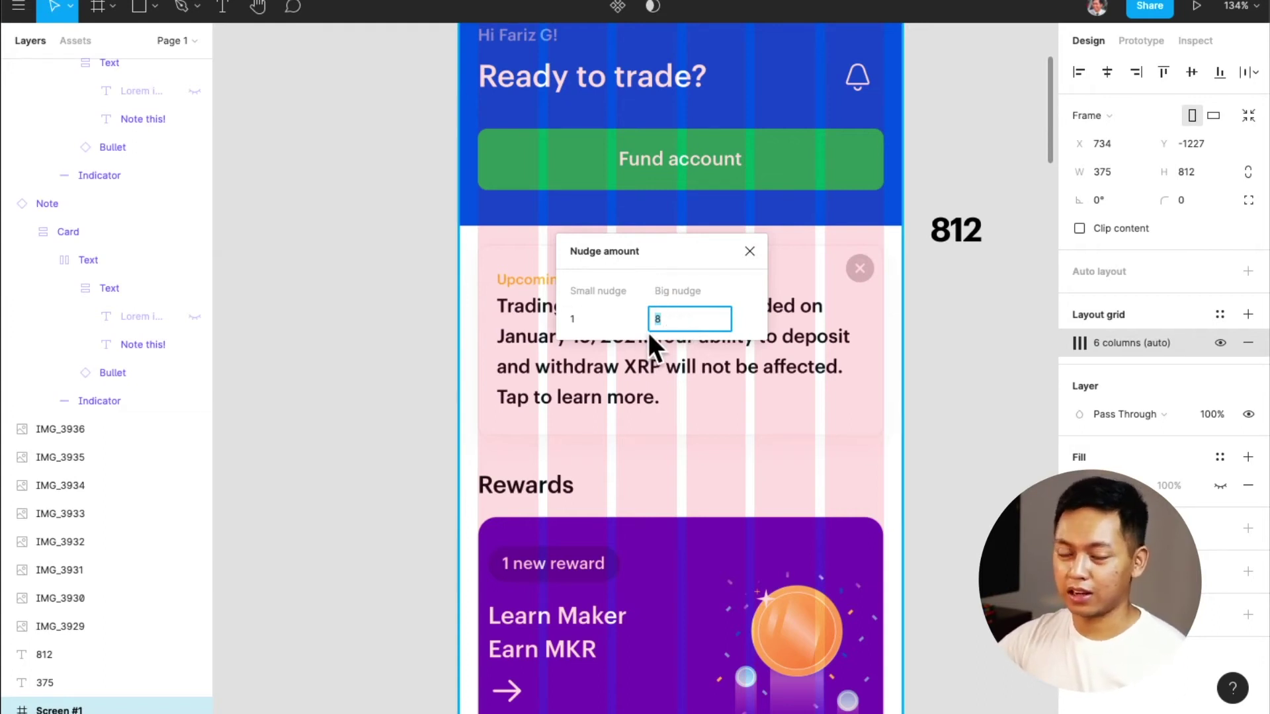
Close the Nudge amount settings with big nudge 8 and test Shift-nudging the 812 label
click(958, 405)
click(979, 242)
key(shift+Down)
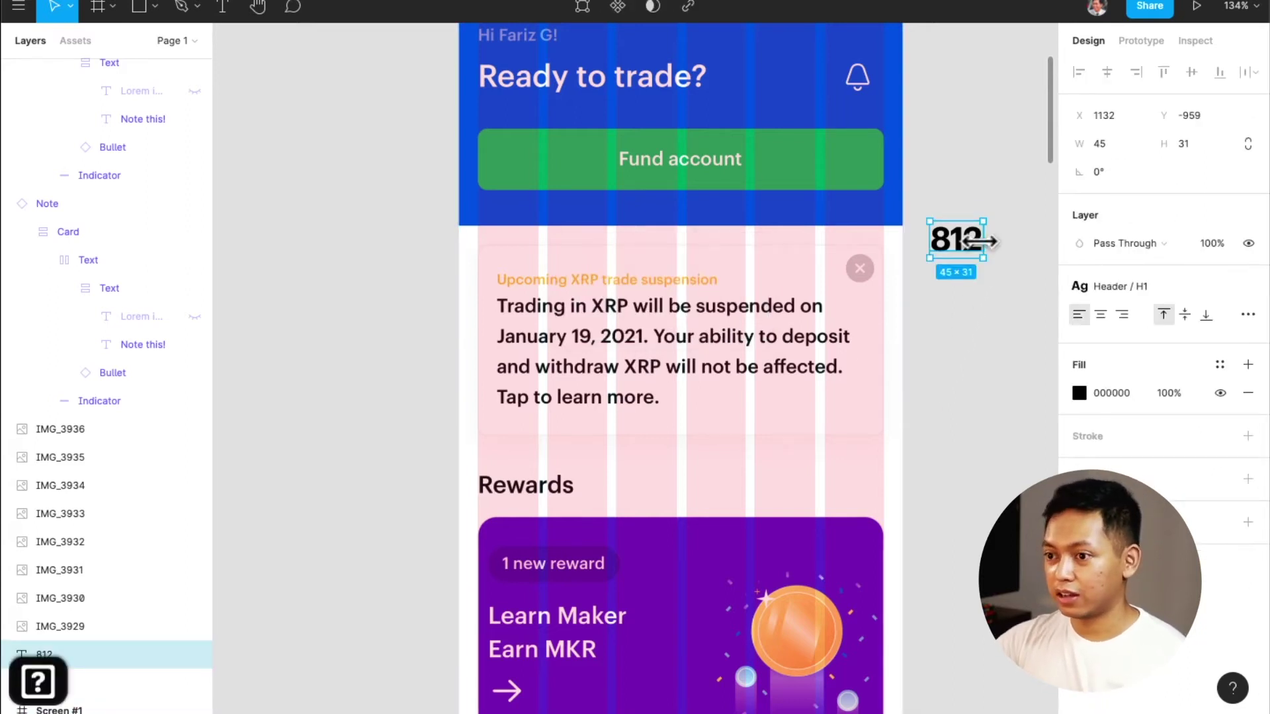
key(shift+Up)
key(shift+Down)
key(shift+Up)
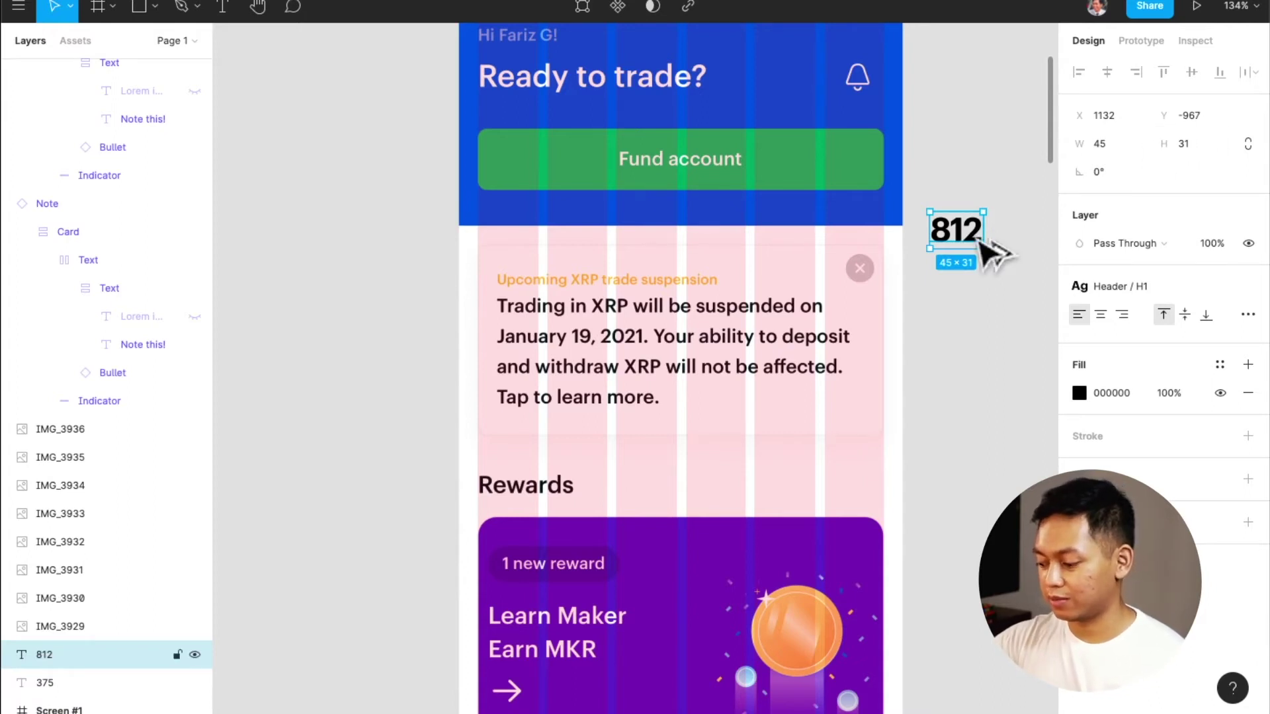
Bring the 812 label to the front and fine-tune its vertical position by 1 px nudges
key(alt+super+bracketright)
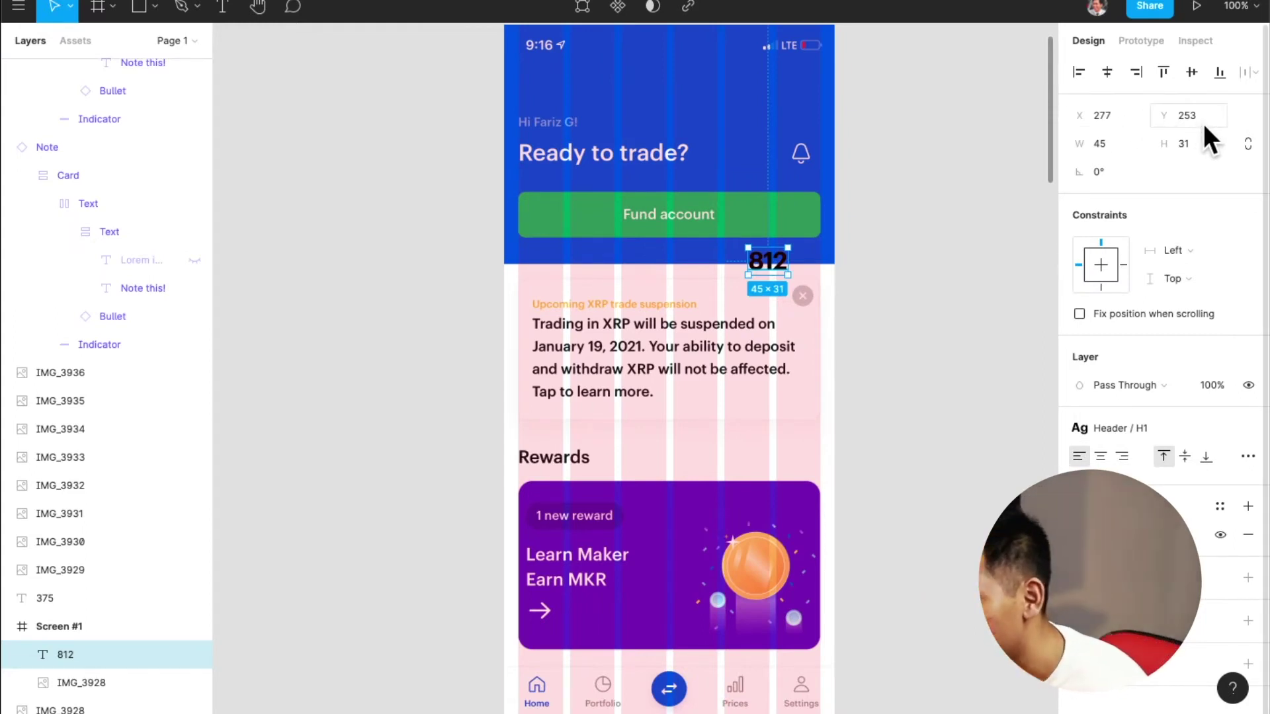
key(Up)
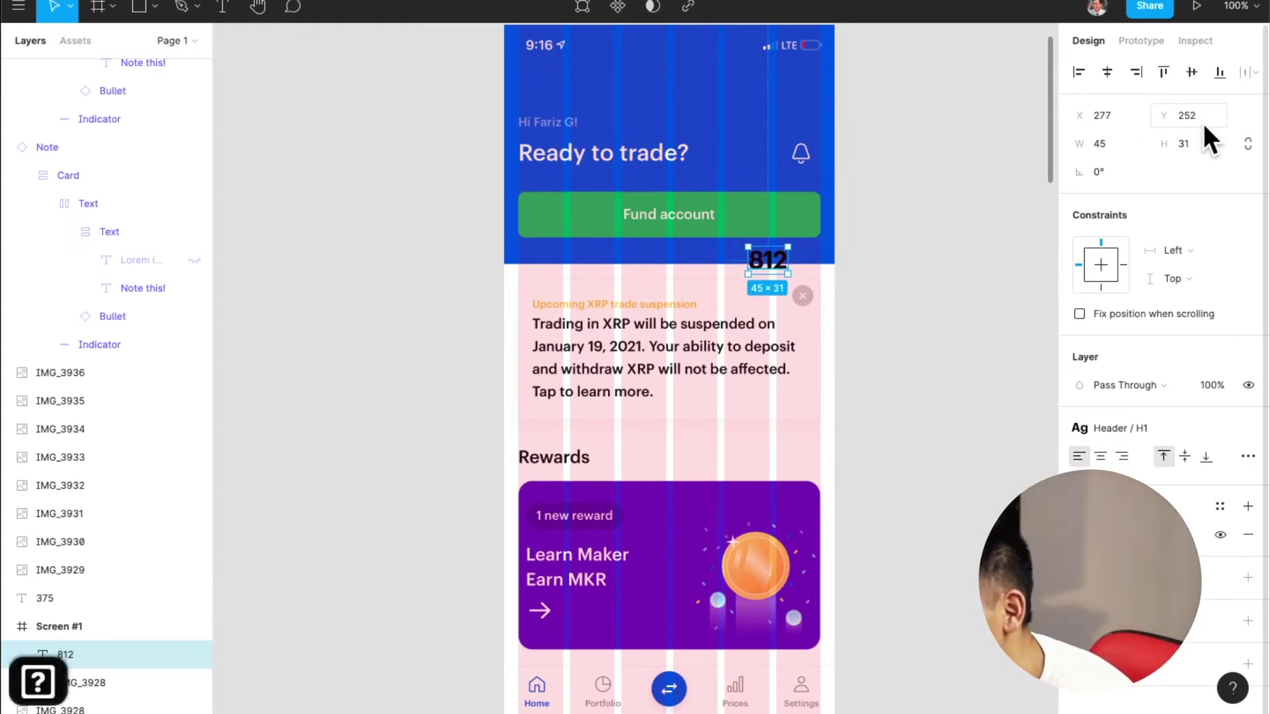
key(Up)
key(Down)
key(Up)
key(Down)
key(Up)
key(Down)
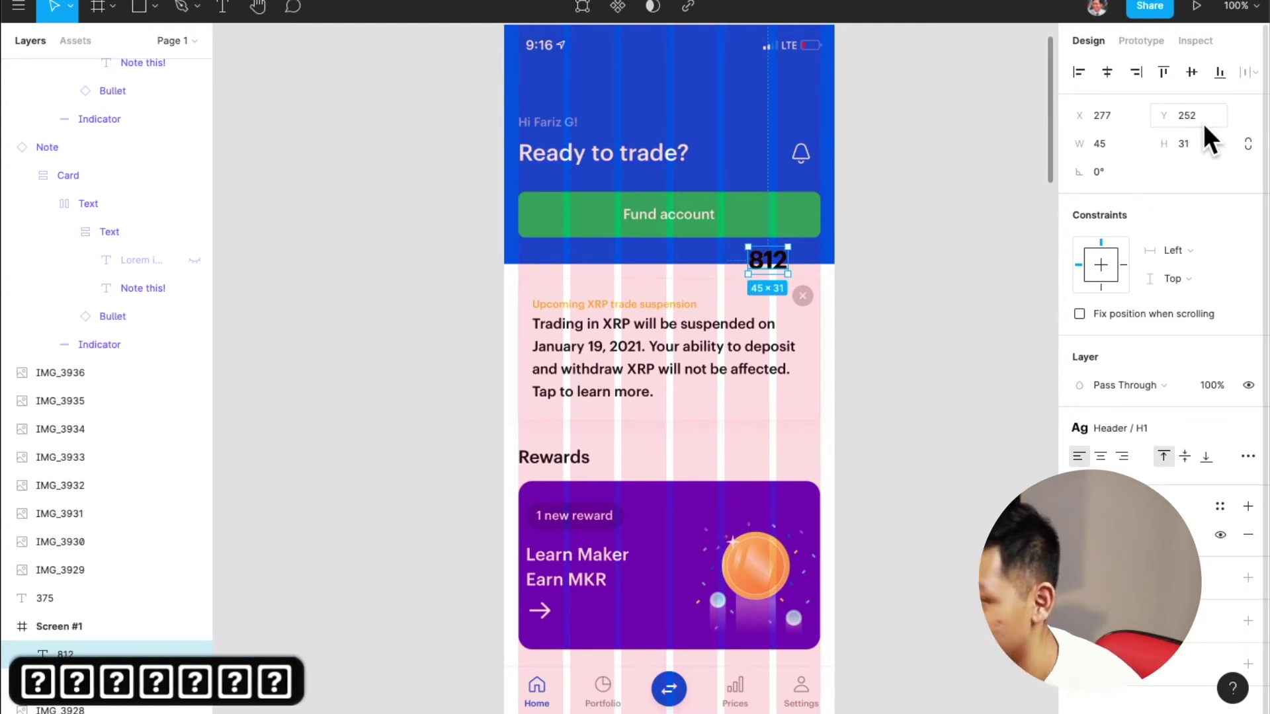
Drag the 812 label out to the right of Screen #1, then reselect the frame
drag(765, 270, 904, 332)
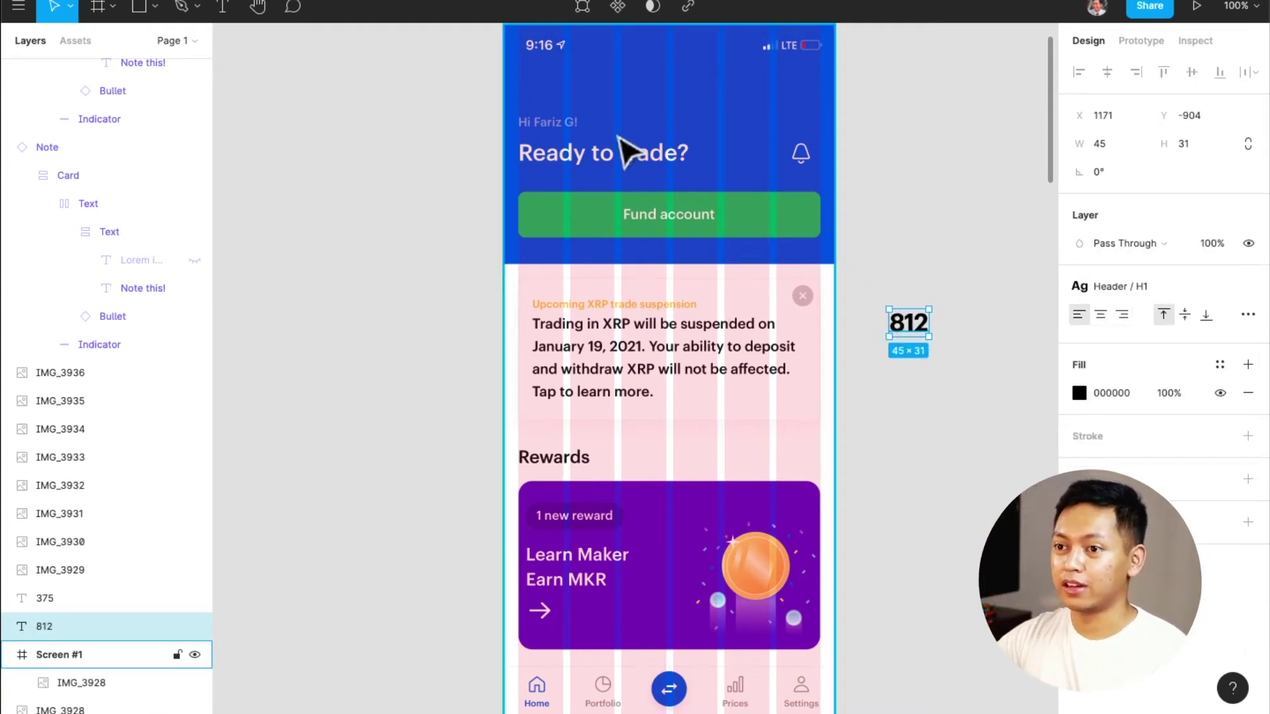
scroll(587, 91, up, 1)
click(533, 48)
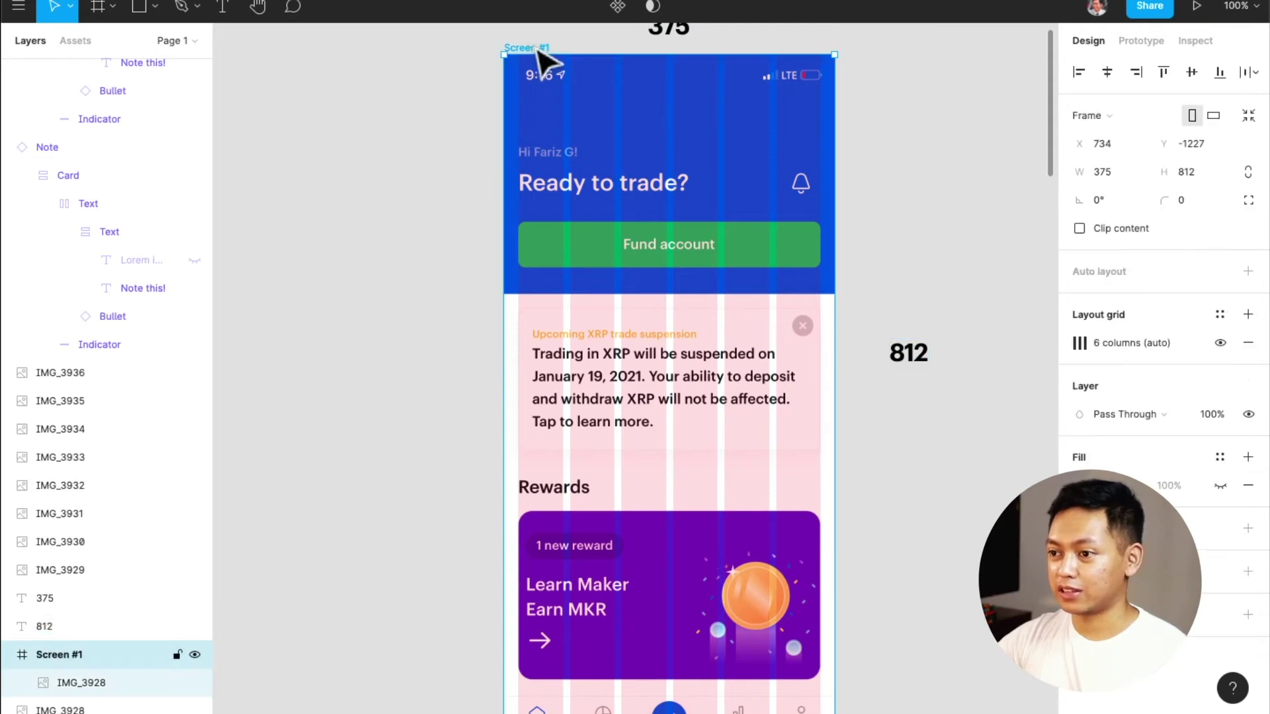
Save Screen #1's six-column grid as a new layout grid style named 'Mobile Grid'
click(1228, 312)
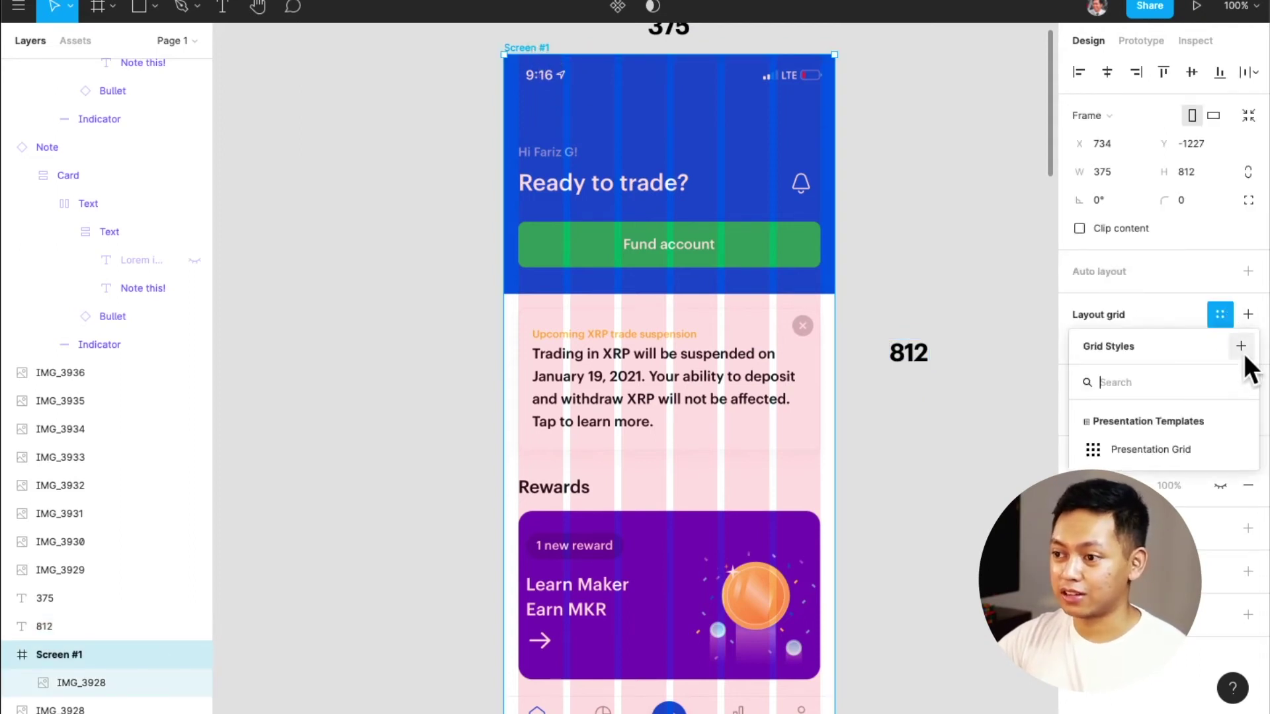
click(1241, 348)
text(G)
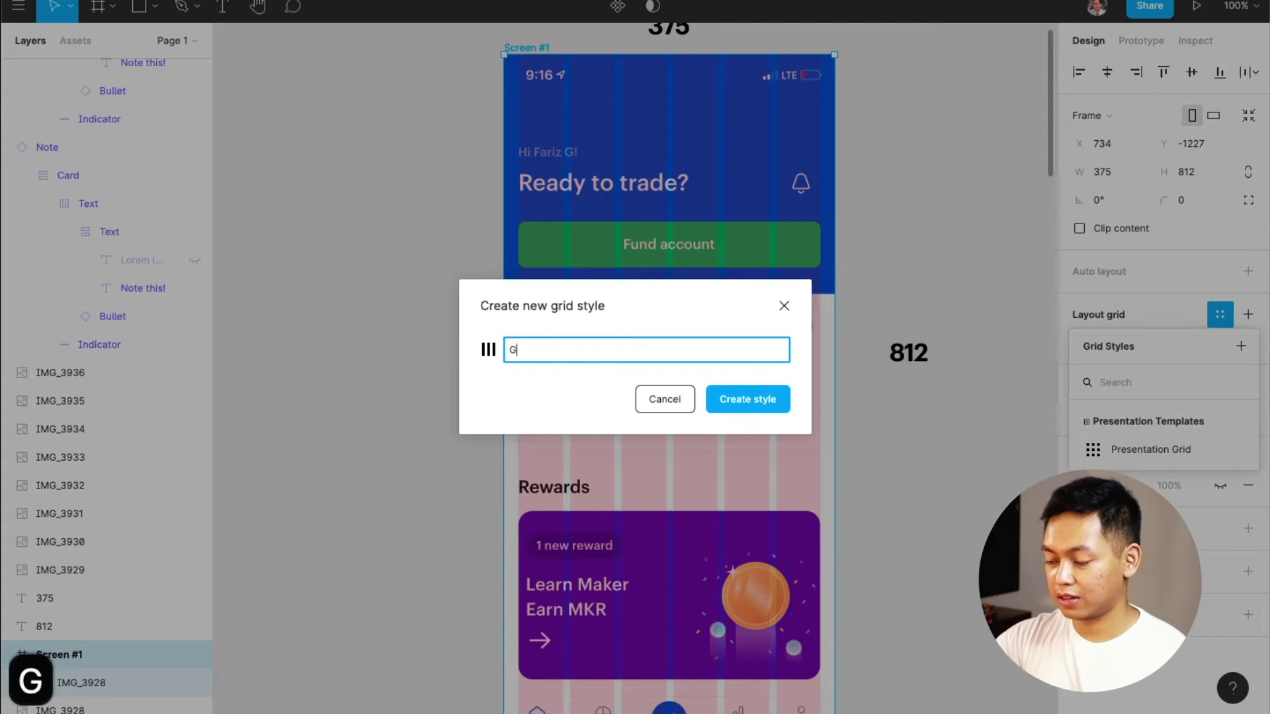
key(BackSpace)
text(Mobile)
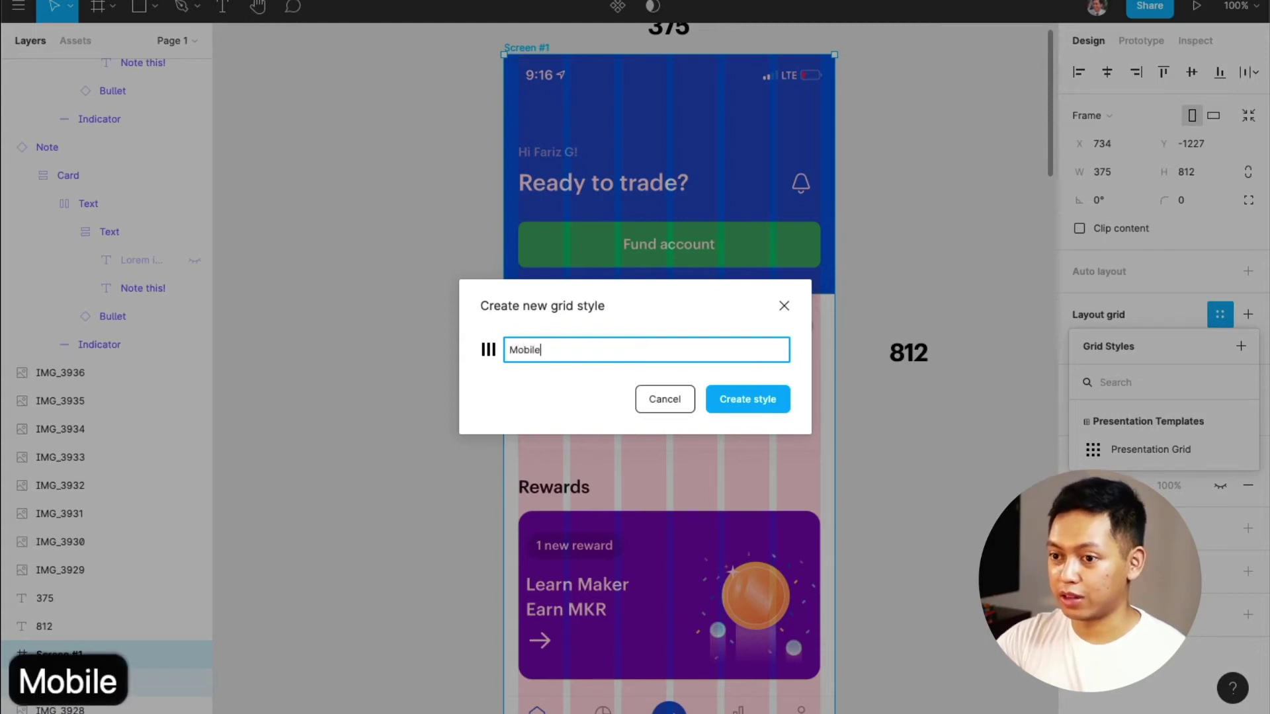
text( Grid)
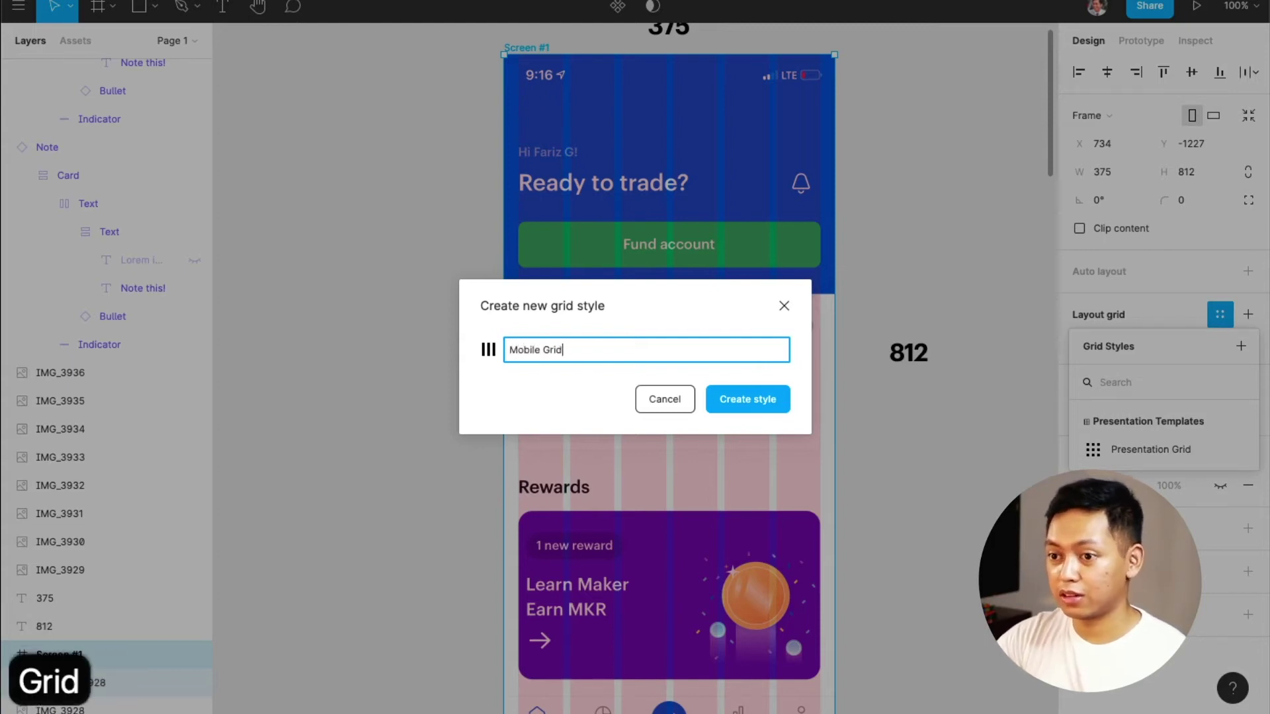
key(Return)
Hide the layout grid columns with Ctrl+G
scroll(788, 525, down, 5)
scroll(802, 516, up, 3)
scroll(817, 551, down, 4)
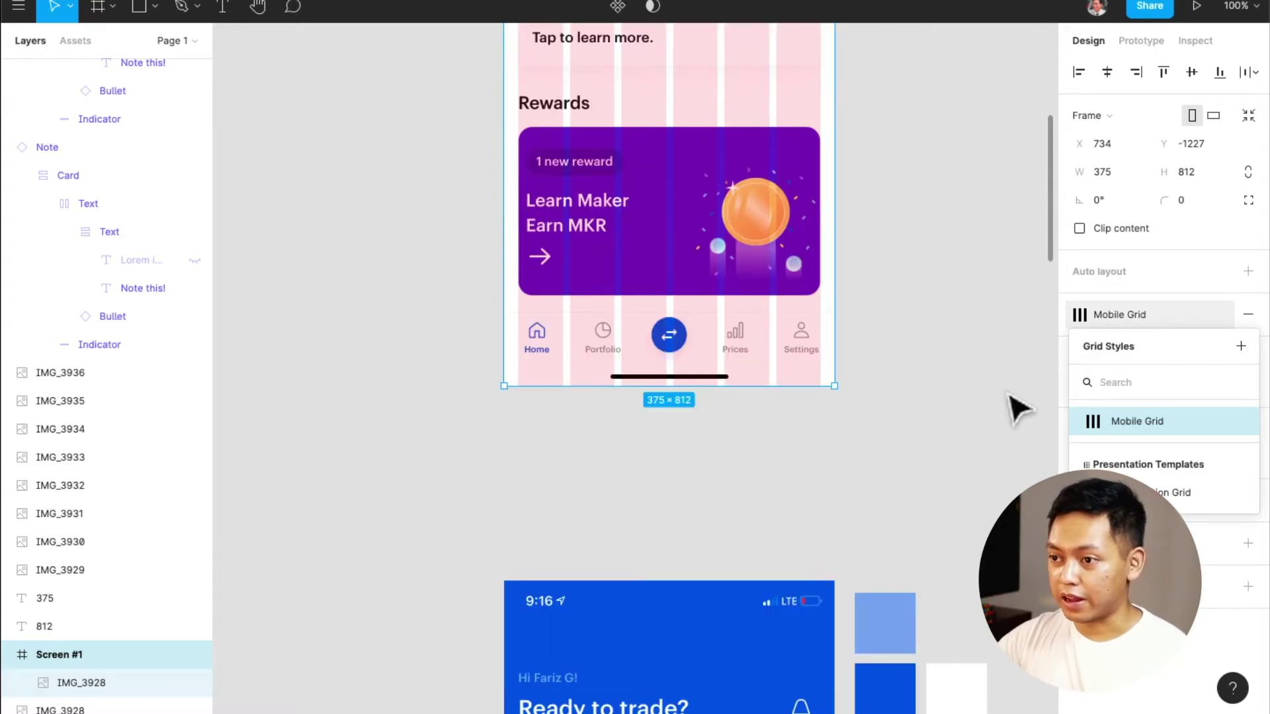
click(922, 417)
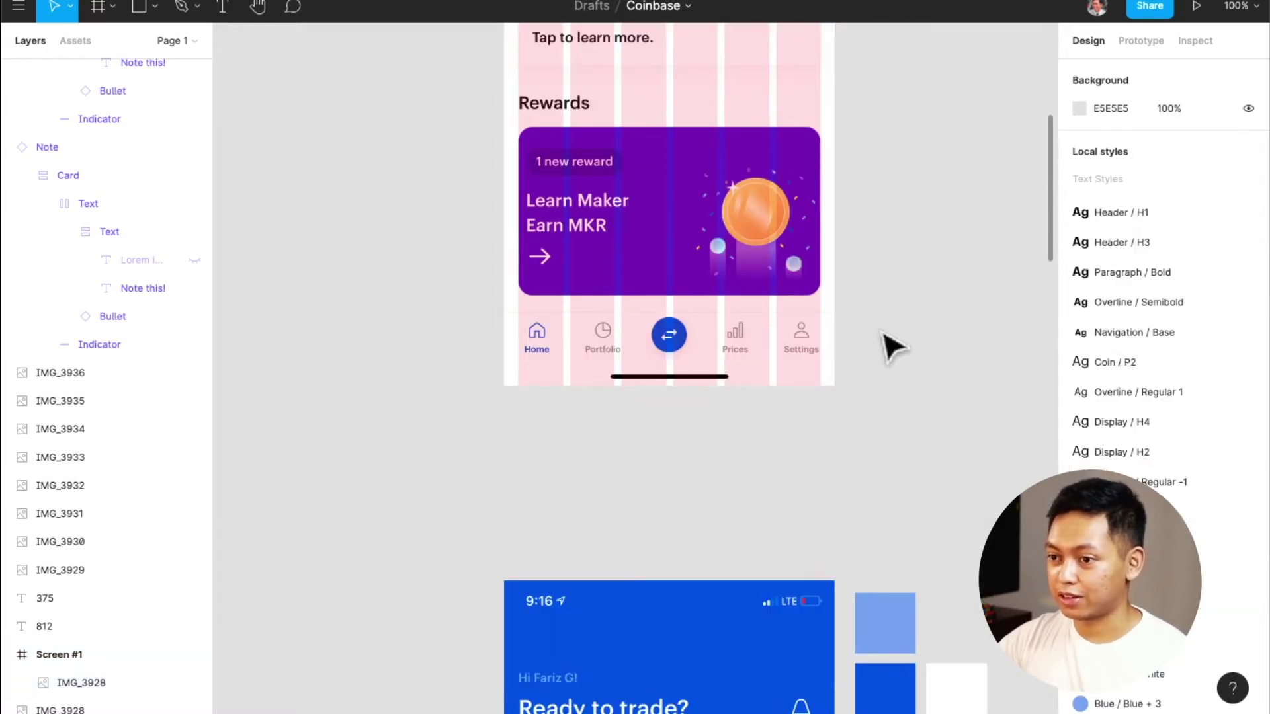
scroll(893, 345, down, 9)
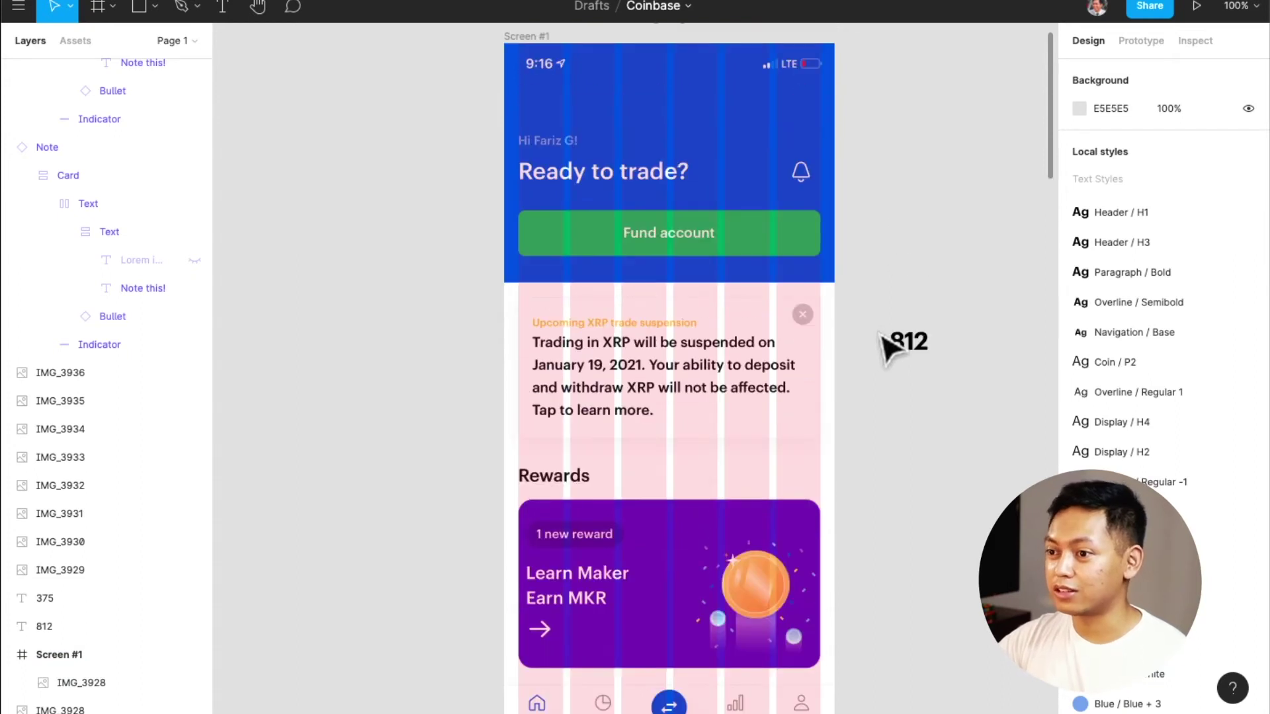
click(732, 419)
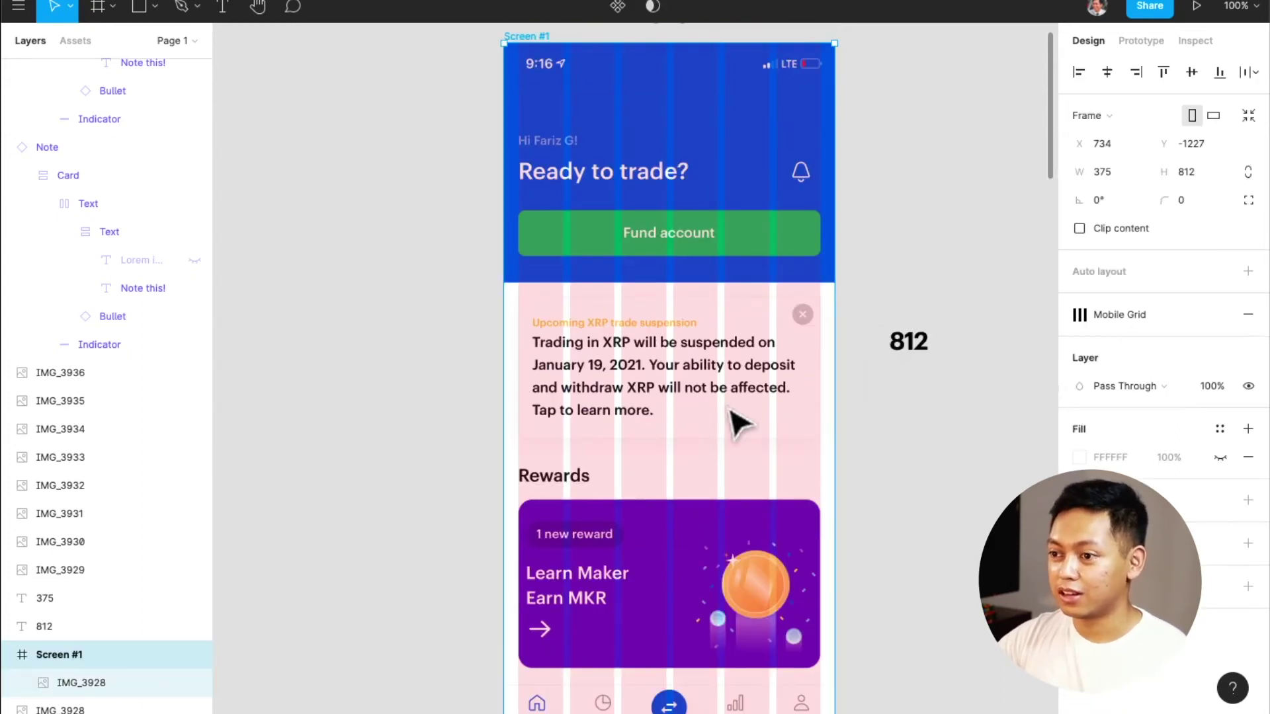
click(970, 477)
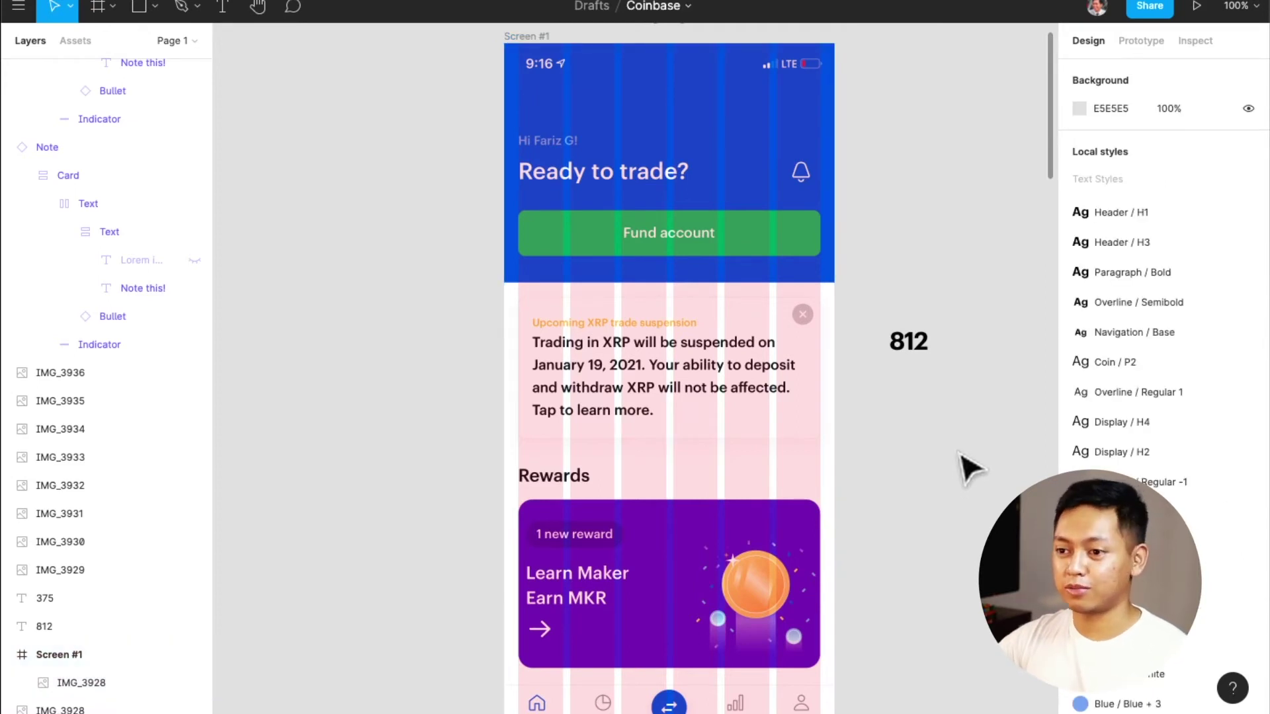
key(ctrl+g)
key(ctrl+g)
key(ctrl+g)
key(ctrl+g)
key(ctrl+g)
key(ctrl+g)
key(ctrl+g)
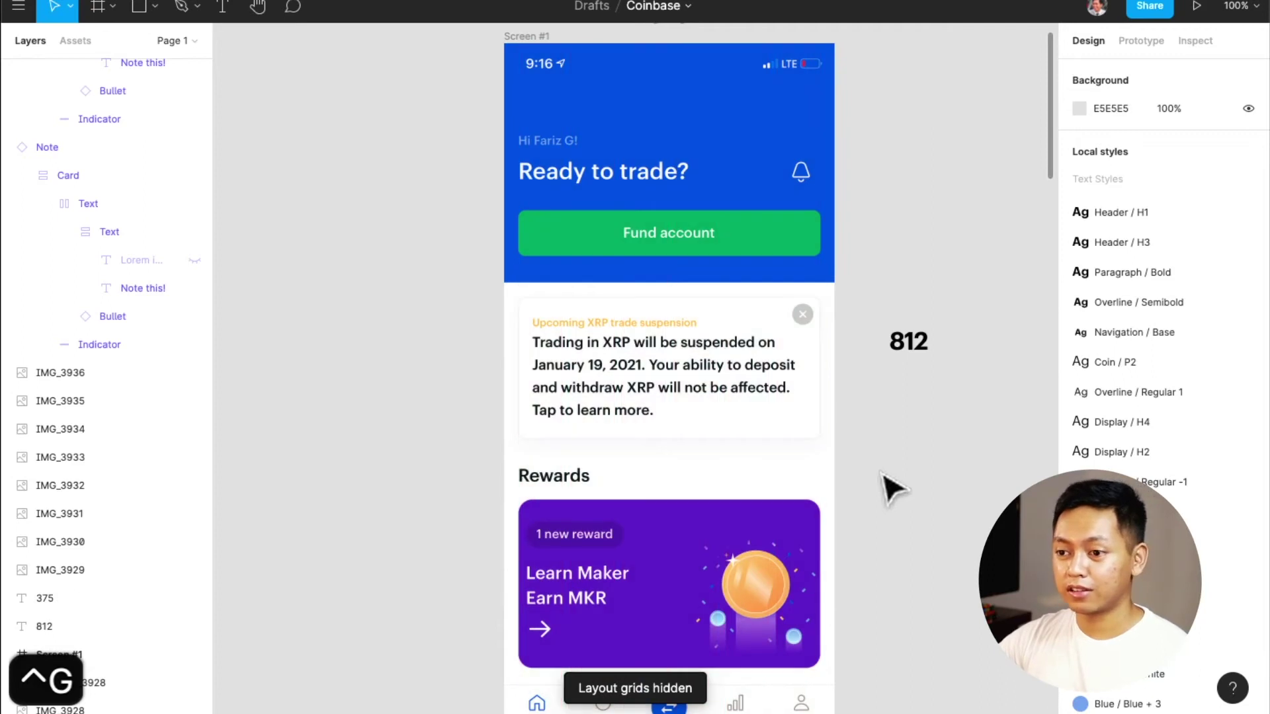
Duplicate the black colour swatch by Alt-dragging a copy just below it
scroll(893, 488, up, 5)
scroll(888, 483, down, 5)
scroll(888, 483, down, 3)
click(917, 268)
drag(916, 268, 923, 433)
Fill the duplicated swatch with the card's light grey F1F3F5 using the eyedropper
ctrl+scroll(833, 423, up, 10)
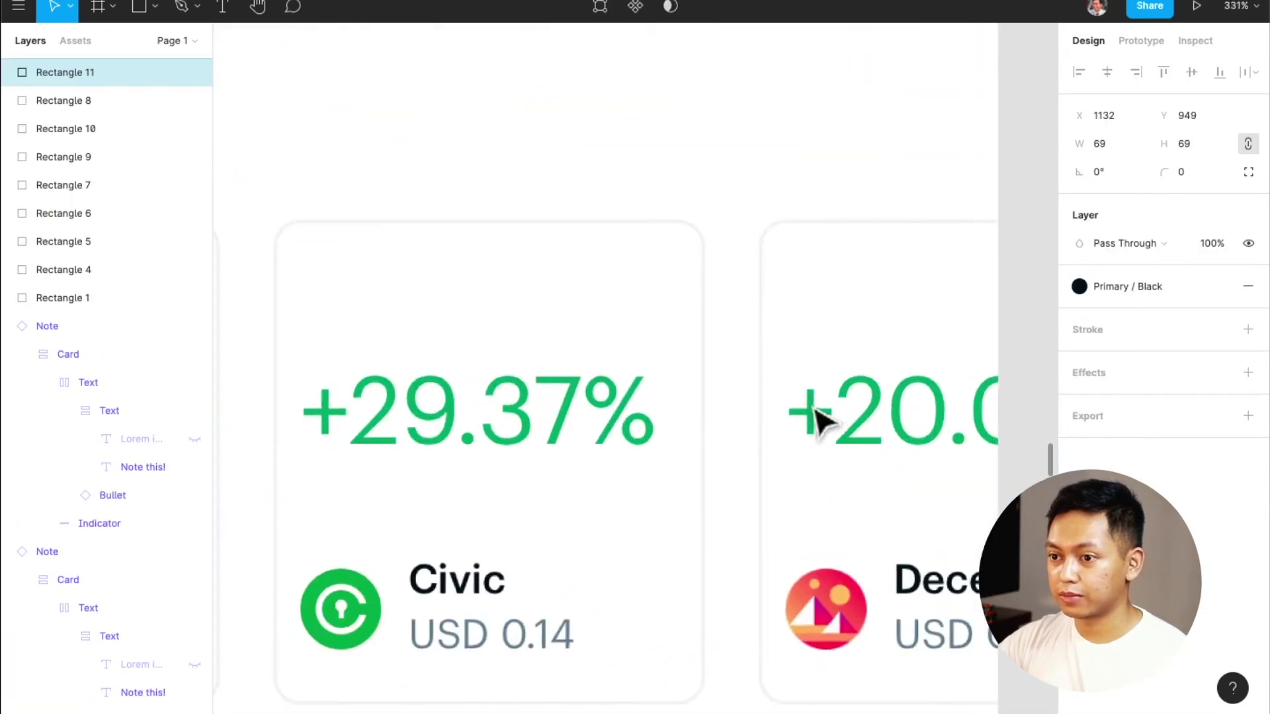
key(i)
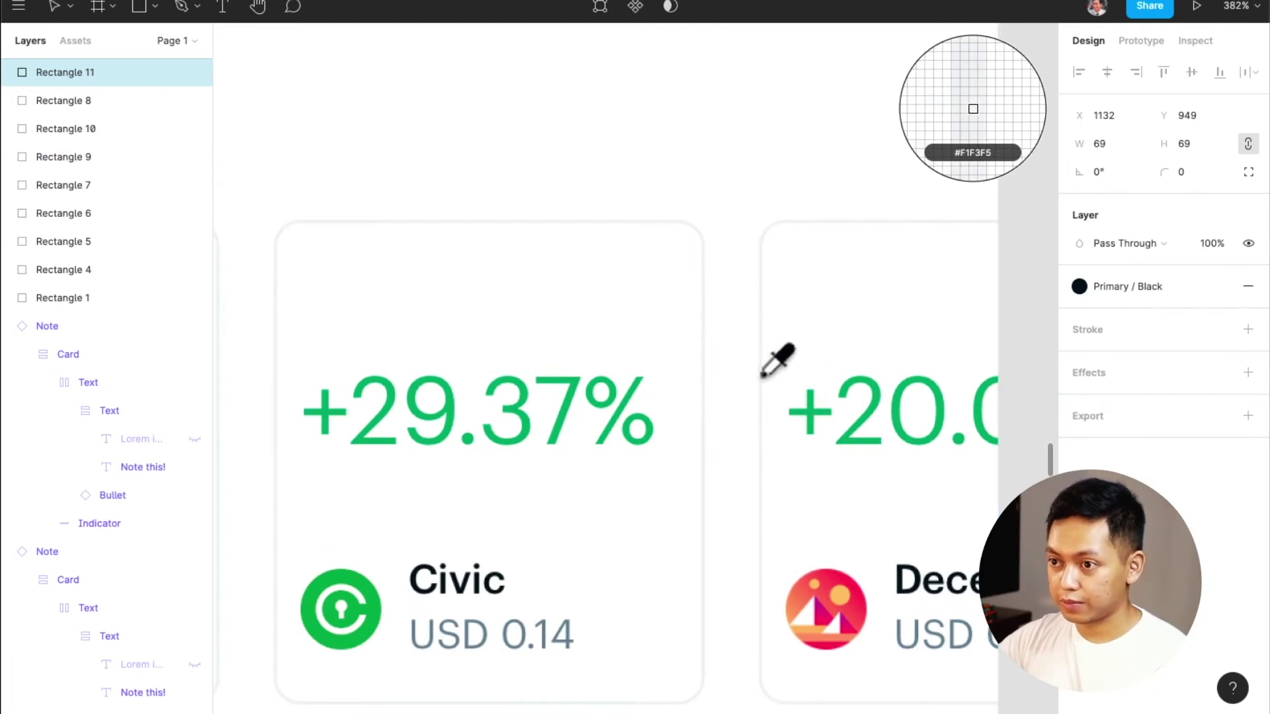
click(762, 377)
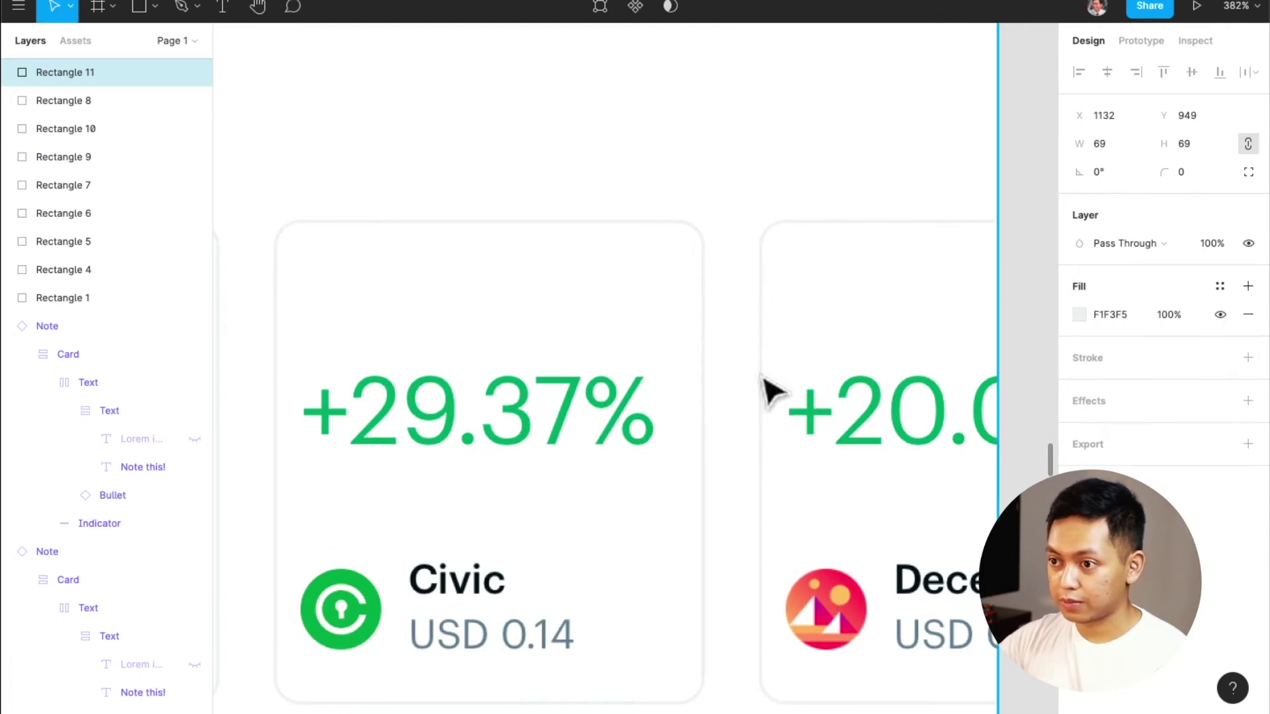
Save the swatch's fill as a new colour style named 'Primary / Light Grey'
click(1220, 286)
scroll(1164, 449, down, 5)
scroll(1164, 450, up, 5)
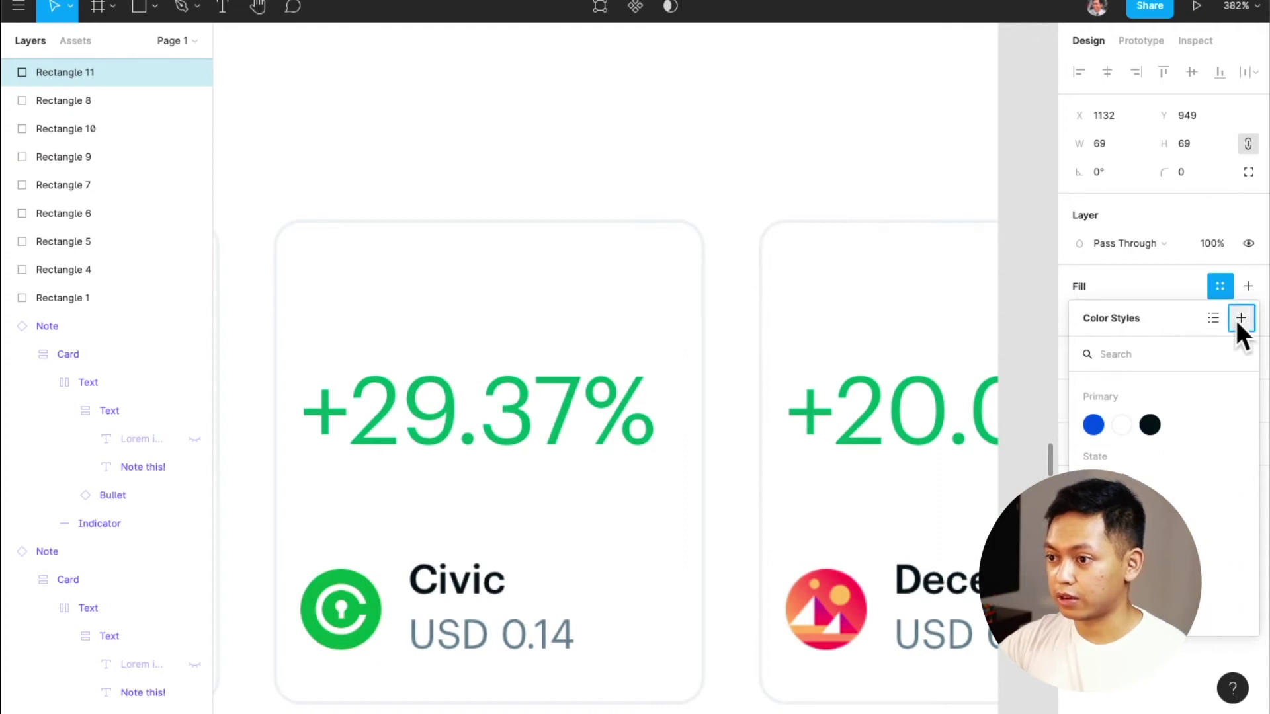
click(1239, 321)
text(Primary / Light Grey)
key(Return)
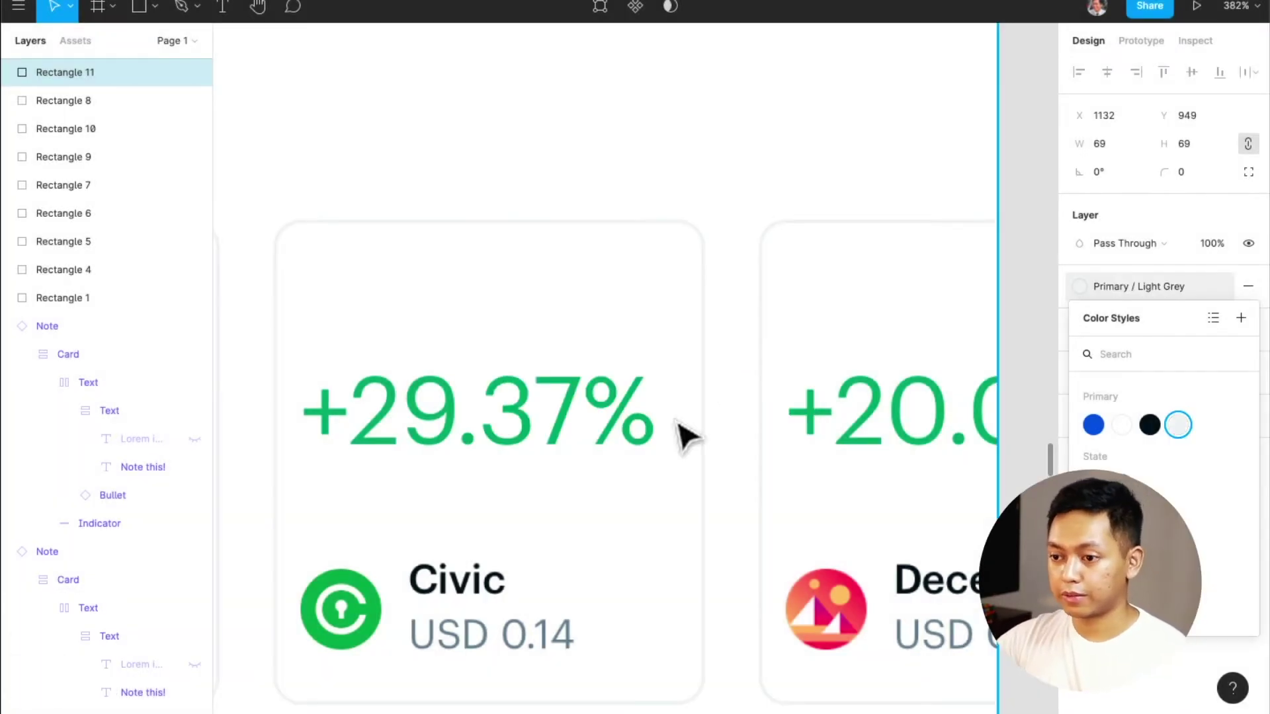
scroll(685, 433, down, 10)
click(794, 510)
Navigate the canvas back to the XRP notice card and pick the Rectangle tool
scroll(701, 526, down, 1)
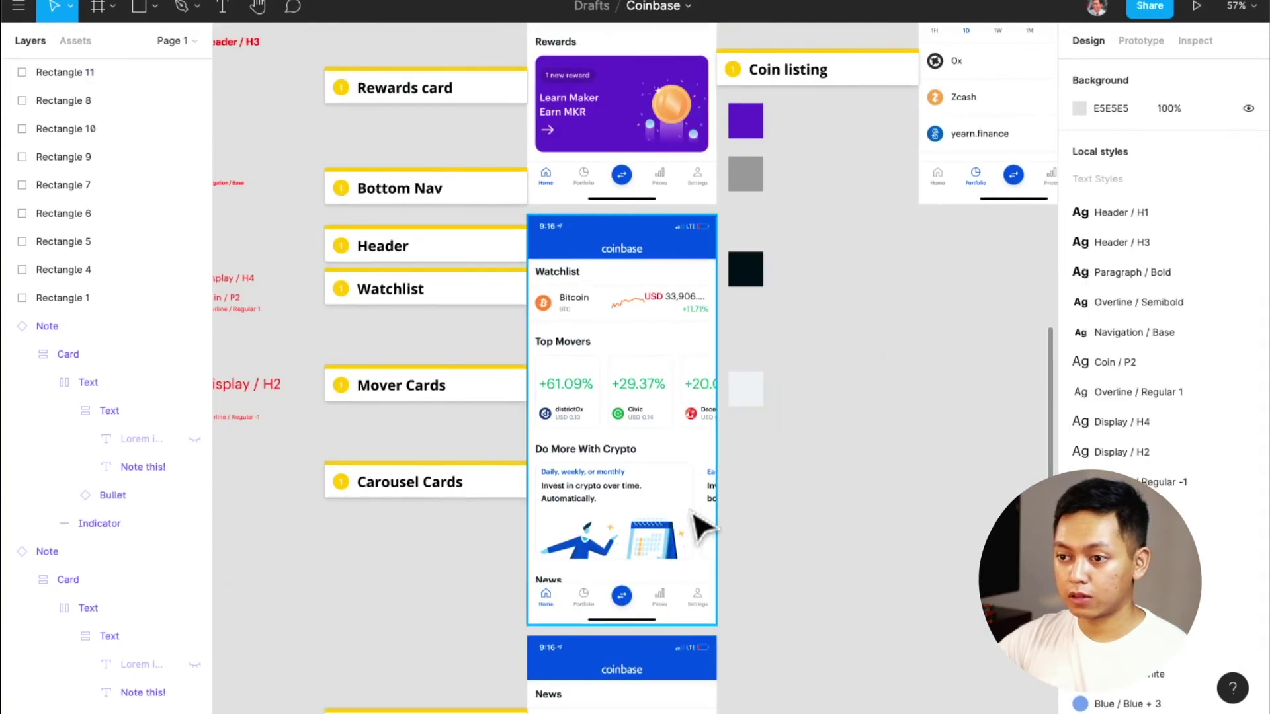
scroll(701, 526, down, 8)
scroll(701, 526, up, 6)
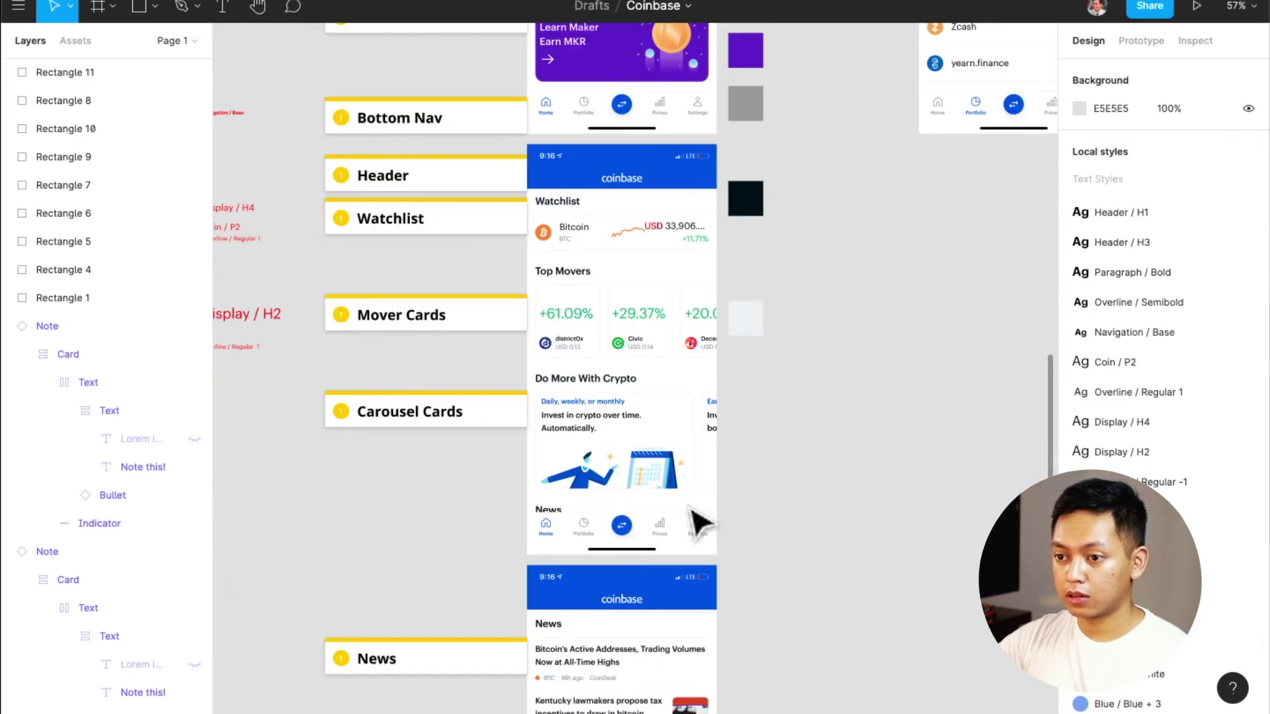
scroll(691, 511, up, 5)
ctrl+scroll(691, 511, down, 2)
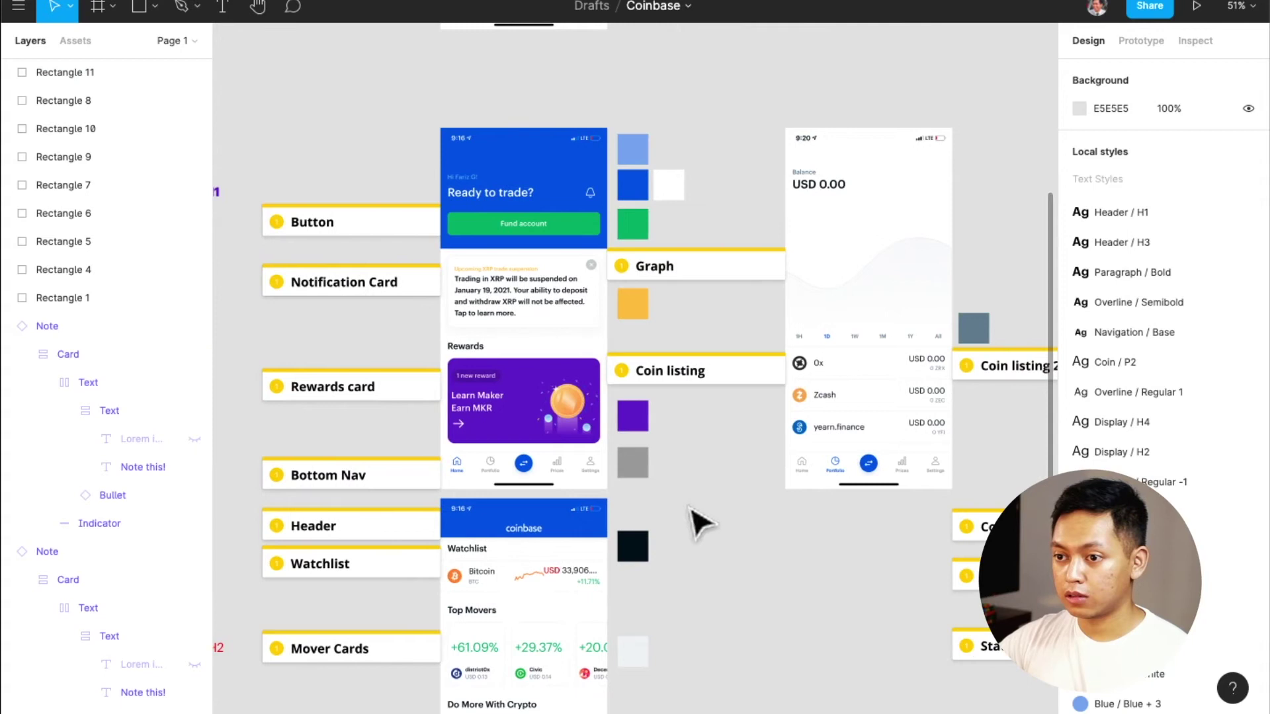
scroll(701, 522, up, 10)
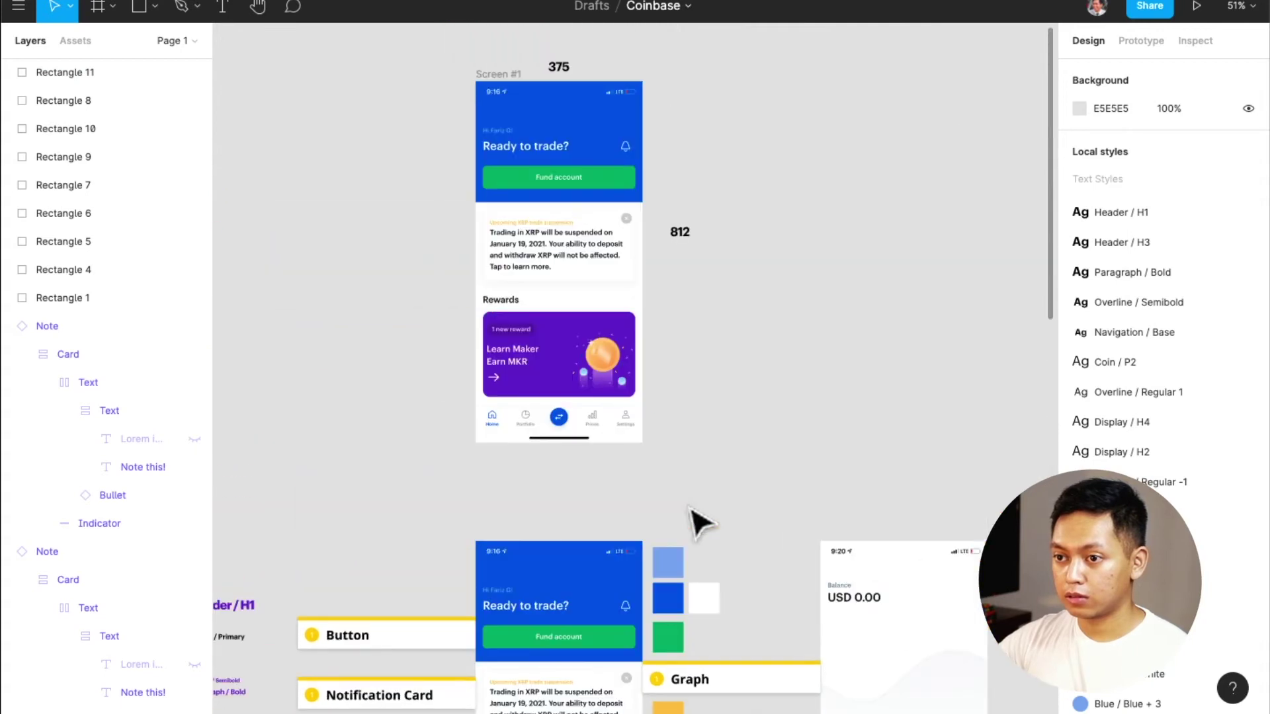
scroll(692, 519, down, 11)
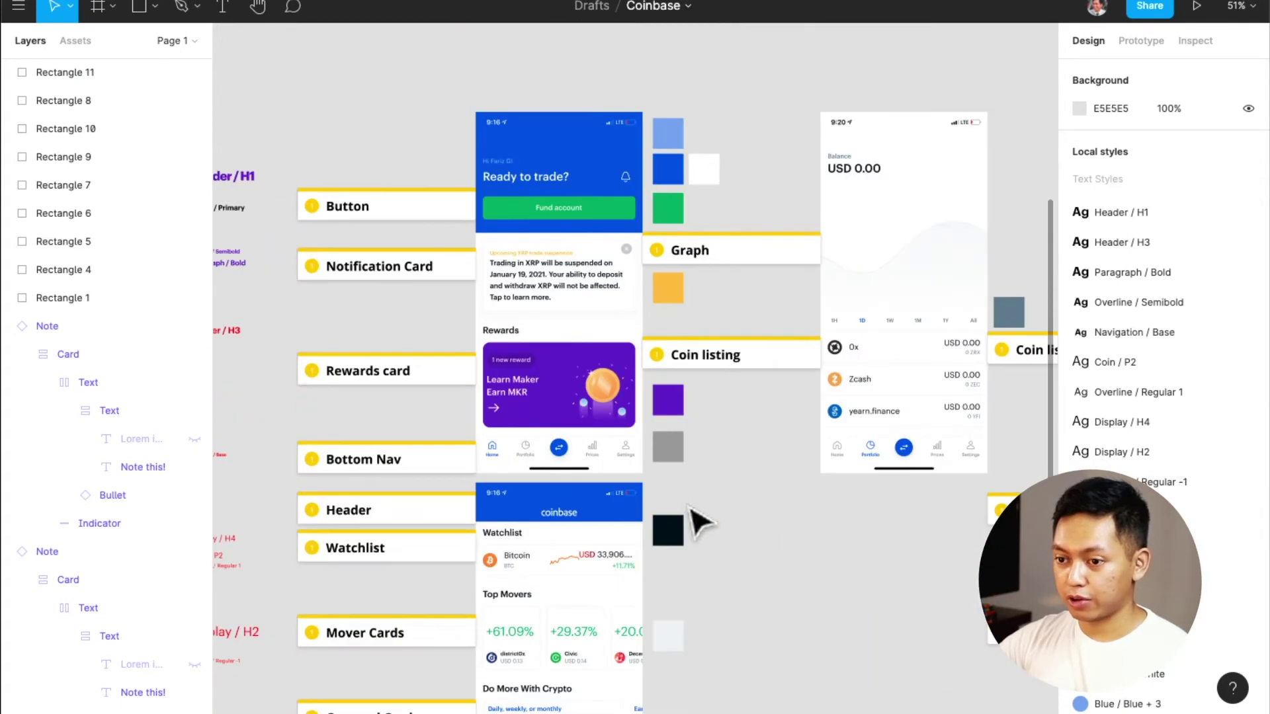
scroll(598, 543, left, 2)
scroll(601, 569, down, 3)
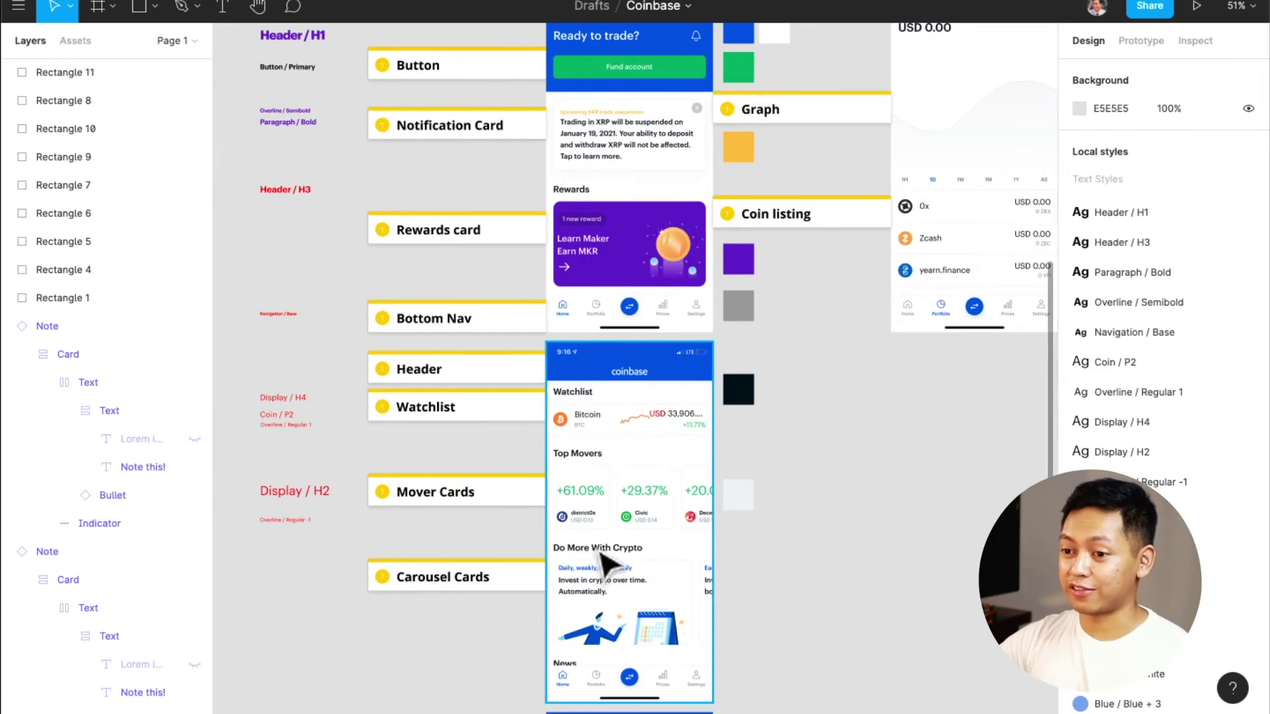
scroll(601, 562, down, 3)
ctrl+scroll(602, 562, up, 3)
scroll(603, 561, down, 4)
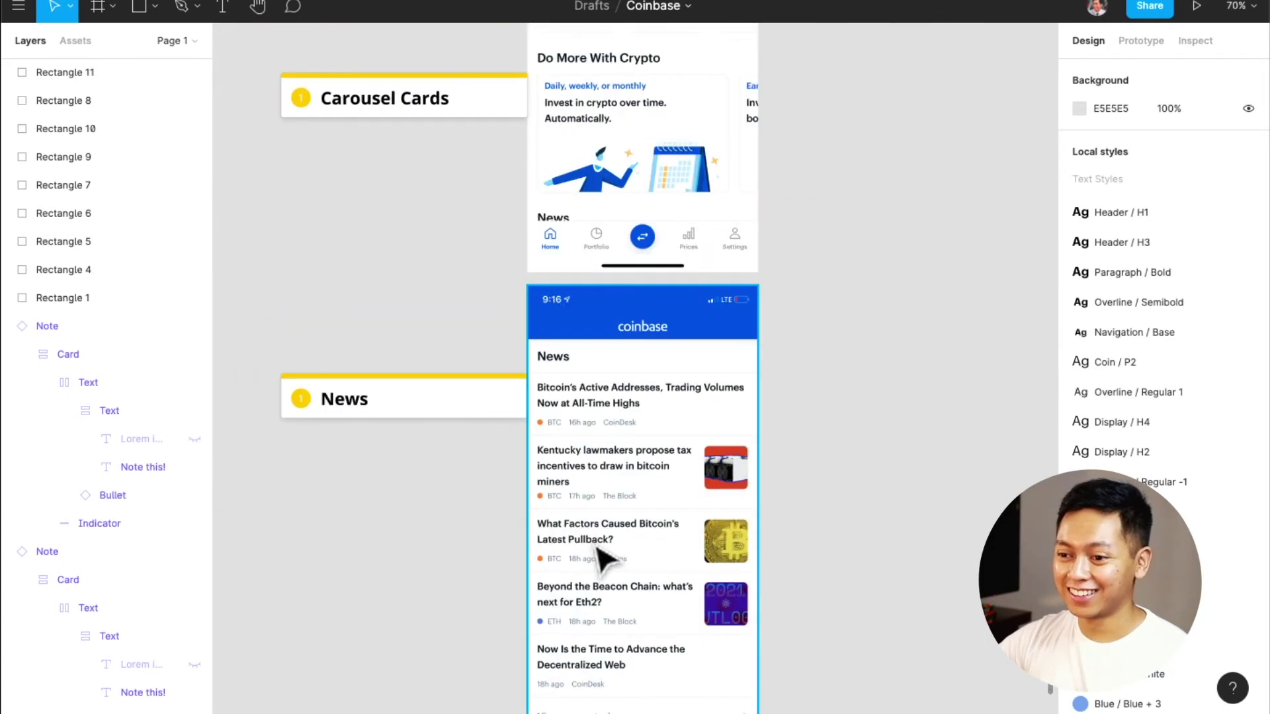
scroll(604, 559, up, 12)
scroll(603, 561, up, 8)
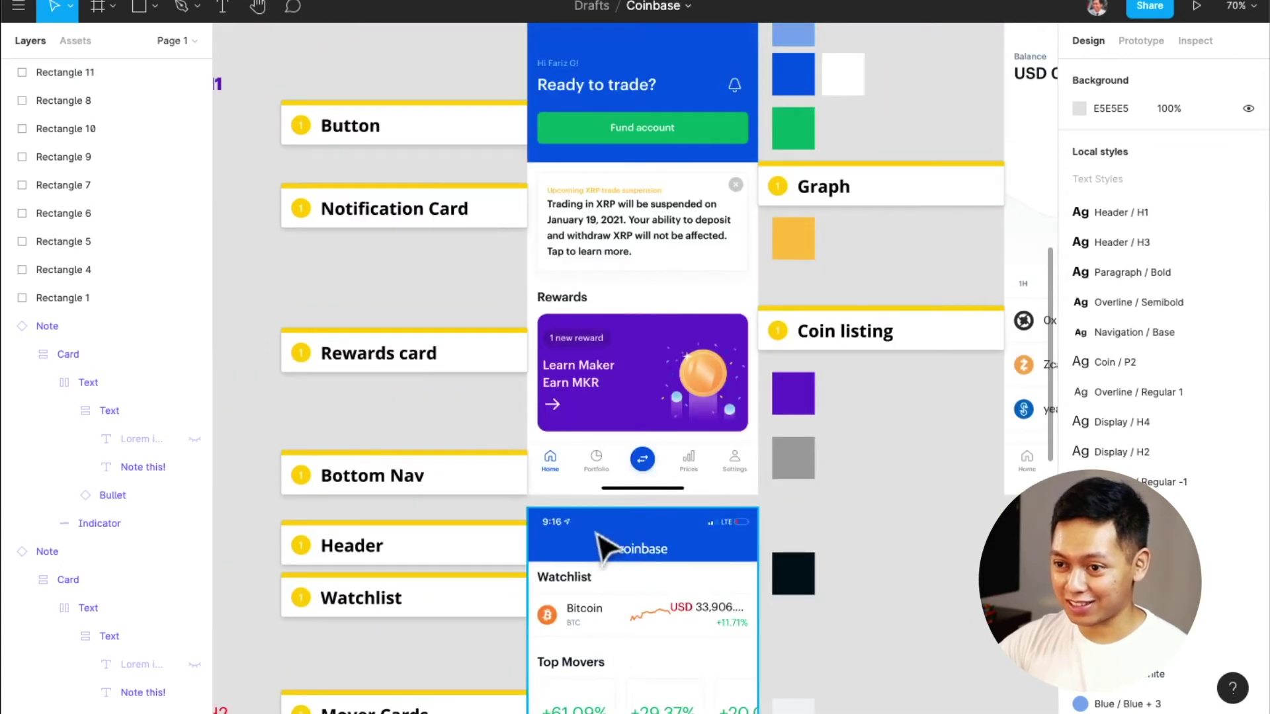
ctrl+scroll(619, 436, up, 5)
ctrl+scroll(616, 430, up, 2)
scroll(616, 430, up, 5)
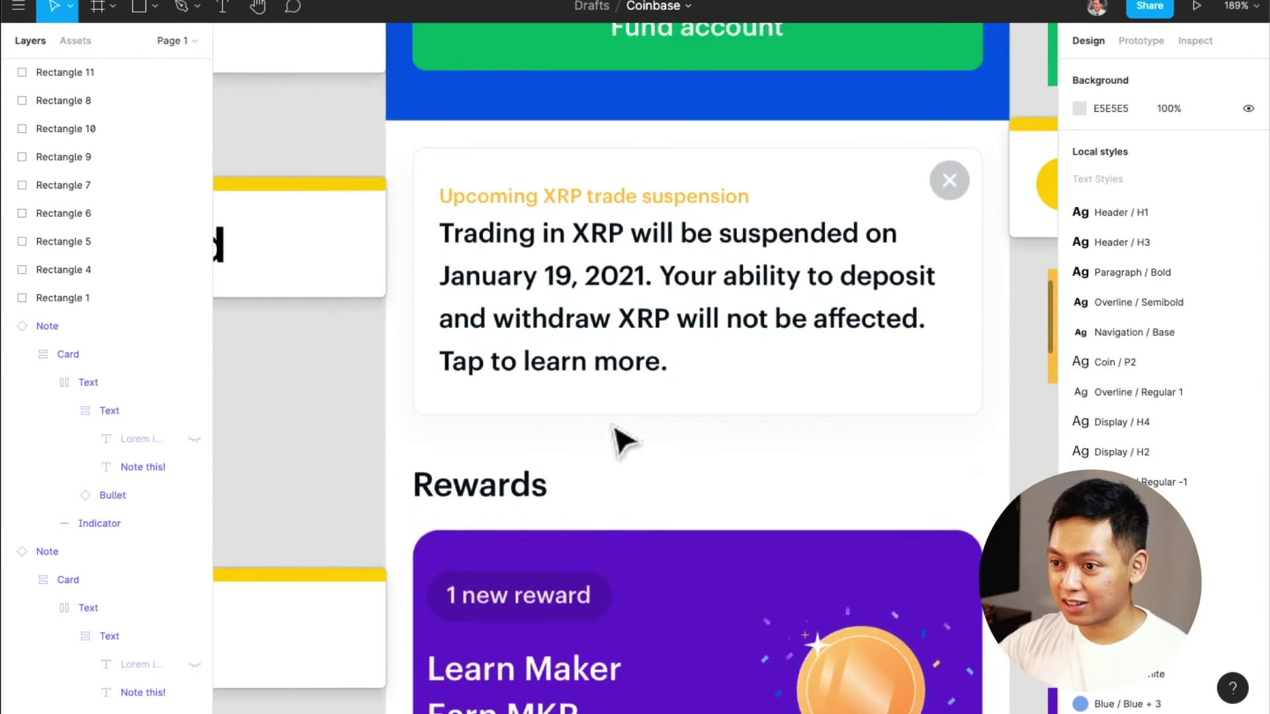
key(r)
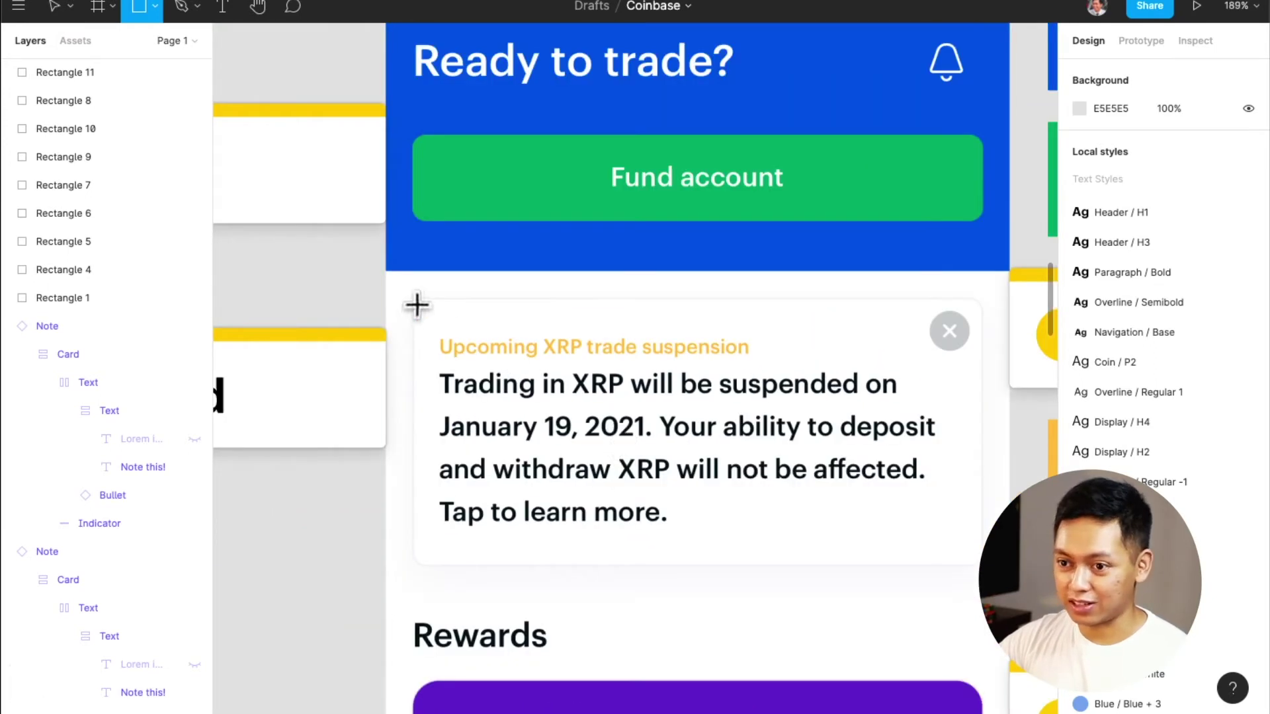
Draw a grey rectangle over the card's left side and give it a drop shadow
drag(415, 301, 541, 563)
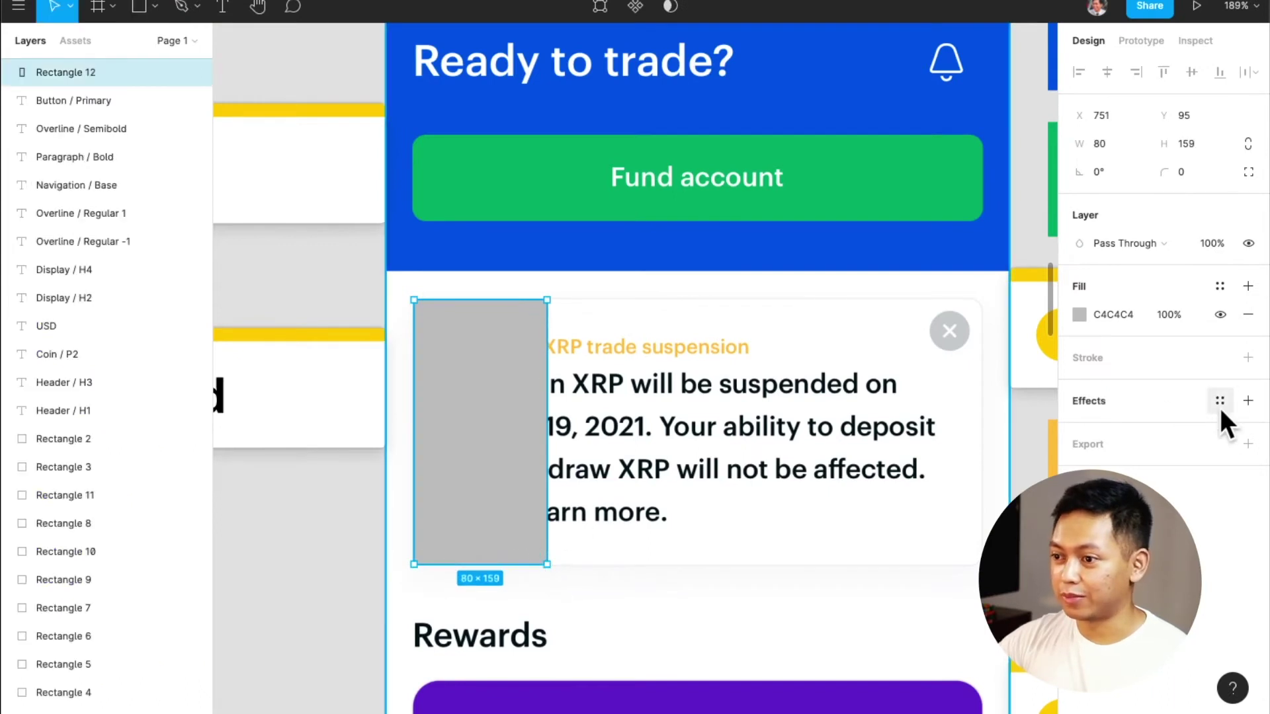
click(1220, 401)
click(1221, 403)
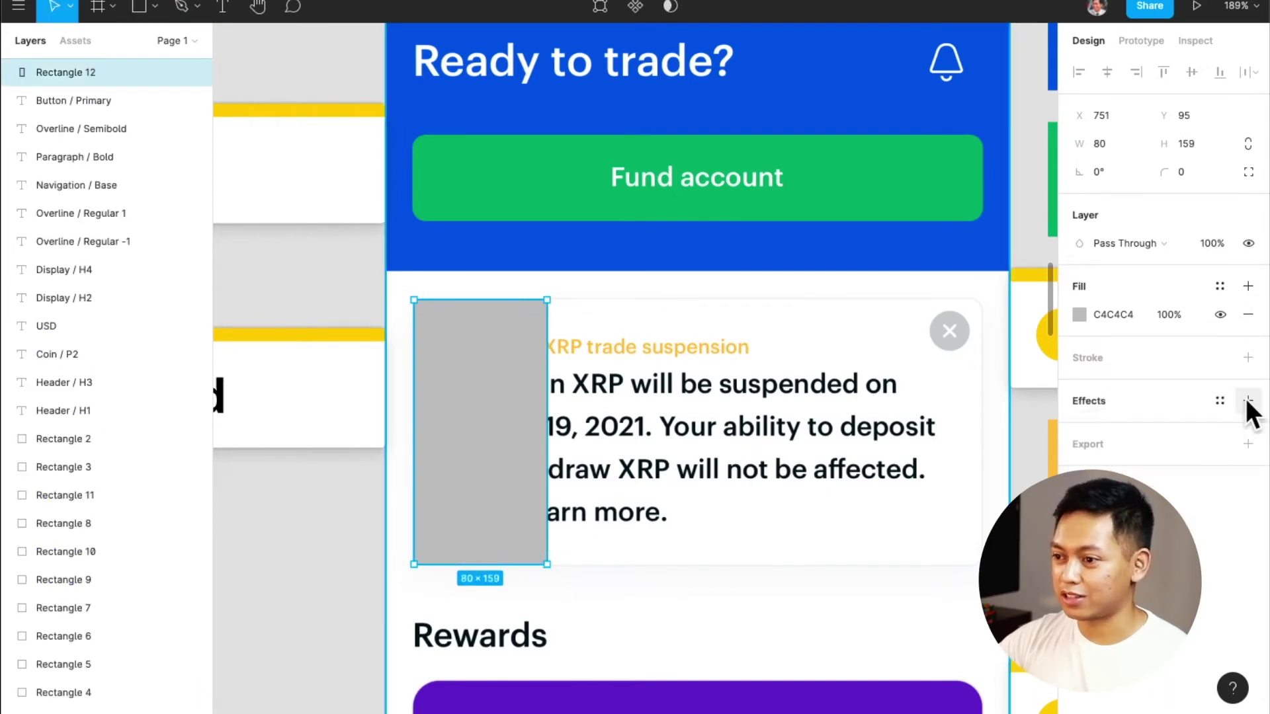
click(1248, 401)
scroll(545, 602, up, 3)
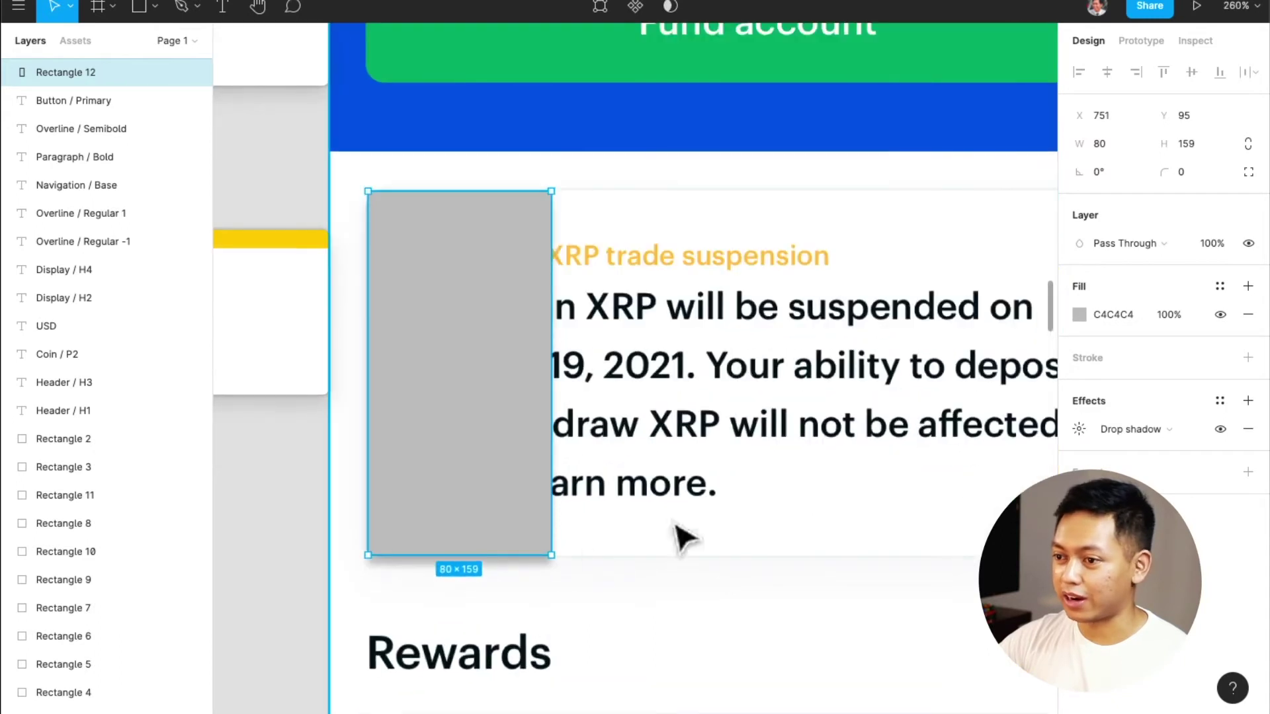
click(1079, 427)
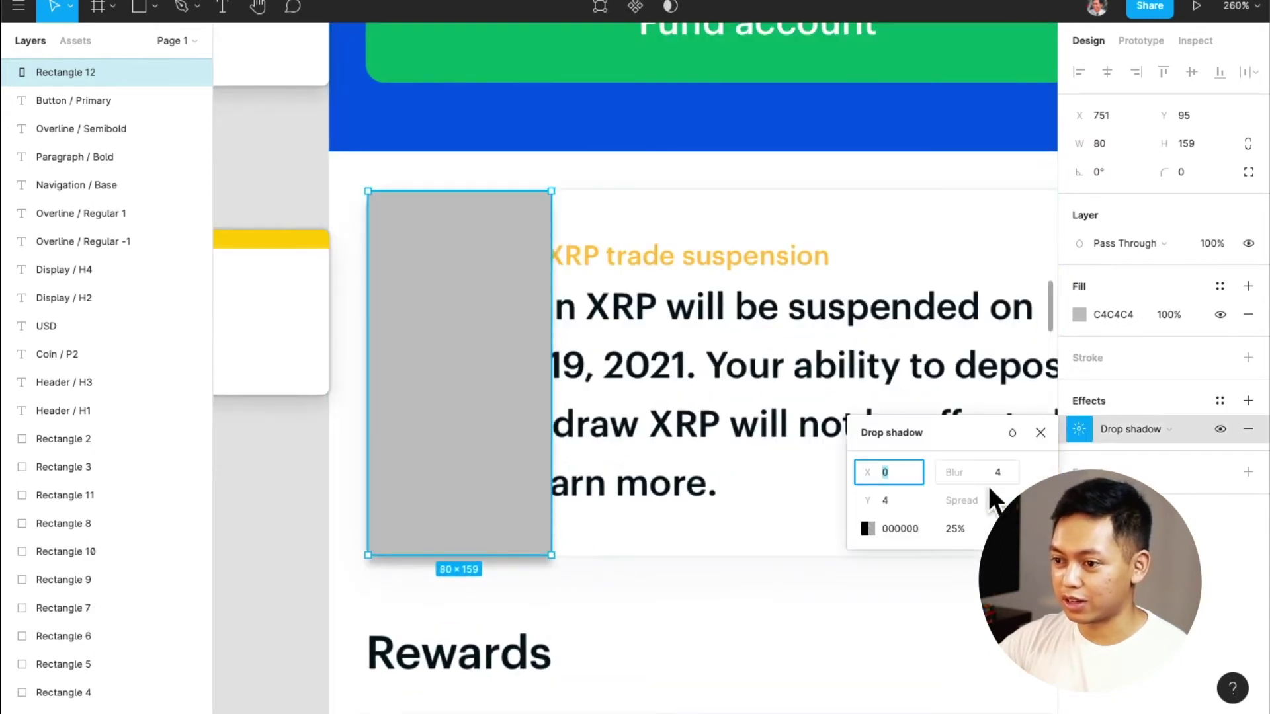
Set the drop shadow colour to grey A2A2A2
click(871, 526)
click(868, 528)
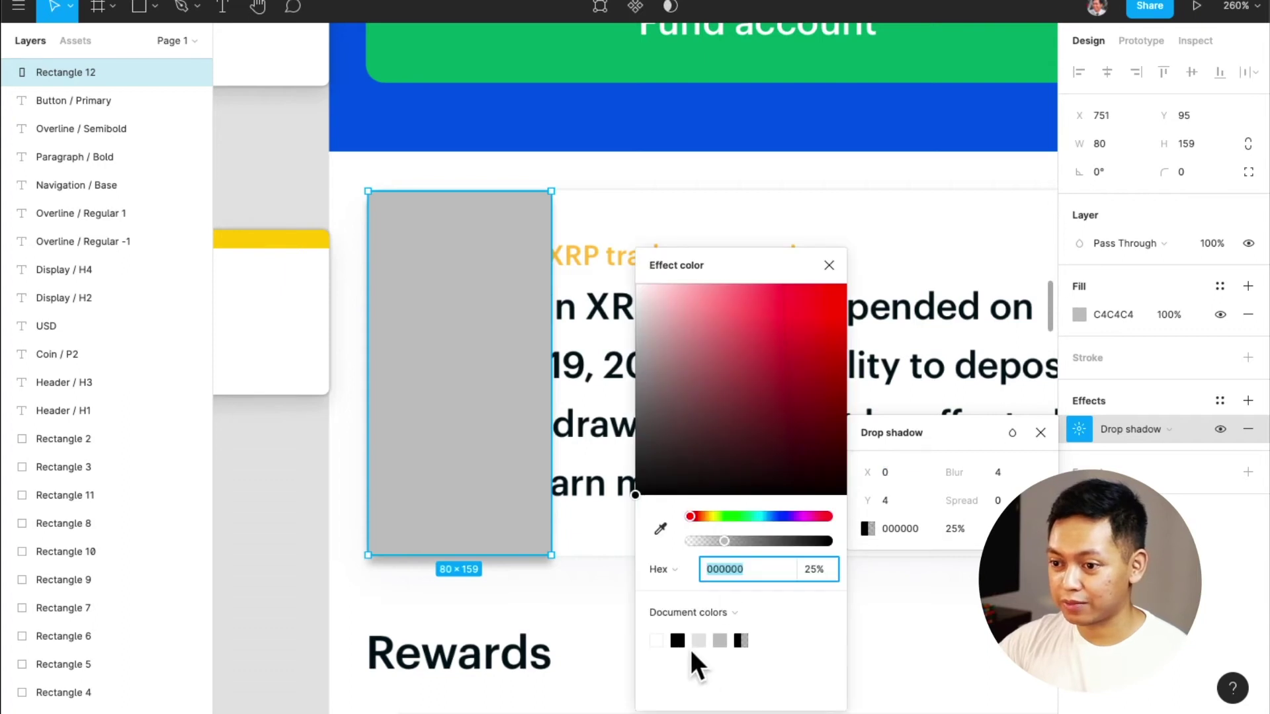
click(742, 641)
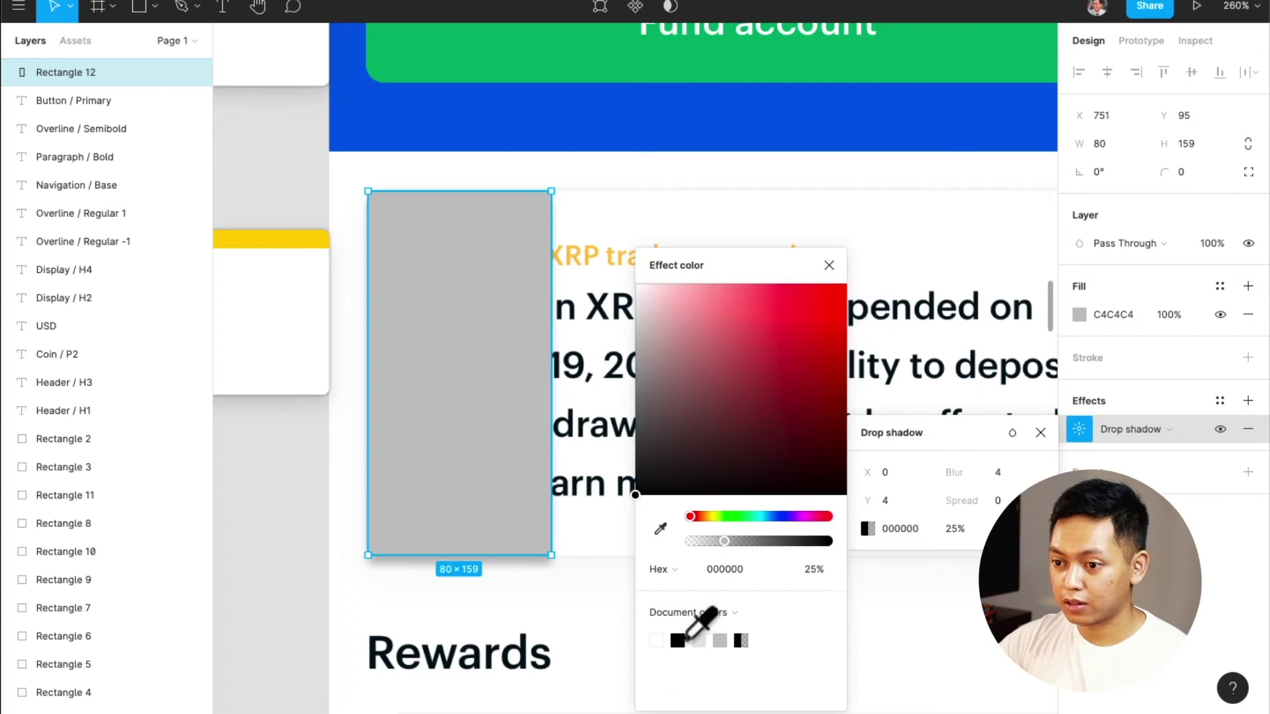
click(680, 640)
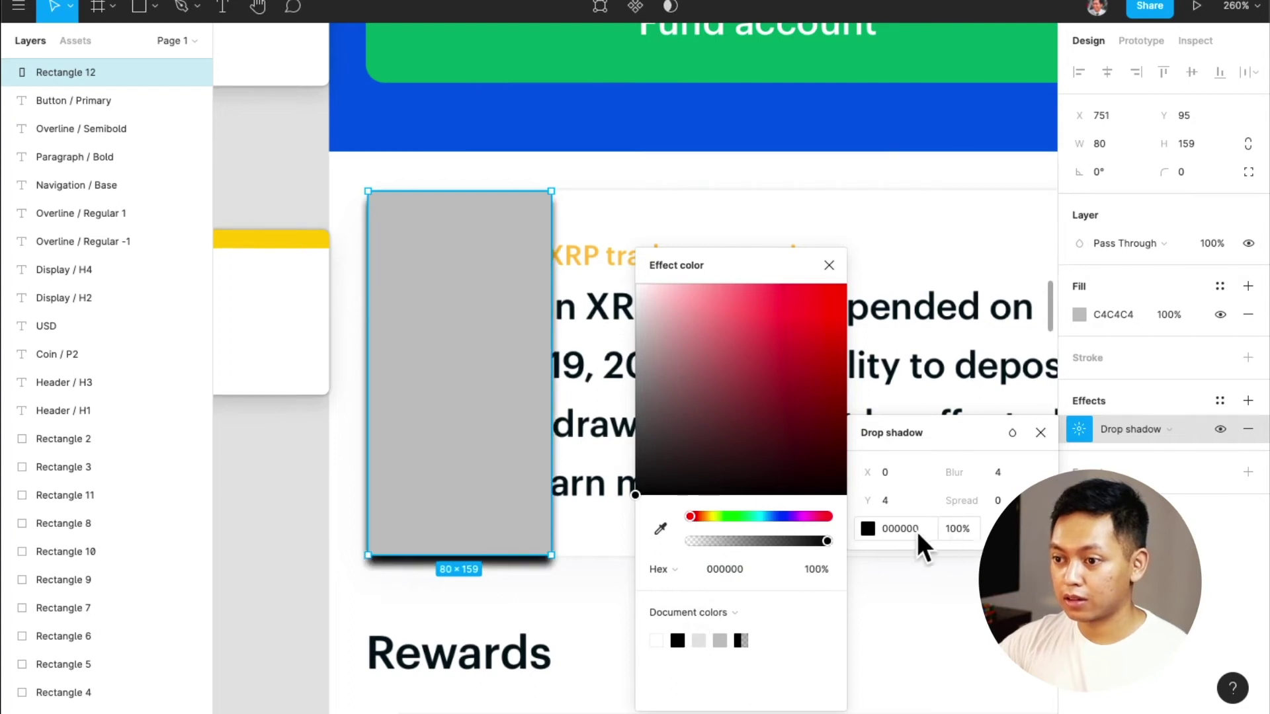
click(748, 616)
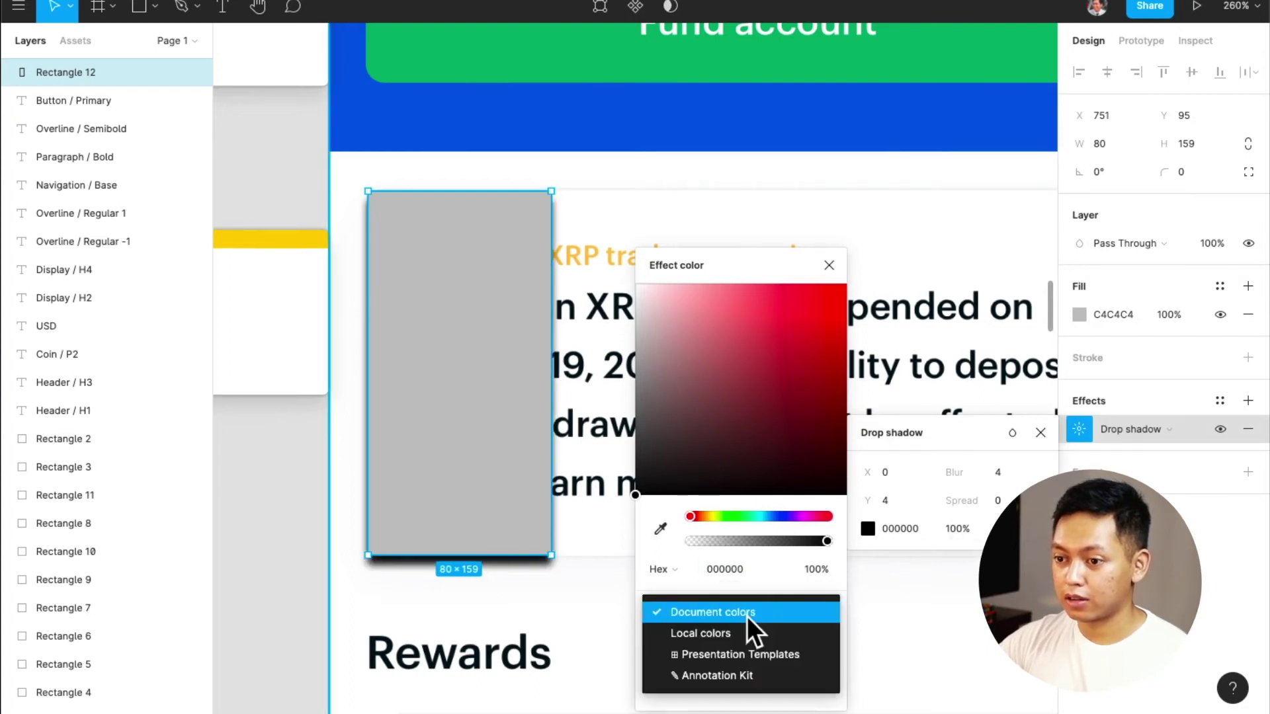
click(753, 628)
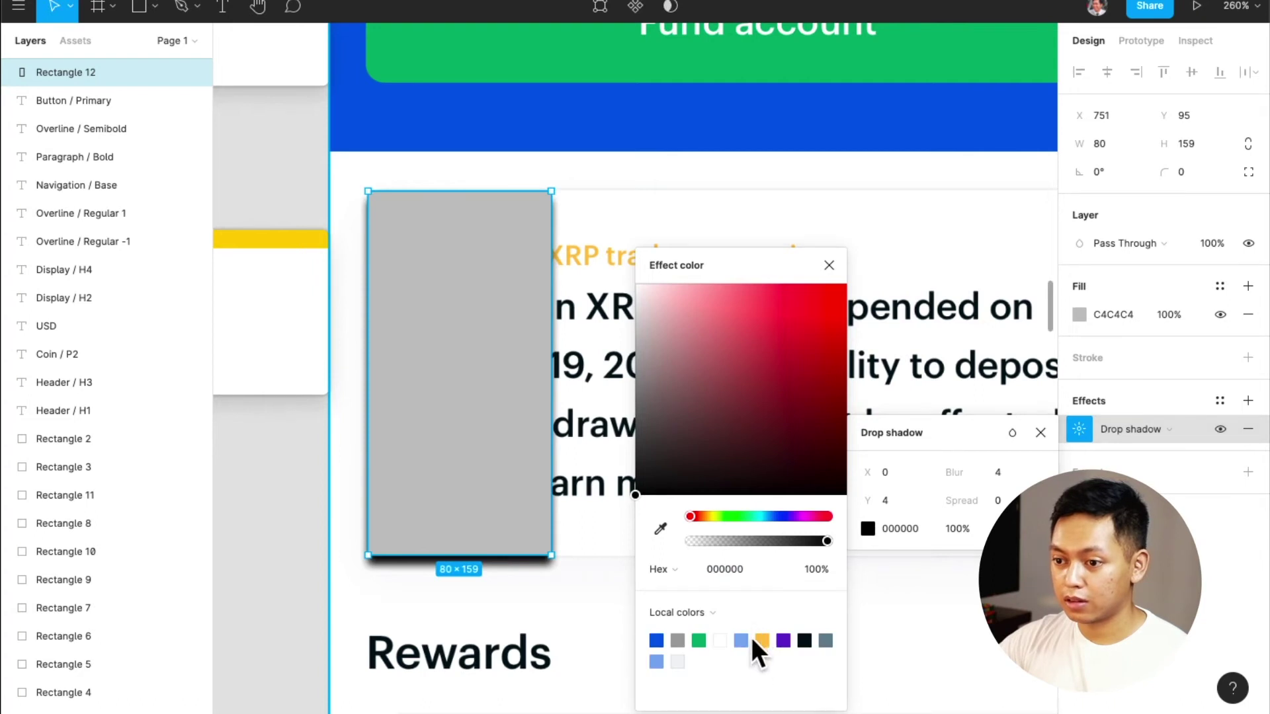
click(807, 646)
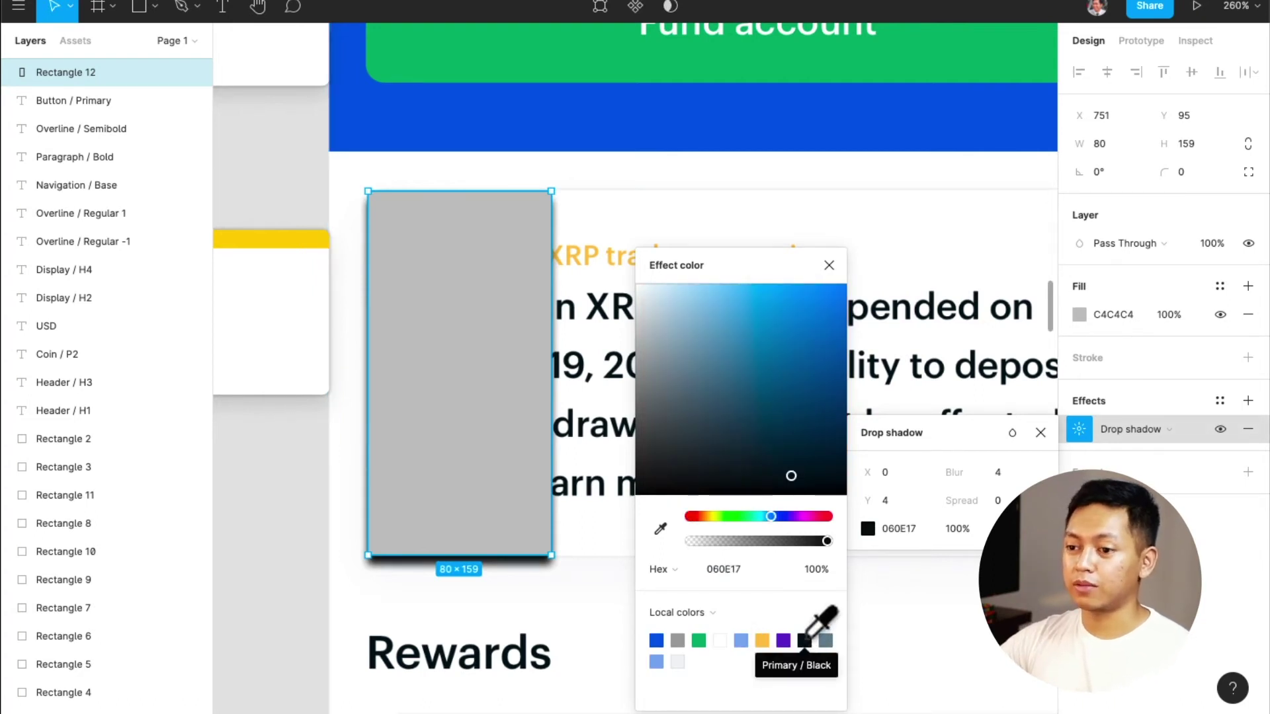
click(679, 639)
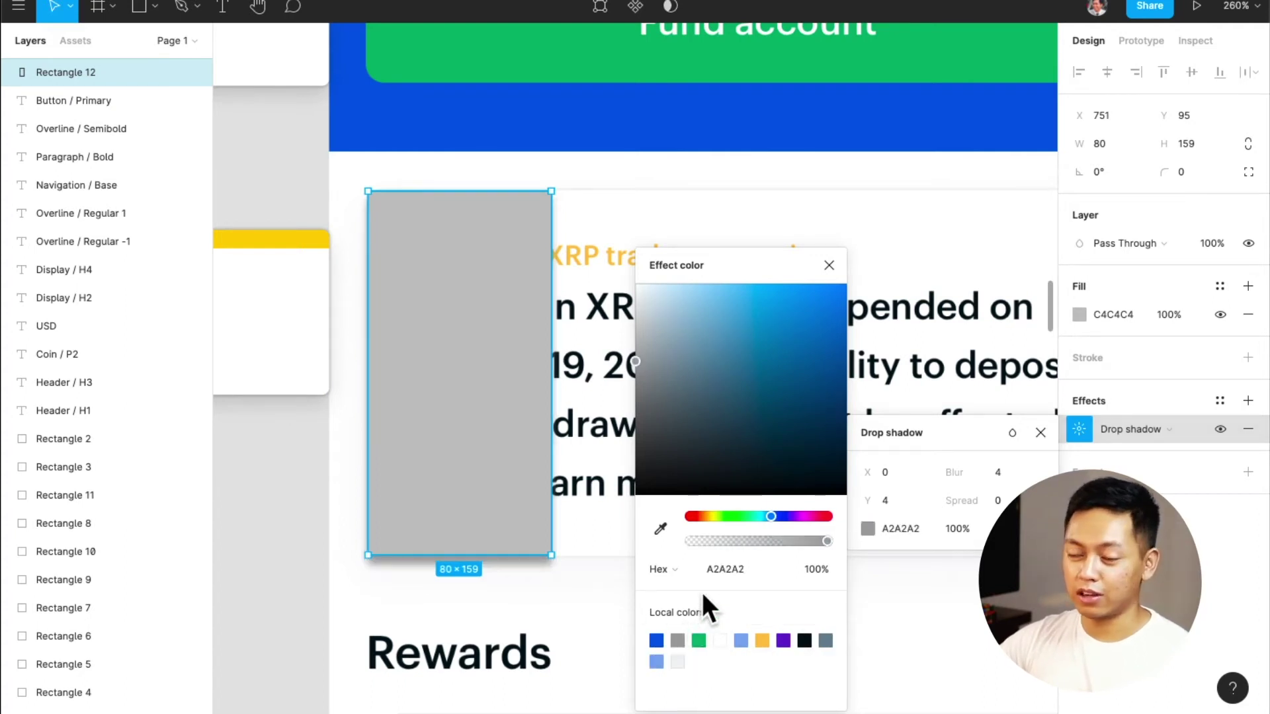
Set the shadow to 20% opacity, blur 12 and Y offset 6
click(961, 529)
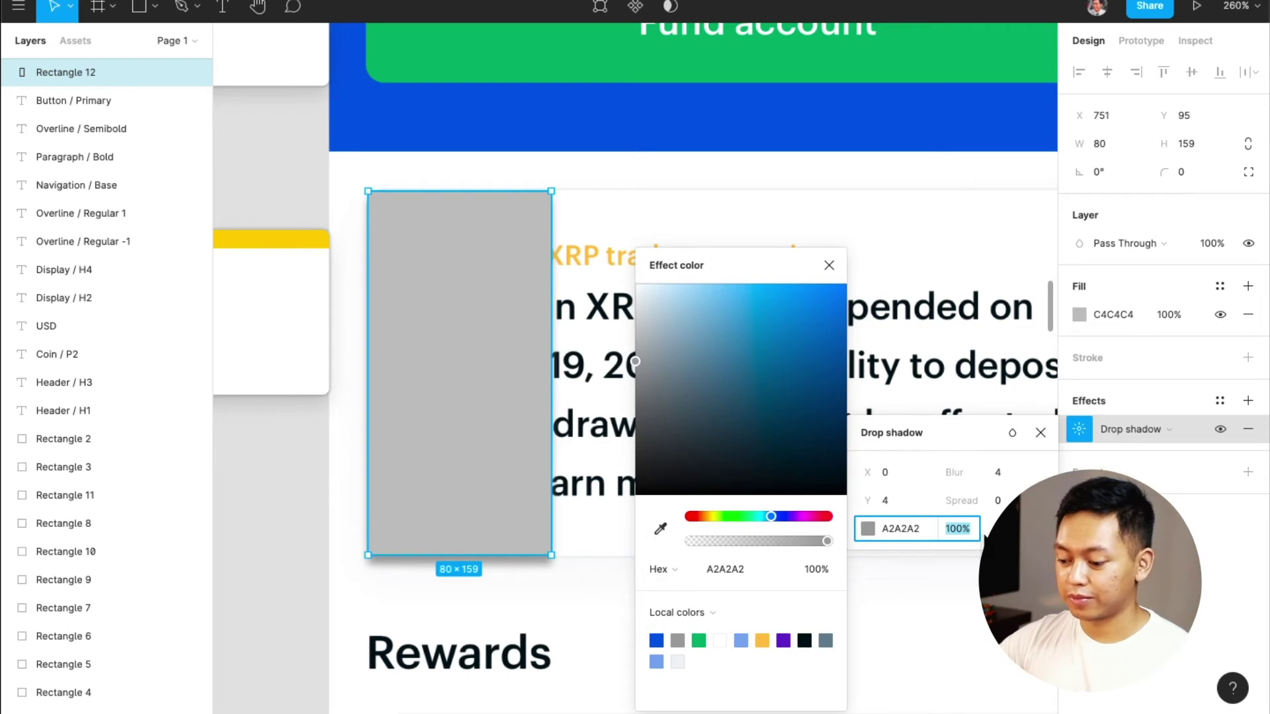
text(20)
key(Return)
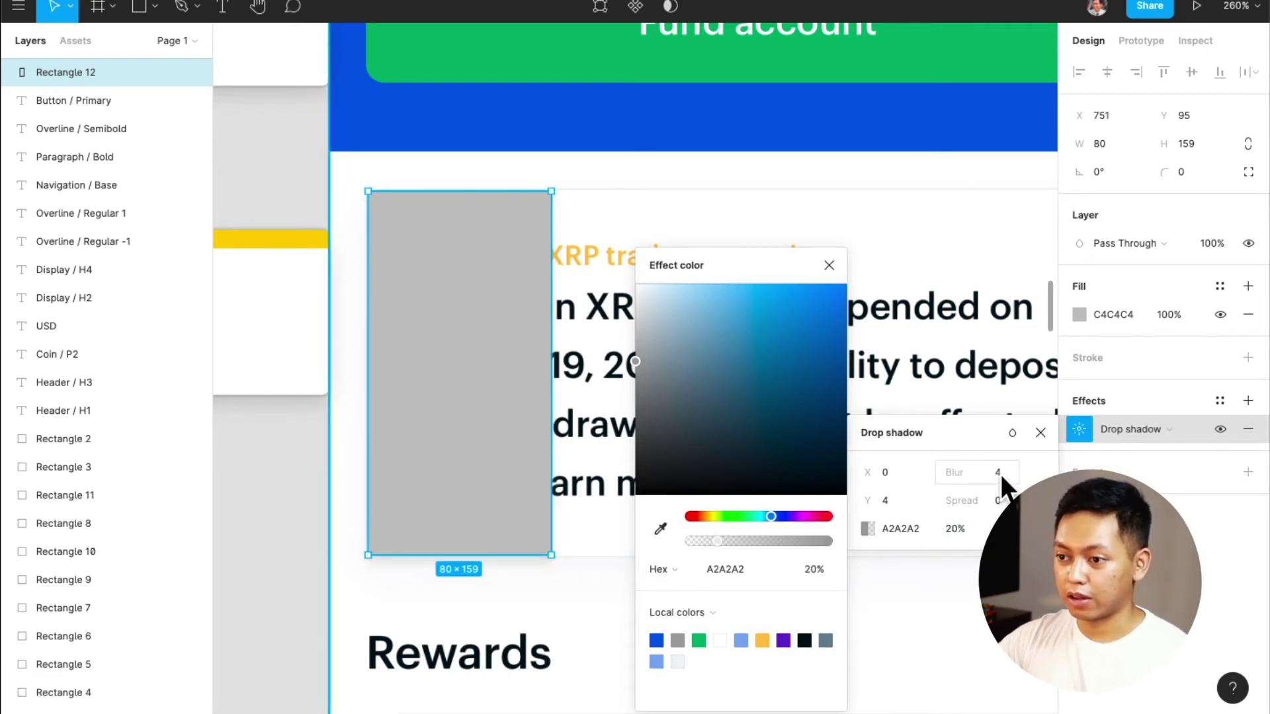
click(1003, 477)
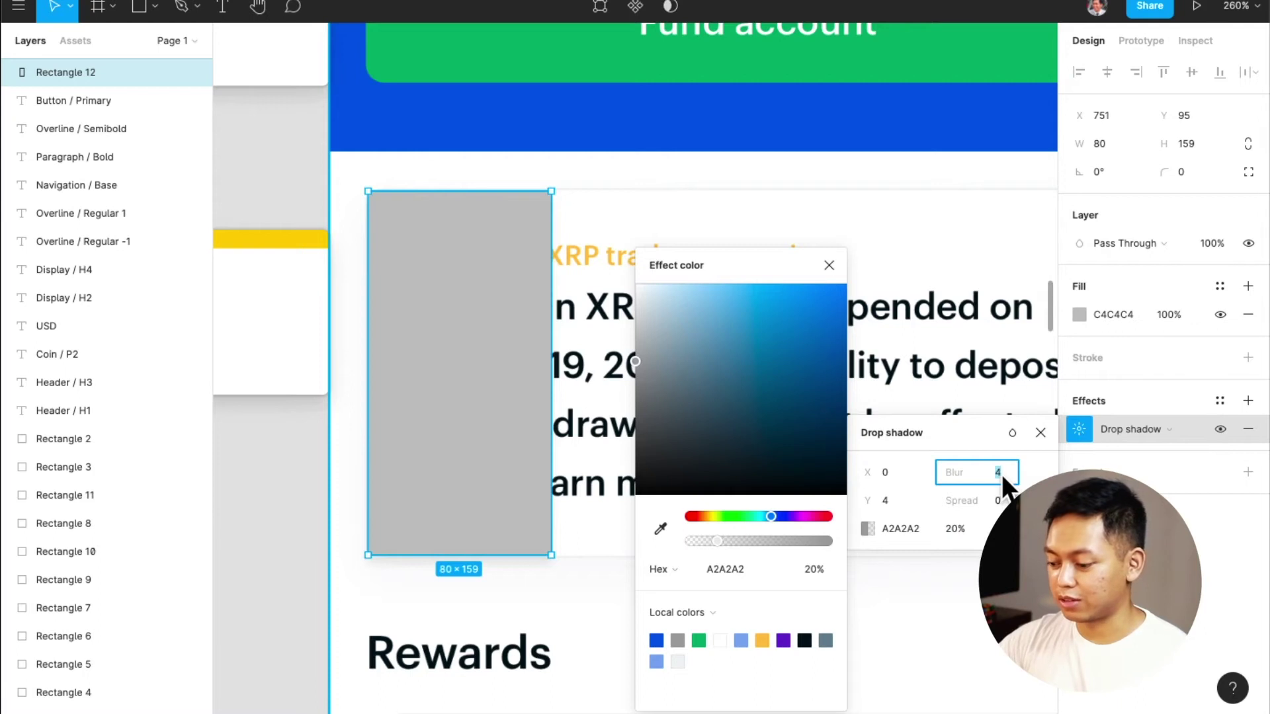
text(8)
key(Return)
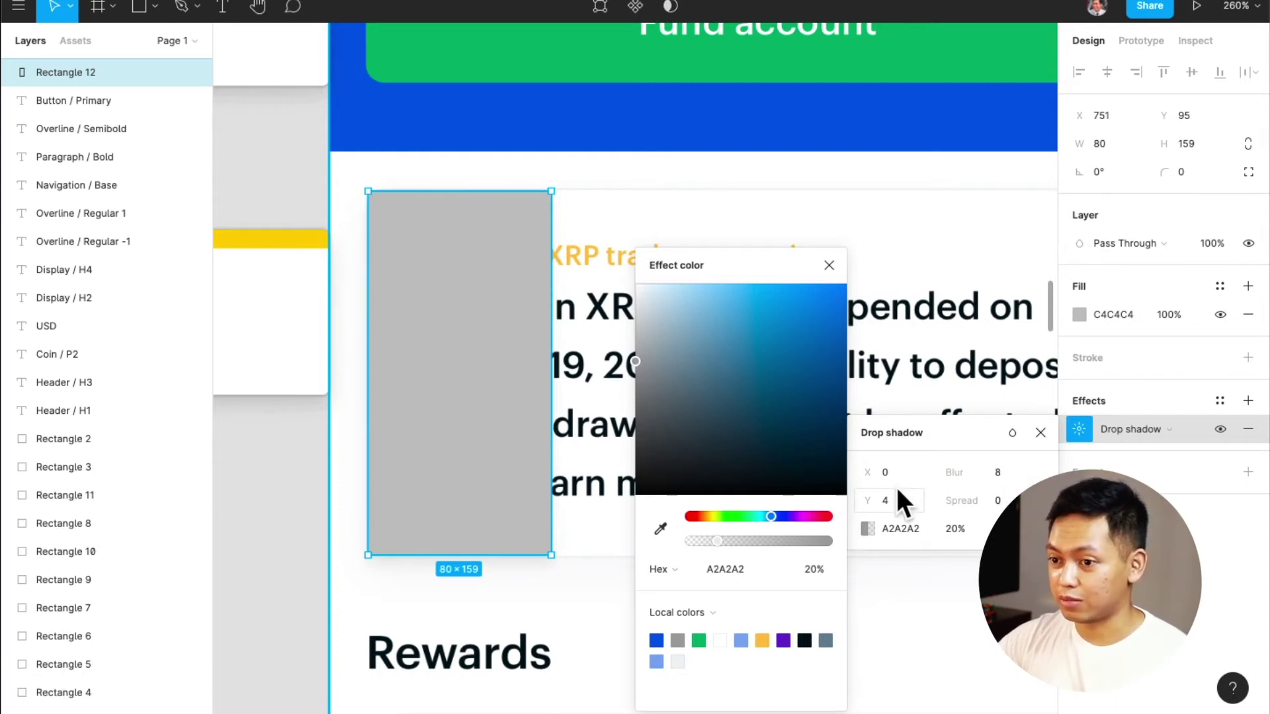
click(1001, 474)
text(12)
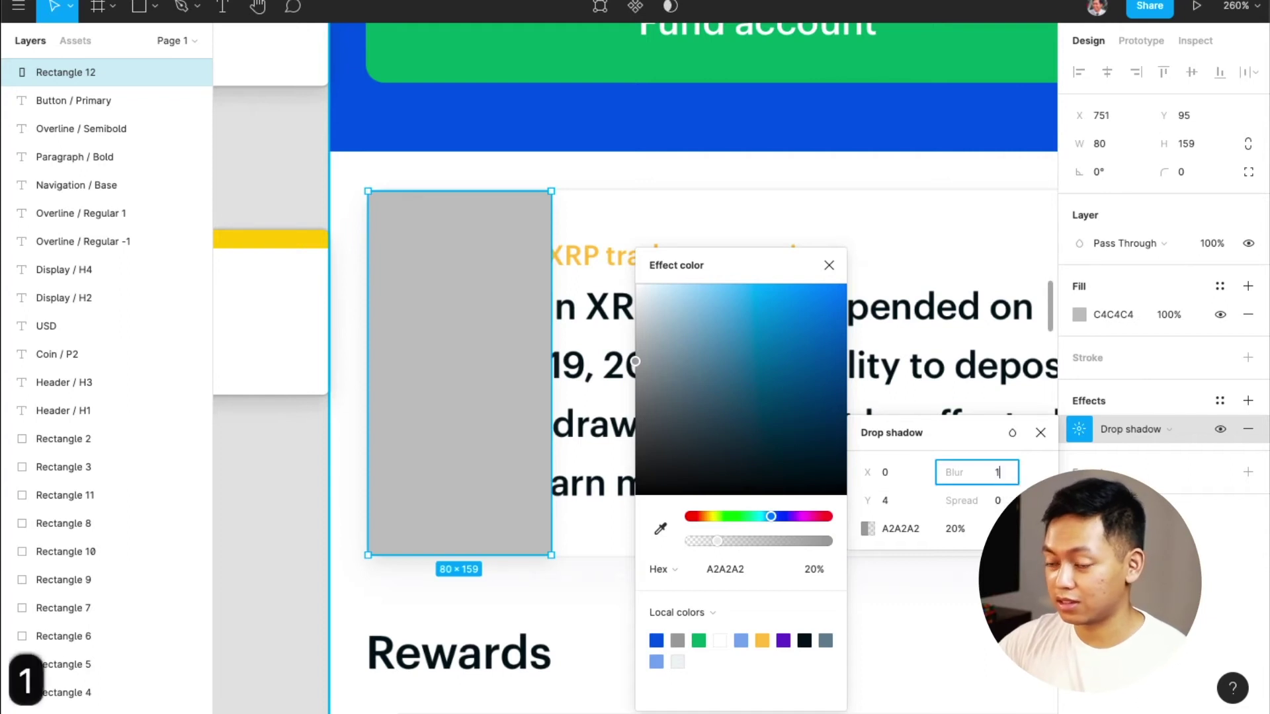
click(895, 495)
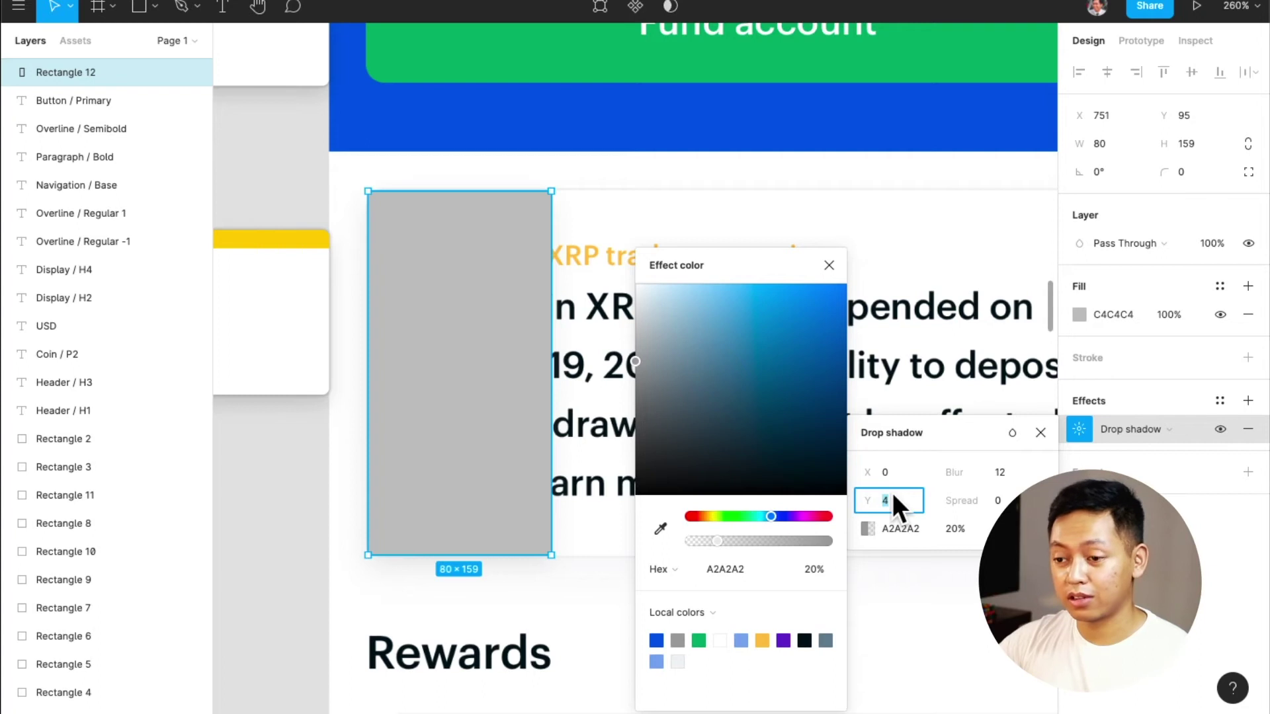
text(6)
key(Return)
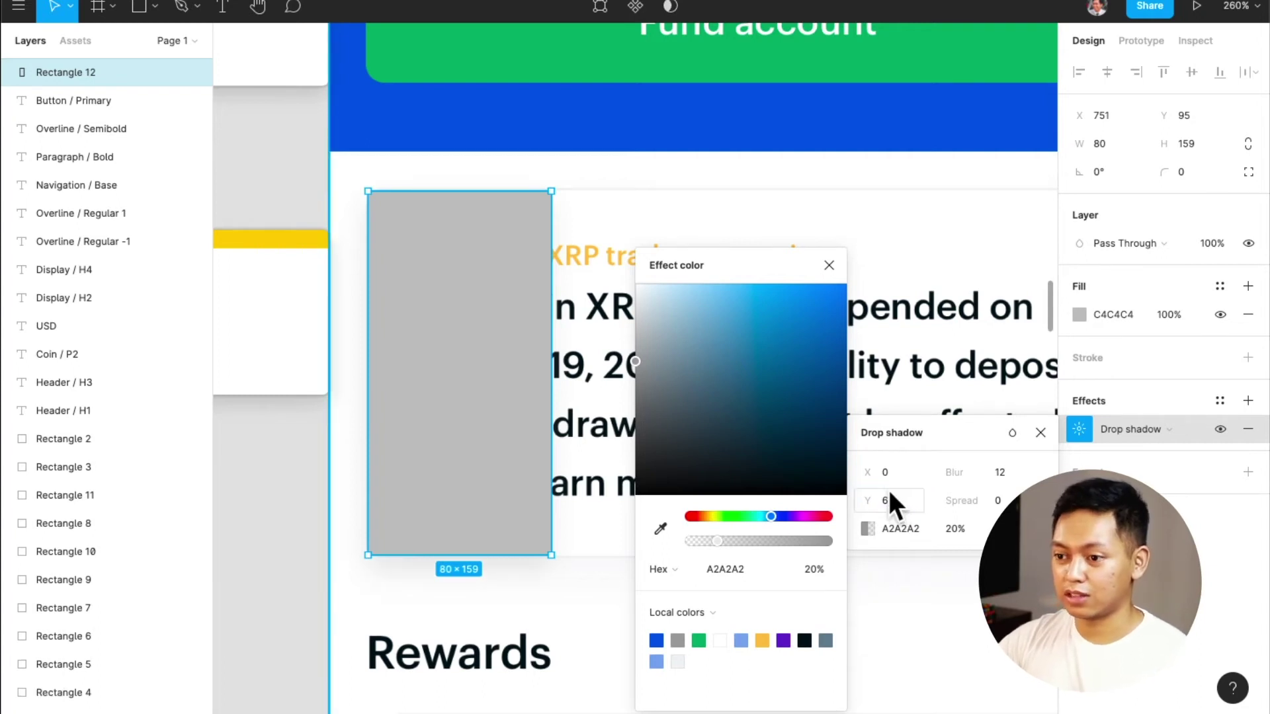
click(1223, 401)
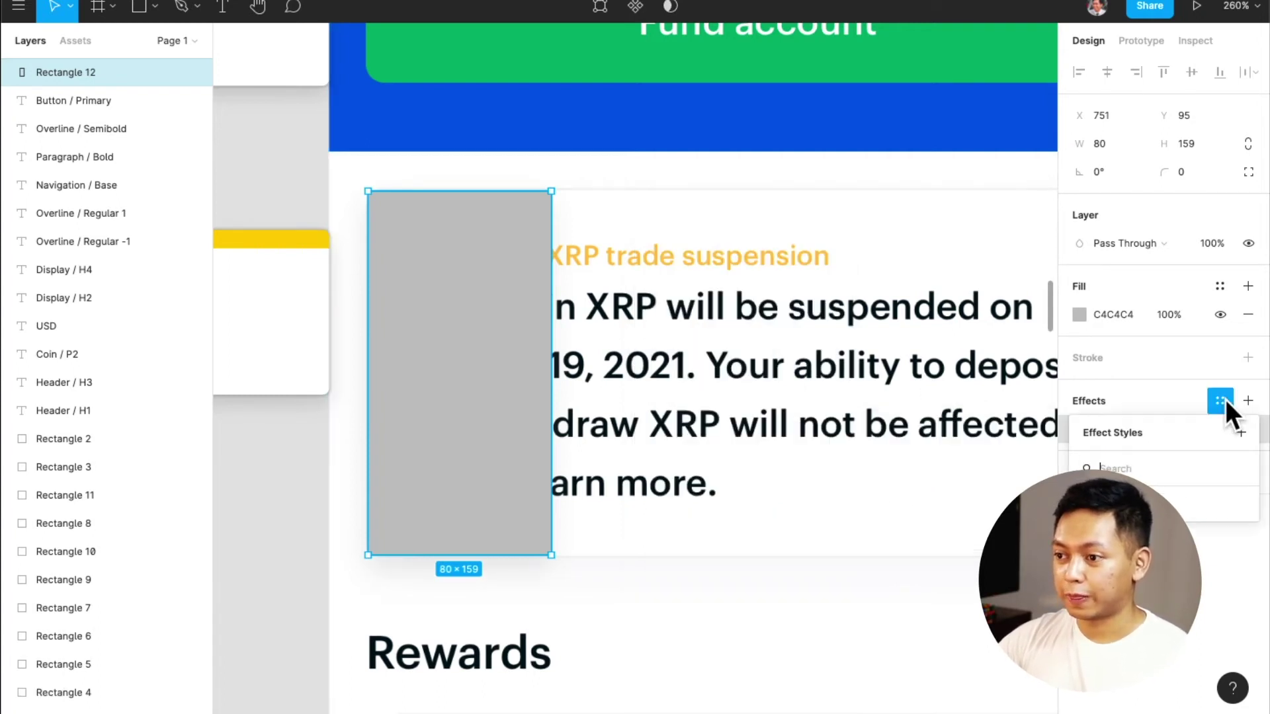
Save the rectangle's shadow as a new effect style named 'Elevation / Lvl 1'
click(1240, 431)
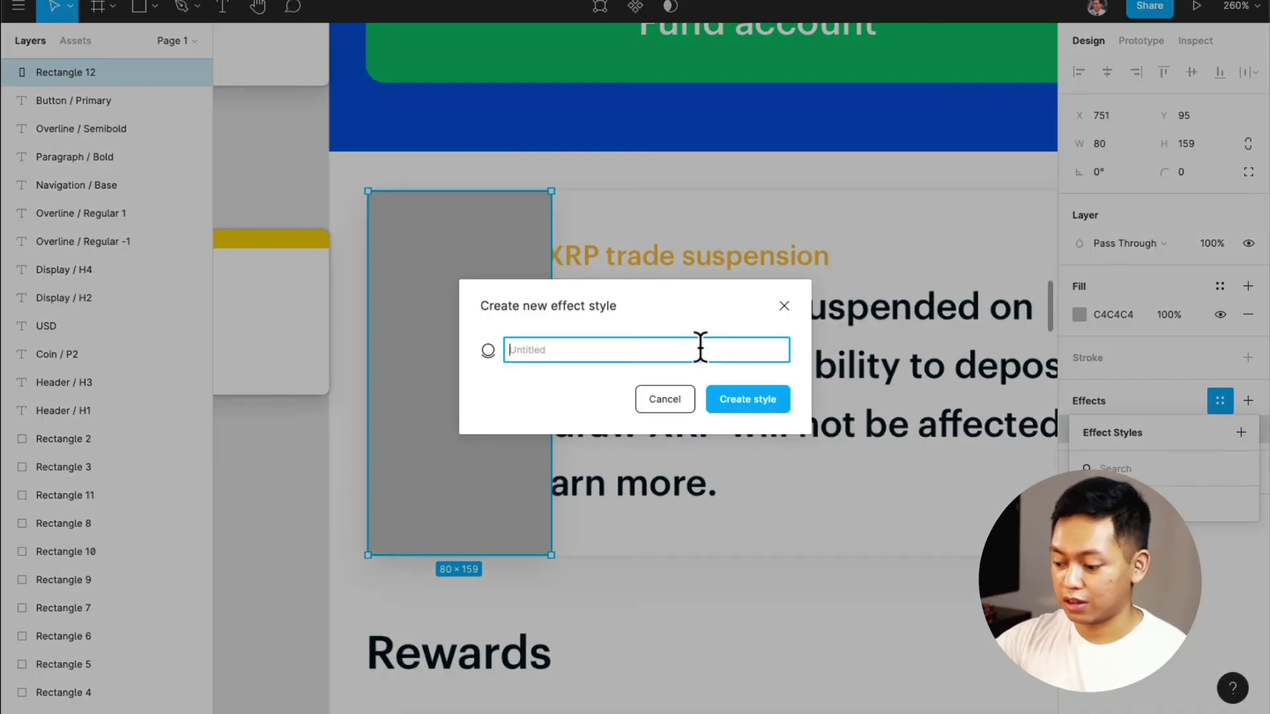
text(Elevati)
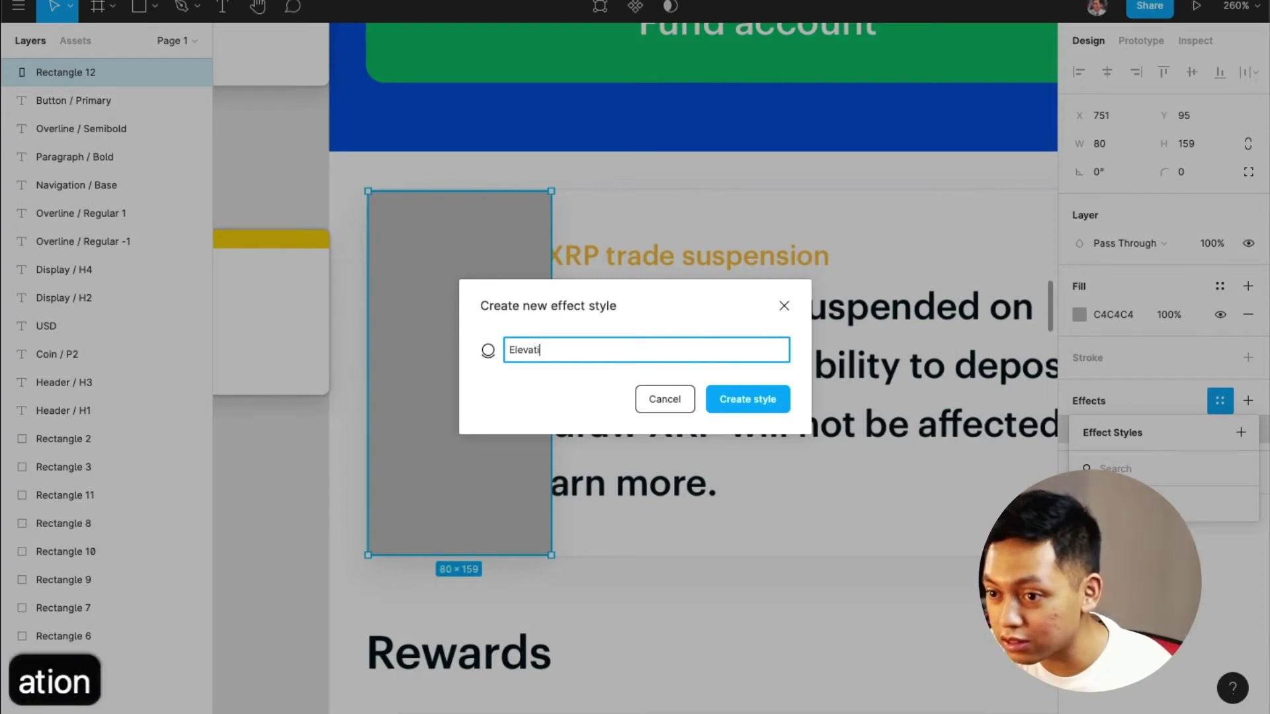
text(on 1)
key(BackSpace)
key(BackSpace)
key(BackSpace)
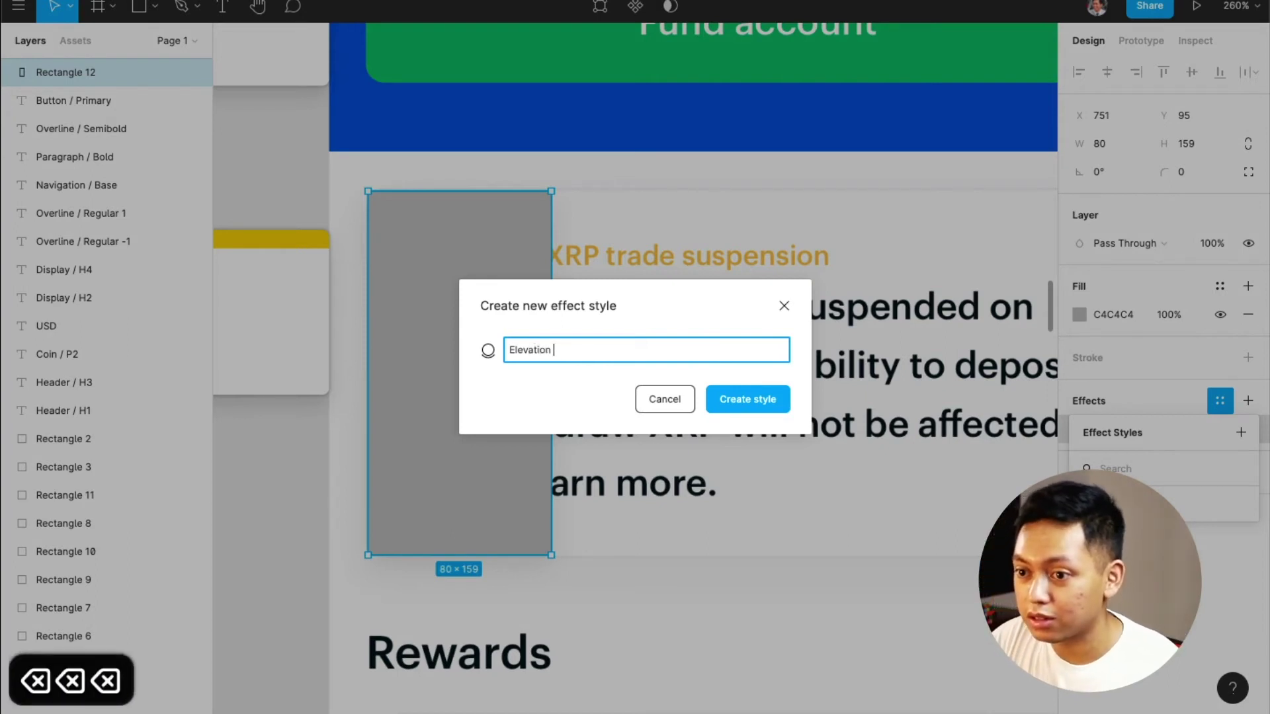
text(/ )
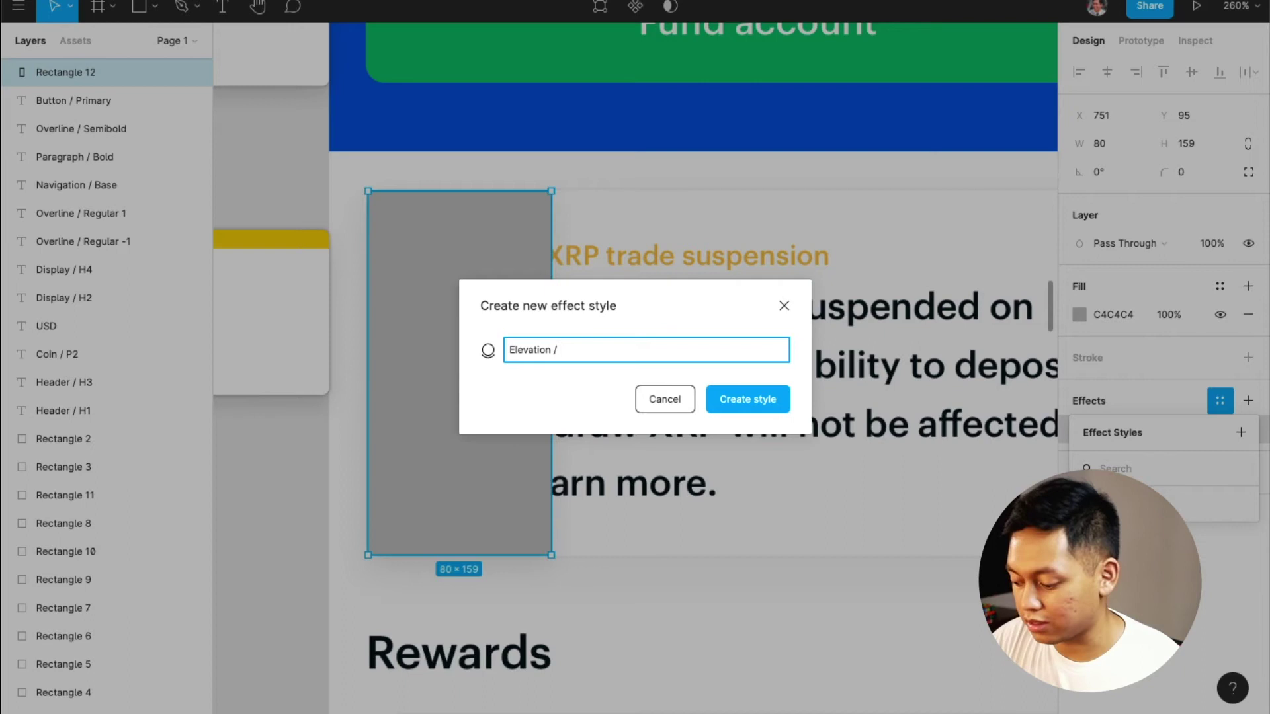
text(Lvl)
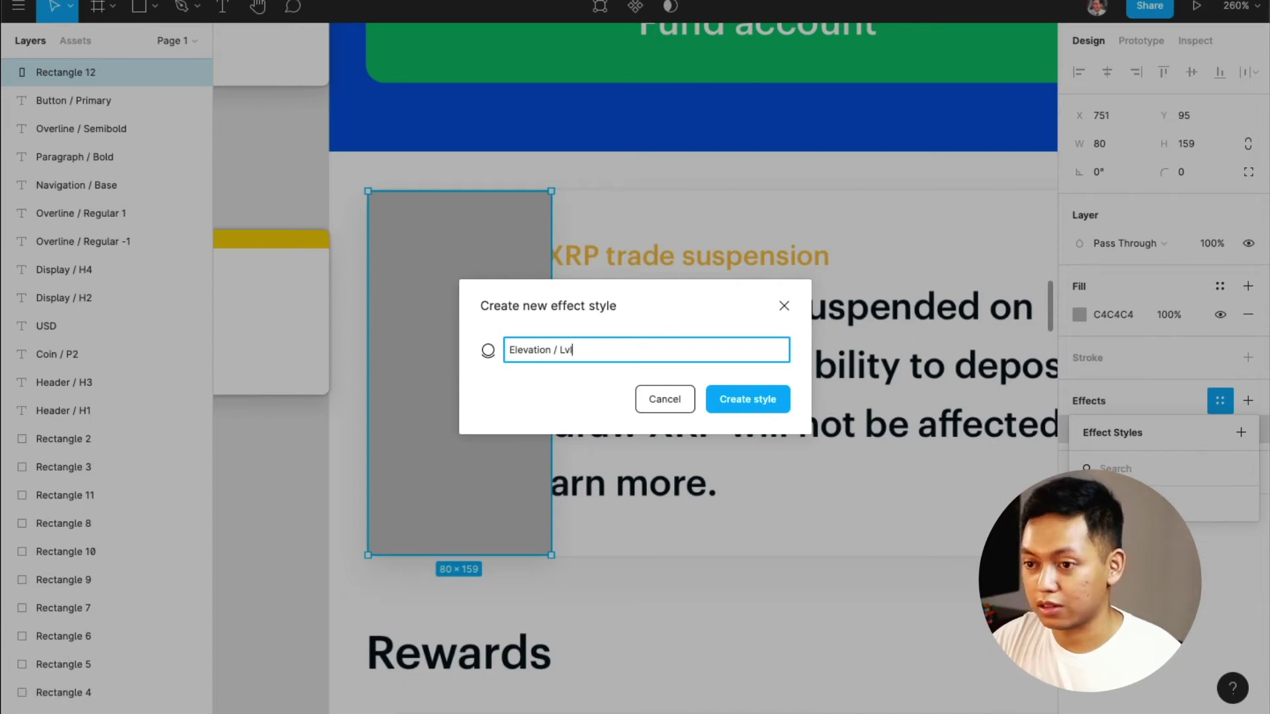
text( 1)
key(Return)
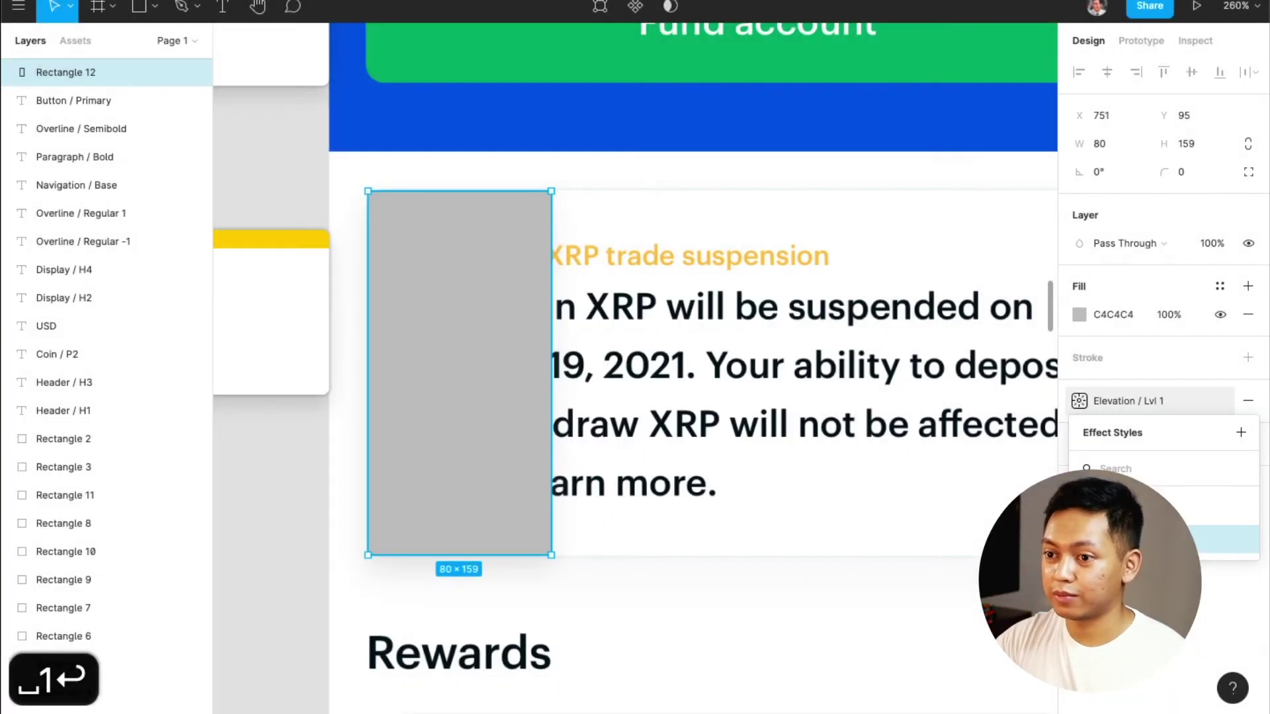
click(675, 567)
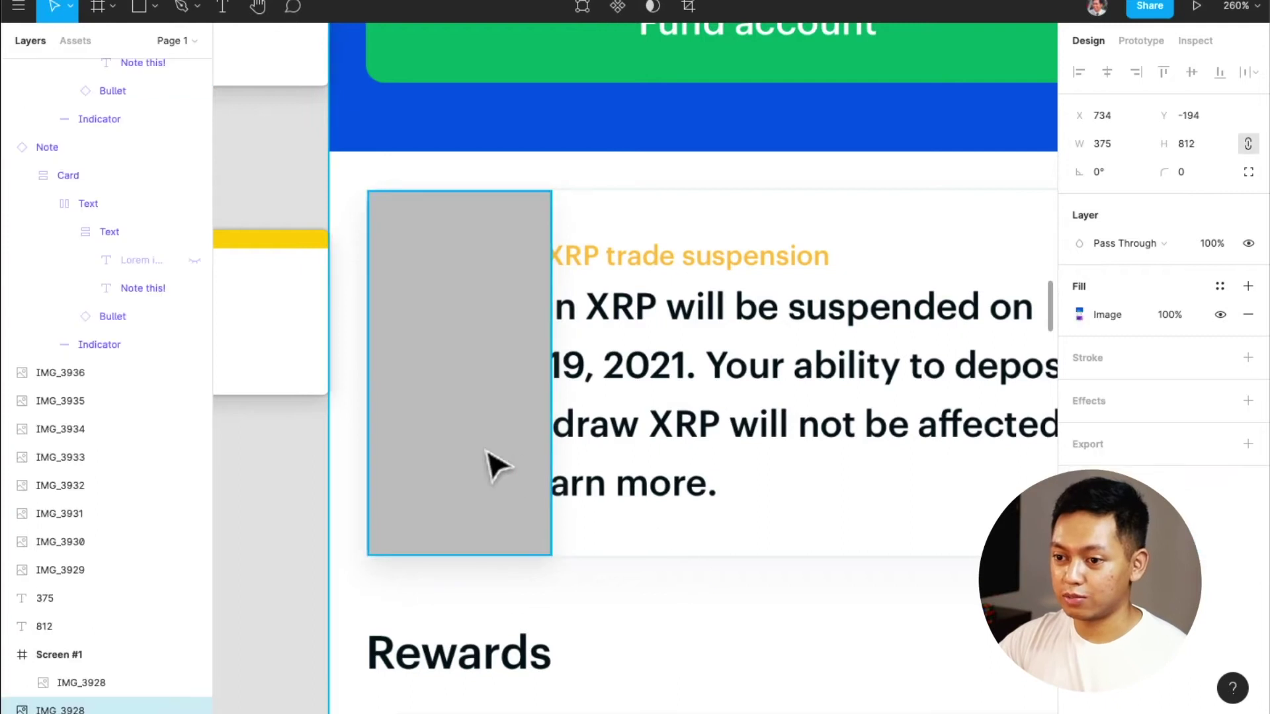
Delete the grey test rectangle from the notice card
drag(488, 463, 360, 430)
key(super+z)
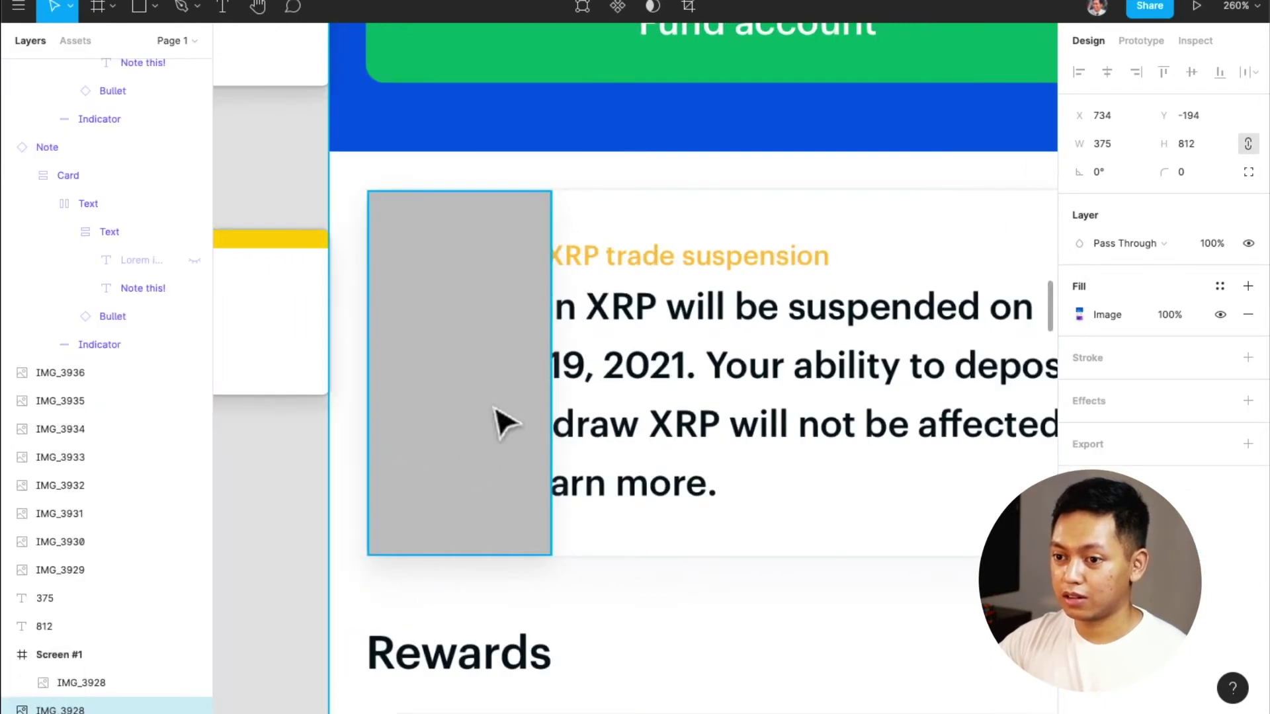
click(495, 407)
drag(487, 393, 720, 468)
click(945, 663)
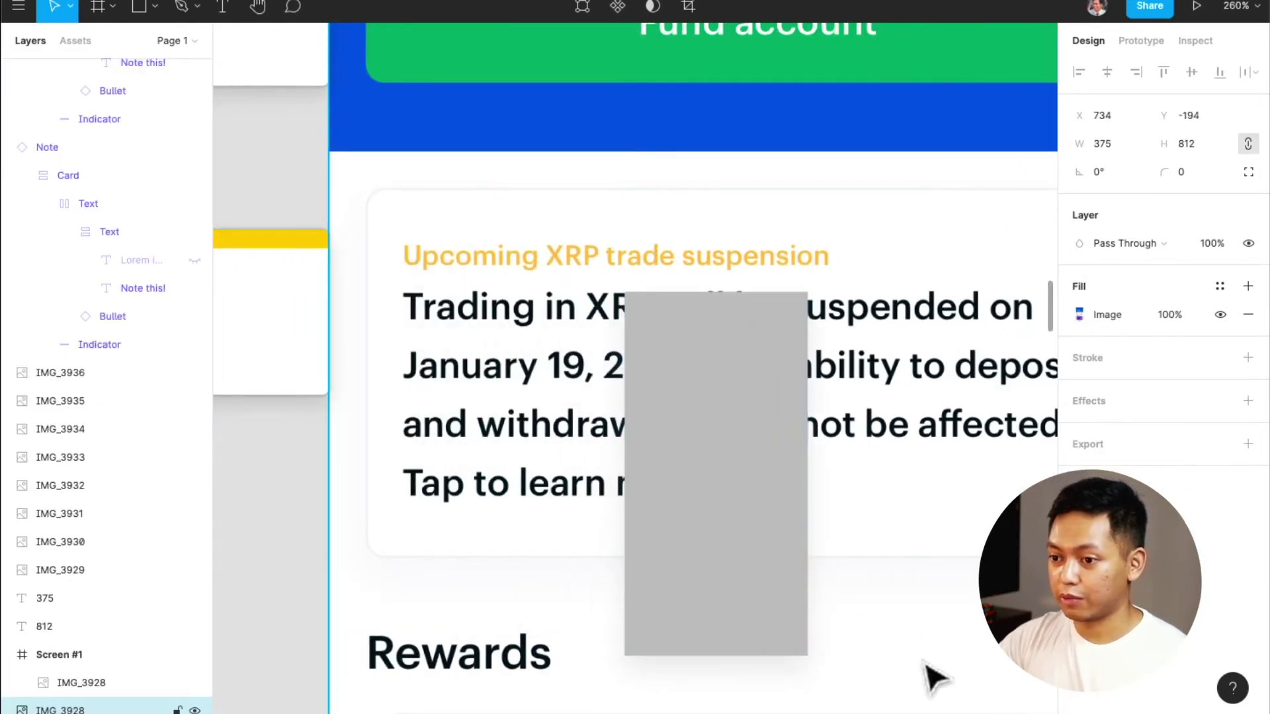
scroll(929, 661, down, 3)
click(792, 553)
key(Delete)
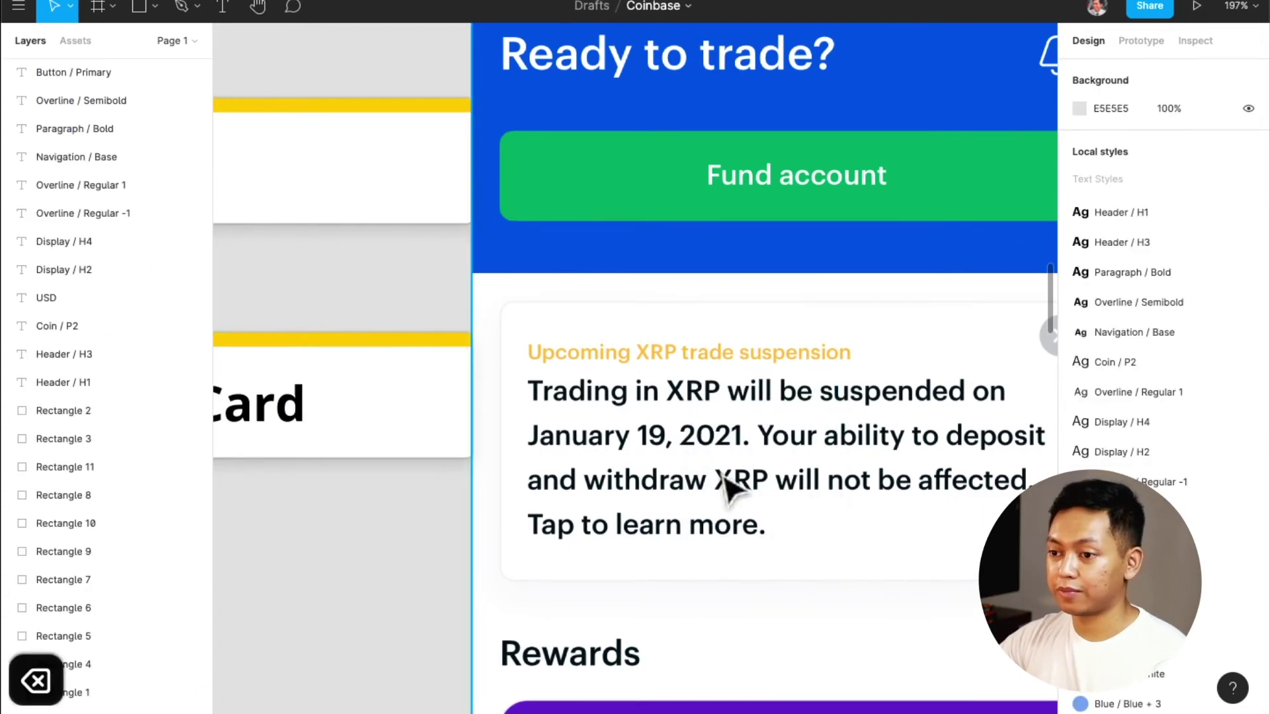
scroll(732, 488, down, 3)
scroll(723, 487, right, 4)
scroll(717, 474, down, 5)
scroll(716, 474, down, 10)
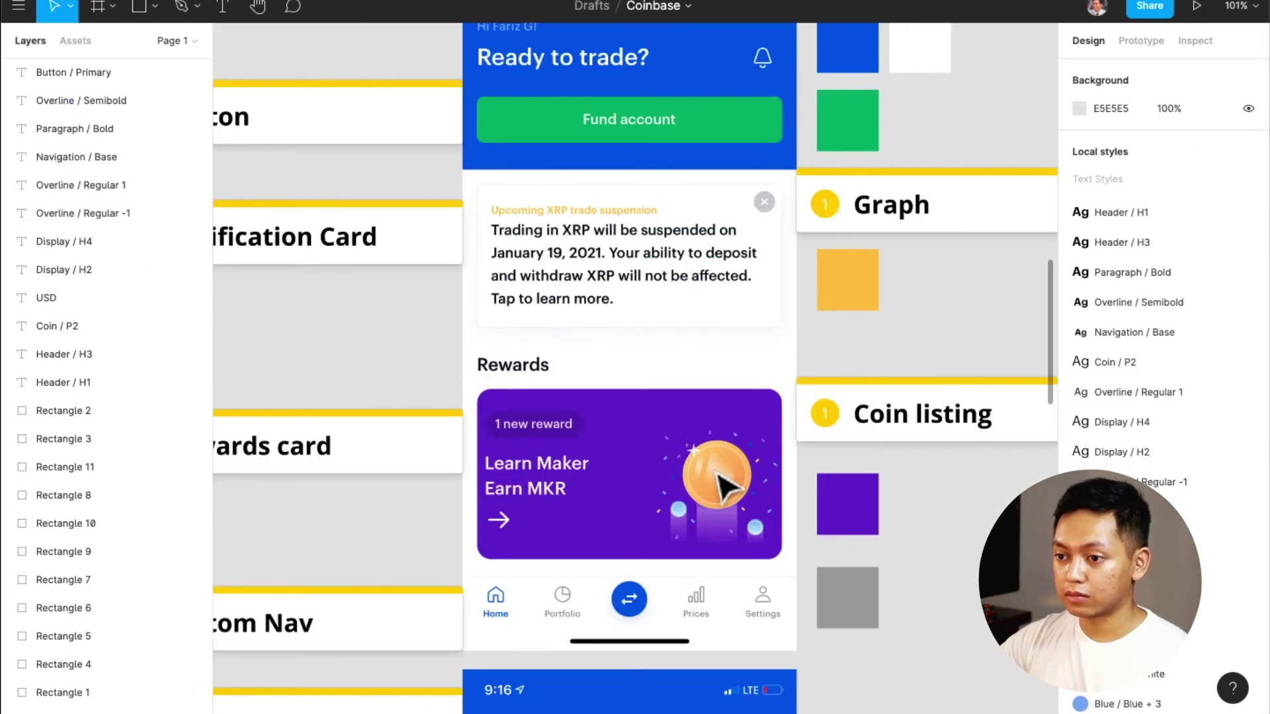
scroll(728, 486, down, 10)
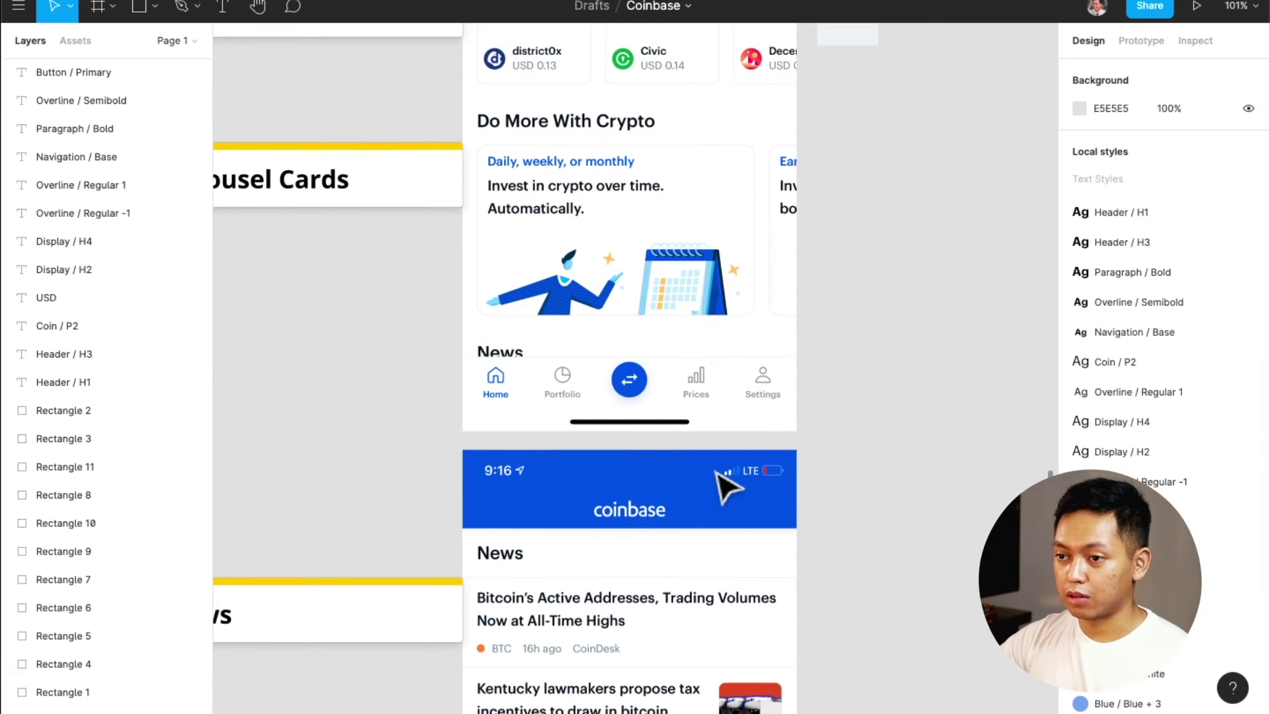
scroll(726, 488, down, 5)
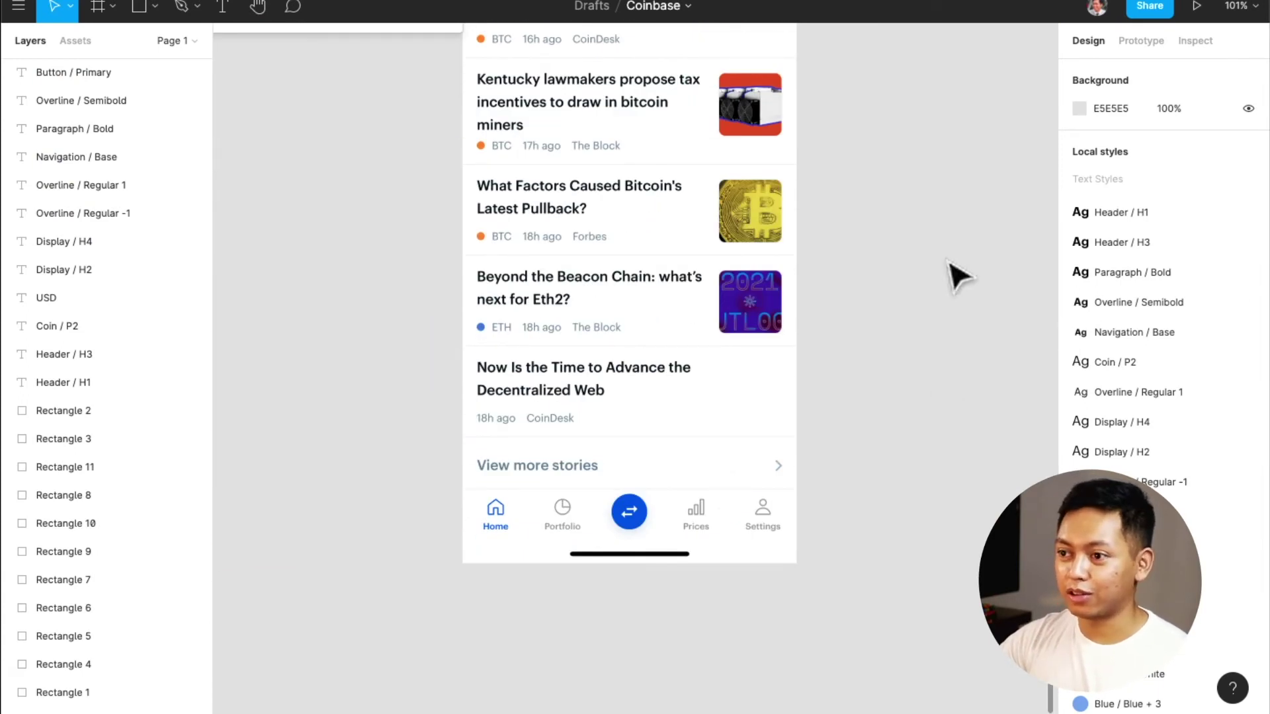
scroll(1123, 350, down, 3)
scroll(1123, 349, down, 2)
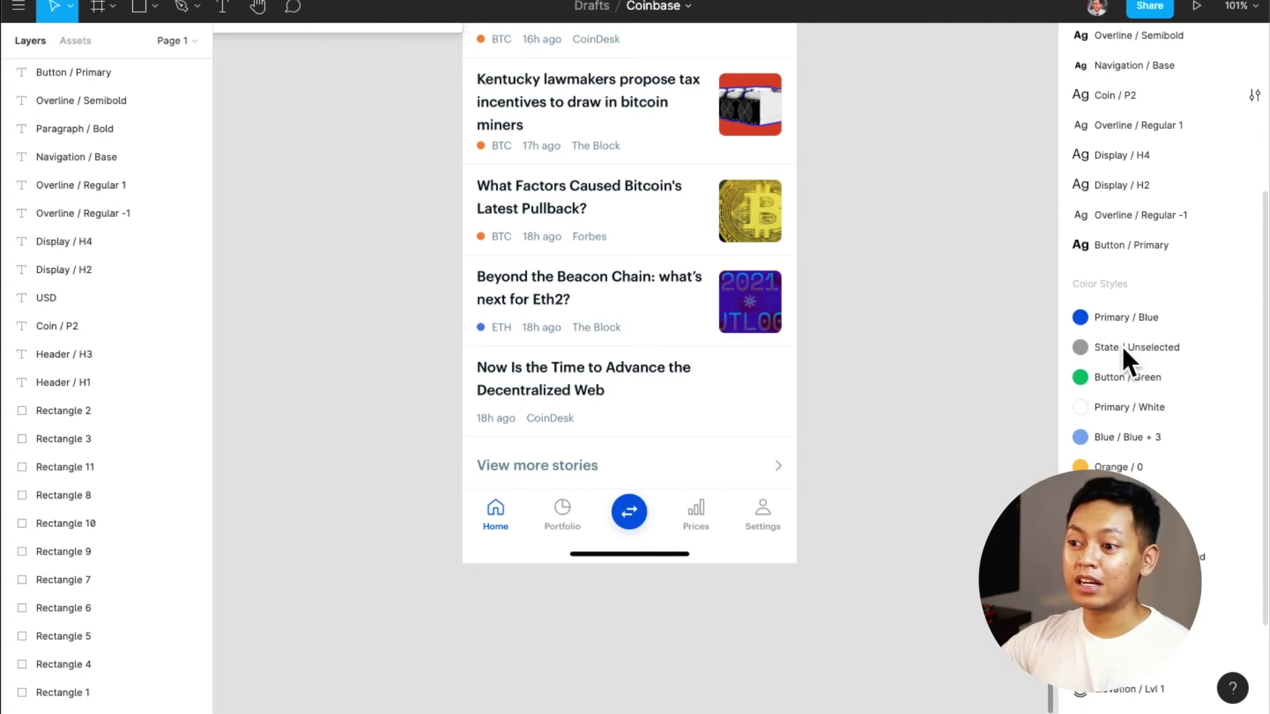
scroll(1124, 351, down, 2)
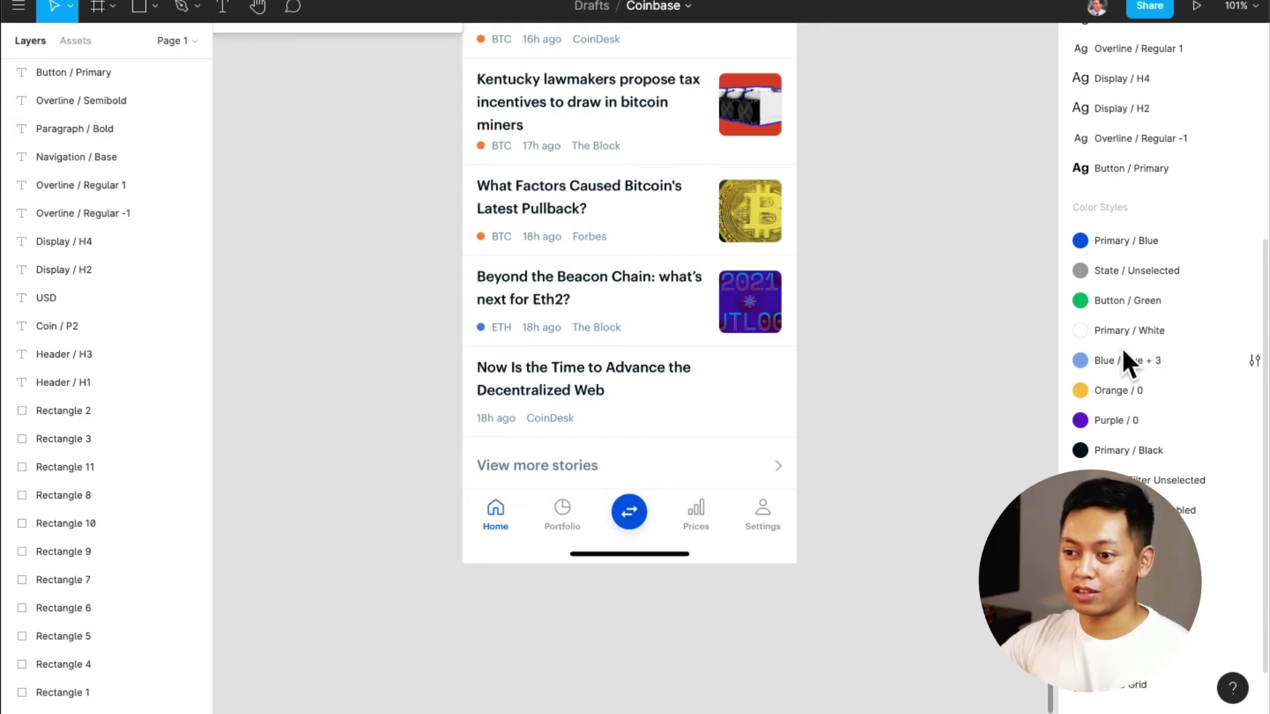
scroll(845, 413, up, 10)
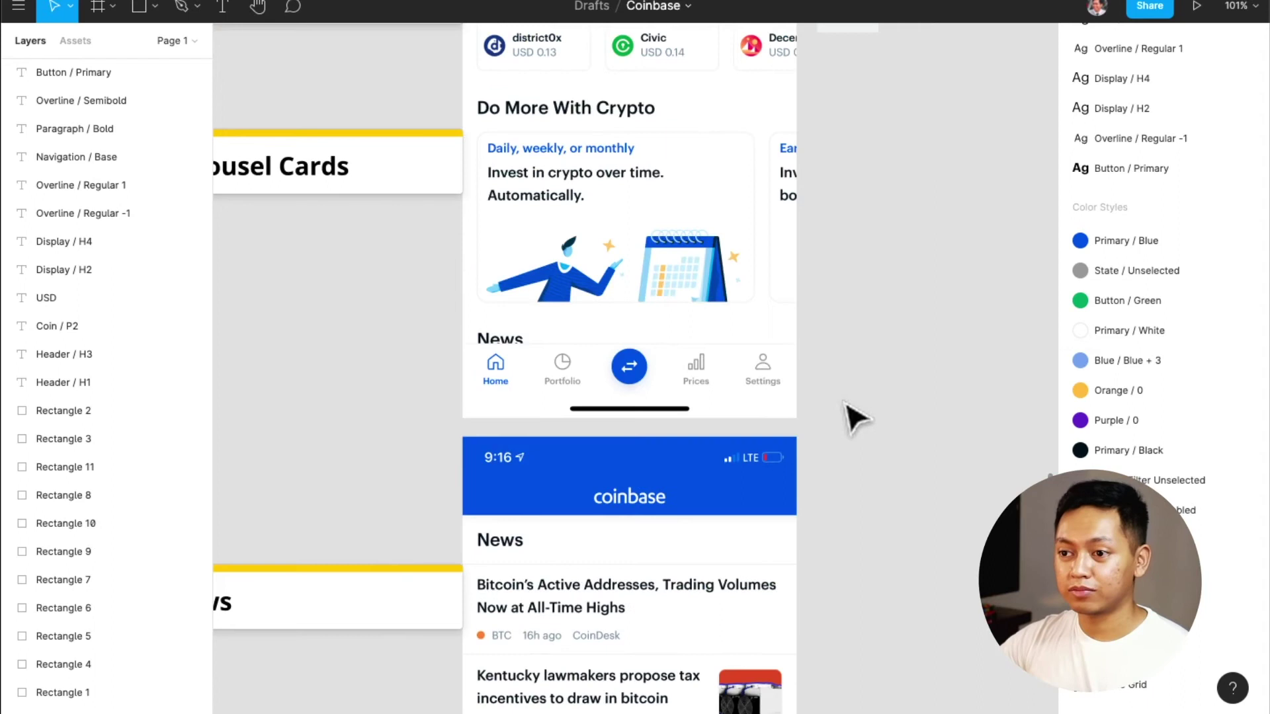
scroll(854, 415, up, 10)
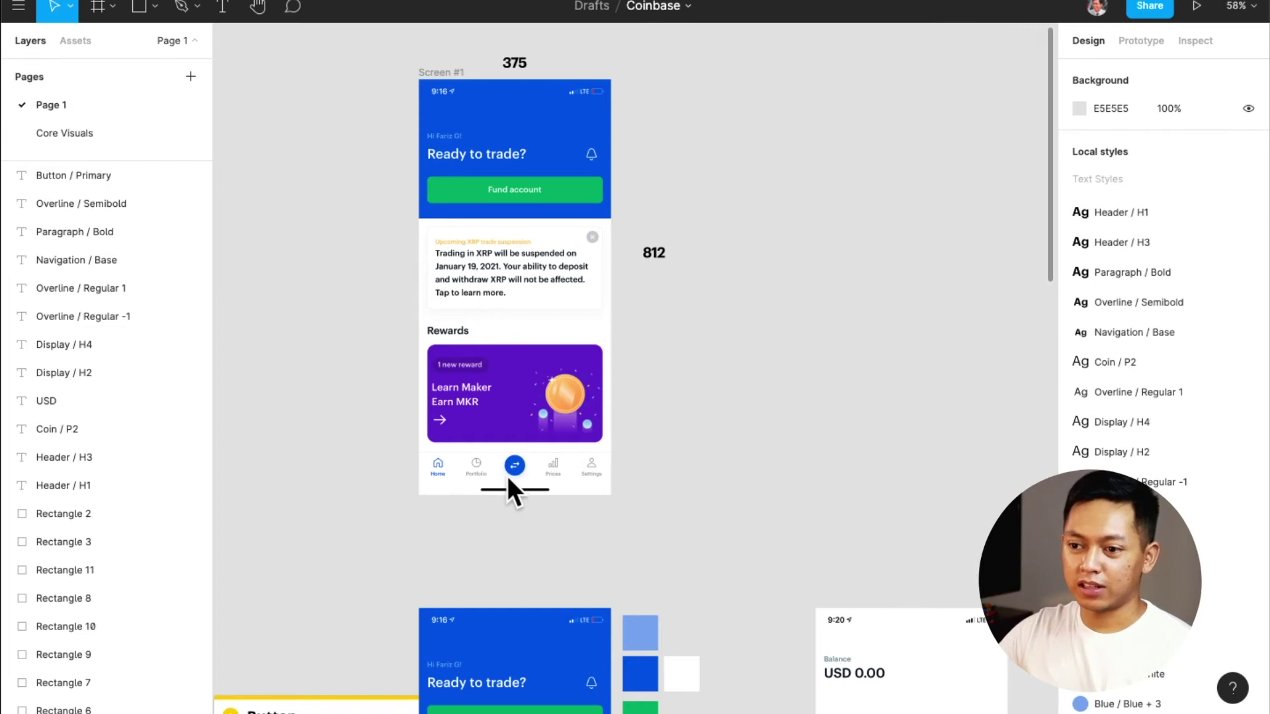
scroll(507, 475, up, 10)
scroll(546, 463, down, 2)
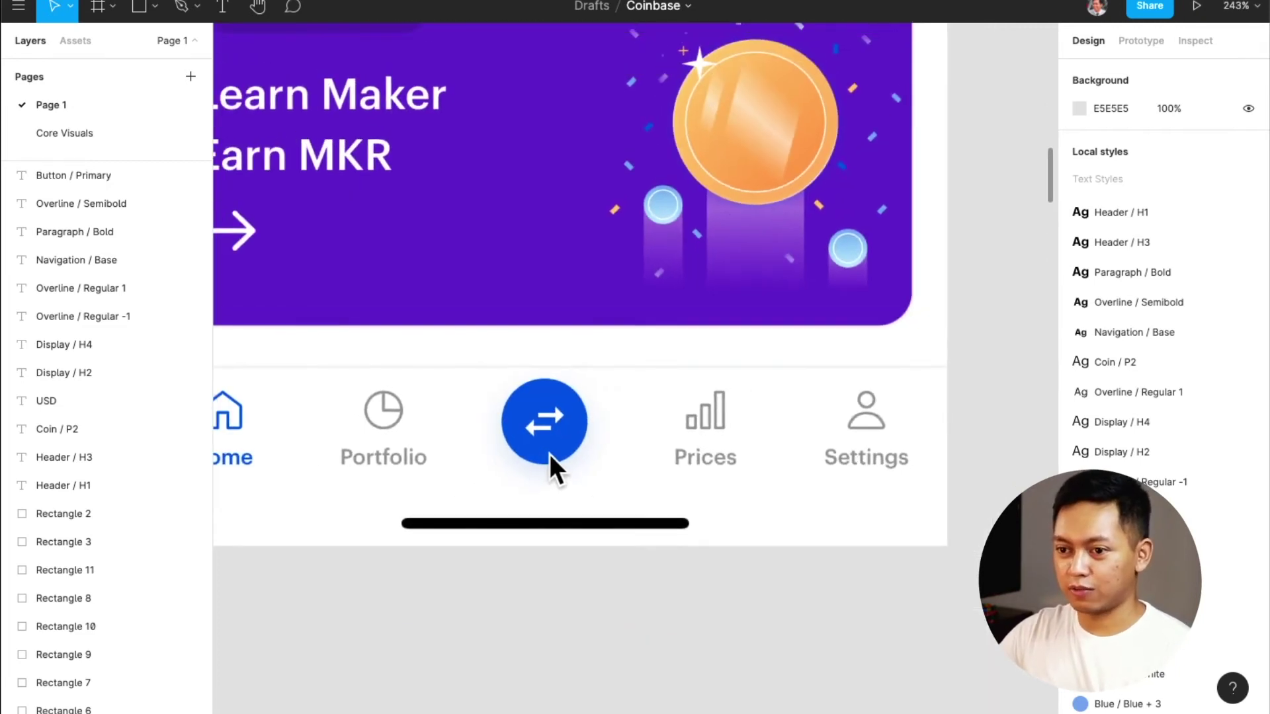
click(85, 132)
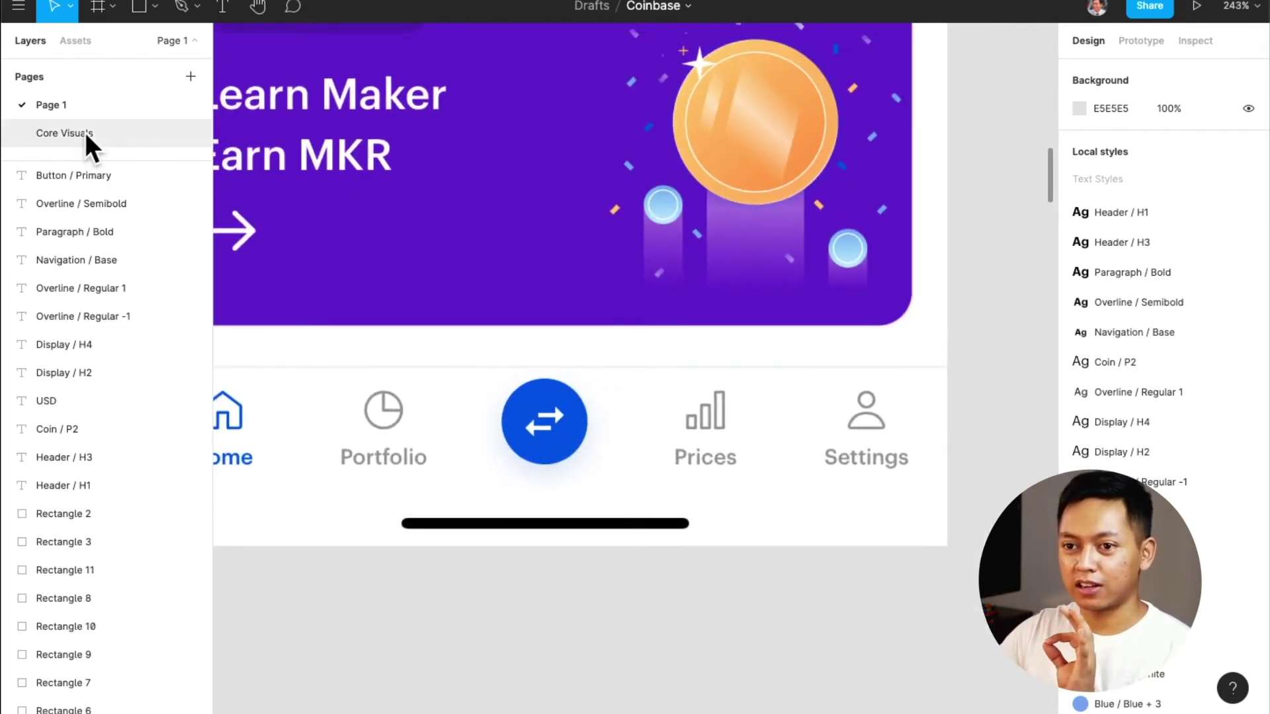
scroll(546, 265, up, 10)
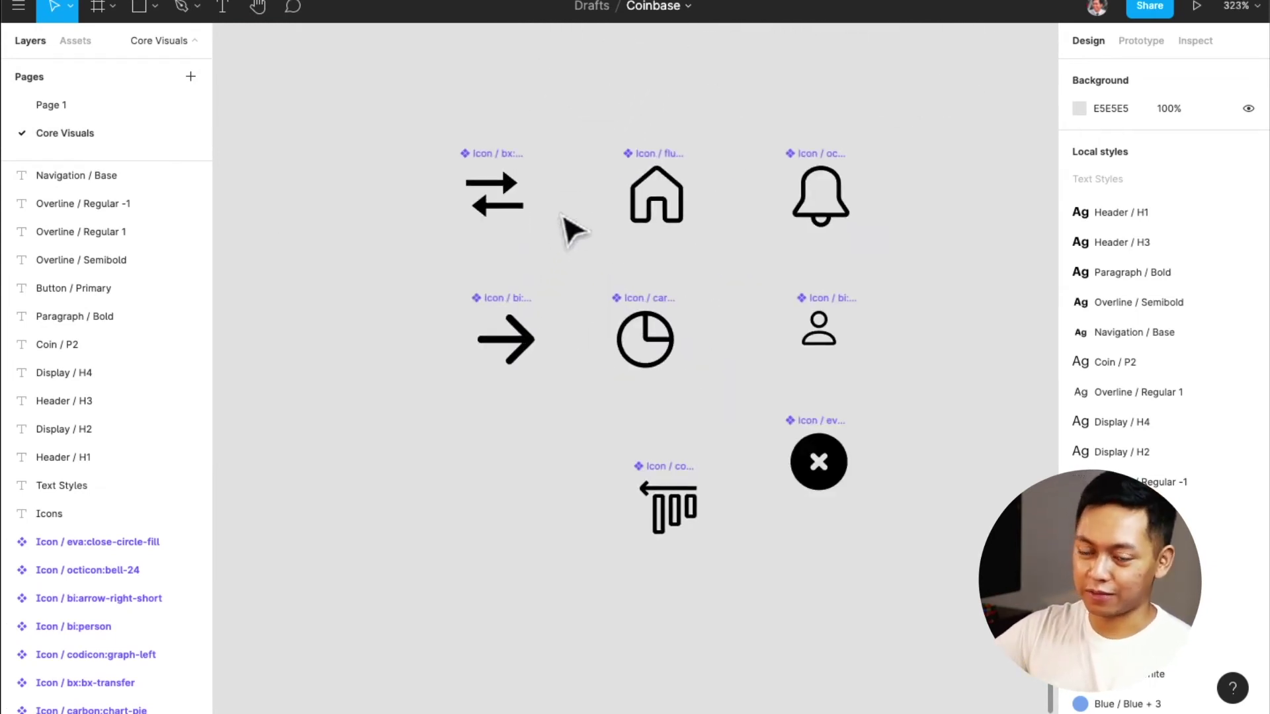
click(110, 112)
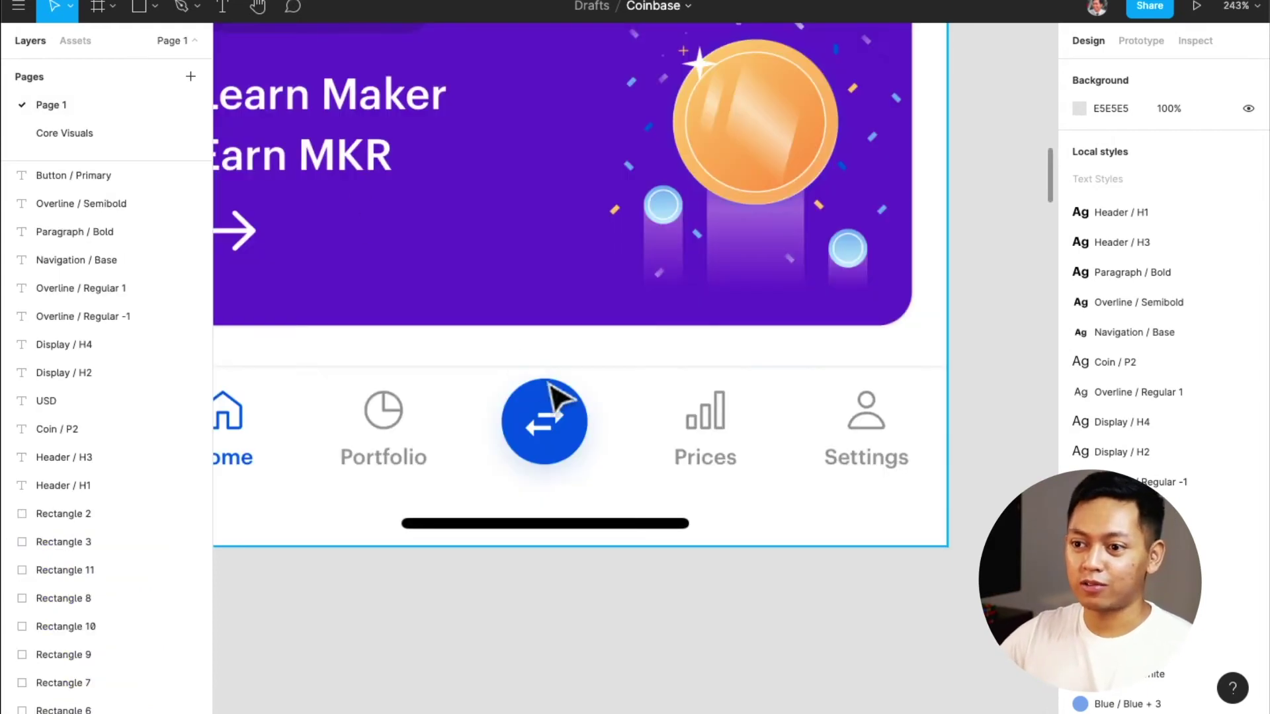
scroll(567, 402, down, 5)
scroll(572, 407, left, 2)
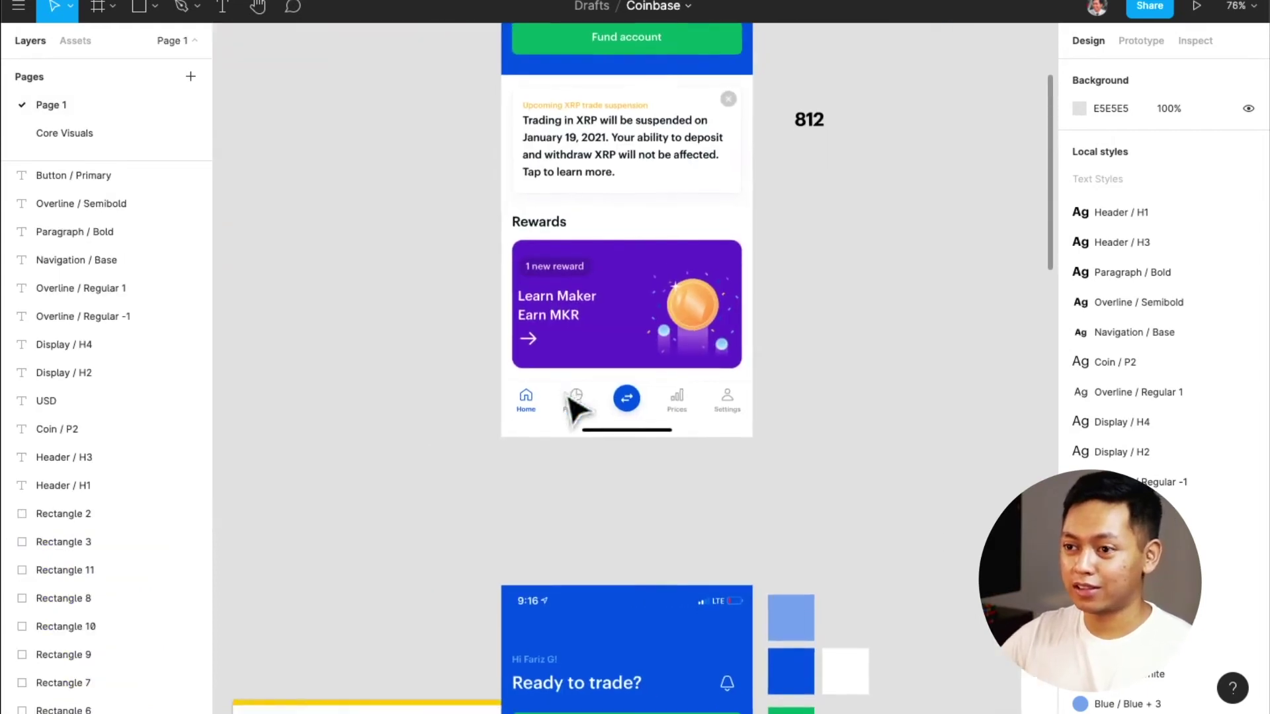
scroll(573, 407, up, 3)
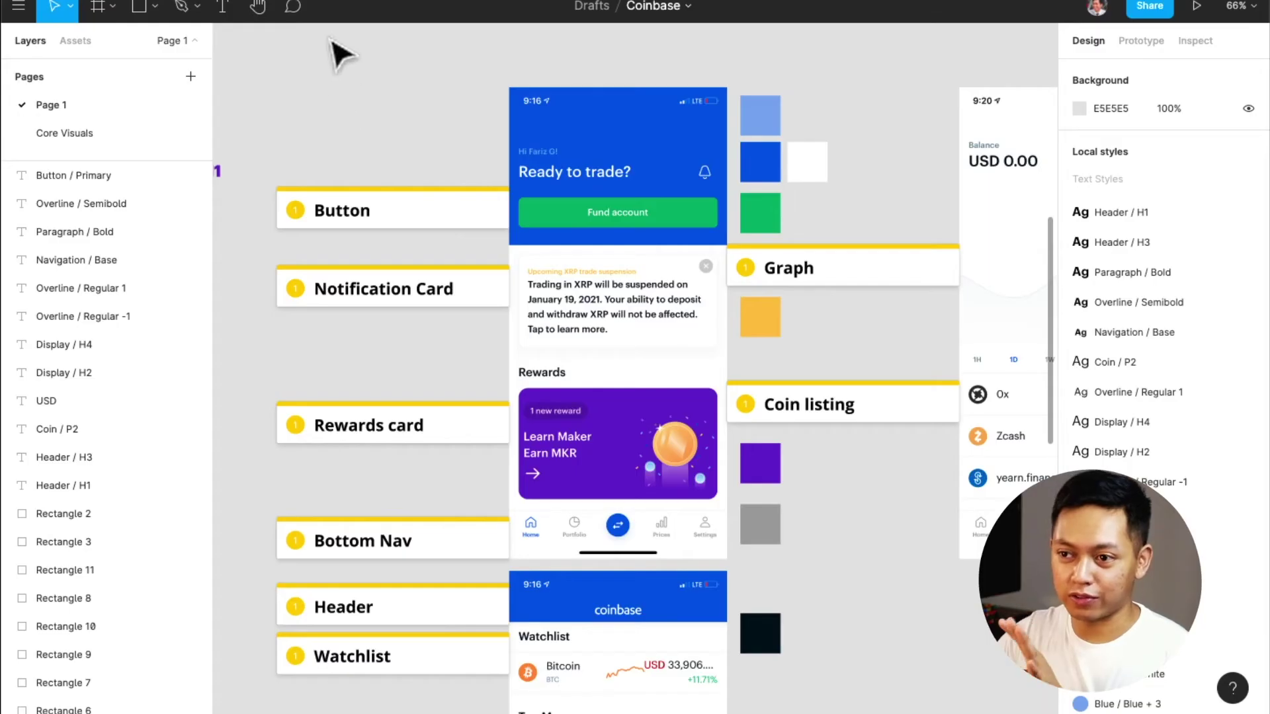
mouse_move(329, 36)
mouse_down()
mouse_move(440, 185)
mouse_move(641, 632)
mouse_move(646, 556)
mouse_up()
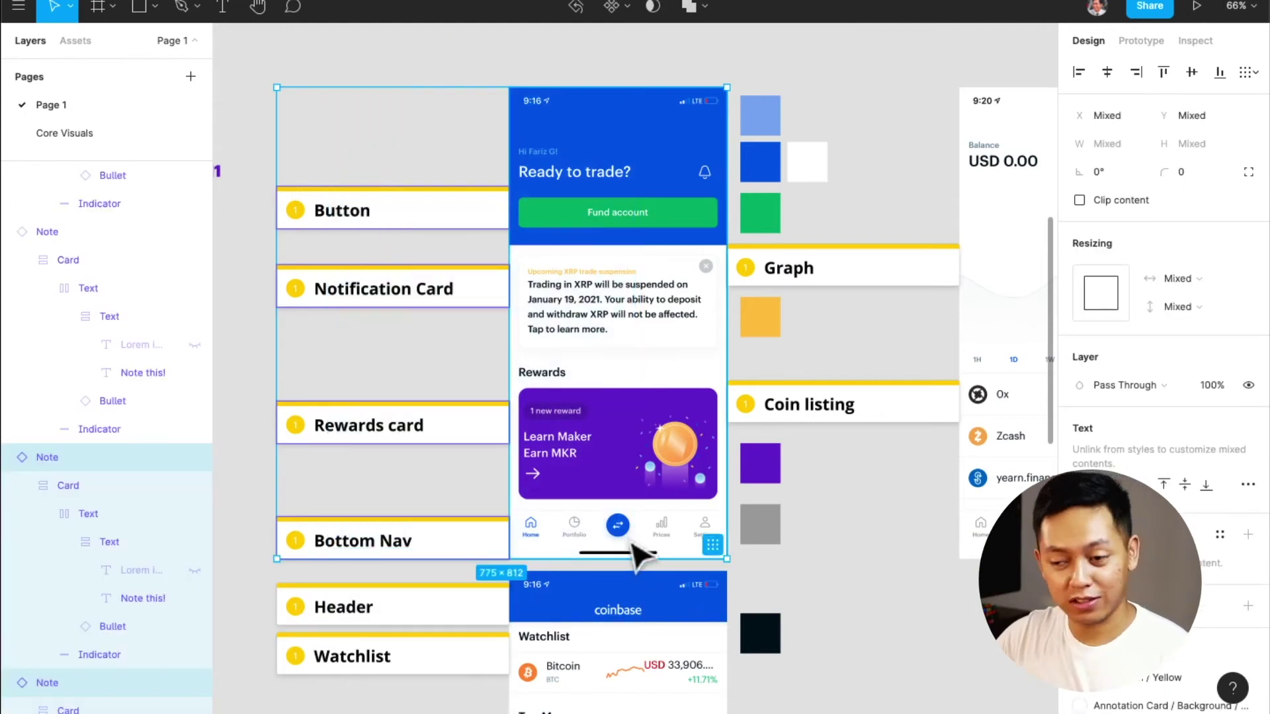
scroll(632, 546, down, 3)
scroll(632, 546, down, 5)
mouse_move(628, 284)
mouse_down()
mouse_move(631, 463)
mouse_move(609, 439)
mouse_move(620, 448)
mouse_move(607, 350)
mouse_up()
scroll(610, 439, down, 10)
click(803, 346)
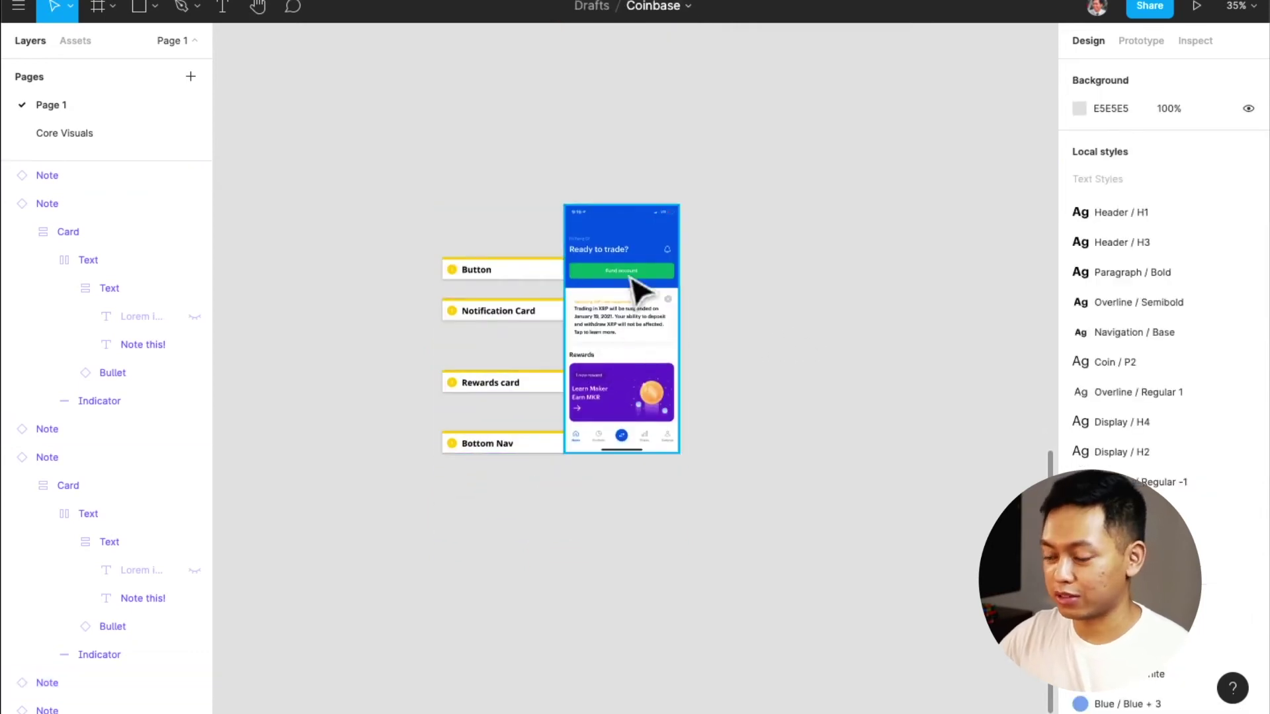
scroll(639, 291, up, 2)
scroll(638, 291, up, 10)
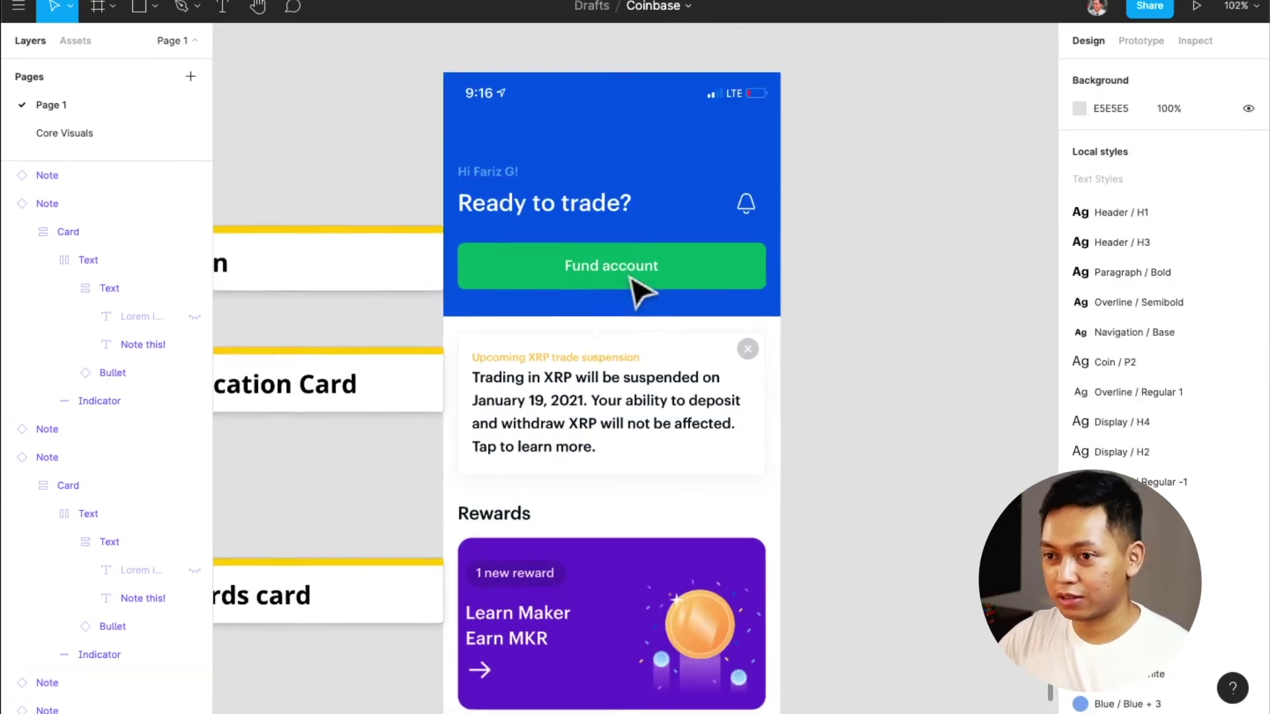
scroll(639, 290, left, 3)
scroll(639, 291, right, 1)
scroll(638, 291, left, 1)
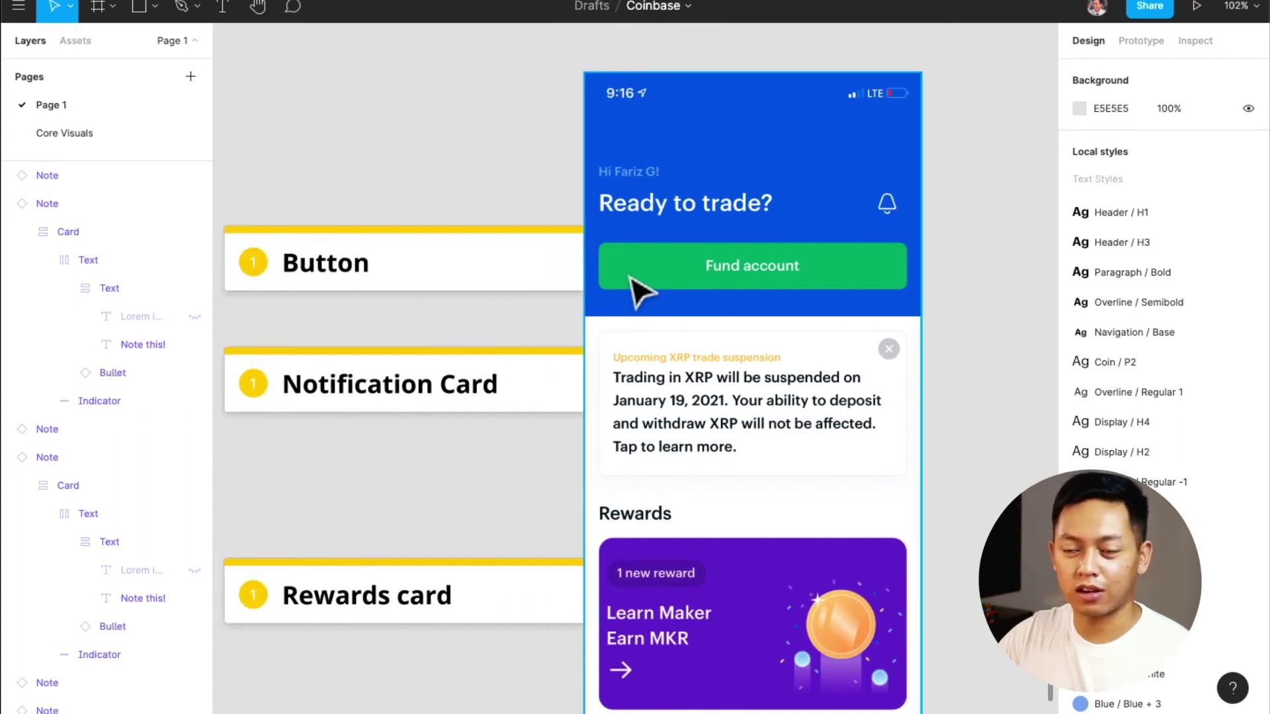
scroll(638, 291, right, 1)
scroll(639, 292, left, 1)
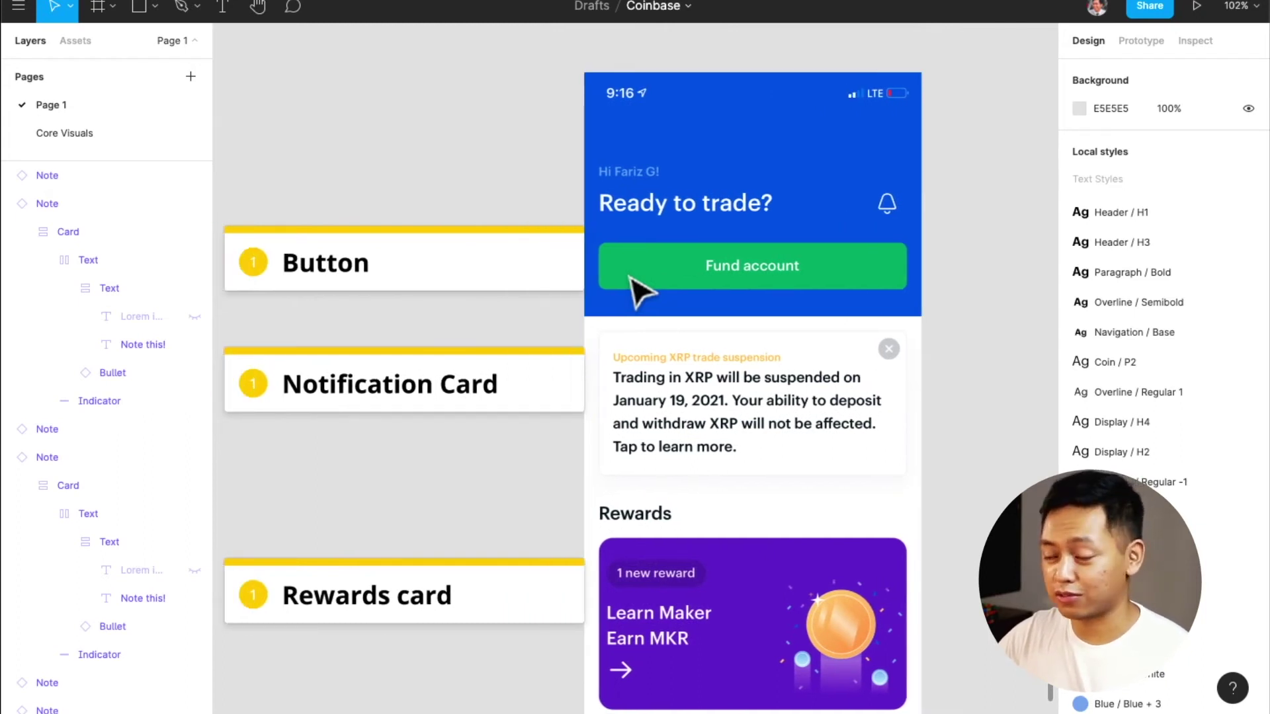
scroll(791, 260, right, 5)
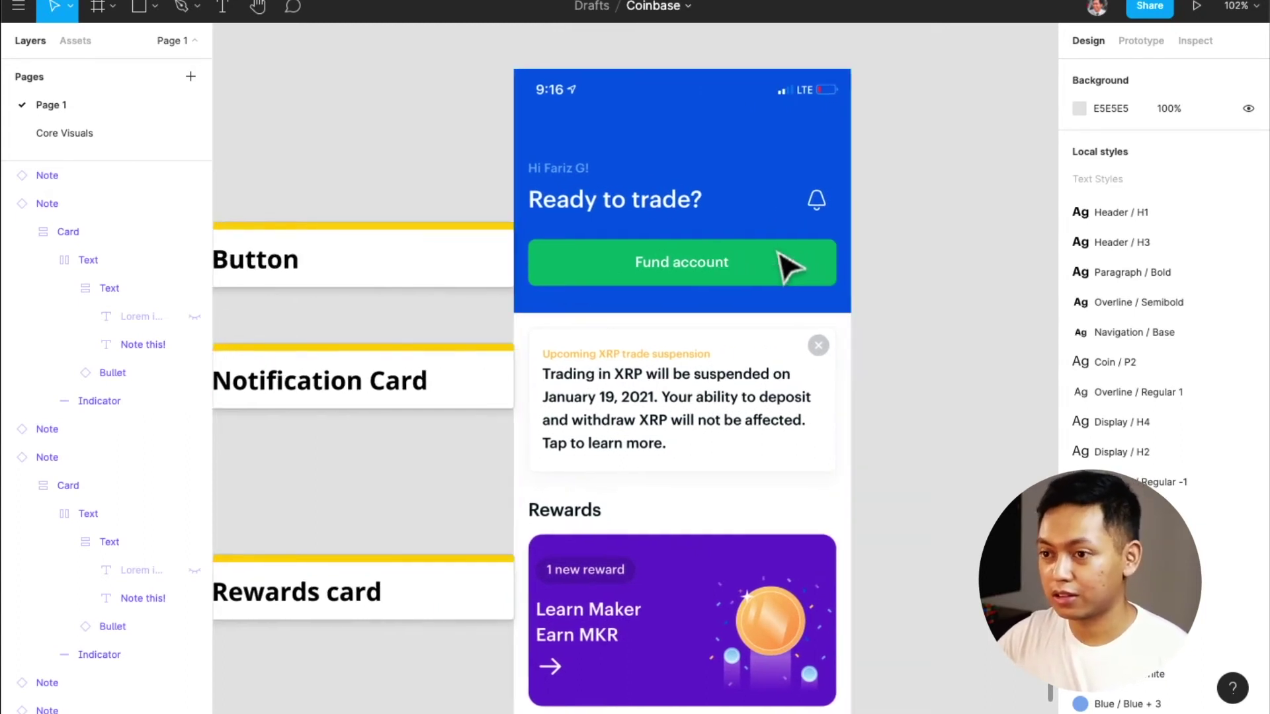
scroll(778, 254, left, 3)
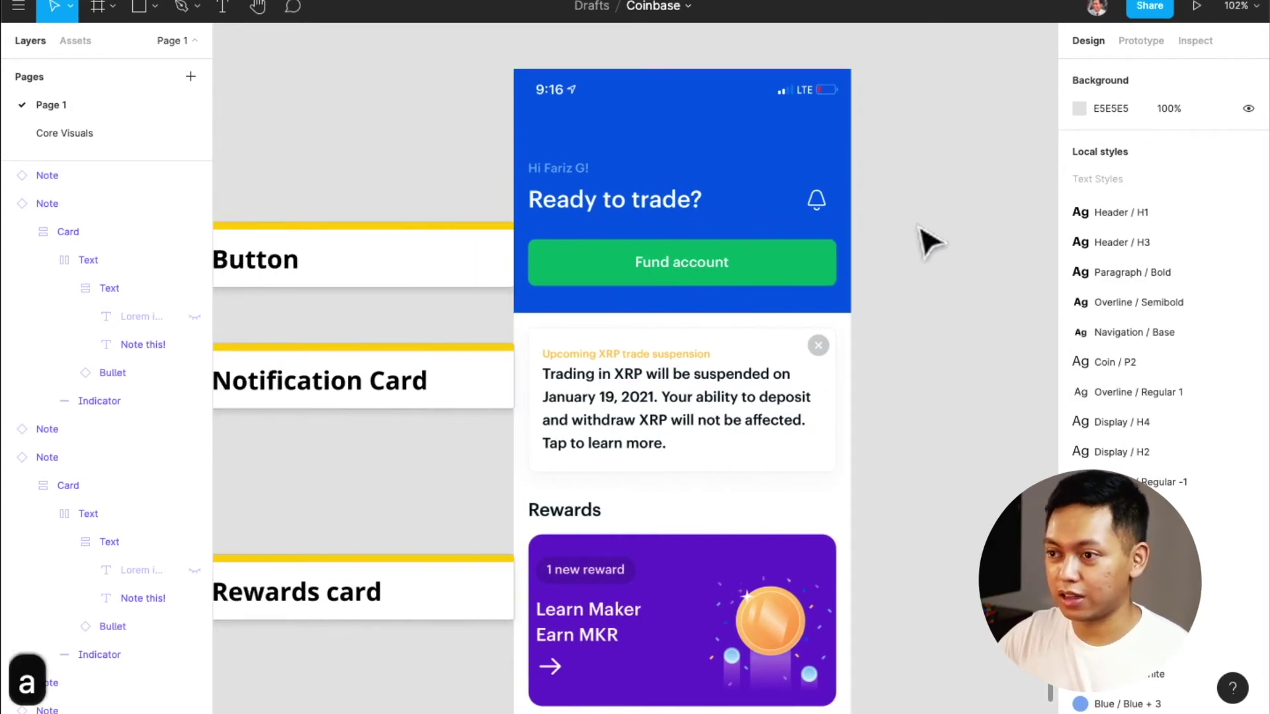
key(a)
Add a 375×812 iPhone 11 Pro / X frame beside the screenshot, aligned to its top
click(968, 186)
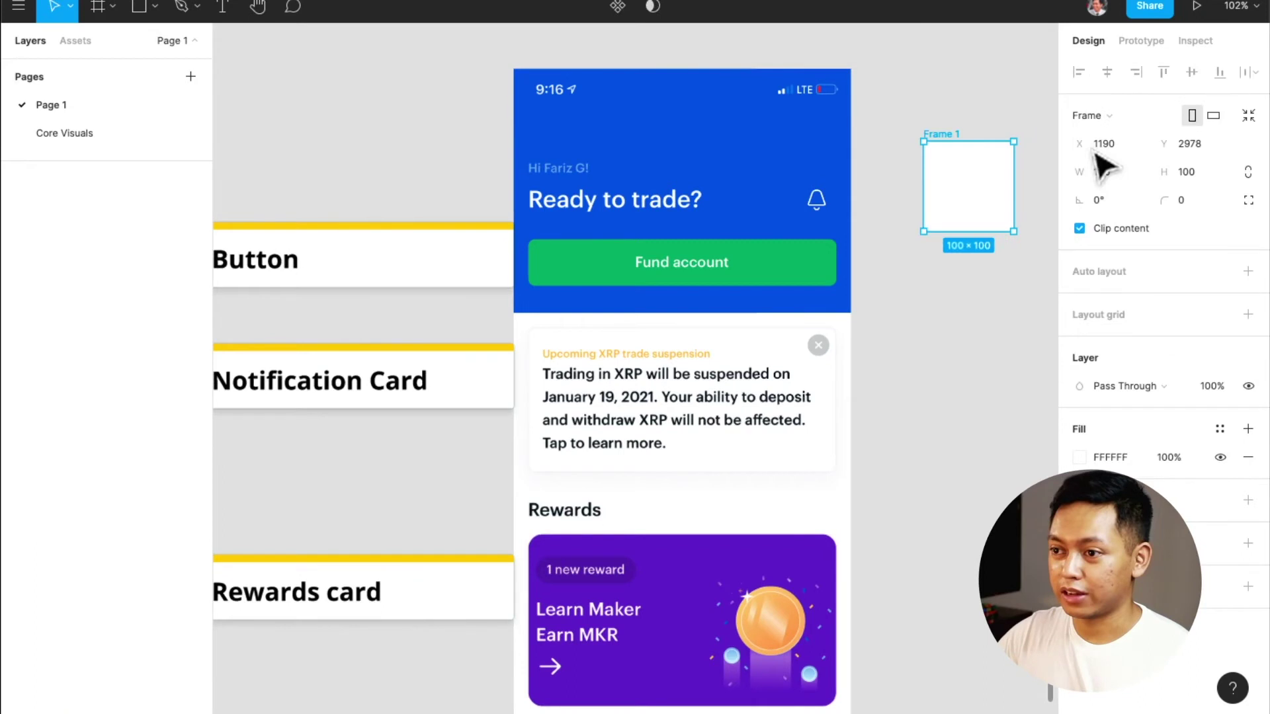
click(1133, 111)
click(1165, 196)
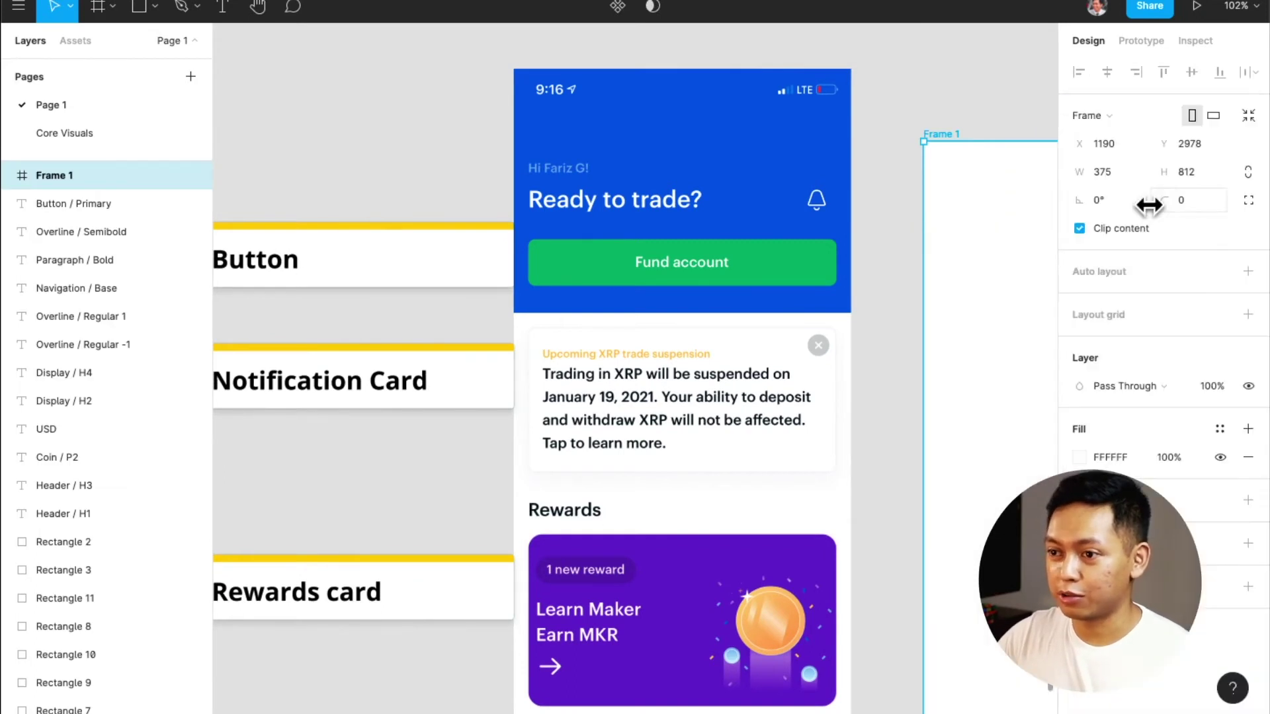
scroll(907, 258, right, 3)
drag(938, 245, 918, 189)
scroll(900, 244, right, 3)
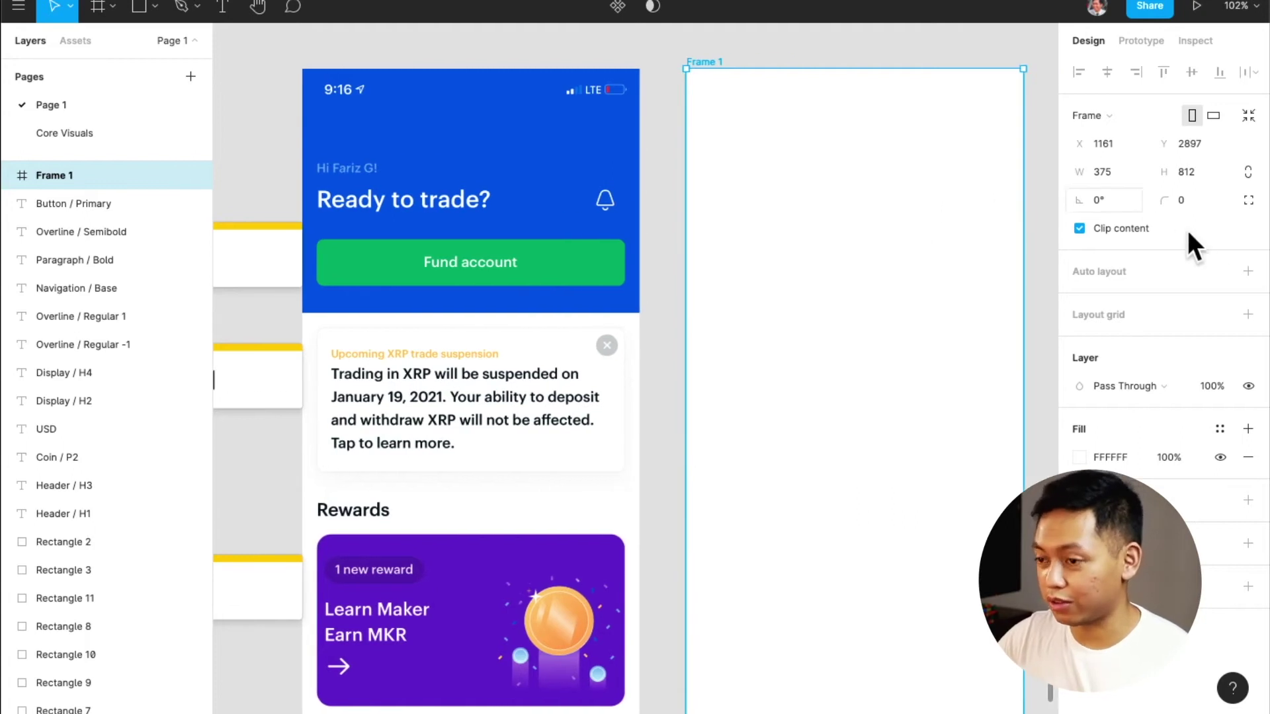
Give the new frame a layout grid using the saved Mobile Grid style
click(1248, 315)
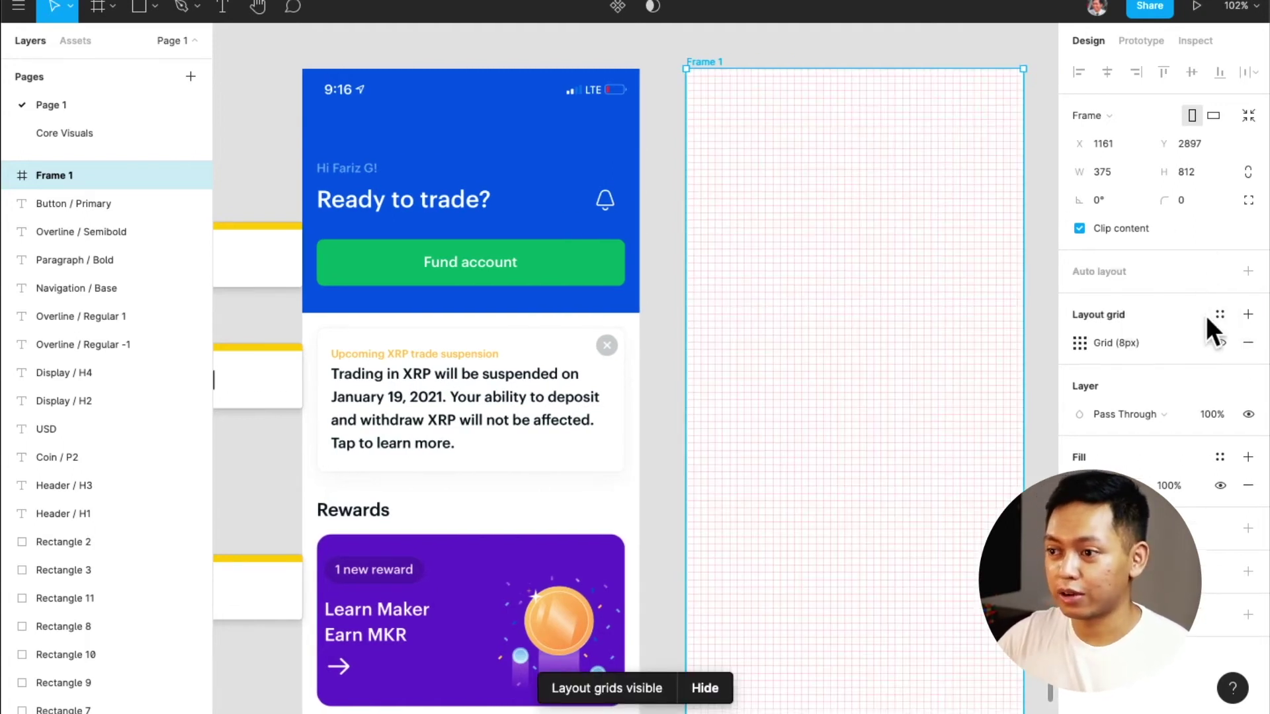
click(1220, 316)
click(1153, 415)
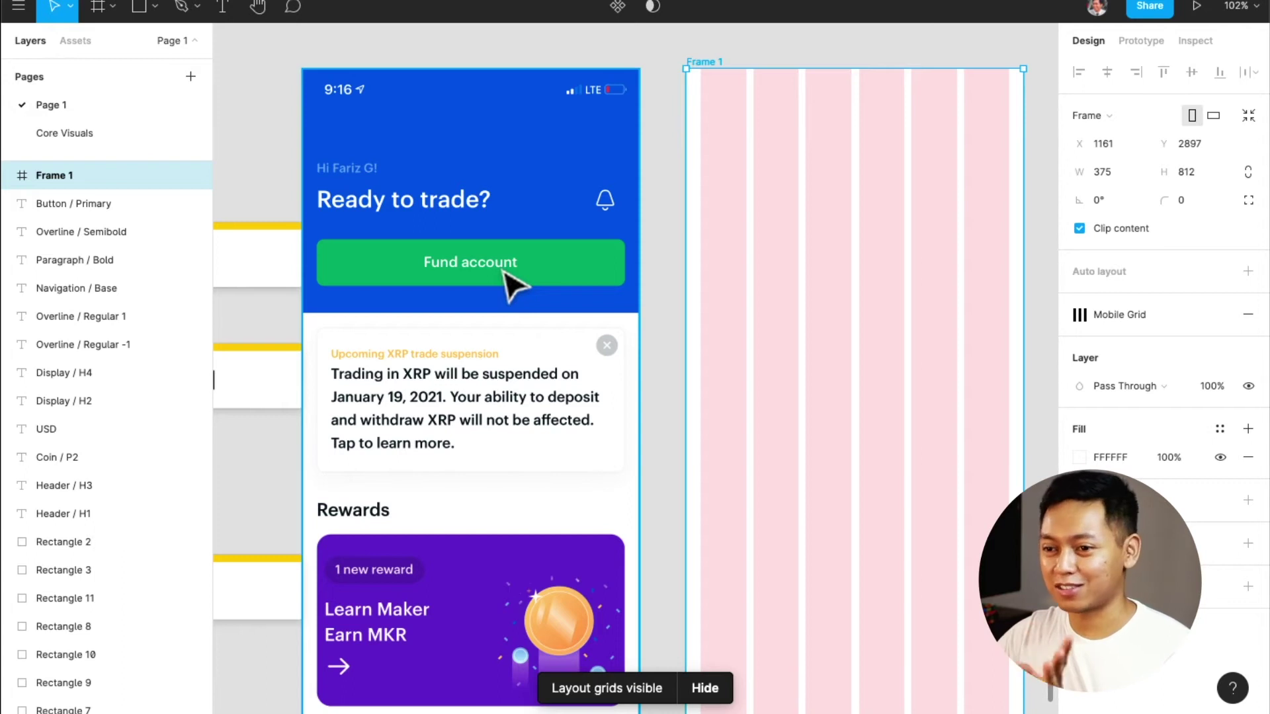
key(r)
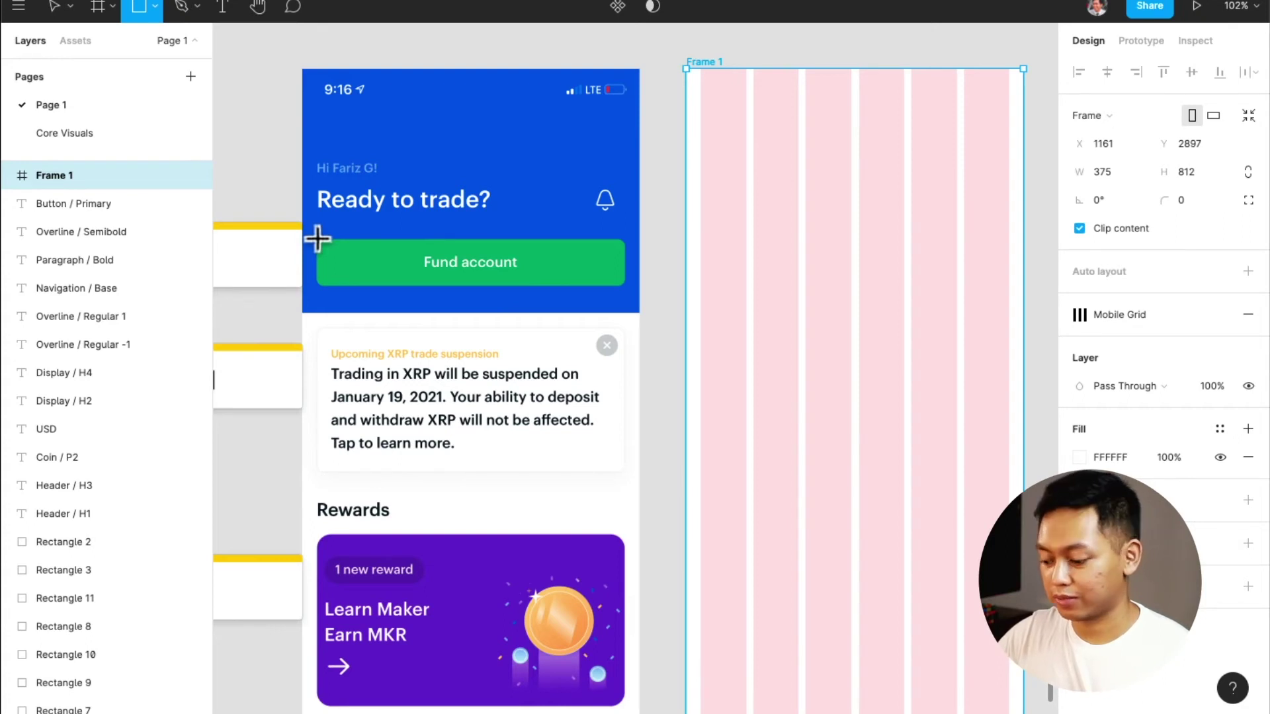
Move the Home screenshot into Frame 1 and centre it horizontally
key(v)
drag(437, 265, 820, 268)
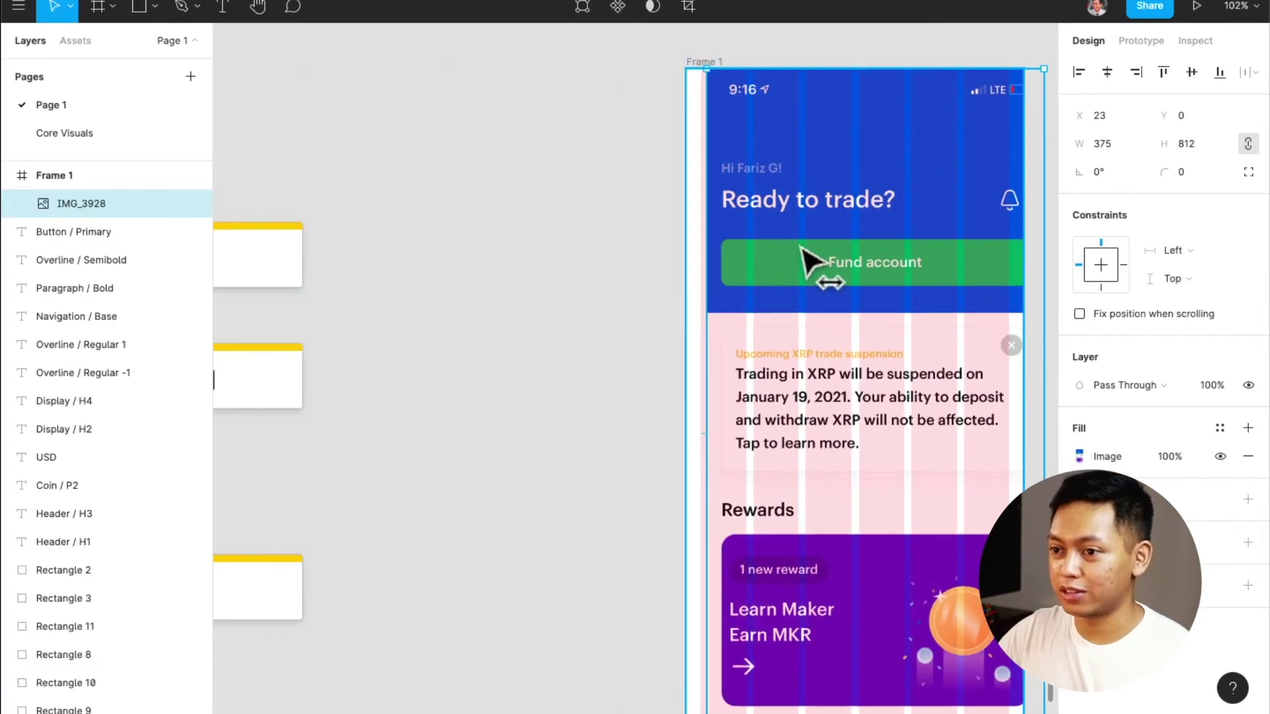
click(1117, 78)
click(641, 116)
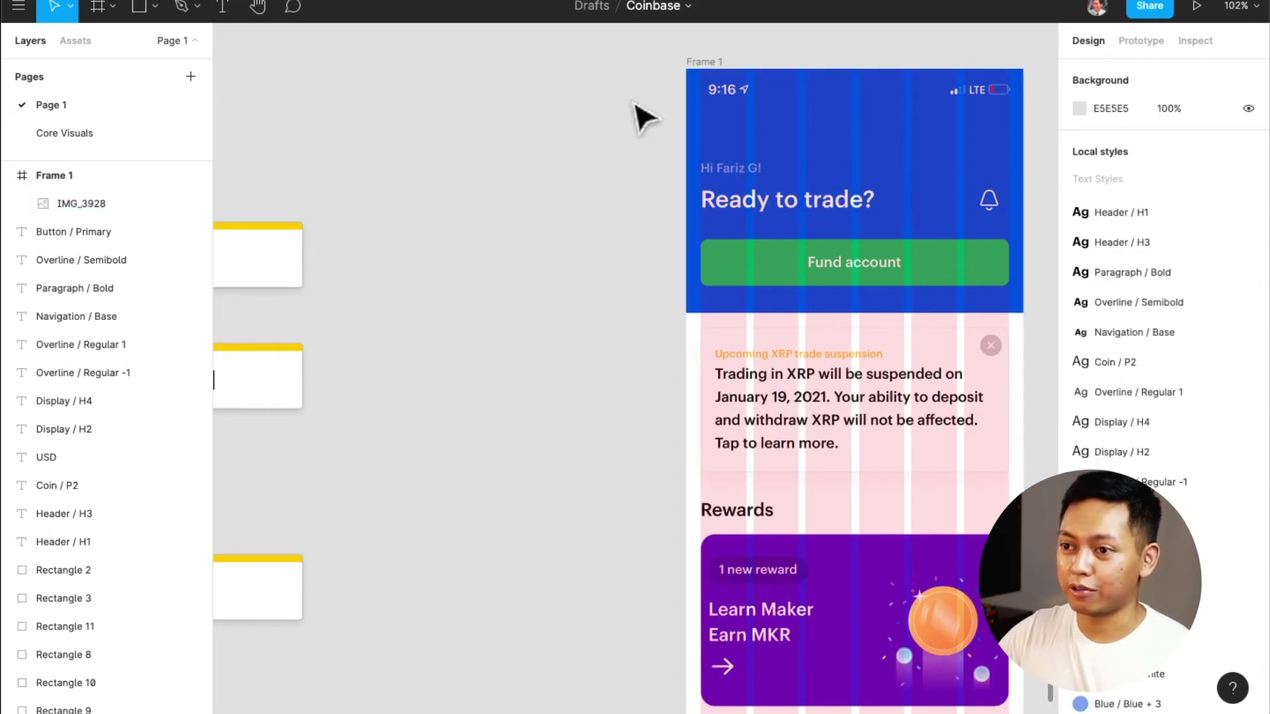
key(a)
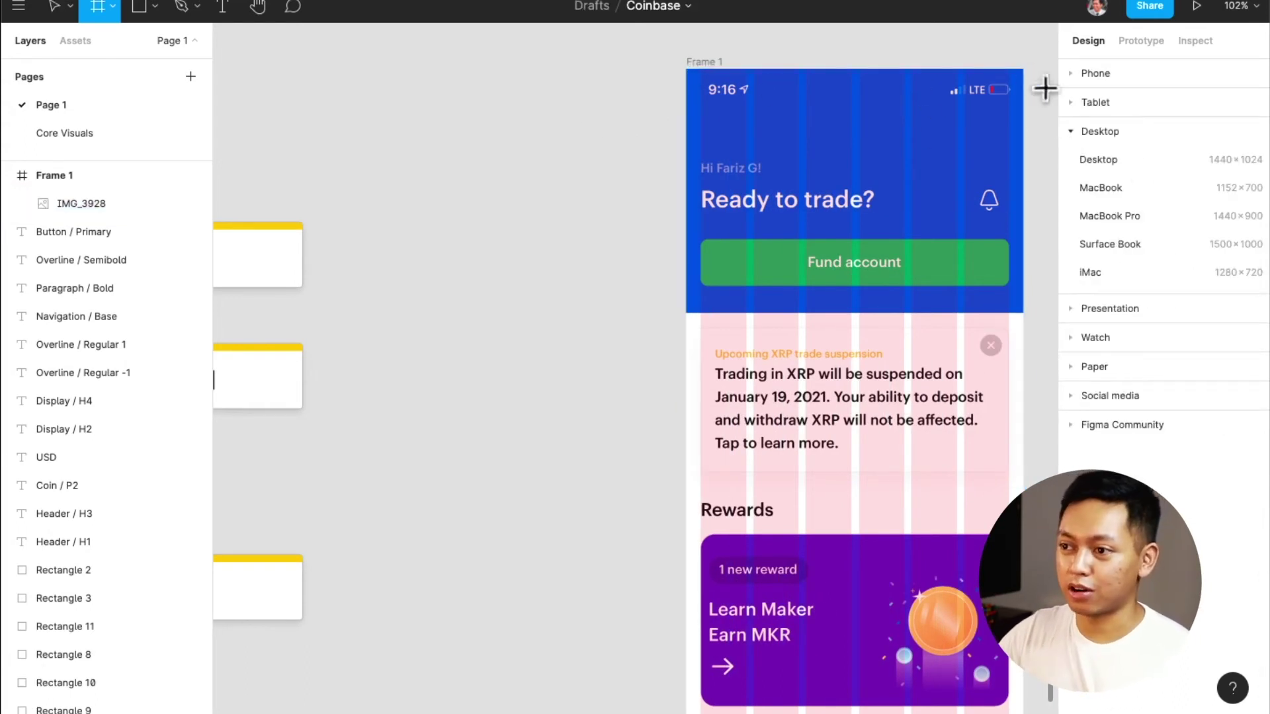
click(1070, 74)
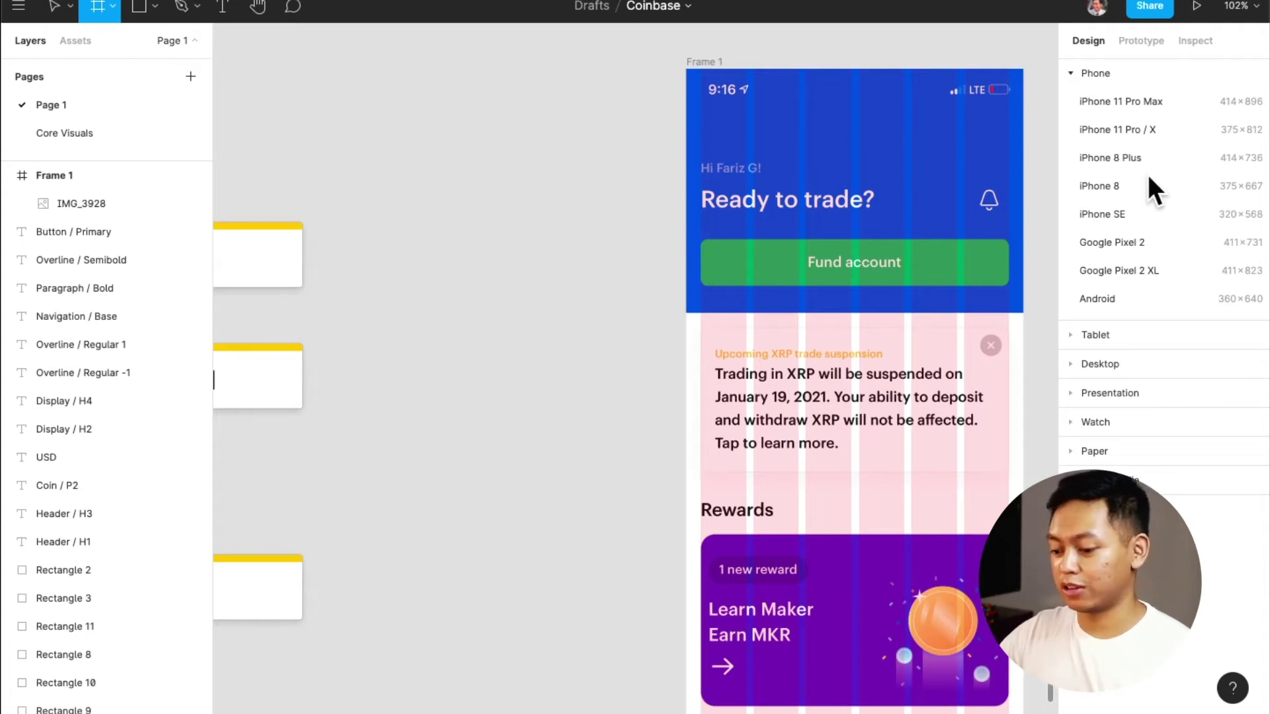
click(800, 215)
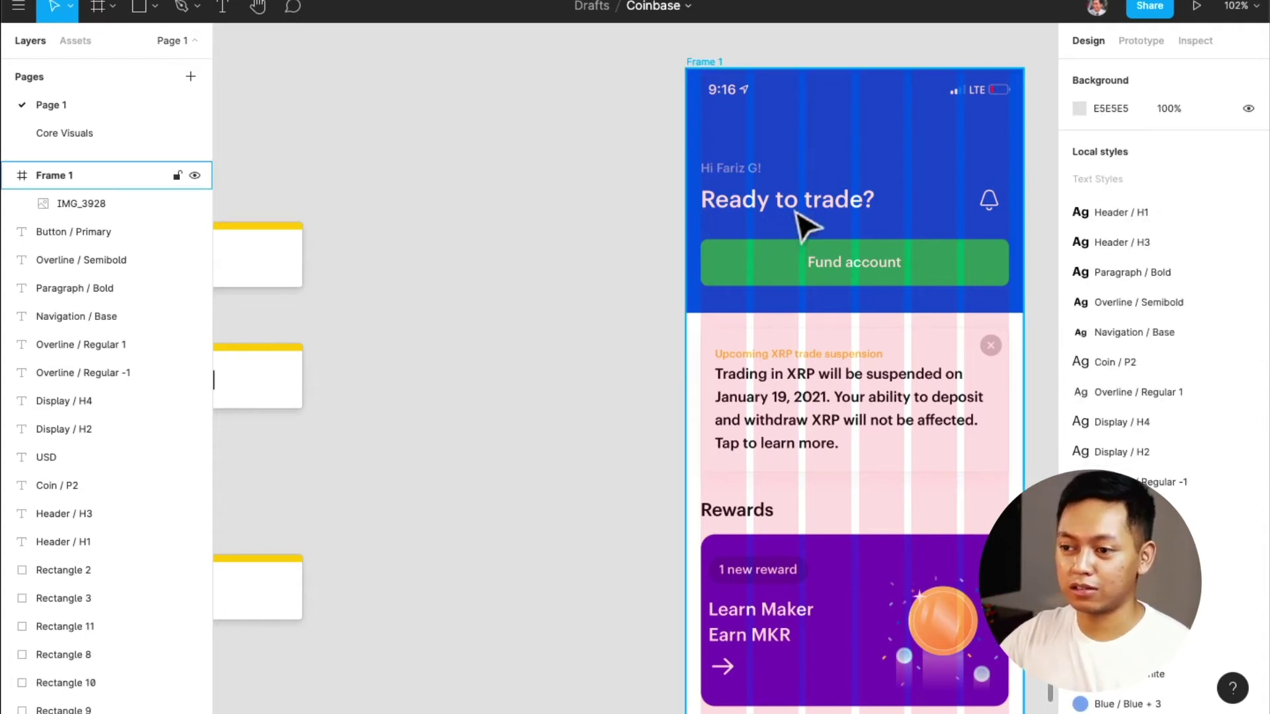
key(Escape)
scroll(800, 228, right, 3)
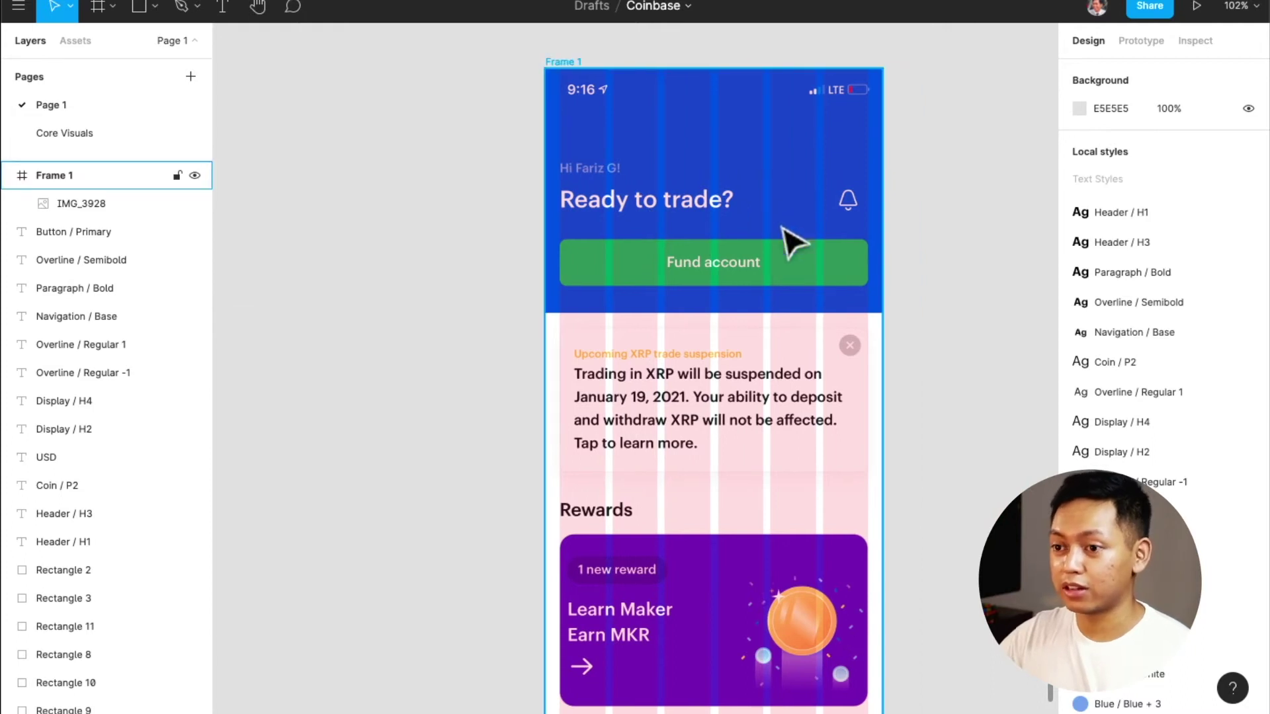
scroll(689, 272, up, 2)
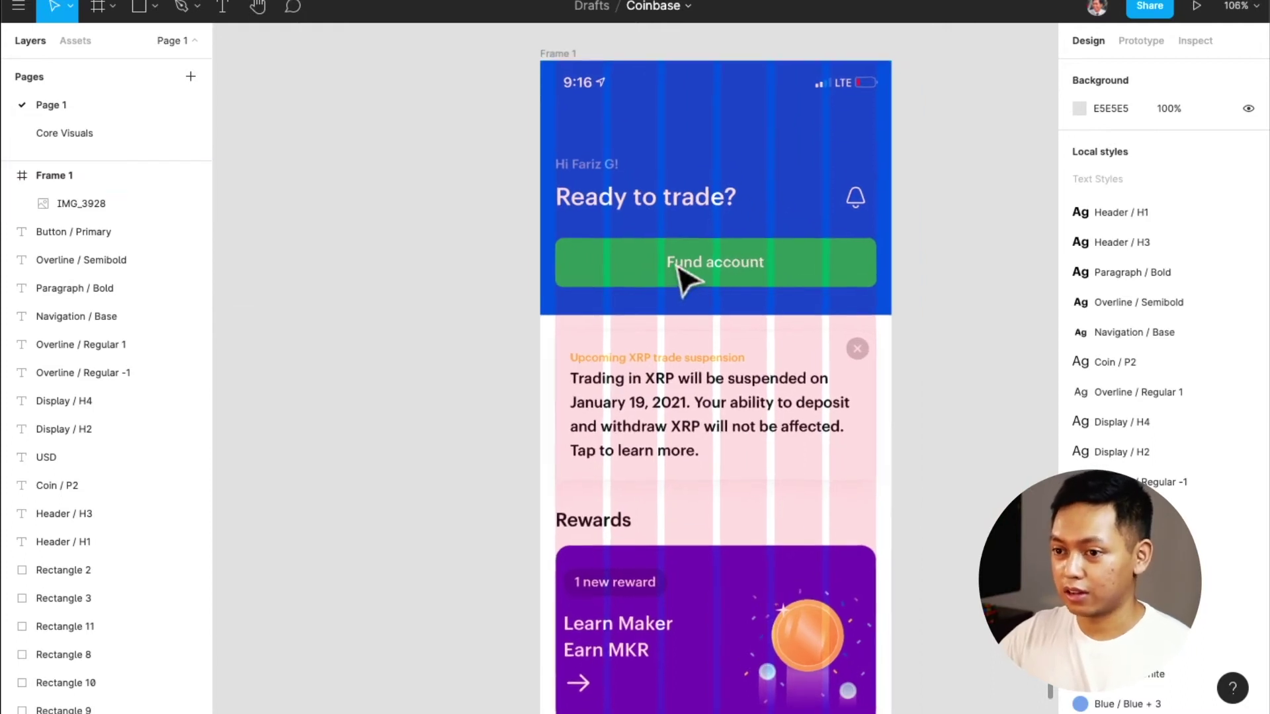
Set the IMG_3928 screenshot to 50% opacity and lock its layer
click(740, 260)
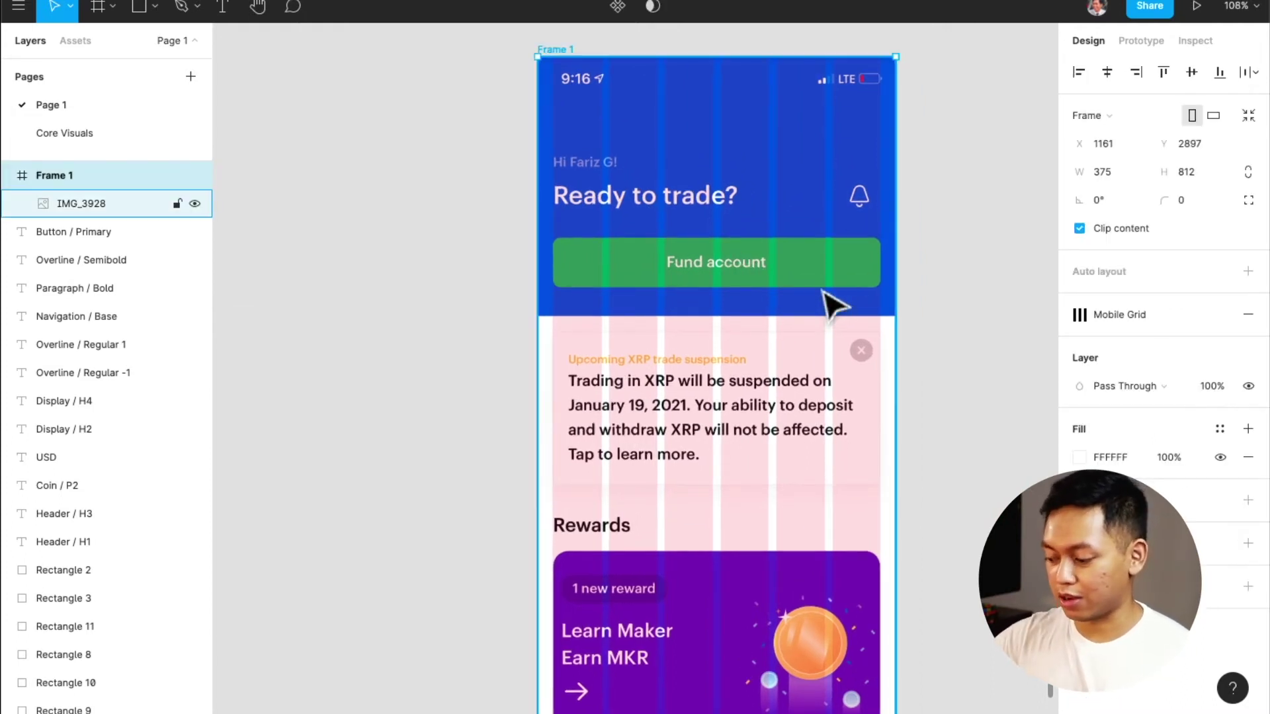
key(5)
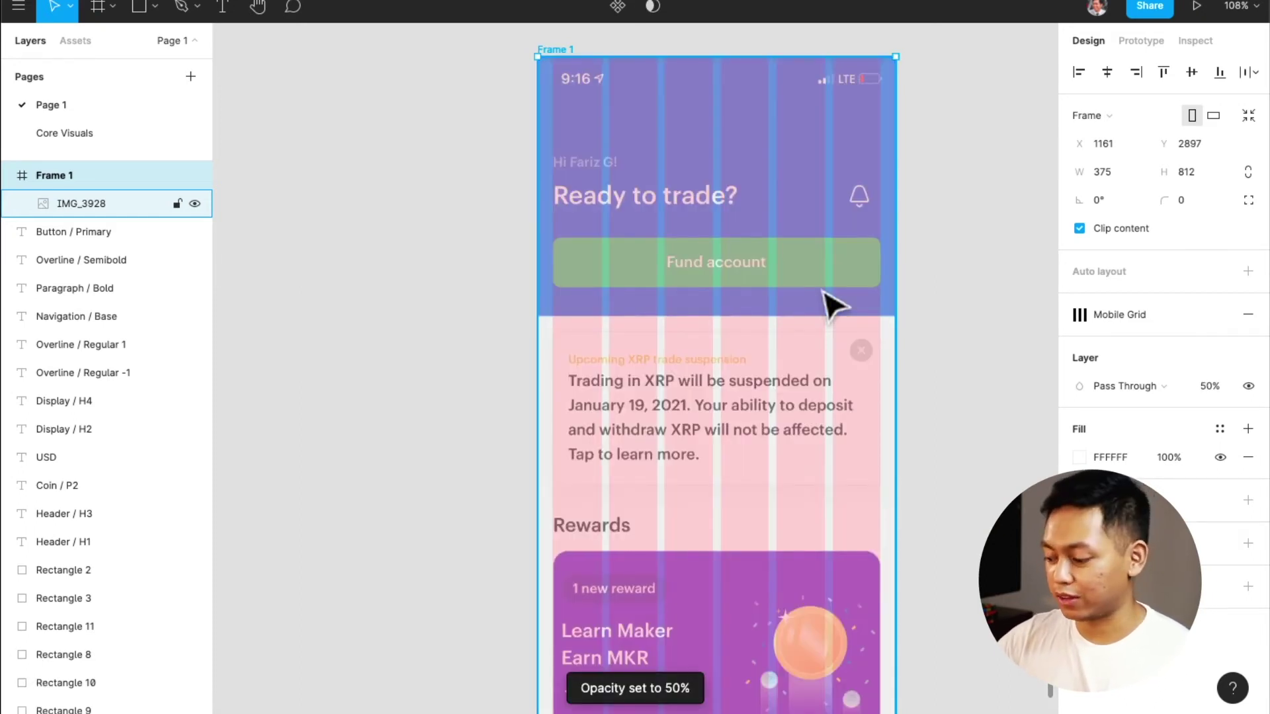
key(shift+super+l)
key(super+z)
key(super+z)
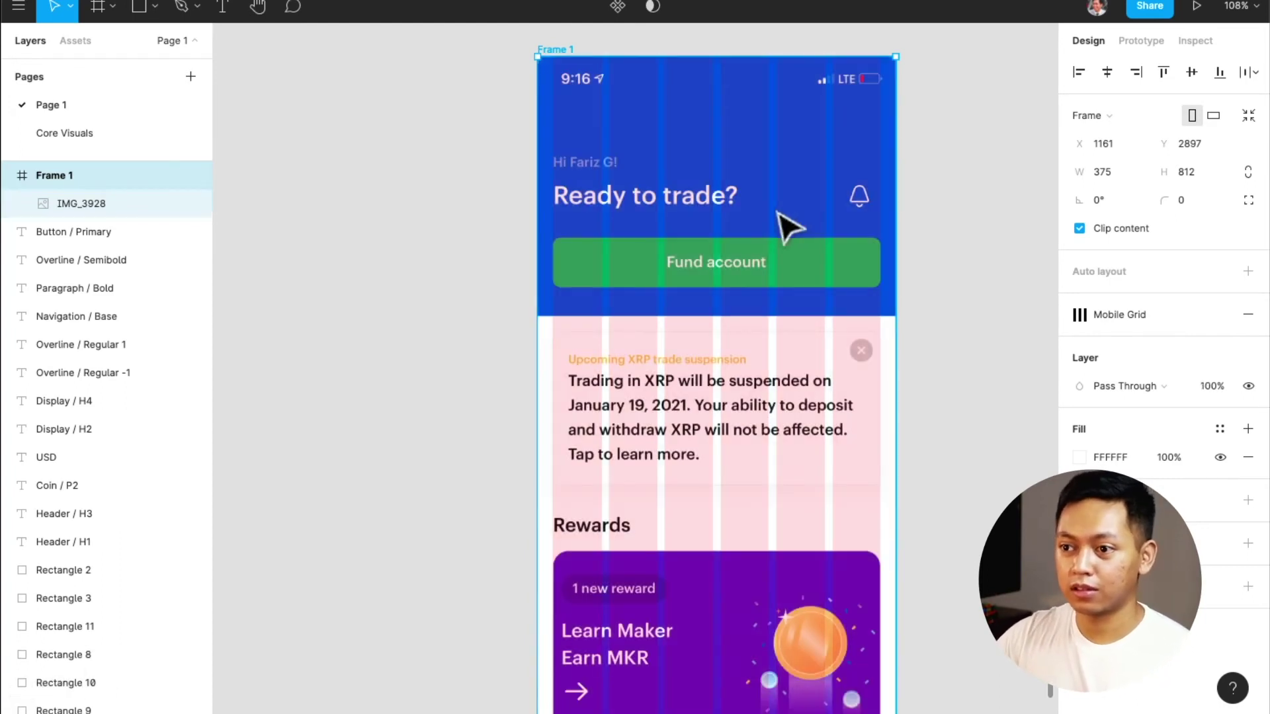
click(790, 228)
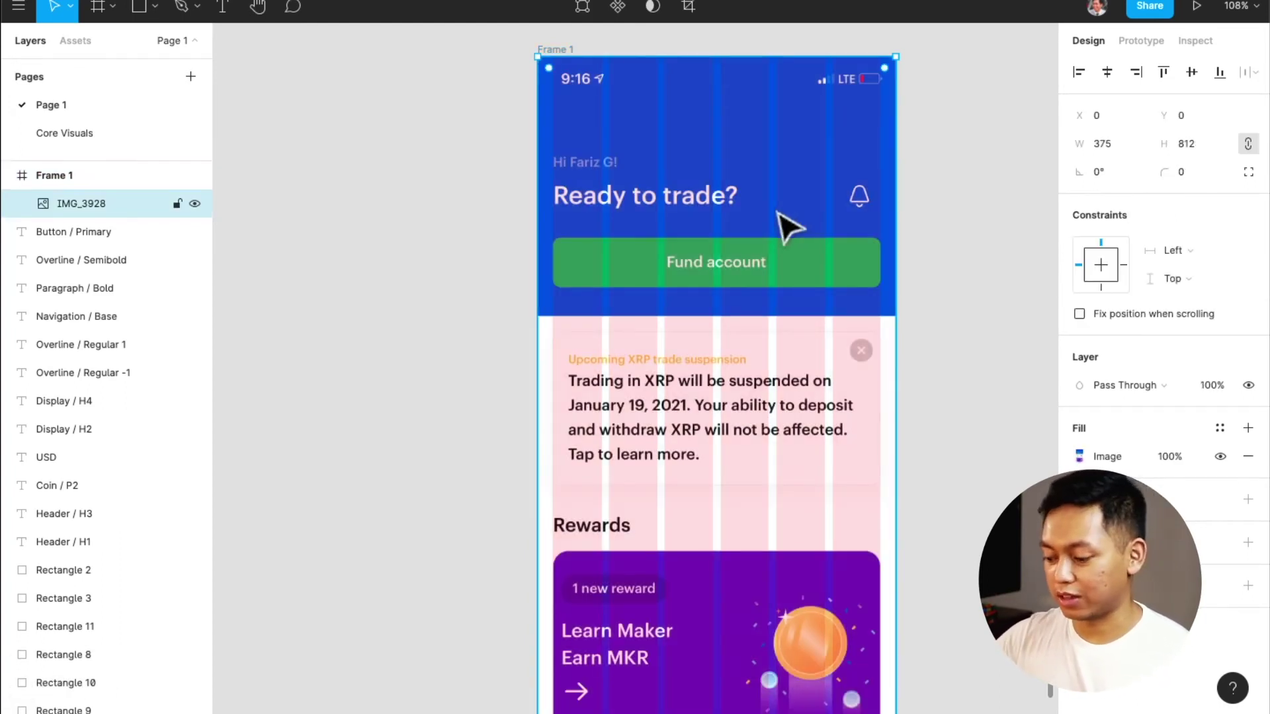
key(5)
key(shift+super+l)
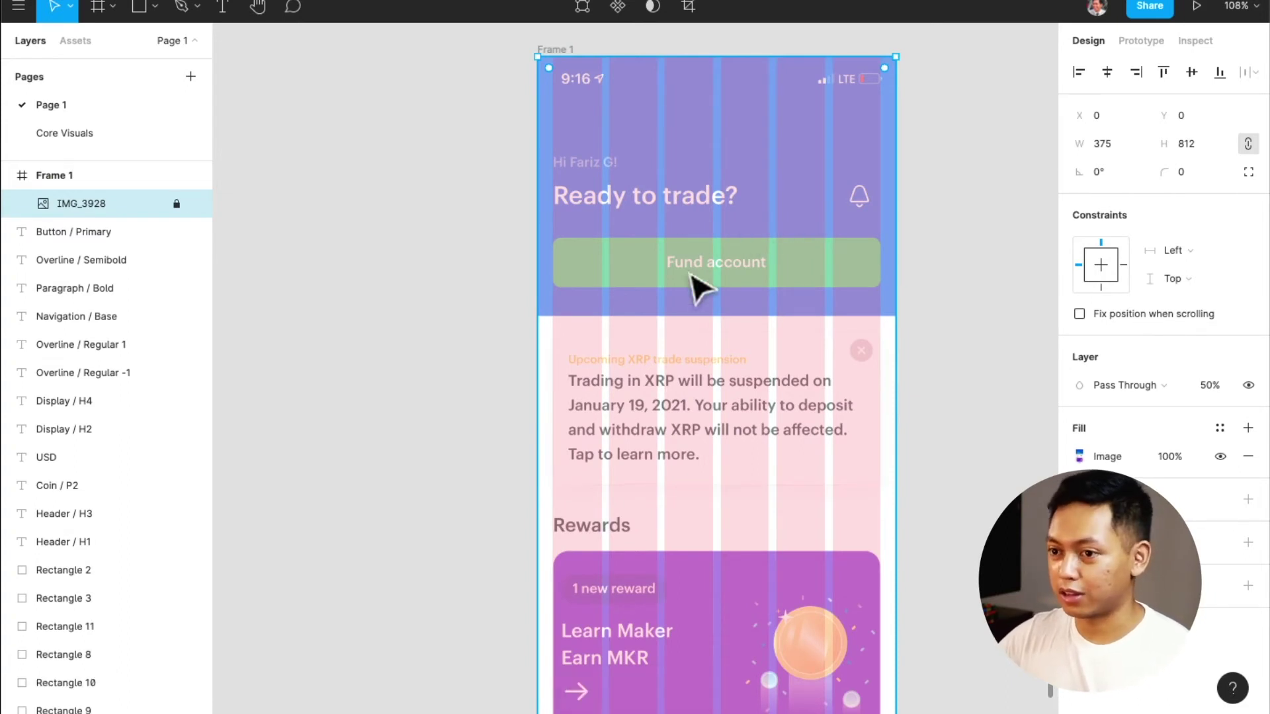
scroll(694, 278, up, 3)
scroll(694, 278, up, 3)
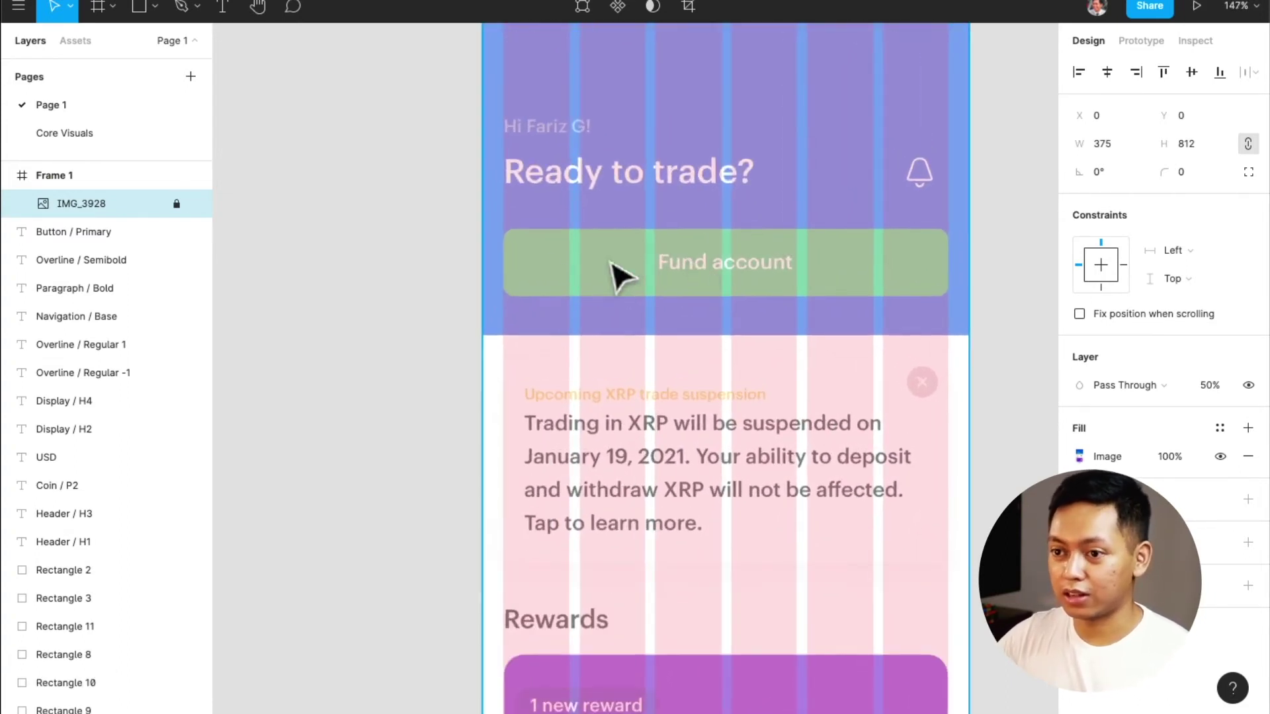
Draw a rectangle over the Fund account button, fill it with Button / Green, and set corner radius 8
key(r)
mouse_move(503, 227)
mouse_down()
mouse_move(890, 314)
mouse_move(968, 284)
mouse_move(951, 295)
mouse_up()
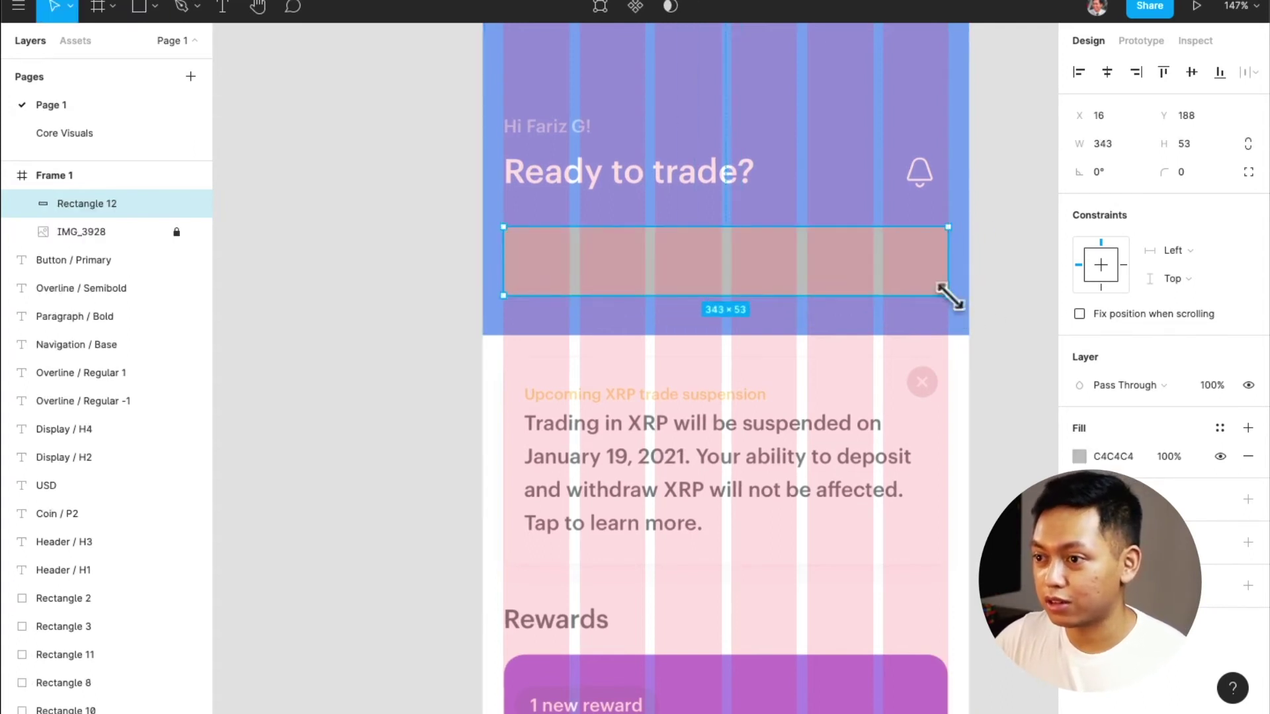
click(1210, 433)
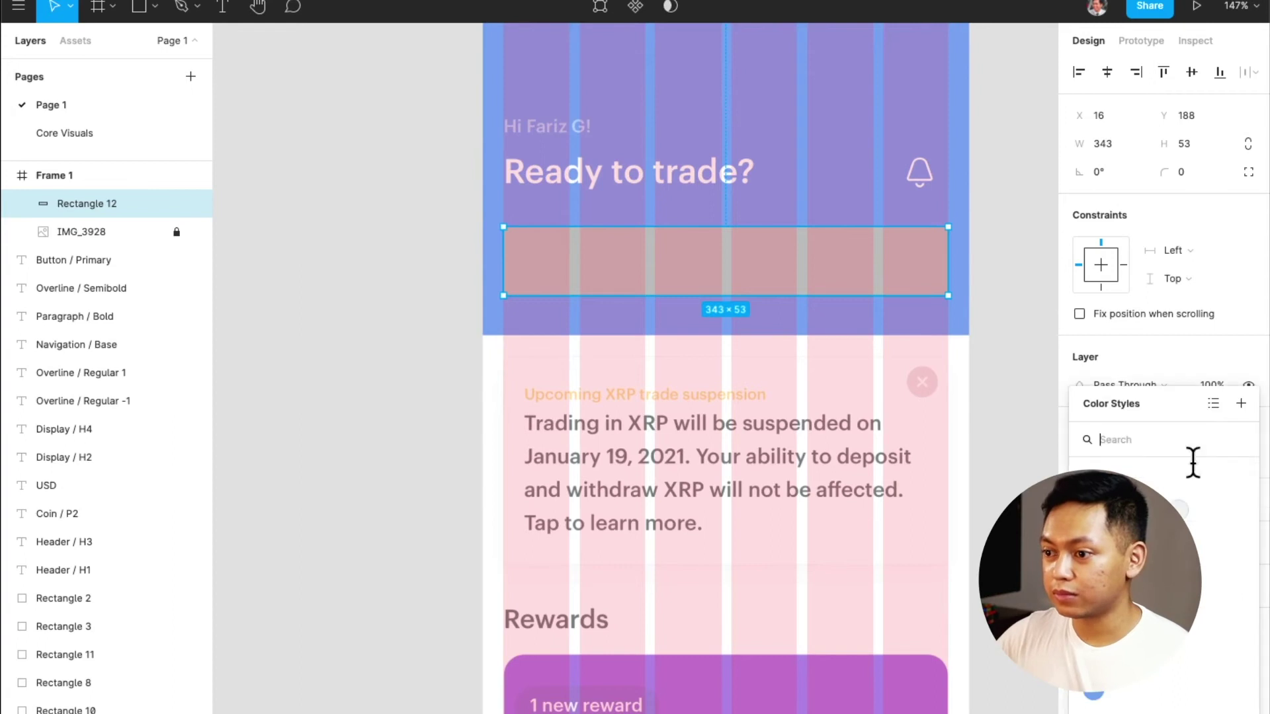
click(1134, 508)
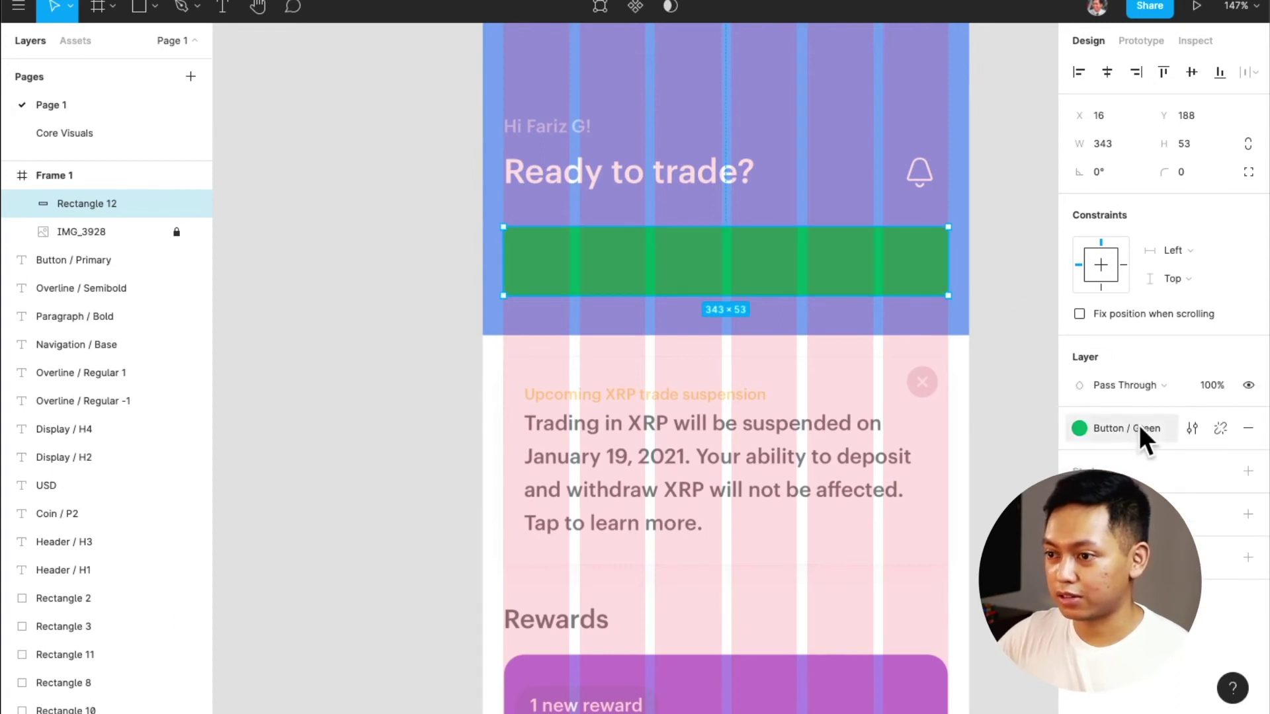
click(1201, 174)
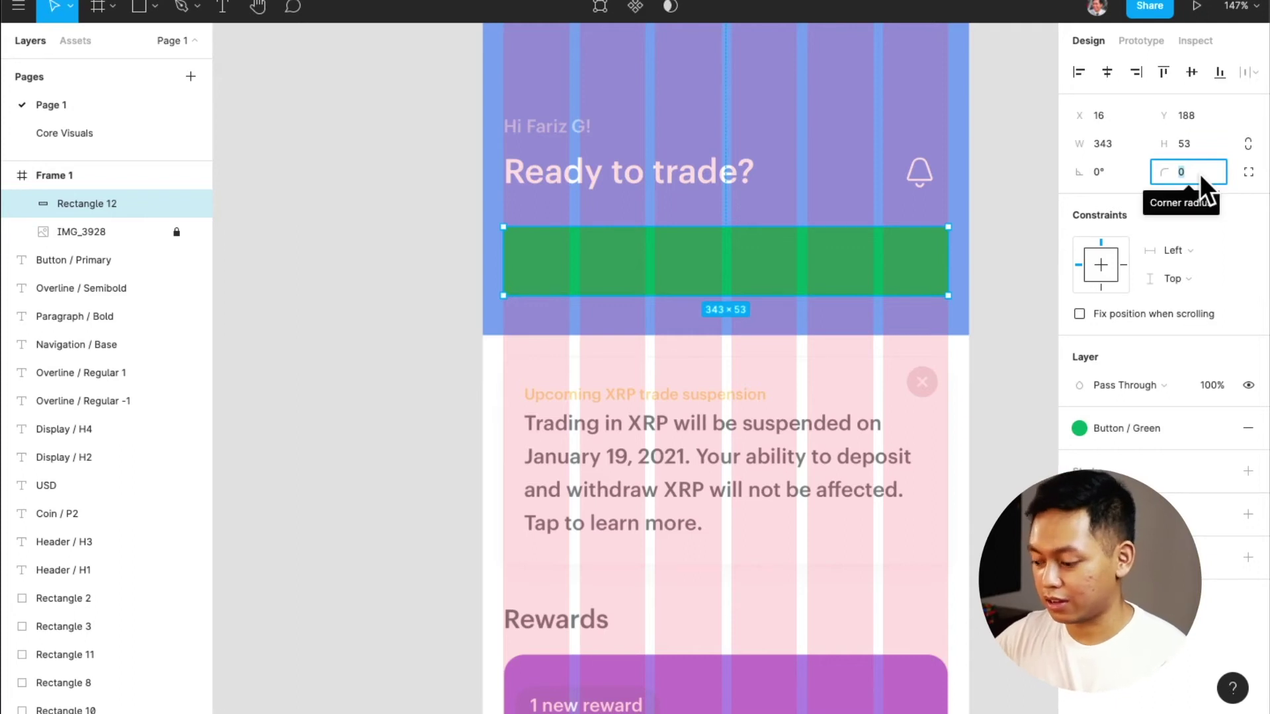
text(8)
key(Return)
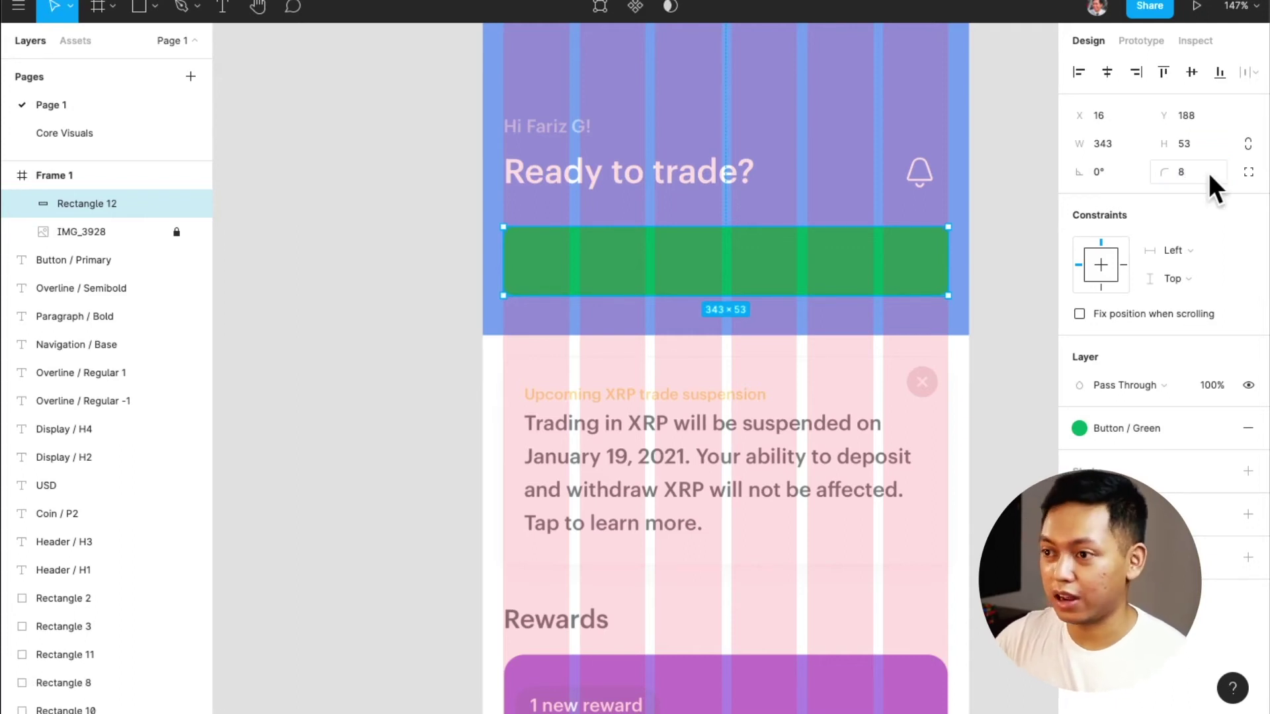
Shift the green rectangle left to compare it with the screenshot's button
click(1024, 243)
drag(867, 261, 890, 283)
click(964, 275)
Move the rectangle back over the button and drag its top and bottom edges to height 52
scroll(956, 262, up, 10)
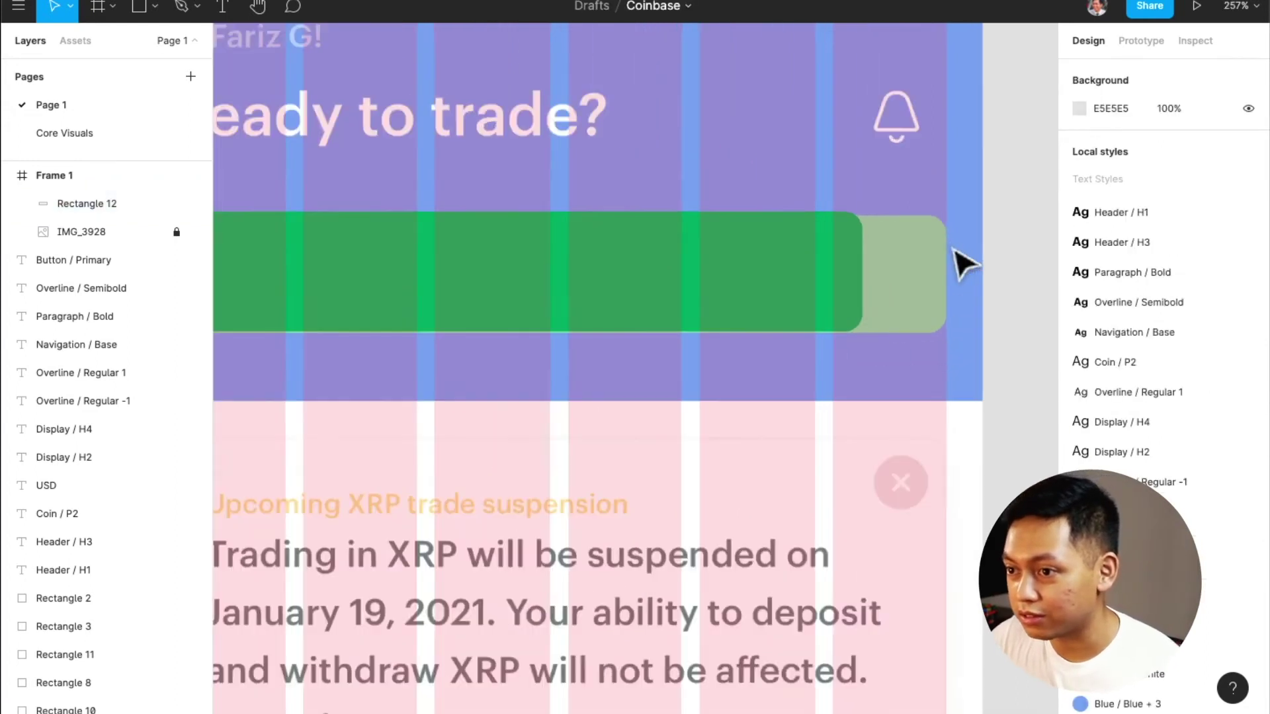
drag(832, 305, 860, 301)
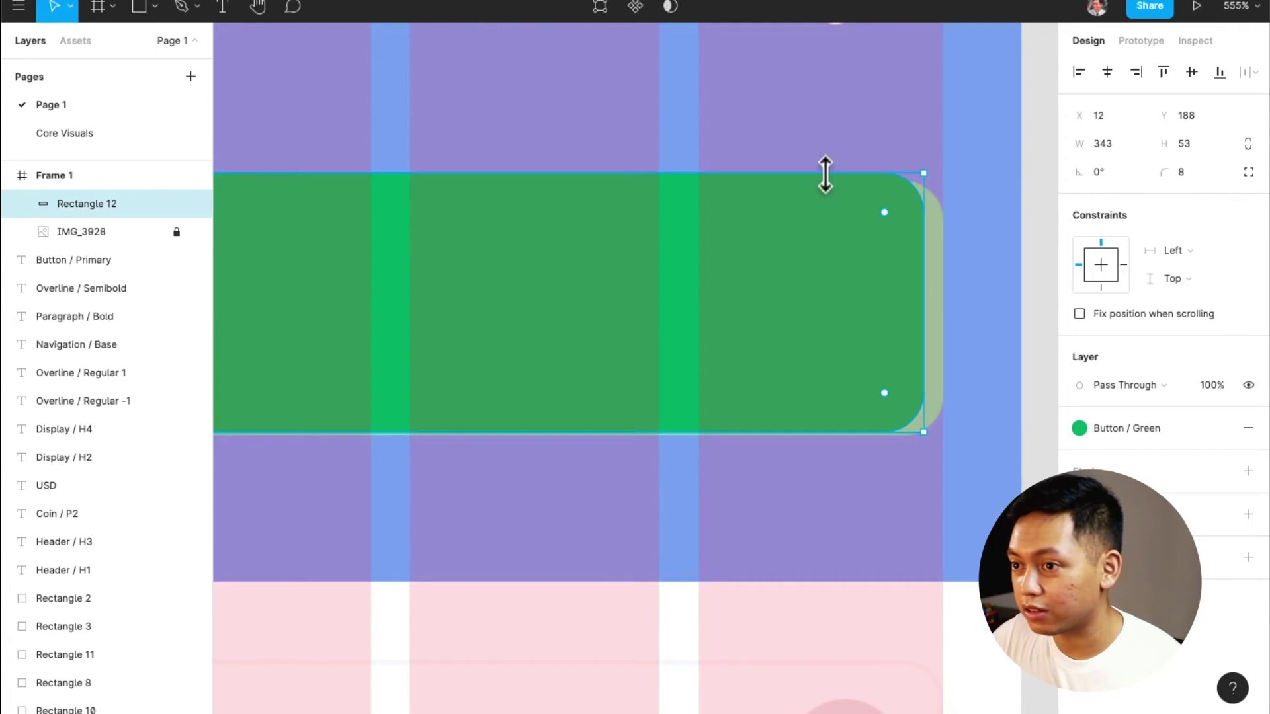
drag(825, 177, 826, 180)
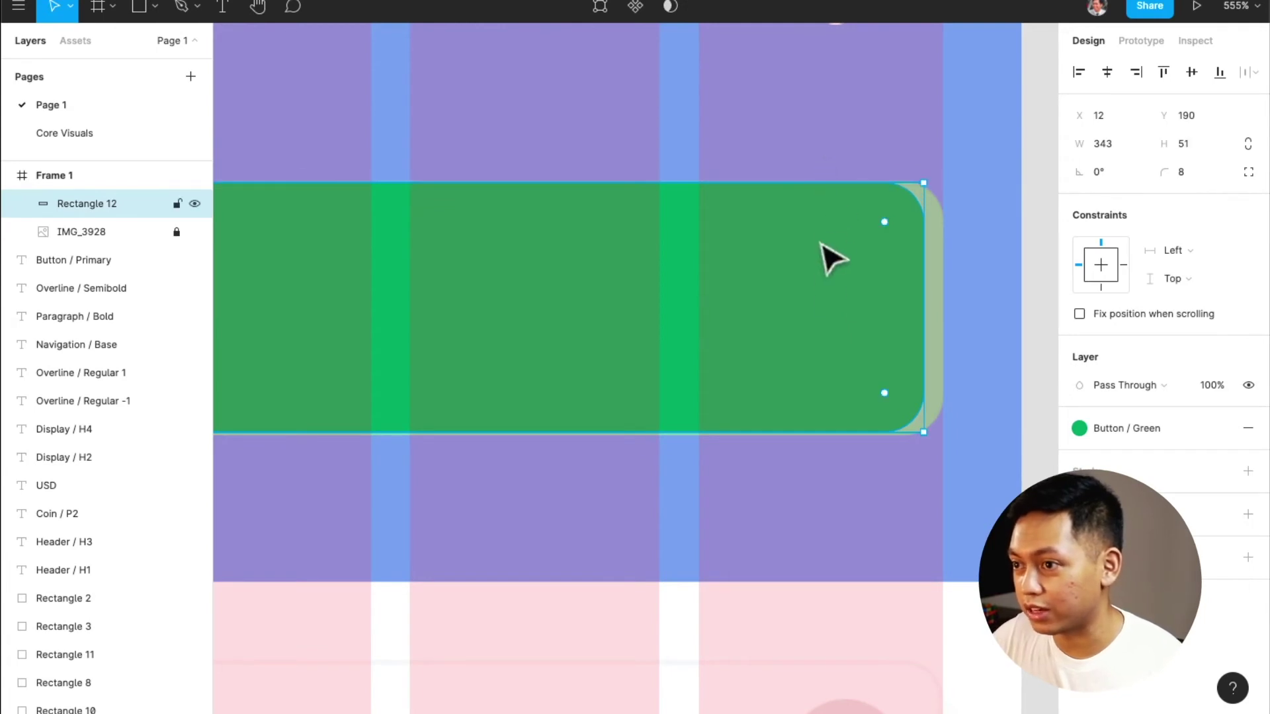
drag(805, 434, 808, 437)
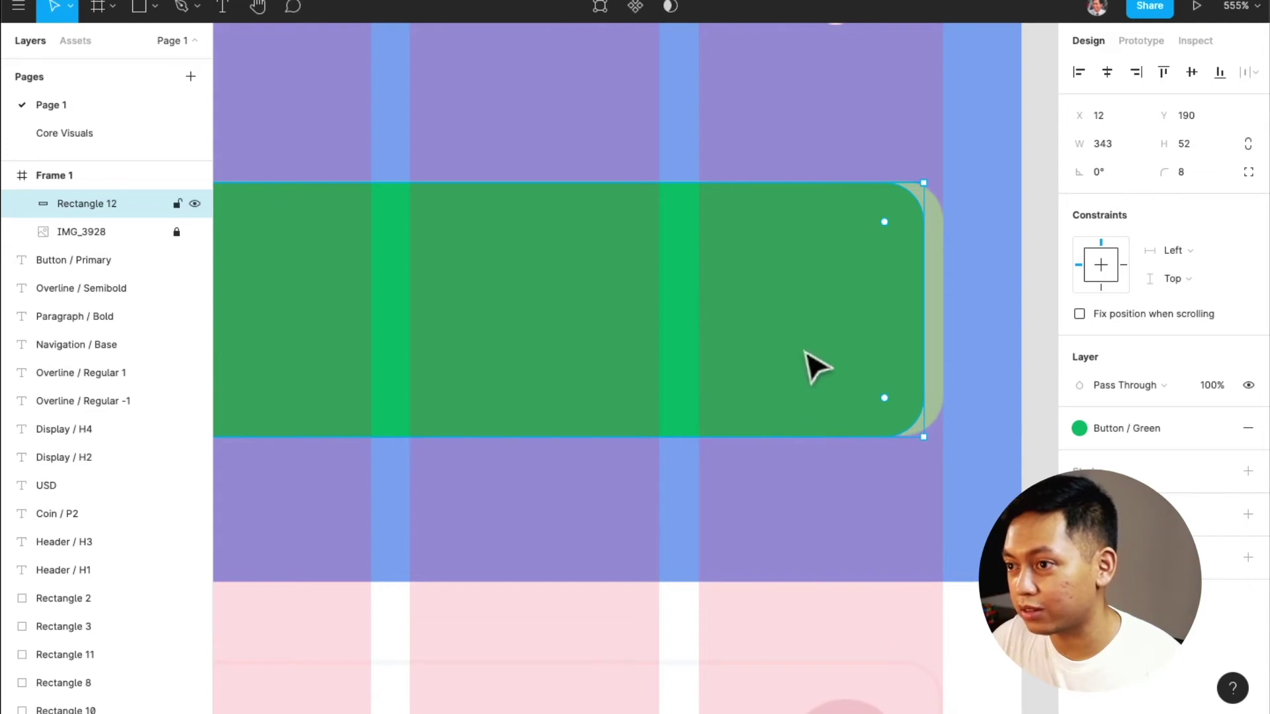
key(Right)
key(Right)
key(Right)
key(Right)
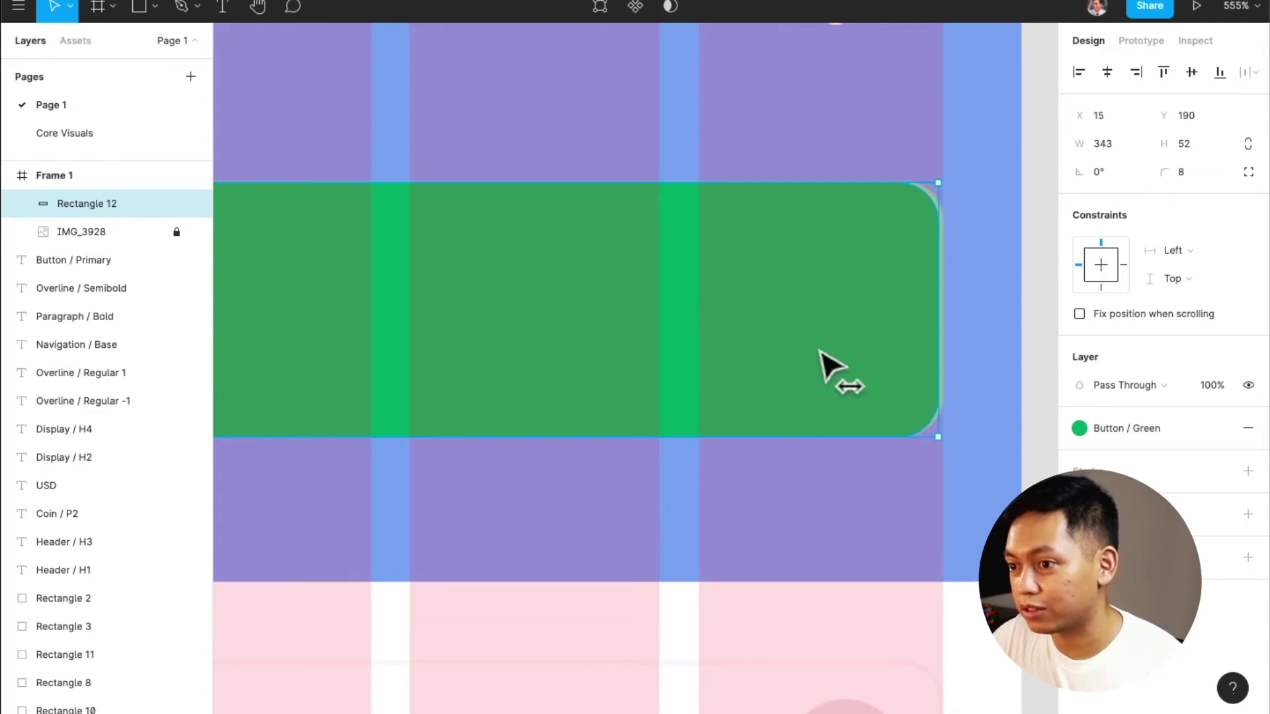
Slide the green rectangle aside to compare its edges with the button
click(984, 371)
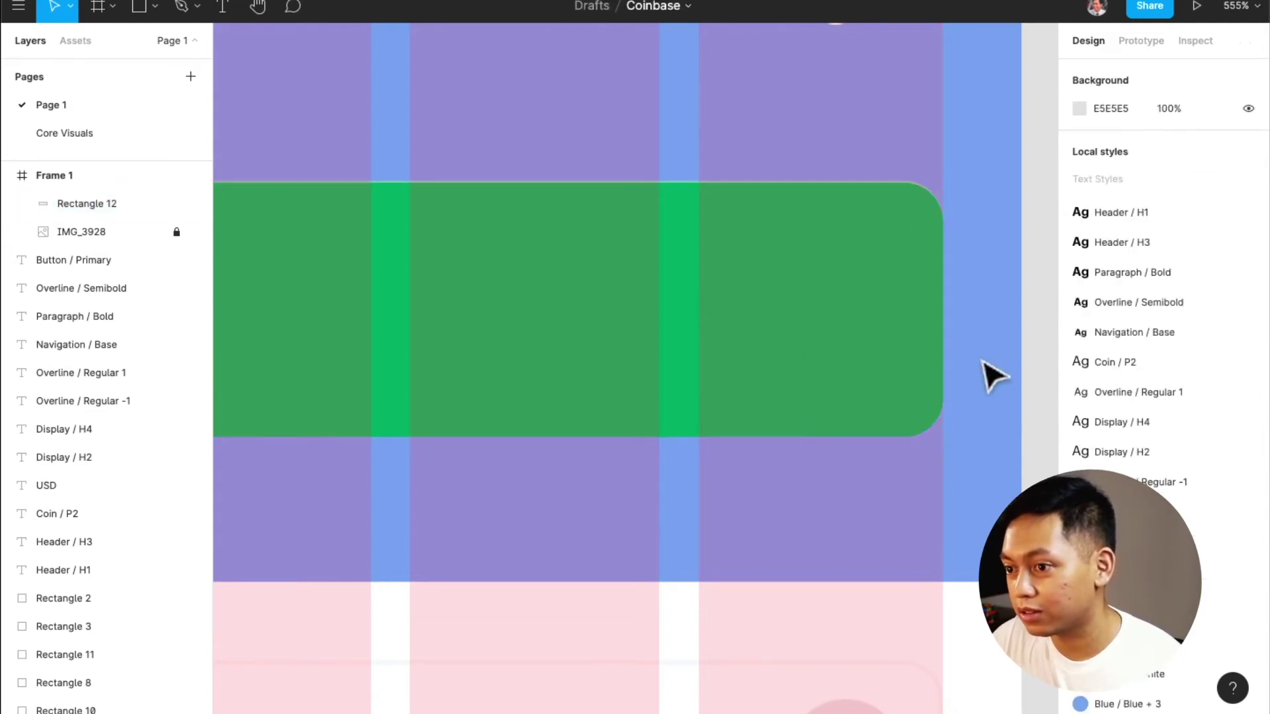
click(884, 369)
drag(884, 368, 820, 357)
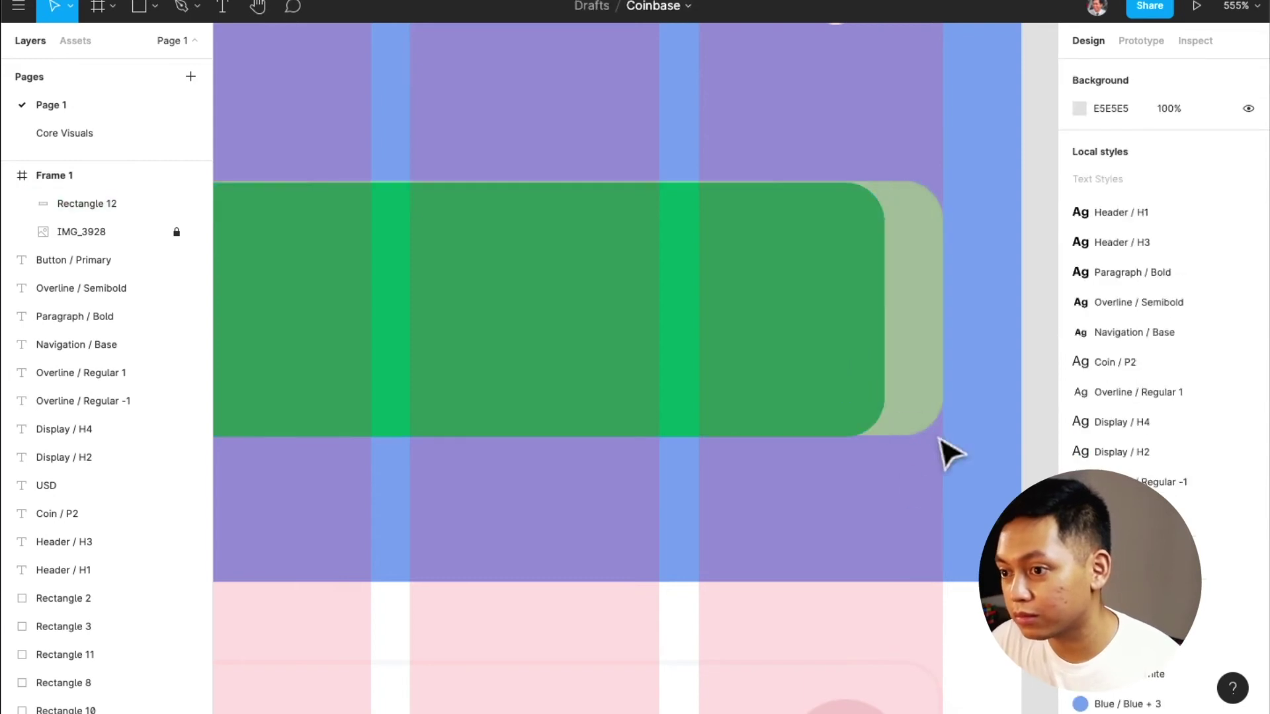
click(941, 448)
scroll(840, 476, up, 5)
scroll(840, 441, up, 10)
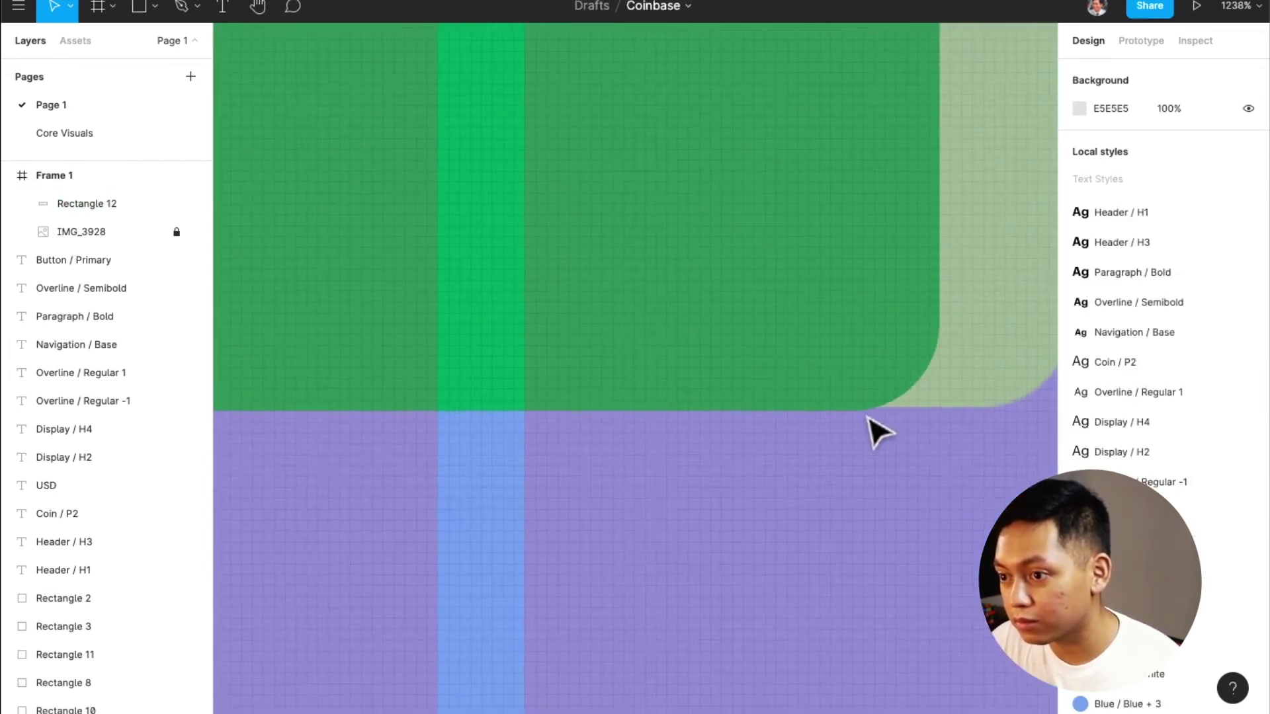
Centre the 343×52 green rectangle horizontally in the frame
click(826, 397)
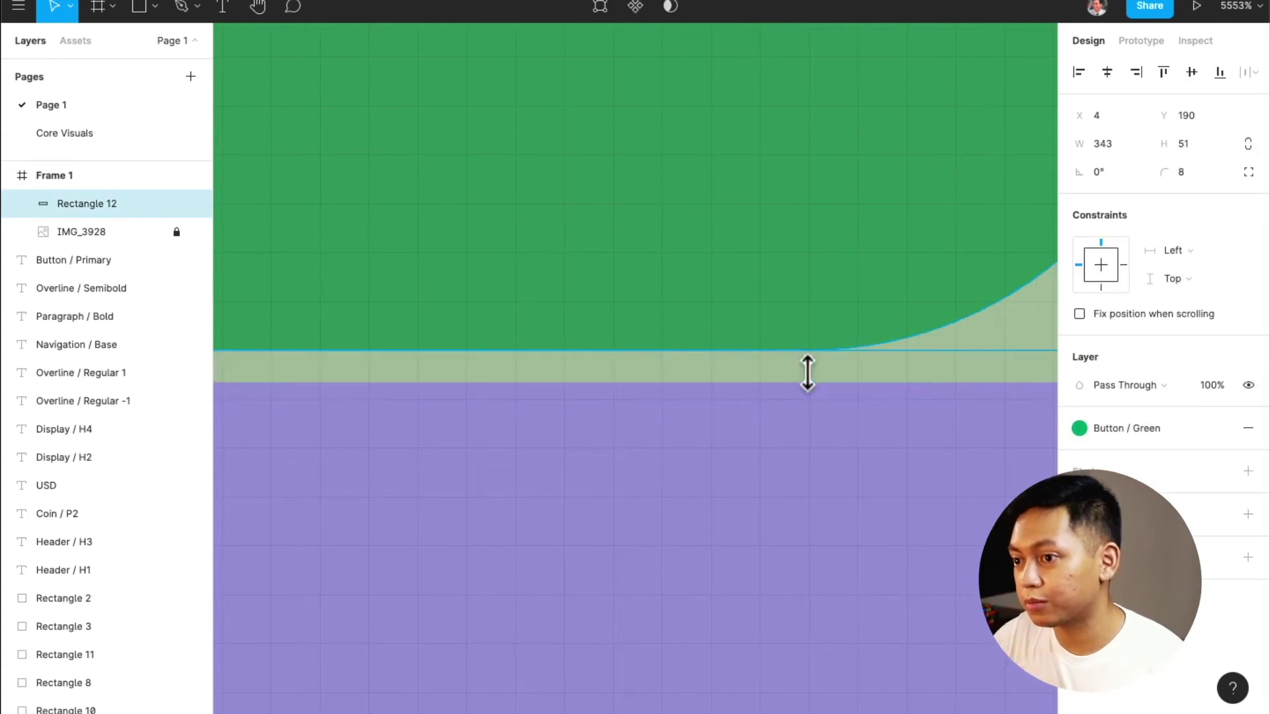
scroll(816, 390, down, 3)
scroll(820, 396, up, 2)
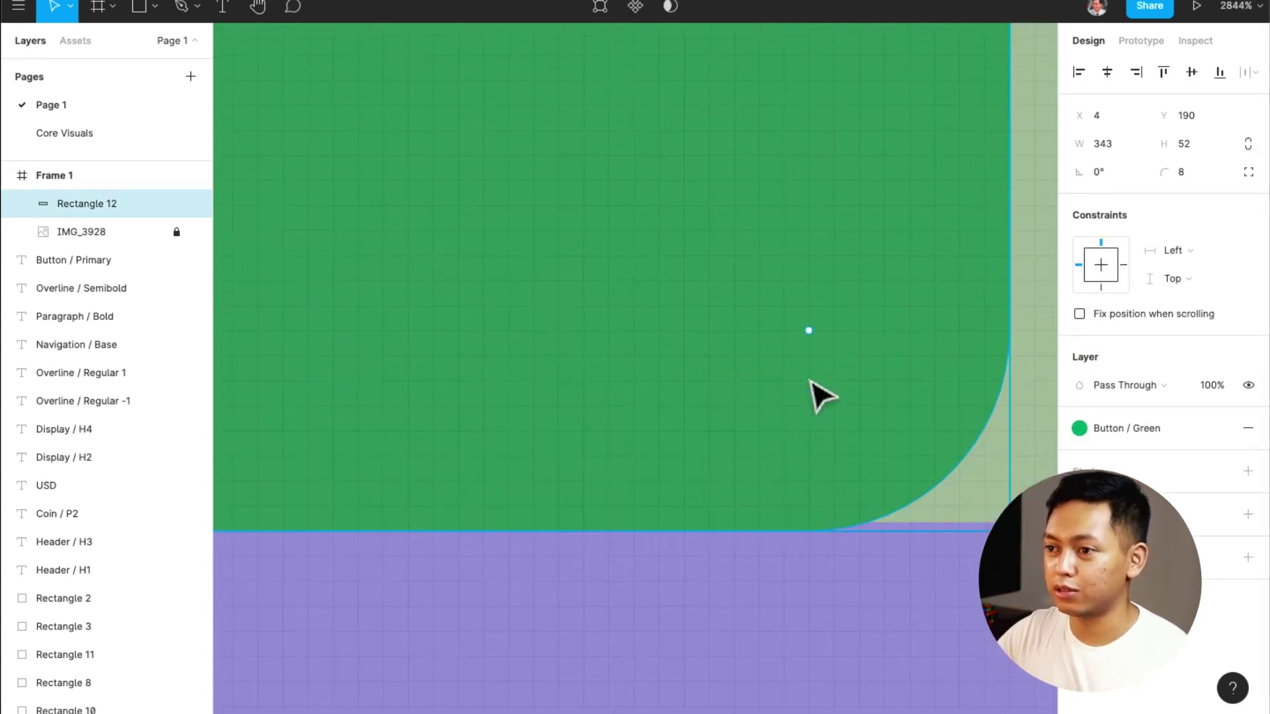
scroll(820, 395, up, 5)
scroll(821, 391, up, 5)
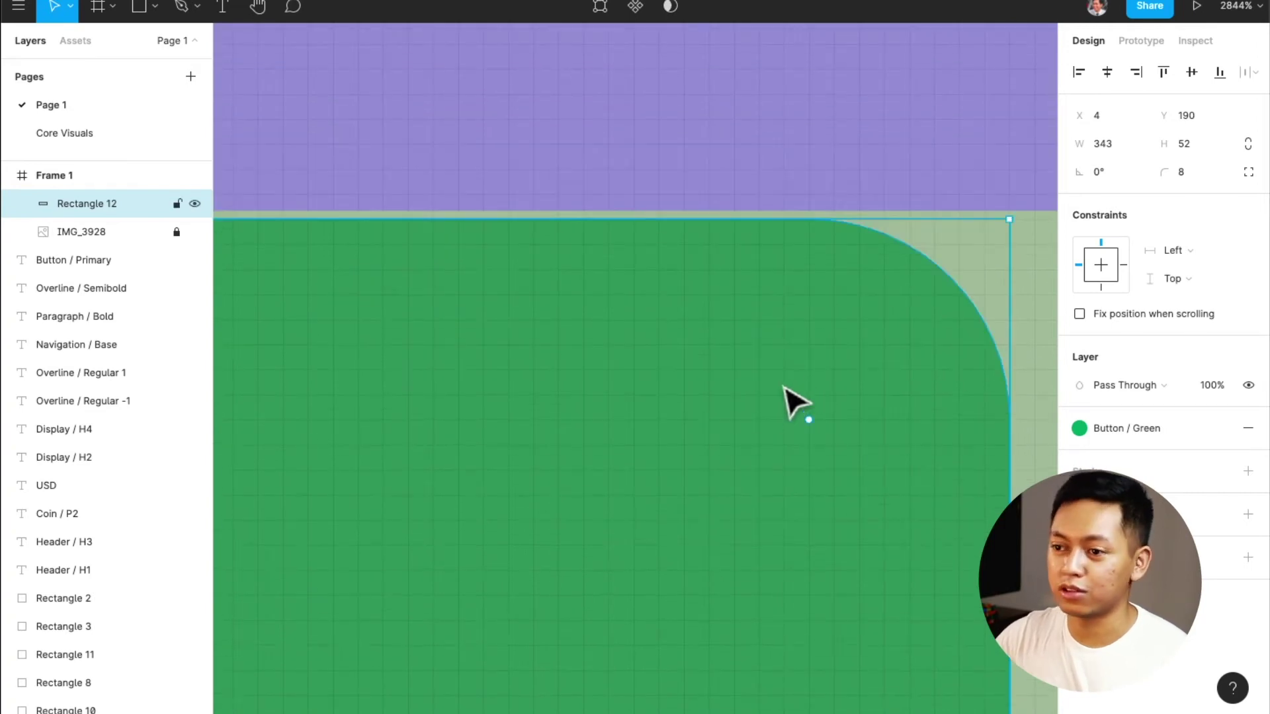
scroll(797, 396, down, 5)
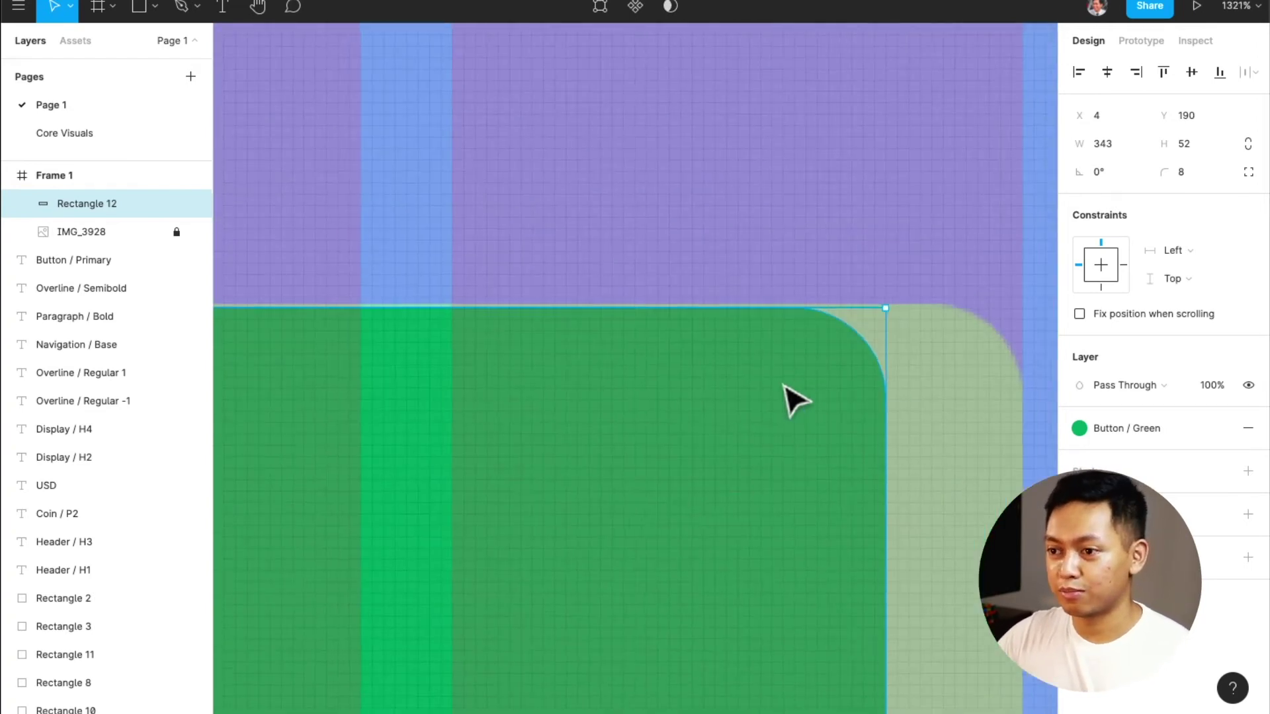
scroll(797, 395, down, 3)
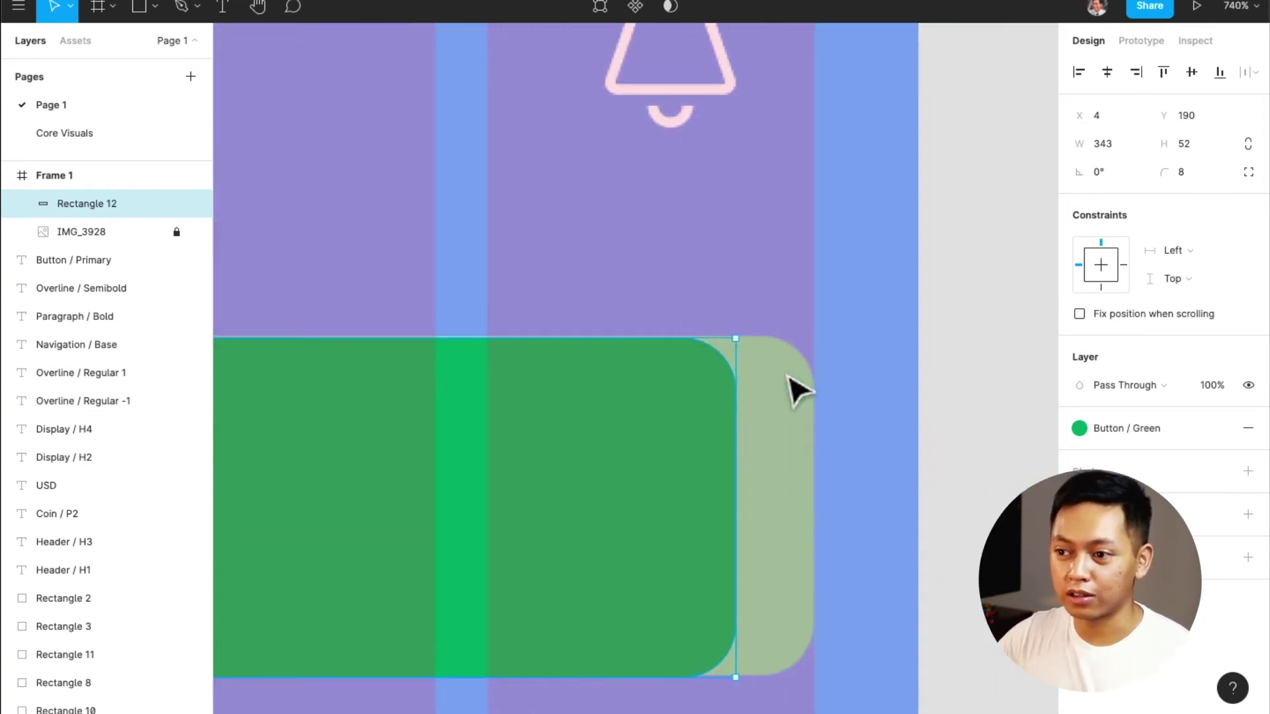
scroll(797, 392, right, 2)
scroll(797, 392, left, 6)
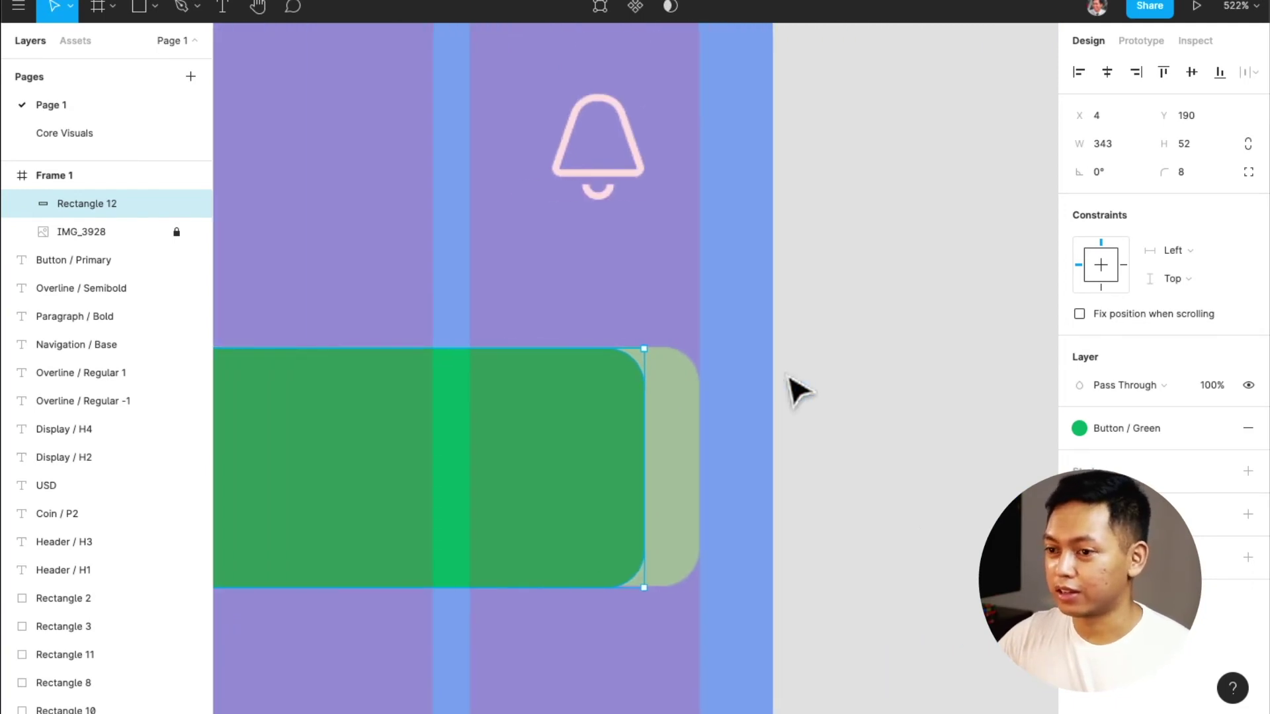
scroll(797, 392, down, 4)
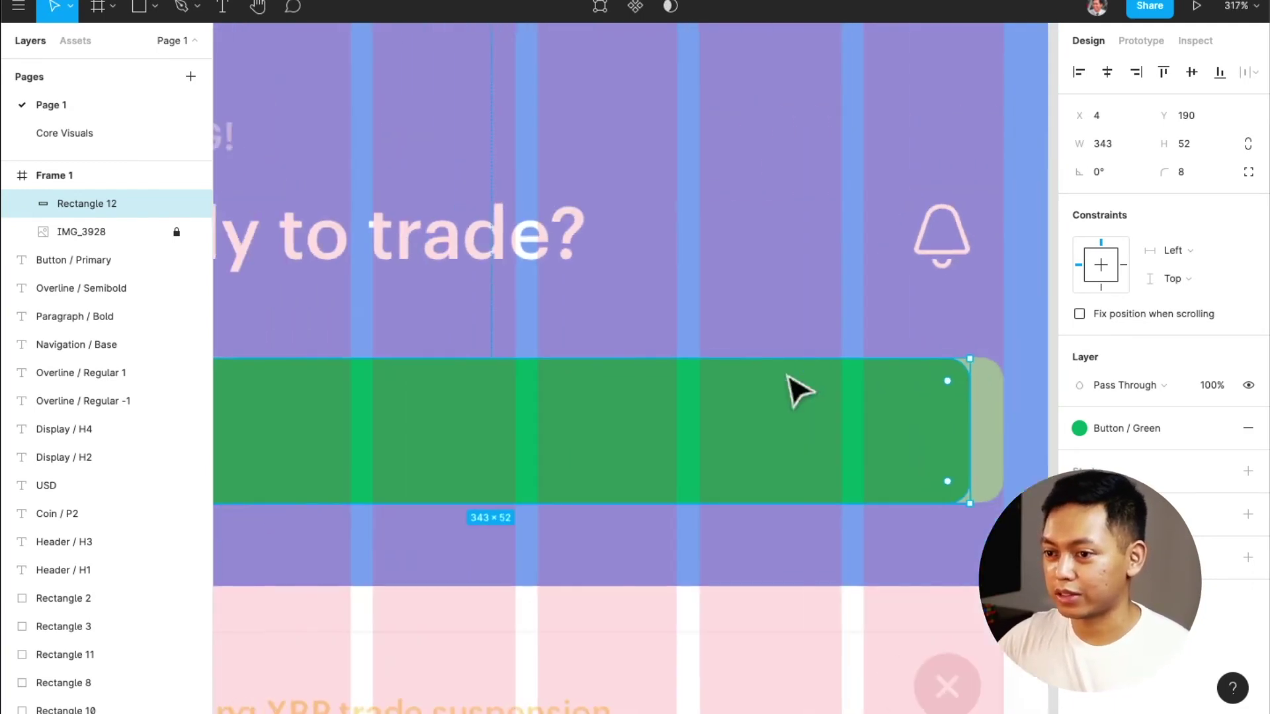
scroll(797, 392, down, 1)
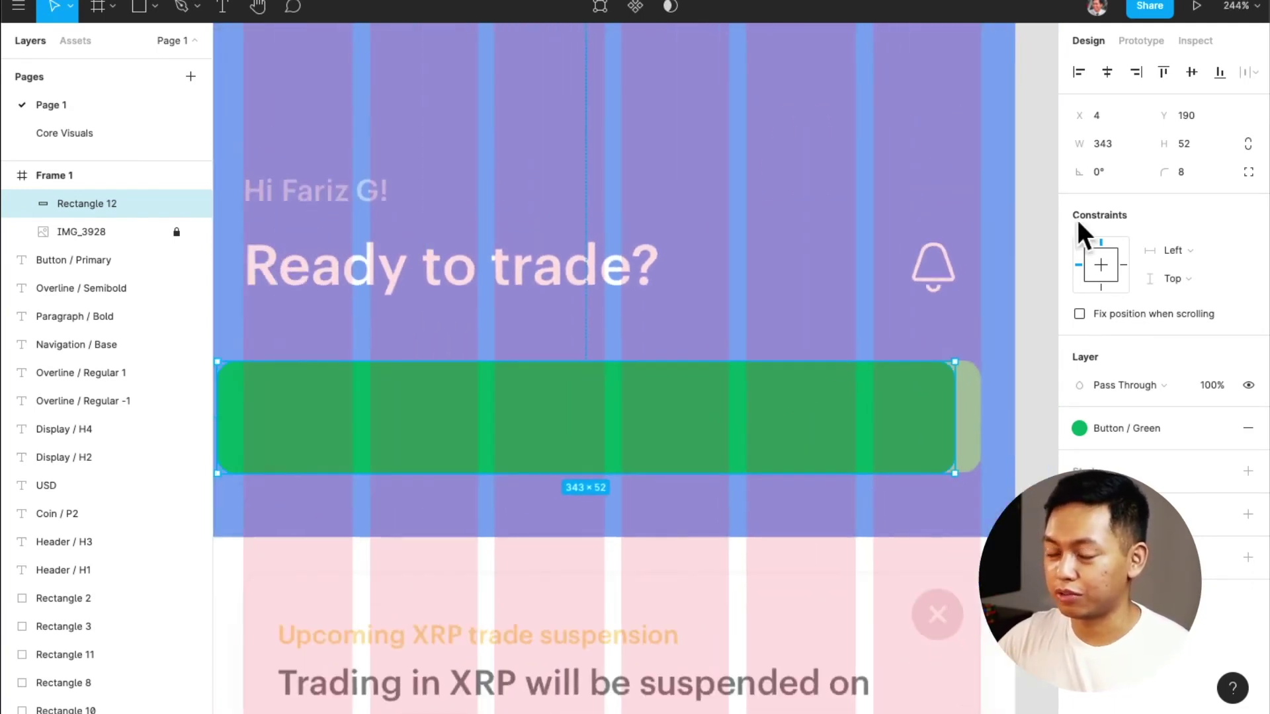
click(1104, 66)
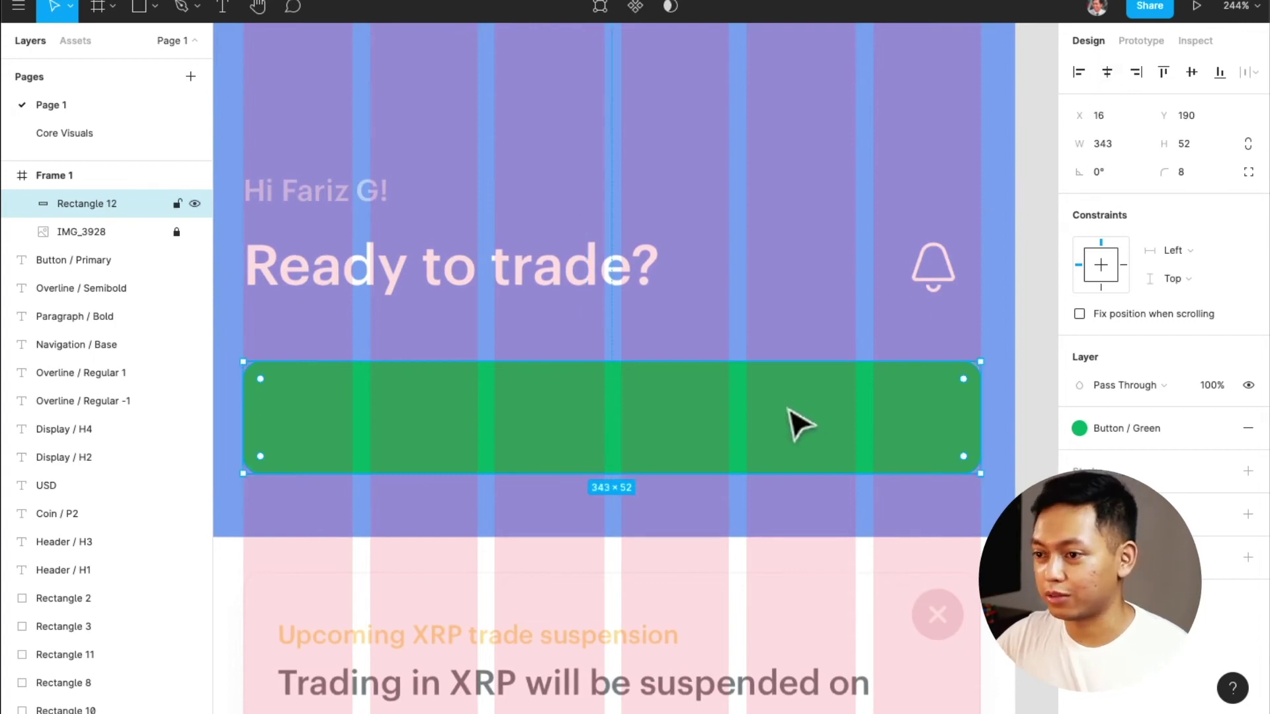
Add a text box reading 'Label' on the green rectangle
scroll(651, 463, left, 2)
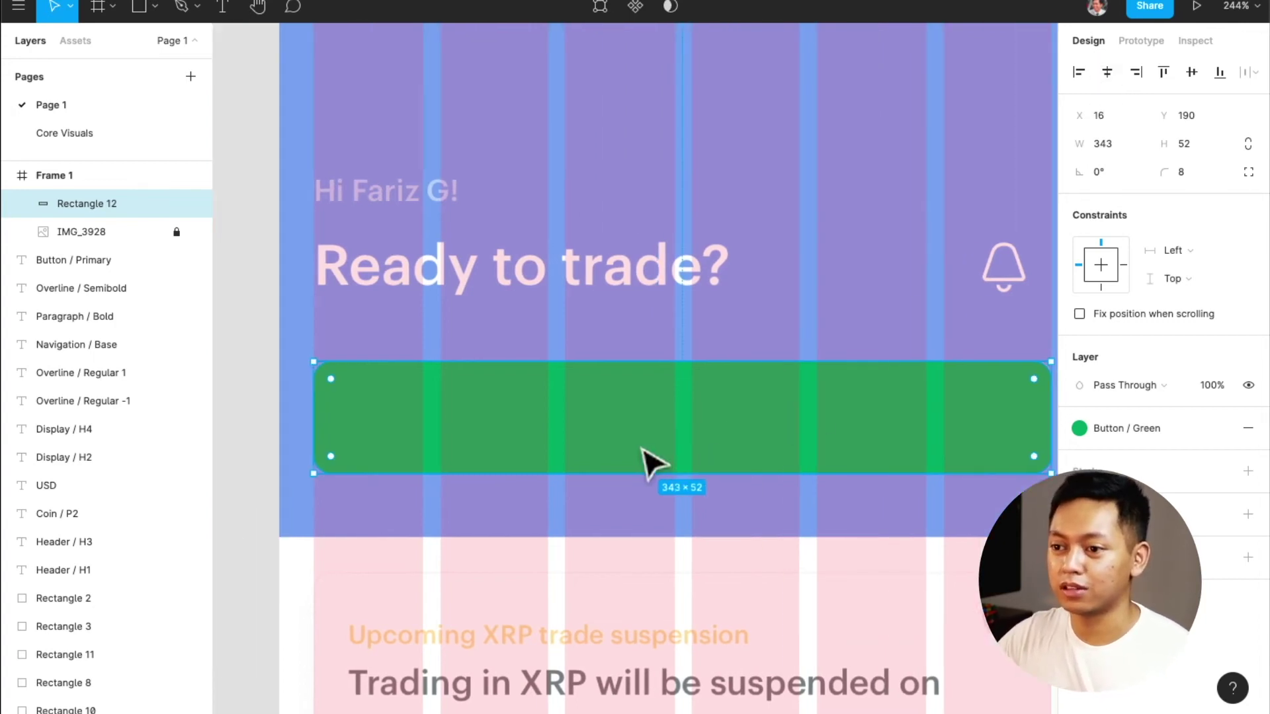
drag(688, 431, 703, 545)
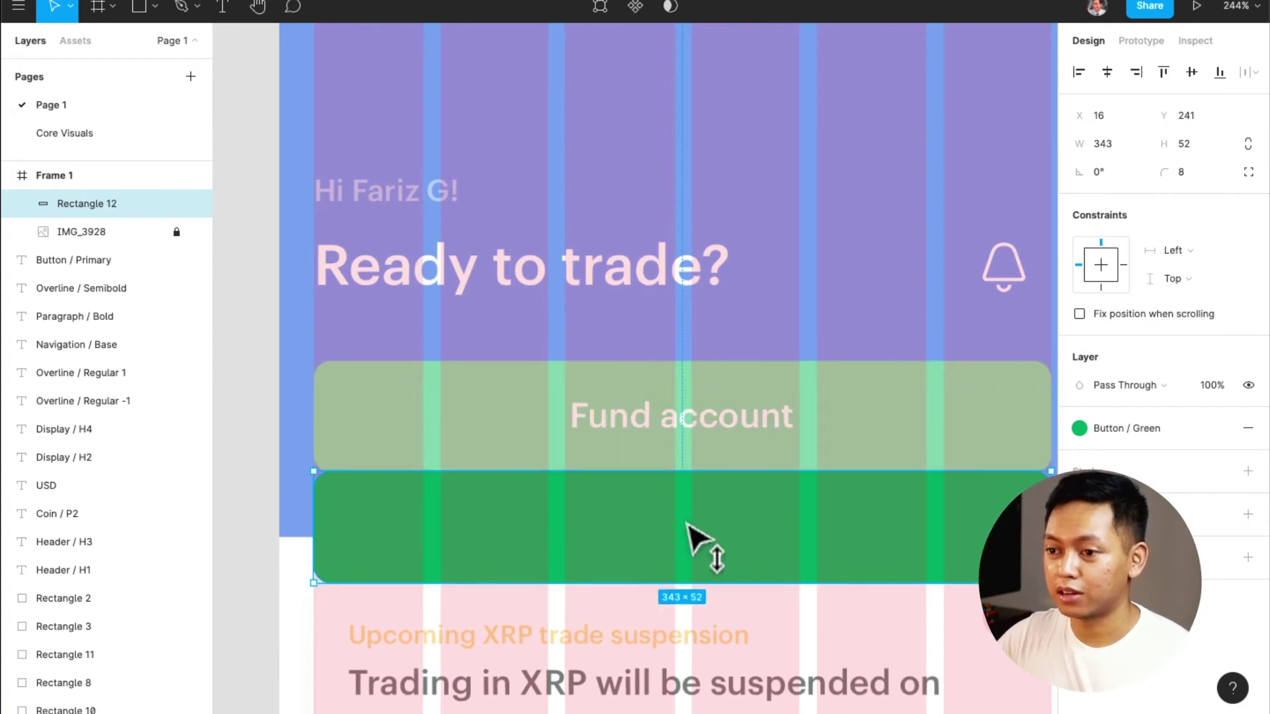
key(super+z)
key(t)
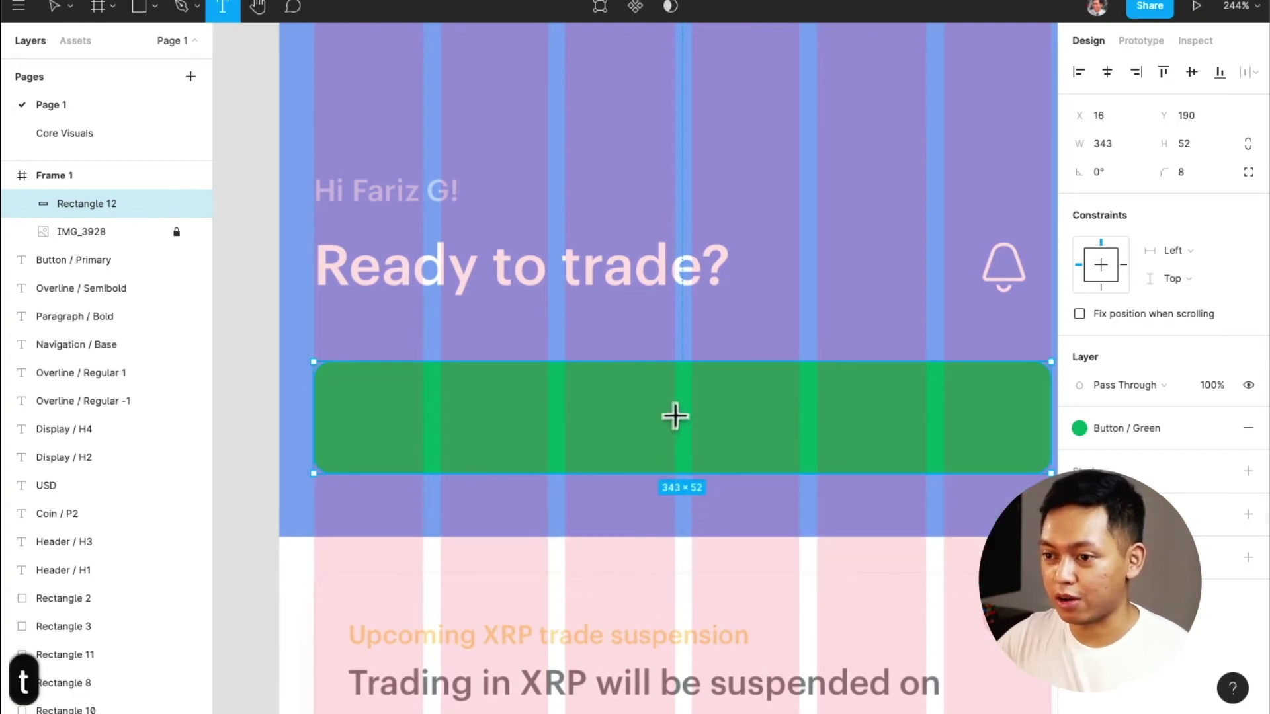
click(675, 416)
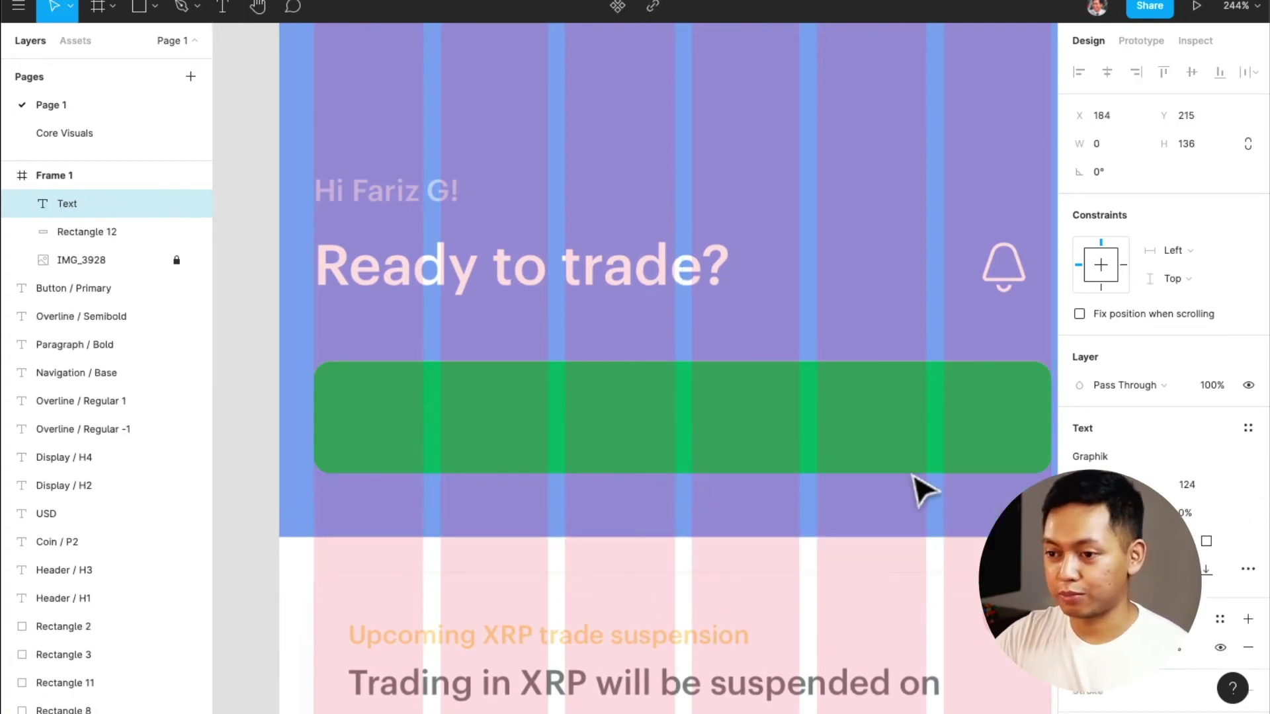
text(Fu)
key(super+space)
key(super+a)
key(Escape)
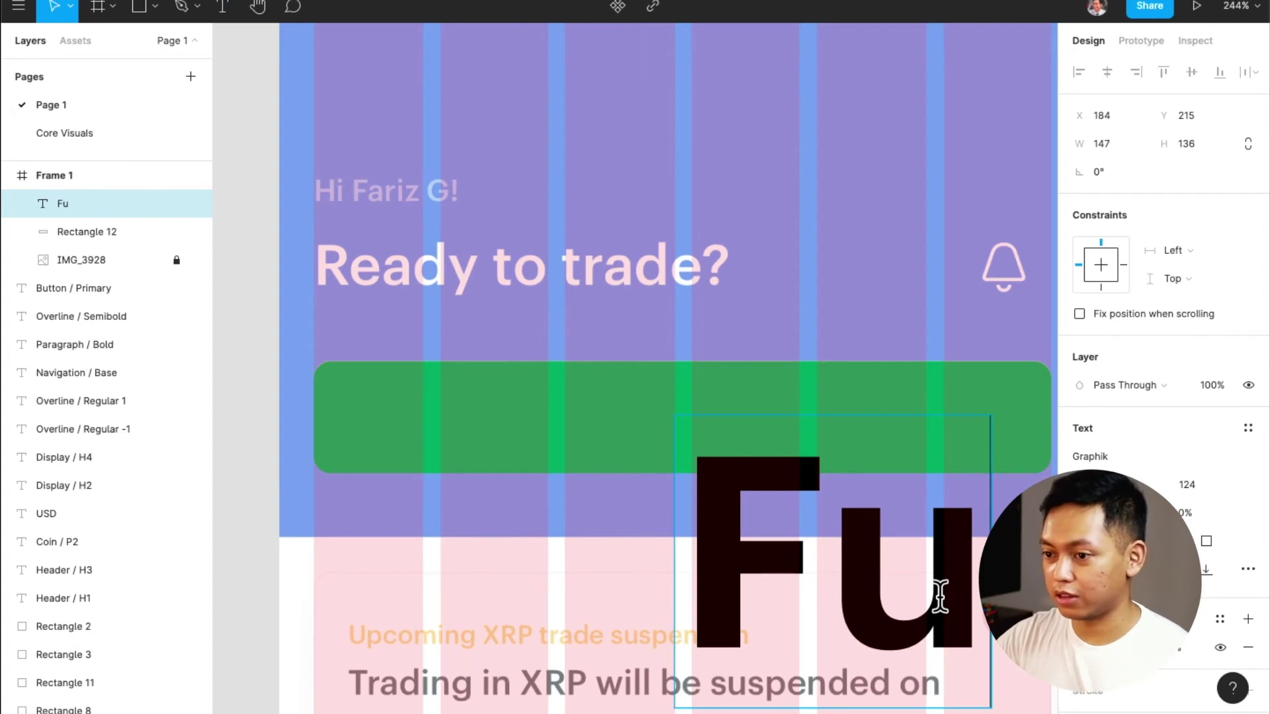
key(super+a)
text(Label)
key(Escape)
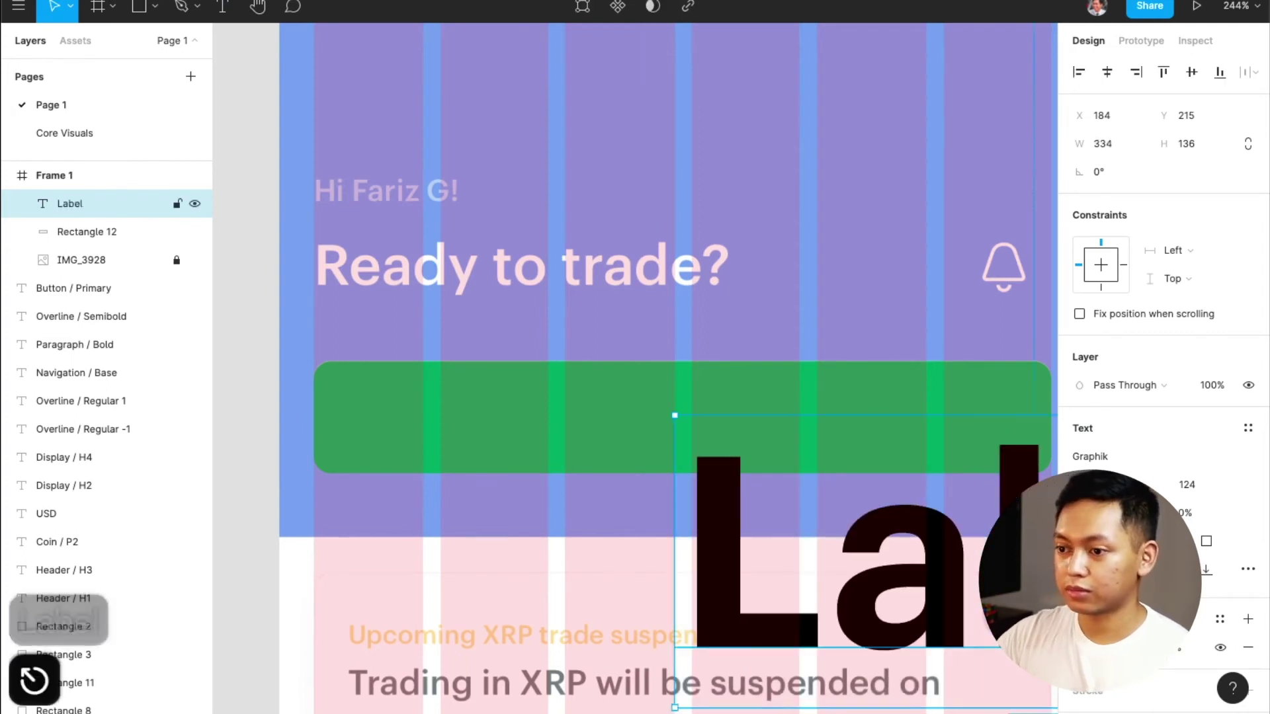
Apply the Button / Primary text style to the Label text
click(1249, 429)
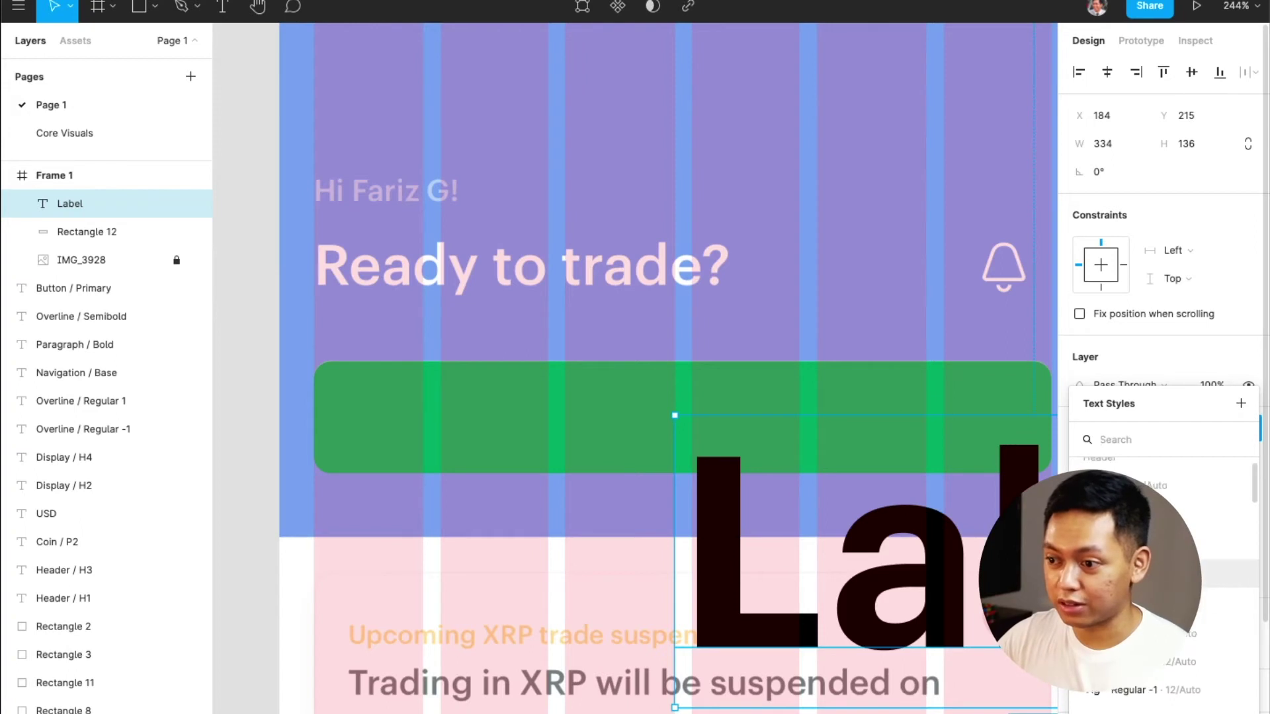
scroll(1164, 562, down, 3)
scroll(1179, 655, down, 4)
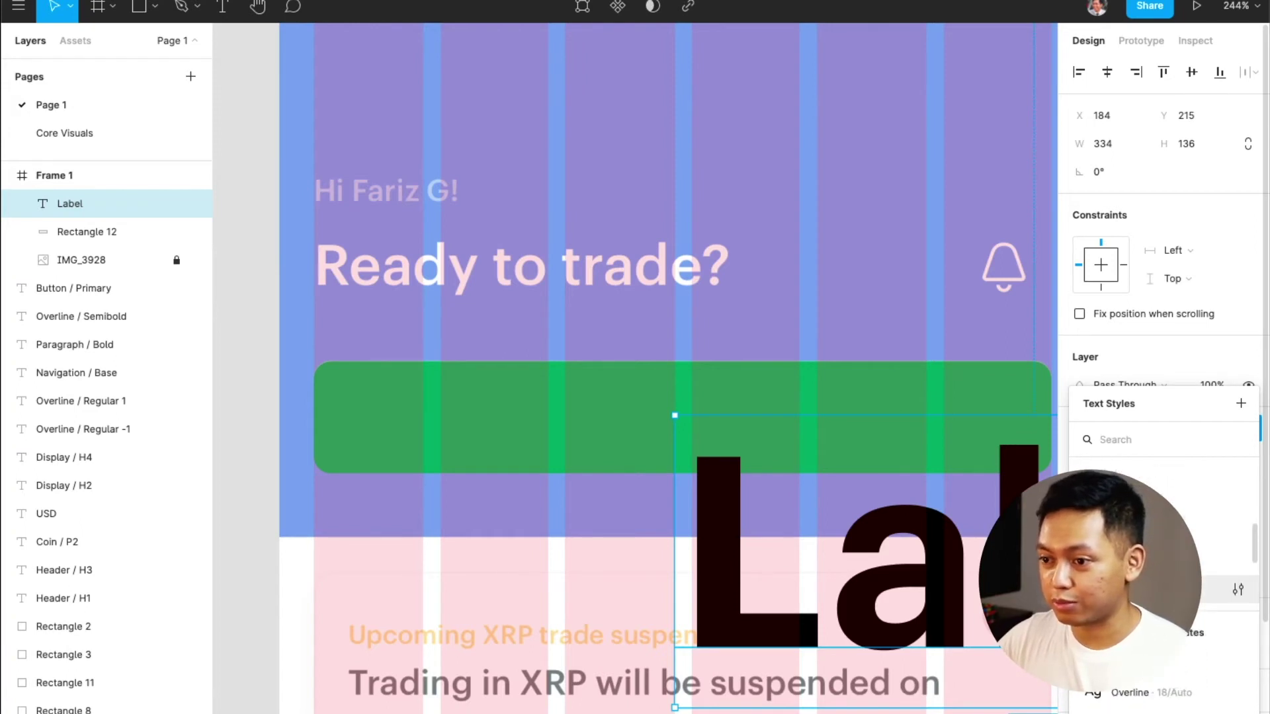
click(1124, 662)
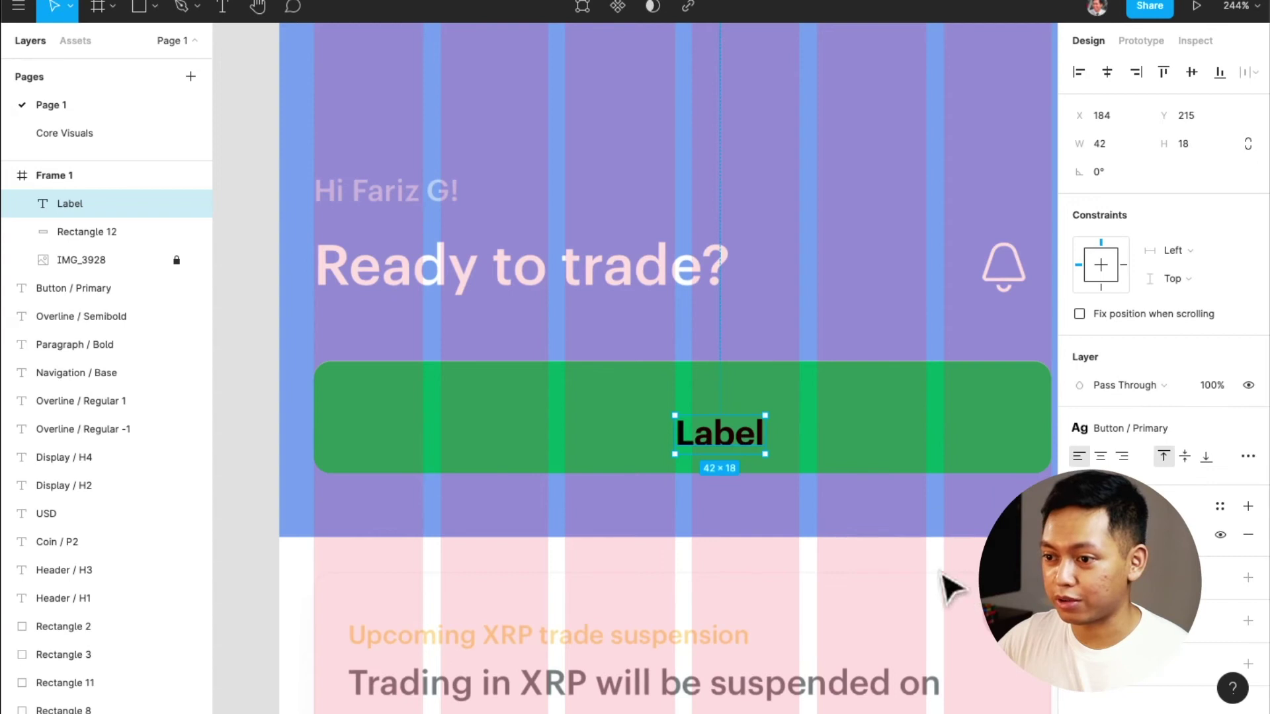
click(1220, 508)
Make the Label white and align it to the green button's horizontal and vertical centres
click(1117, 493)
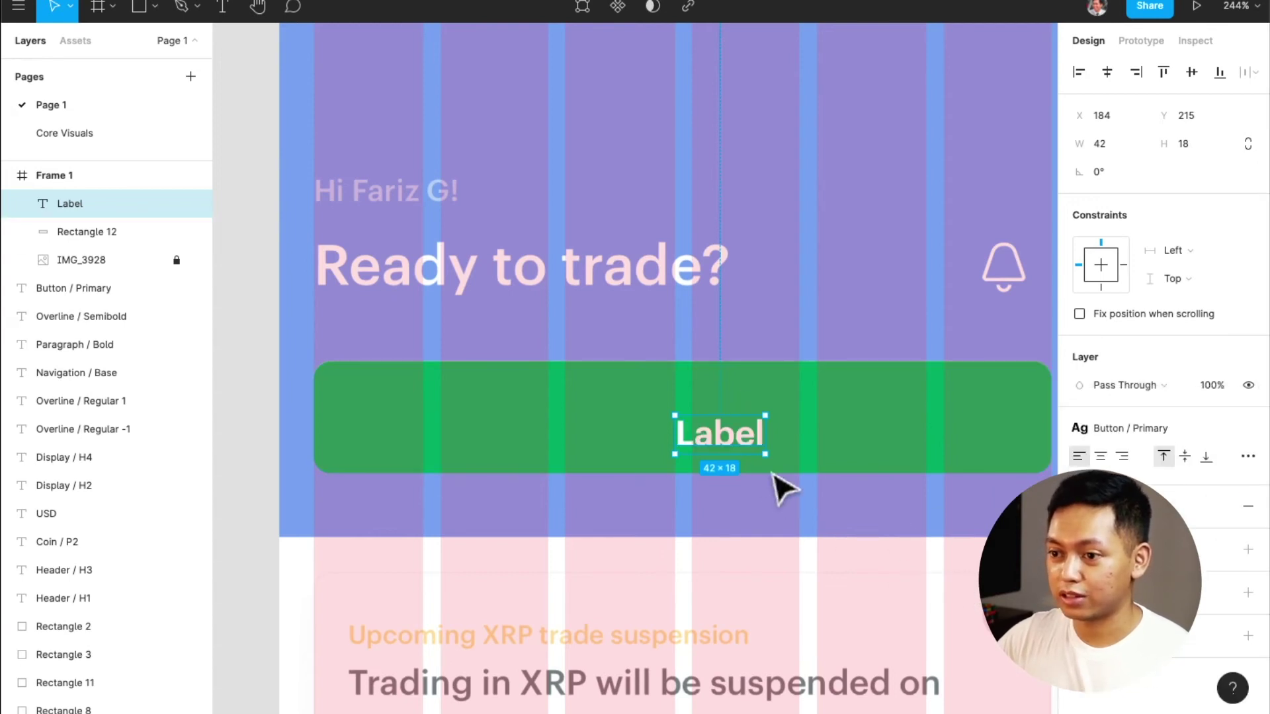
shift+click(883, 434)
click(1107, 73)
click(1191, 72)
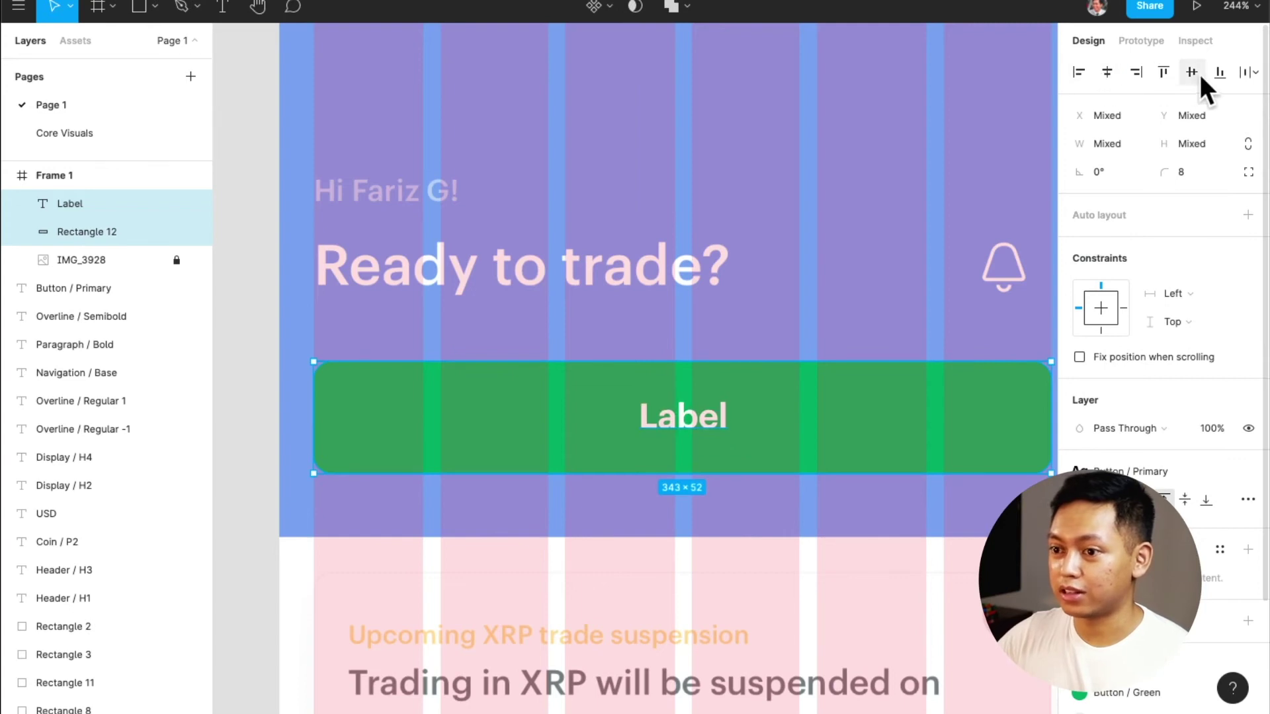
Check the label's type details and the button layers, undoing a test move
click(711, 428)
click(1247, 456)
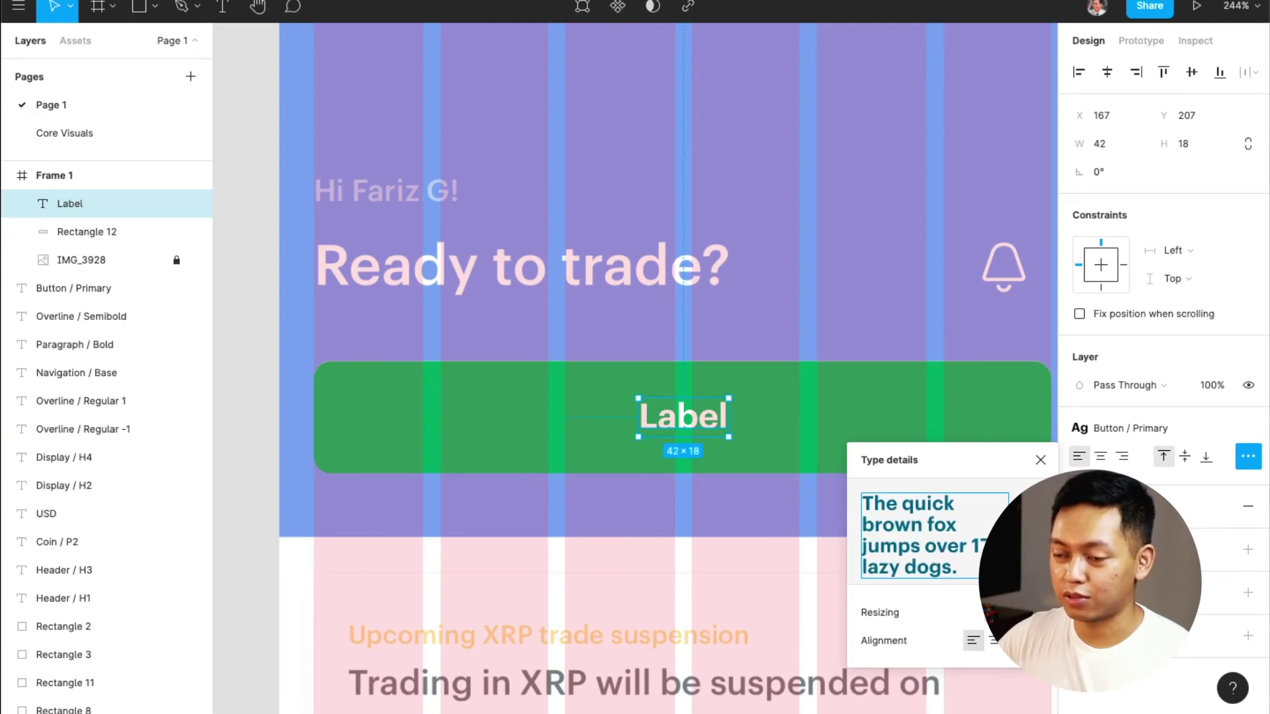
click(741, 426)
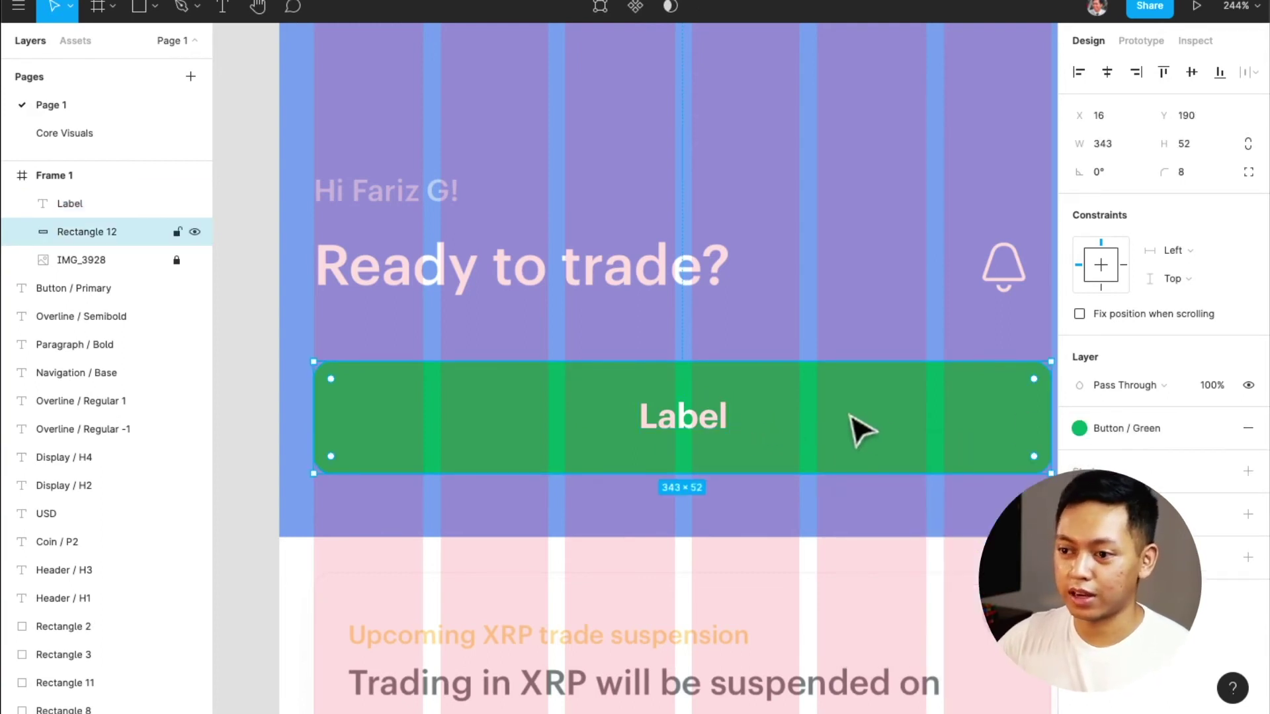
click(721, 436)
shift+click(835, 433)
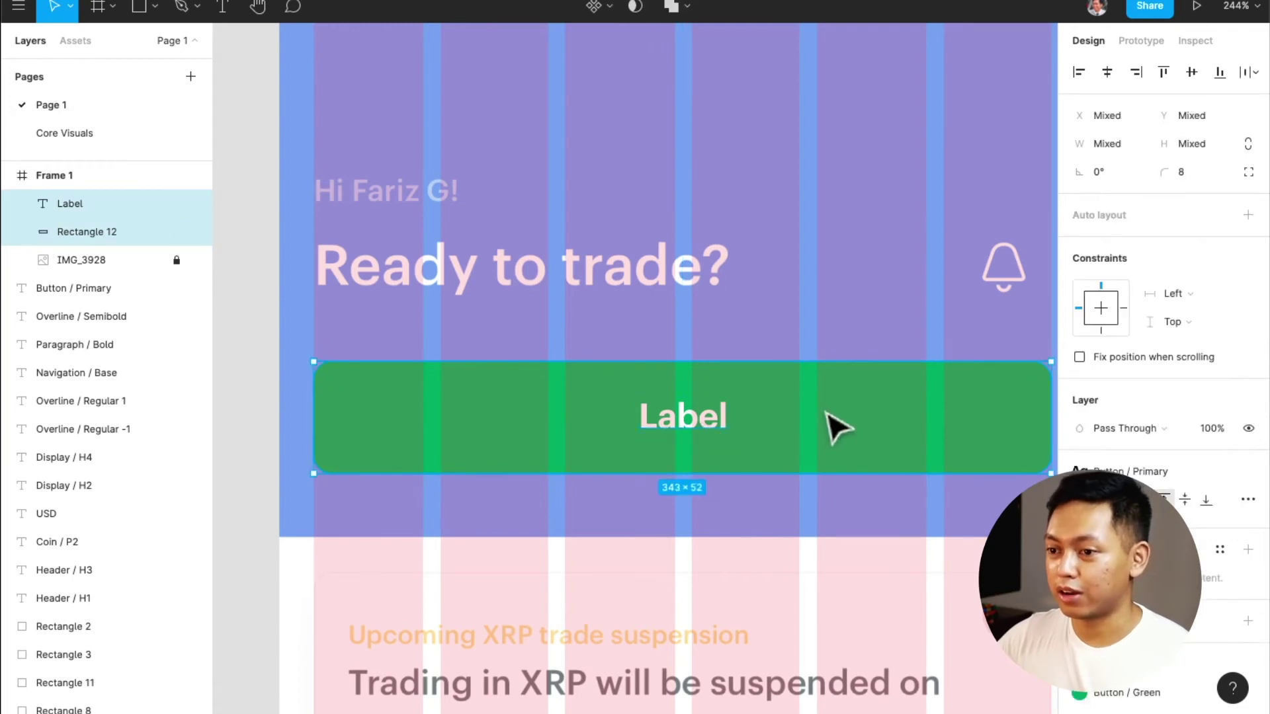
drag(839, 429, 832, 516)
key(super+z)
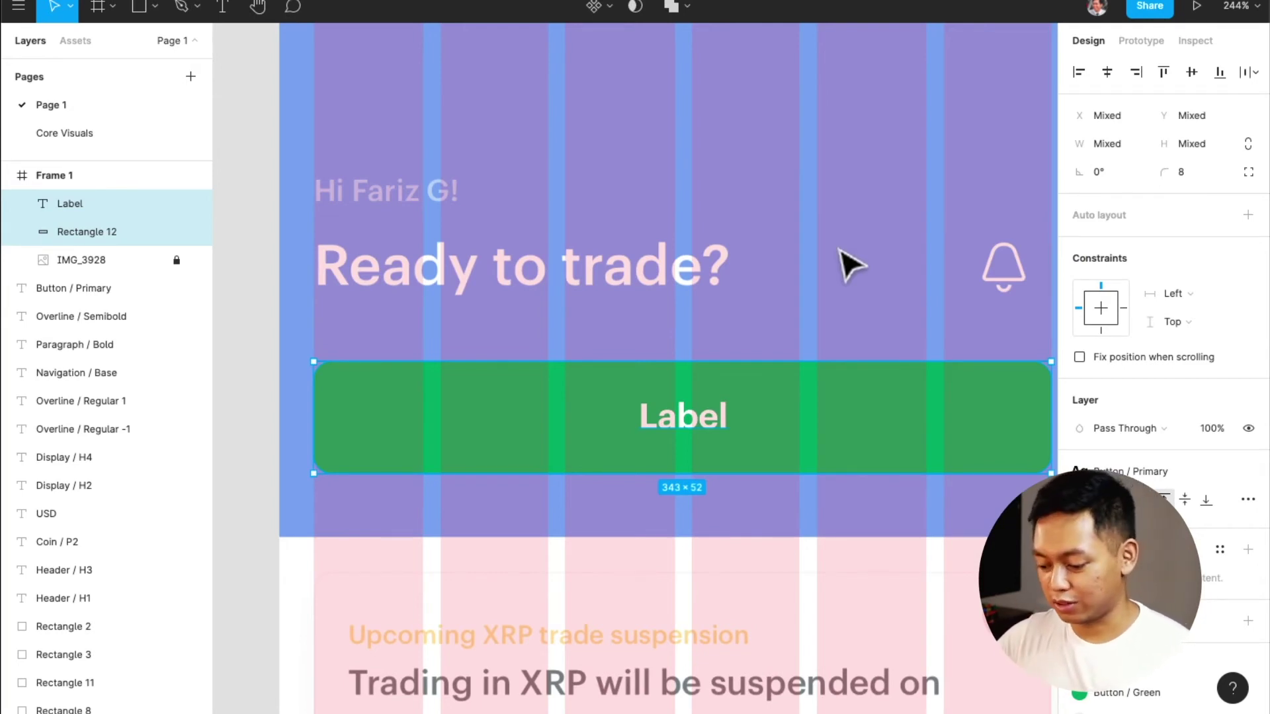
Wrap the Label and green rectangle in a new frame with ⌥⌘G
key(super+alt+g)
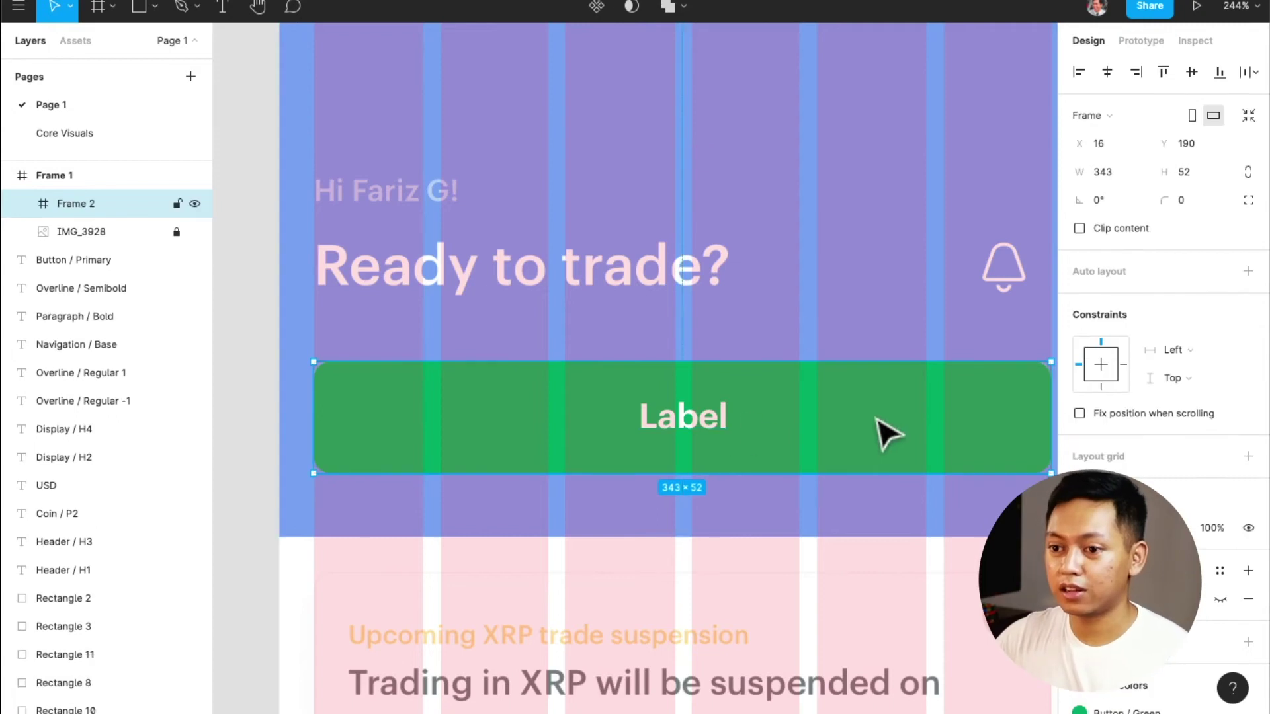
scroll(905, 415, down, 1)
key(super+r)
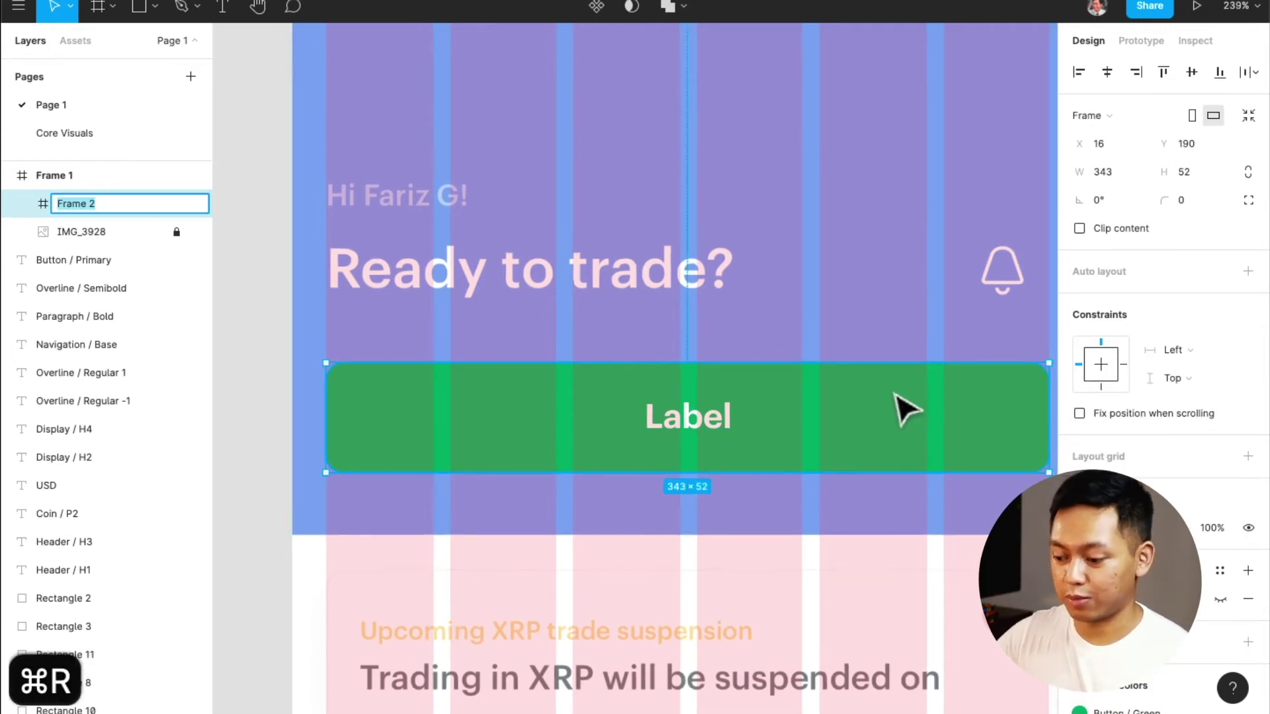
text(Button /)
key(BackSpace)
key(BackSpace)
text(/ Primary)
key(BackSpace)
key(BackSpace)
key(BackSpace)
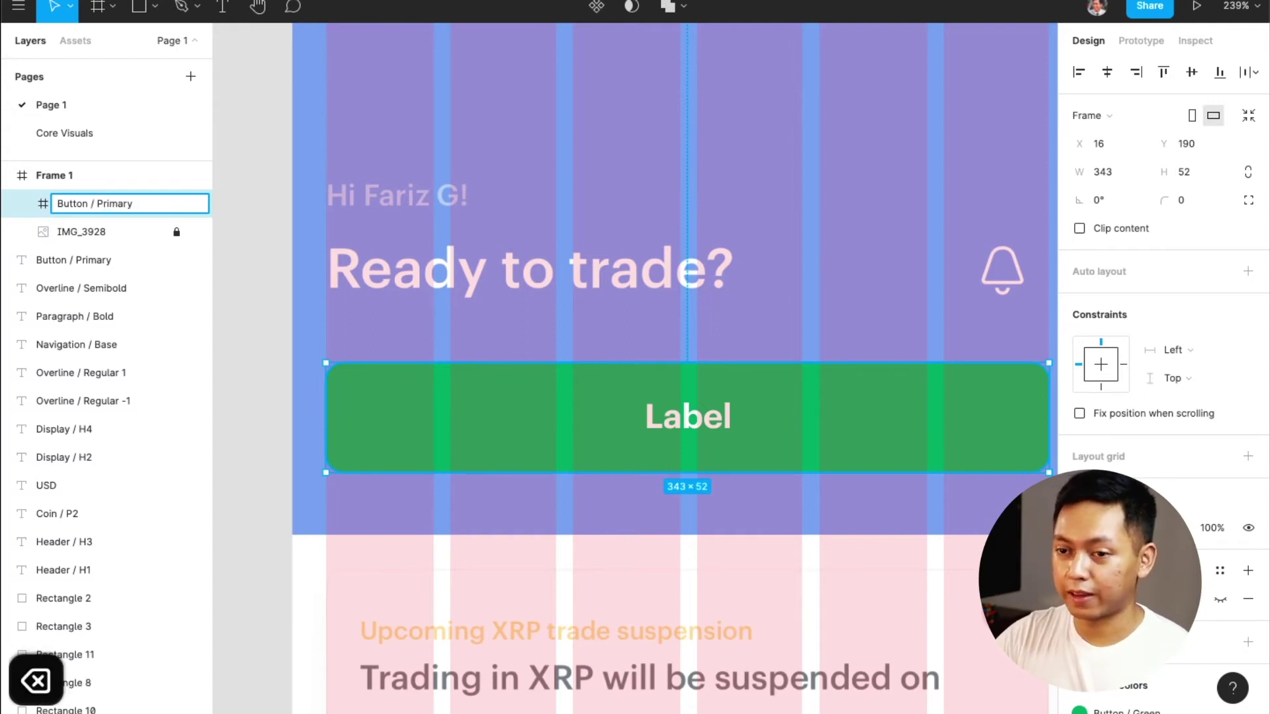
key(BackSpace)
key(BackSpace)
key(BackSpace)
key(BackSpace)
text(G)
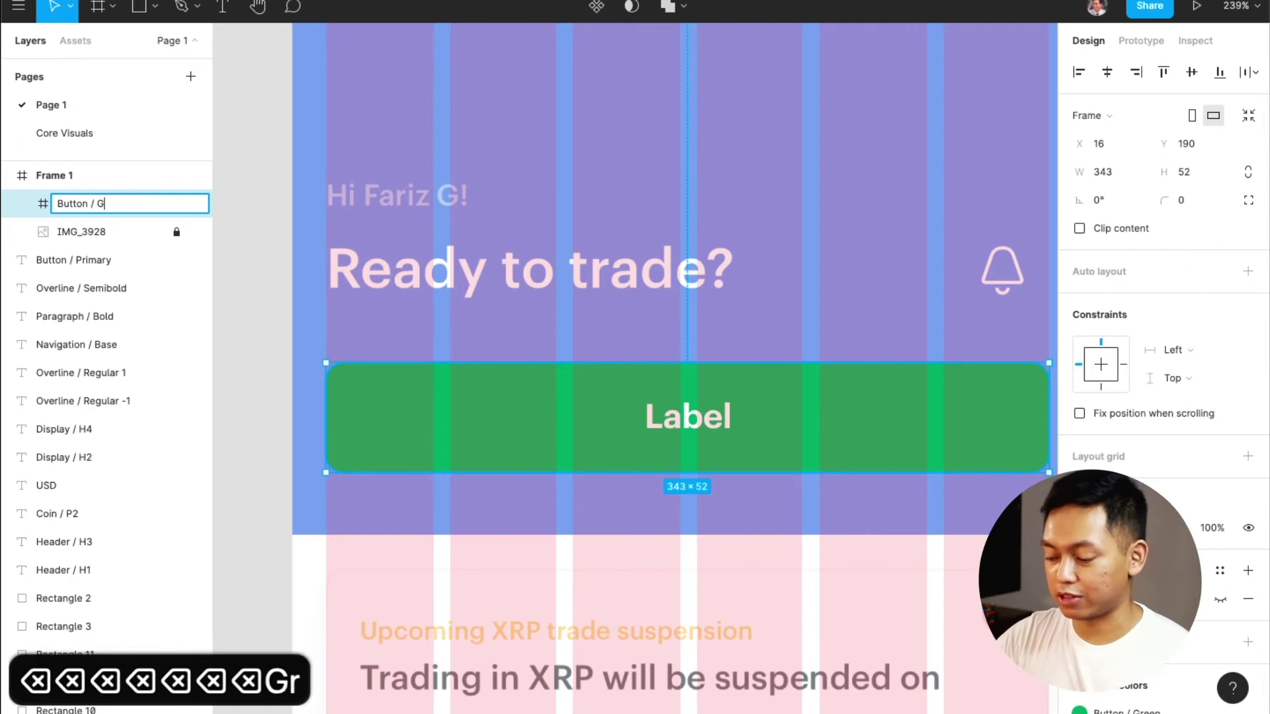
text(reen / )
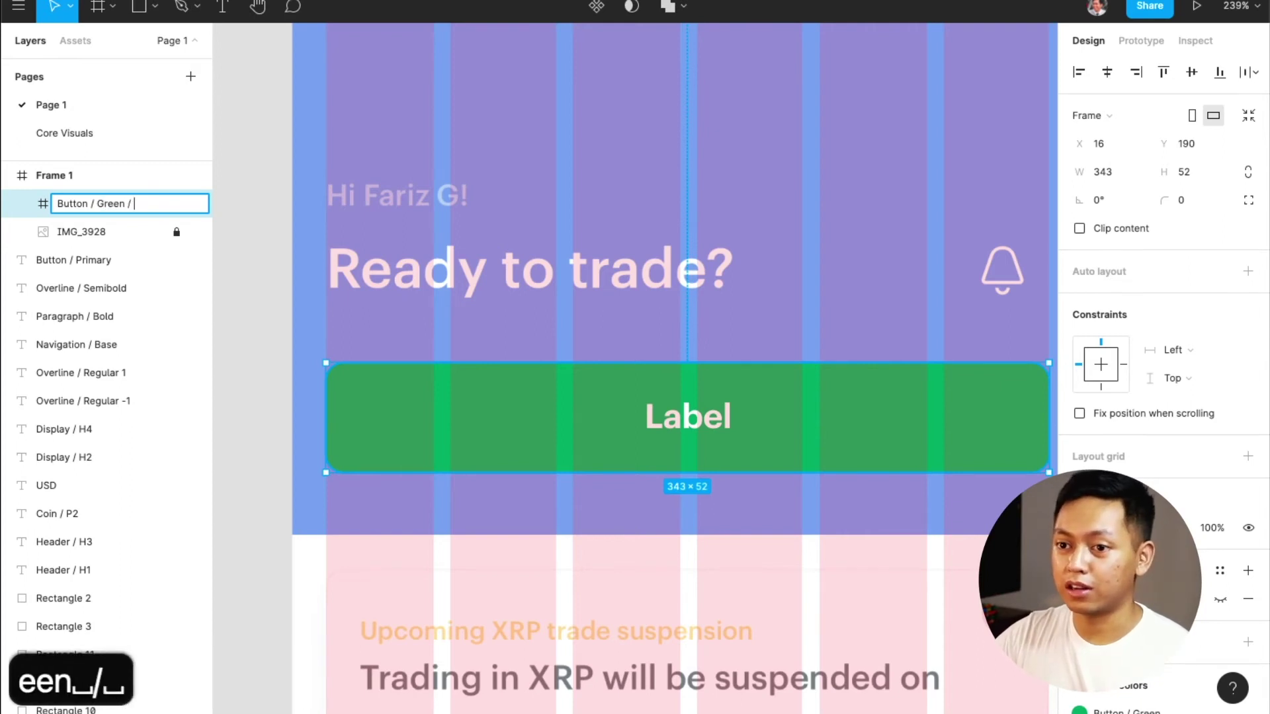
text(Active)
key(Escape)
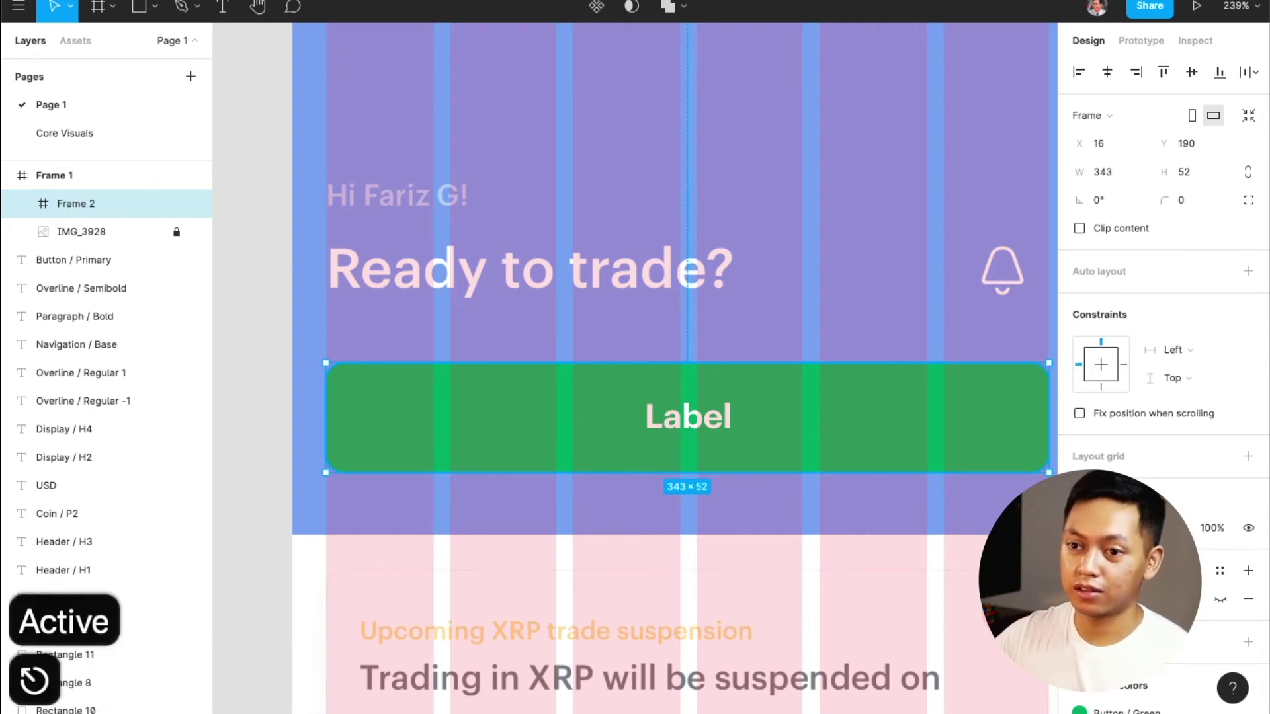
Rename the frame 'Button / Green / Active' and move it beside the phone frame
scroll(851, 467, down, 1)
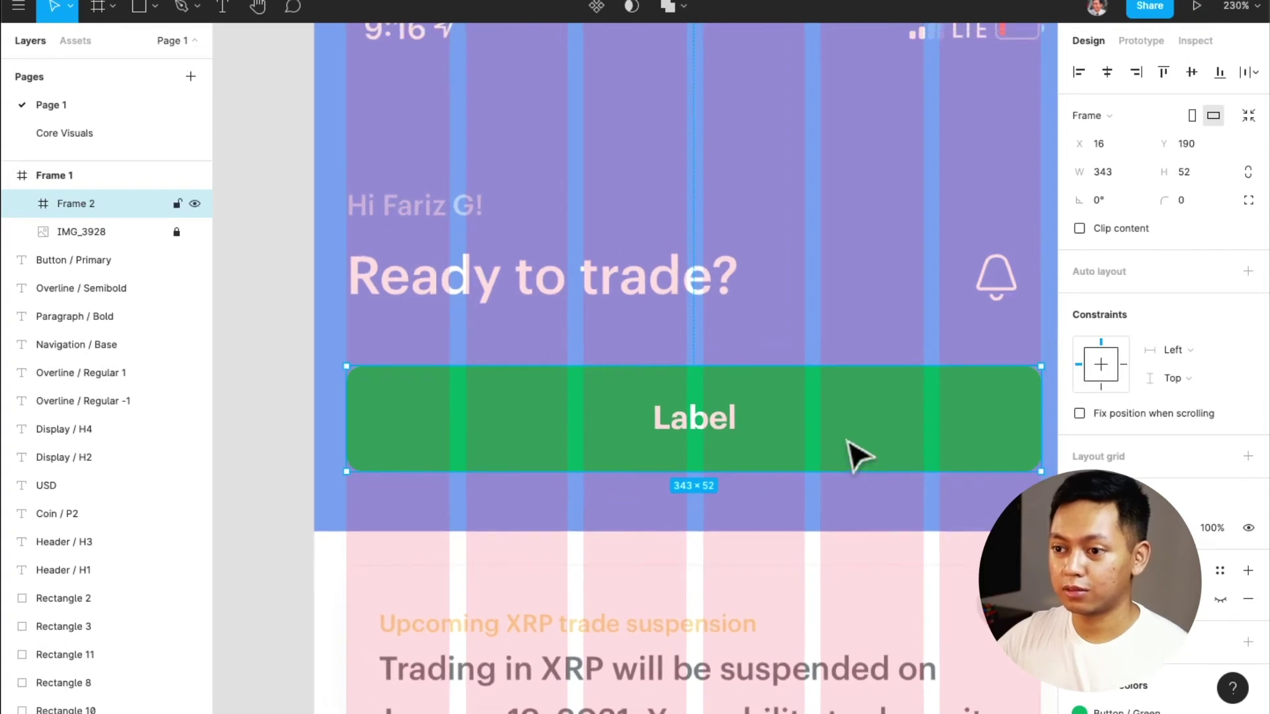
key(super+r)
text(Button)
key(BackSpace)
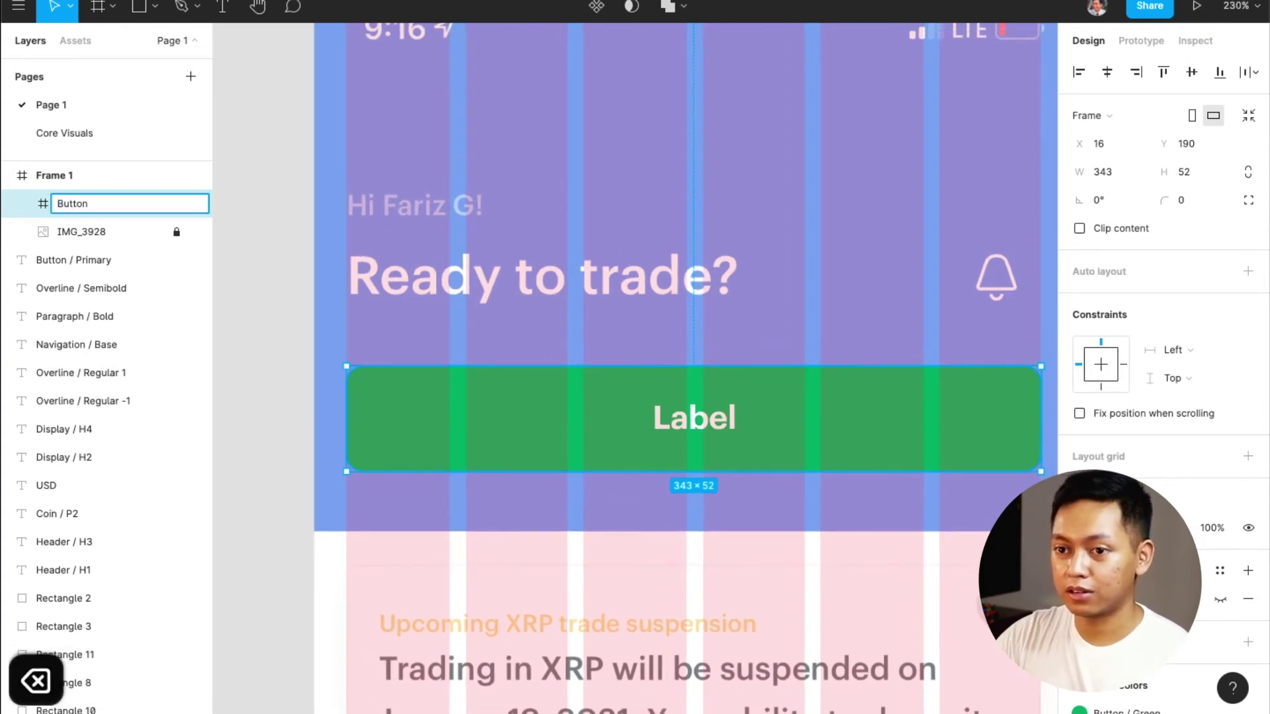
text(/ )
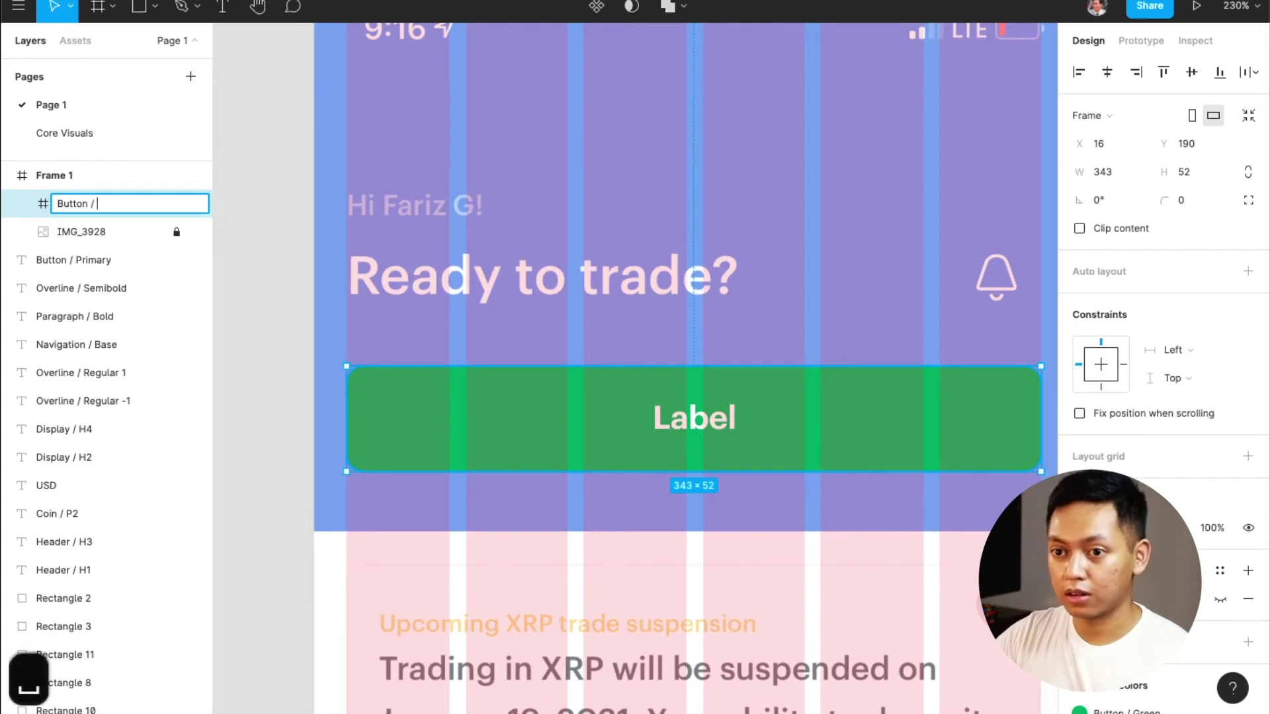
text(Green /)
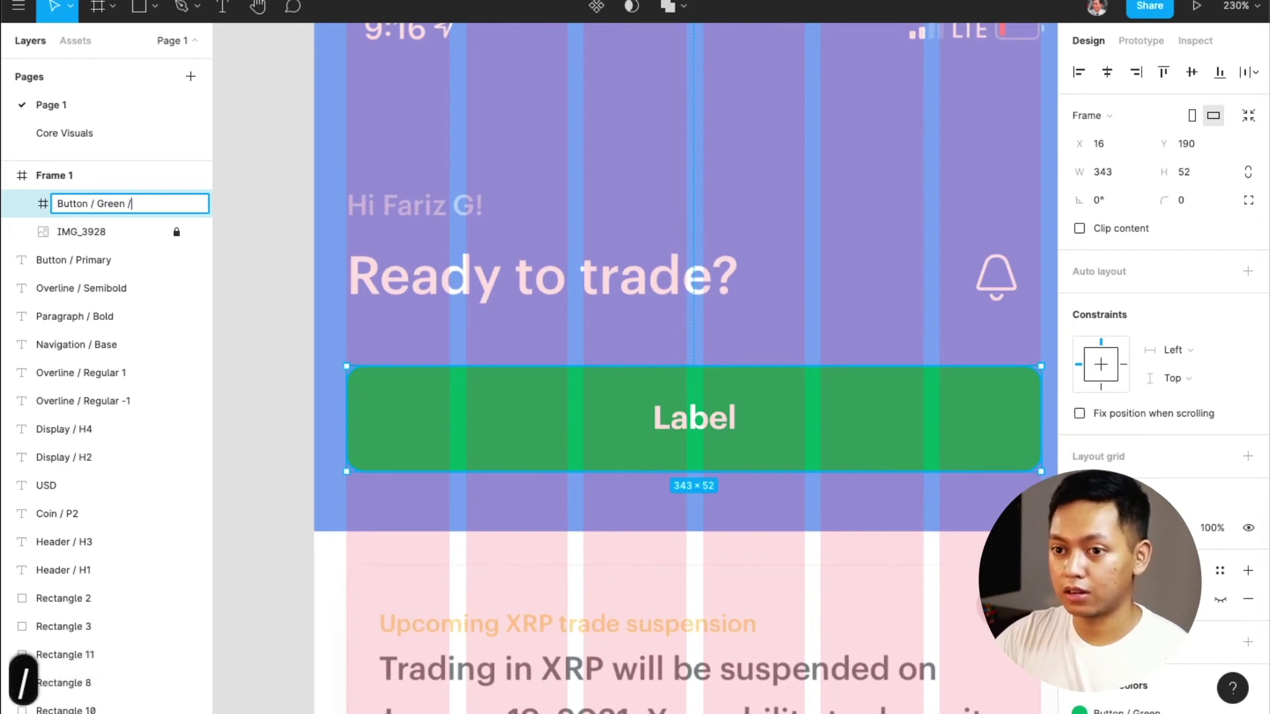
text( Active)
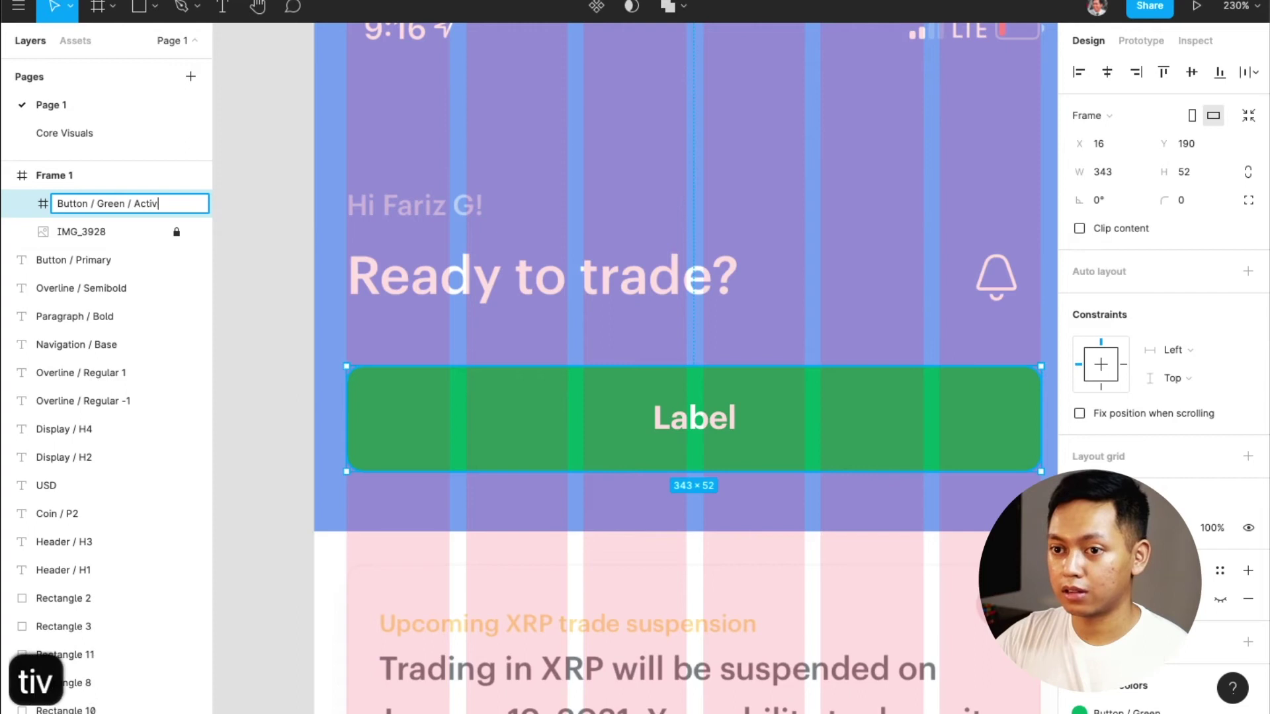
key(Return)
scroll(600, 438, down, 5)
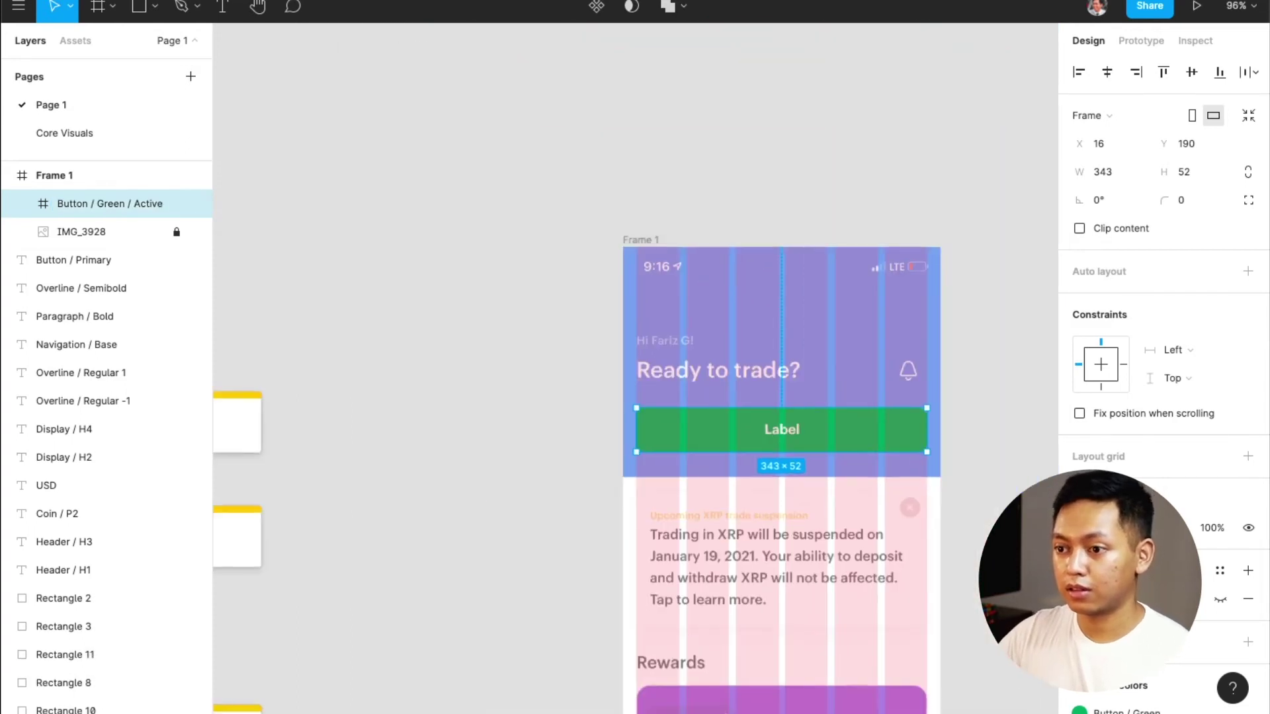
drag(652, 454, 990, 457)
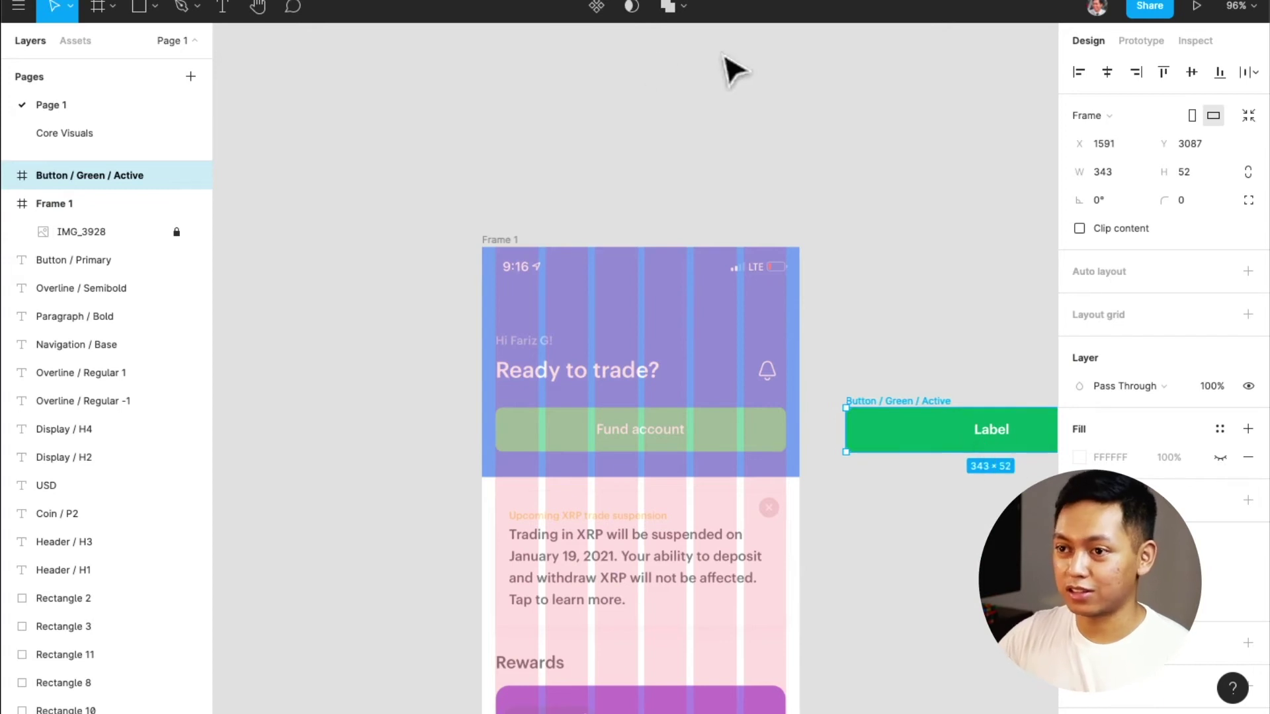
Convert the Button / Green / Active frame into a component
click(596, 9)
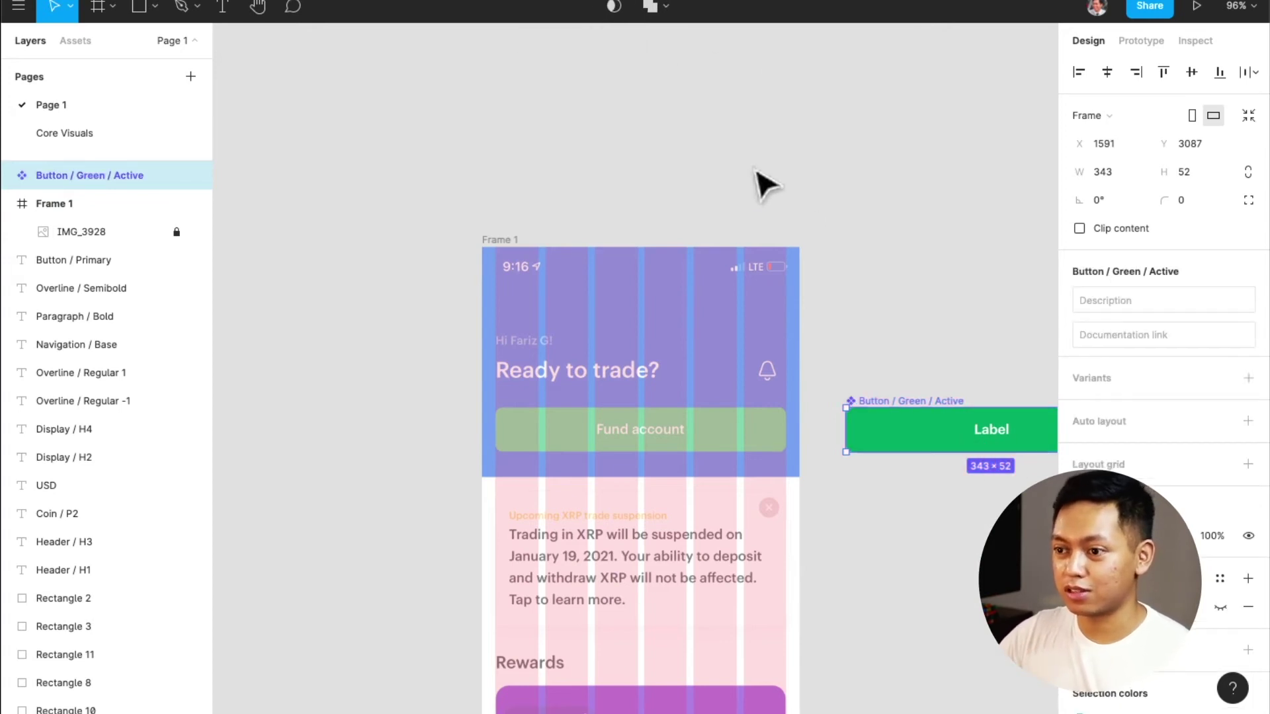
scroll(880, 331, down, 3)
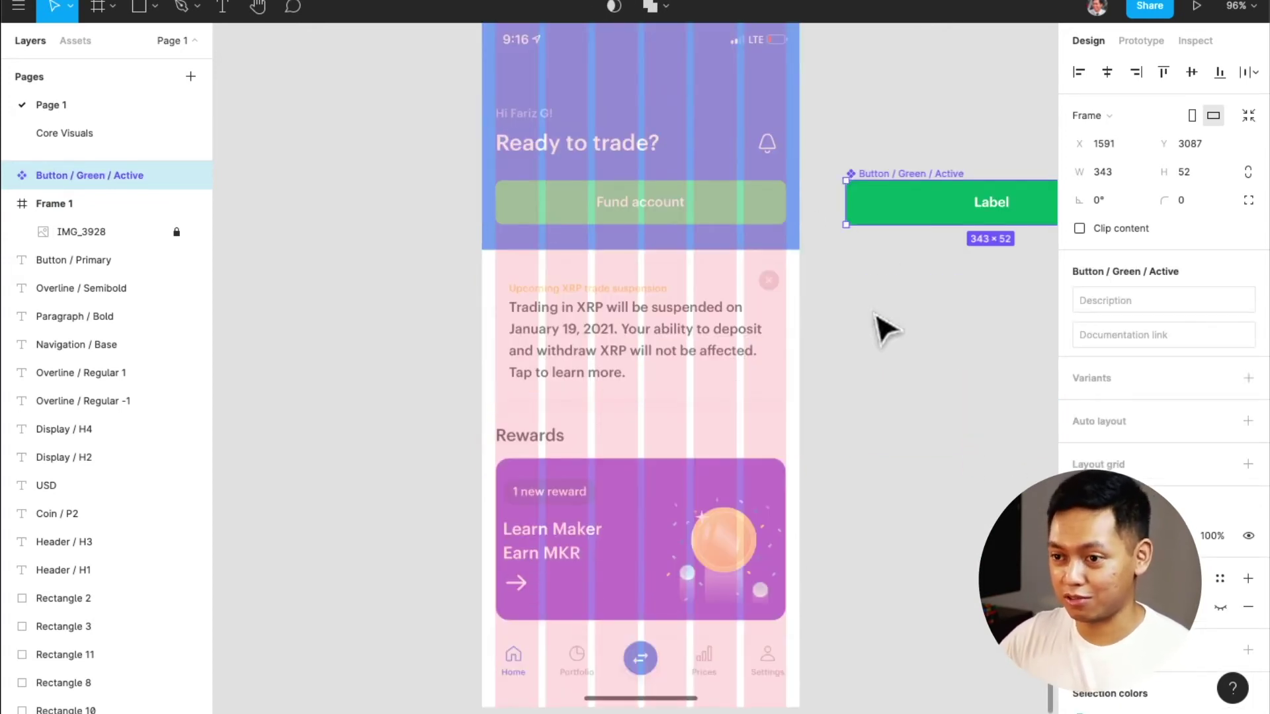
scroll(685, 340, up, 5)
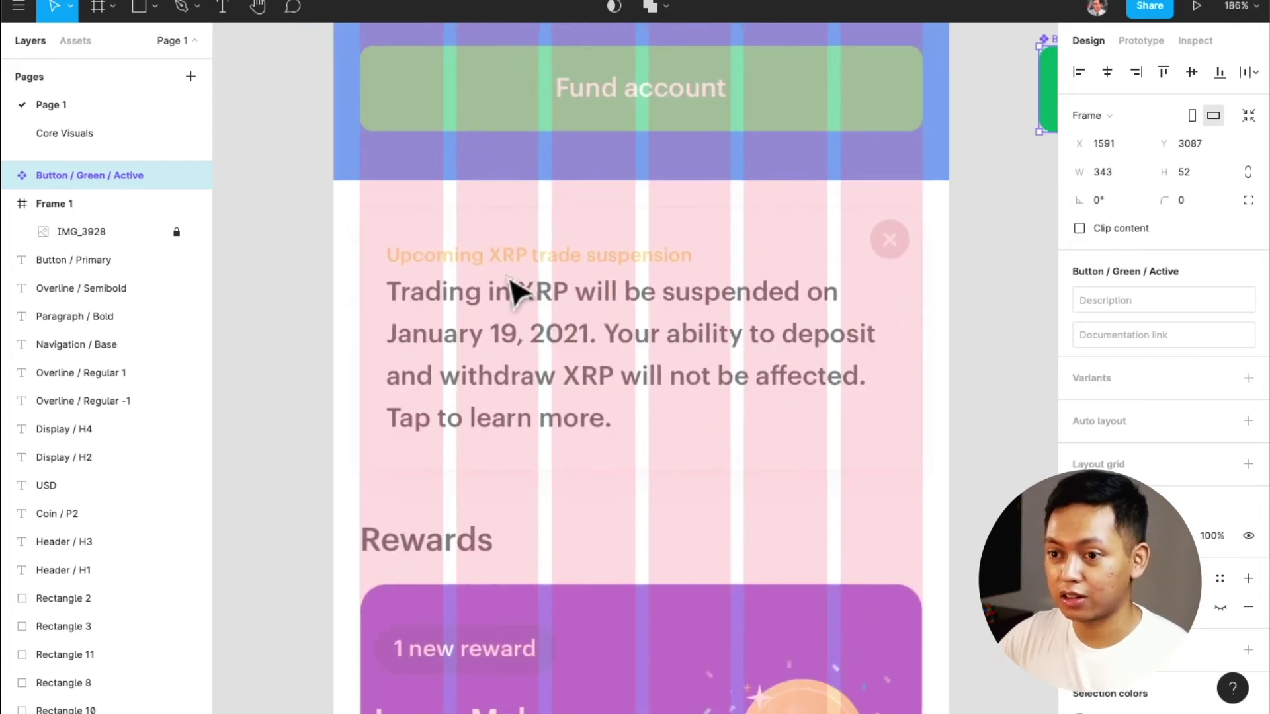
scroll(516, 291, down, 5)
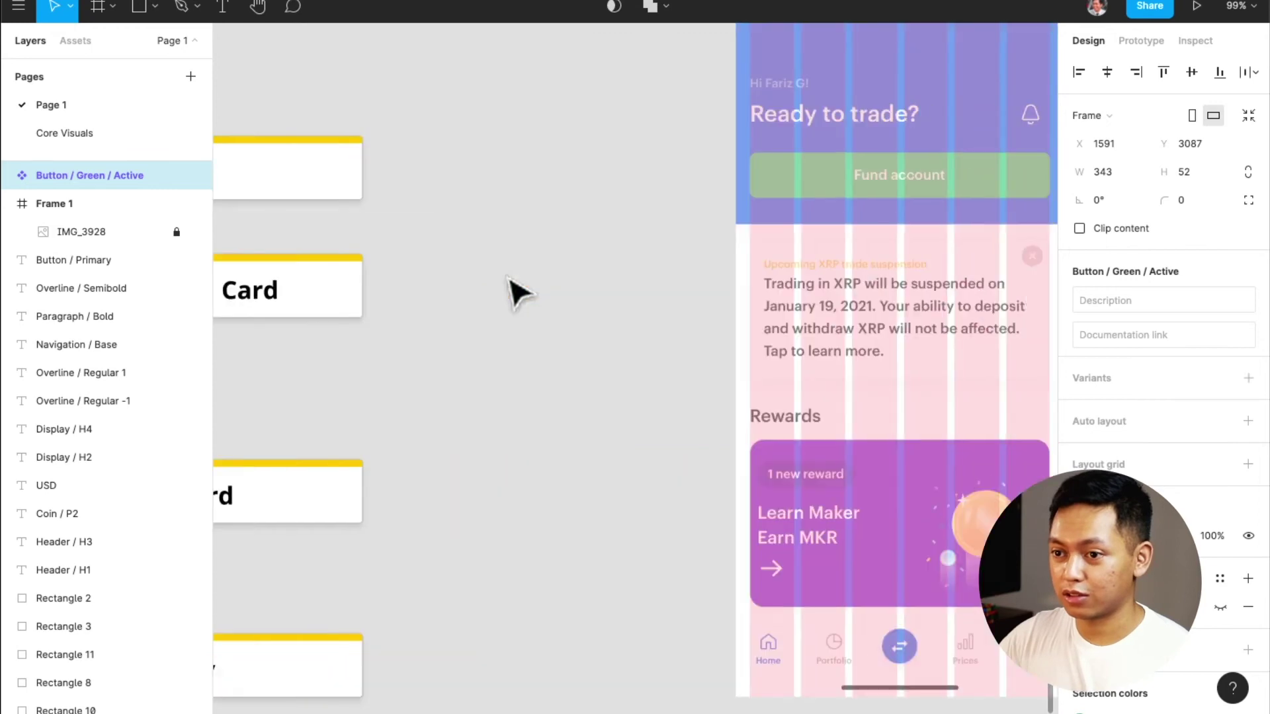
scroll(516, 291, right, 5)
scroll(461, 303, up, 3)
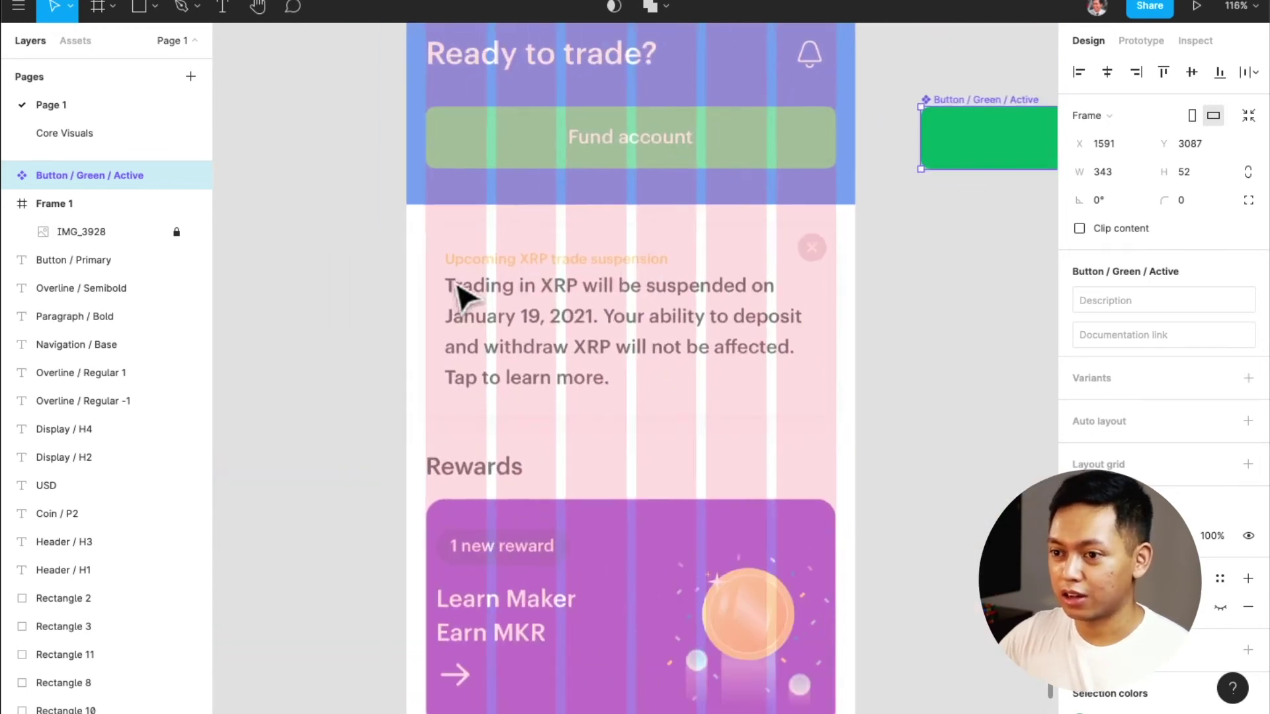
key(r)
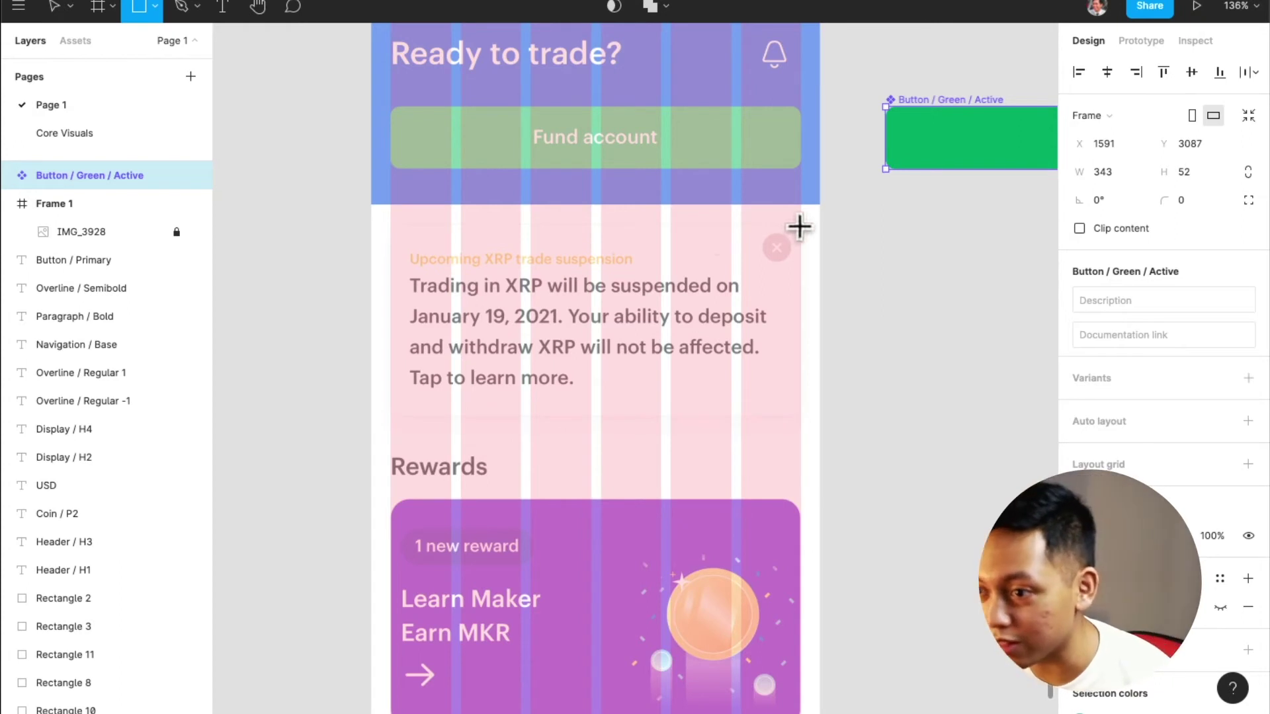
Draw a 343×154 grey rectangle over the XRP notice card at 50% opacity
drag(801, 228, 388, 411)
scroll(503, 341, up, 1)
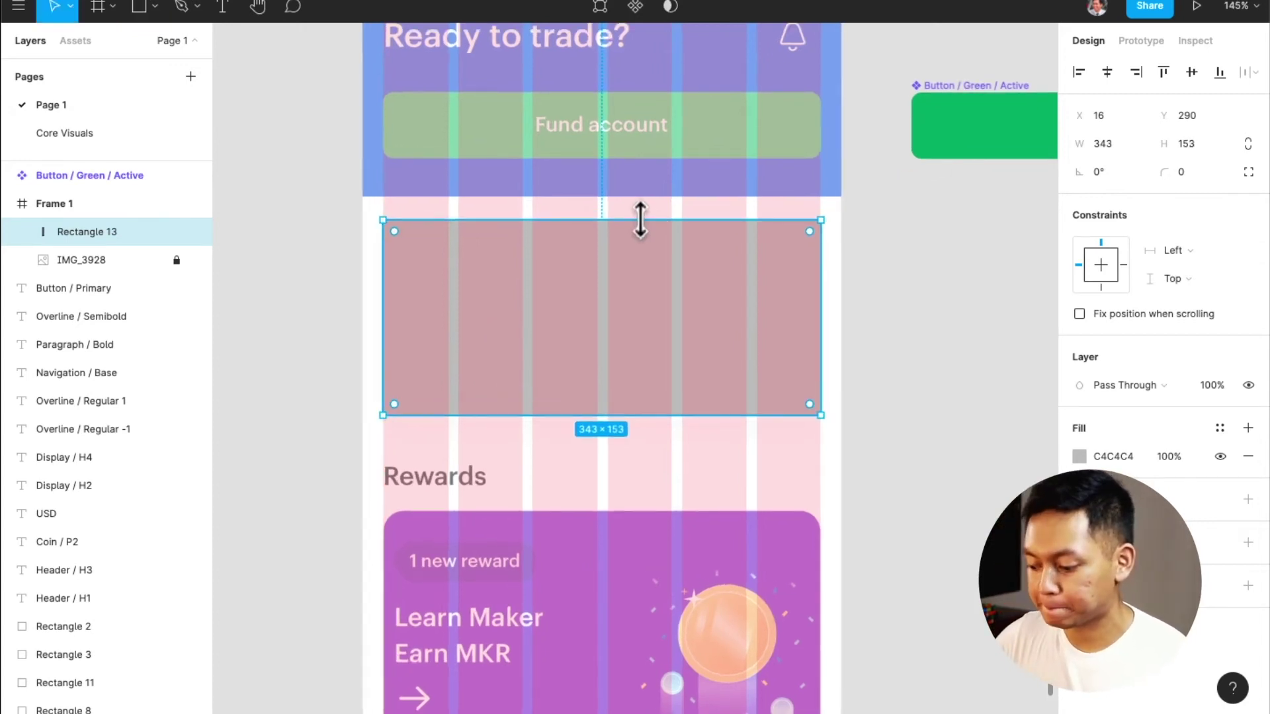
key(5)
click(641, 188)
scroll(641, 188, up, 3)
click(645, 313)
scroll(645, 311, up, 5)
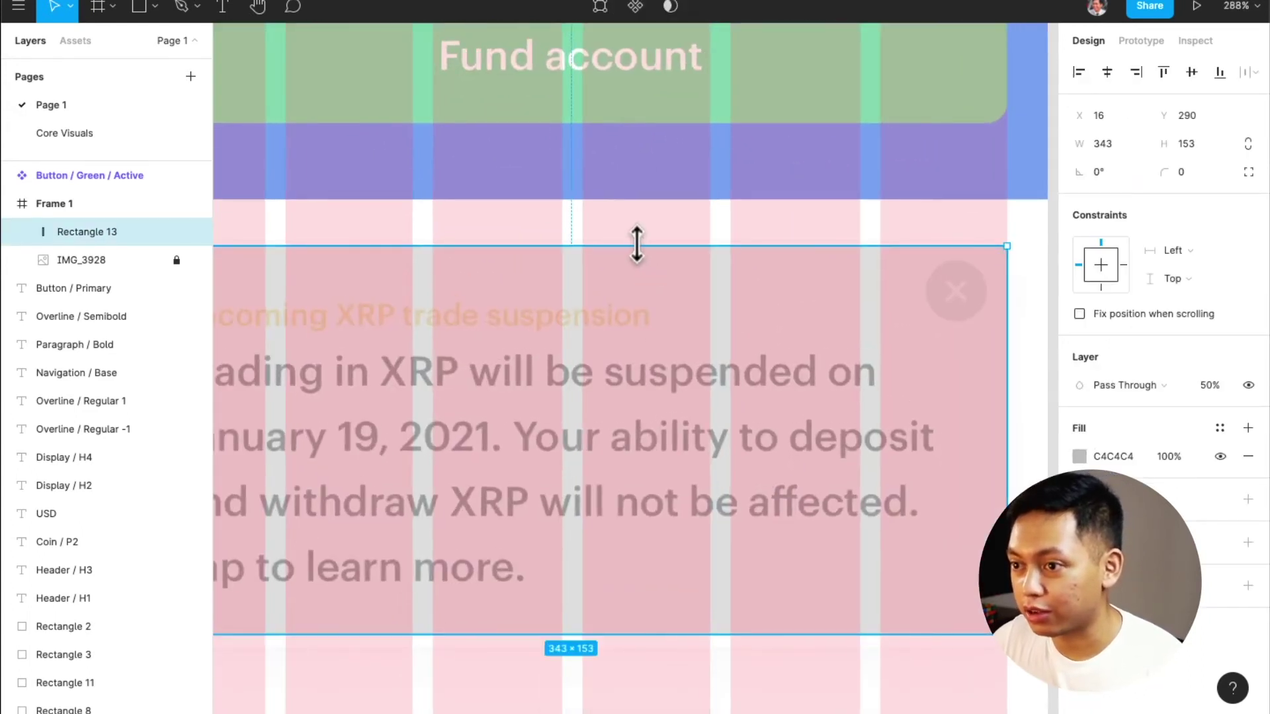
drag(636, 244, 638, 243)
scroll(662, 232, left, 5)
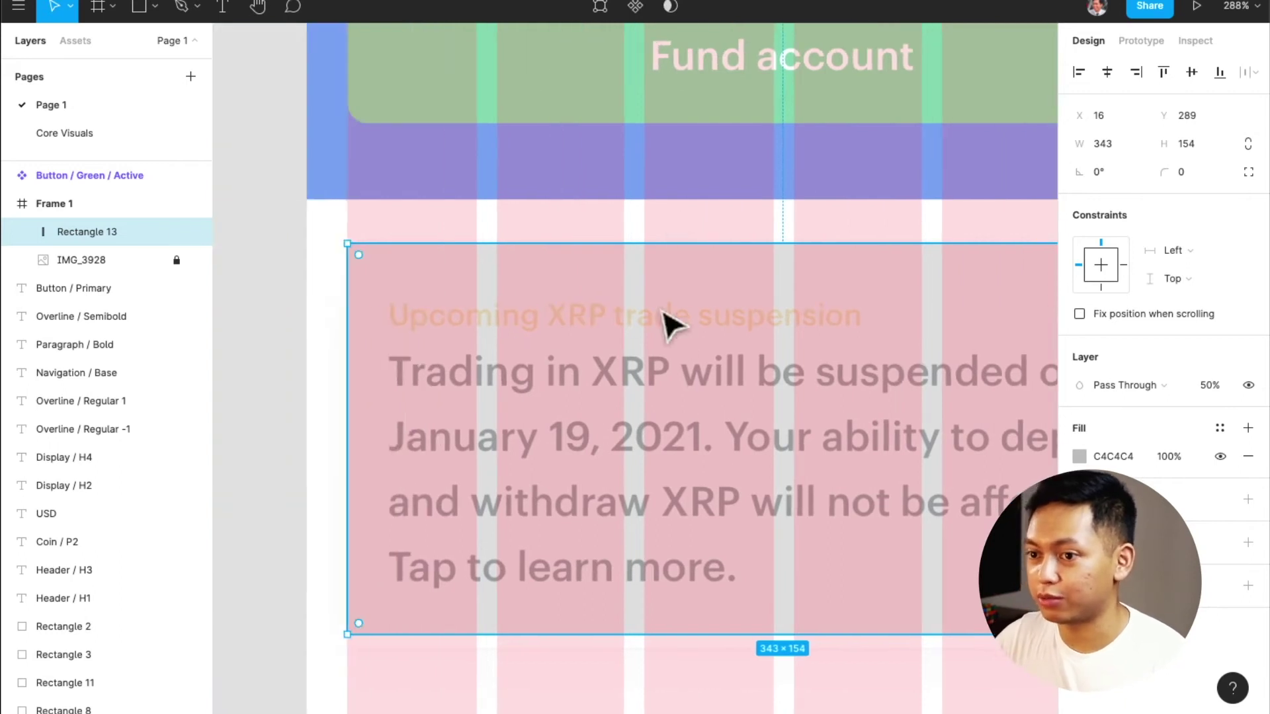
Add an 'Overline' text on the card's first line styled Overline / Semibold
key(t)
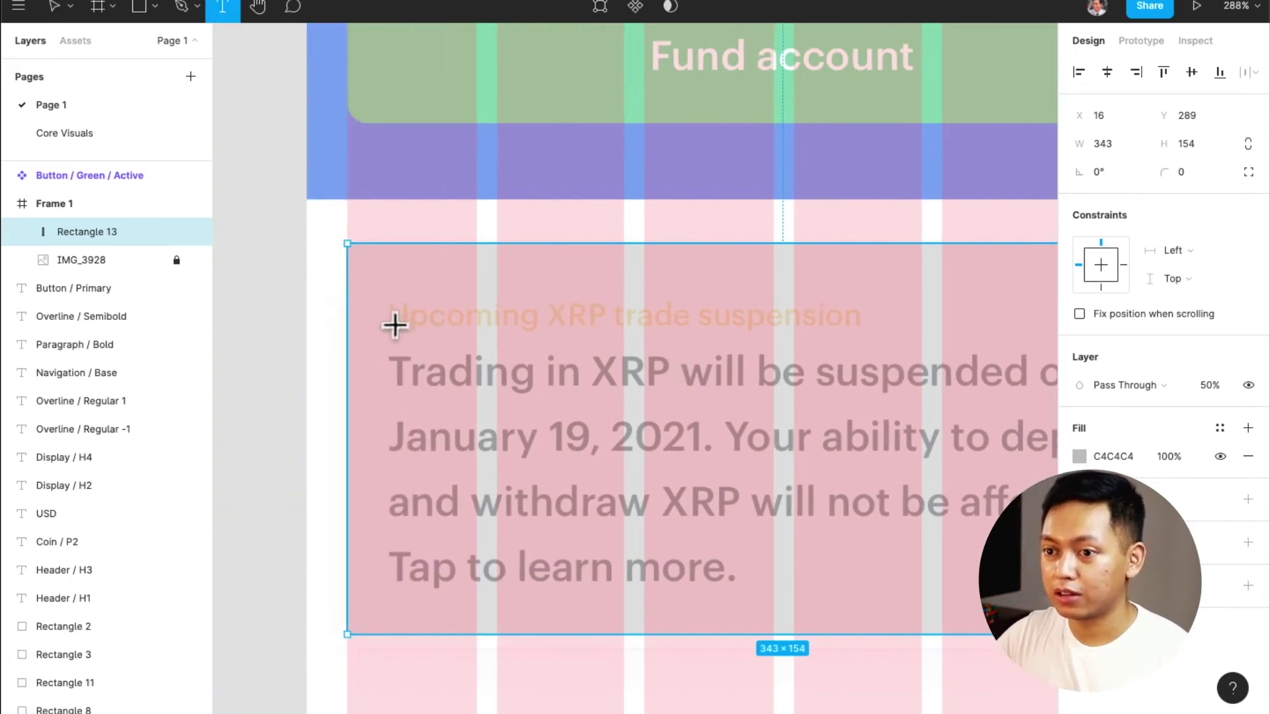
click(631, 321)
text(Overla)
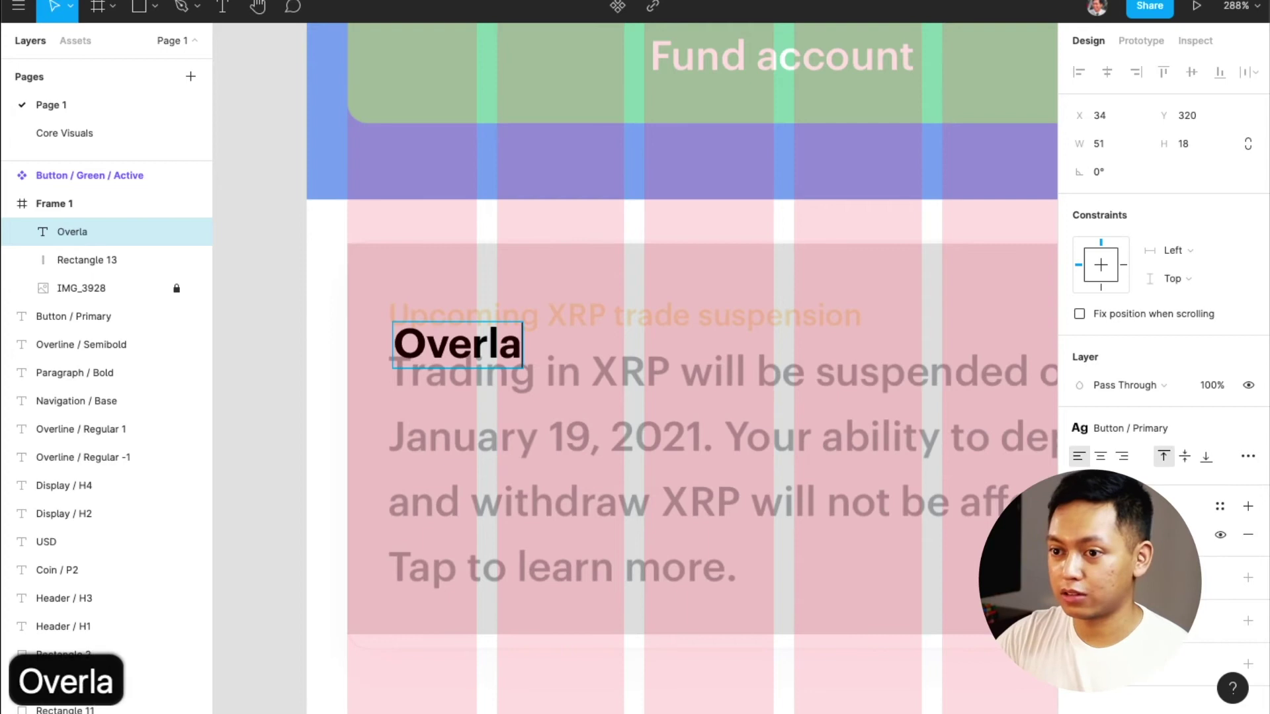
key(BackSpace)
text(ine)
key(Escape)
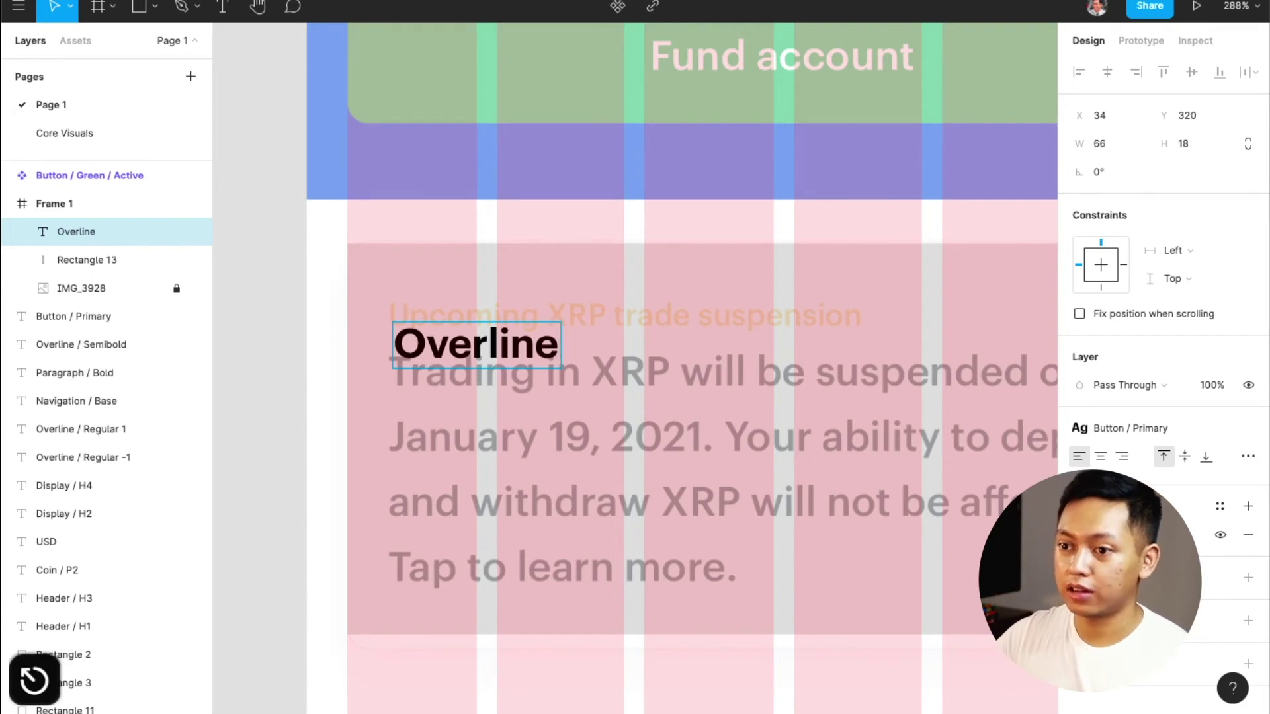
drag(515, 361, 508, 325)
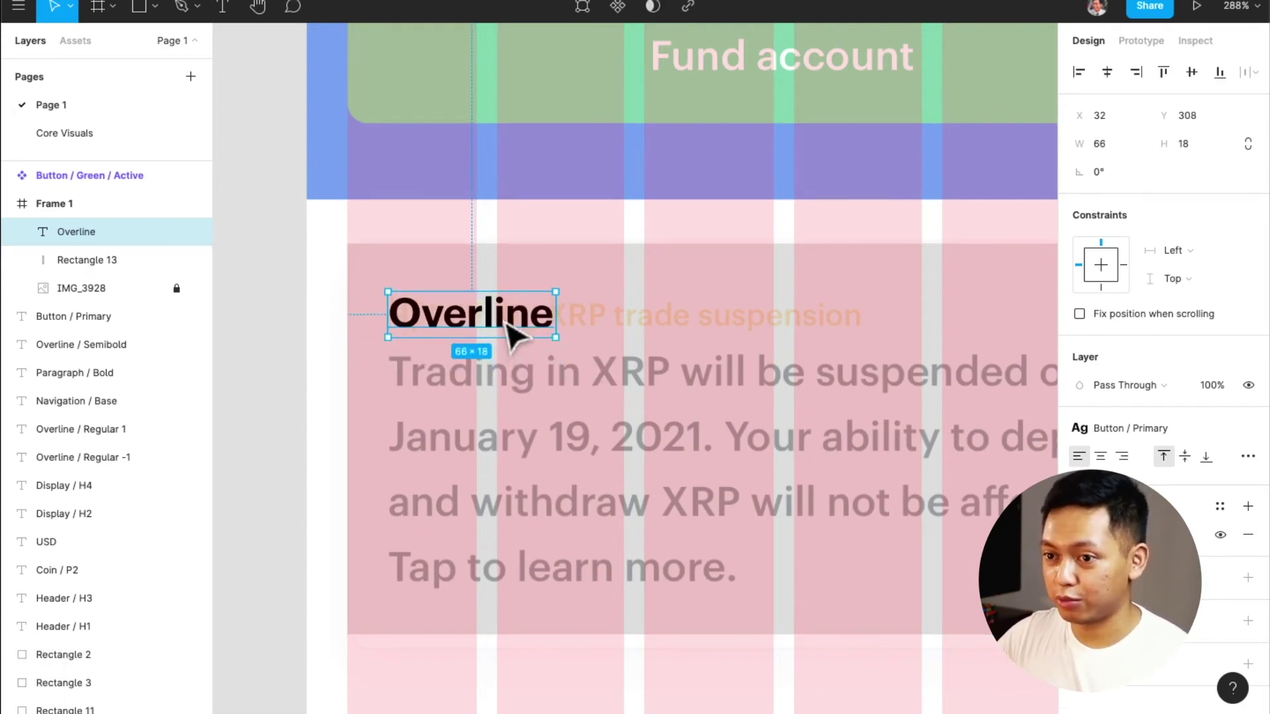
click(1143, 428)
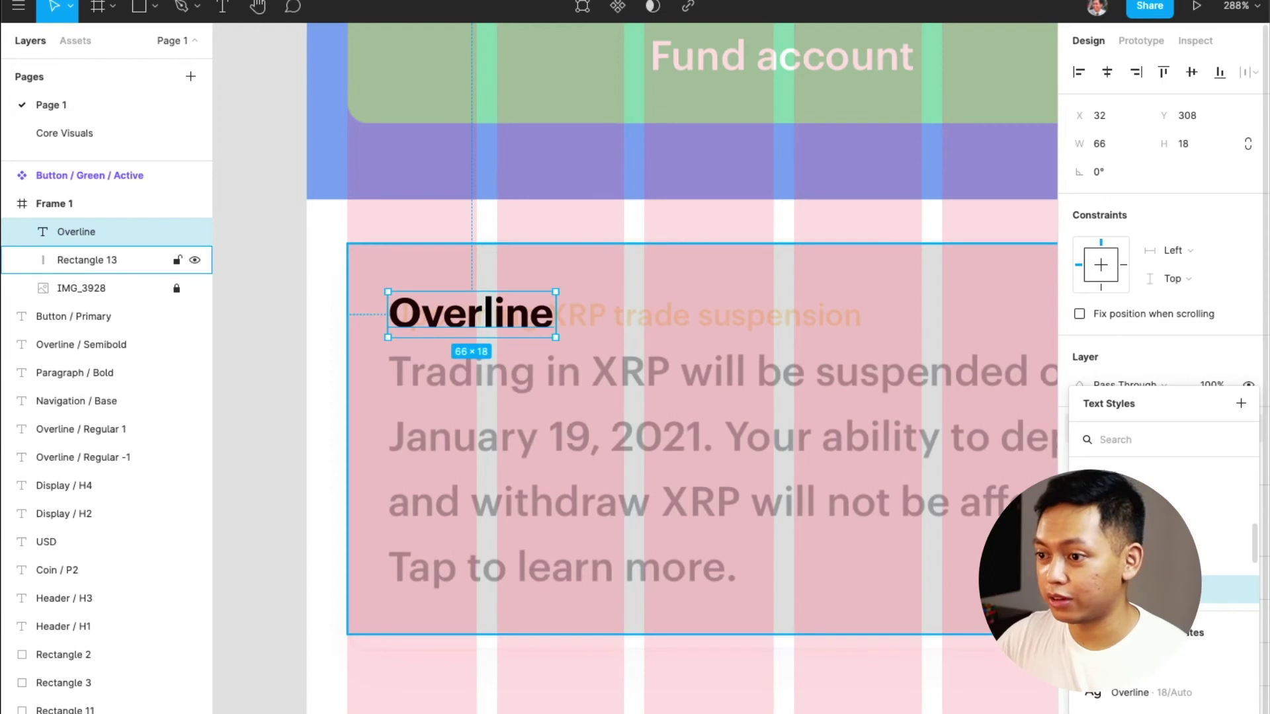
scroll(1164, 575, up, 3)
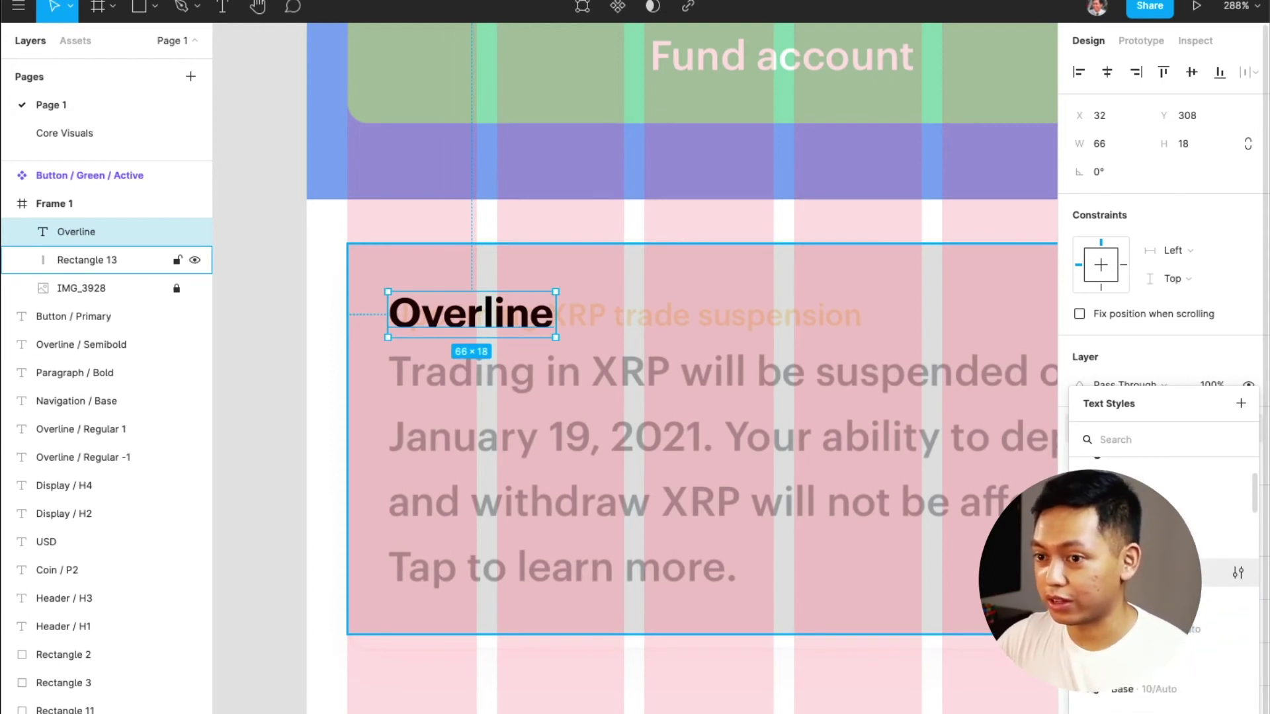
click(1124, 572)
Duplicate the Overline label below it and style the copy Paragraph / Bold
drag(506, 308, 489, 380)
click(1129, 425)
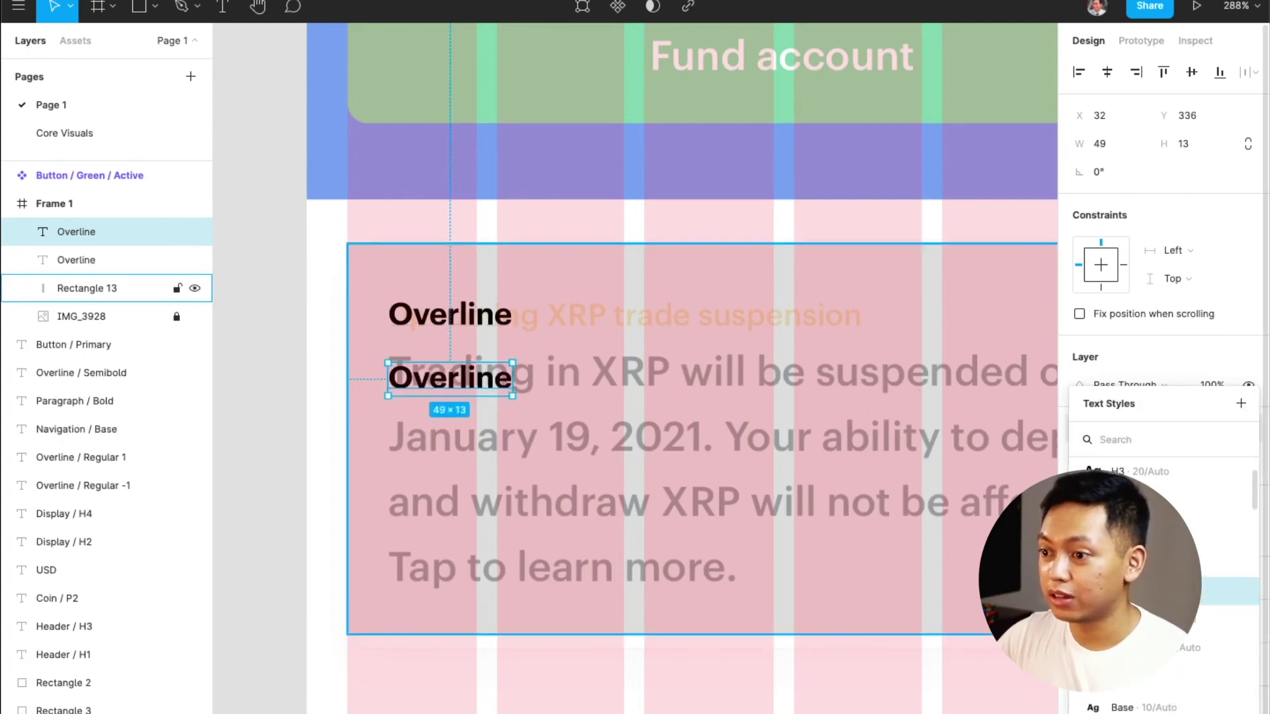
click(1125, 531)
drag(482, 401, 482, 384)
double_click(482, 390)
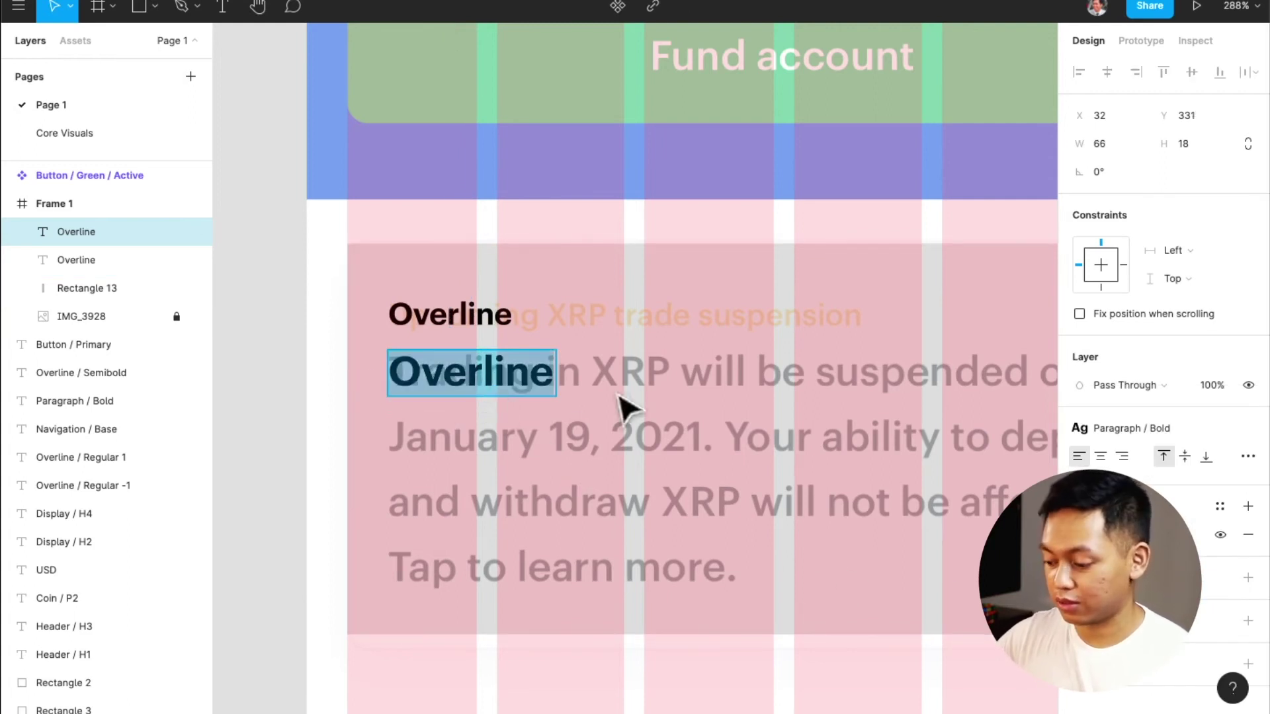
Retype the copy as 'Body -' and widen its text box to 311
text(Bo)
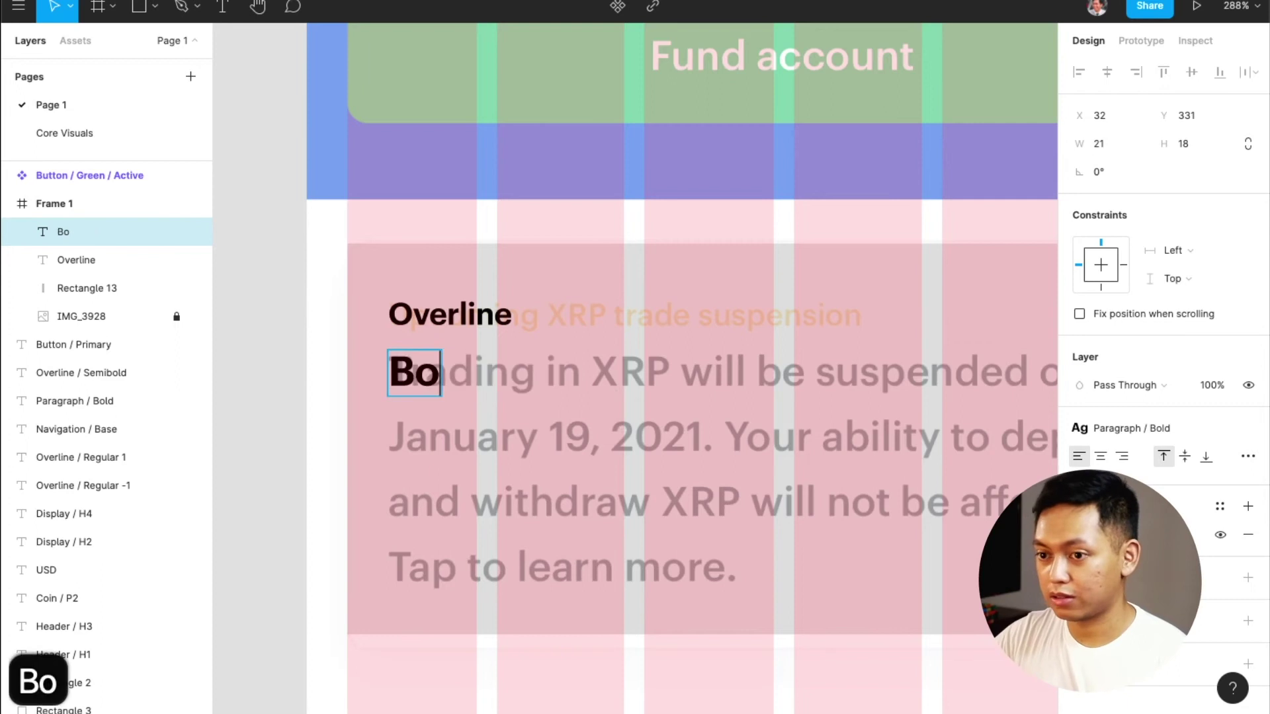
text(dy -)
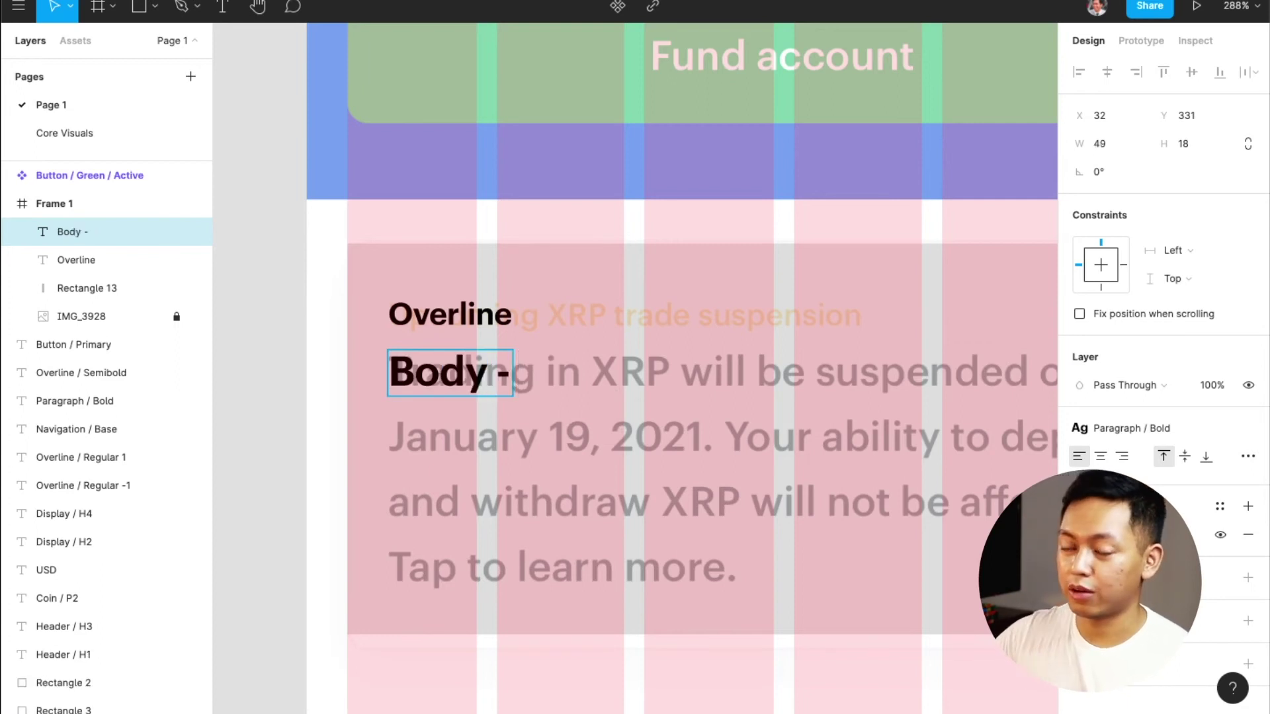
key(Escape)
scroll(476, 387, right, 5)
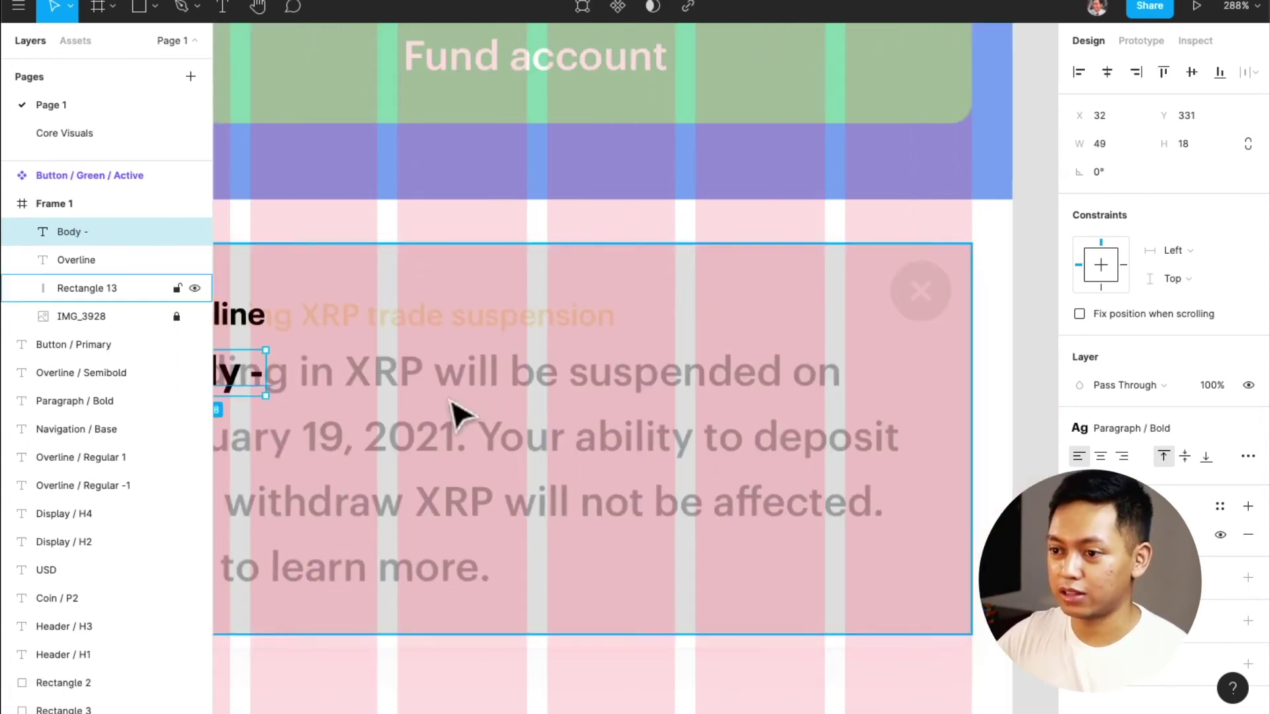
scroll(459, 417, down, 2)
scroll(390, 400, left, 5)
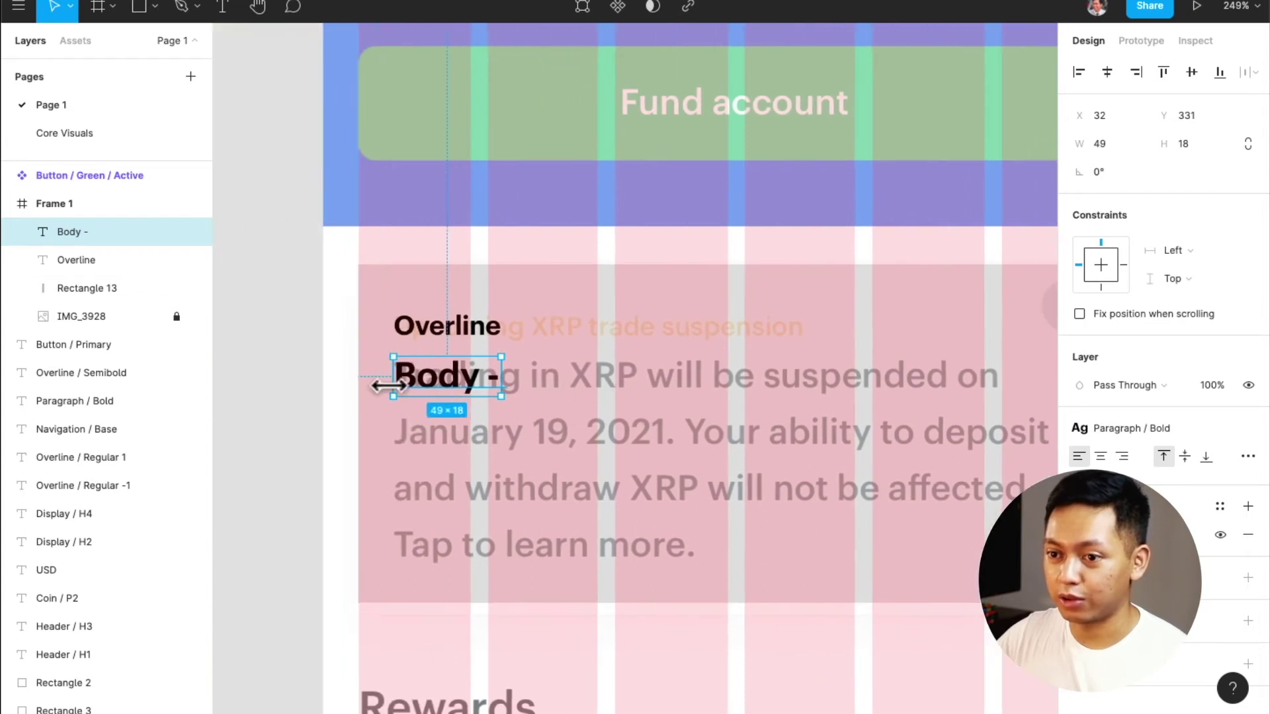
key(alt)
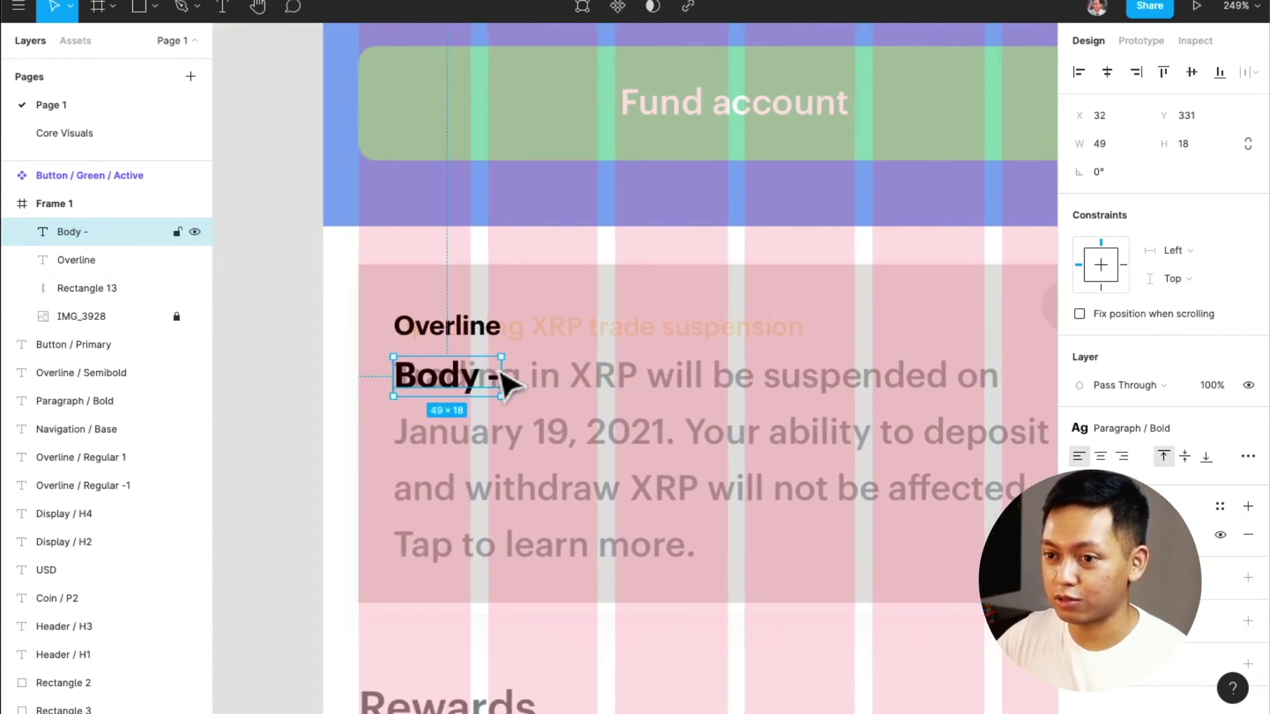
drag(580, 379, 680, 397)
key(super+z)
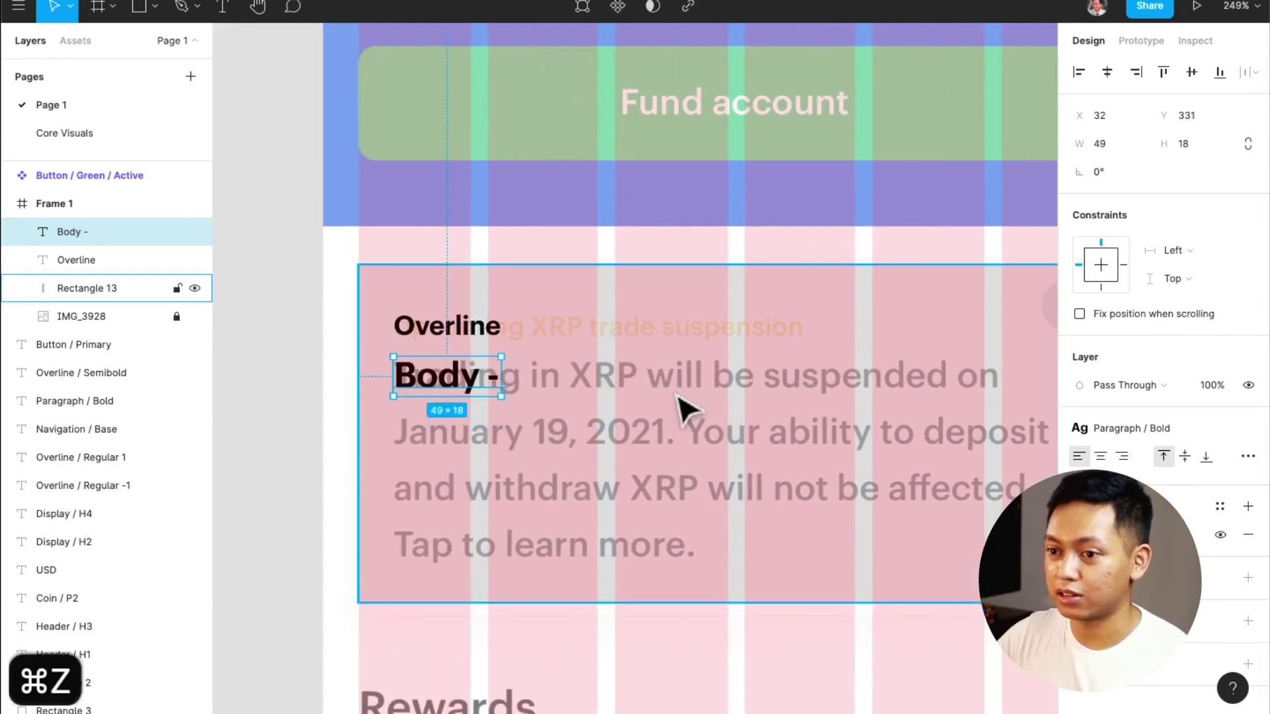
drag(501, 377, 724, 380)
Stretch the Body text box down to height 98 over the four body lines
scroll(695, 372, left, 2)
scroll(698, 378, right, 8)
key(alt)
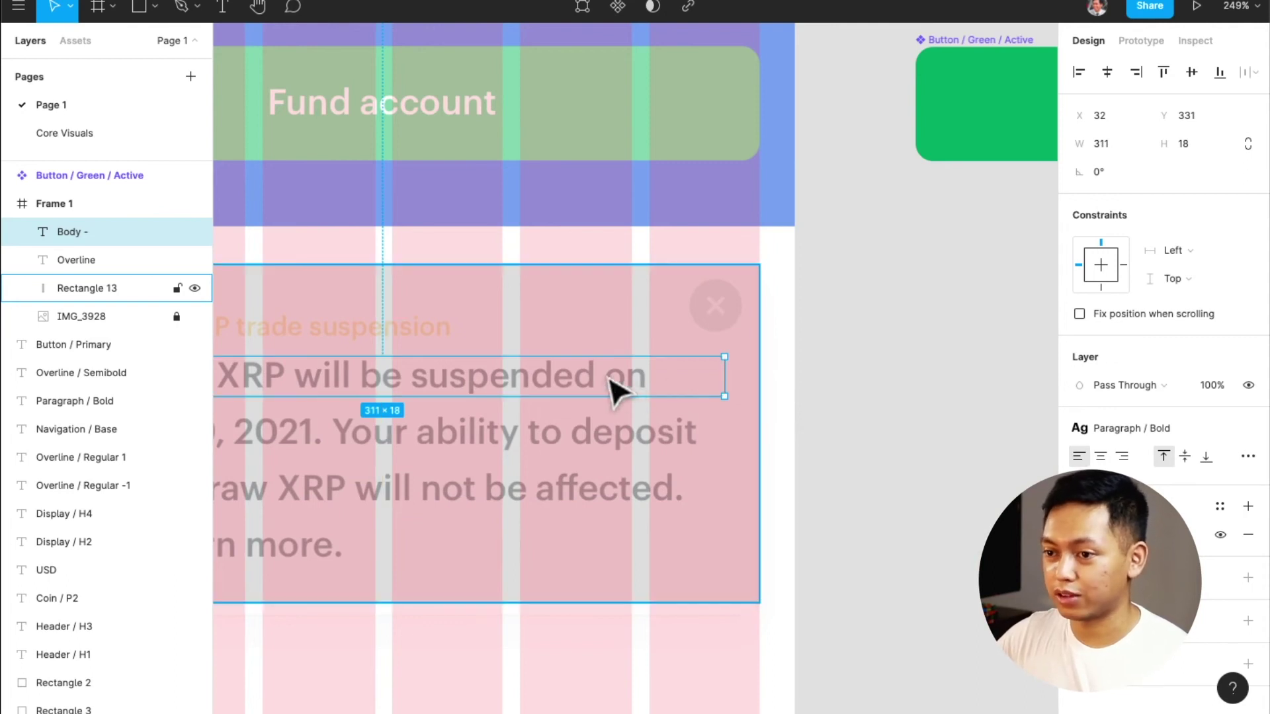
scroll(615, 390, left, 4)
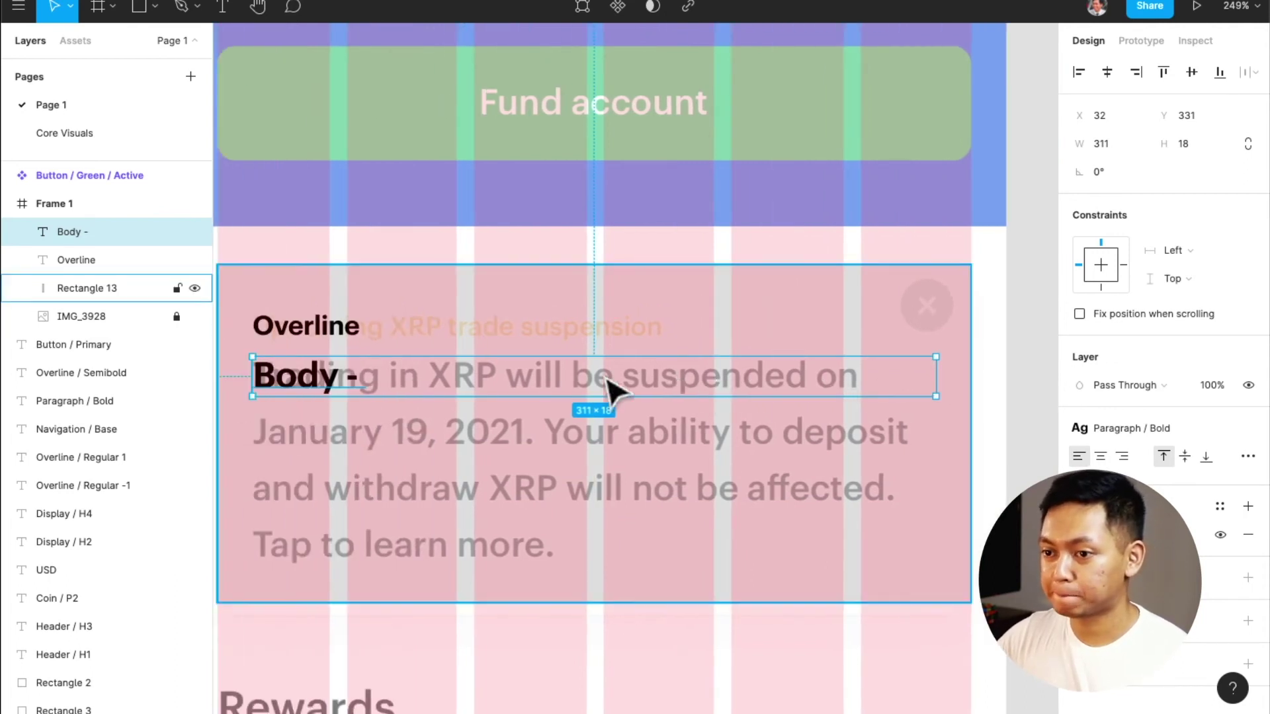
click(609, 390)
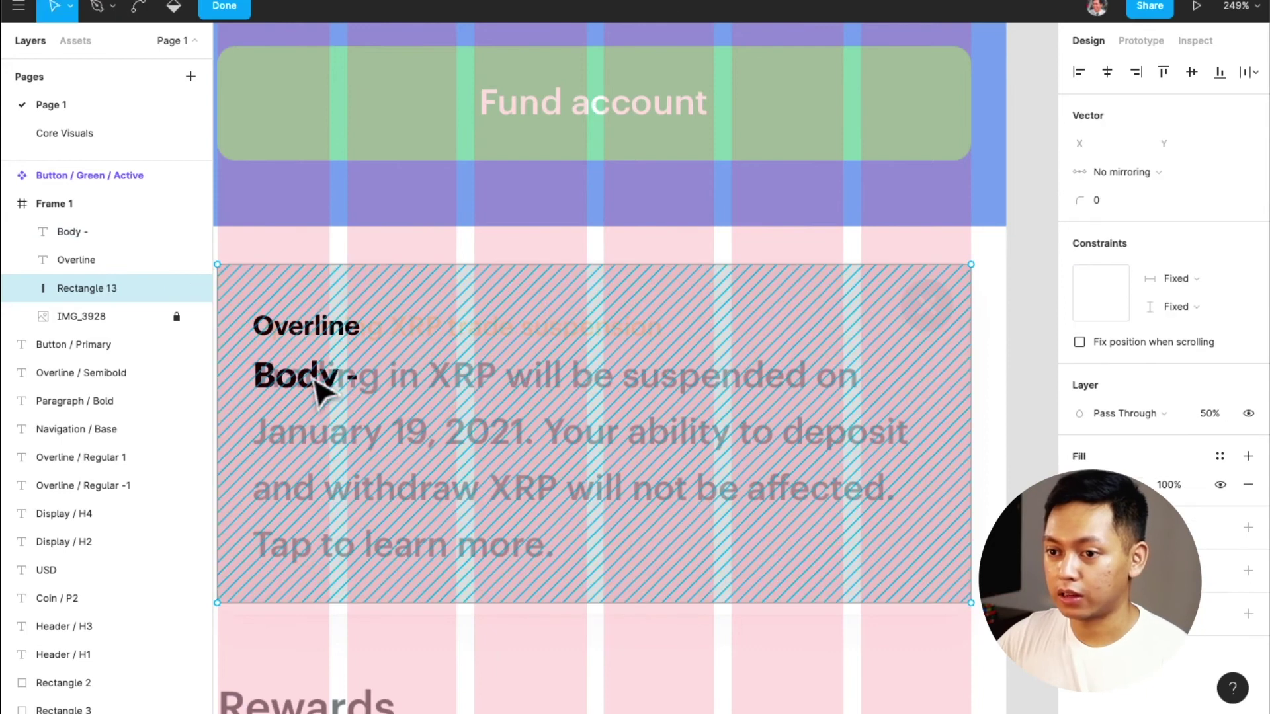
key(Escape)
click(320, 387)
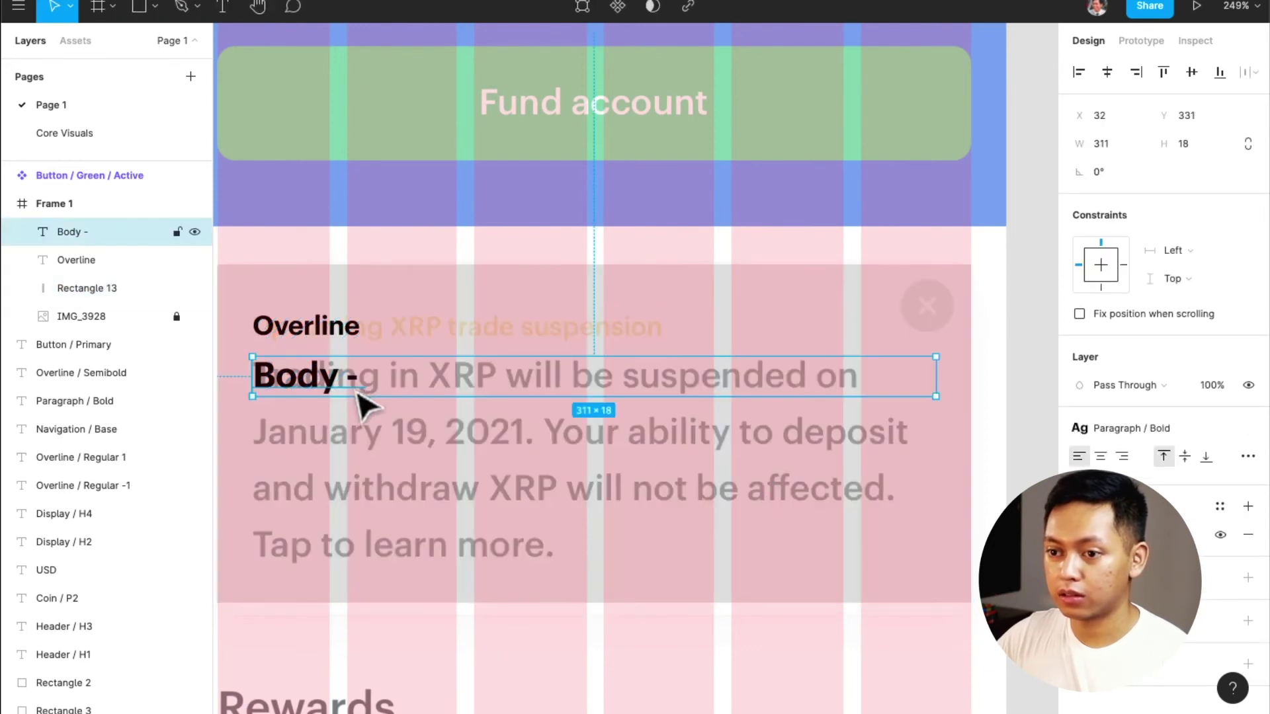
drag(350, 396, 342, 573)
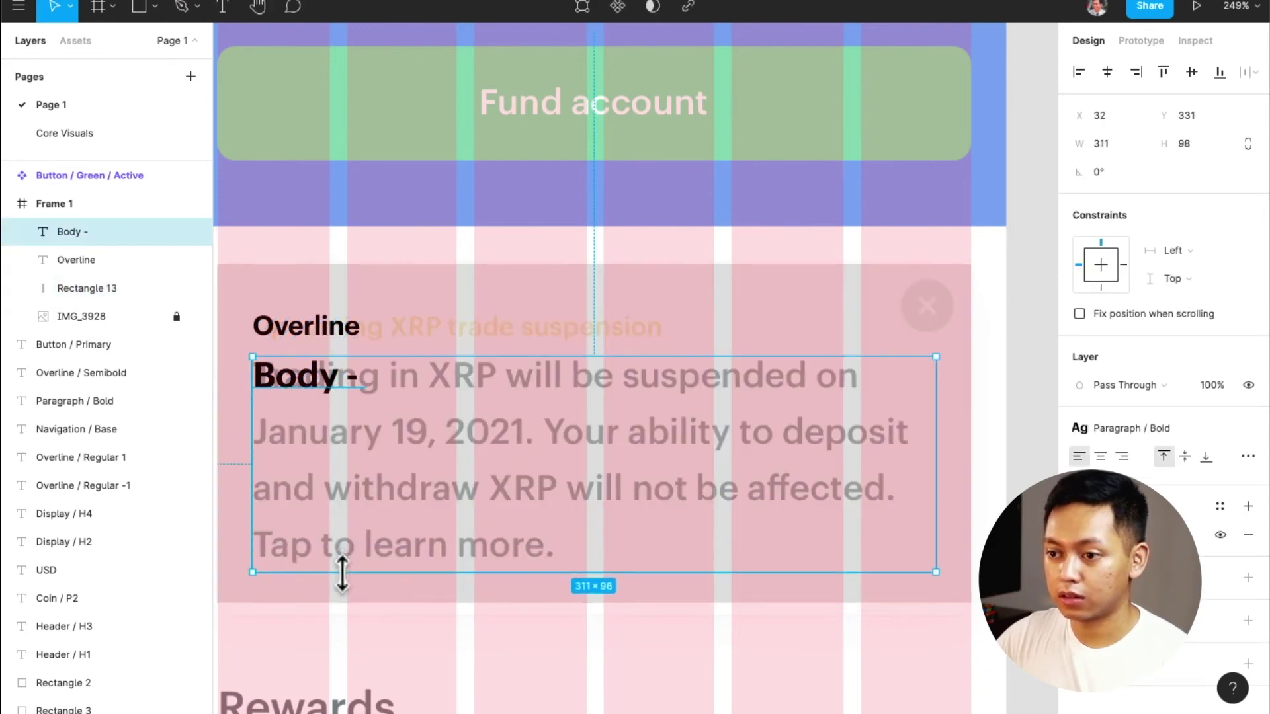
Auto-generate 27 words of lorem ipsum into the Body box with the Lorem ipsum plugin
double_click(335, 385)
right_click(332, 377)
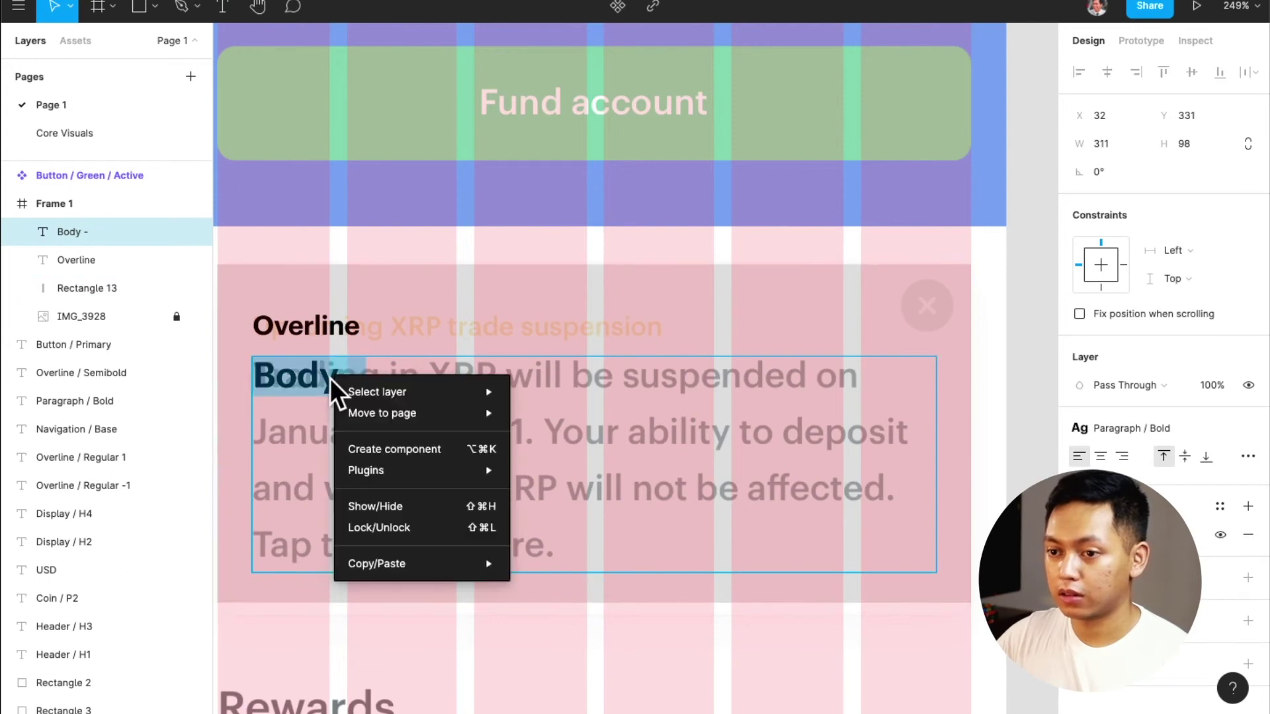
key(Escape)
click(368, 381)
right_click(374, 379)
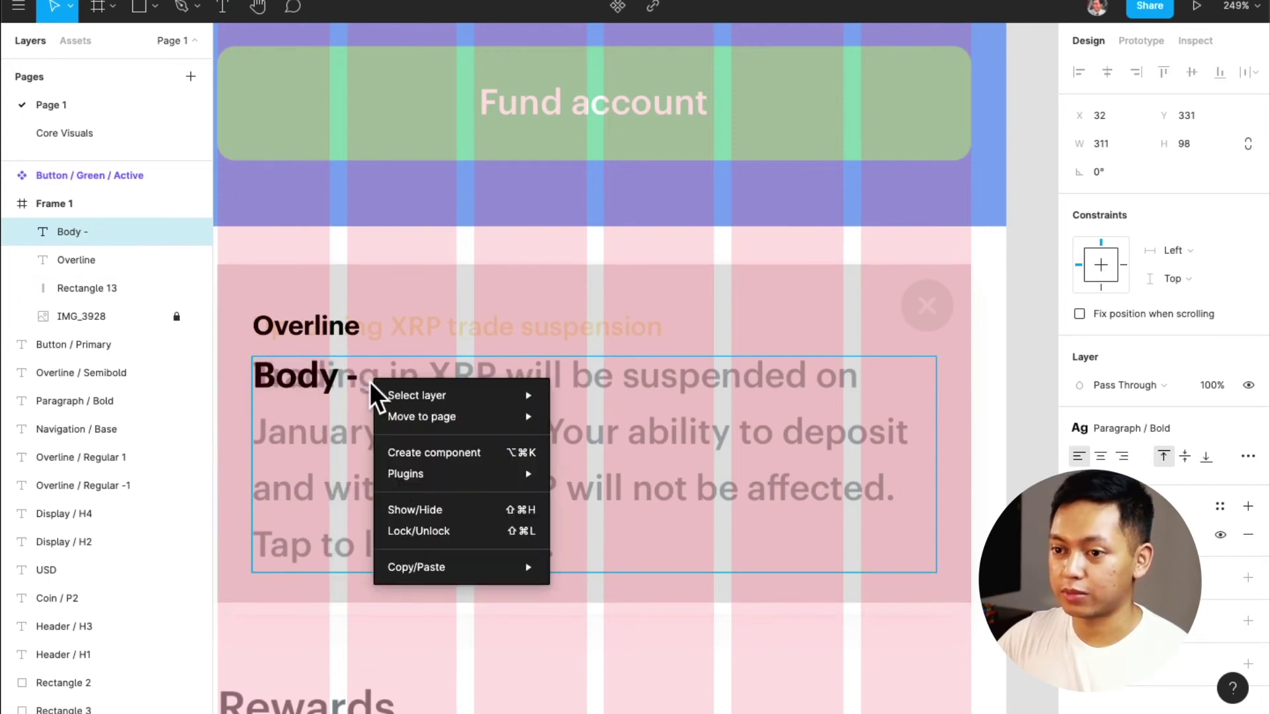
mouse_move(461, 569)
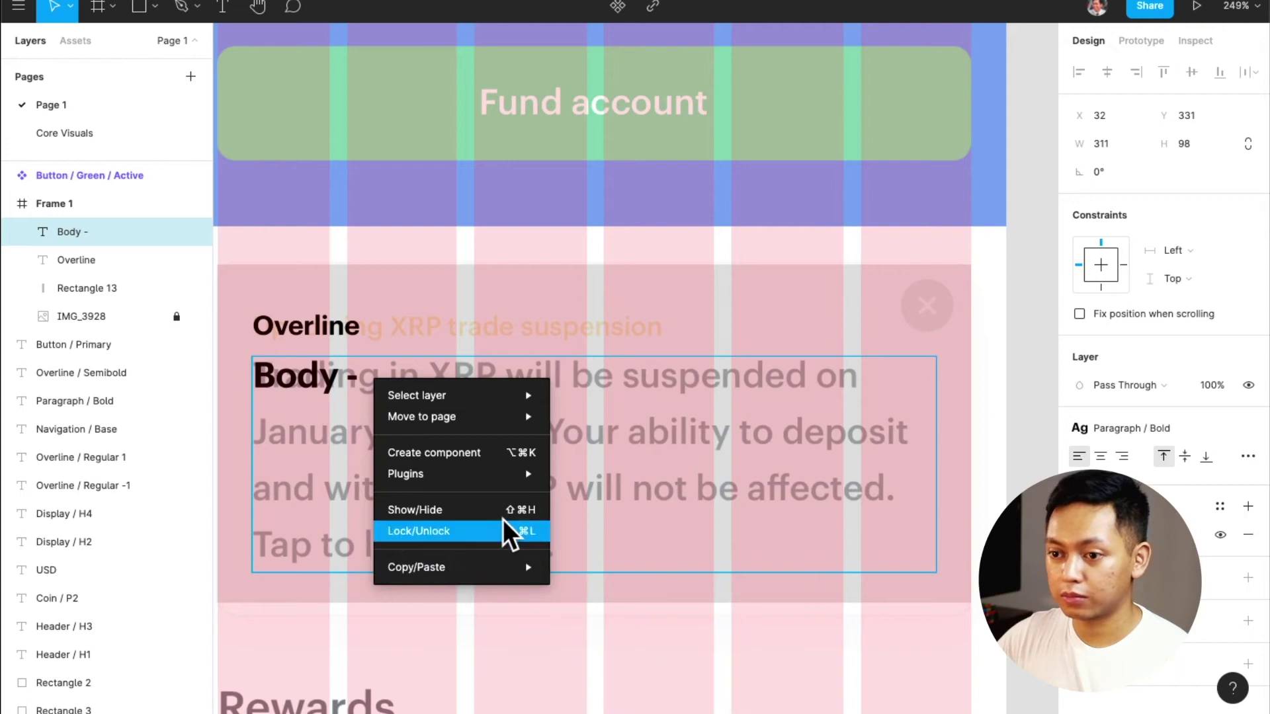
mouse_move(513, 475)
mouse_move(646, 466)
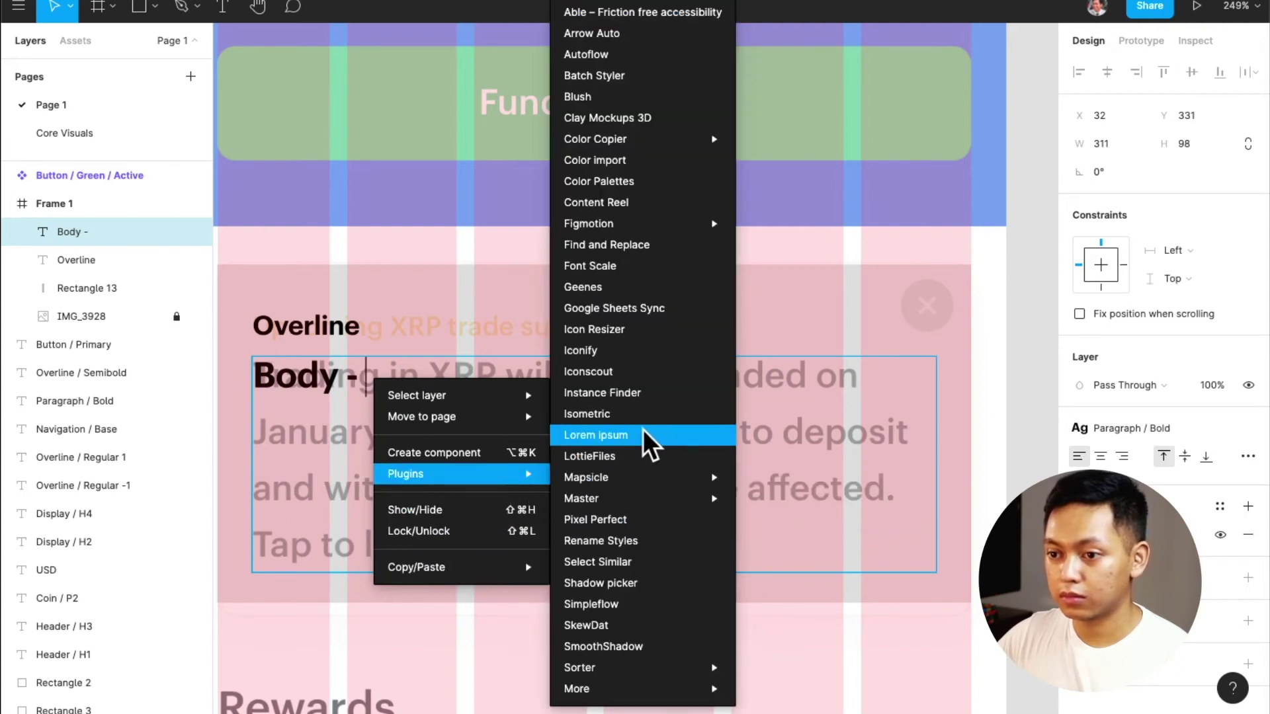
click(643, 434)
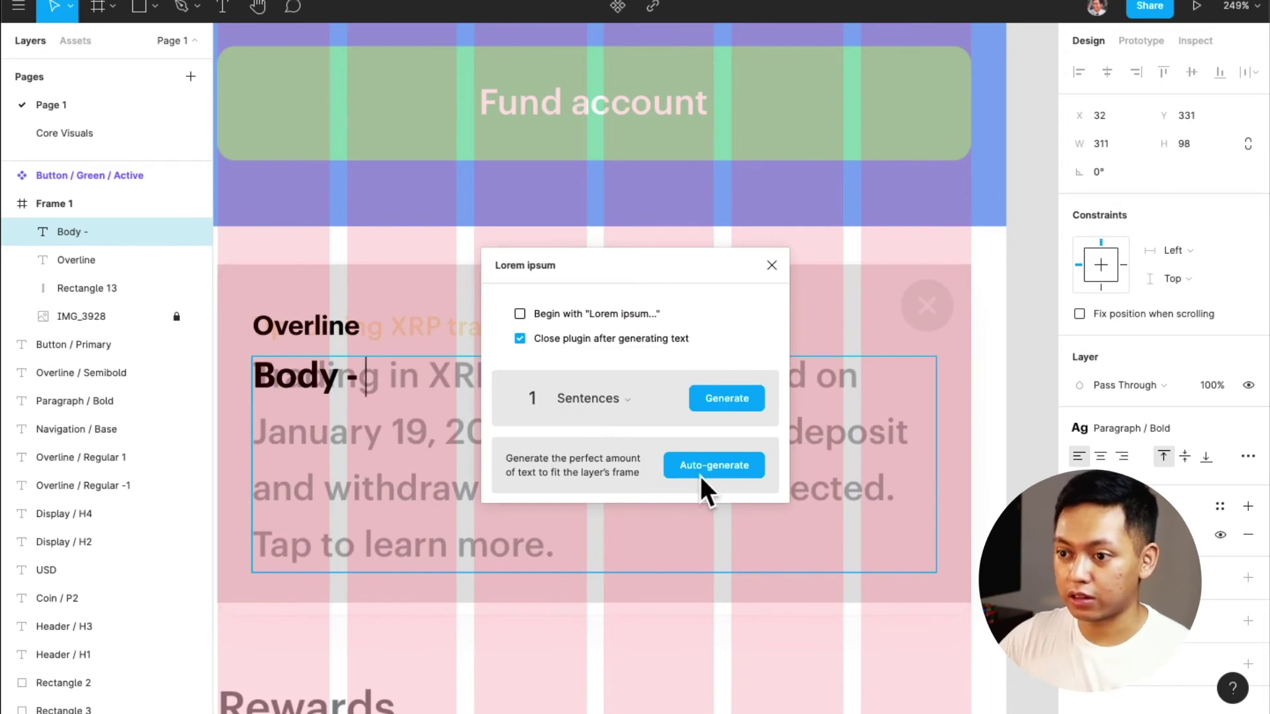
click(703, 471)
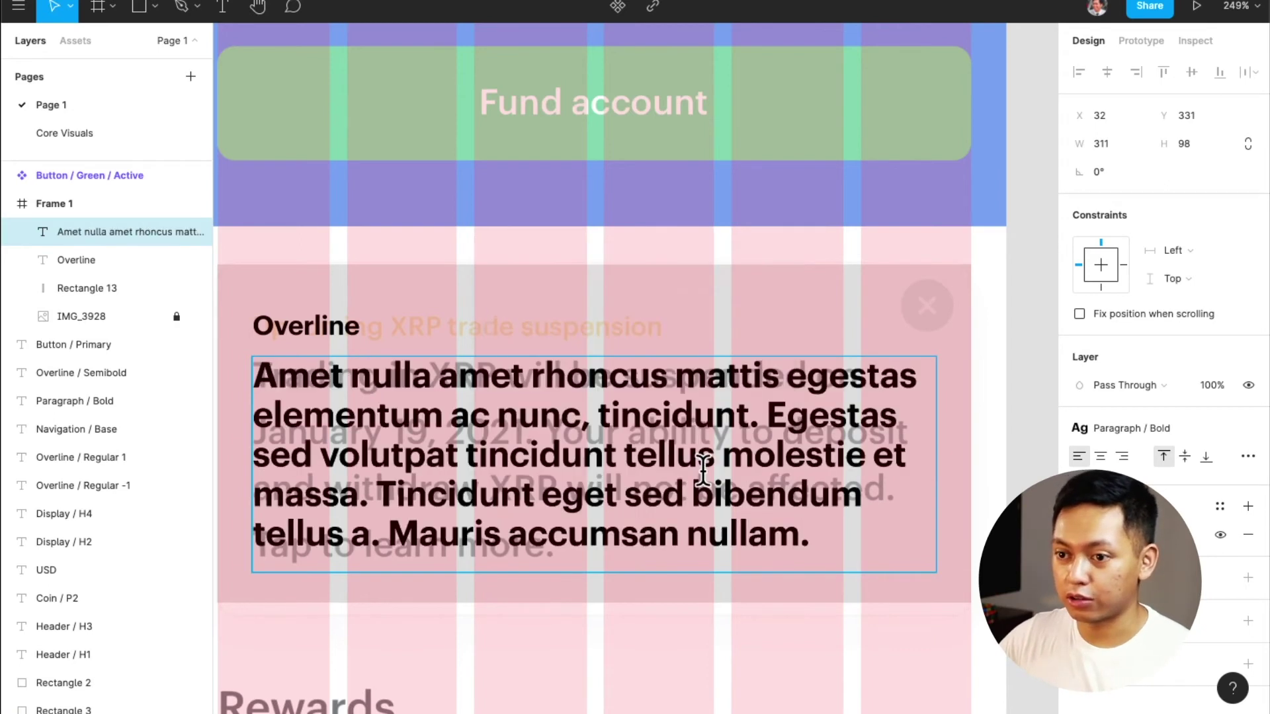
double_click(320, 383)
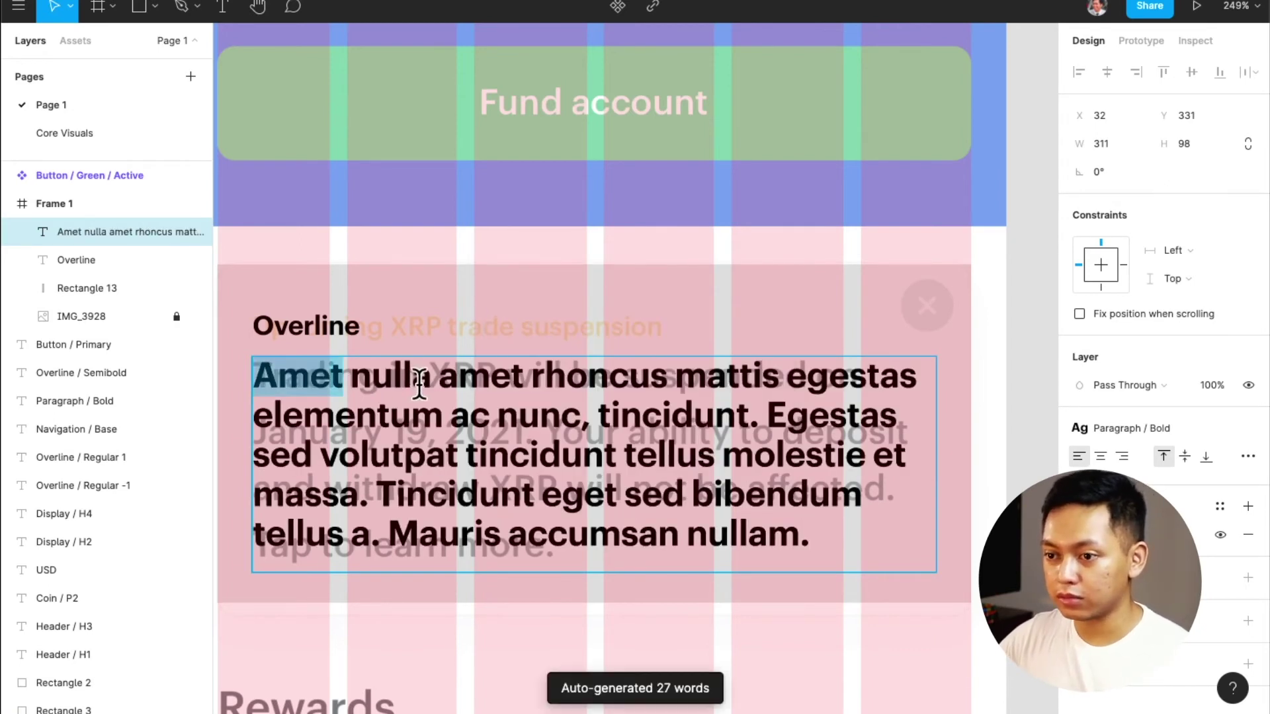
Prefix the Body paragraph's placeholder copy with 'Body -' before 'amet rhoncus mattis egestas…'
drag(422, 386, 434, 388)
text(Body)
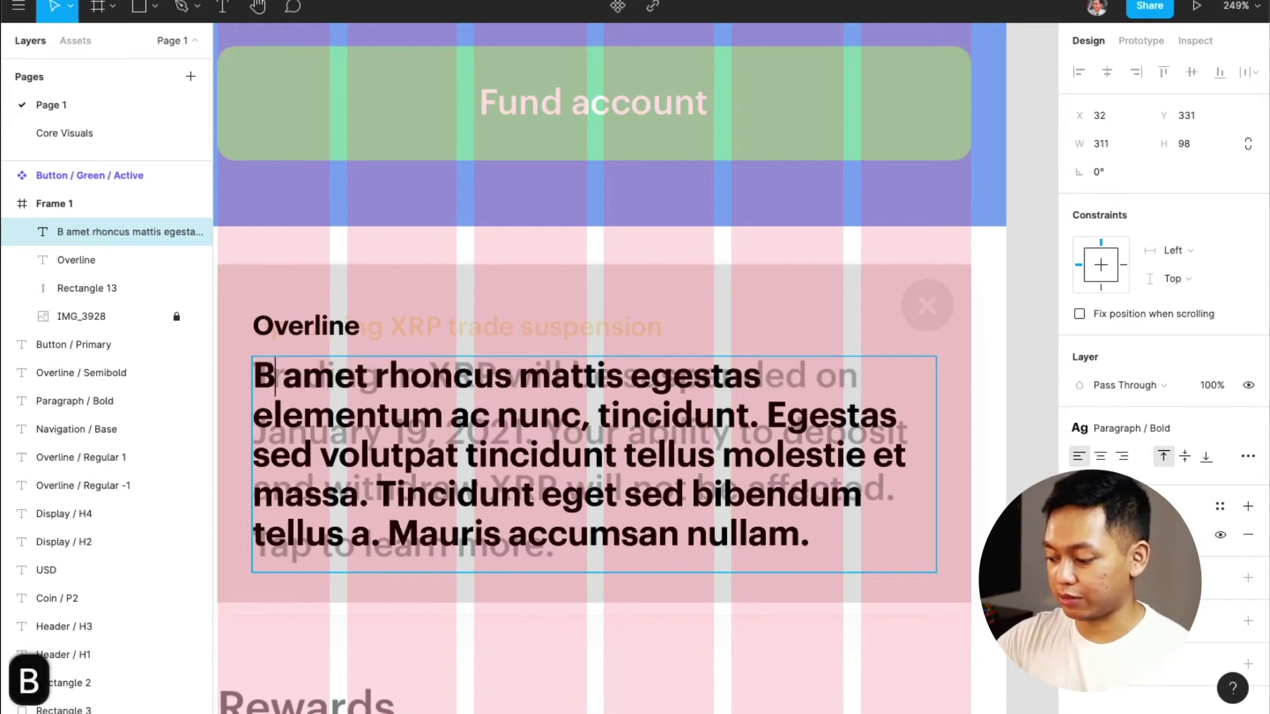
text( -)
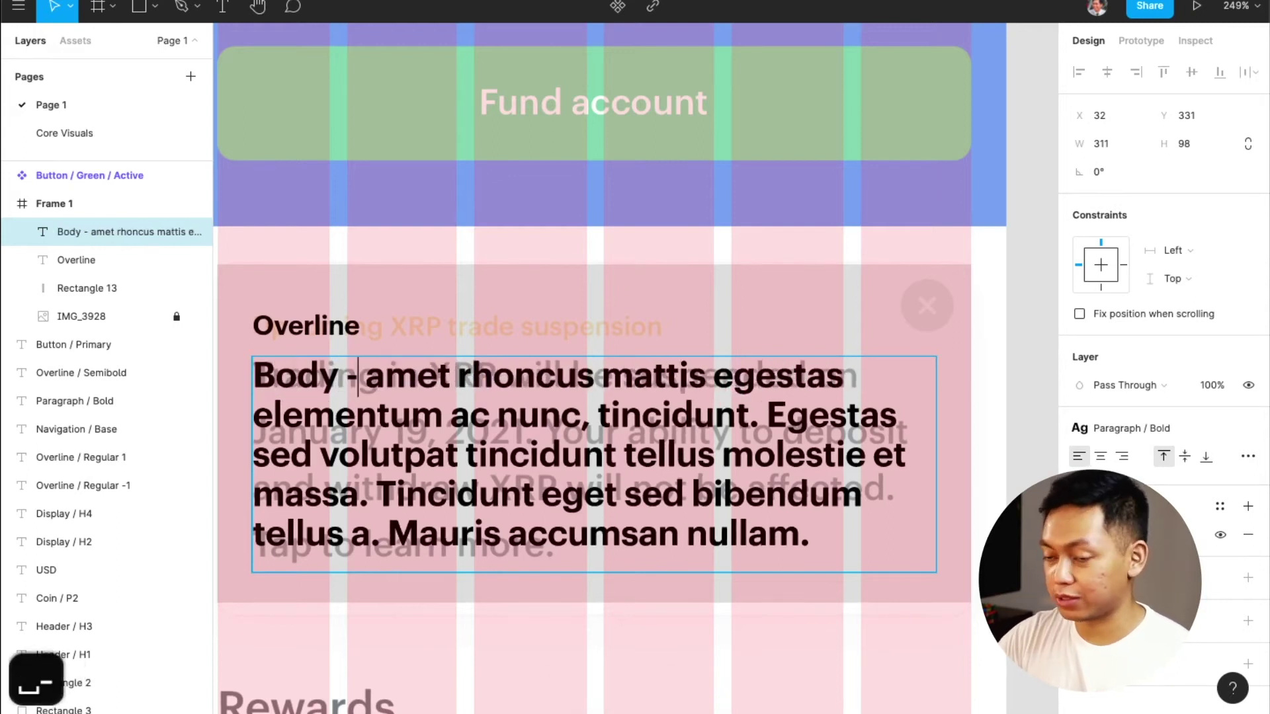
key(BackSpace)
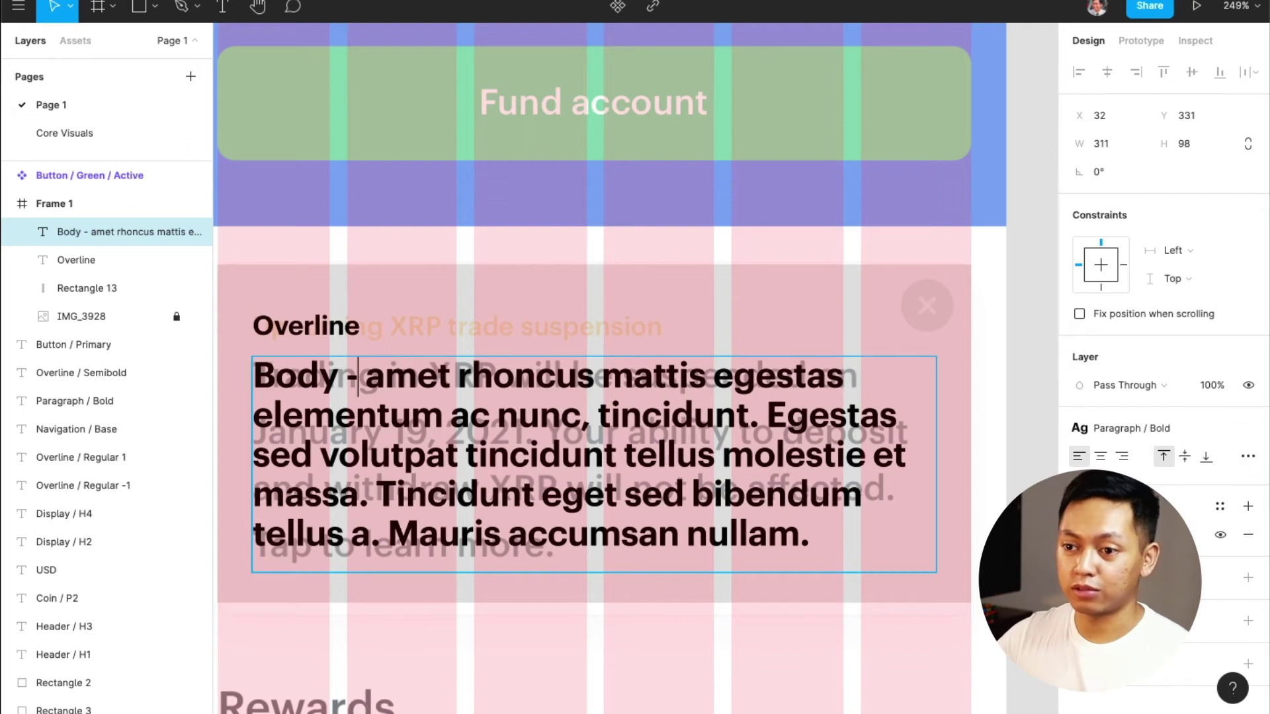
click(62, 237)
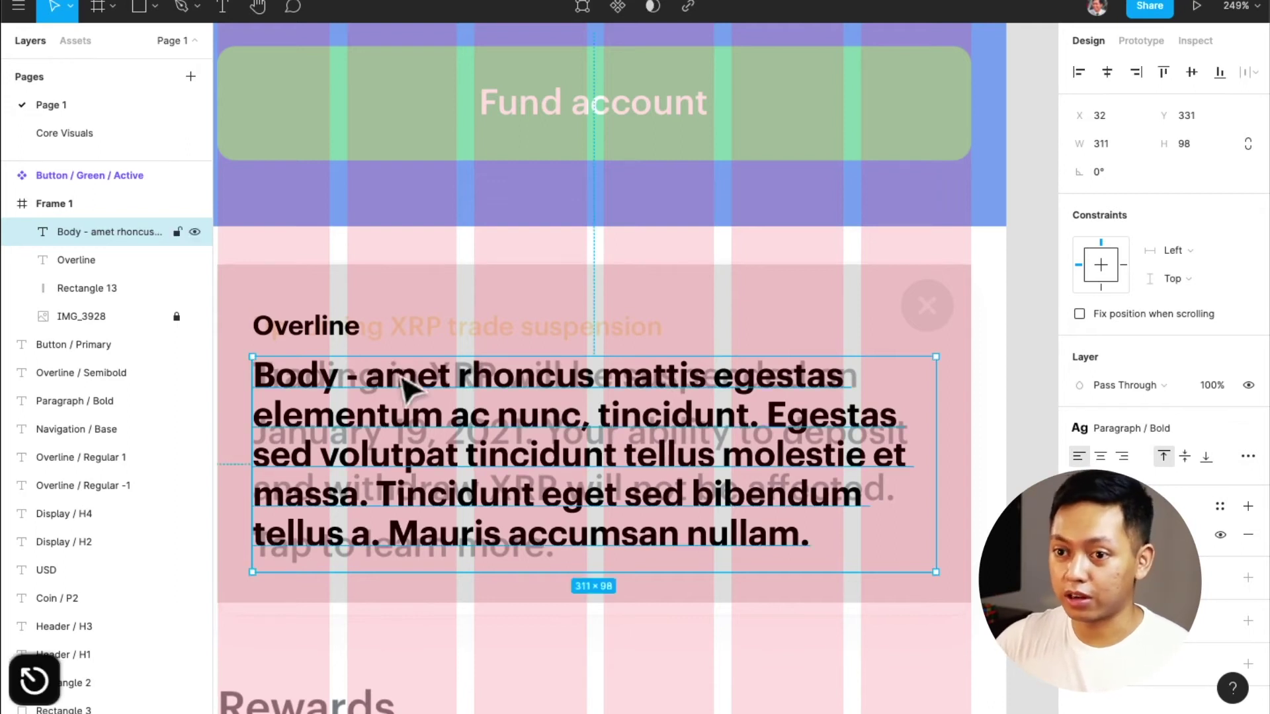
Start renaming the body layer to 'Body', cancel it, then select the Overline text
double_click(62, 236)
text(Body)
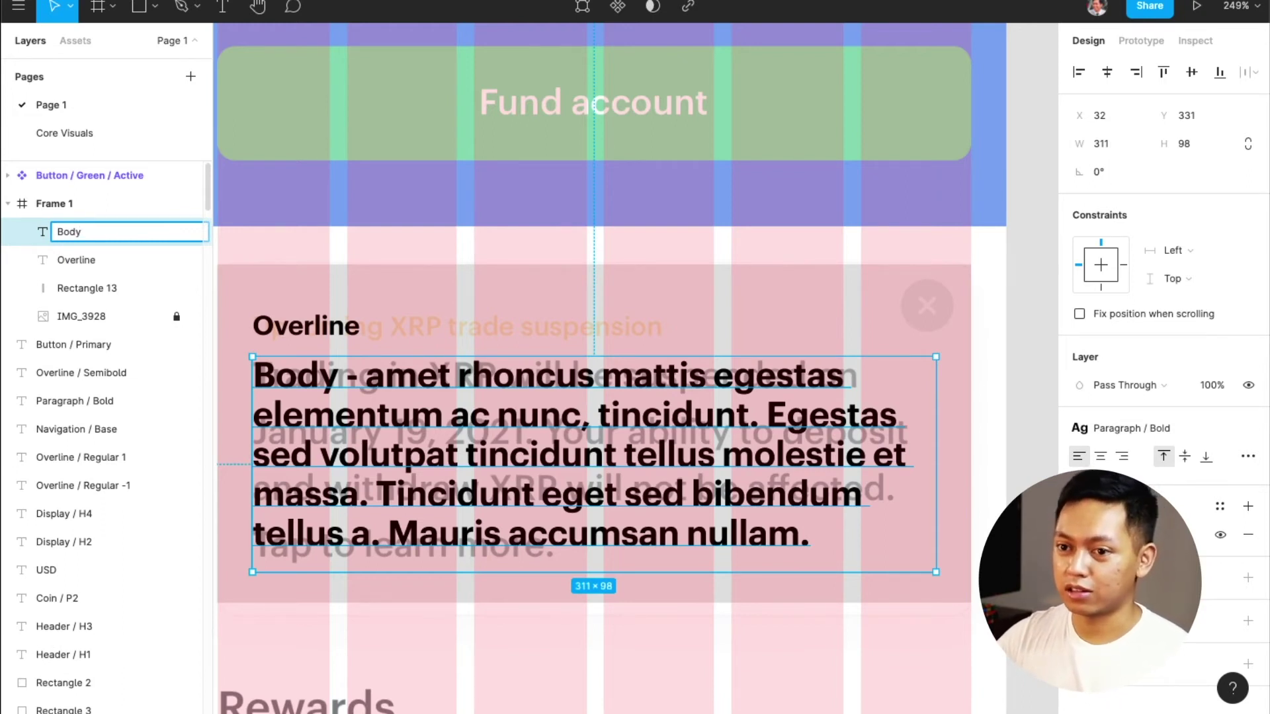
key(Escape)
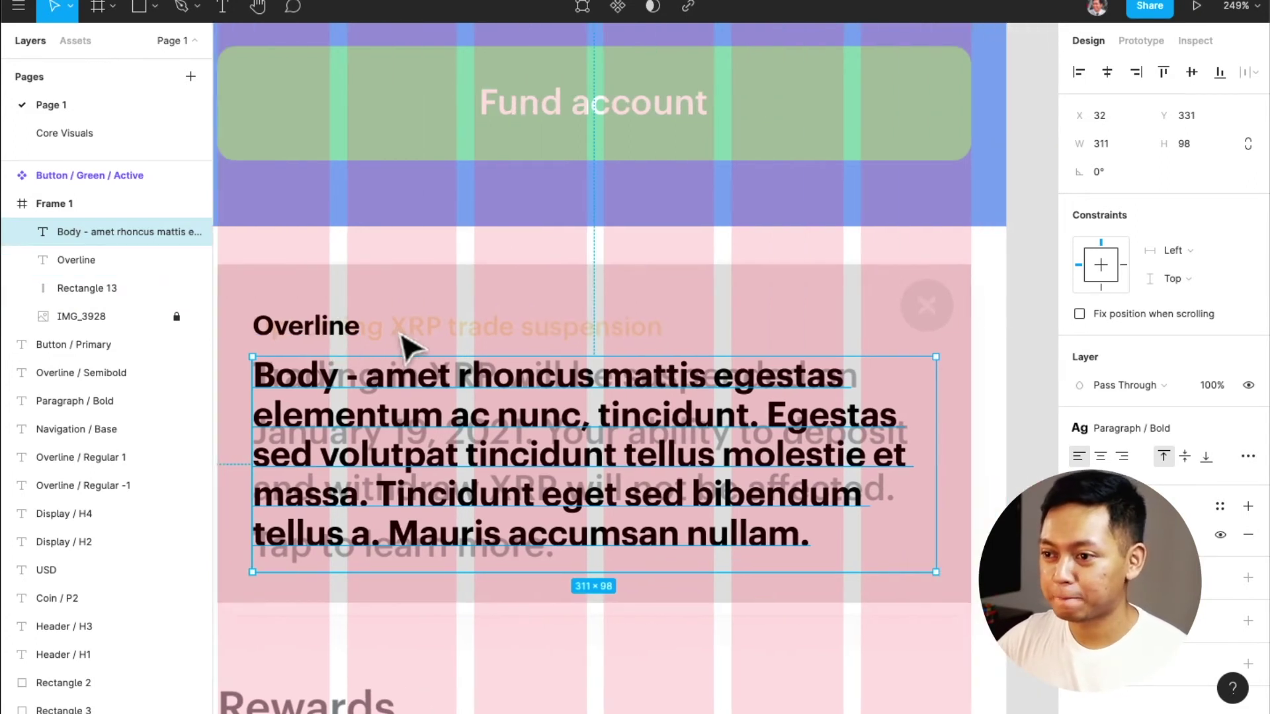
scroll(399, 337, left, 2)
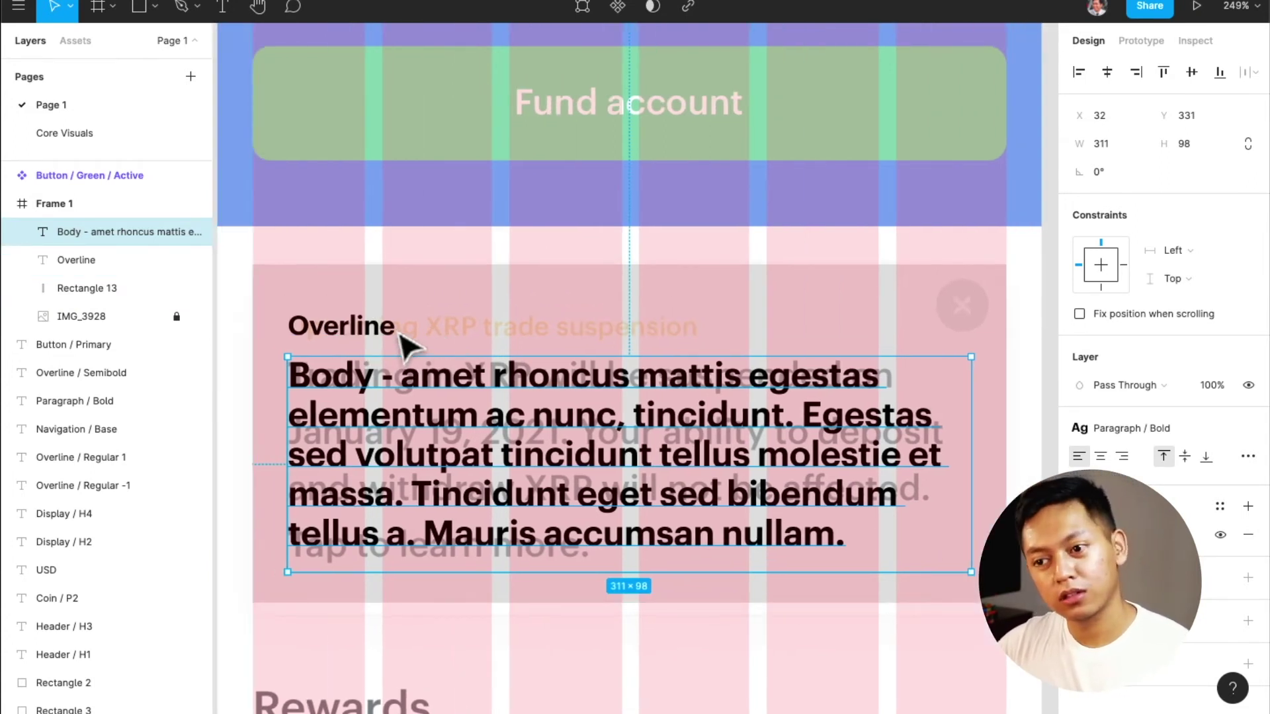
scroll(405, 344, left, 2)
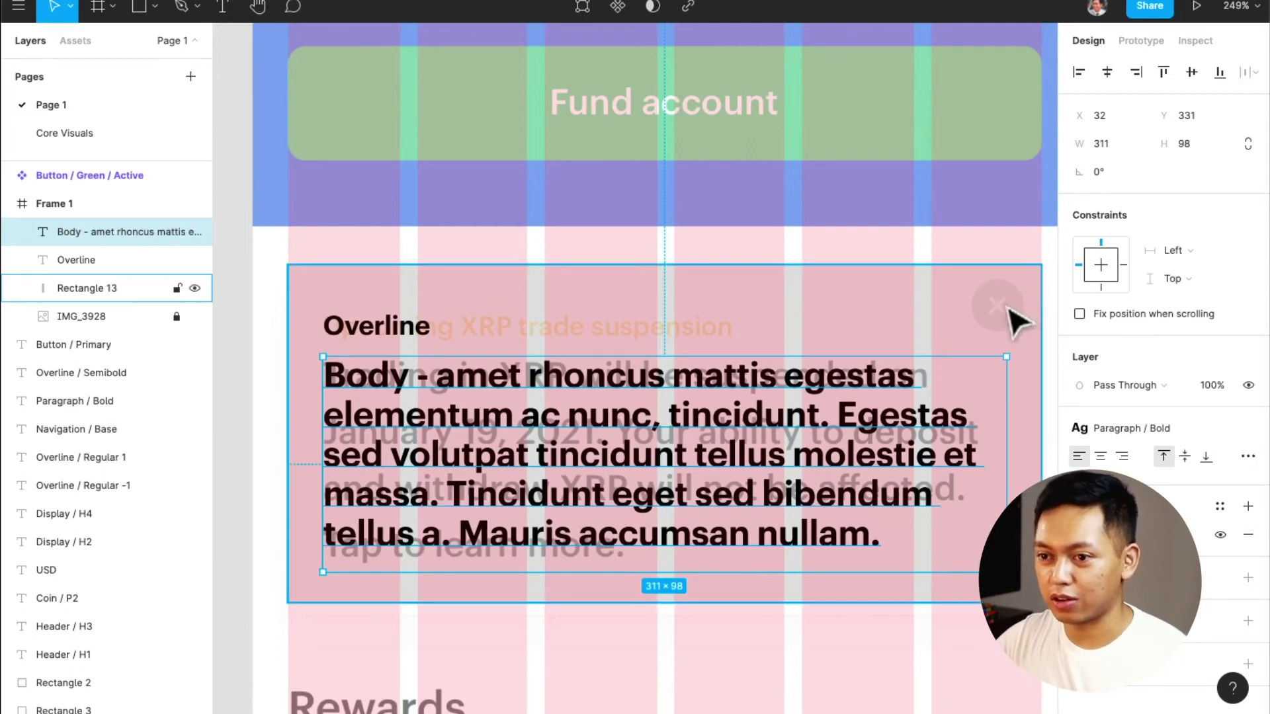
click(427, 331)
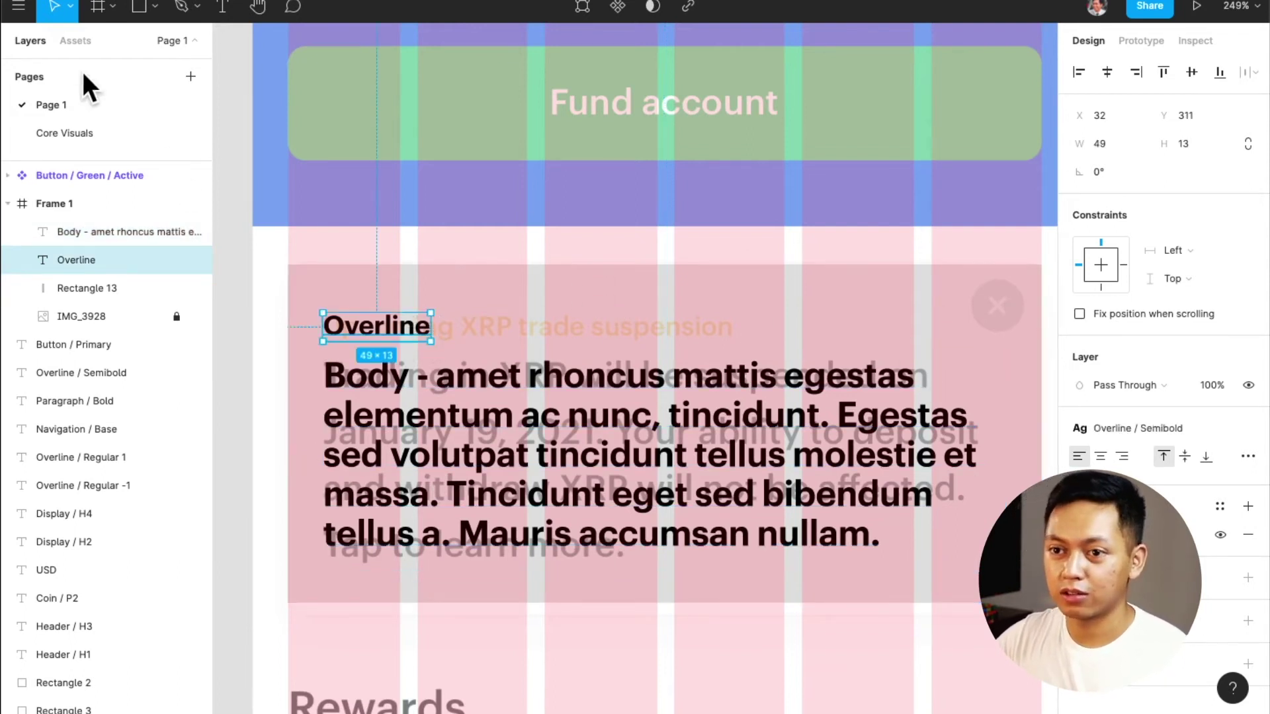
Search assets for 'close' and place the eva:close-circle-fill icon at the card's top right
click(78, 39)
text(c)
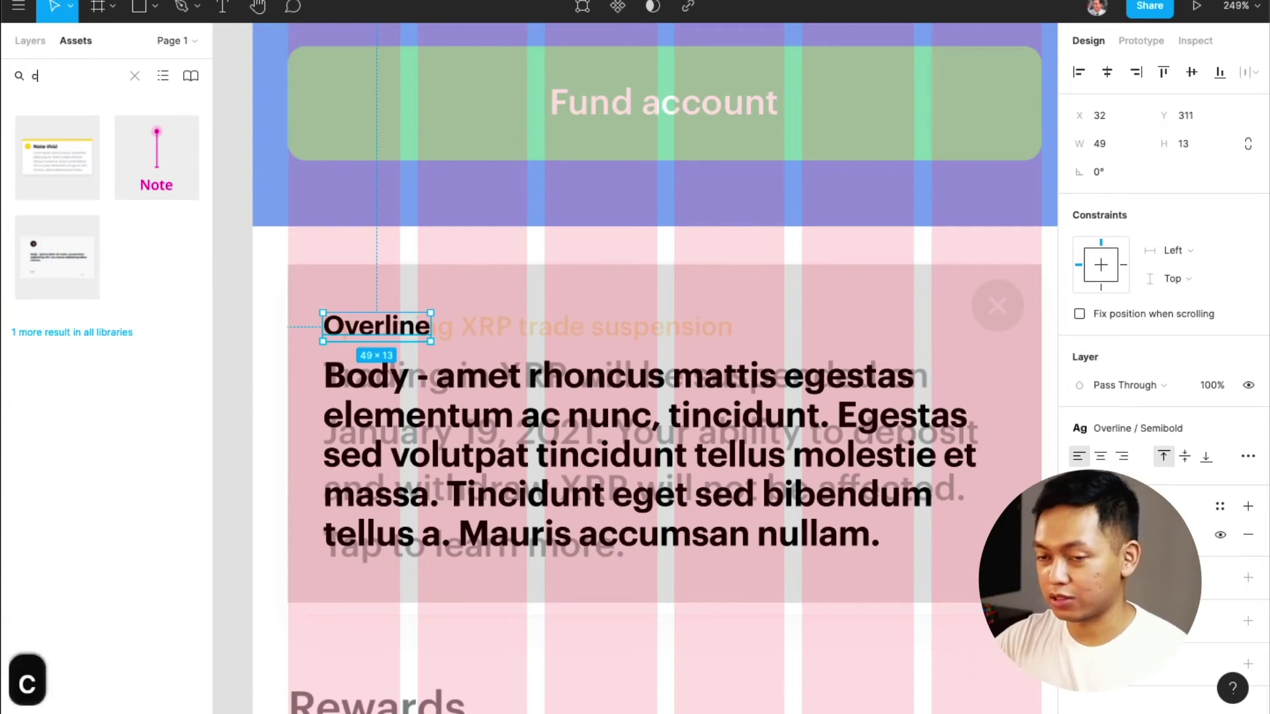
text(olse)
key(BackSpace)
key(BackSpace)
key(BackSpace)
key(BackSpace)
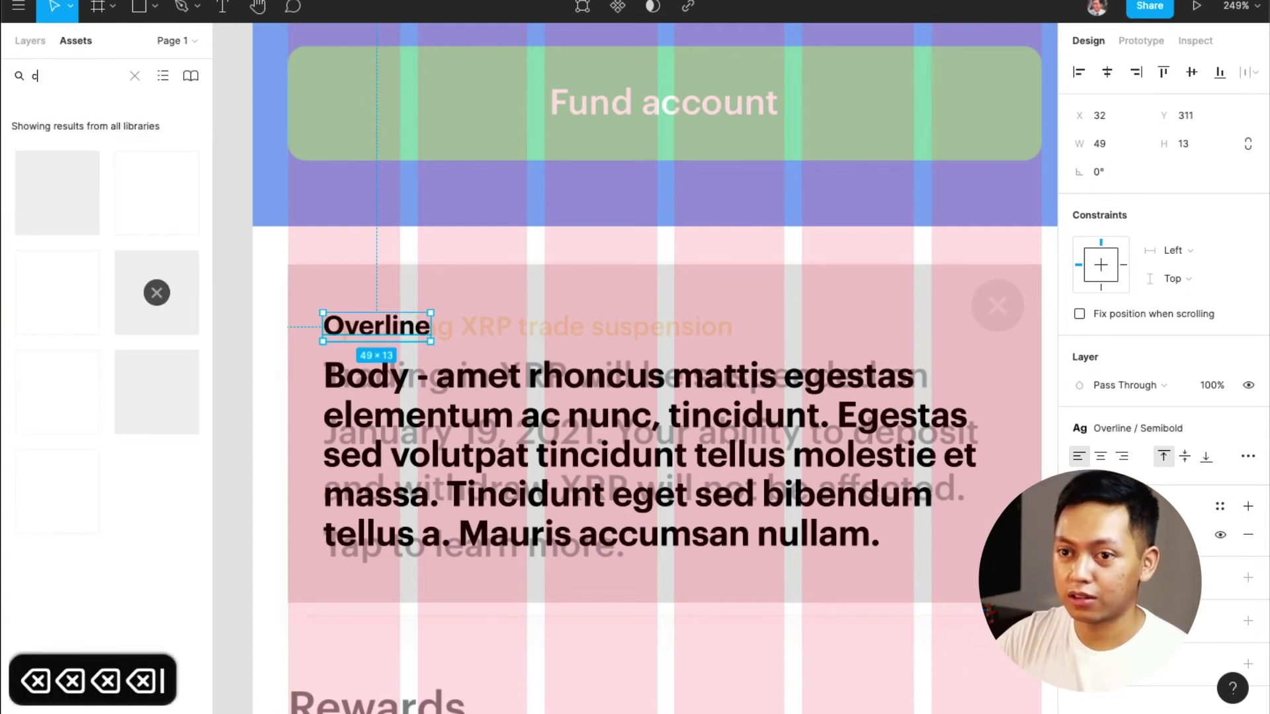
text(lose)
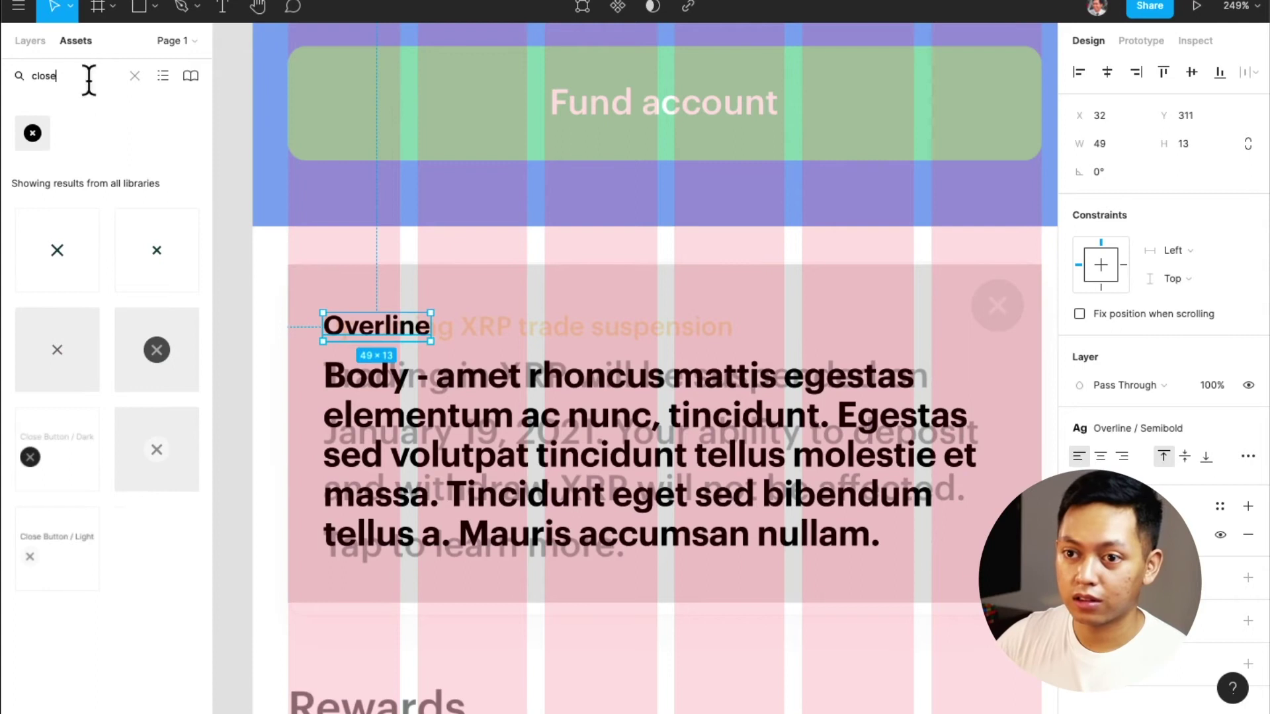
drag(32, 133, 891, 318)
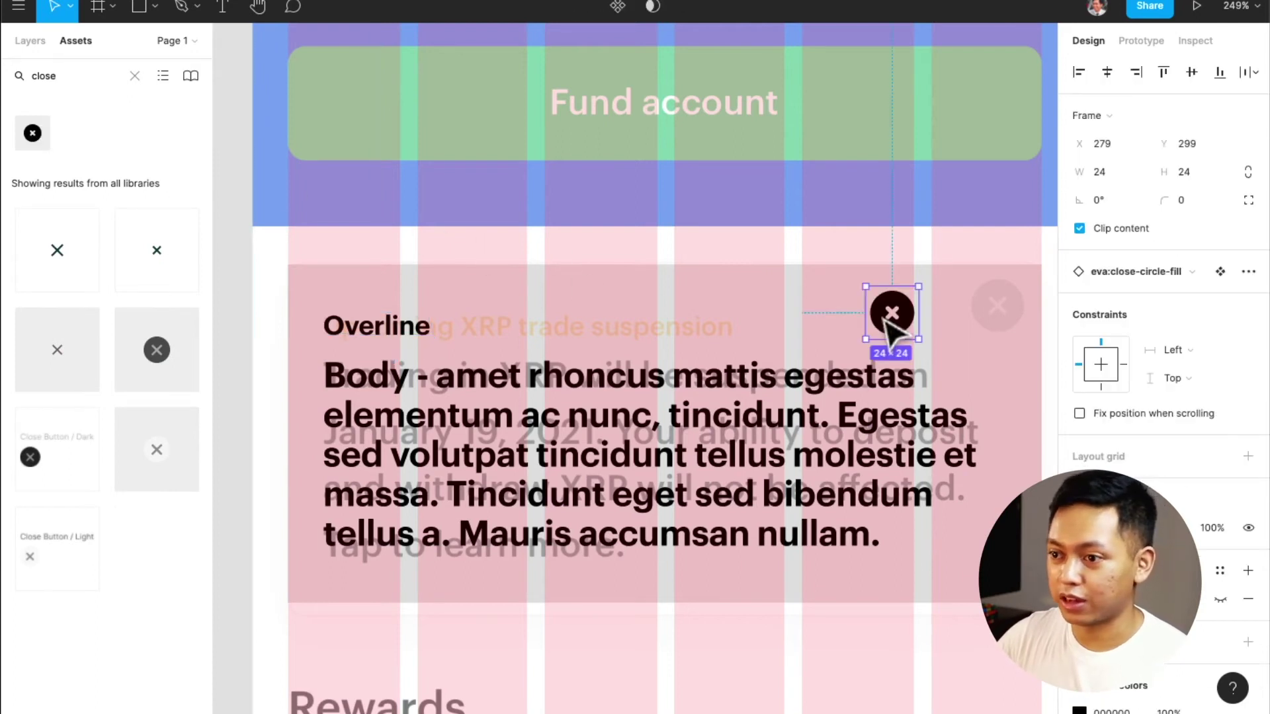
scroll(887, 316, right, 3)
drag(786, 309, 927, 340)
Set the close icon to 50% opacity and nudge and resize it into place
key(shift+2)
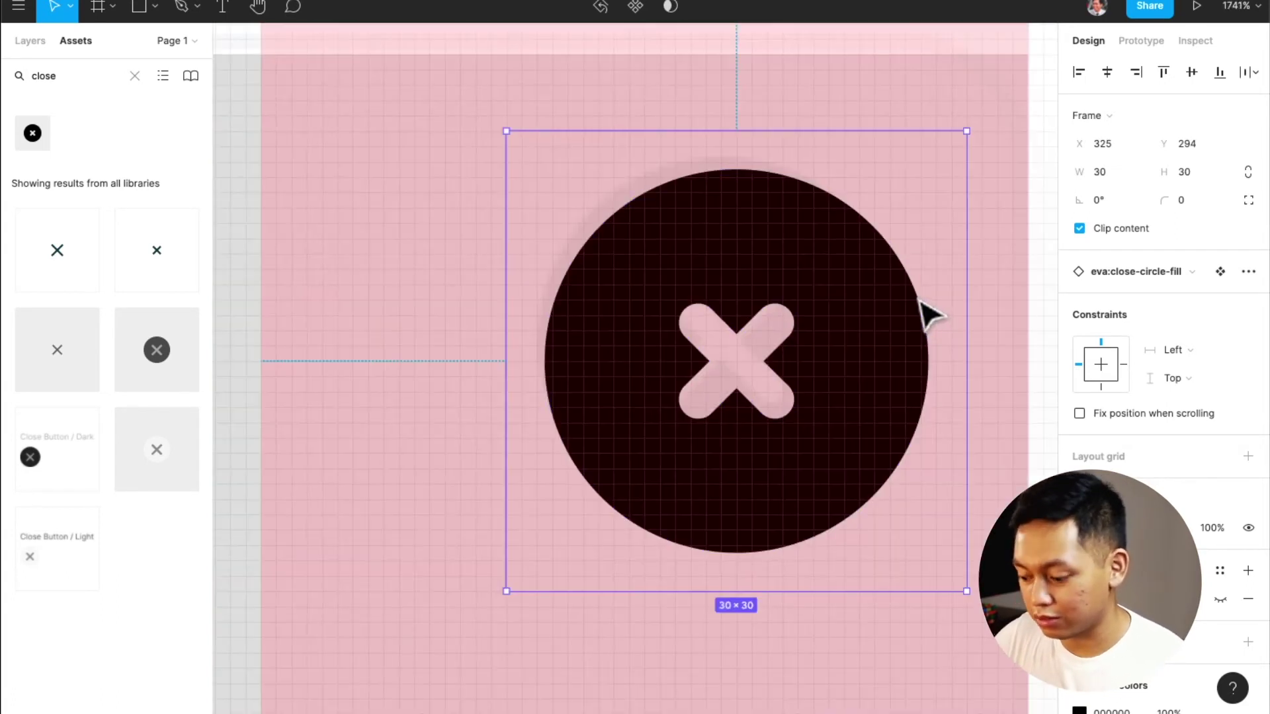
key(5)
key(Up)
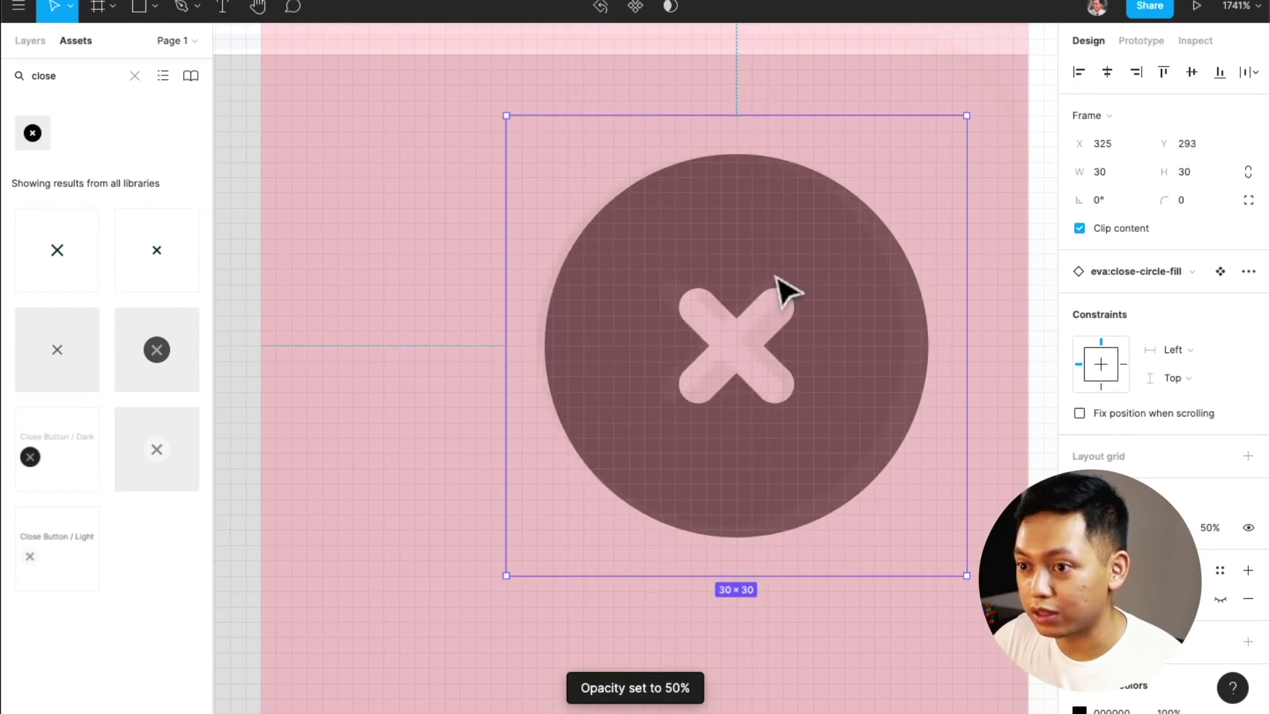
key(Left)
key(Up)
key(Up)
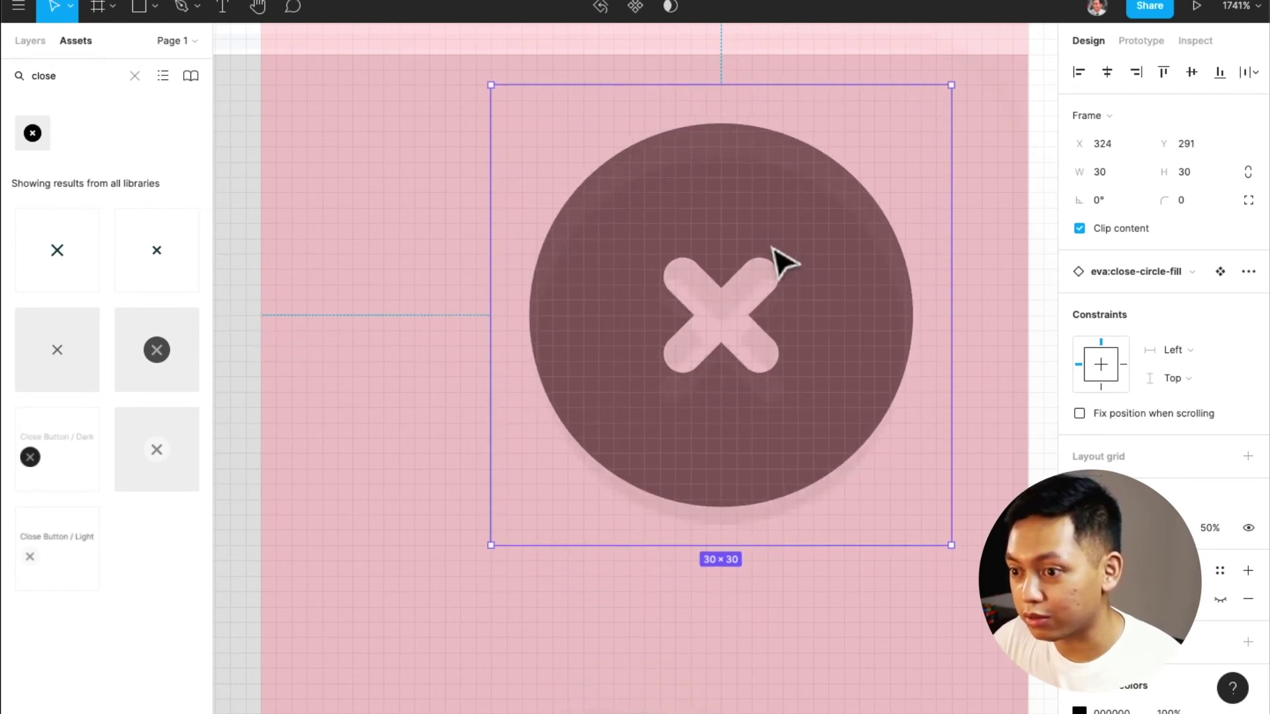
key(Down)
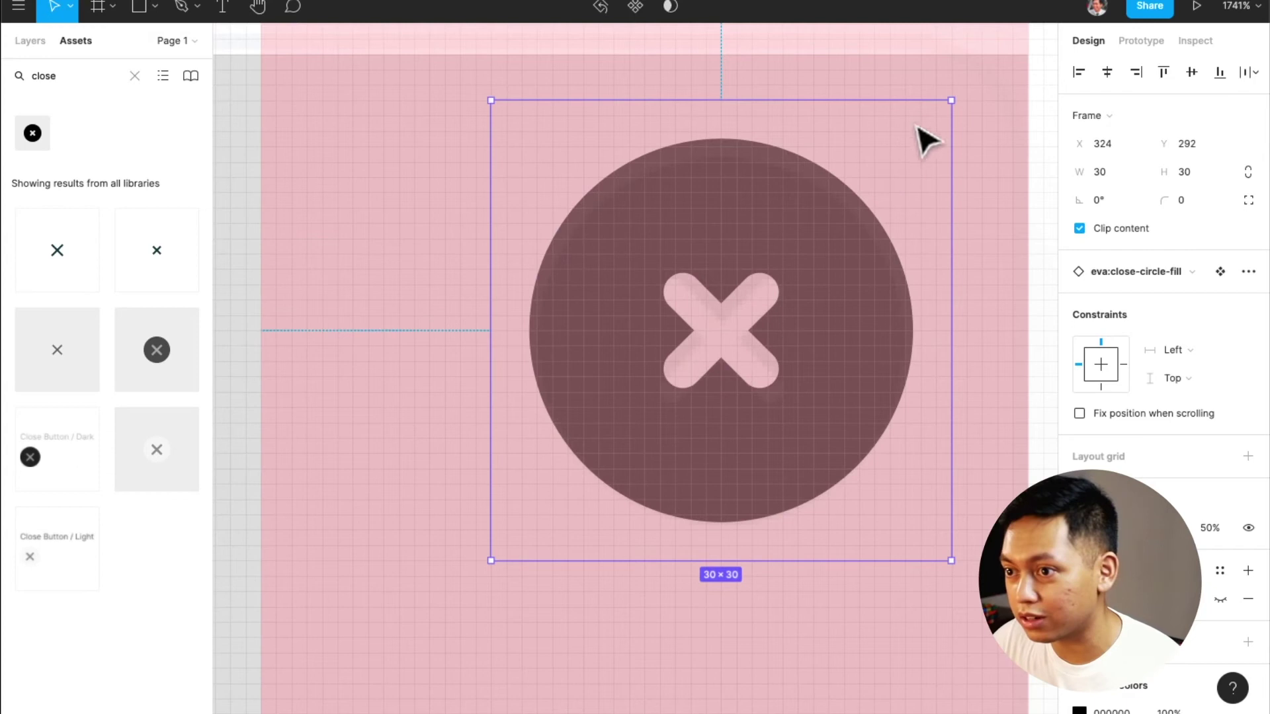
drag(951, 100, 919, 123)
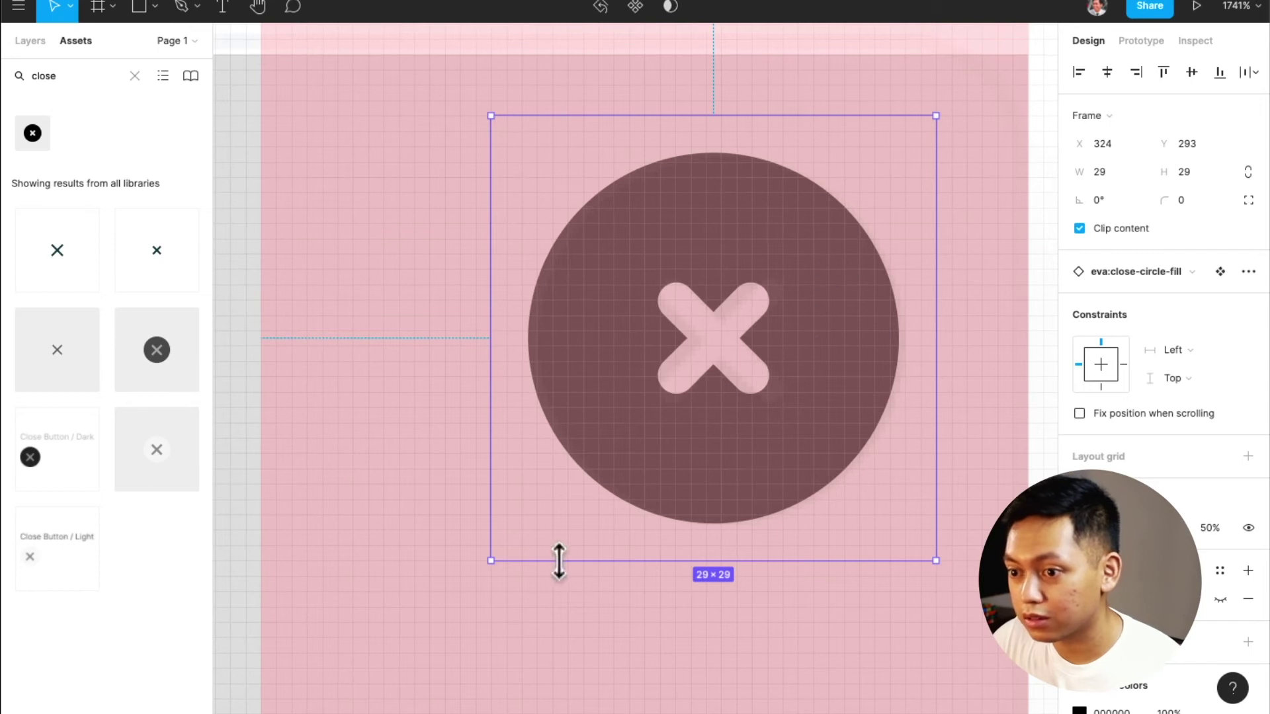
drag(489, 566, 562, 525)
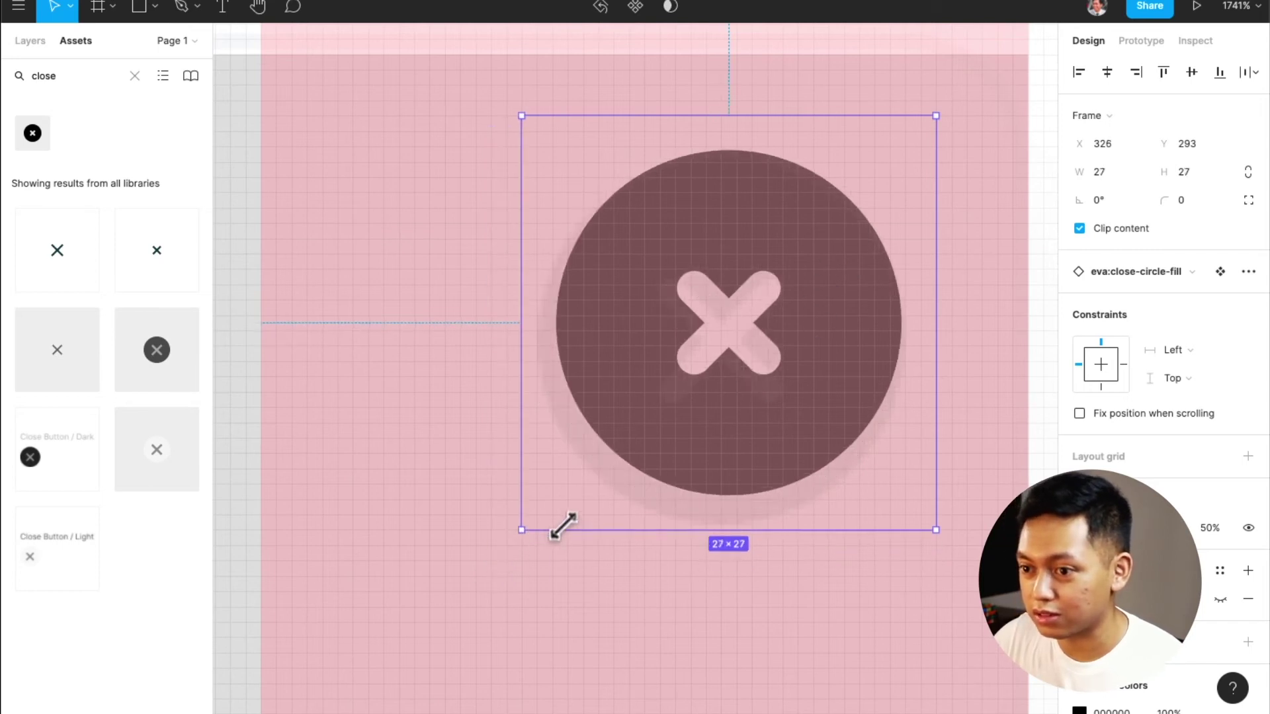
key(ctrl+z)
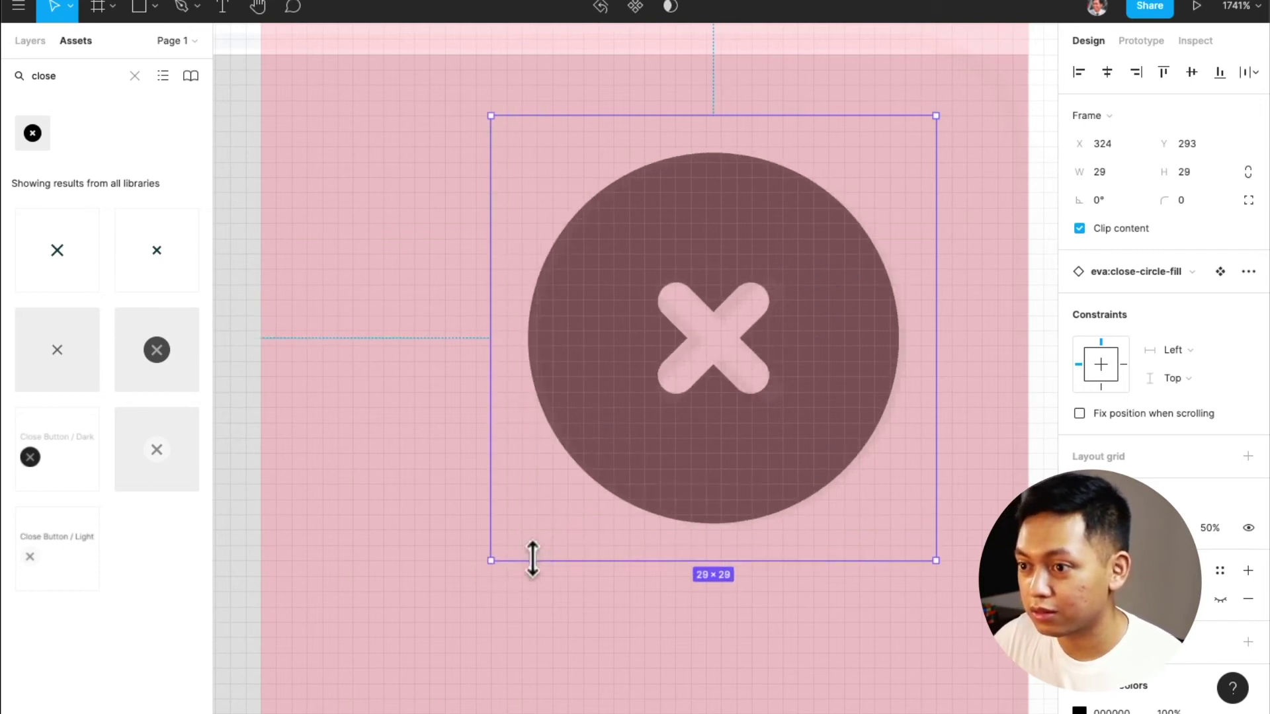
scroll(661, 496, down, 2)
Hide the layout grids, fade the grey card to 10%, and settle the close icon at 30×30
key(ctrl+g)
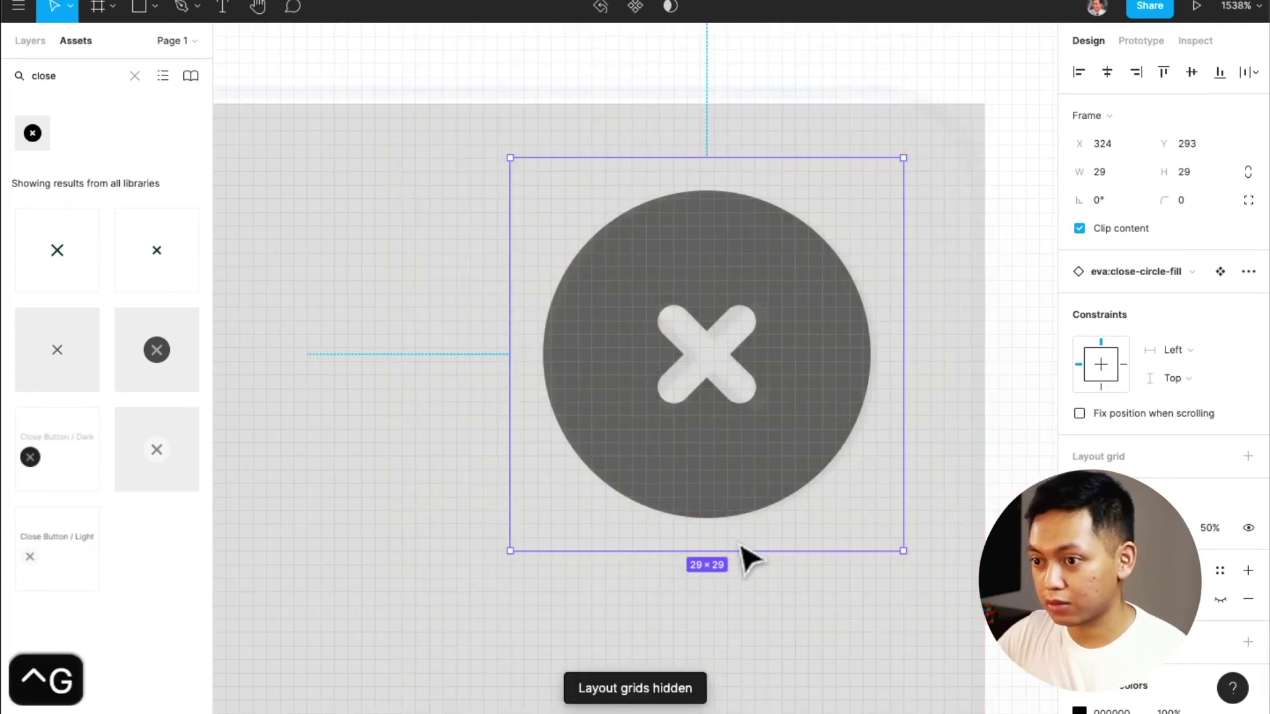
click(839, 636)
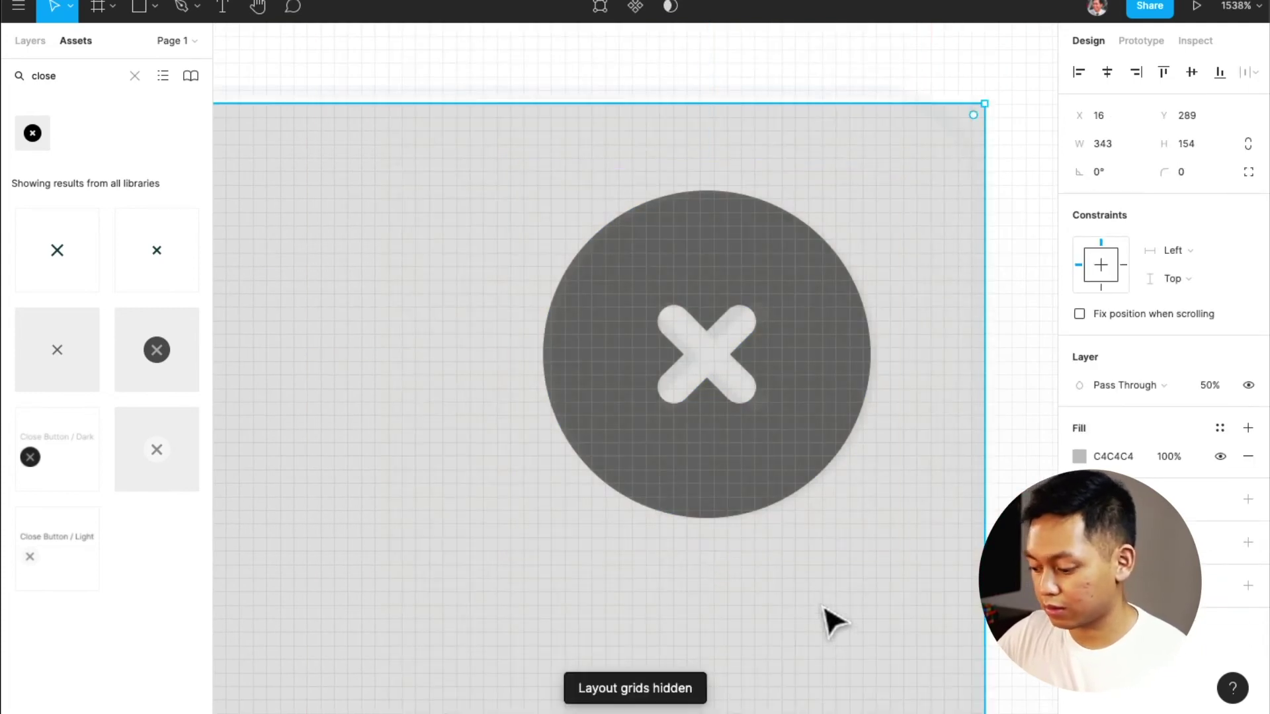
key(1)
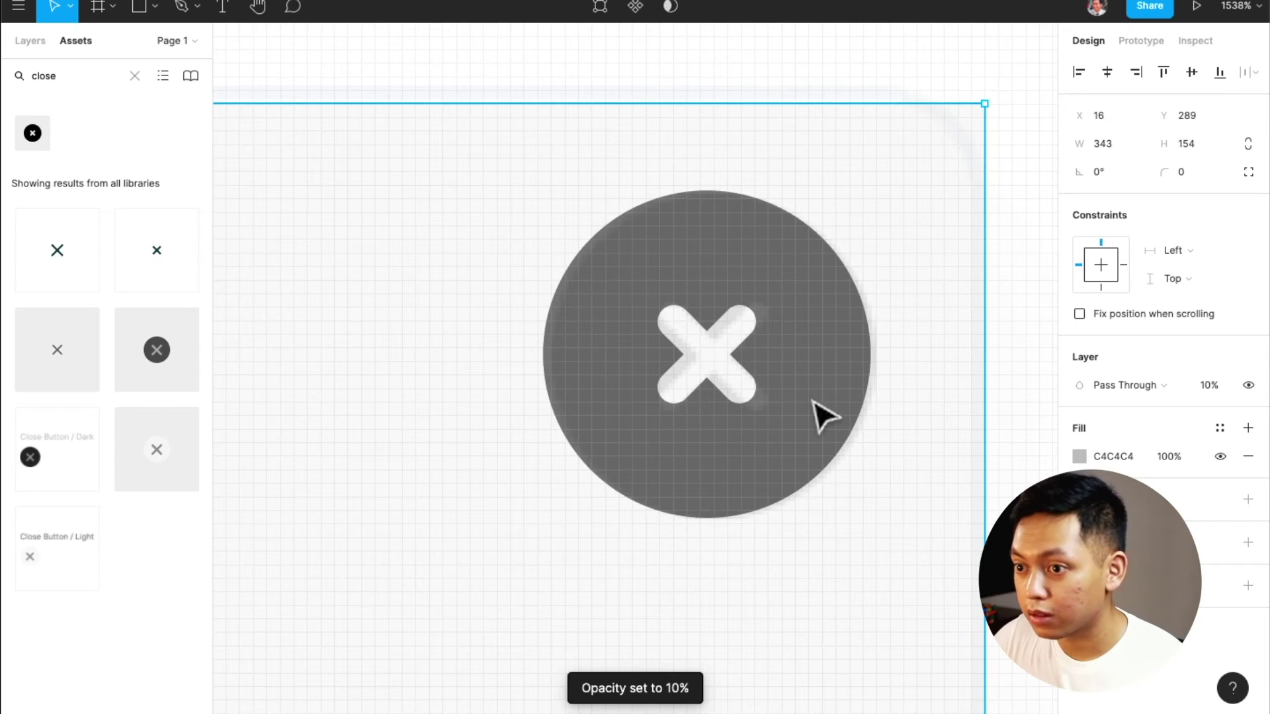
click(813, 393)
drag(814, 391, 824, 392)
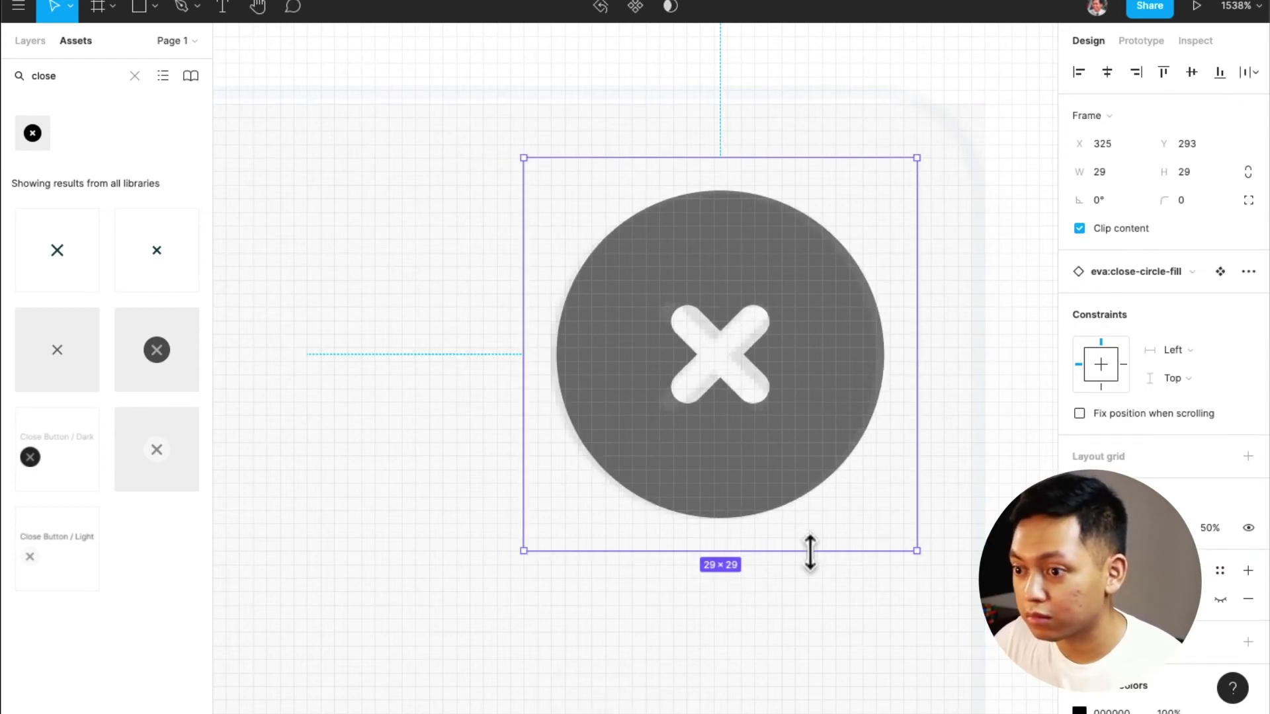
drag(514, 554, 510, 555)
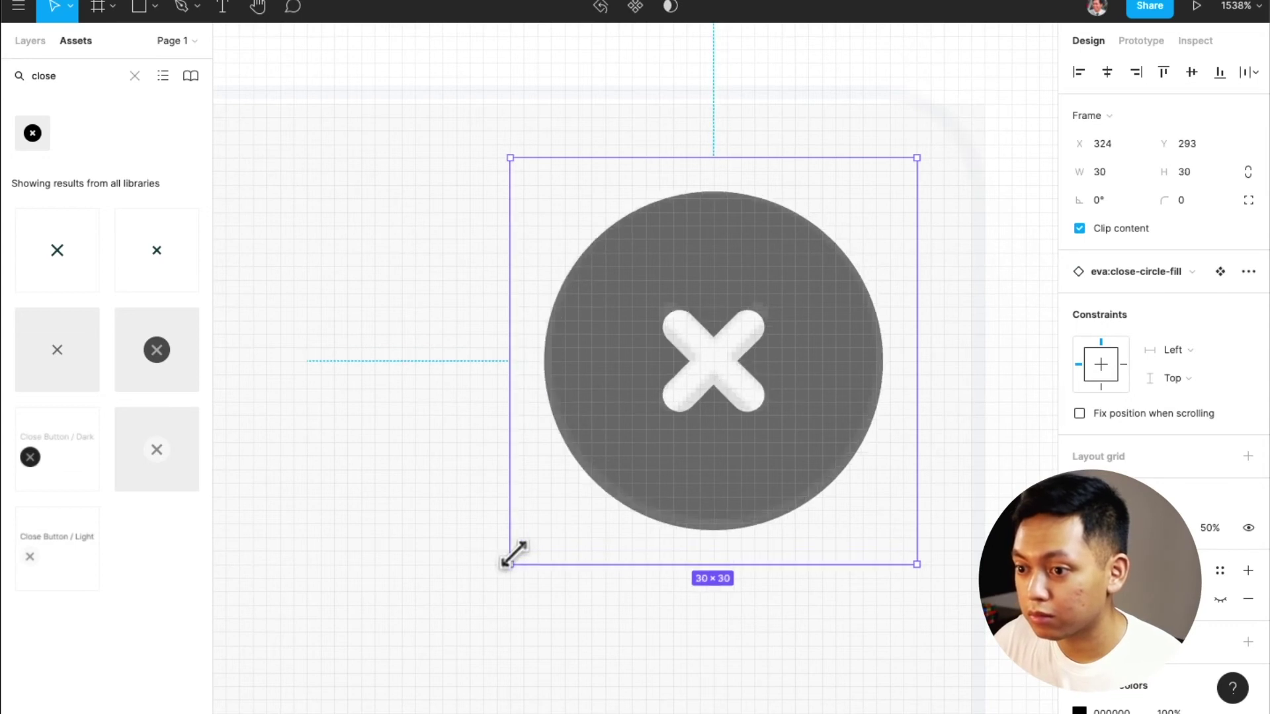
drag(709, 422, 710, 432)
key(super+z)
key(super+z)
key(super+z)
key(super+z)
key(super+z)
key(super+z)
key(super+z)
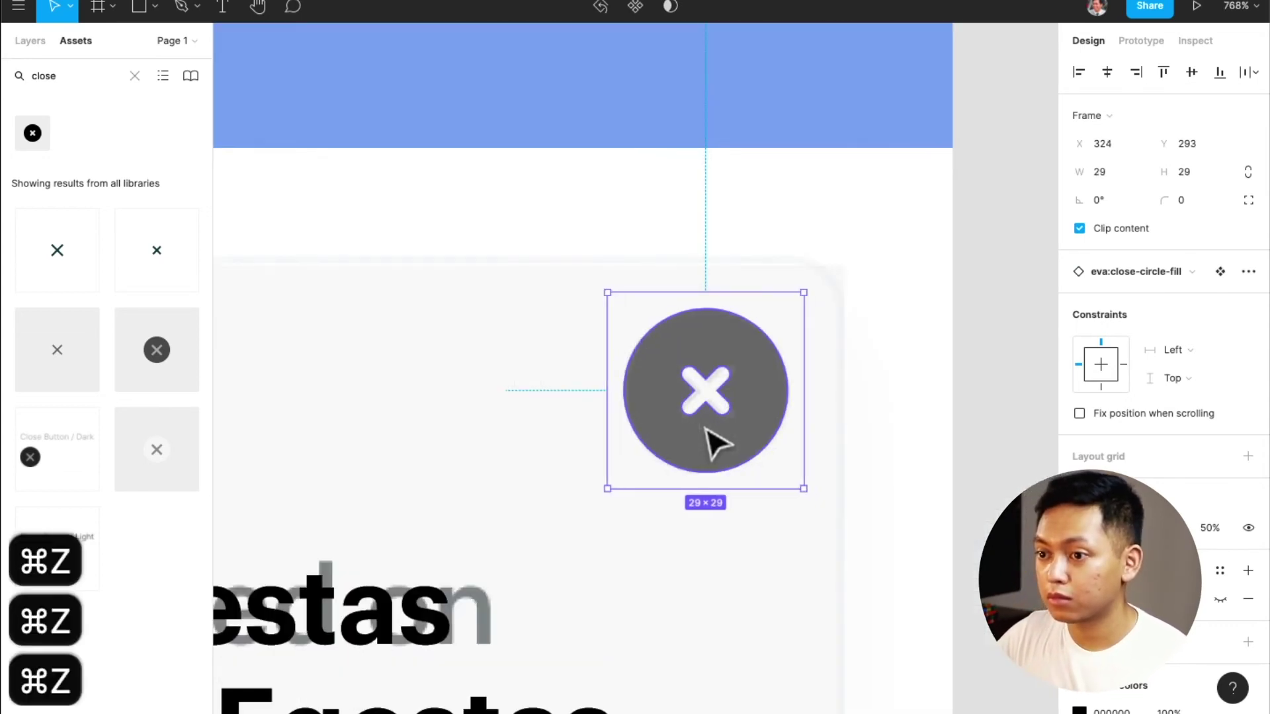
key(shift+super+z)
key(shift+super+z)
key(shift+super+z)
key(shift+super+z)
key(shift+super+z)
key(shift+super+z)
key(shift+super+z)
key(shift+super+z)
key(shift+super+z)
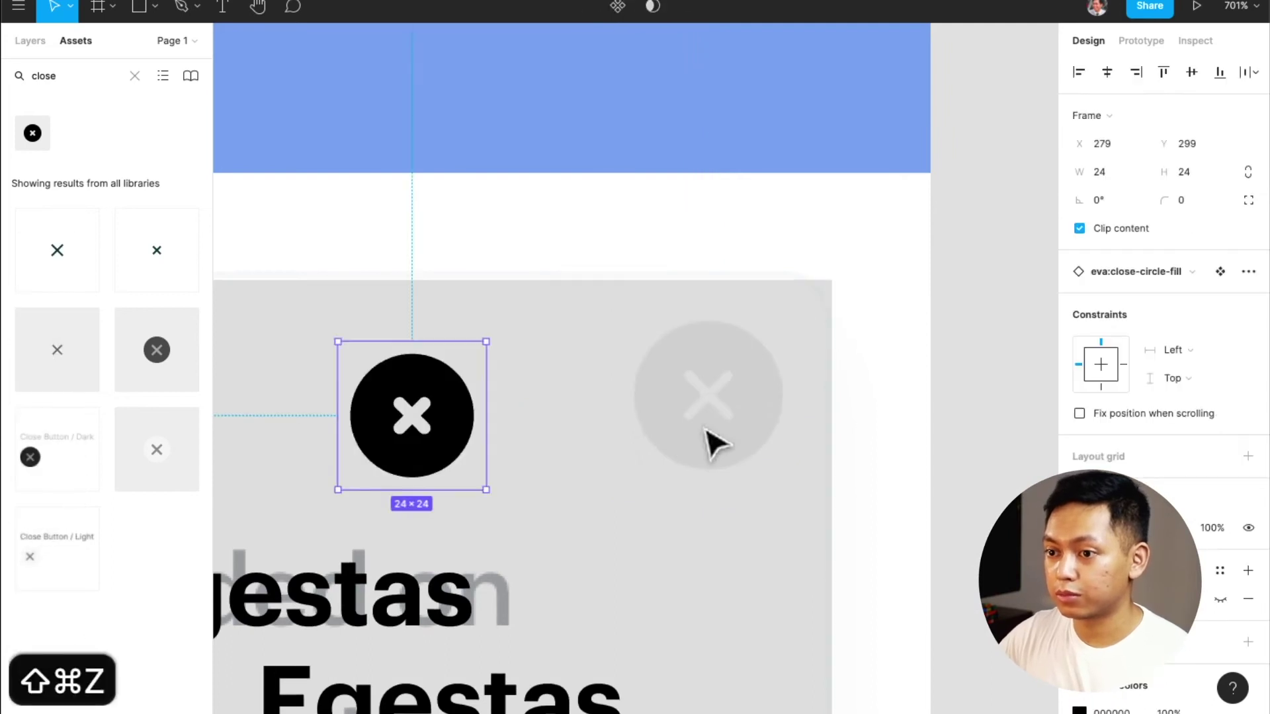
key(shift+super+z)
key(shift+super+z)
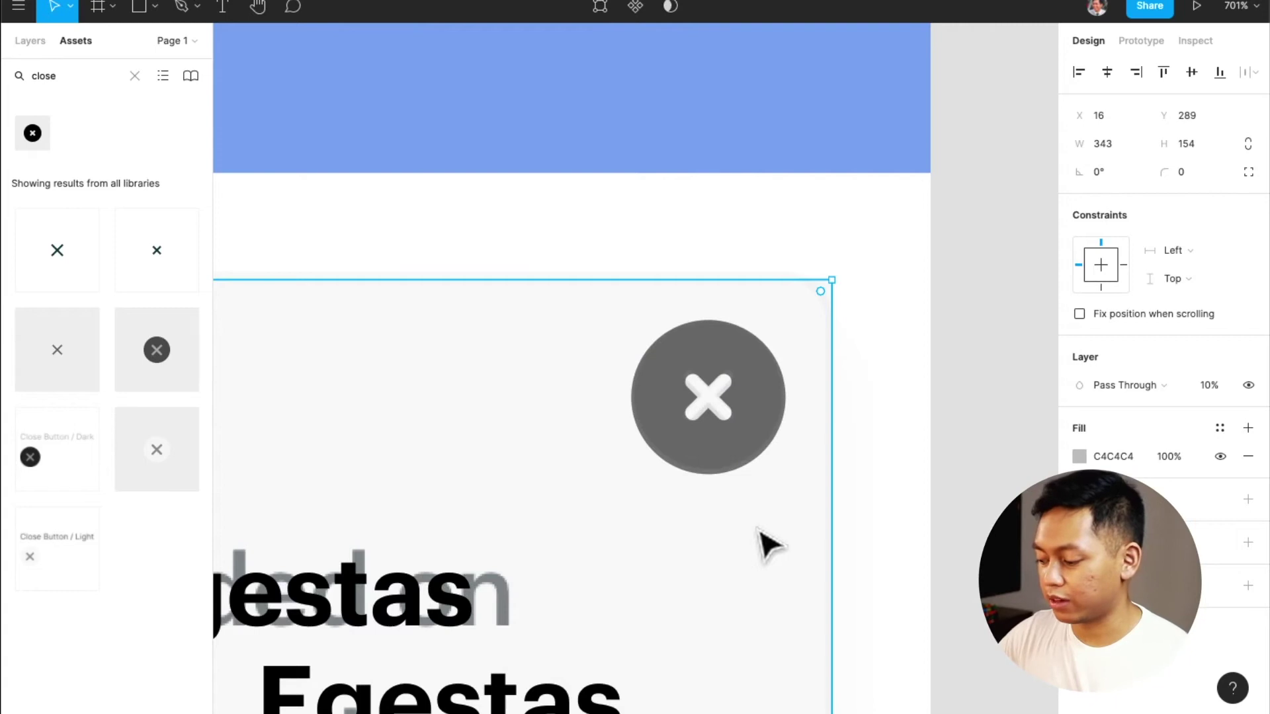
Change the grey card's opacity to 50%
key(0)
key(5)
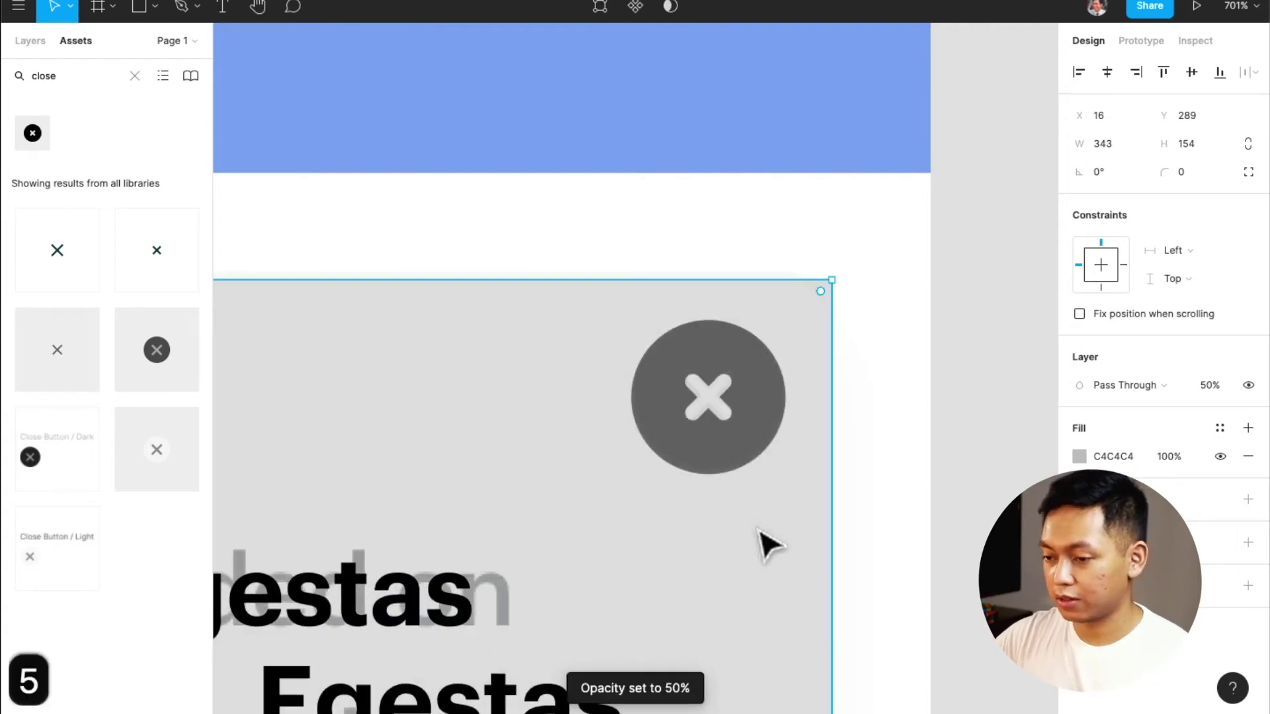
scroll(768, 543, down, 5)
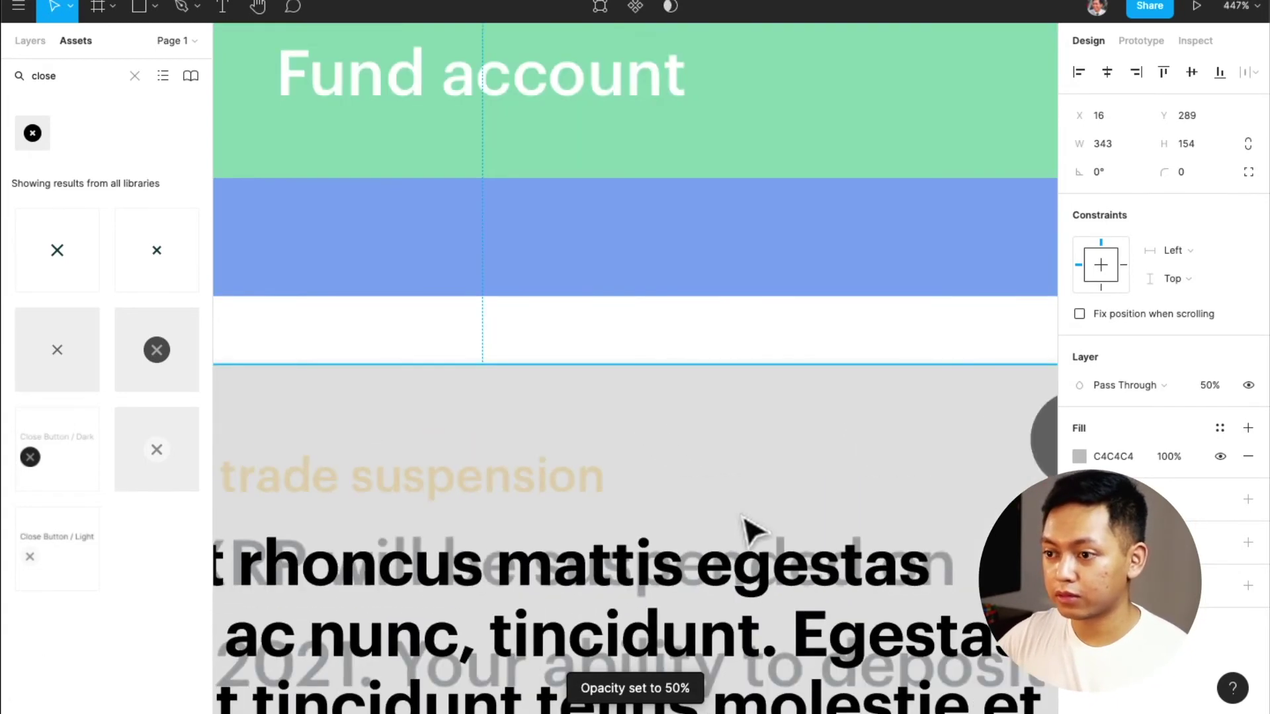
scroll(751, 527, right, 2)
Select the Overline text, Body text and grey card together
click(940, 483)
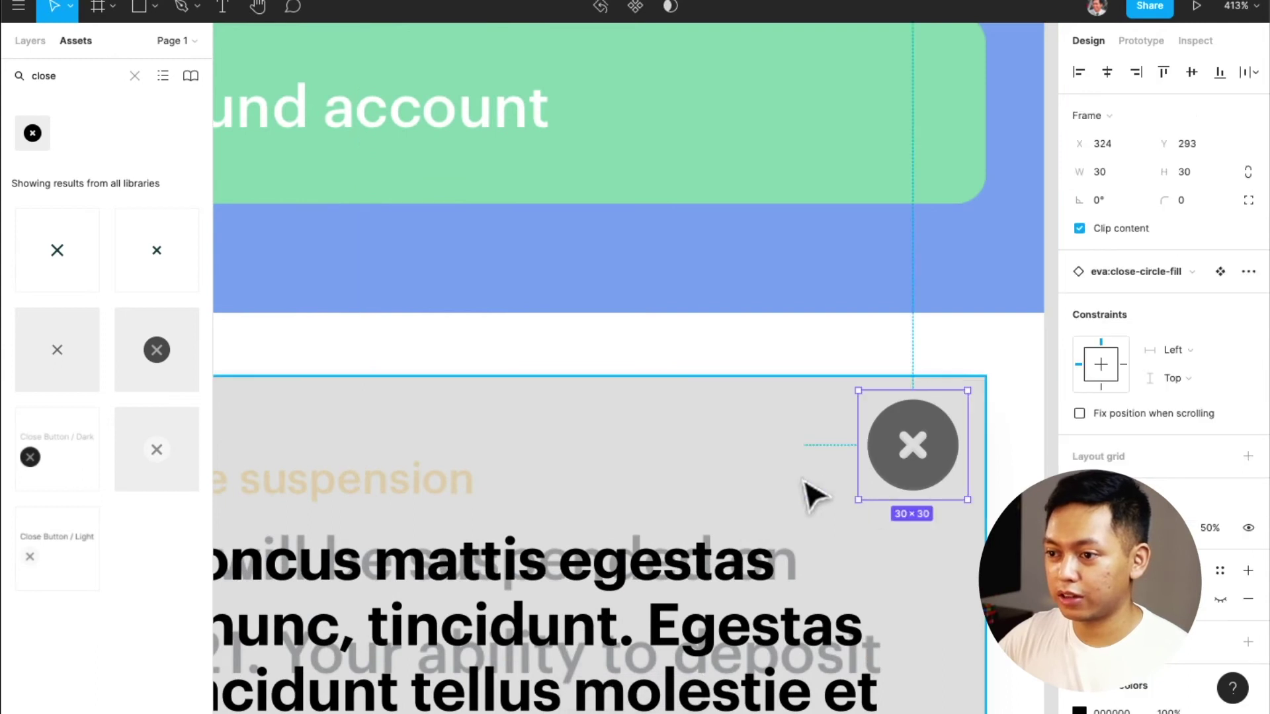
scroll(814, 493, left, 5)
scroll(804, 489, left, 2)
shift+click(311, 493)
scroll(367, 473, down, 1)
scroll(367, 471, right, 1)
scroll(367, 471, right, 8)
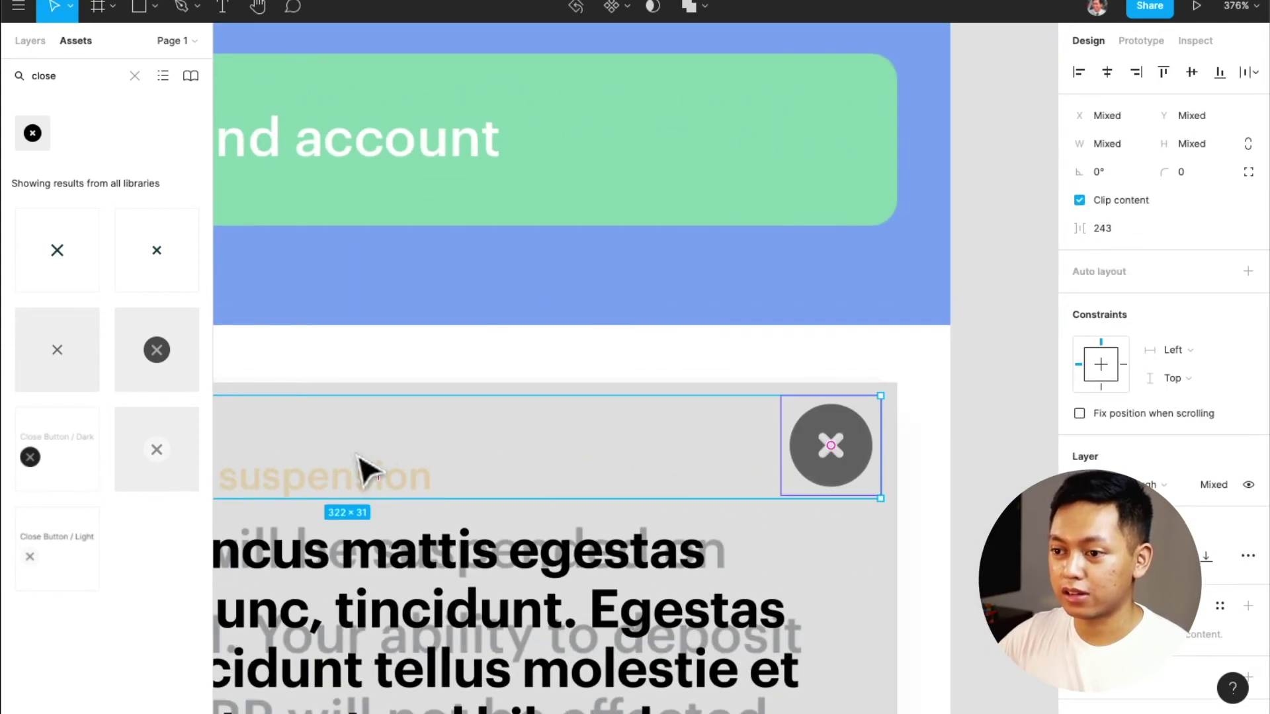
scroll(367, 471, left, 20)
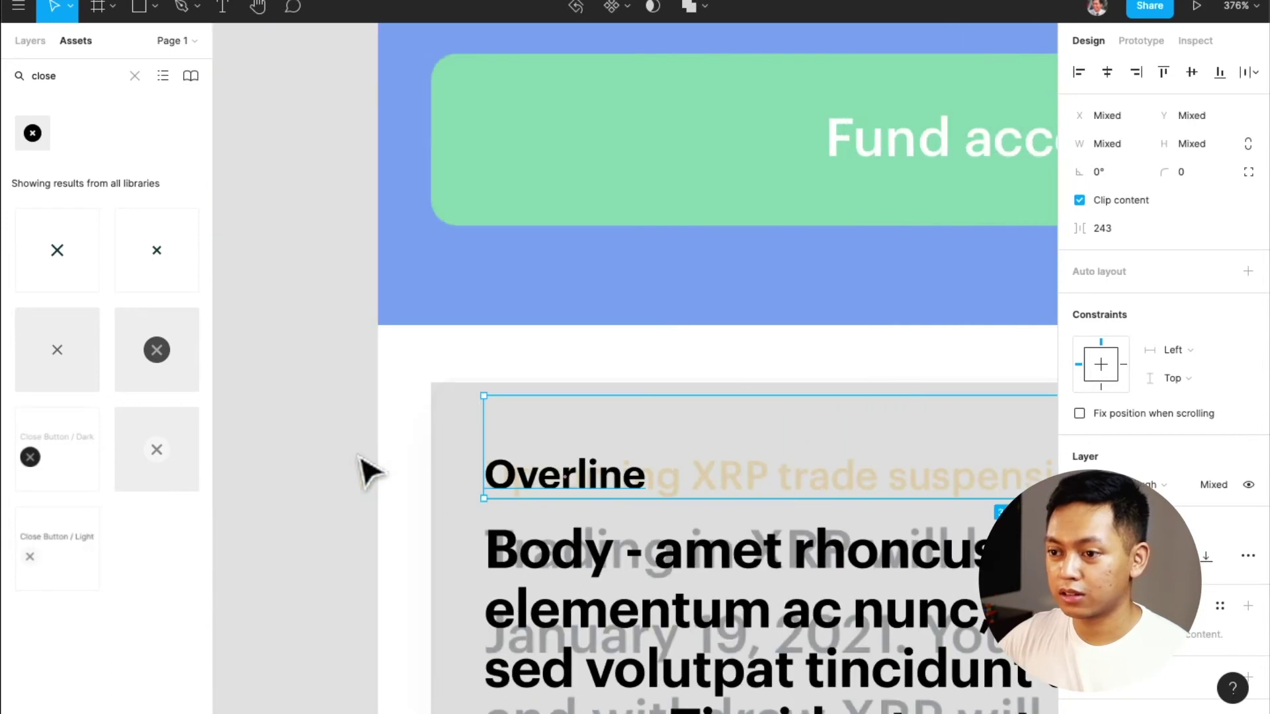
scroll(367, 471, right, 20)
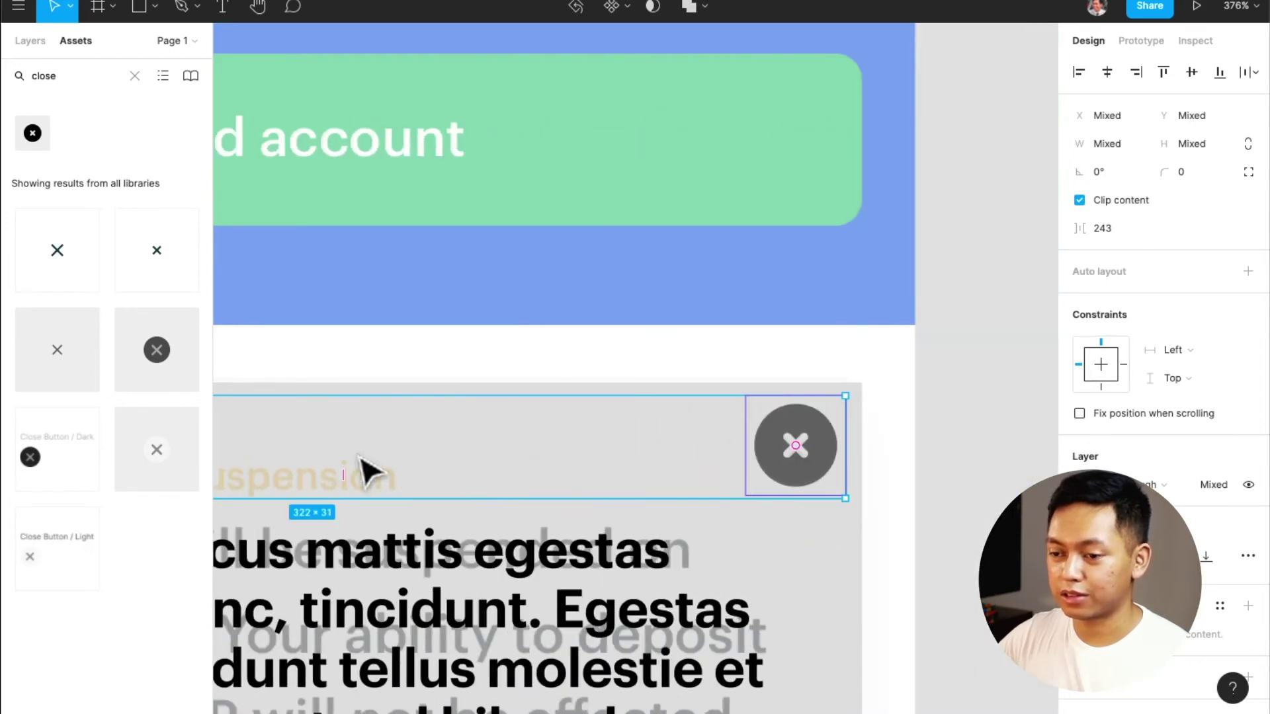
scroll(367, 471, down, 3)
click(669, 506)
scroll(670, 506, up, 2)
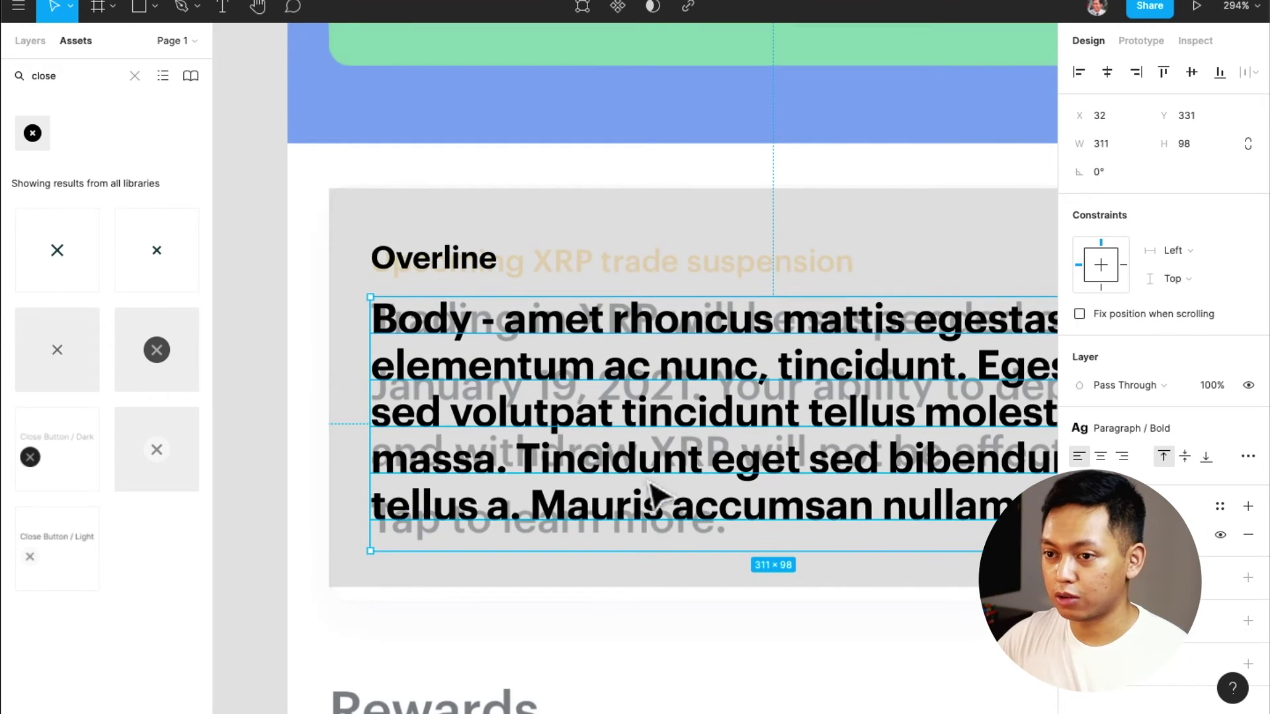
shift+click(424, 268)
scroll(536, 324, right, 3)
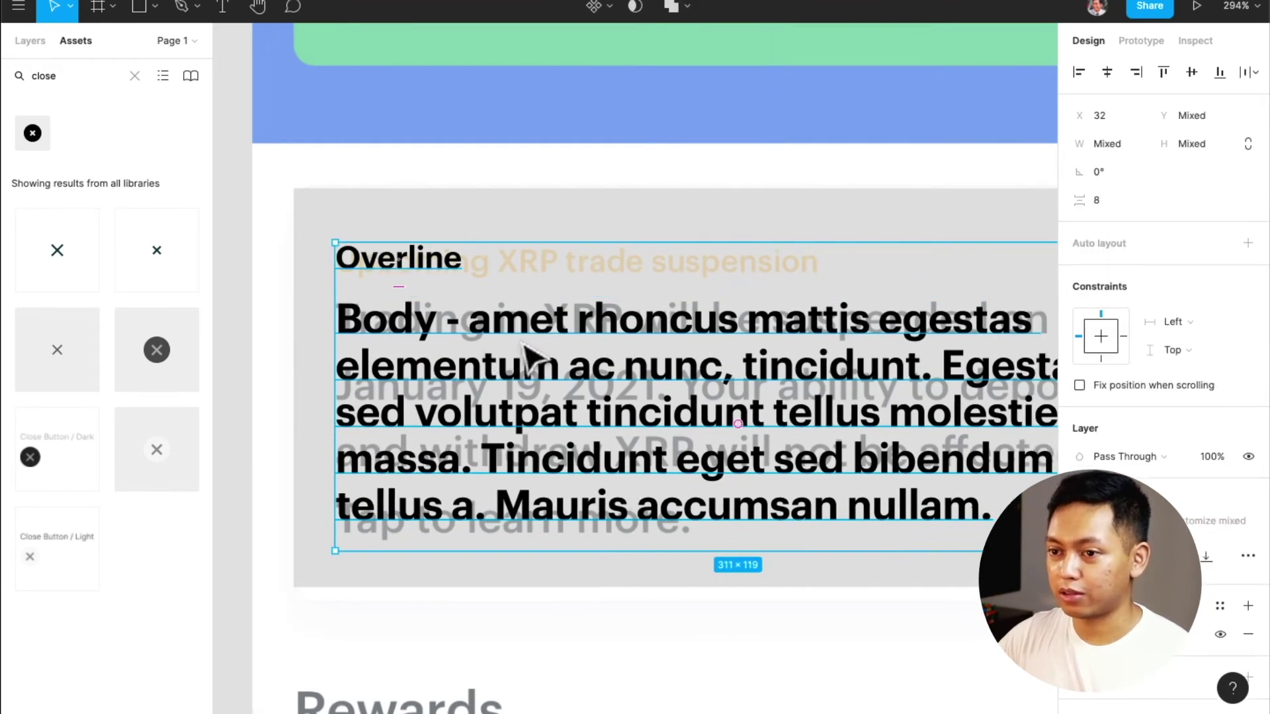
click(503, 235)
click(392, 257)
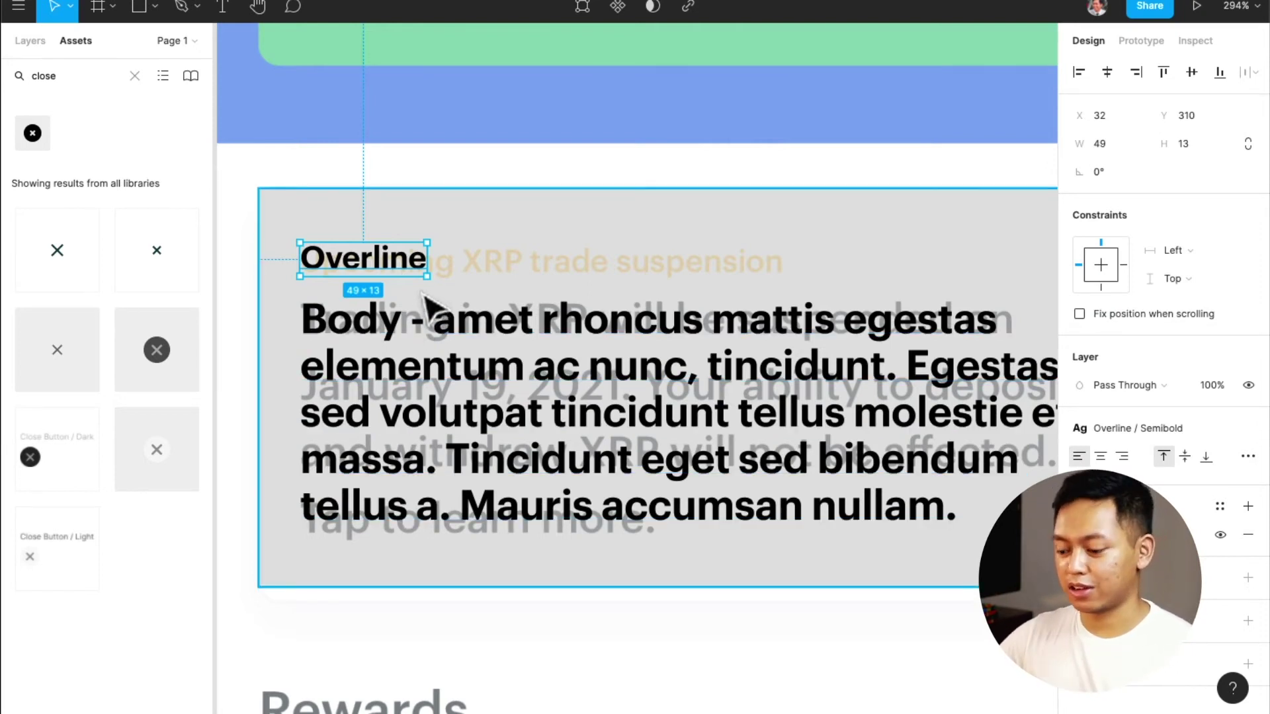
shift+click(429, 324)
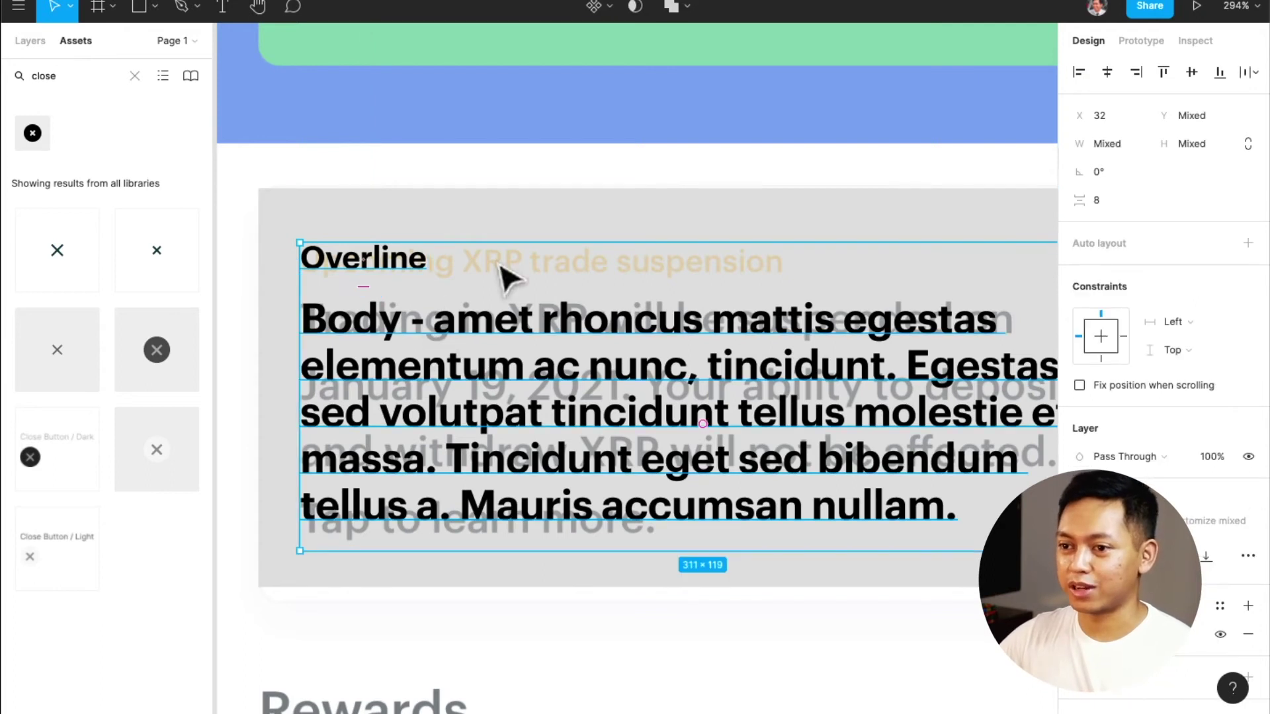
shift+click(520, 230)
Wrap the Overline and Body in an auto layout frame and drag the close icon out of it
scroll(480, 361, right, 2)
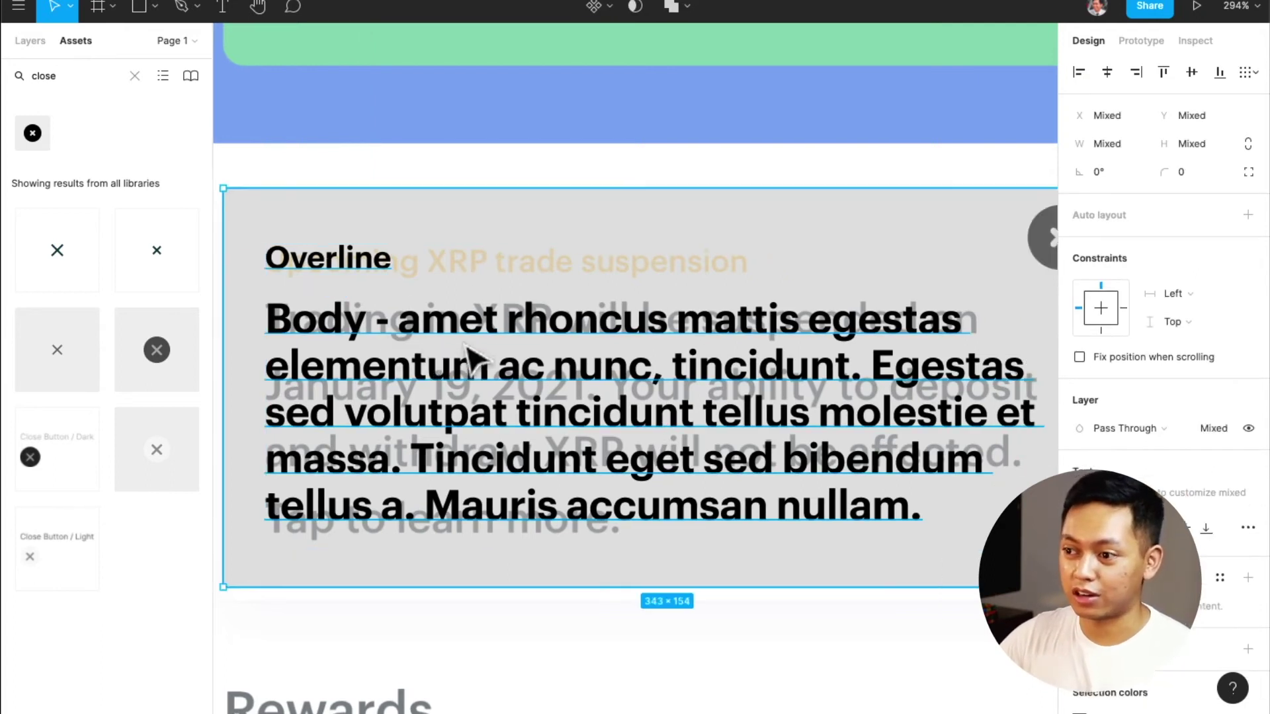
click(1249, 217)
scroll(754, 364, left, 2)
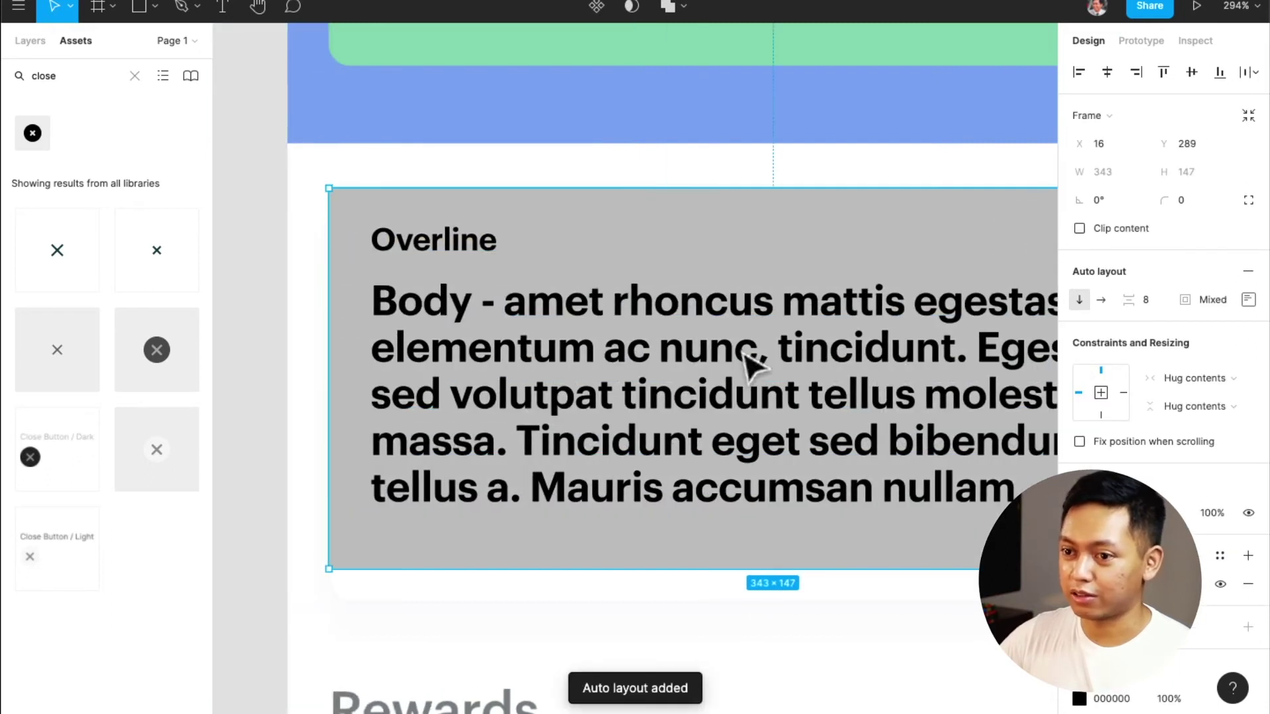
scroll(744, 362, right, 2)
scroll(738, 362, down, 1)
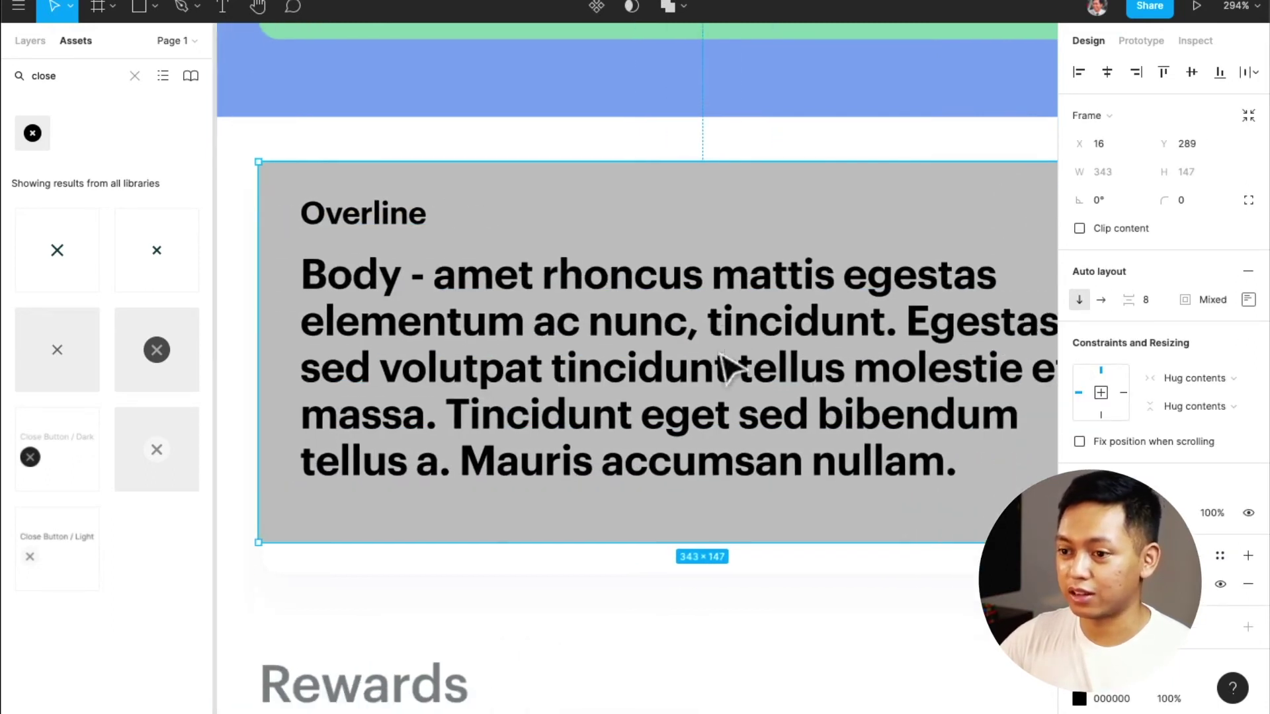
scroll(728, 361, right, 3)
drag(979, 227, 977, 118)
Fade the auto-layout frame to 50% and move it down to Y 296 to match the screenshot
scroll(635, 323, left, 3)
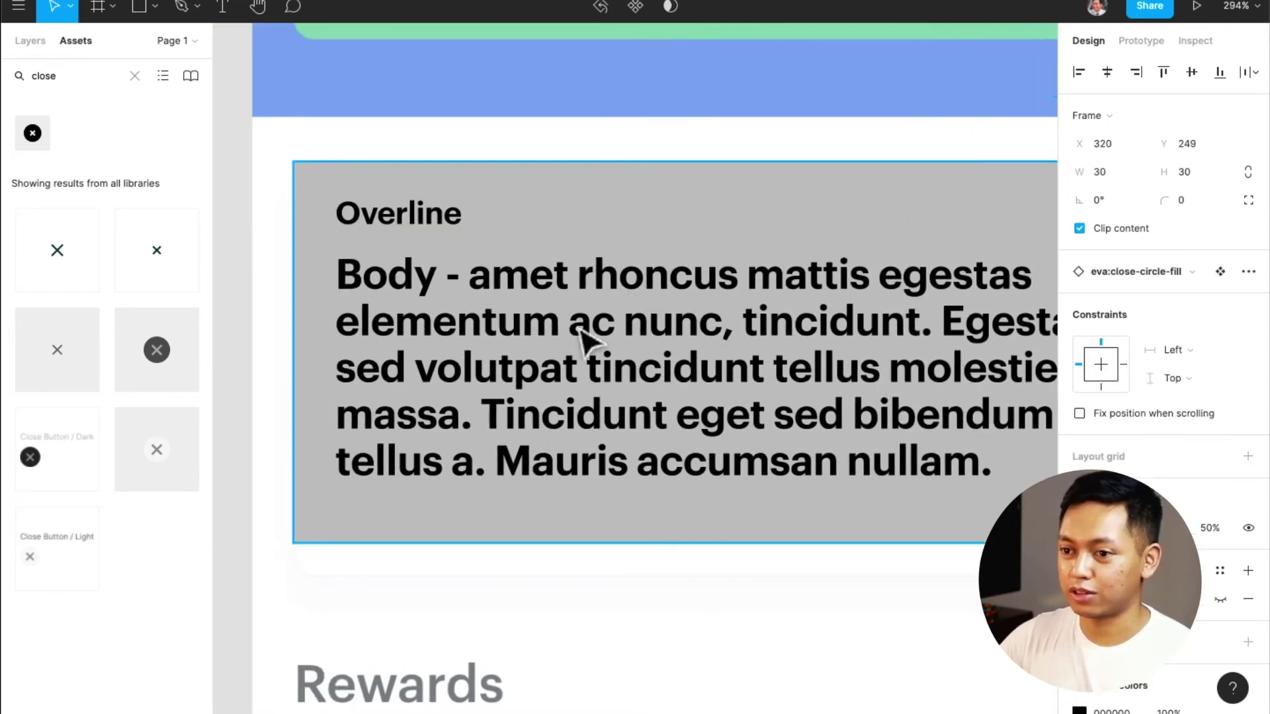
click(574, 273)
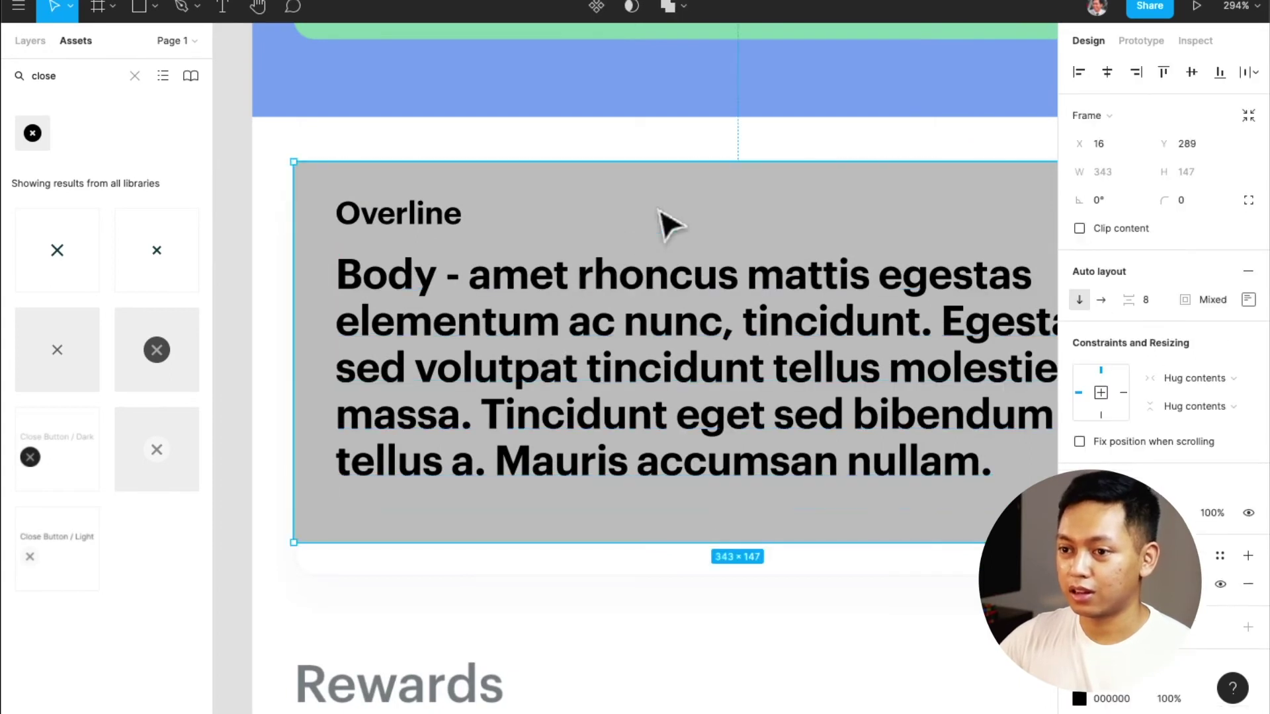
key(5)
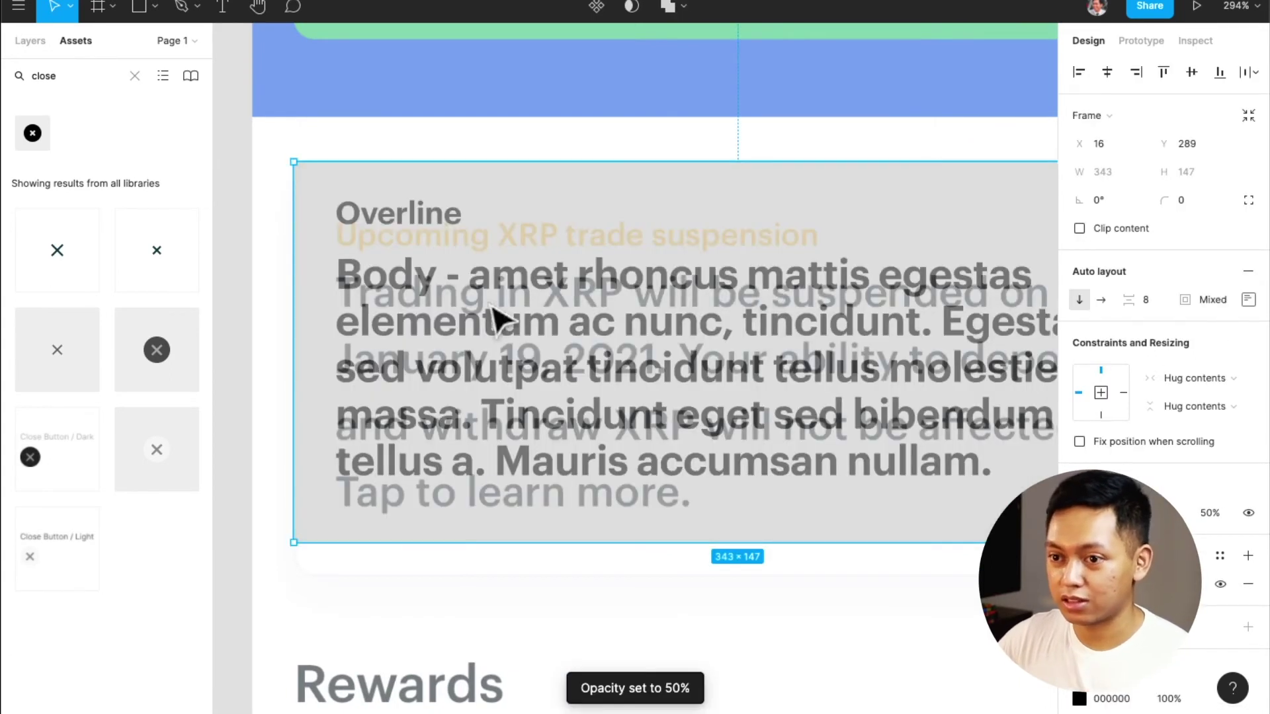
drag(493, 305, 494, 324)
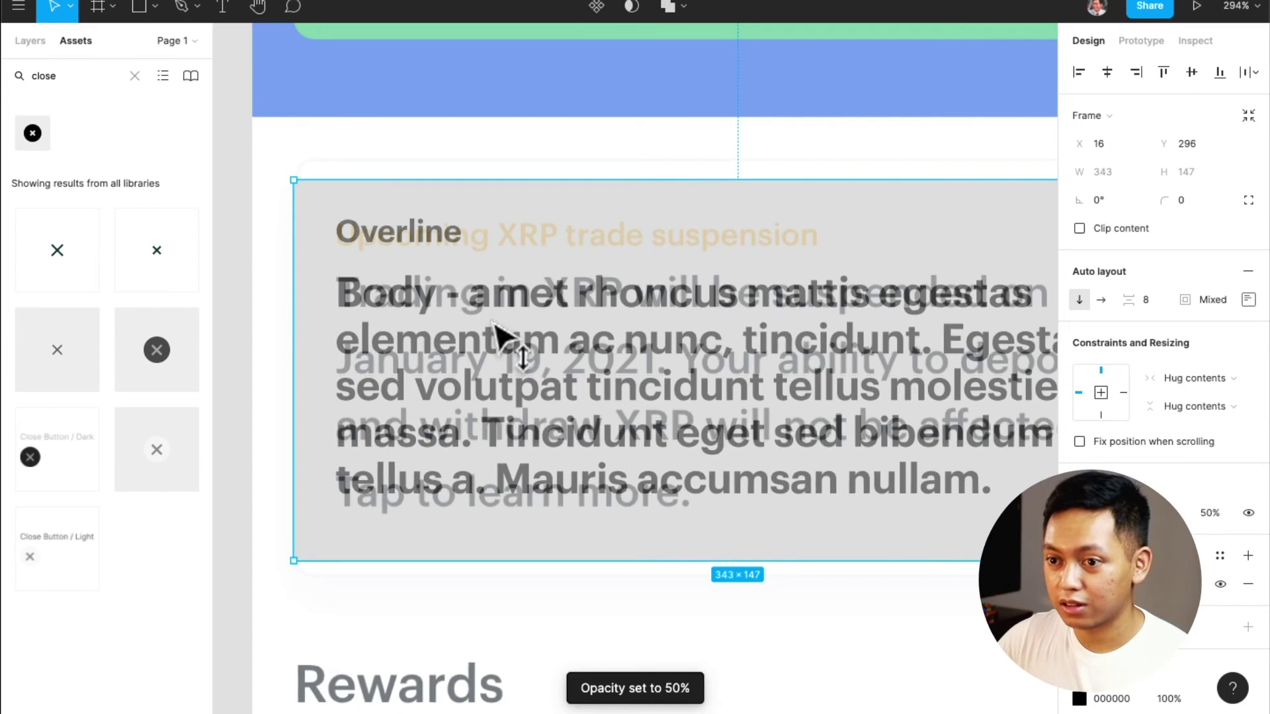
double_click(466, 400)
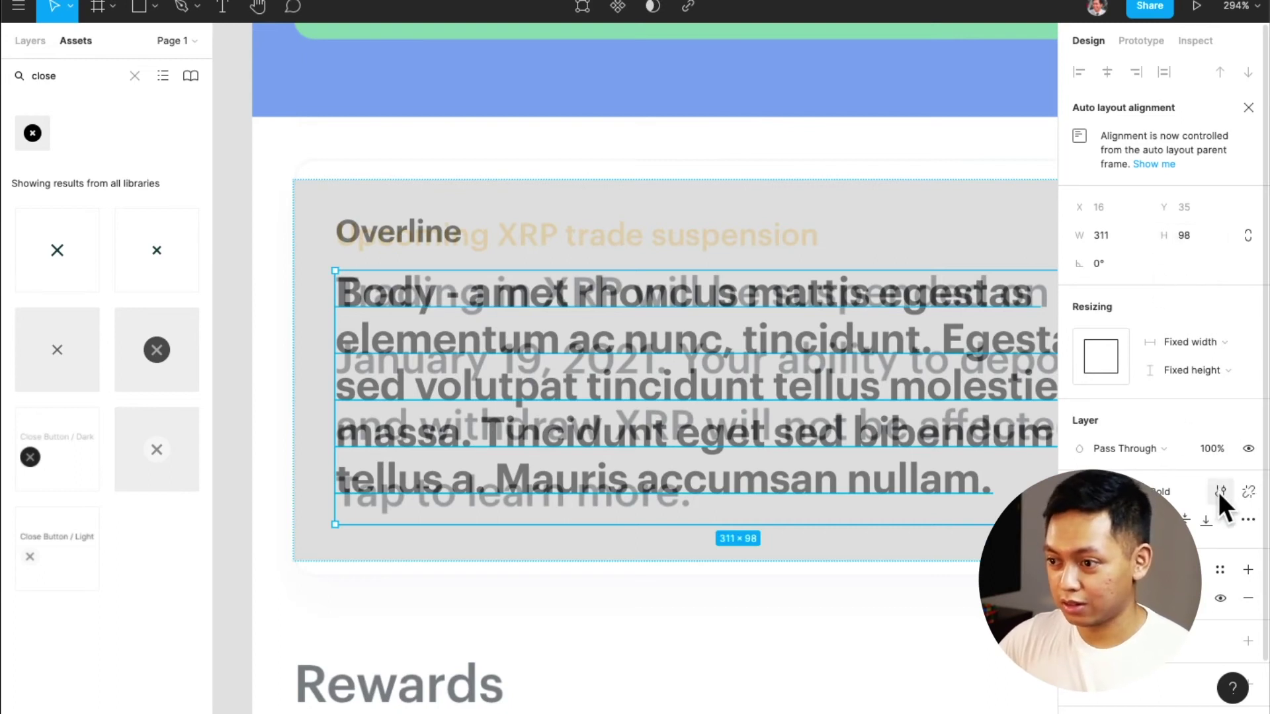
Try 150% and 148% line heights in the Paragraph / Bold style, then nudge the card up
click(1219, 492)
click(1123, 328)
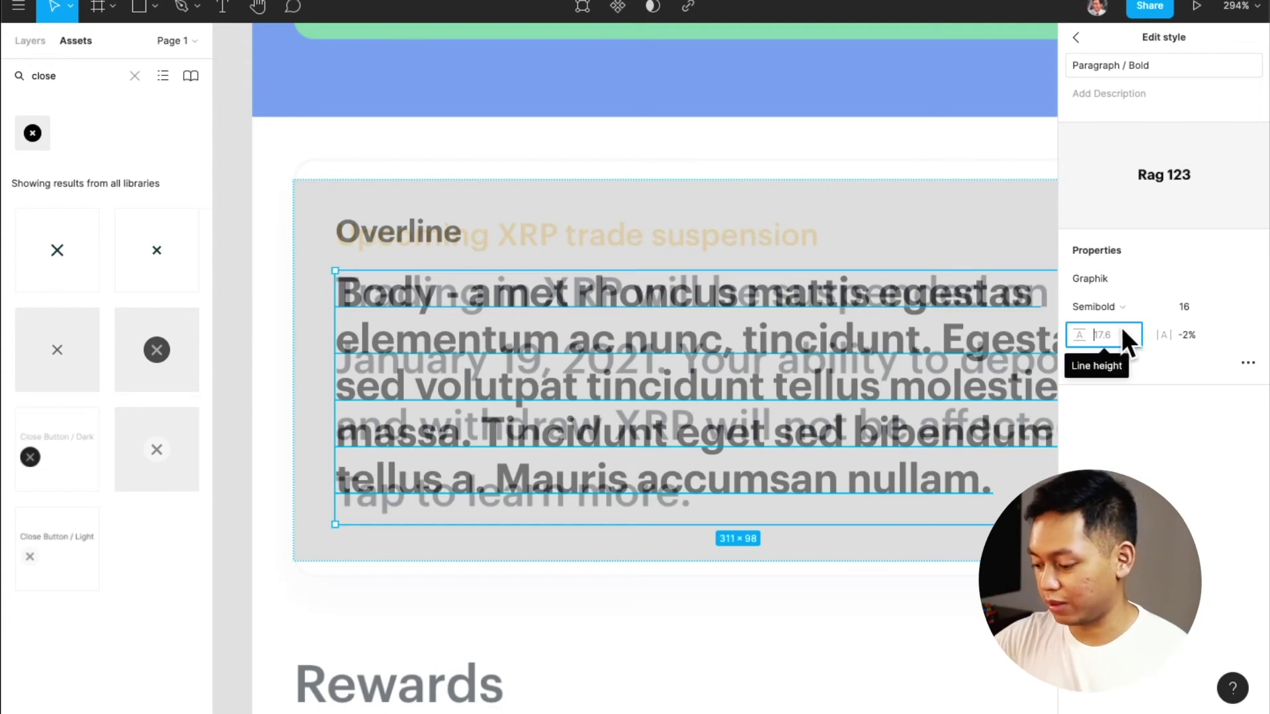
text(150%)
key(Return)
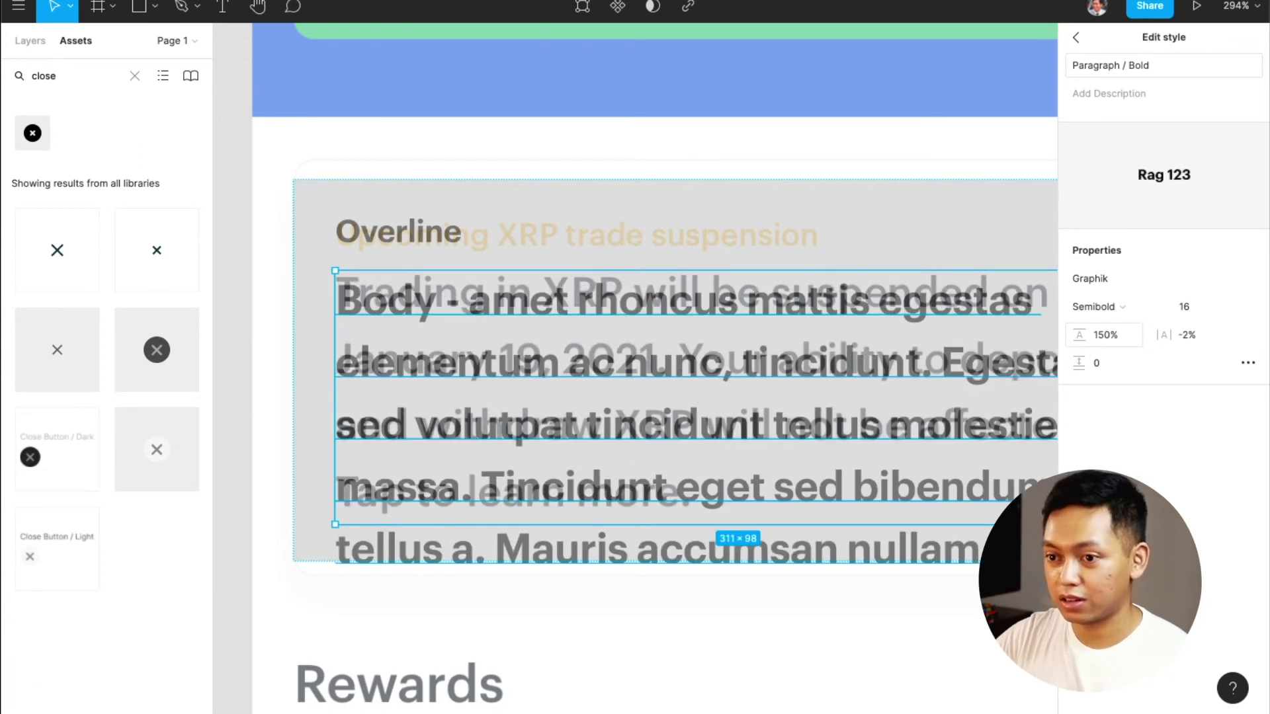
click(1112, 341)
text(148)
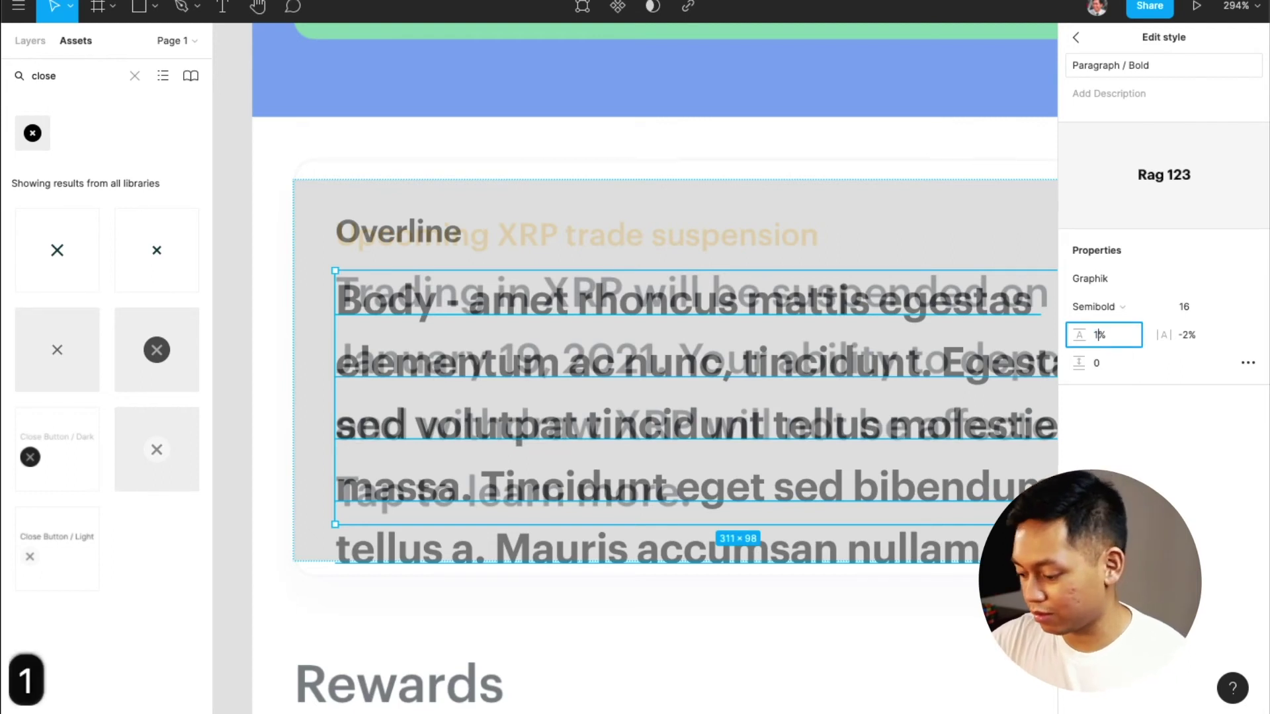
key(Return)
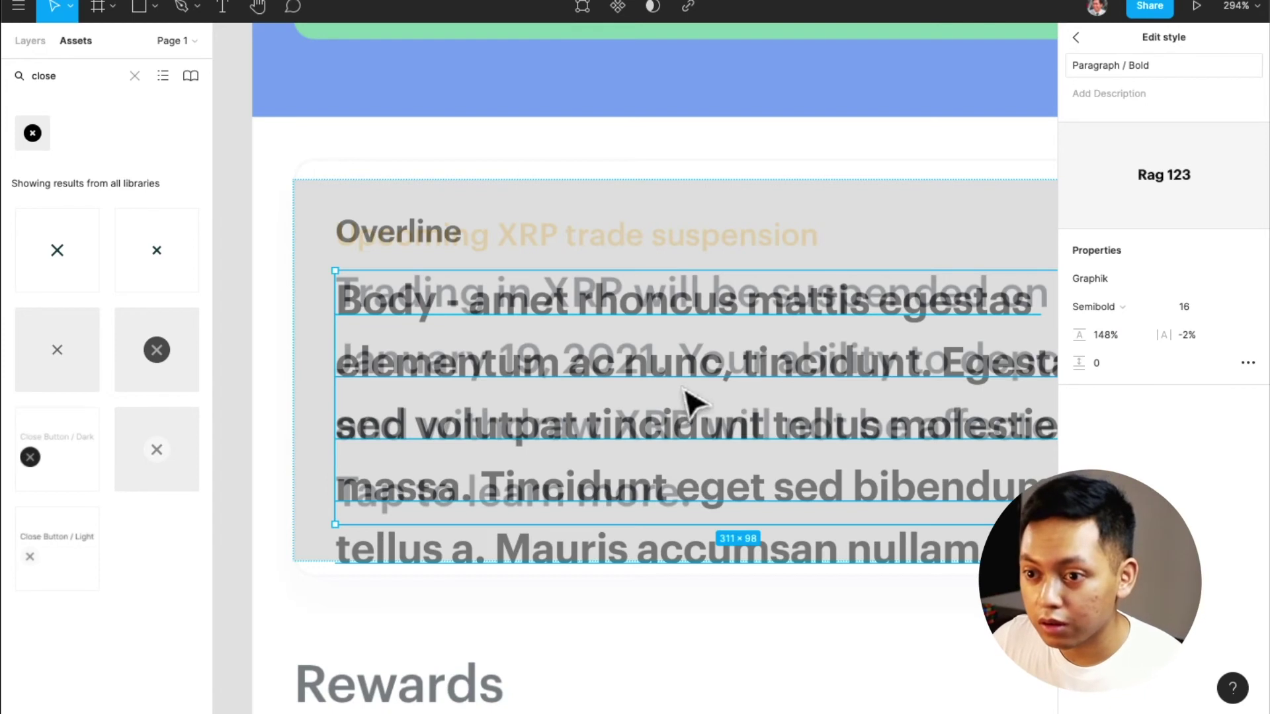
click(734, 618)
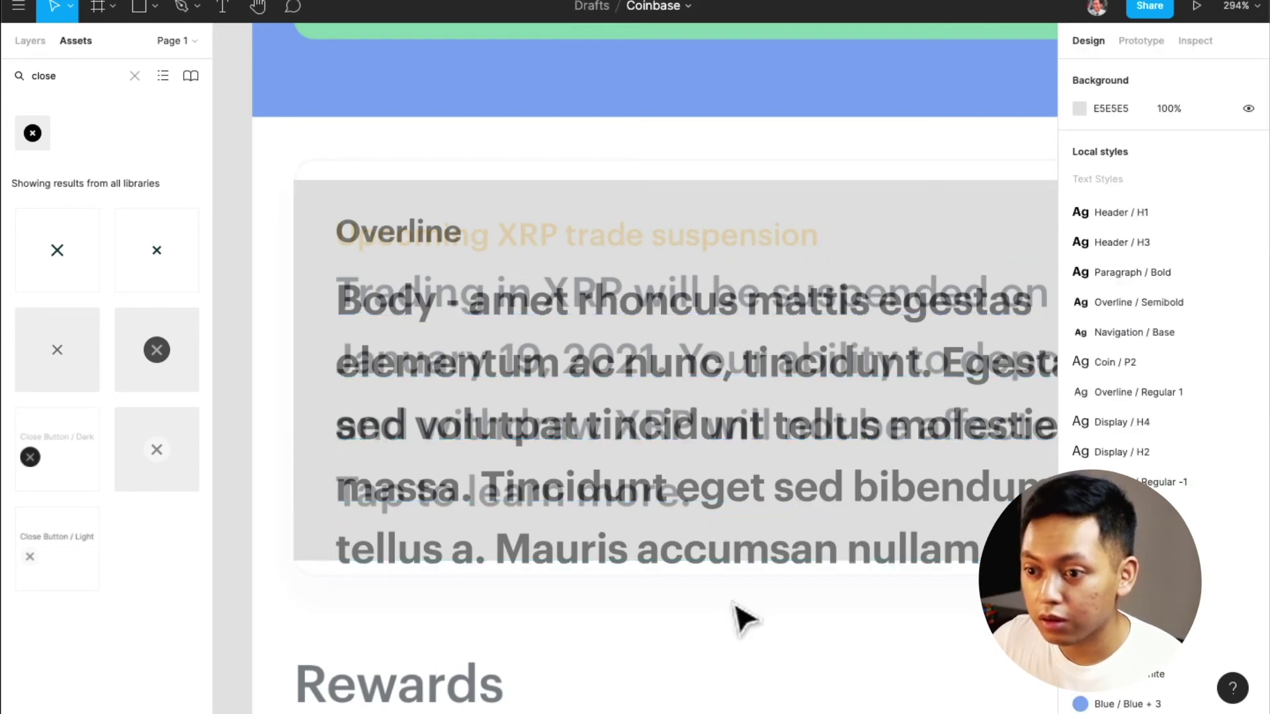
click(710, 533)
drag(714, 529, 711, 514)
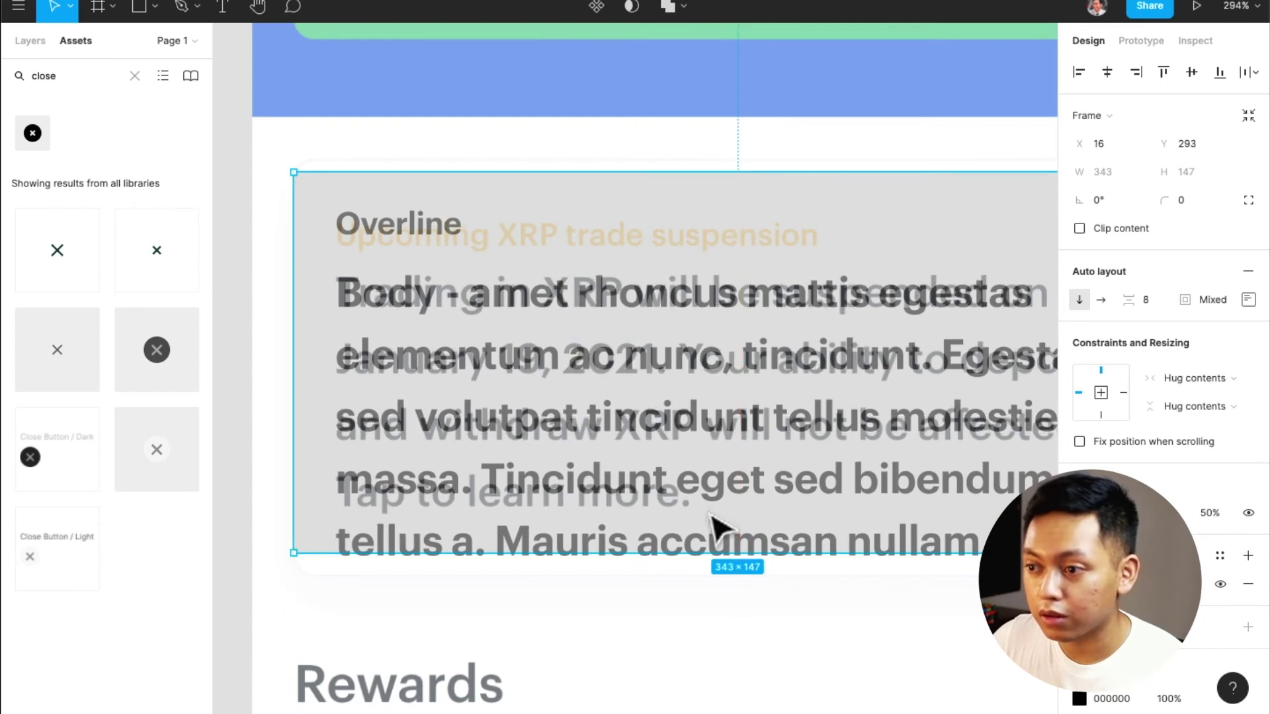
After testing 150% and 160%, set the Paragraph / Bold line height to 155%
click(654, 374)
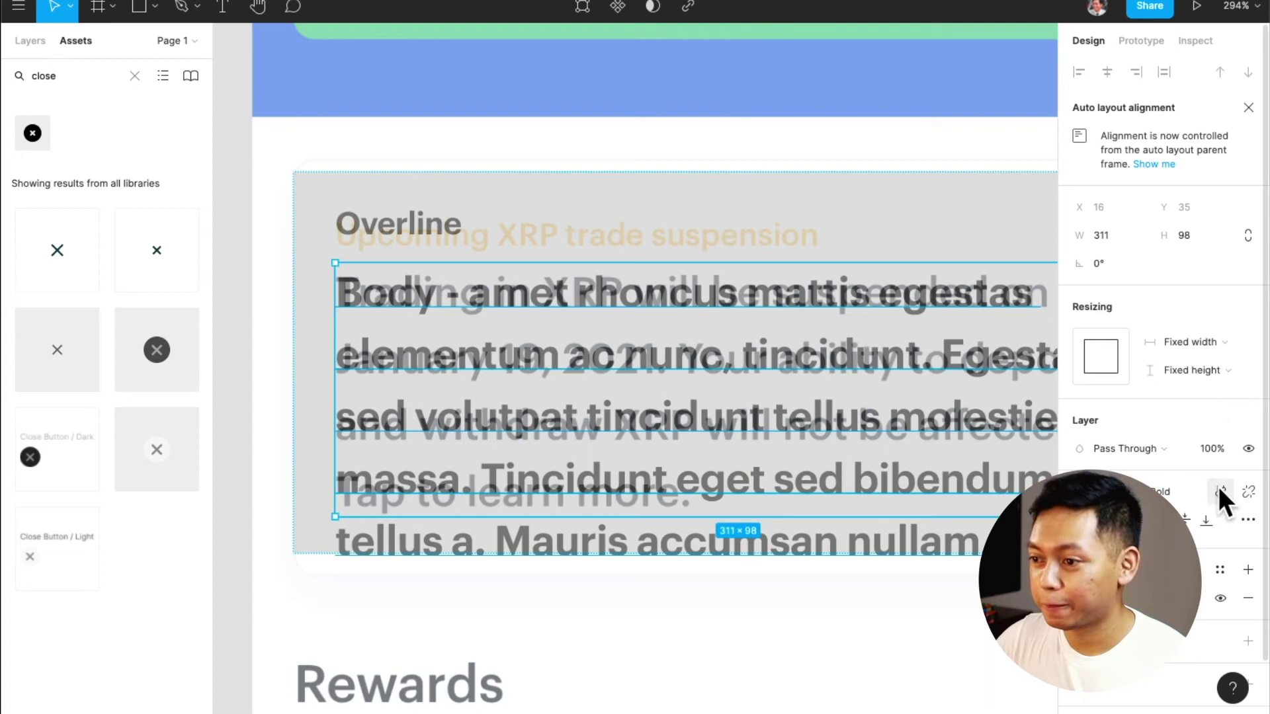
click(1220, 493)
click(1118, 336)
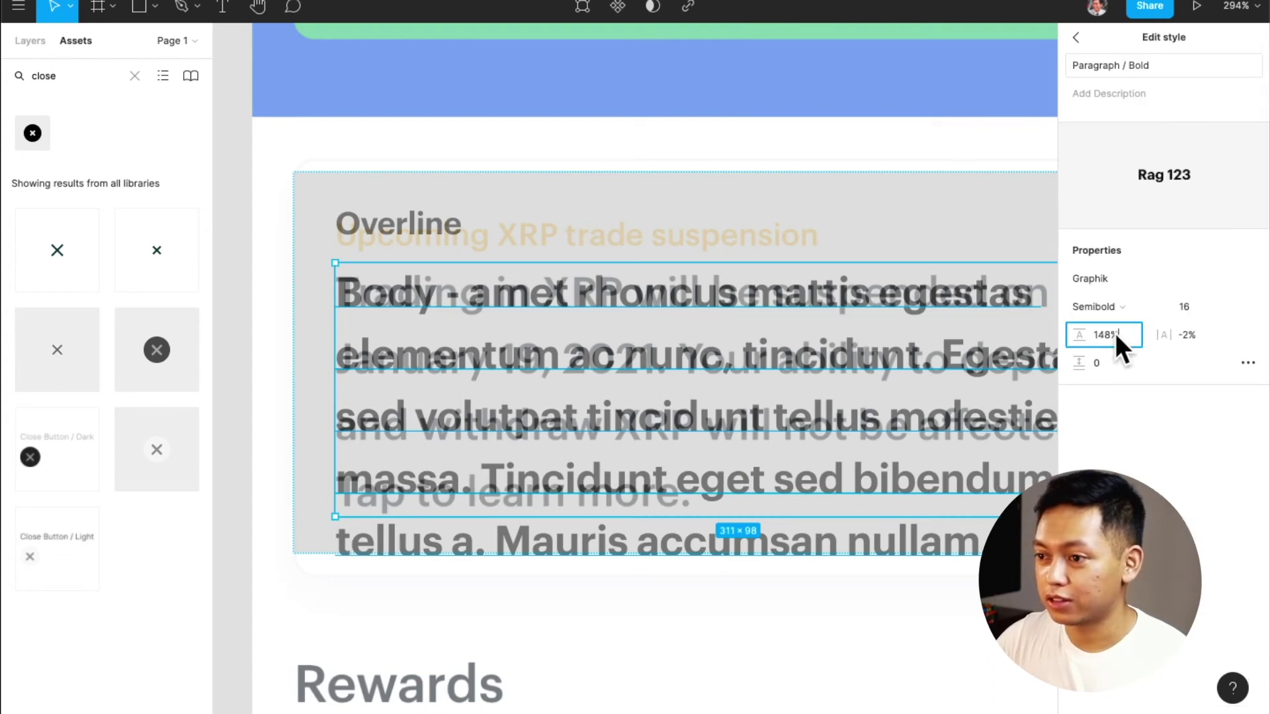
text(150)
key(Return)
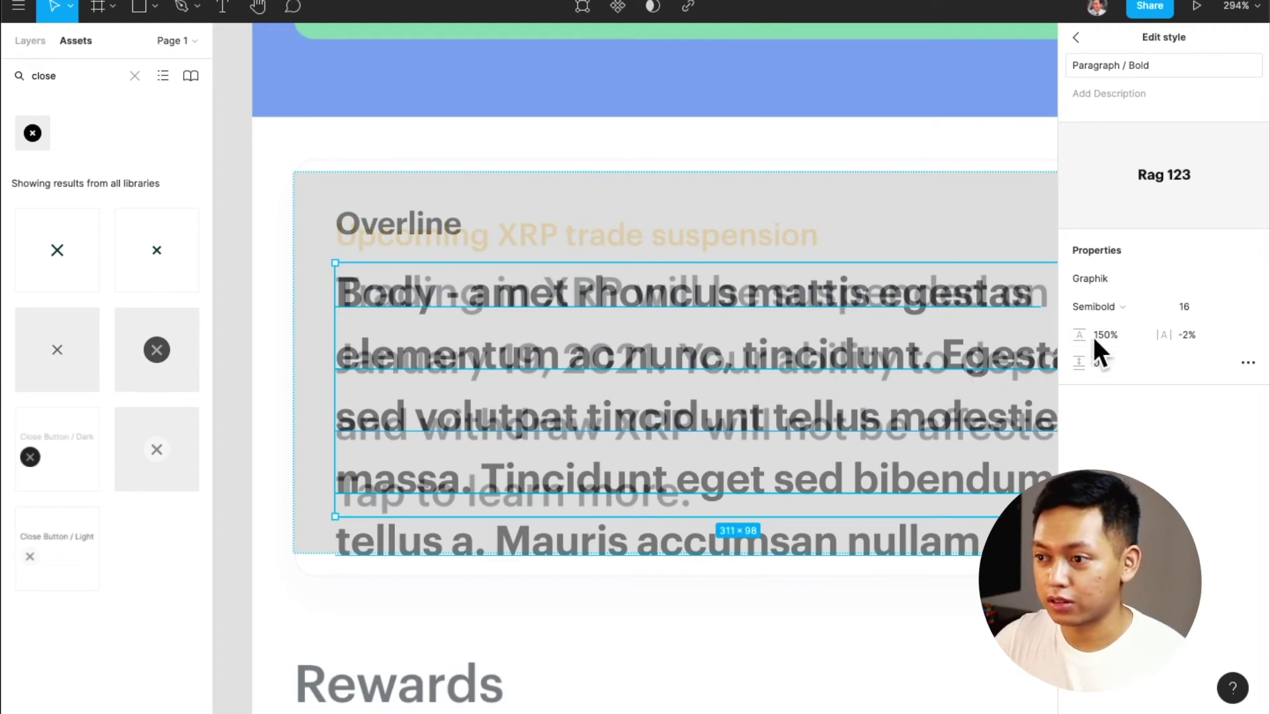
click(1130, 338)
text(160)
key(Return)
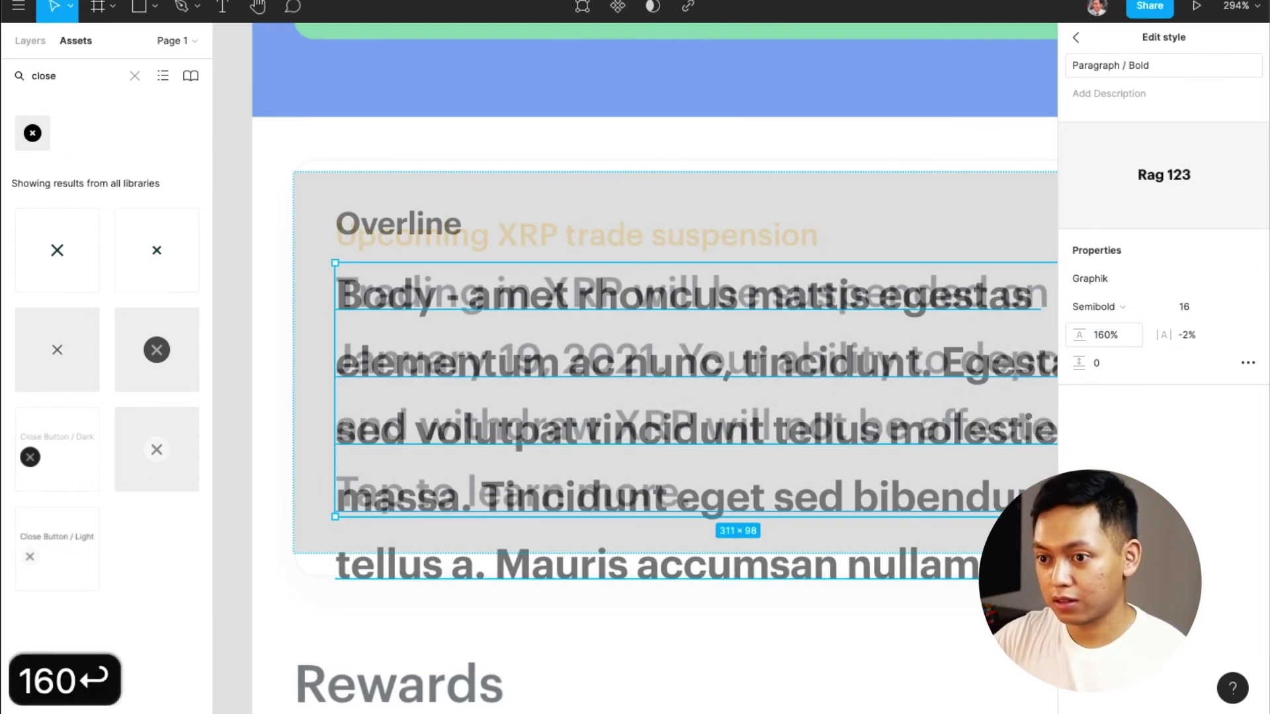
text(152)
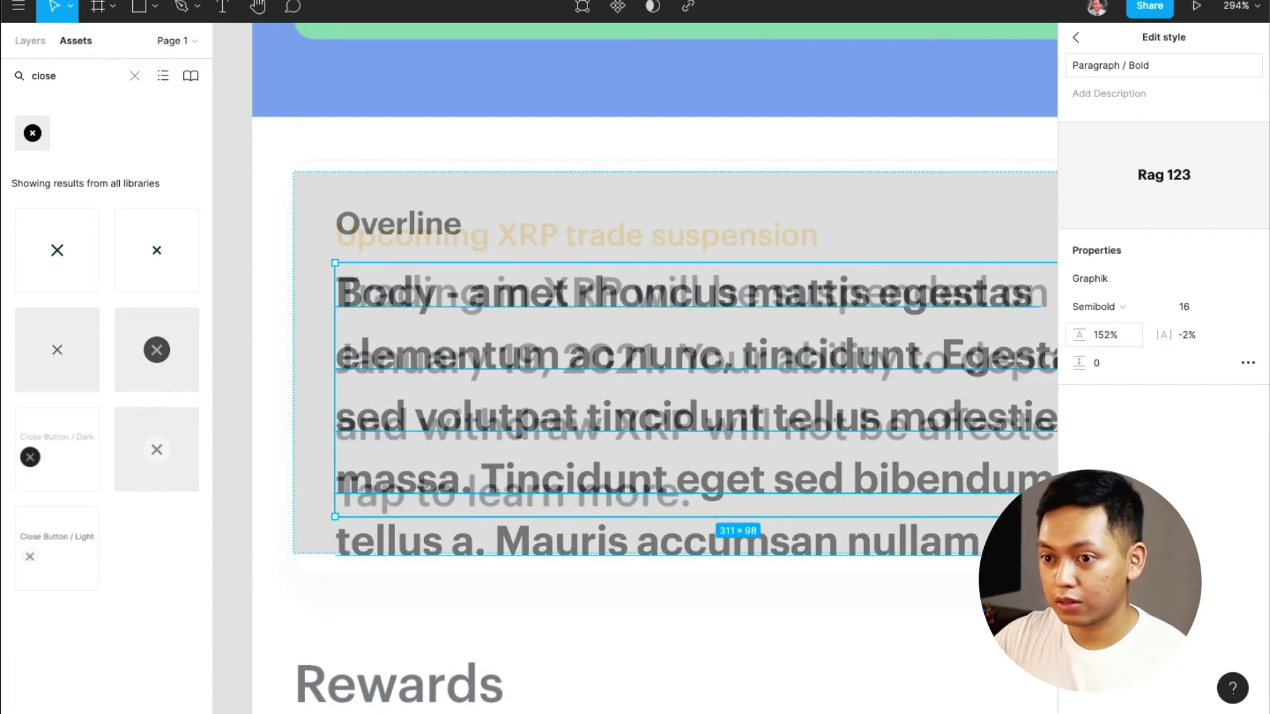
click(1129, 335)
text(155)
key(Return)
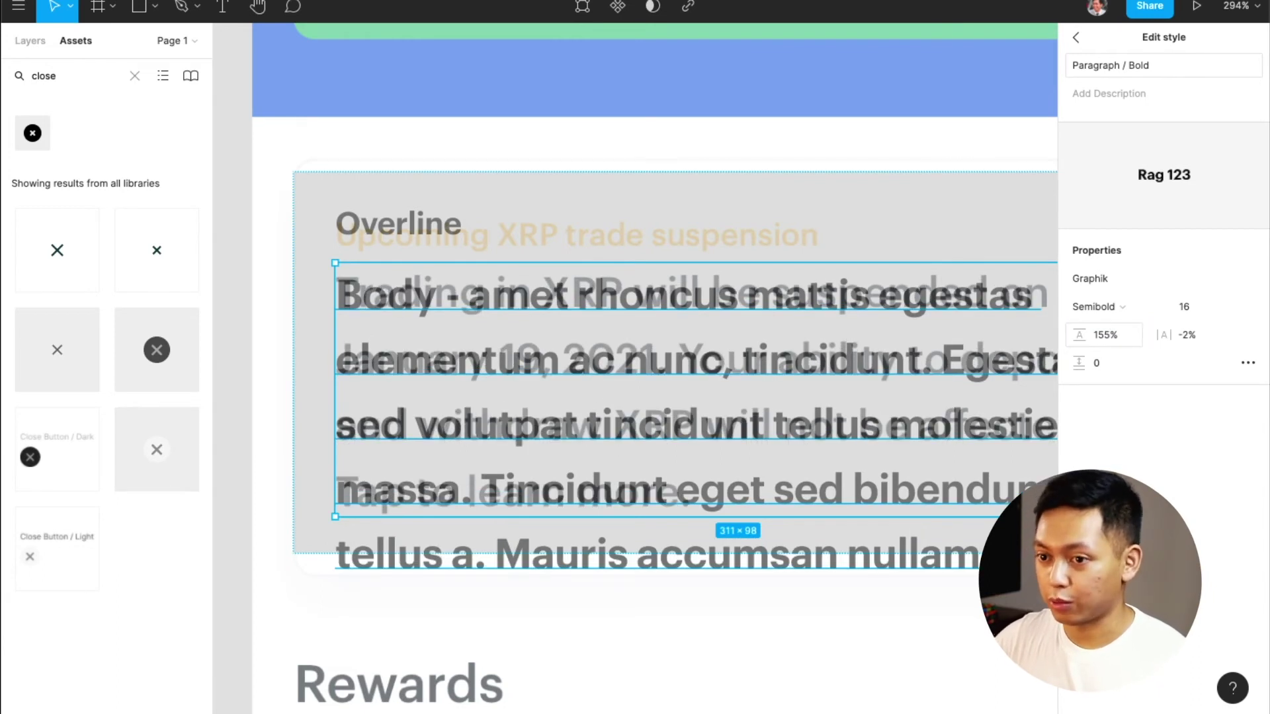
key(Escape)
scroll(522, 271, right, 3)
click(523, 271)
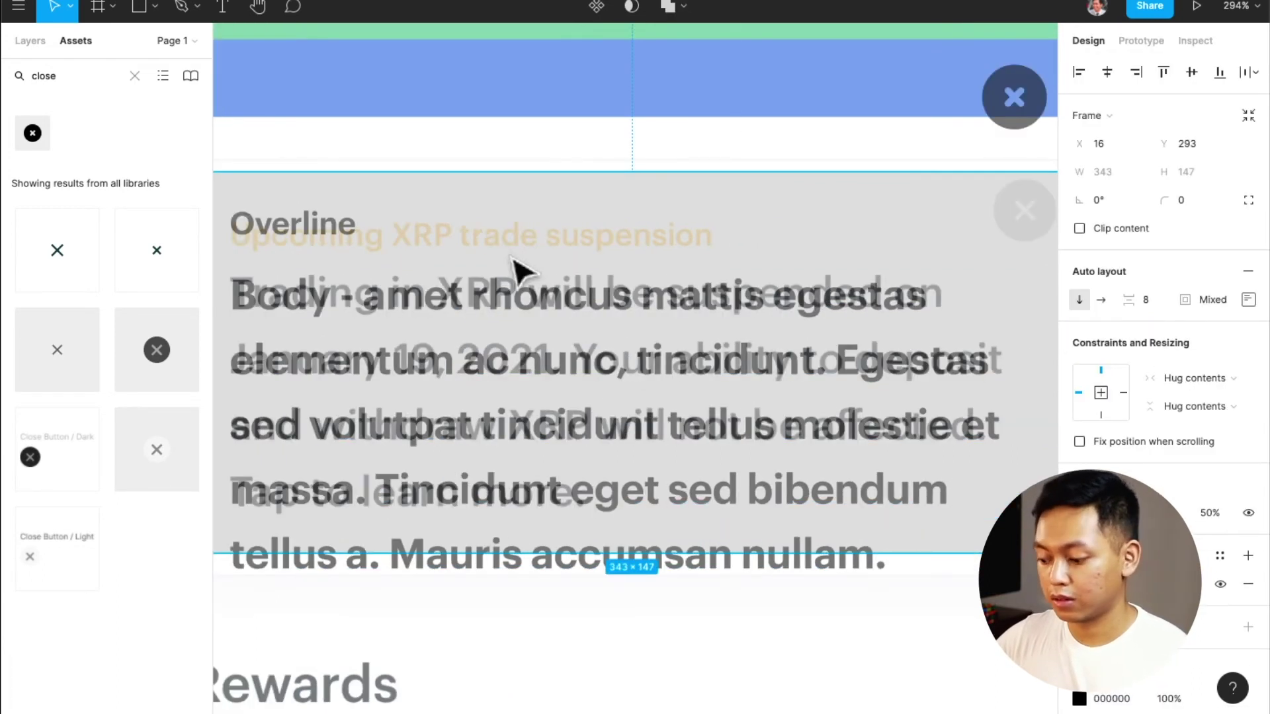
Return the Overline/Body frame to 100% opacity, leaving its auto layout padding unchanged
key(0)
scroll(547, 366, left, 2)
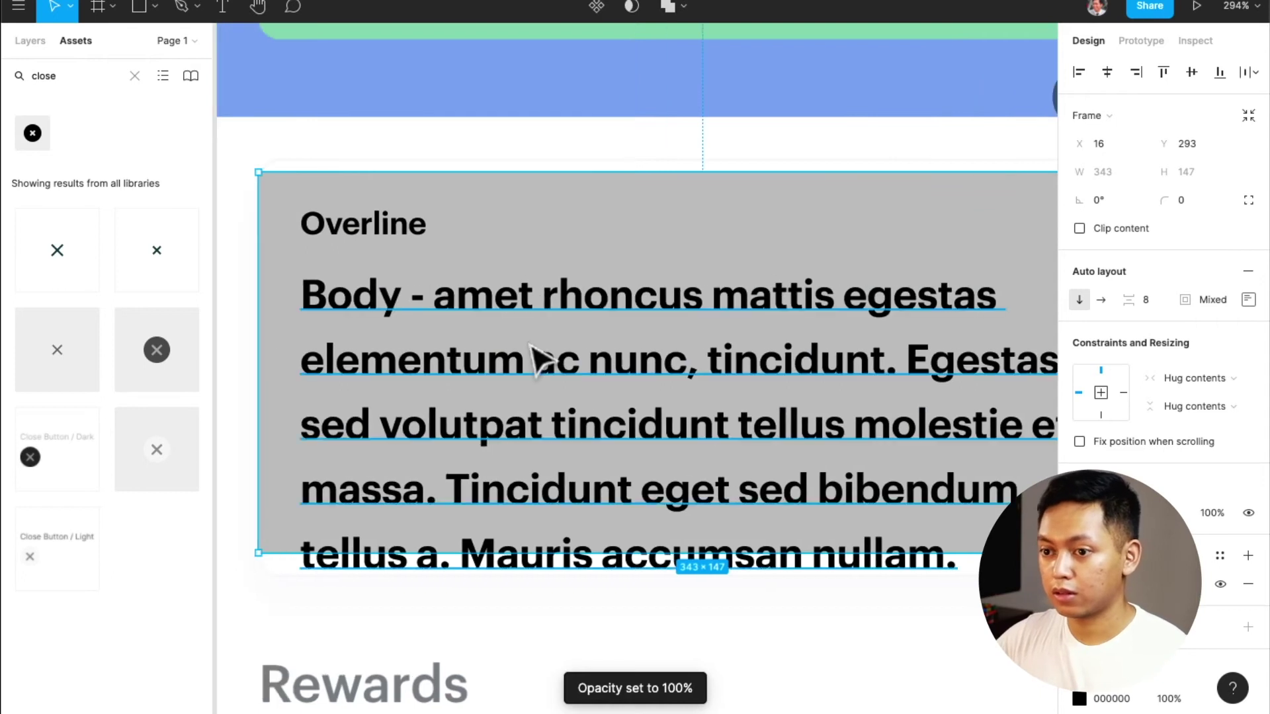
scroll(547, 363, down, 1)
click(681, 604)
click(649, 453)
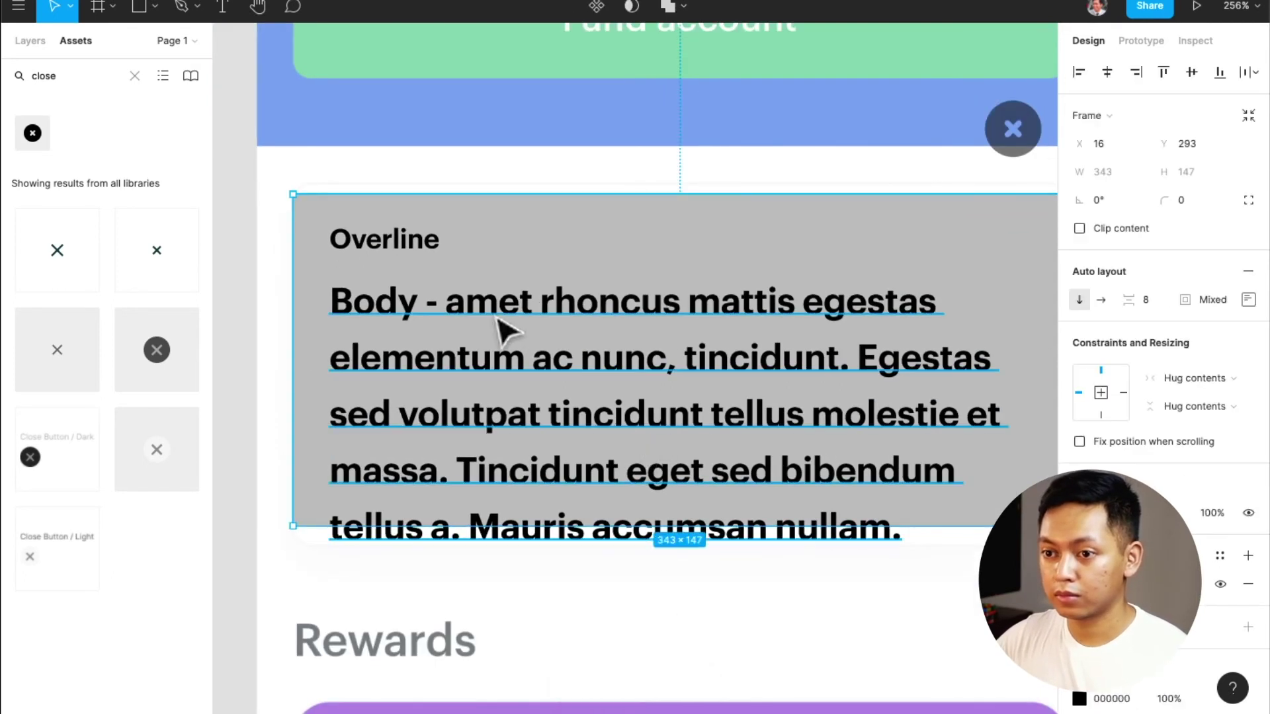
click(463, 297)
click(391, 241)
click(555, 248)
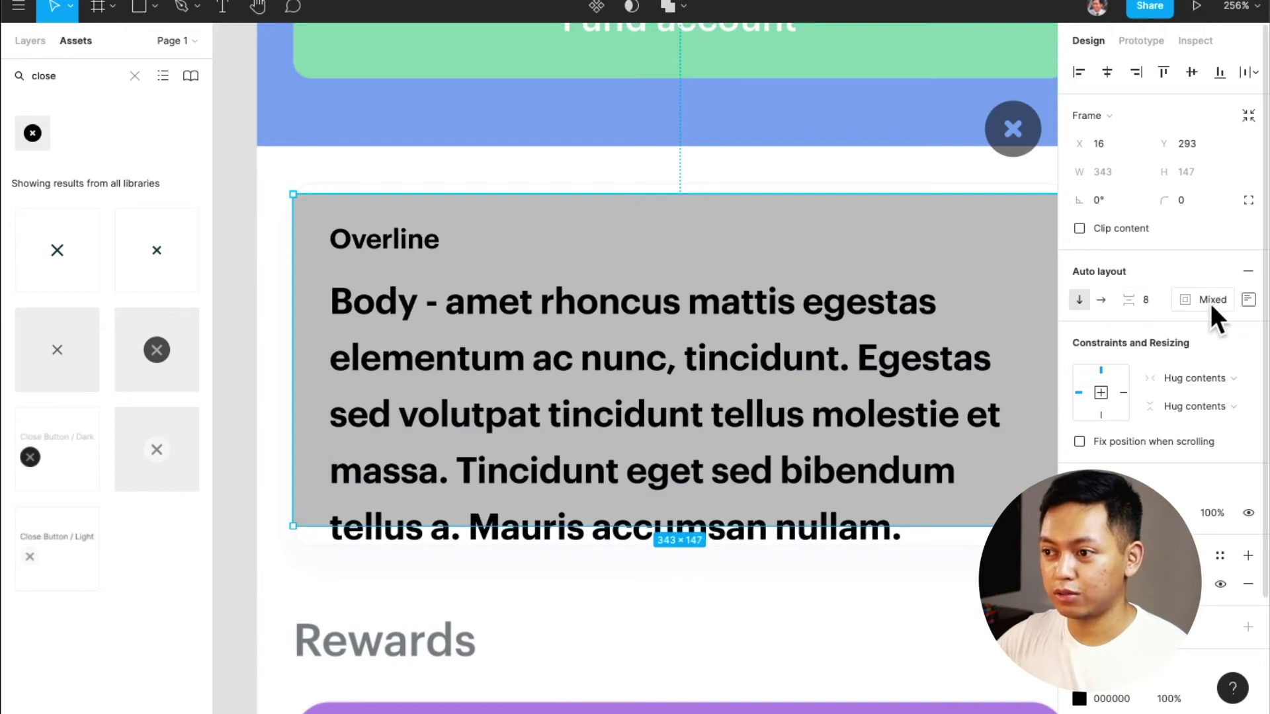
click(1248, 299)
key(Return)
click(522, 315)
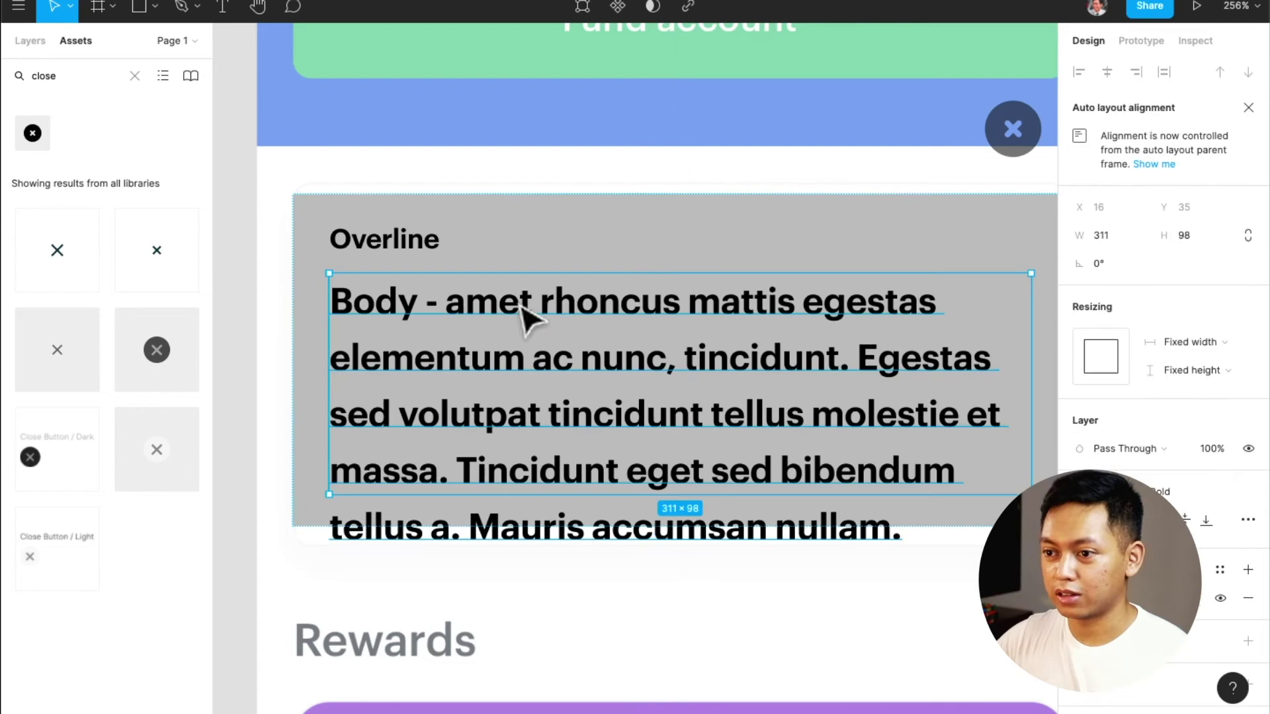
scroll(523, 297, right, 2)
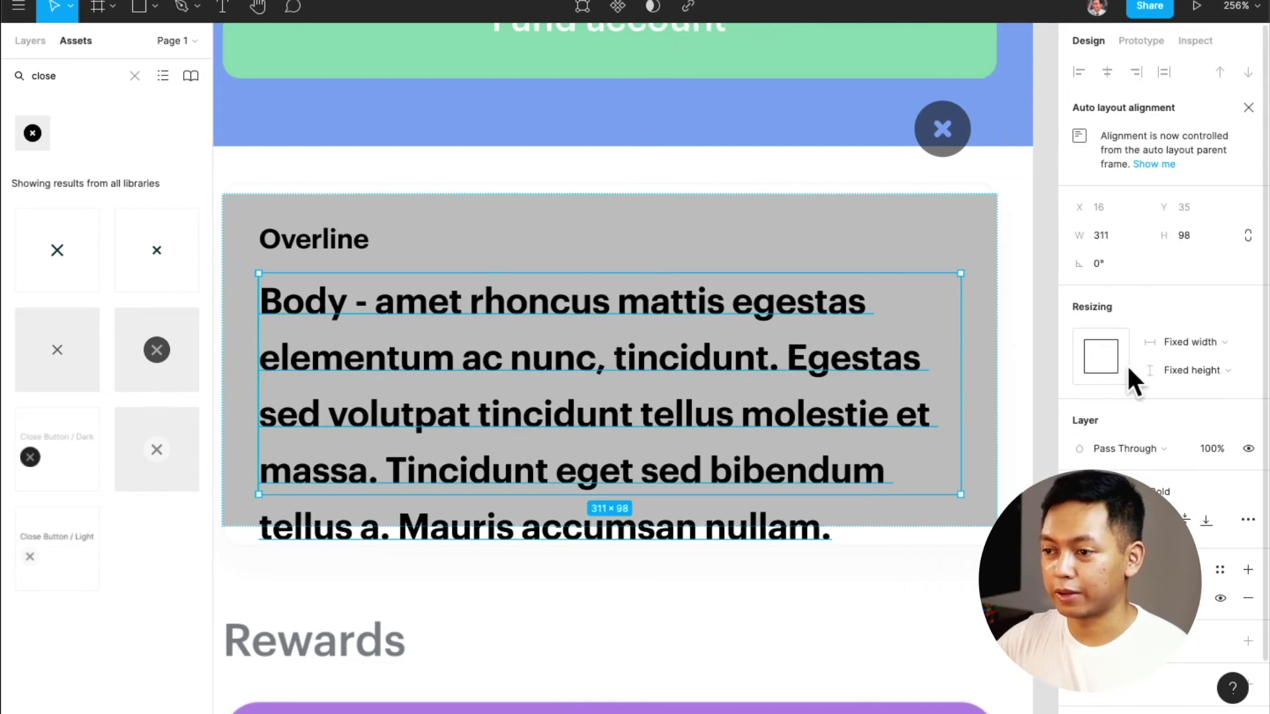
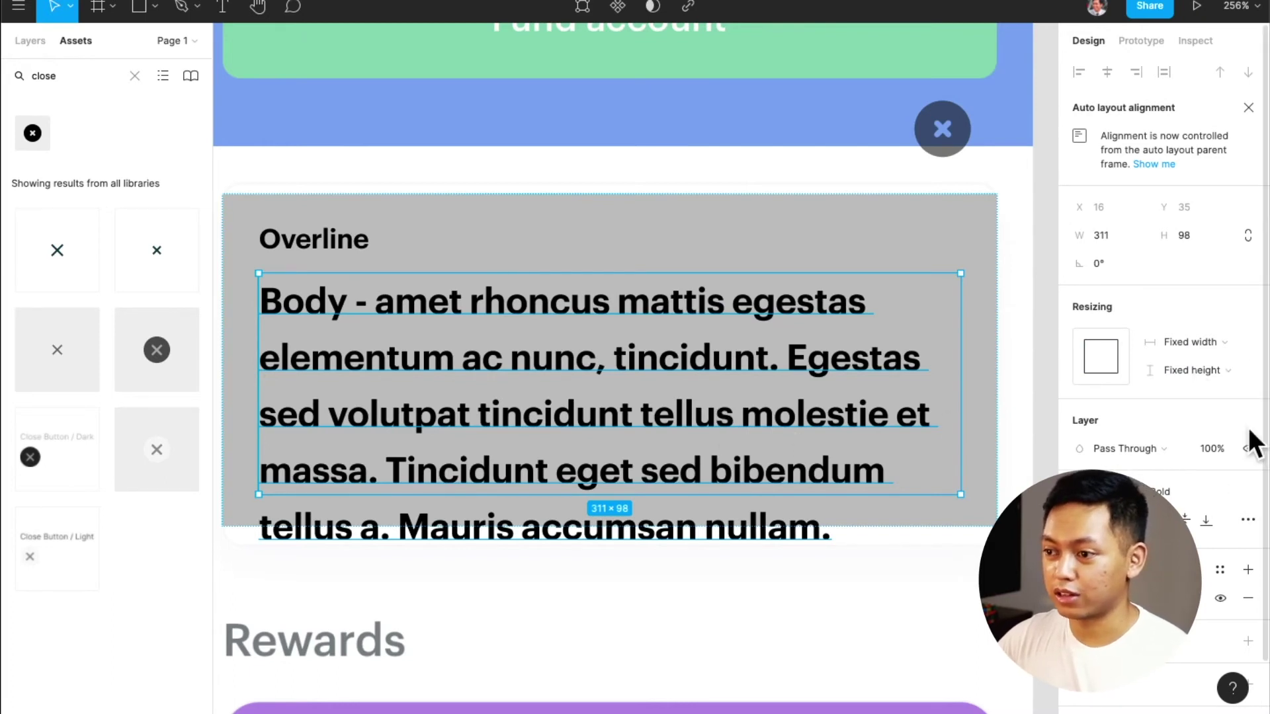
Set the body text's resizing to auto height so it fits its content
click(1247, 522)
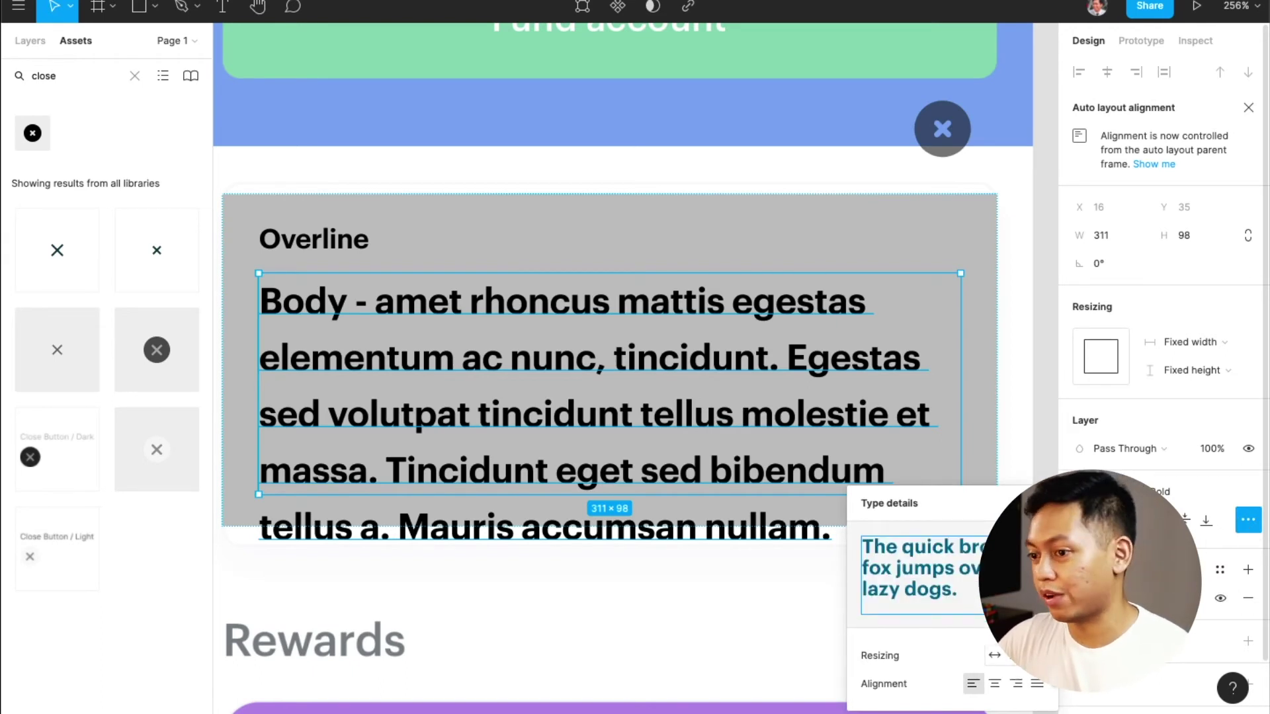
click(1017, 656)
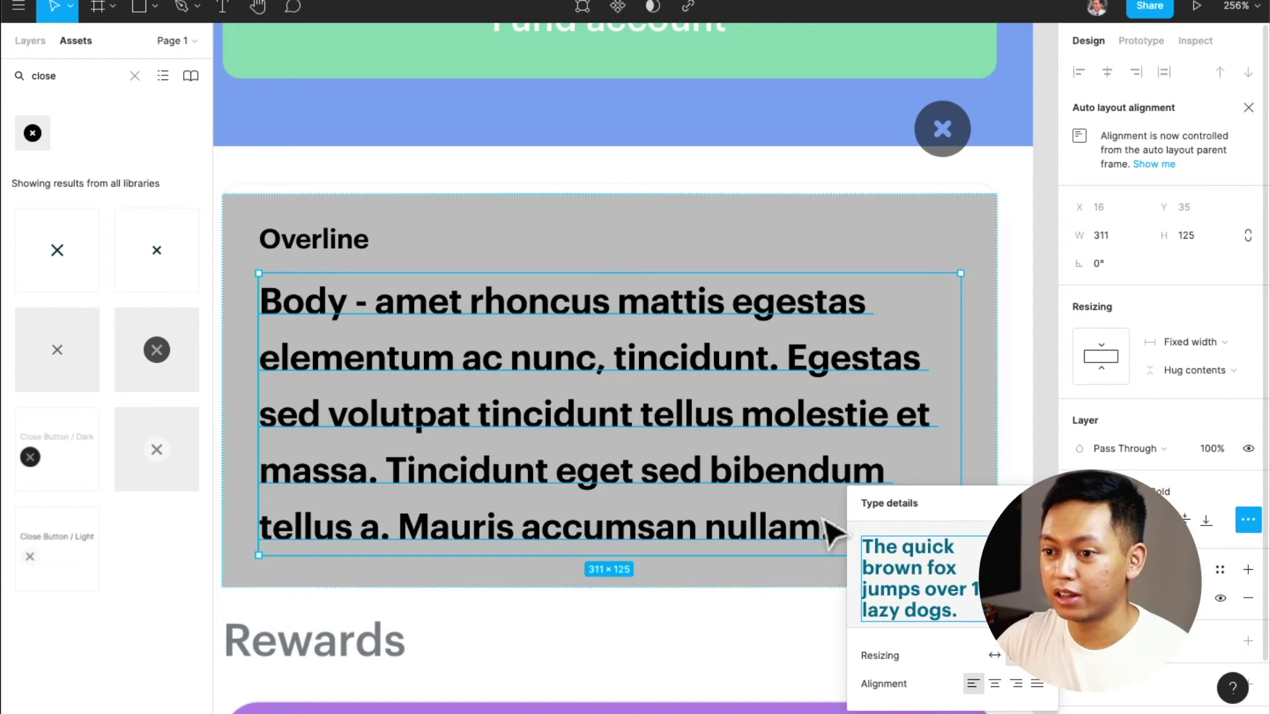
click(696, 636)
Give the grey card a corner radius of 8, then move it down to reveal the XRP card
ctrl+scroll(694, 618, down, 2)
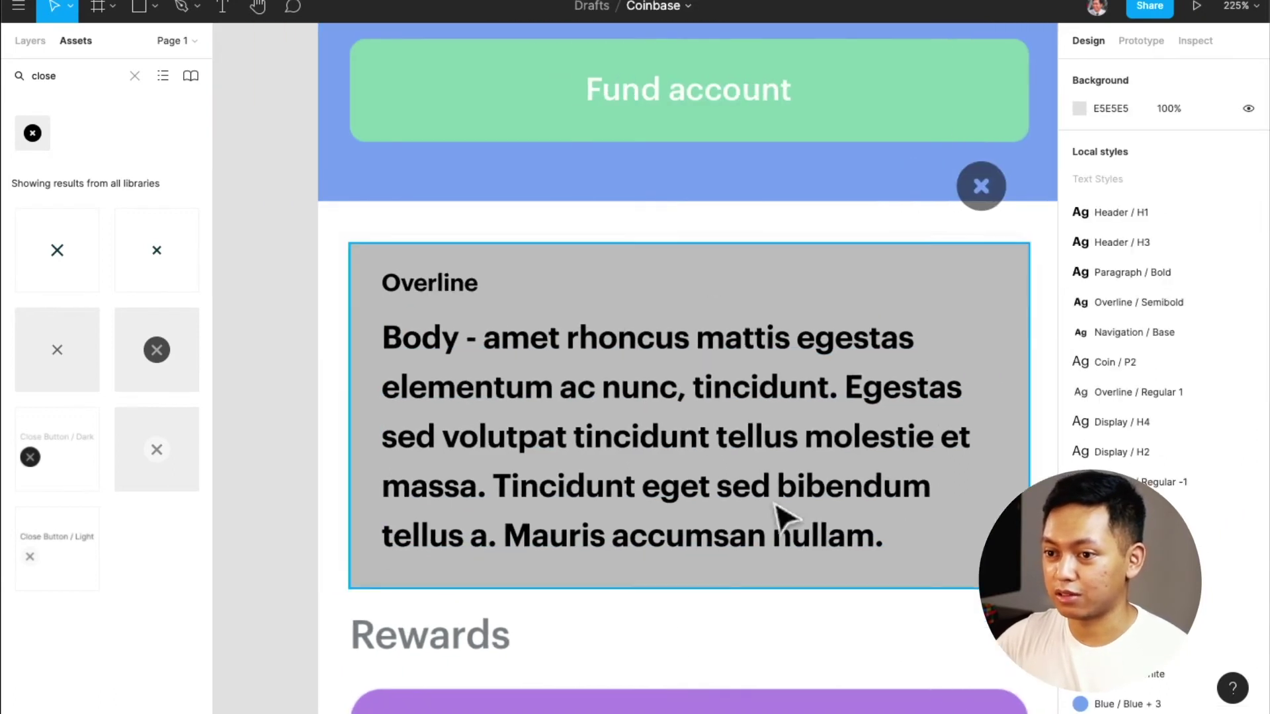
click(1024, 435)
click(1201, 208)
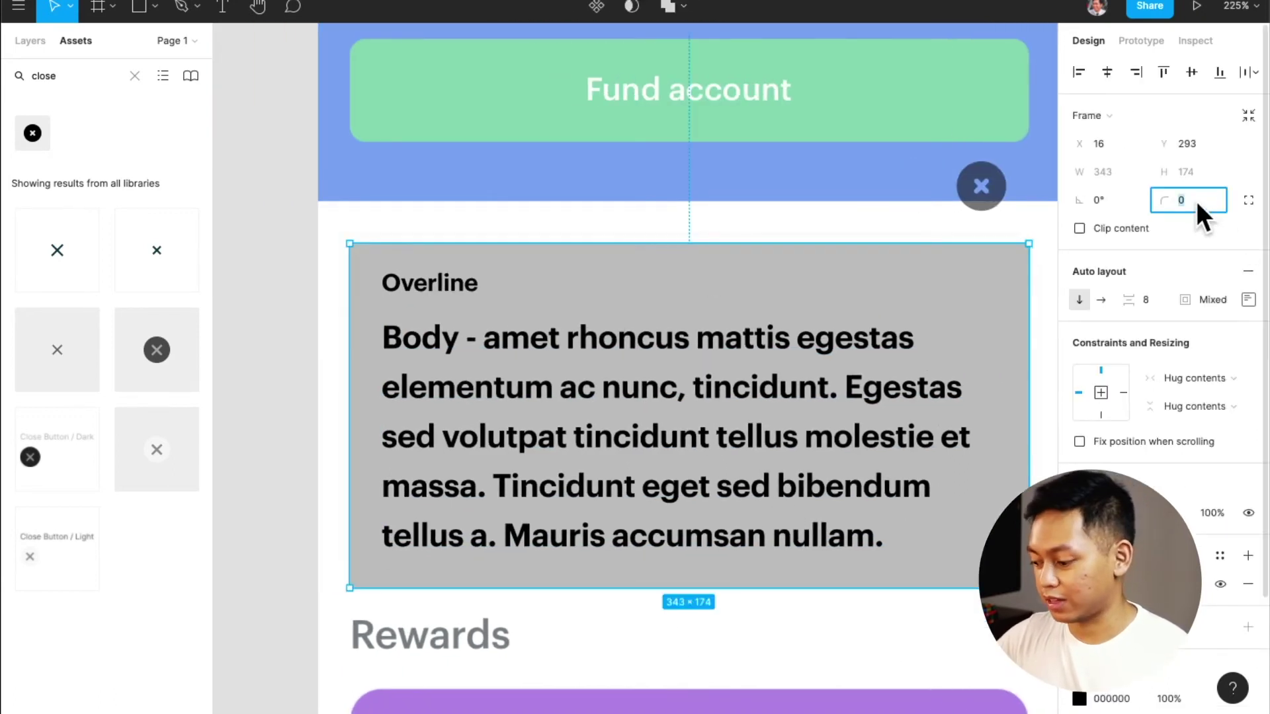
text(8)
key(Return)
key(Escape)
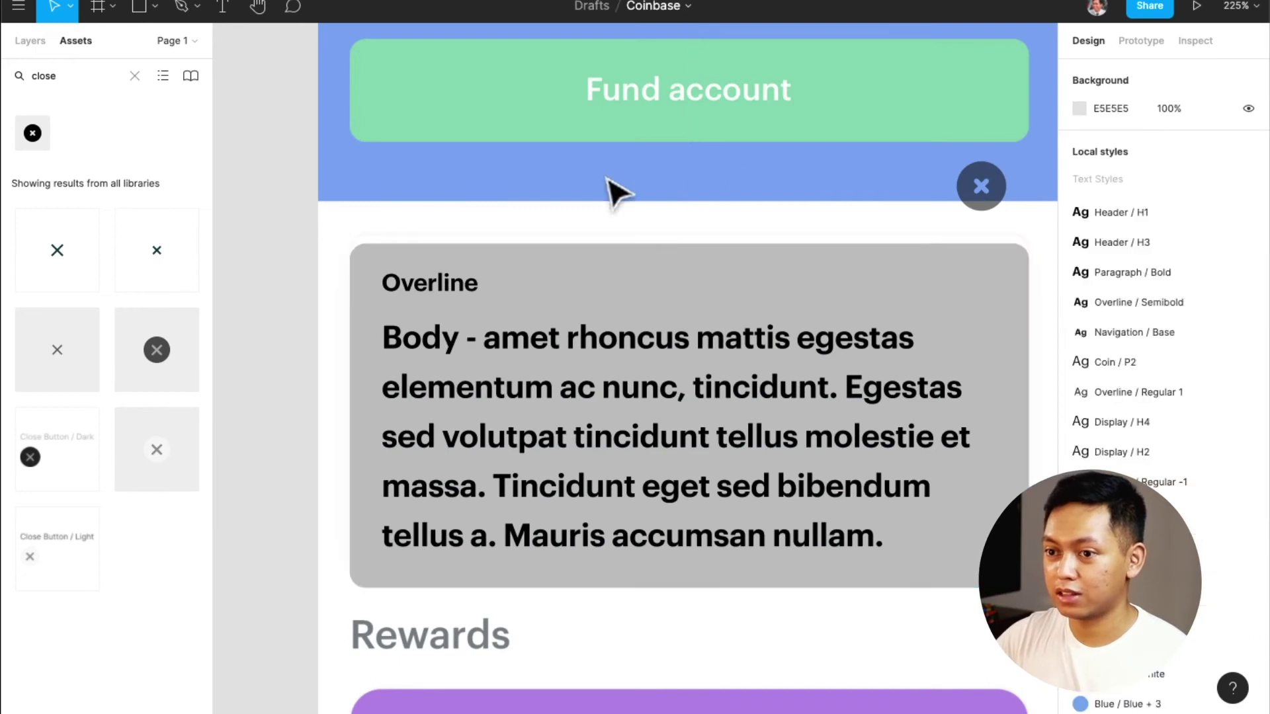
scroll(691, 311, up, 1)
drag(694, 343, 695, 412)
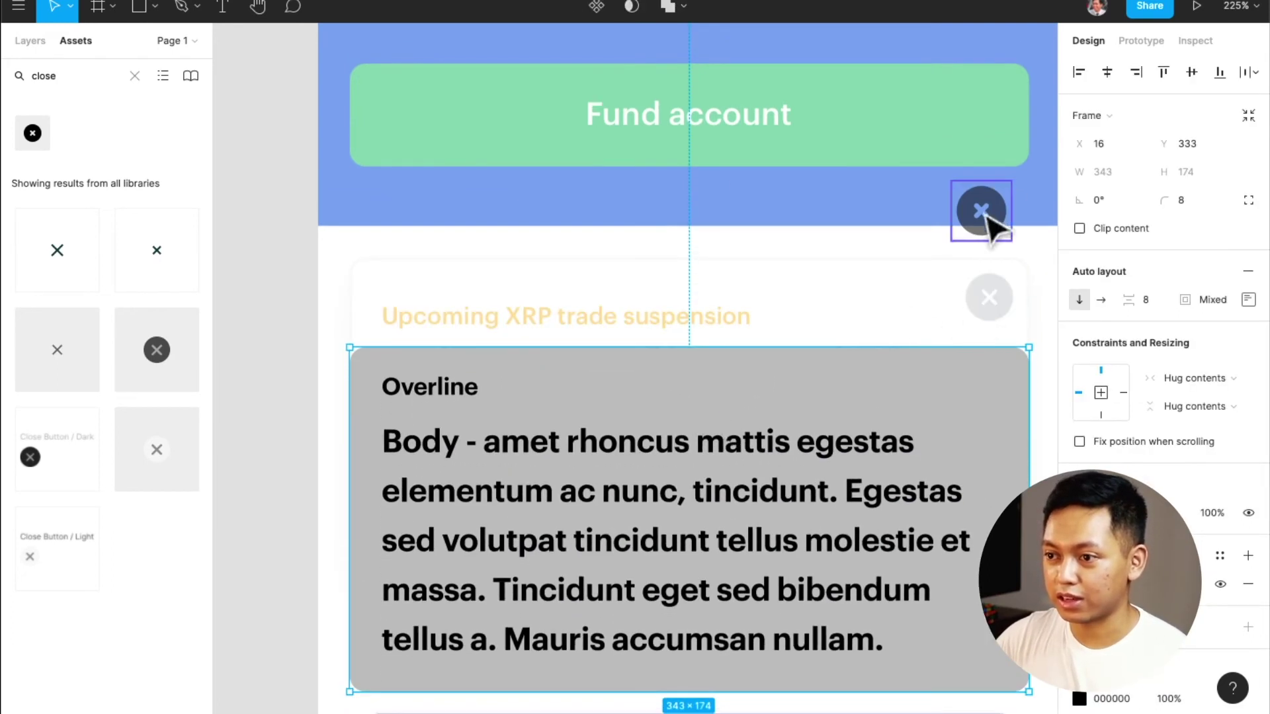
Place the dark close button inside the grey card and wrap it in its own frame
drag(982, 212, 982, 399)
drag(685, 452, 692, 366)
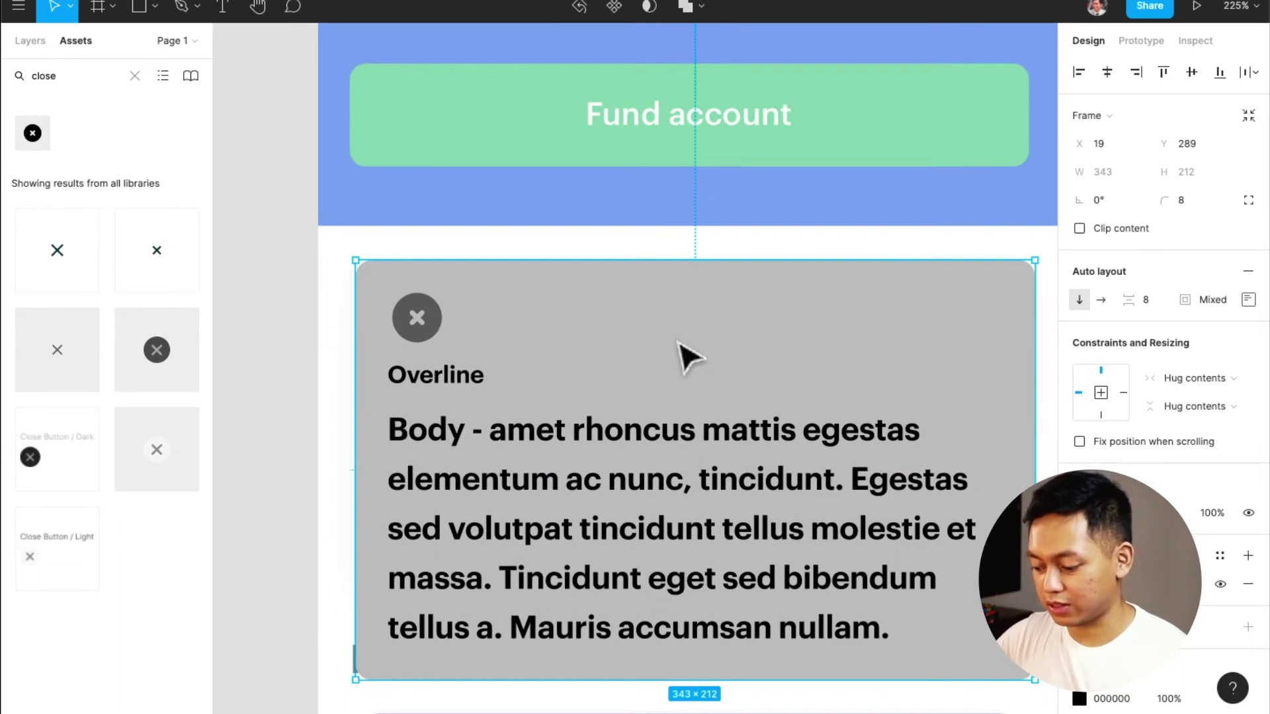
click(433, 329)
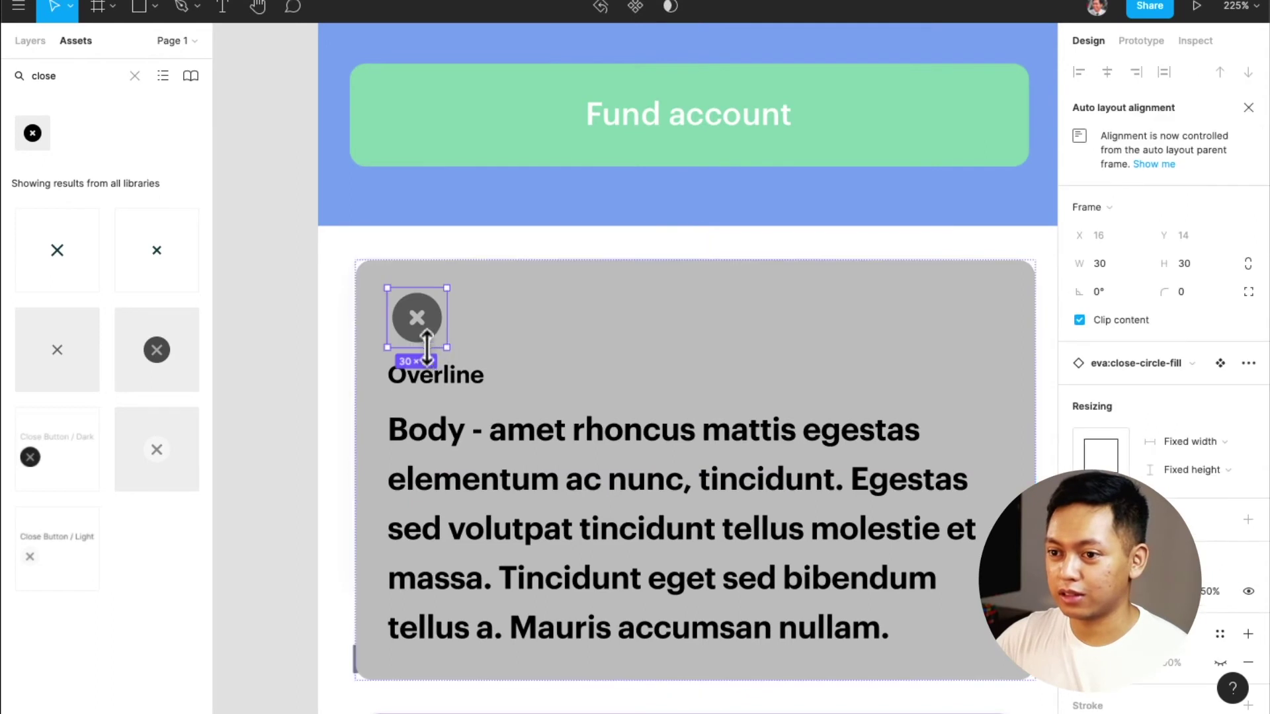
key(alt)
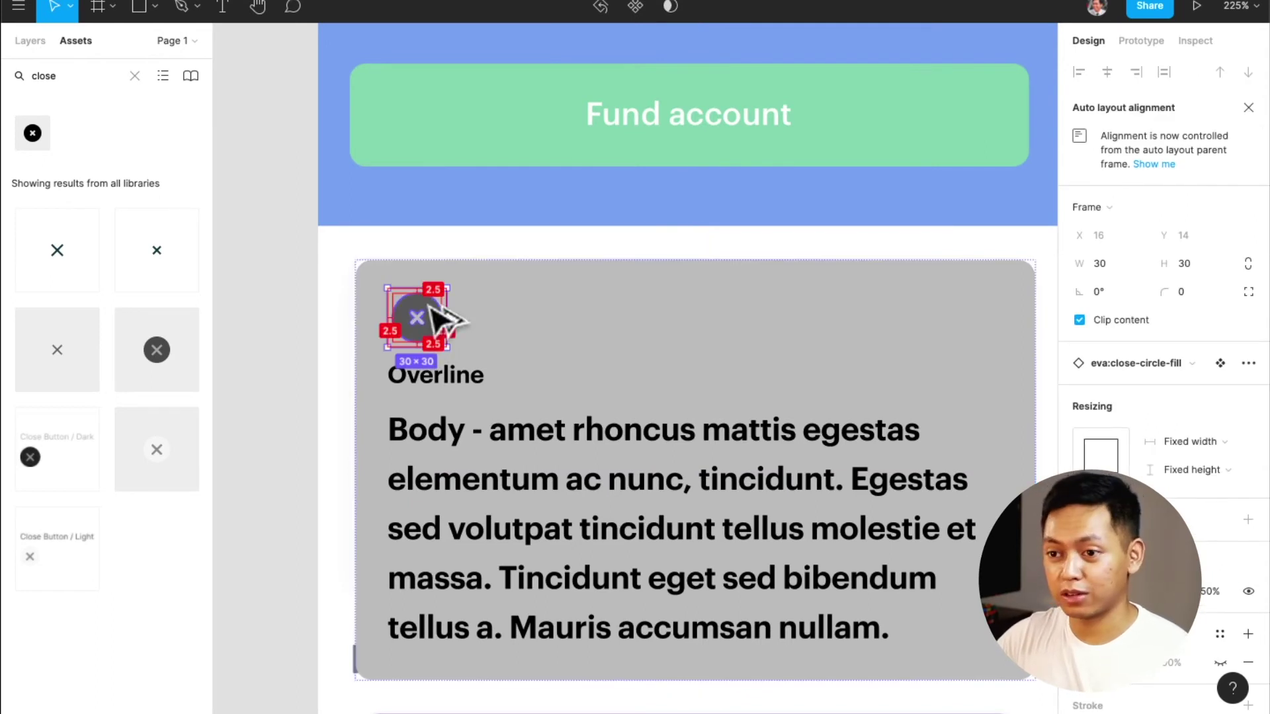
key(alt+super+g)
drag(448, 318, 983, 318)
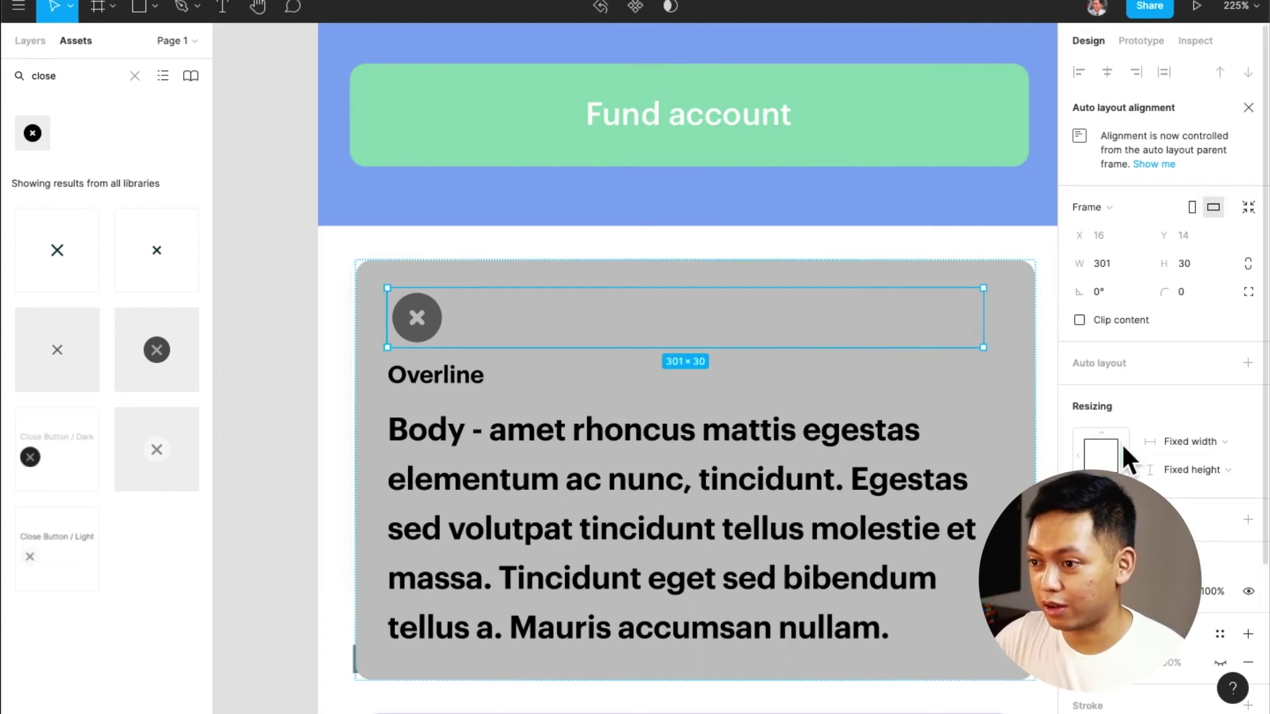
Make the close icon's row fill the card width, with the icon at the right end and the row shorter
click(1126, 455)
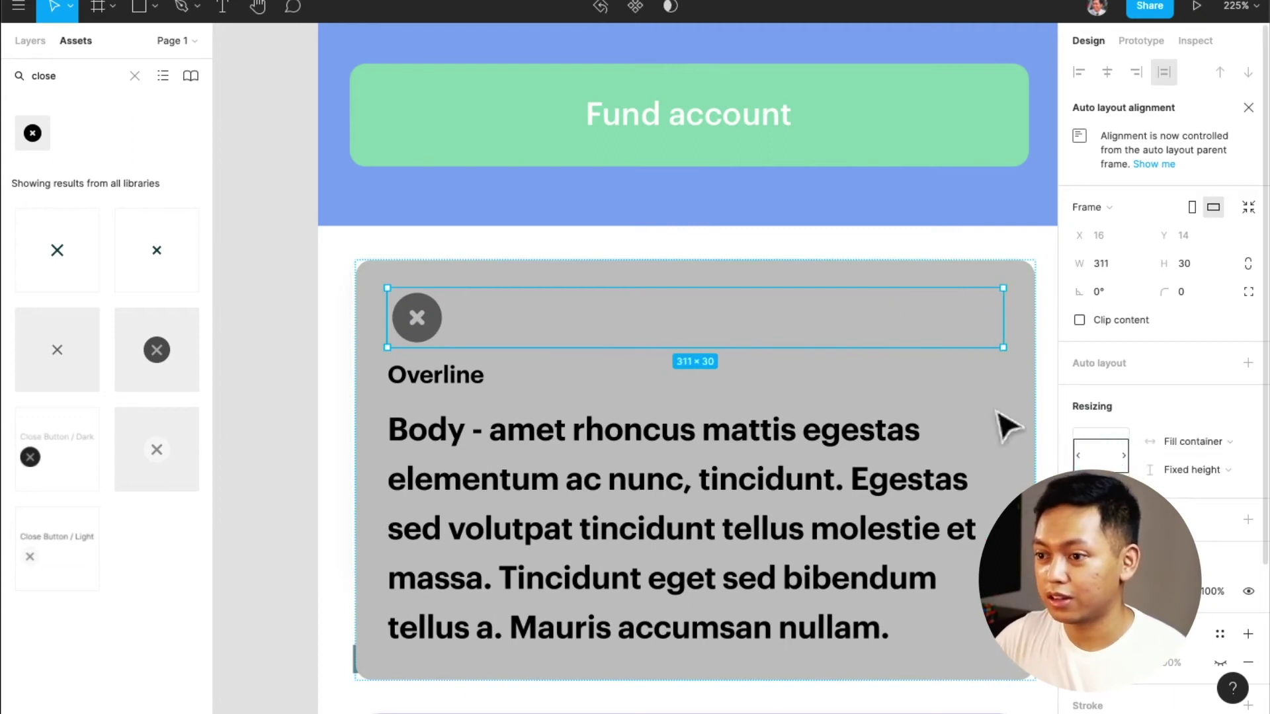
drag(434, 318, 990, 336)
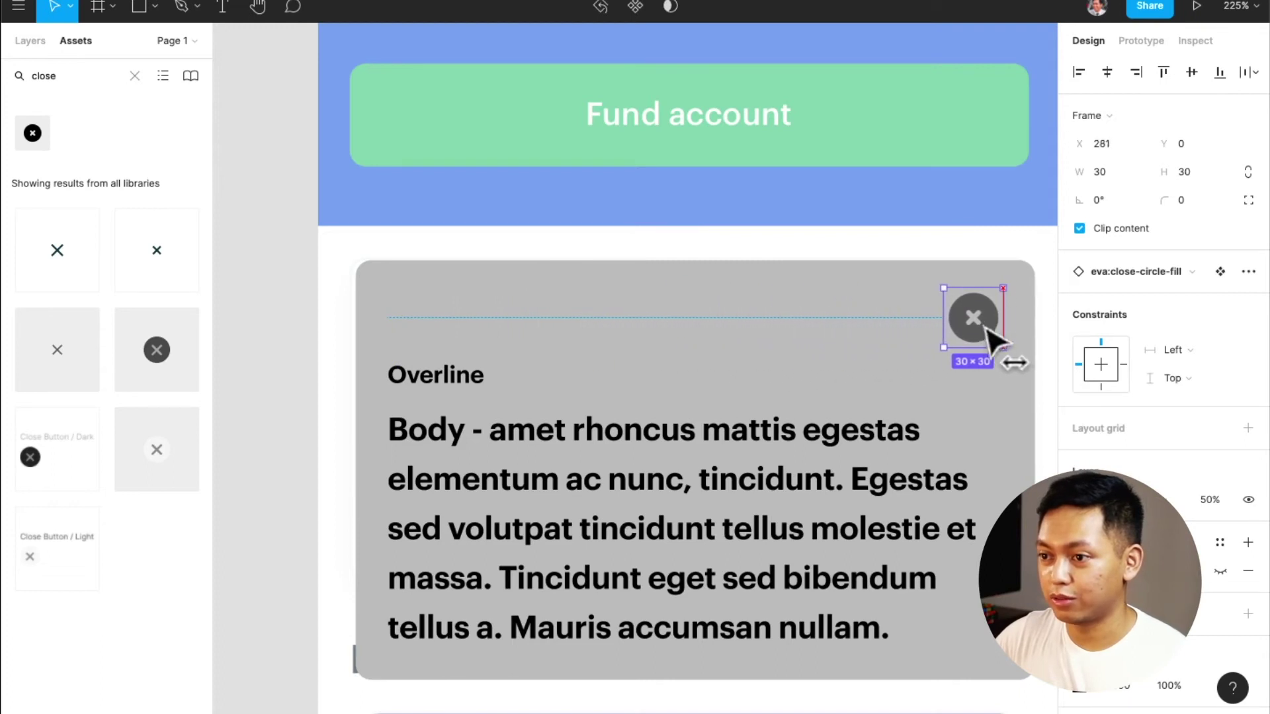
click(794, 342)
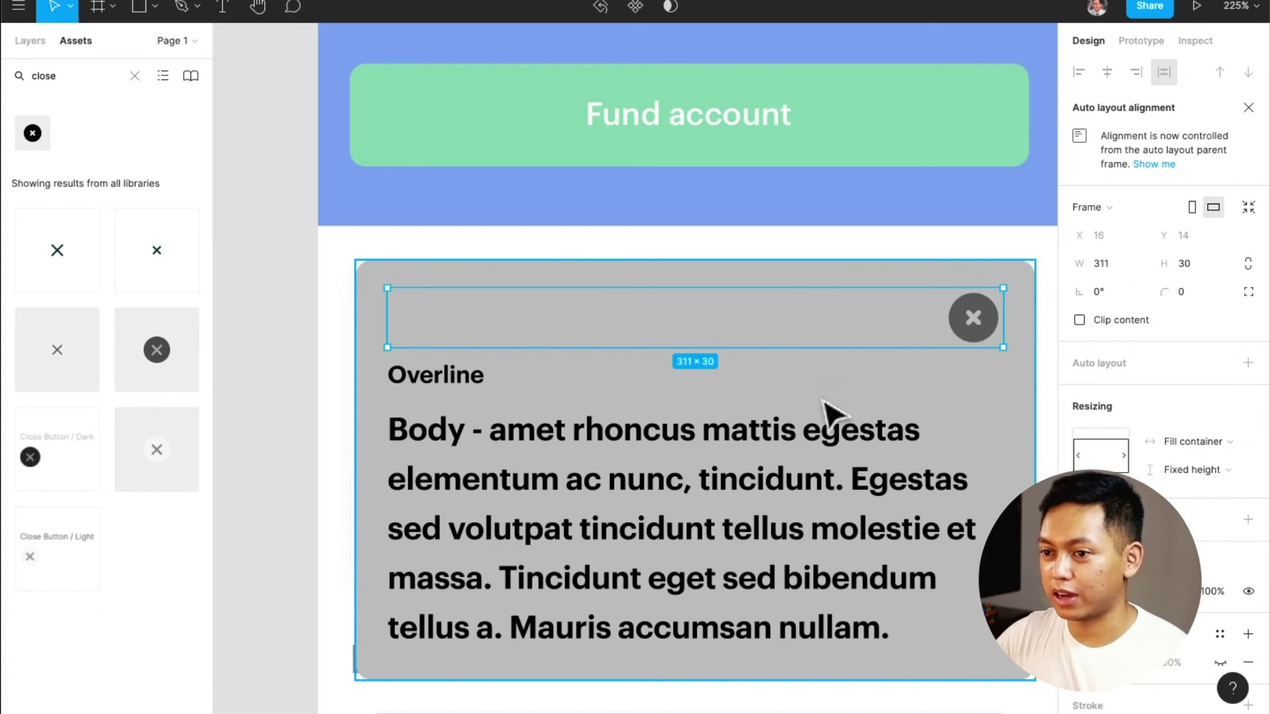
drag(807, 349, 813, 311)
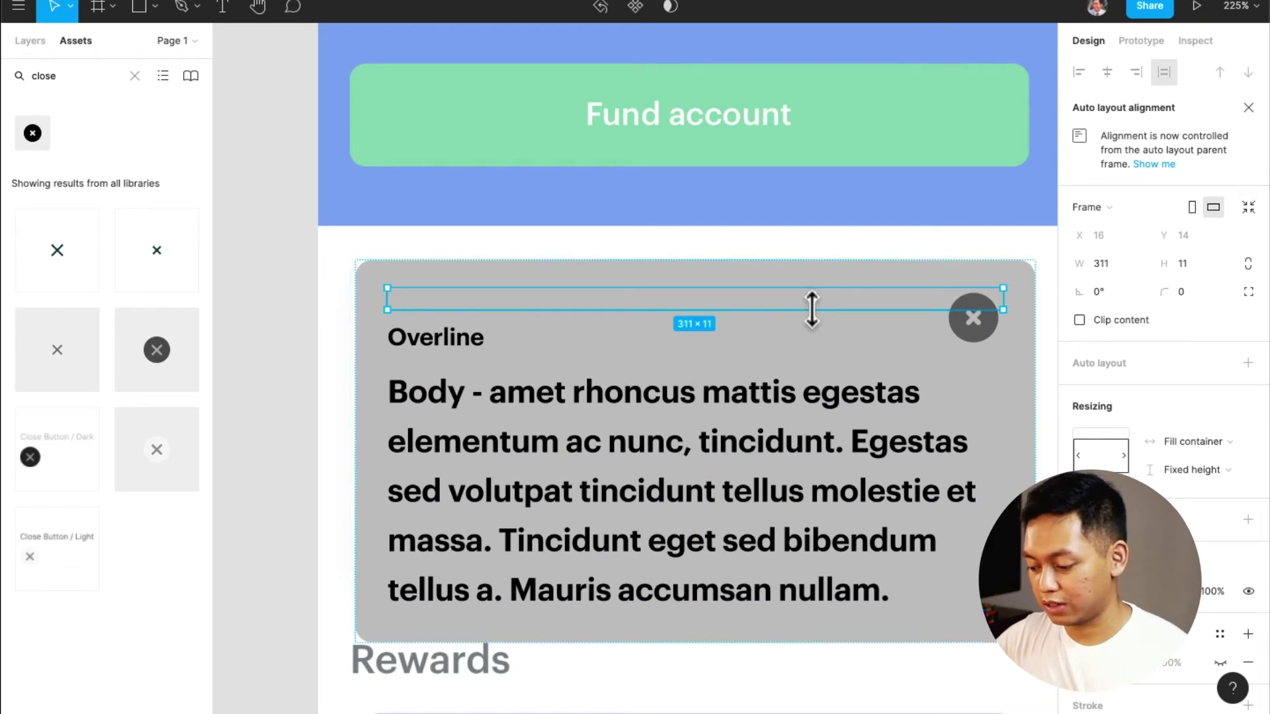
key(5)
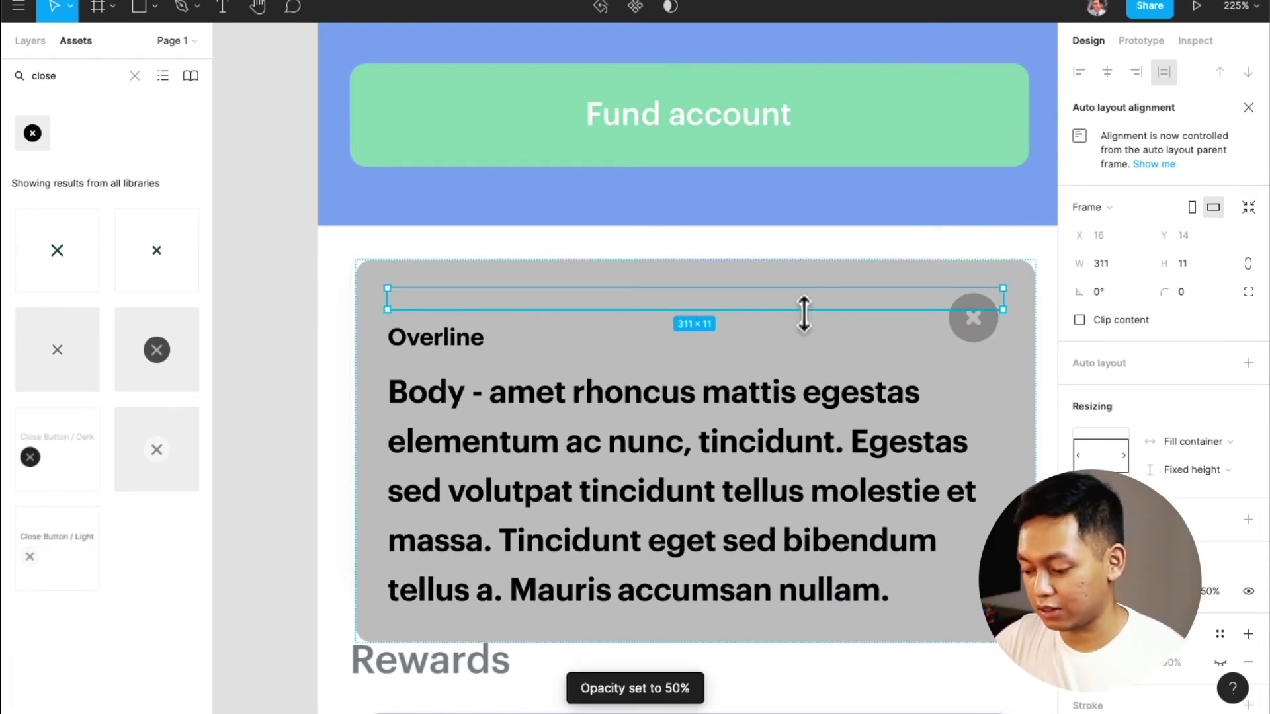
key(super+z)
click(927, 553)
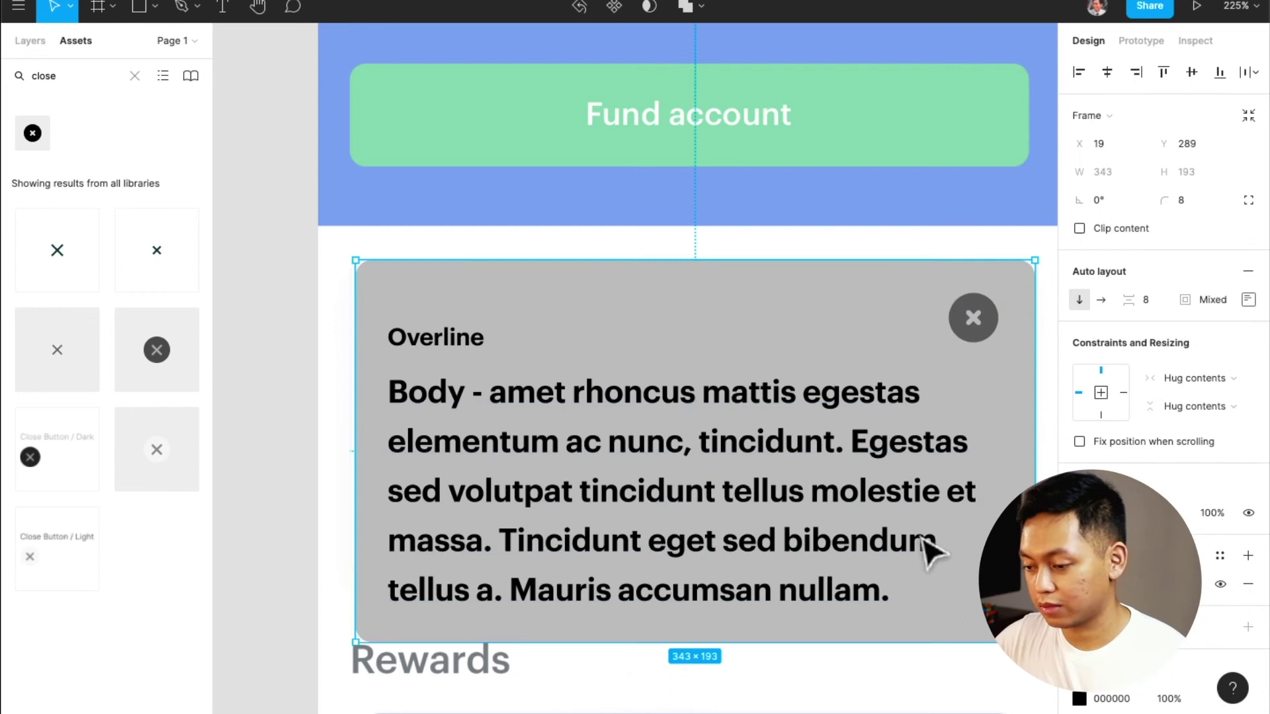
Set the card to 50% opacity over the reference and its item spacing to 2
key(5)
click(890, 305)
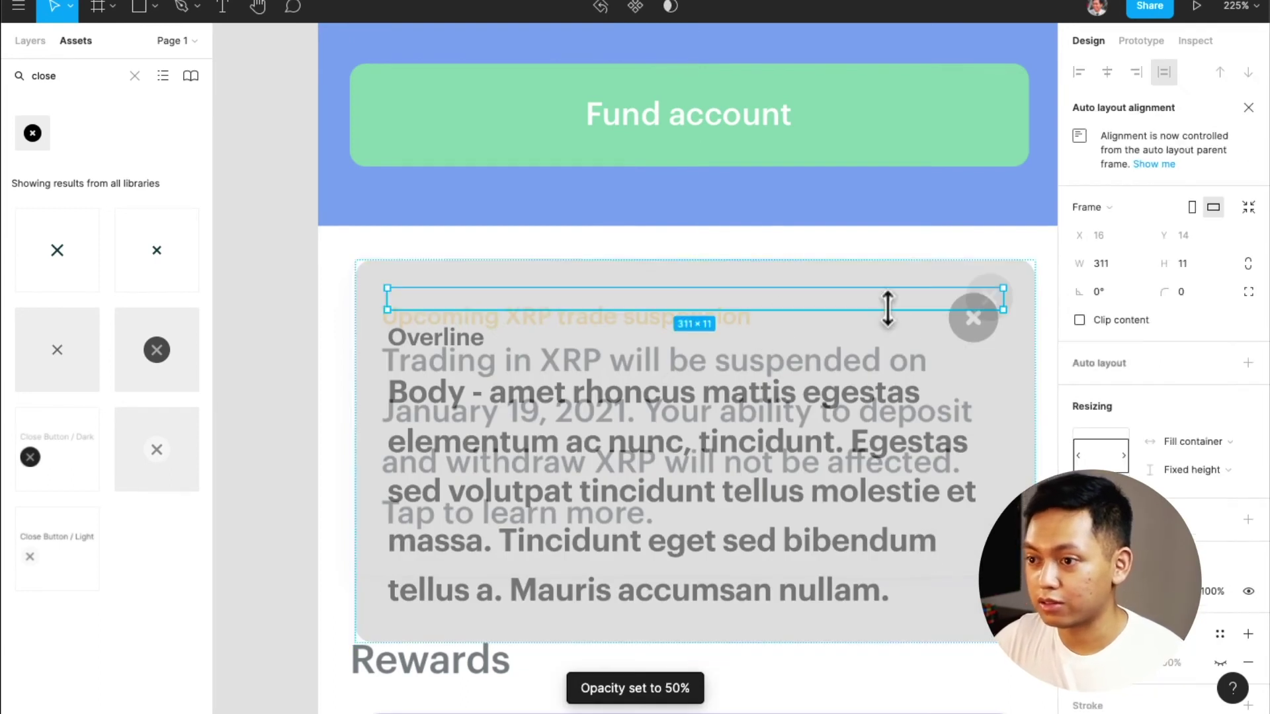
click(1030, 249)
mouse_move(977, 390)
mouse_down()
mouse_move(992, 370)
mouse_move(975, 391)
mouse_up()
click(1160, 301)
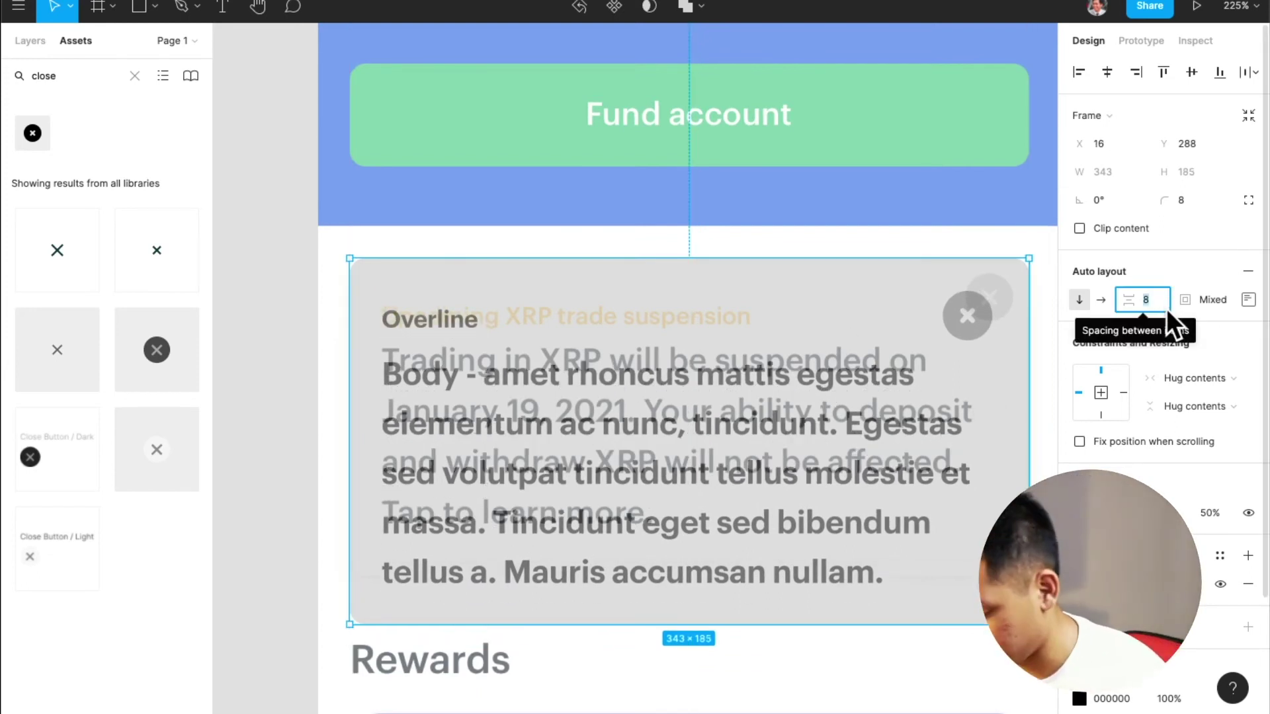
key(Escape)
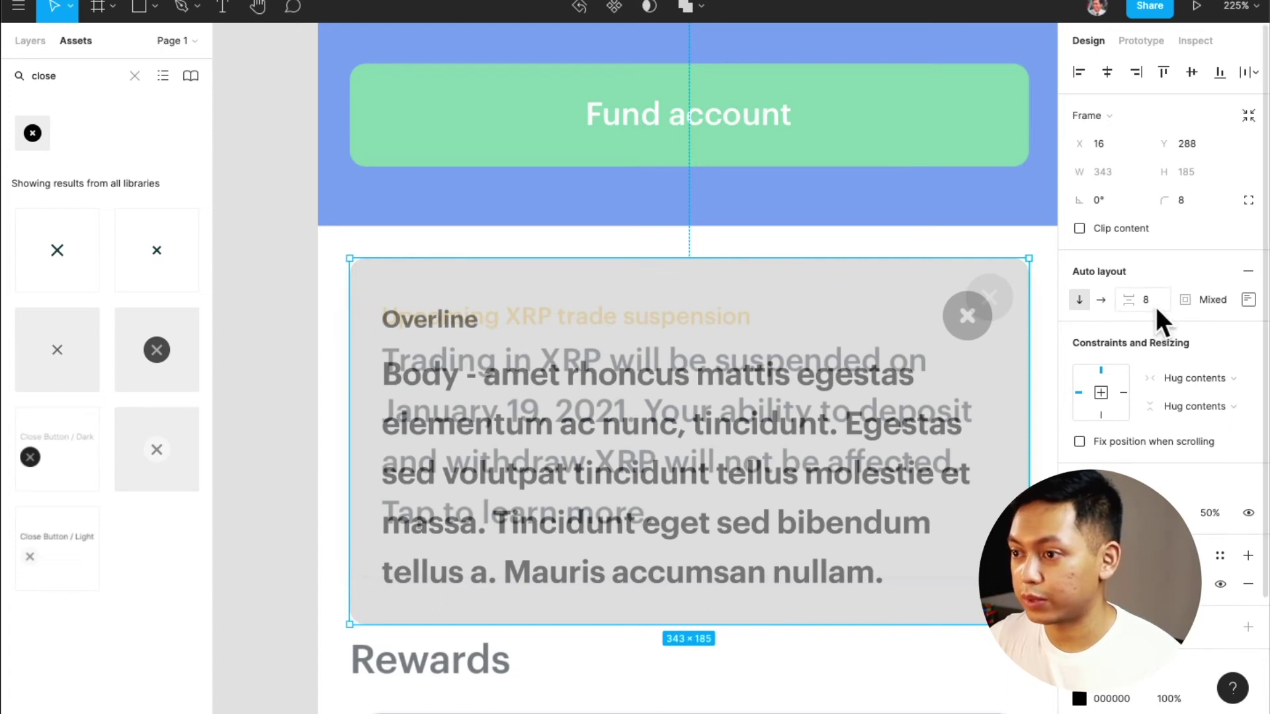
text(0)
key(Return)
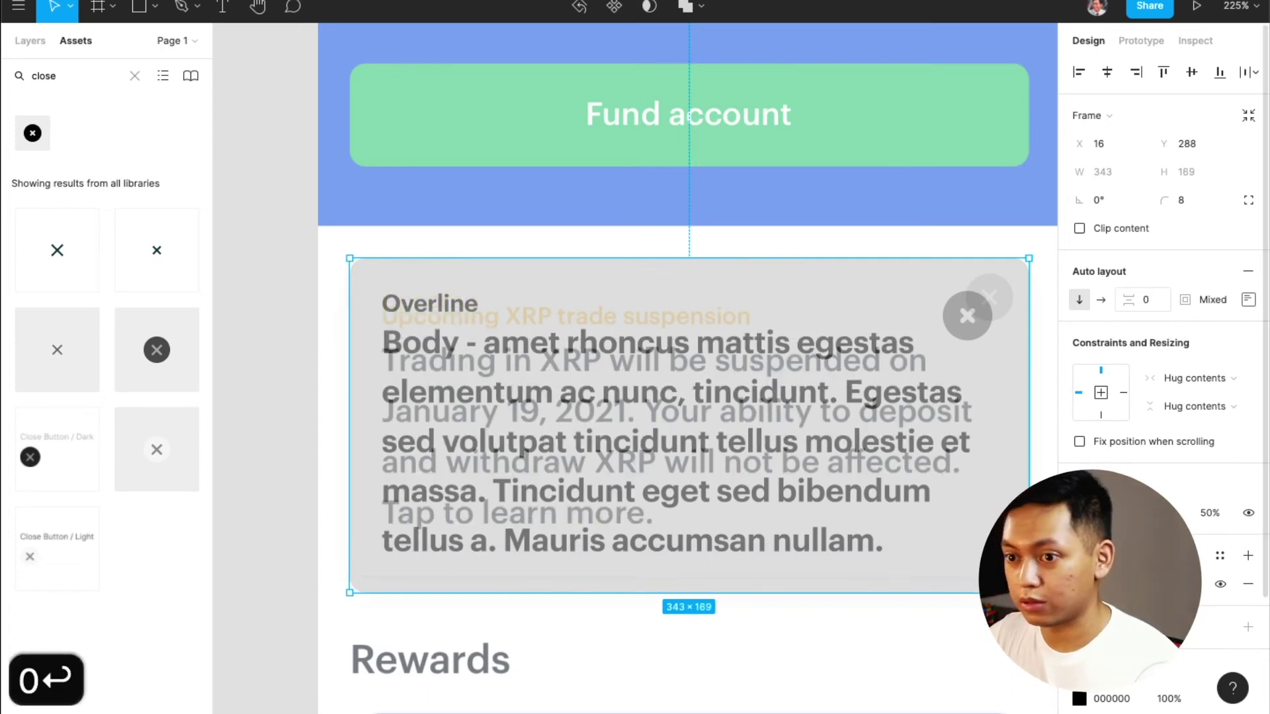
drag(978, 395, 979, 404)
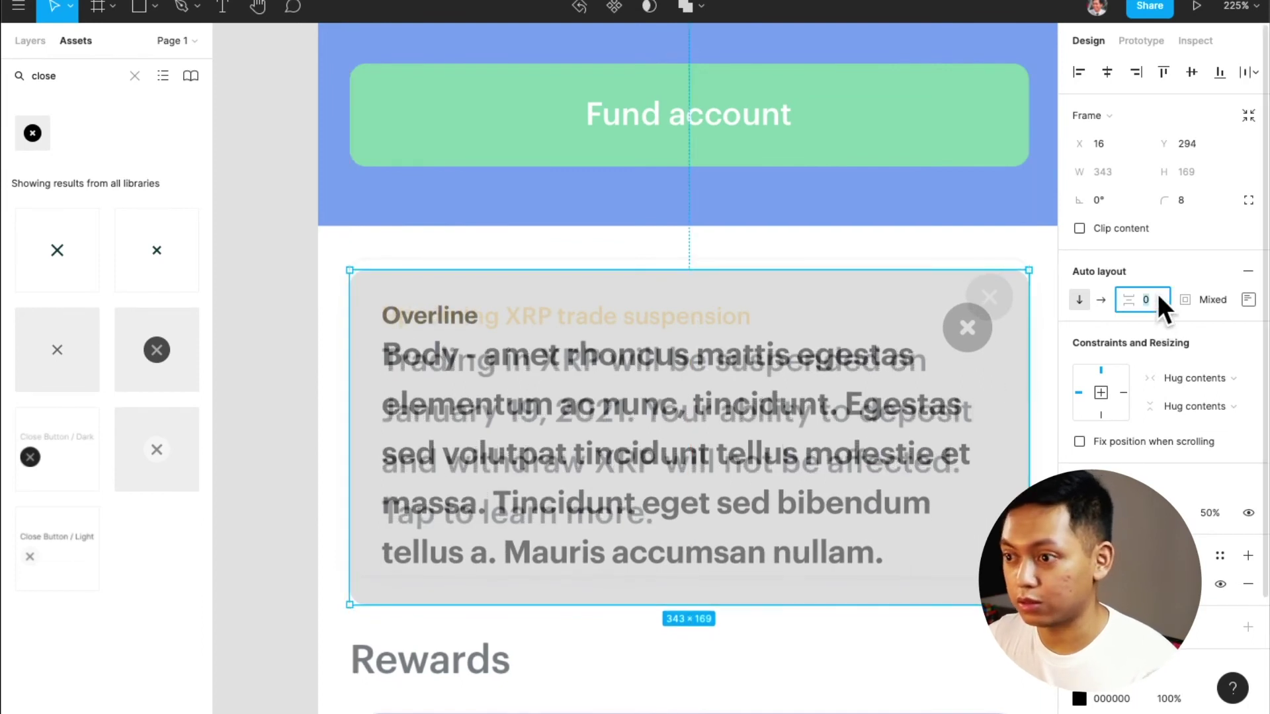
text(2)
key(Return)
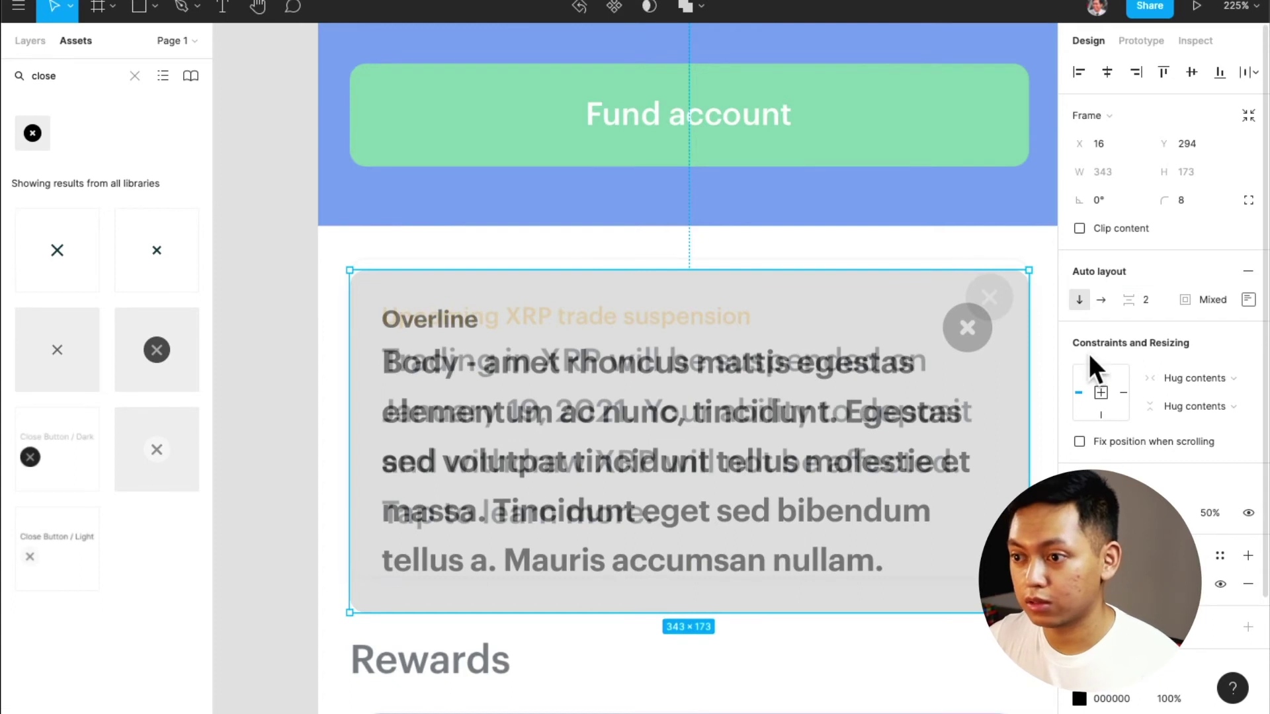
drag(1021, 412, 1004, 408)
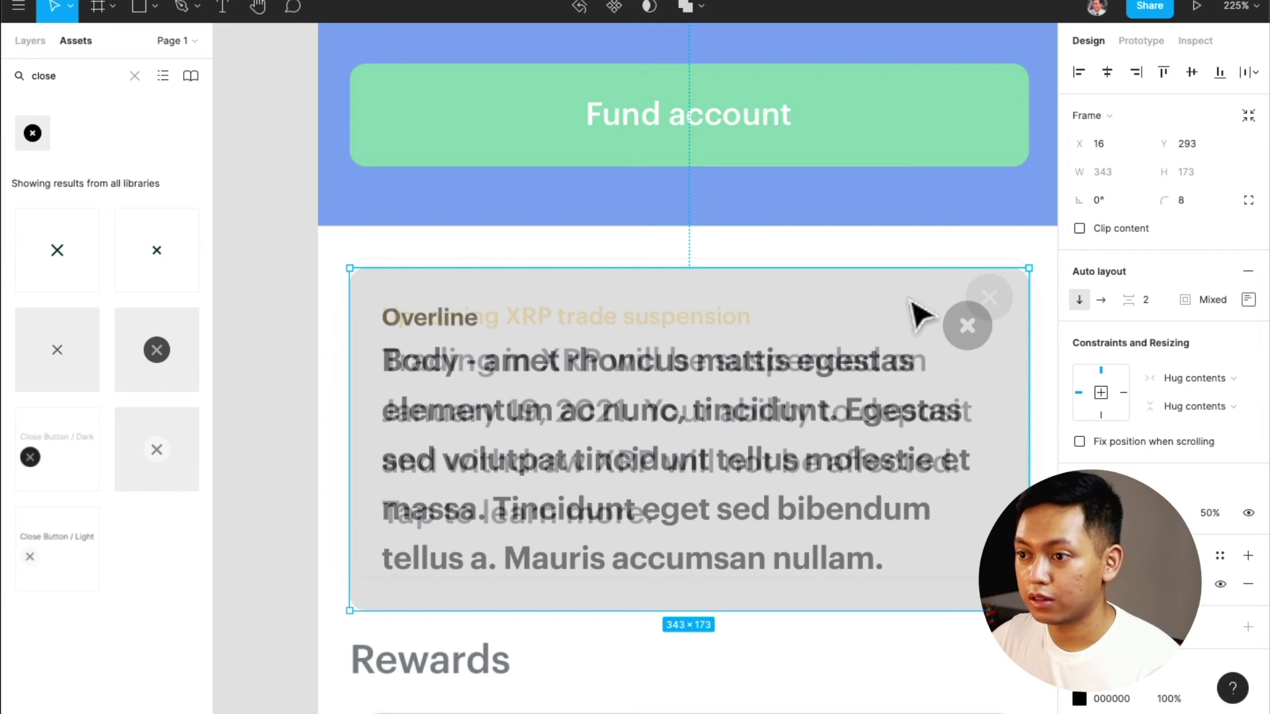
Set the card's top padding to 16
click(981, 338)
key(Escape)
click(978, 294)
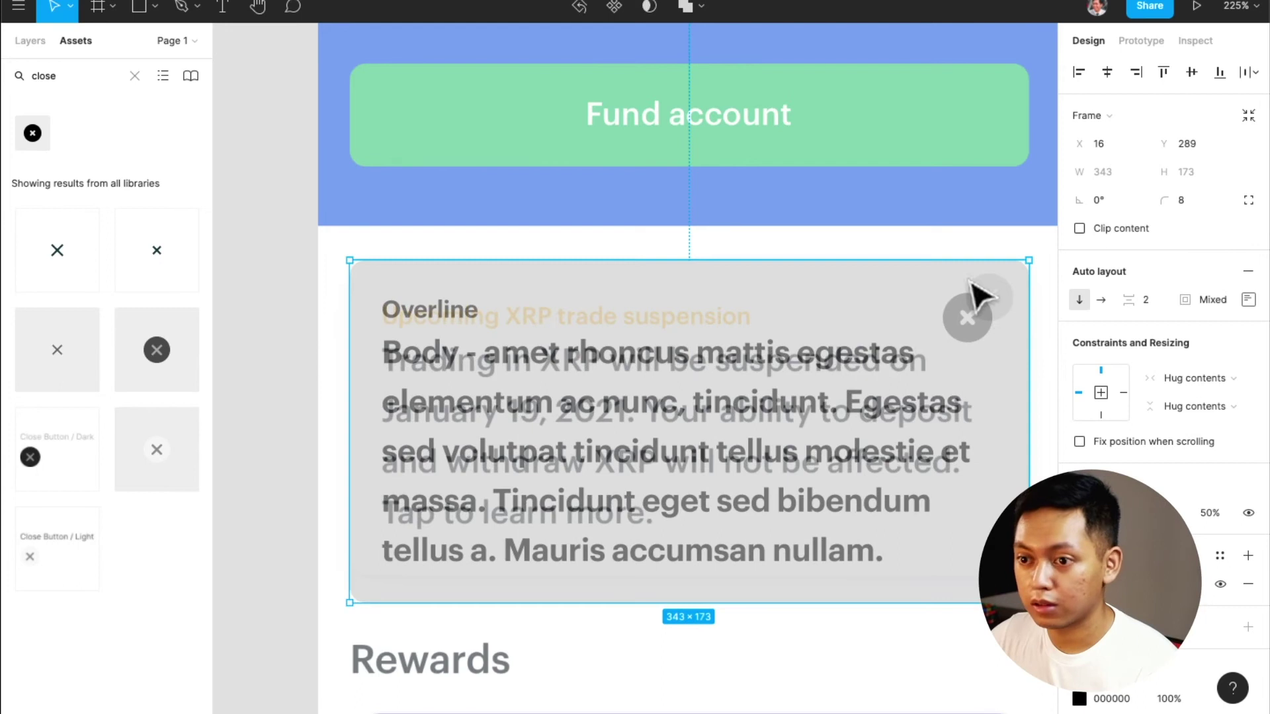
click(1248, 300)
text(16)
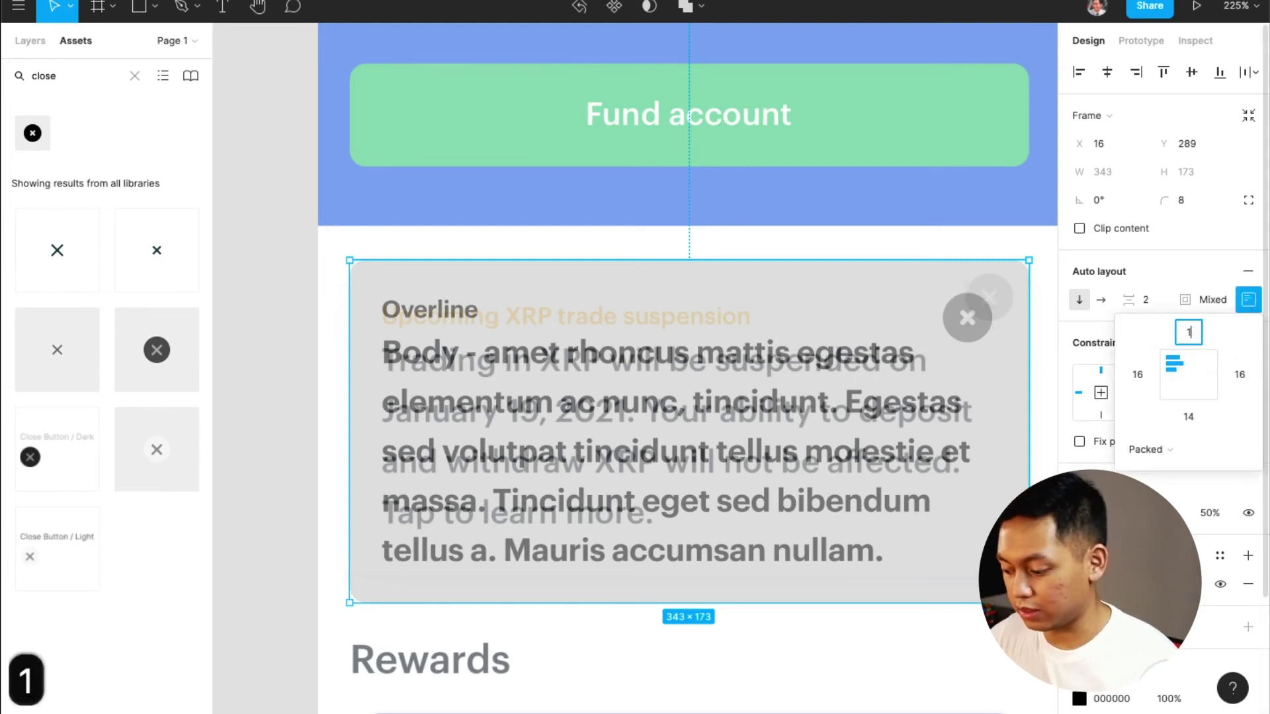
key(Return)
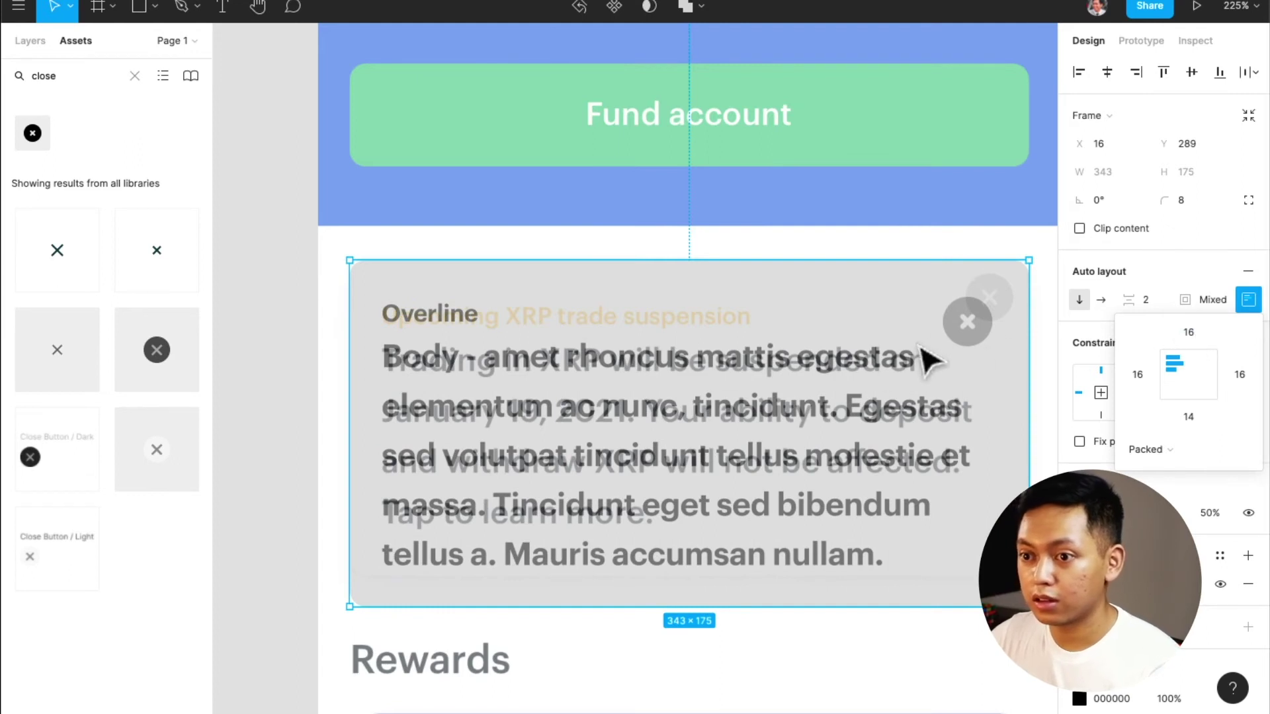
Make the thin top row slightly taller and move the close icon up-right onto the reference
click(456, 318)
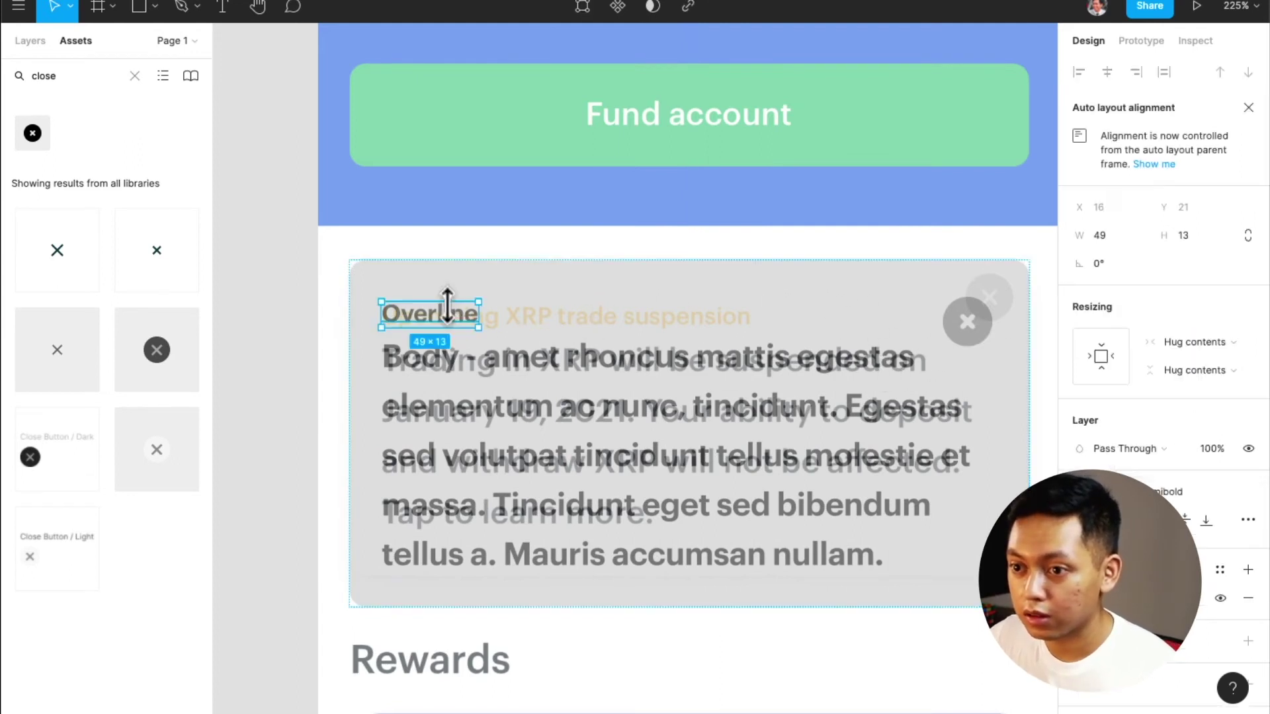
click(507, 293)
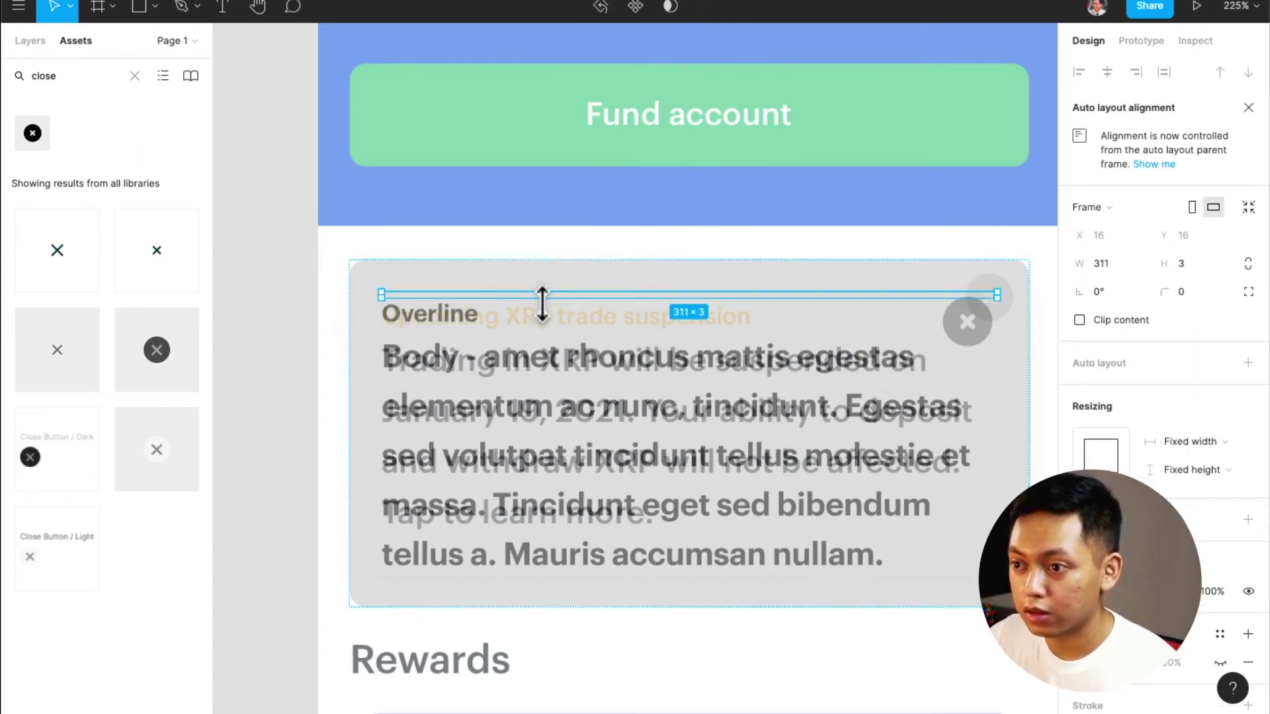
drag(543, 304, 542, 306)
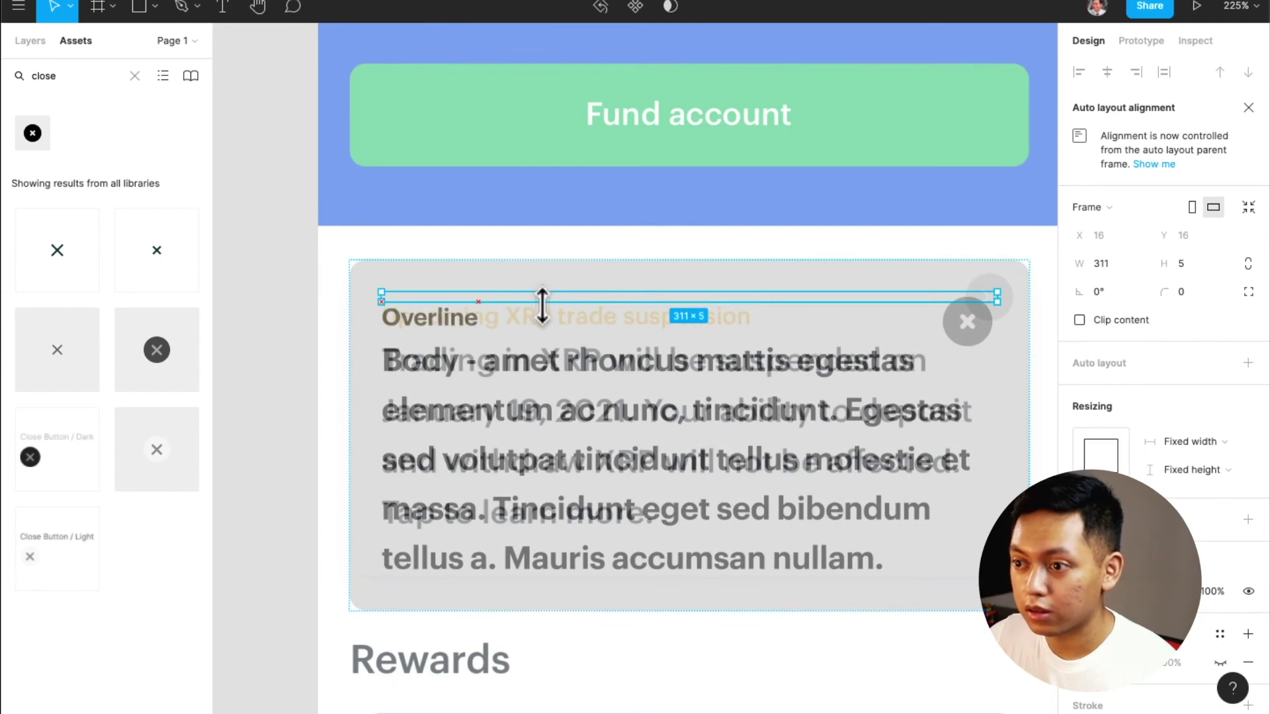
click(966, 324)
drag(965, 322, 968, 312)
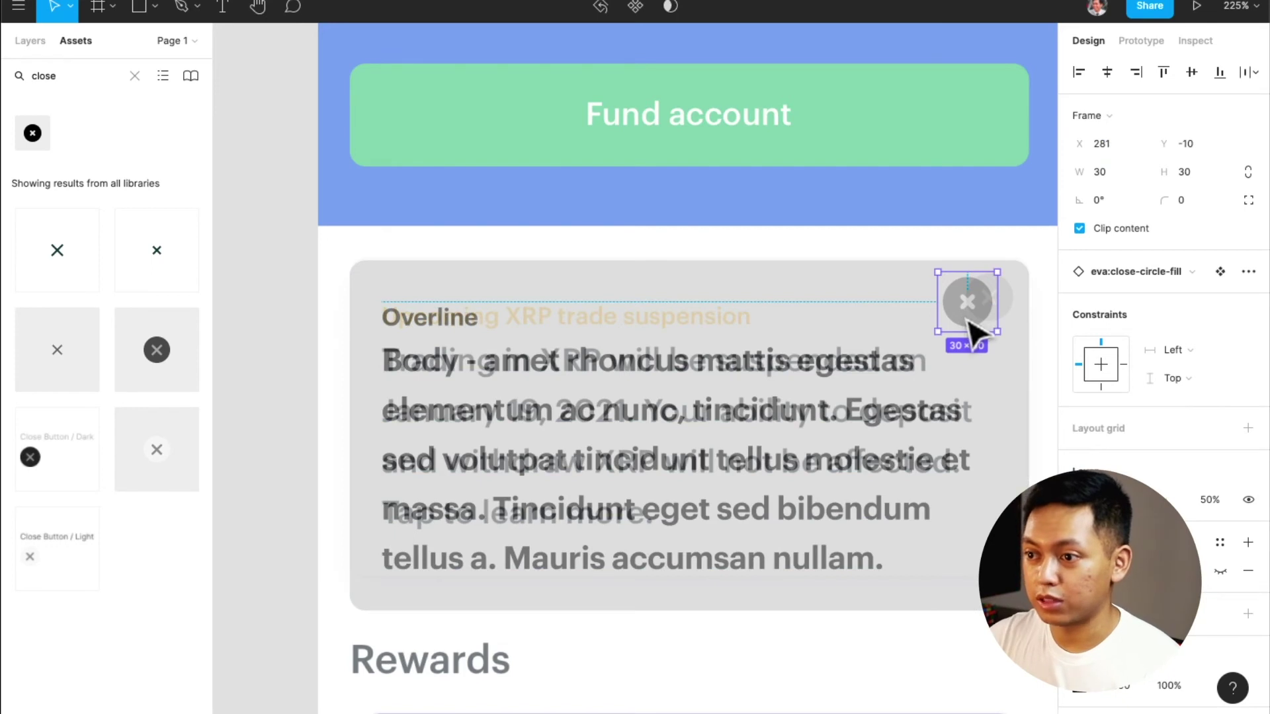
drag(968, 321, 978, 331)
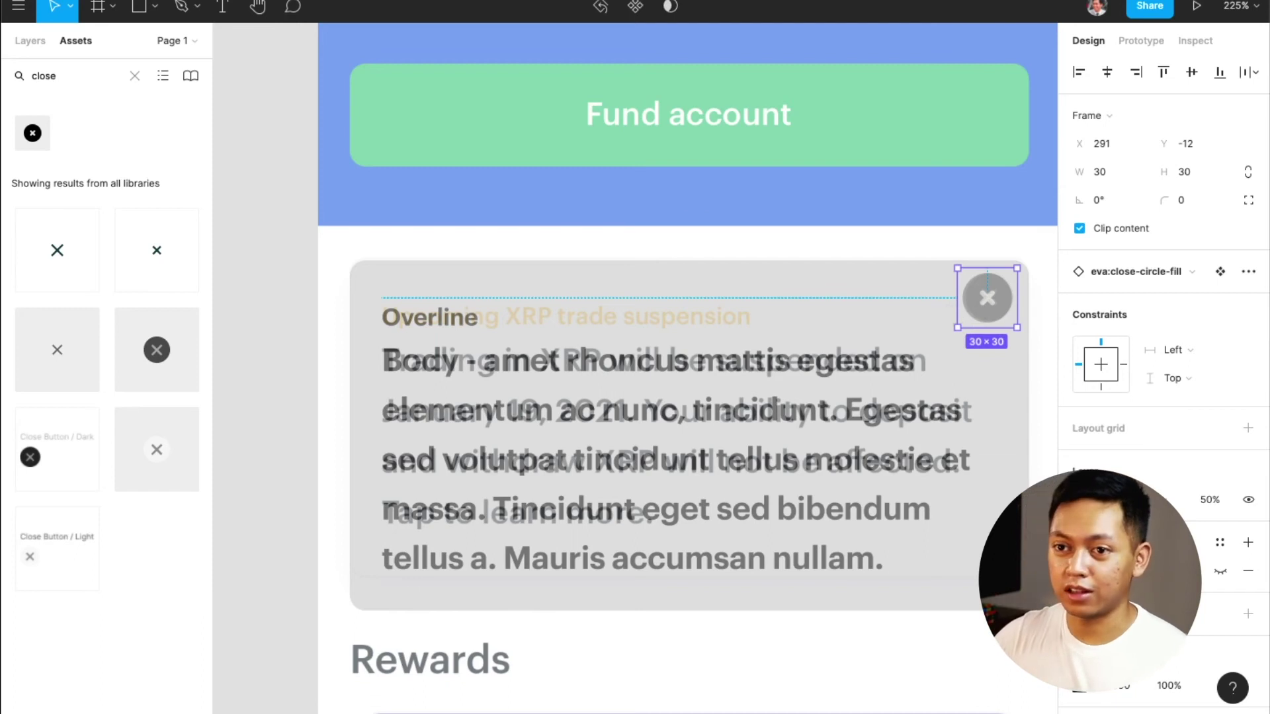
click(37, 39)
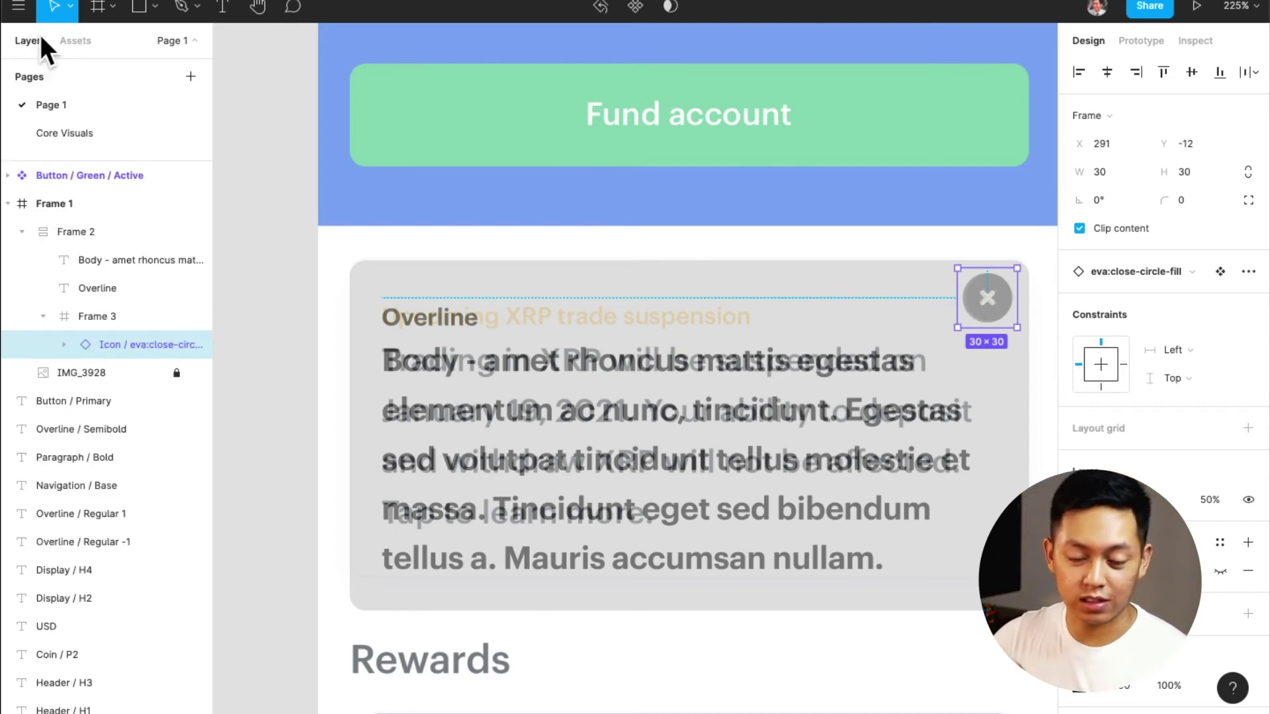
Apply color styles to the card's Overline and Body text
scroll(410, 298, up, 1)
click(488, 364)
click(430, 348)
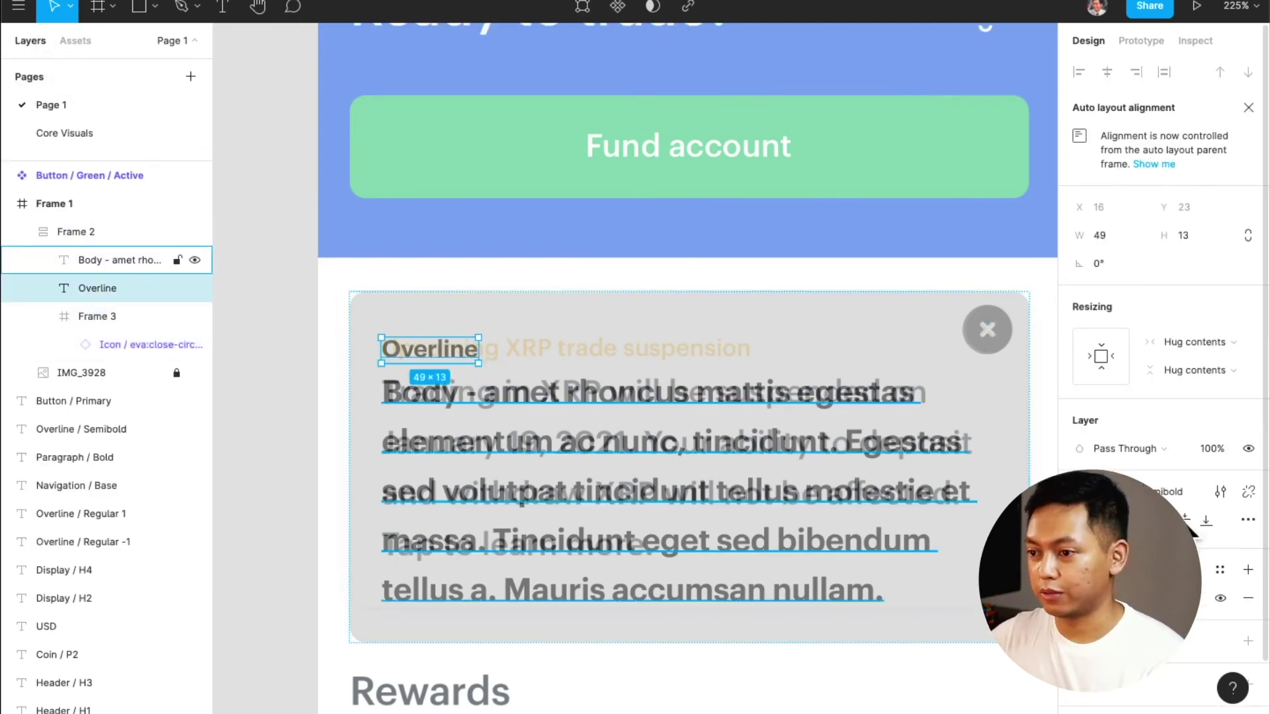
click(1220, 570)
scroll(1165, 583, down, 3)
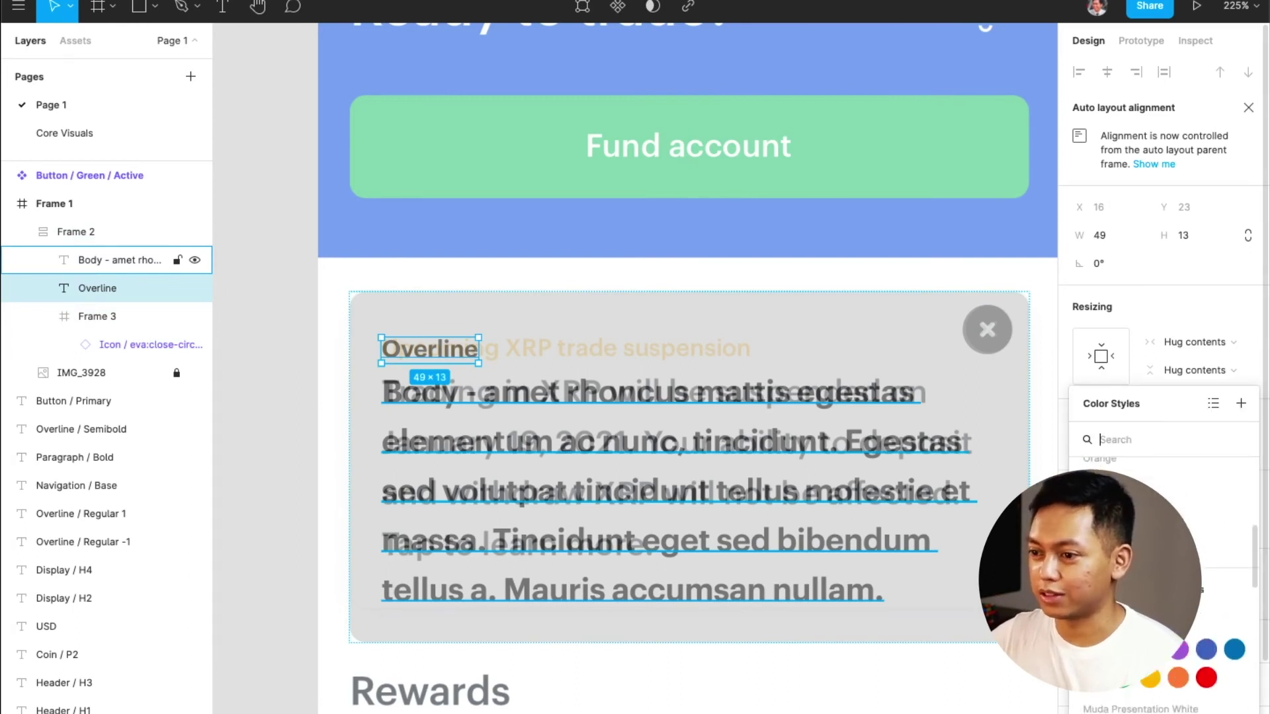
key(Escape)
click(766, 488)
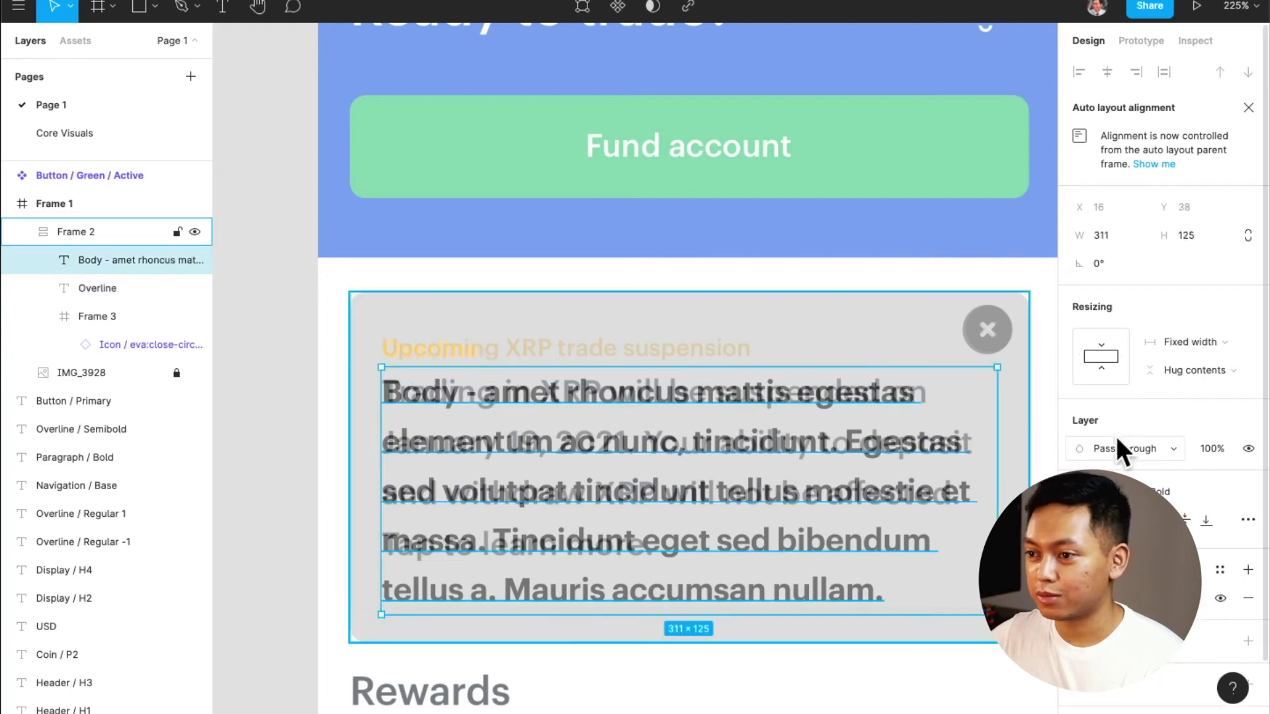
click(1219, 570)
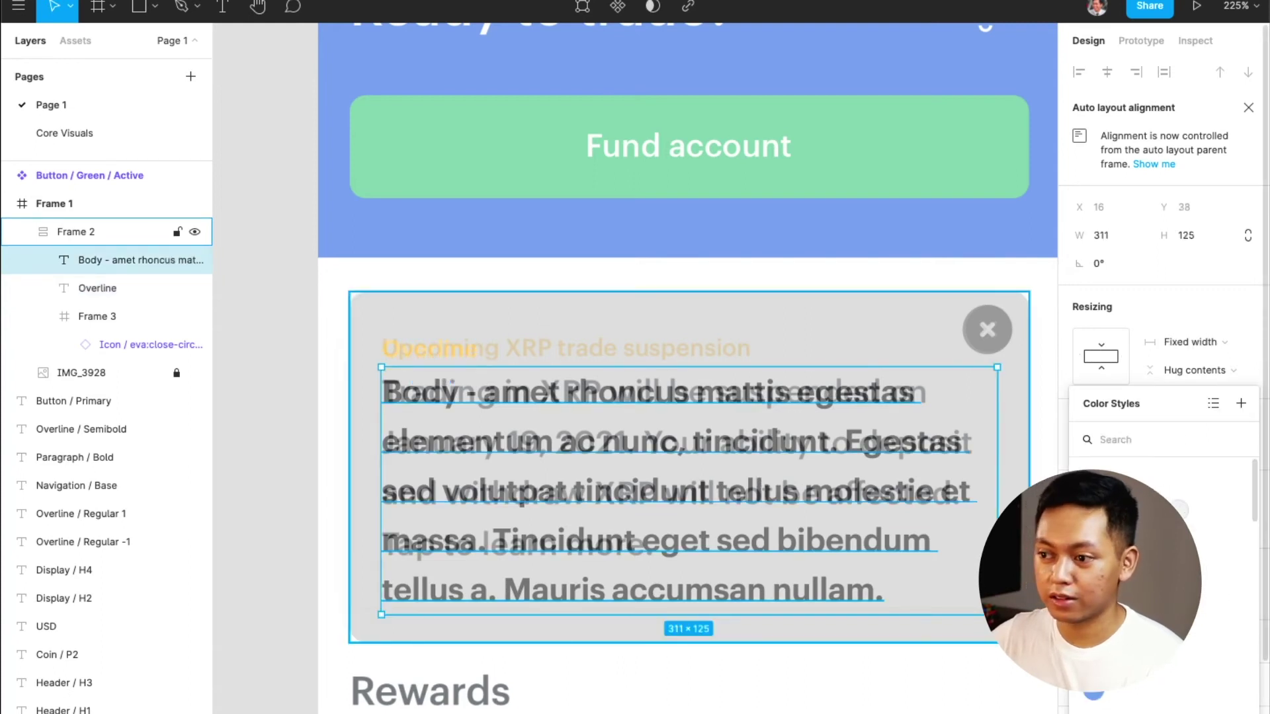
click(1125, 622)
Apply an effect style to the notification card frame
click(100, 231)
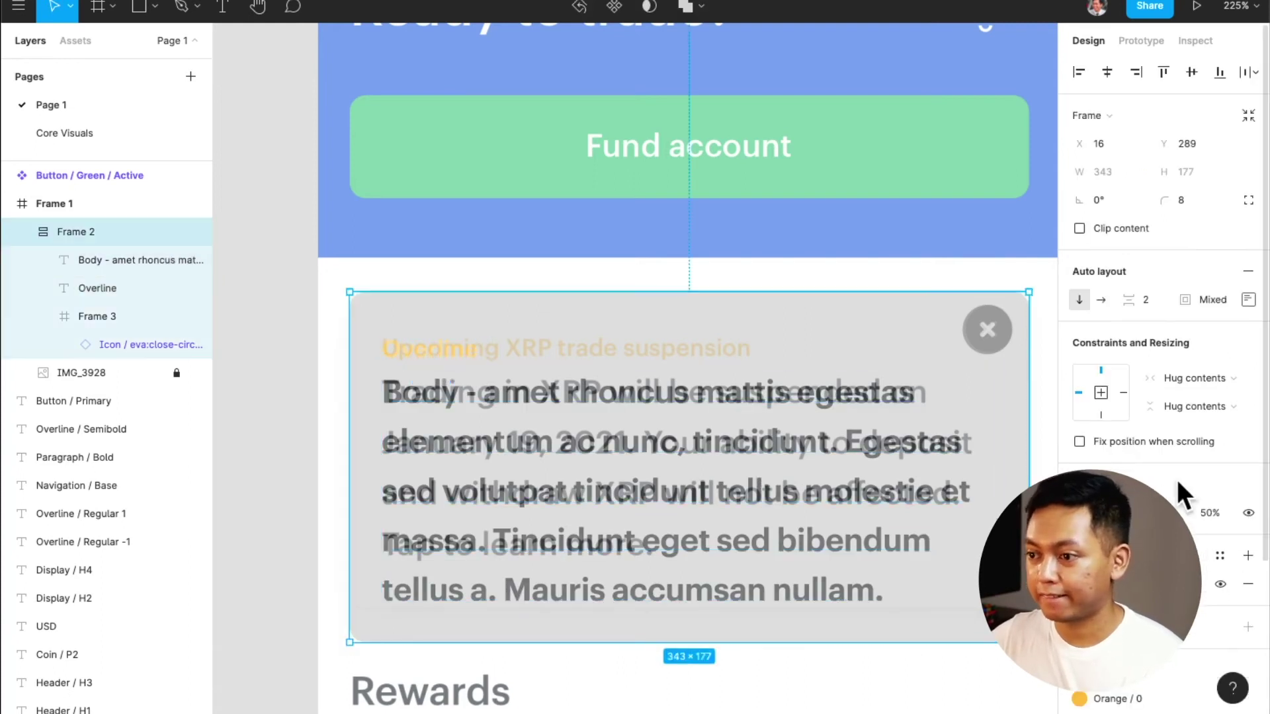
click(1220, 559)
key(Escape)
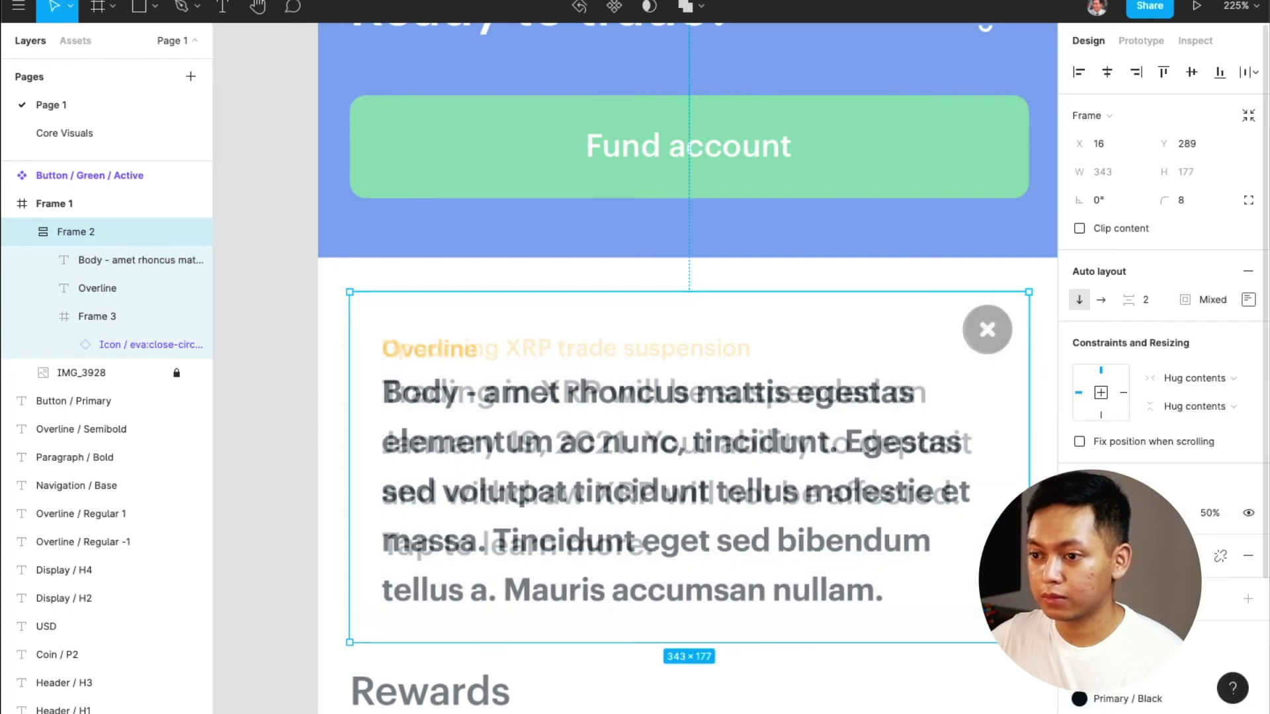
scroll(880, 605, down, 2)
scroll(1164, 371, down, 2)
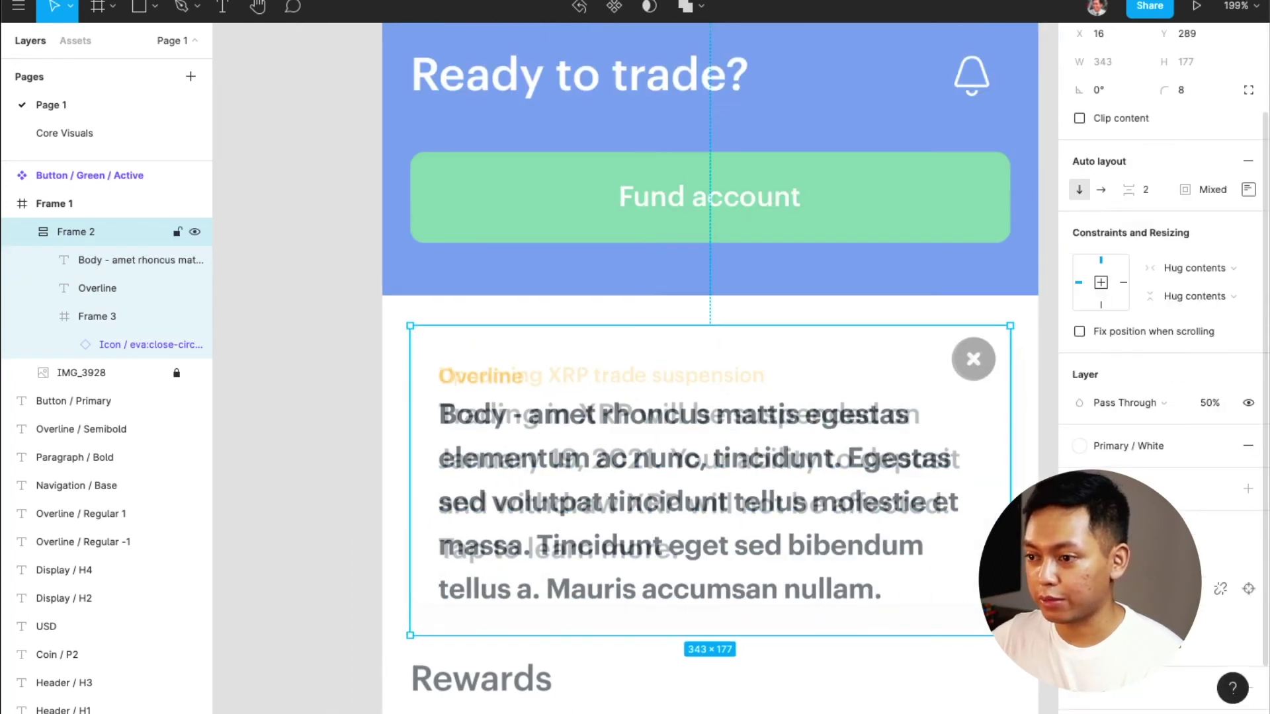
scroll(1200, 588, down, 1)
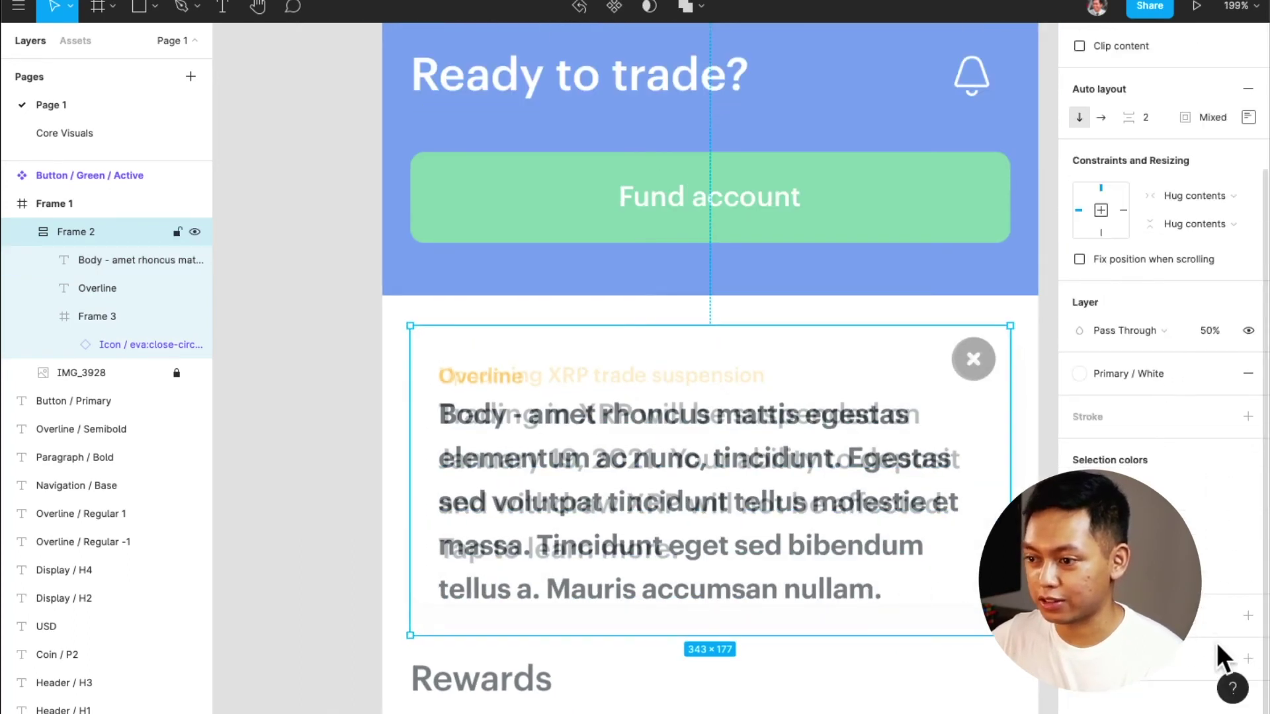
click(1220, 618)
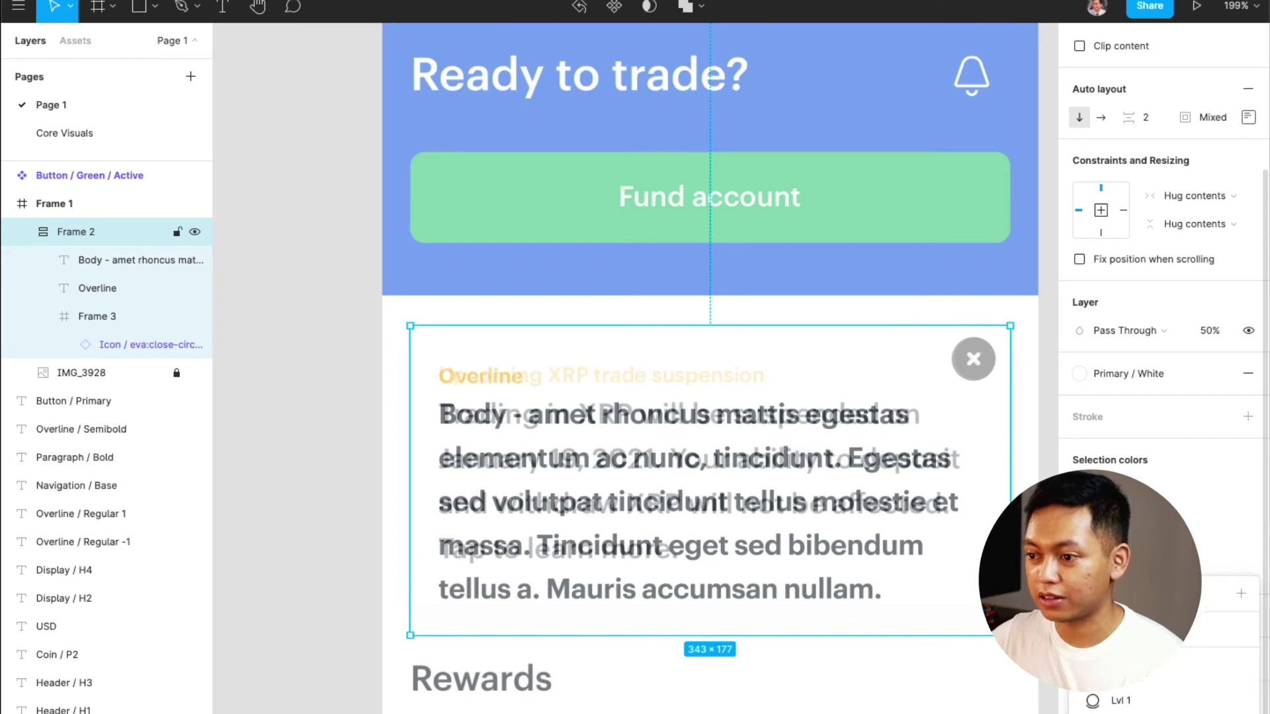
click(1129, 696)
Move the notification card out of the phone screen onto the canvas
scroll(888, 599, right, 3)
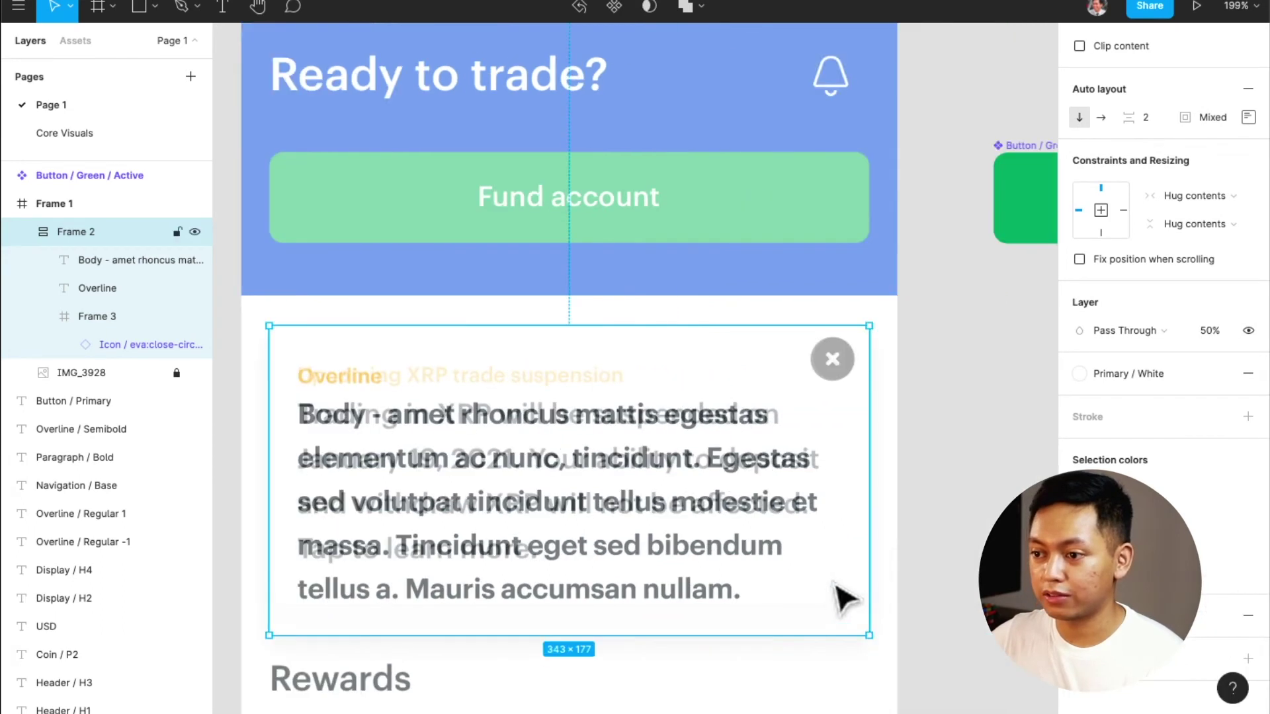
click(955, 545)
drag(481, 504, 721, 514)
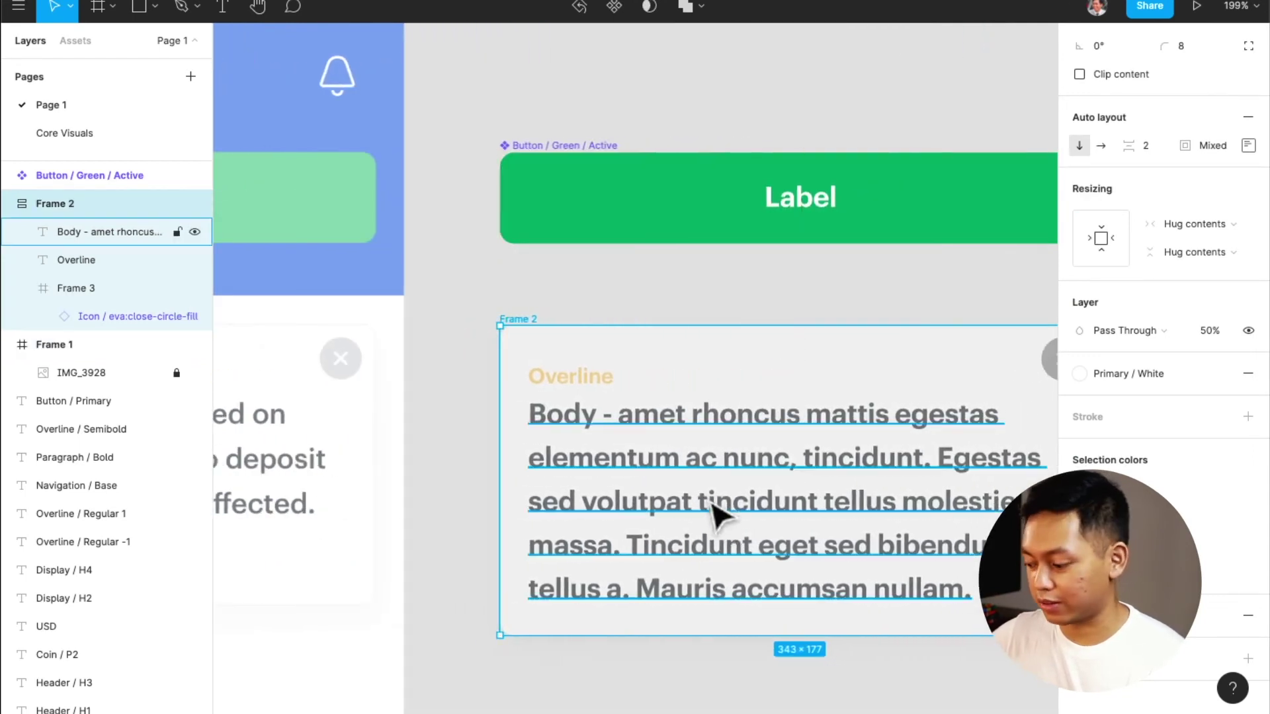
Set the notification card back to 100% opacity
key(0)
scroll(717, 477, left, 3)
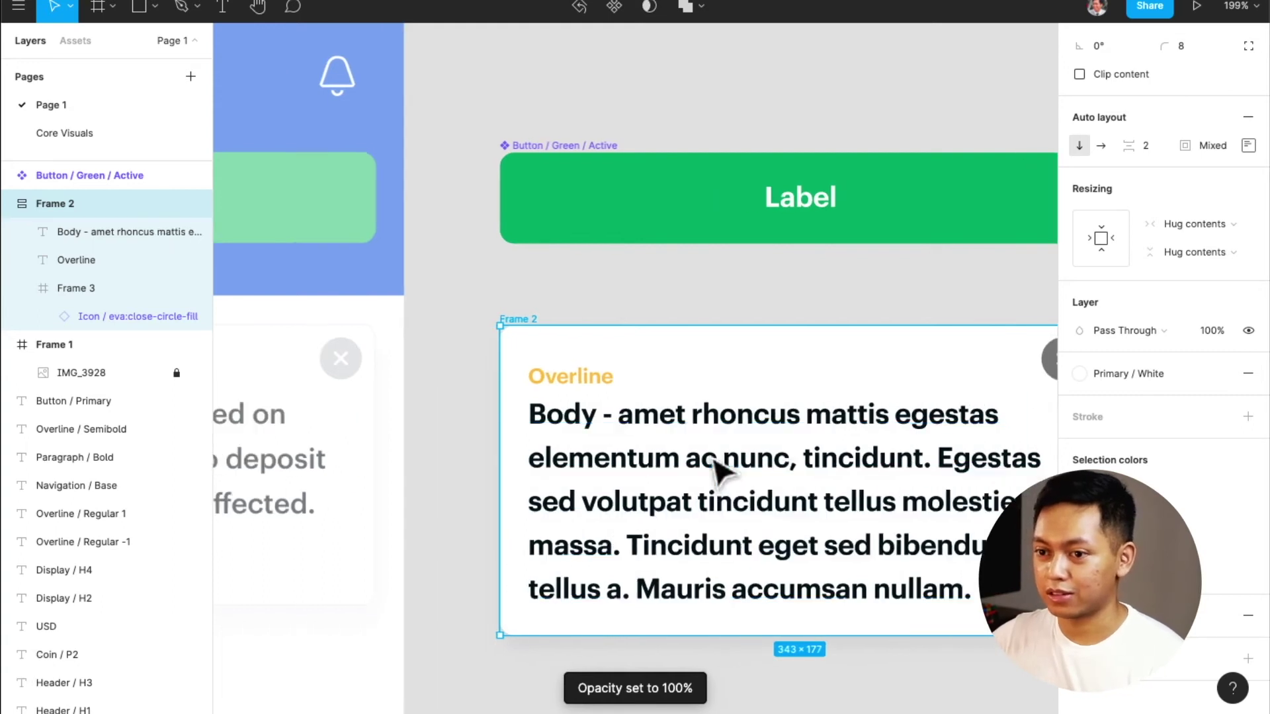
scroll(713, 458, right, 9)
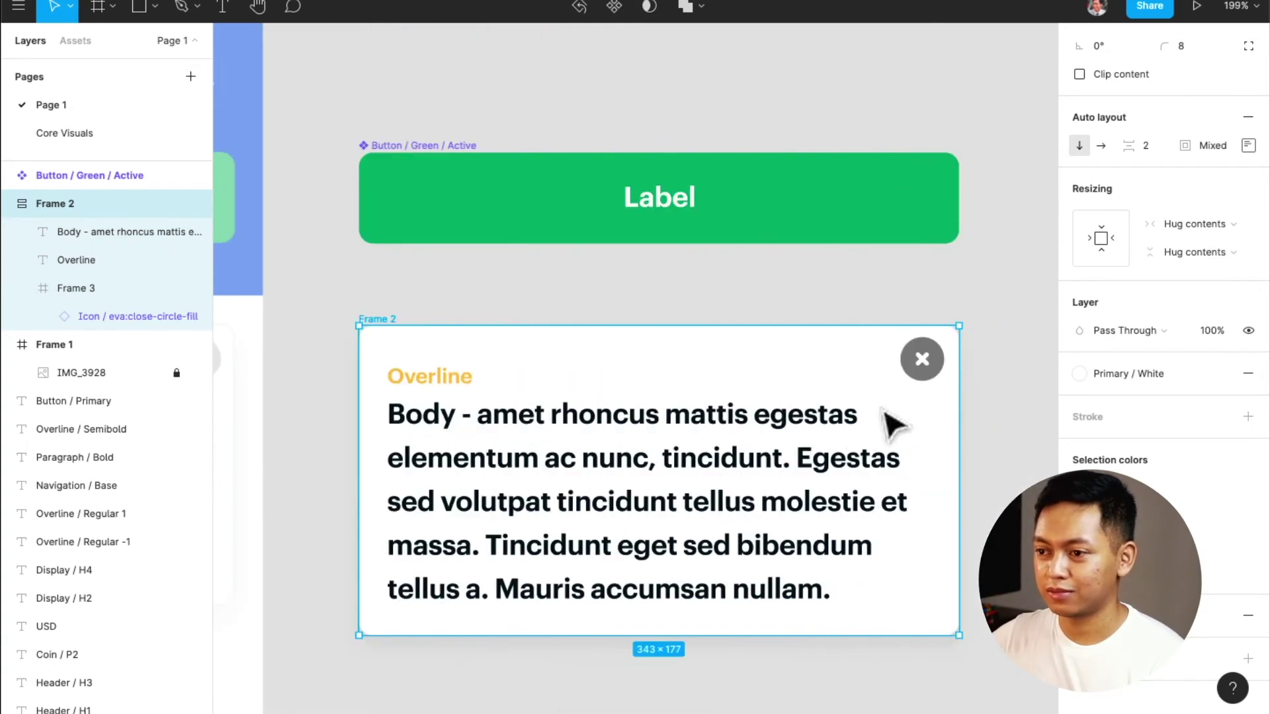
Set the card's close icon to 30% opacity
ctrl+click(938, 384)
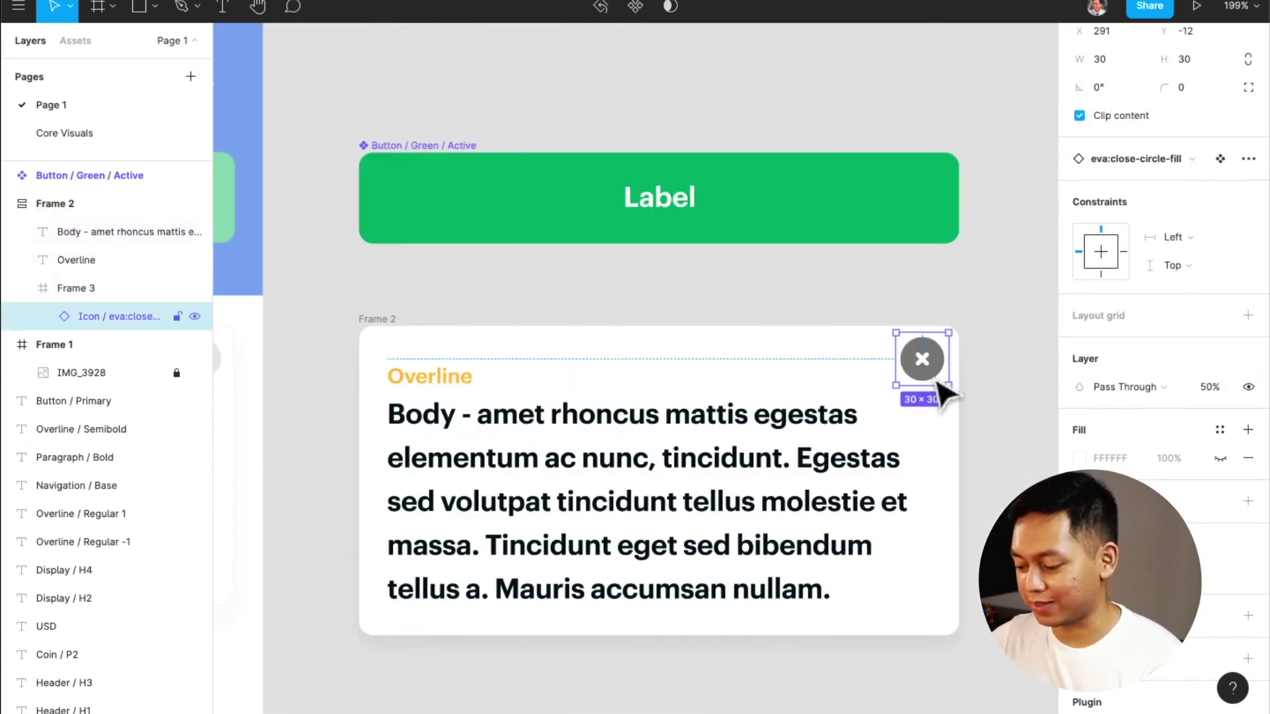
key(5)
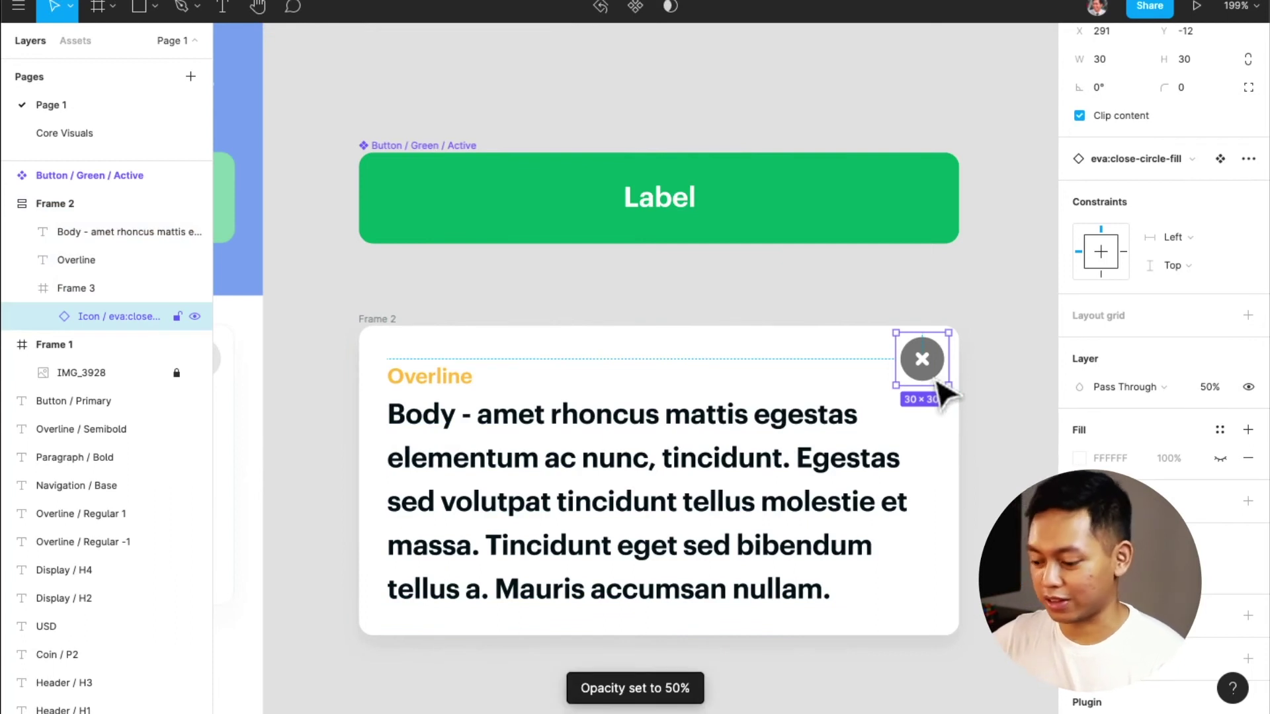
key(3)
click(971, 415)
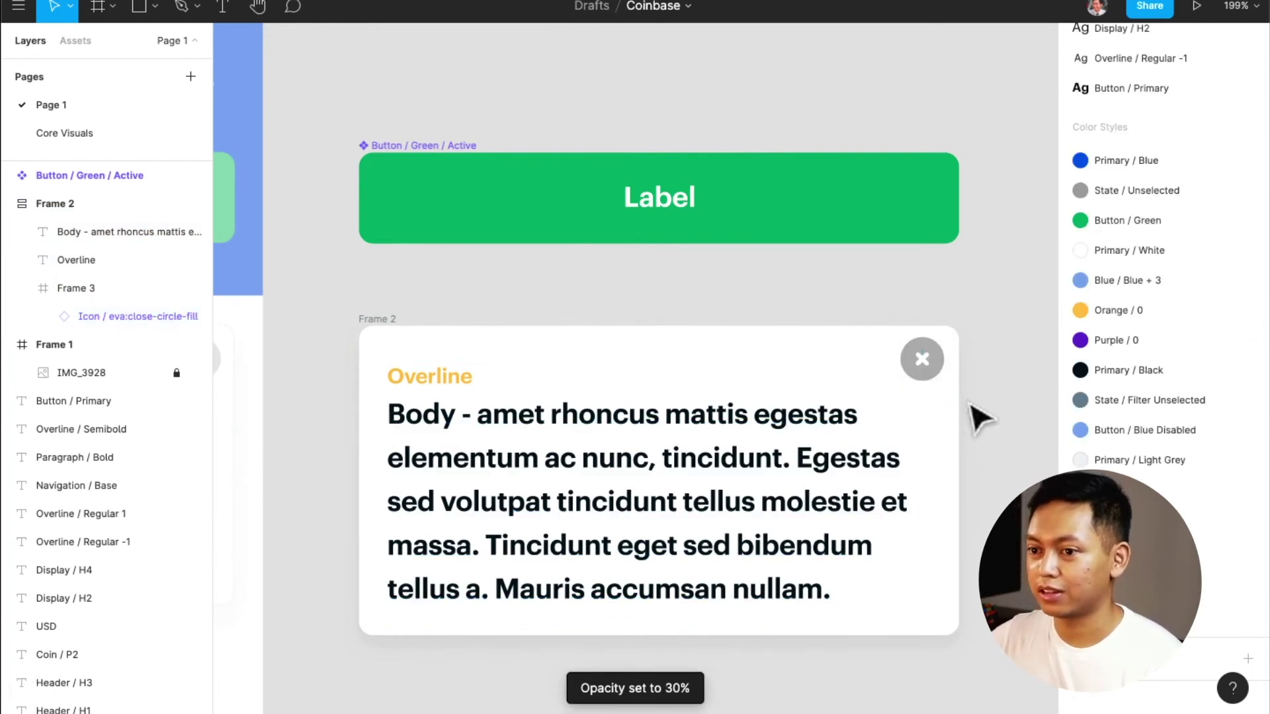
scroll(942, 487, left, 2)
scroll(943, 487, left, 6)
scroll(939, 485, down, 5)
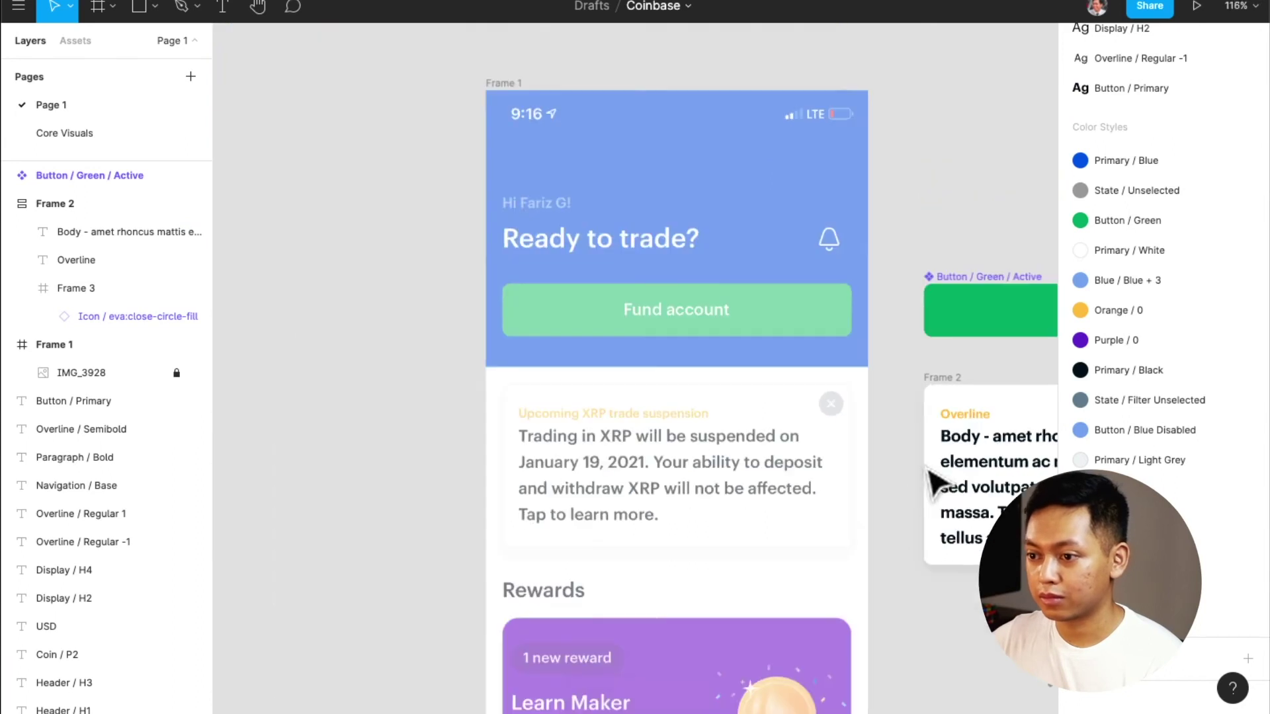
scroll(936, 483, right, 4)
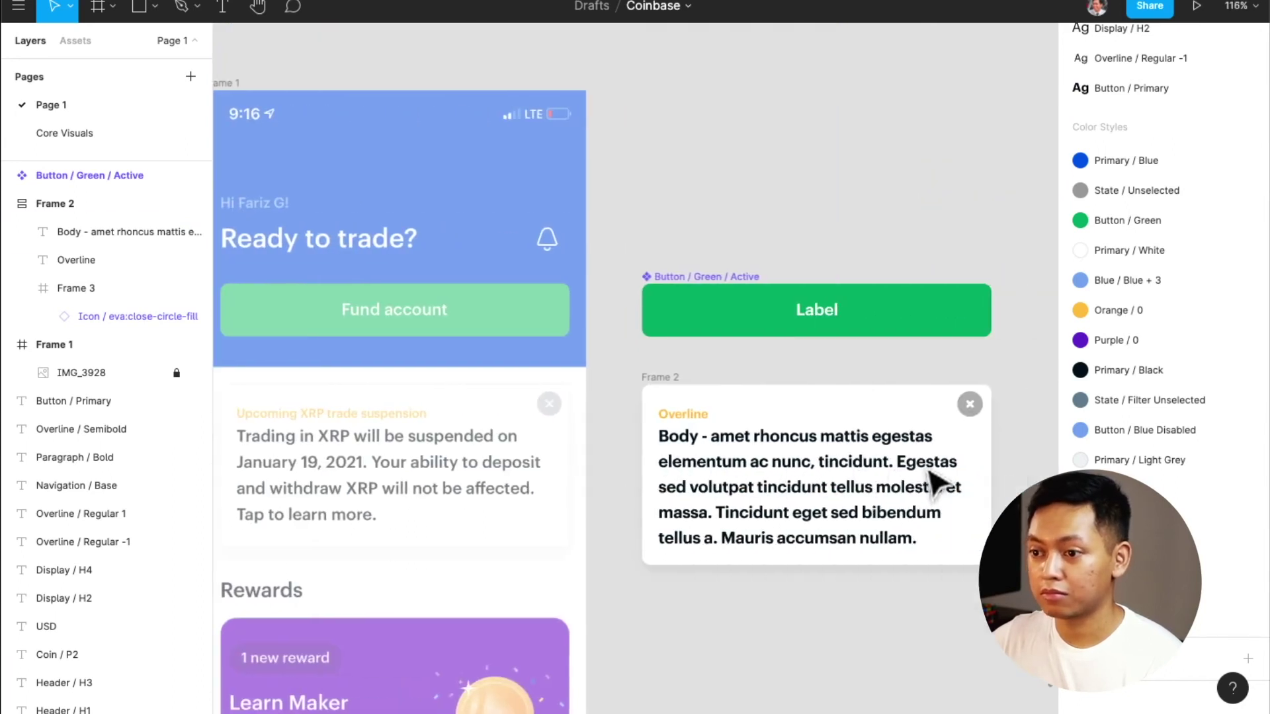
scroll(936, 483, left, 4)
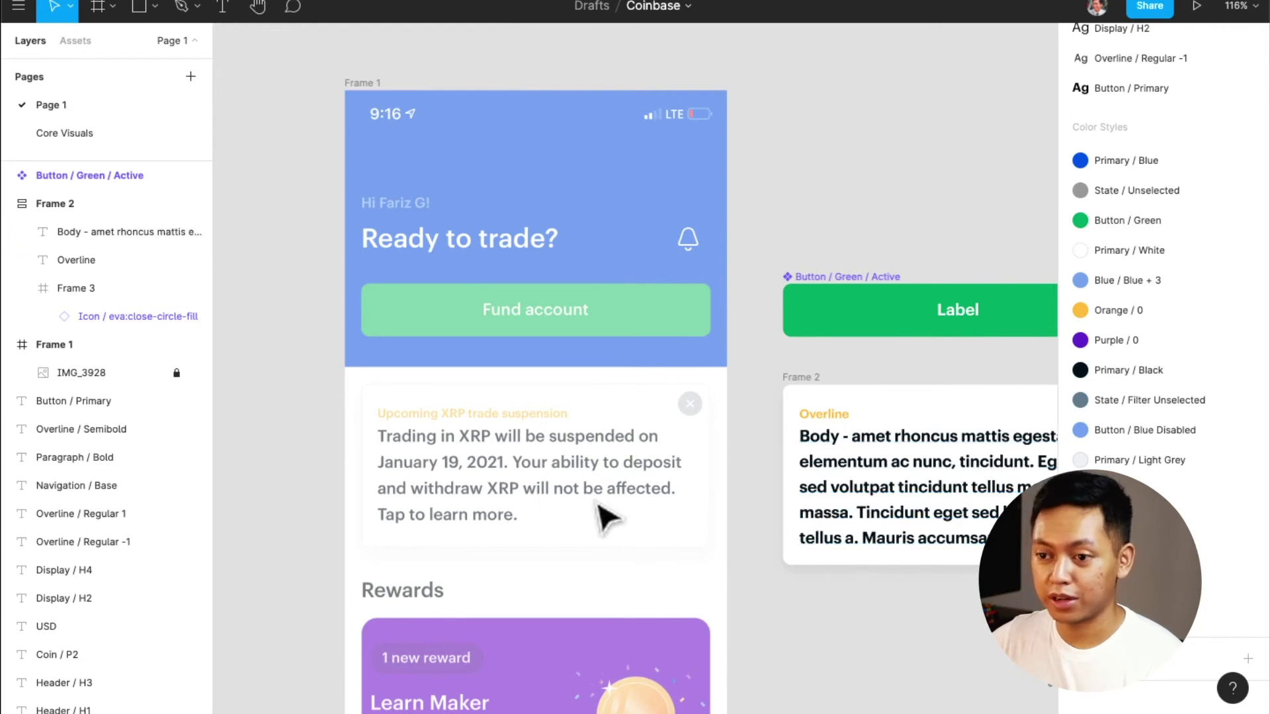
scroll(510, 490, up, 5)
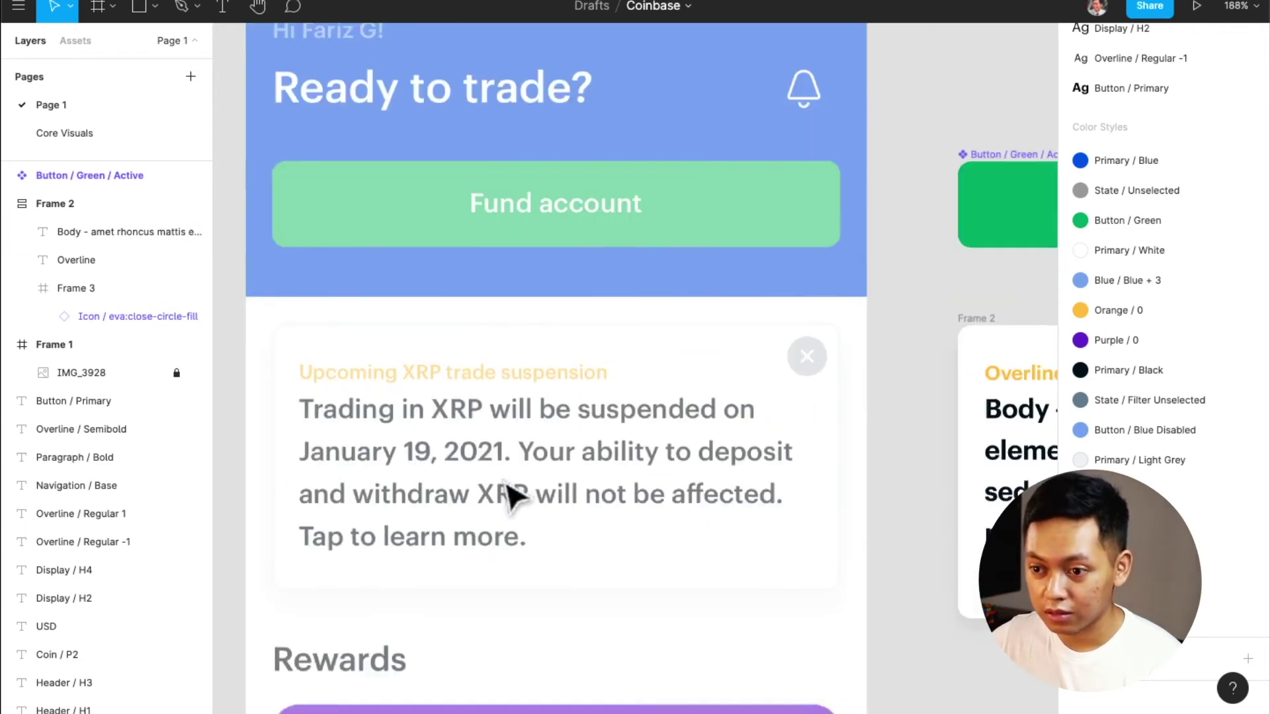
scroll(510, 496, right, 10)
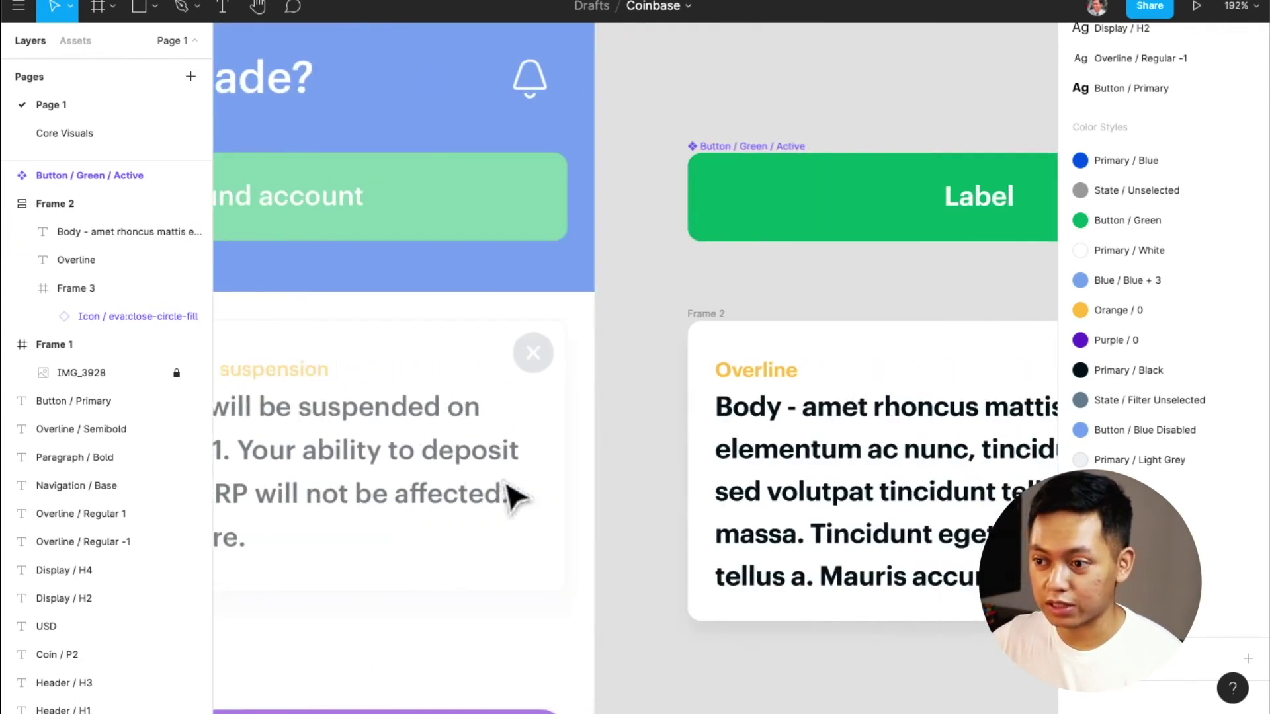
click(800, 559)
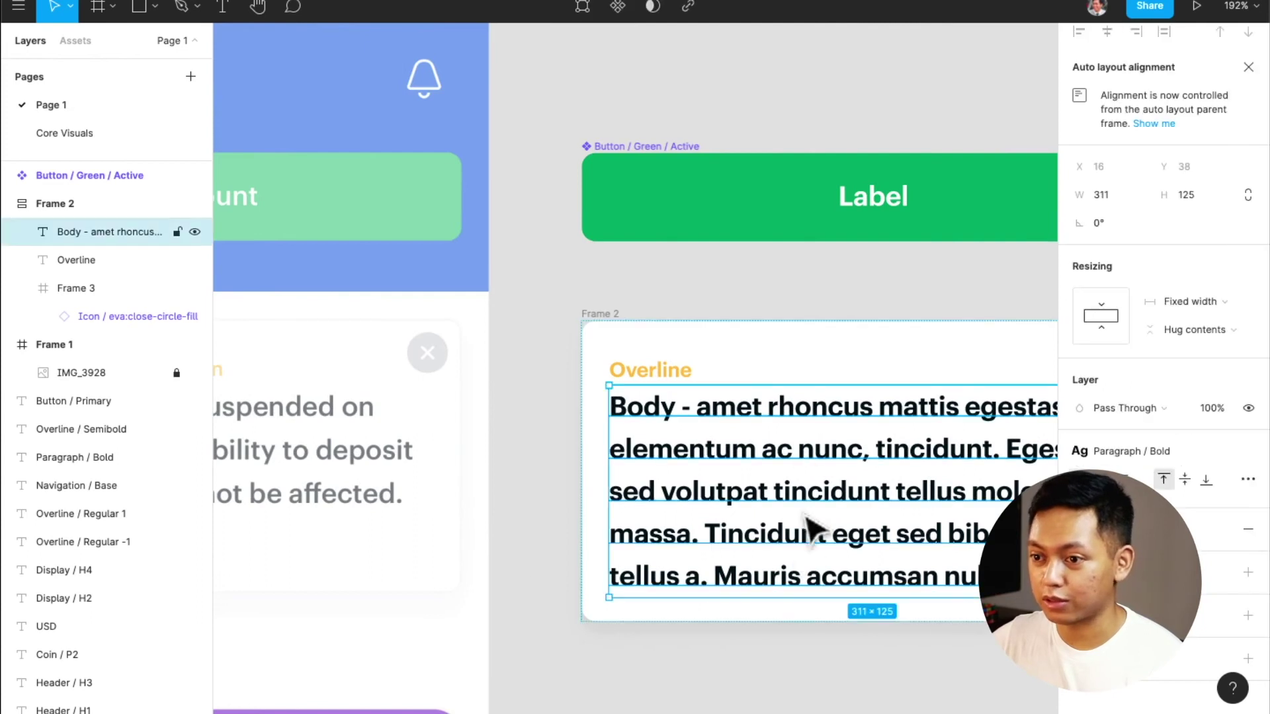
Set Frame 2's bottom padding to 18, growing the card to 343×181
click(612, 319)
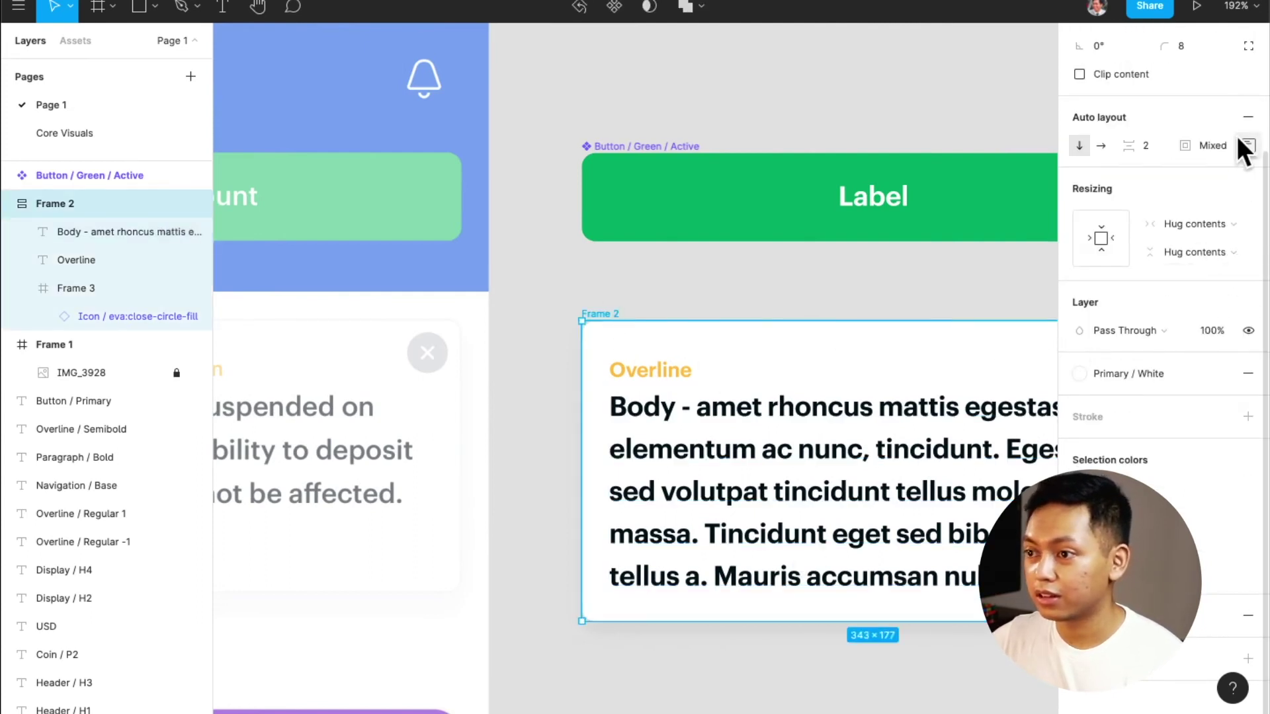
click(1240, 140)
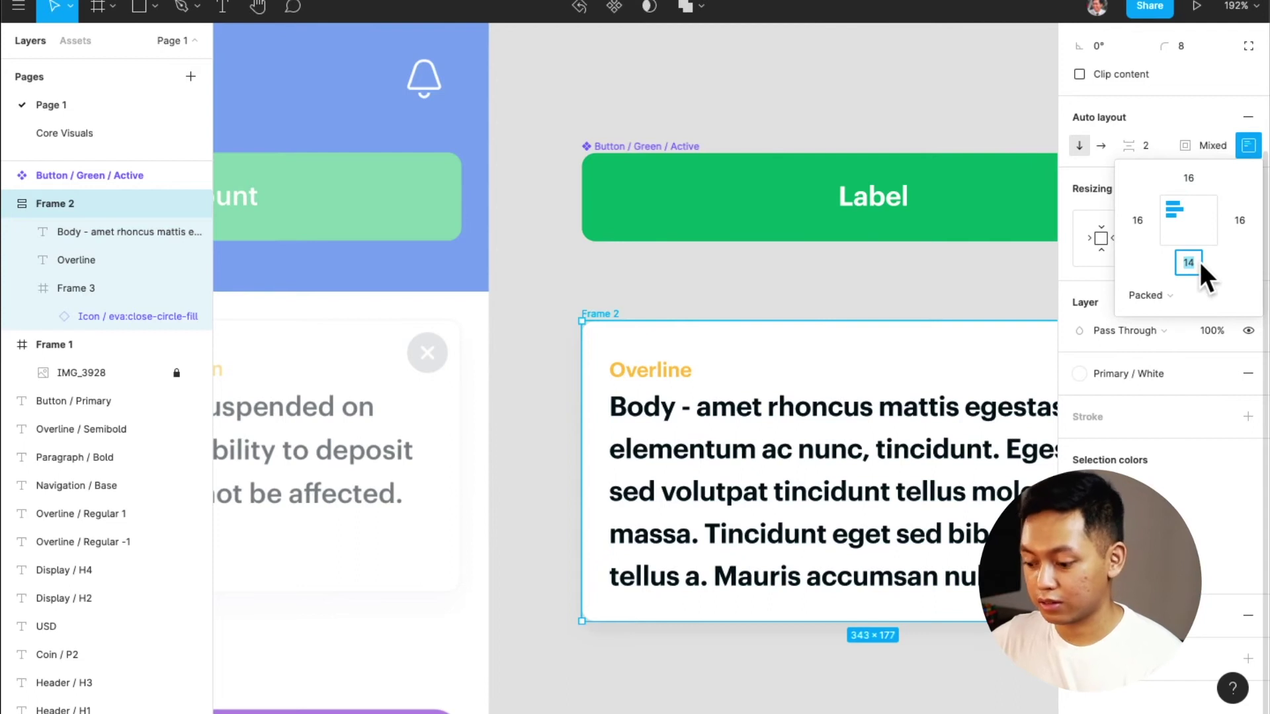
text(15)
key(BackSpace)
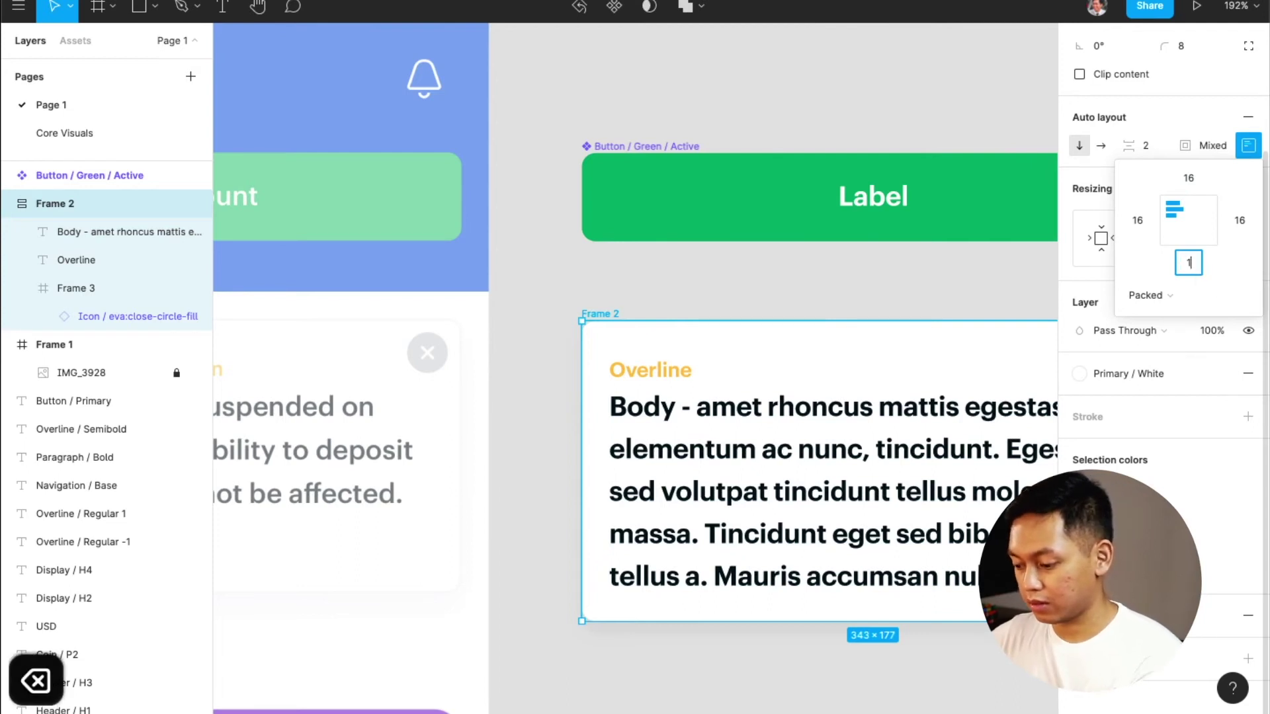
text(6)
key(Return)
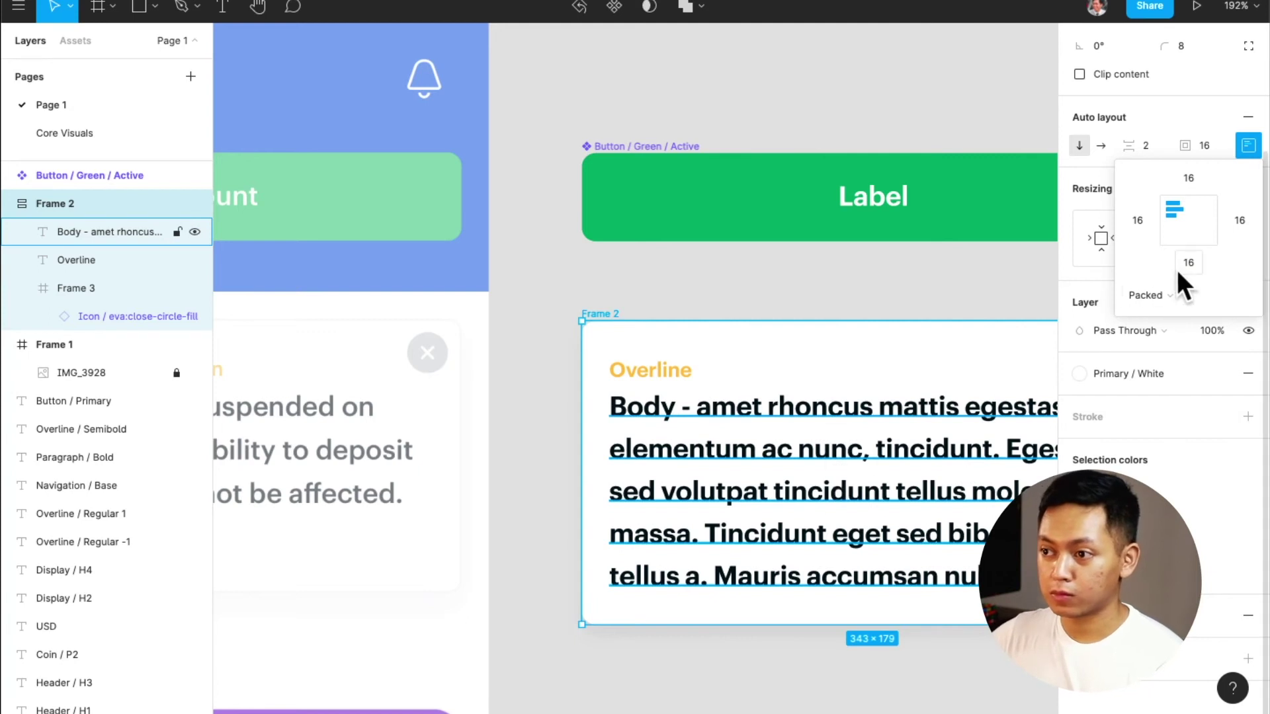
text(18)
key(Return)
click(794, 681)
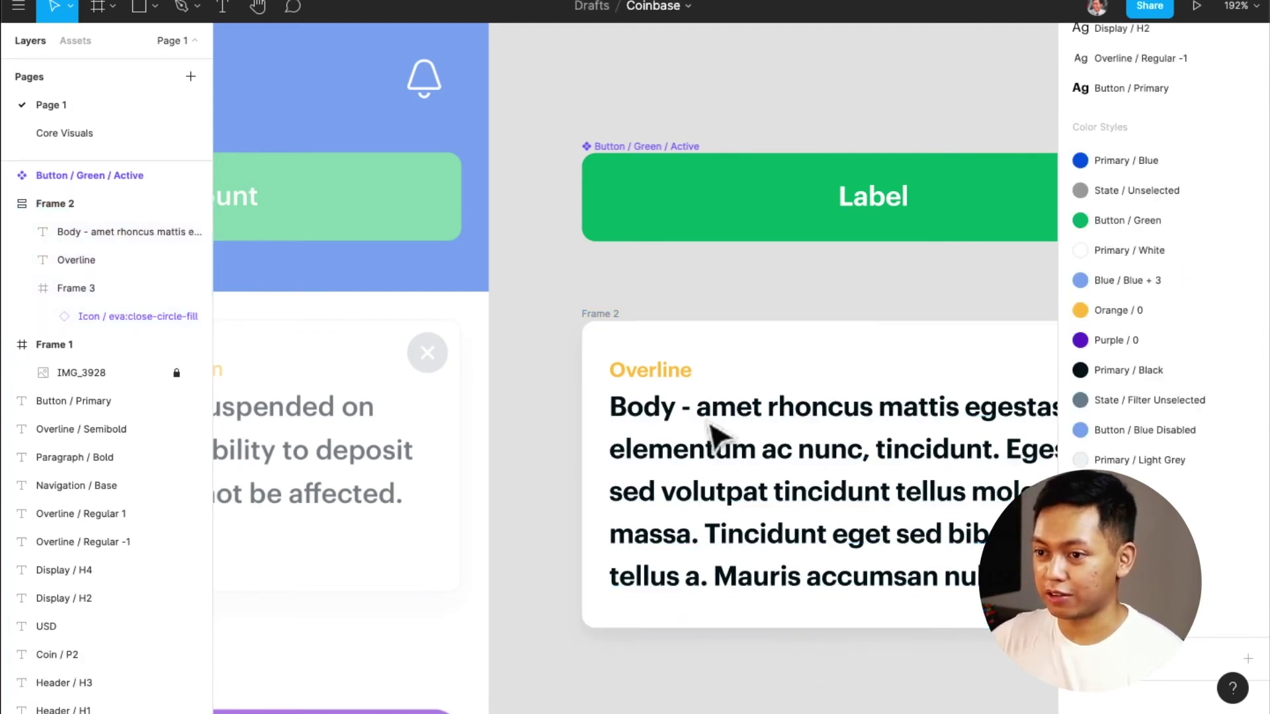
click(620, 324)
Rename the card 'Card / Notification' and make it a component
key(super+r)
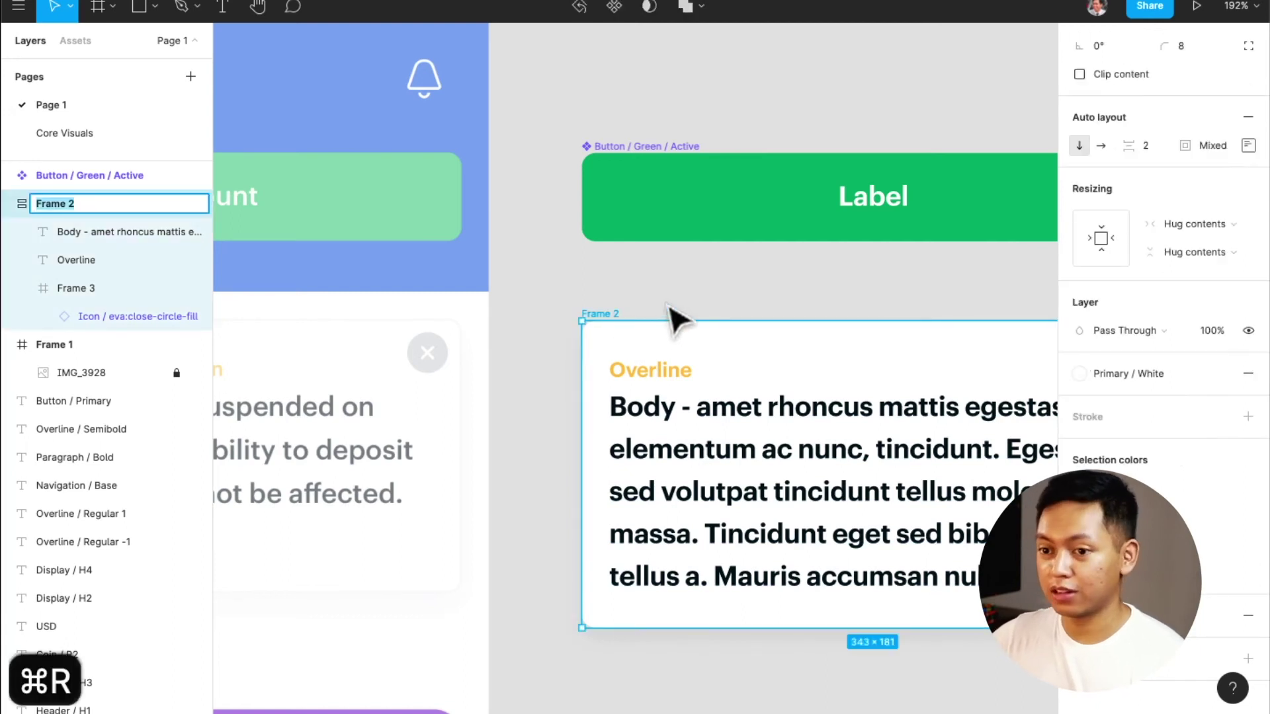
text(Notifica)
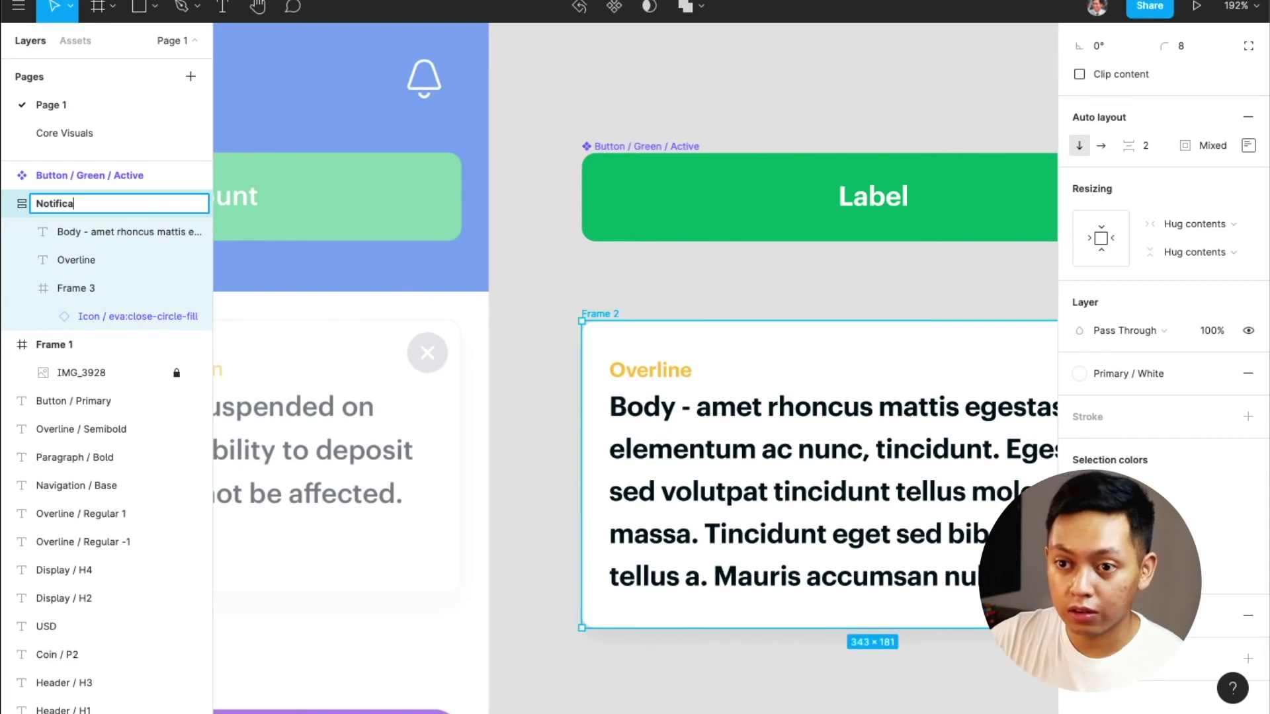
text(tion)
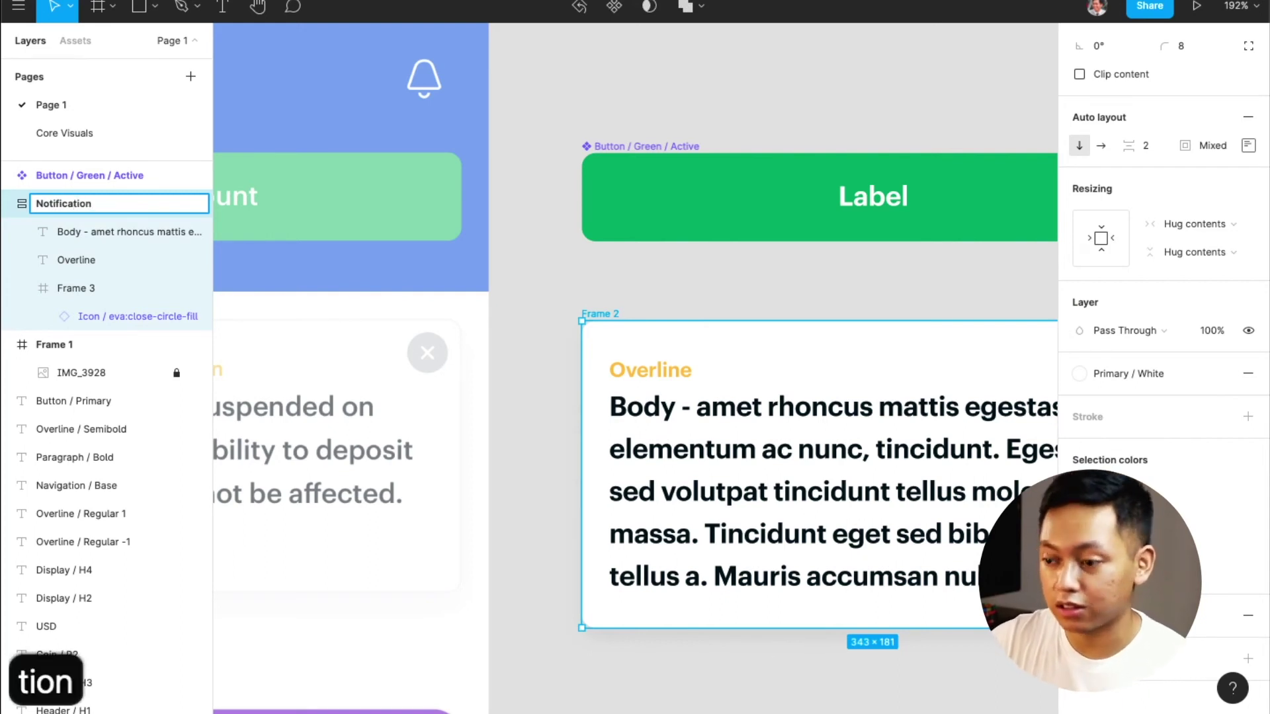
key(super+Left)
text(Card /)
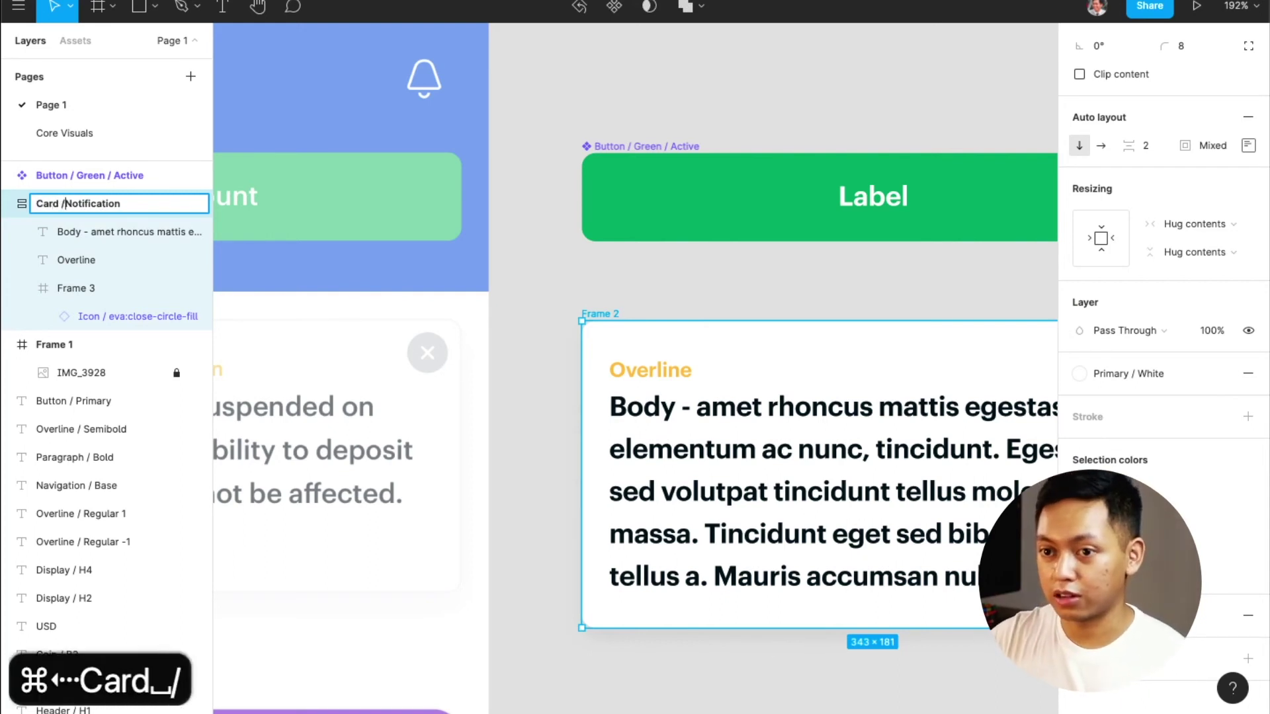
key(Return)
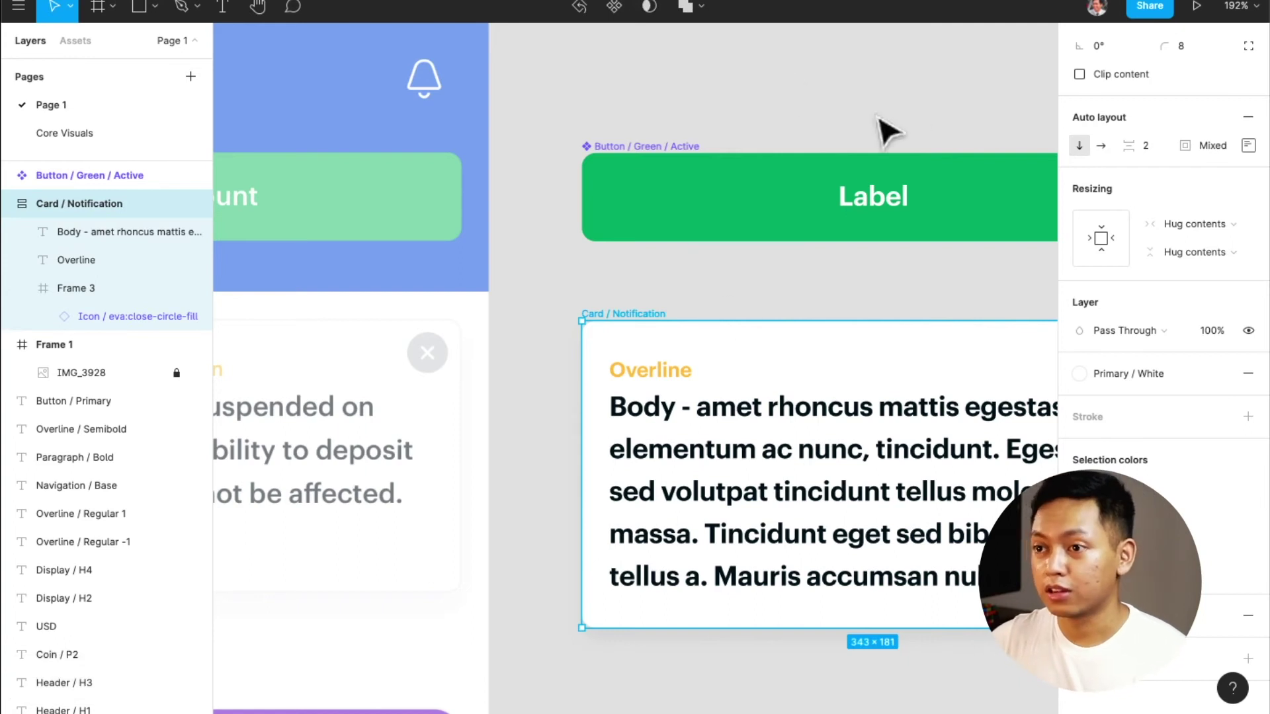
click(619, 9)
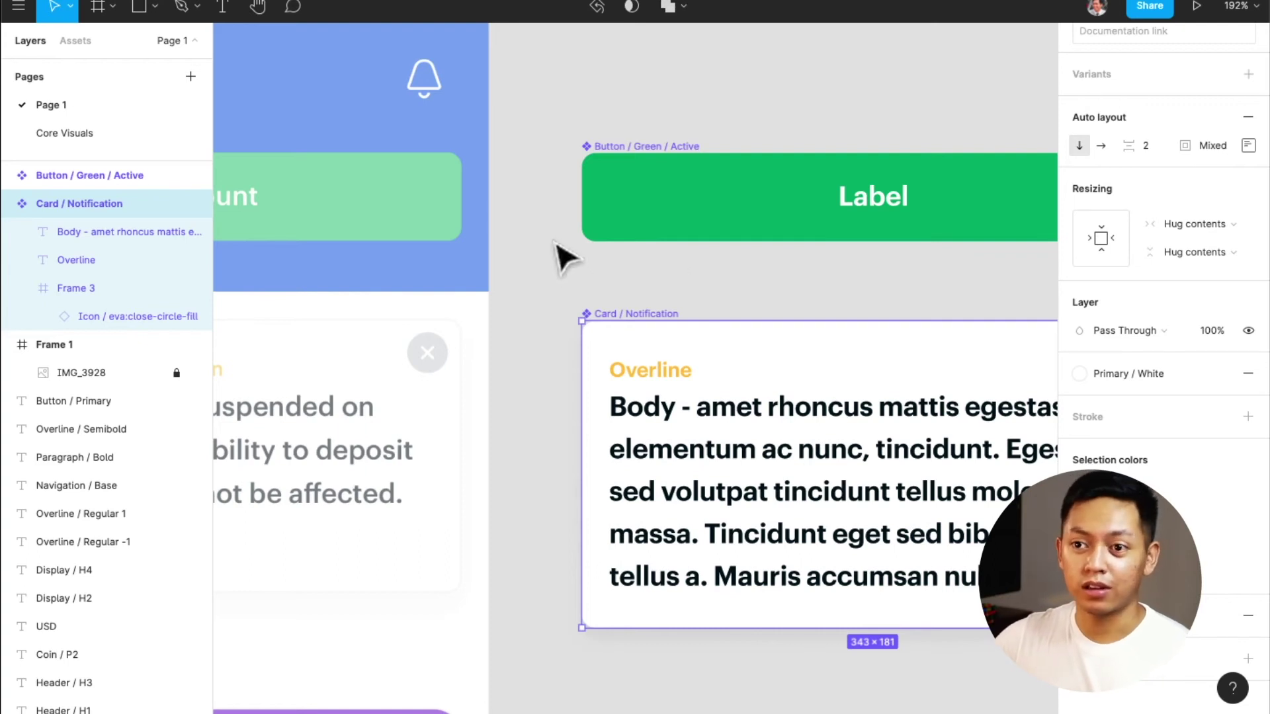
Zoom and pan to the reference mockup's bottom navigation bar
scroll(557, 254, down, 1)
scroll(558, 256, left, 2)
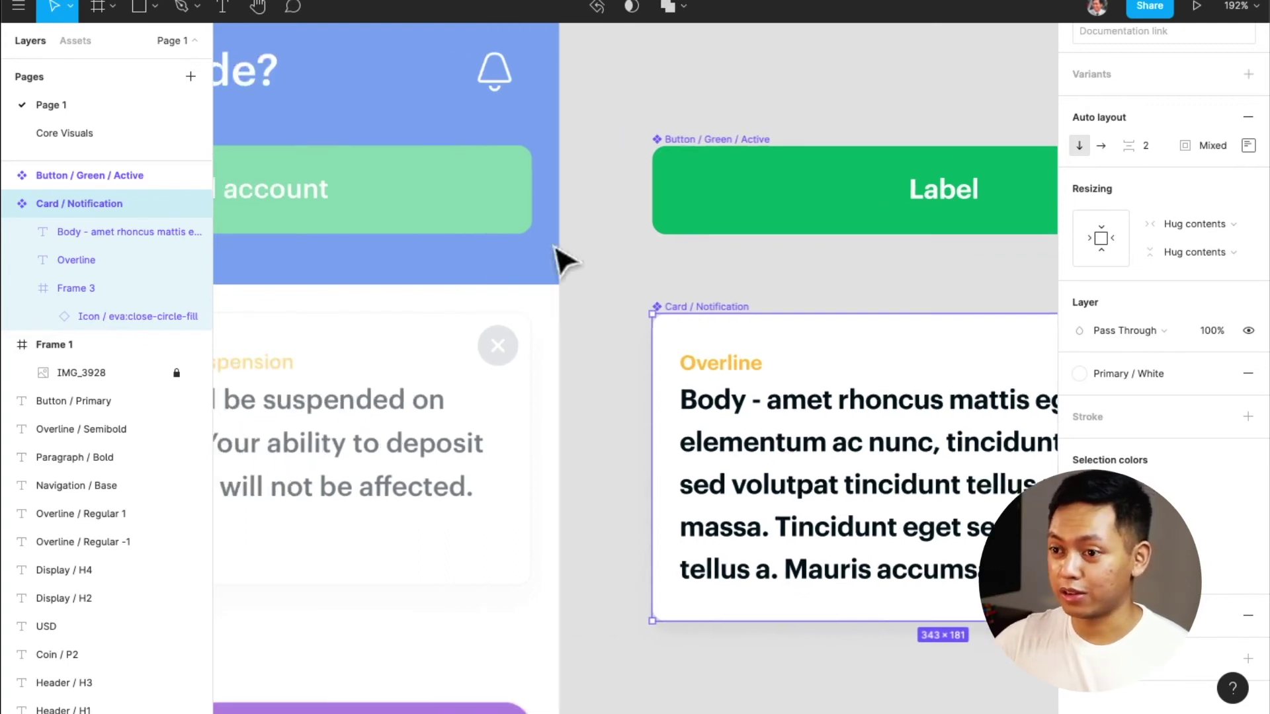
scroll(596, 311, down, 3)
scroll(614, 330, down, 2)
scroll(614, 331, down, 1)
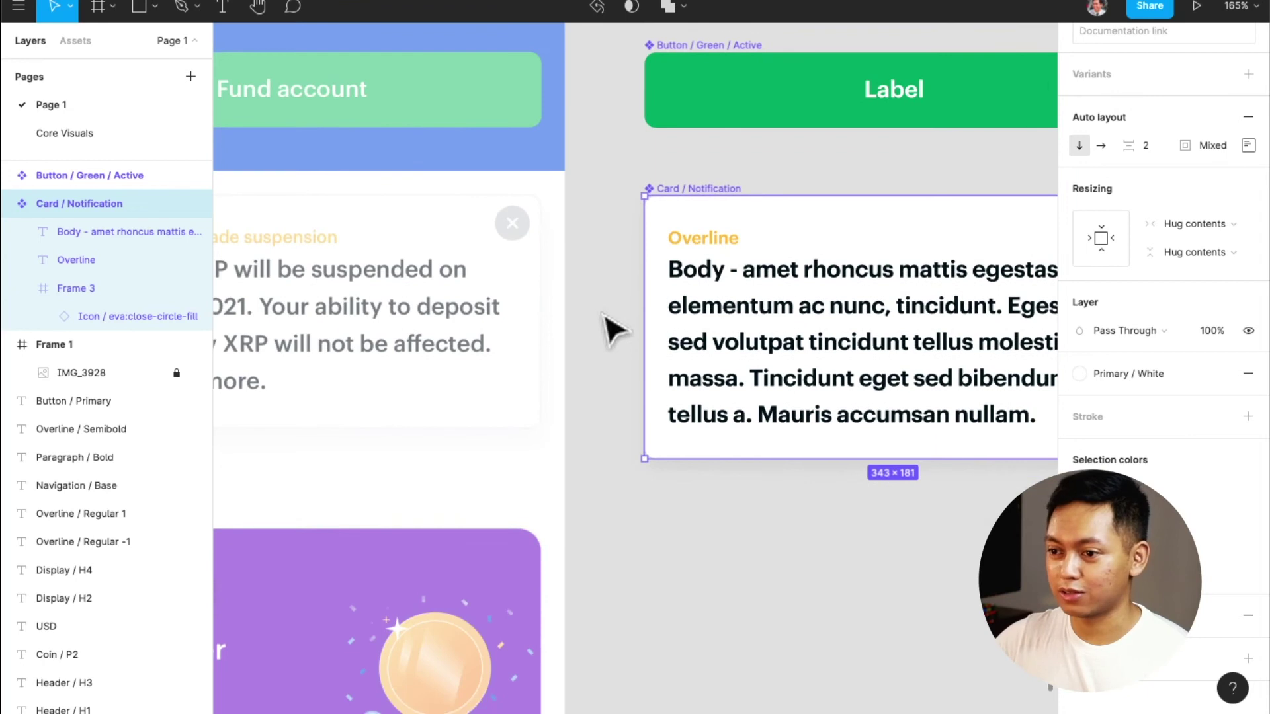
click(609, 251)
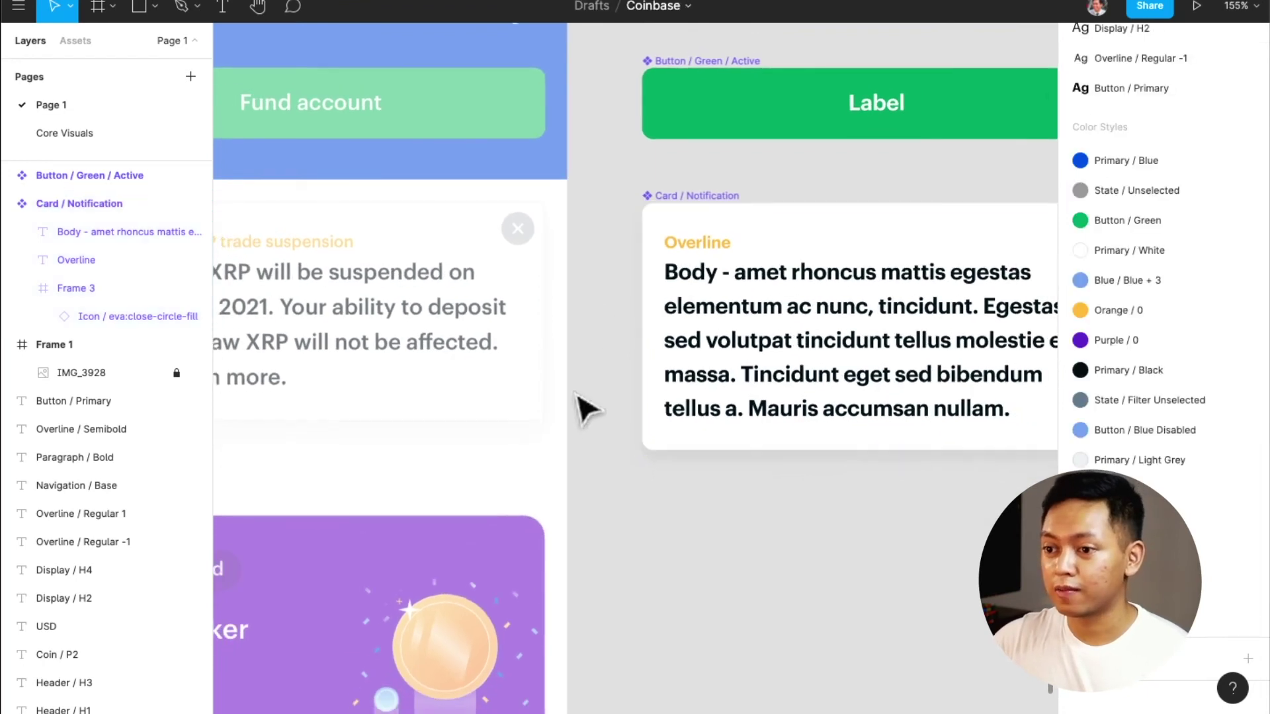
scroll(582, 406, down, 2)
scroll(586, 407, down, 3)
scroll(586, 405, left, 10)
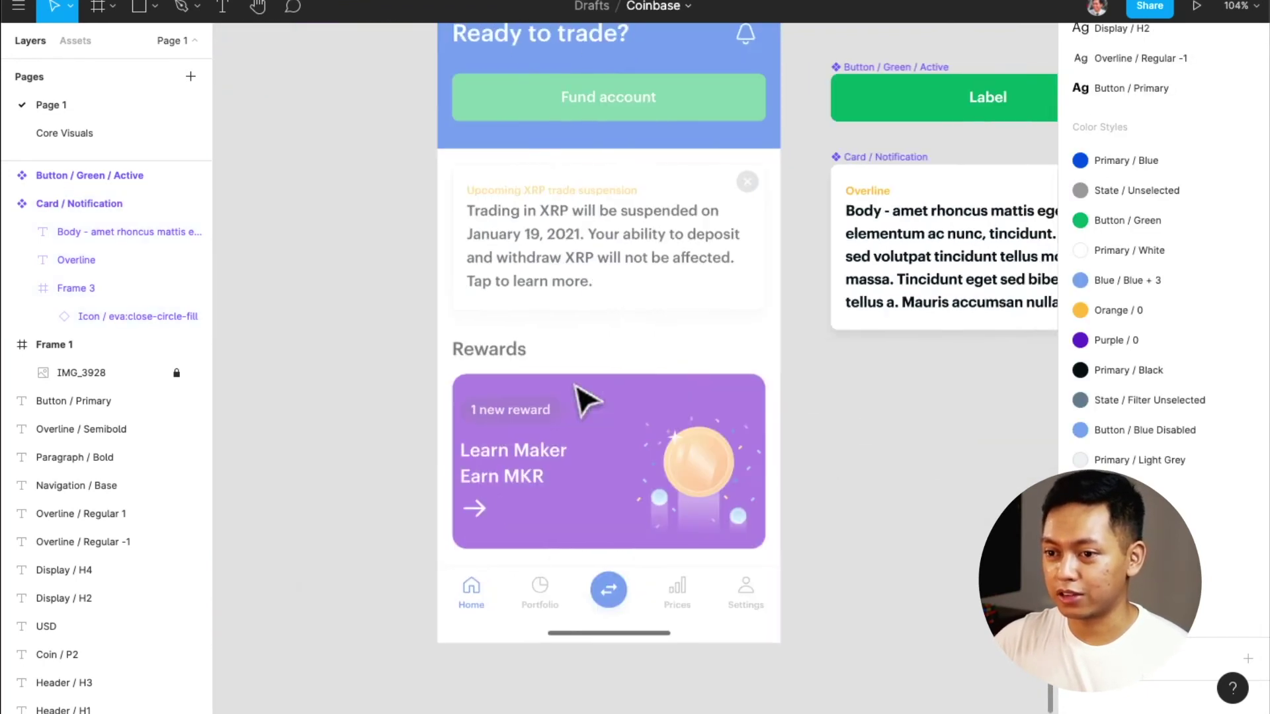
scroll(574, 386, left, 6)
scroll(575, 386, right, 10)
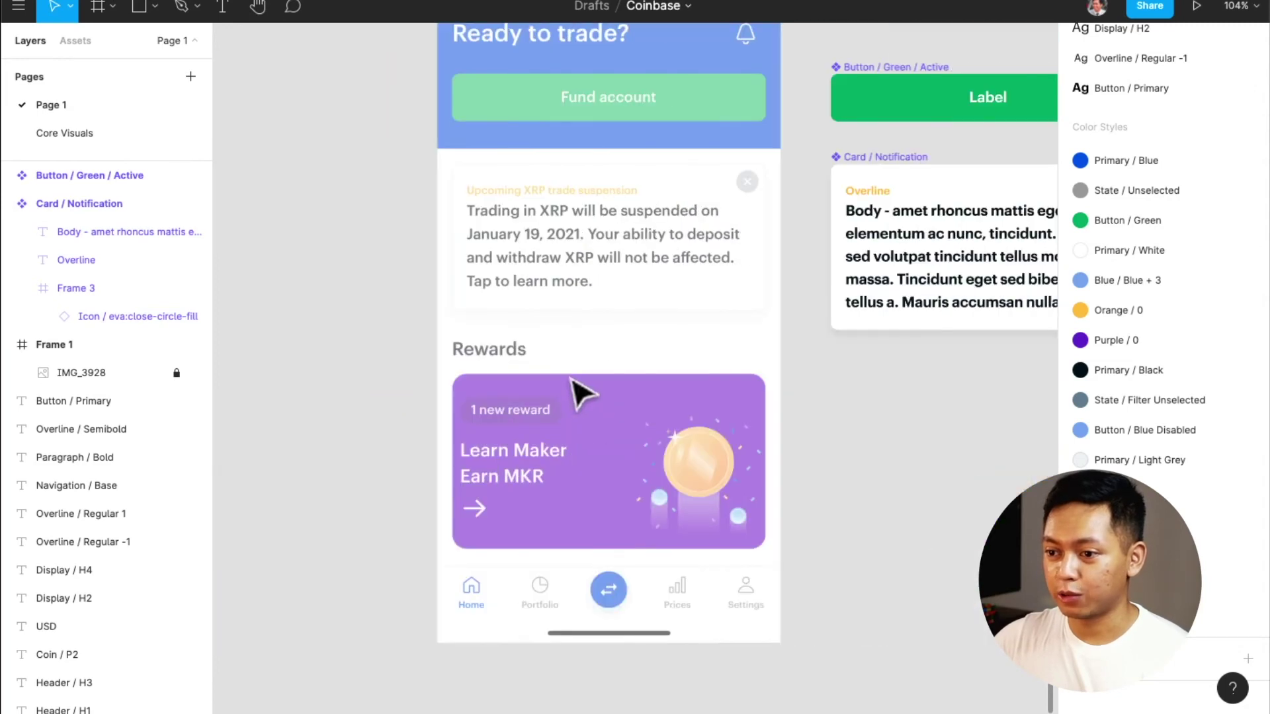
scroll(571, 380, down, 6)
scroll(582, 394, down, 4)
scroll(582, 395, up, 10)
scroll(582, 395, down, 3)
scroll(582, 395, down, 8)
scroll(582, 395, up, 6)
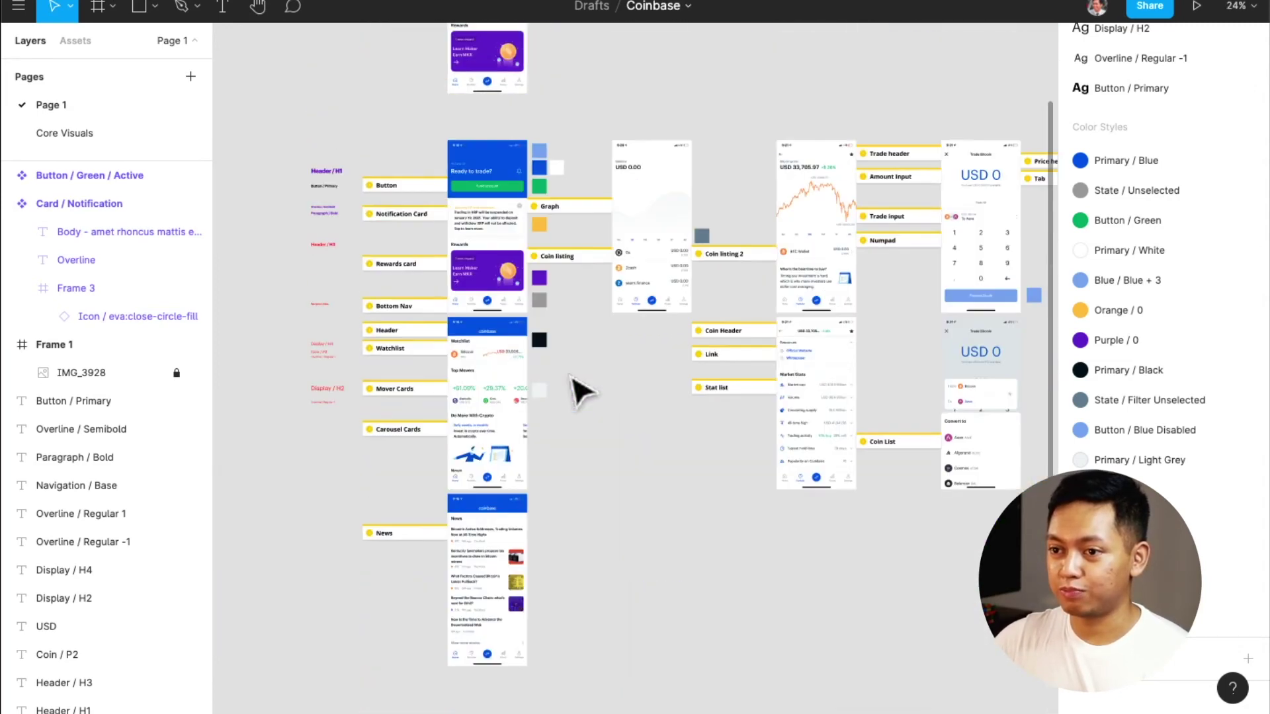
scroll(581, 391, down, 5)
scroll(569, 457, up, 8)
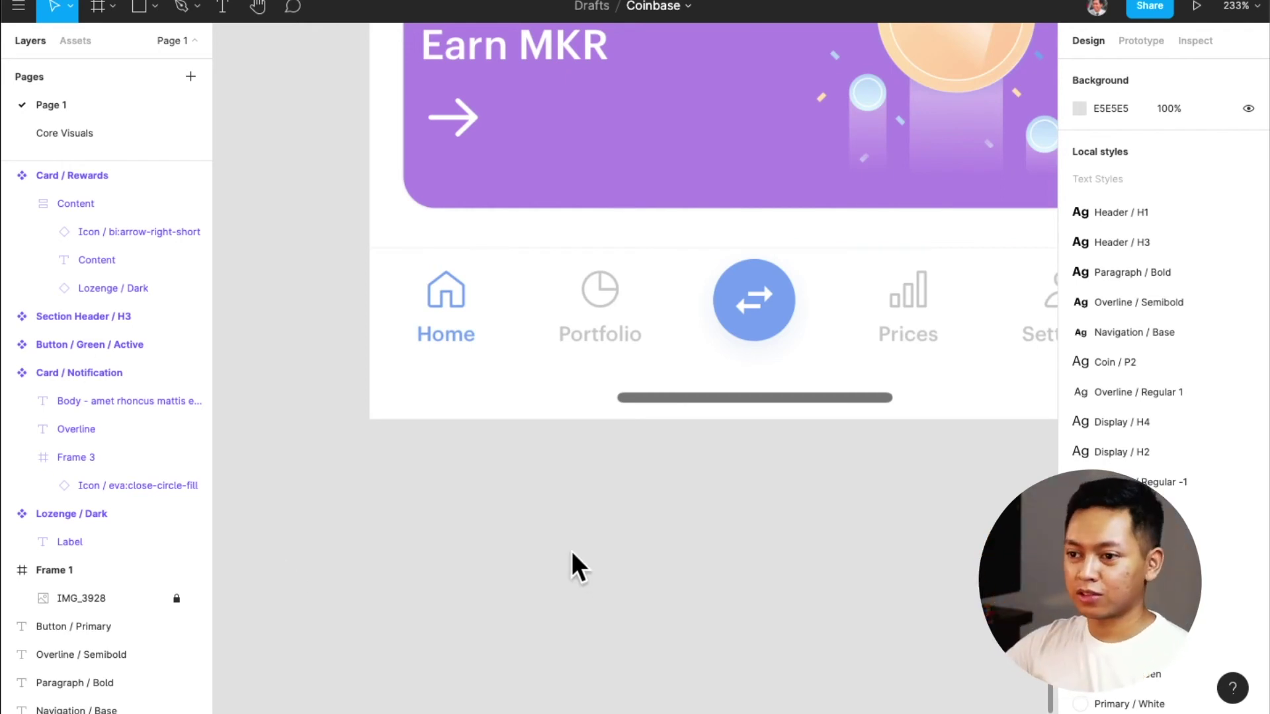
scroll(519, 553, right, 5)
scroll(519, 553, left, 3)
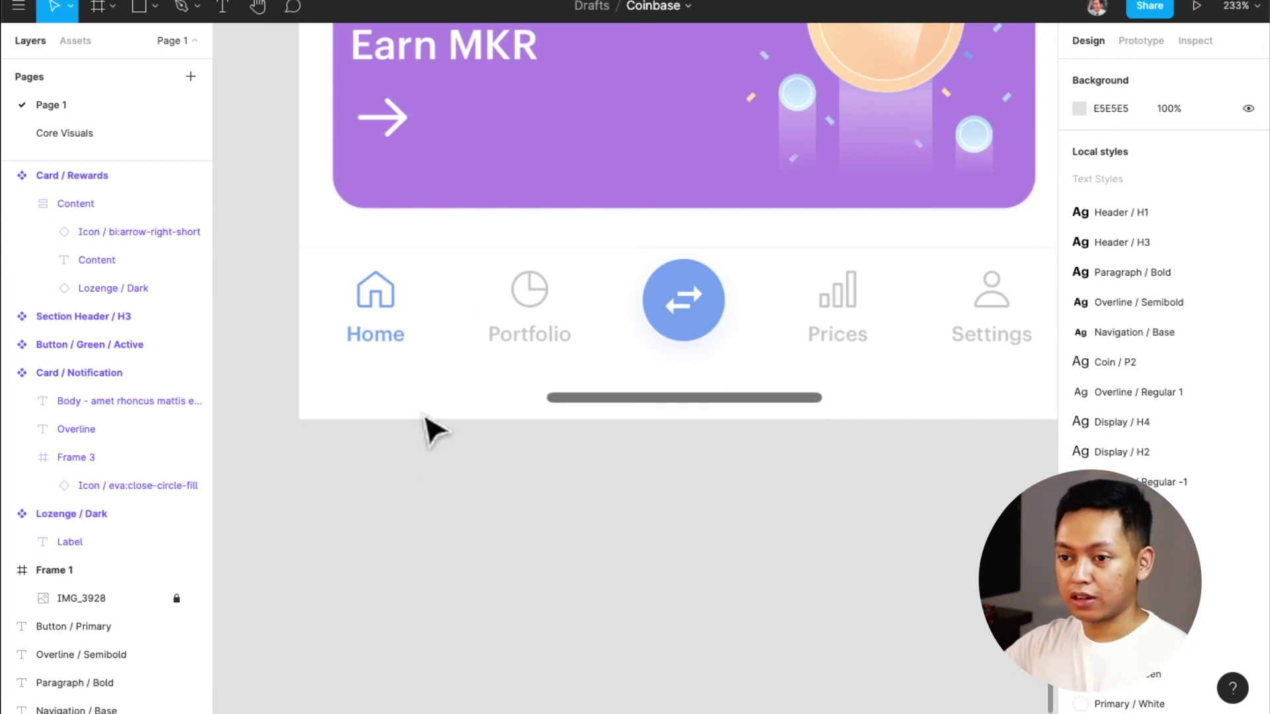
scroll(421, 474, left, 1)
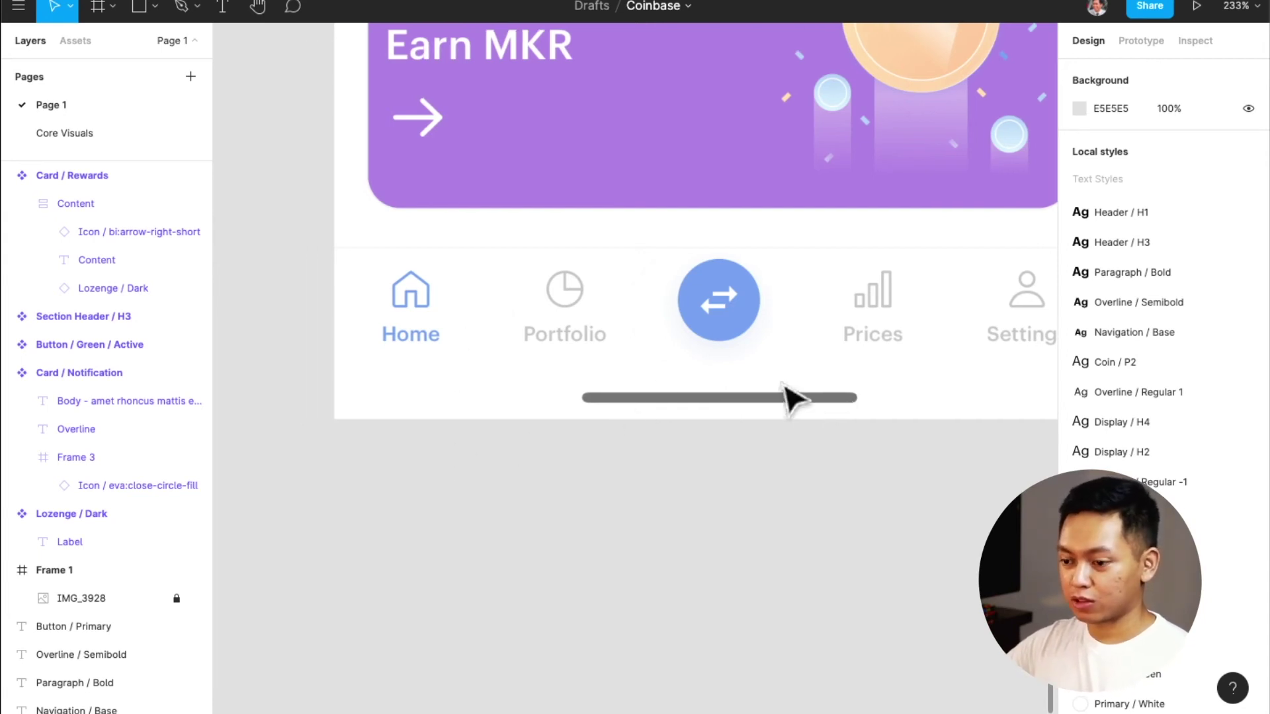
click(66, 42)
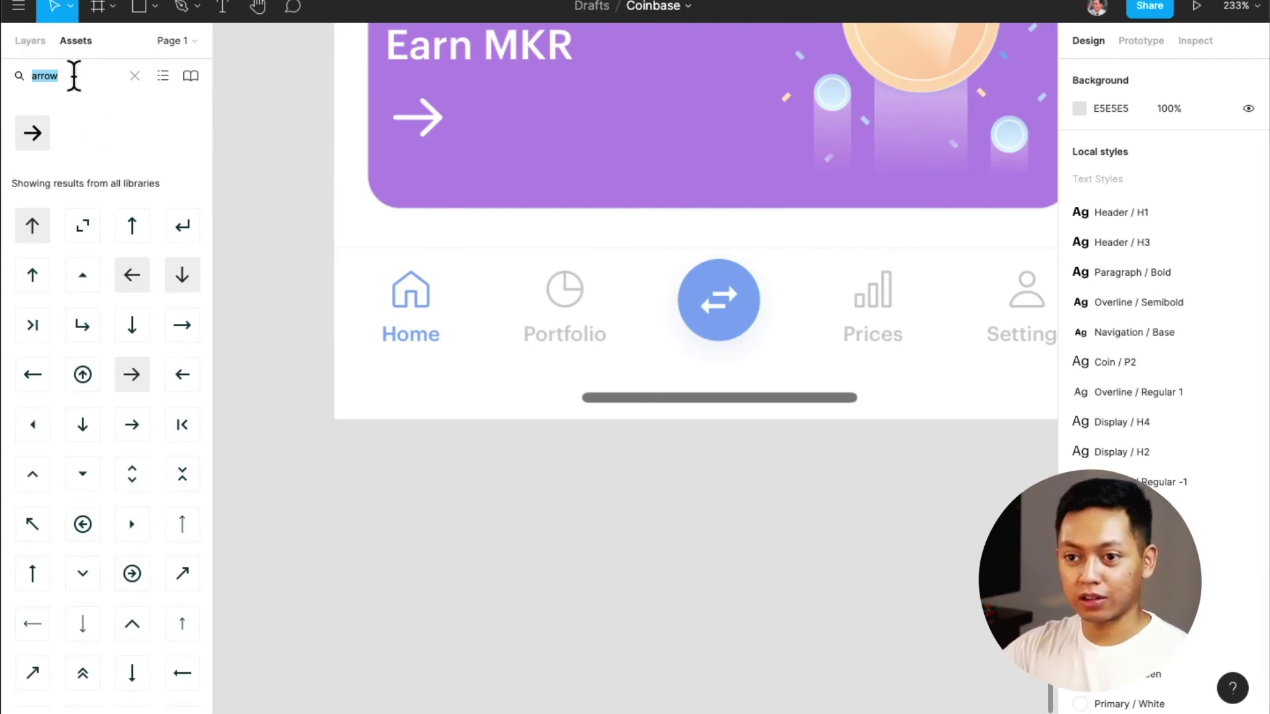
Search assets for 'home' and place the home icon below the nav bar
text(home)
drag(30, 142, 420, 341)
scroll(414, 477, up, 1)
scroll(429, 338, up, 5)
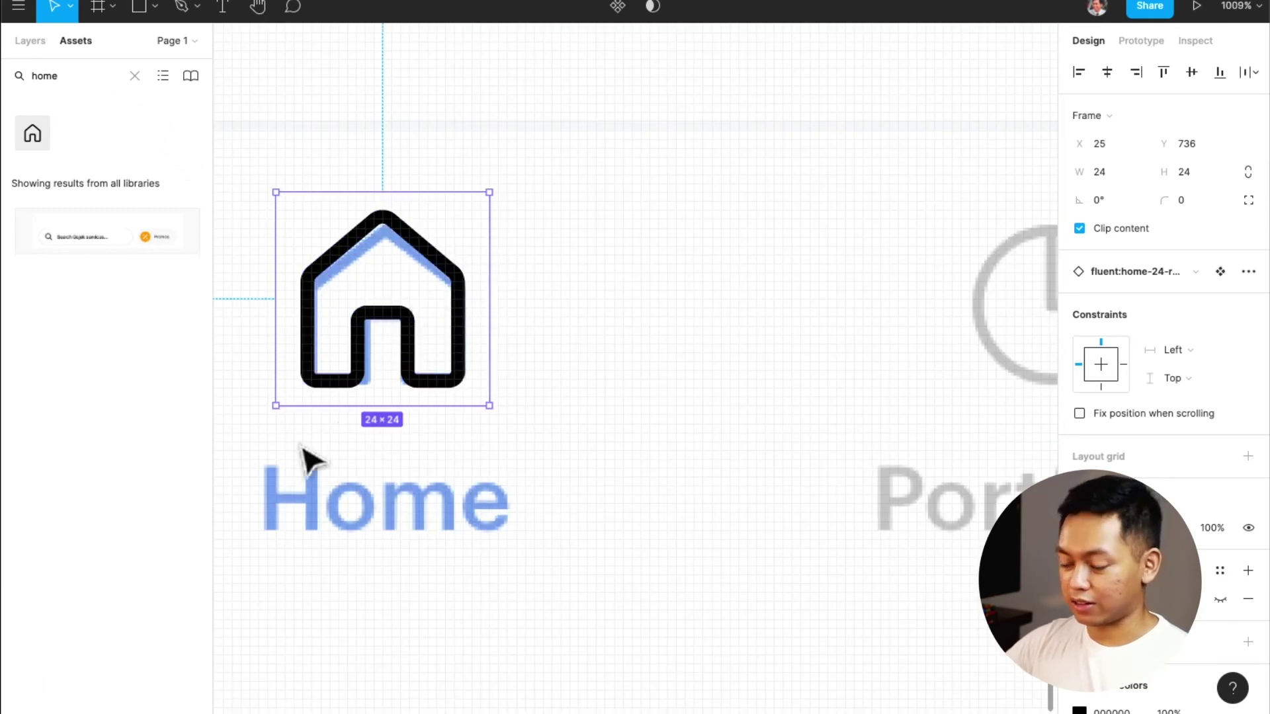
Add a 'Home' text label styled with Navigation / Base
key(t)
click(274, 551)
text(Home)
key(super+a)
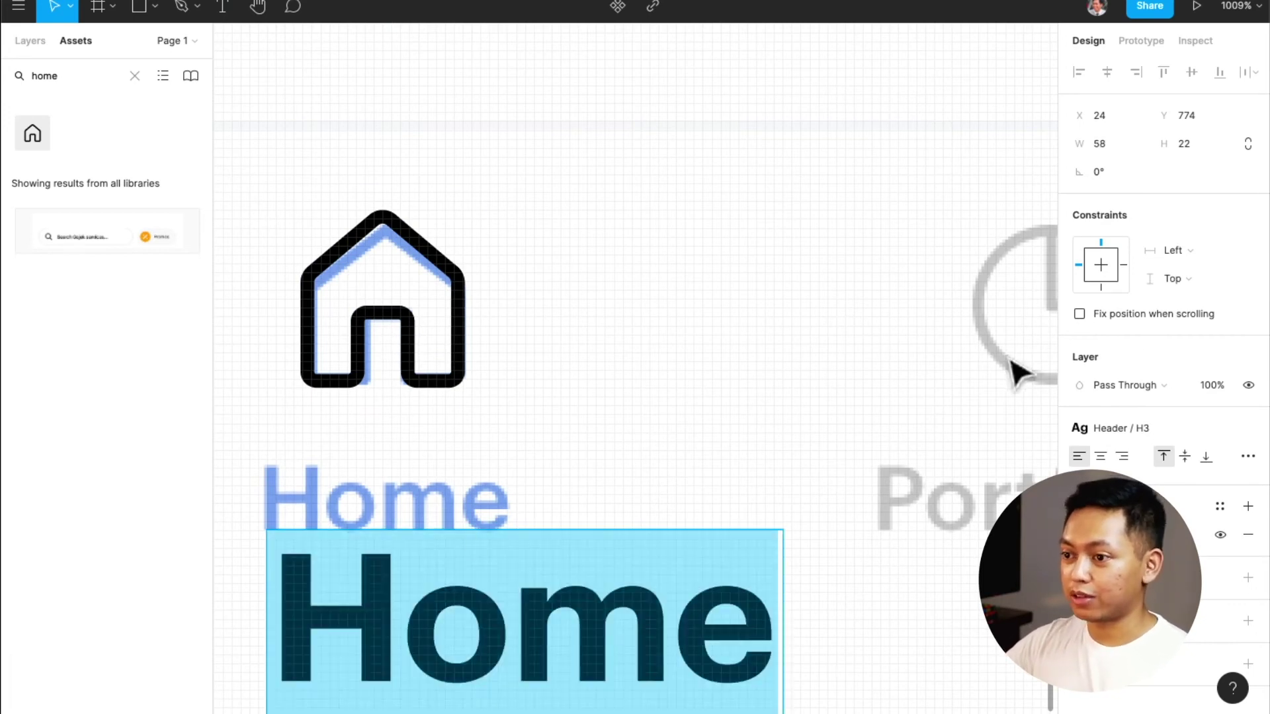
click(1151, 428)
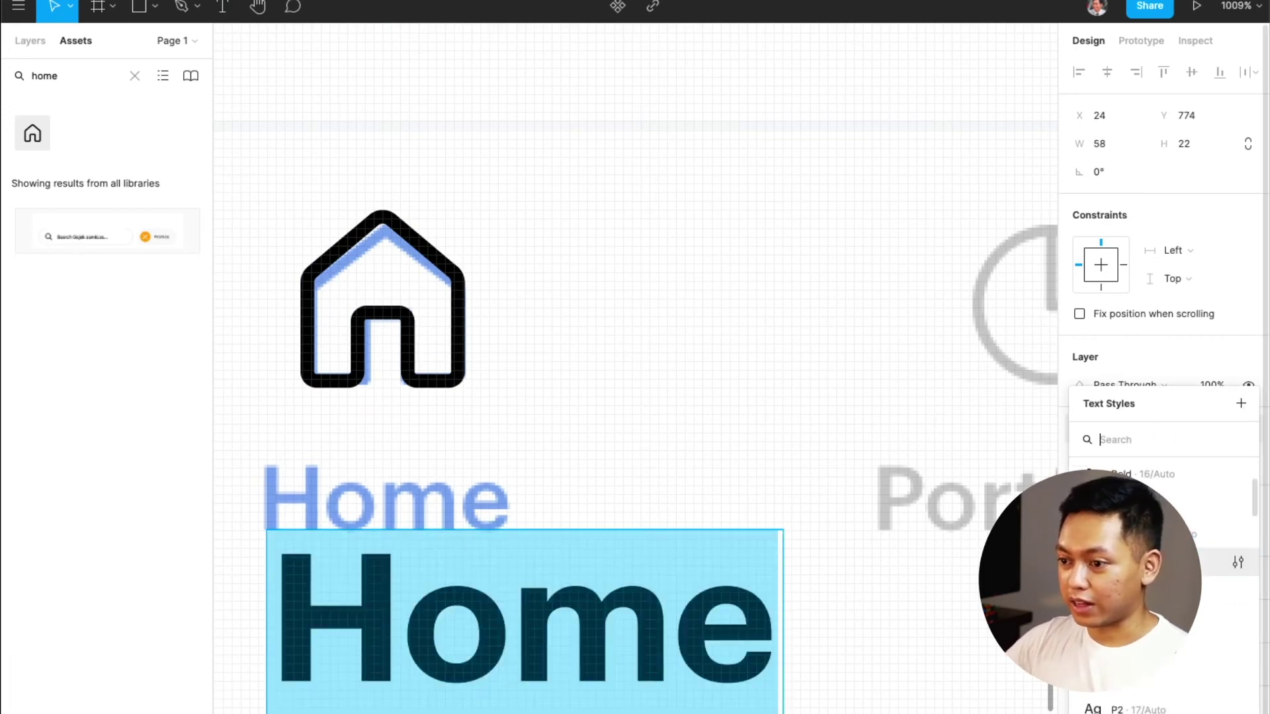
click(1118, 559)
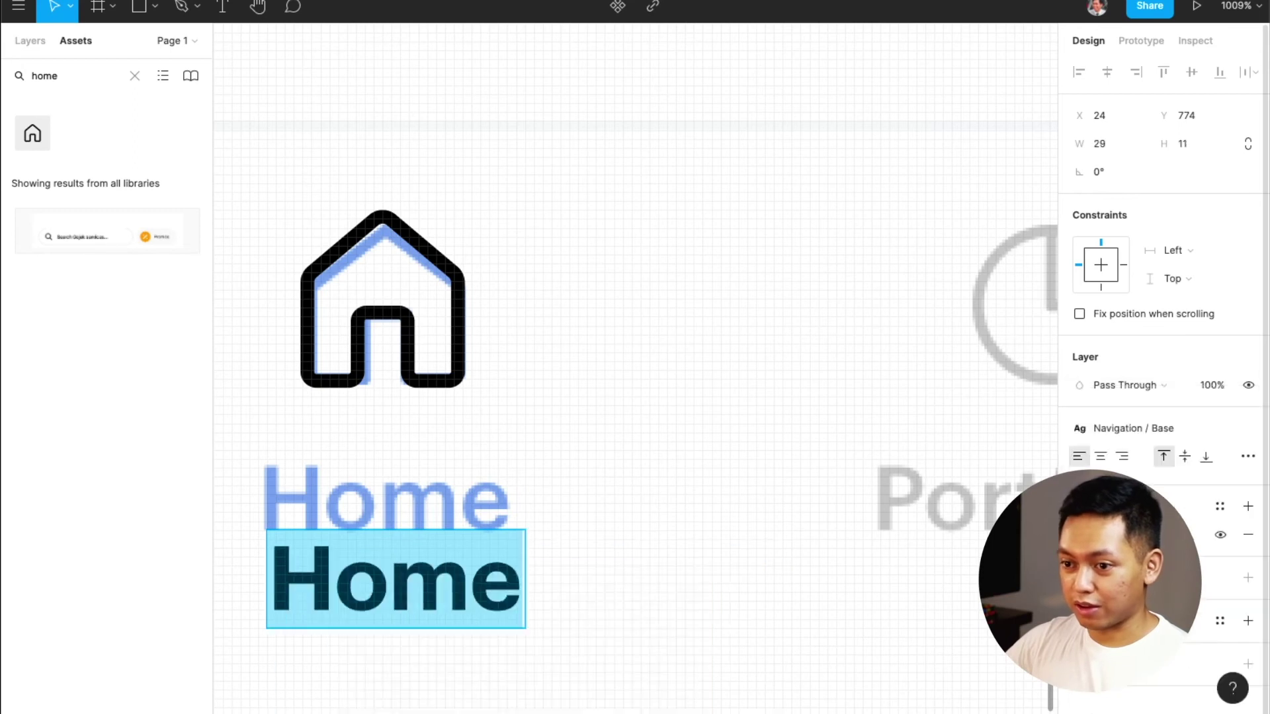
key(Escape)
Centre-align the Home label, then select the house icon and label together
scroll(519, 573, up, 2)
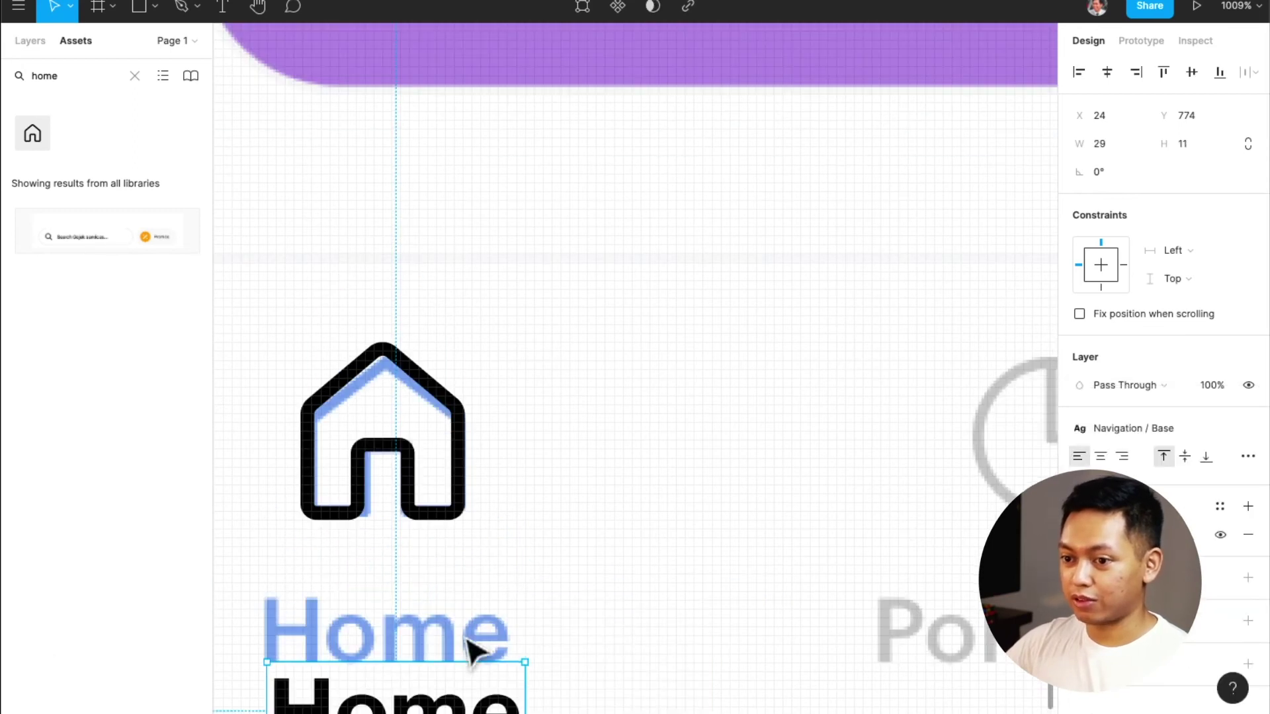
scroll(477, 646, left, 1)
scroll(473, 639, down, 1)
drag(482, 681, 473, 612)
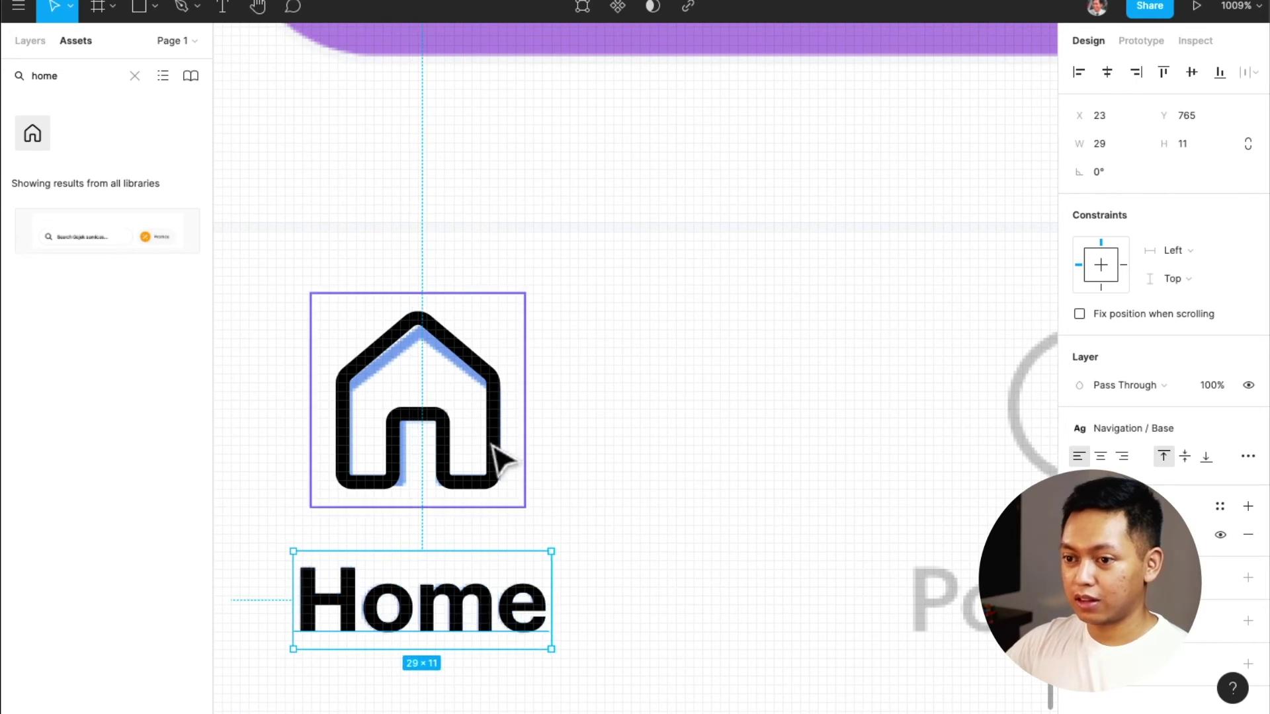
shift+click(495, 471)
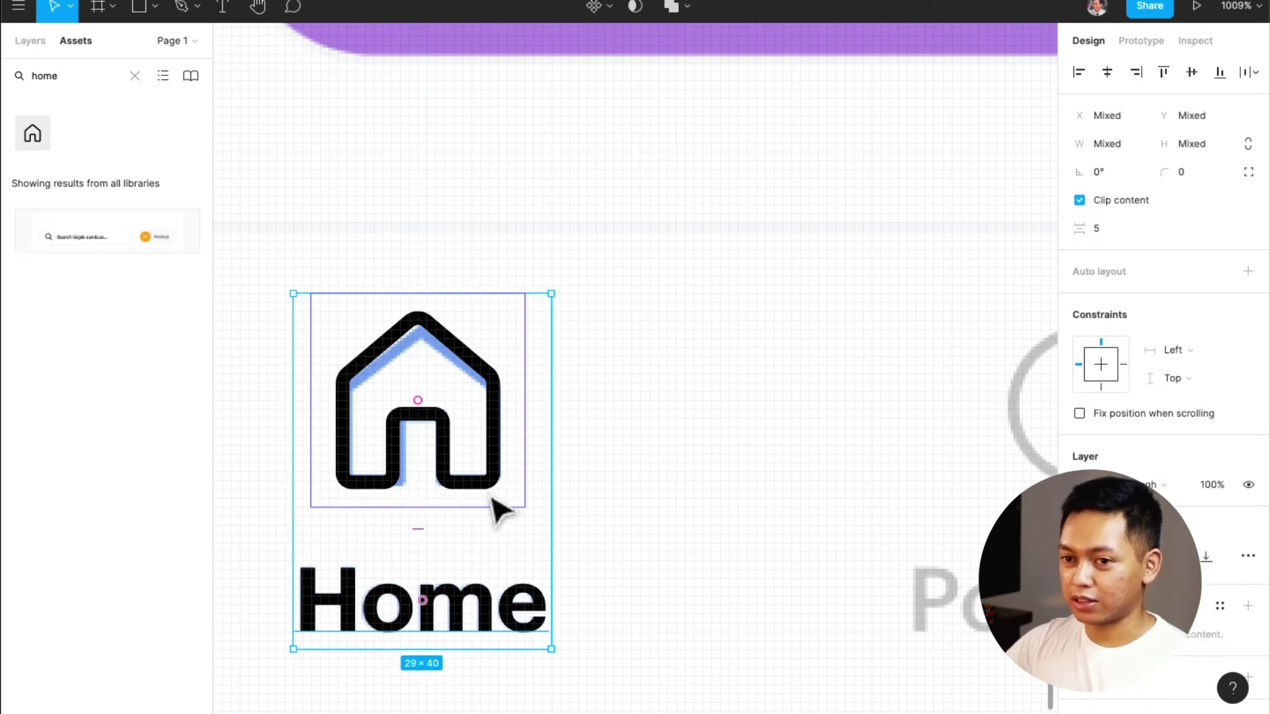
click(487, 609)
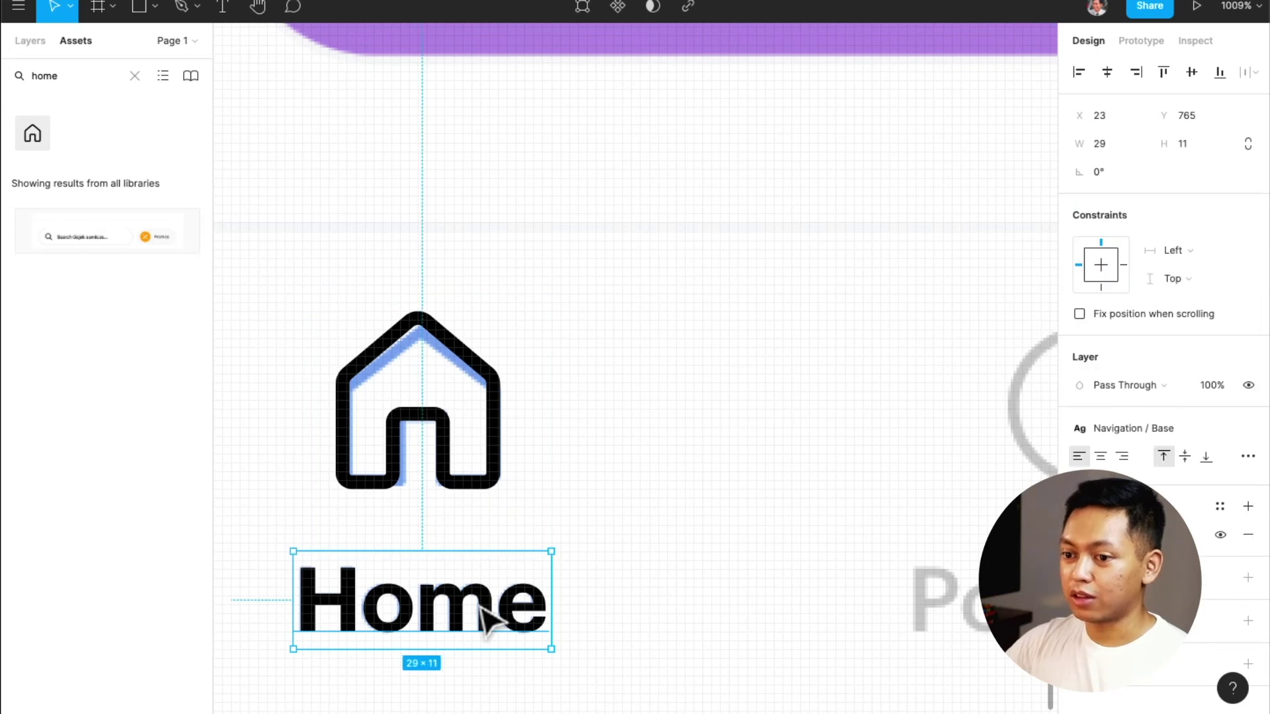
click(1102, 456)
click(478, 477)
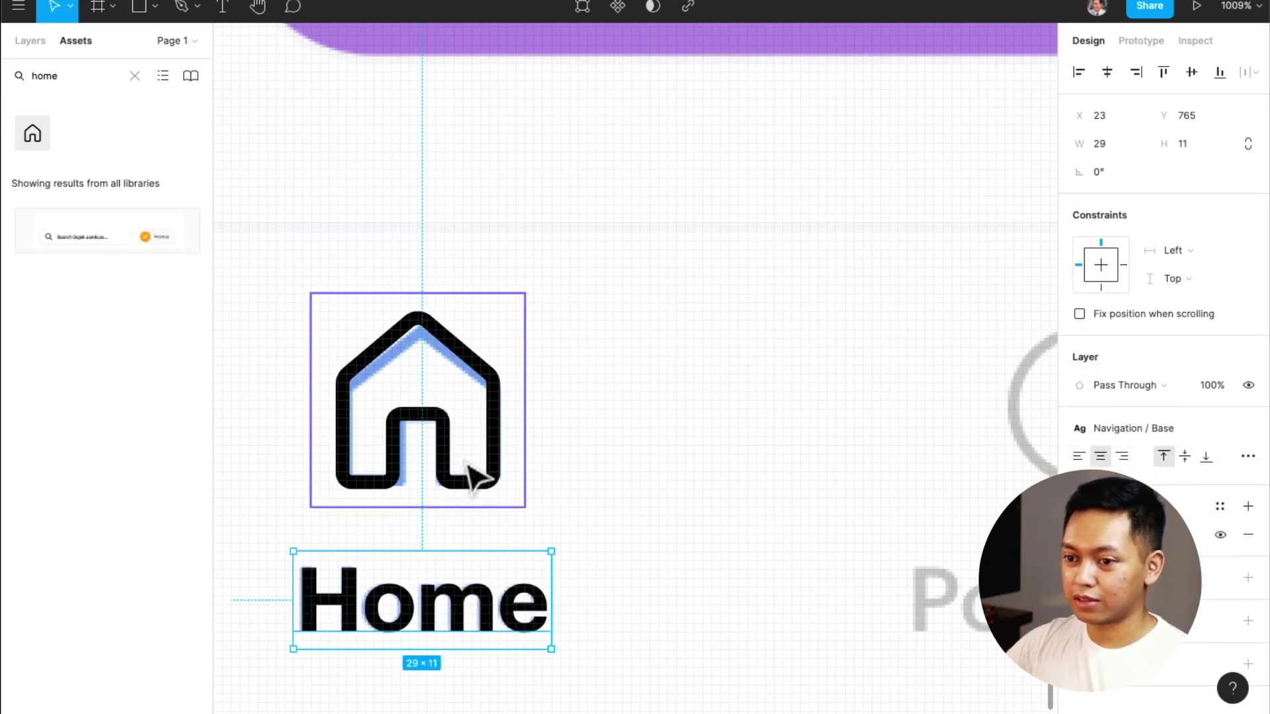
shift+click(447, 585)
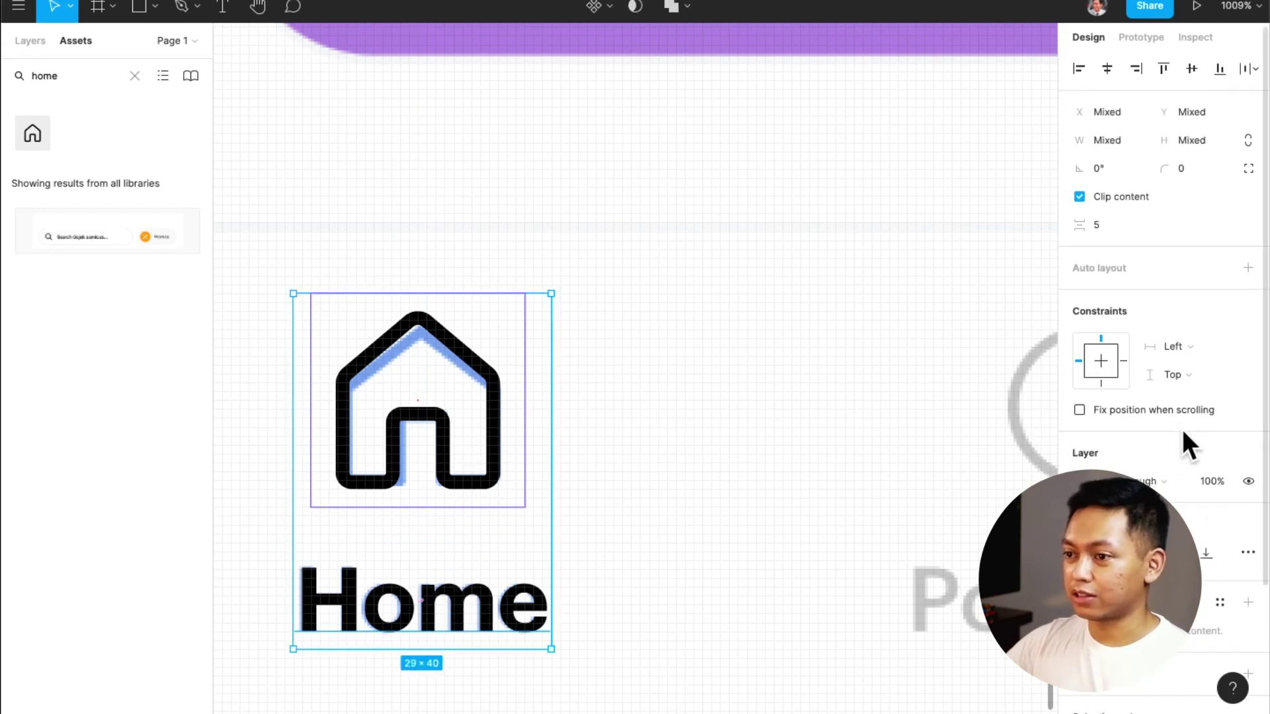
scroll(1184, 433, down, 3)
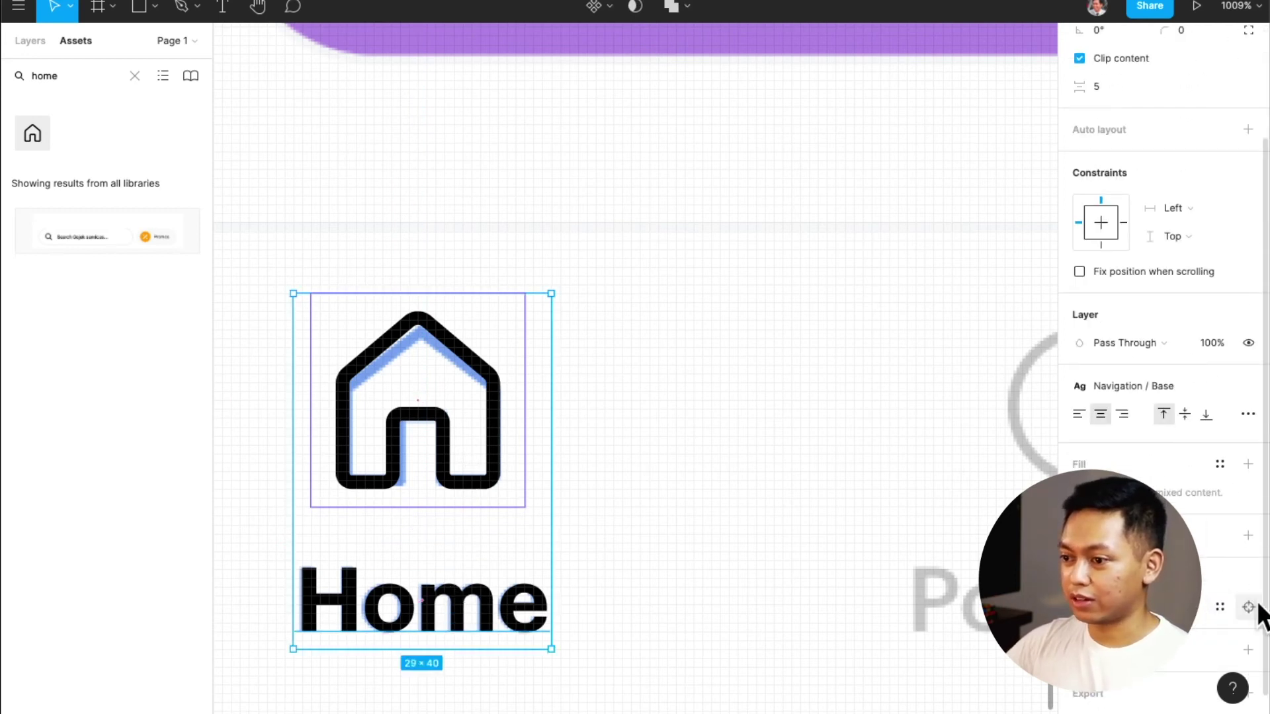
Apply Primary / Blue to the black icon and label, then wrap them in a frame
click(1248, 607)
click(1217, 475)
click(1128, 523)
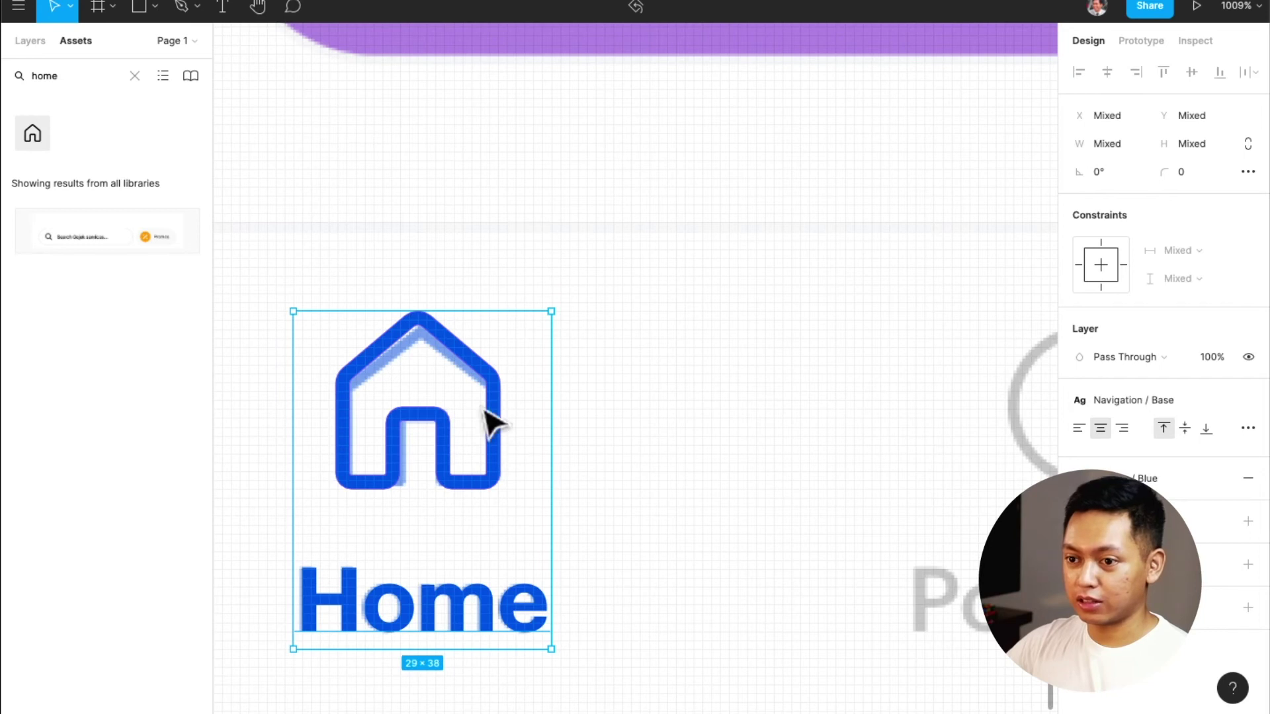
scroll(423, 366, down, 1)
scroll(424, 366, left, 2)
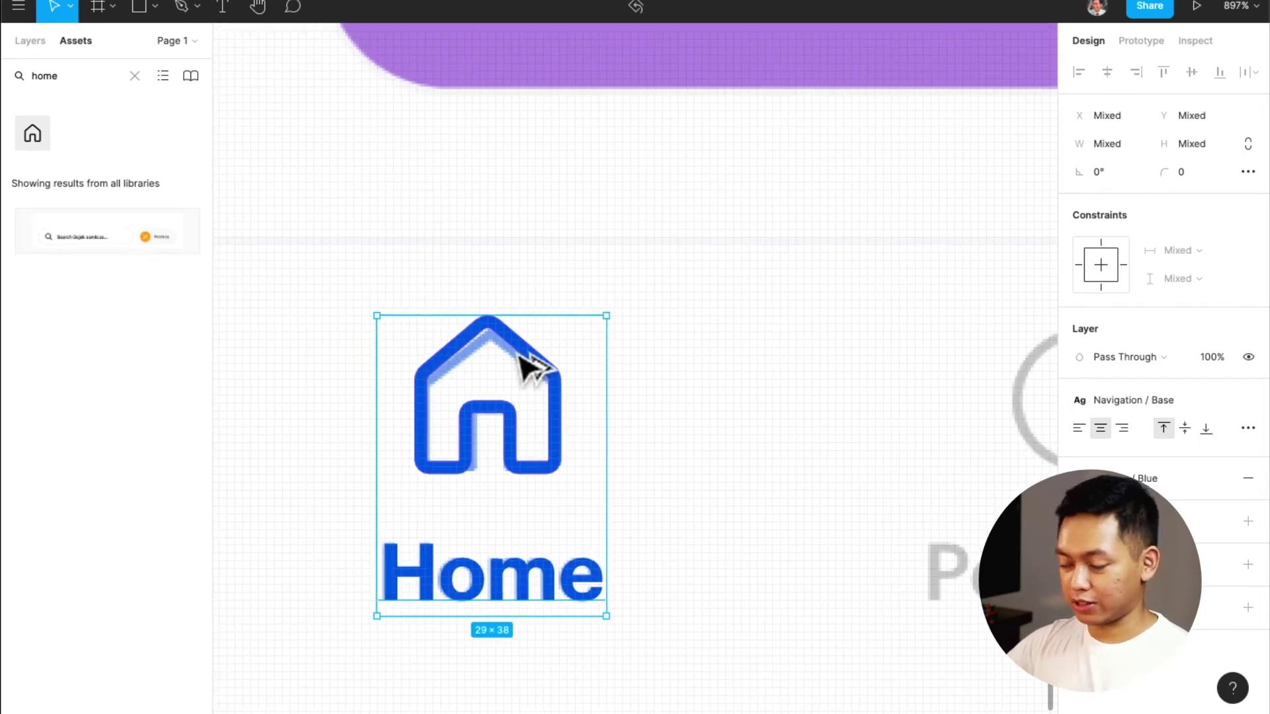
key(alt+super+g)
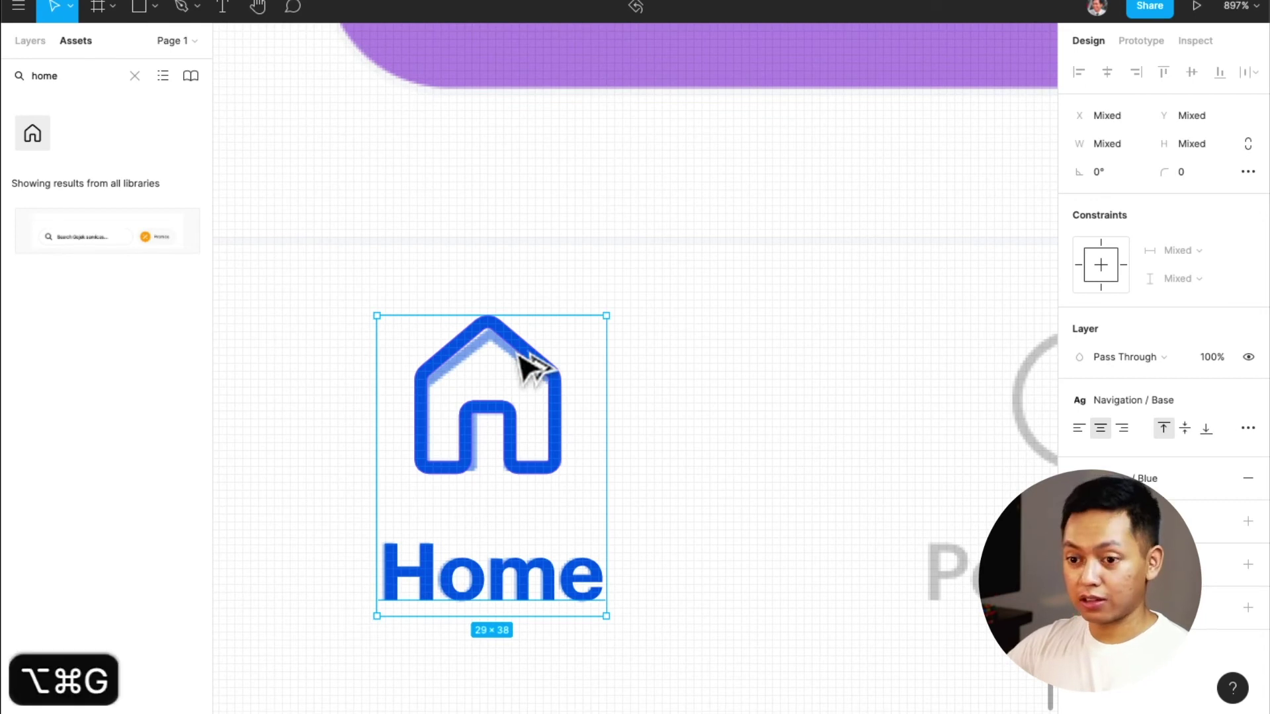
Undo the frame wrap and re-wrap the house icon and Home label in a new frame
key(super+z)
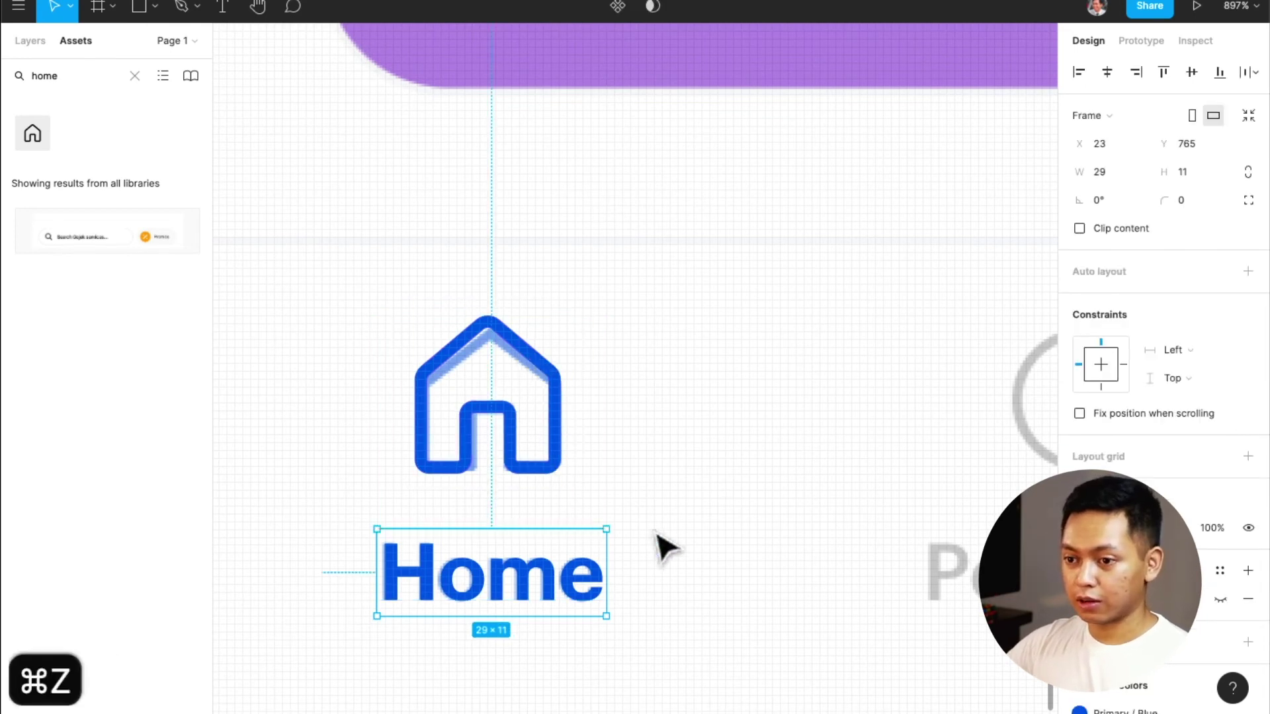
click(685, 511)
click(538, 468)
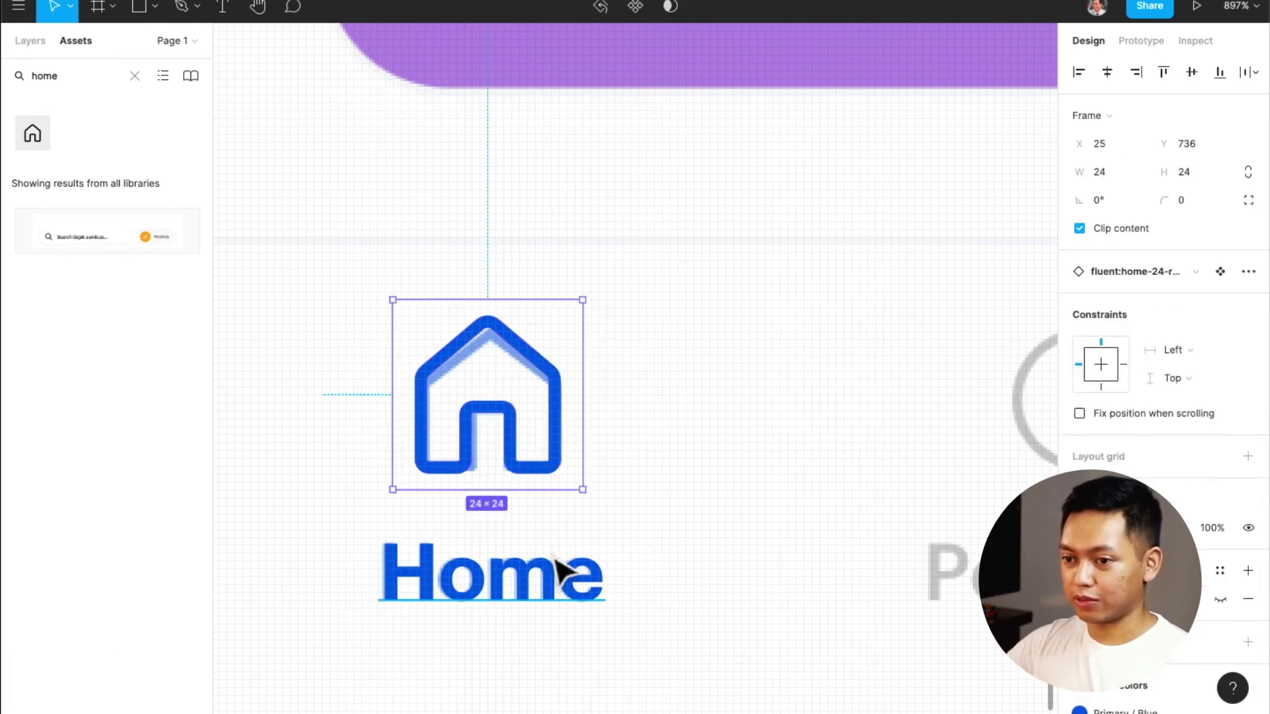
shift+click(566, 574)
mouse_move(567, 574)
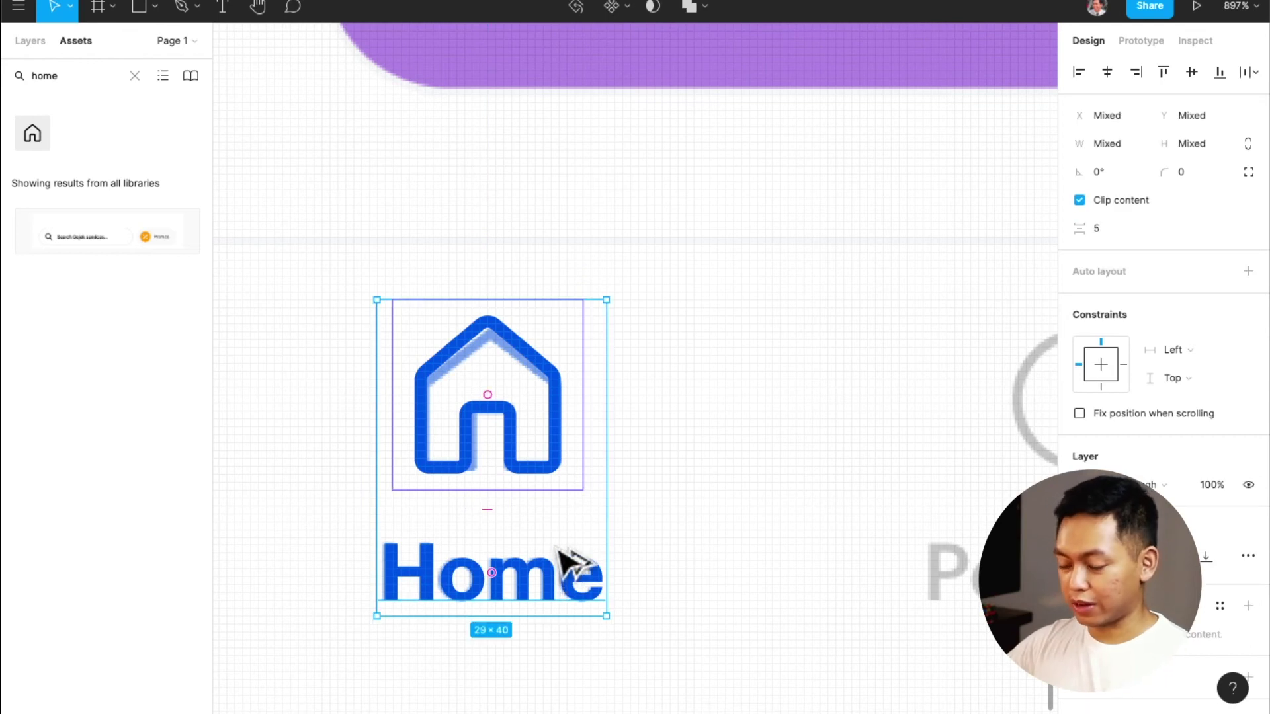
key(alt+super+g)
mouse_move(572, 414)
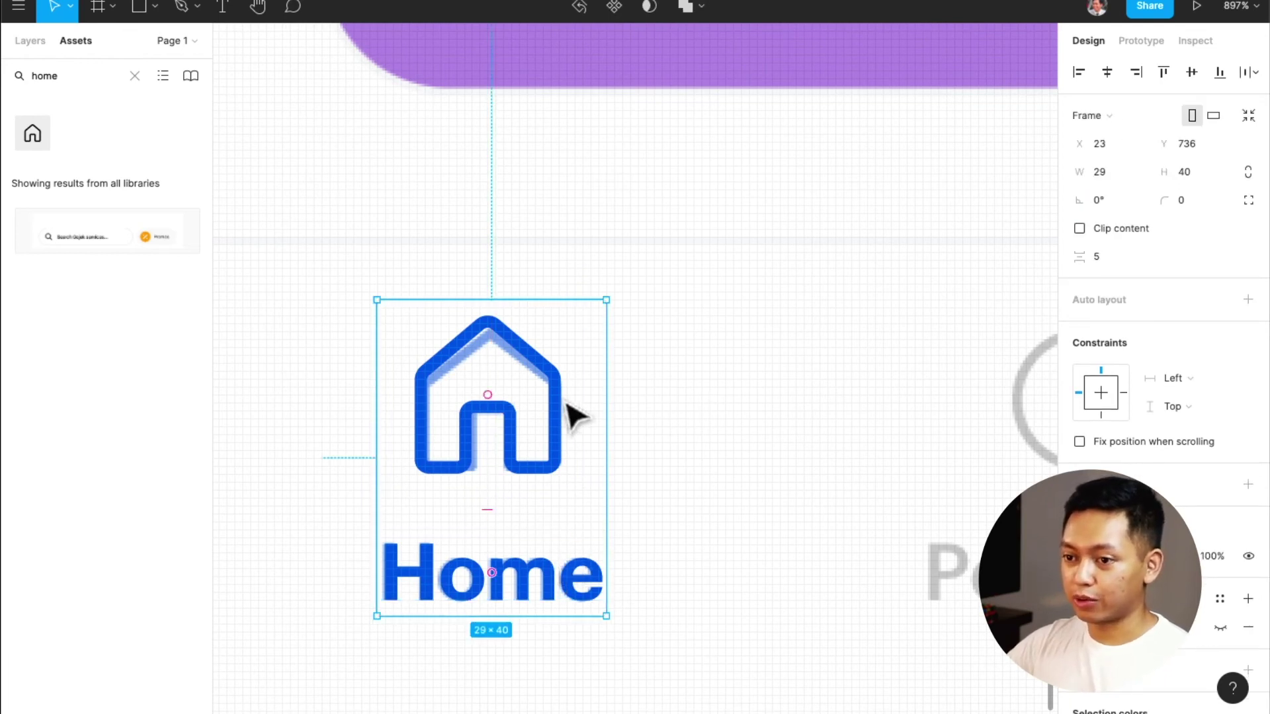
scroll(556, 396, down, 3)
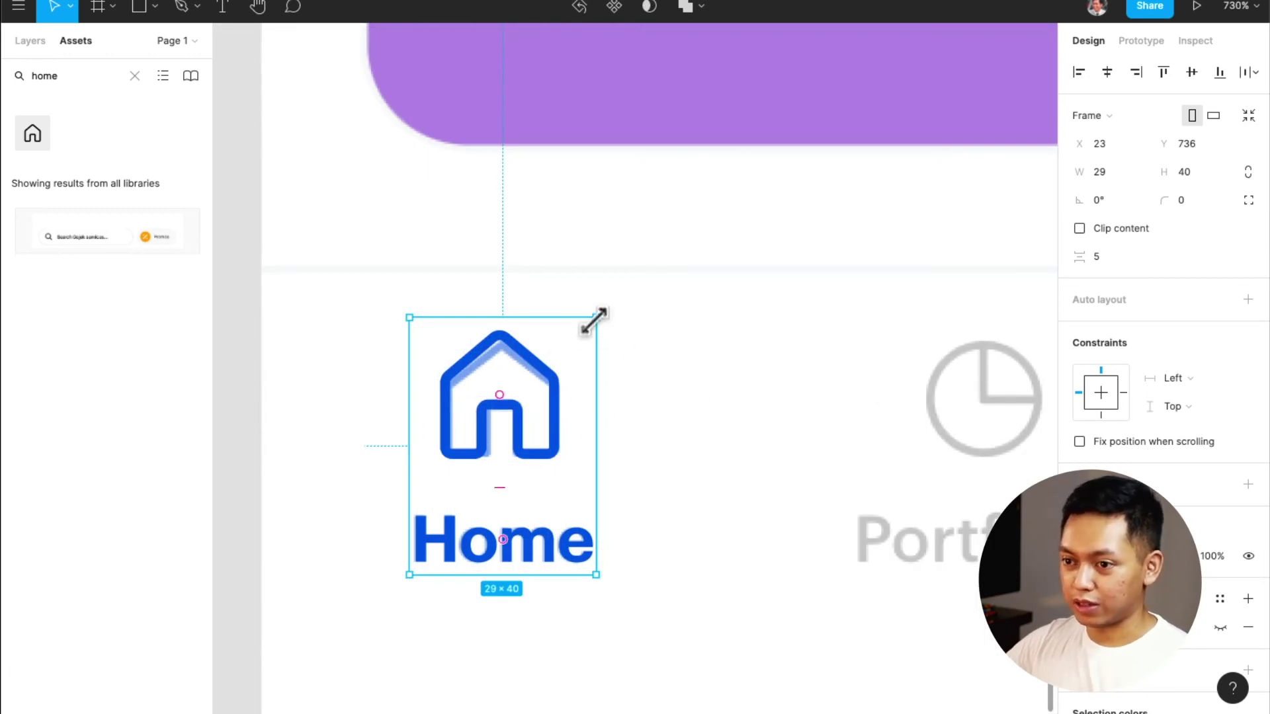
Enlarge the nav item frame evenly, widening it to 38
drag(597, 313, 614, 302)
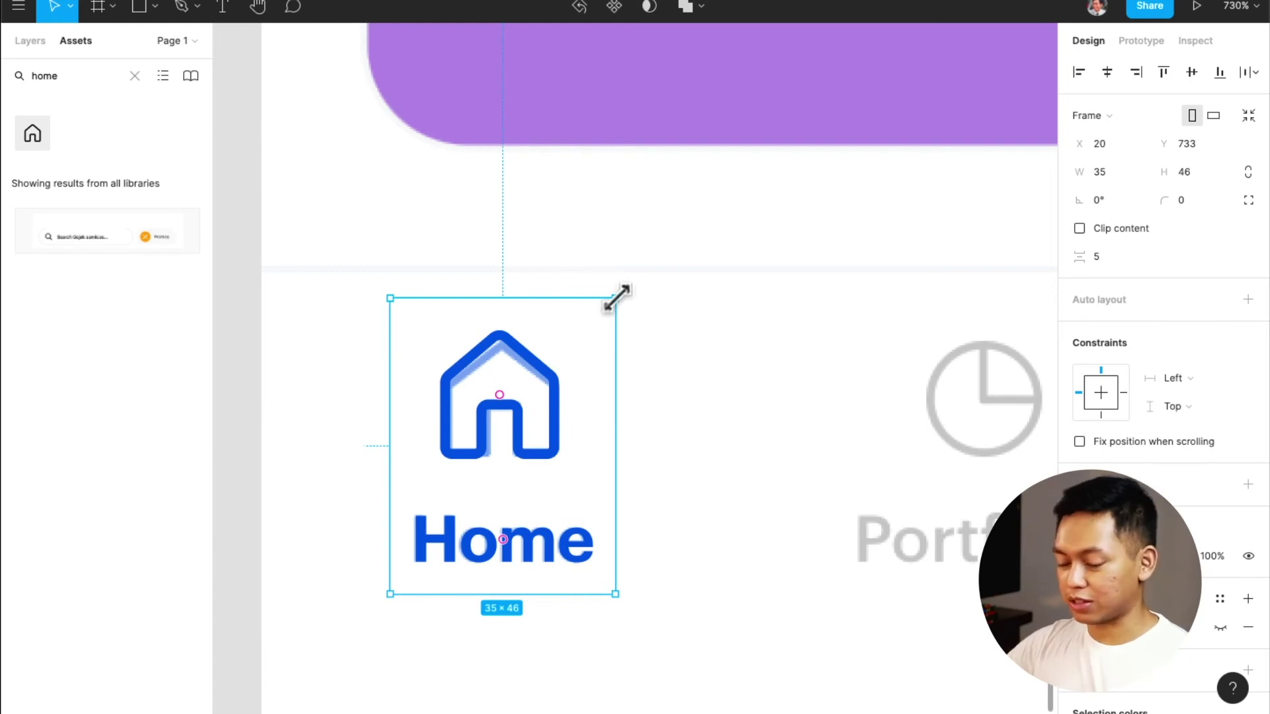
drag(618, 297, 625, 288)
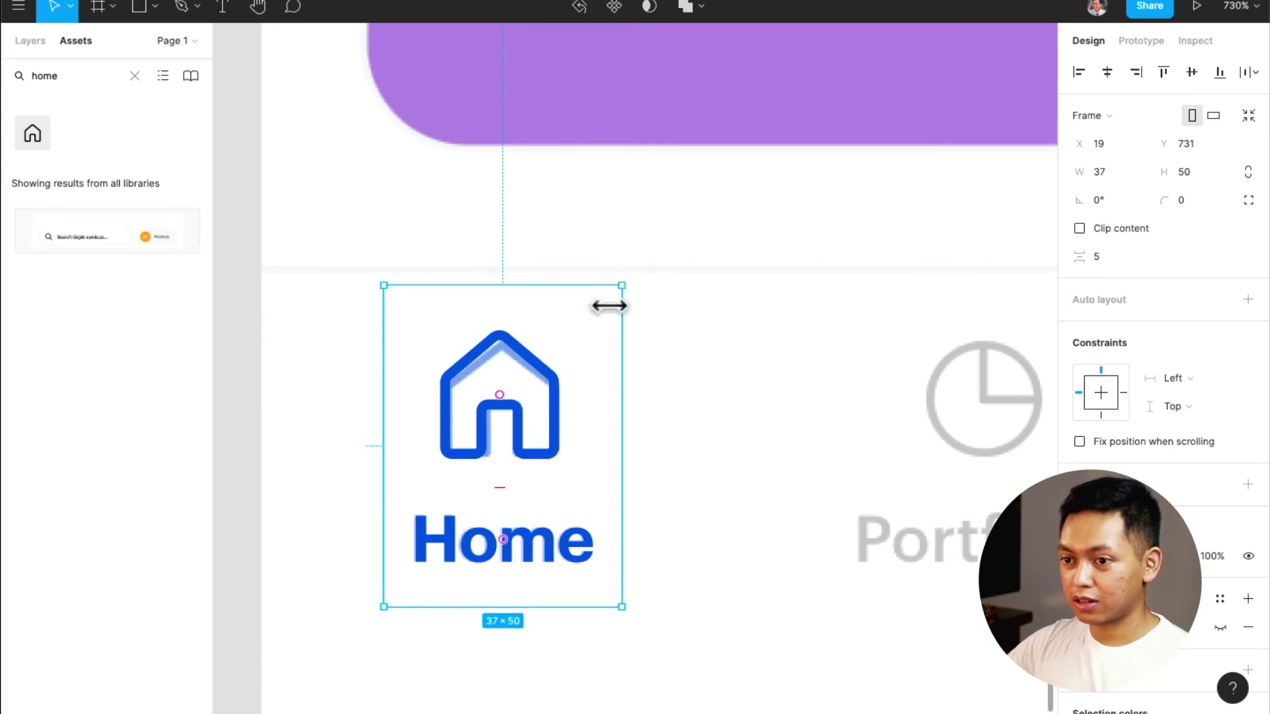
scroll(487, 410, up, 3)
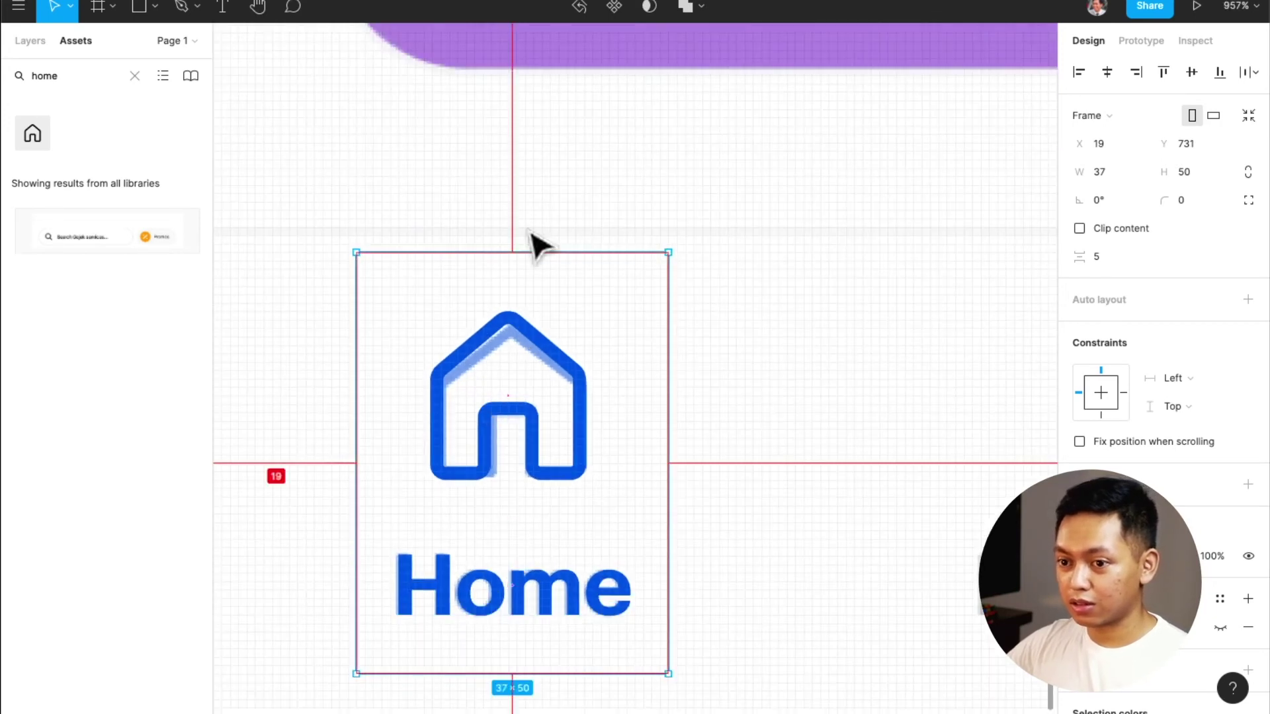
double_click(488, 463)
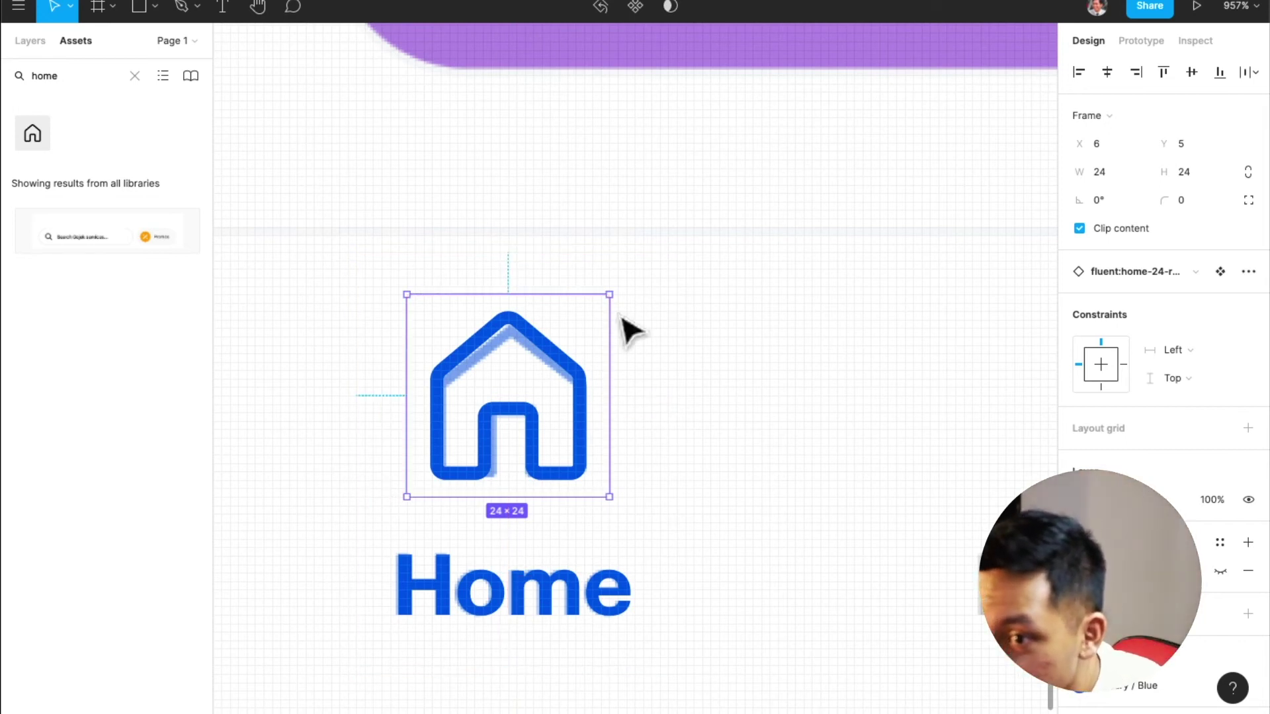
click(665, 333)
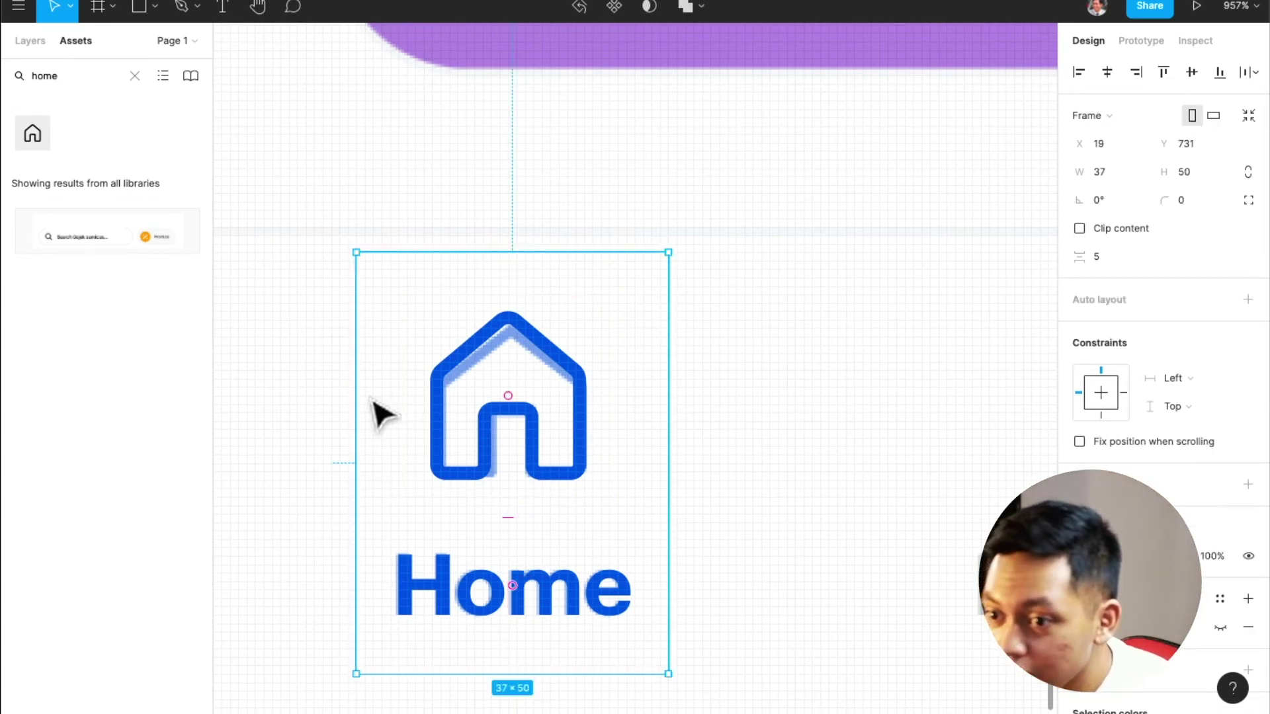
drag(355, 397, 350, 398)
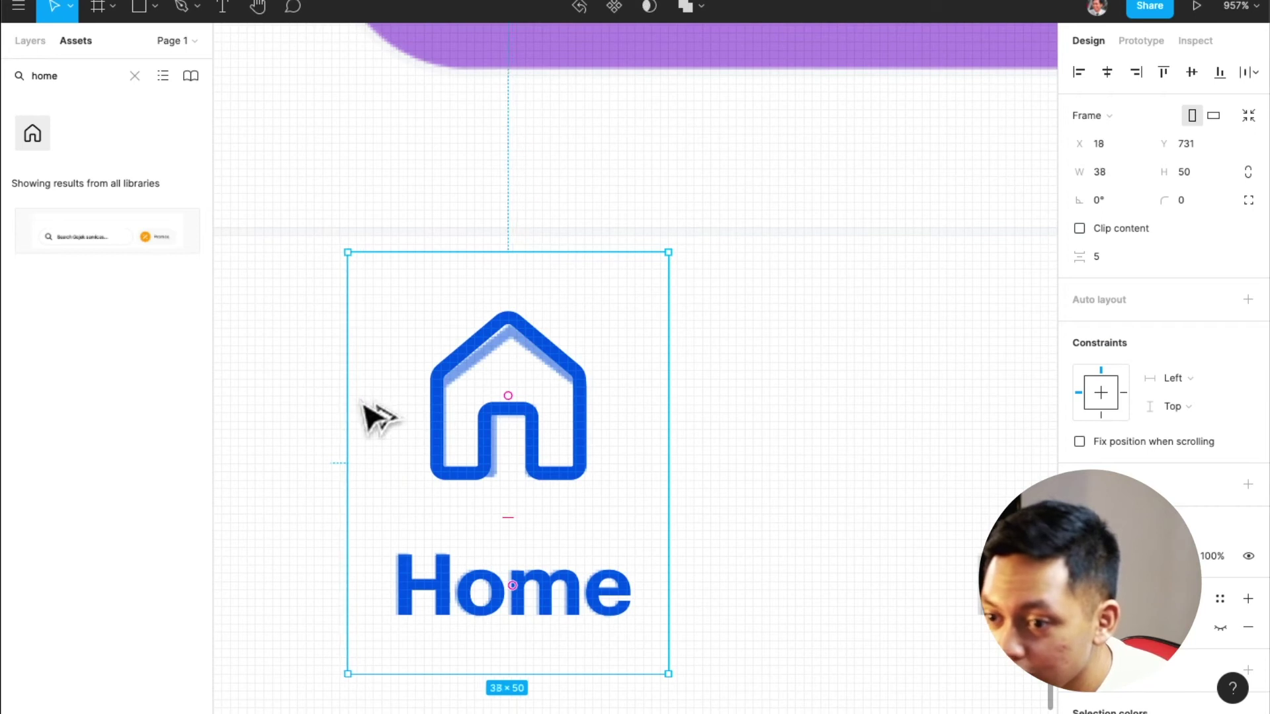
Centre the house icon horizontally above the Home label
click(481, 413)
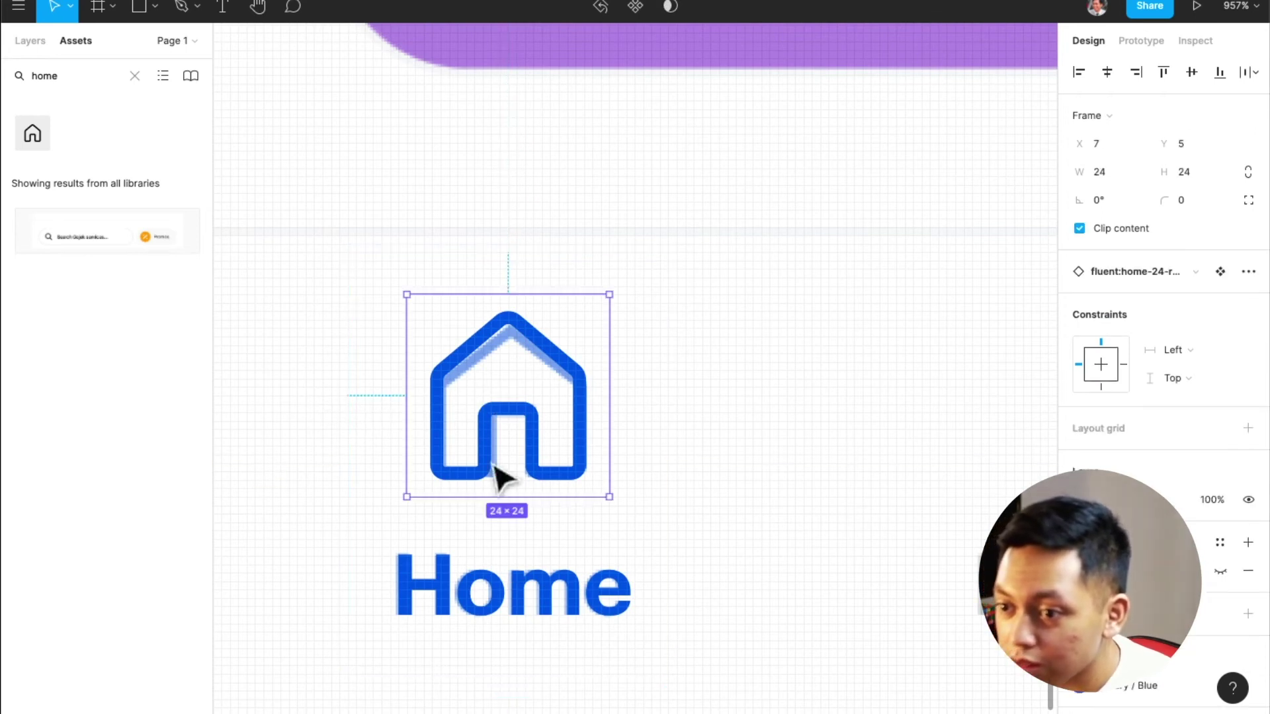
shift+click(533, 577)
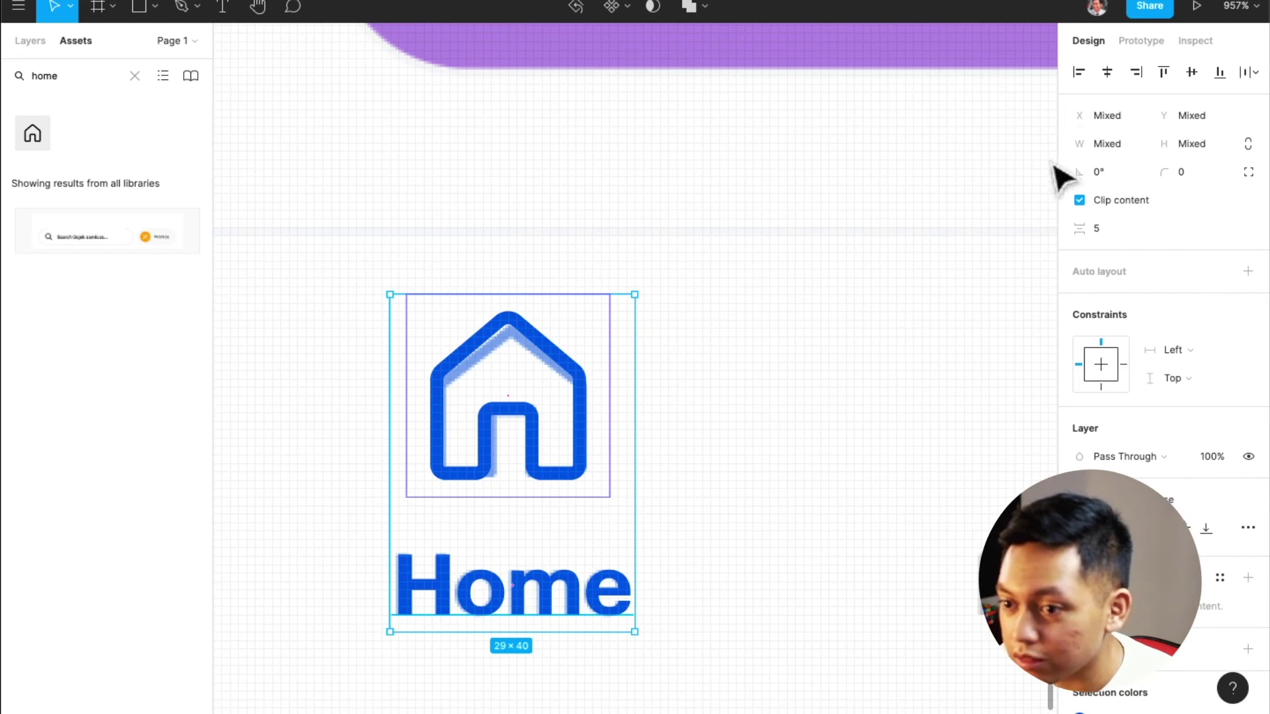
click(1112, 77)
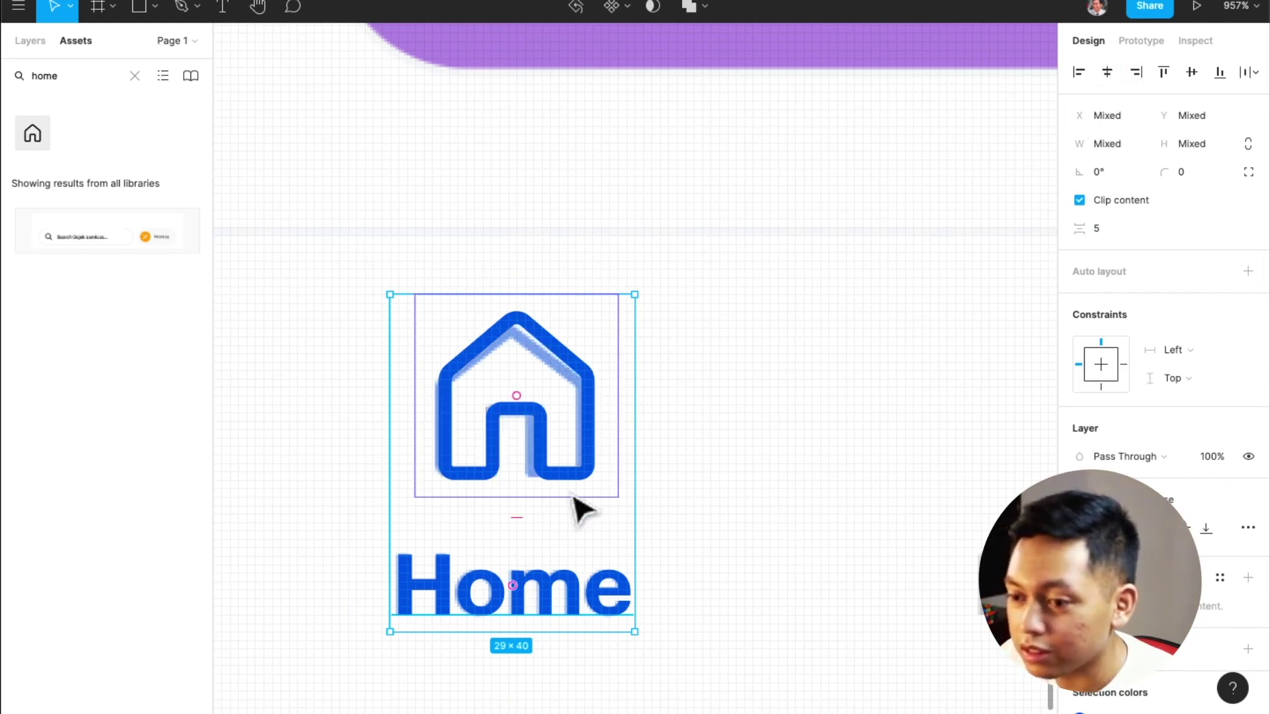
click(575, 605)
click(567, 476)
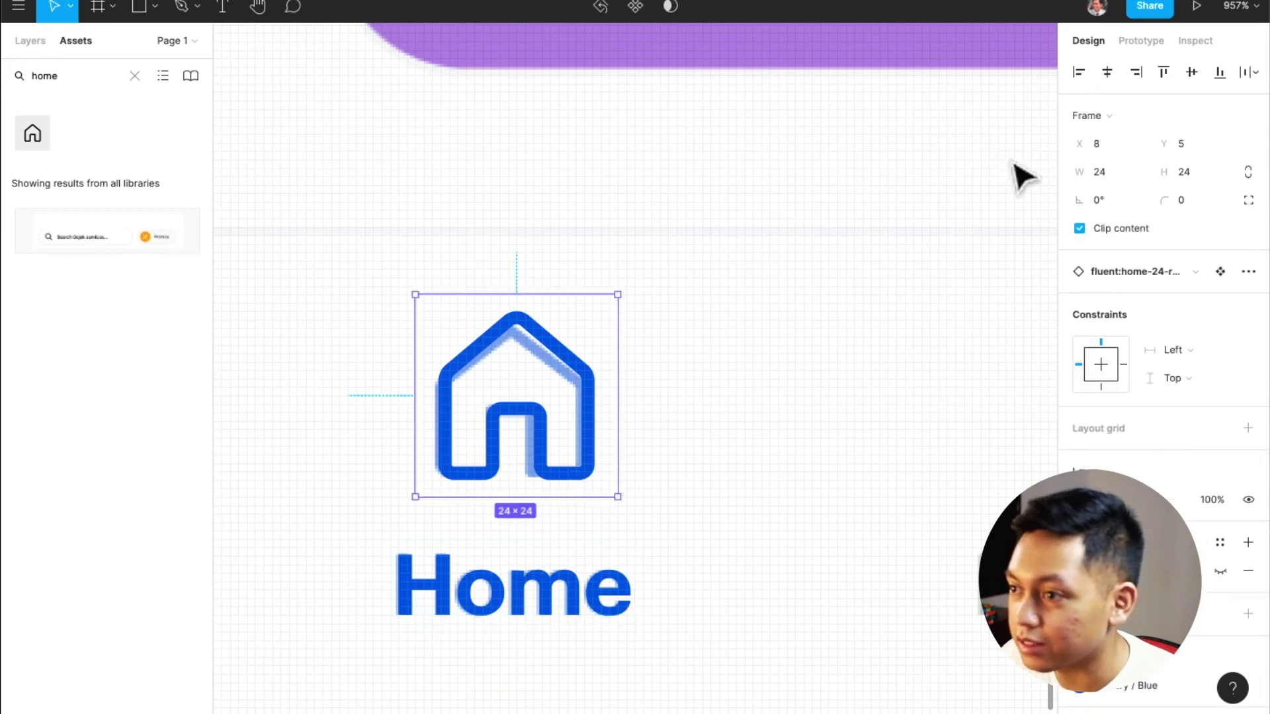
click(1110, 72)
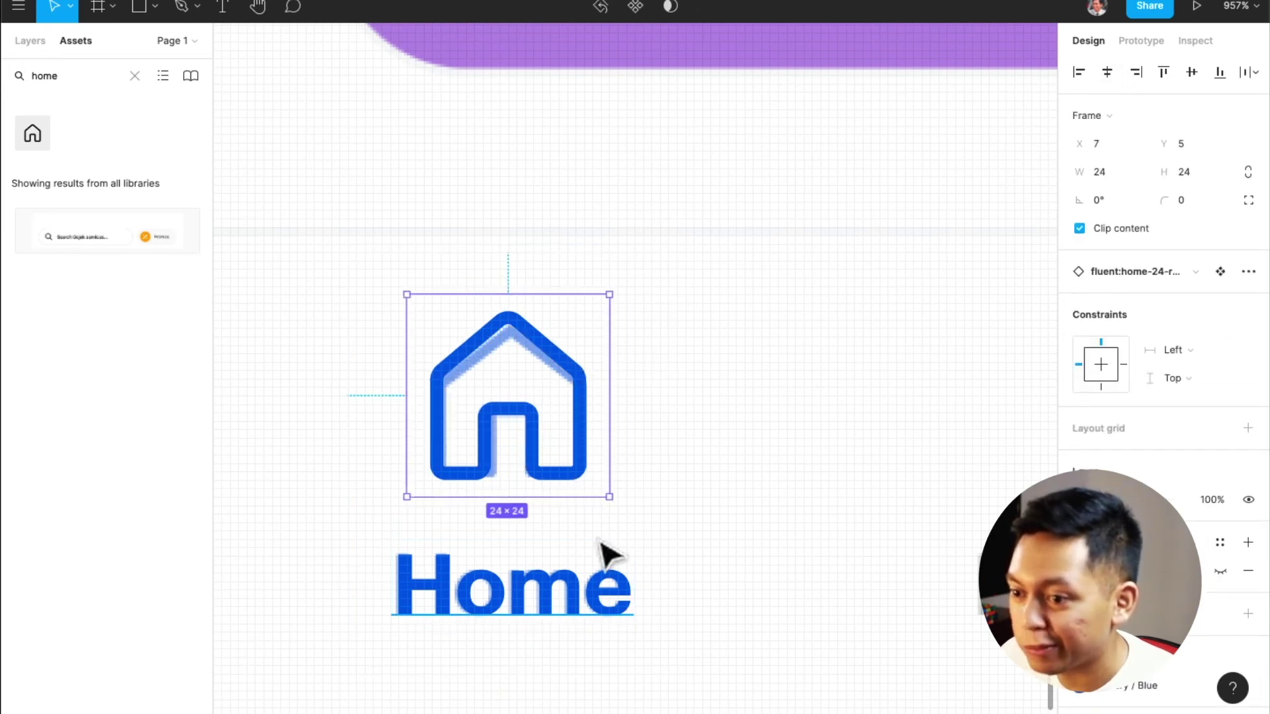
click(657, 488)
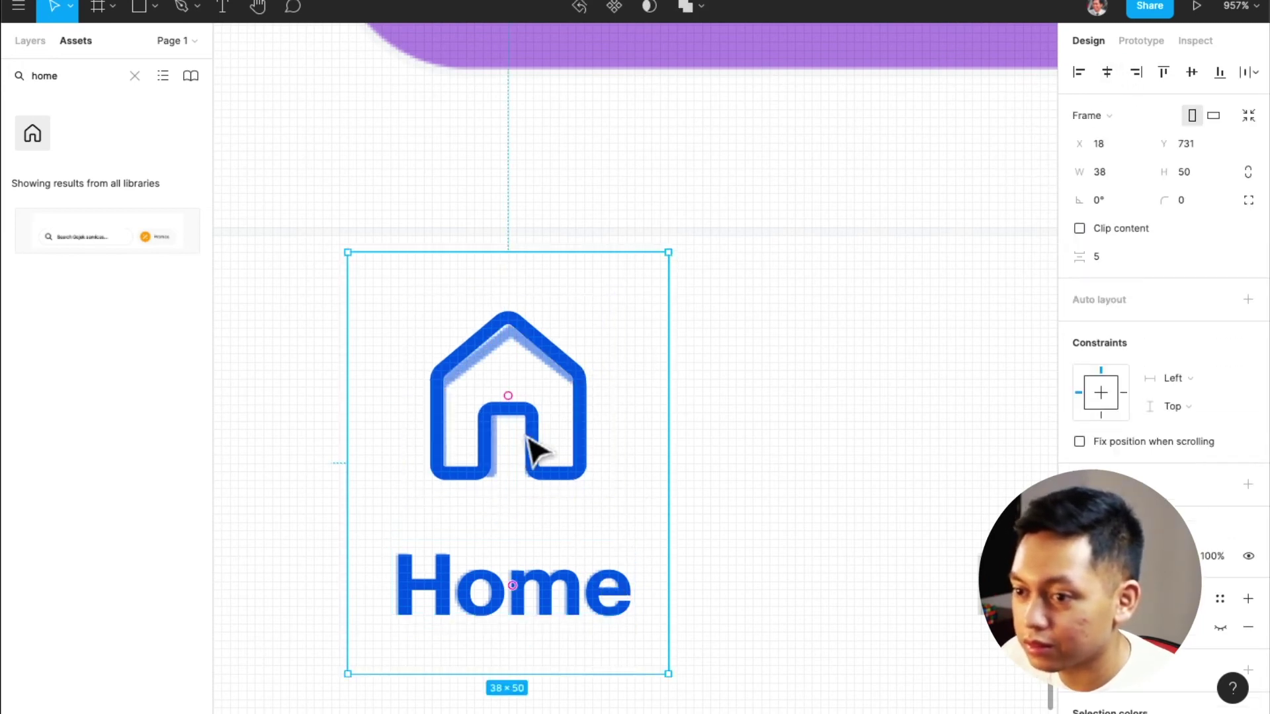
click(536, 450)
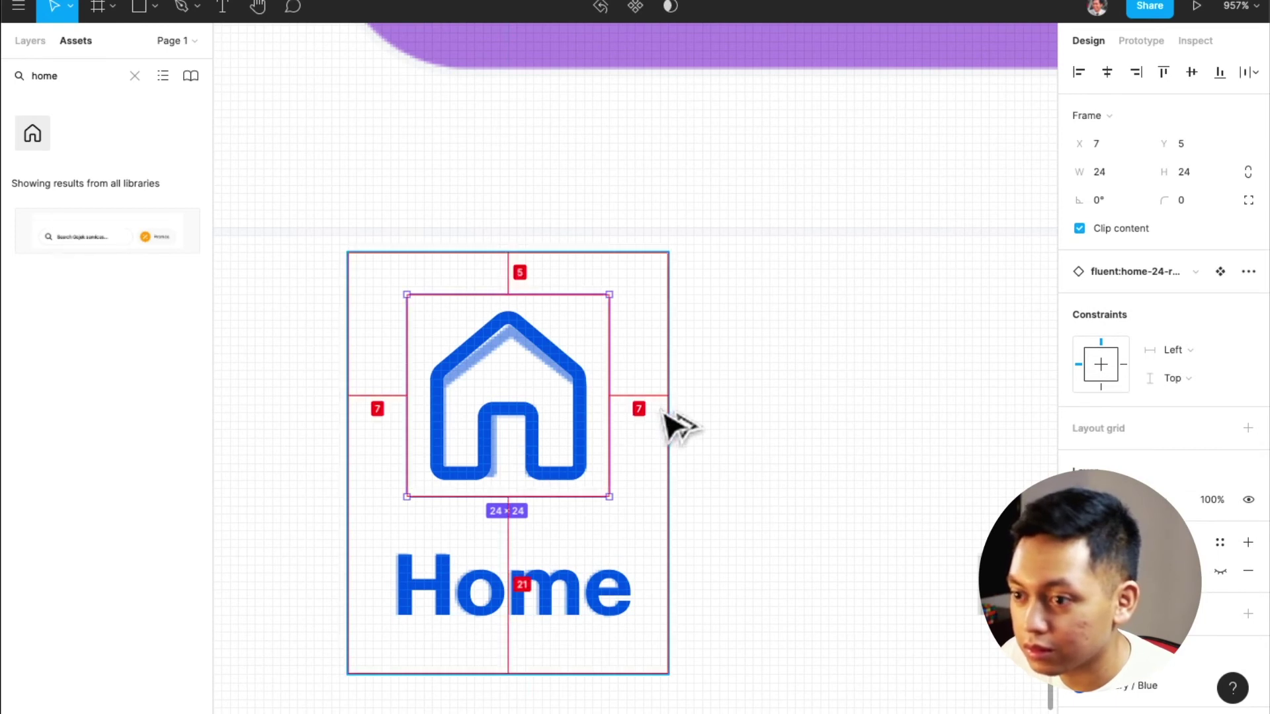
click(664, 412)
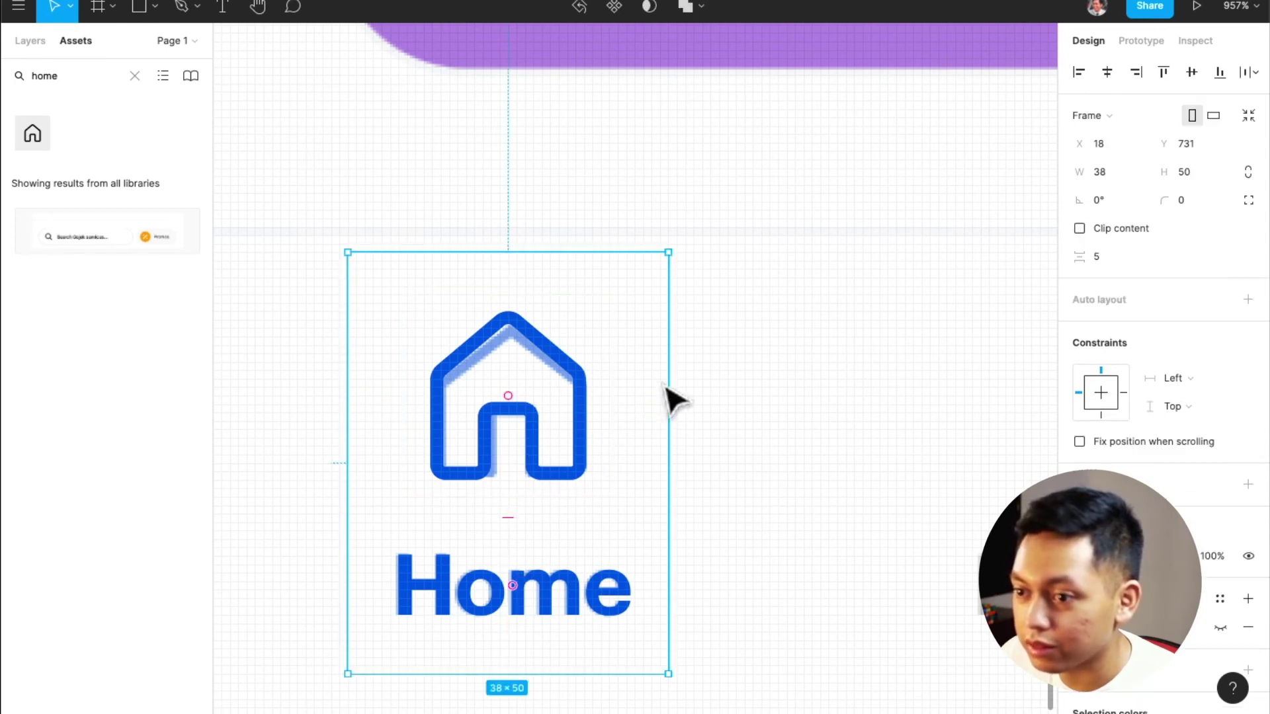
Resize the item frame to 40×54, checking the icon's 8 inset per side
drag(673, 253, 679, 250)
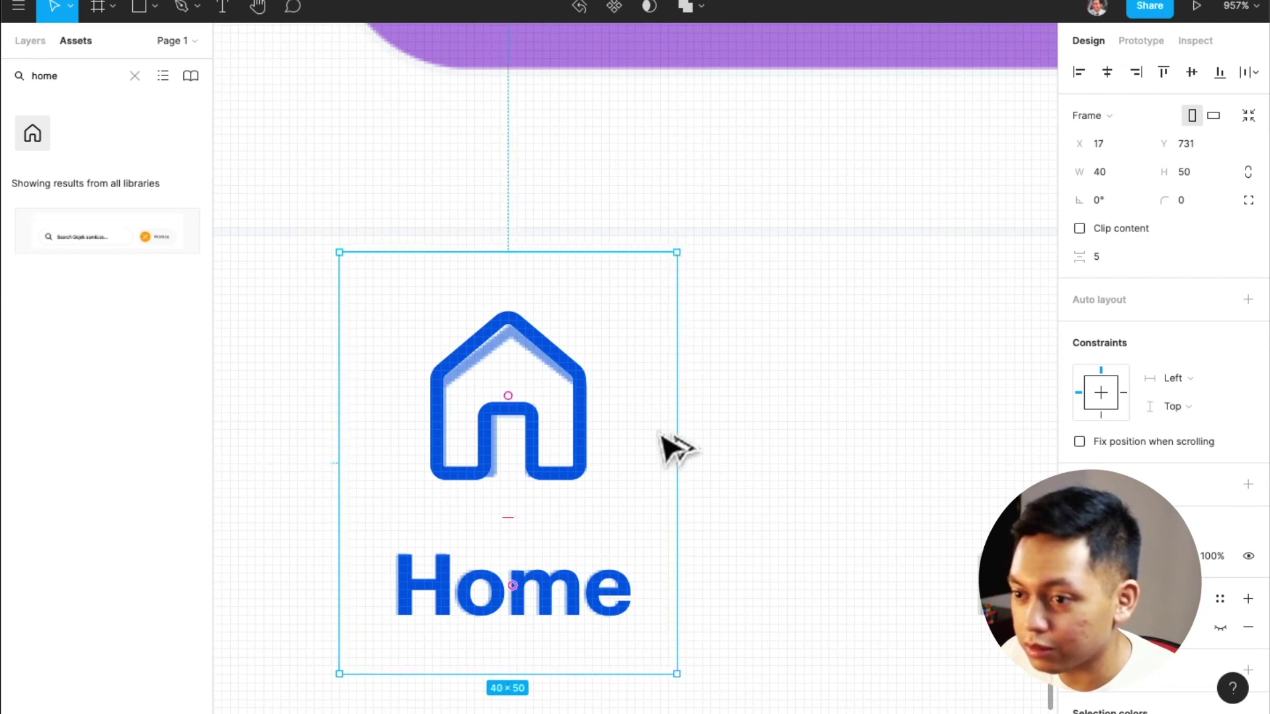
click(559, 460)
key(alt)
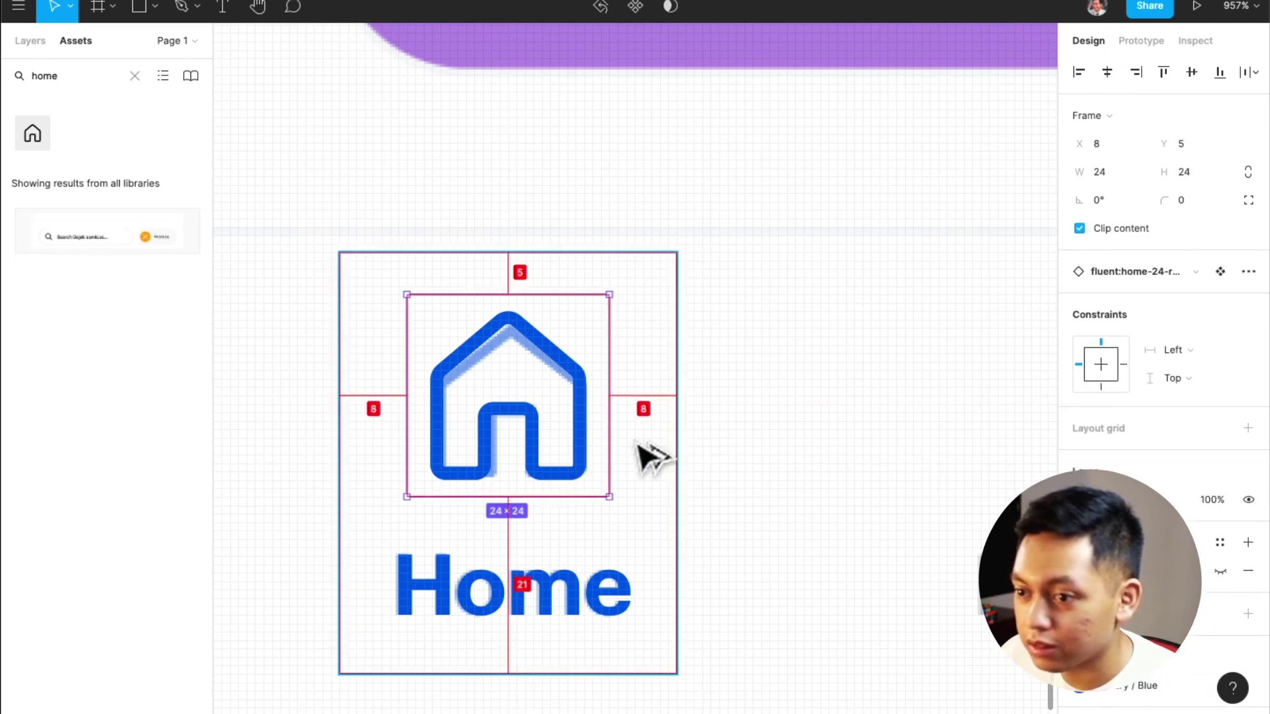
click(632, 308)
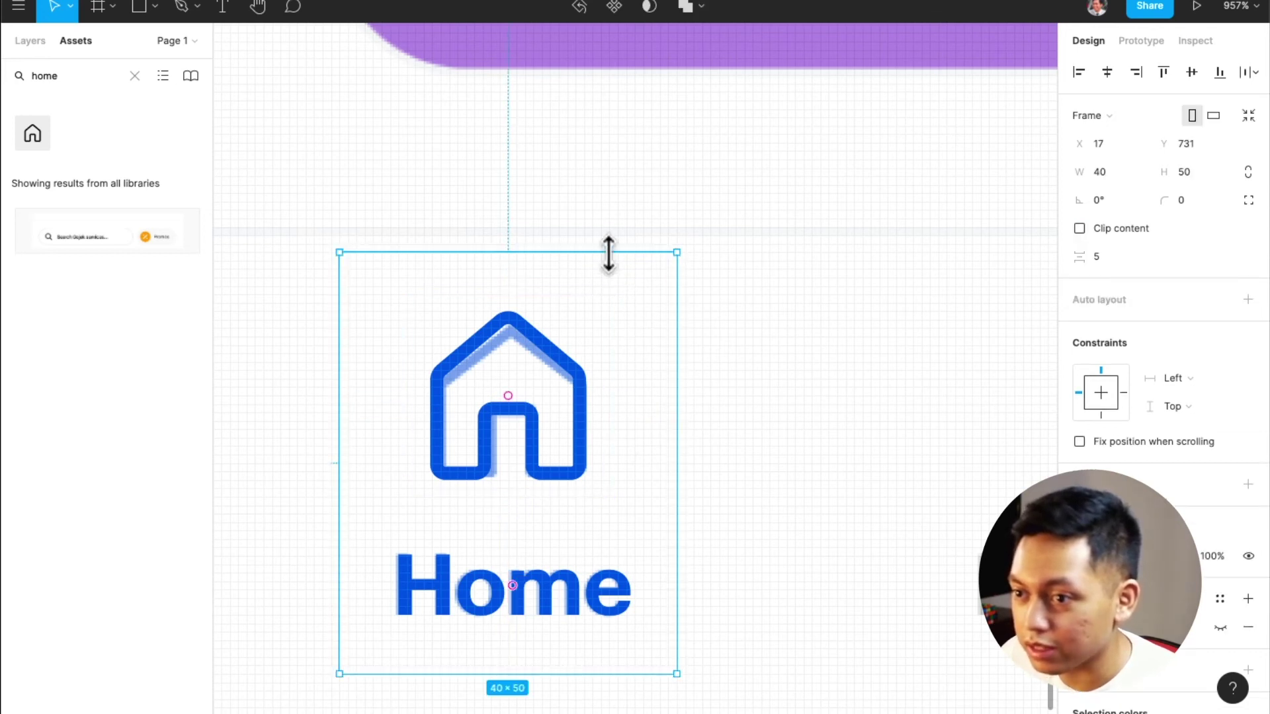
drag(609, 250, 609, 235)
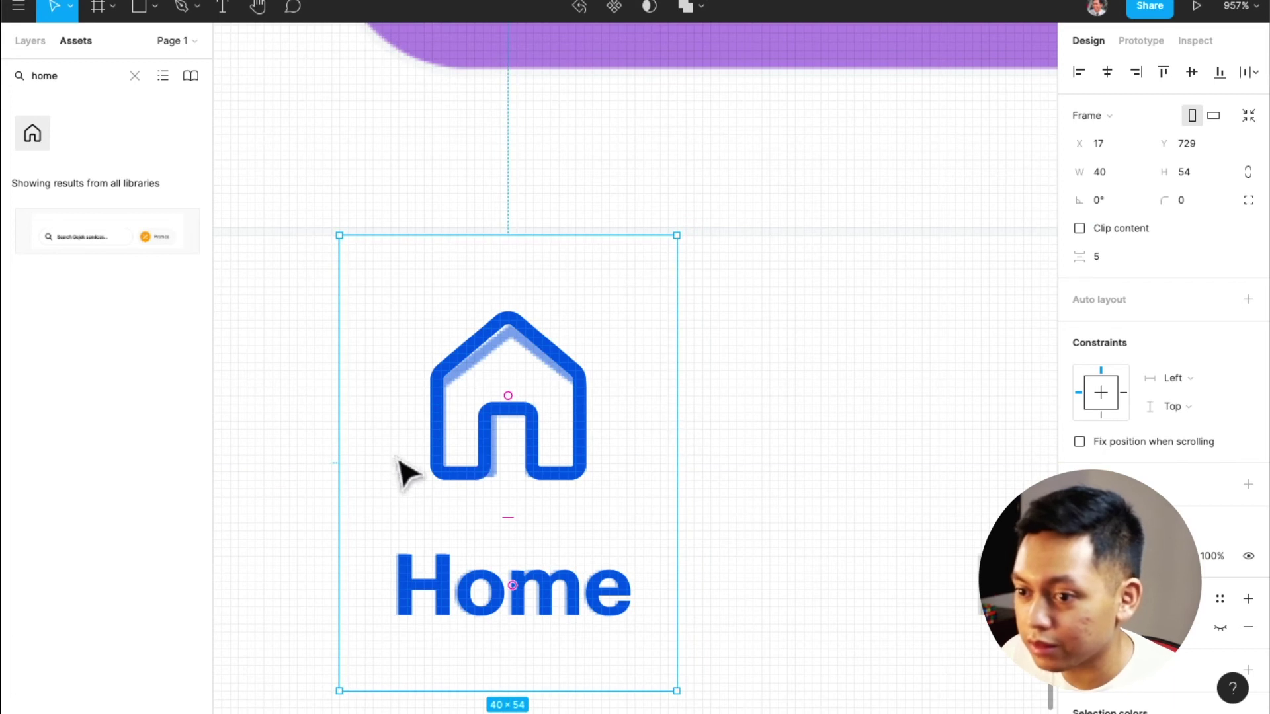
click(446, 449)
key(alt)
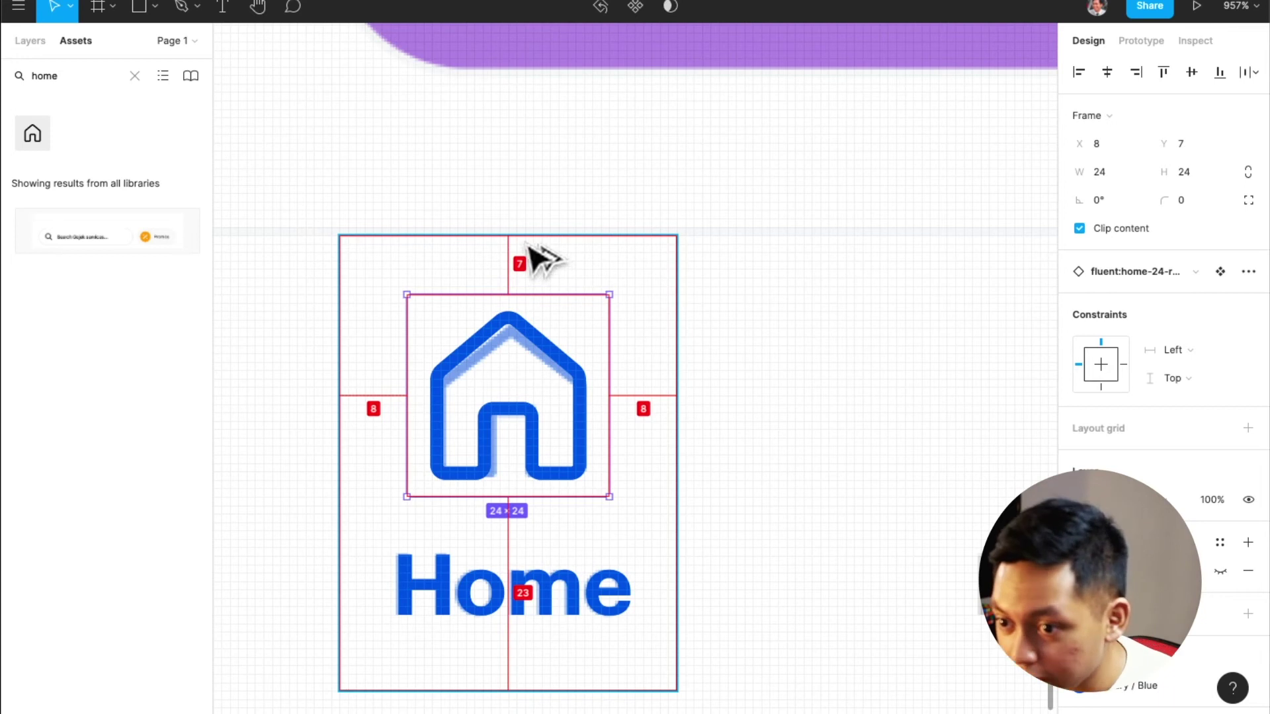
click(561, 595)
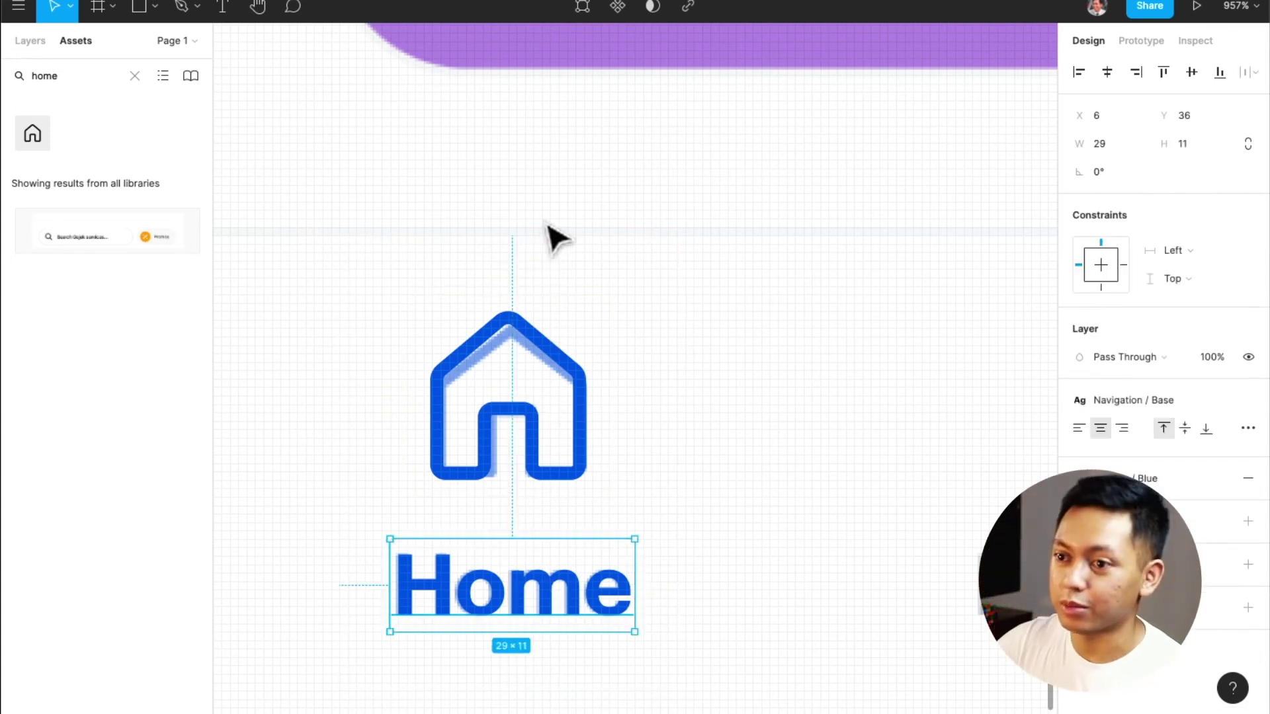
Move the Home item below the navigation bar and name it 'Navigation / Item'
key(Escape)
scroll(566, 364, down, 5)
scroll(572, 397, down, 2)
drag(574, 392, 593, 673)
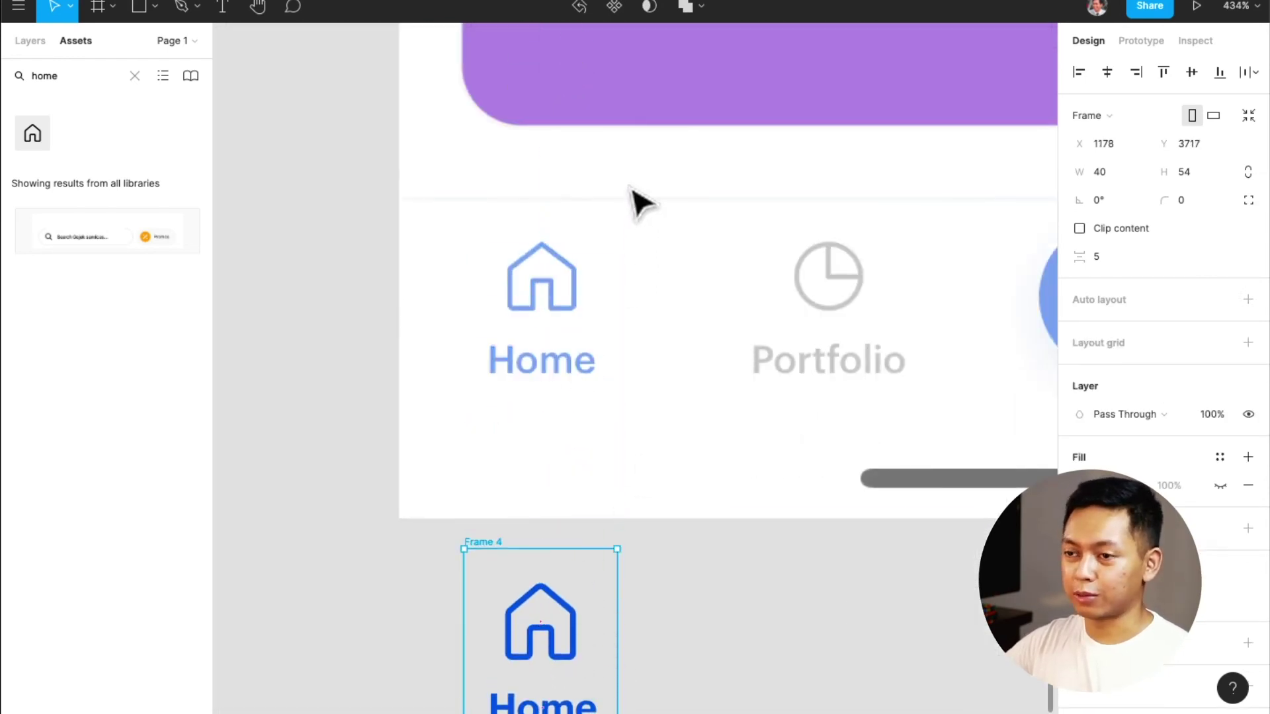
key(super+r)
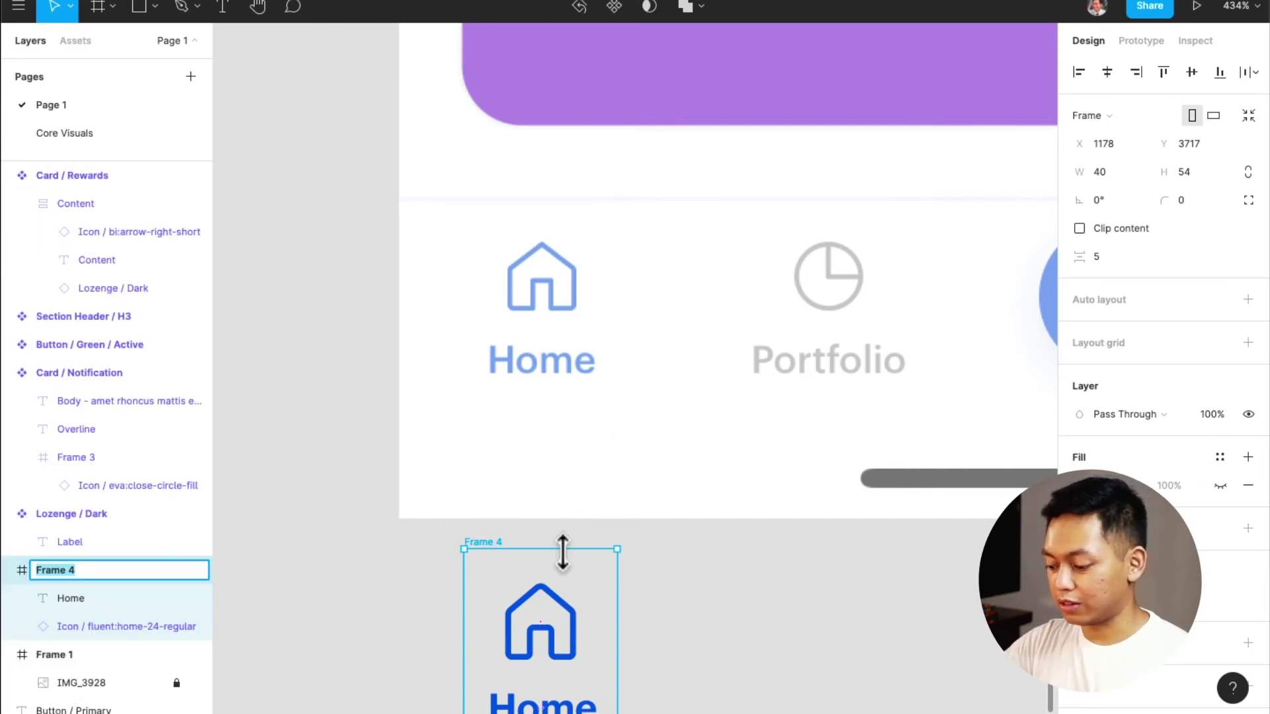
text(Navigation / )
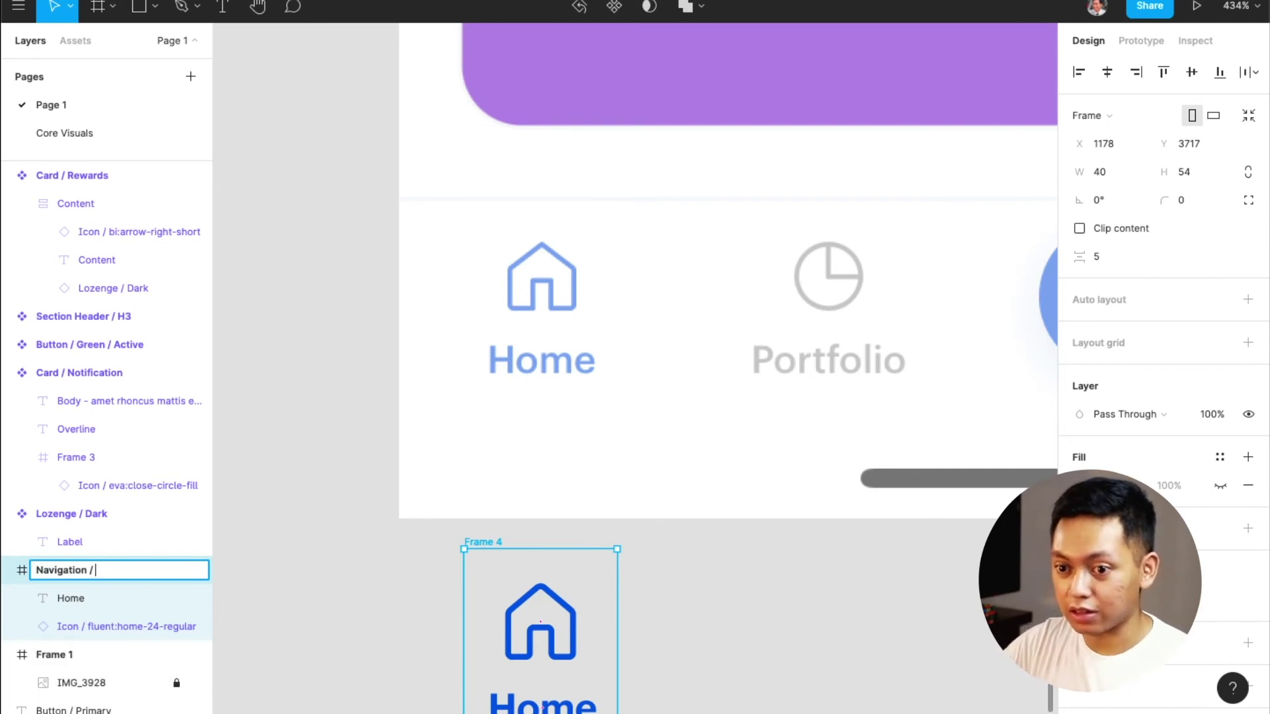
text(Item)
key(Return)
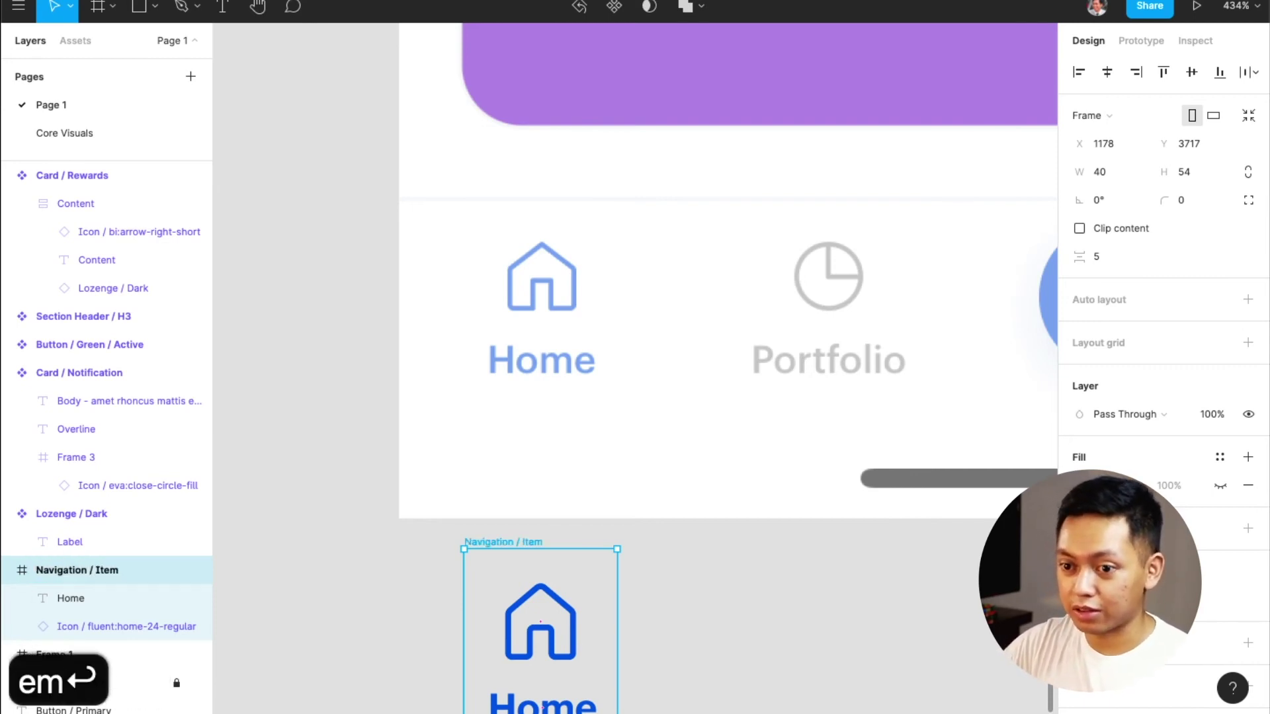
Rename the Home text layer to 'Label'
scroll(554, 475, down, 4)
click(555, 475)
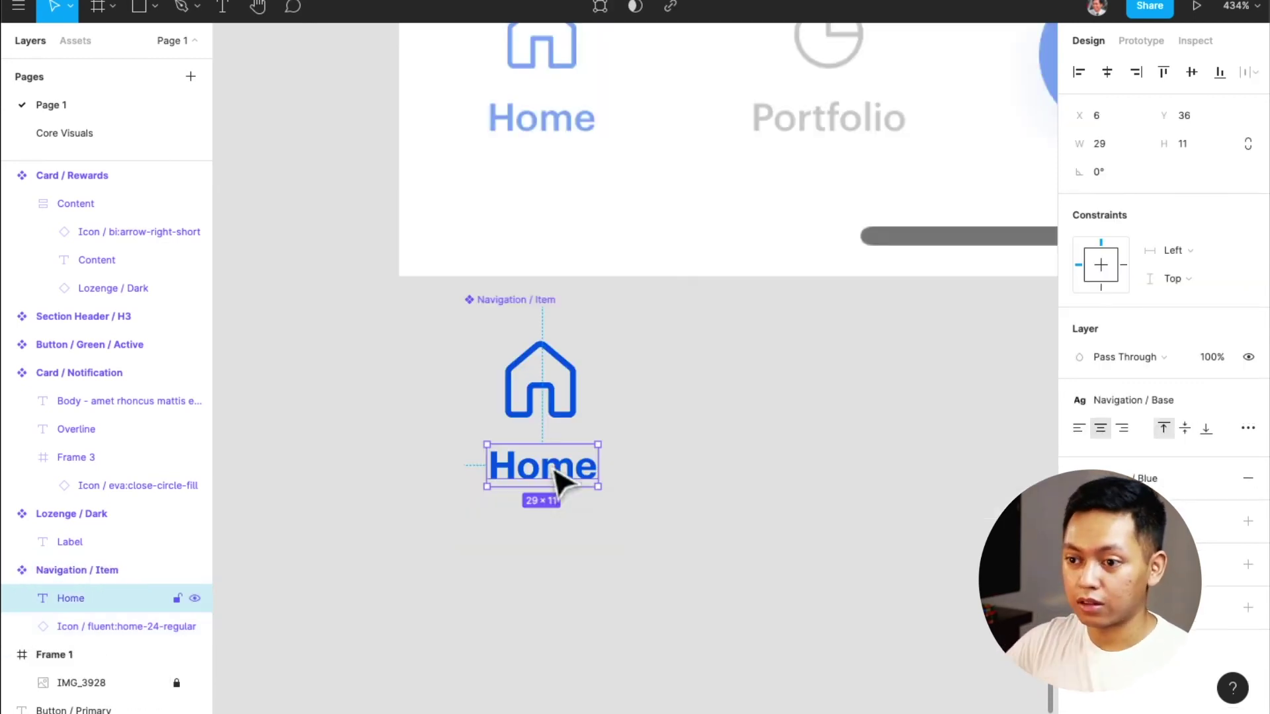
double_click(62, 599)
text(Label)
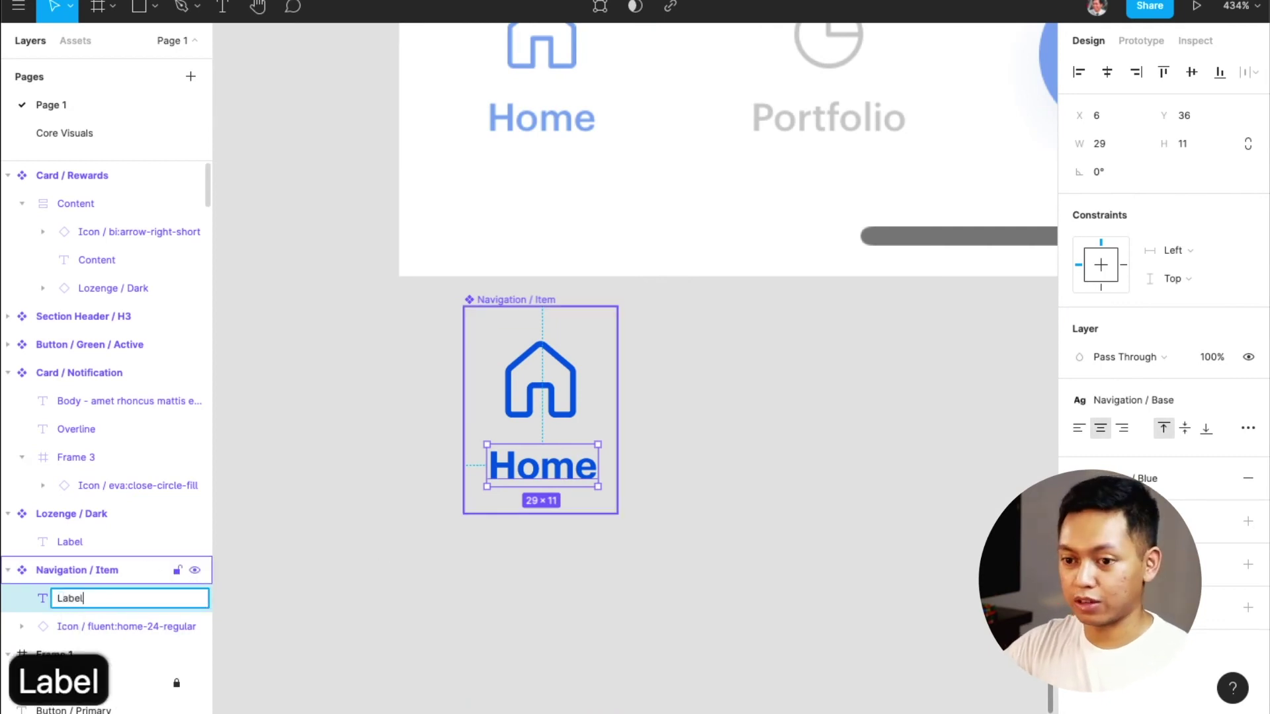
key(Return)
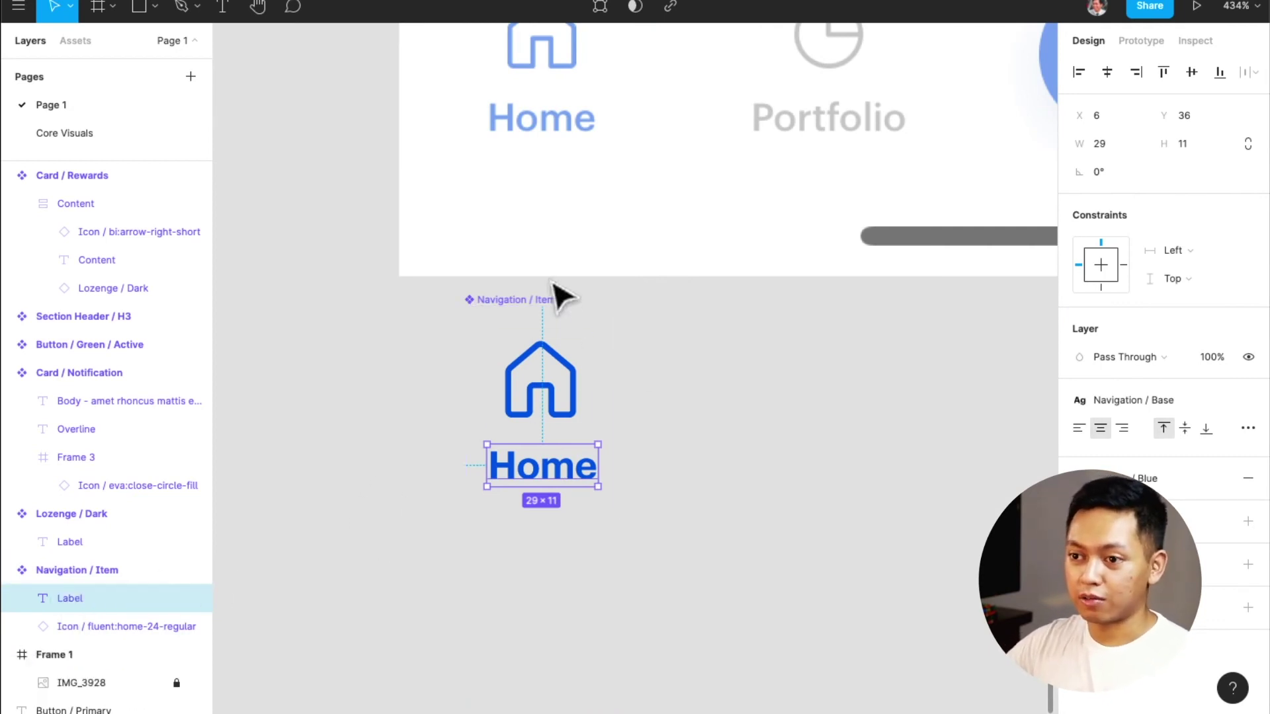
click(565, 317)
scroll(615, 277, up, 3)
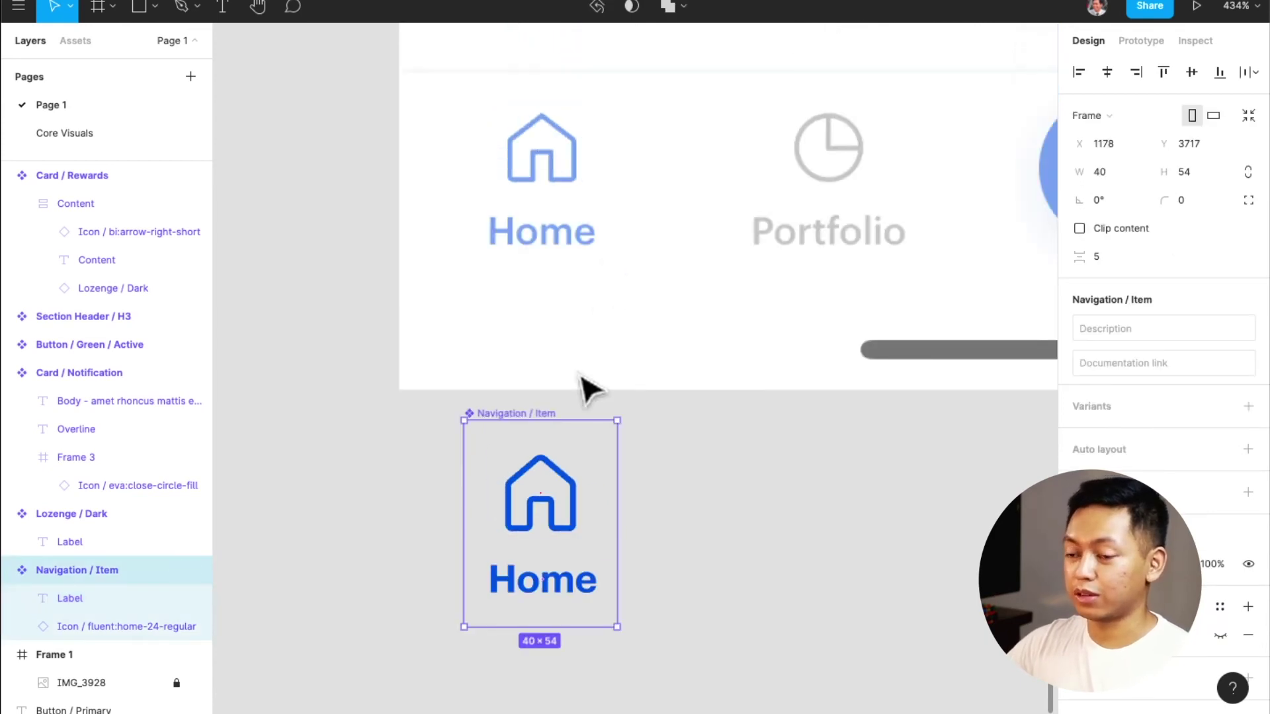
scroll(575, 396, right, 2)
Rename the component to 'Navigation / Item / Active'
scroll(520, 423, up, 2)
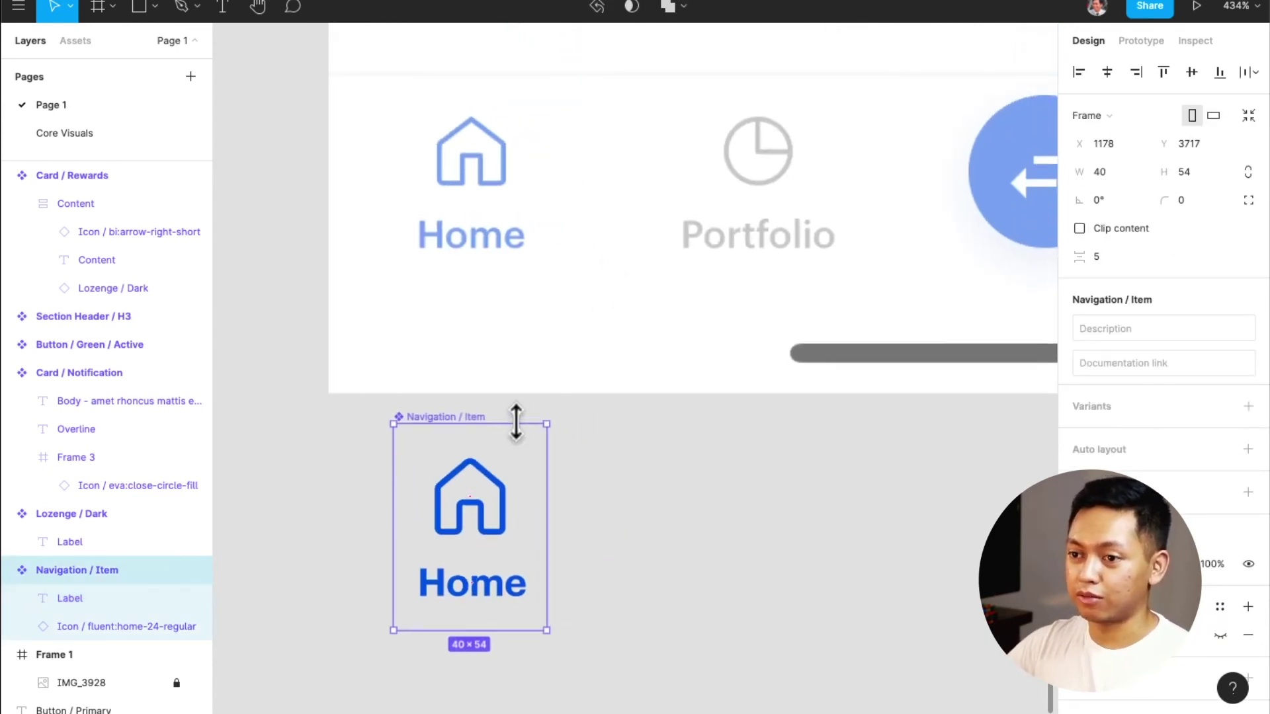
scroll(520, 428, right, 2)
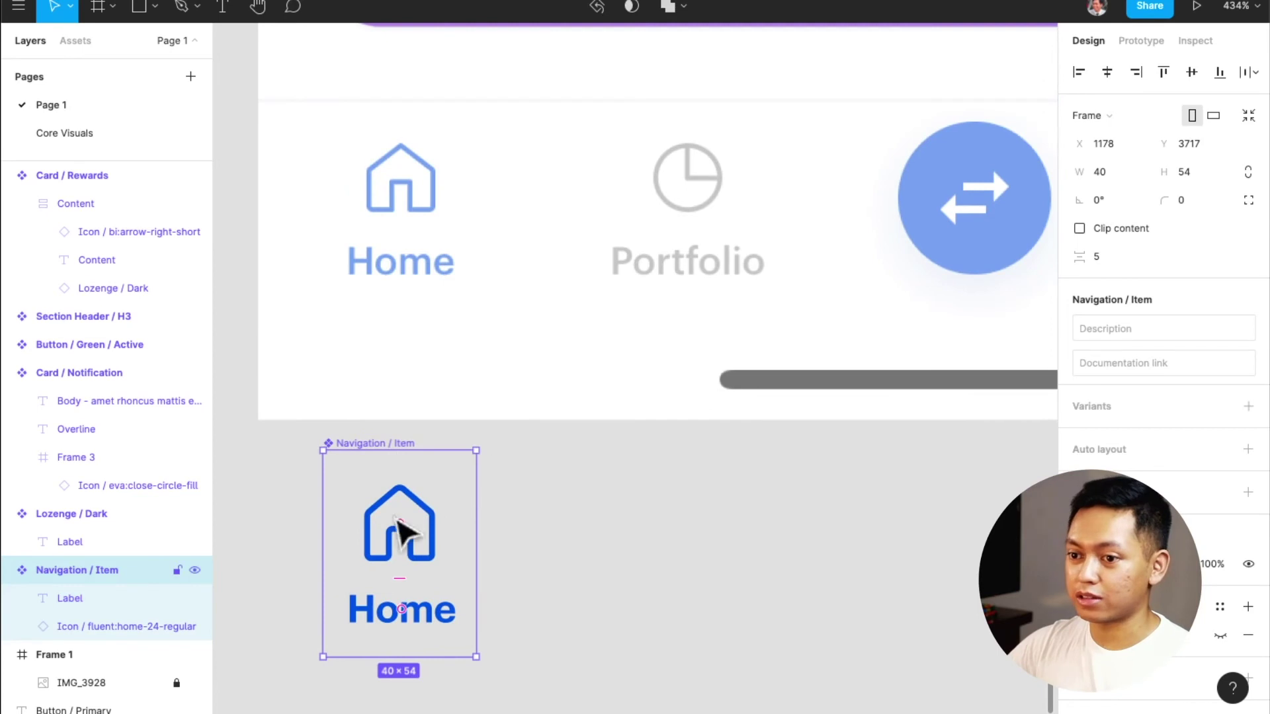
key(super+r)
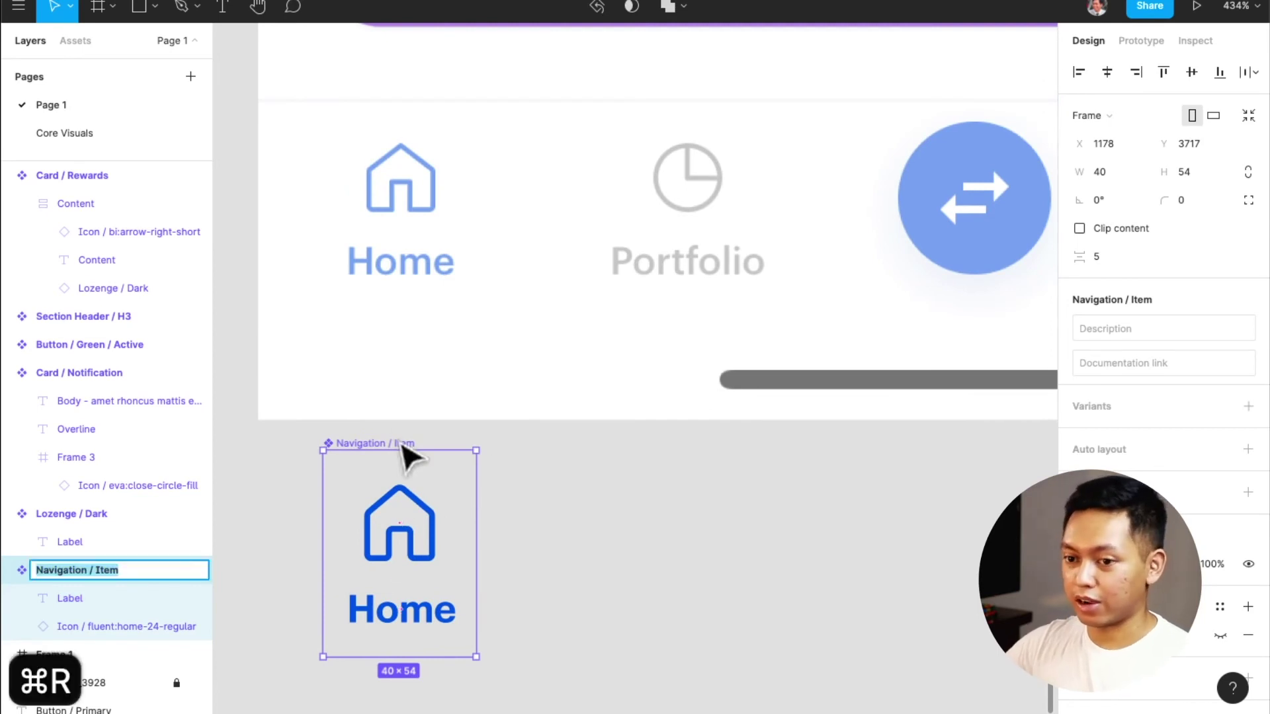
key(Right)
text(/ A)
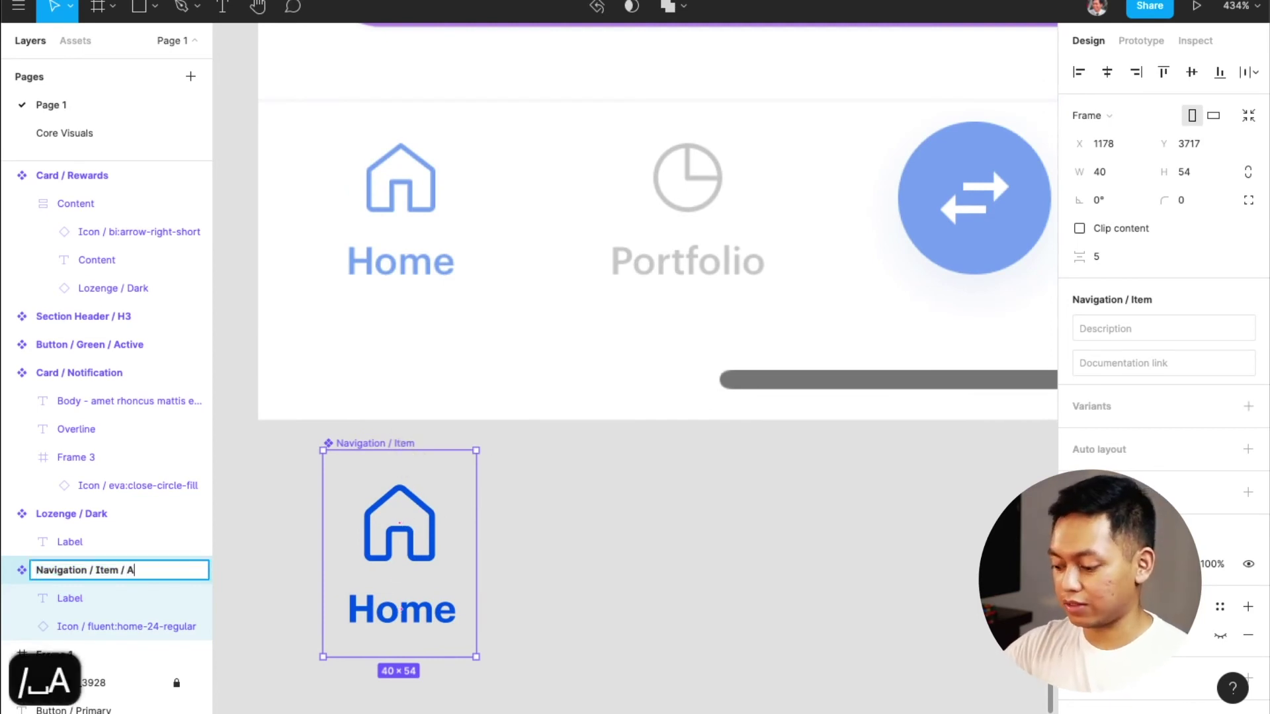
text(ctive)
key(Return)
Place a detached copy of the item 10 px to the right of the original
click(556, 506)
click(417, 510)
alt+drag(404, 503, 595, 503)
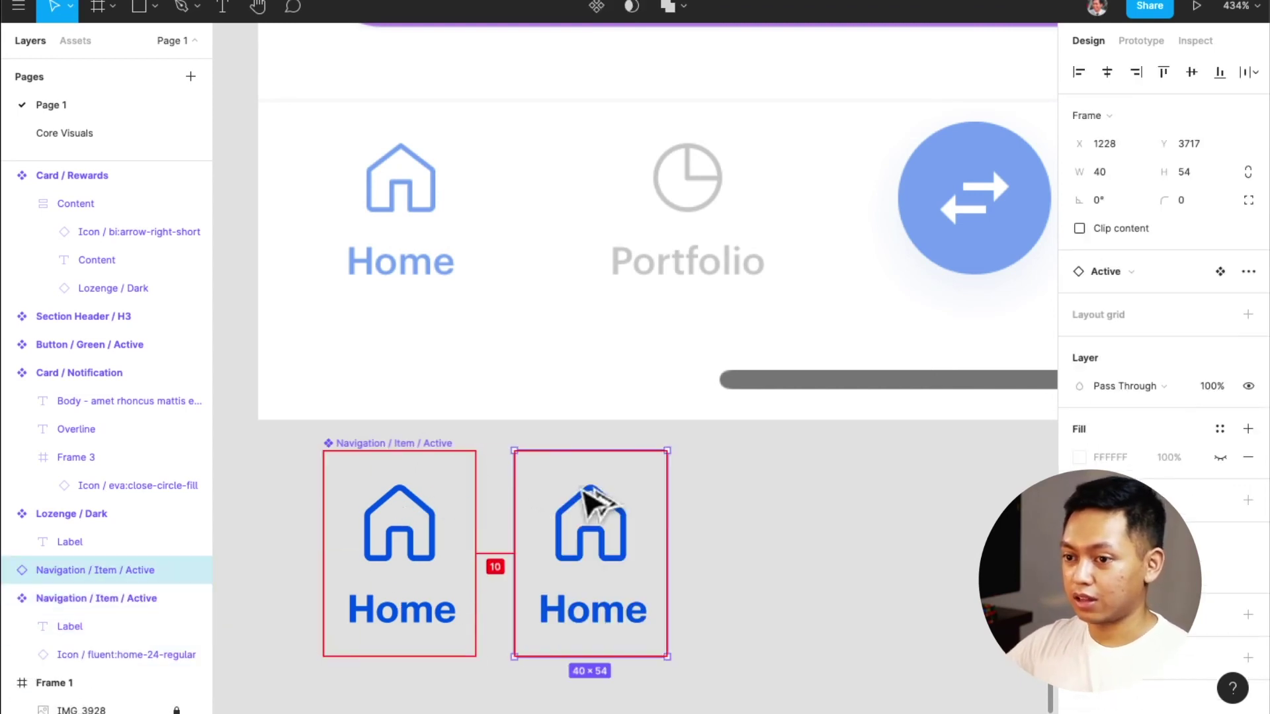
key(alt+super+b)
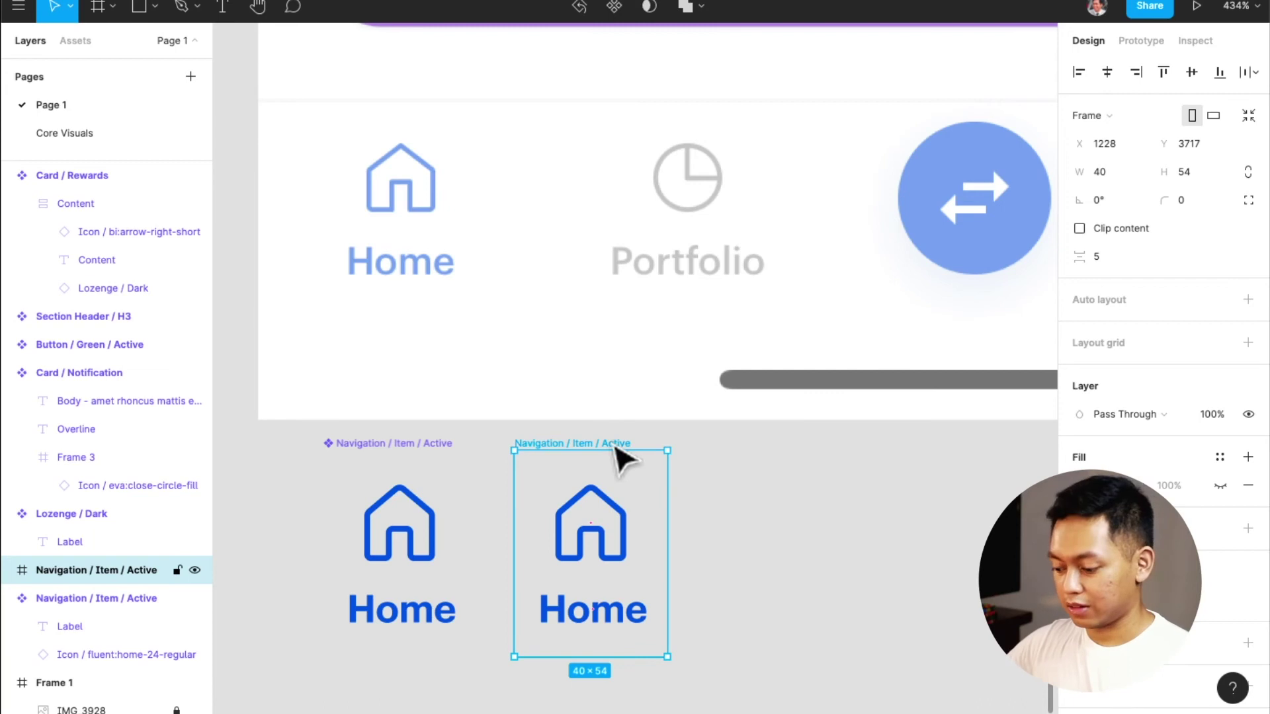
key(super+r)
Rename the copied item to 'Navigation / Item / Inactive'
key(Left)
key(alt+shift+Right)
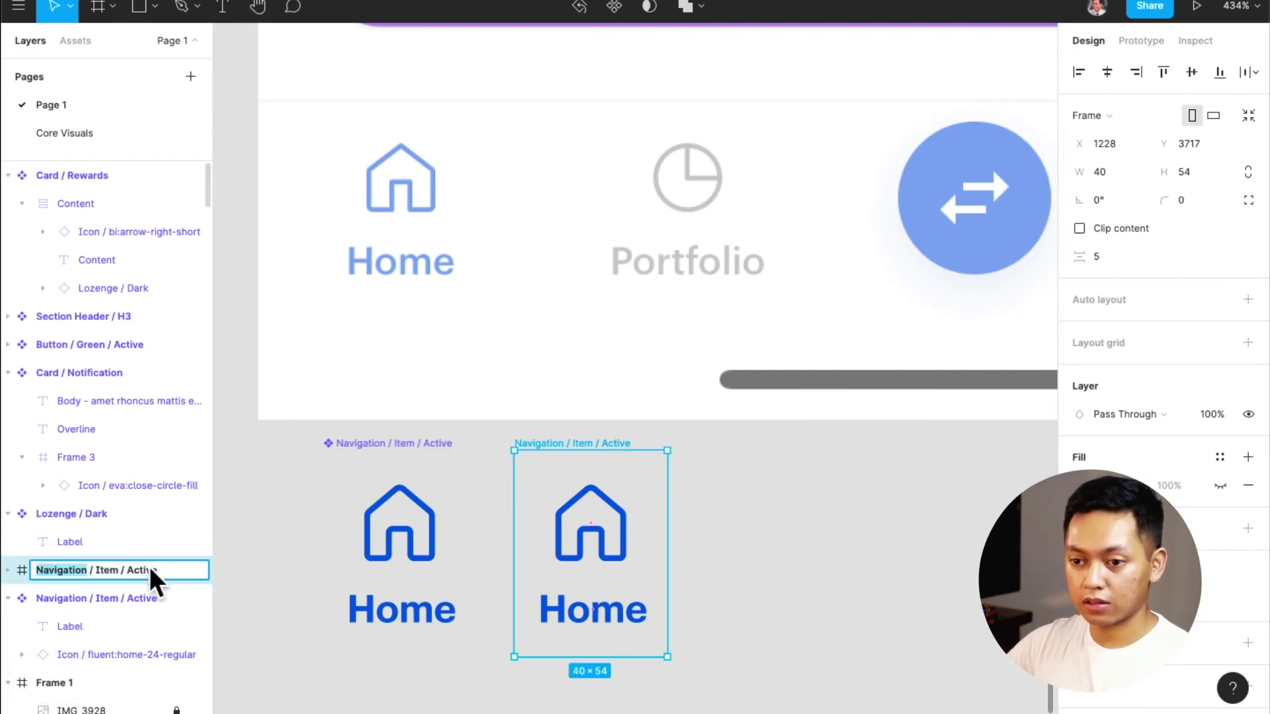
click(149, 569)
text(Ina)
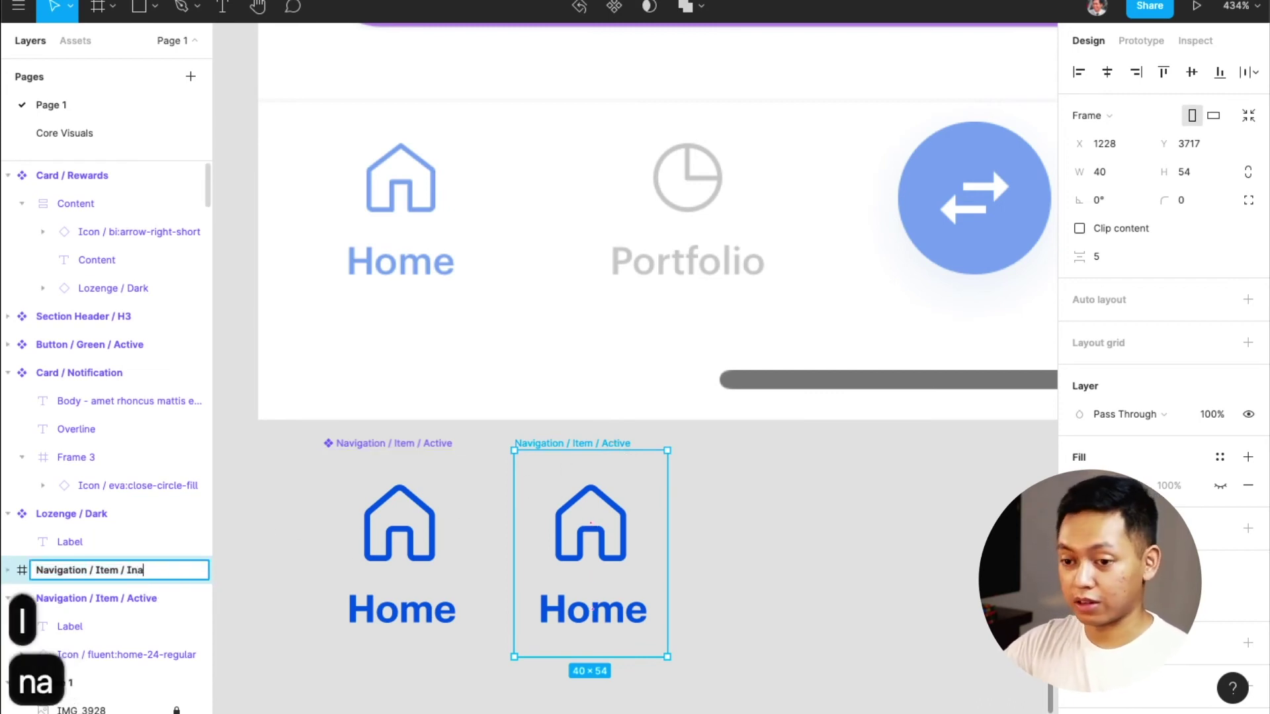
text(ctive)
key(Return)
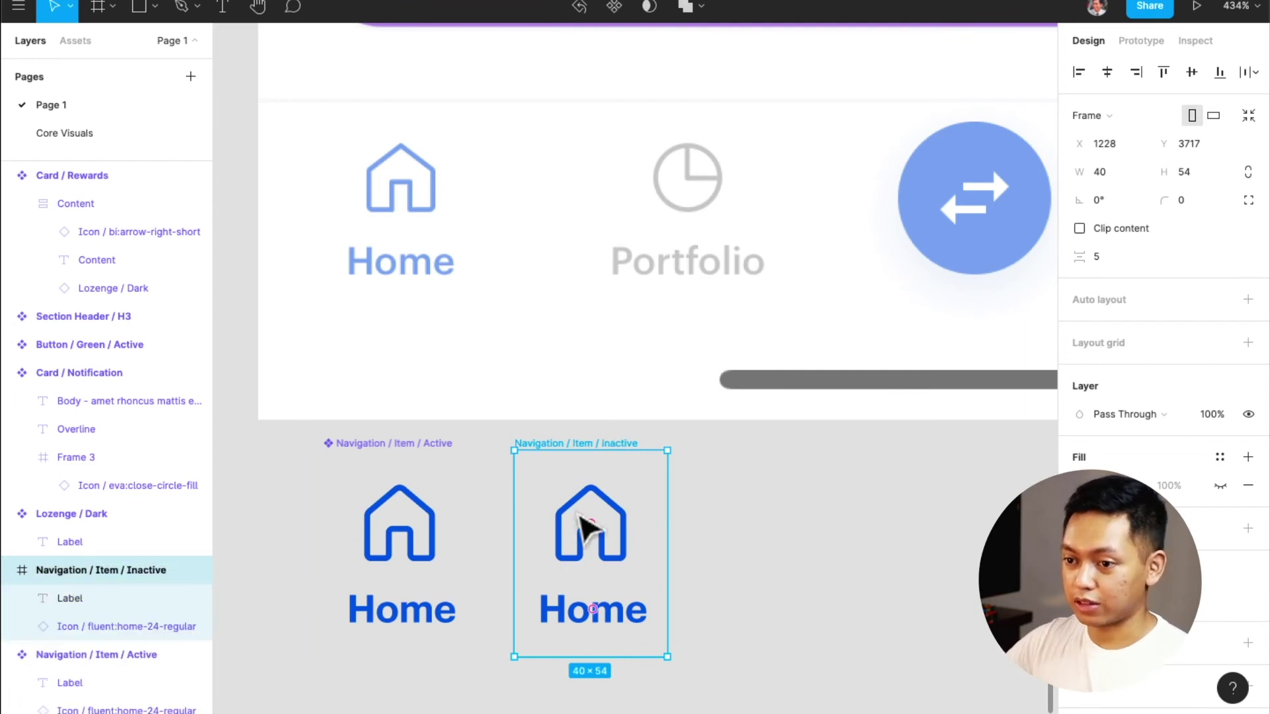
Colour the copy's icon and label with the dark grey State style and make it a component
key(super+a)
scroll(1247, 556, down, 3)
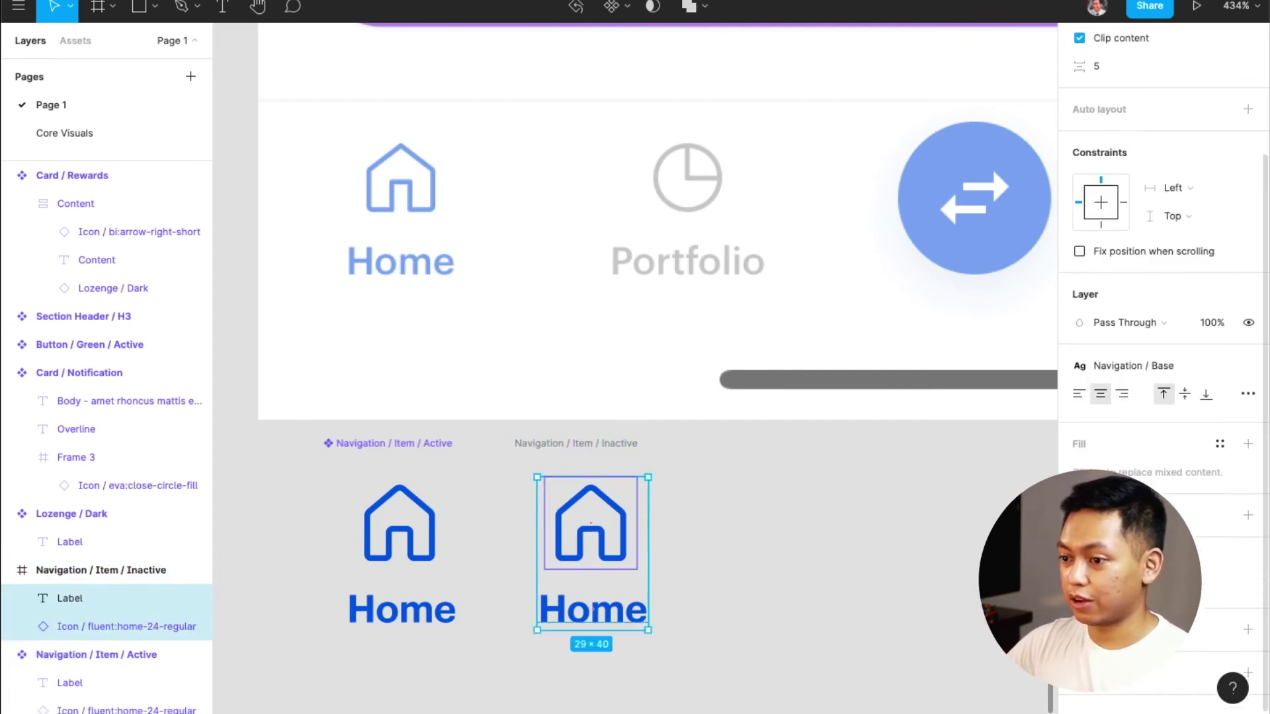
click(1221, 430)
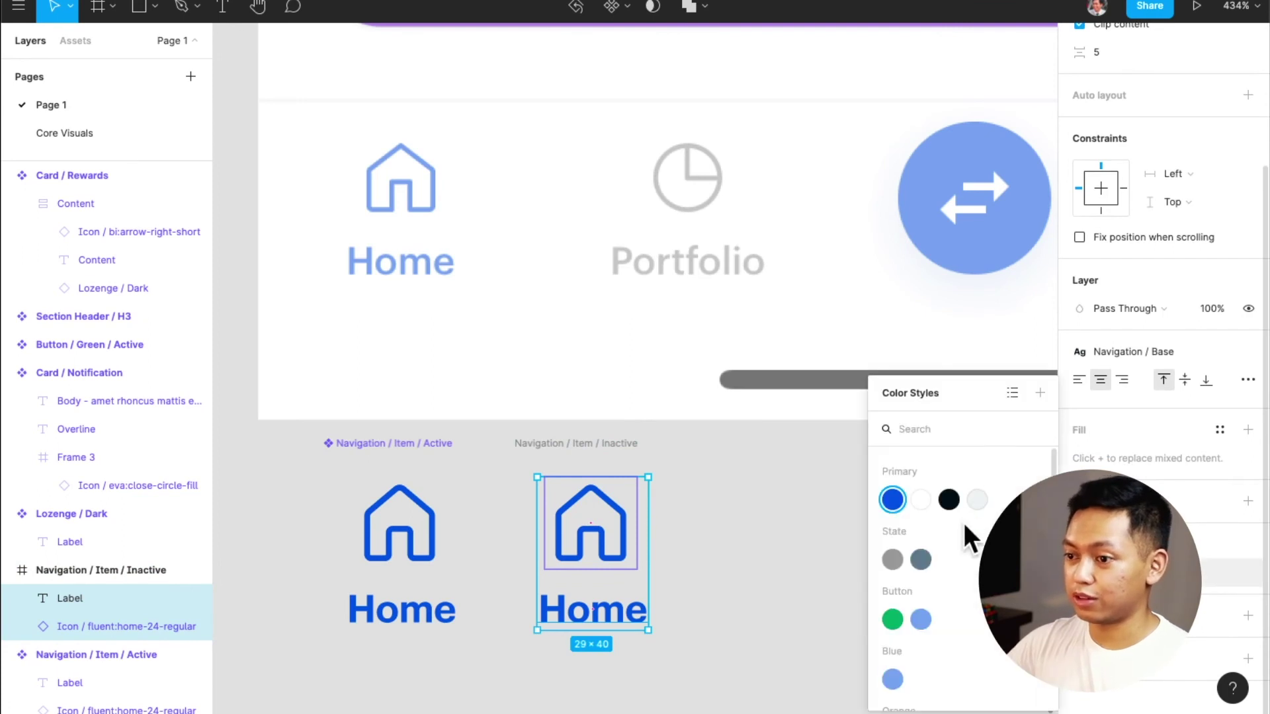
click(975, 502)
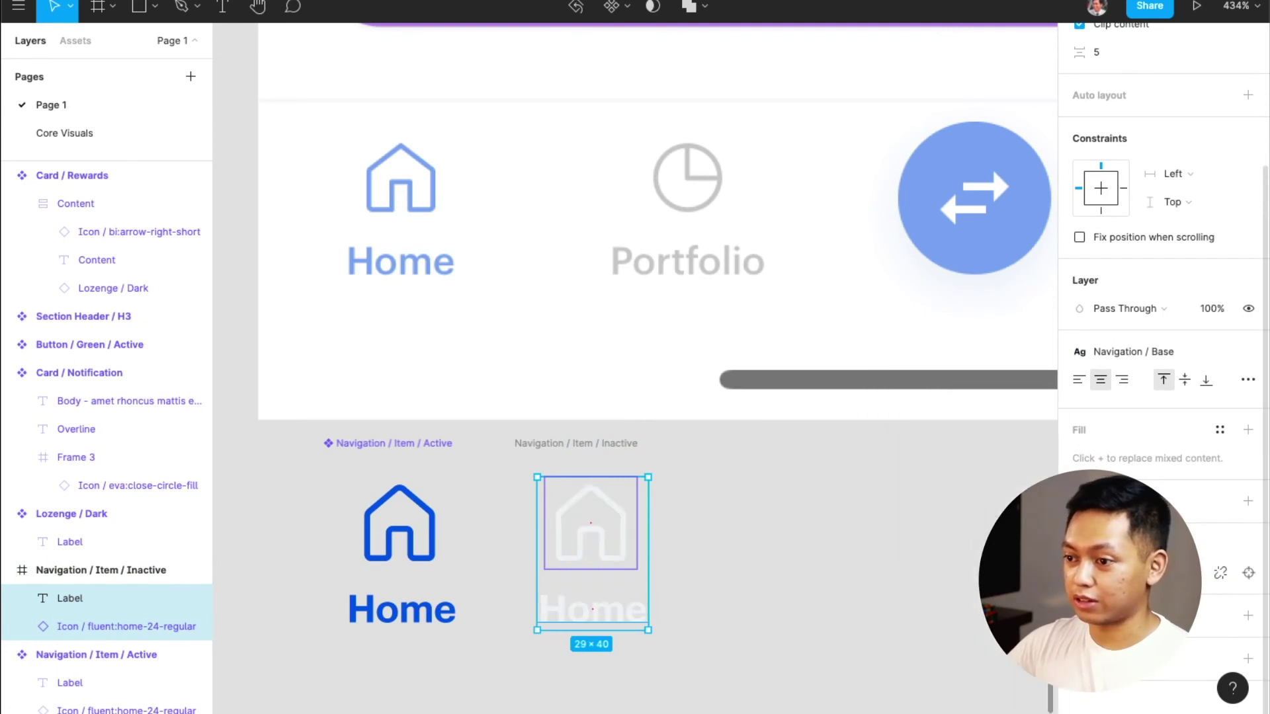
click(1220, 430)
click(895, 562)
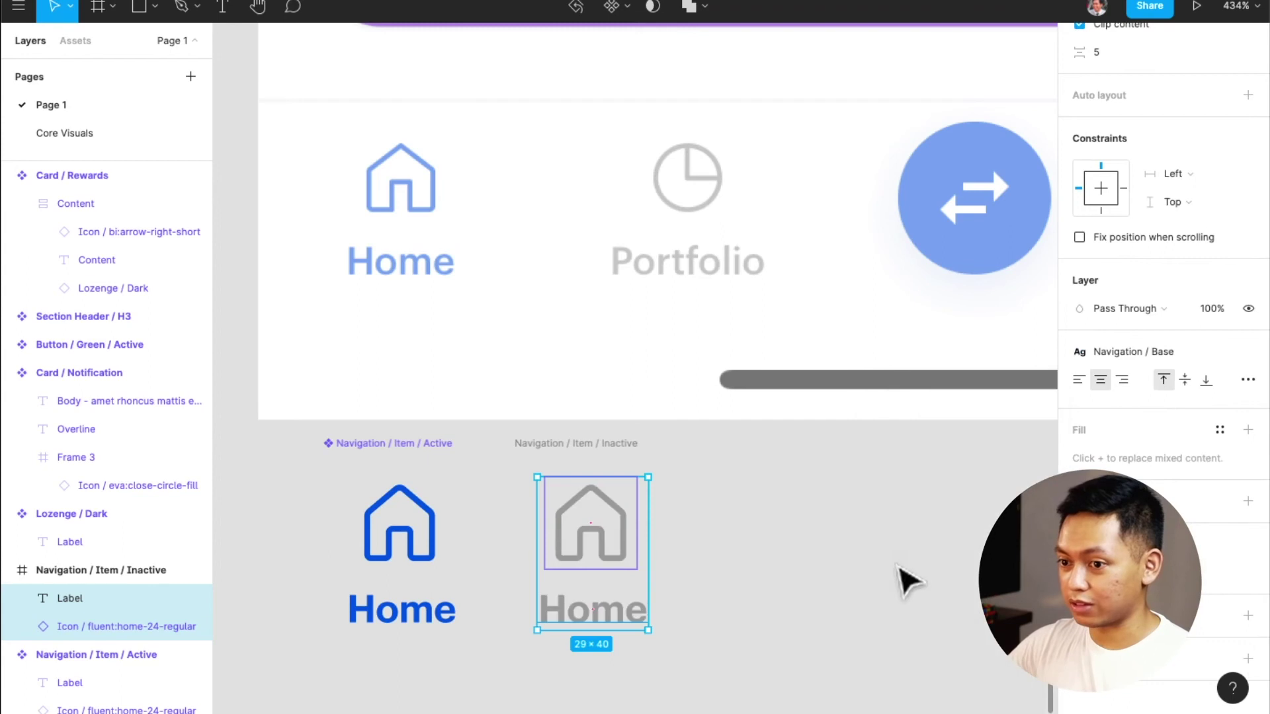
click(741, 581)
click(567, 444)
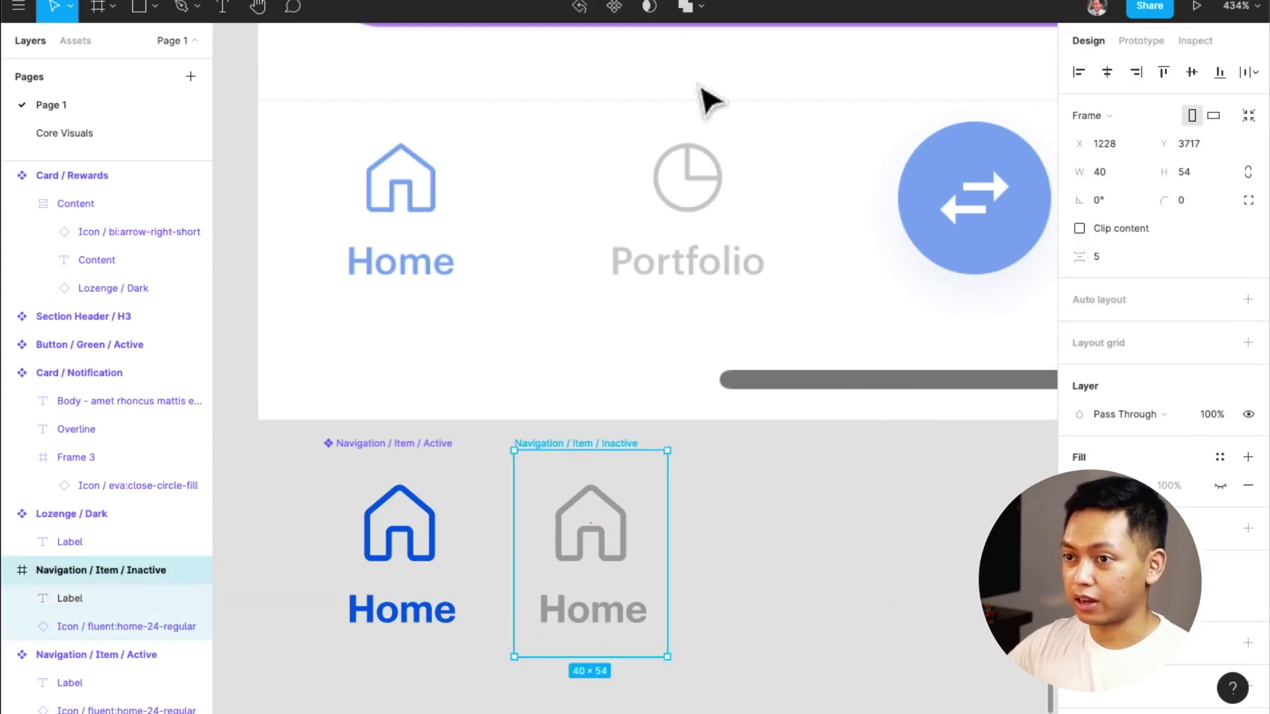
click(616, 8)
drag(694, 436, 286, 689)
Combine both items as variants and name the set 'Navigation / Item'
click(1190, 333)
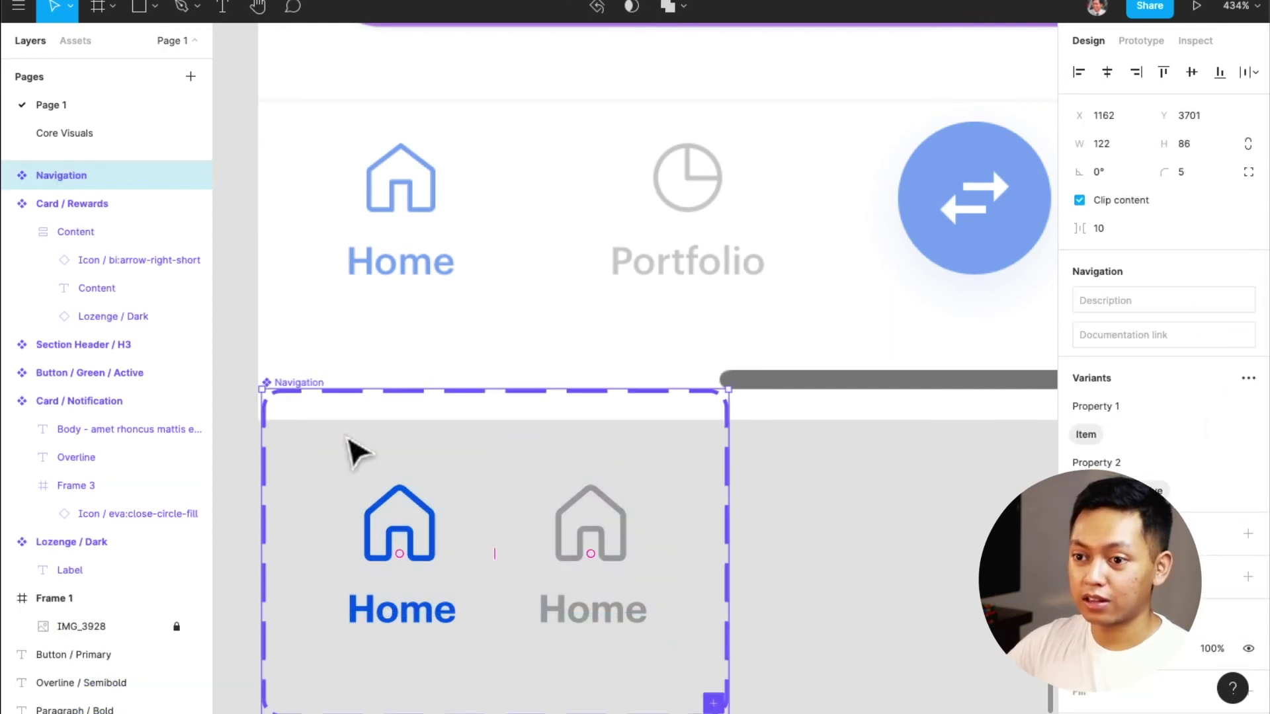
drag(291, 390, 291, 516)
scroll(595, 523, down, 4)
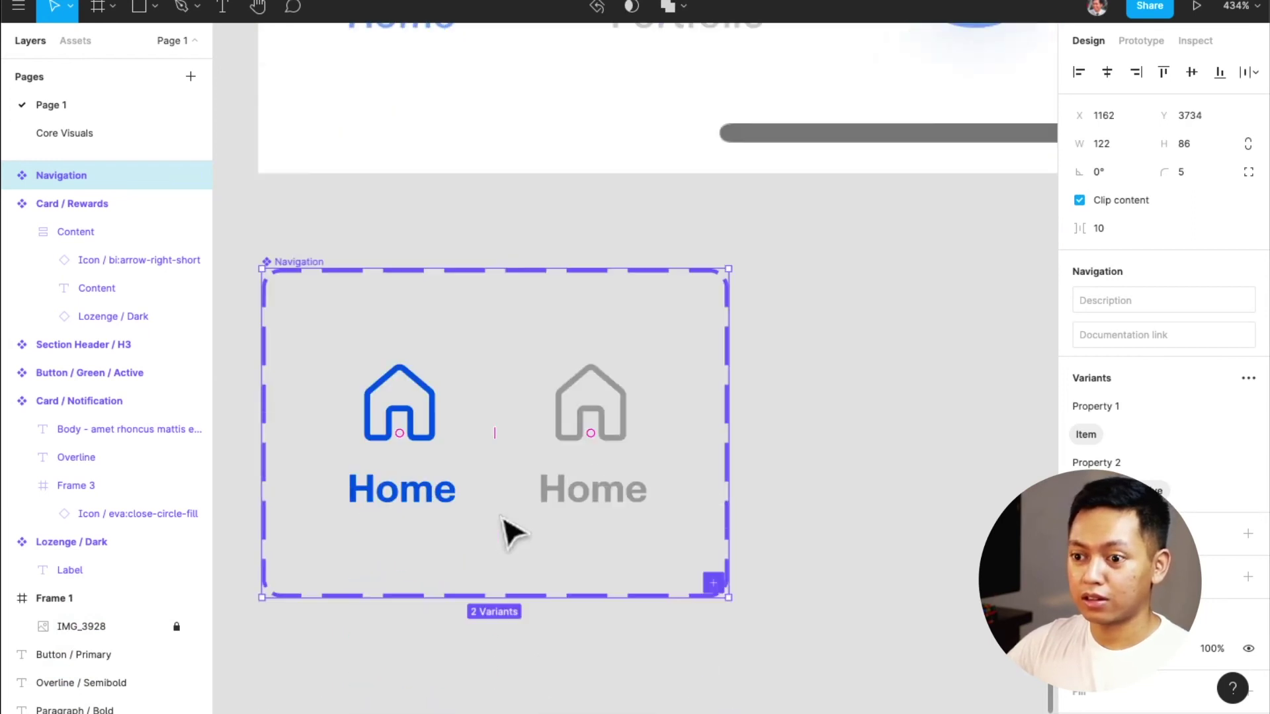
scroll(596, 430, up, 2)
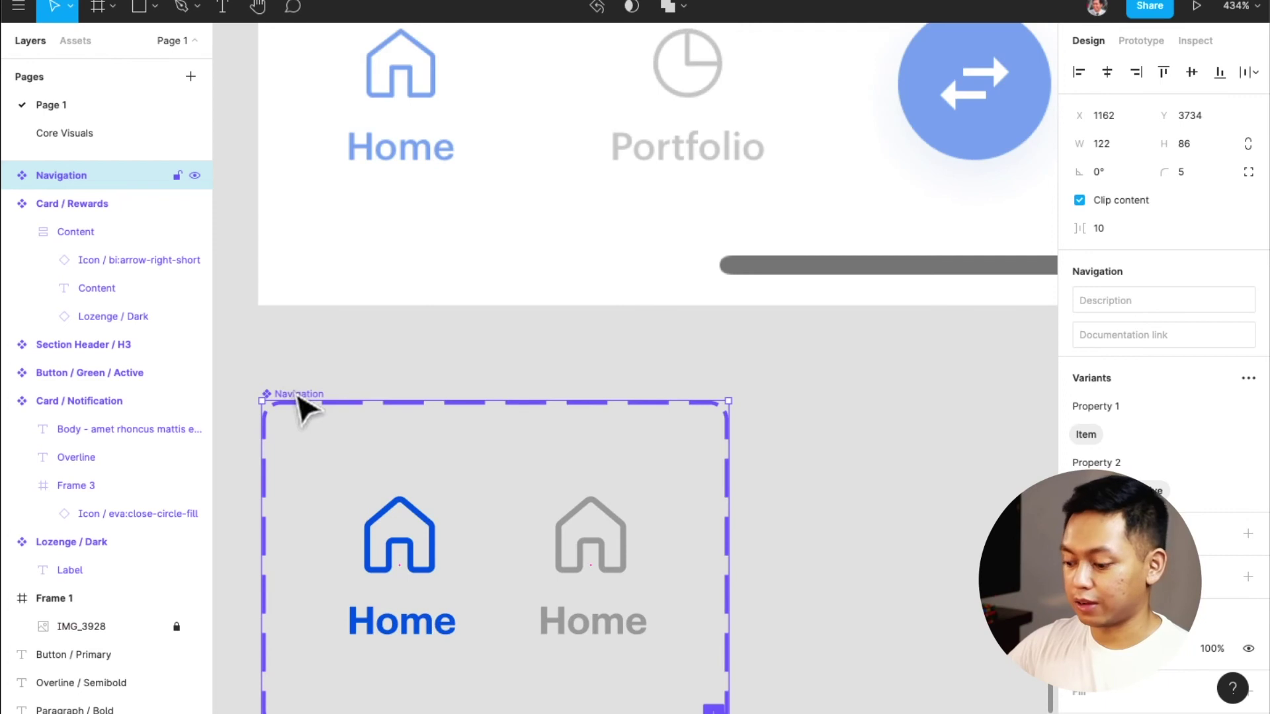
key(super+r)
key(Right)
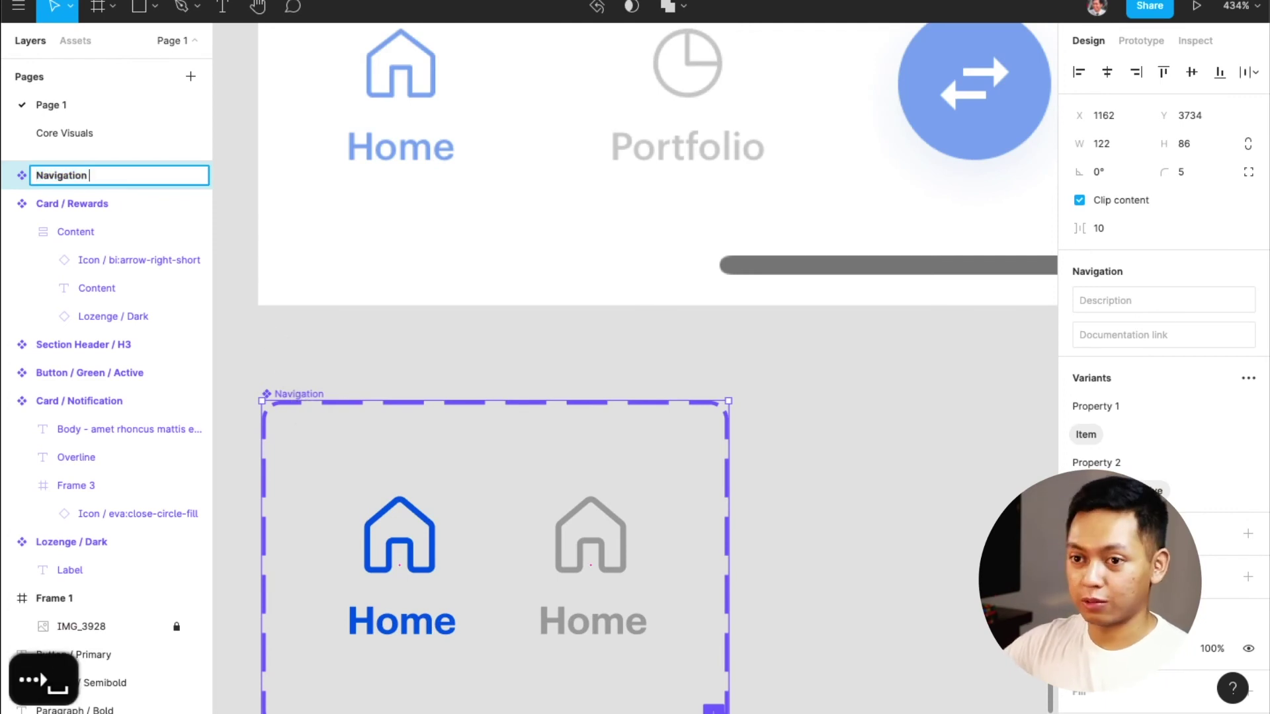
text(/ Item)
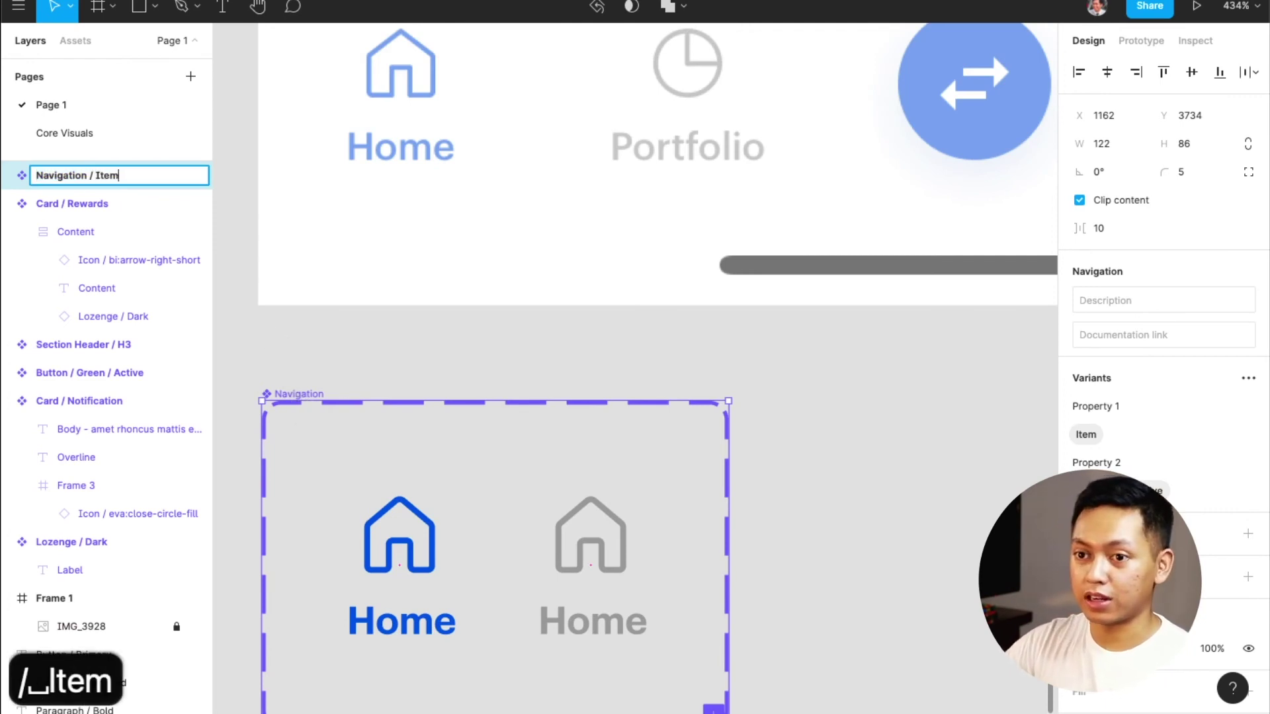
key(Return)
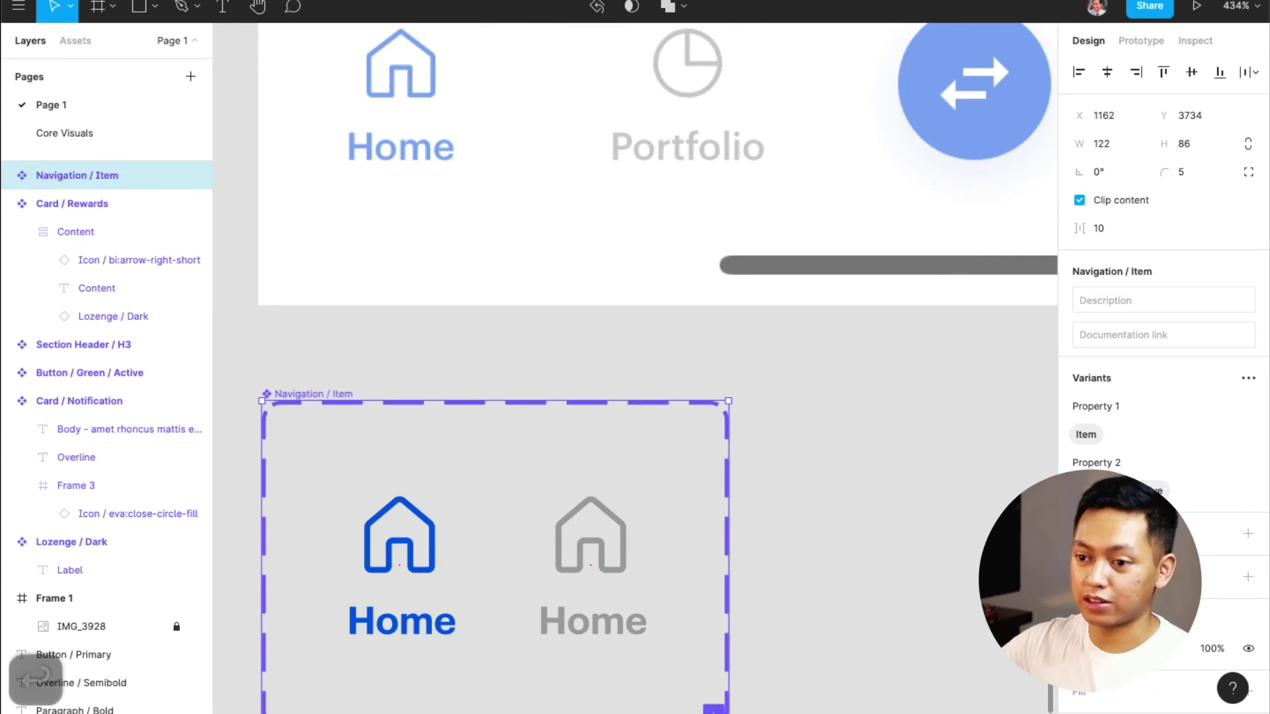
Delete the redundant first property and rename the remaining one to 'State'
click(404, 539)
click(405, 546)
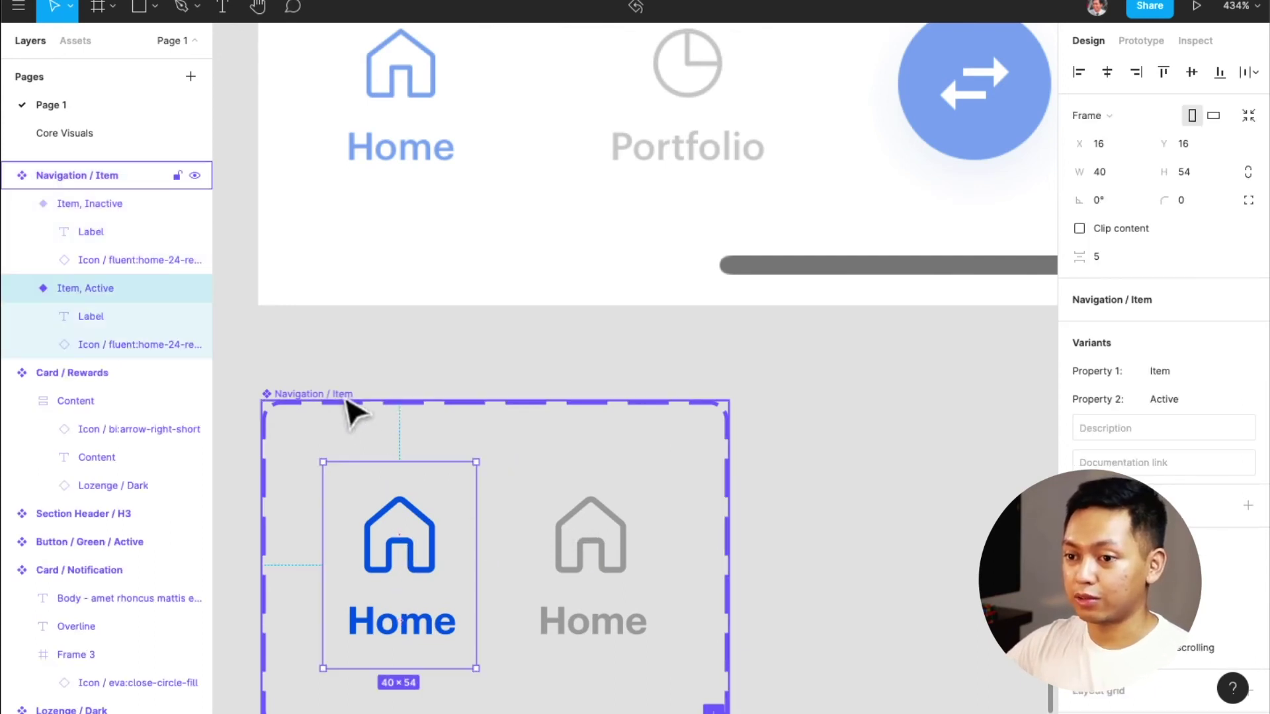
click(354, 410)
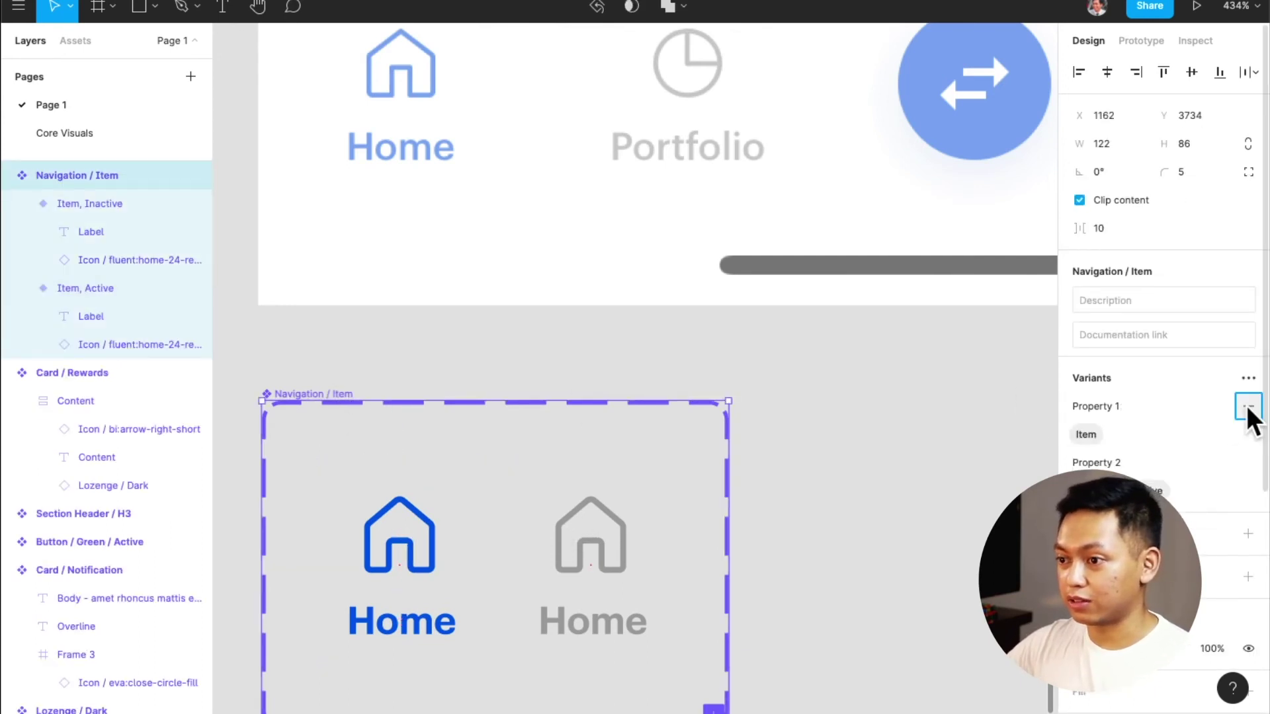
click(1248, 410)
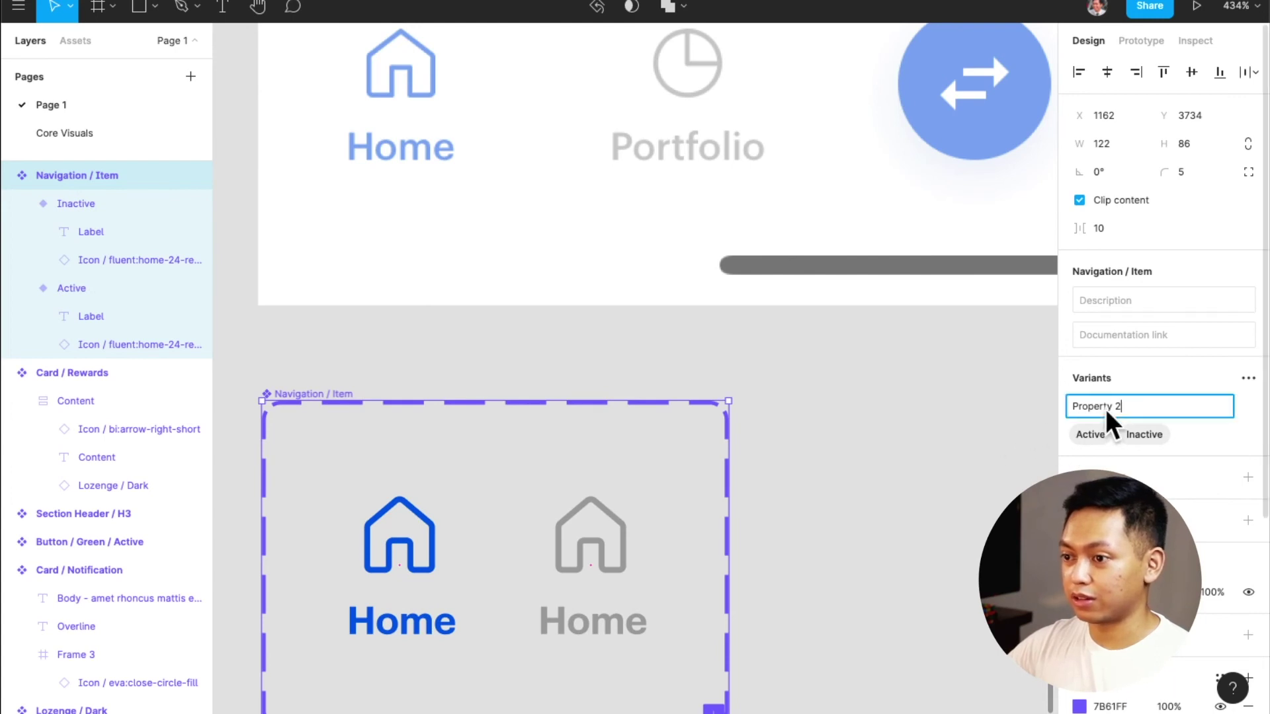
key(super+a)
text(State)
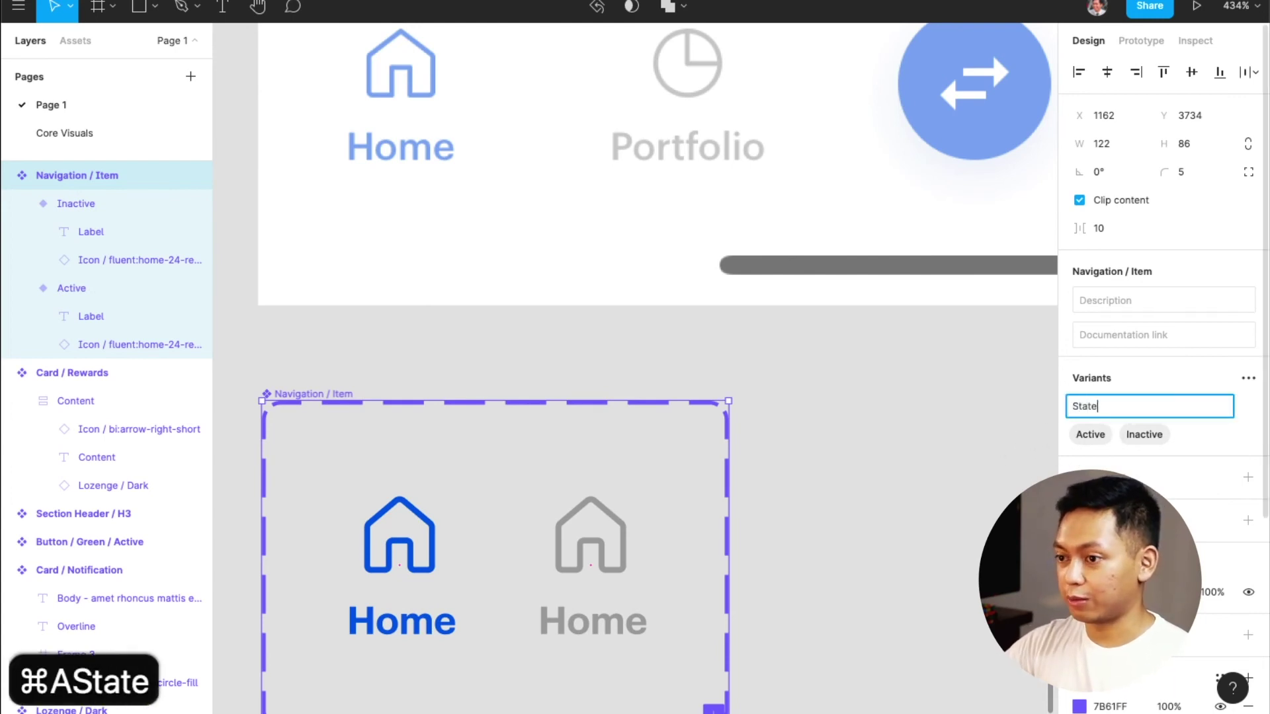
key(Return)
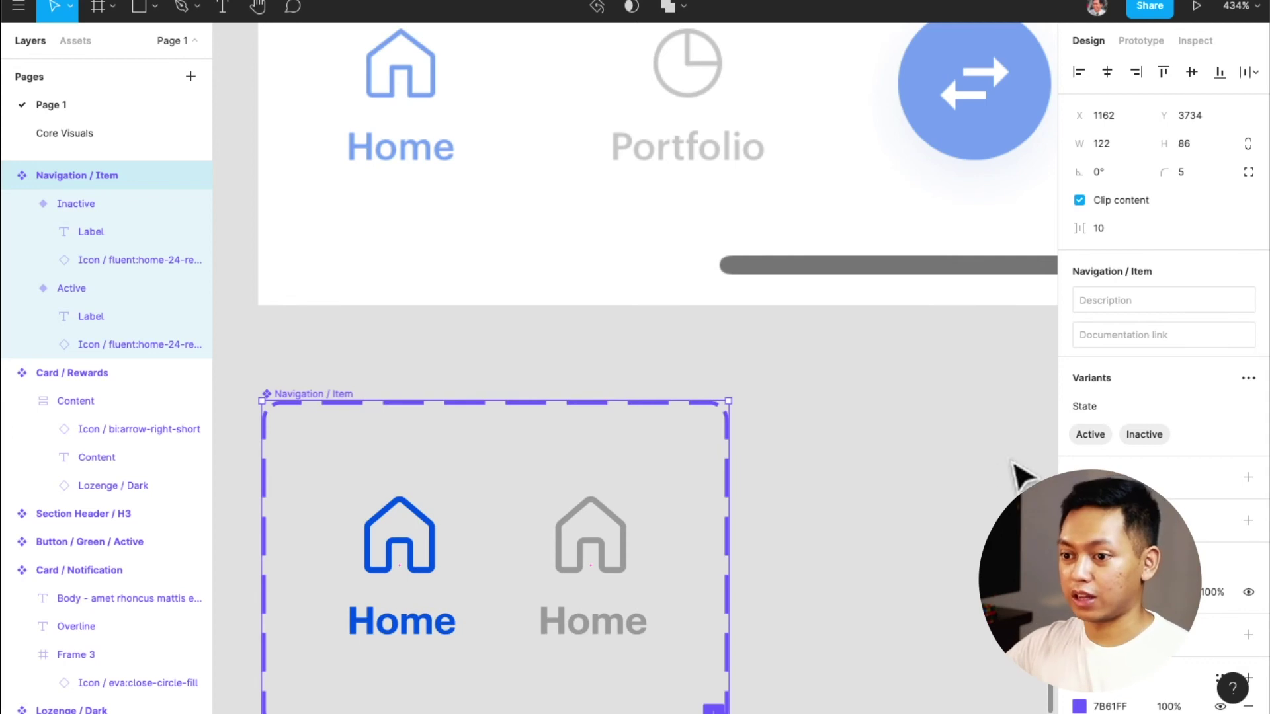
click(827, 489)
click(423, 549)
drag(423, 549, 865, 539)
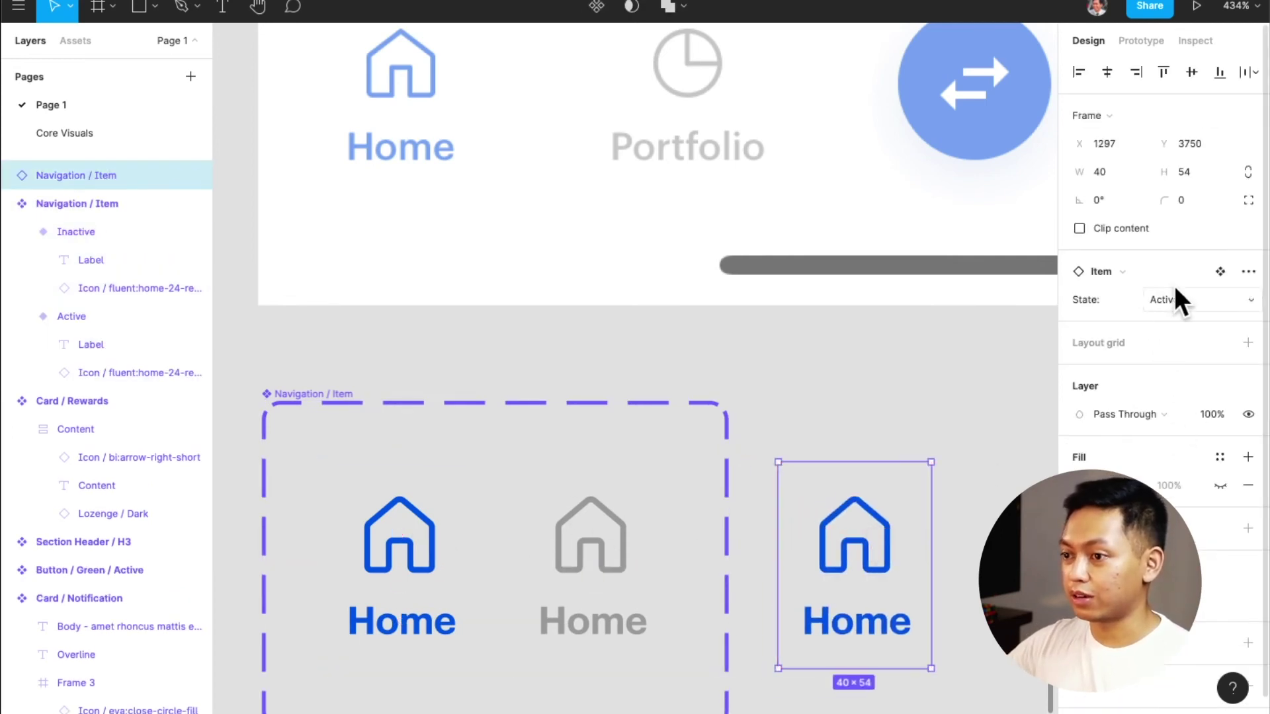
click(1174, 303)
click(1208, 320)
click(1205, 306)
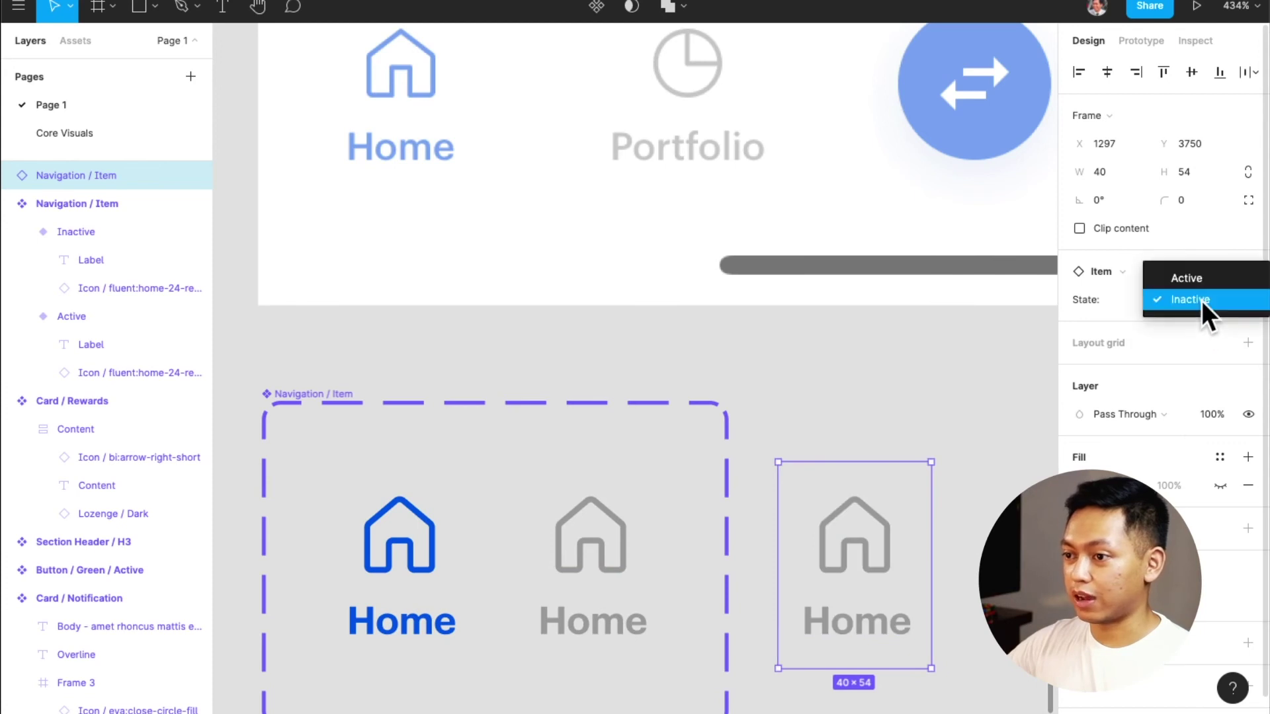
click(1186, 278)
click(979, 463)
click(885, 561)
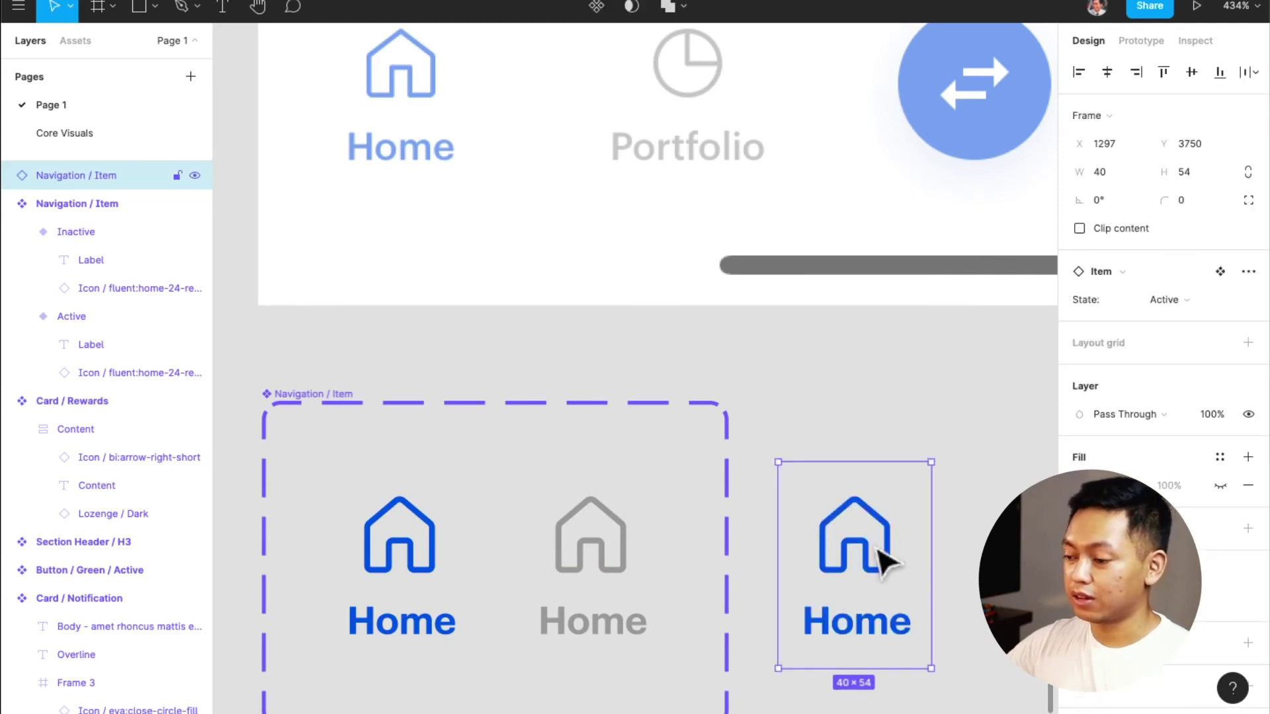
key(BackSpace)
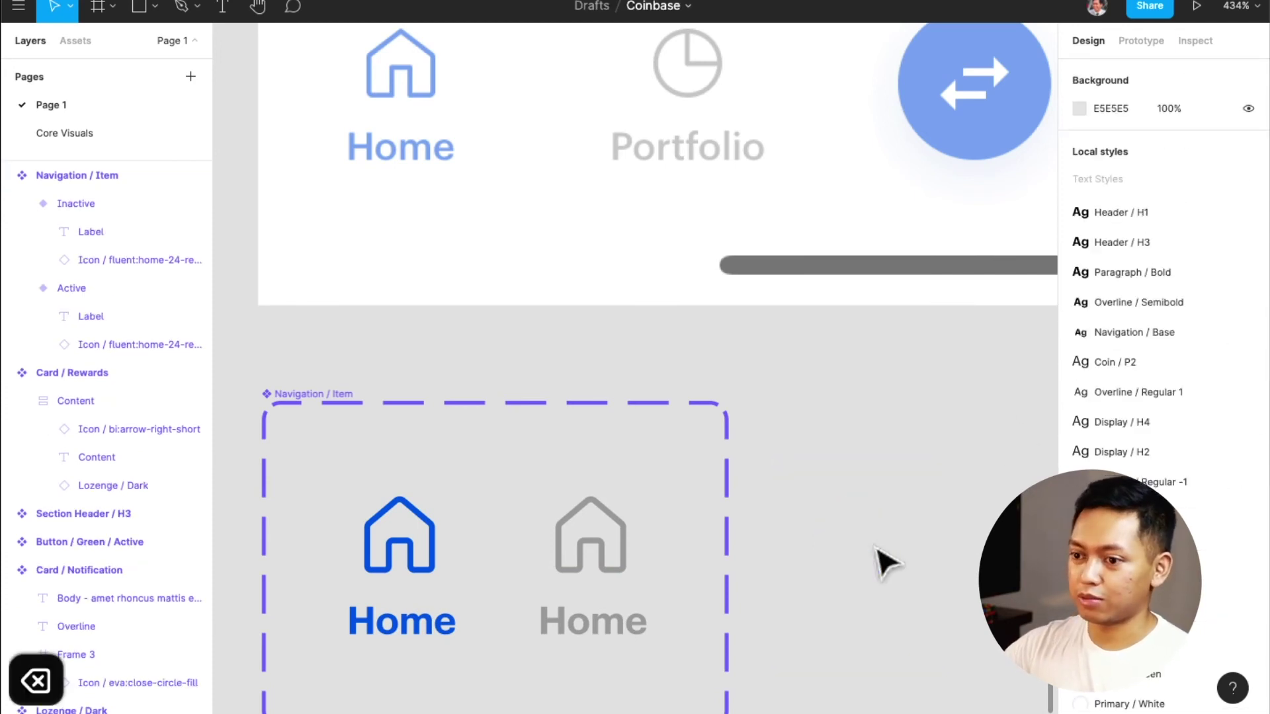
Draw a grey circle over the blue transfer button
scroll(864, 538, down, 3)
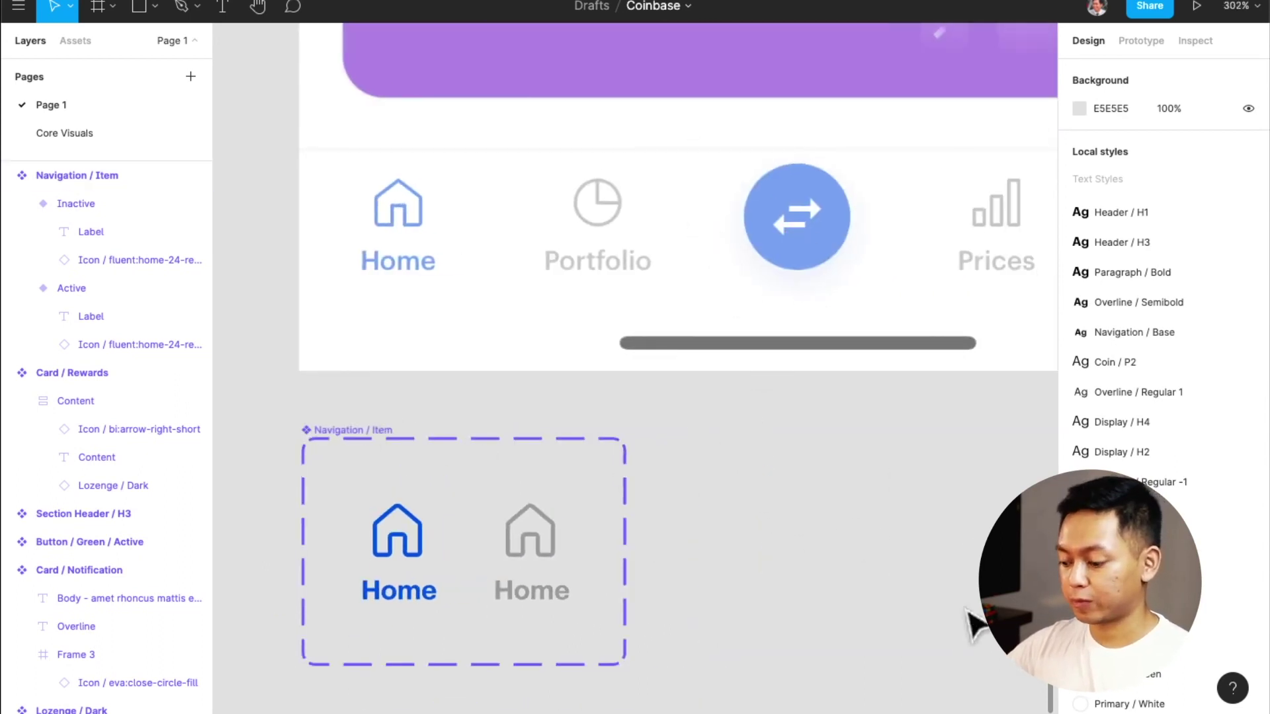
key(r)
key(o)
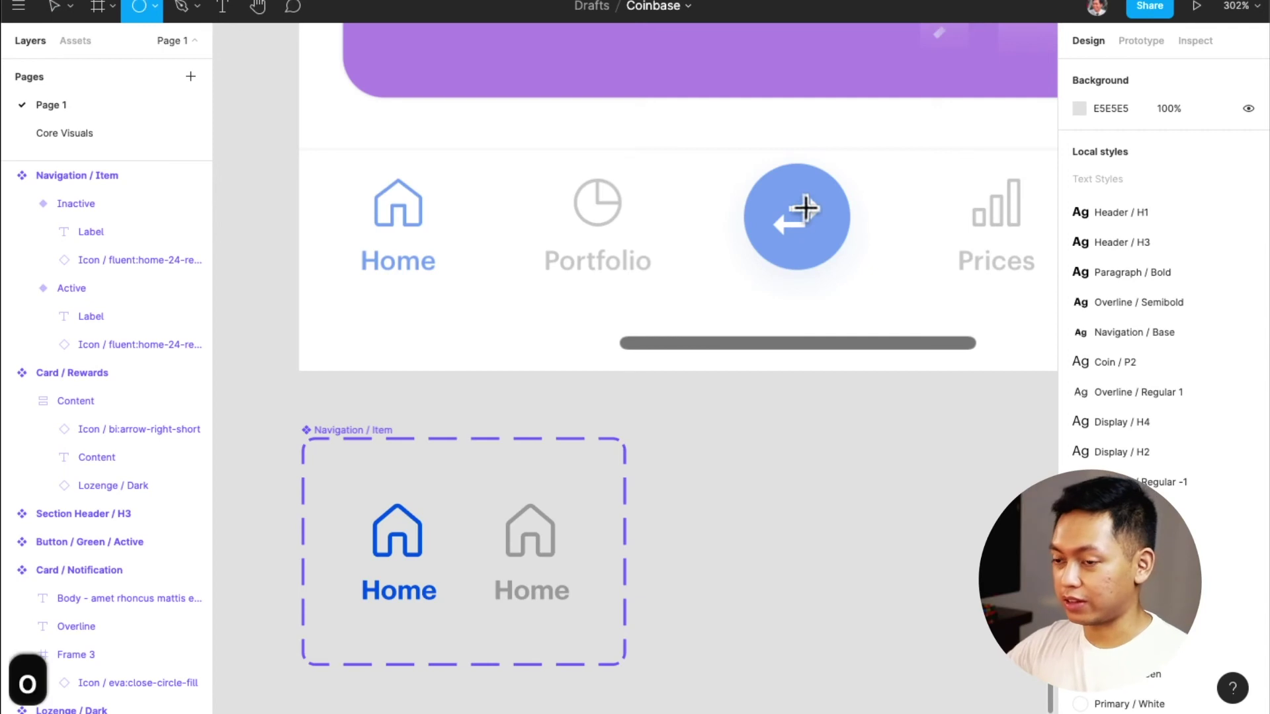
mouse_move(800, 215)
mouse_down()
mouse_move(850, 272)
mouse_move(835, 562)
mouse_up()
Search assets for the transfer icon and place it on the circle
click(78, 42)
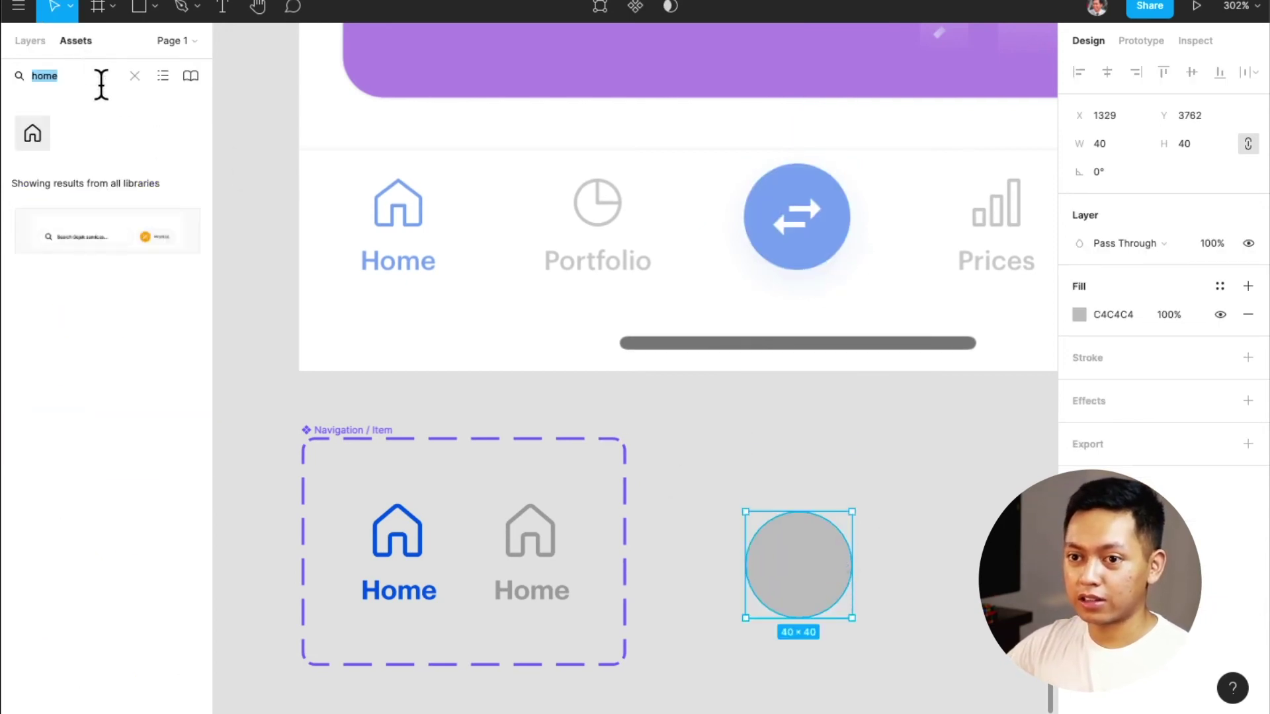
text(tran)
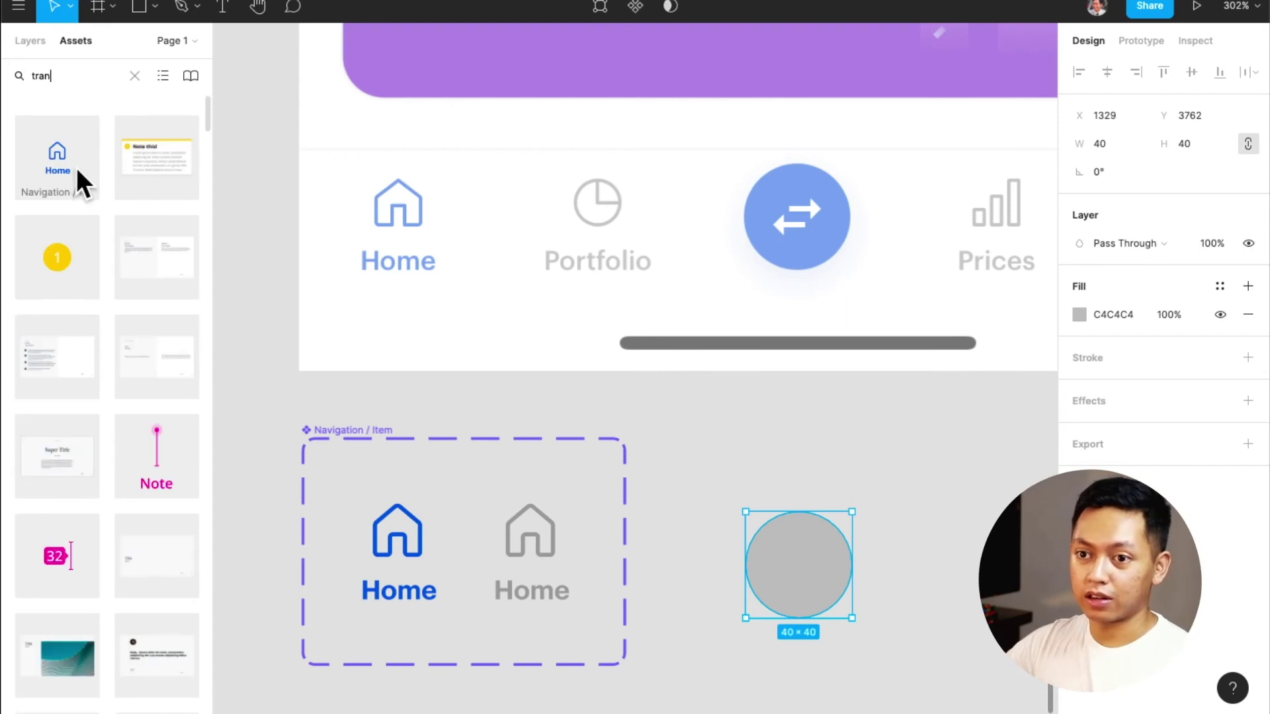
text(fer)
drag(32, 132, 827, 222)
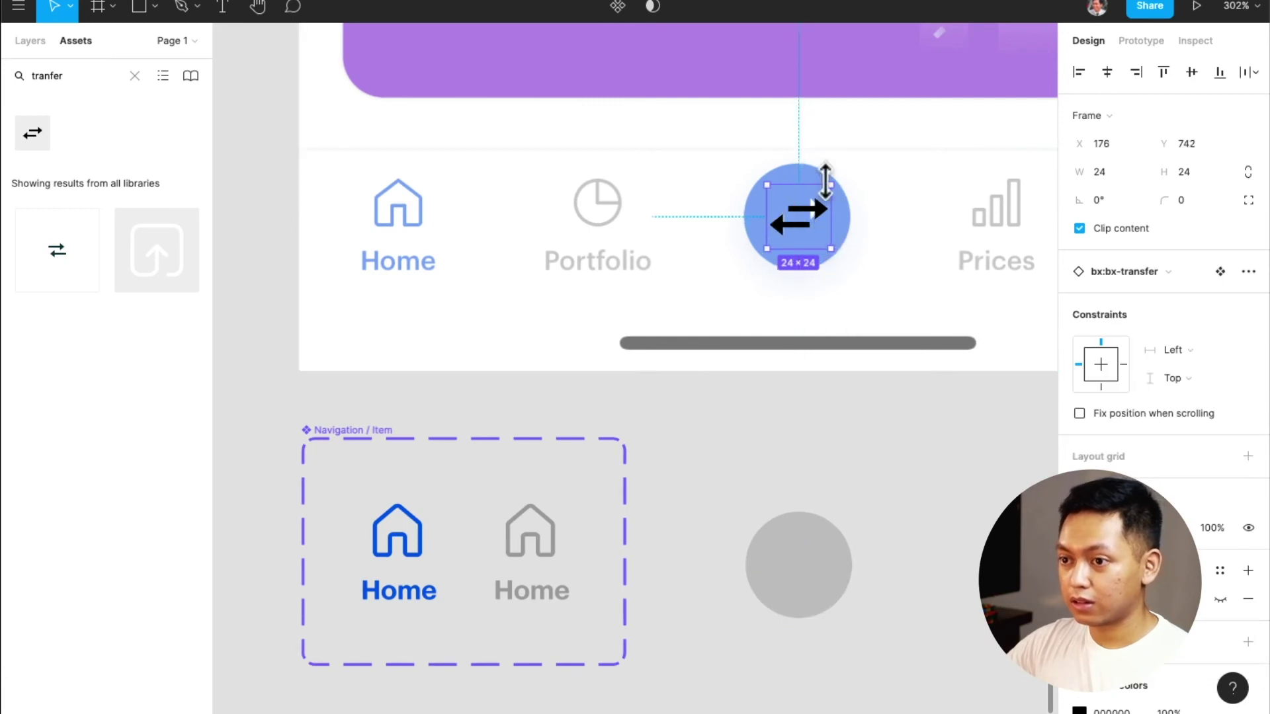
drag(836, 179, 824, 185)
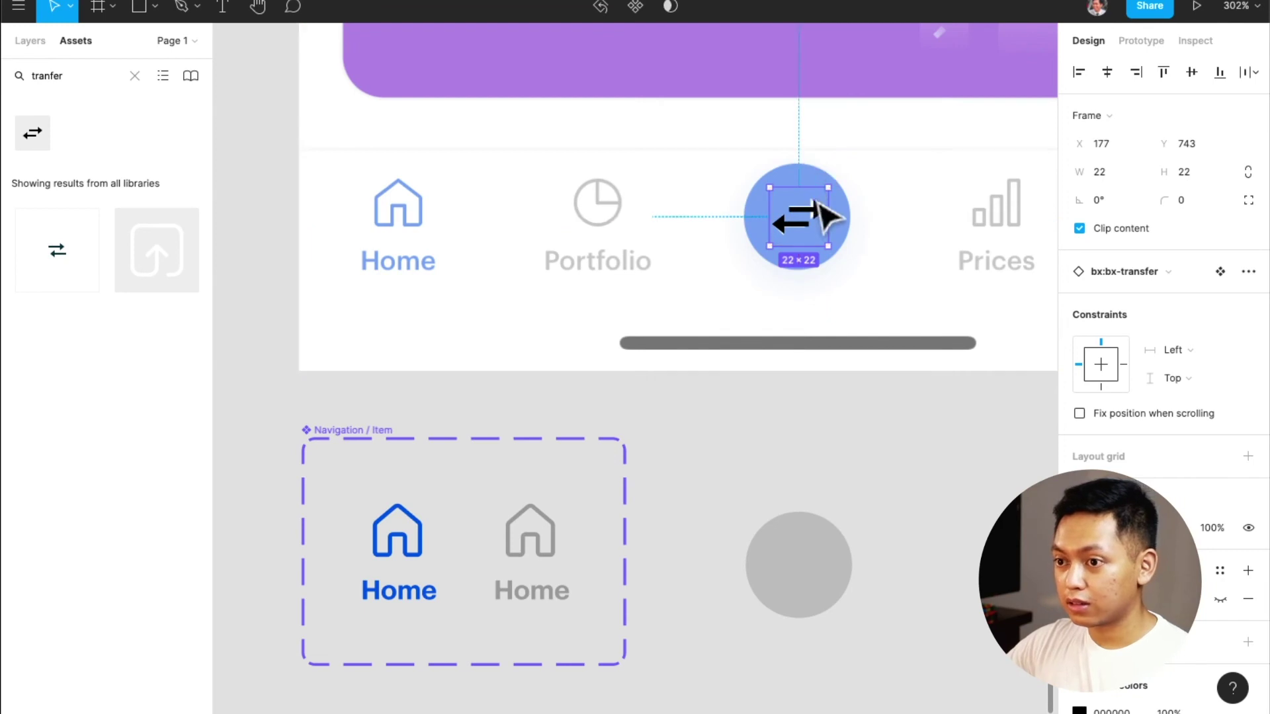
Keep the transfer icon at 24×24 and snap it to the grey circle's centre
scroll(824, 218, up, 5)
drag(822, 214, 815, 215)
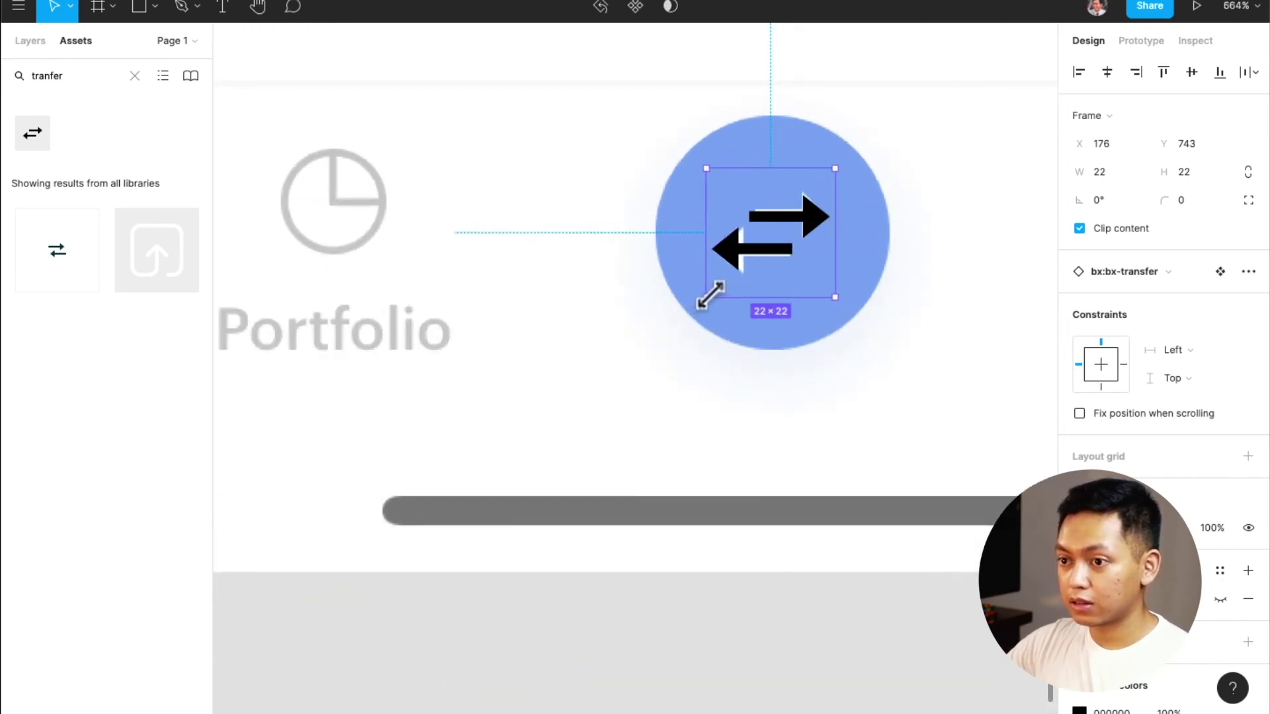
drag(710, 296, 714, 292)
drag(819, 218, 818, 224)
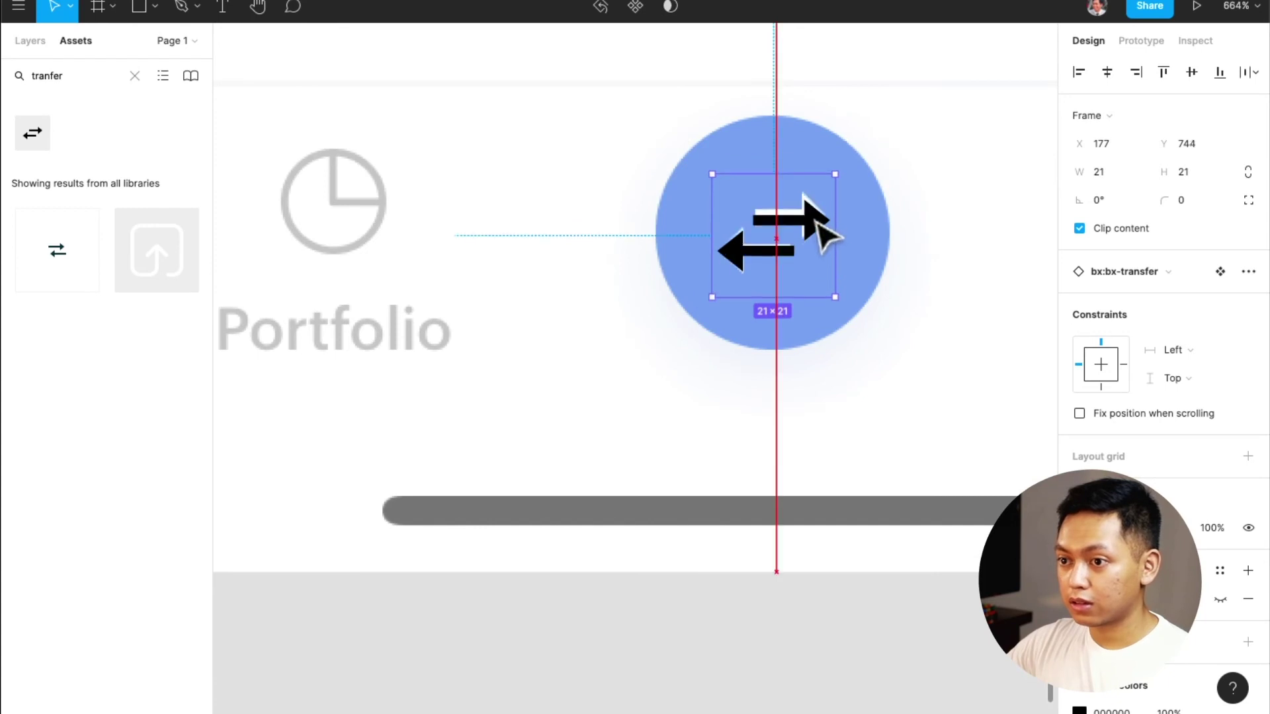
key(super+z)
key(super+z)
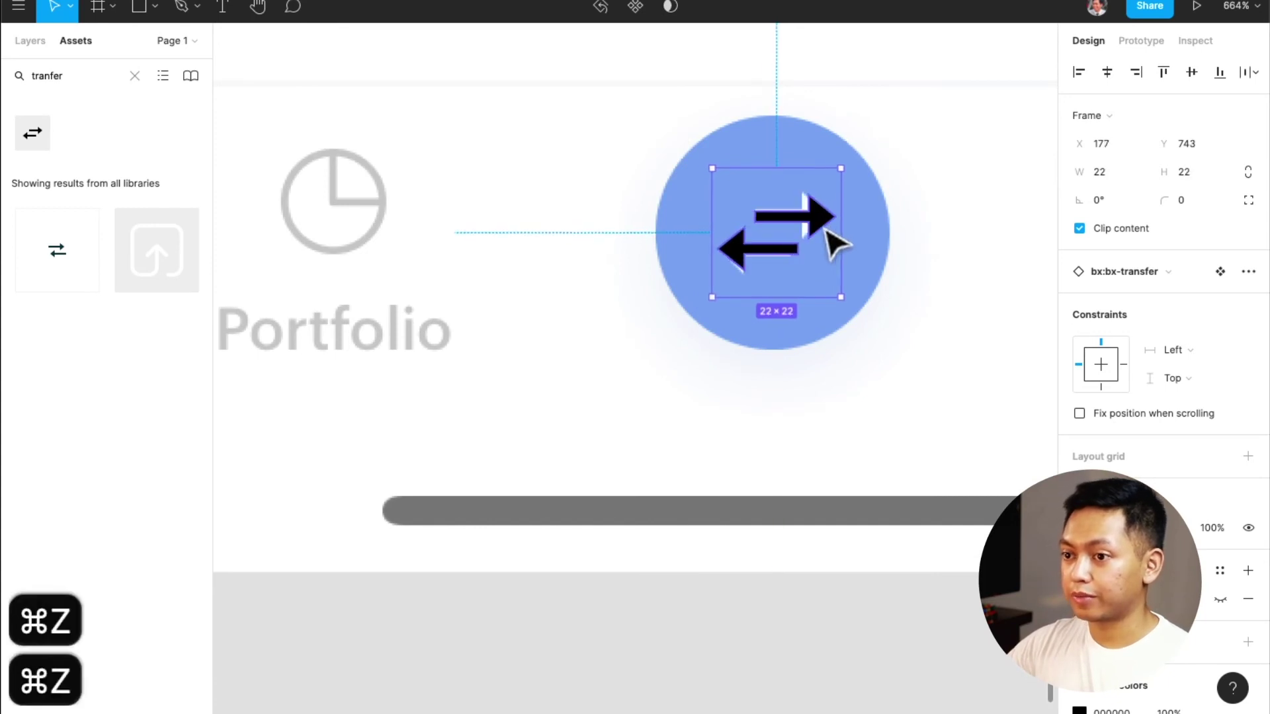
key(super+z)
scroll(828, 241, down, 3)
scroll(783, 286, down, 3)
scroll(777, 257, down, 2)
drag(781, 488, 837, 497)
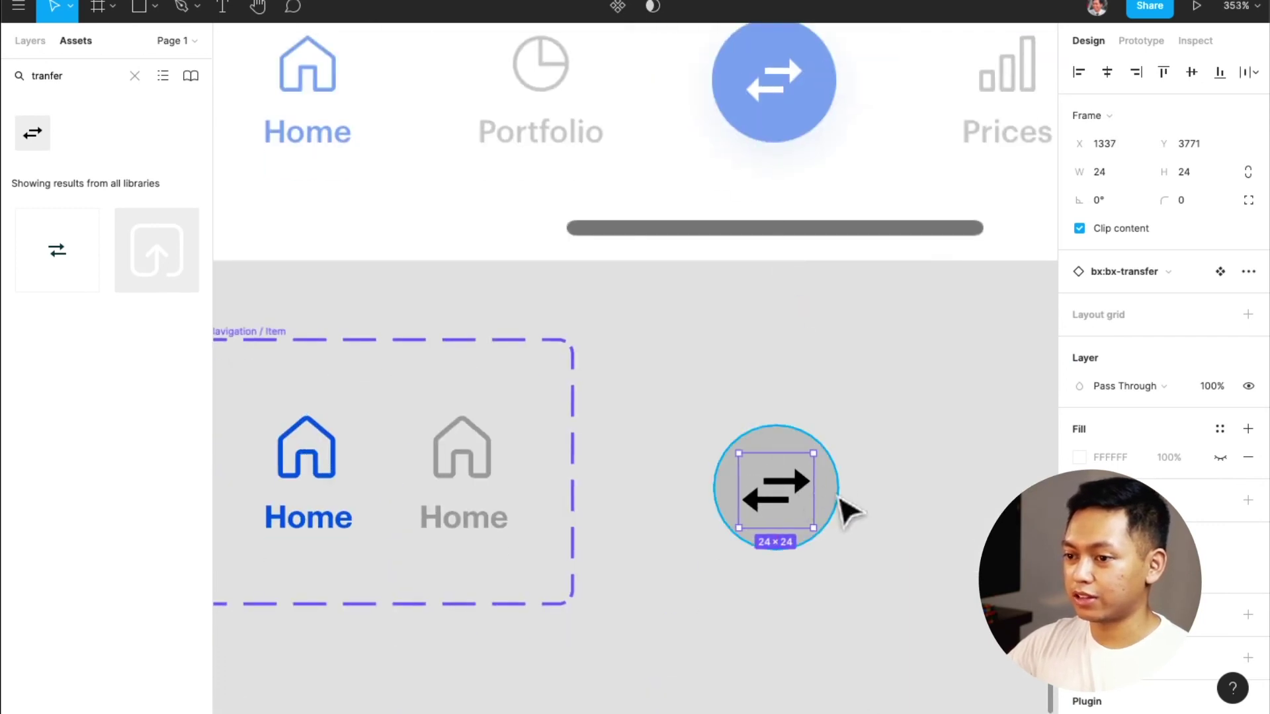
Frame the circle and transfer icon together and name the frame 'Button / Icon / Blue / Active'
shift+click(838, 490)
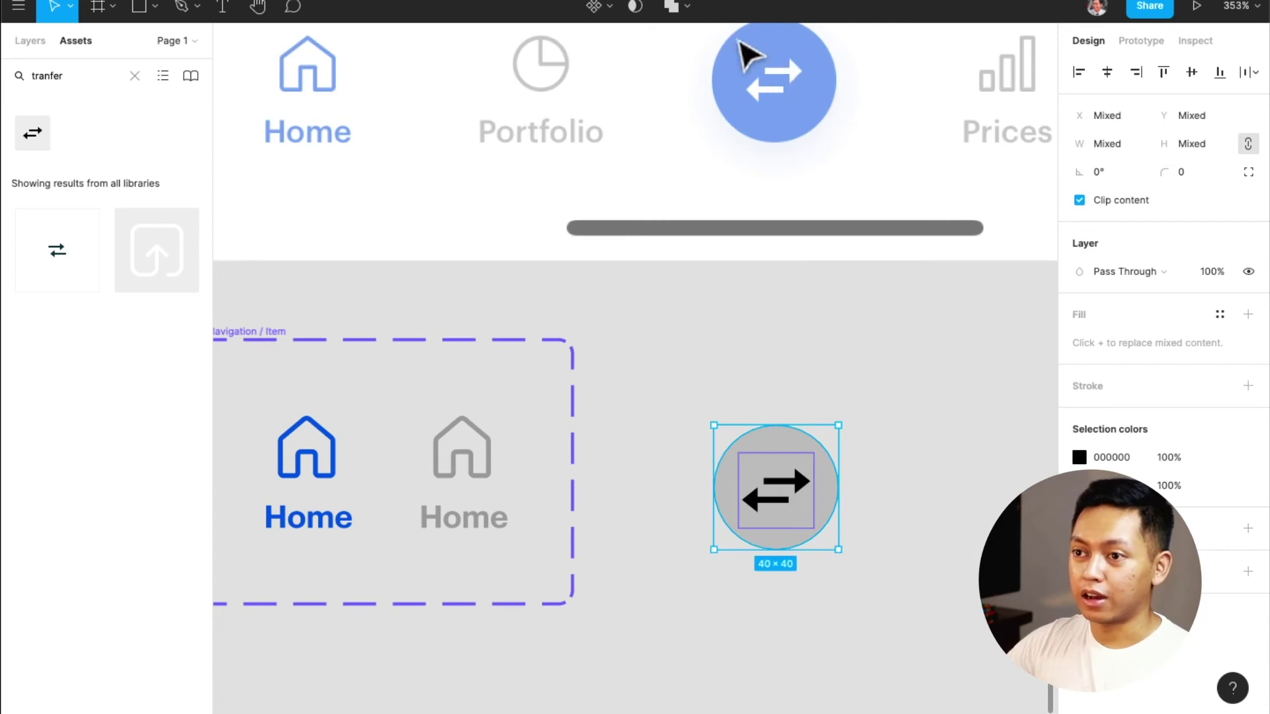
key(shift+a)
key(super+z)
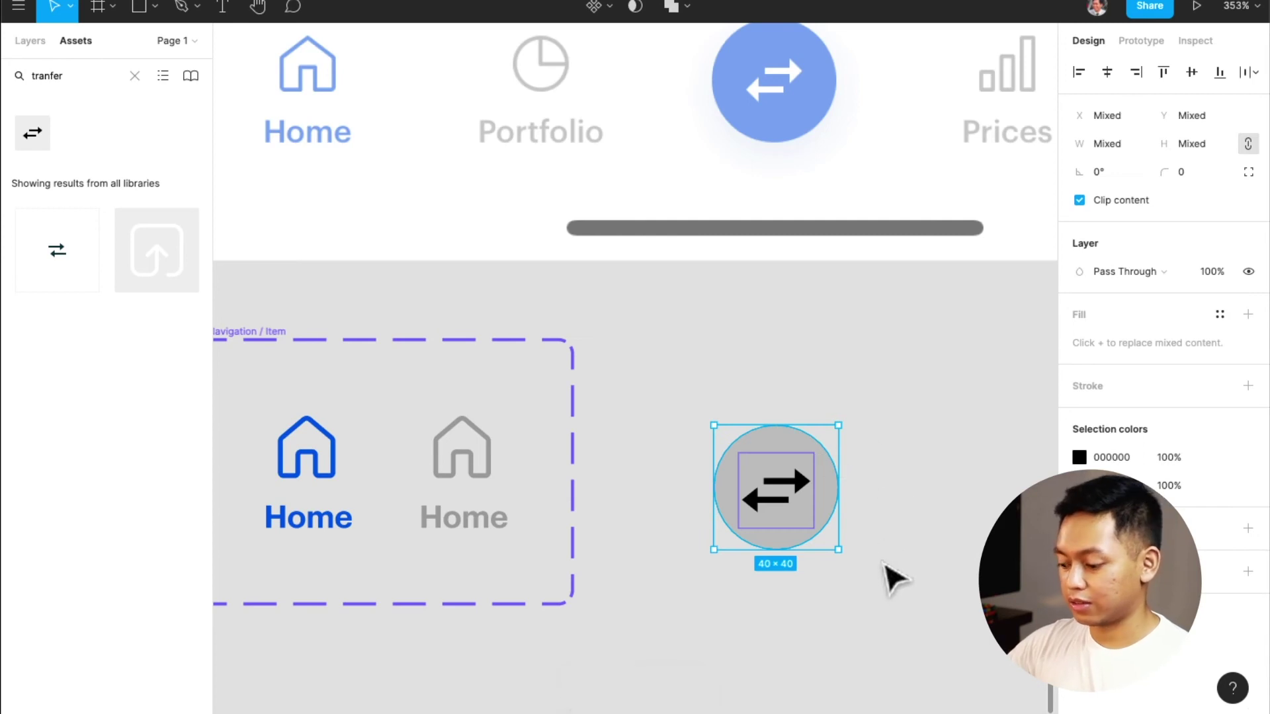
key(alt+super+g)
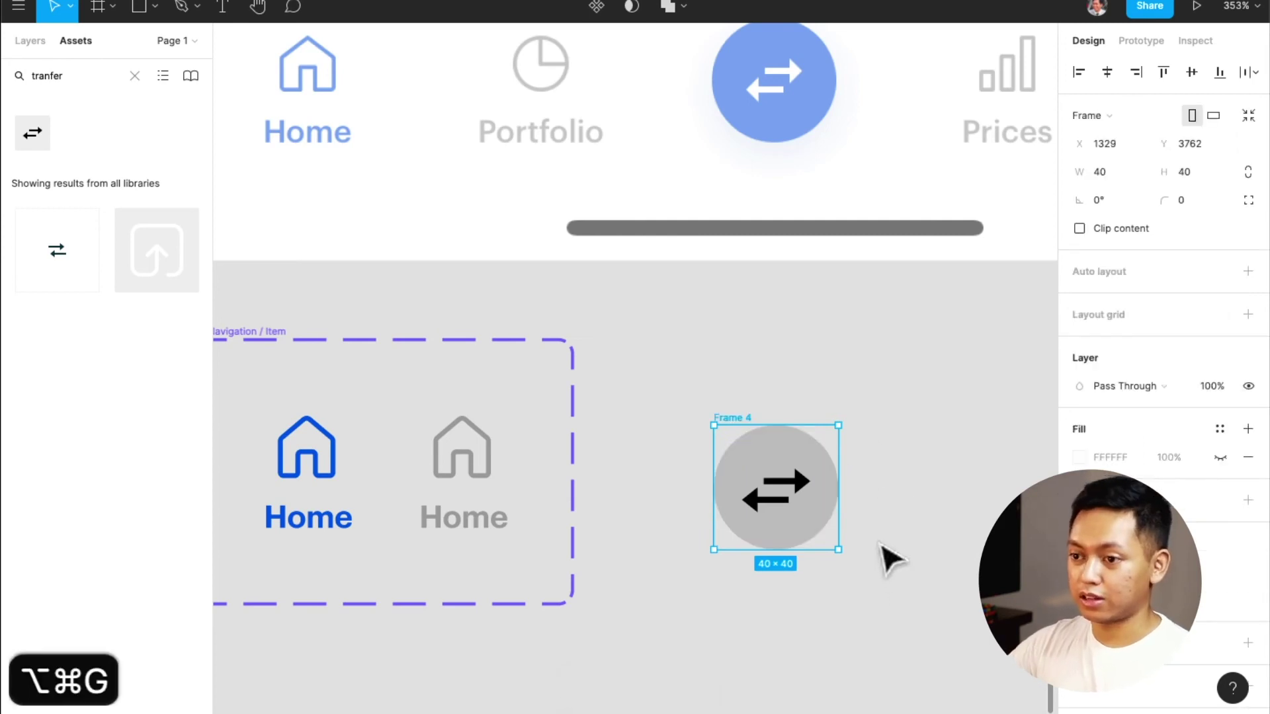
key(super+r)
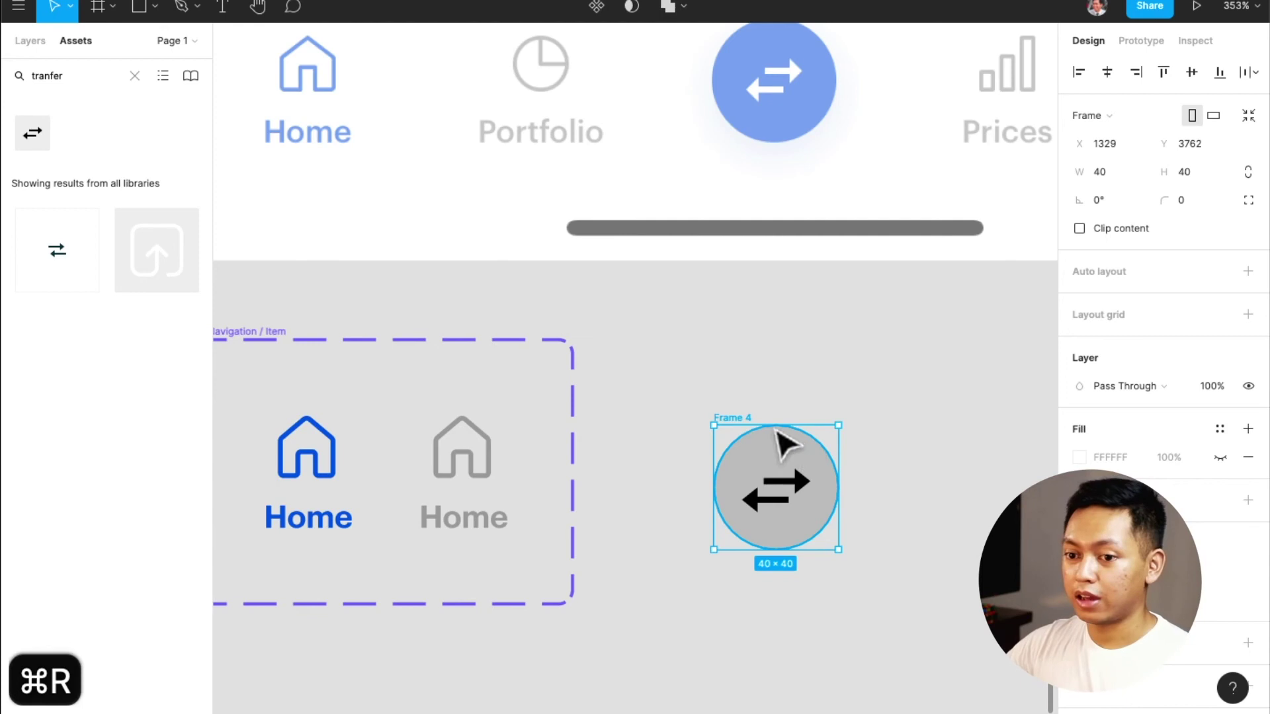
click(747, 435)
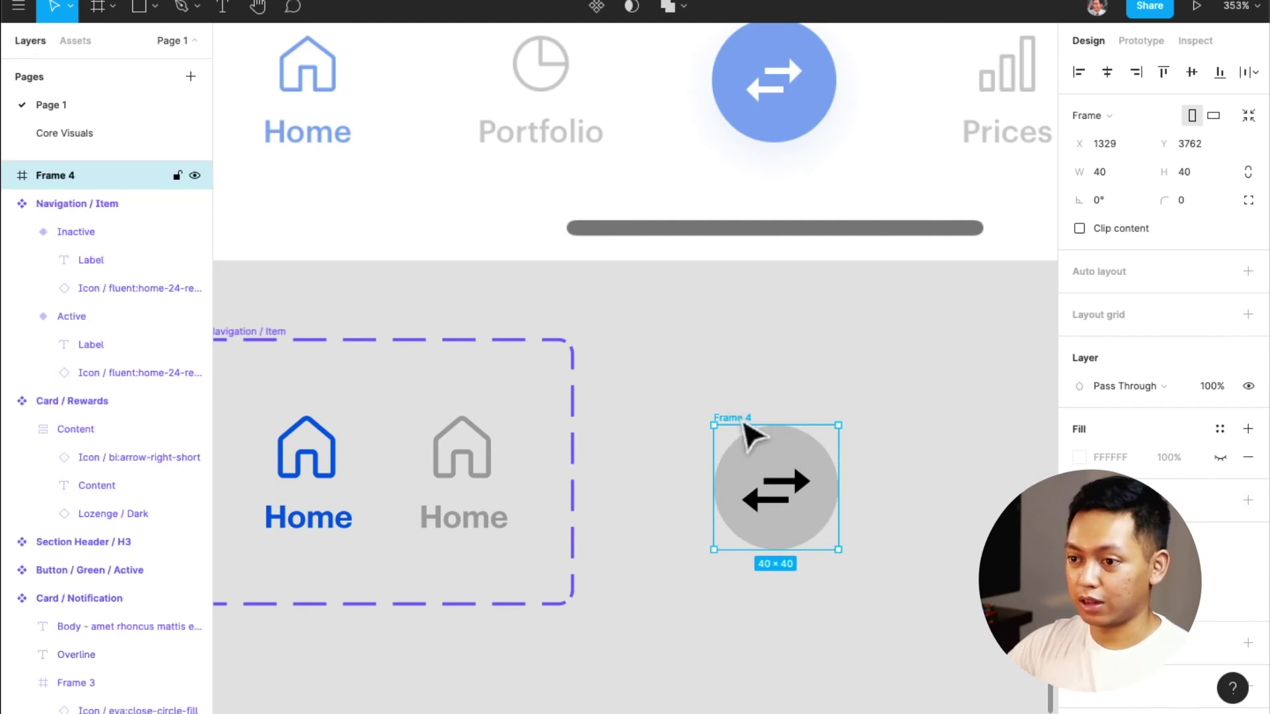
key(super+r)
text(B)
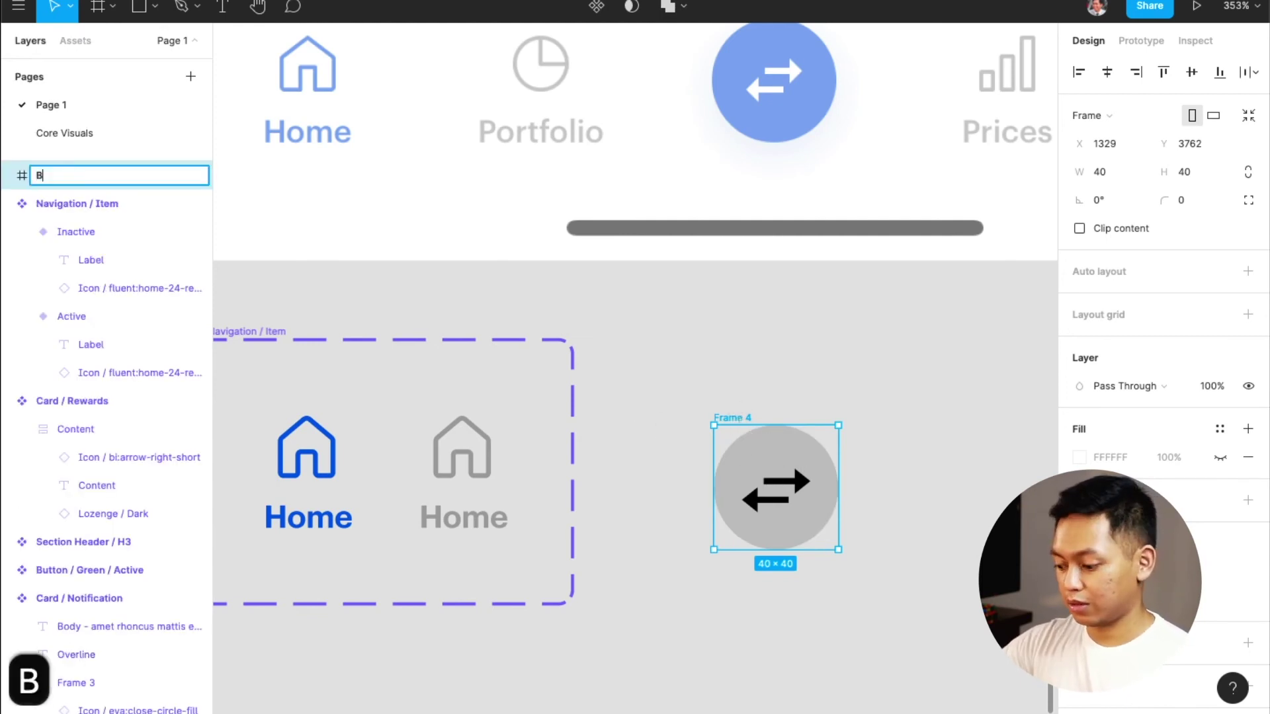
text(utton / Ico)
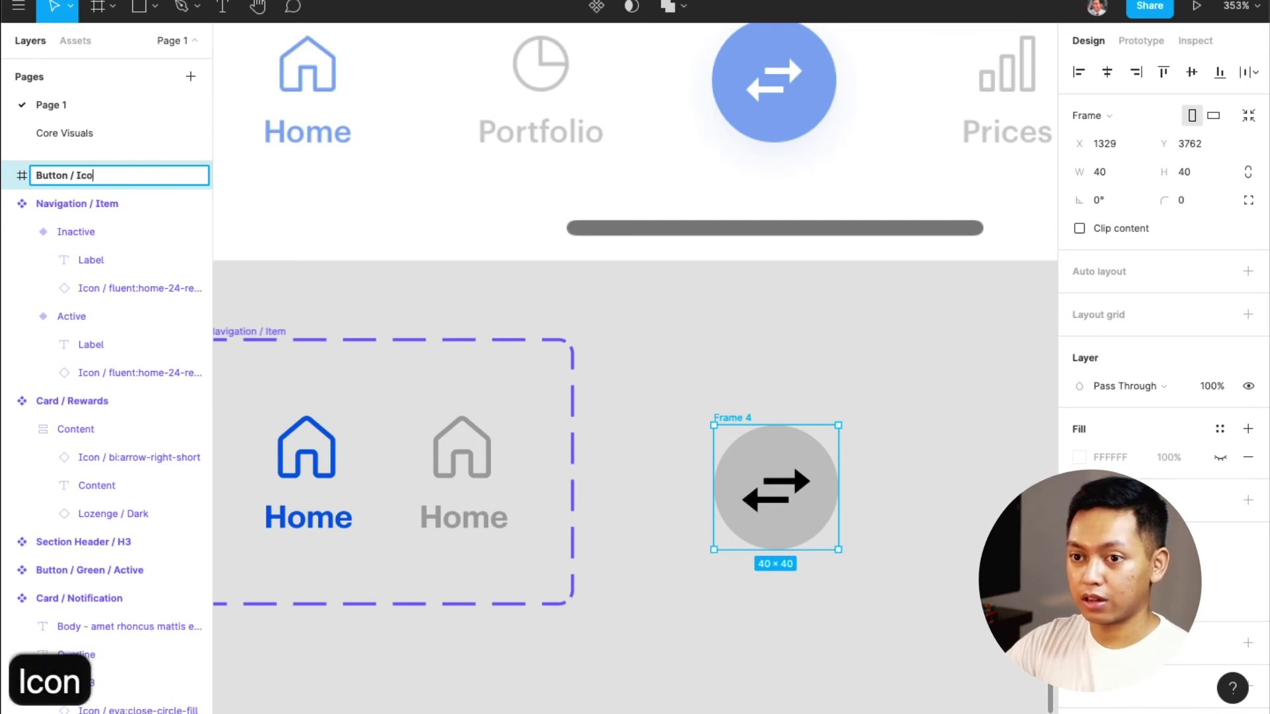
text(n / Blue )
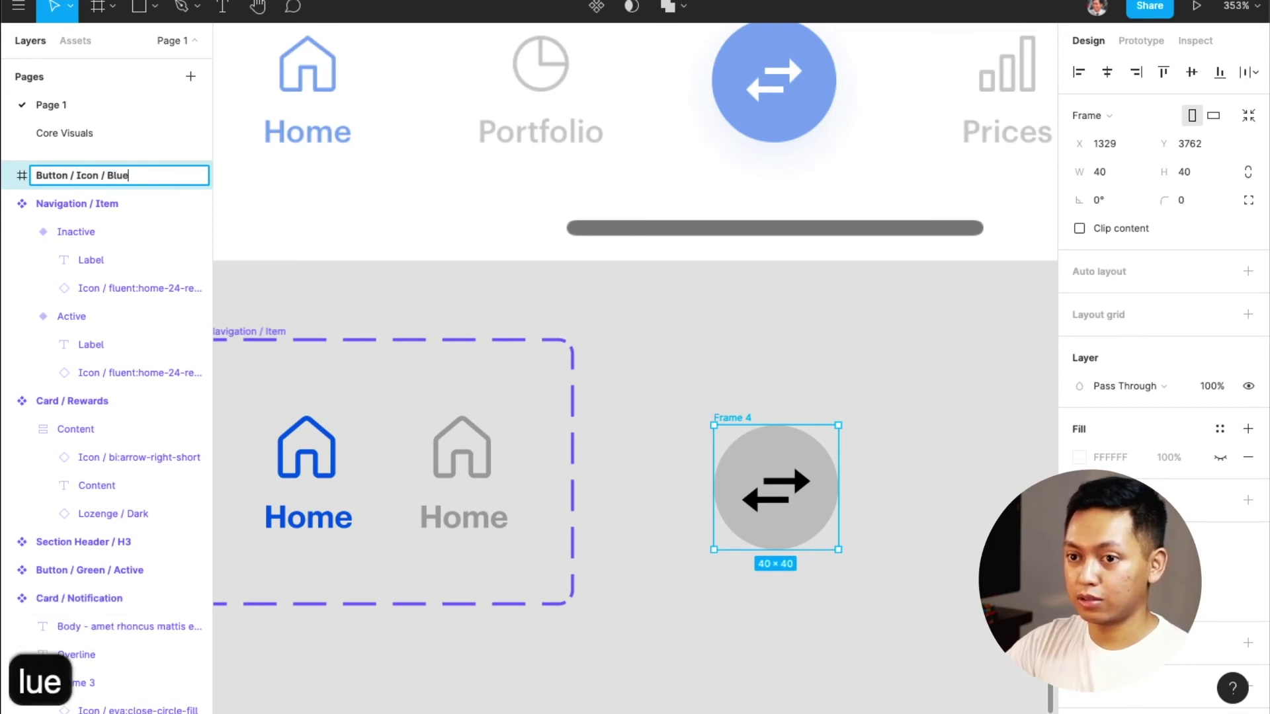
text(/ Active)
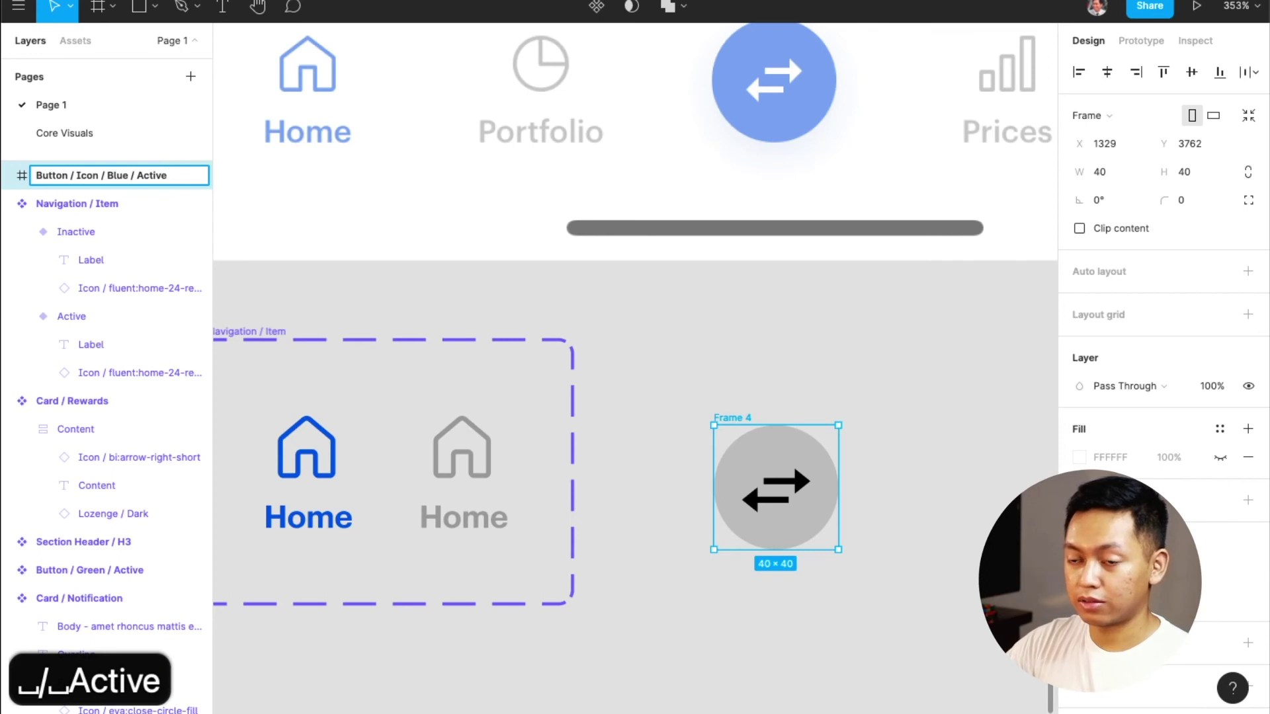
key(Return)
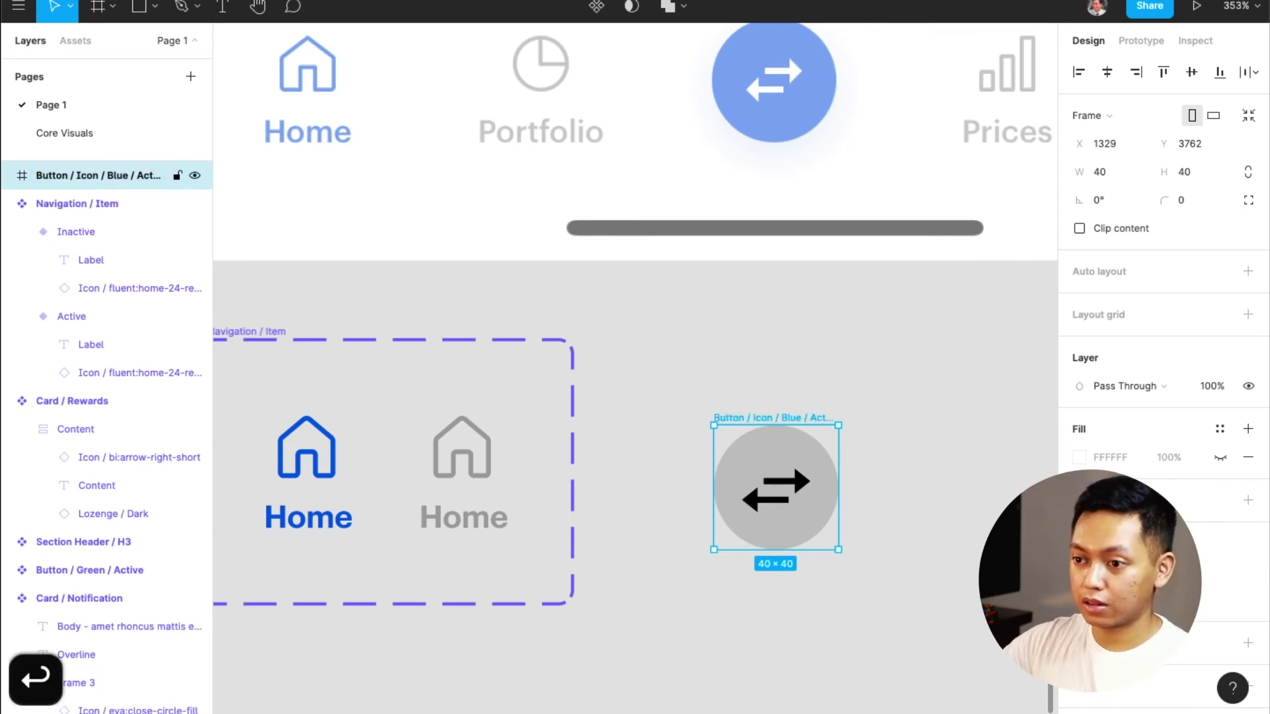
Fill the circle with Primary / Blue and the transfer arrows with Primary / White
click(870, 447)
click(794, 460)
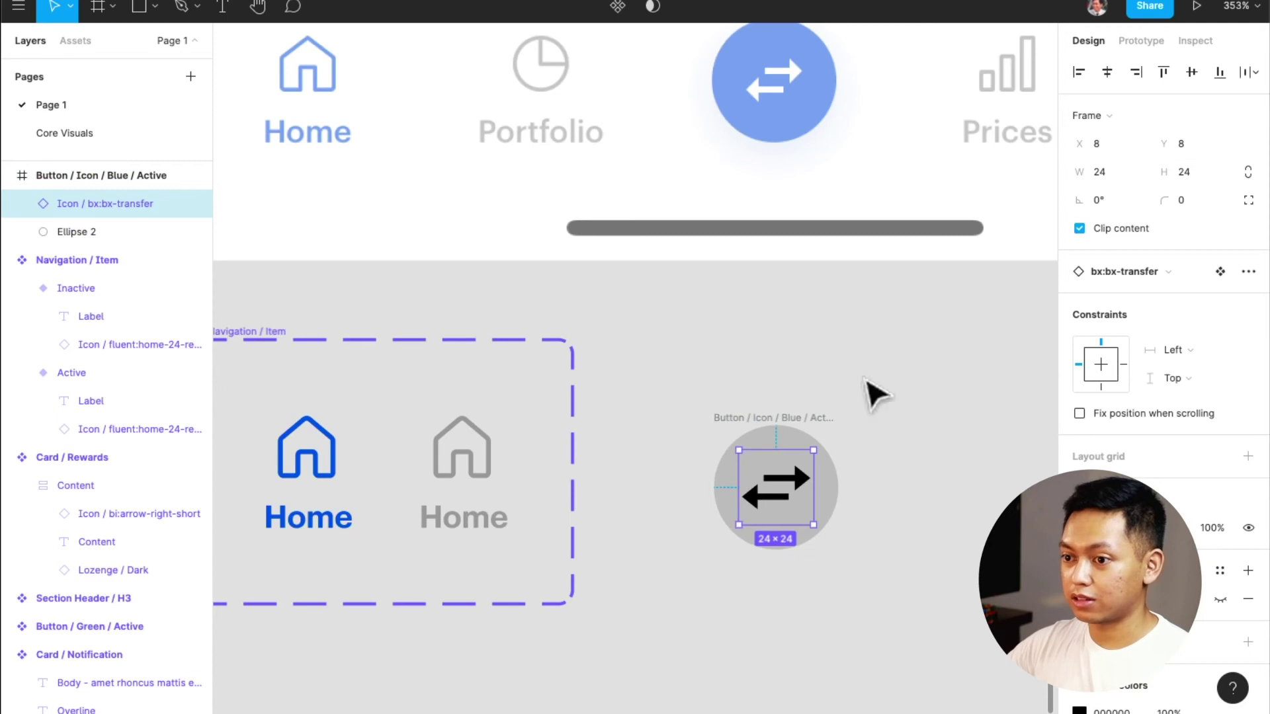
click(810, 424)
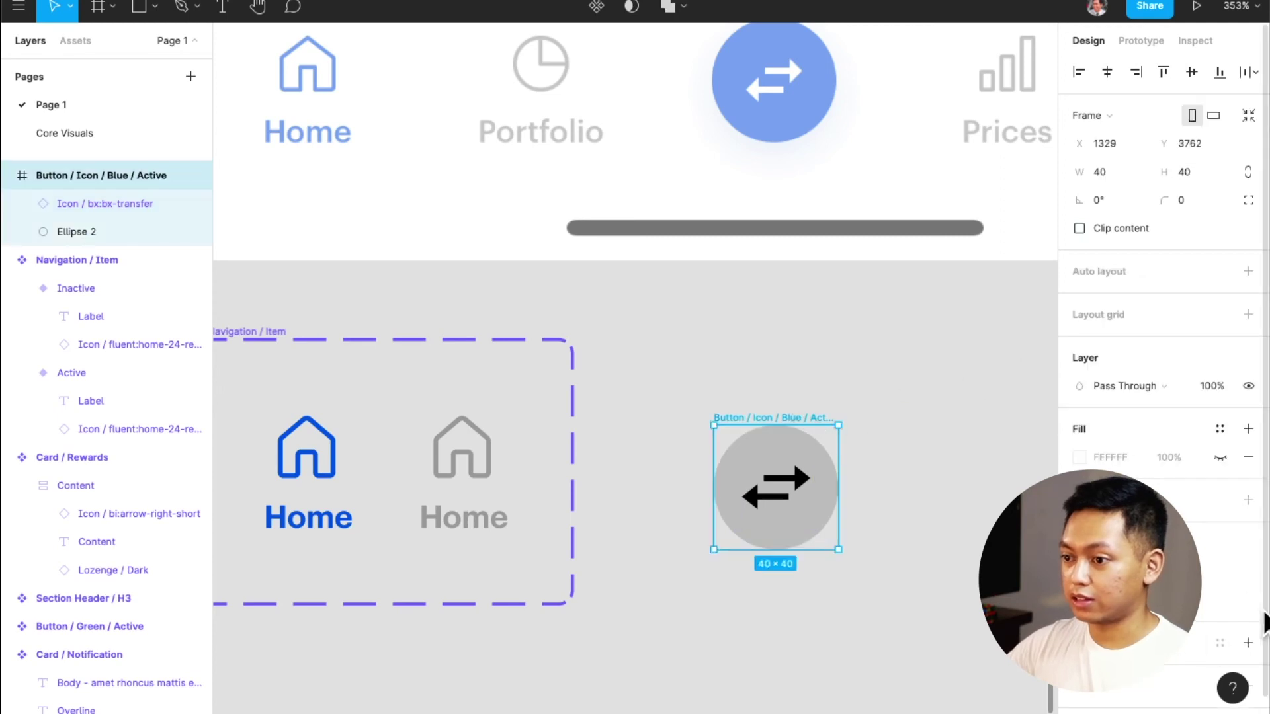
key(Return)
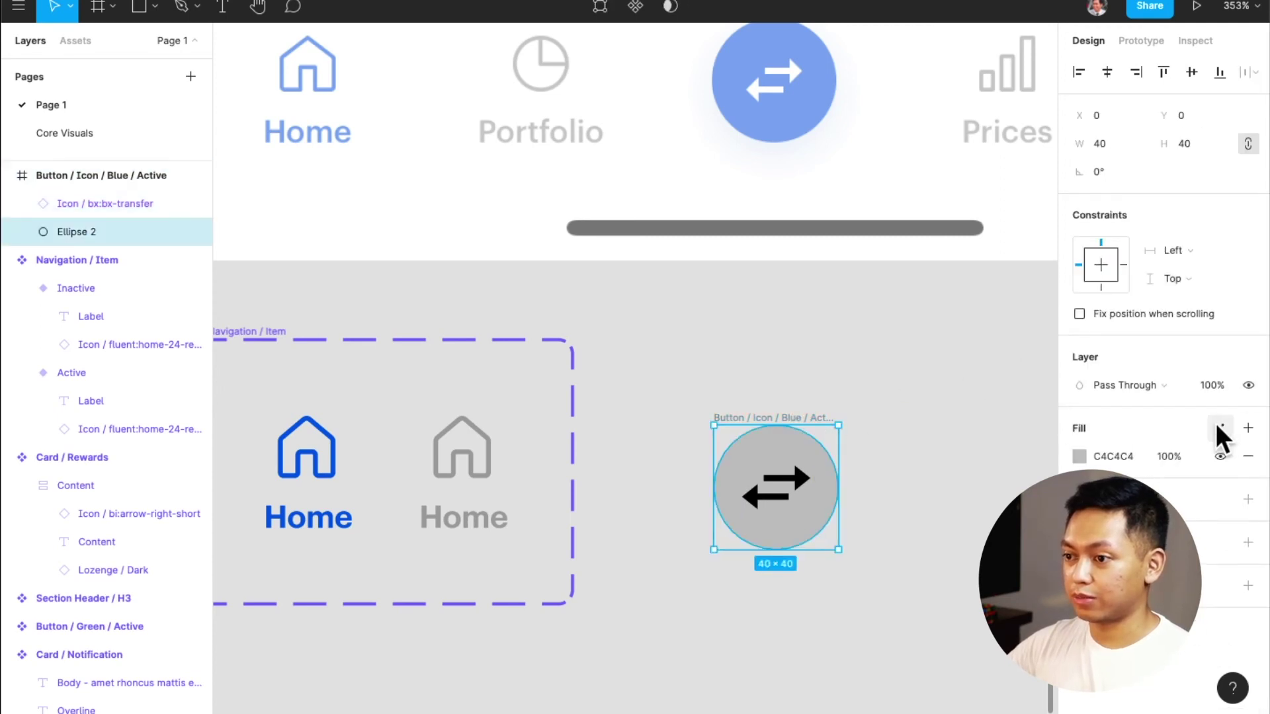
click(1220, 428)
click(1098, 466)
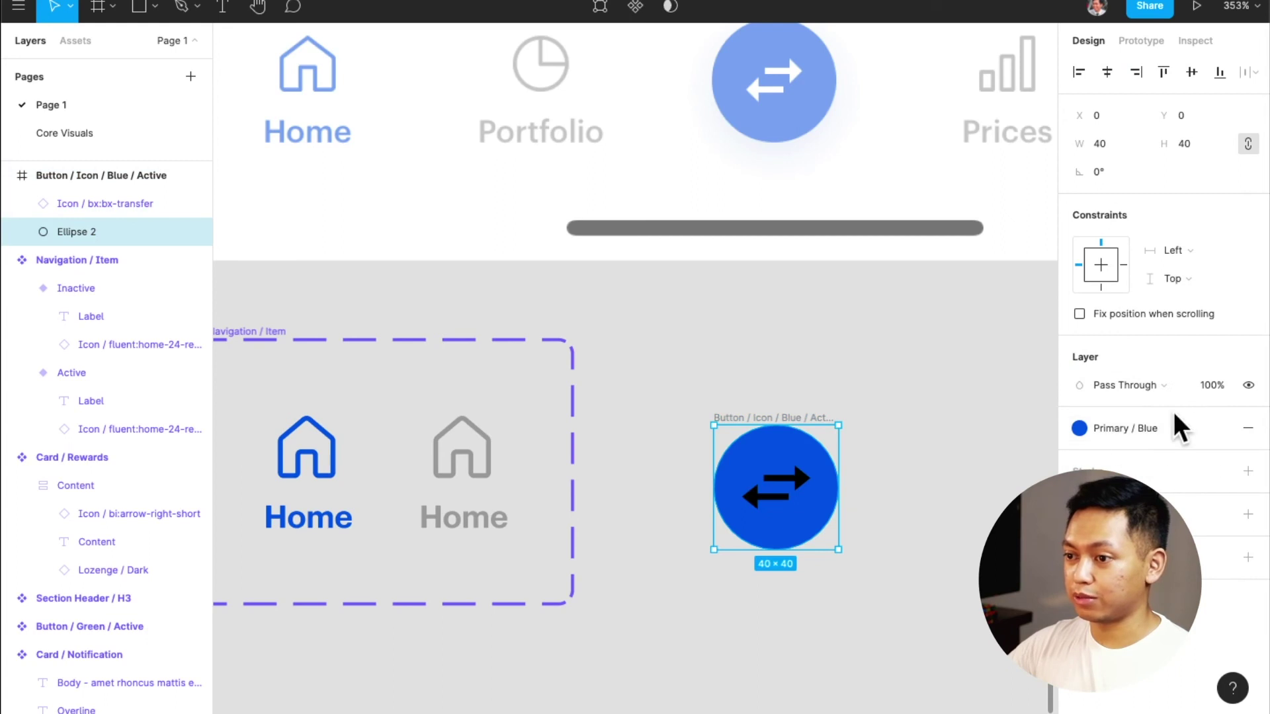
click(927, 567)
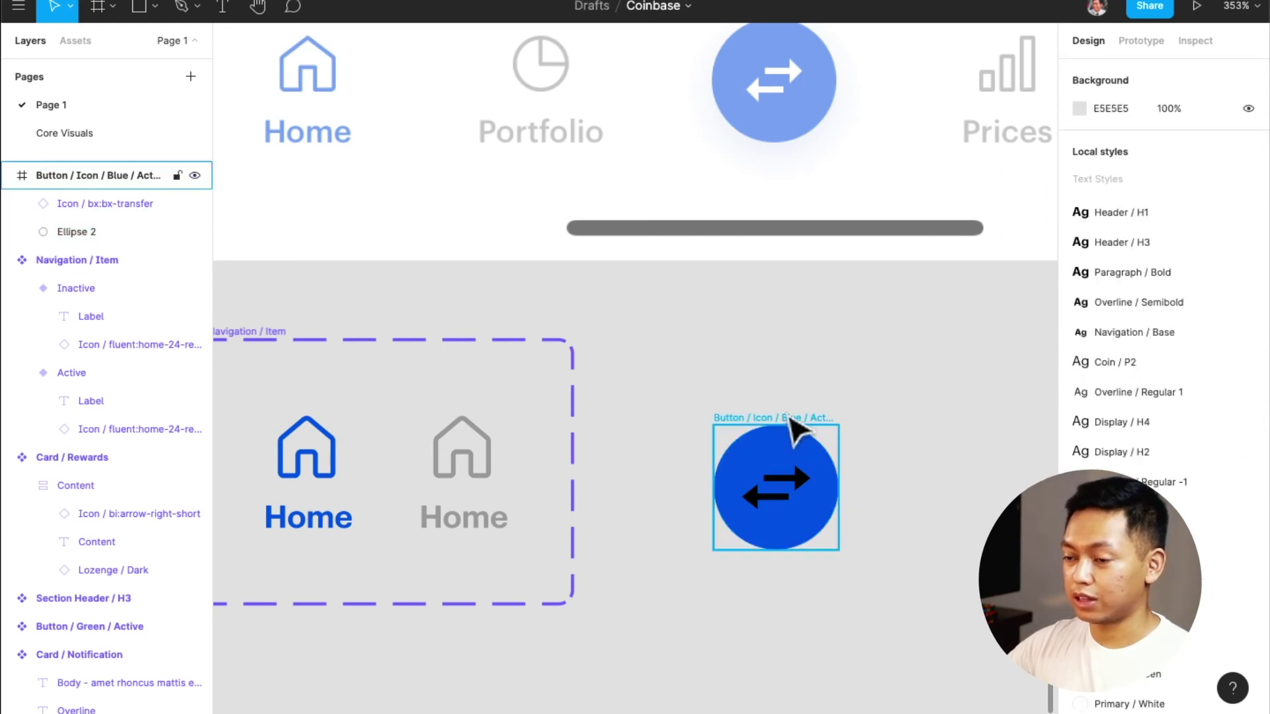
click(803, 430)
click(793, 462)
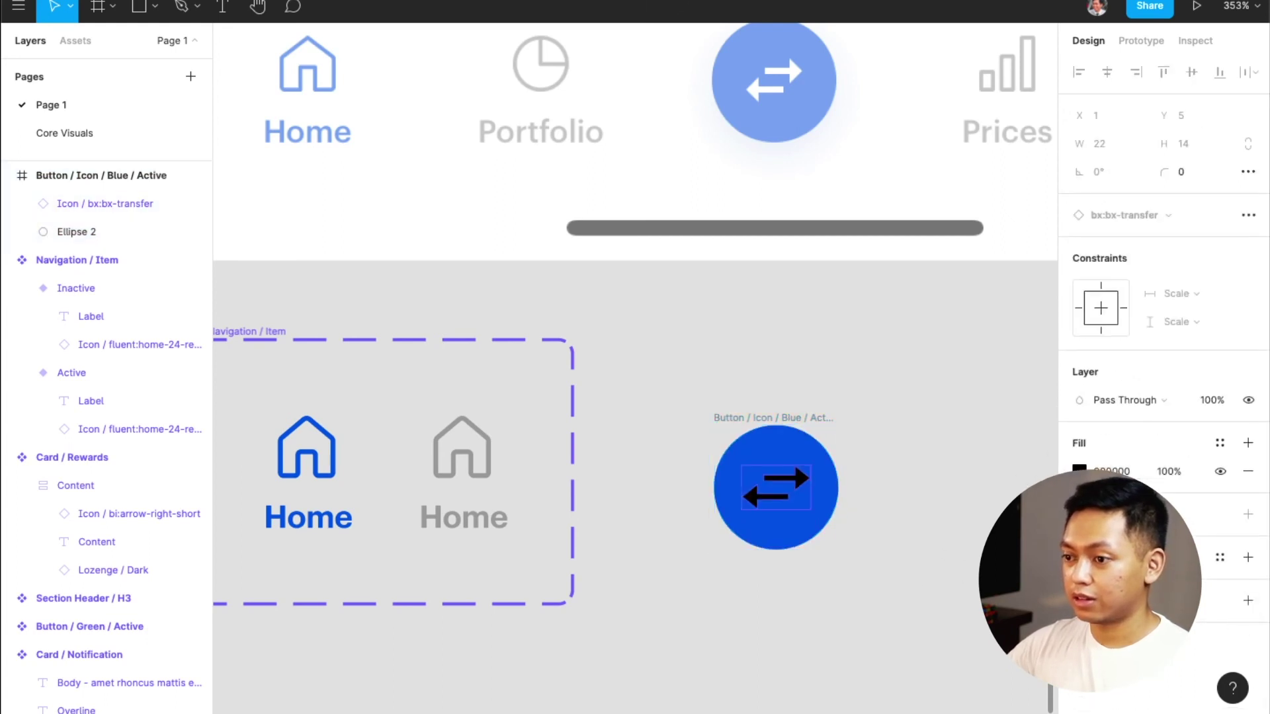
click(1220, 442)
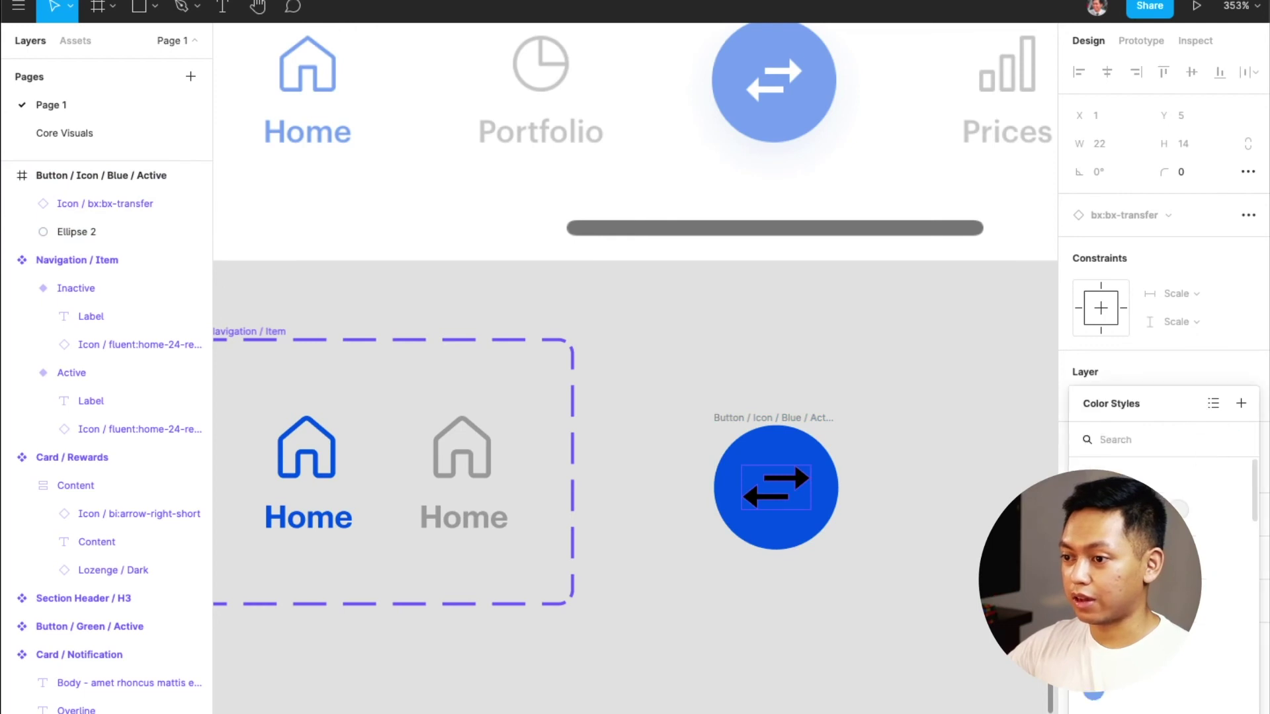
click(1124, 509)
click(935, 490)
scroll(870, 471, up, 1)
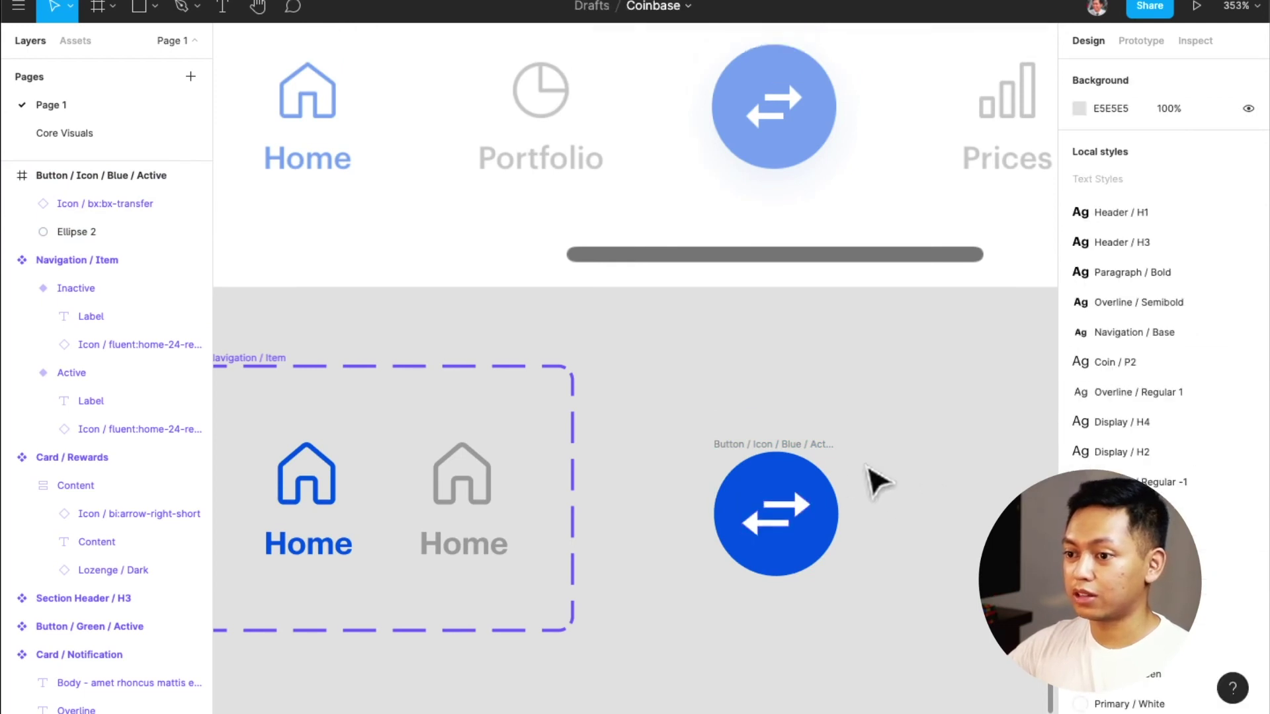
click(792, 448)
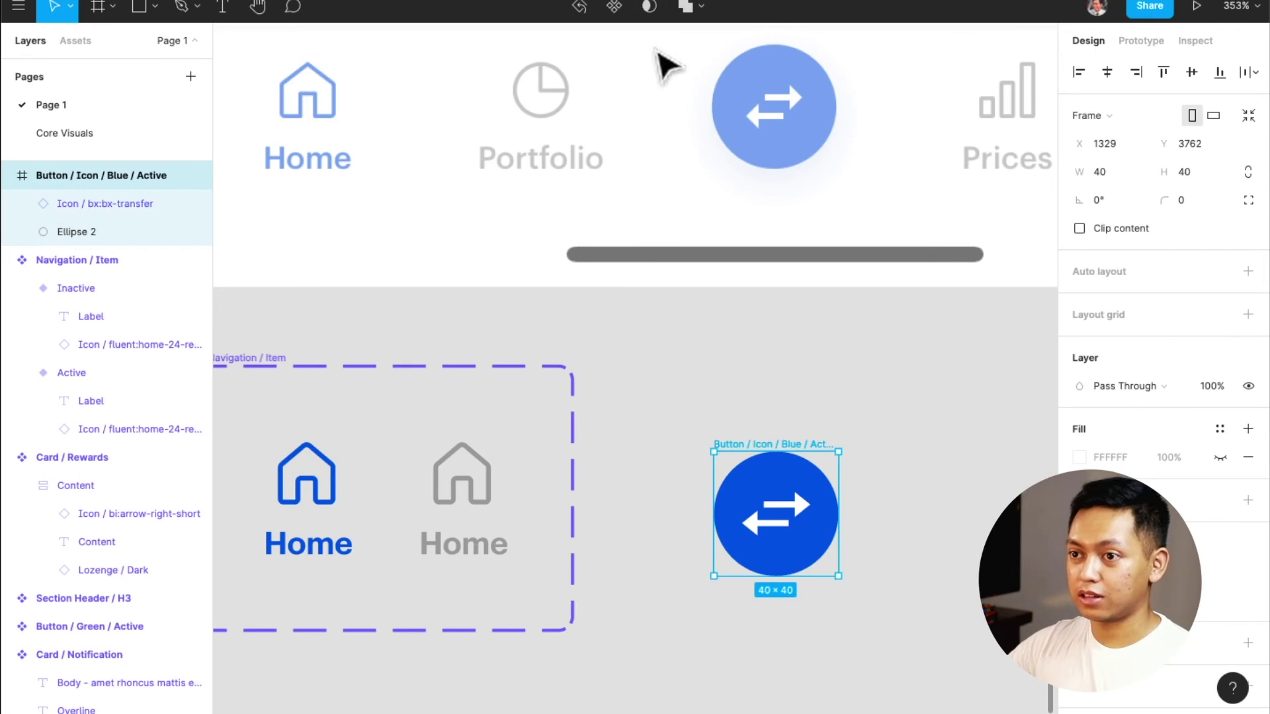
Make the 40×40 Button / Icon / Blue / Active frame a component beside the Navigation / Item set
click(613, 8)
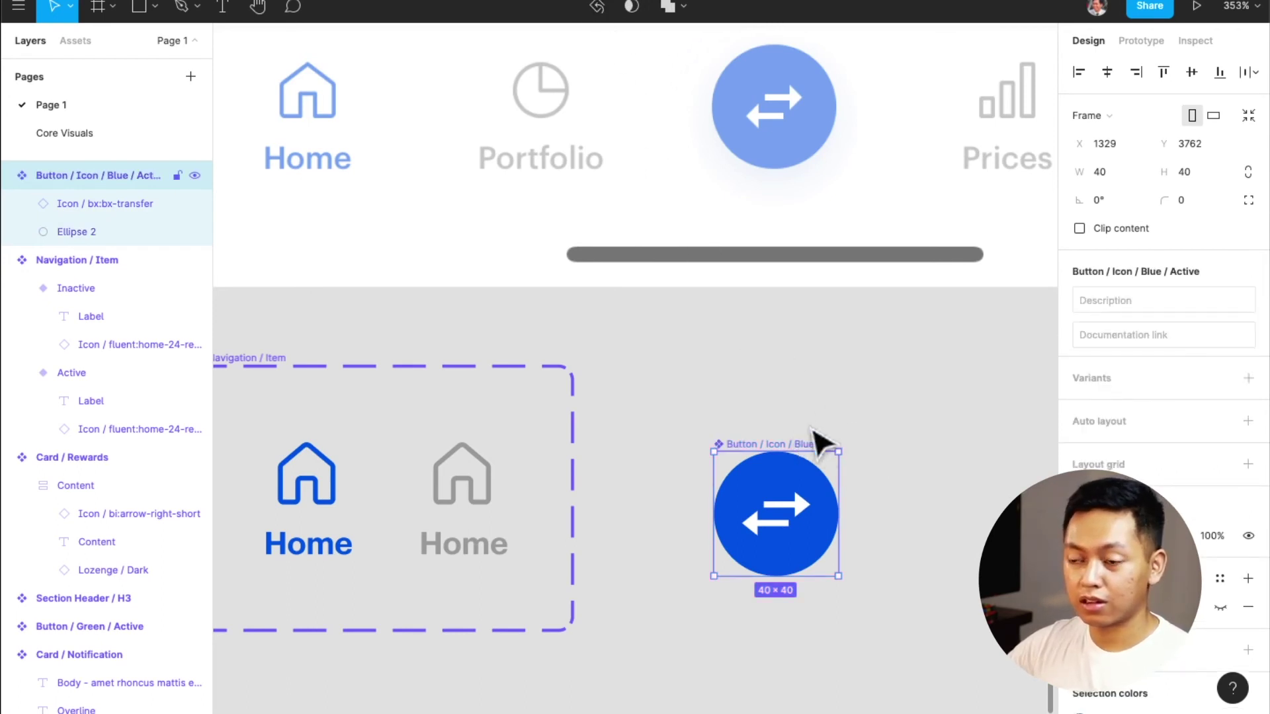
scroll(801, 439, right, 4)
scroll(823, 468, up, 1)
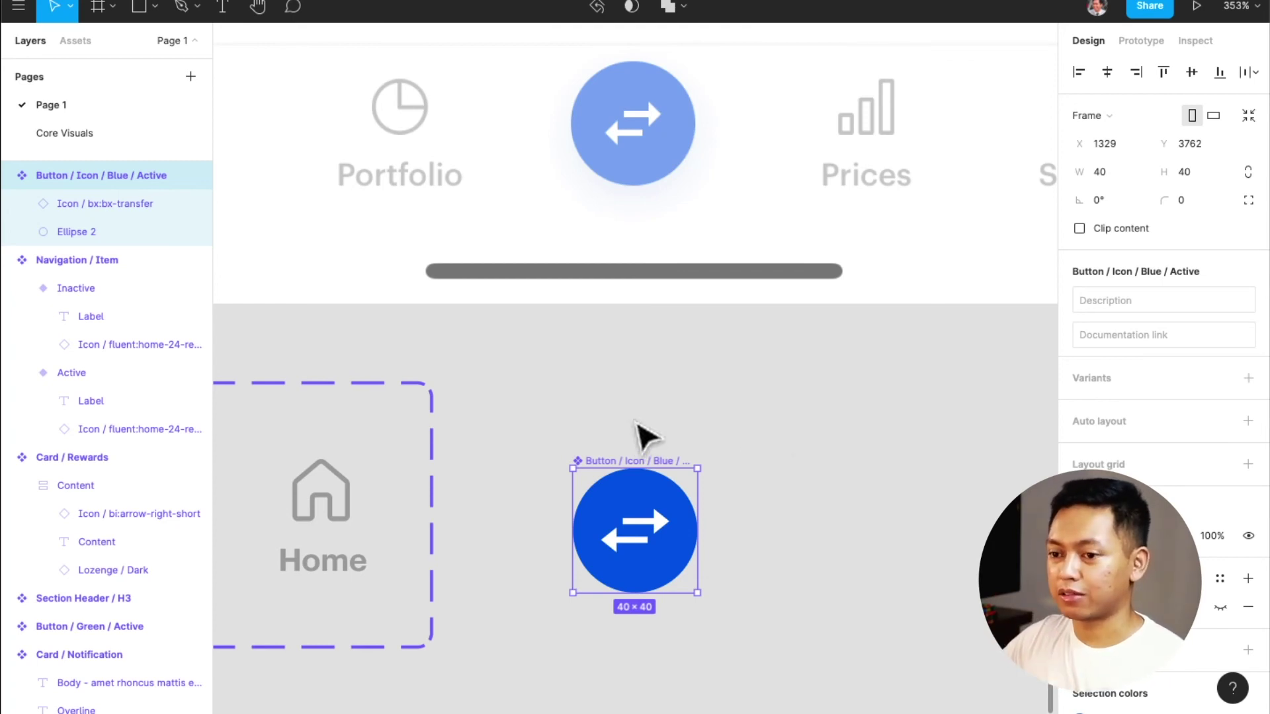
scroll(646, 436, down, 1)
scroll(655, 448, down, 3)
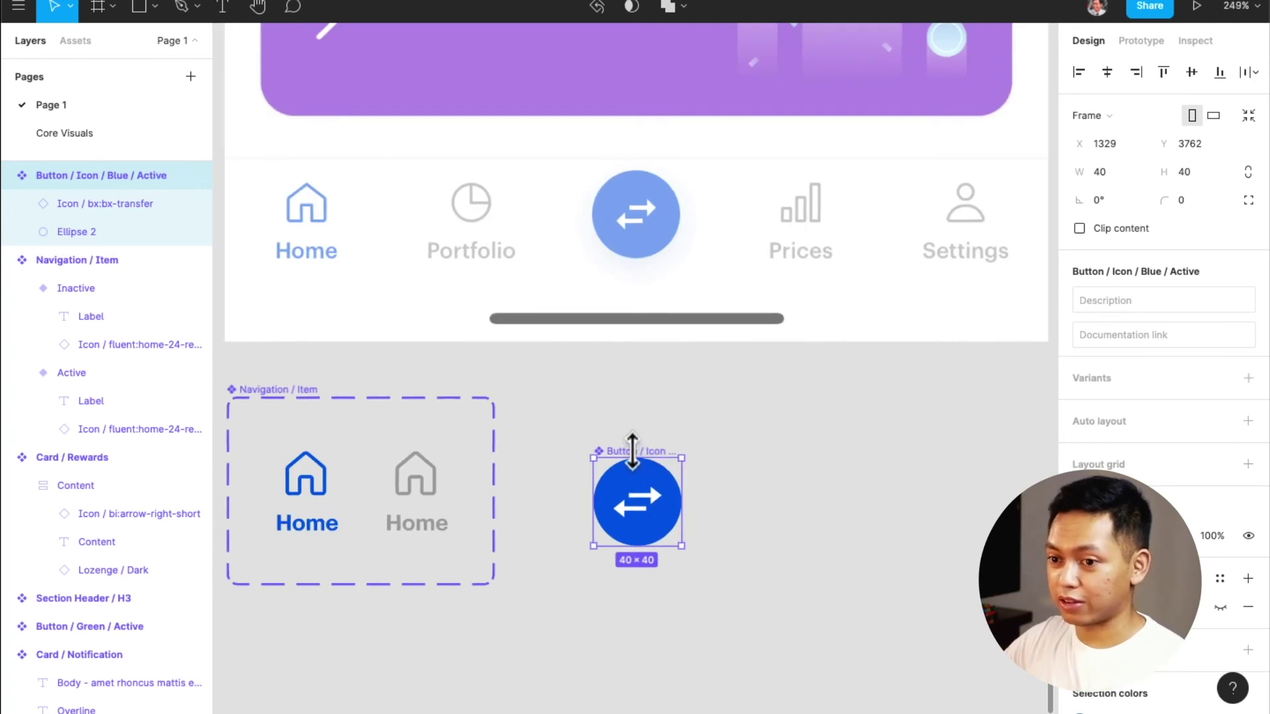
scroll(336, 490, down, 2)
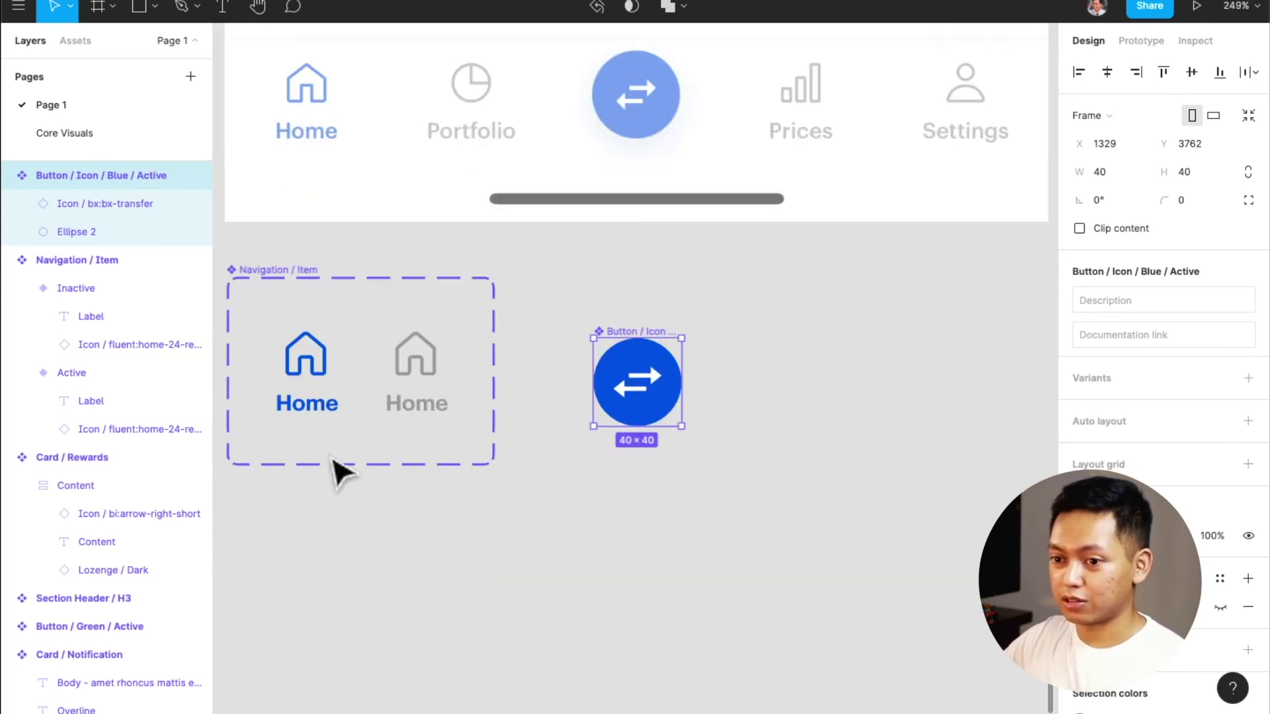
scroll(334, 454, down, 1)
scroll(334, 453, up, 1)
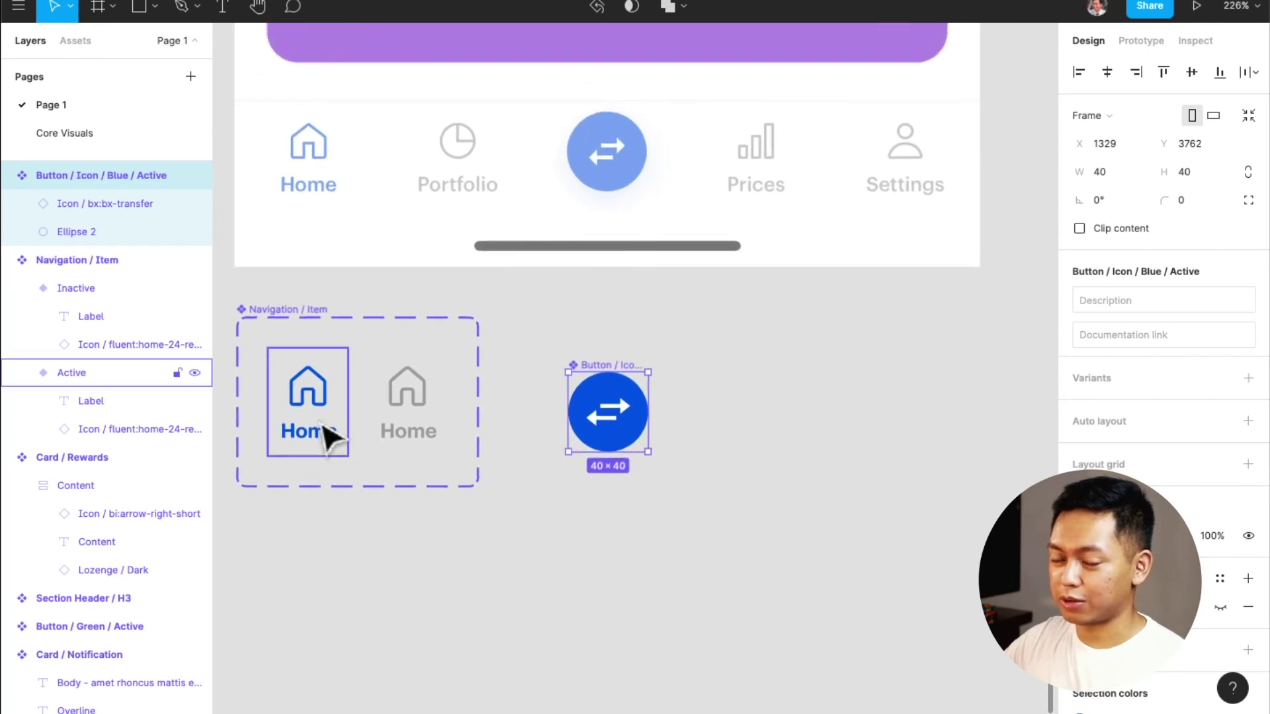
click(317, 405)
Duplicate the Active and Inactive Home items and the transfer button into a new row below
drag(317, 406, 335, 610)
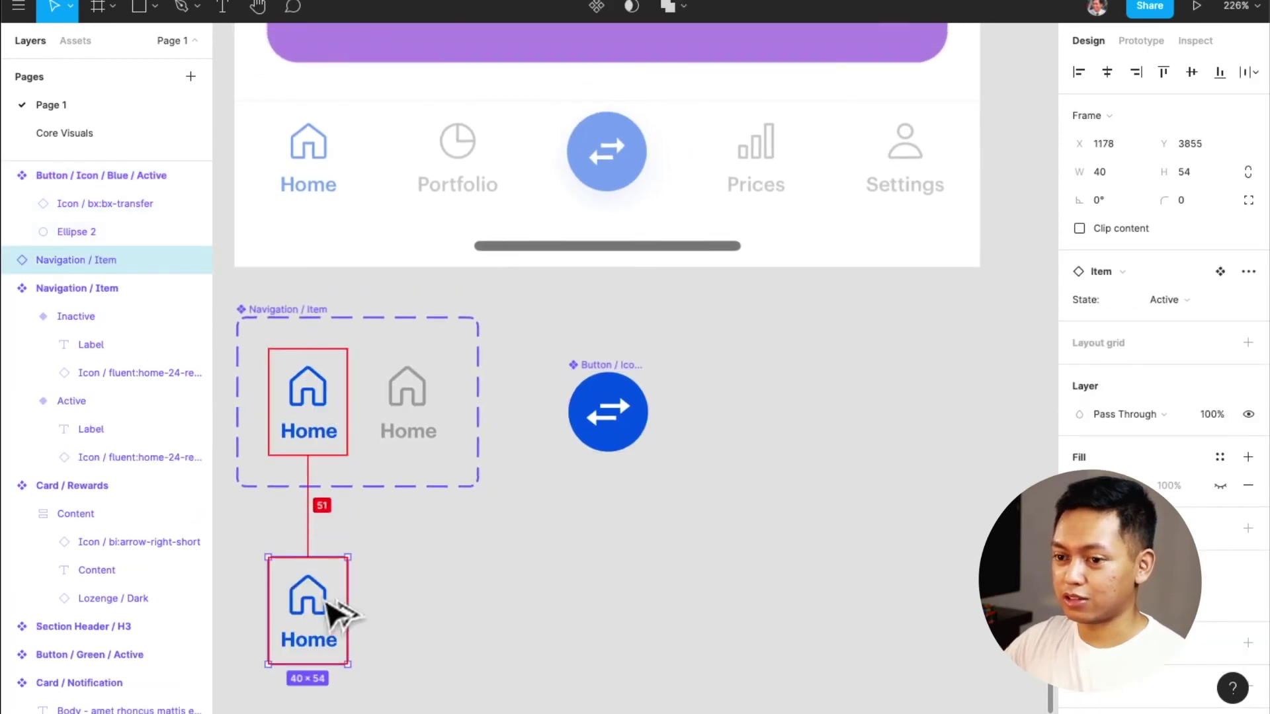
click(410, 400)
drag(410, 400, 456, 603)
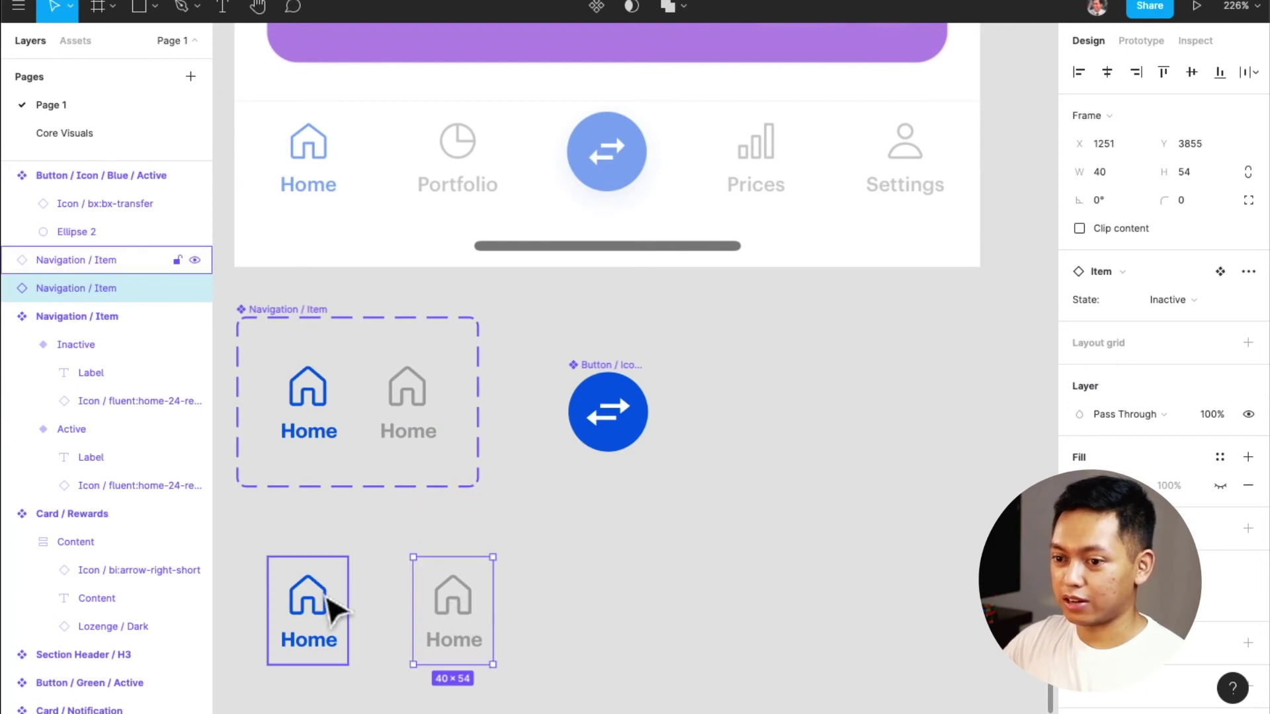
shift+click(331, 604)
drag(625, 420, 612, 609)
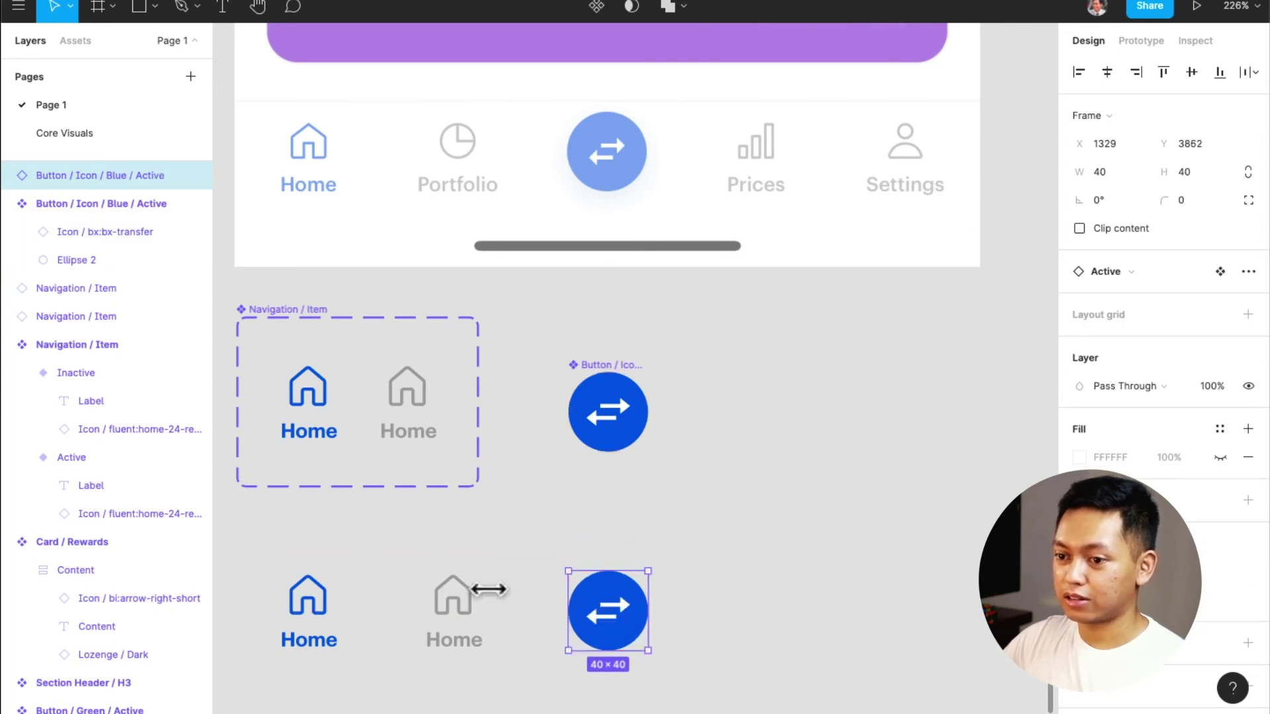
Turn the grey Home copy into a Portfolio item with the carbon:chart-pie icon
click(454, 607)
double_click(454, 607)
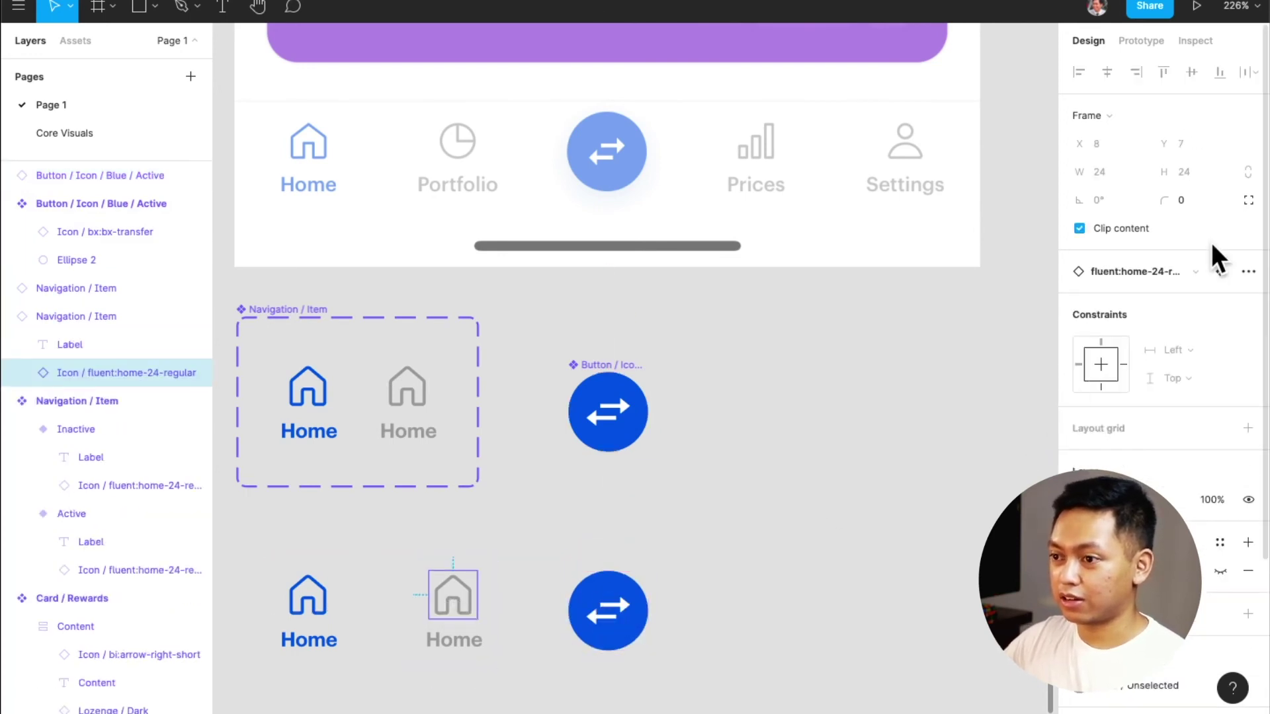
click(1171, 273)
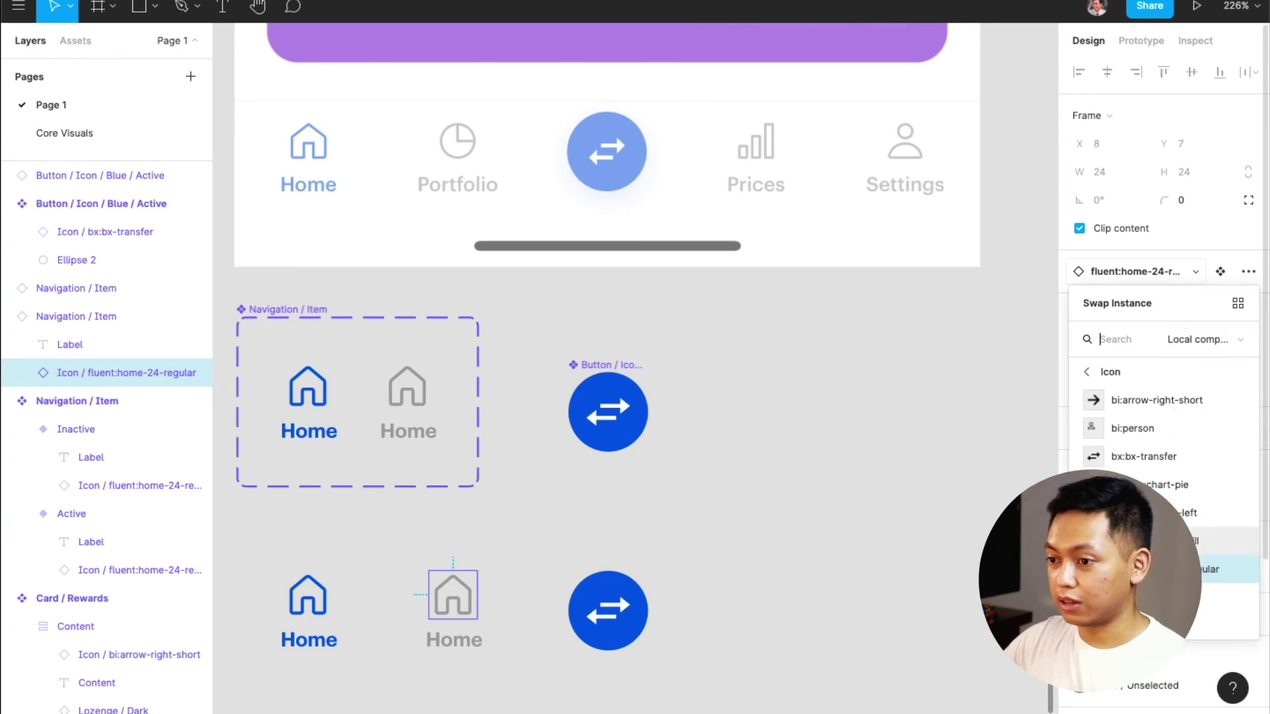
click(1171, 485)
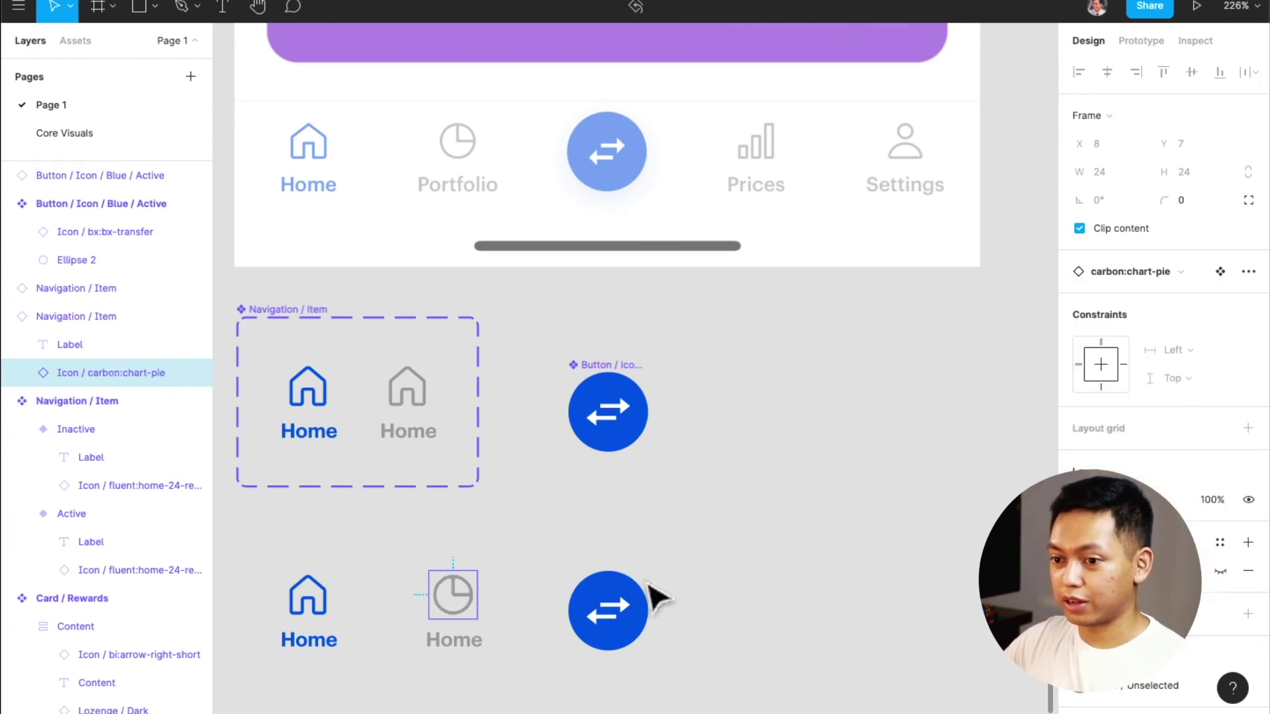
double_click(463, 642)
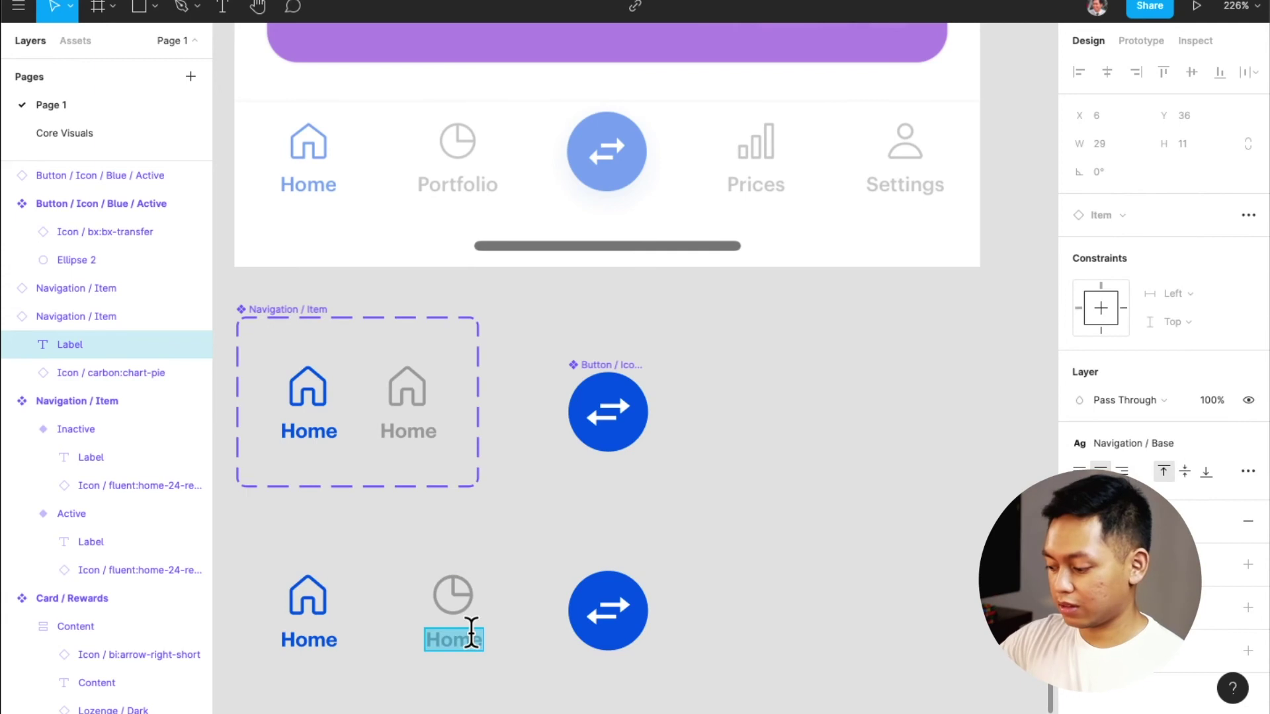
text(Portfolio)
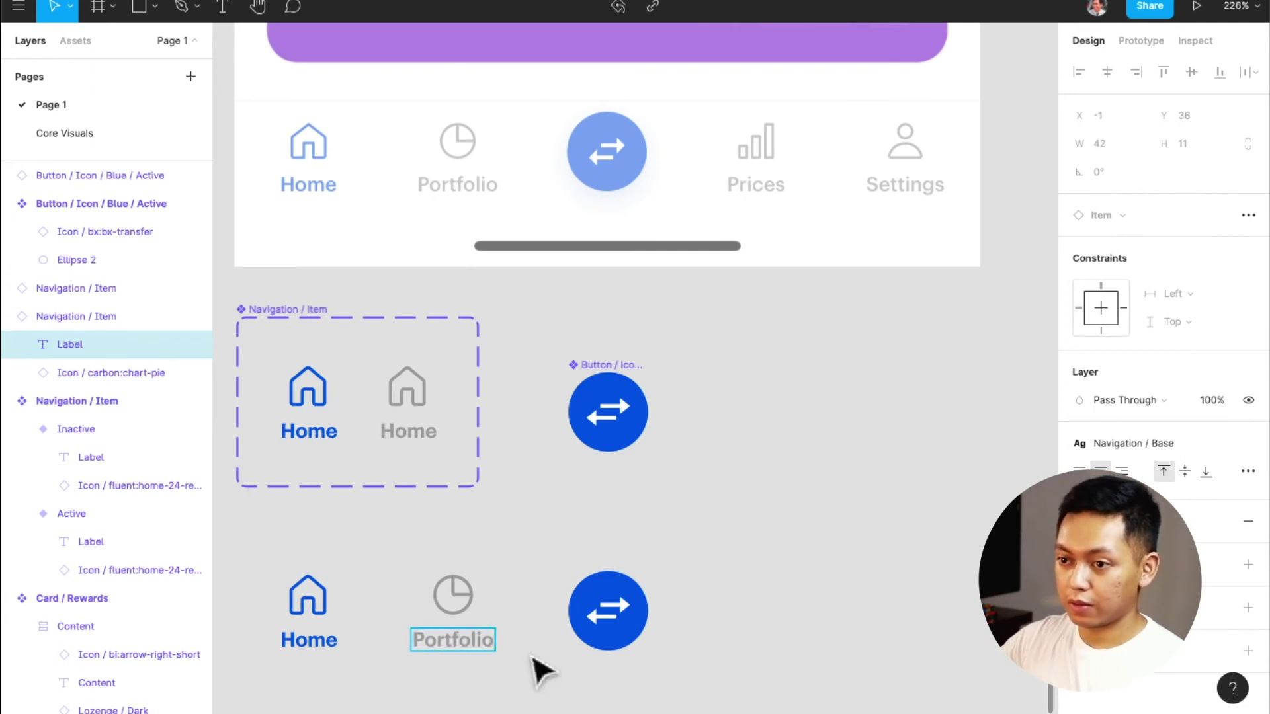
key(Escape)
click(741, 598)
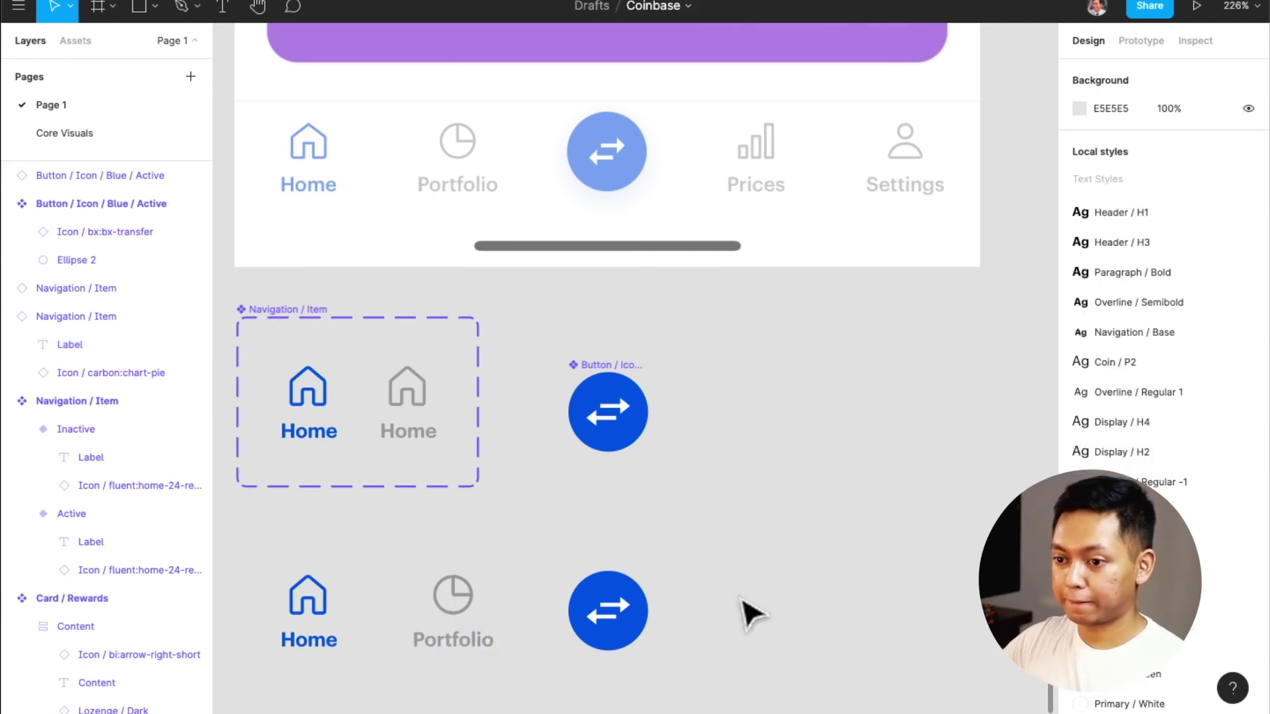
Add a Prices item with the codicon:graph-left icon to the right of the button
click(446, 607)
drag(446, 607, 759, 592)
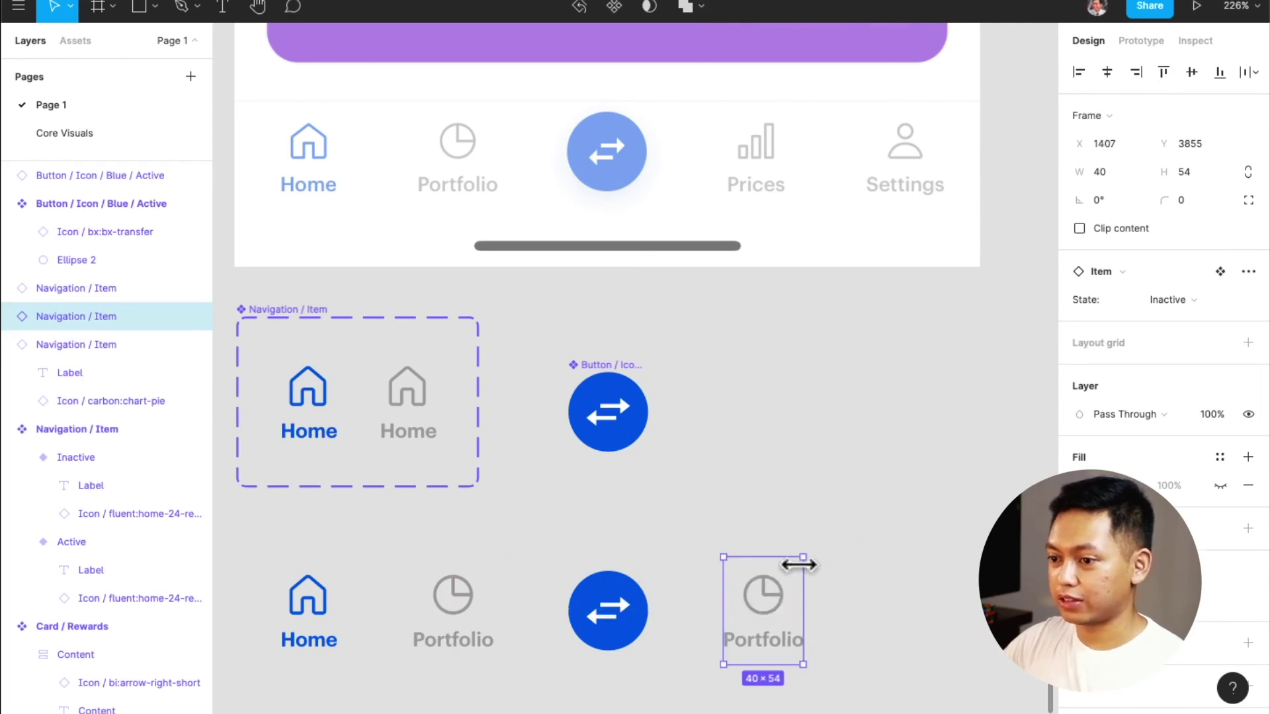
double_click(774, 594)
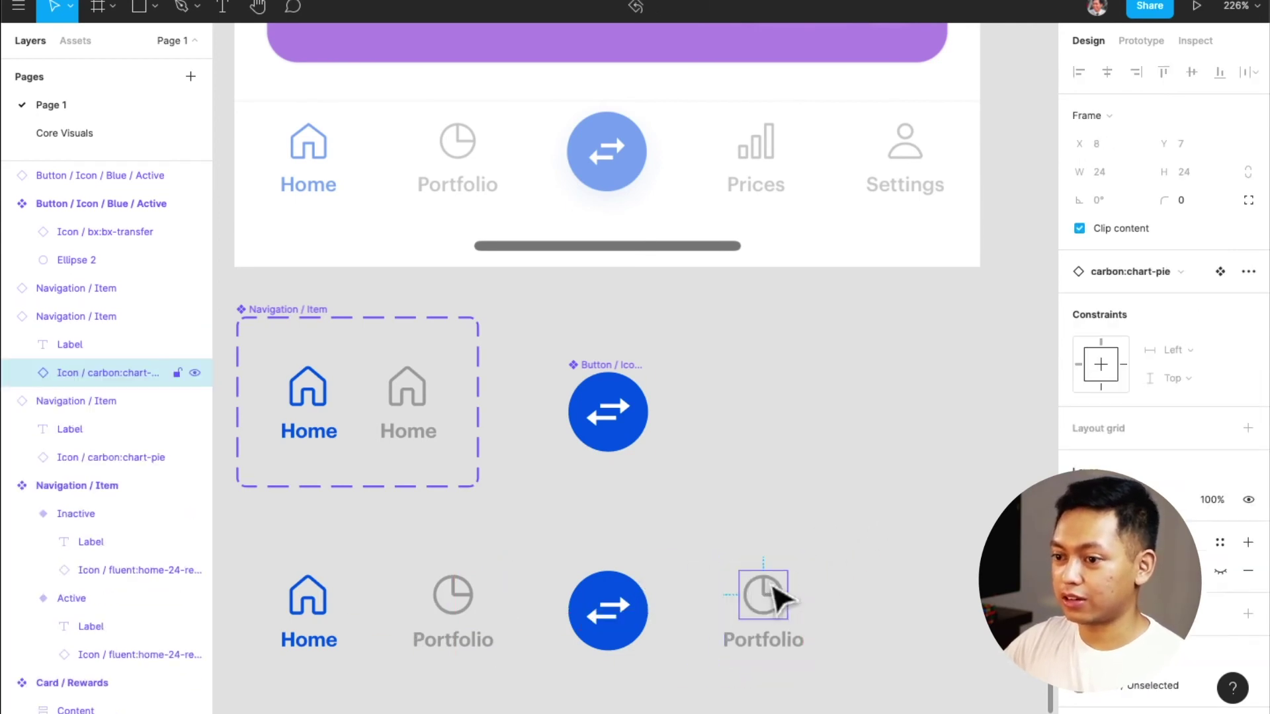
click(1157, 260)
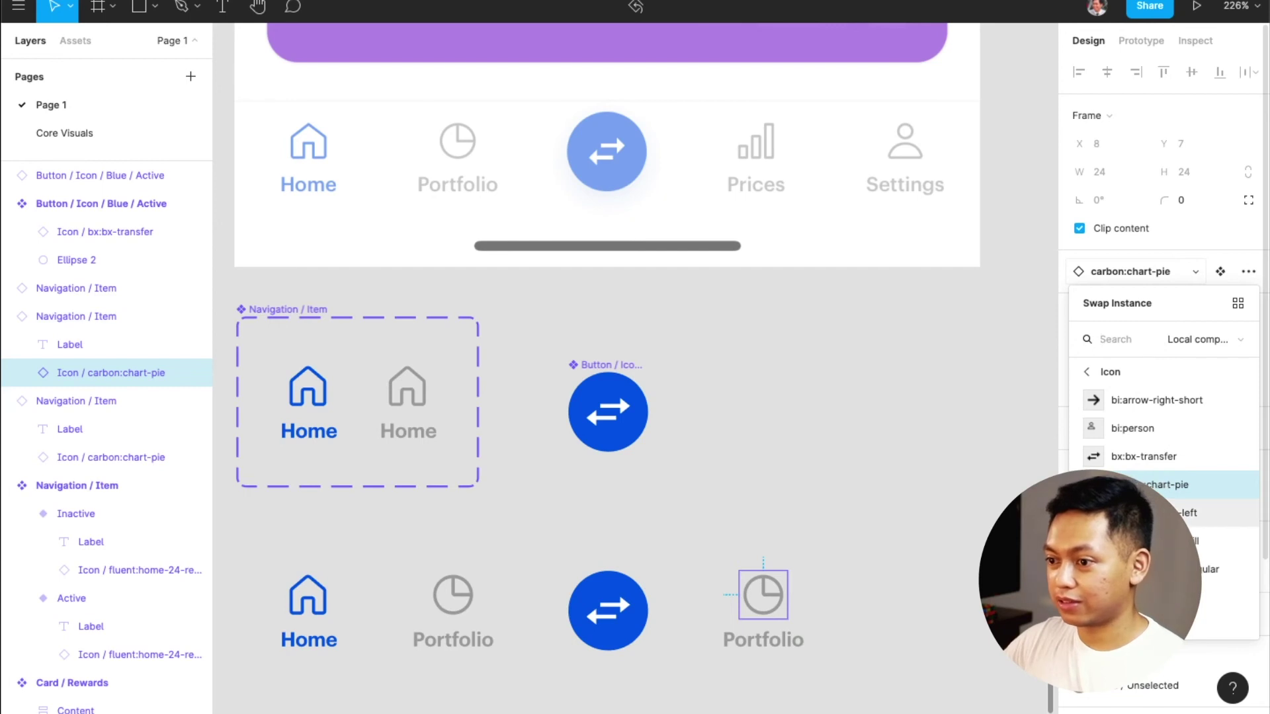
click(1165, 513)
click(772, 654)
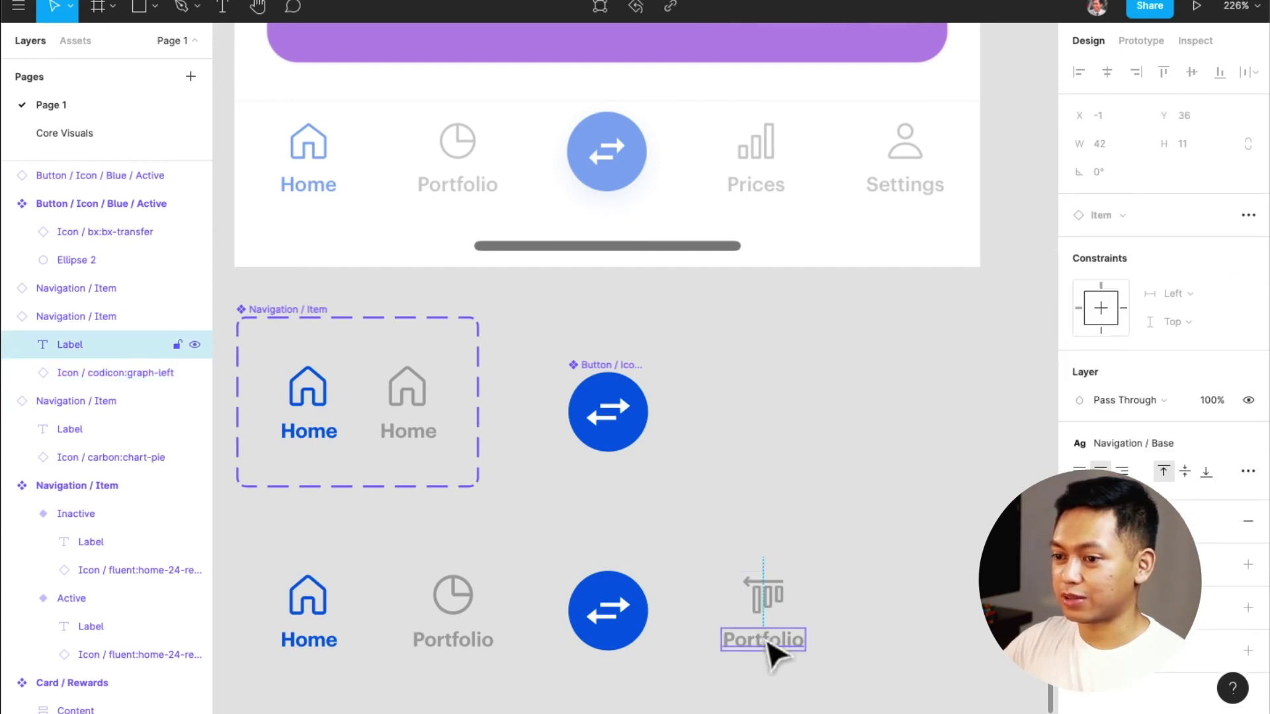
double_click(764, 642)
key(BackSpace)
text(Prices)
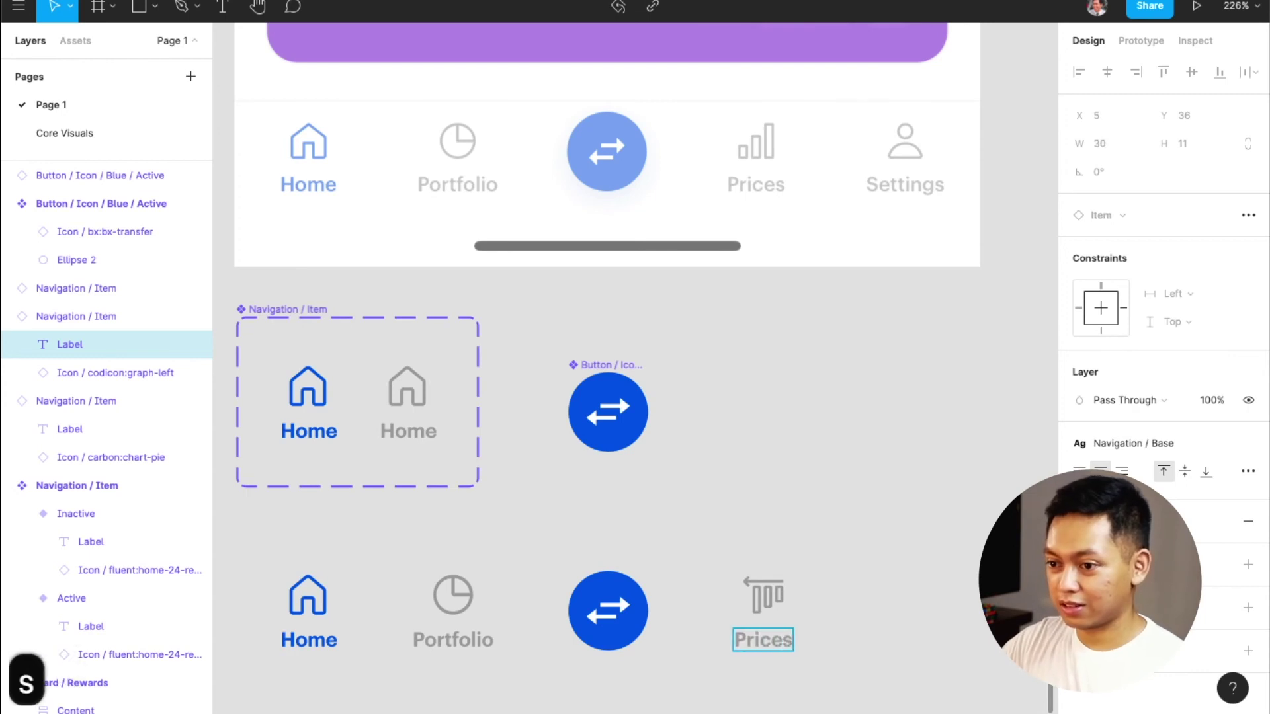
click(853, 639)
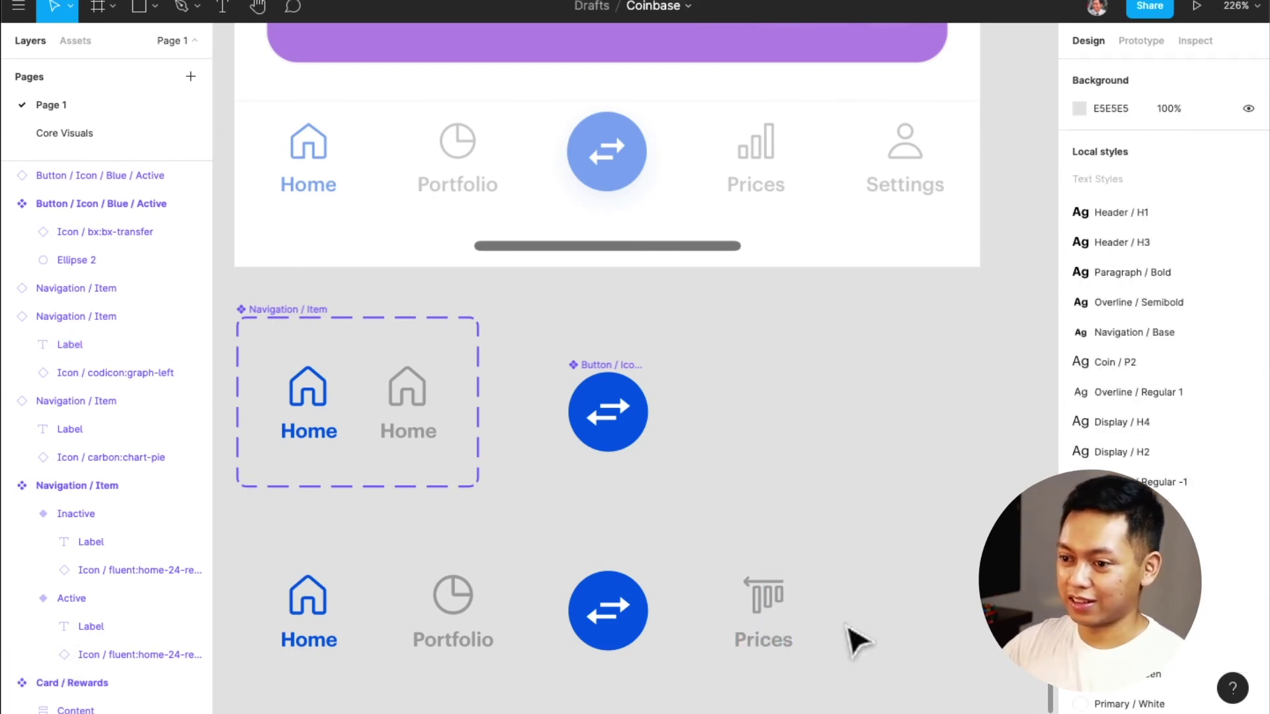
Duplicate Prices to the right as a Settings item with the bi:person icon
click(770, 616)
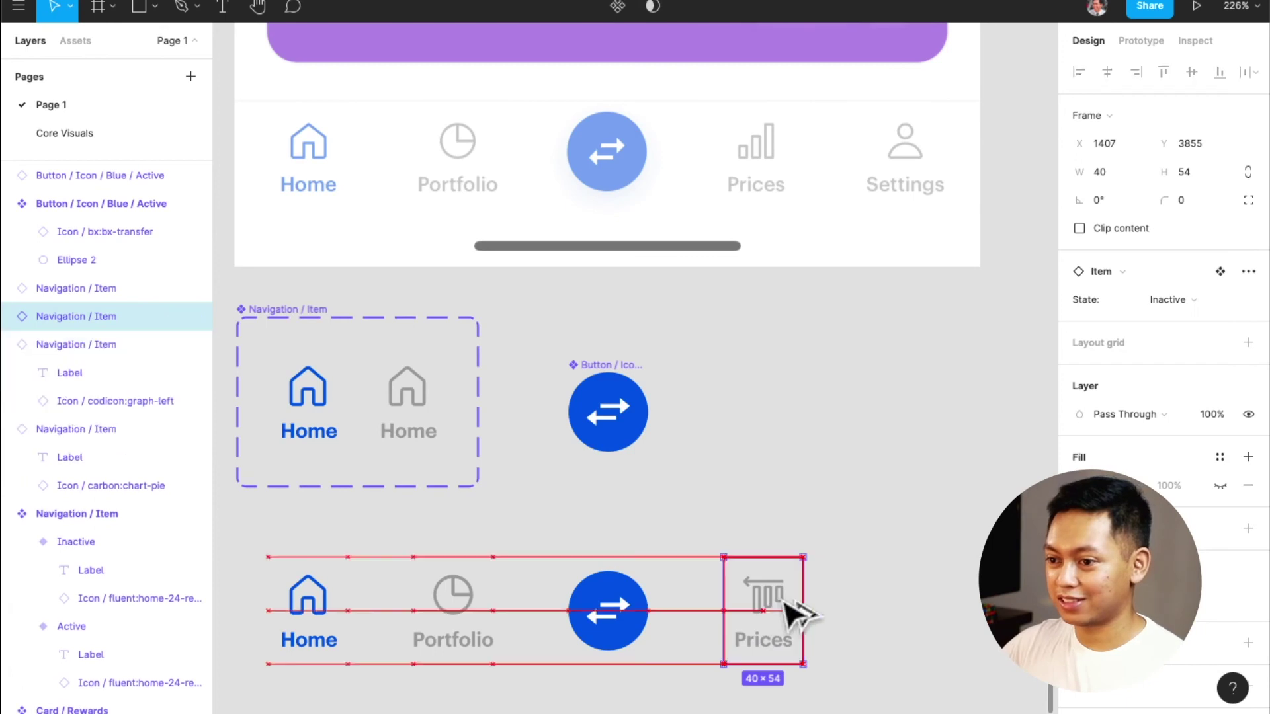
drag(801, 614, 930, 613)
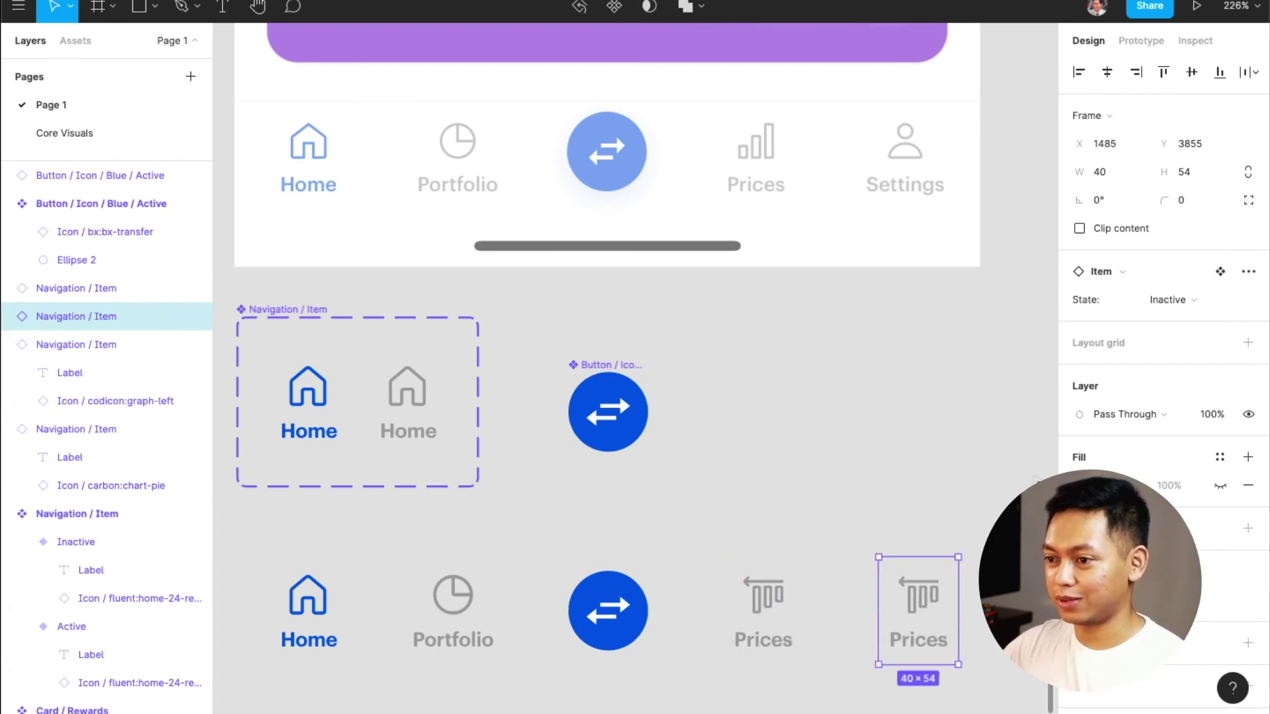
click(1163, 276)
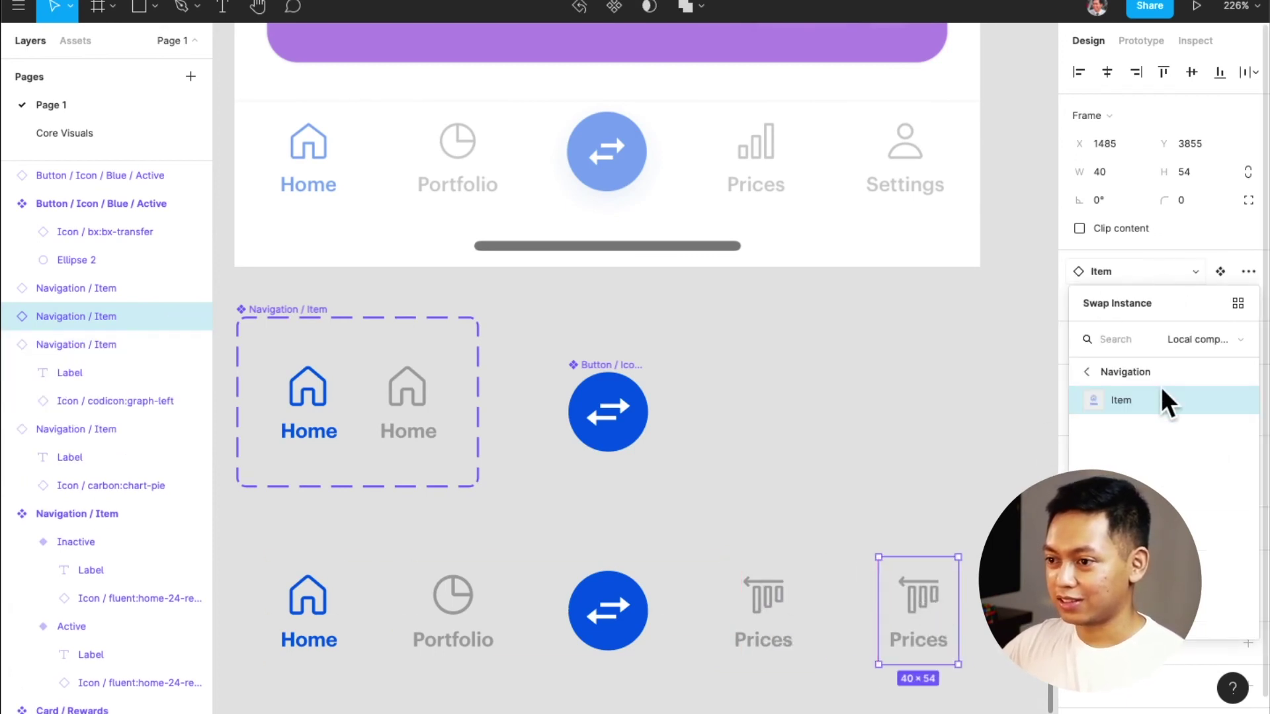
click(1117, 271)
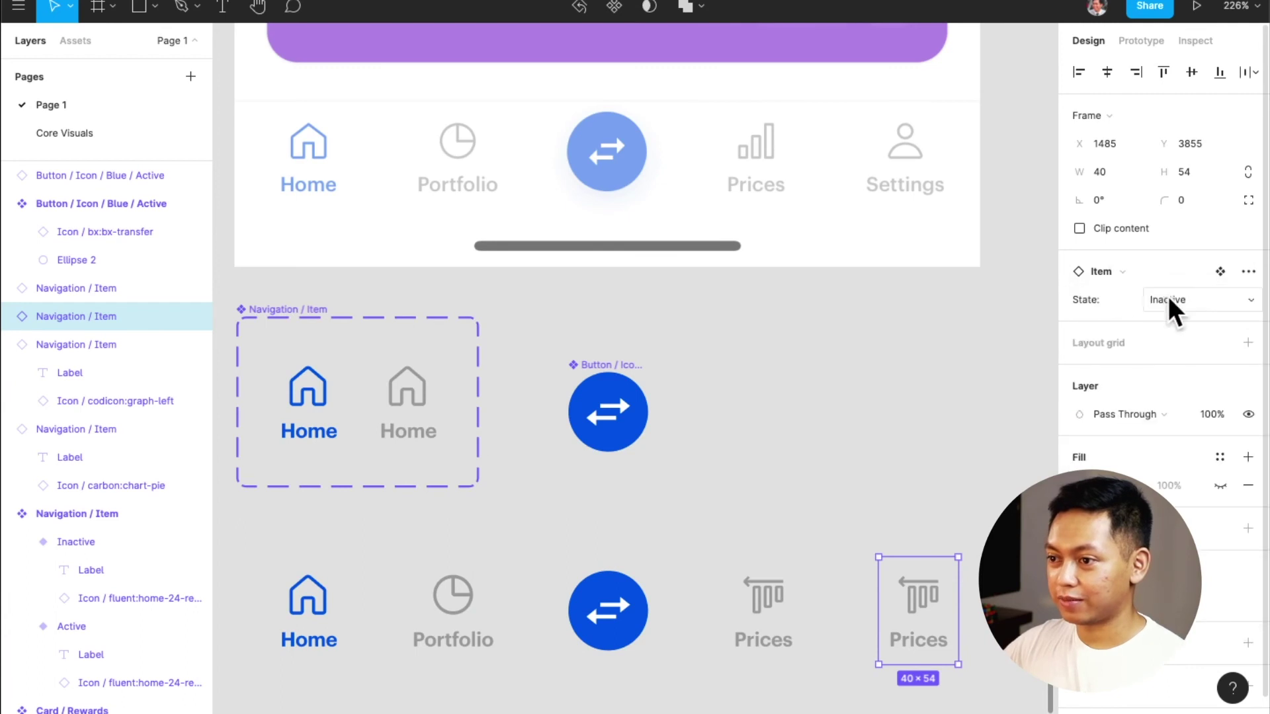
double_click(917, 614)
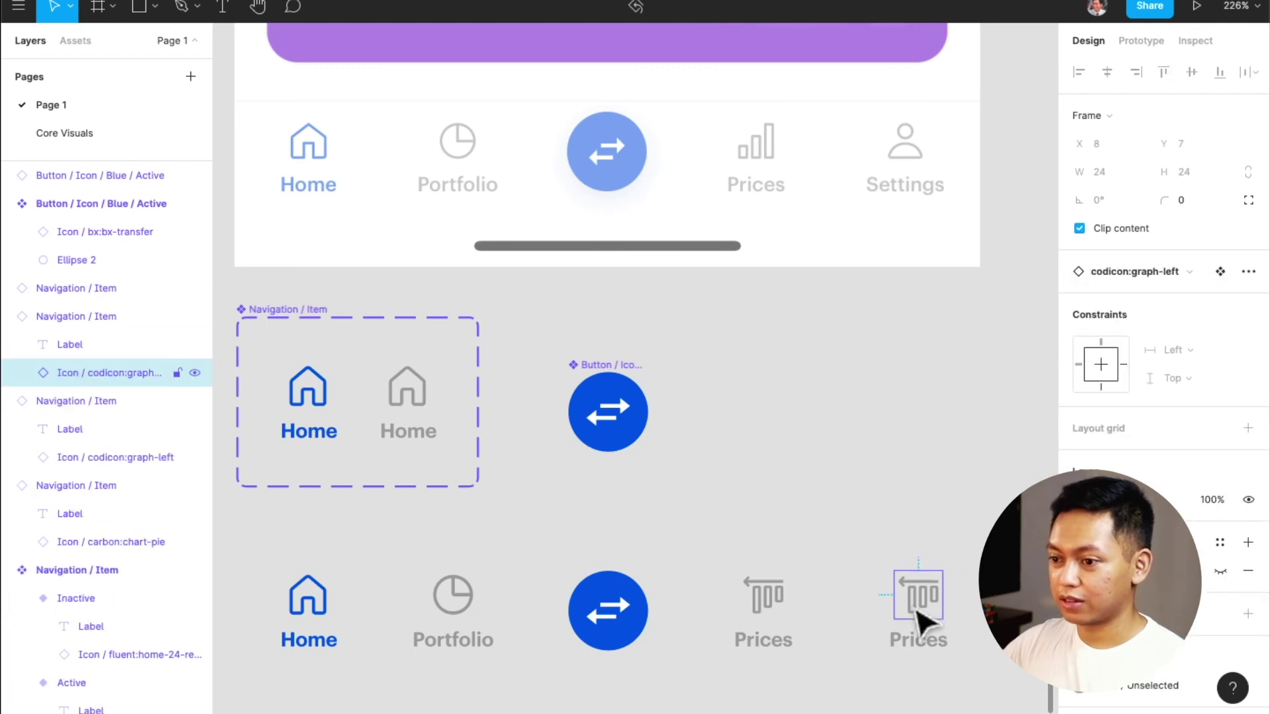
click(1121, 277)
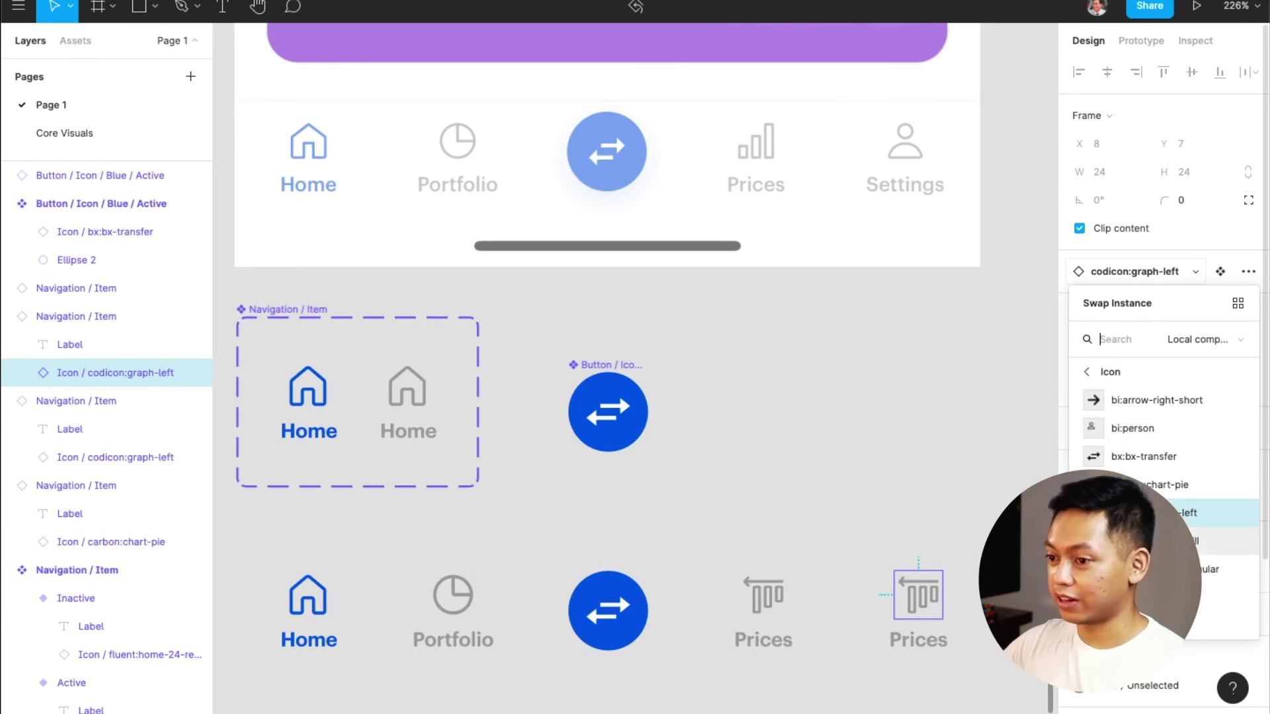
click(1136, 433)
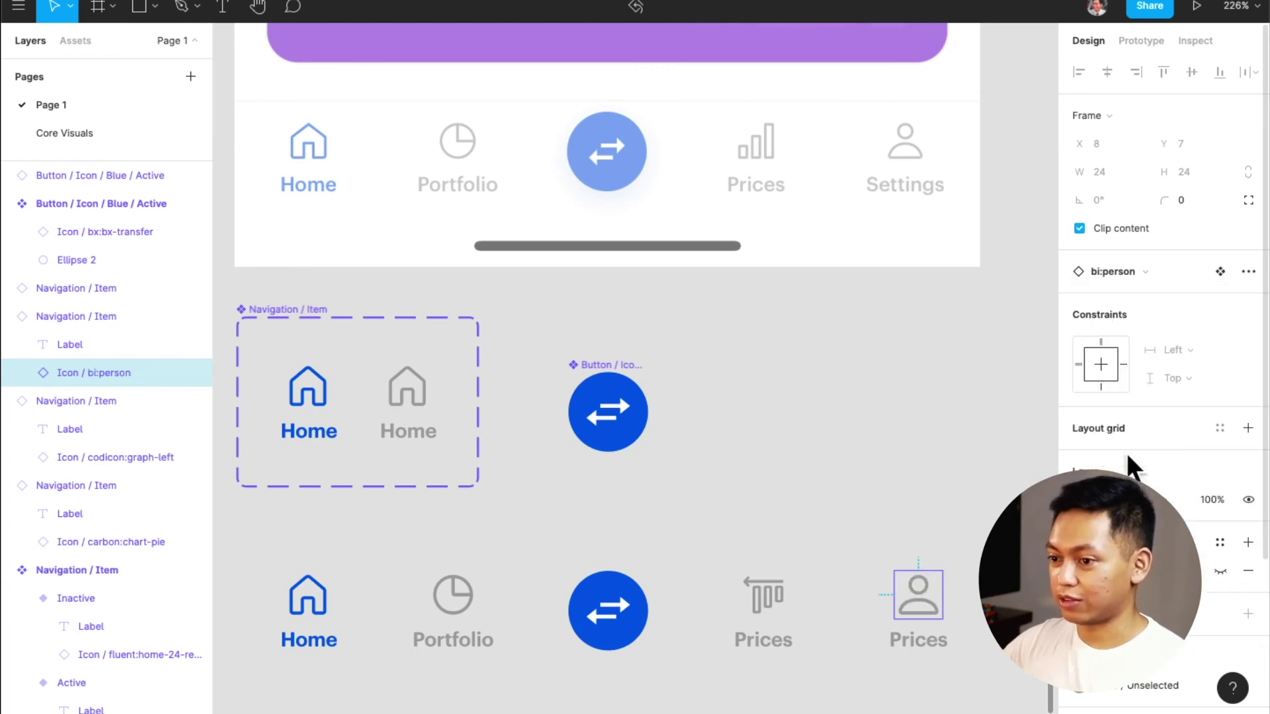
double_click(923, 645)
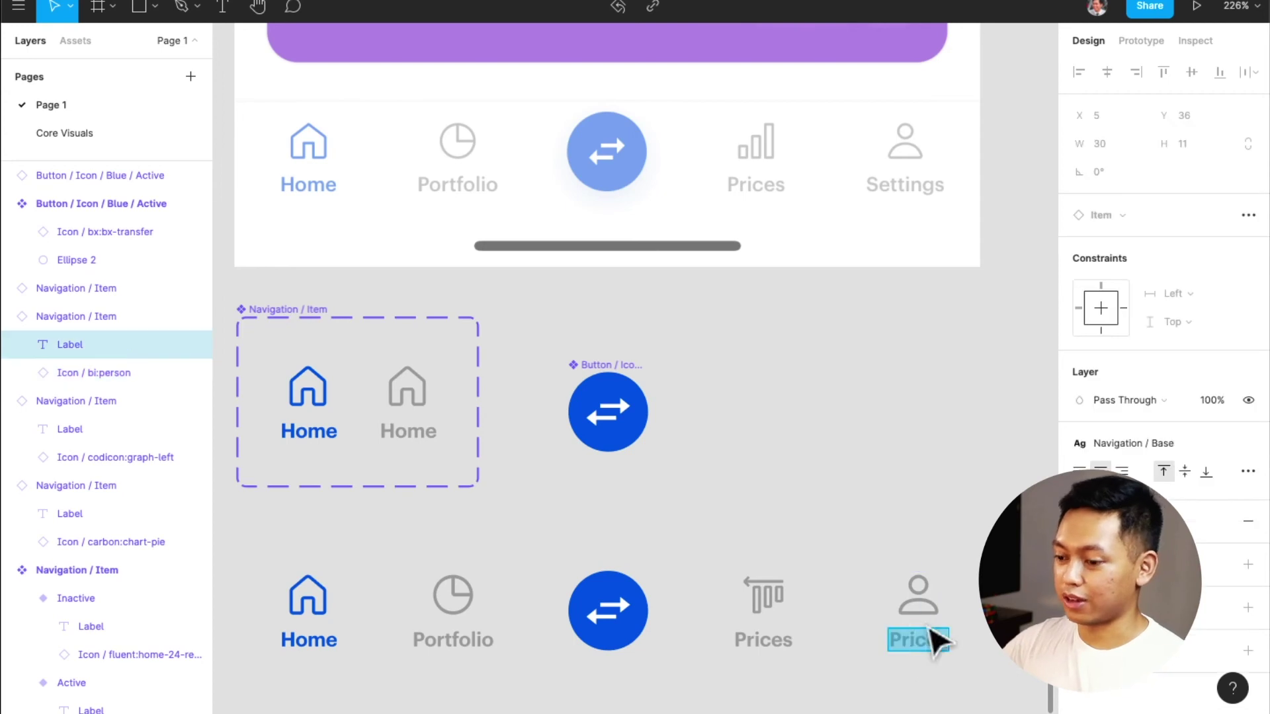
text(Settings)
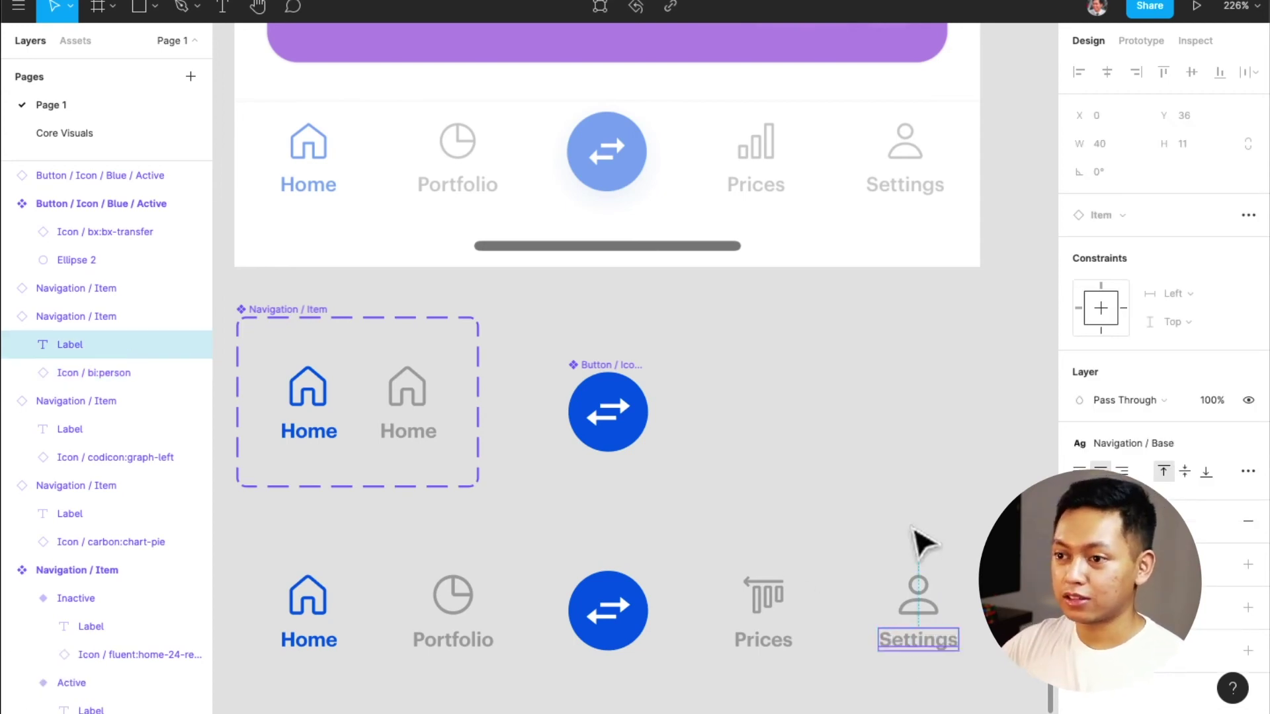
click(929, 549)
Select all five nav items and wrap them in a 344×54 auto-layout row spaced 36
click(925, 586)
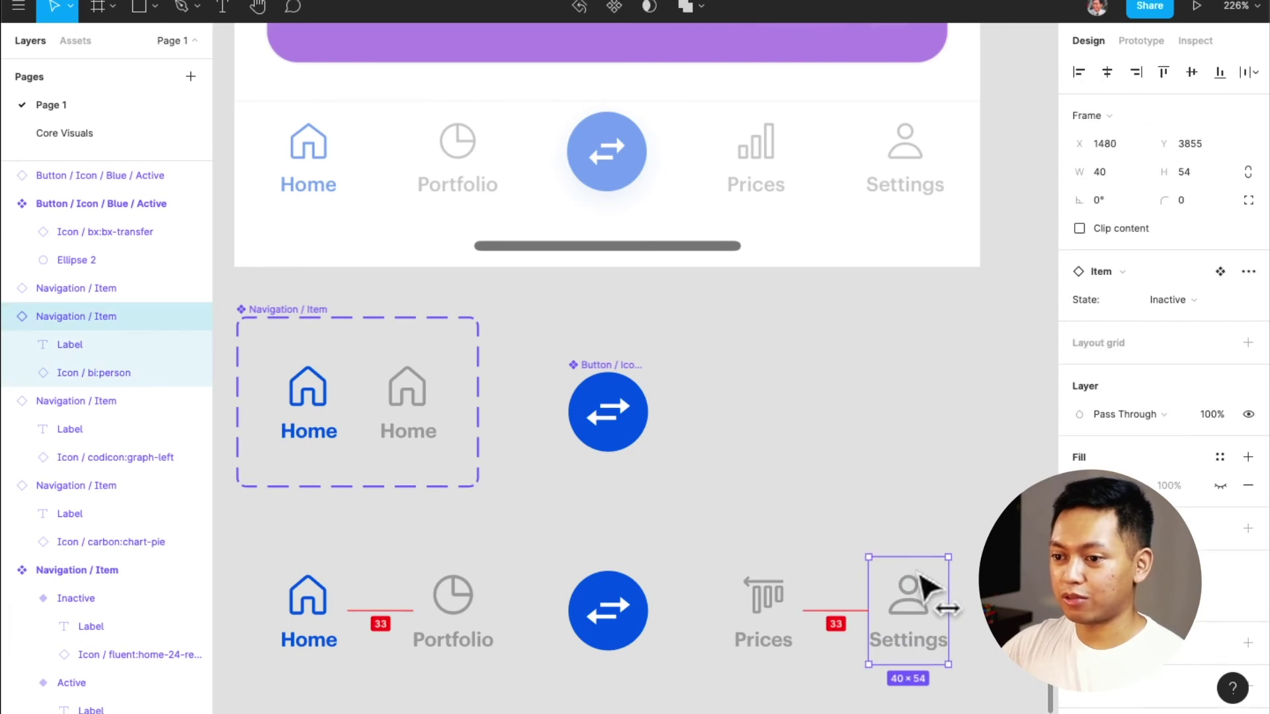
drag(973, 494, 264, 703)
key(shift+a)
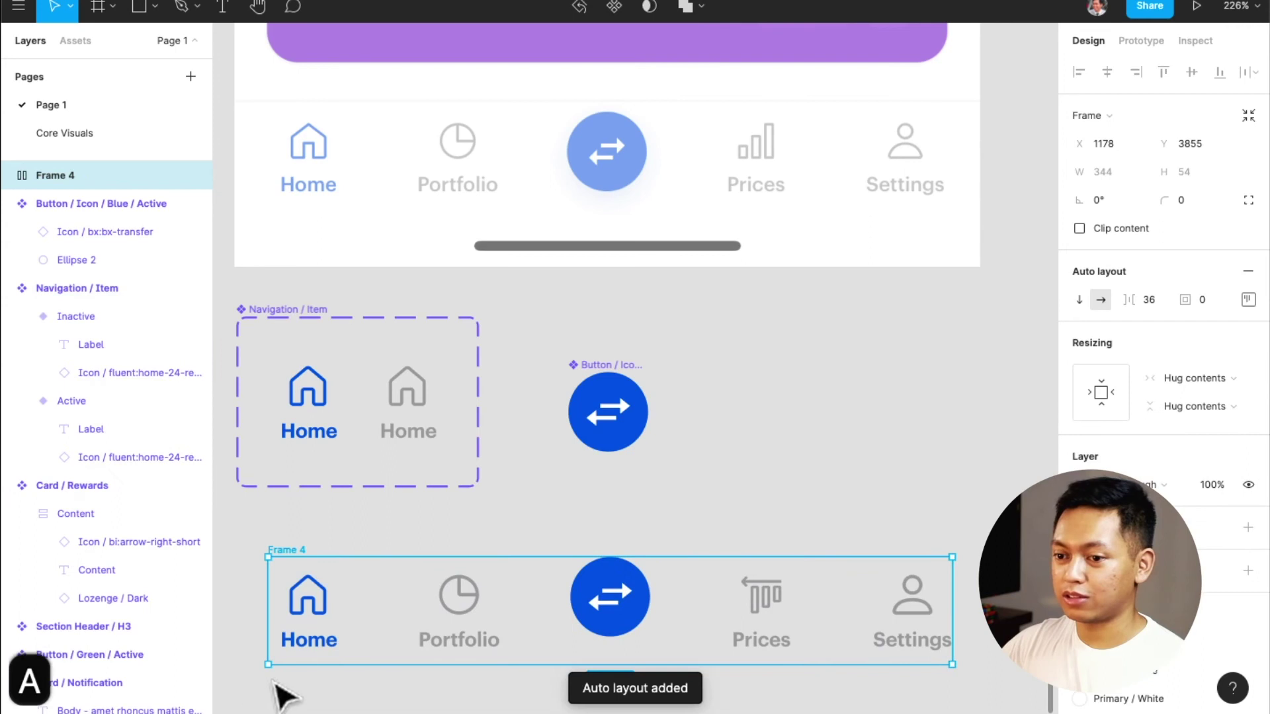
Centre-align the row's items and position it over the phone's bottom bar in Frame 1
click(1248, 299)
click(1196, 375)
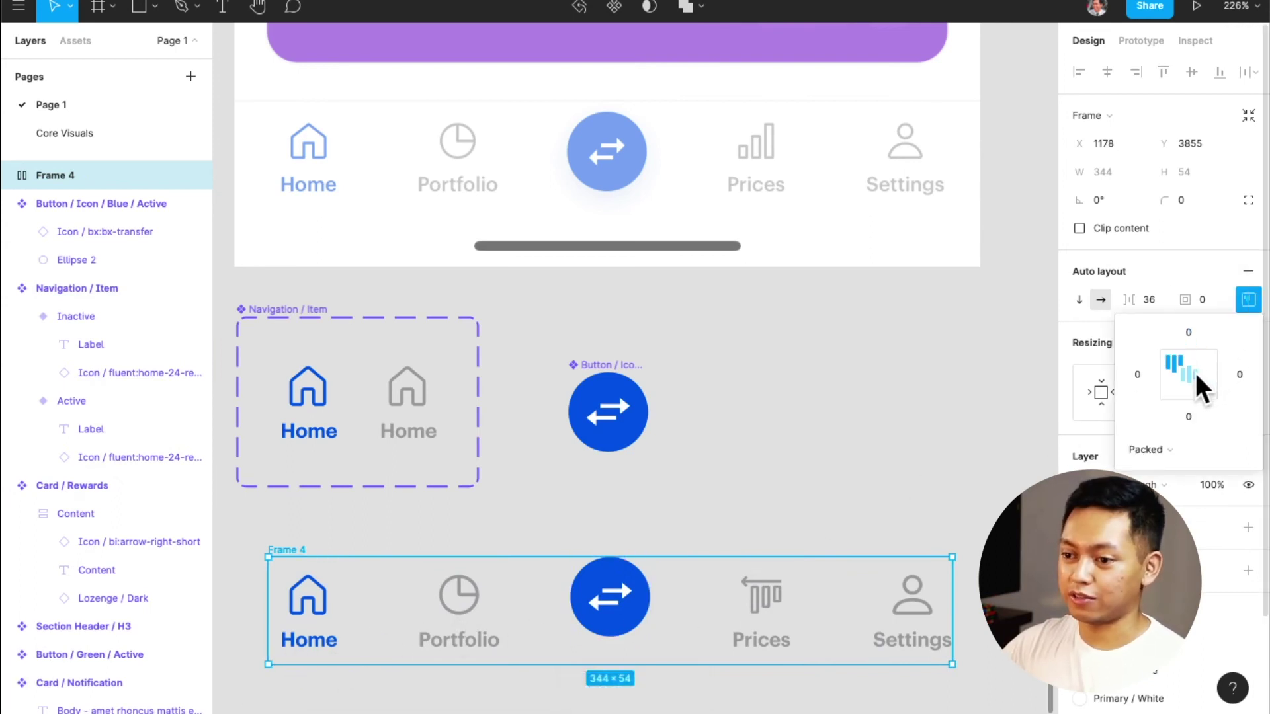
drag(301, 561, 320, 94)
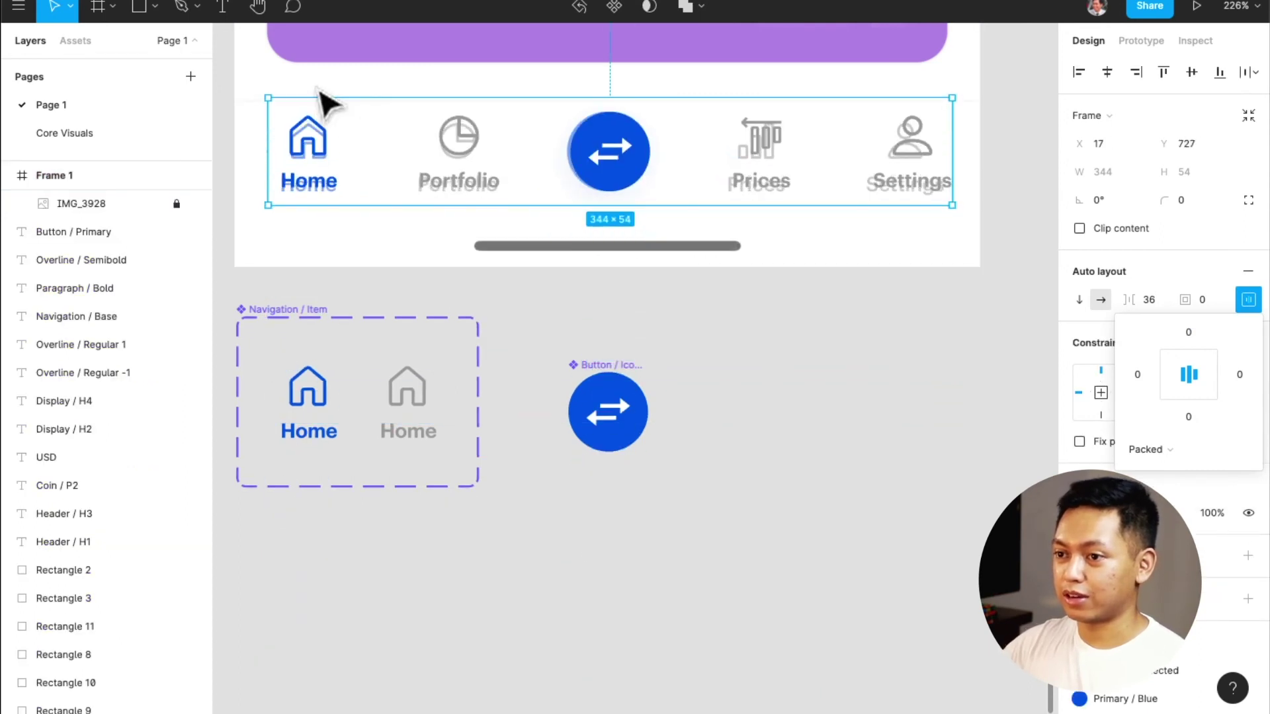
key(Left)
key(Down)
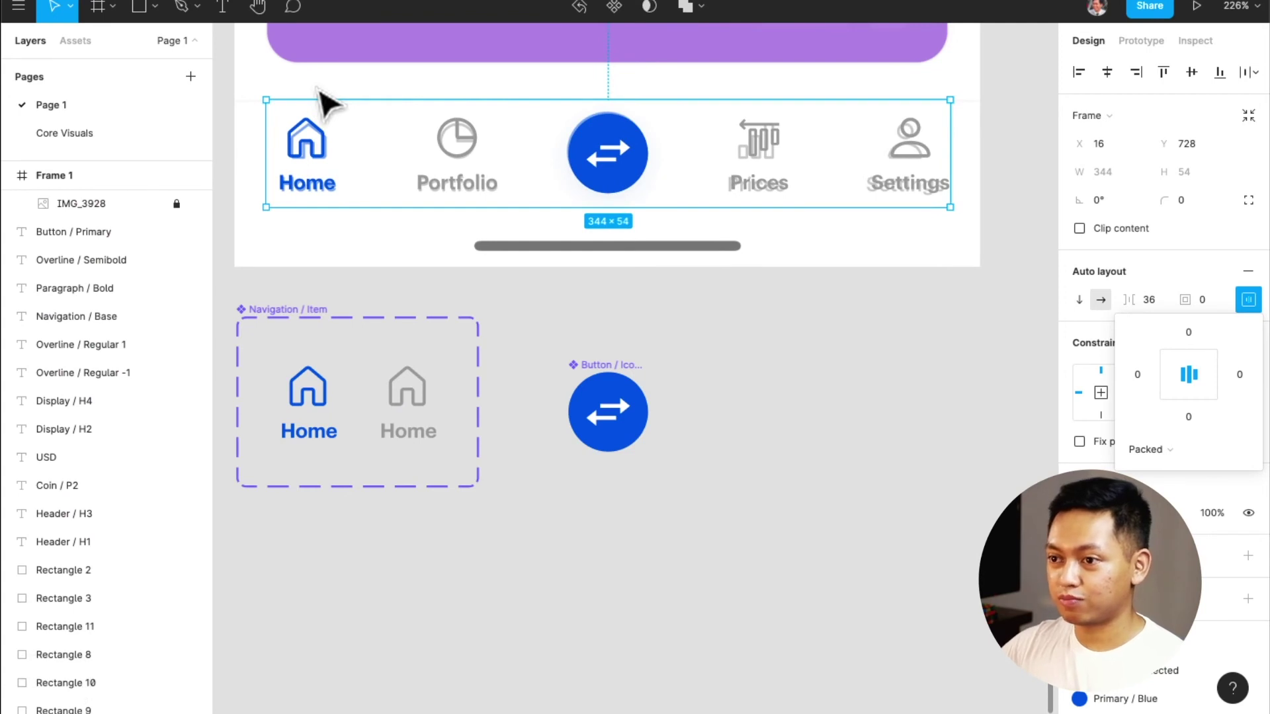
double_click(745, 152)
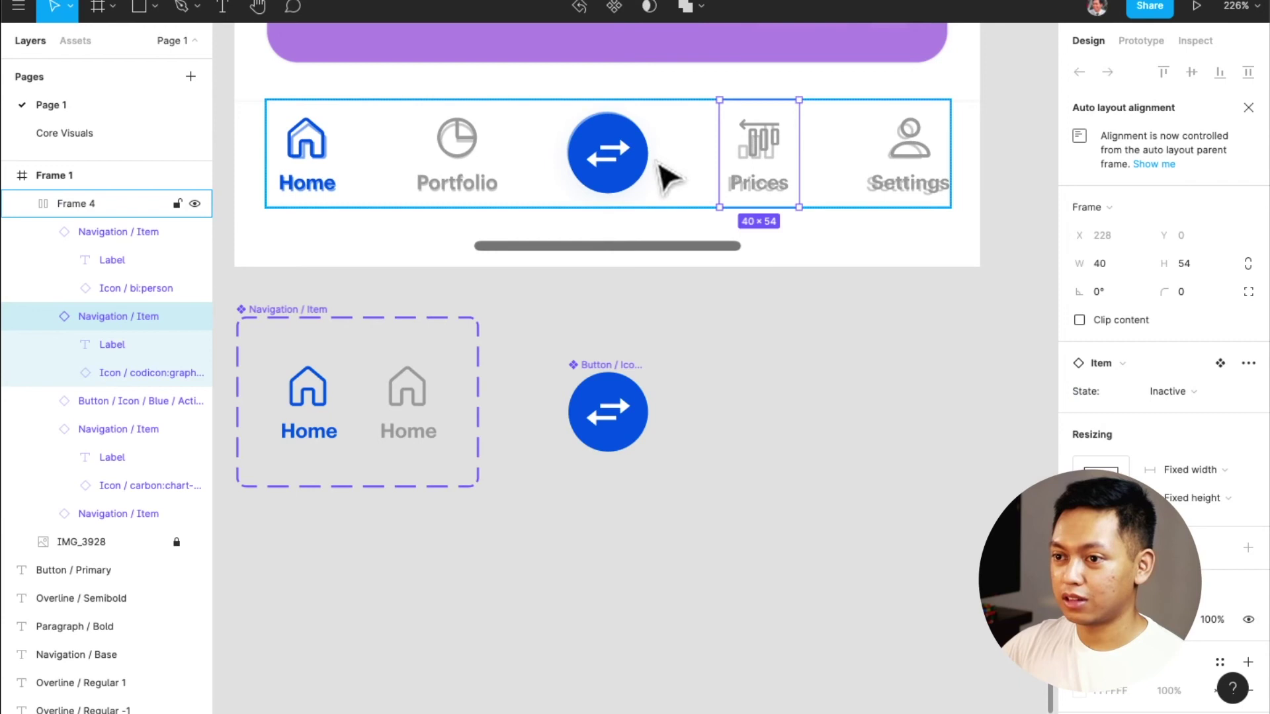
Inspect the nav items, then try 32 item spacing and horizontal centring before undoing it
click(929, 192)
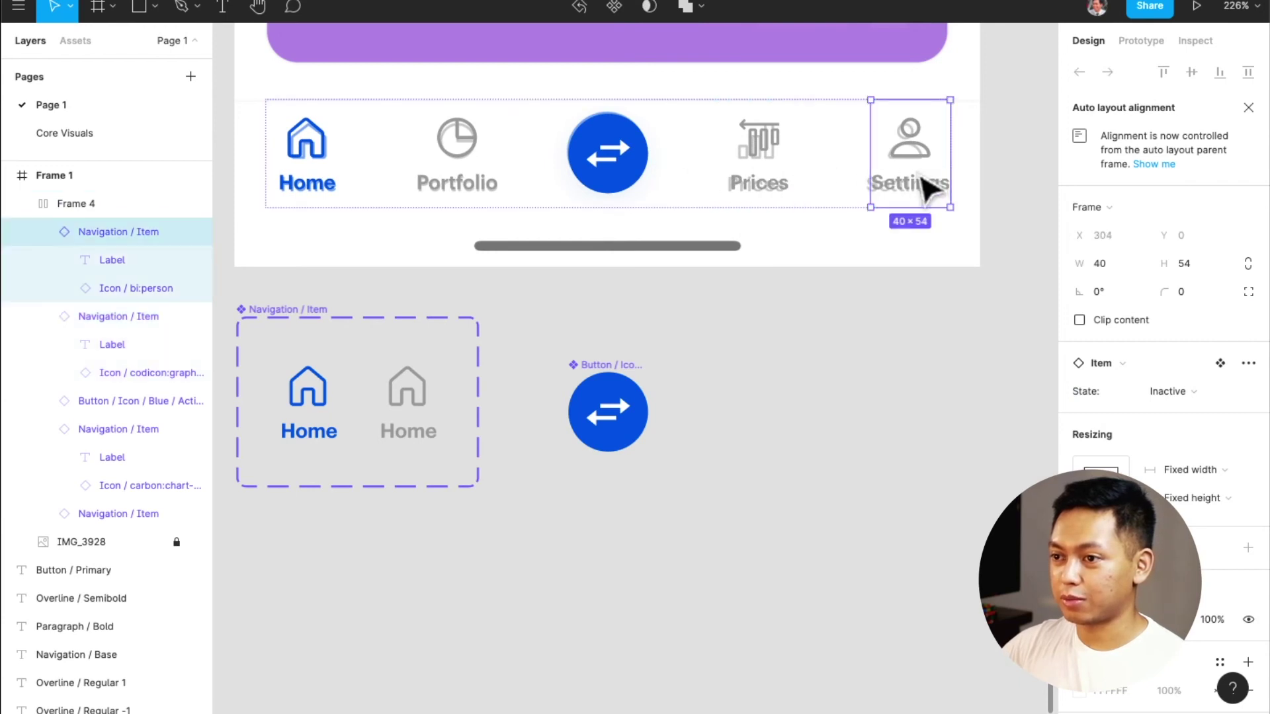
click(473, 175)
click(298, 173)
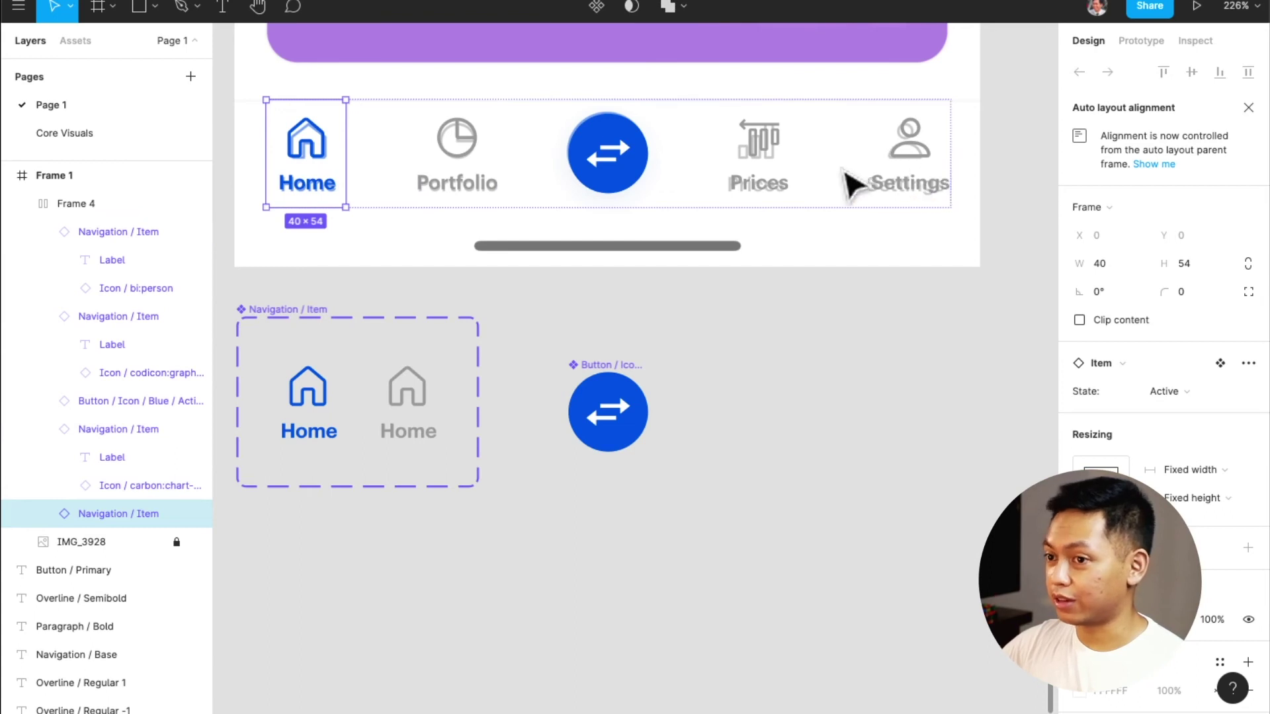
scroll(840, 193, up, 1)
click(860, 208)
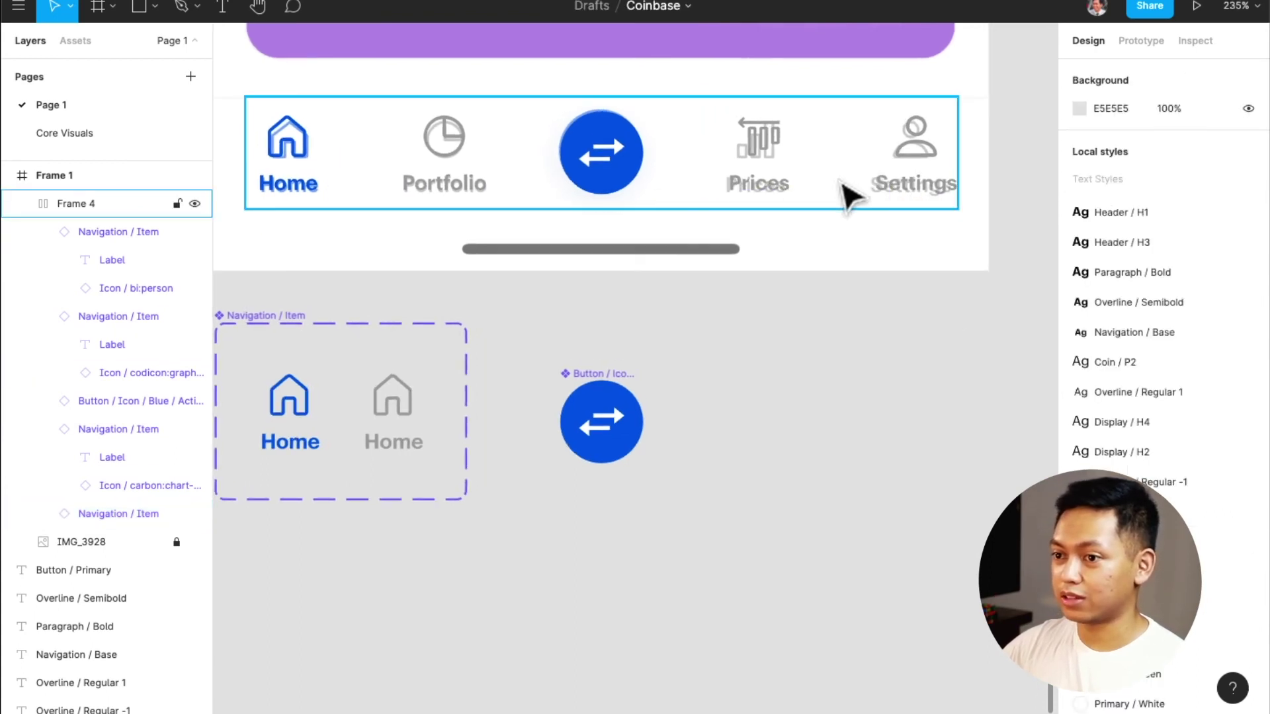
click(846, 193)
click(1161, 296)
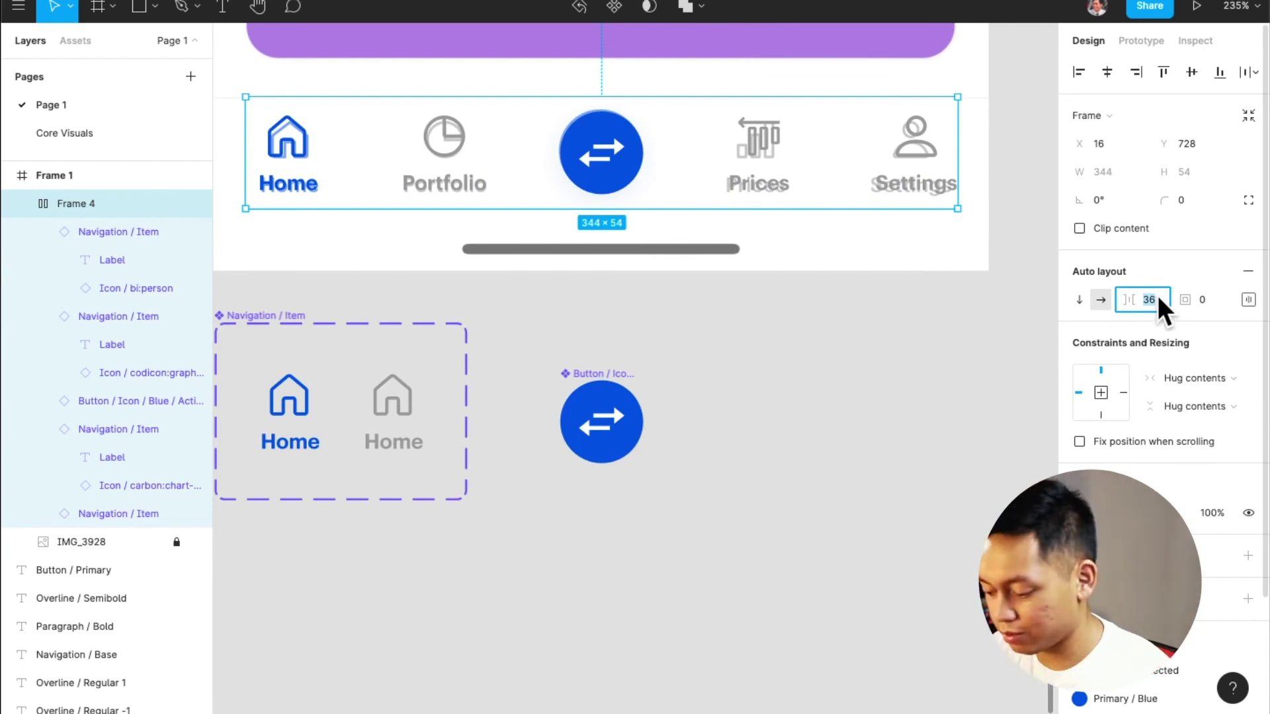
text(32)
key(Return)
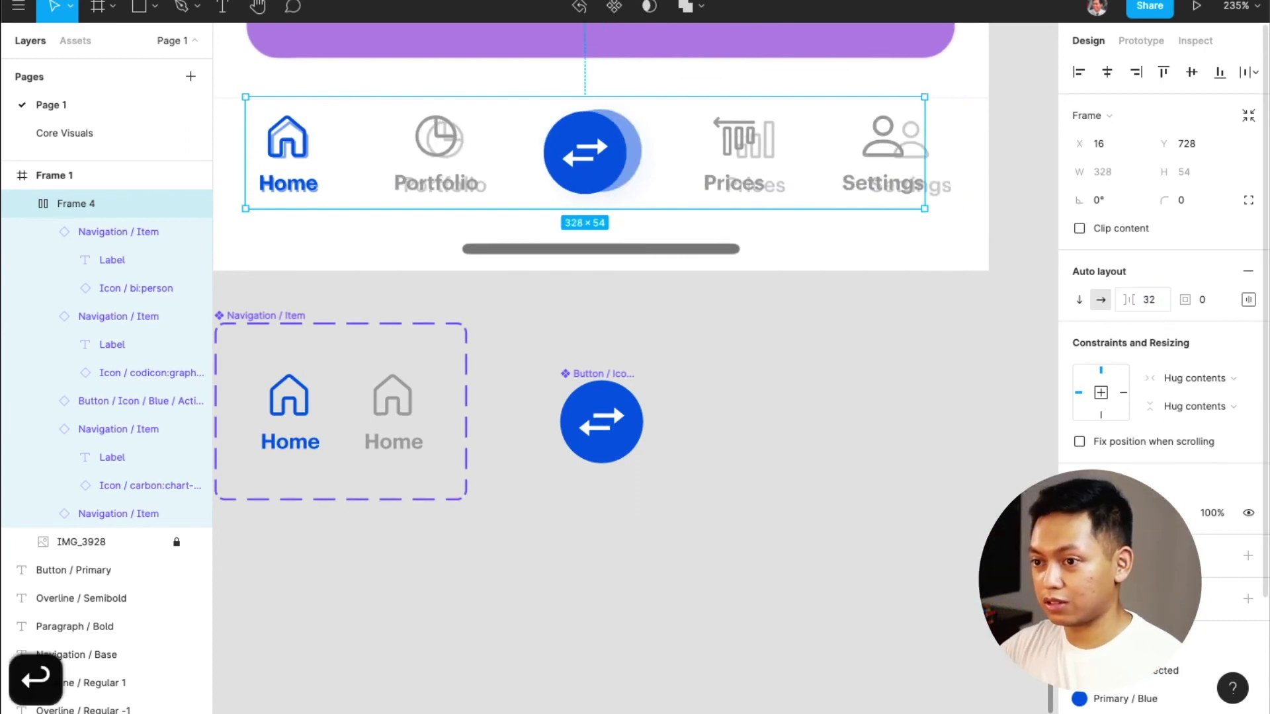
click(1106, 70)
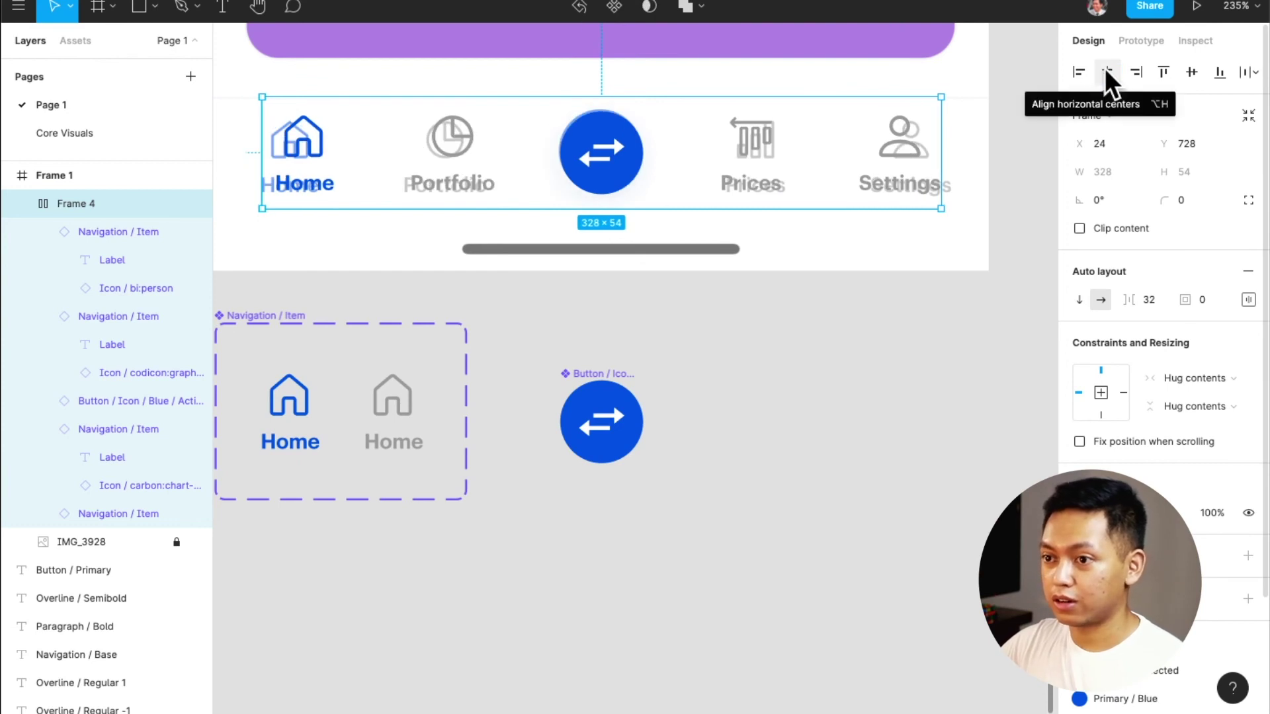
key(super+z)
key(super+z)
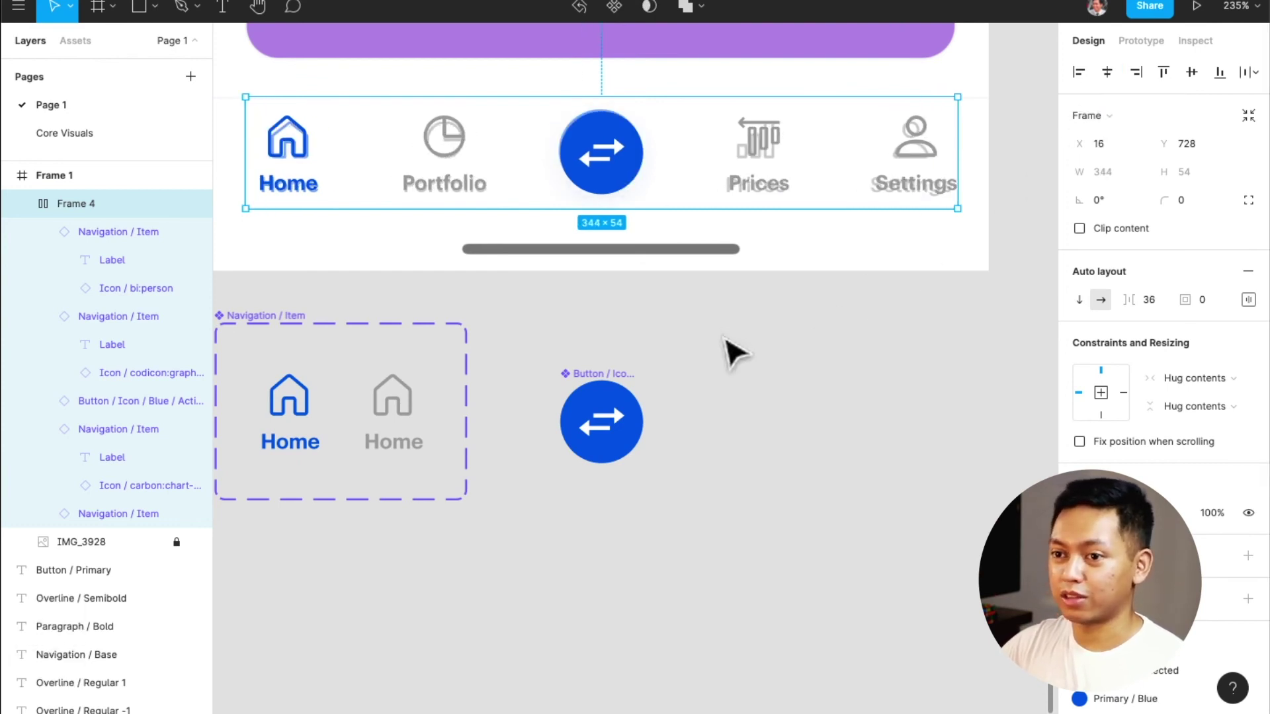
Wrap the nav row in a new Frame 5 and widen it outward to 359×54
scroll(731, 346, up, 3)
scroll(720, 334, left, 2)
scroll(734, 341, right, 1)
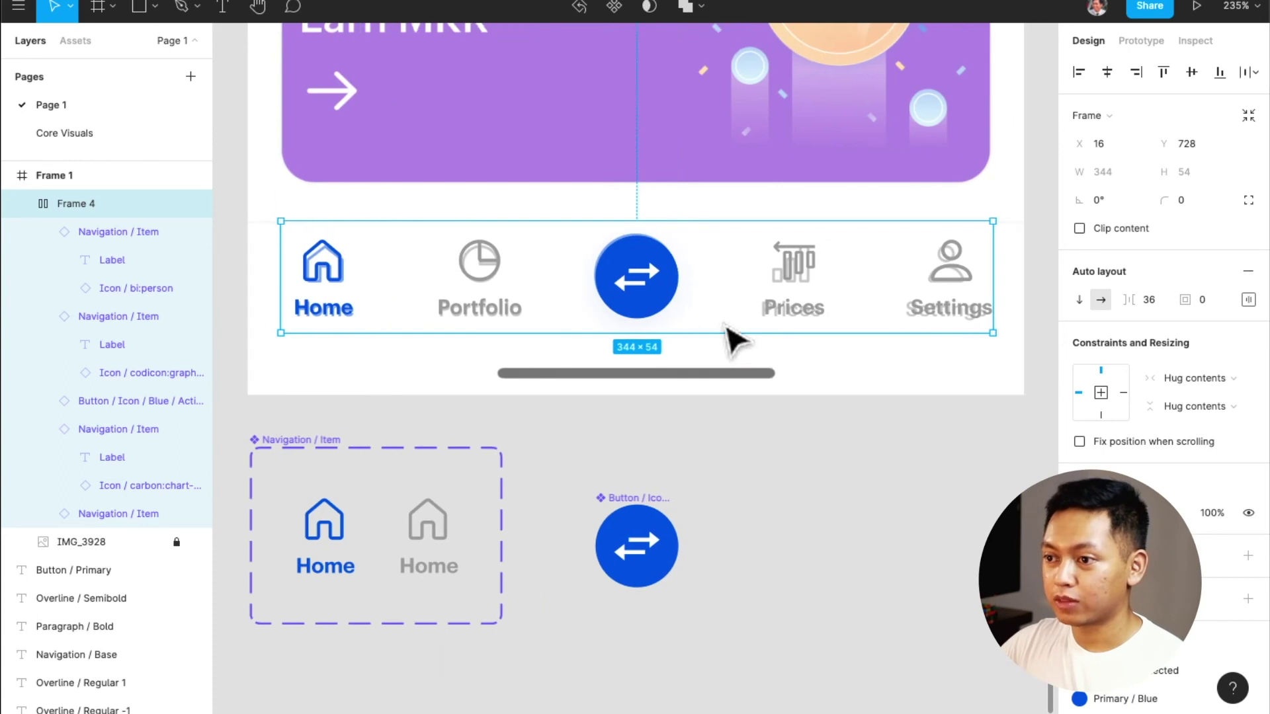
key(alt)
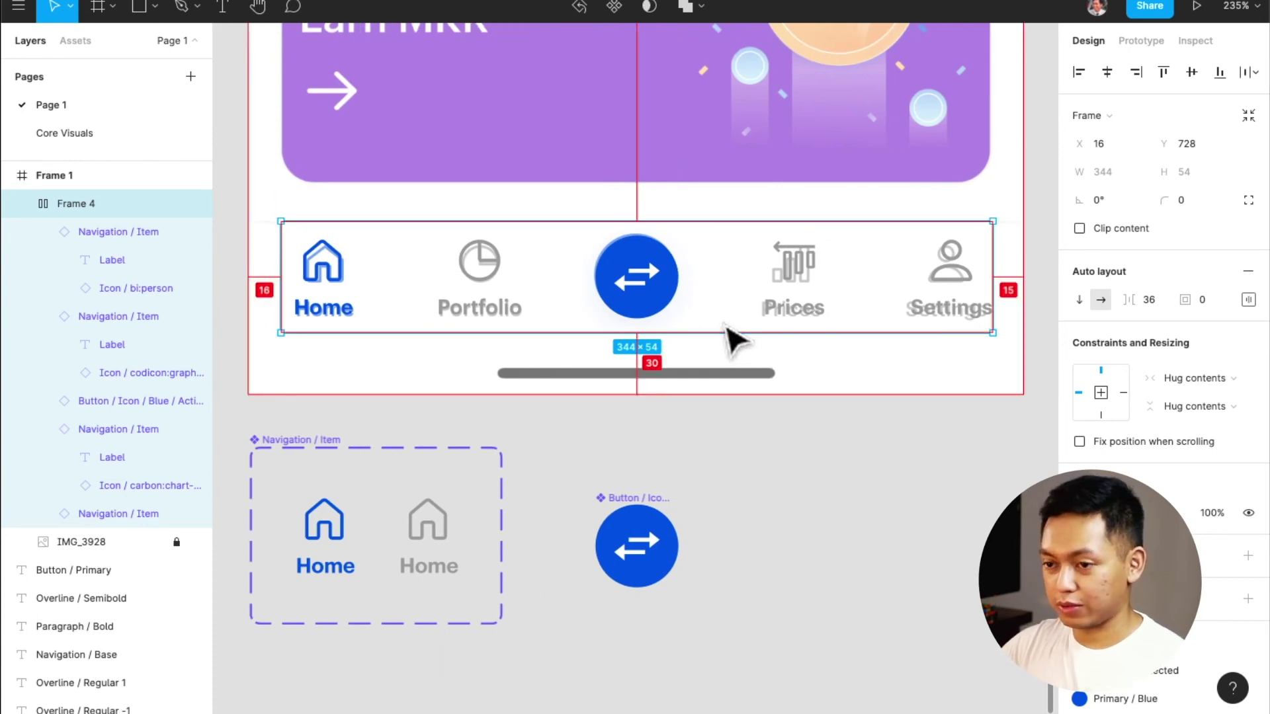
key(alt+super+g)
drag(1000, 269, 1025, 269)
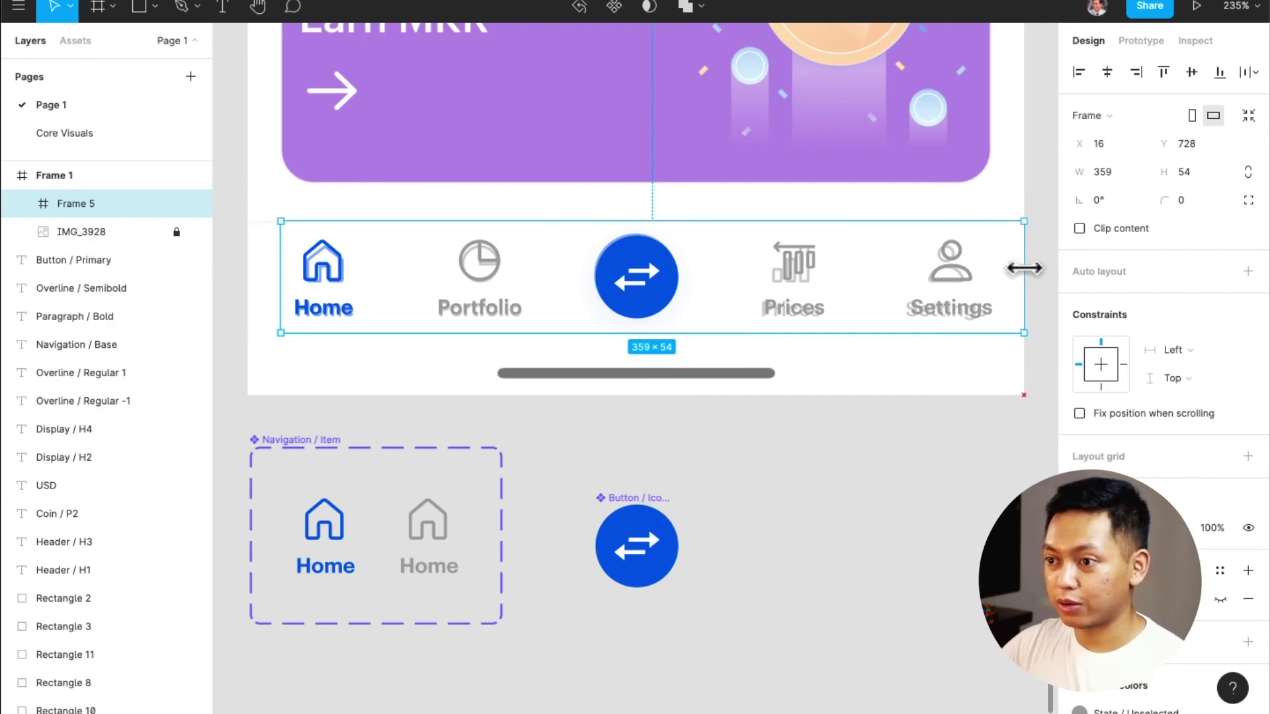
Stretch the wrapper frame to a full-width 375×84 bar and rename the inner row Buttons
drag(278, 268, 247, 268)
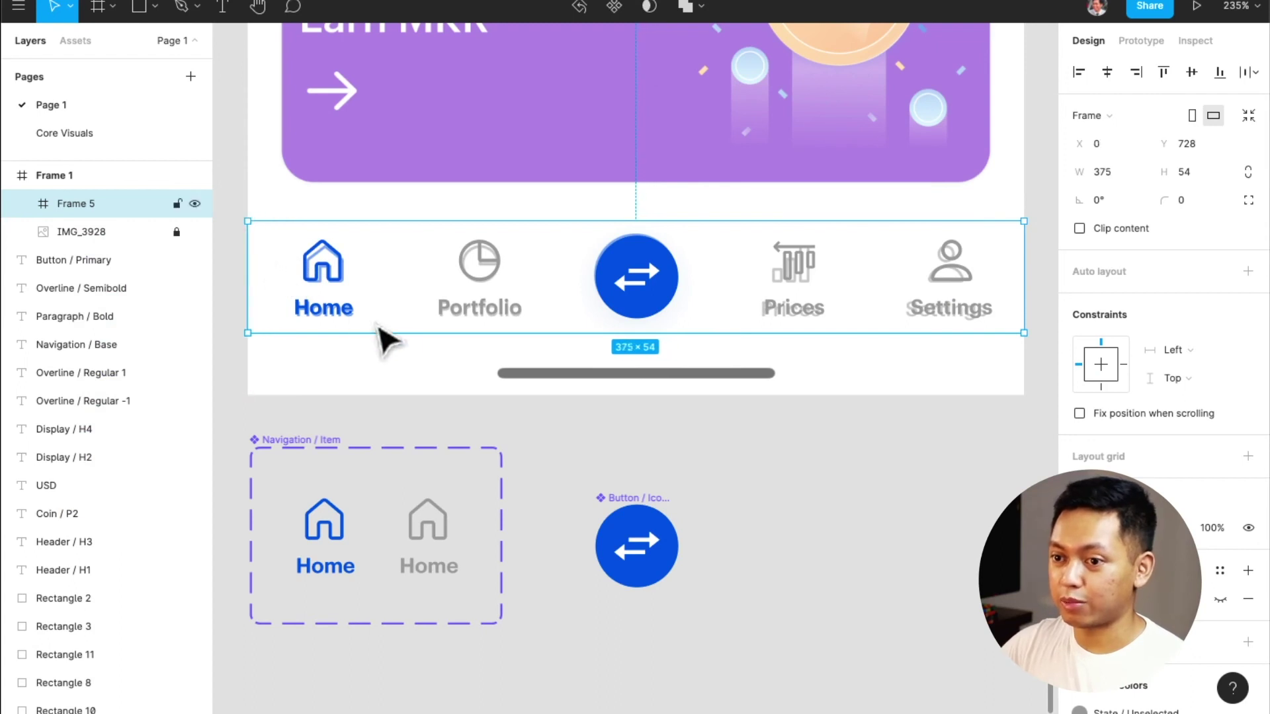
drag(387, 332, 384, 393)
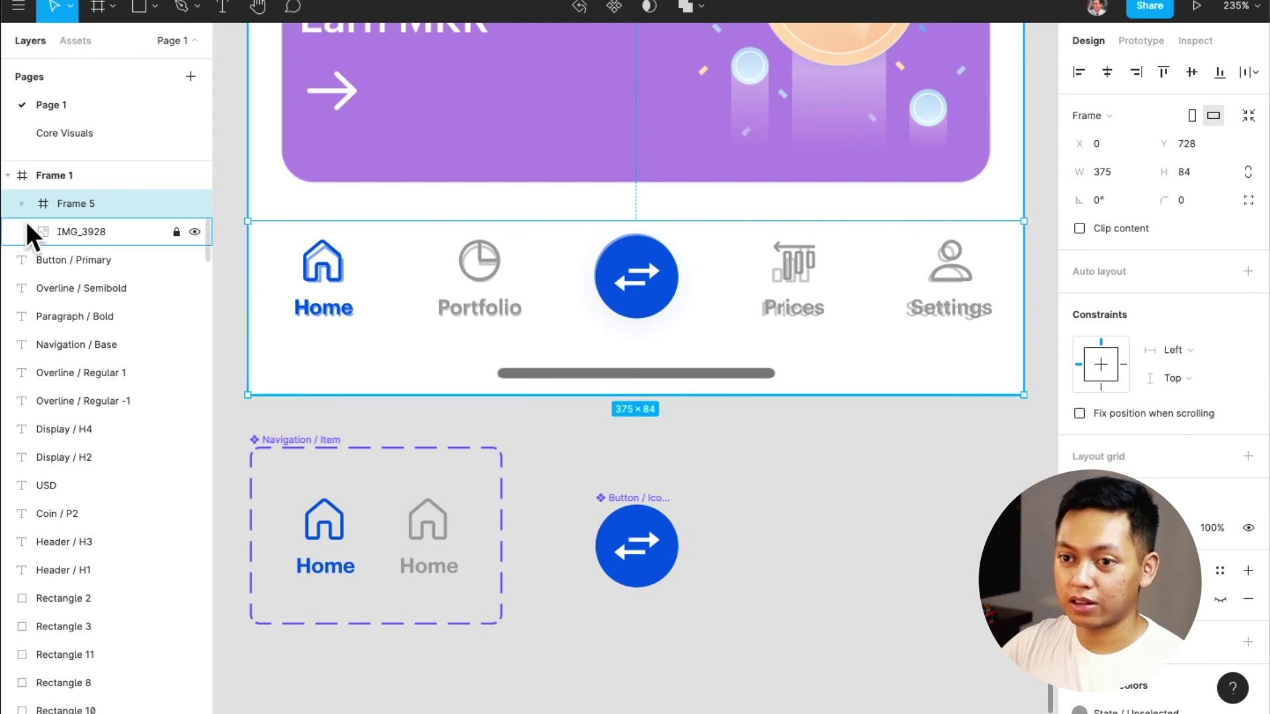
click(21, 201)
click(108, 231)
double_click(109, 232)
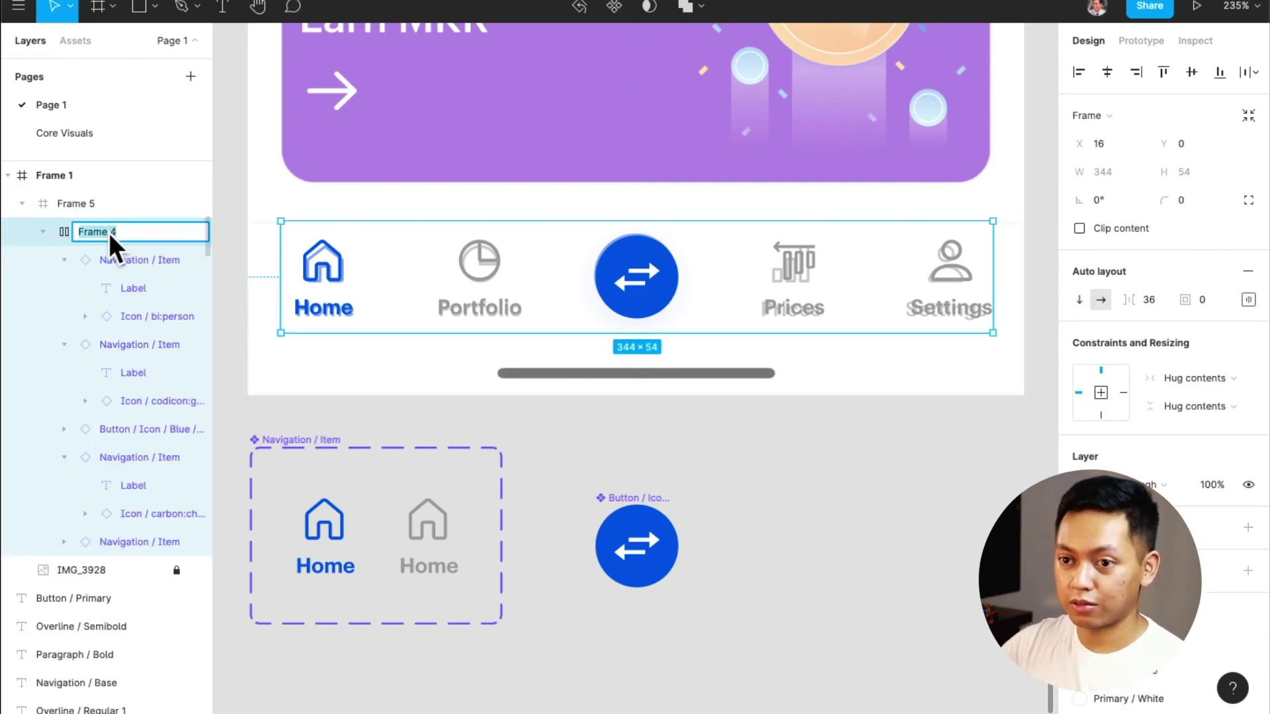
text(Buttons)
key(Return)
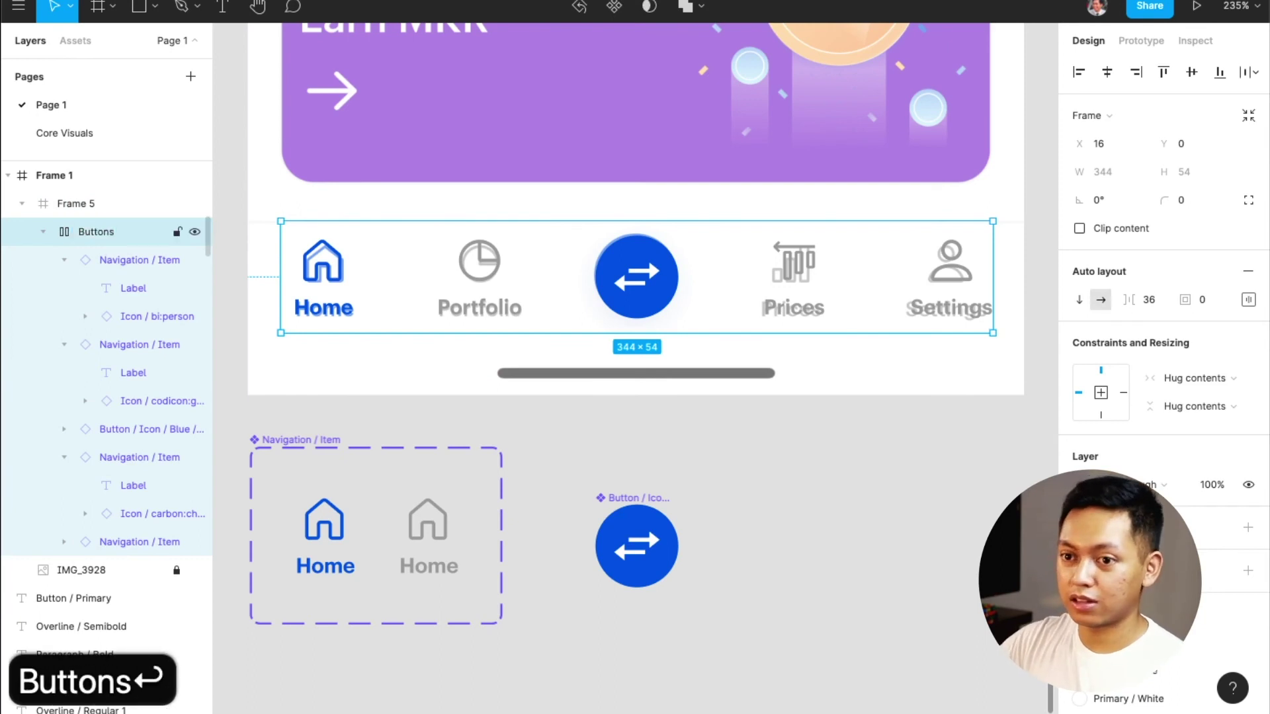
Rename the wrapper frame Buttons
click(97, 204)
double_click(97, 204)
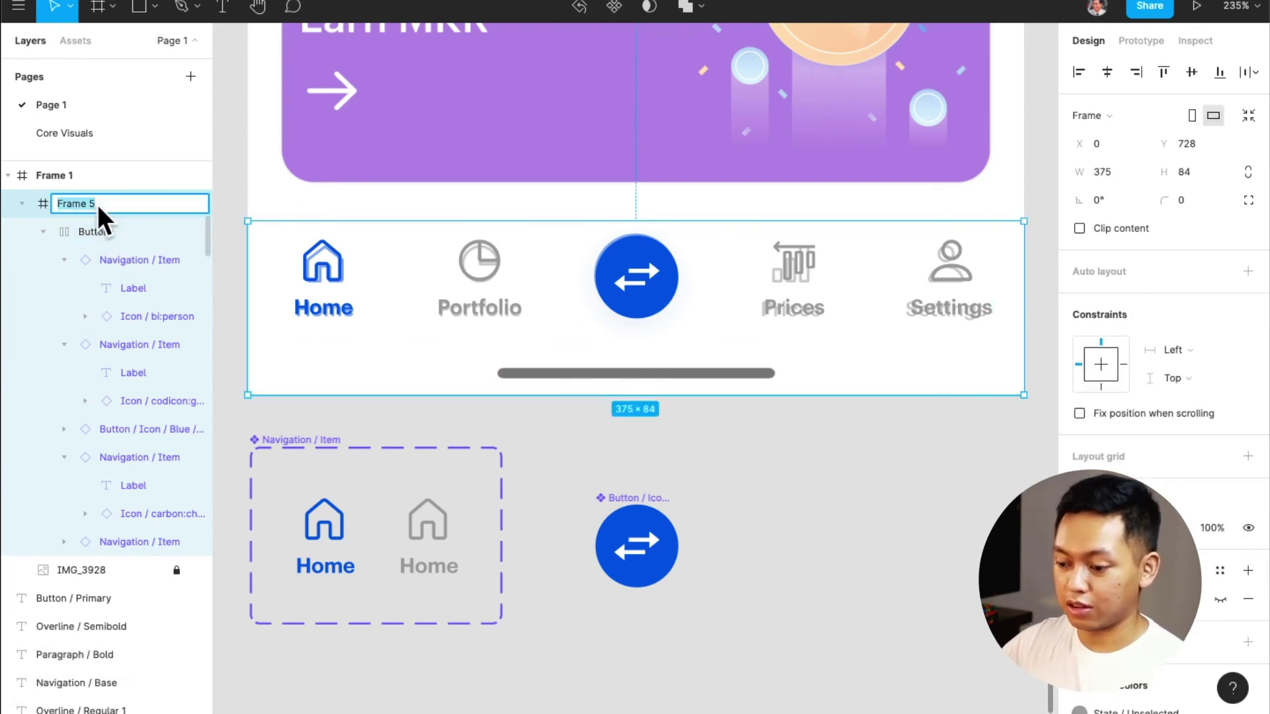
text(Con)
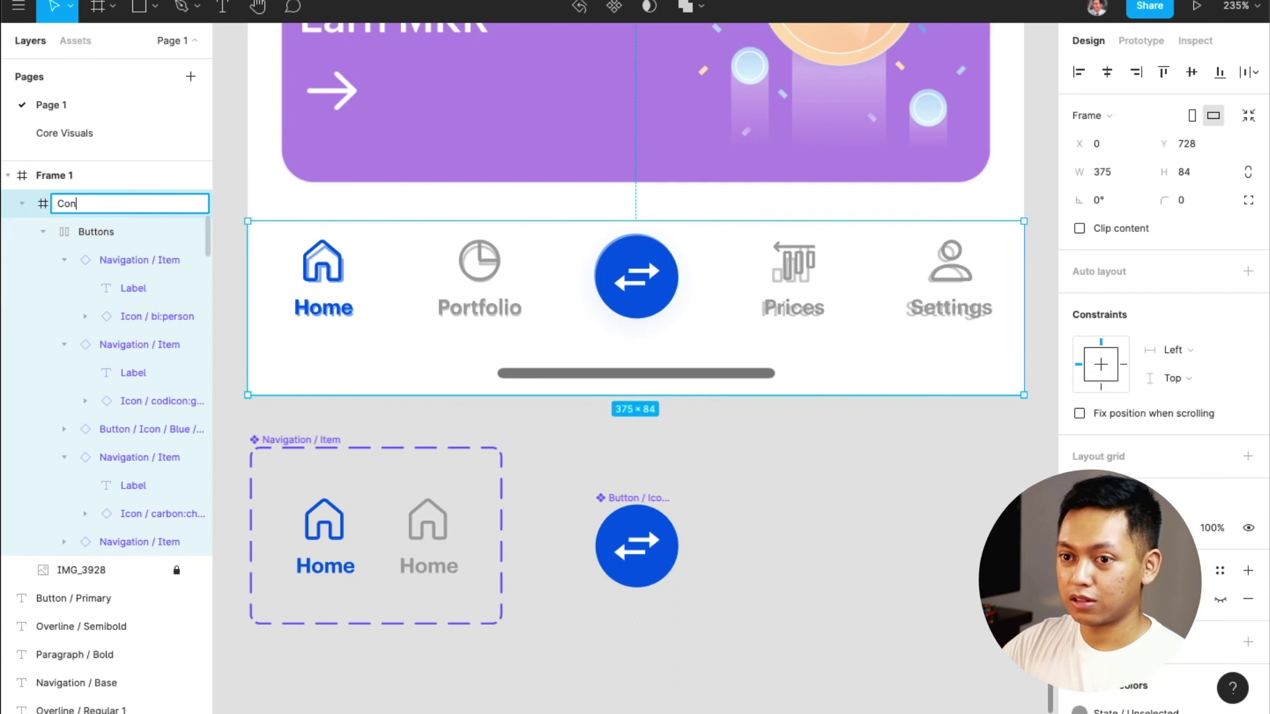
key(BackSpace)
key(BackSpace)
key(BackSpace)
text(Buttons)
key(Return)
Rename the phone screen frame 'Navigation / Bottom Nav'
click(77, 176)
double_click(77, 176)
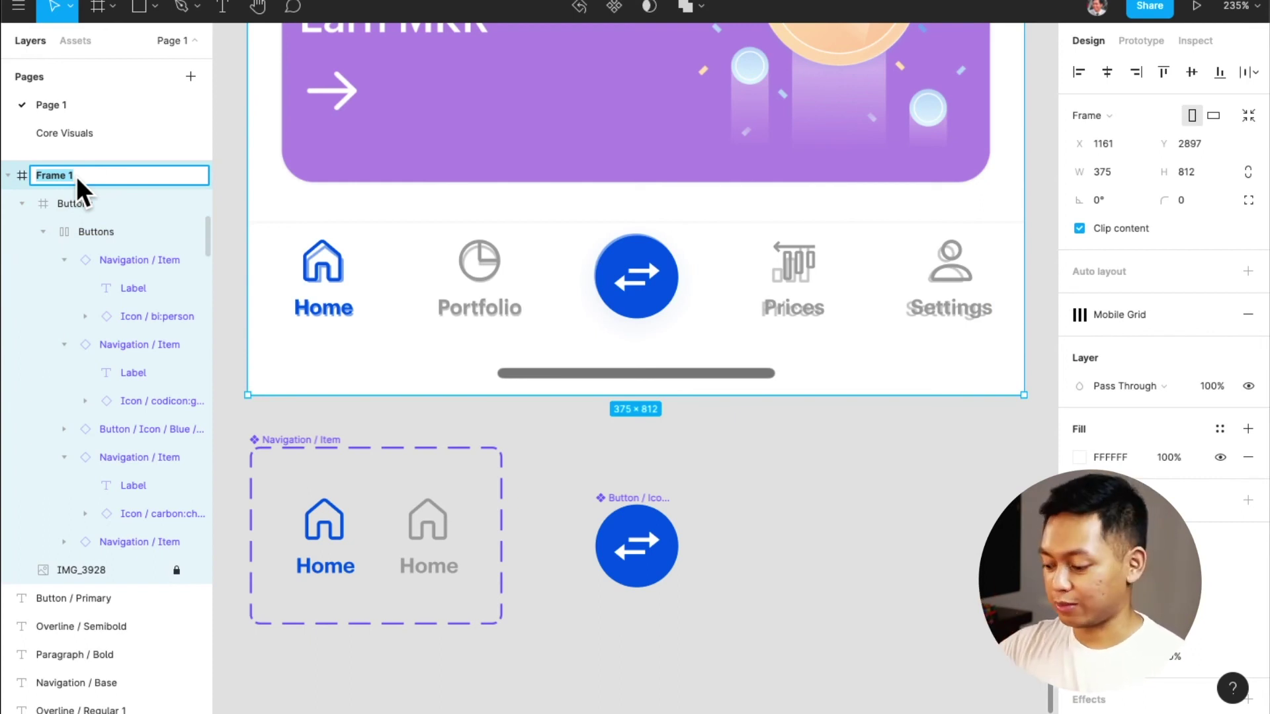
text(Bo)
key(BackSpace)
key(BackSpace)
text(Navigation / Bo)
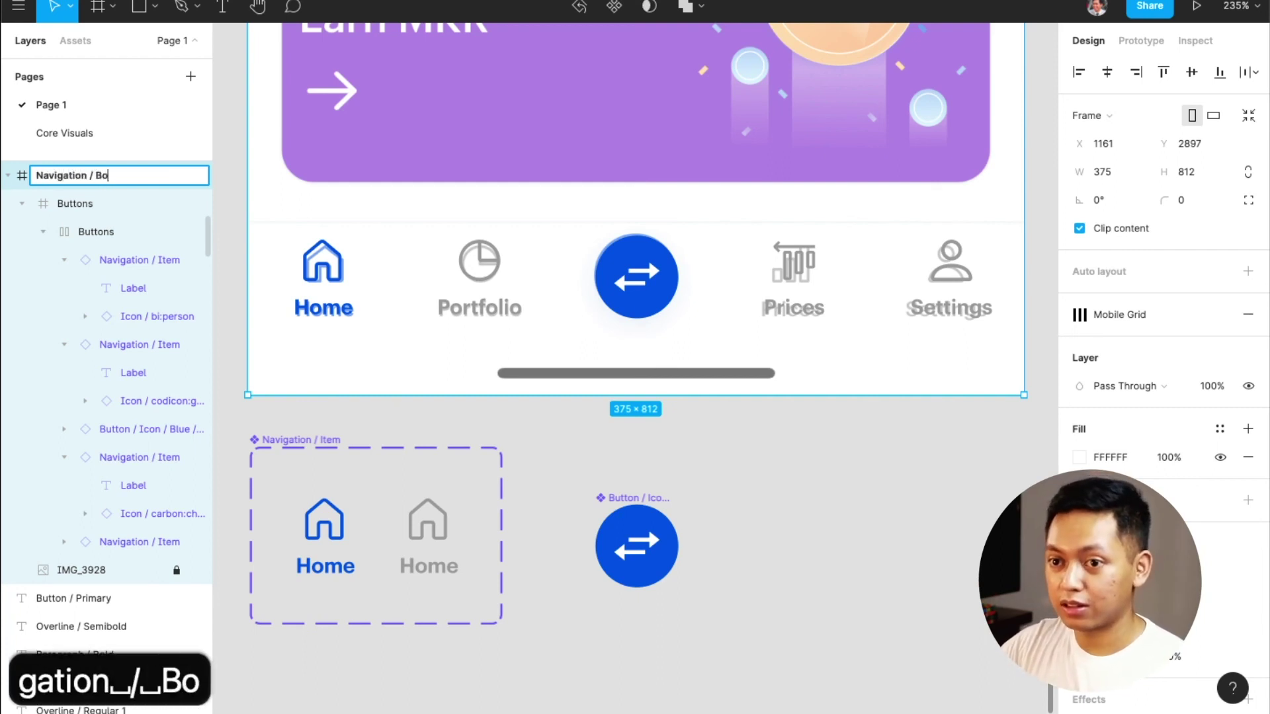
text(ttom Nav)
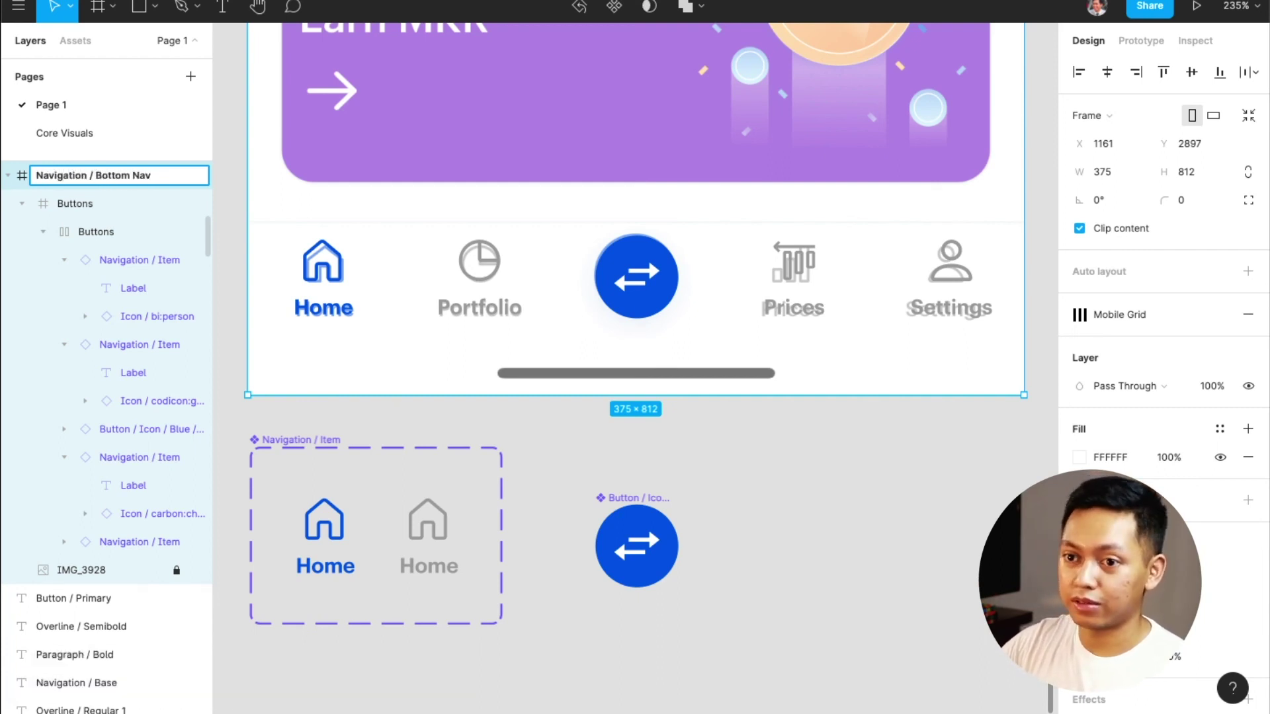
key(Return)
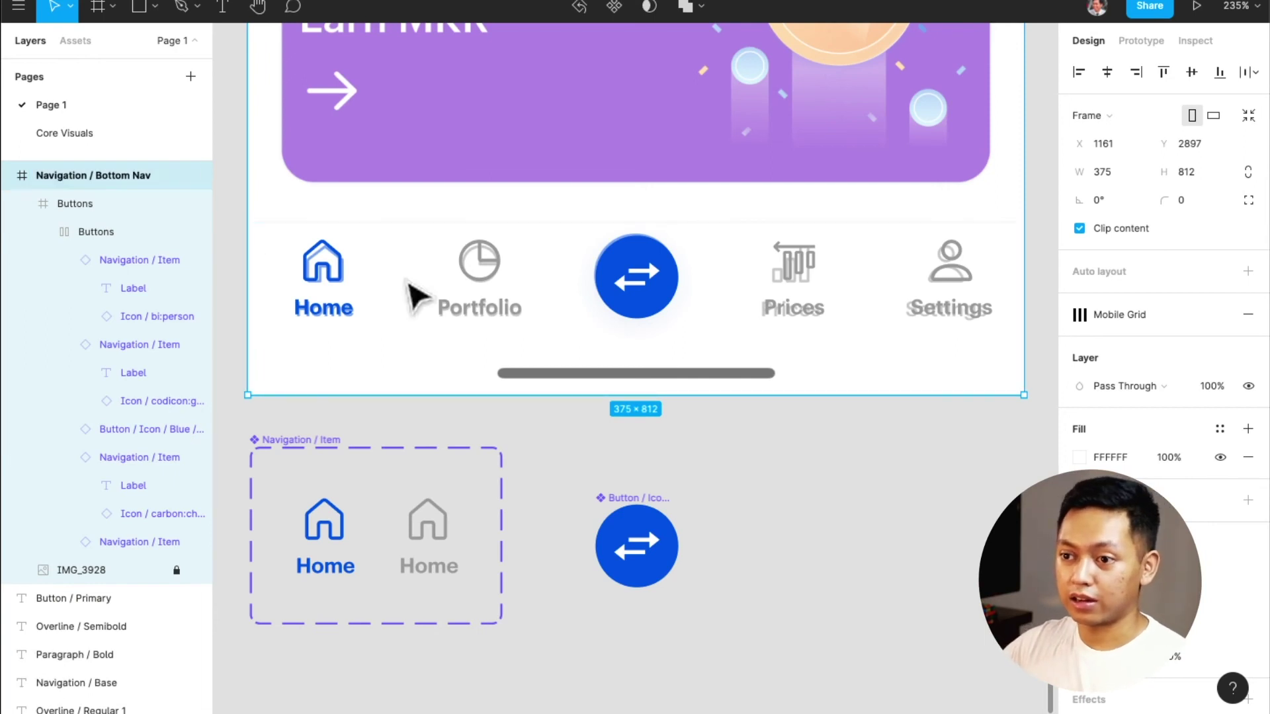
click(554, 310)
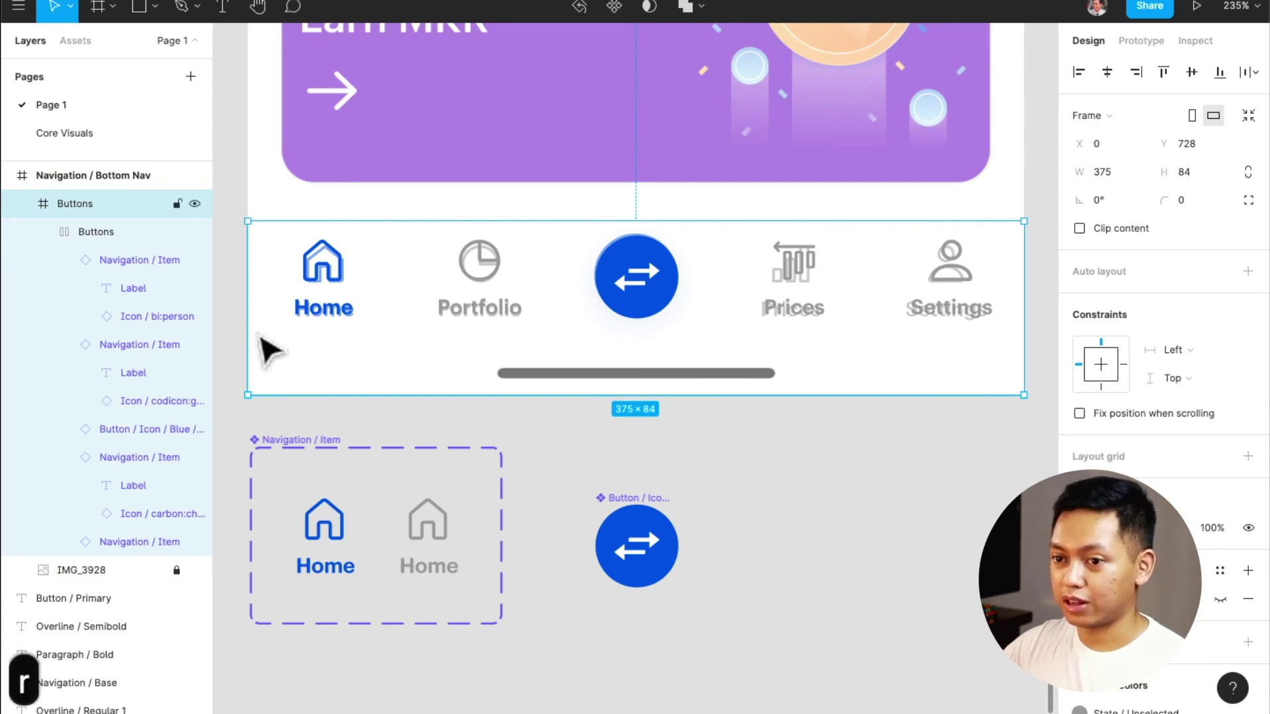
Draw a 374×1 divider along the top of the Buttons bar and give it a saved grey colour style
key(r)
drag(249, 333, 728, 354)
drag(868, 341, 1023, 335)
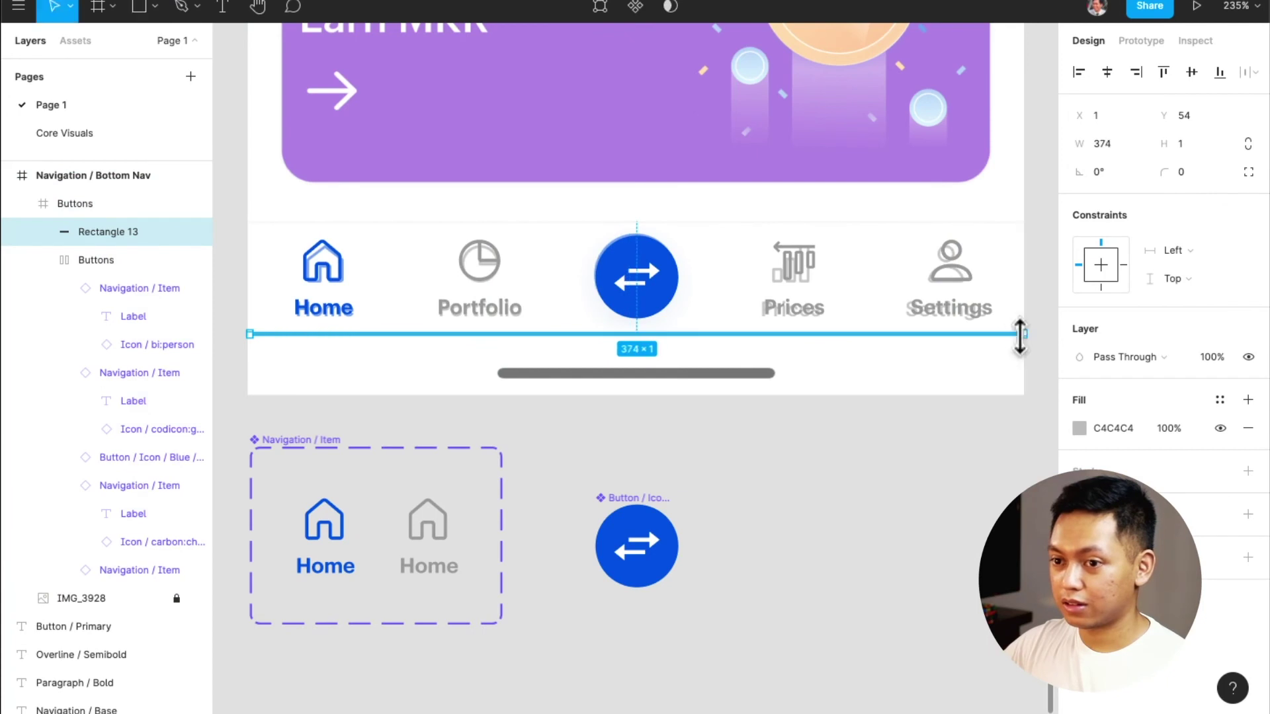
click(1172, 73)
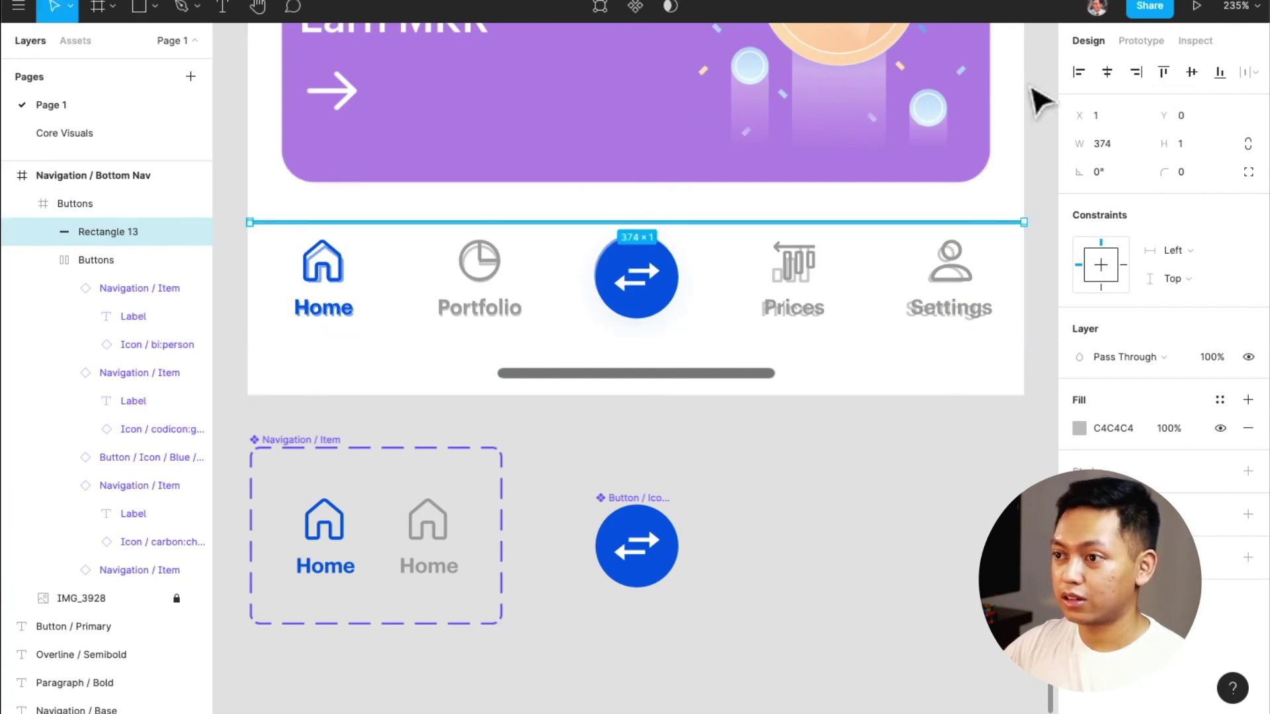
click(1220, 400)
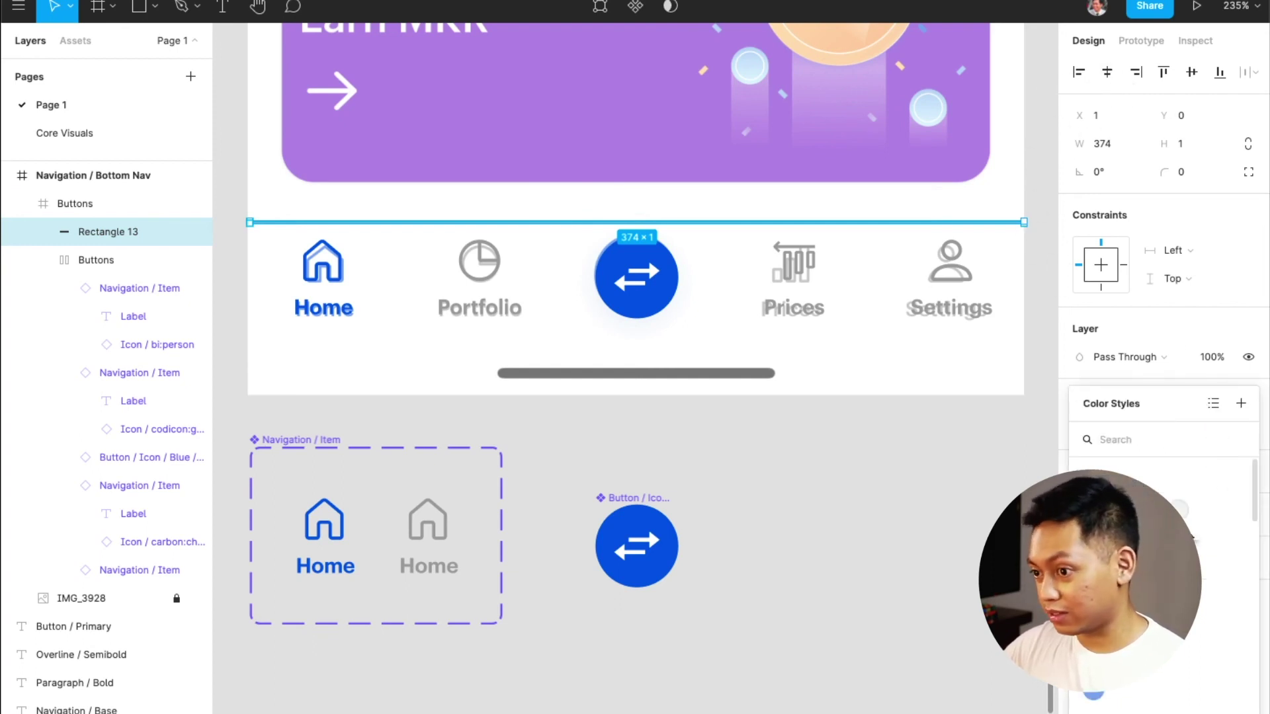
click(1184, 519)
click(857, 509)
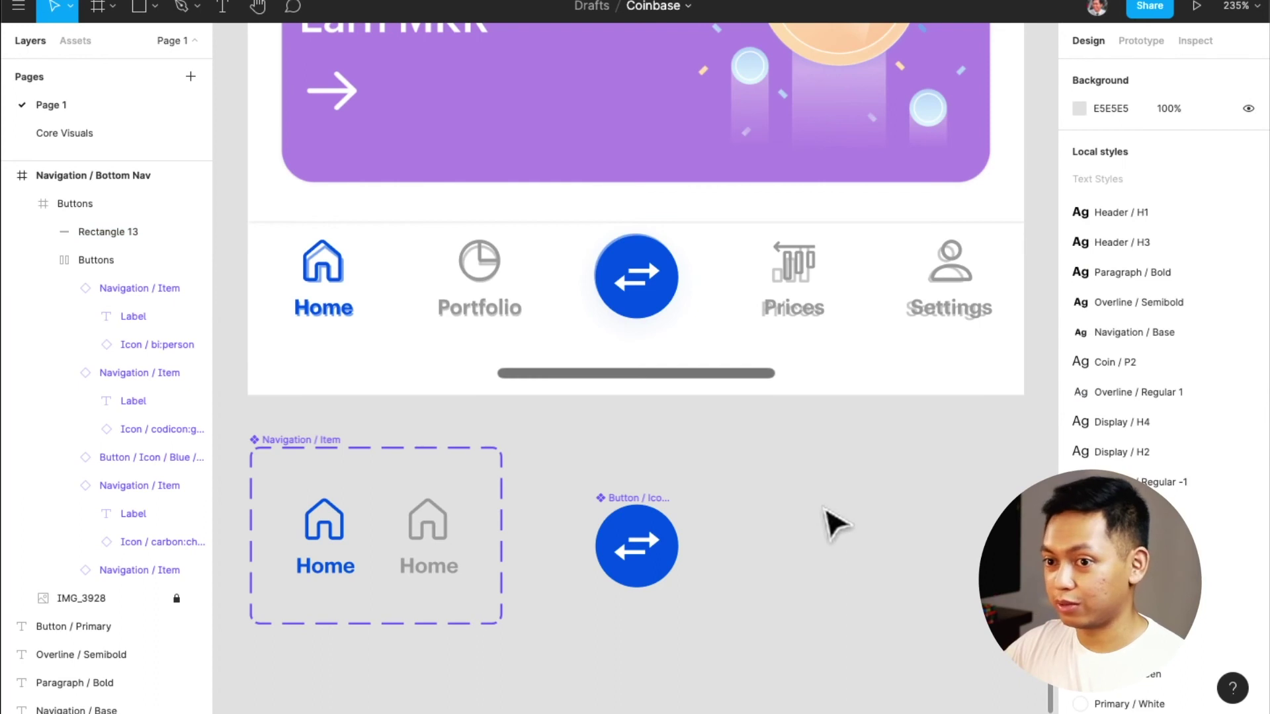
scroll(799, 255, up, 5)
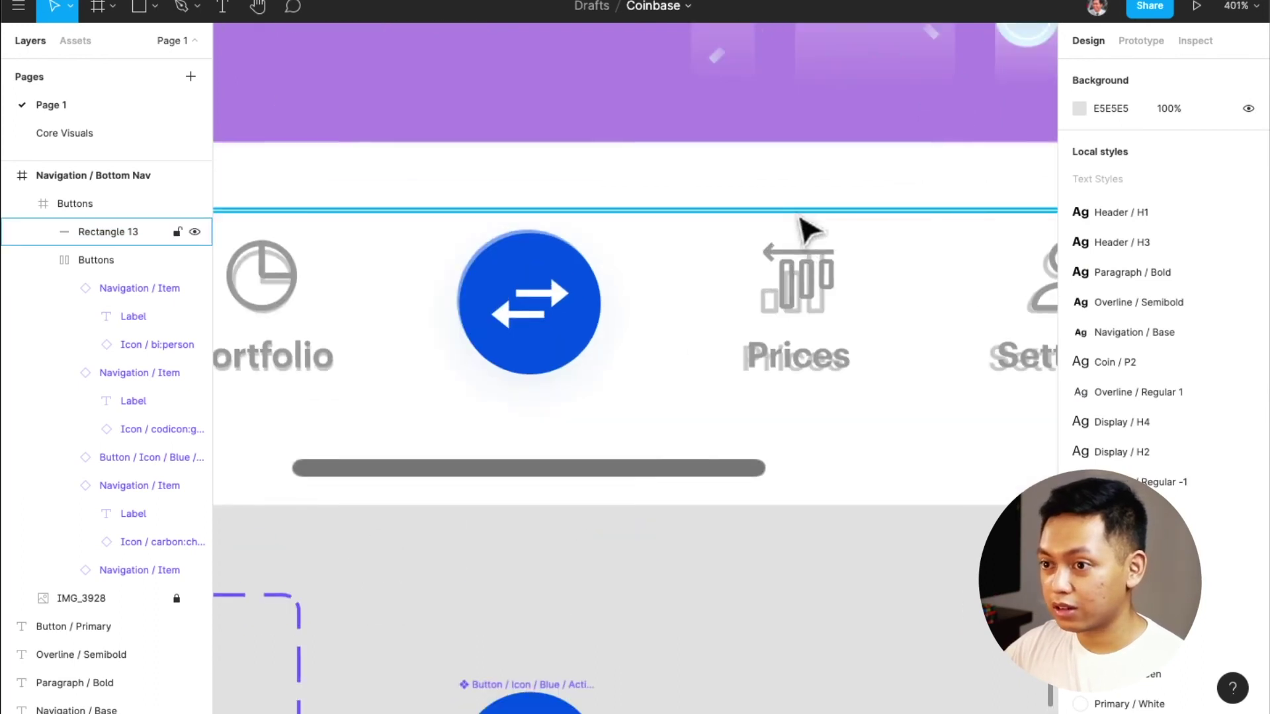
scroll(803, 405, down, 5)
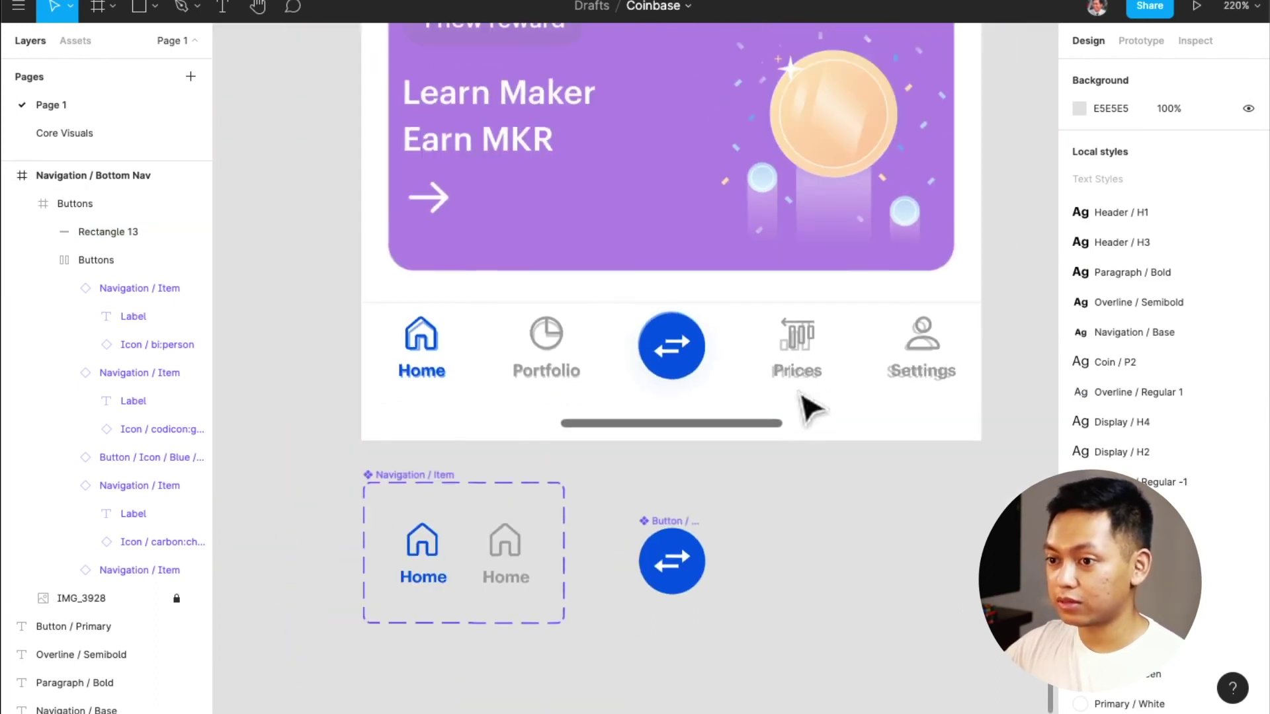
Move the Buttons bar below the phone, then cancel the rename and undo the move
drag(703, 368, 708, 711)
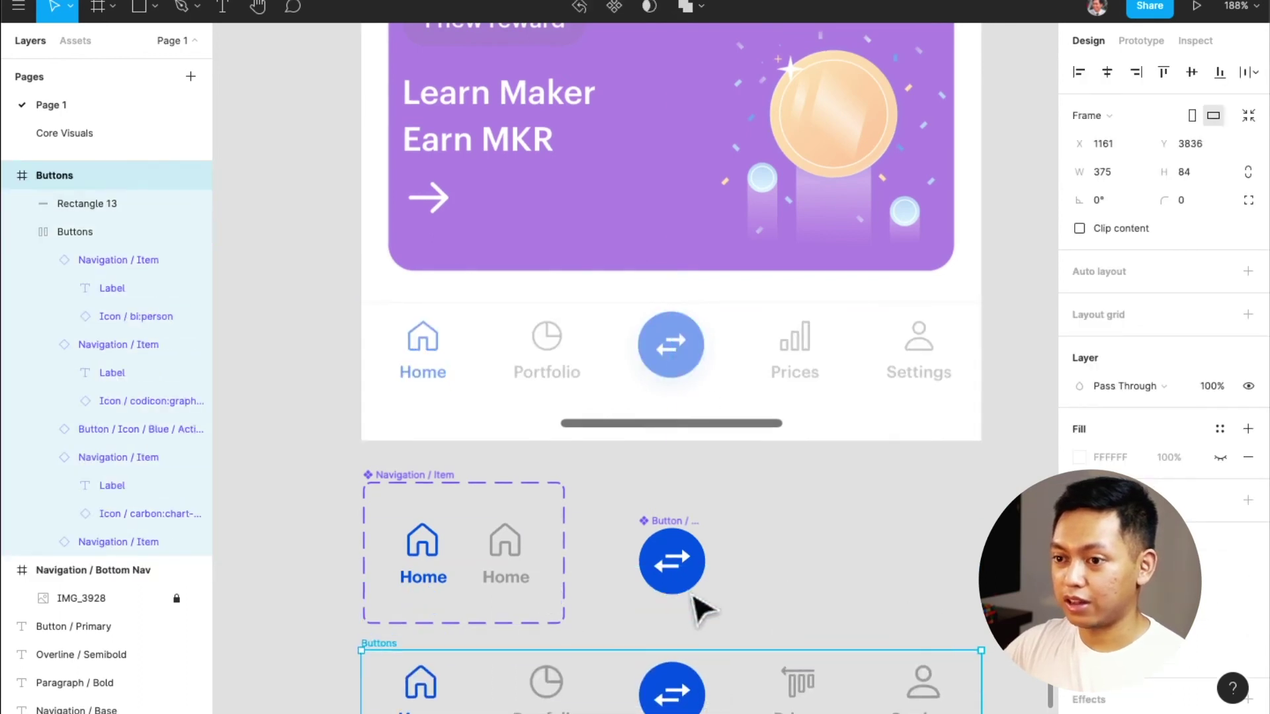
scroll(695, 608, down, 5)
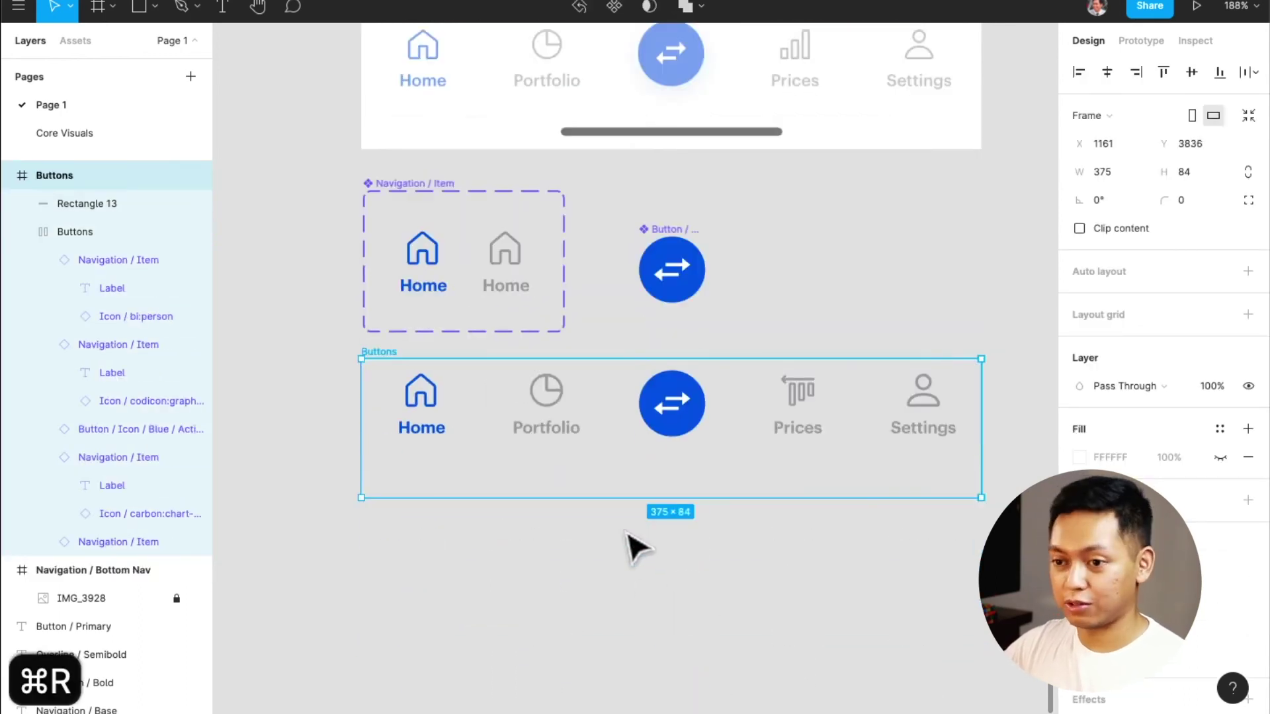
key(super+r)
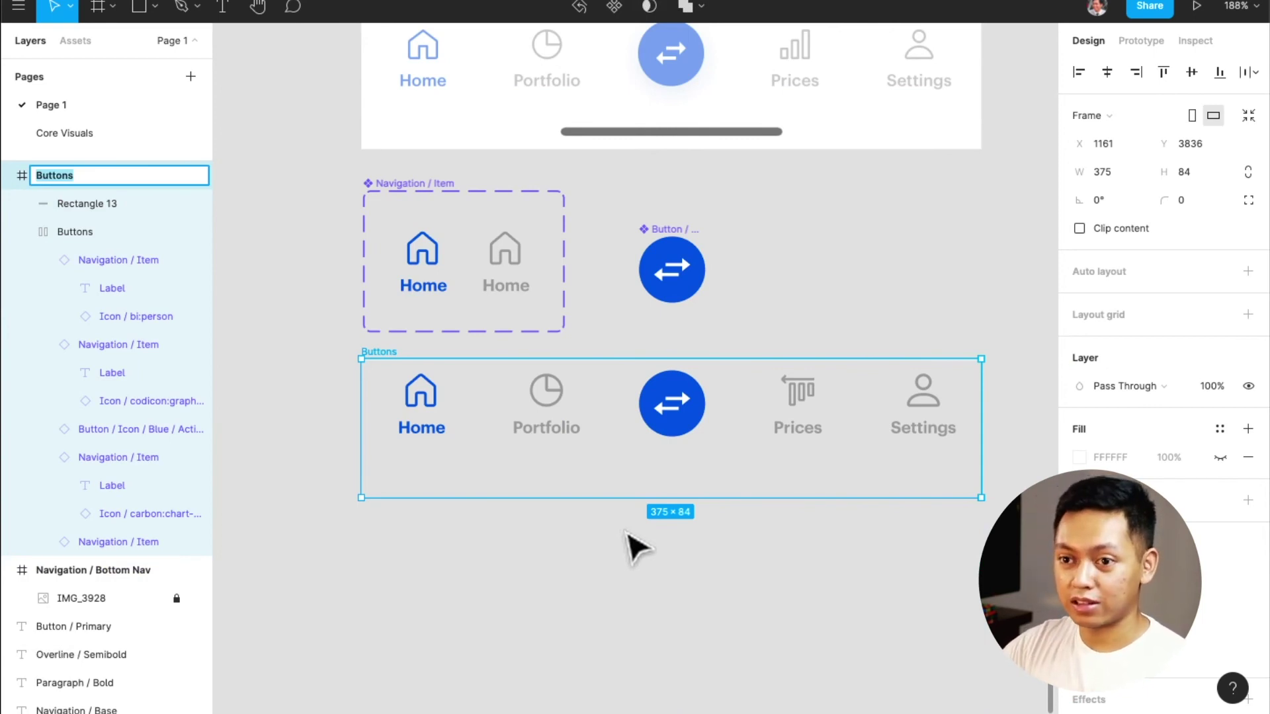
scroll(637, 542, up, 4)
key(Escape)
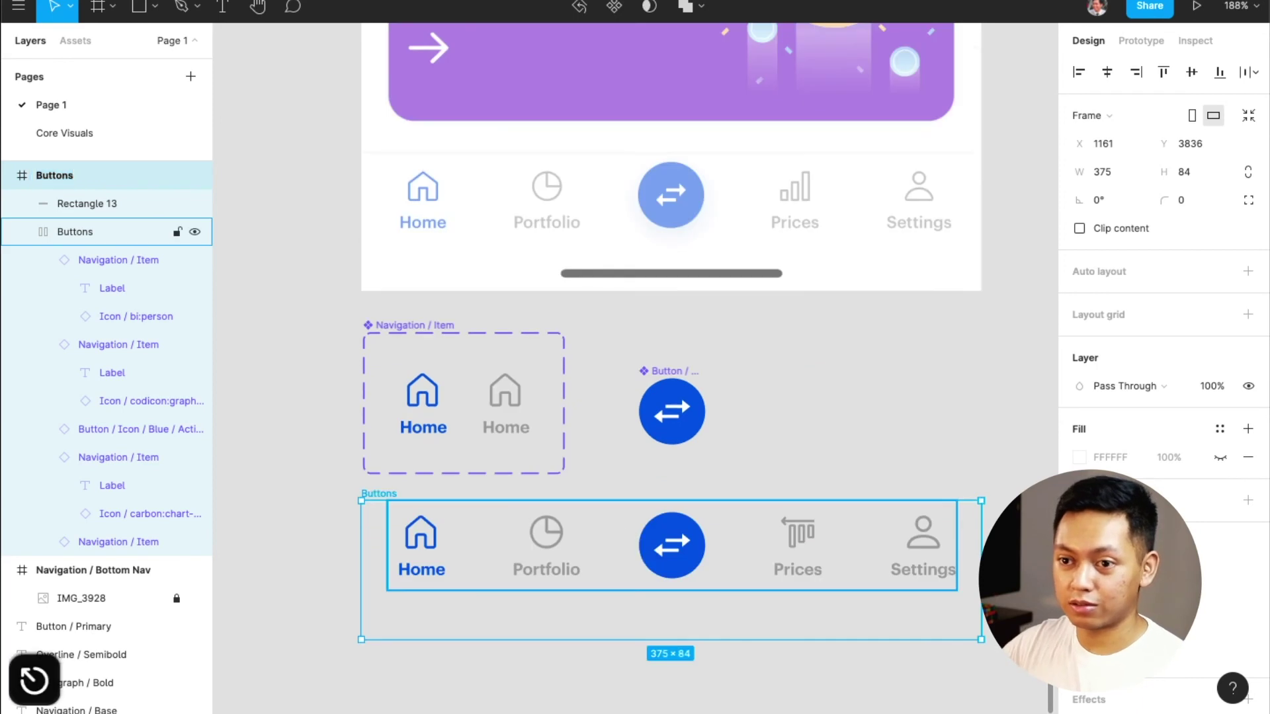
key(super+z)
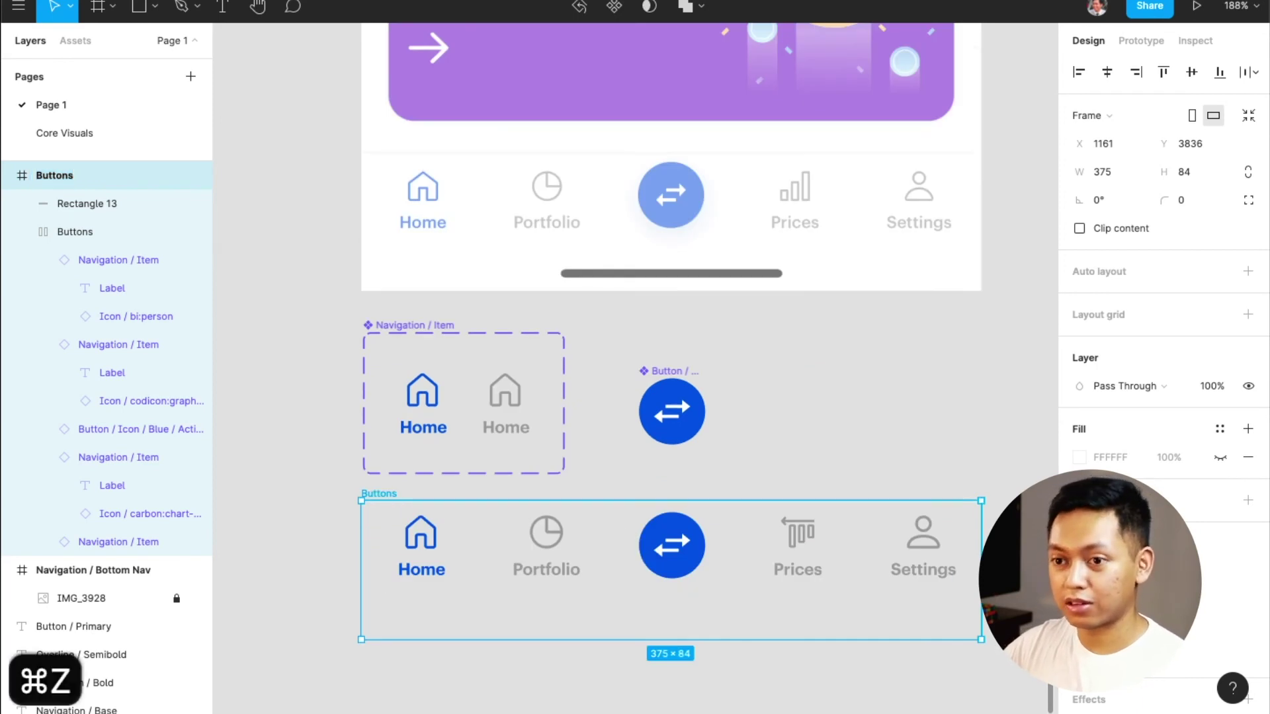
click(556, 487)
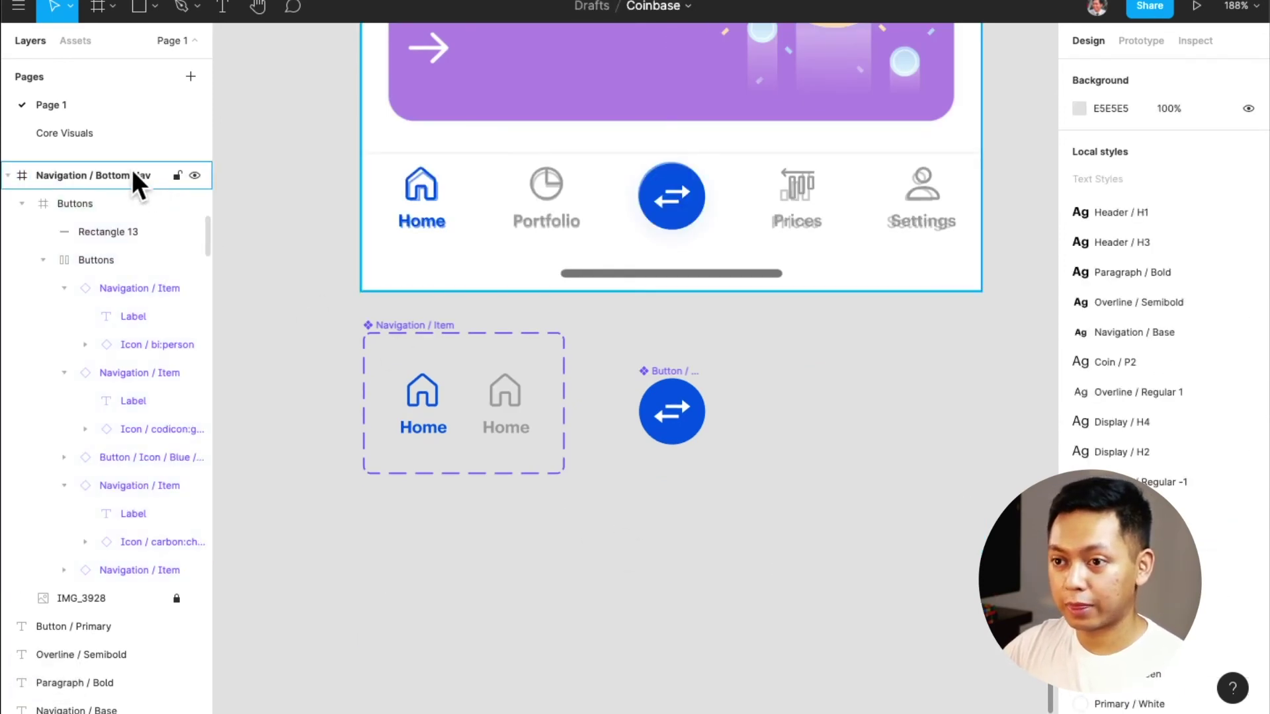
Rename the Buttons bar 'Navigation / Bottom Nav' by copying the screen frame's name
click(133, 171)
double_click(132, 176)
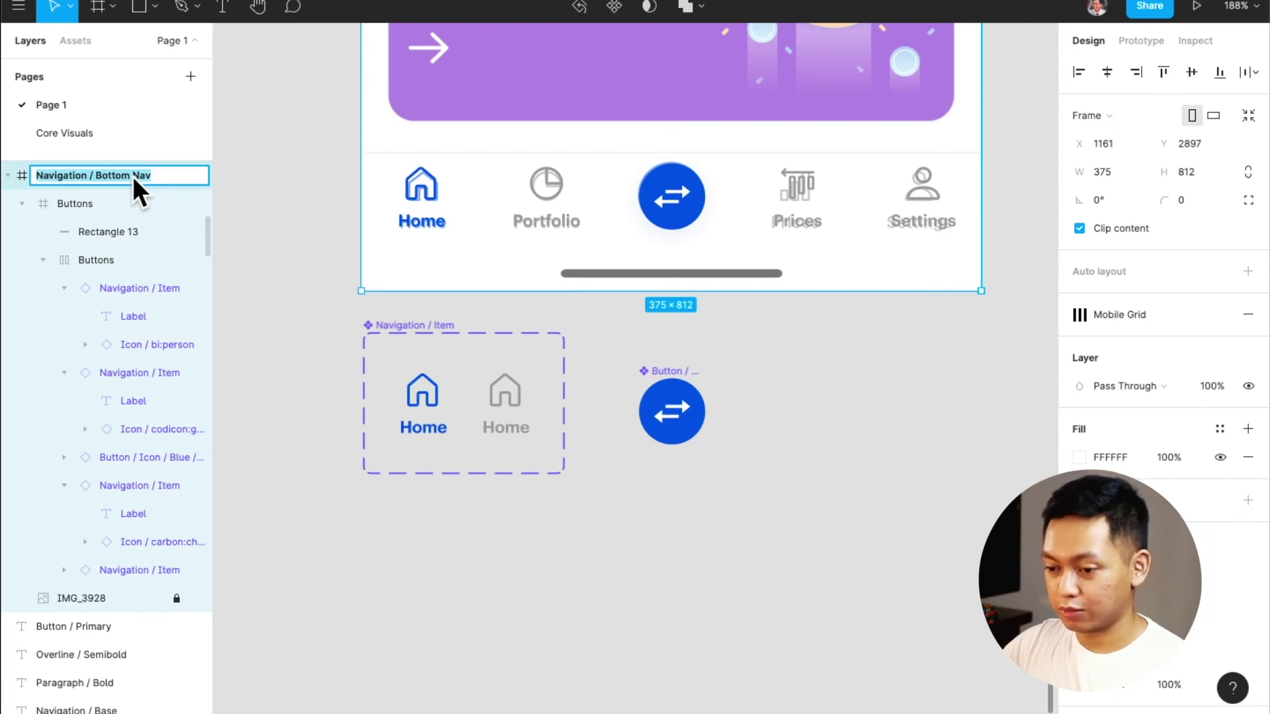
key(super+c)
click(127, 192)
double_click(127, 192)
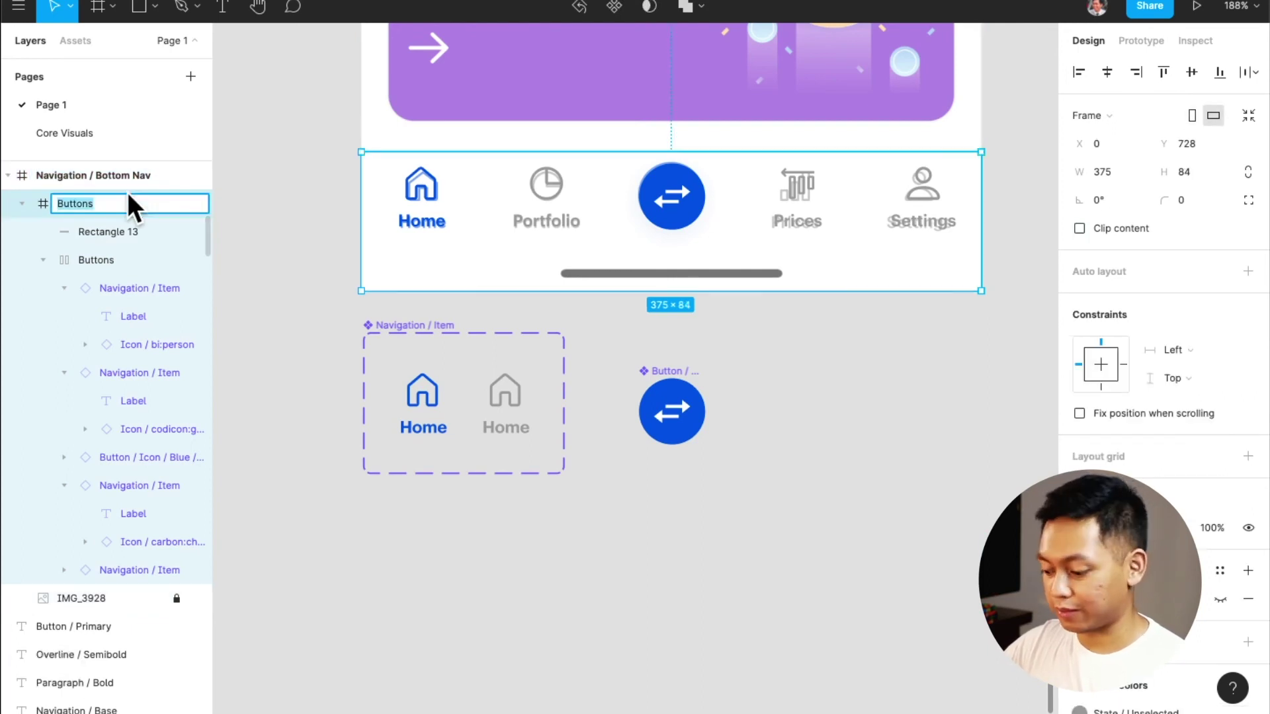
key(super+v)
key(super+z)
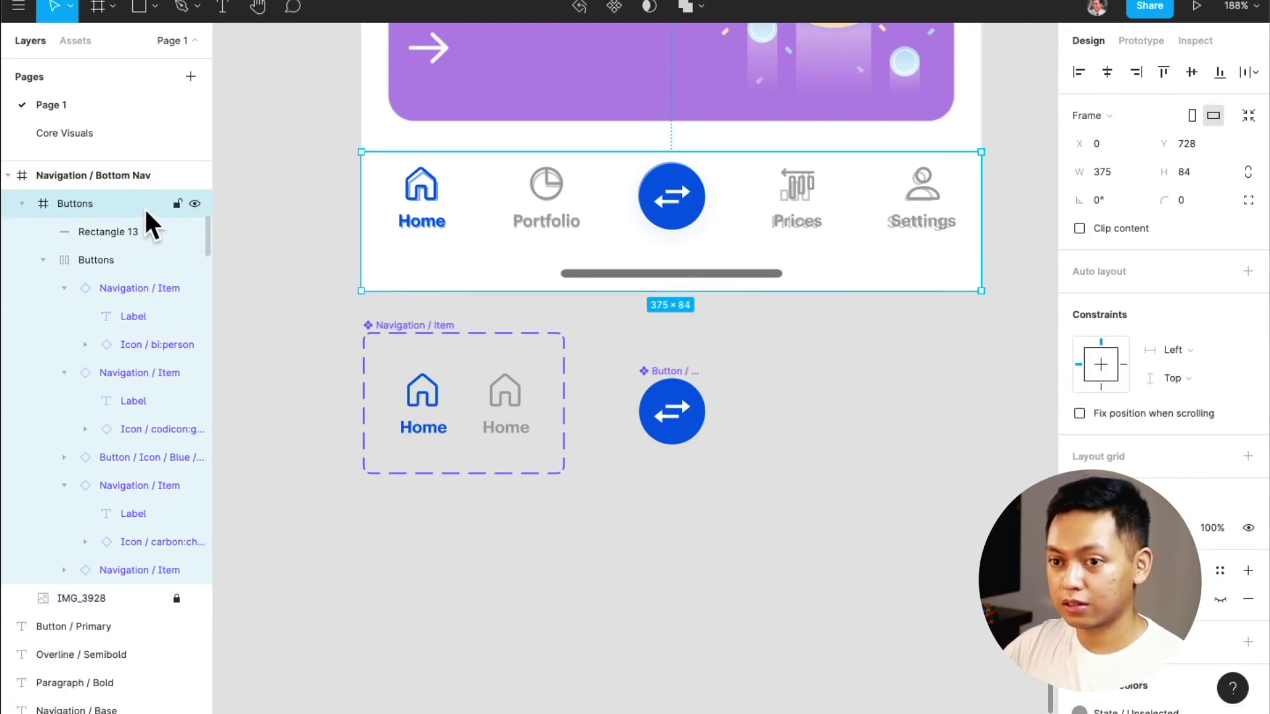
double_click(143, 209)
key(super+v)
key(Return)
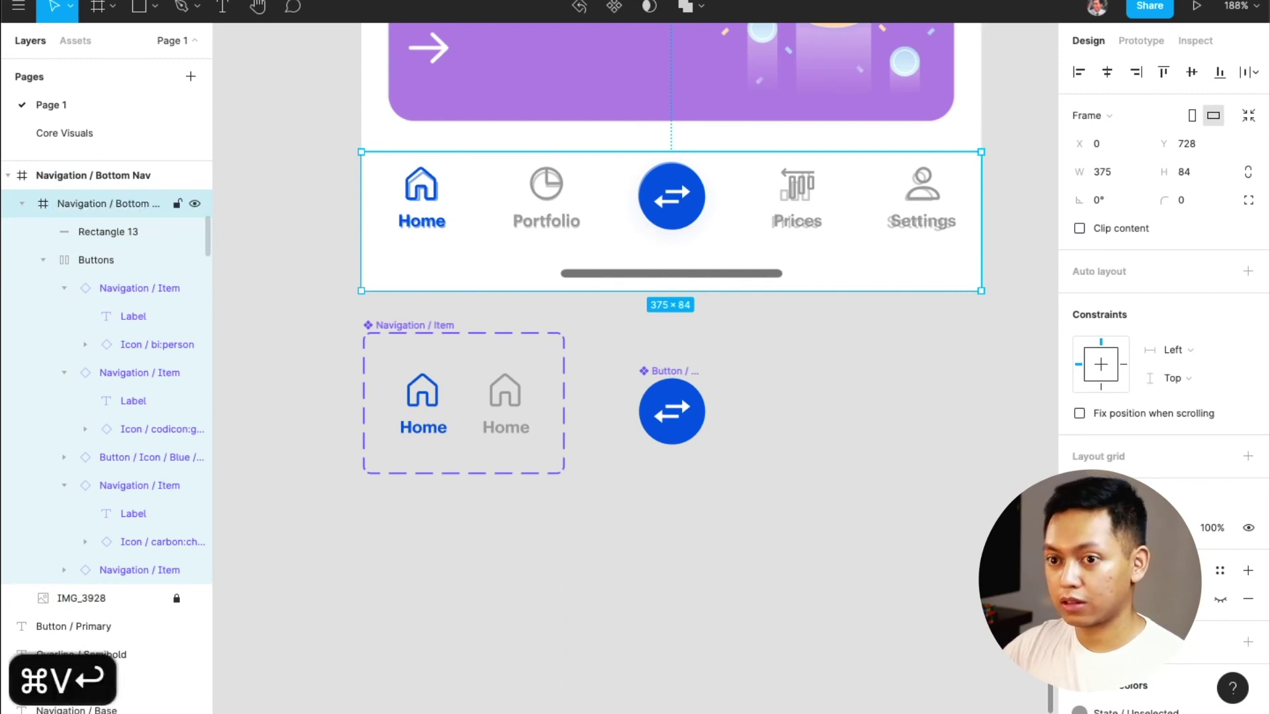
Place a duplicate of the bar below the phone and make it a component
click(318, 212)
drag(794, 199, 781, 567)
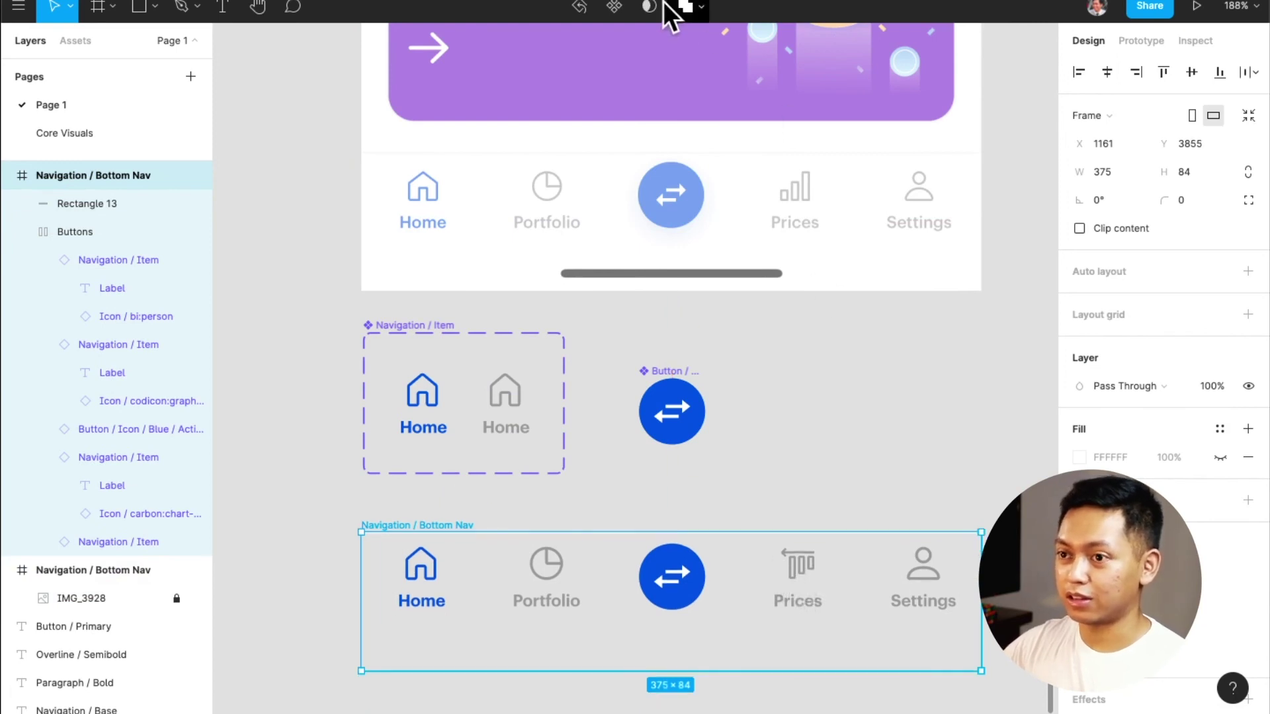
click(613, 8)
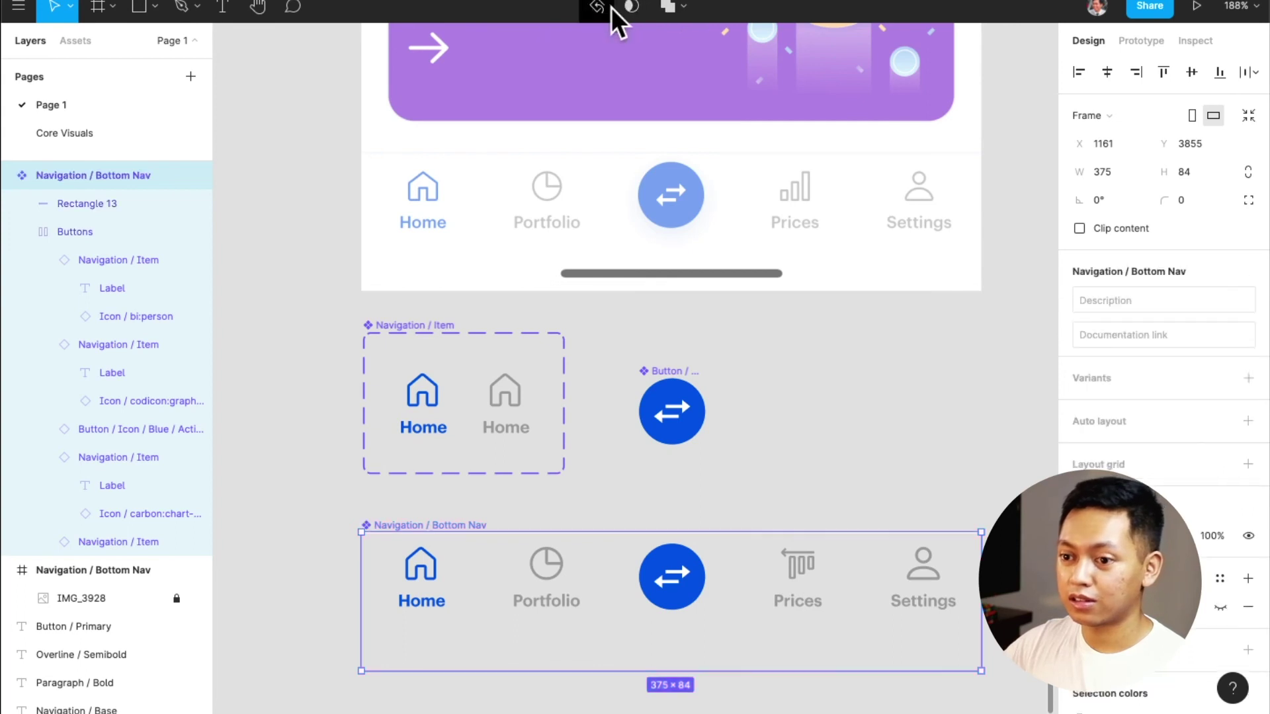
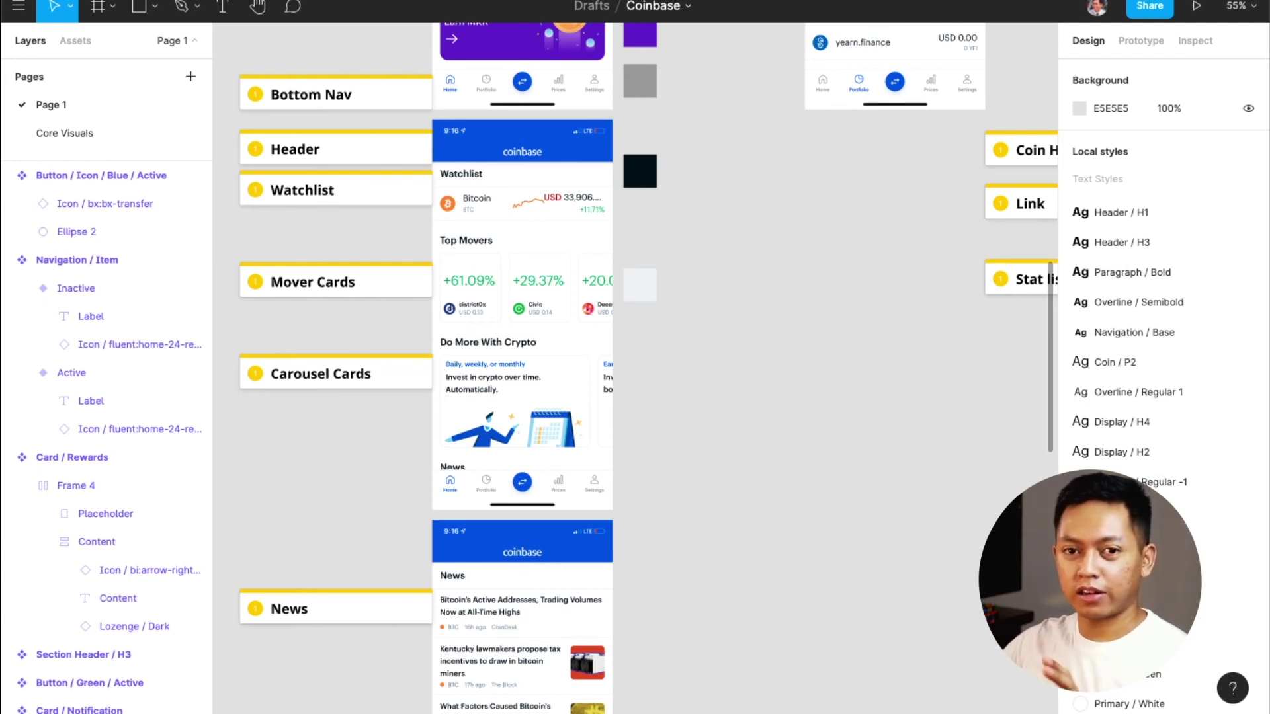
Pan to the Coinbase components and create a new empty frame, Frame 5, beside them
scroll(581, 525, up, 3)
scroll(581, 529, down, 8)
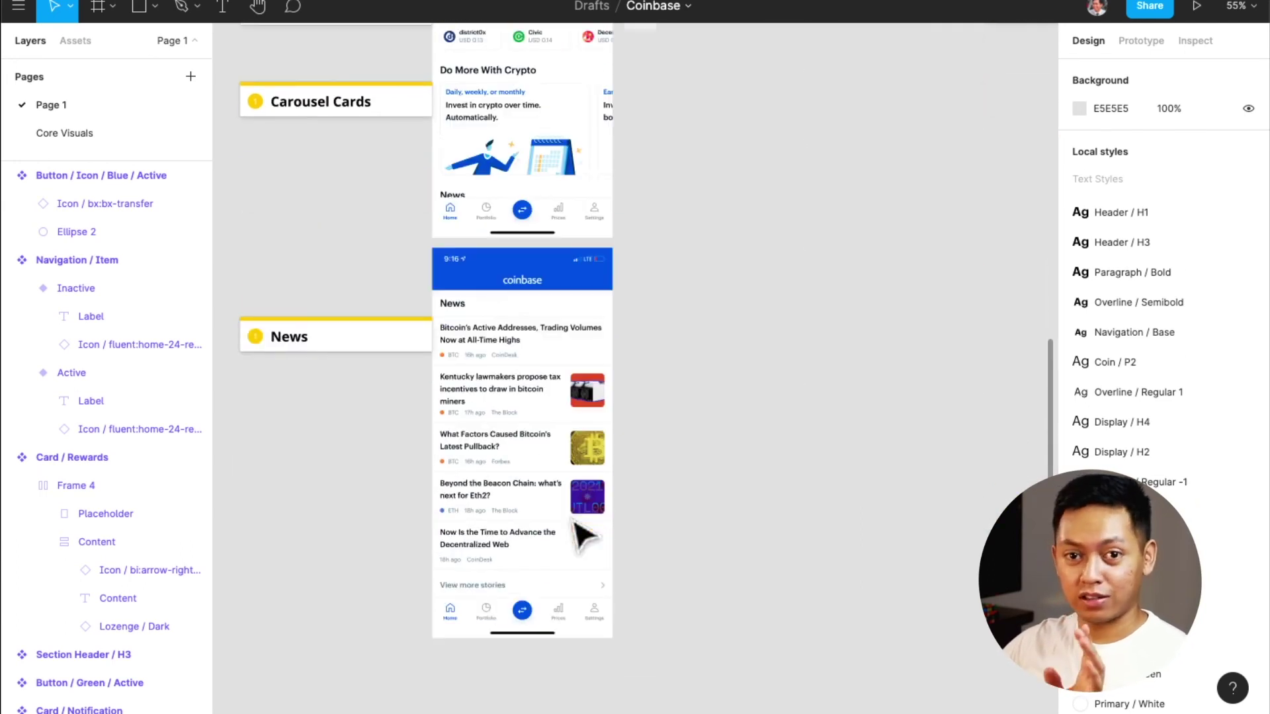
scroll(581, 535, down, 2)
scroll(581, 535, right, 5)
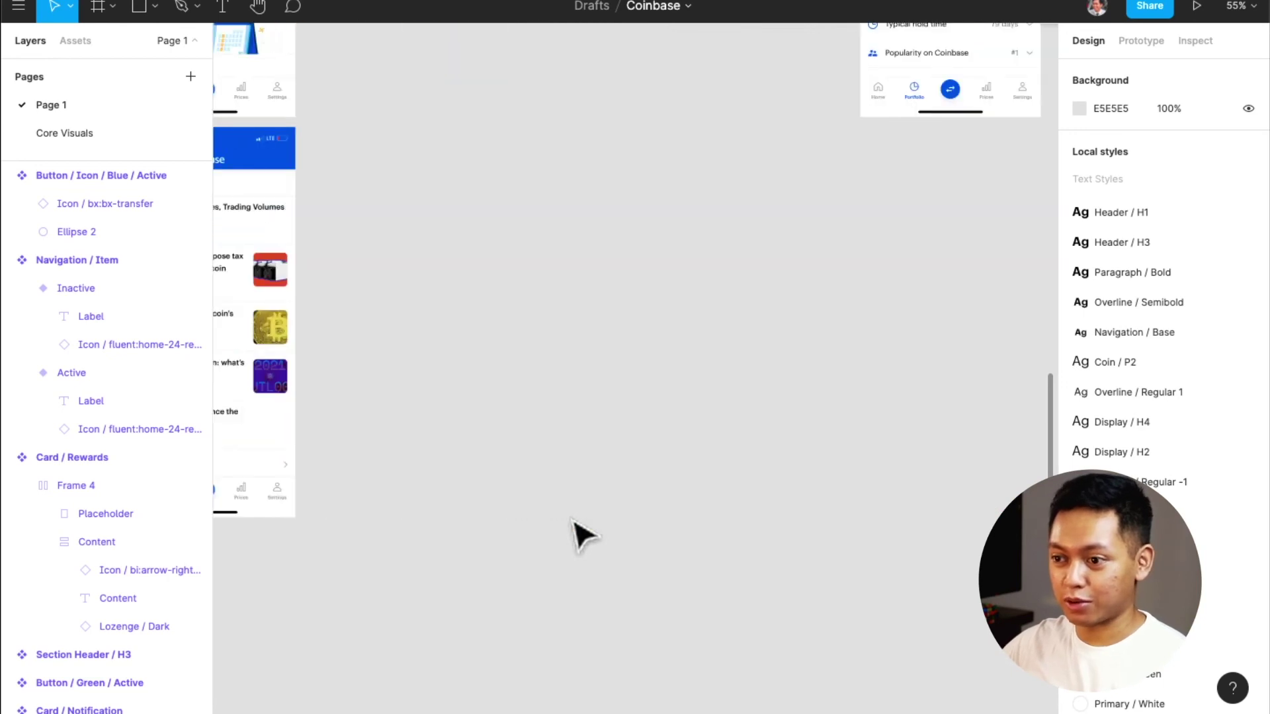
scroll(581, 535, up, 4)
scroll(582, 534, down, 5)
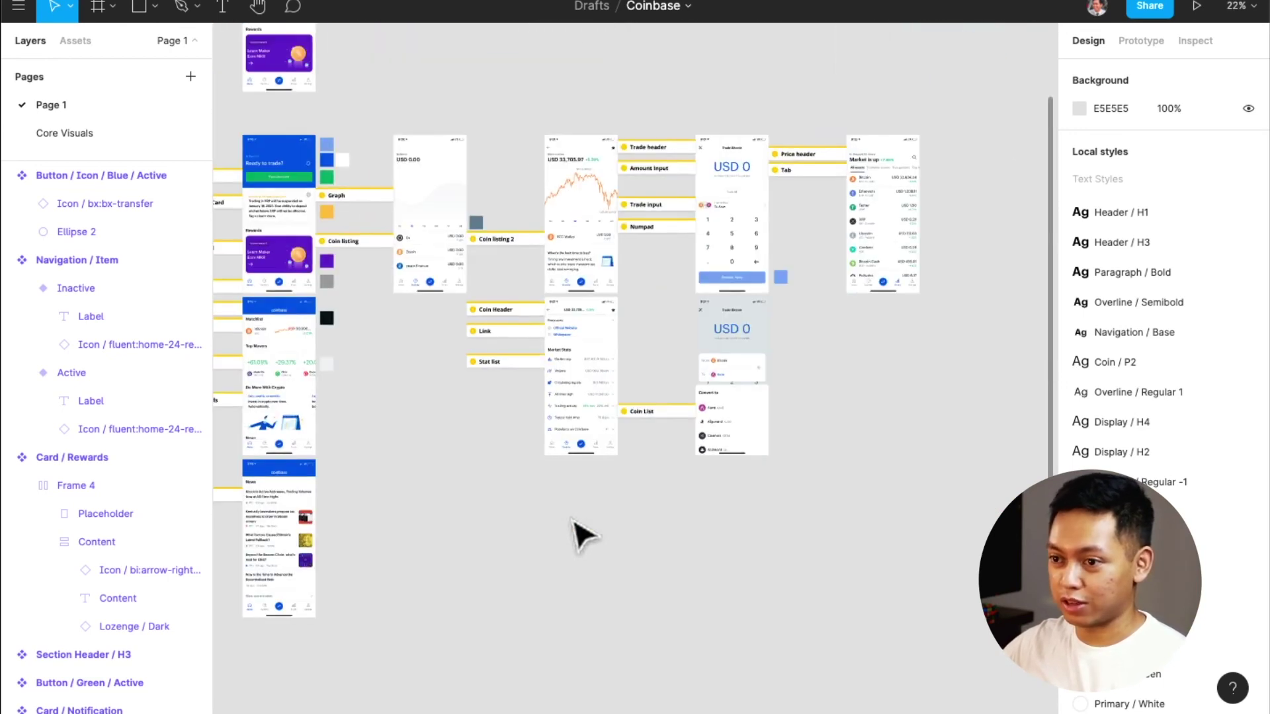
scroll(581, 534, down, 5)
scroll(536, 530, down, 3)
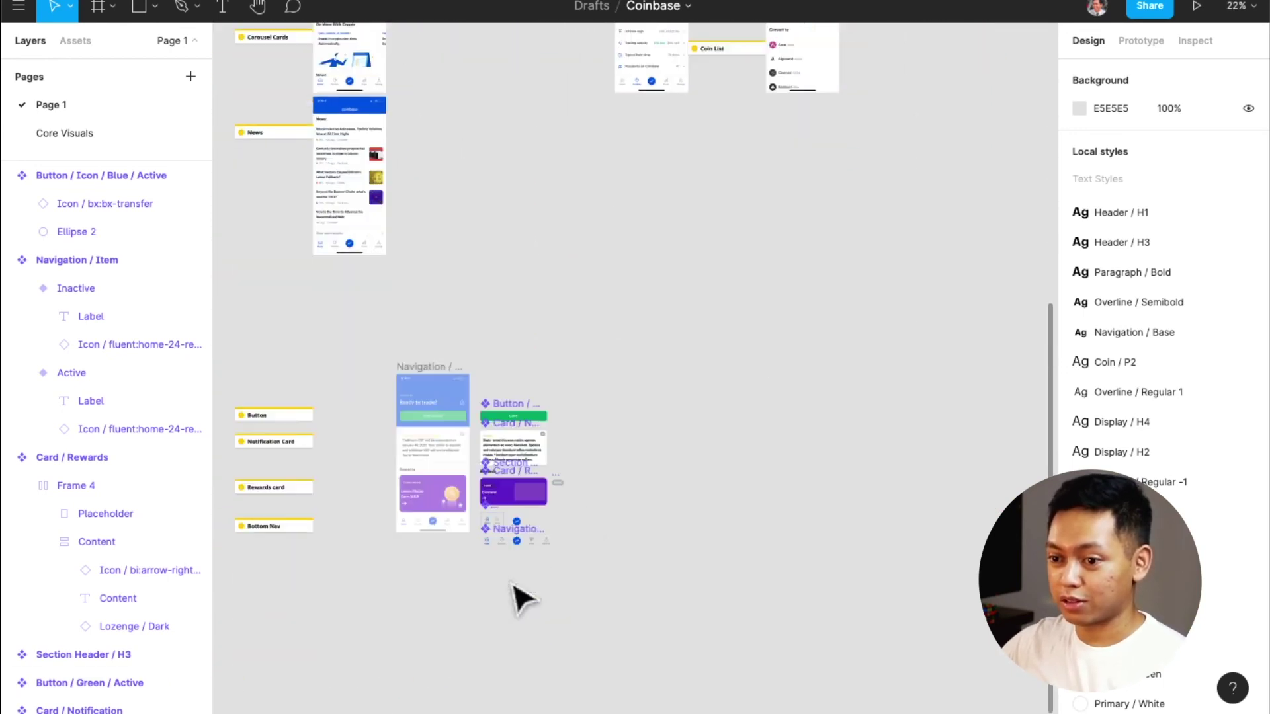
scroll(608, 490, left, 1)
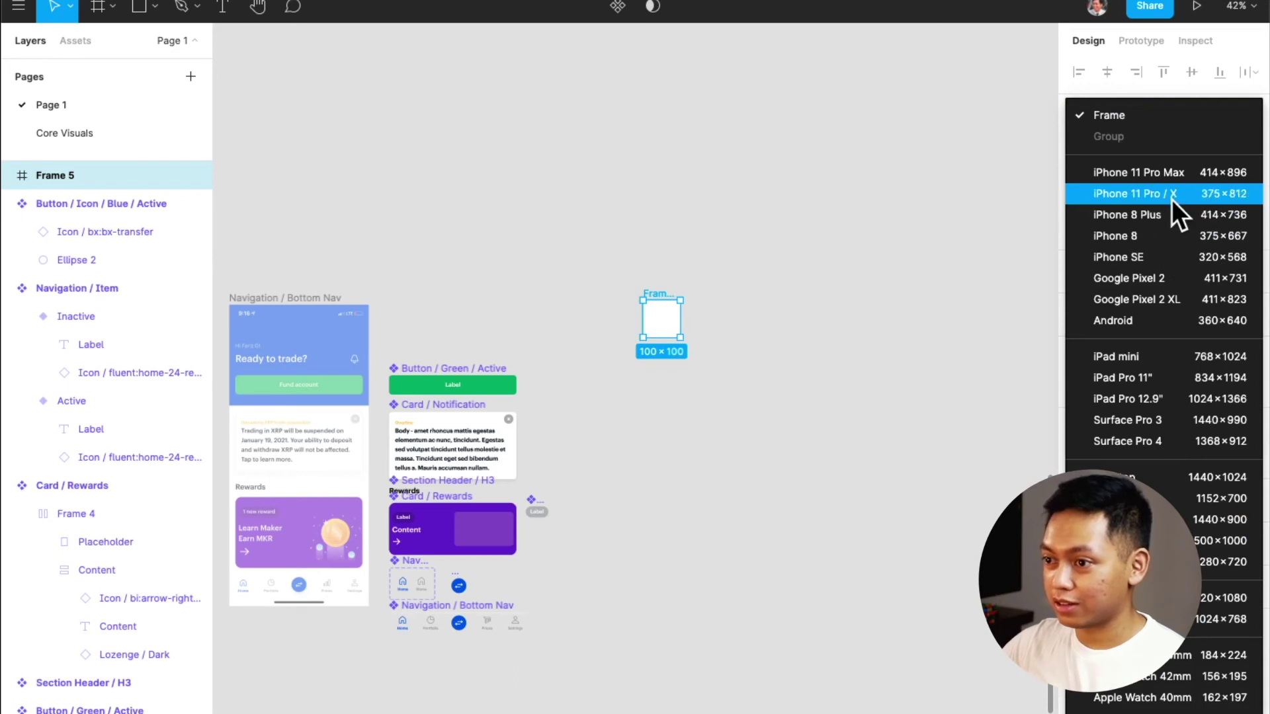
click(1172, 198)
Move the iPhone 11 Pro frame next to the components and apply the Mobile Grid layout grid
drag(680, 306, 666, 312)
scroll(480, 441, left, 3)
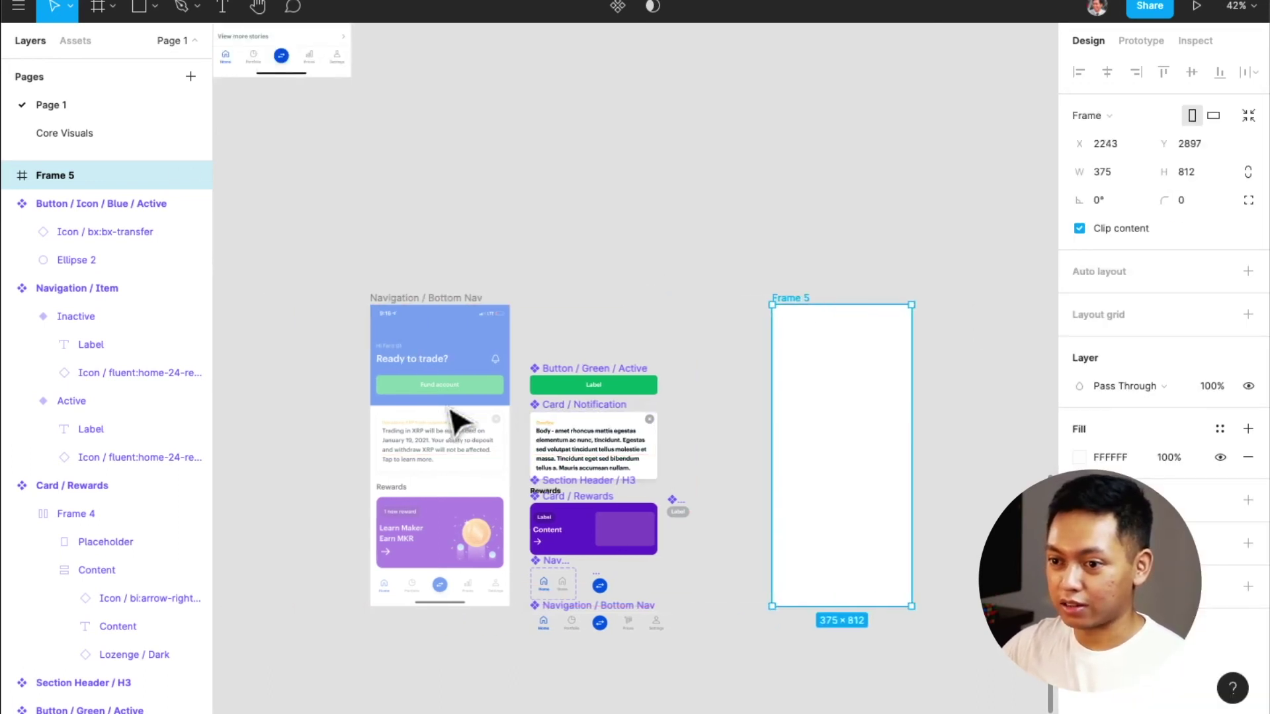
drag(814, 308, 782, 309)
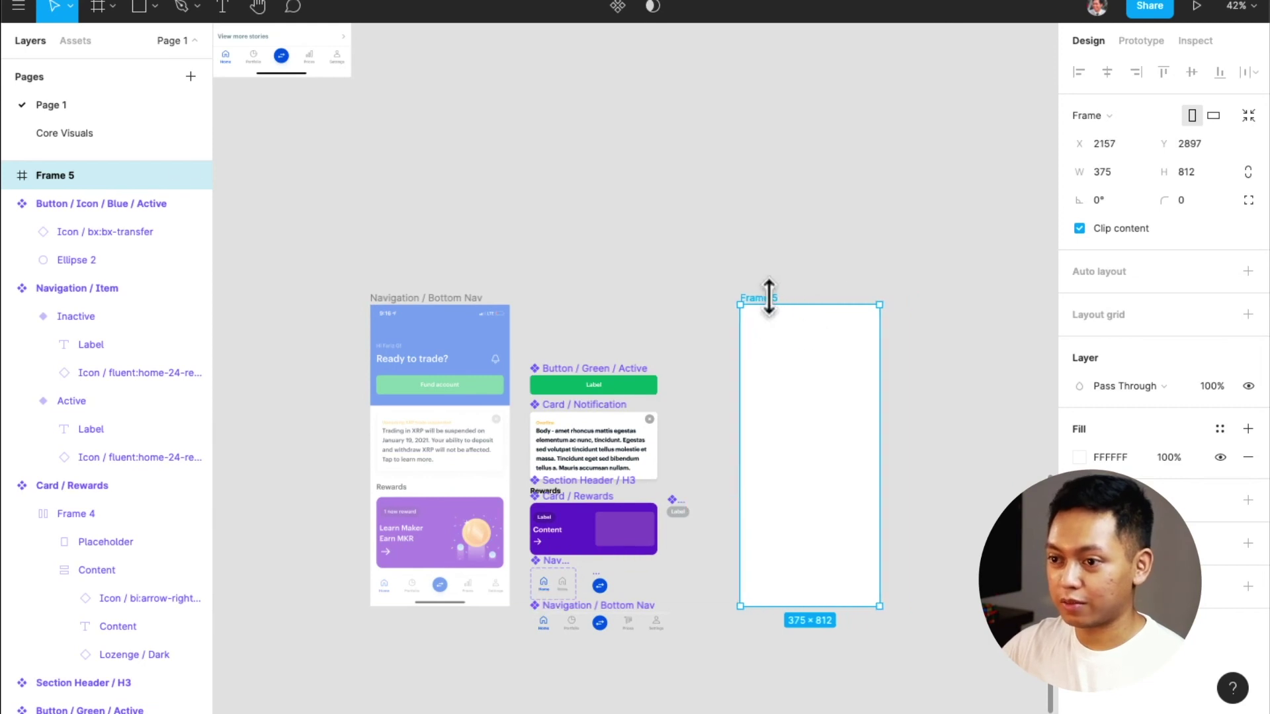
click(1223, 314)
click(1192, 425)
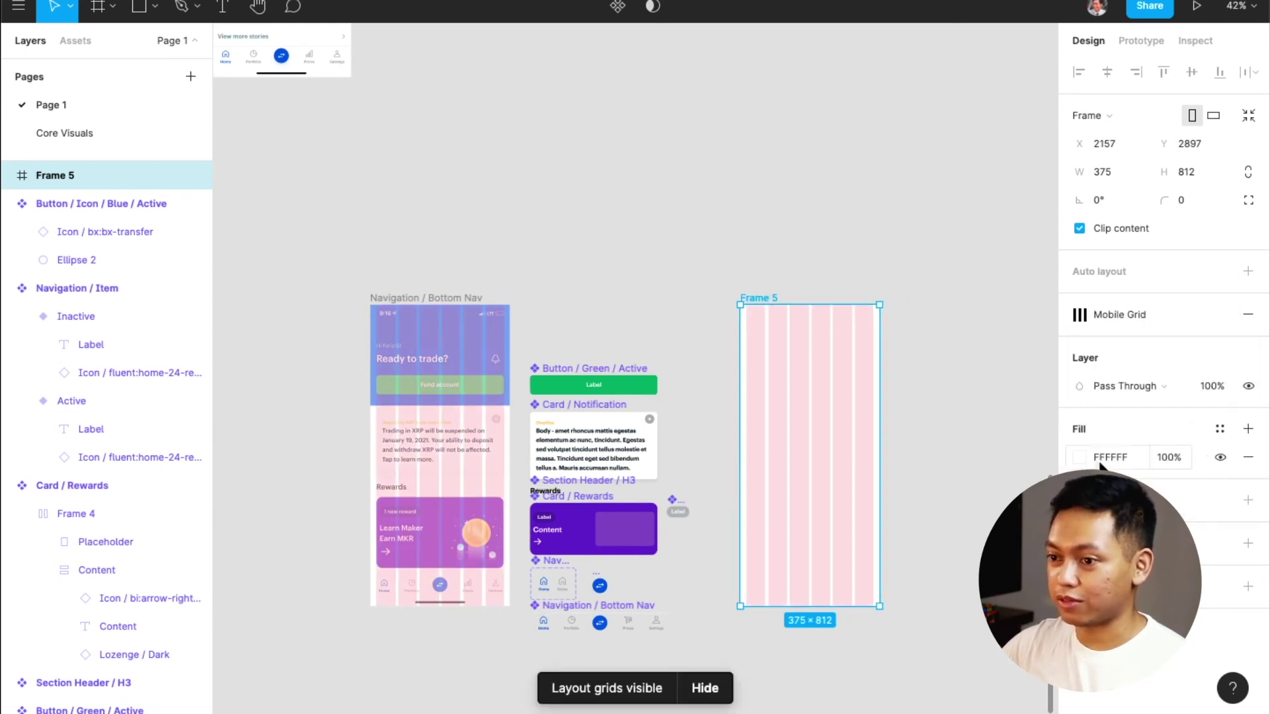
Copy the green button, notification card, Rewards heading and bottom nav into the frame
click(633, 377)
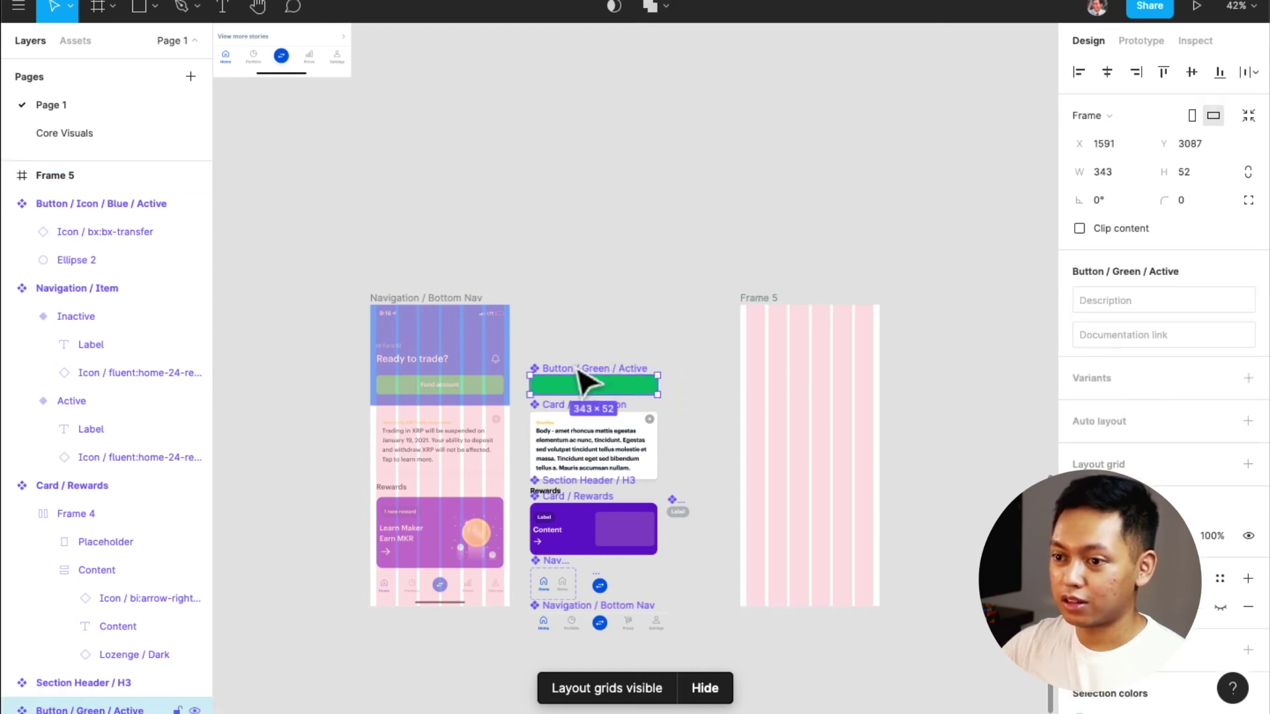
drag(629, 377, 785, 364)
click(635, 447)
drag(595, 445, 813, 439)
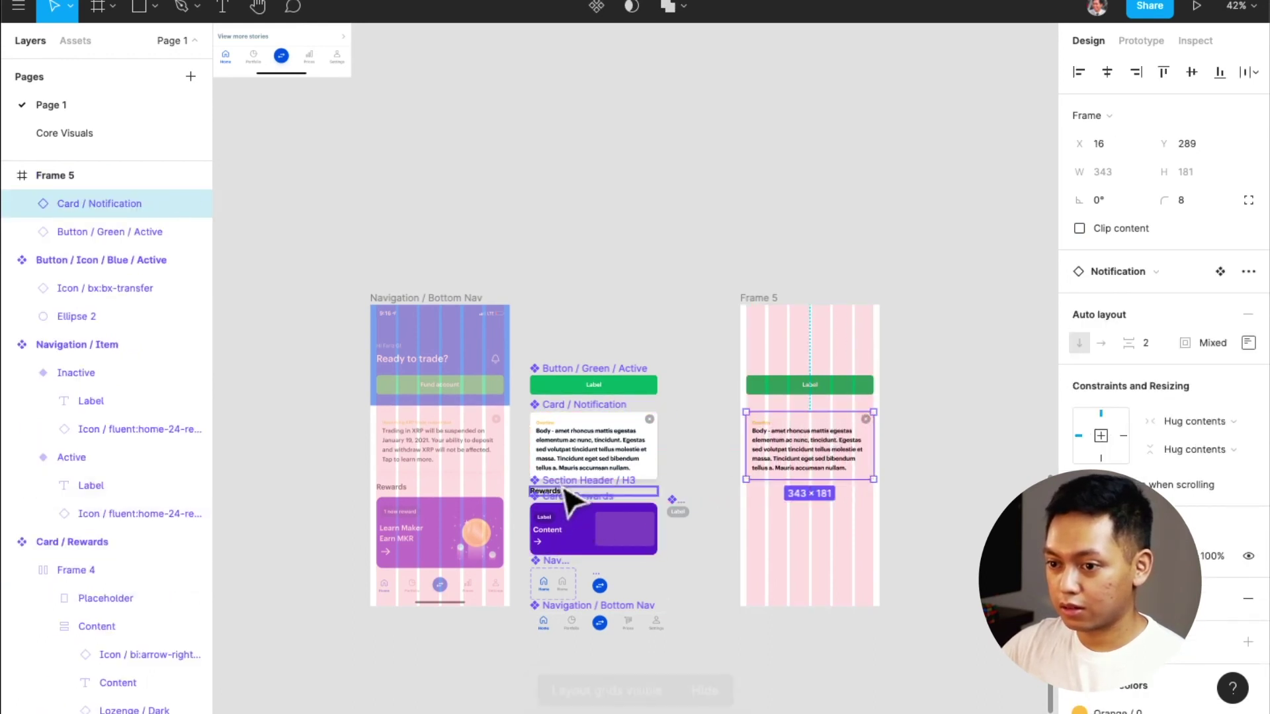
drag(567, 491, 791, 498)
click(572, 621)
drag(582, 638, 812, 593)
Center the bottom nav at the frame's bottom, constrain it to Bottom, and fix it when scrolling
click(557, 639)
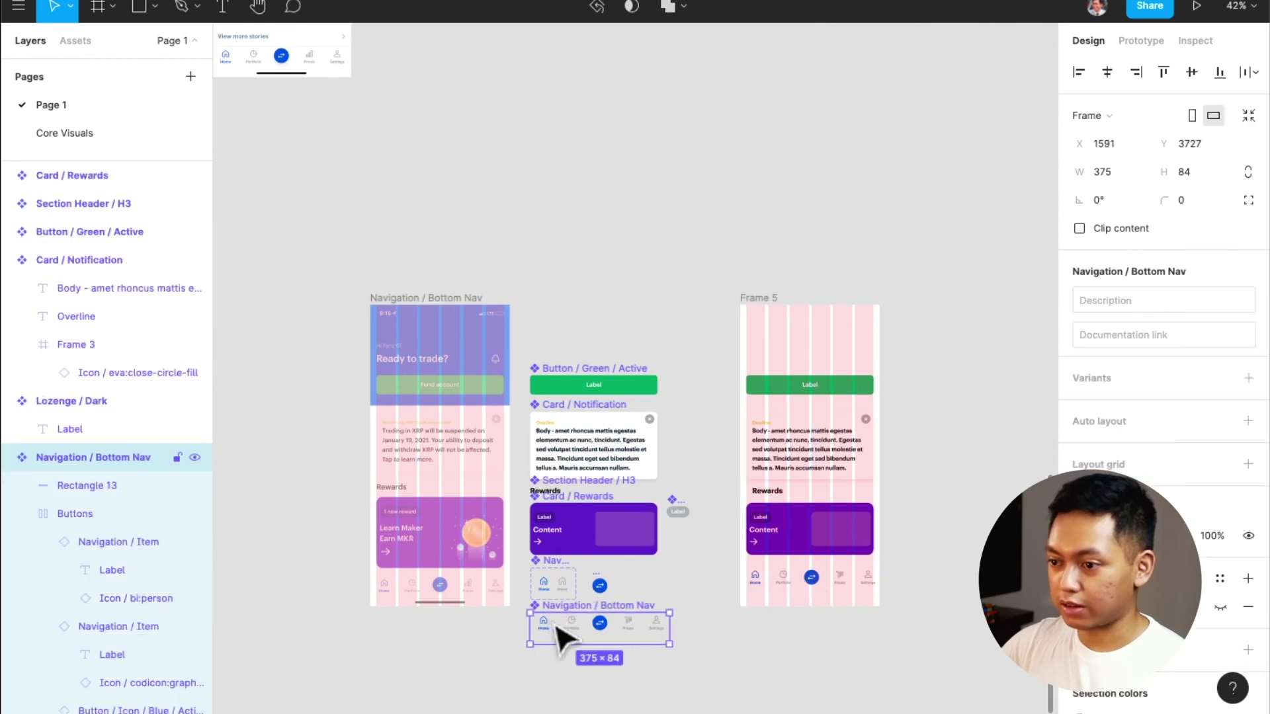
click(1219, 580)
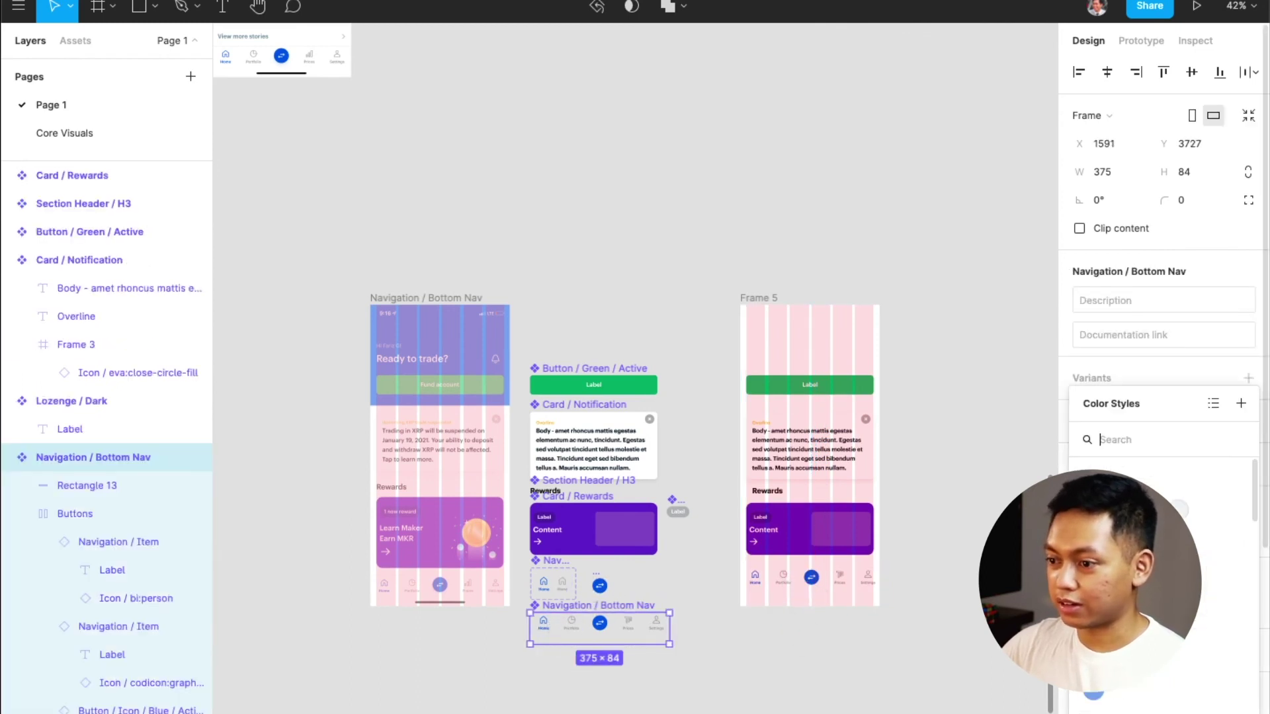
click(901, 644)
click(819, 582)
click(1102, 72)
click(1220, 71)
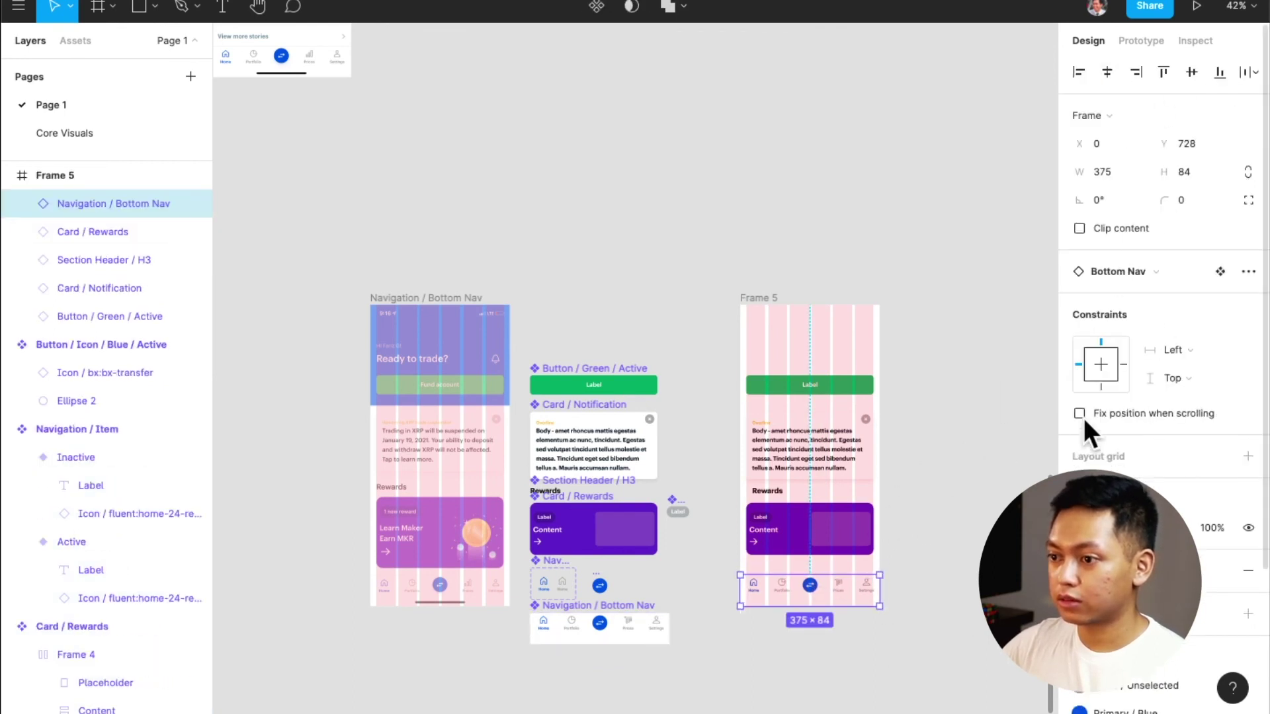
click(1102, 385)
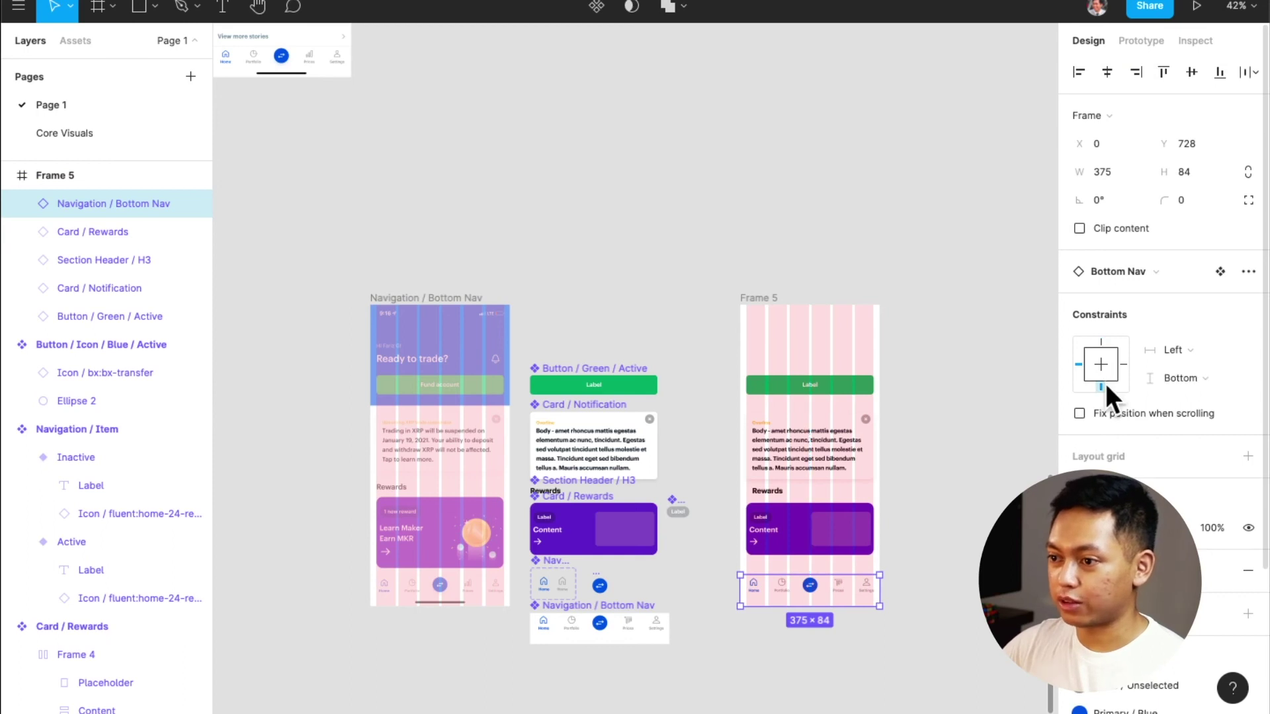
click(1082, 410)
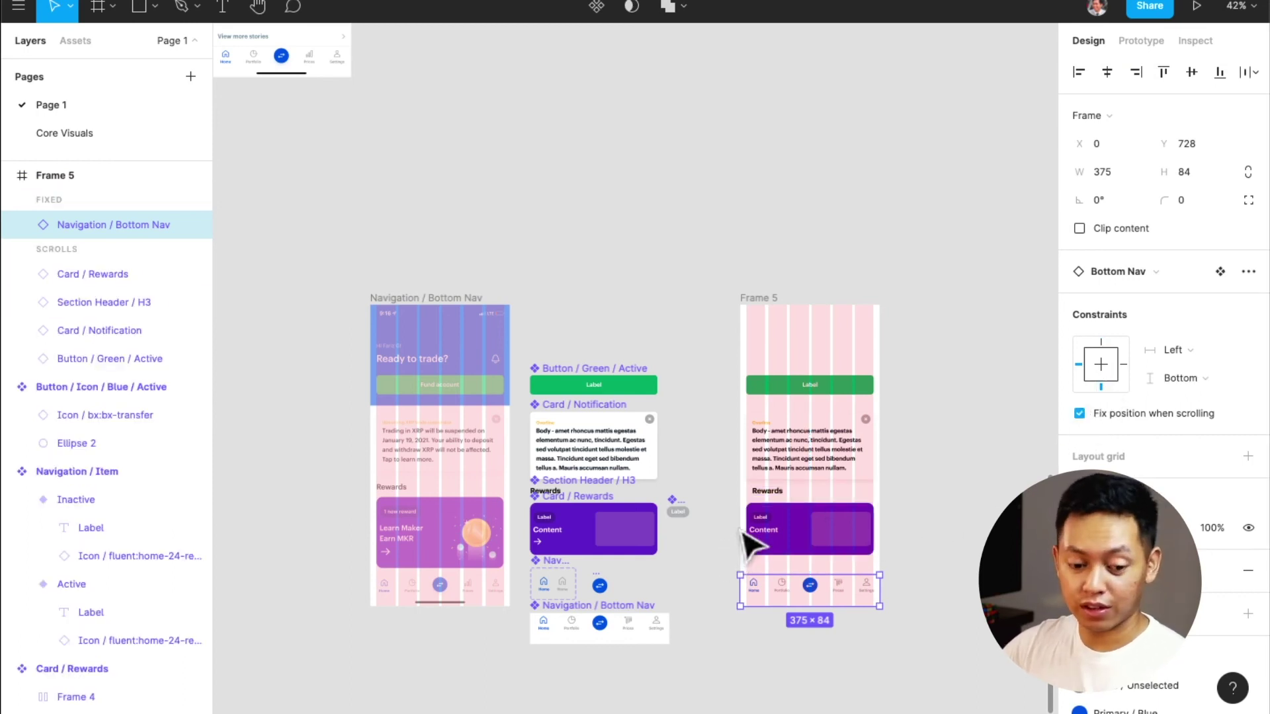
Move the reference screenshot to the right of Frame 5
scroll(807, 519, up, 10)
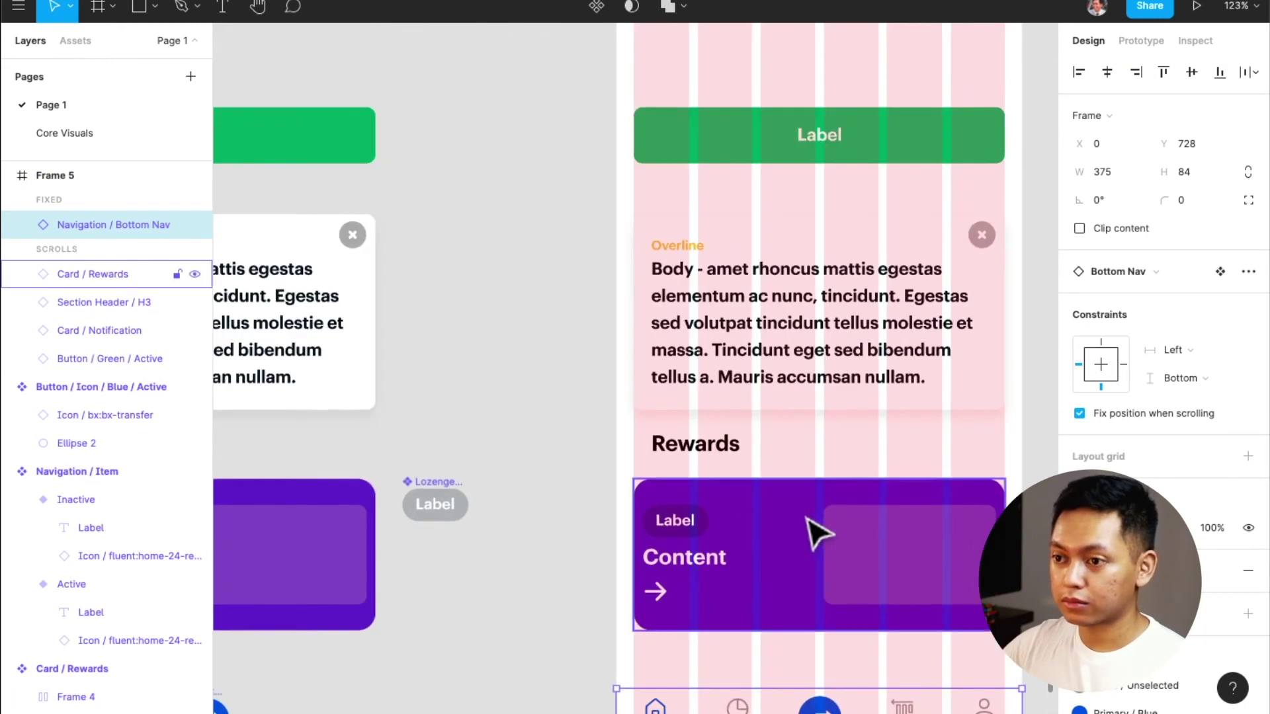
scroll(807, 529, left, 5)
scroll(809, 527, down, 5)
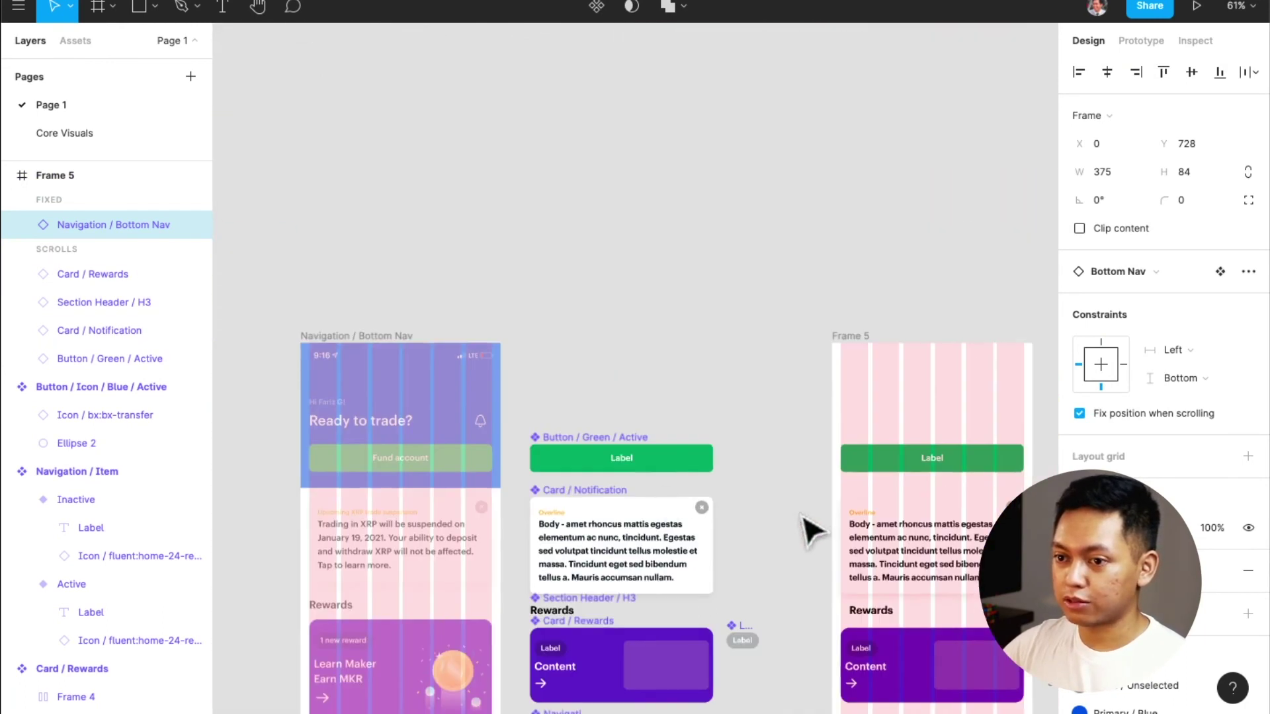
click(397, 367)
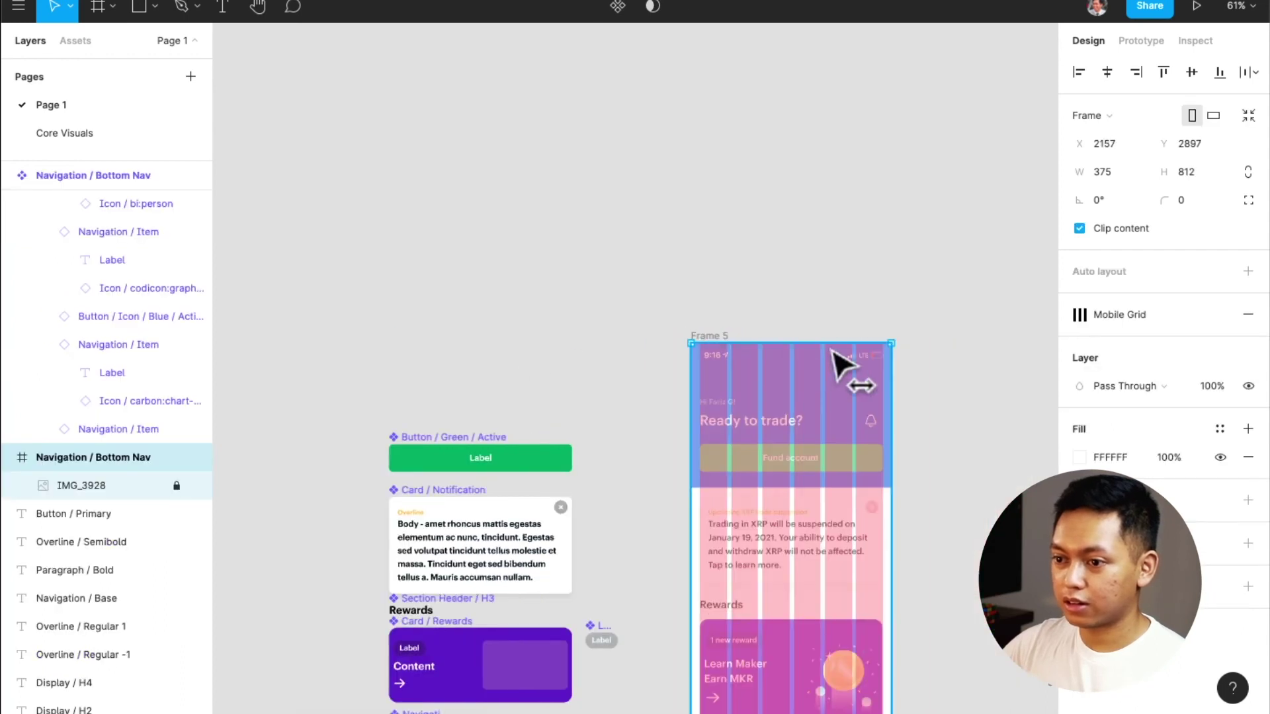
drag(840, 364, 998, 364)
scroll(913, 413, up, 5)
scroll(858, 426, right, 4)
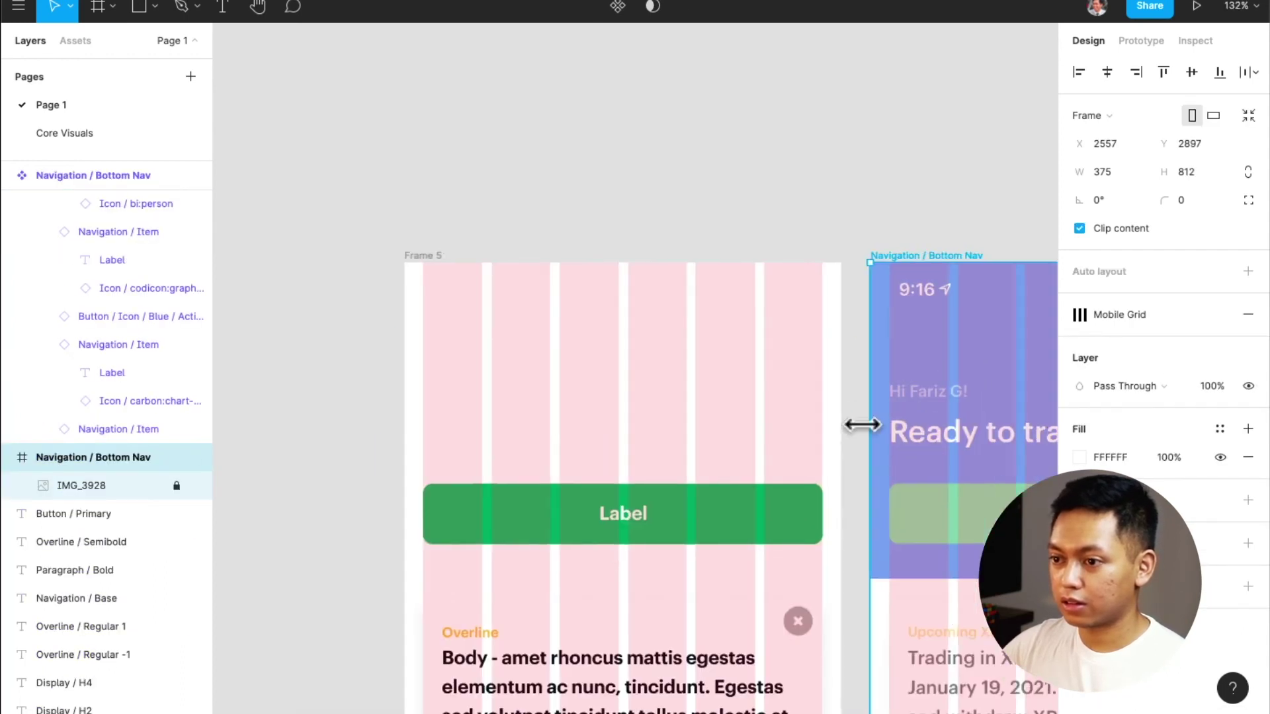
Draw a full-width background block across the frame's top and send it behind the other layers
key(r)
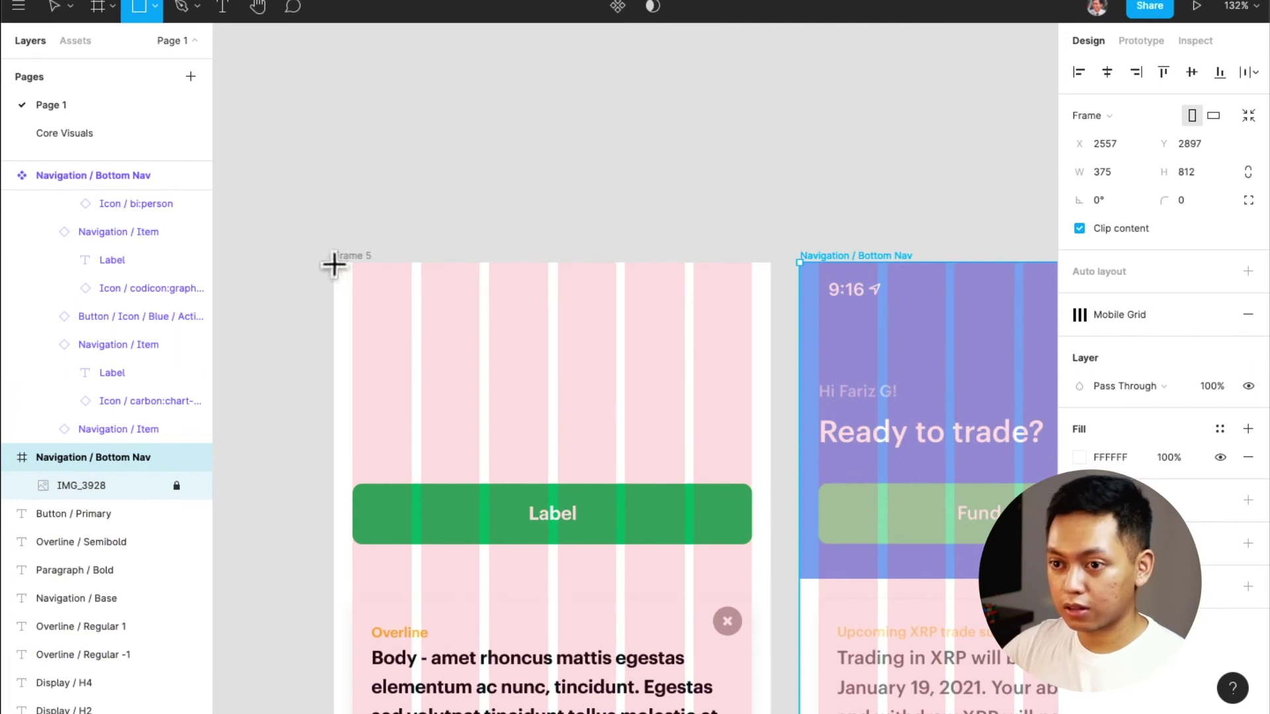
mouse_move(334, 263)
mouse_down()
mouse_move(764, 550)
mouse_move(771, 574)
mouse_up()
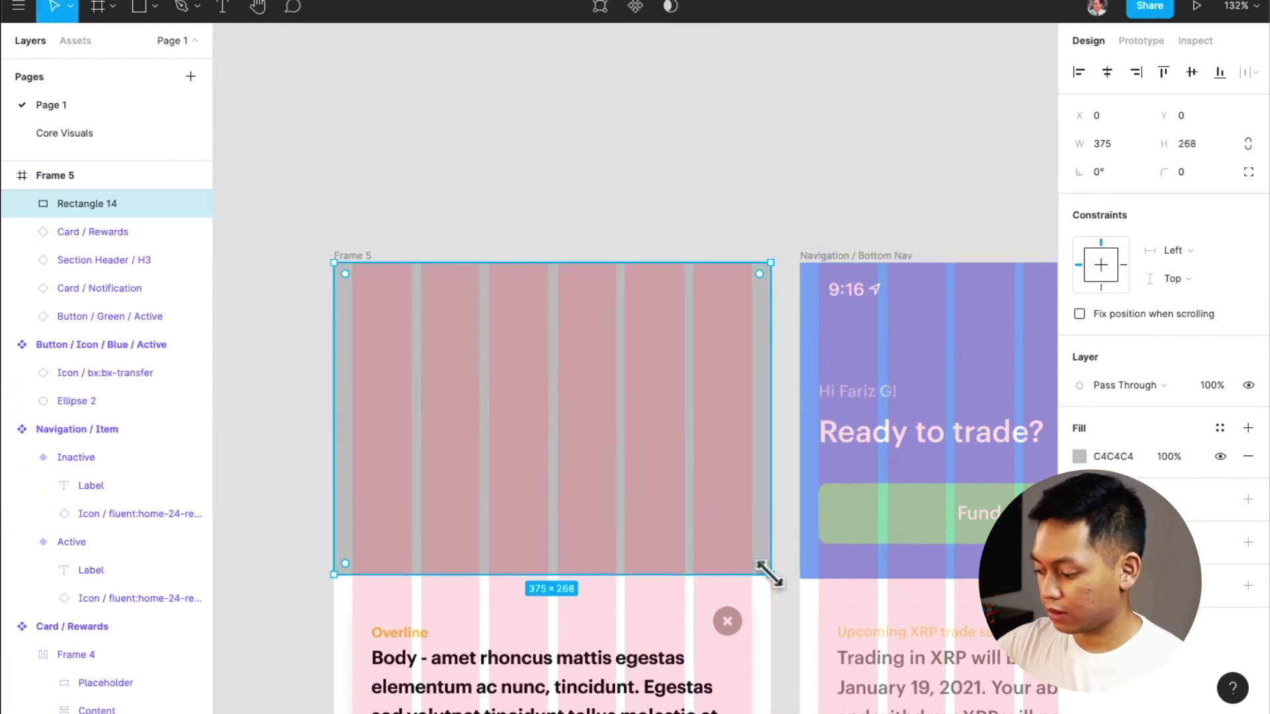
key(super+alt+bracketleft)
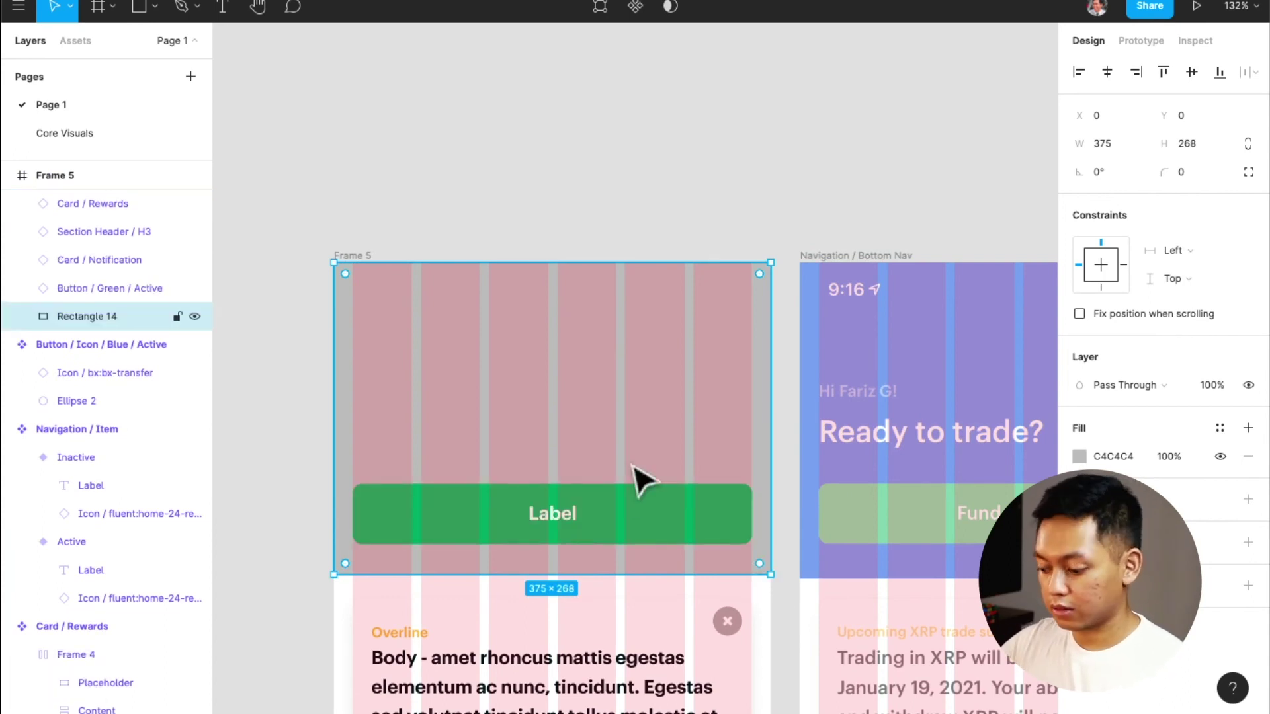
Add the heading 'Ready to trade?' in the header, styled Header / H1
key(t)
click(361, 431)
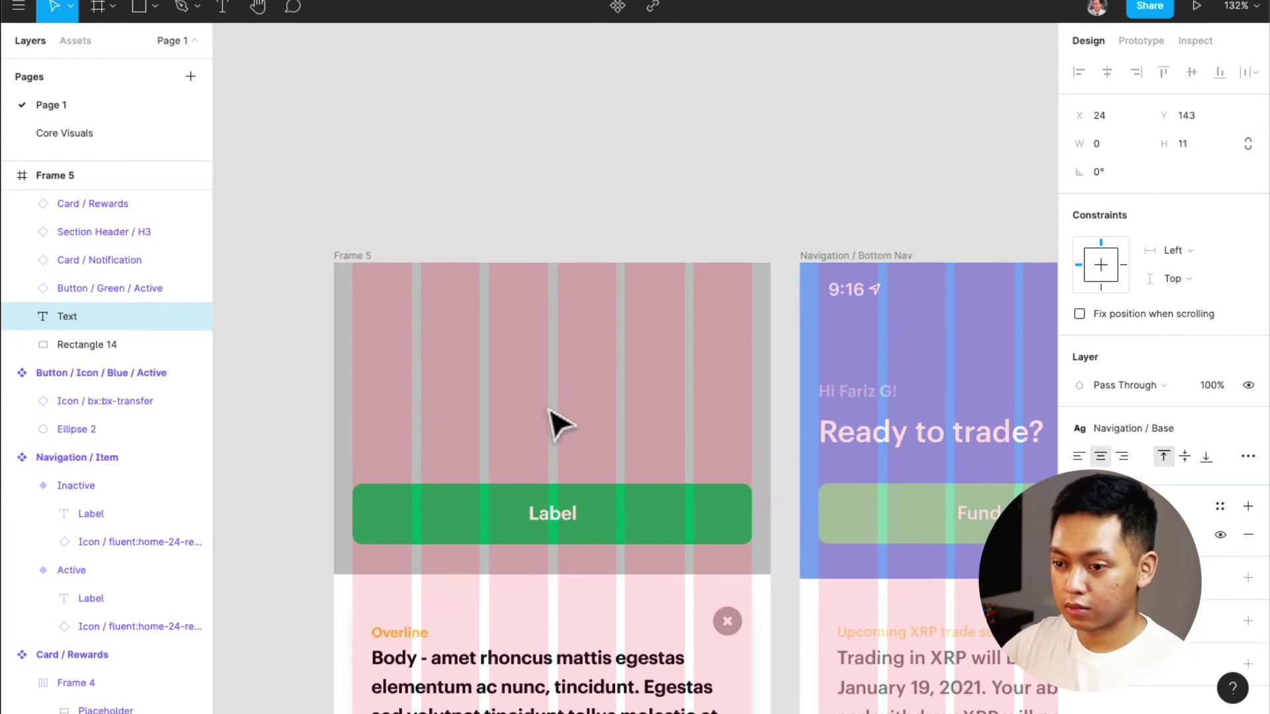
text(Ready to Trade)
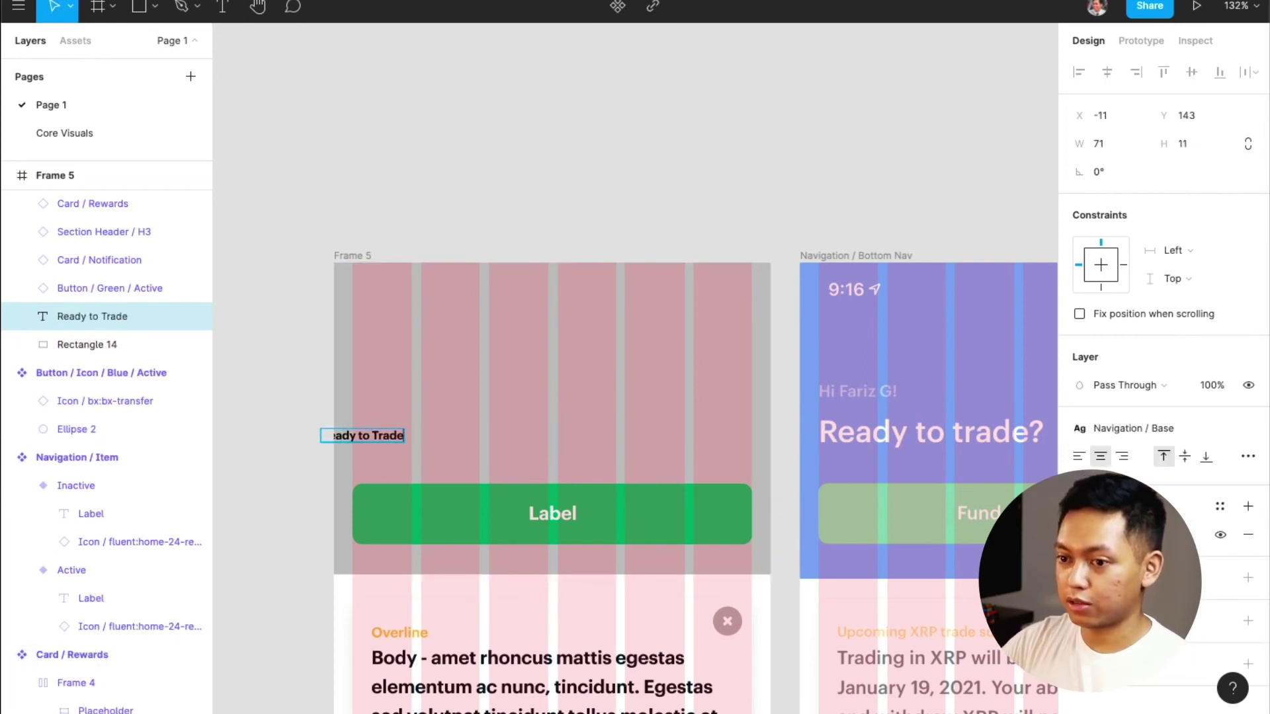
text(?)
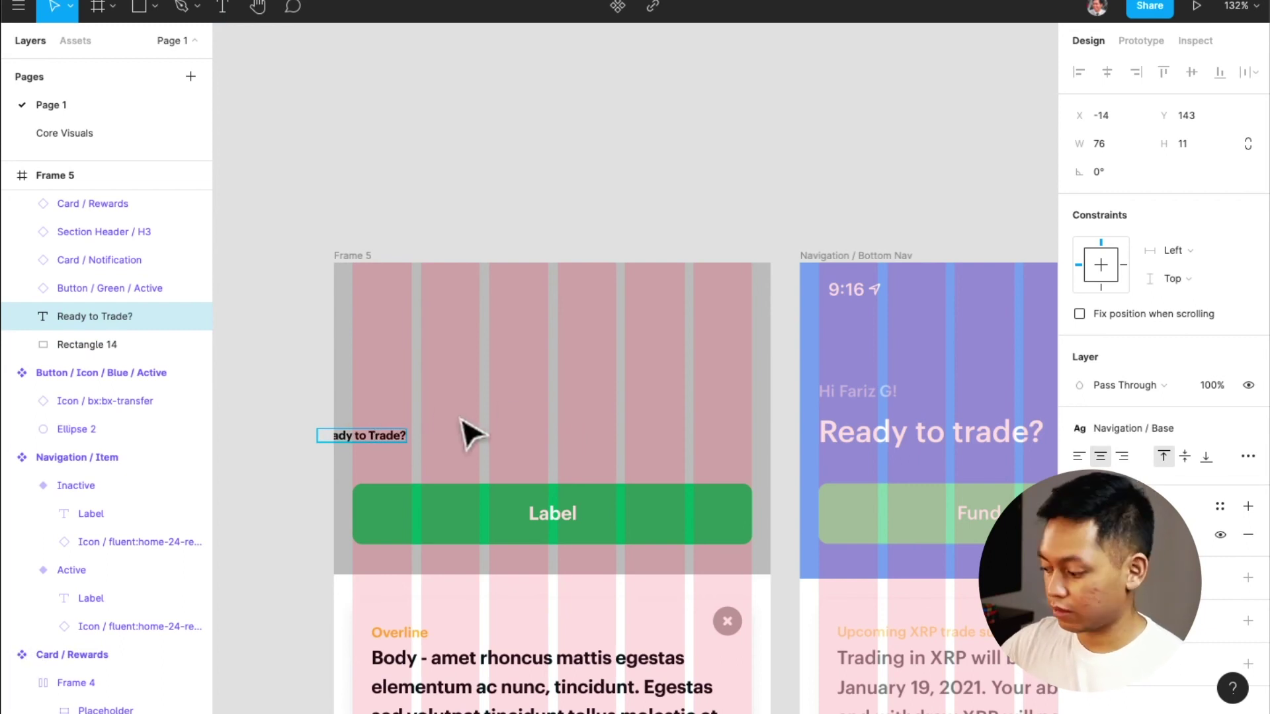
key(alt+BackSpace)
text(trade?)
key(Escape)
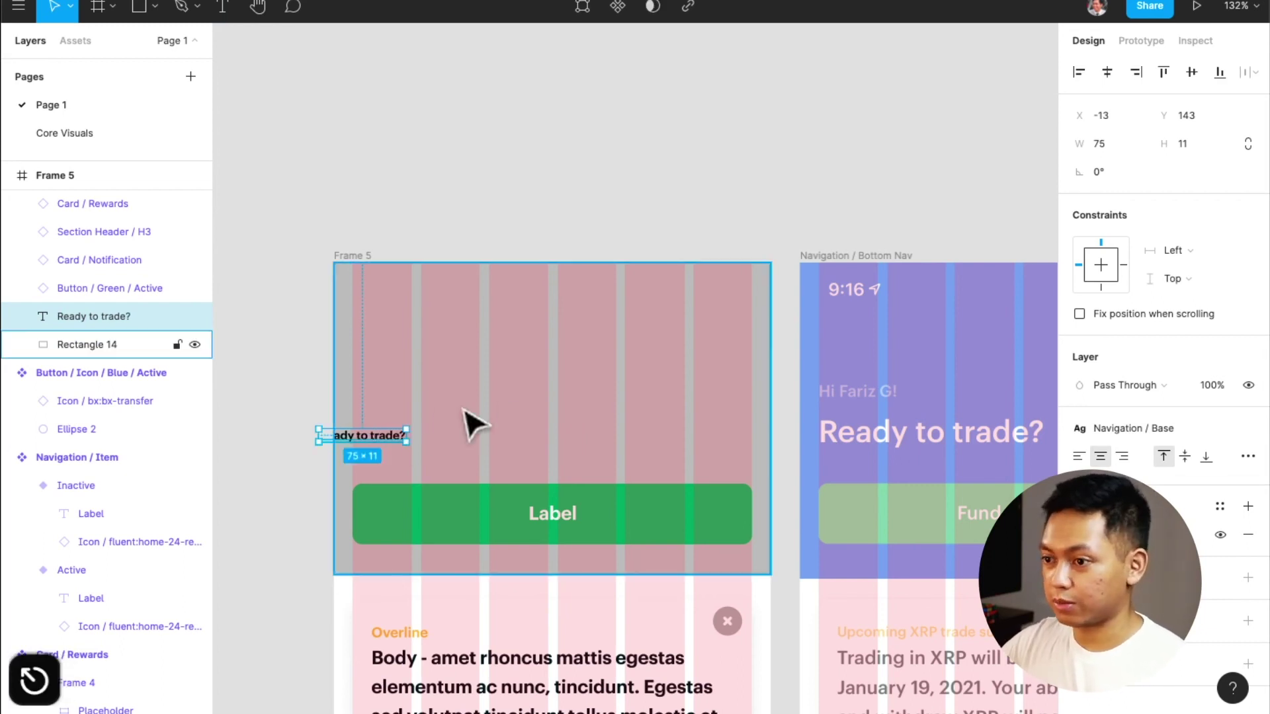
click(1153, 430)
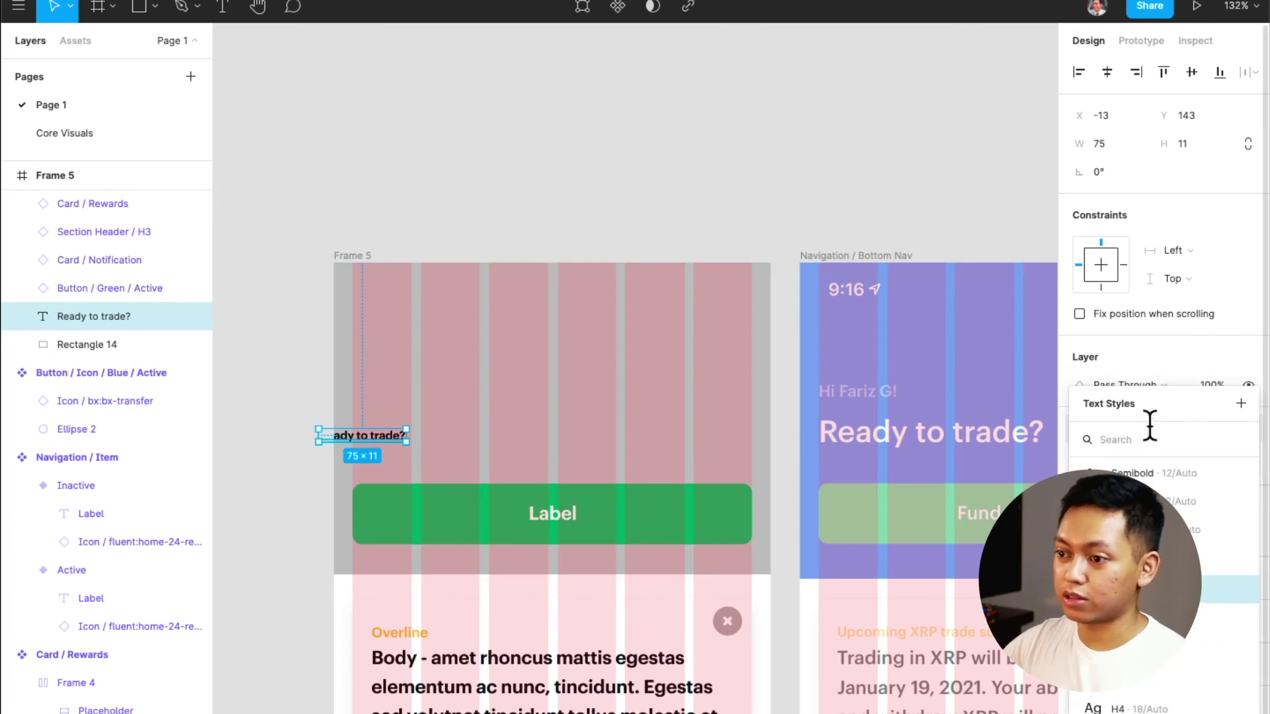
scroll(1158, 523, up, 3)
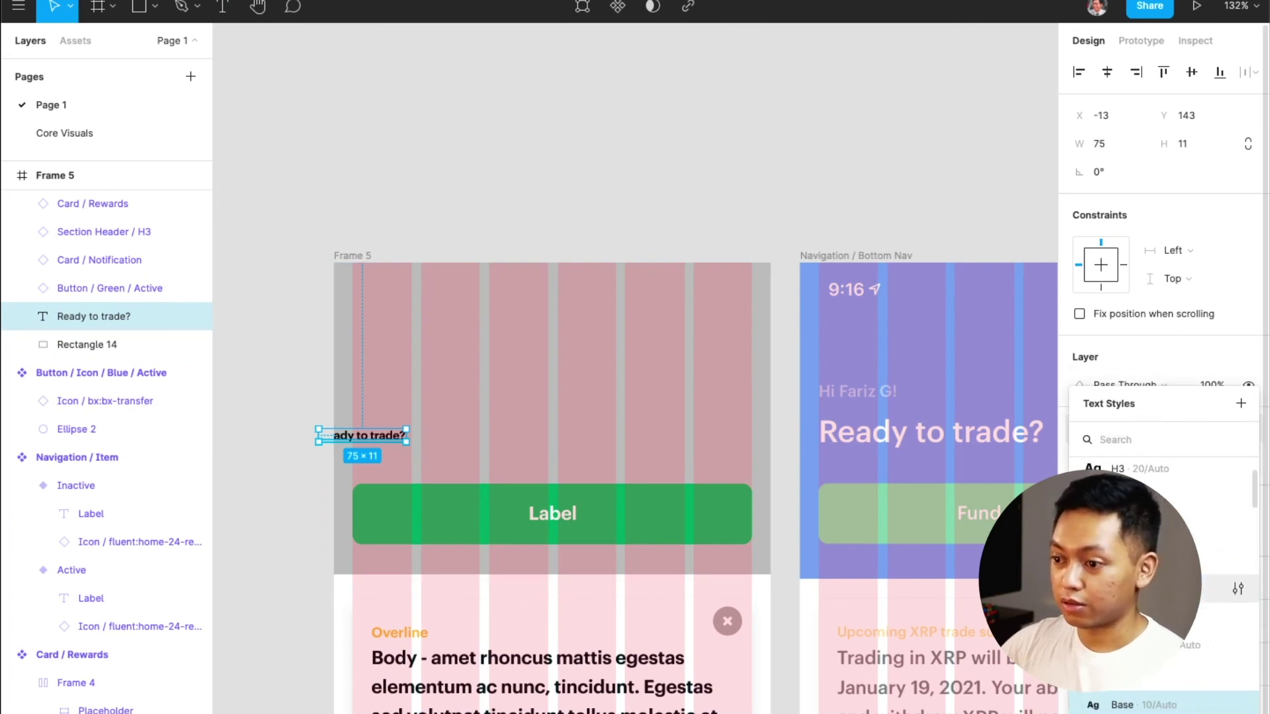
scroll(1158, 523, down, 3)
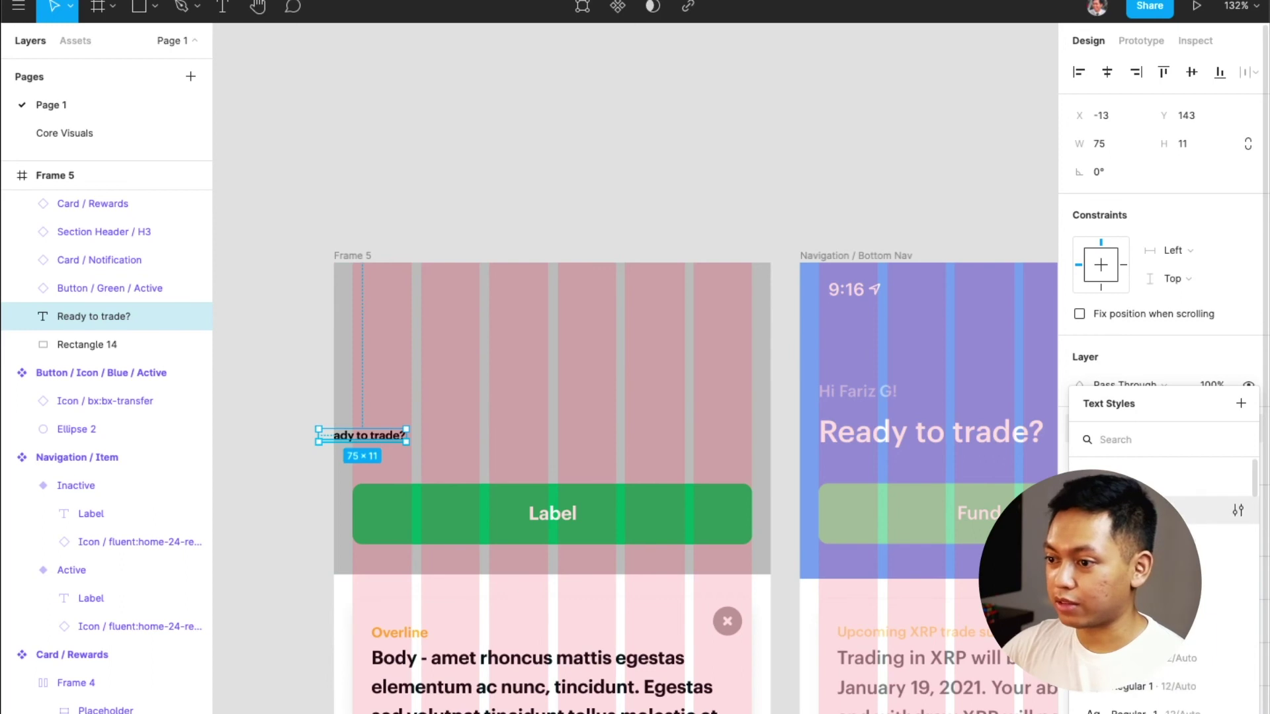
click(1158, 510)
drag(418, 455, 520, 438)
Duplicate the heading above itself as a left-aligned Overline / Semibold line
click(511, 448)
click(501, 440)
drag(510, 431, 504, 406)
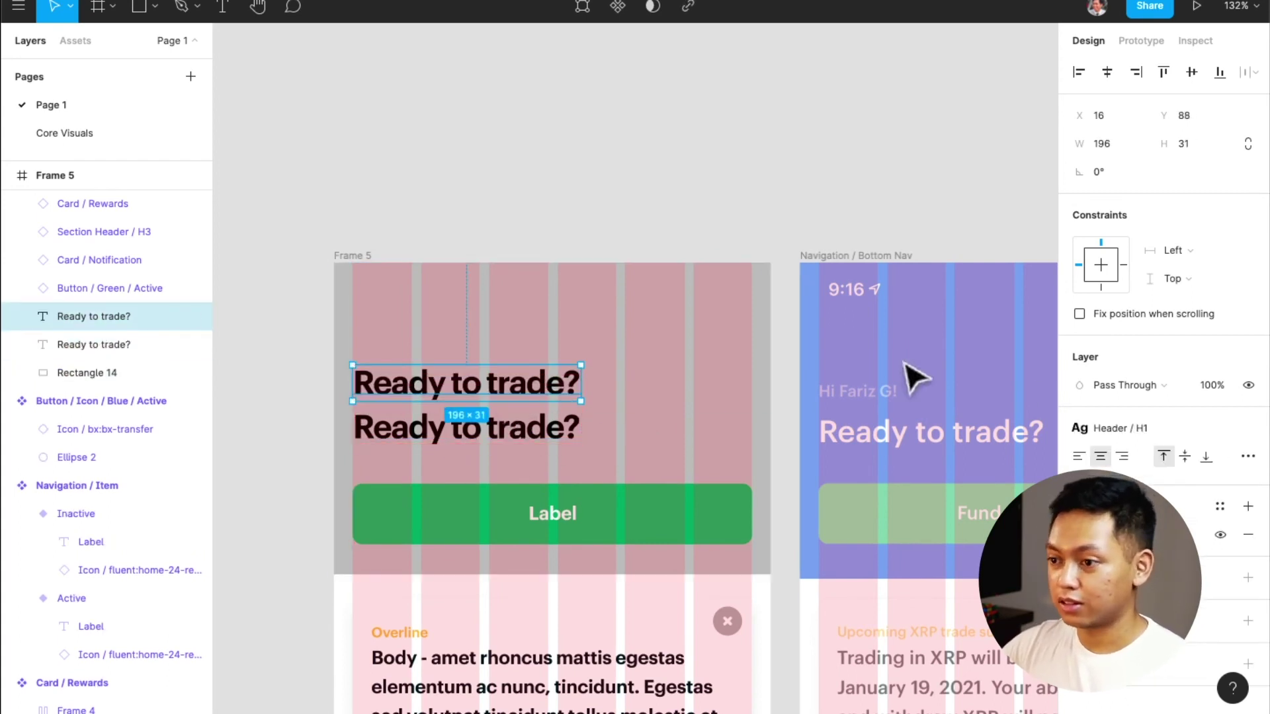
click(1140, 427)
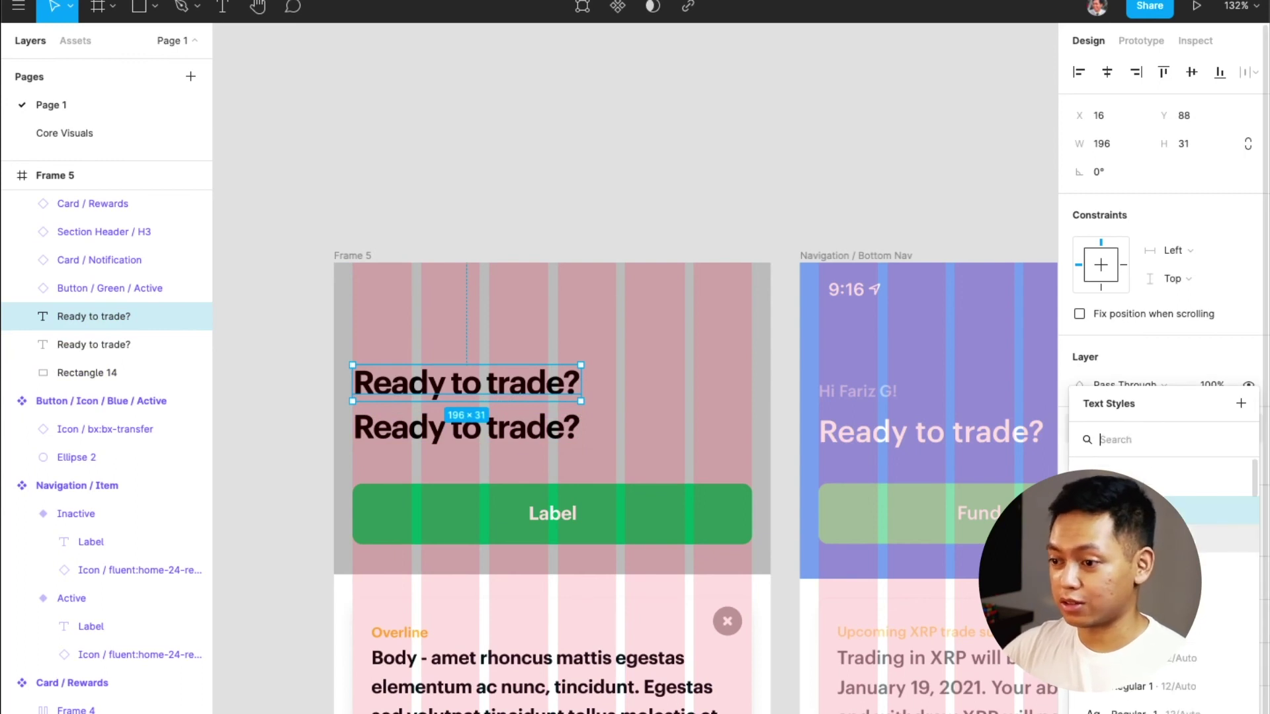
click(1111, 480)
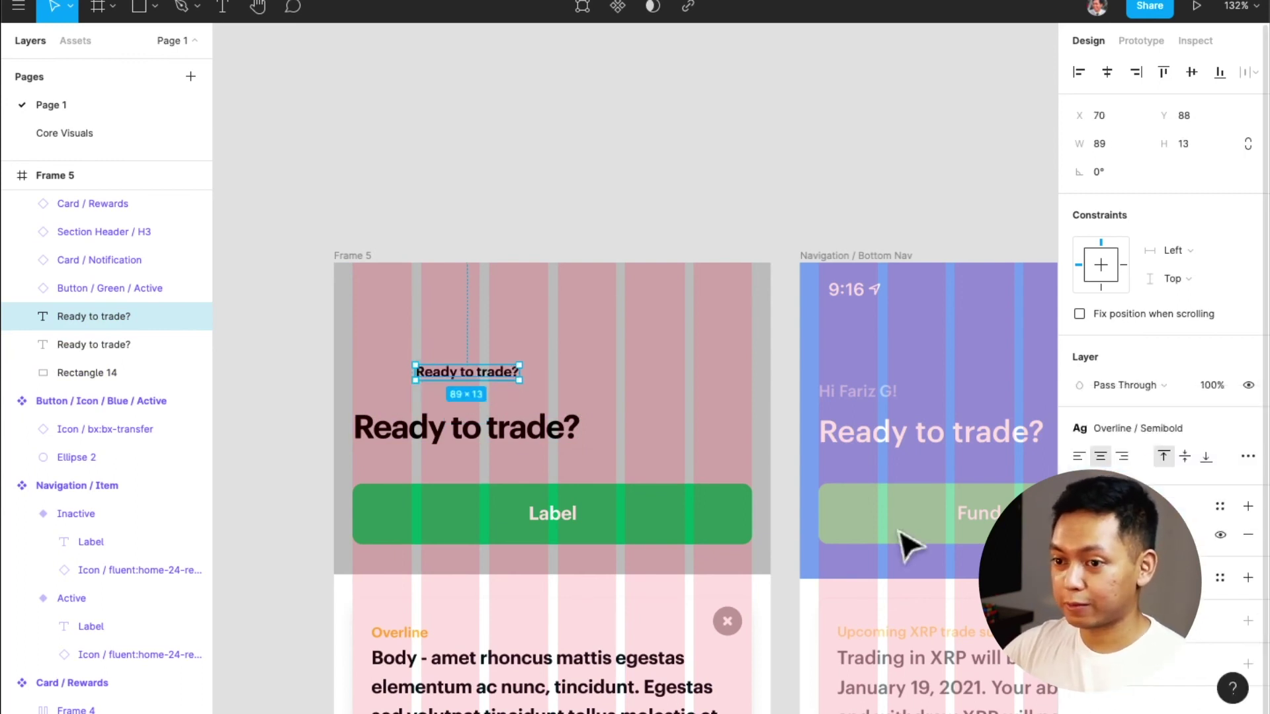
click(1079, 456)
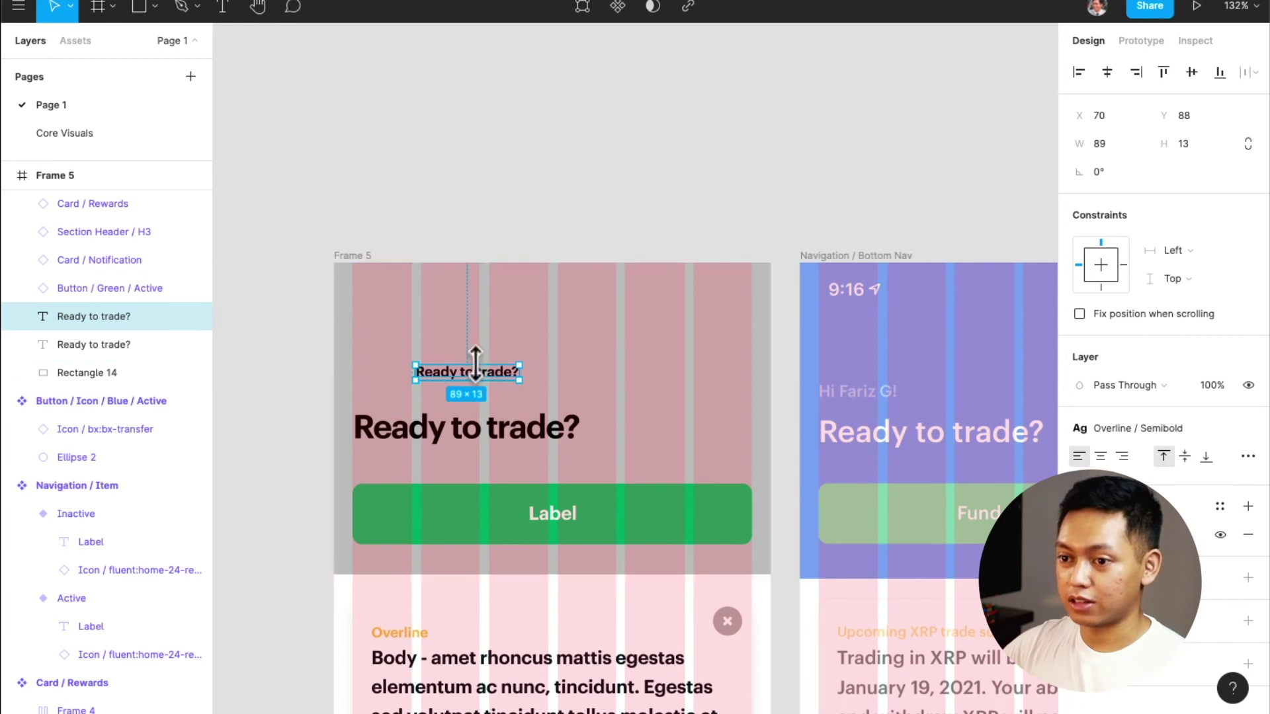
mouse_move(443, 387)
mouse_down()
mouse_move(425, 397)
mouse_move(440, 405)
mouse_up()
click(433, 440)
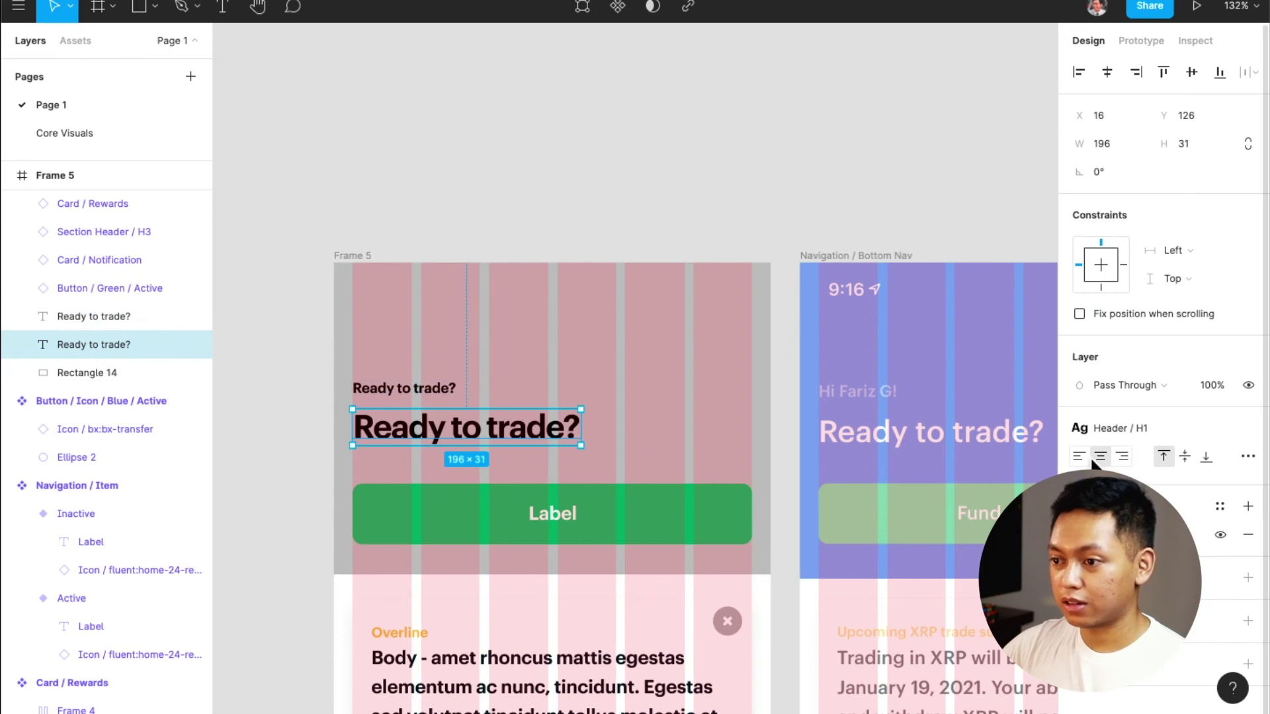
Retype the small line as a greeting: 'Hi' followed by the user's name
double_click(439, 391)
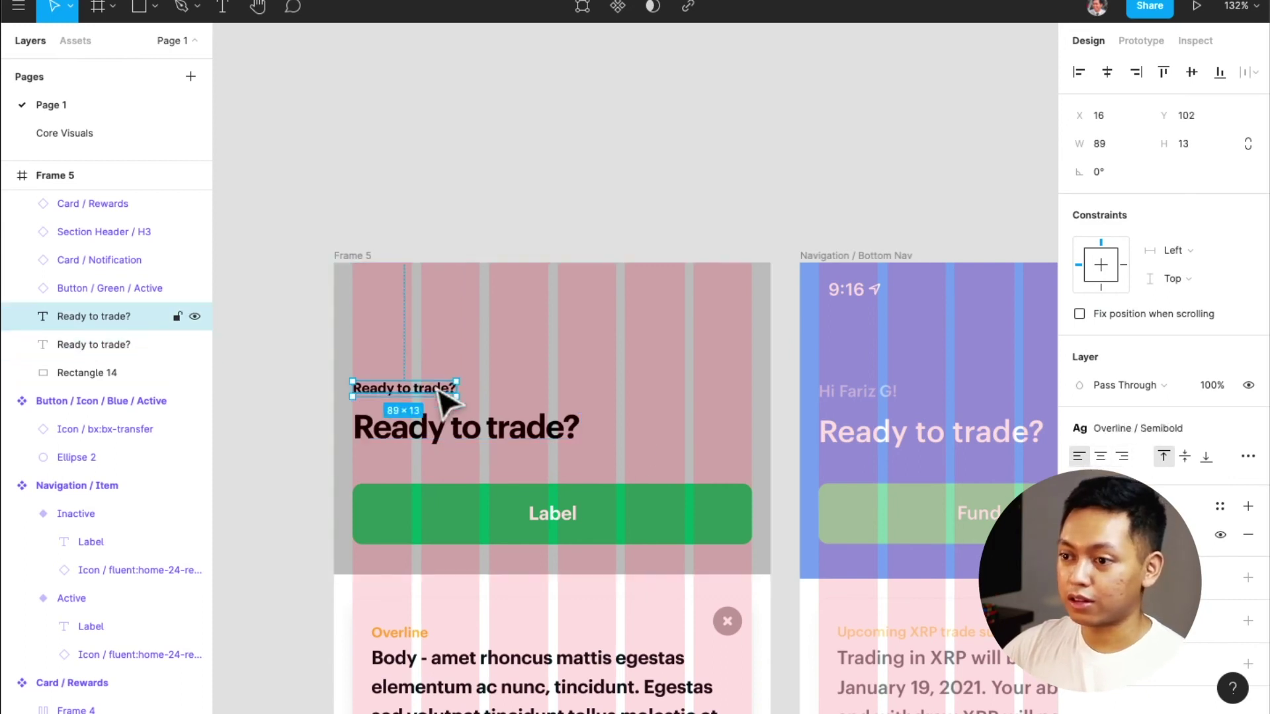
text(H)
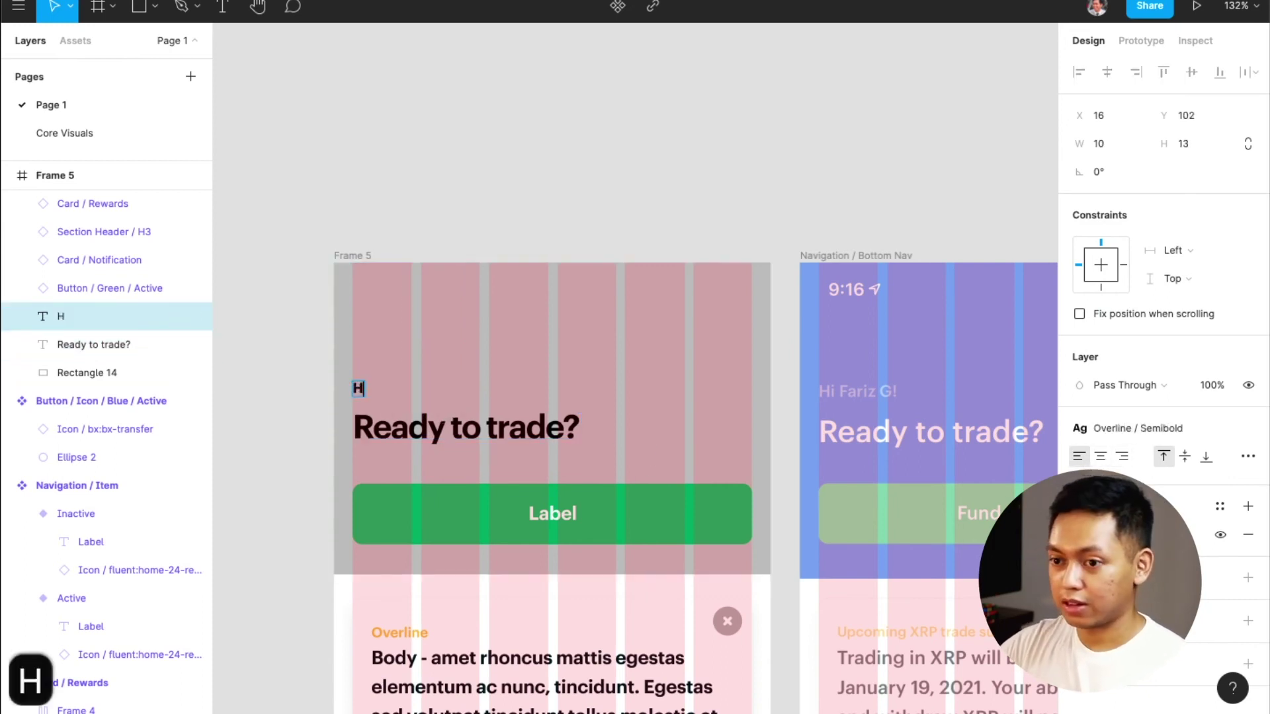
text(i)
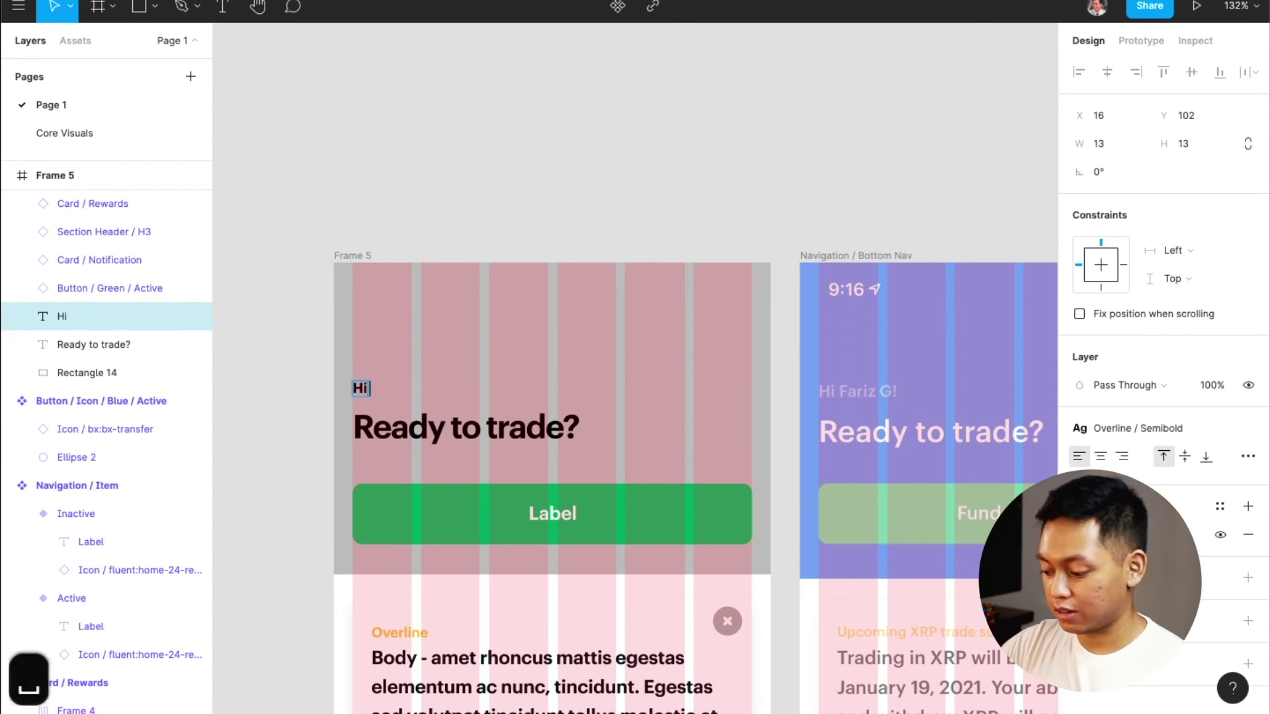
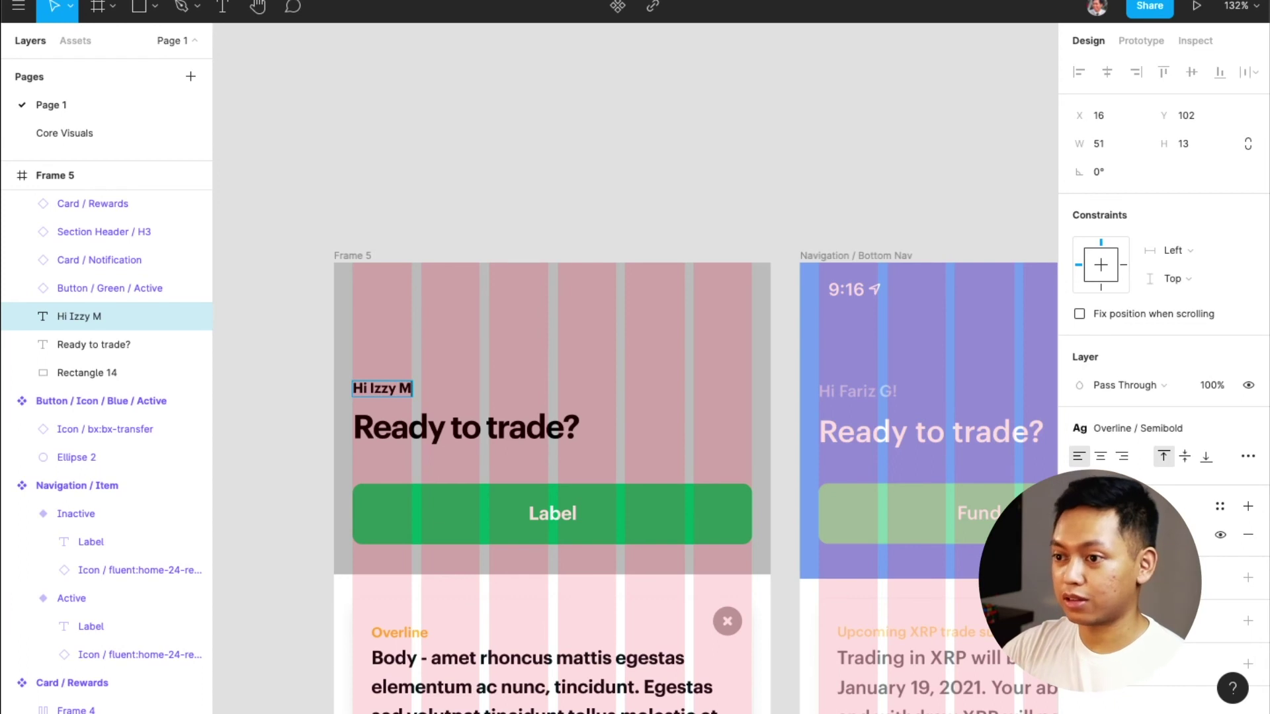
End the greeting with '!' and stack greeting and heading in auto layout with 12 spacing
text(!)
key(Escape)
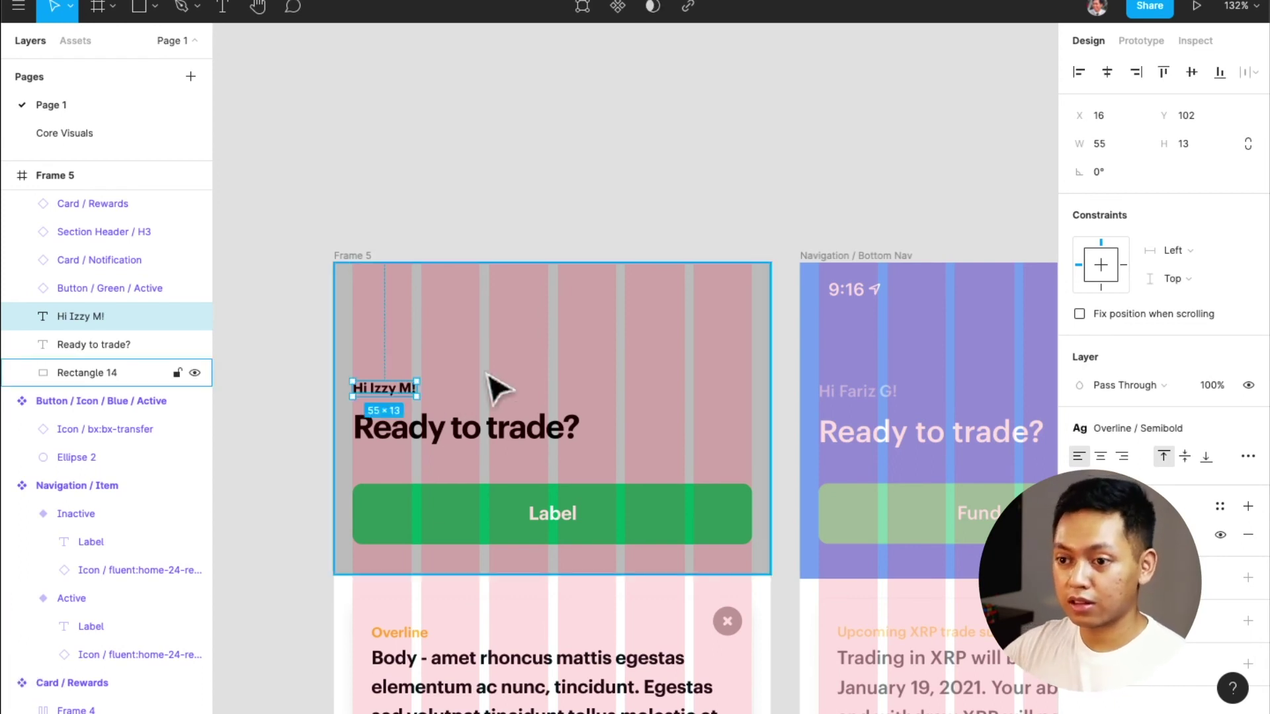
shift+click(406, 431)
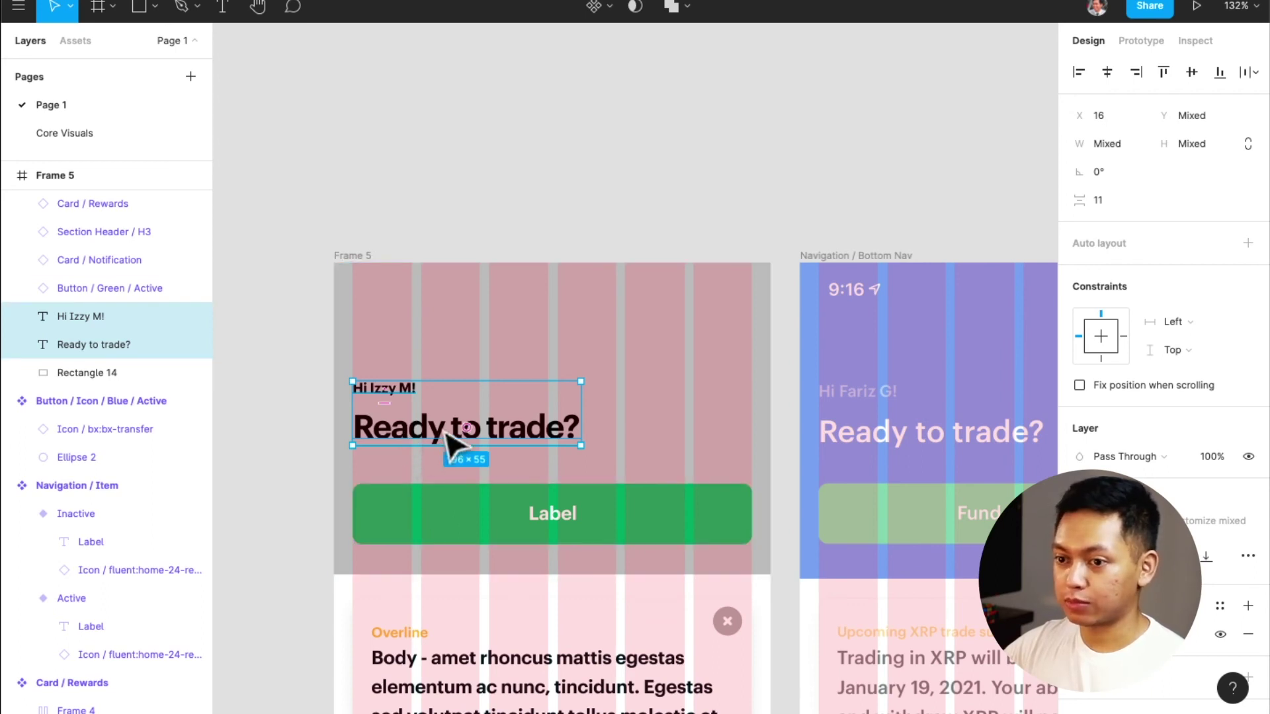
key(shift+a)
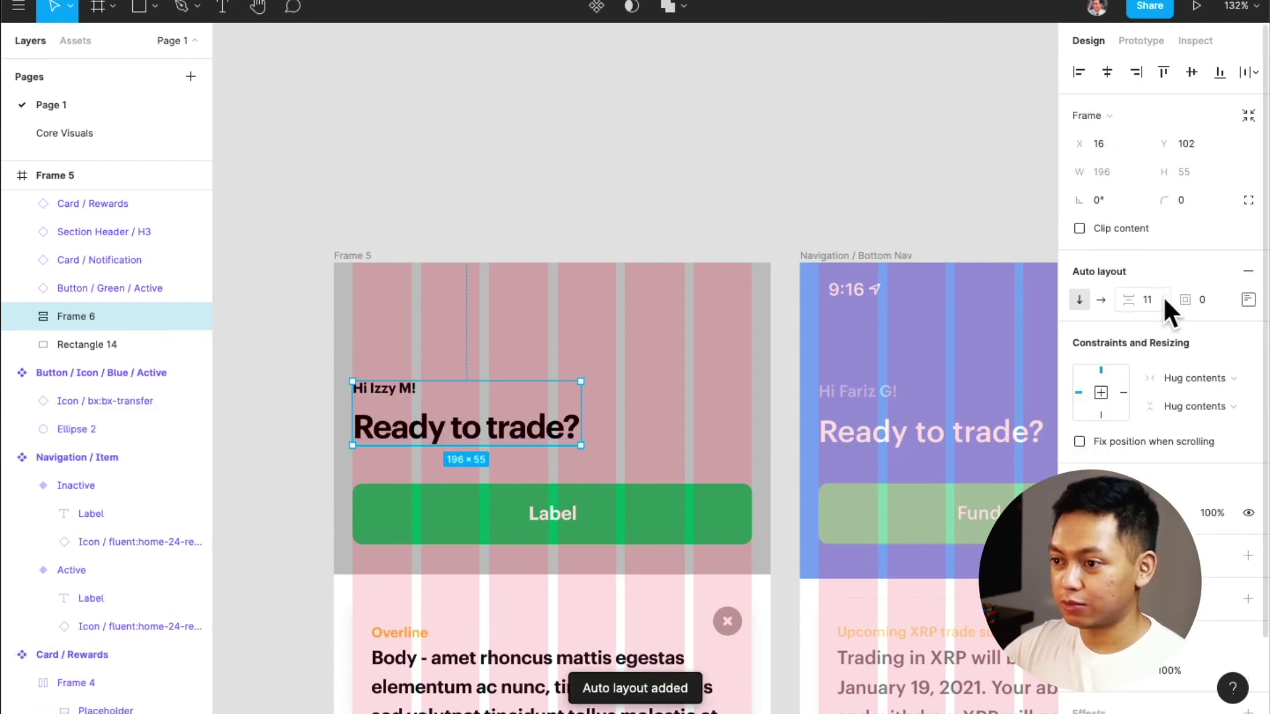
text(12)
key(Return)
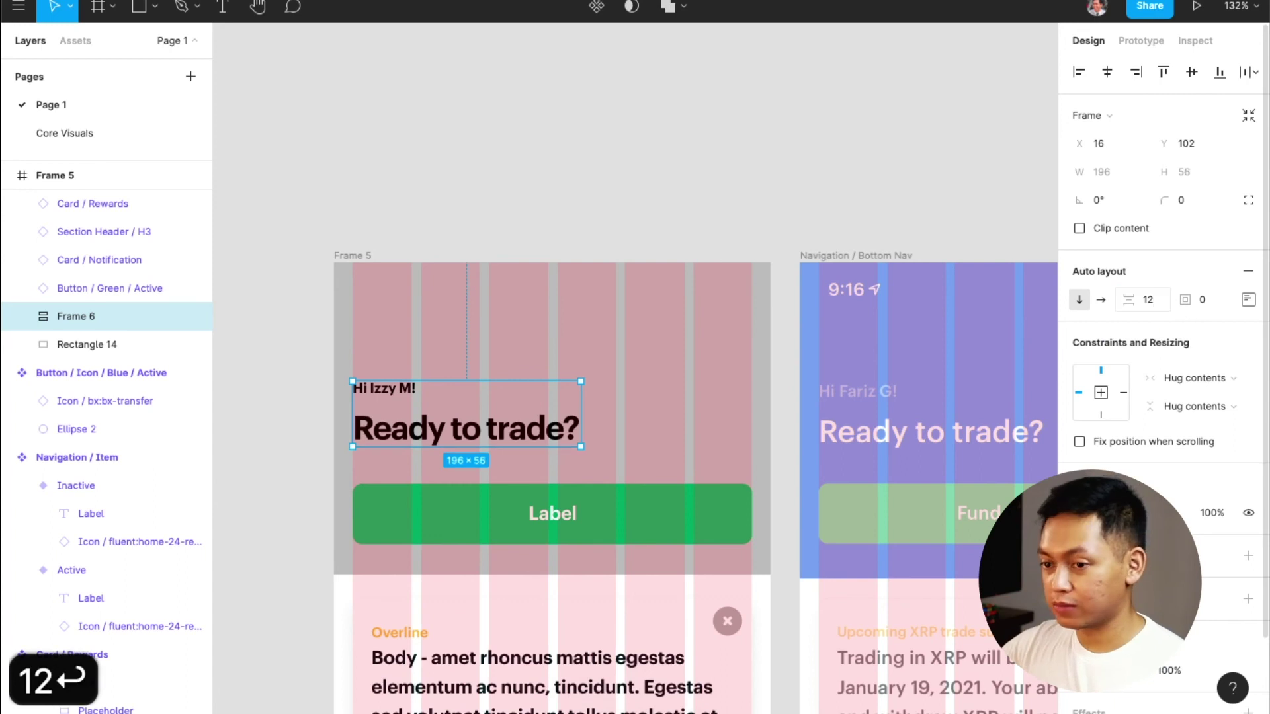
Wrap the text group with the green button, then with the grey header rectangle, in nested auto layouts
shift+click(538, 523)
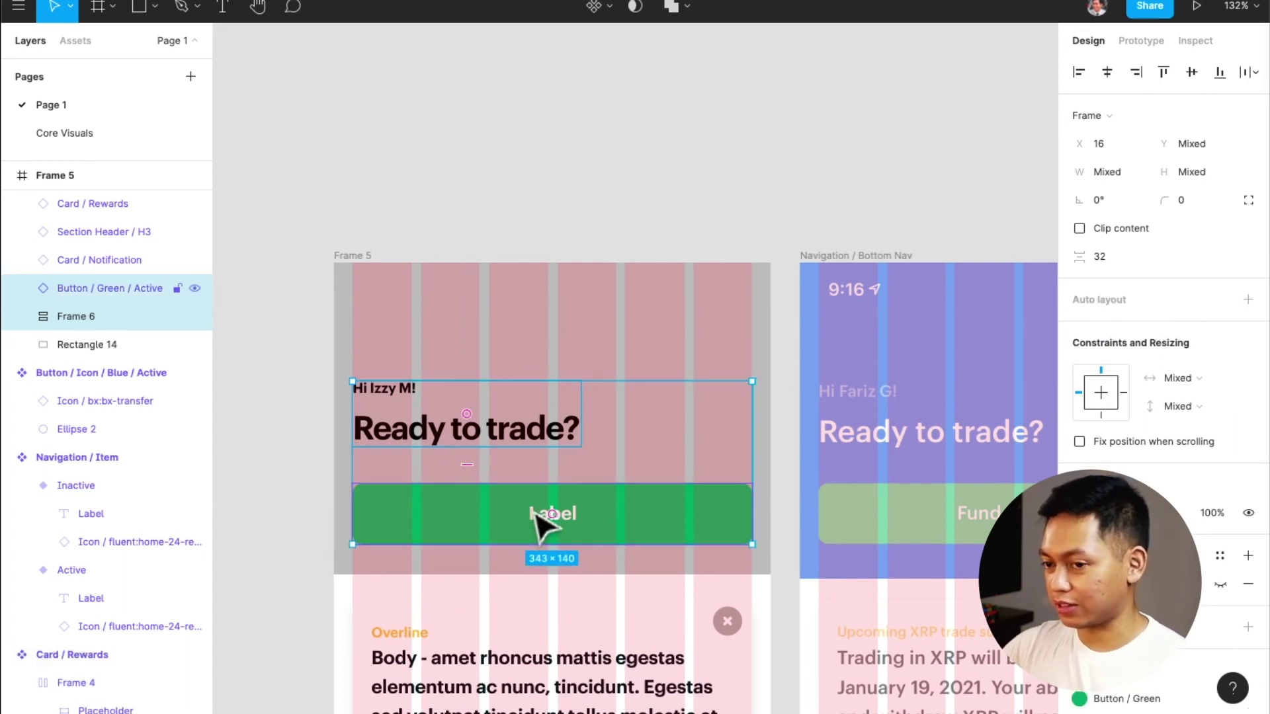
key(shift+a)
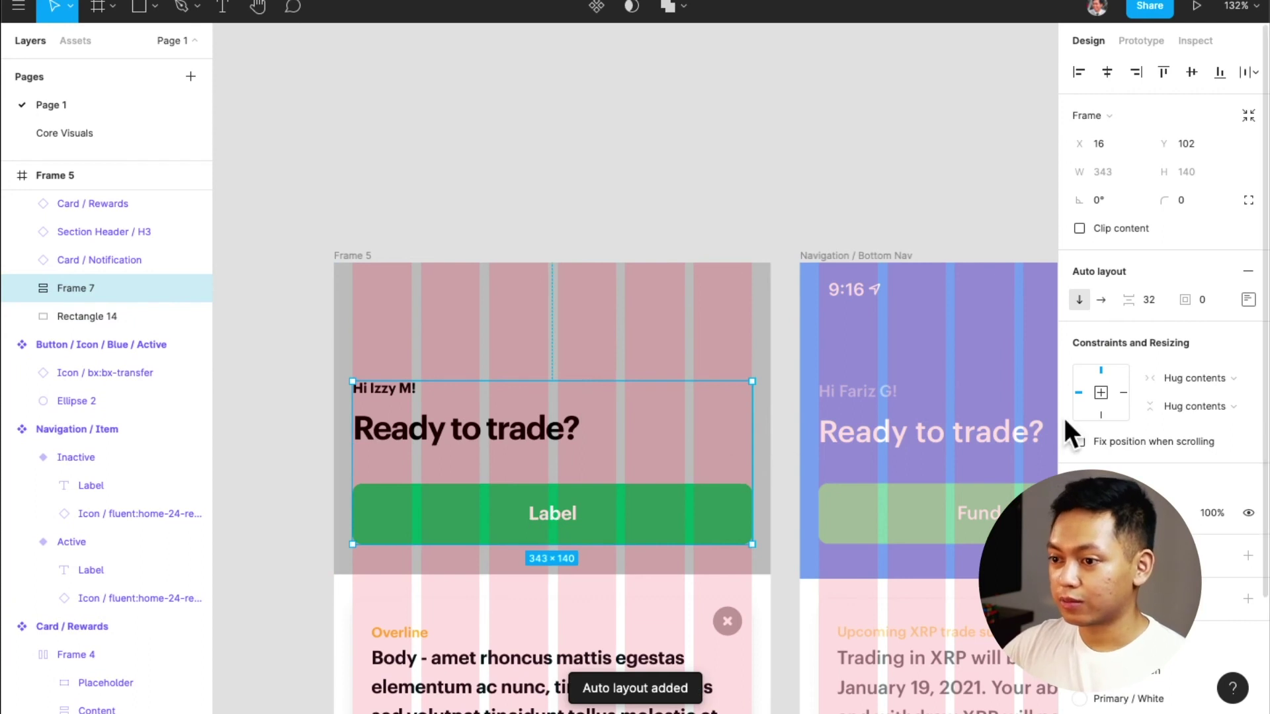
click(541, 570)
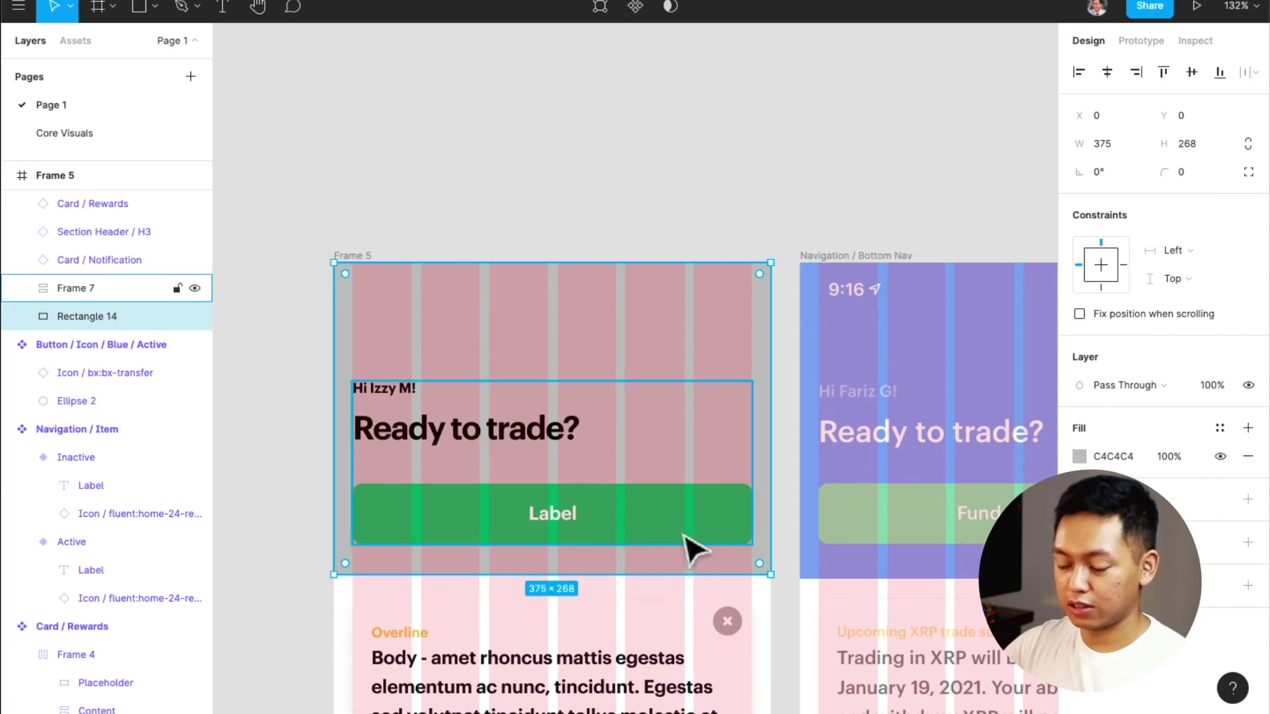
click(574, 536)
shift+click(573, 572)
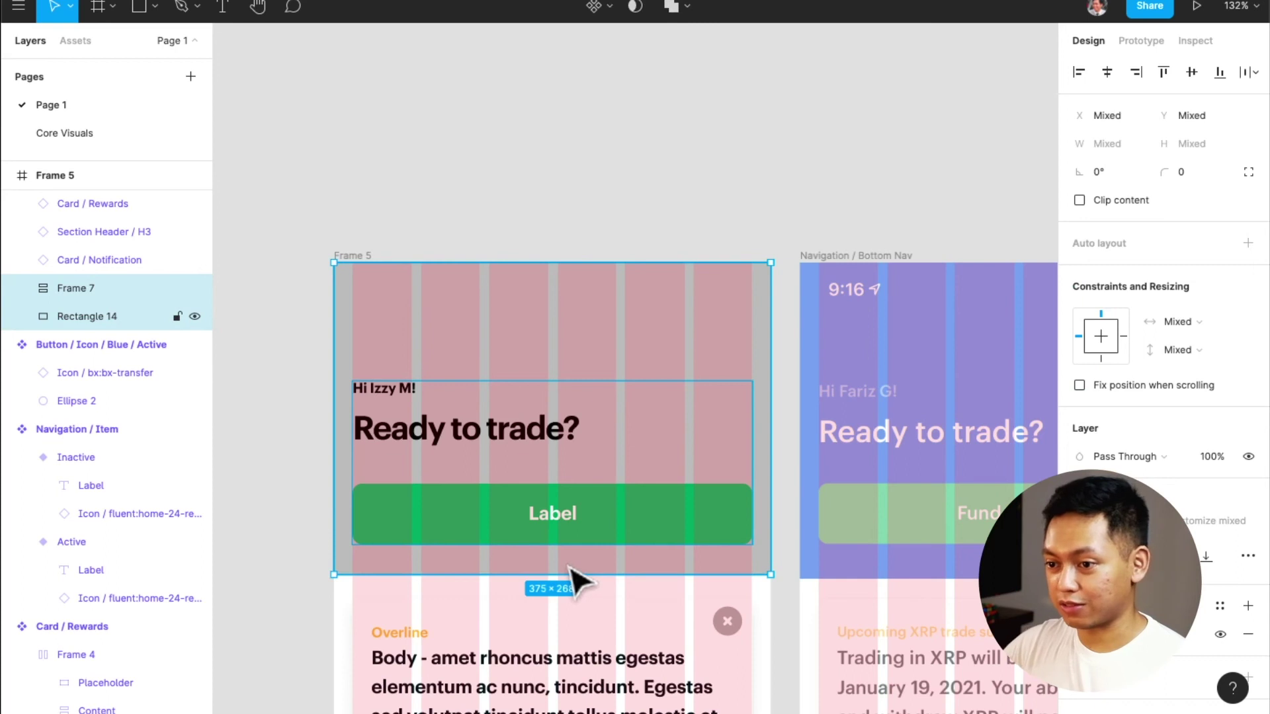
key(shift+a)
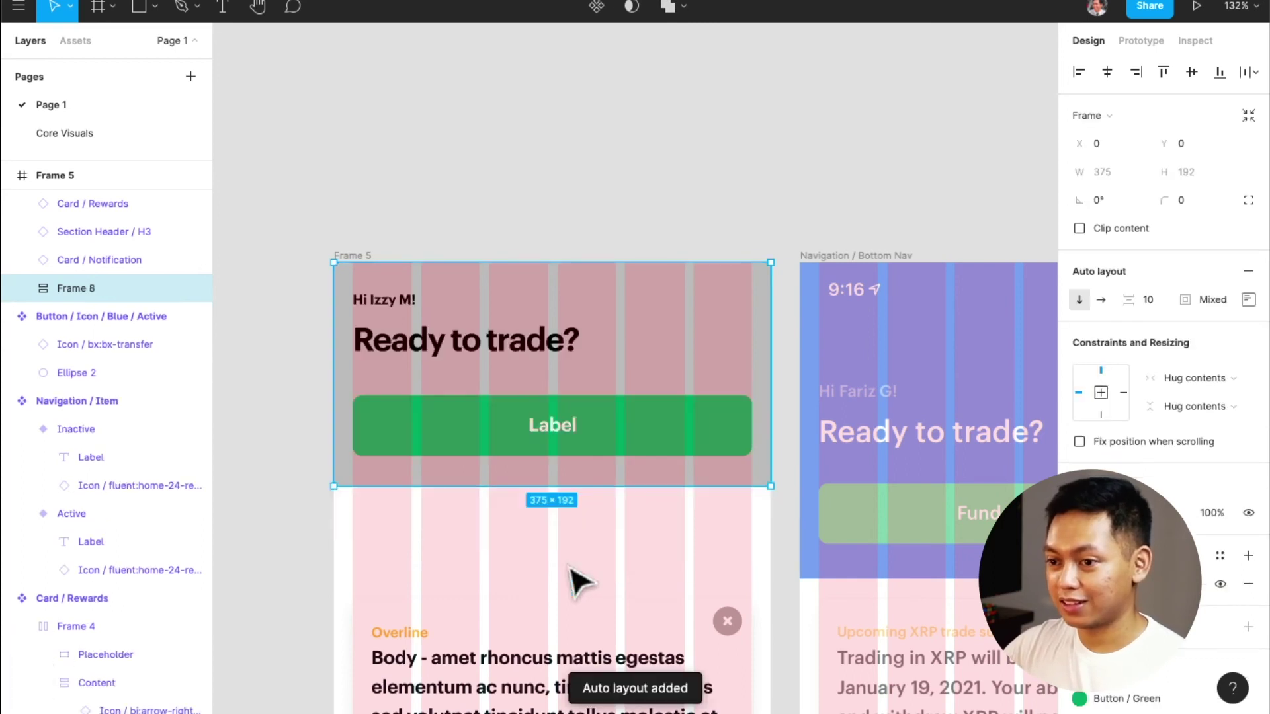
Move the header block down and try bottom paddings of 32 and 24, undoing them
drag(676, 479, 658, 569)
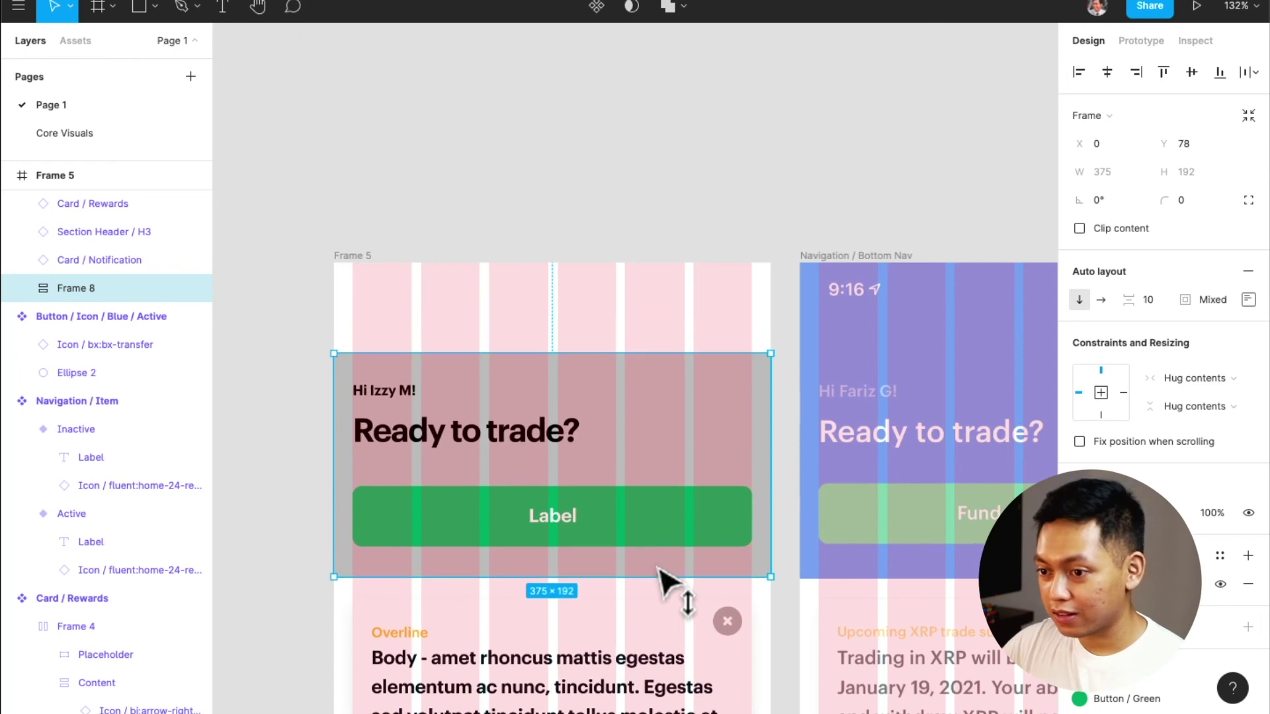
click(1241, 299)
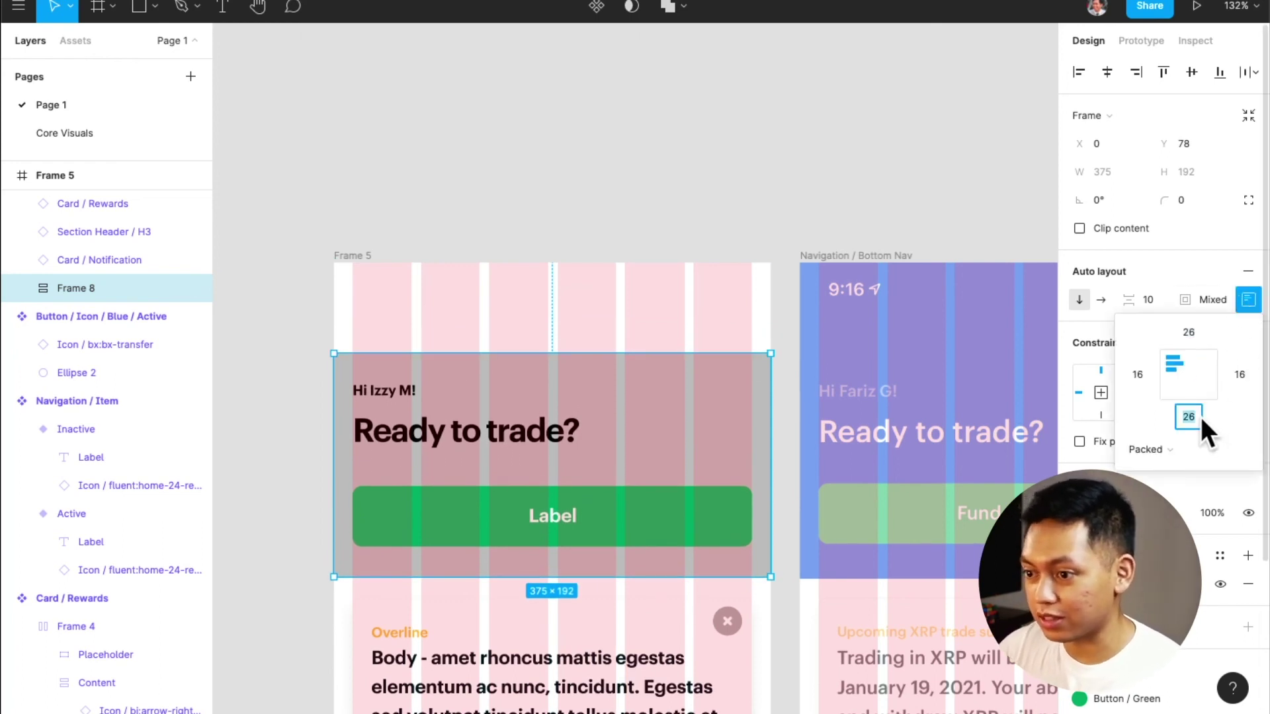
text(32)
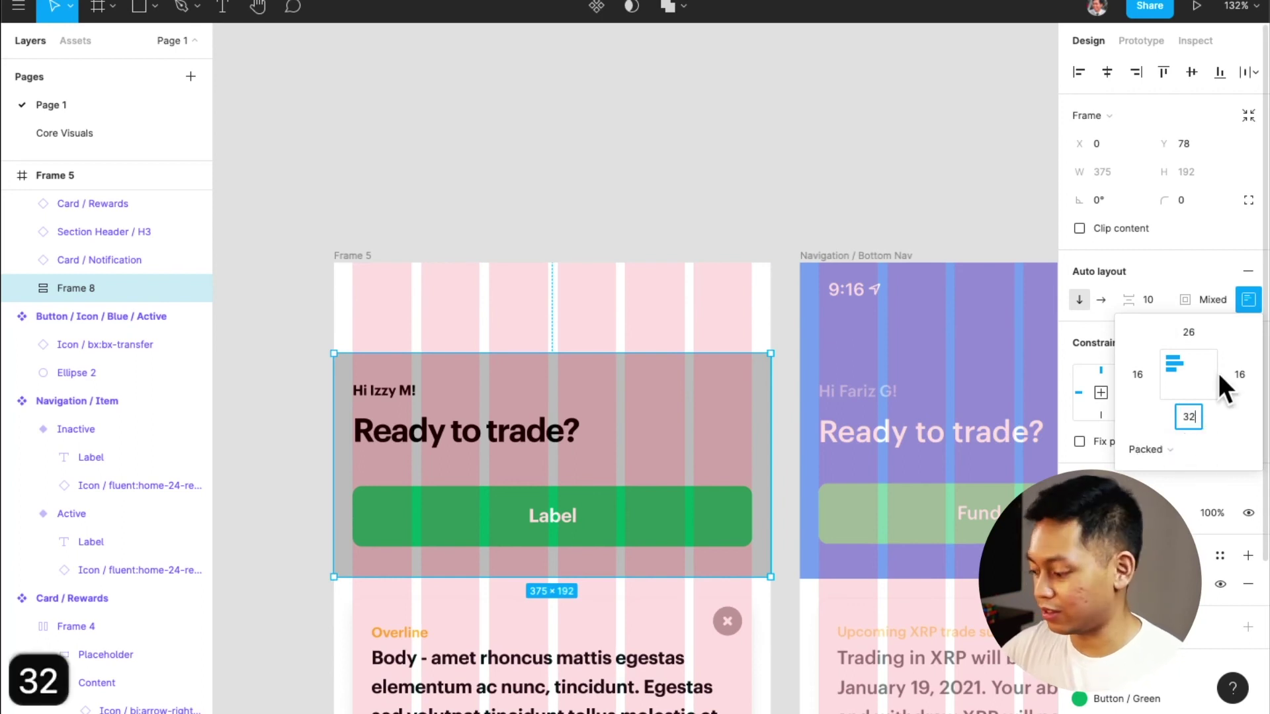
key(Return)
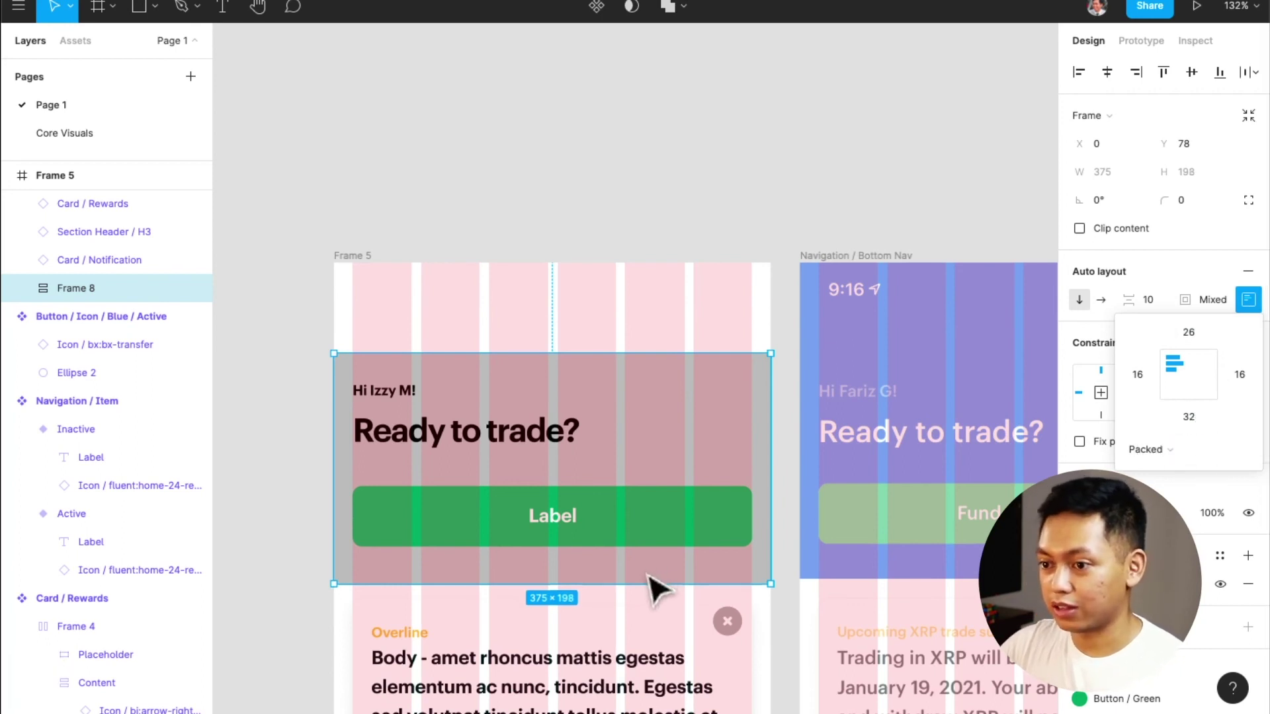
key(super+z)
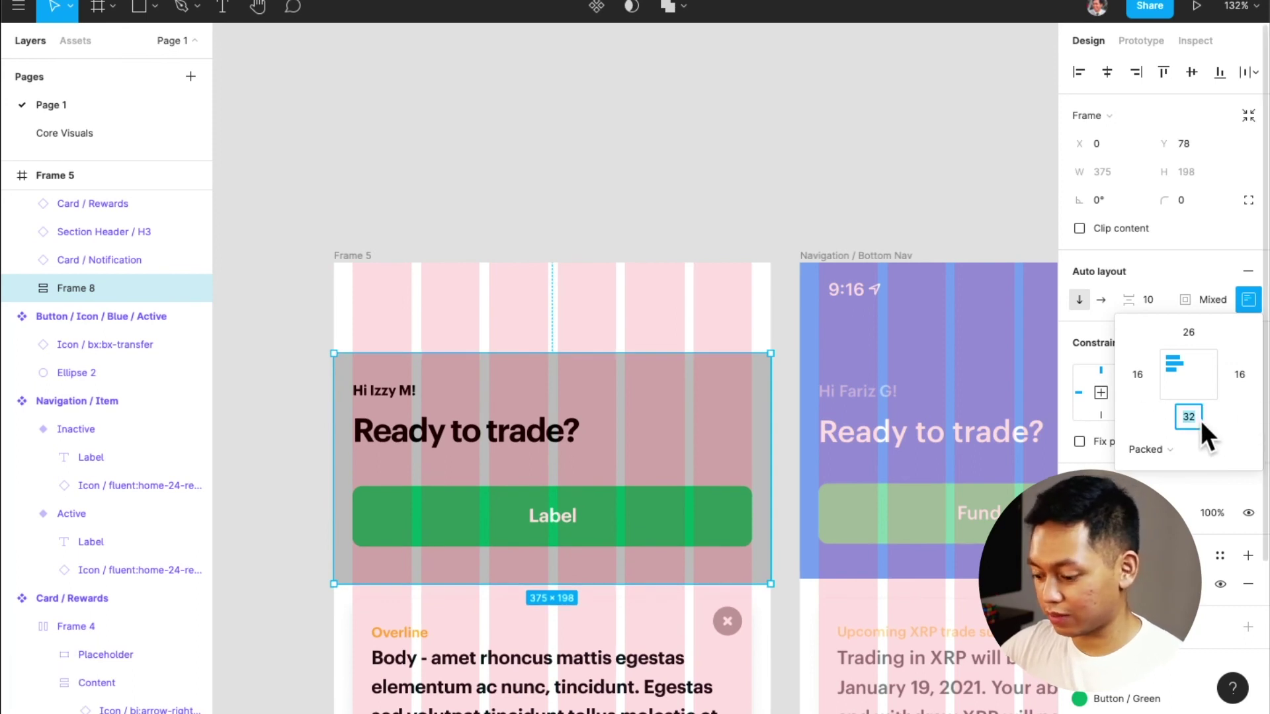
text(24)
key(Return)
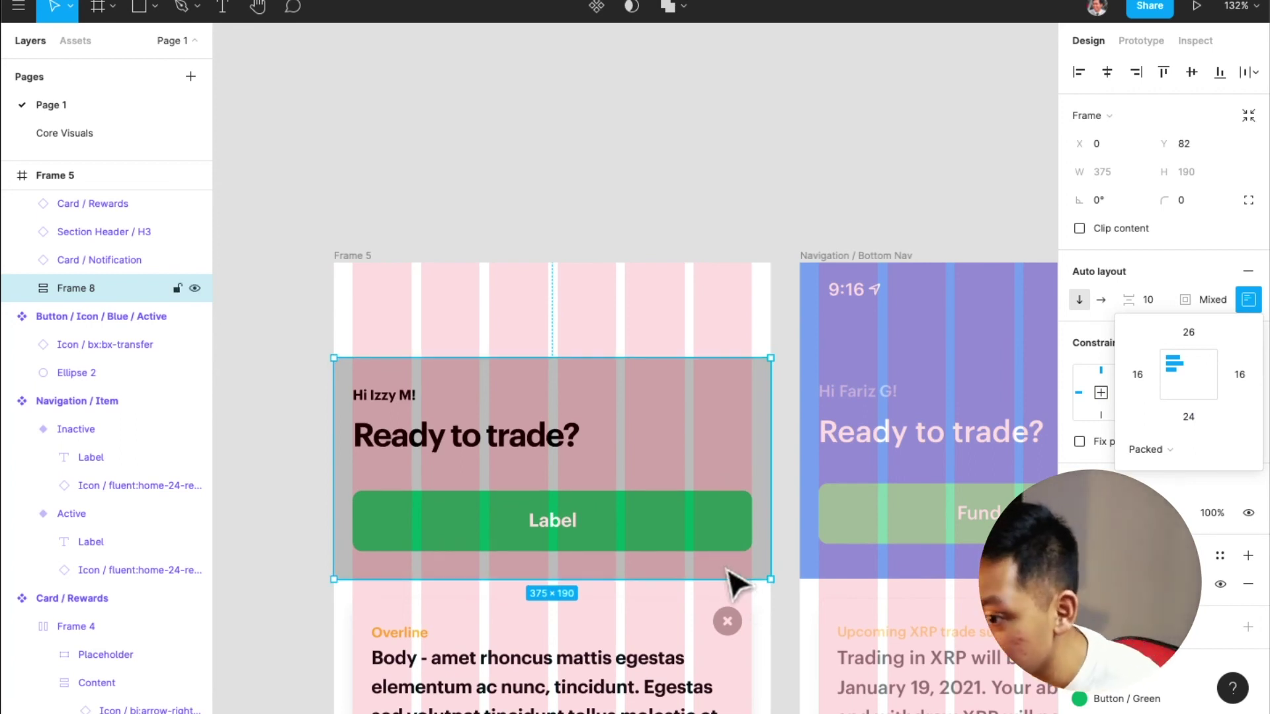
scroll(811, 591, up, 10)
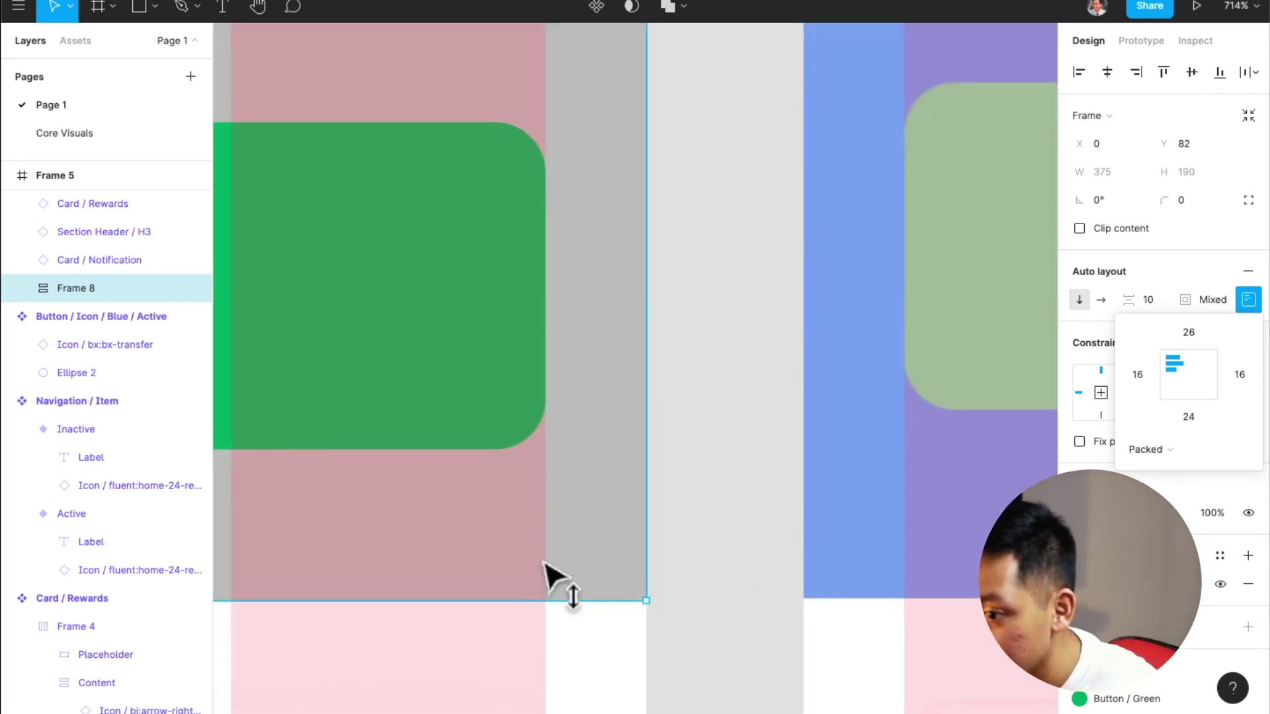
key(Up)
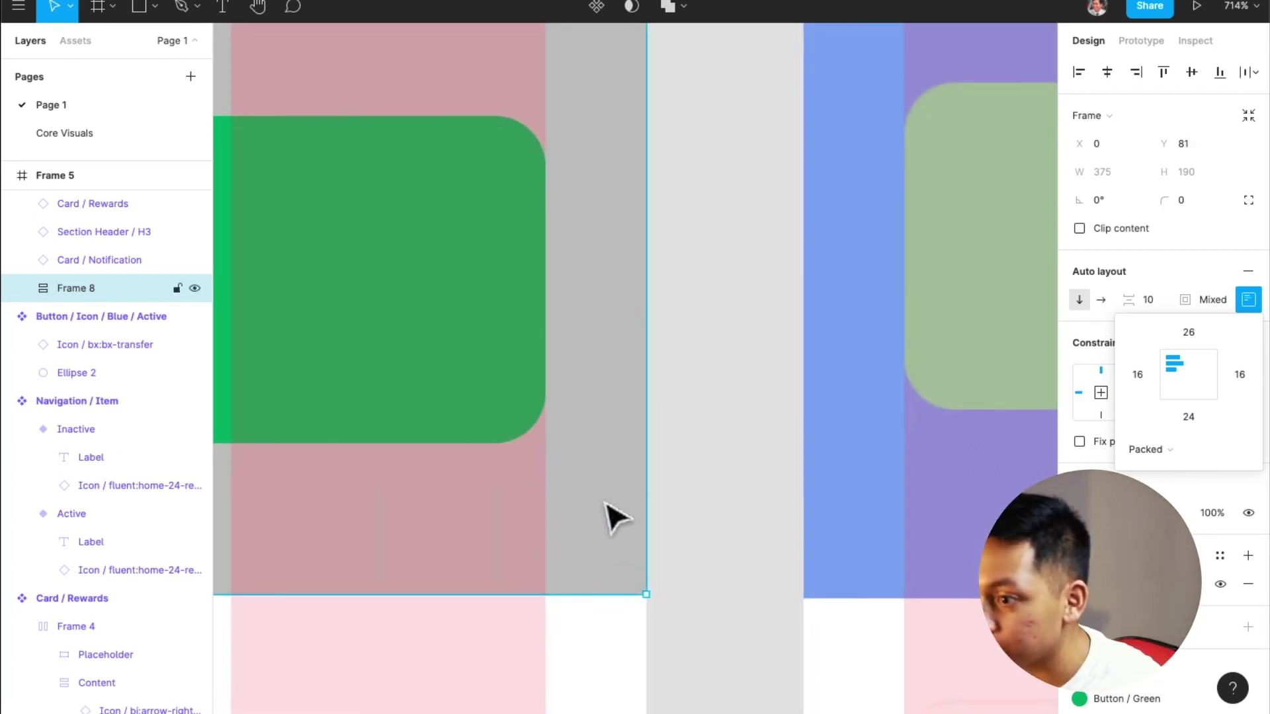
scroll(610, 517, down, 3)
key(super+z)
key(super+z)
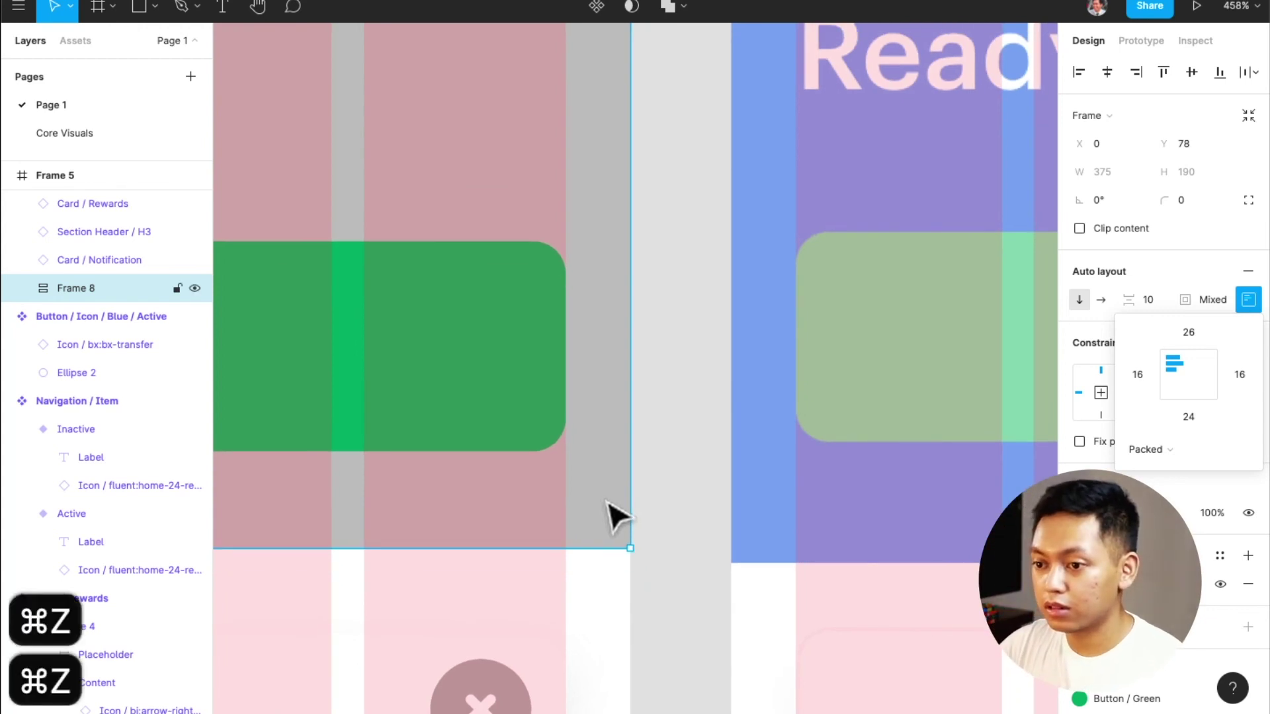
key(super+z)
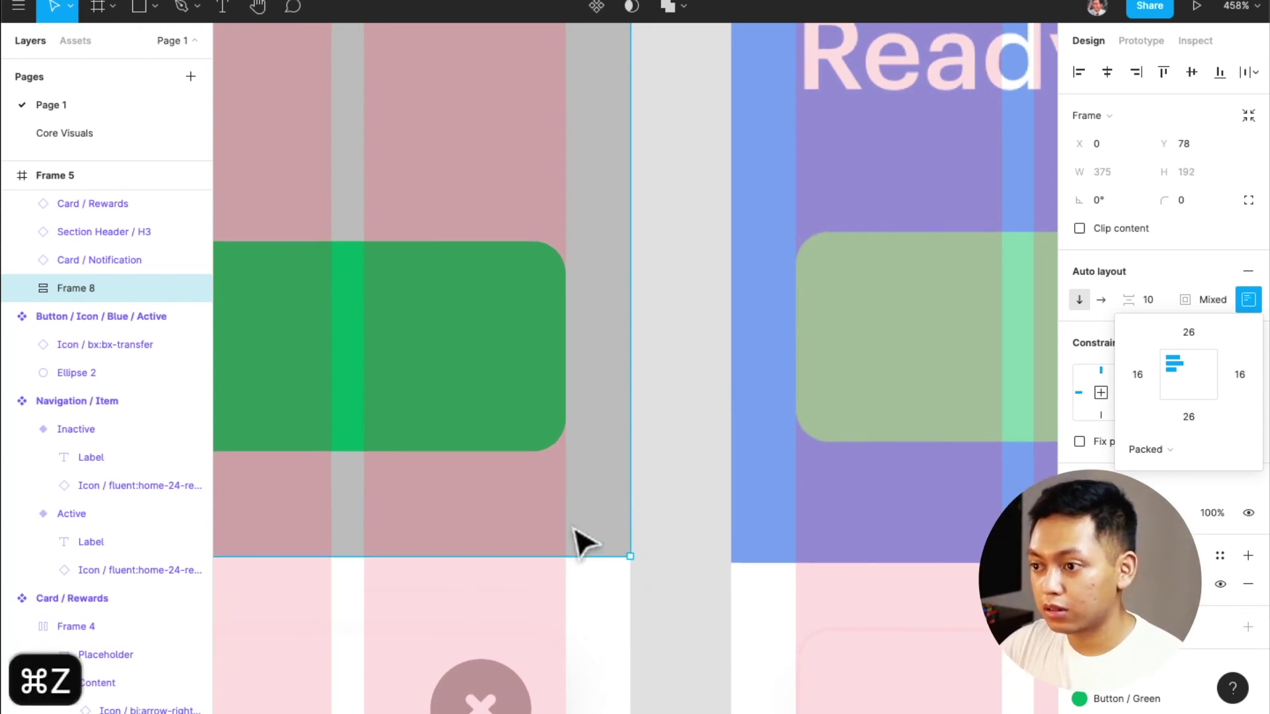
key(Down)
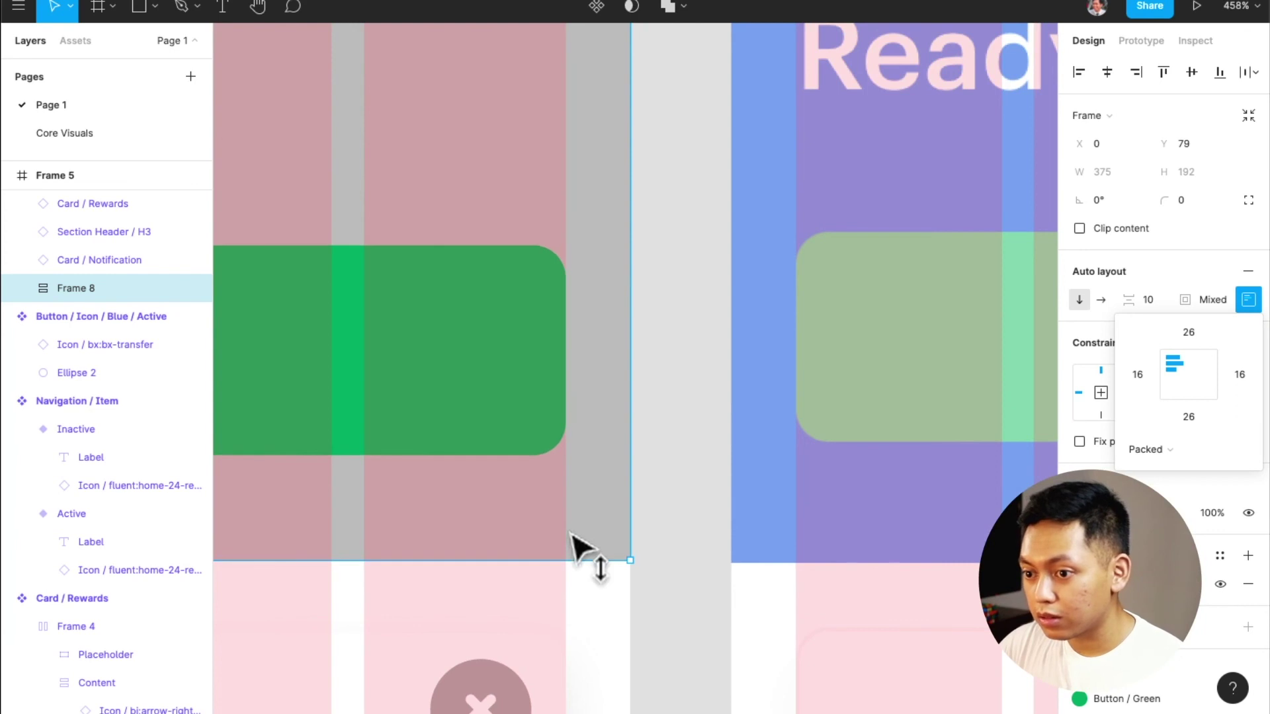
Set the header frame's bottom padding to 28, nudge it up, and remove its auto layout
scroll(582, 546, down, 6)
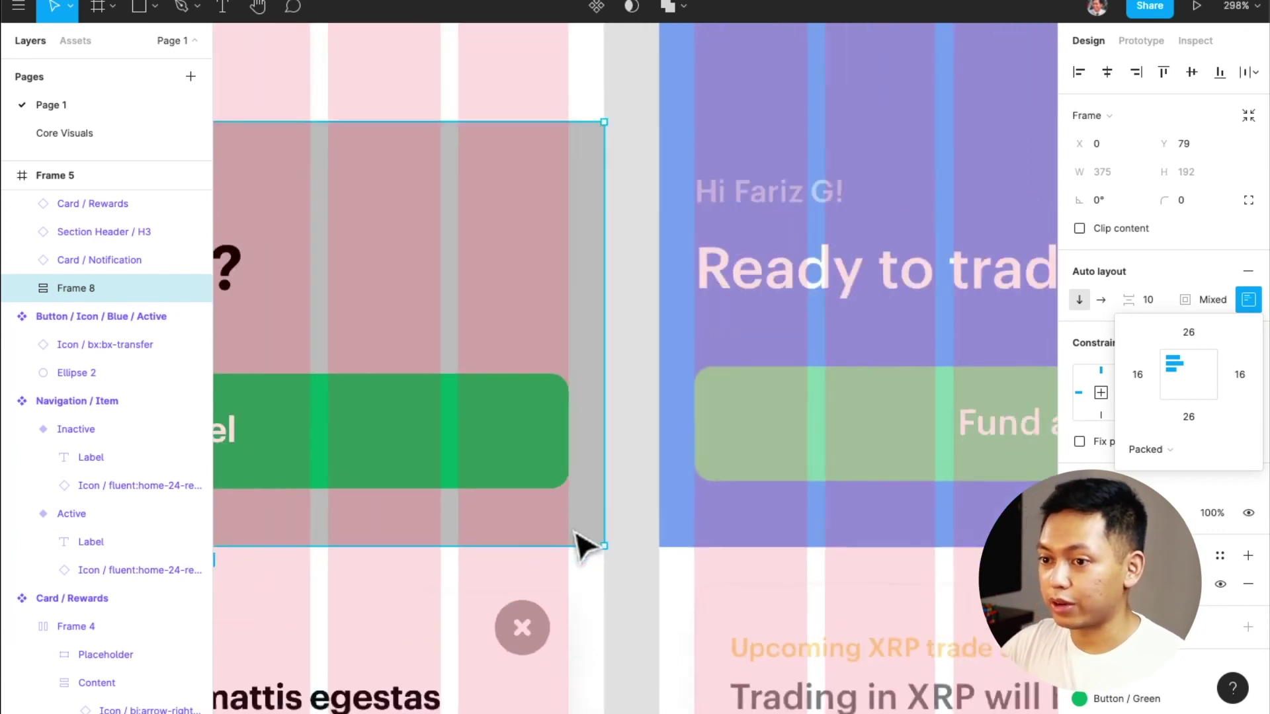
scroll(582, 545, right, 2)
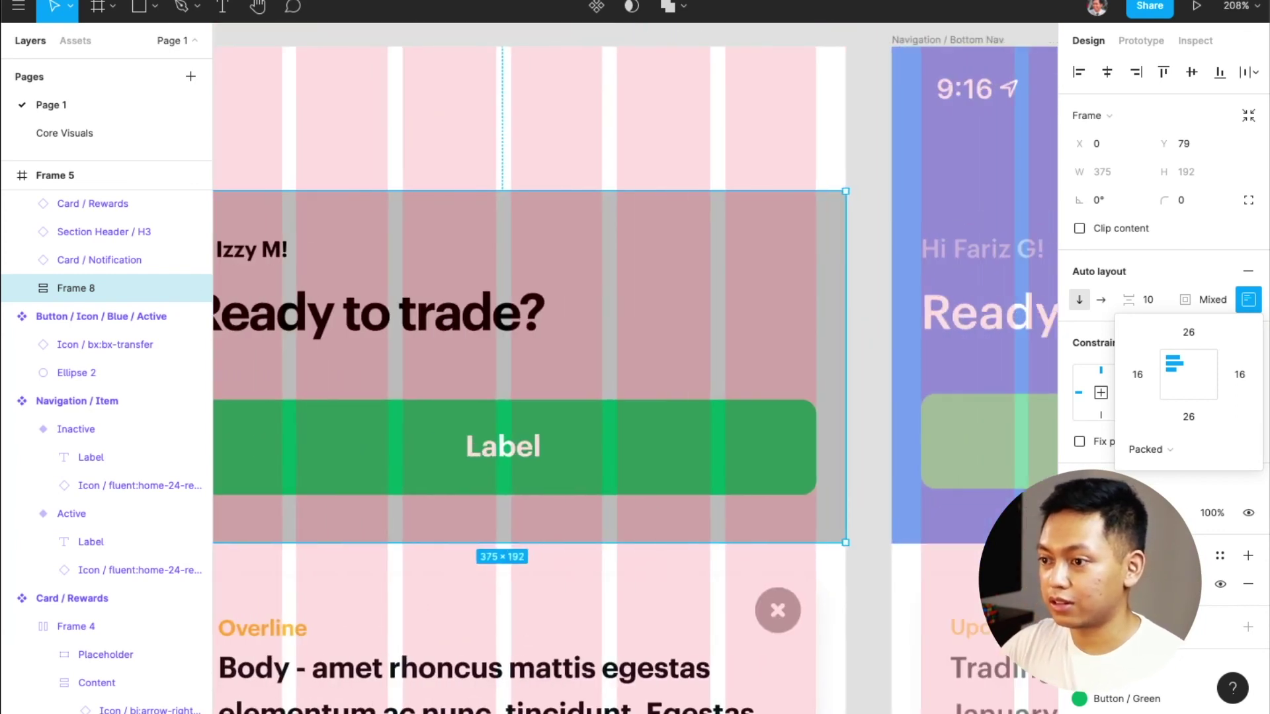
click(1191, 418)
text(28)
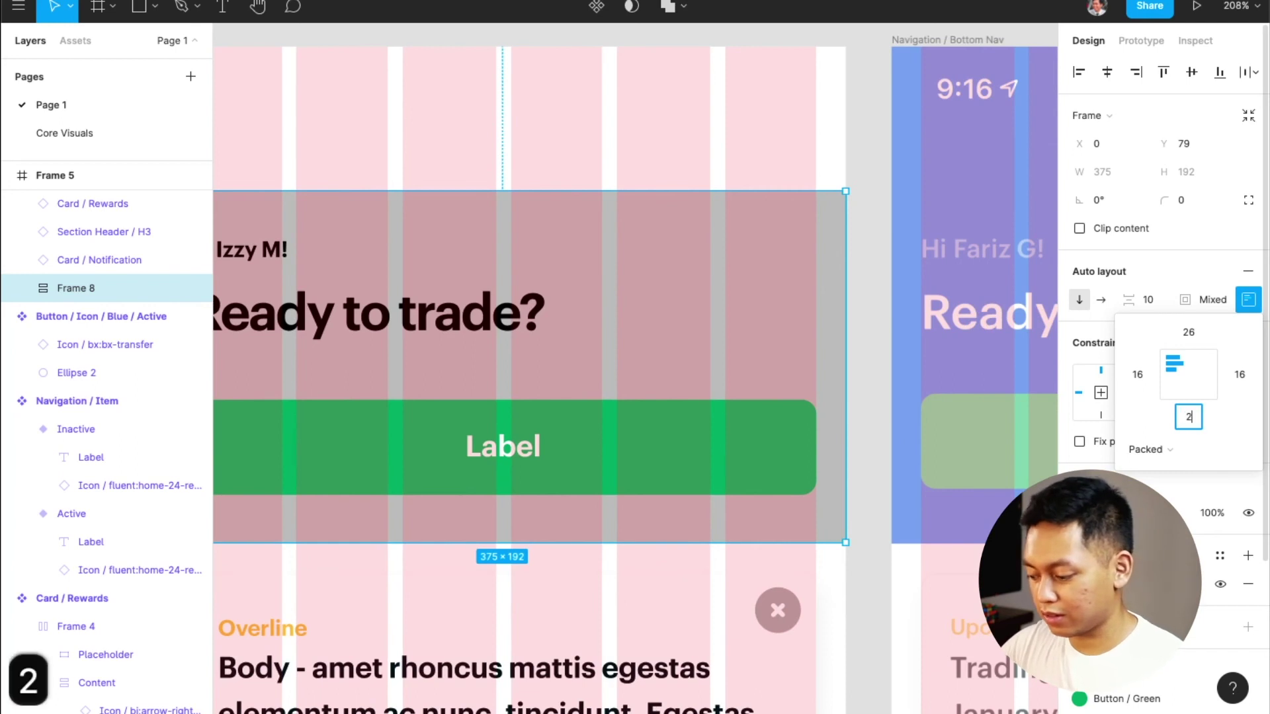
key(Return)
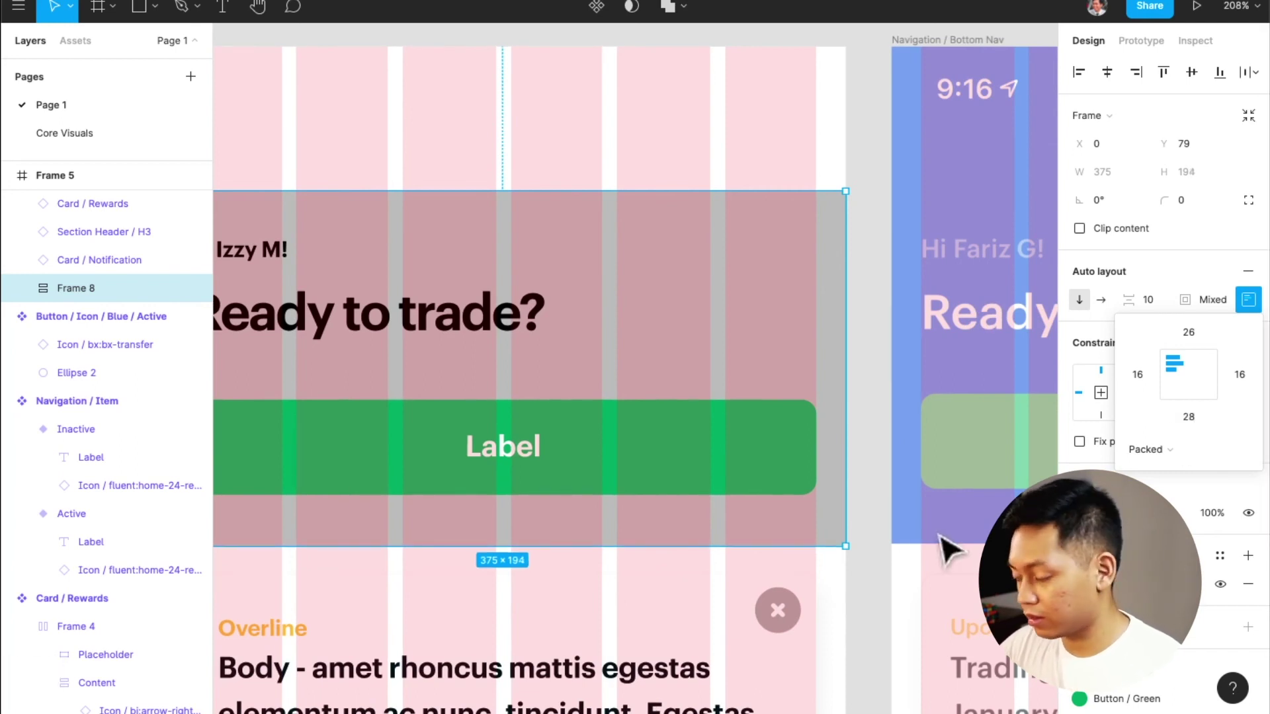
key(Up)
key(Up)
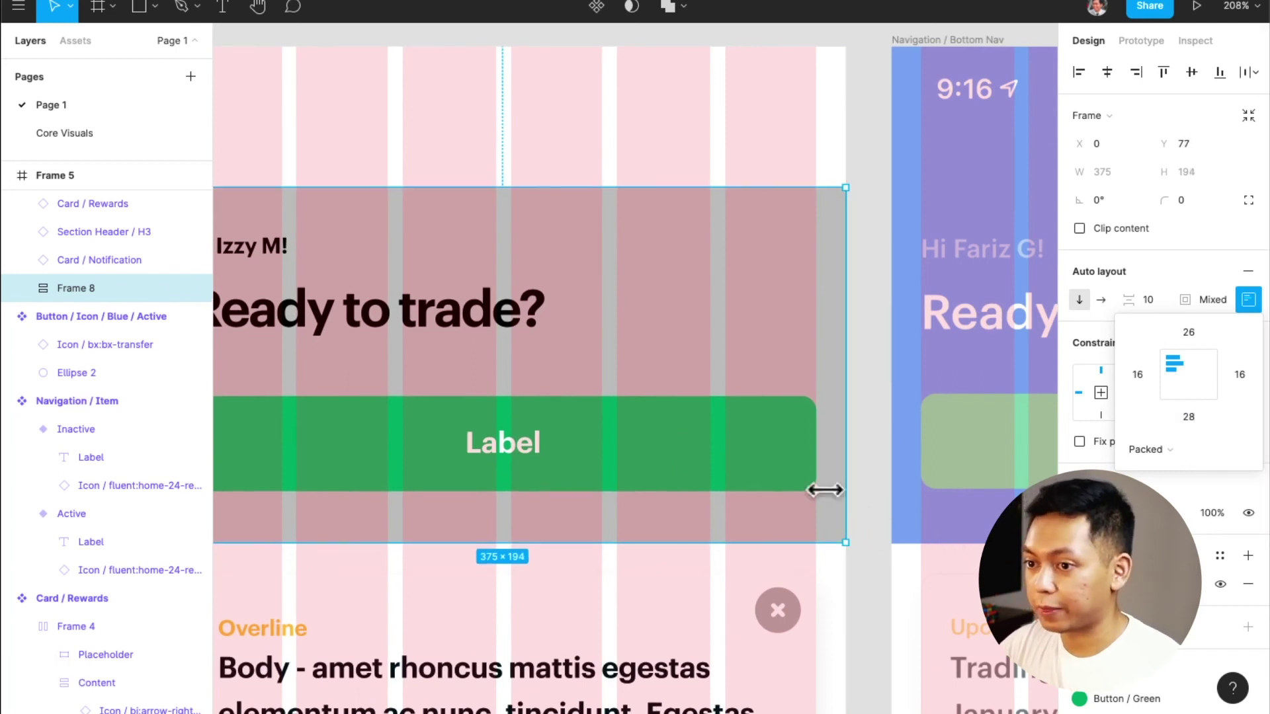
scroll(642, 432, down, 5)
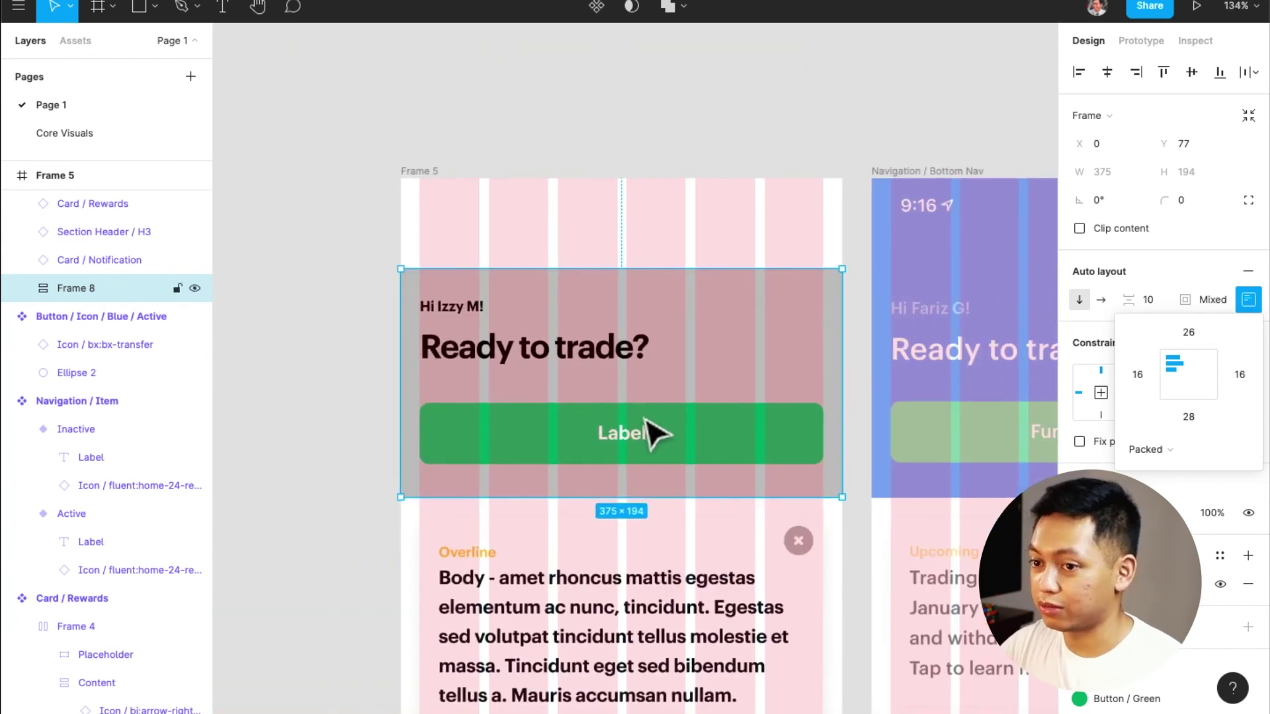
scroll(725, 363, down, 1)
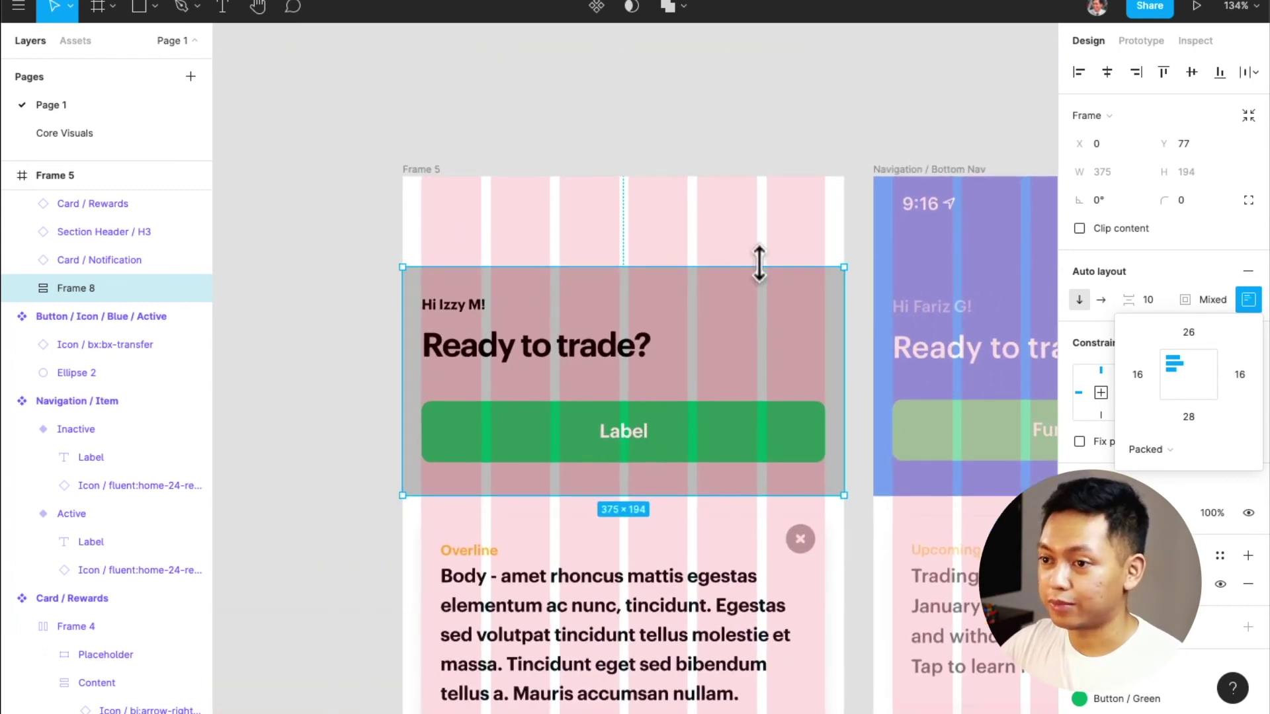
click(1248, 271)
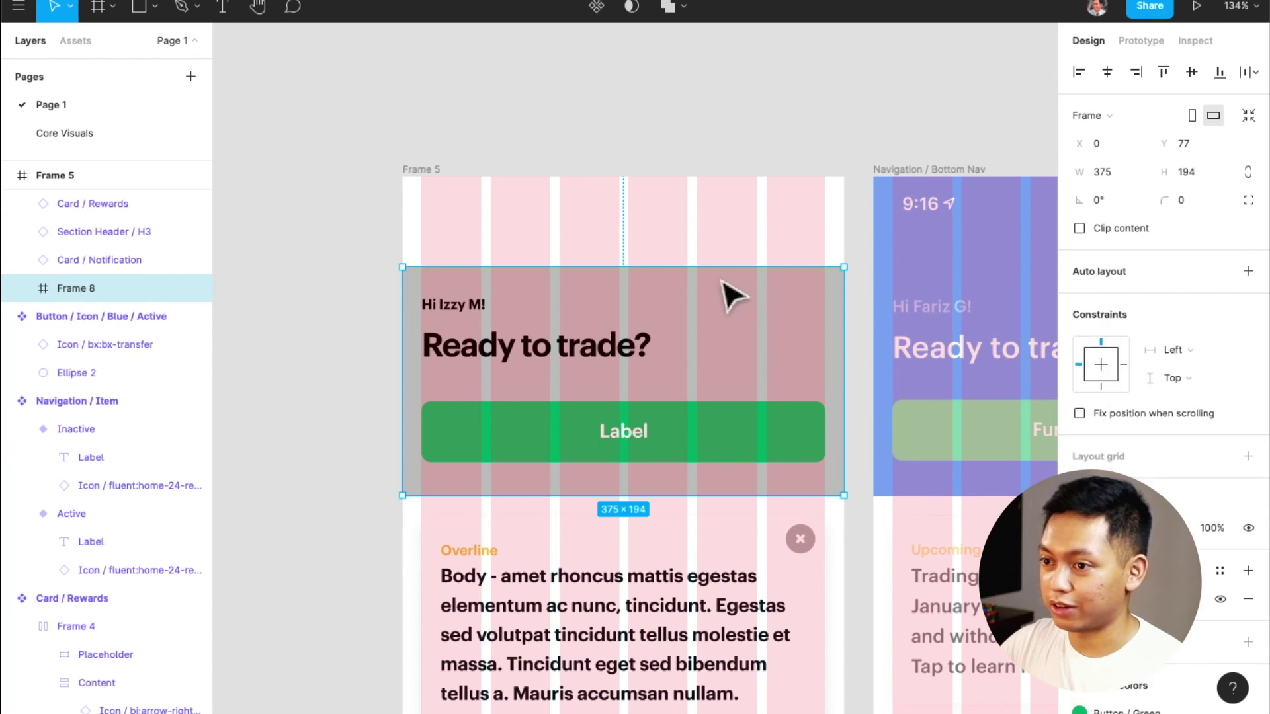
Extend the header frame up to Frame 5's top and fill it with the blue colour style
drag(695, 261, 693, 195)
key(super+z)
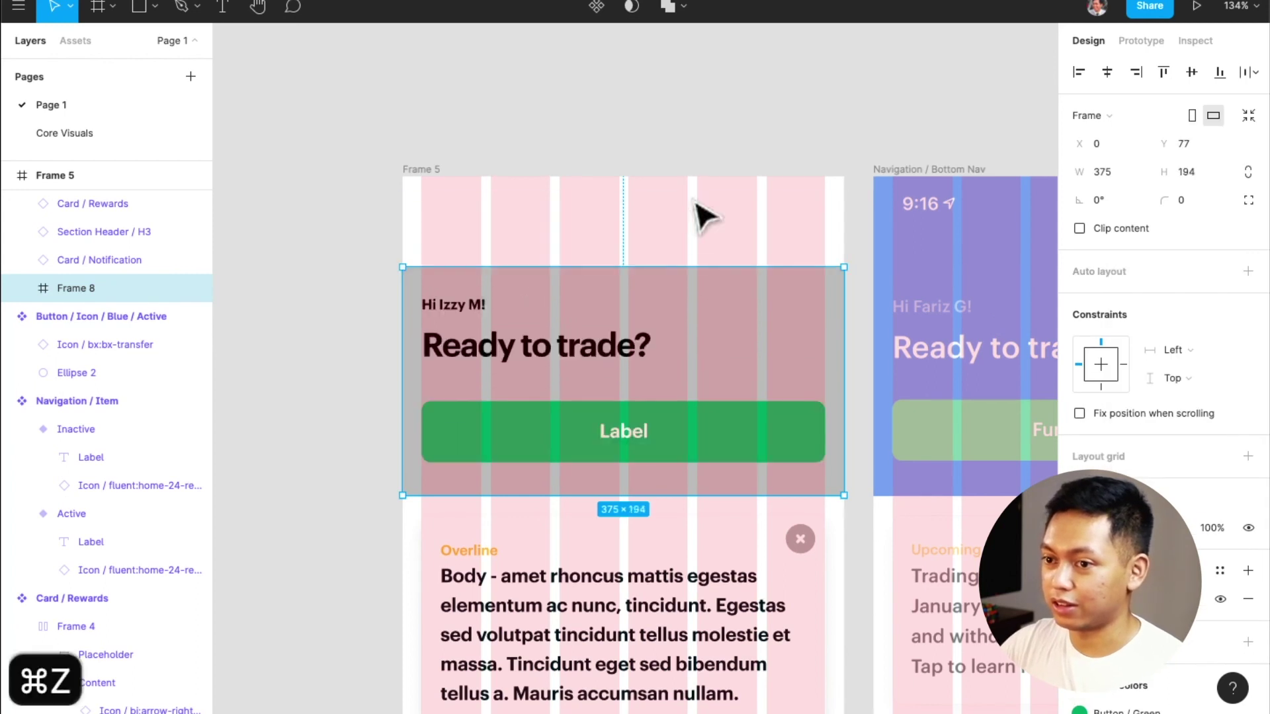
drag(685, 216, 693, 179)
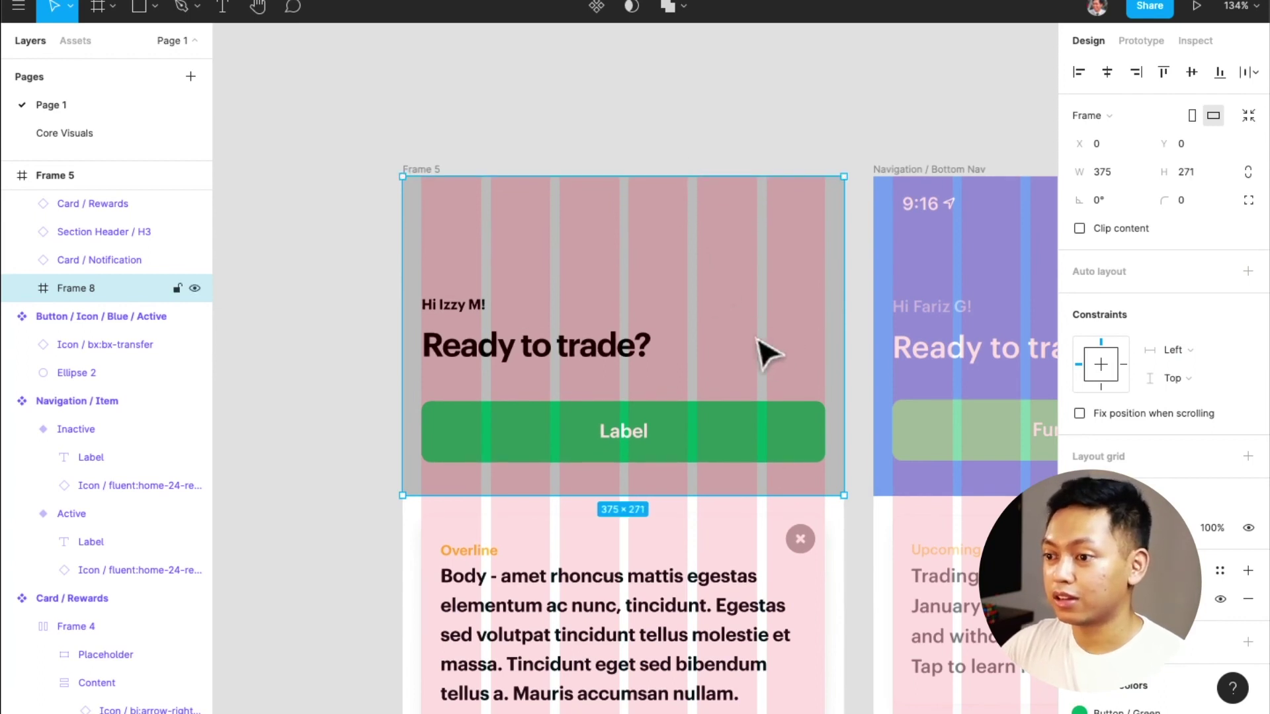
click(1221, 570)
click(1124, 450)
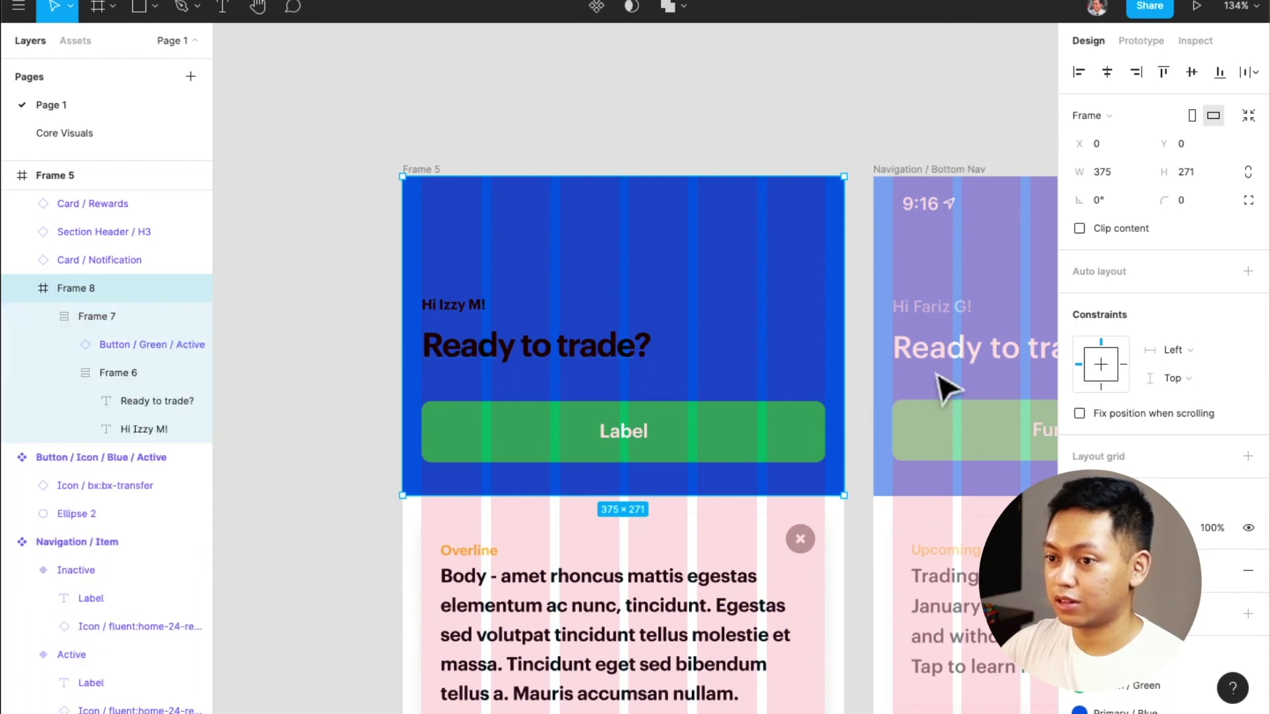
Make the 'Ready to trade?' headline white and the greeting line a light muted colour
key(Return)
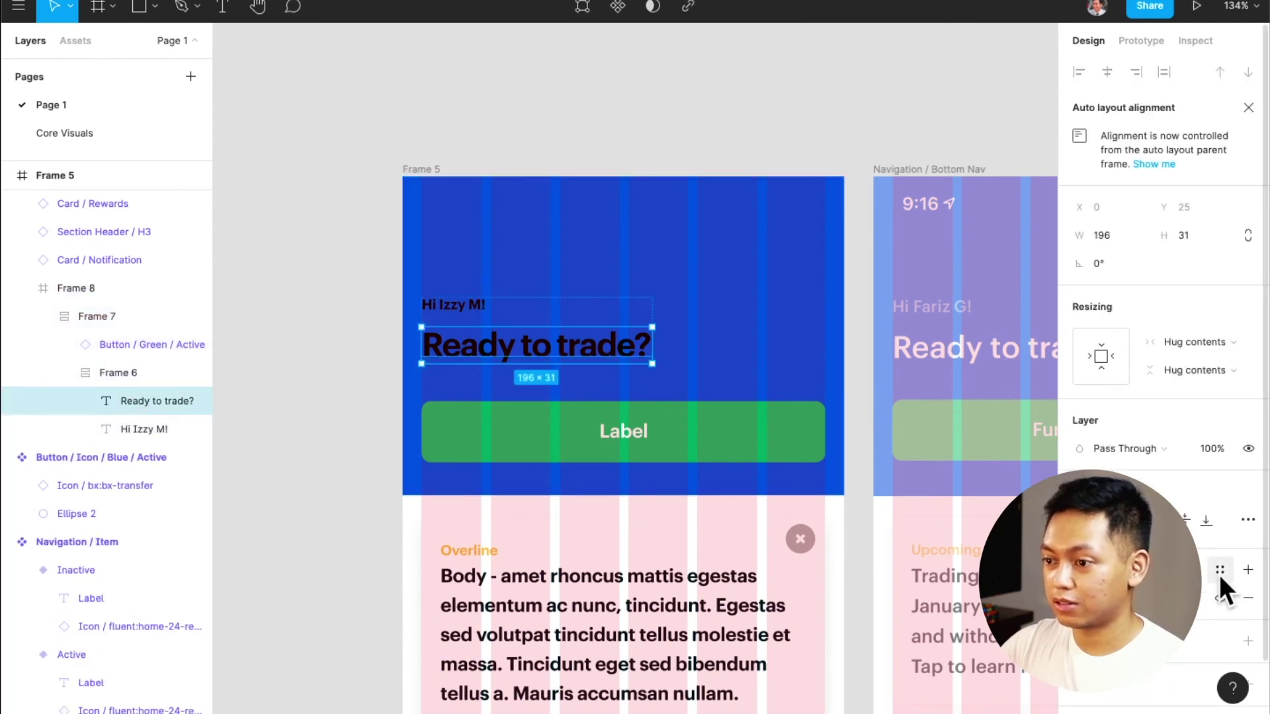
click(1219, 573)
click(1115, 526)
click(463, 306)
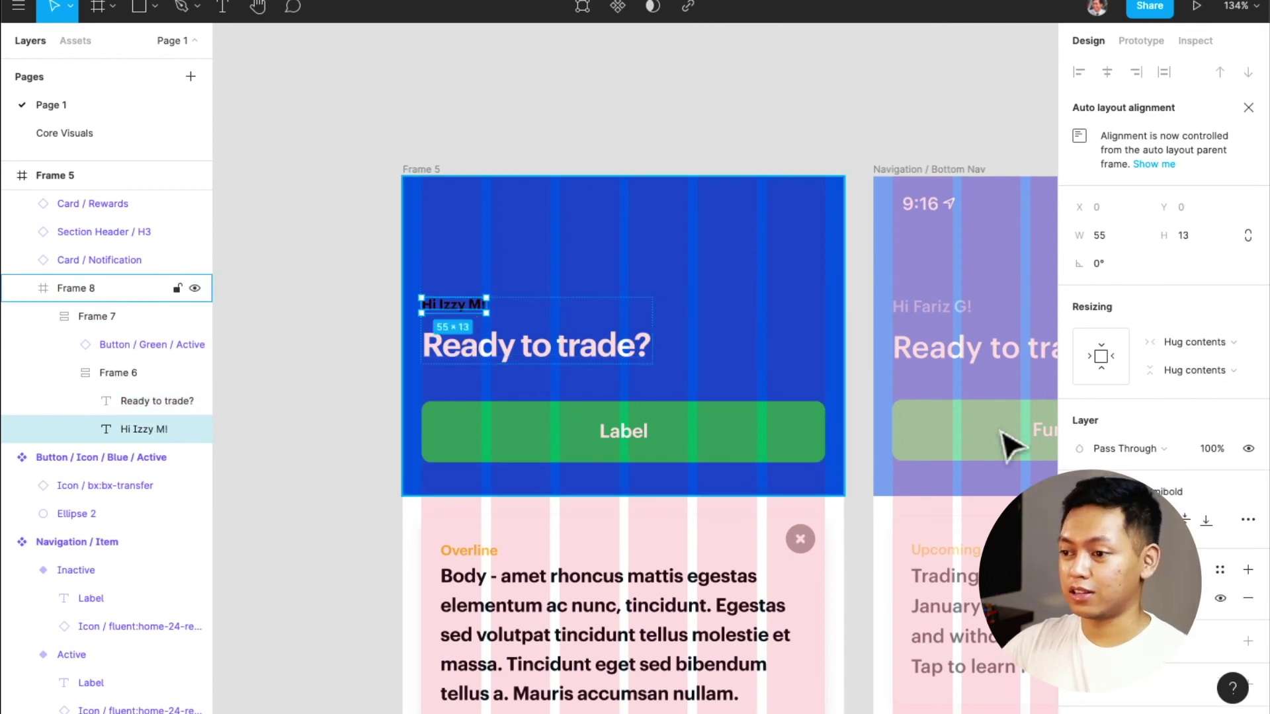
click(1219, 571)
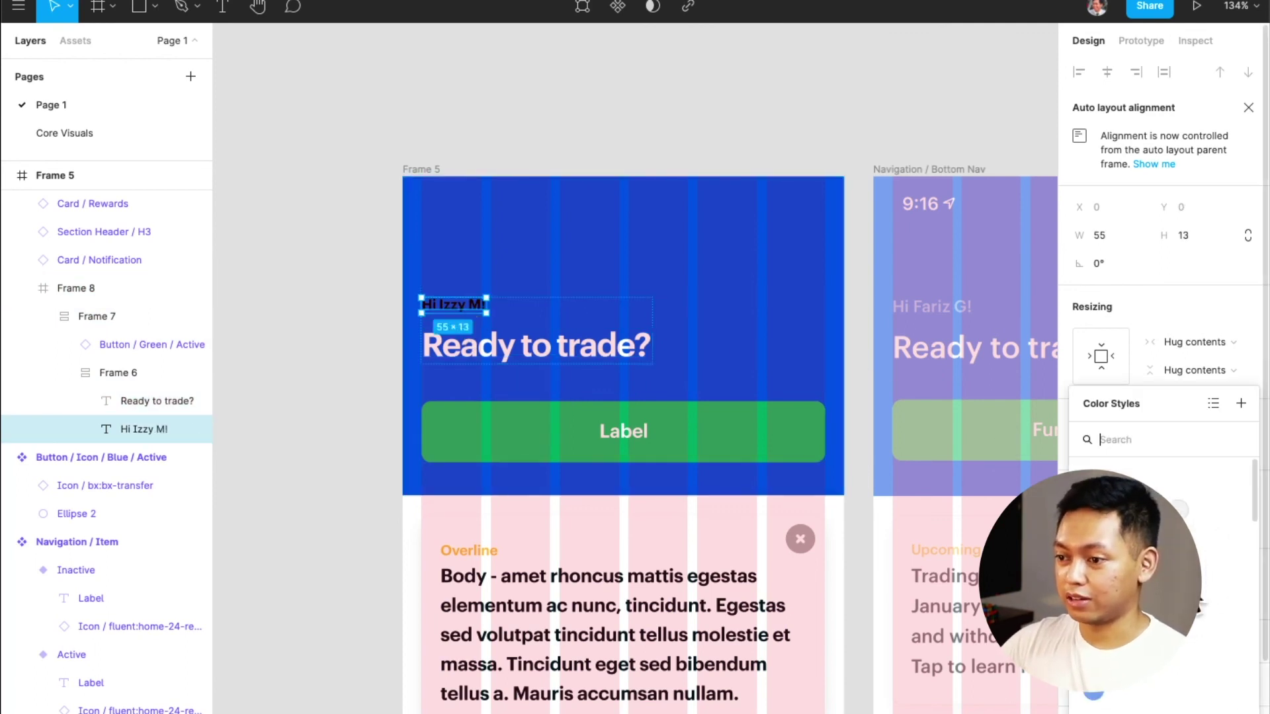
click(1088, 689)
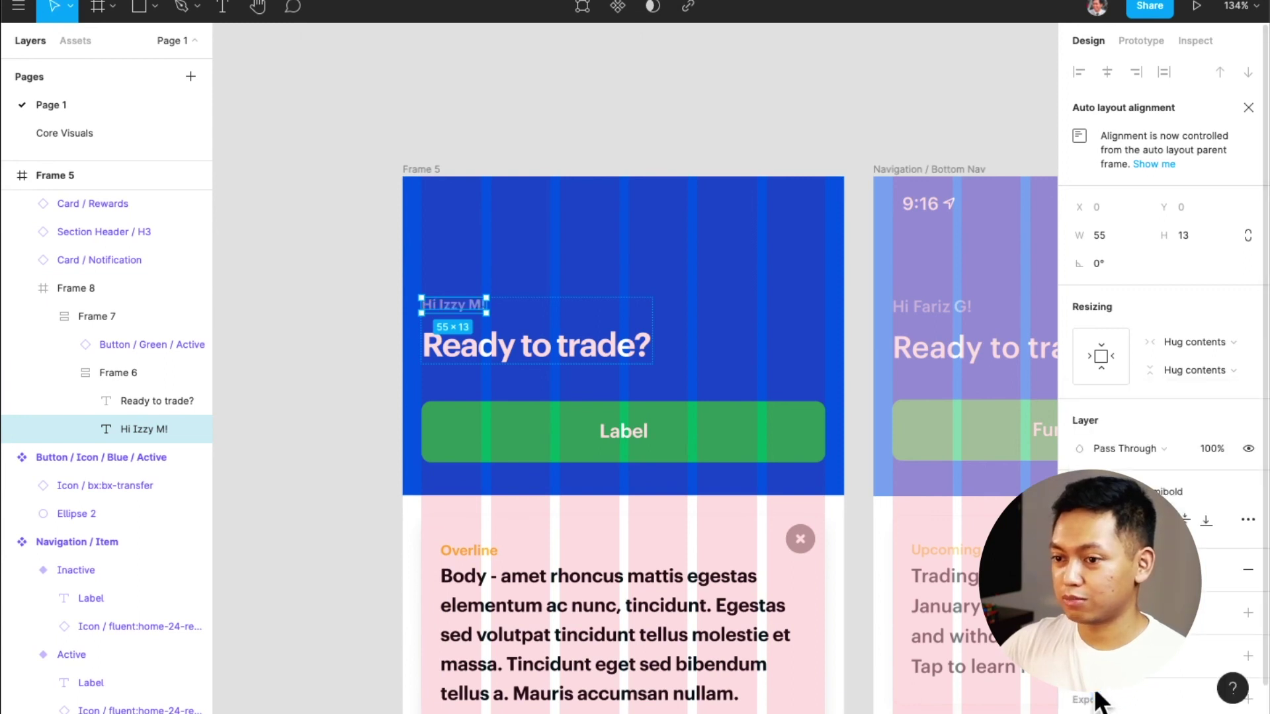
click(860, 322)
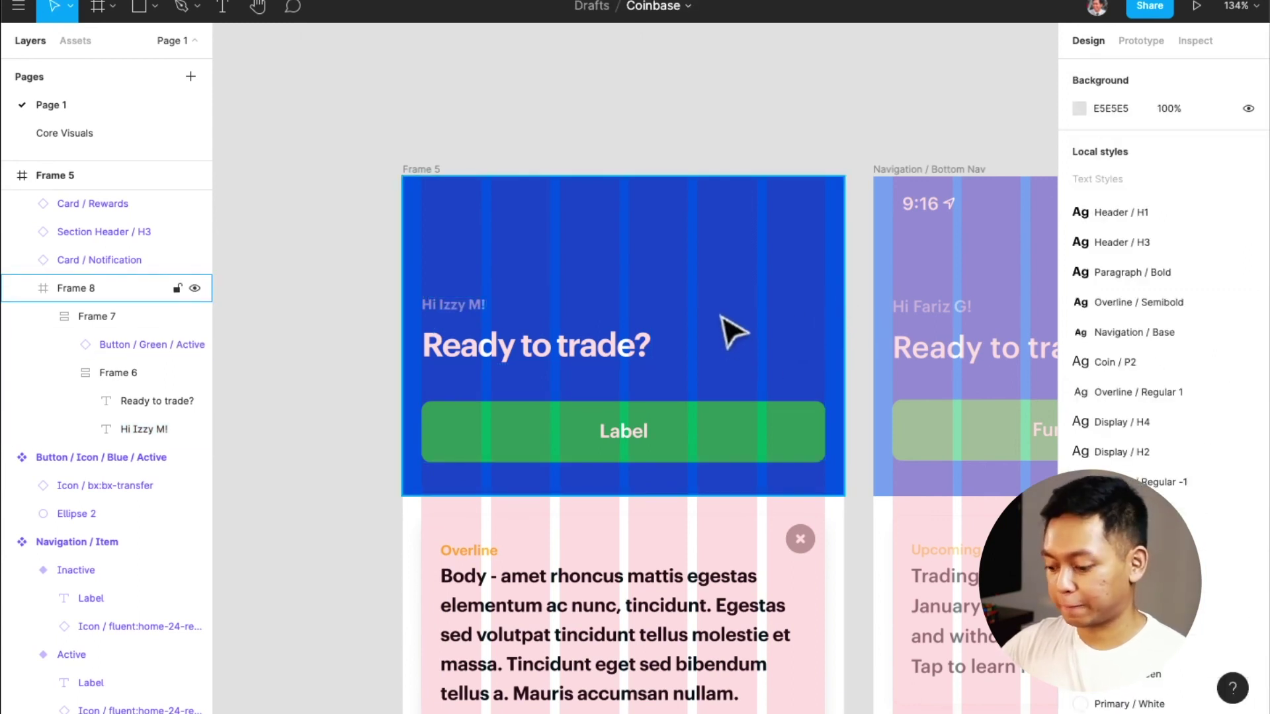
Hide the layout grids with Ctrl+G
key(alt+g)
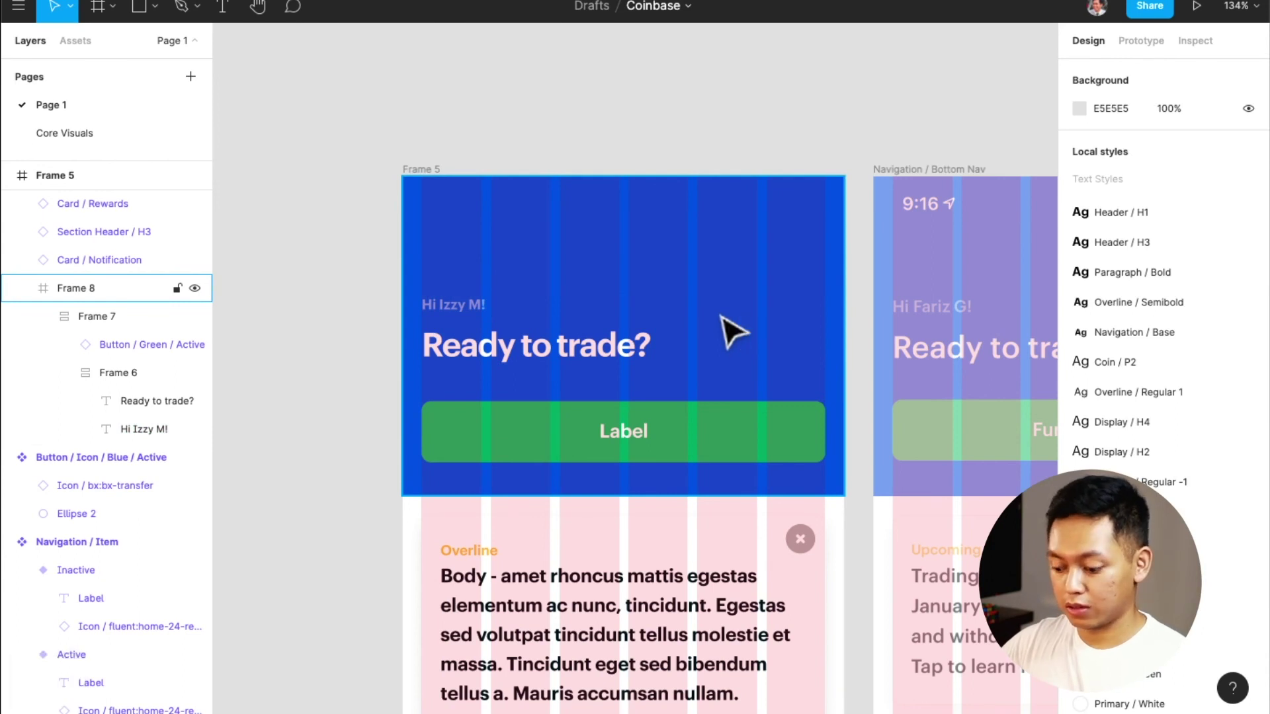
key(ctrl+g)
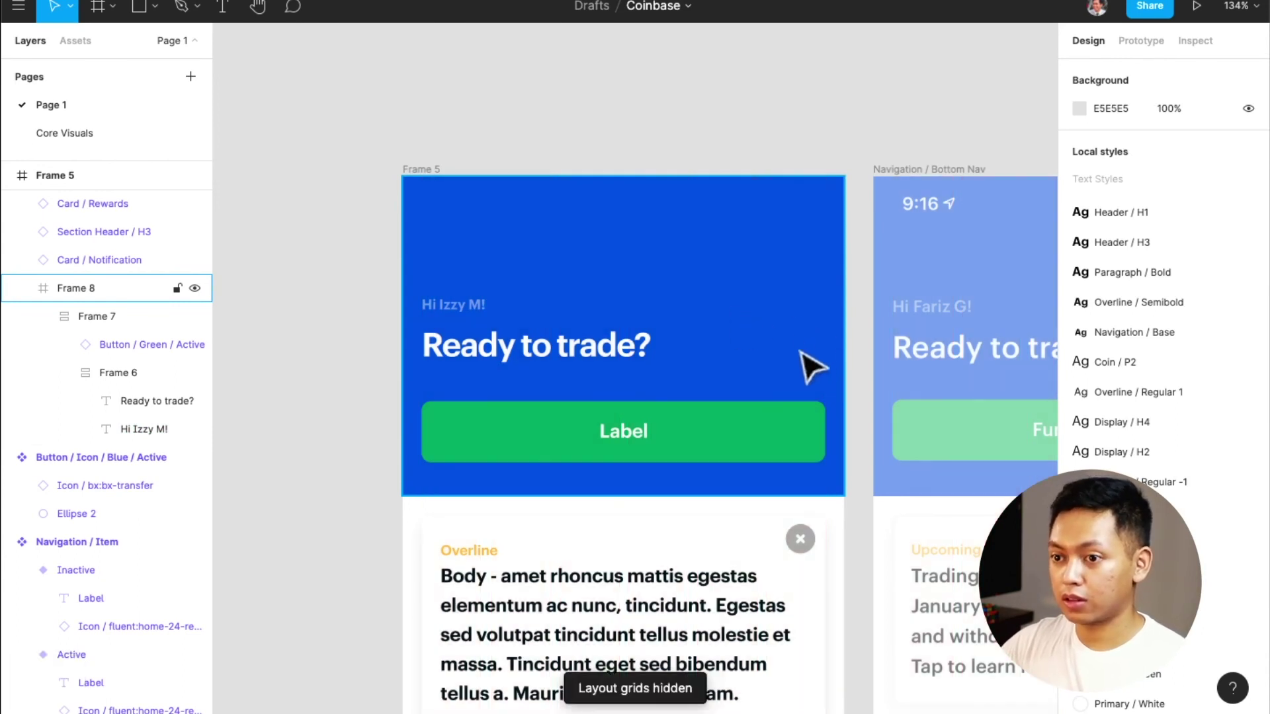
scroll(800, 357, right, 3)
scroll(734, 361, down, 4)
Replace the green button's 'Label' text with 'Fund Account'
scroll(732, 360, right, 1)
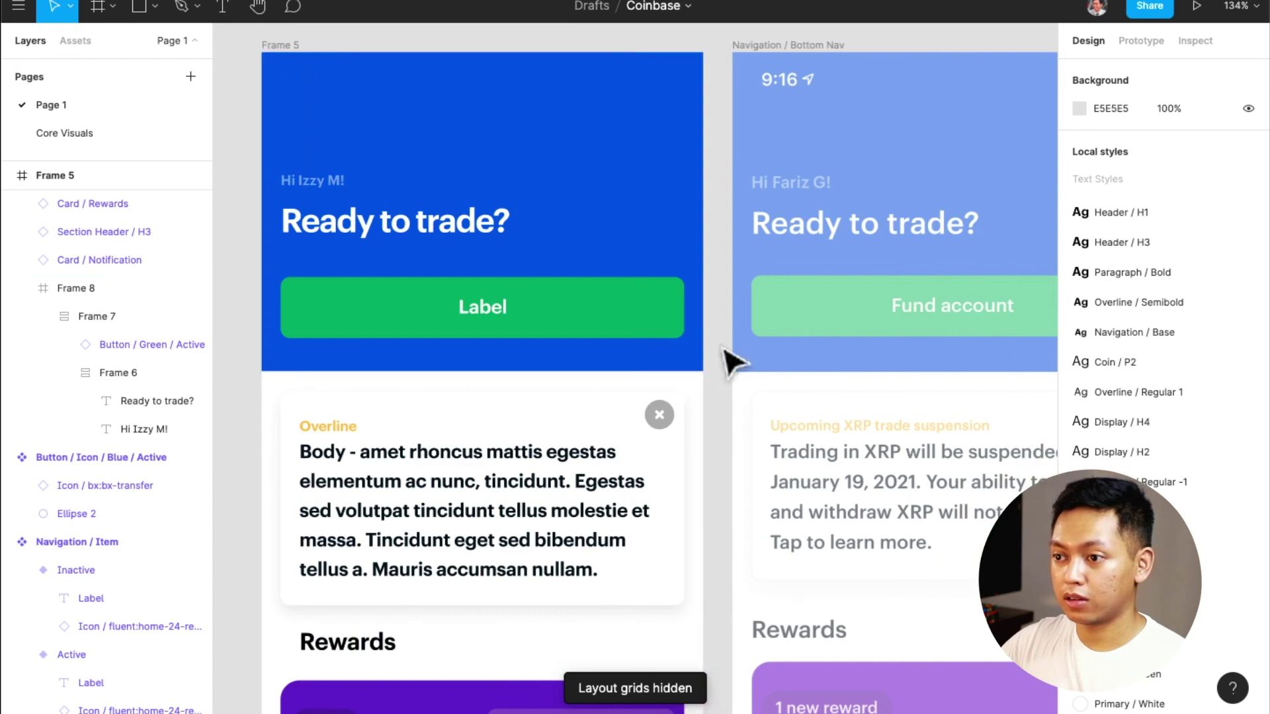
double_click(488, 303)
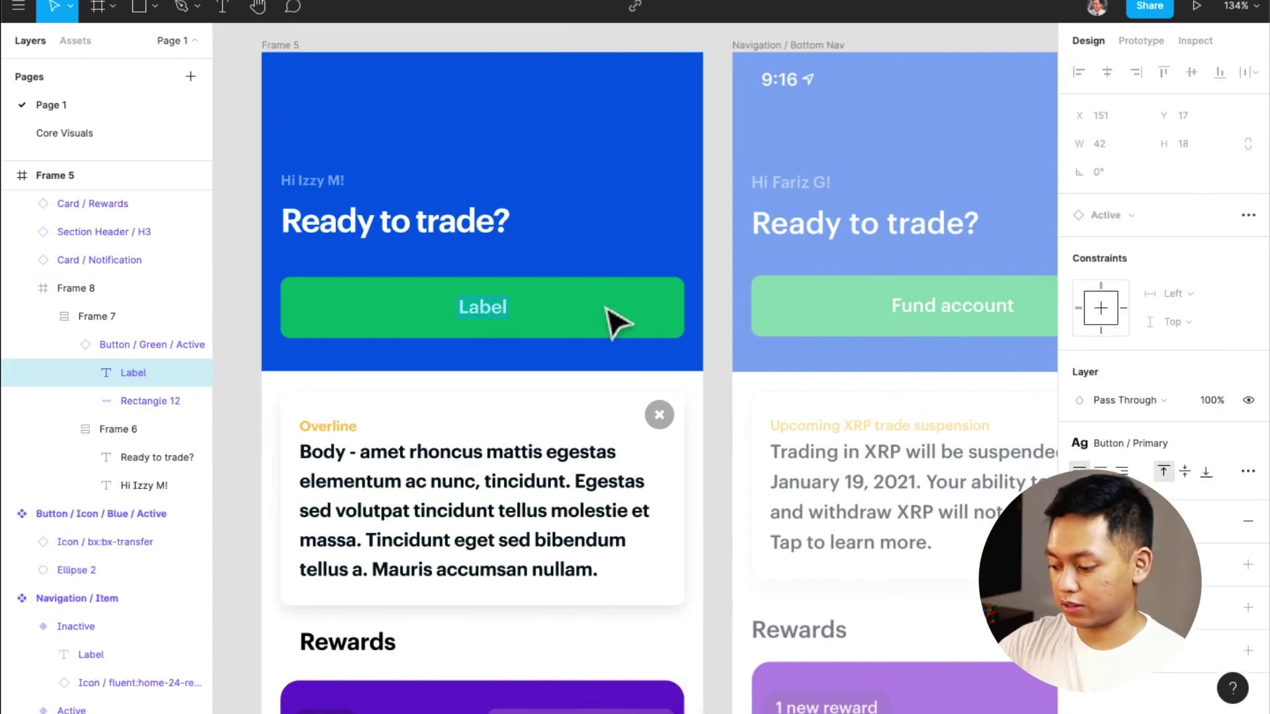
text(Fund Account)
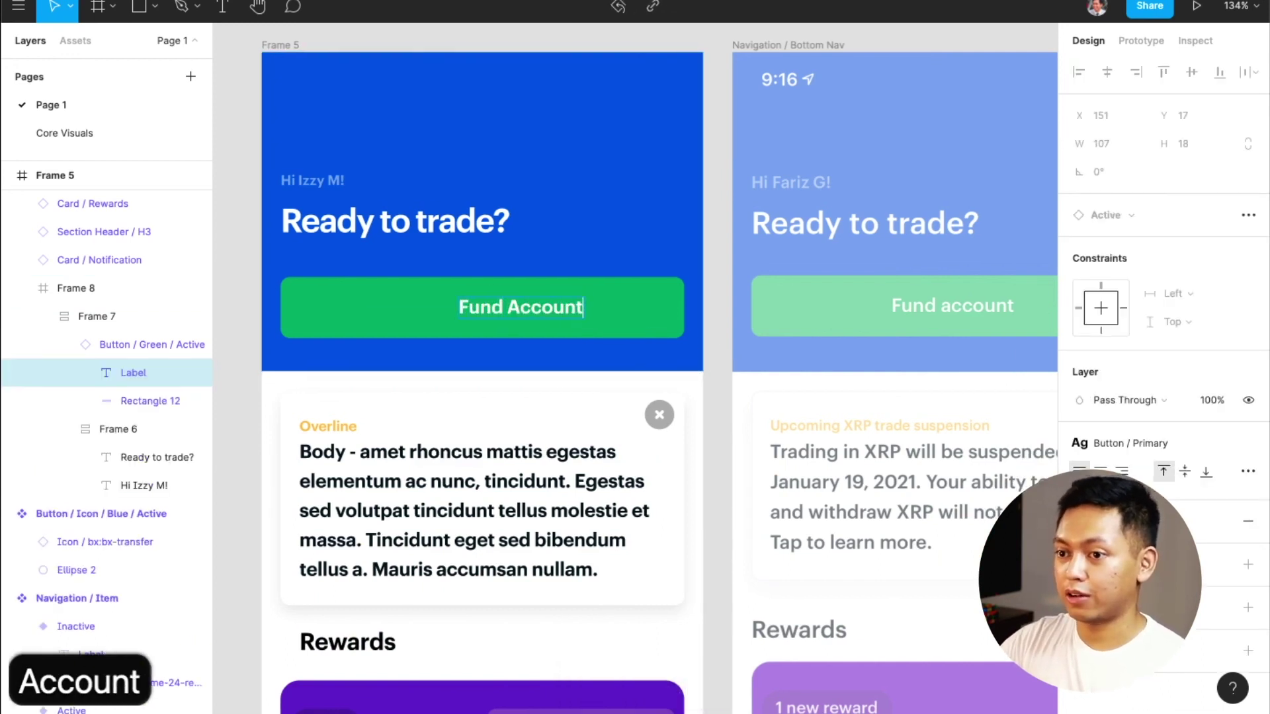
key(Escape)
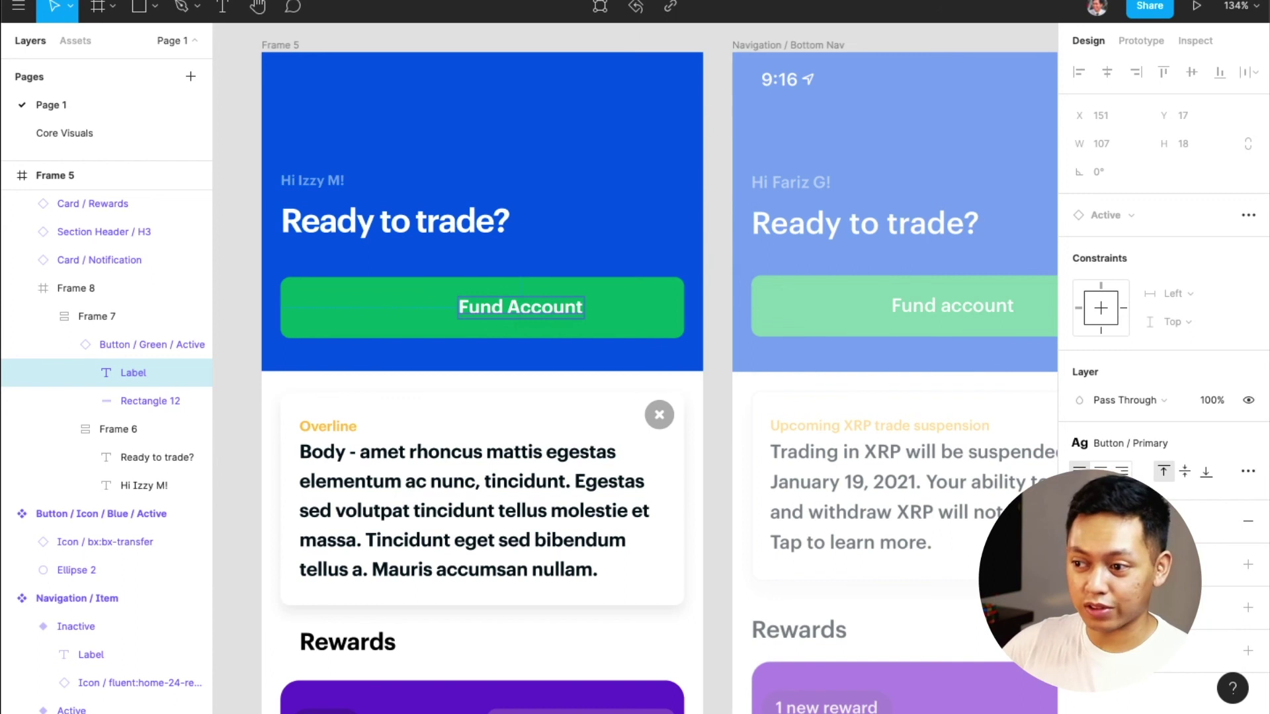
click(679, 349)
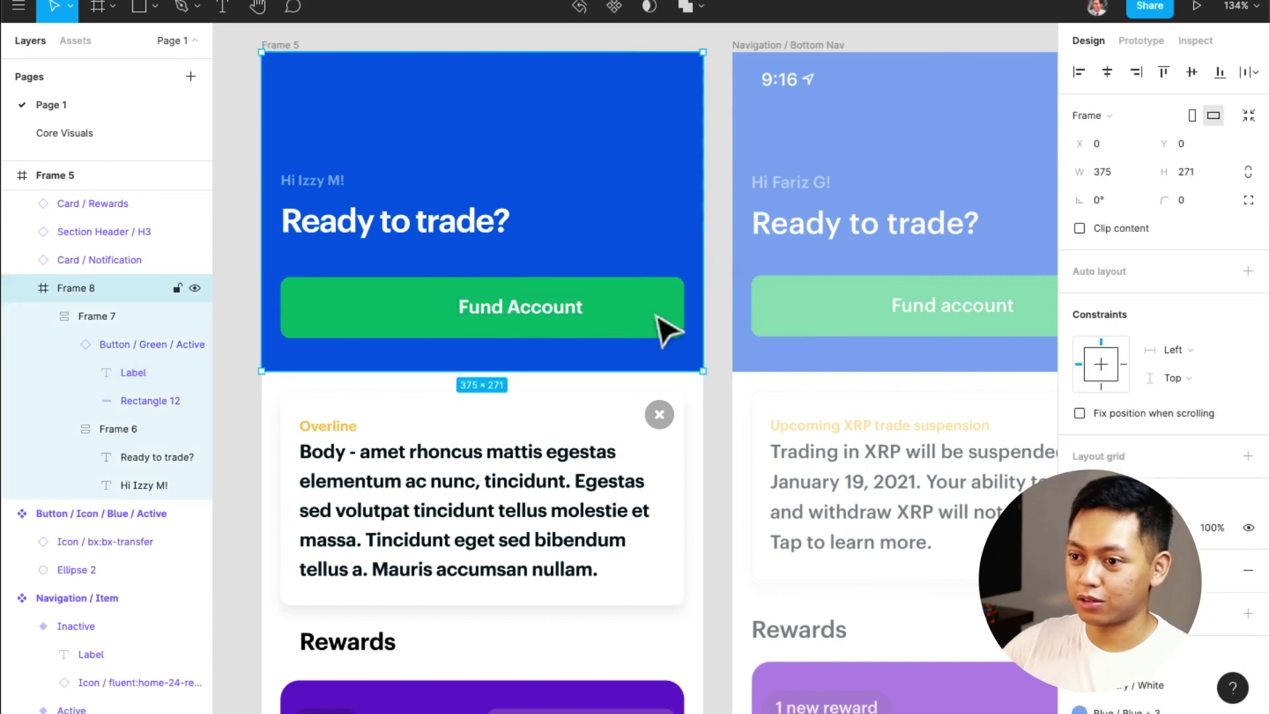
click(668, 328)
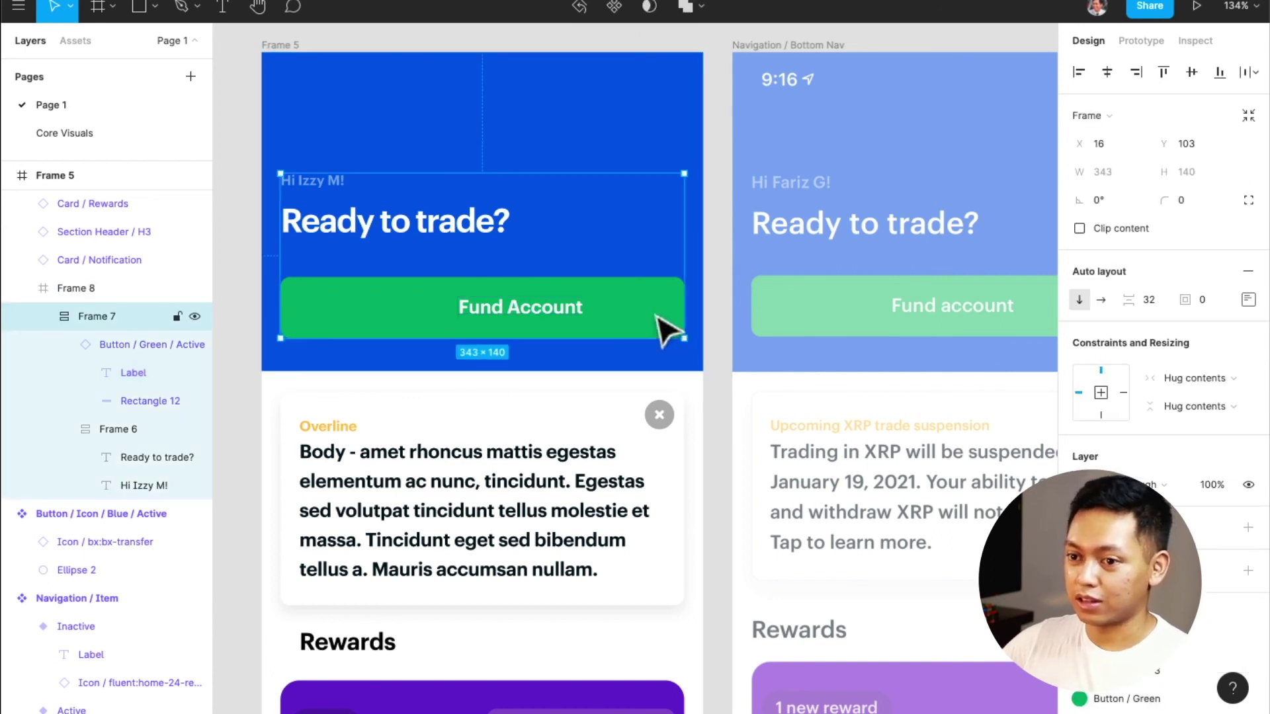
click(666, 329)
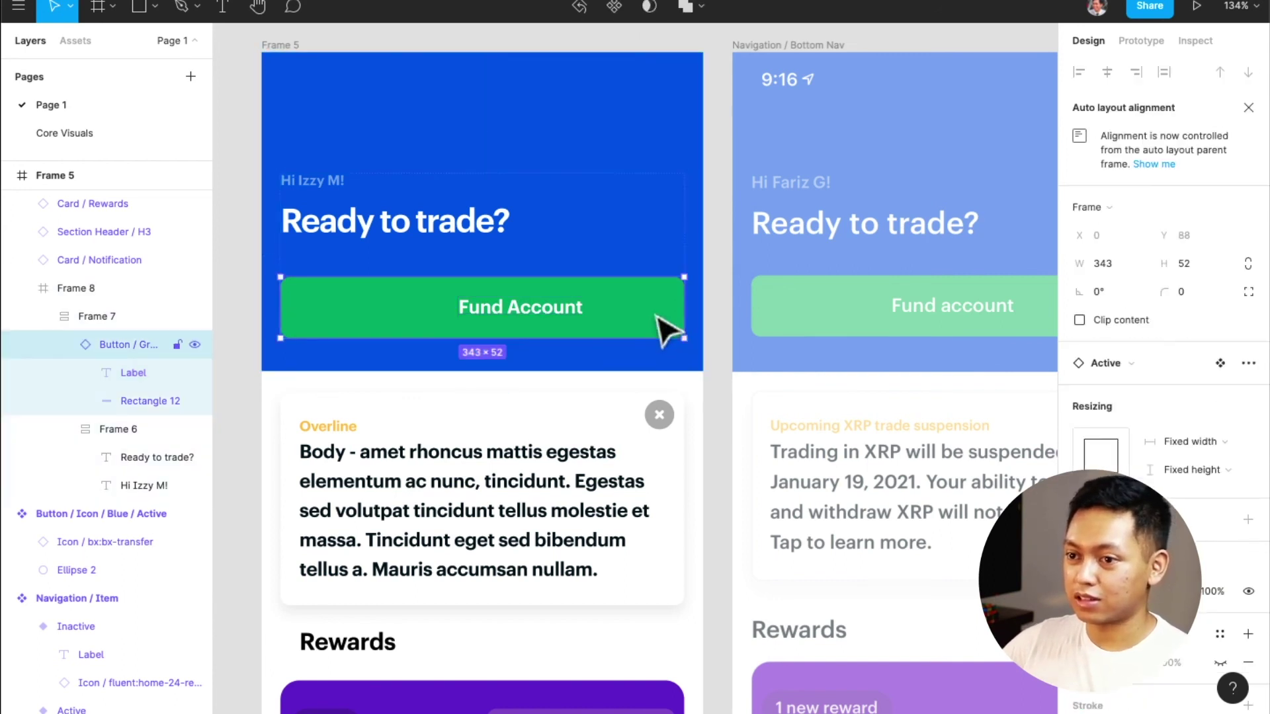
click(1218, 363)
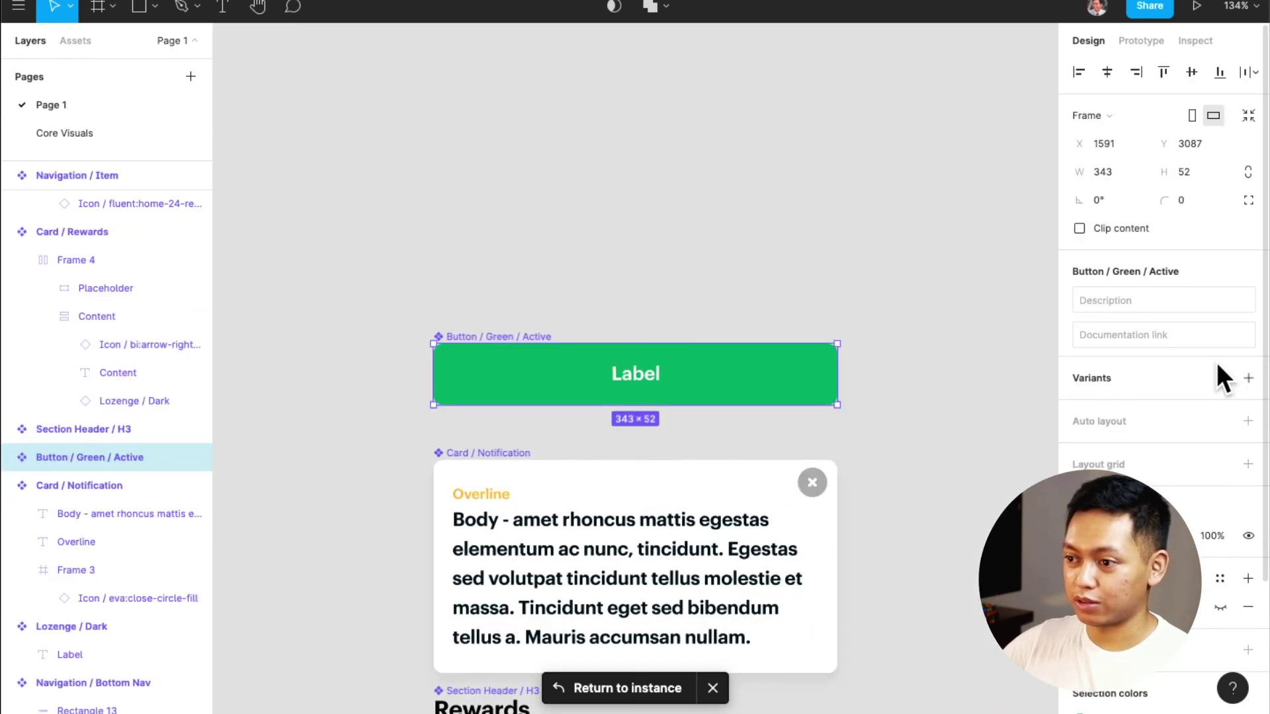
click(622, 374)
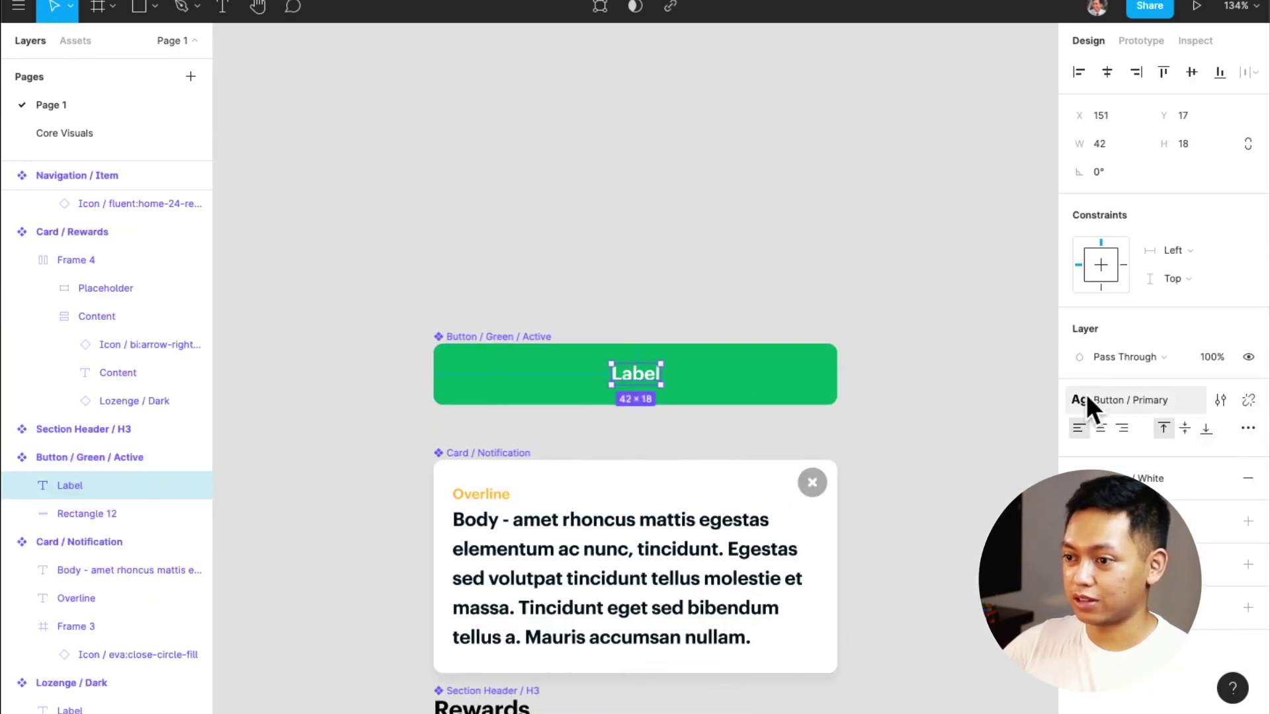
click(866, 357)
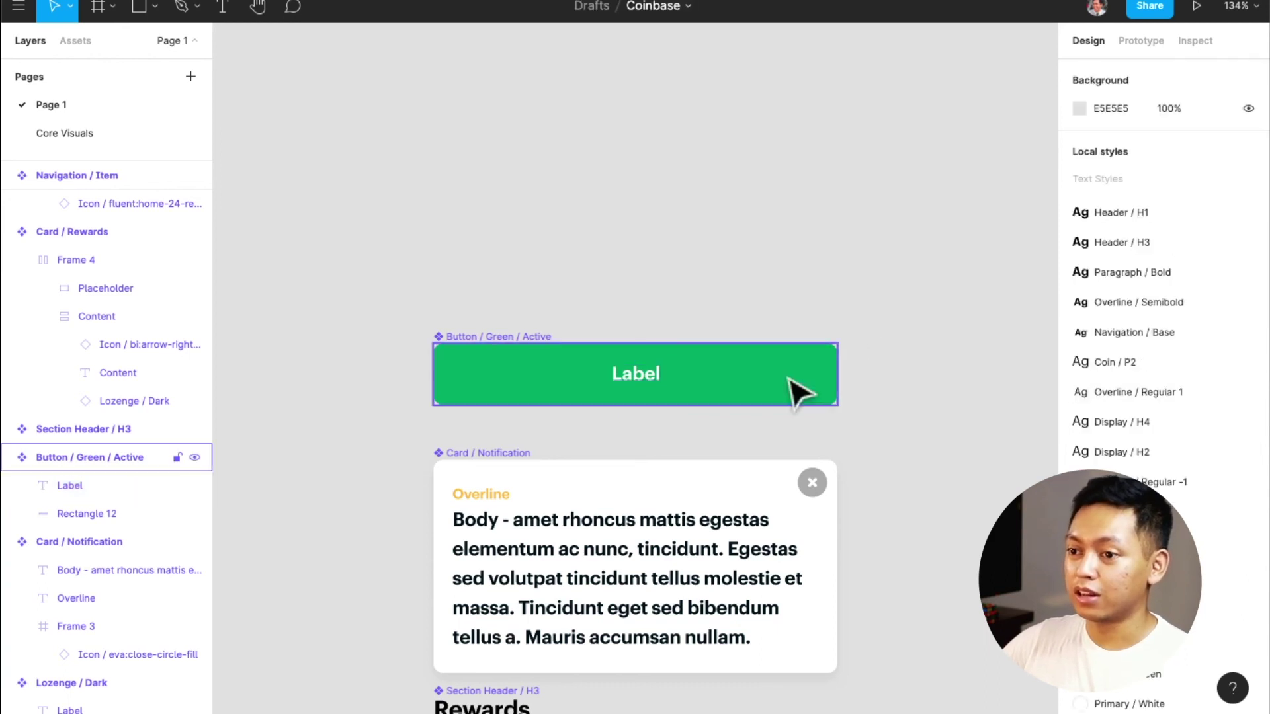
click(789, 379)
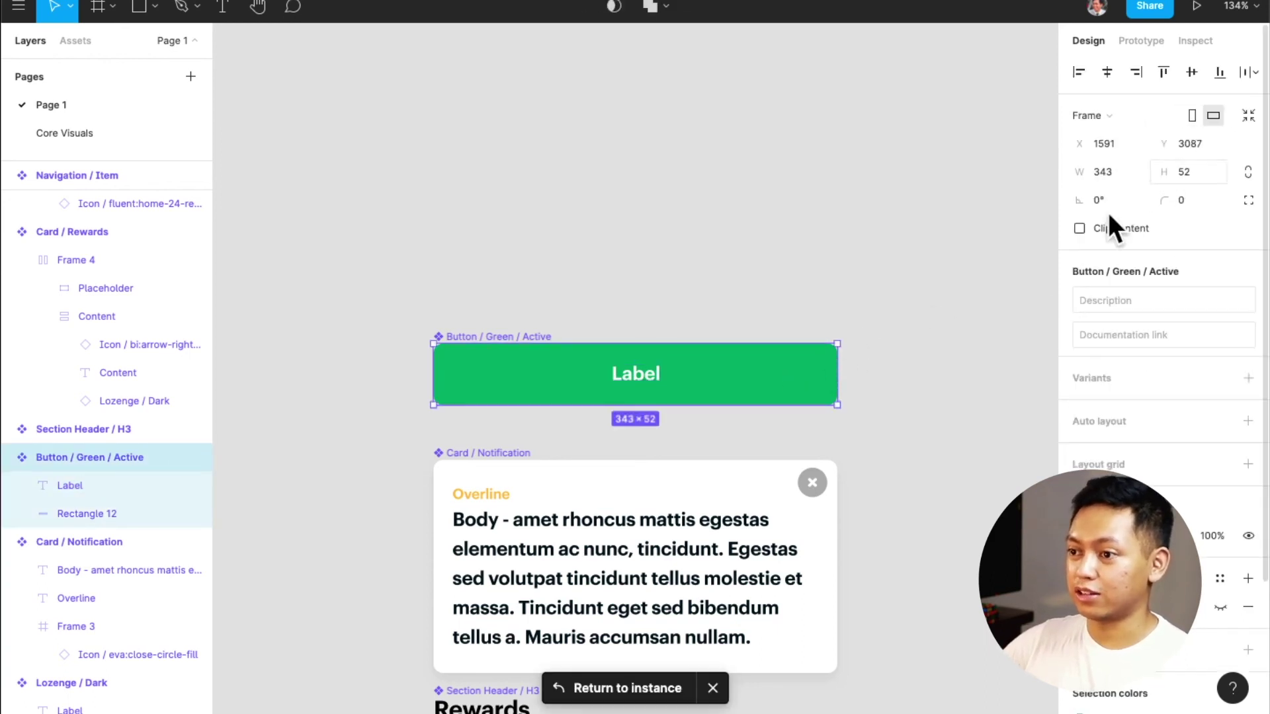
click(632, 678)
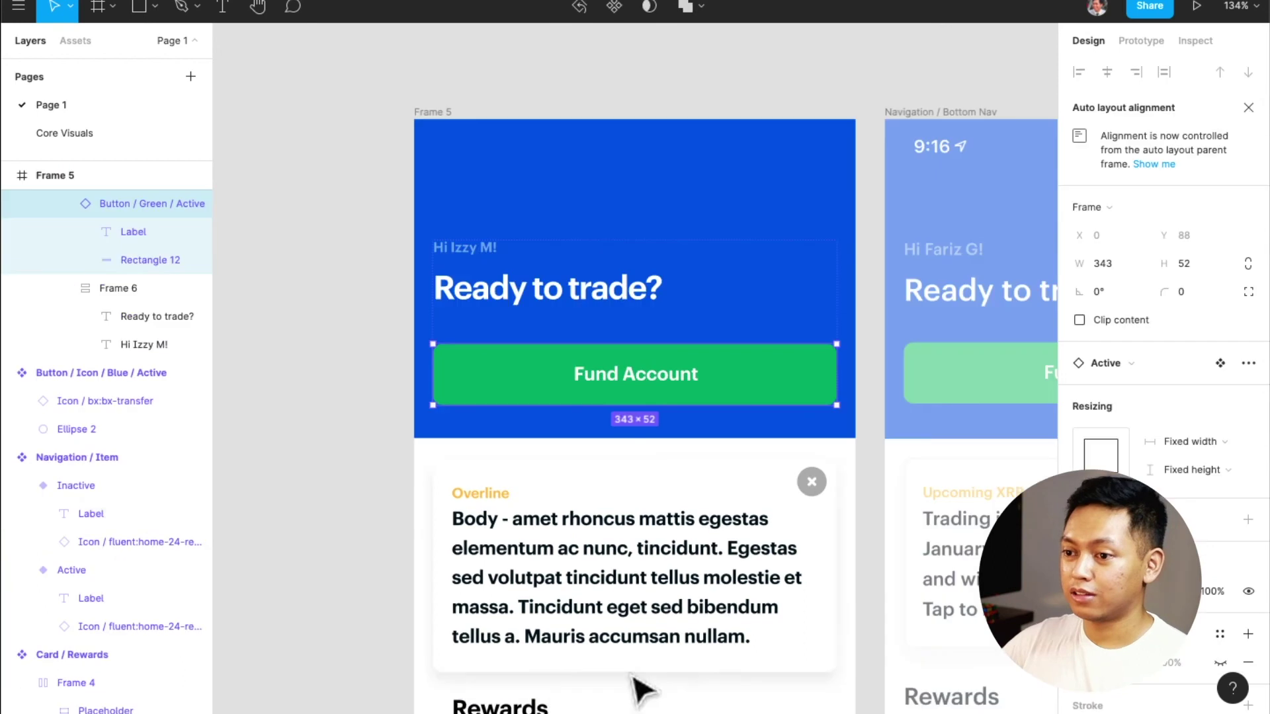
click(870, 439)
Center the Rewards section header horizontally in the frame
scroll(811, 519, down, 3)
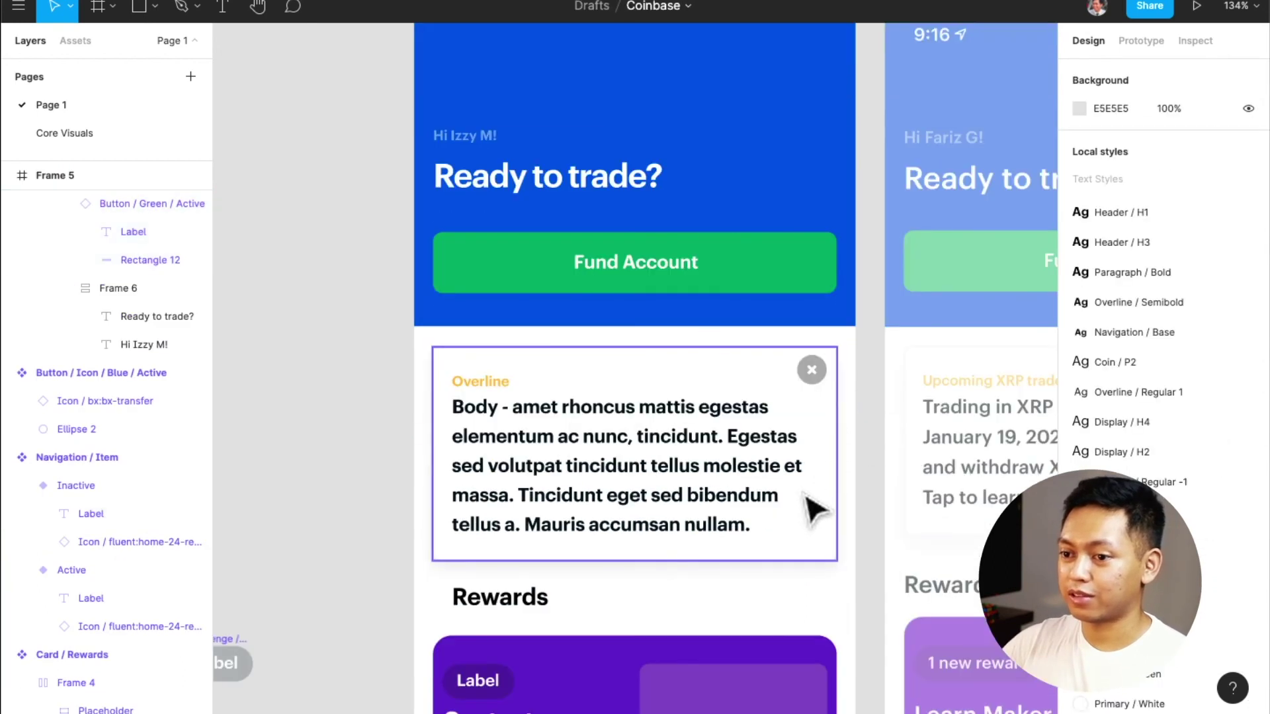
scroll(810, 506, down, 3)
scroll(780, 500, right, 4)
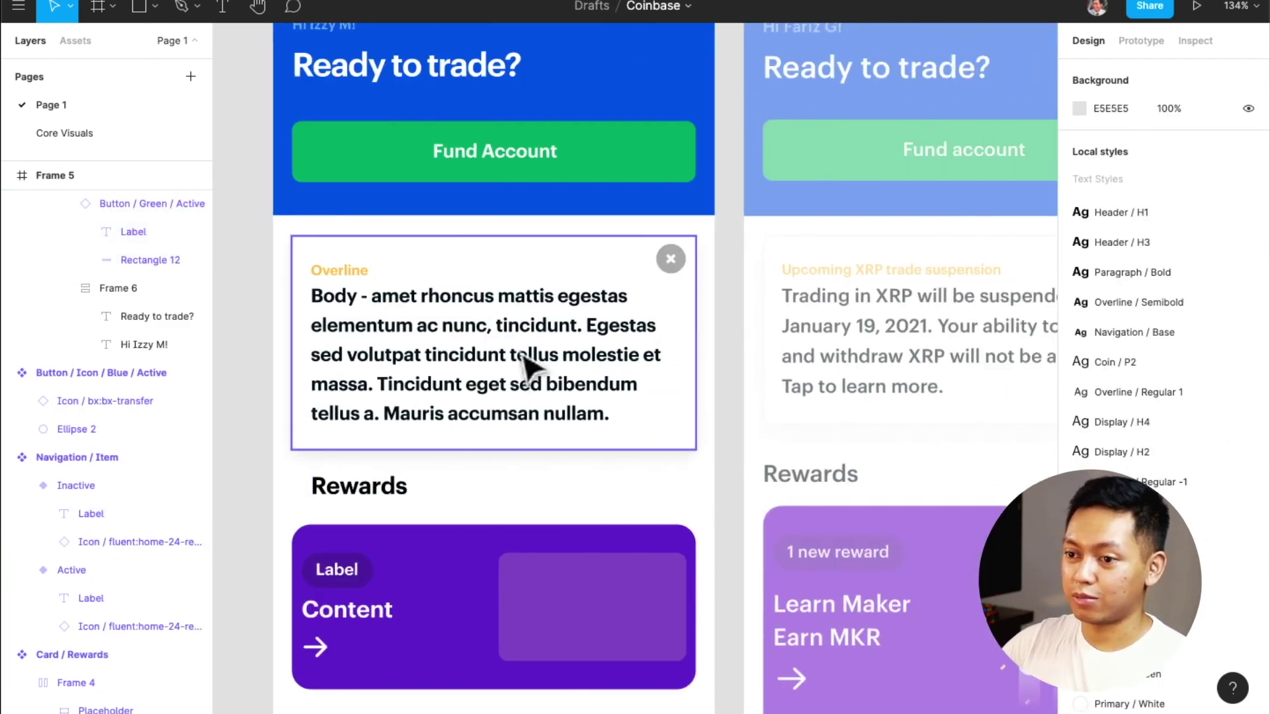
scroll(615, 573, down, 5)
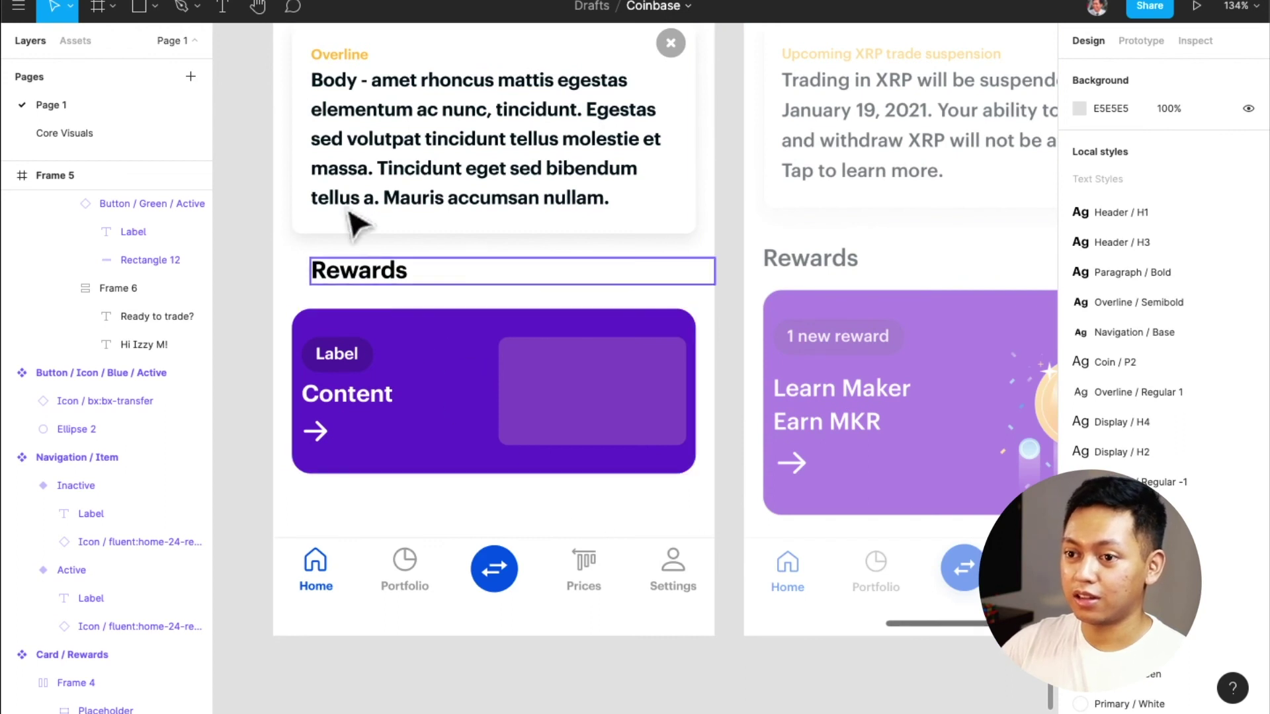
click(341, 271)
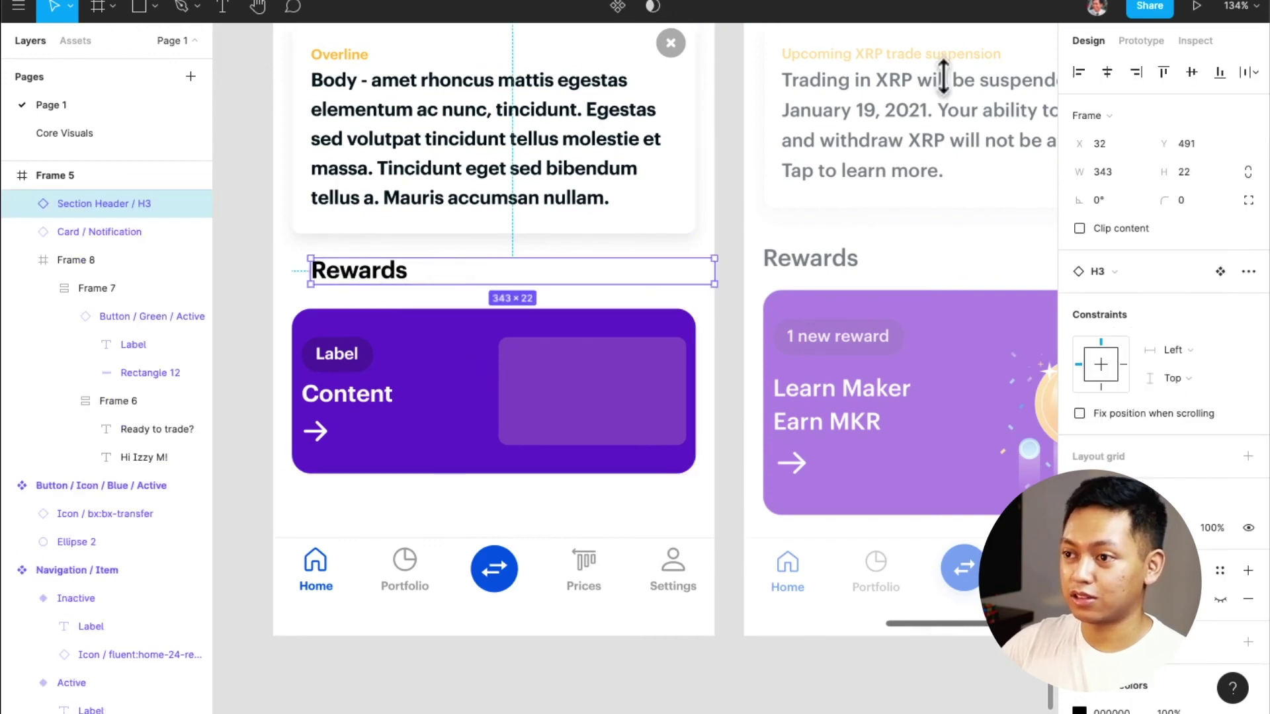
click(1111, 72)
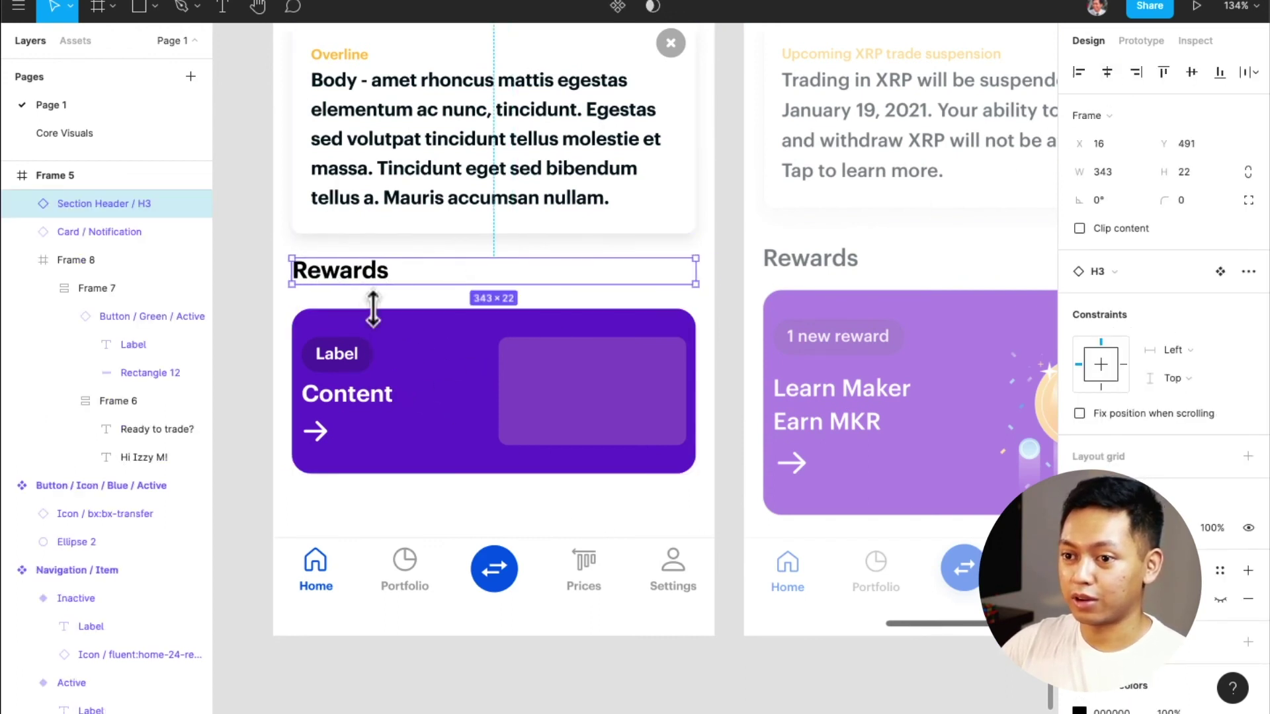
Stack the Rewards header and purple card in auto layout with 16 spacing
shift+click(383, 360)
key(shift+a)
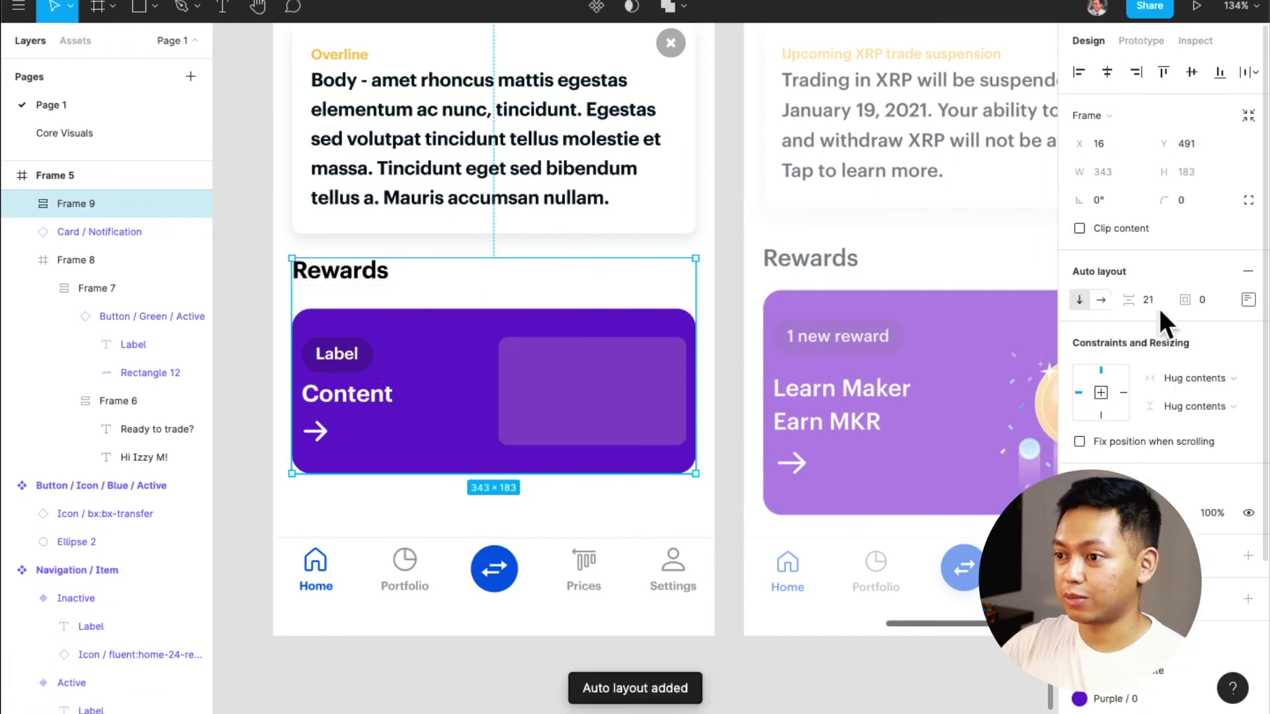
text(16)
key(Return)
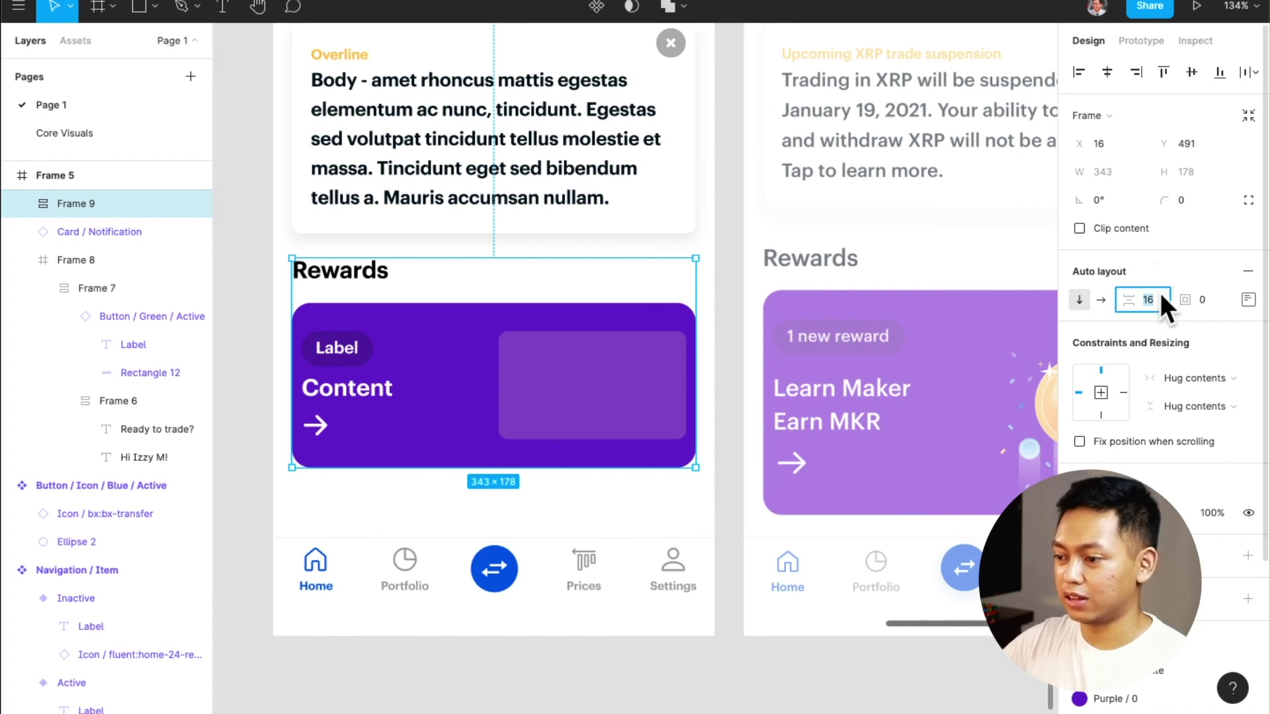
text(8)
key(Return)
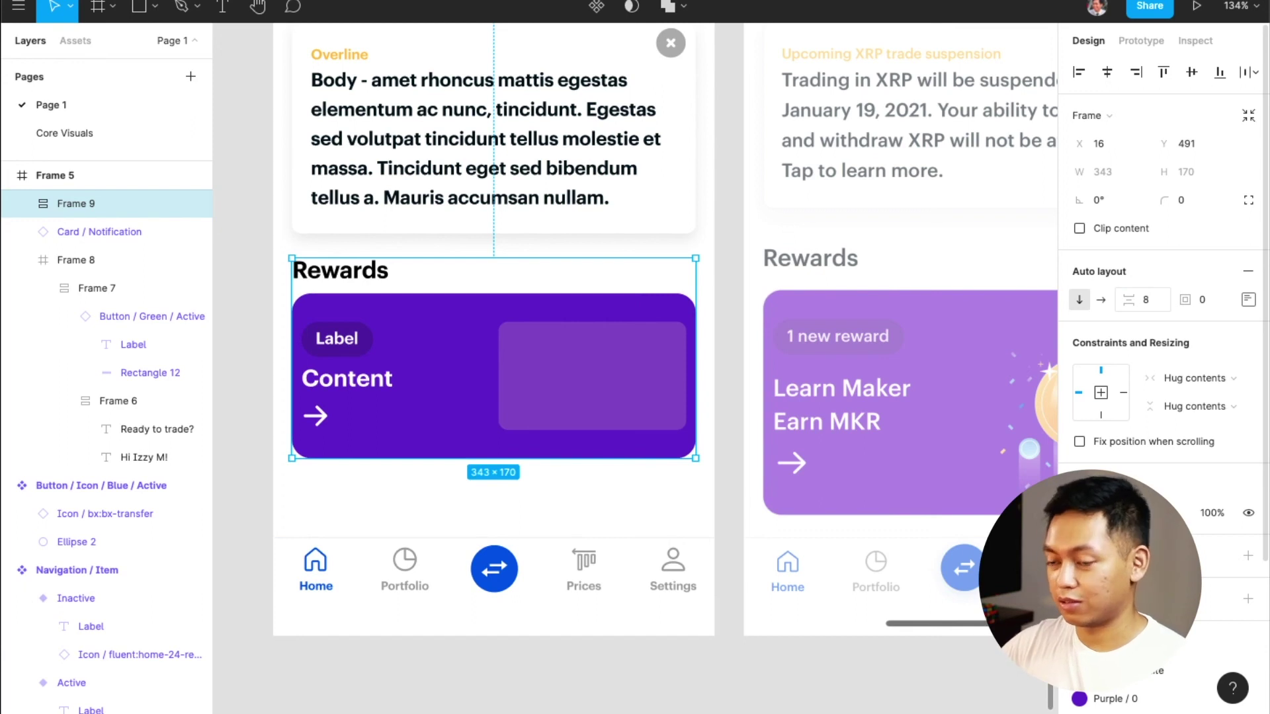
key(super+z)
Lower the Rewards stack beneath the notification card, then open the card's inner layers
drag(571, 360, 570, 358)
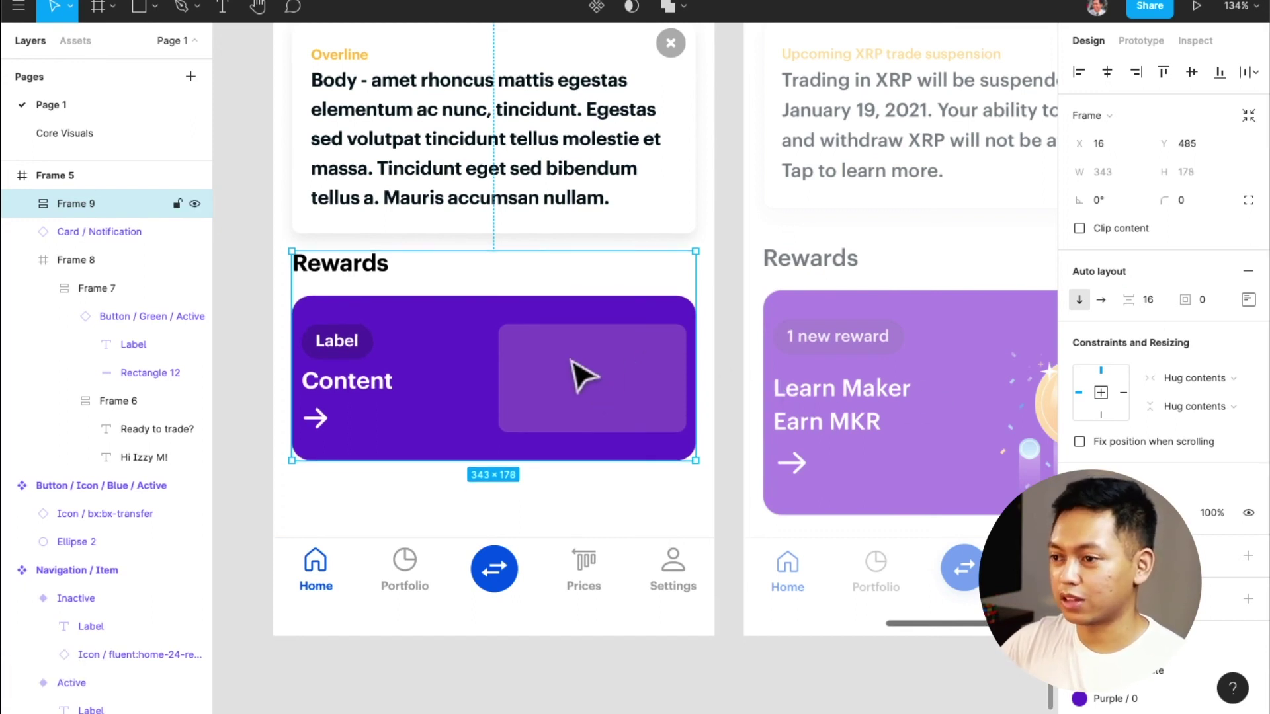
drag(570, 370, 575, 425)
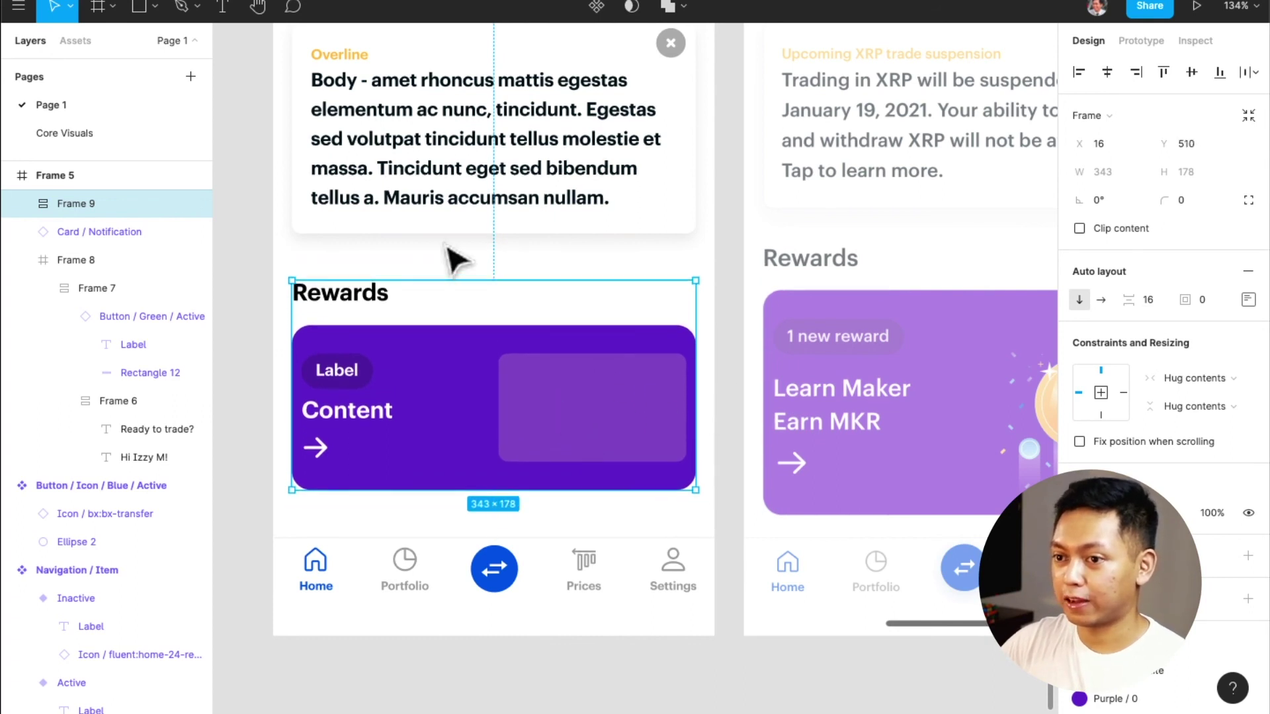
scroll(556, 182, up, 3)
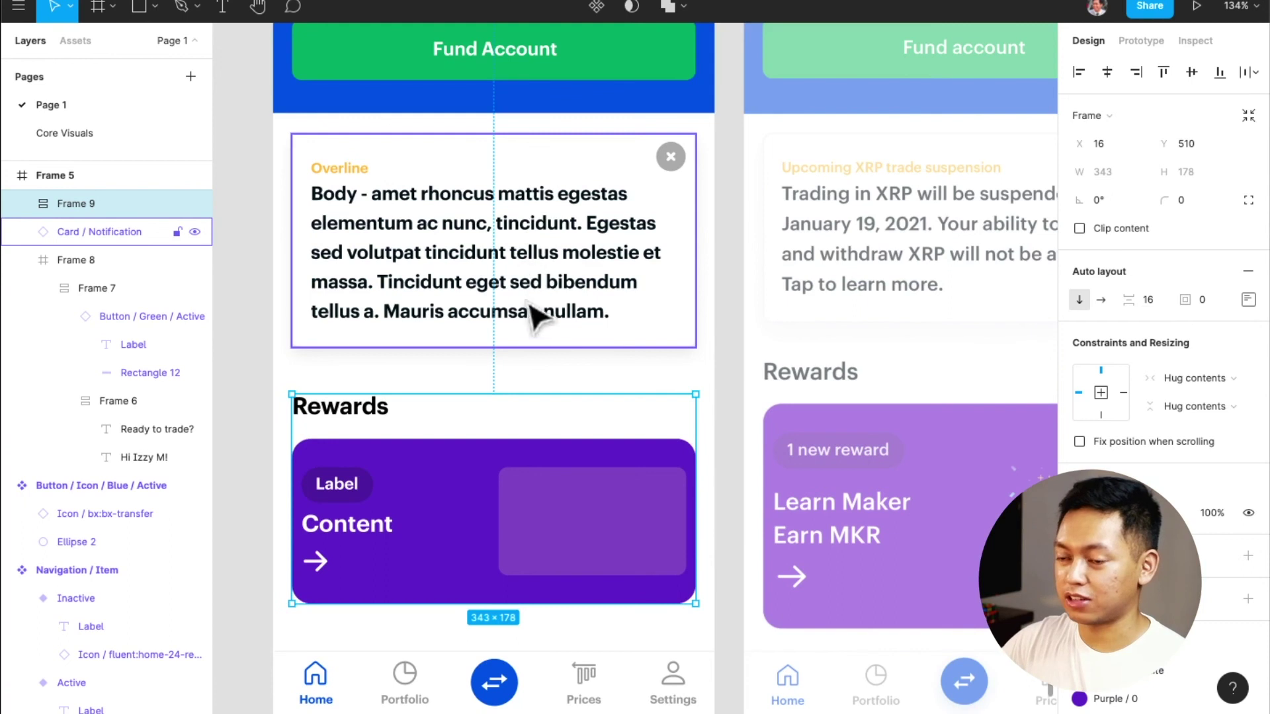
scroll(539, 315, down, 2)
scroll(519, 340, right, 2)
scroll(565, 539, right, 2)
scroll(539, 516, left, 2)
scroll(534, 502, left, 1)
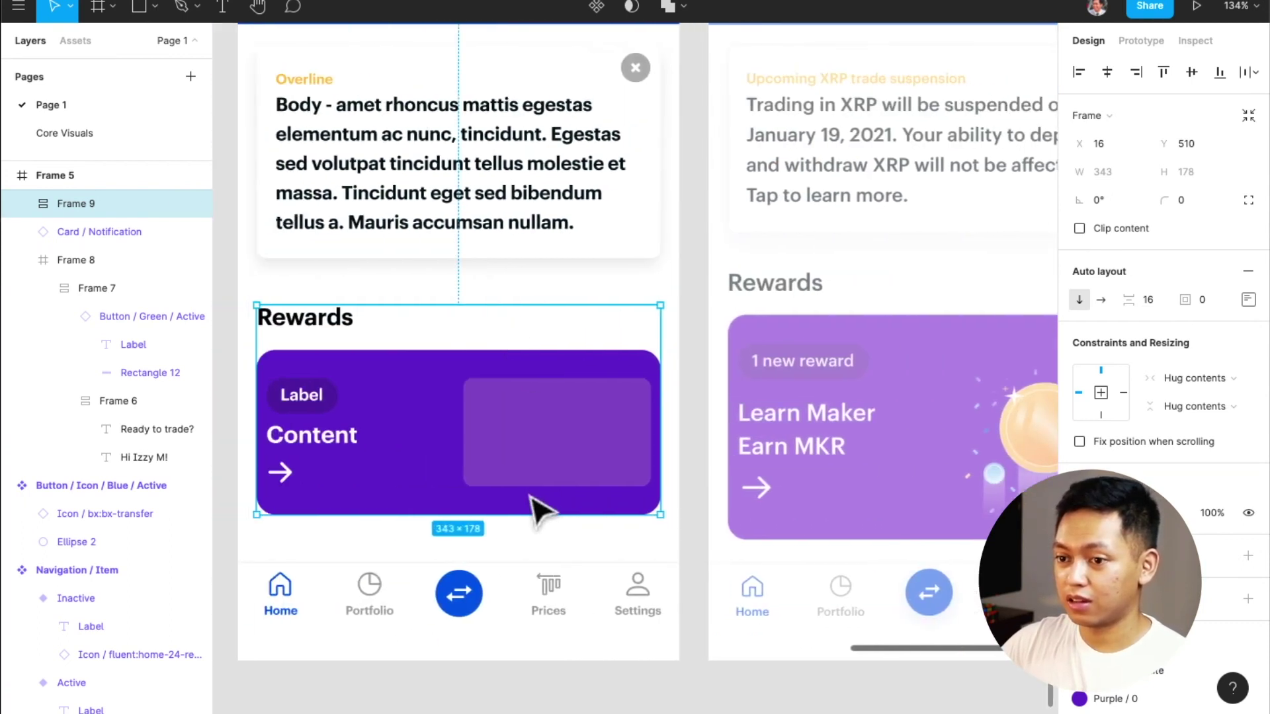
double_click(567, 452)
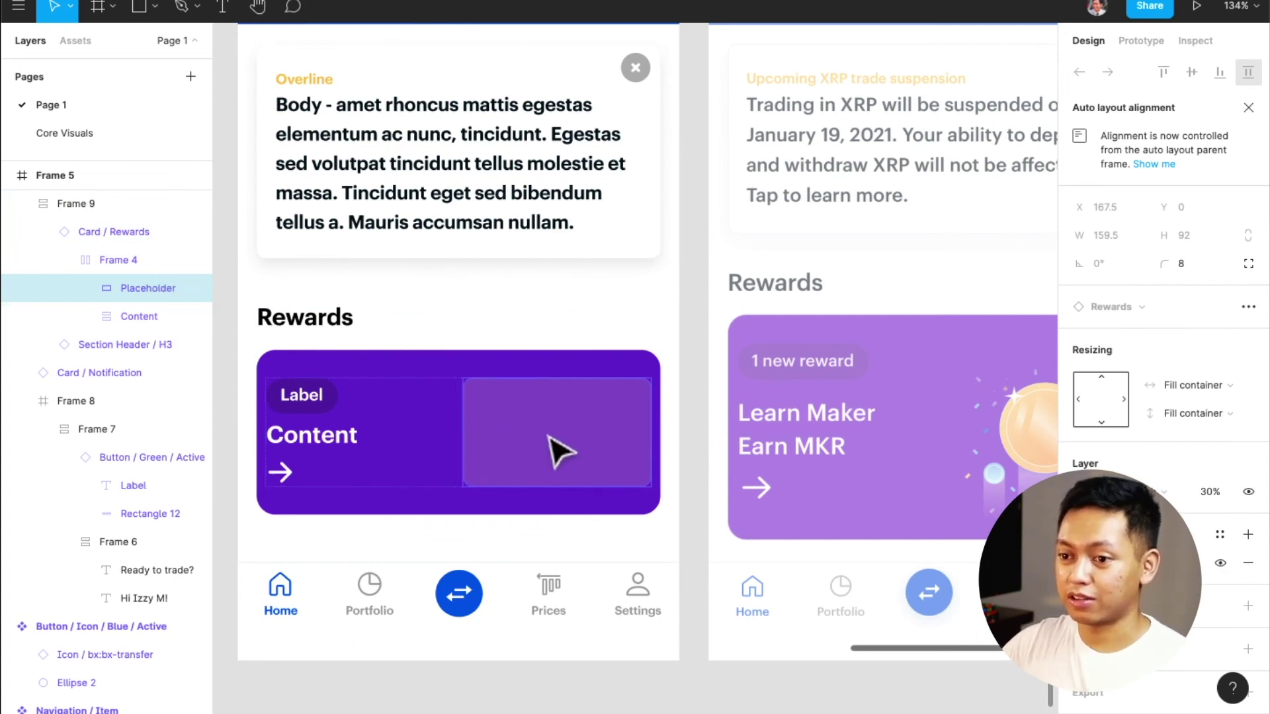
Replace the rewards card's 'Content' headline with 'Learn Maker Earn MKR'
double_click(349, 437)
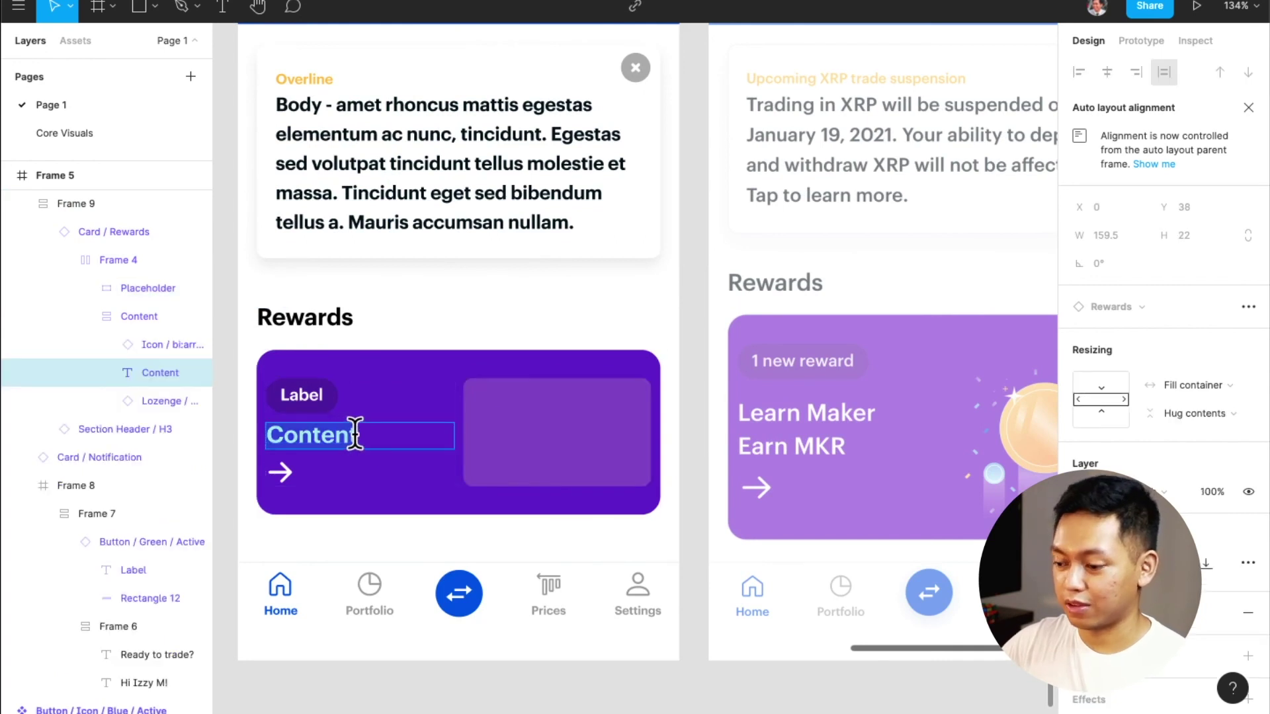
text(L)
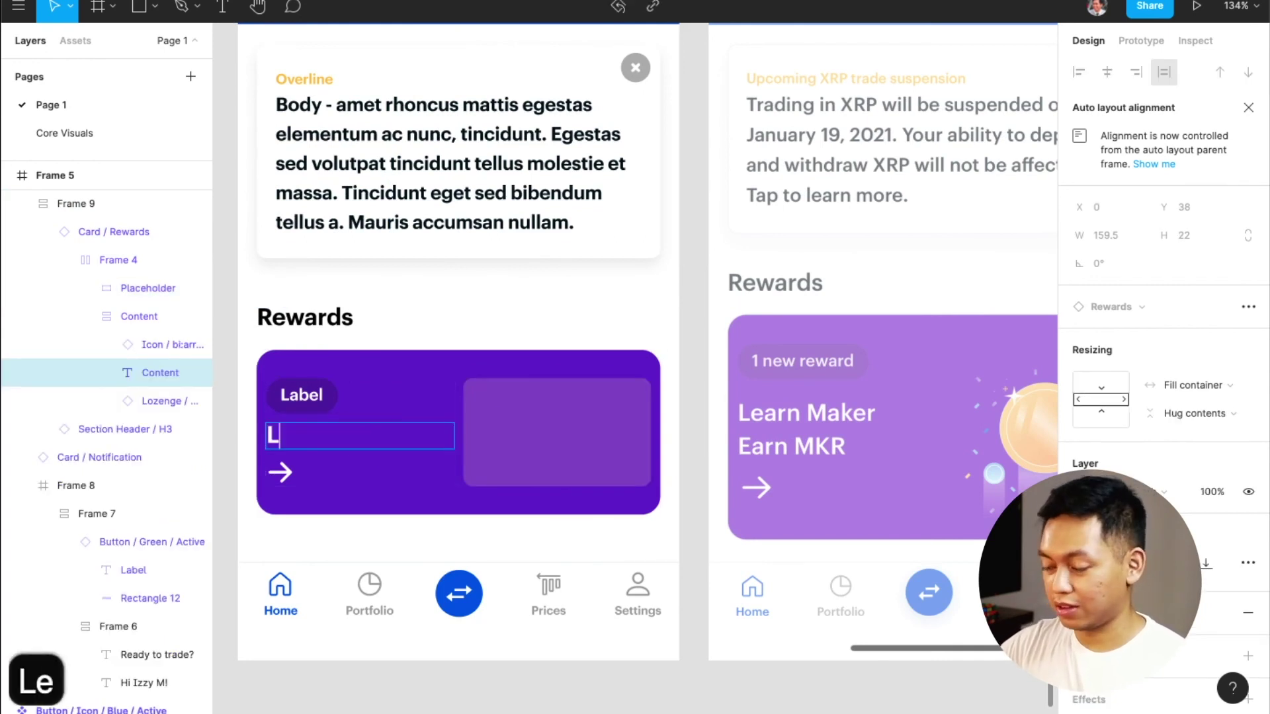
text(earn Maker )
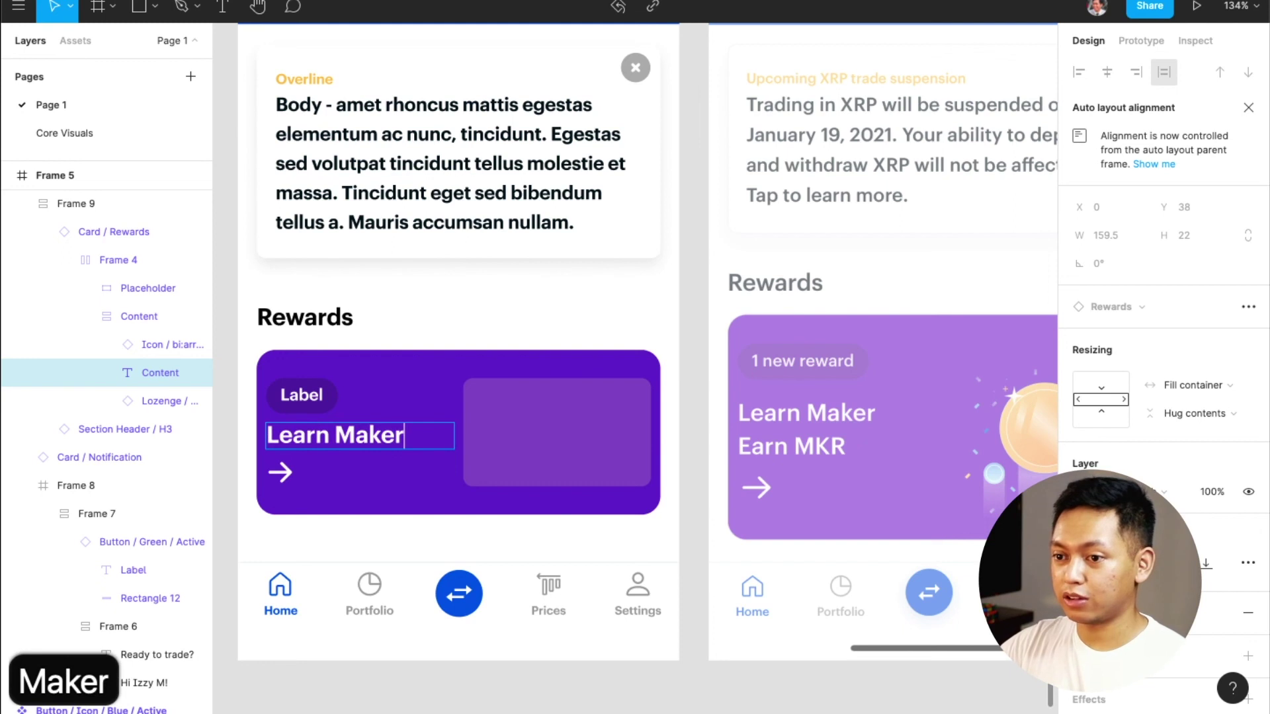
text(Earn )
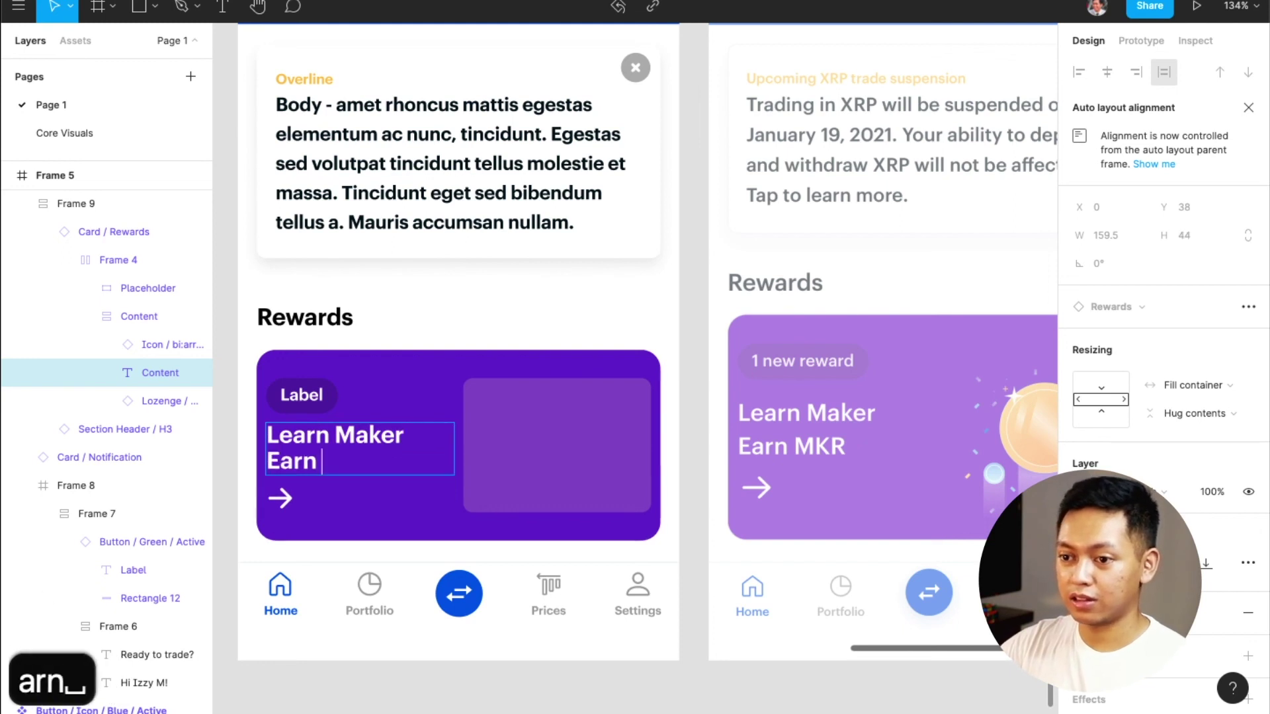
text(MKR)
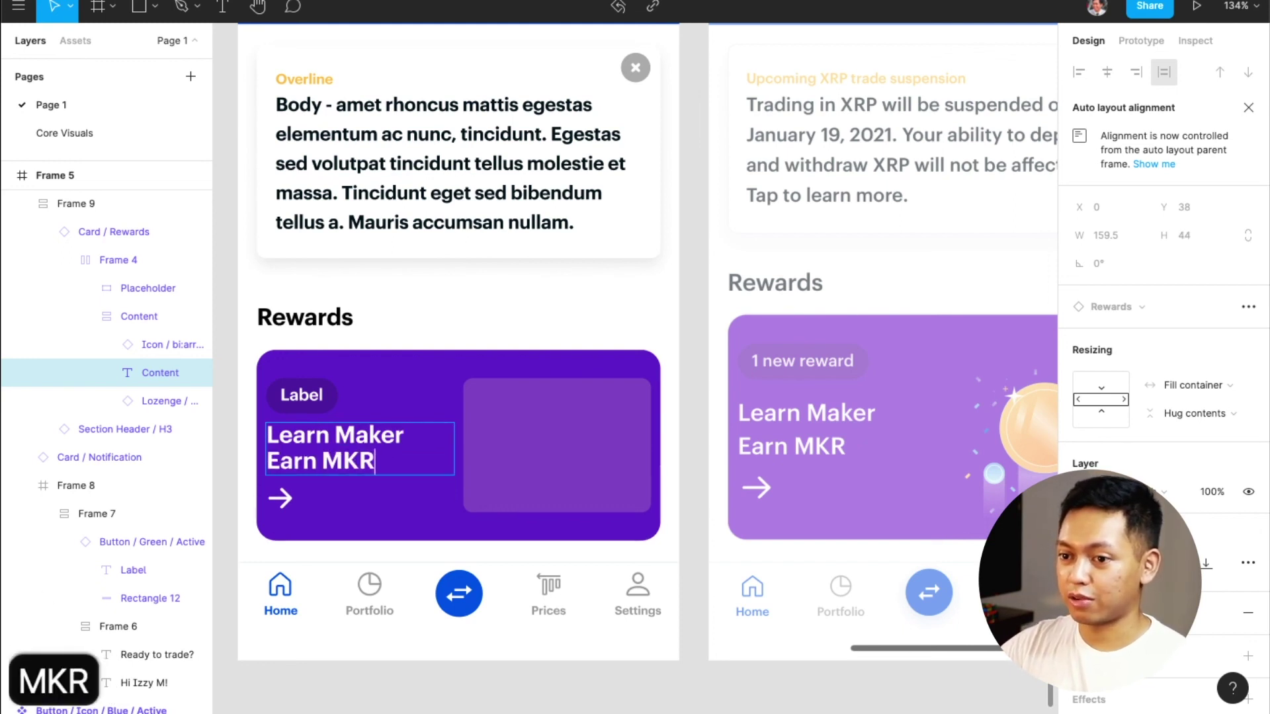
key(Escape)
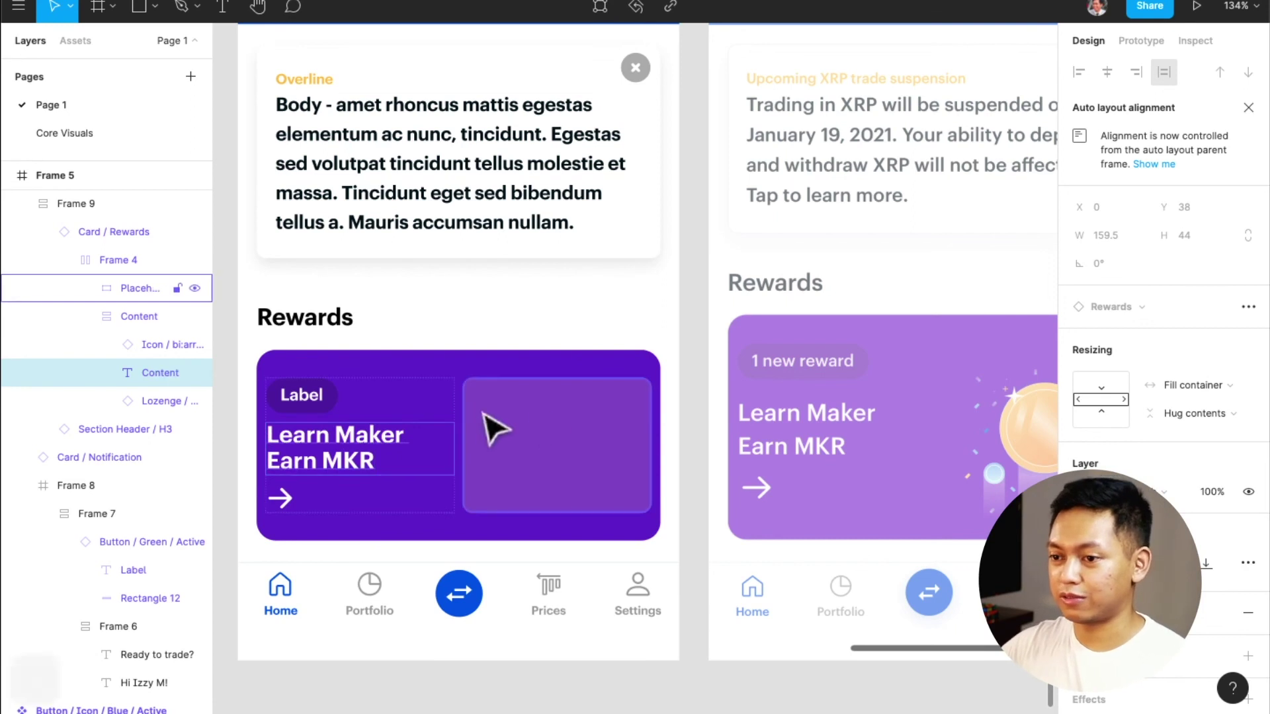
click(701, 526)
scroll(701, 526, down, 5)
click(625, 553)
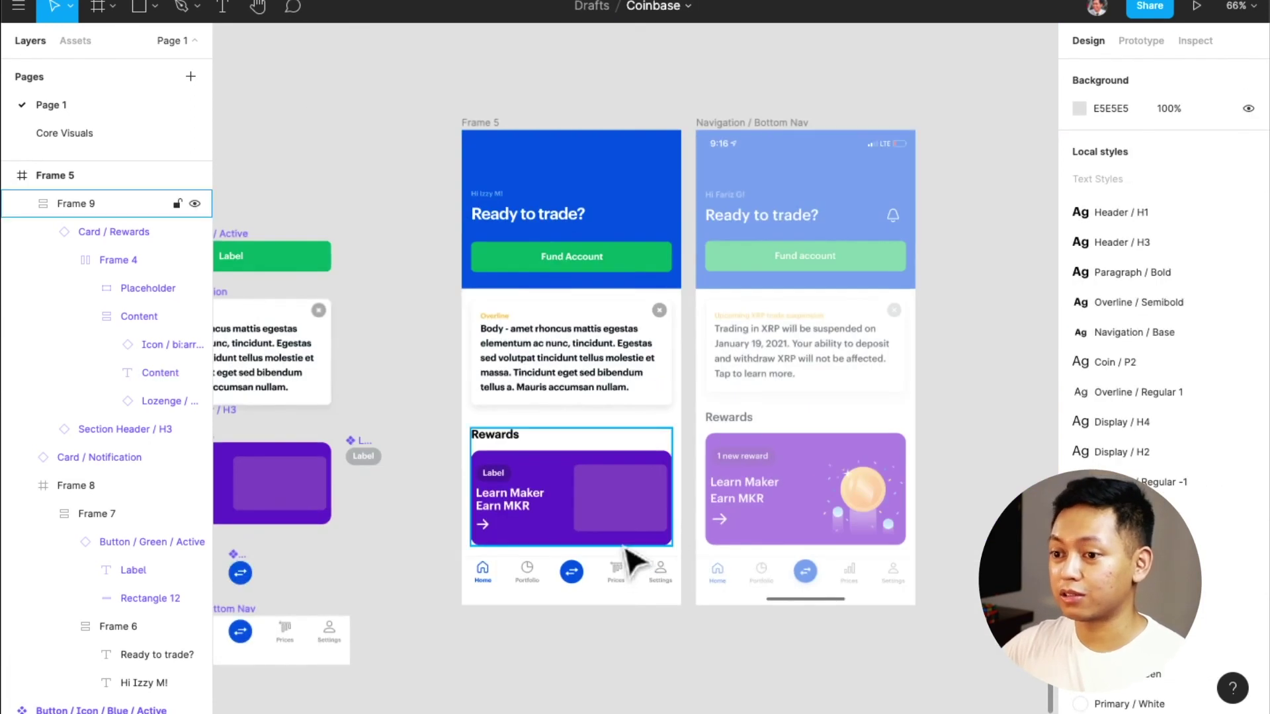
scroll(622, 549, right, 1)
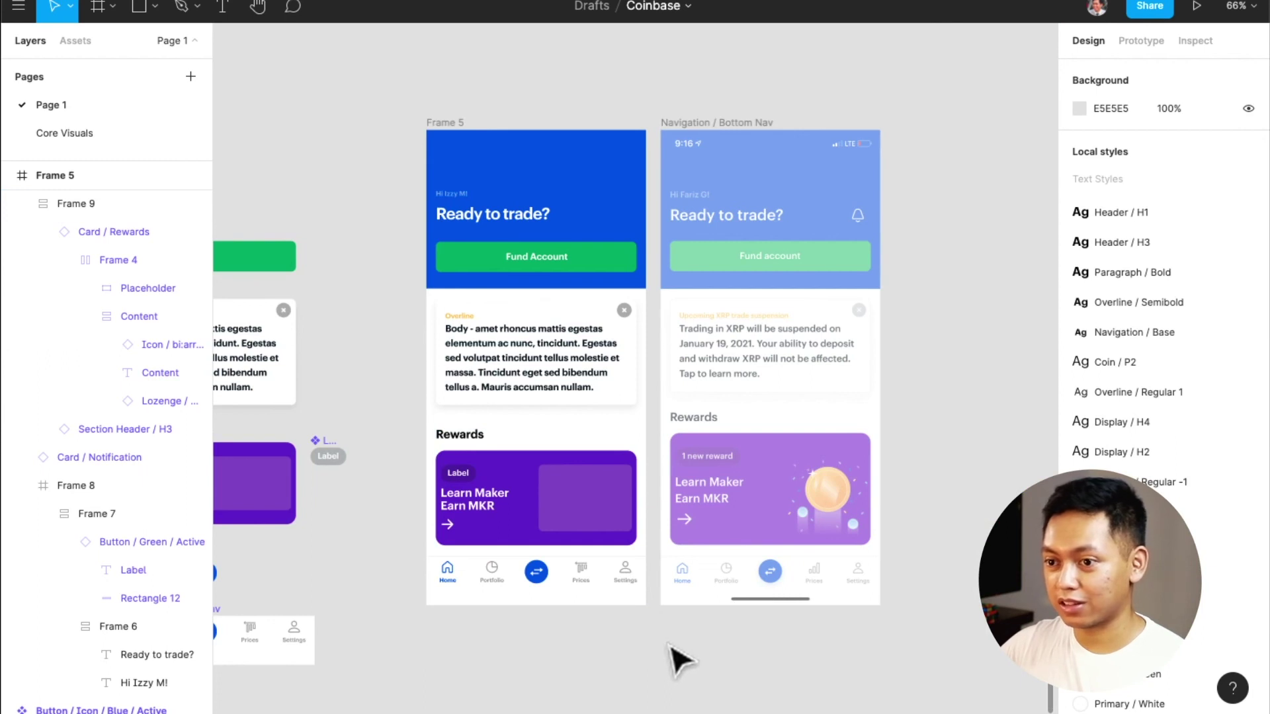
scroll(595, 513, left, 1)
scroll(608, 457, up, 3)
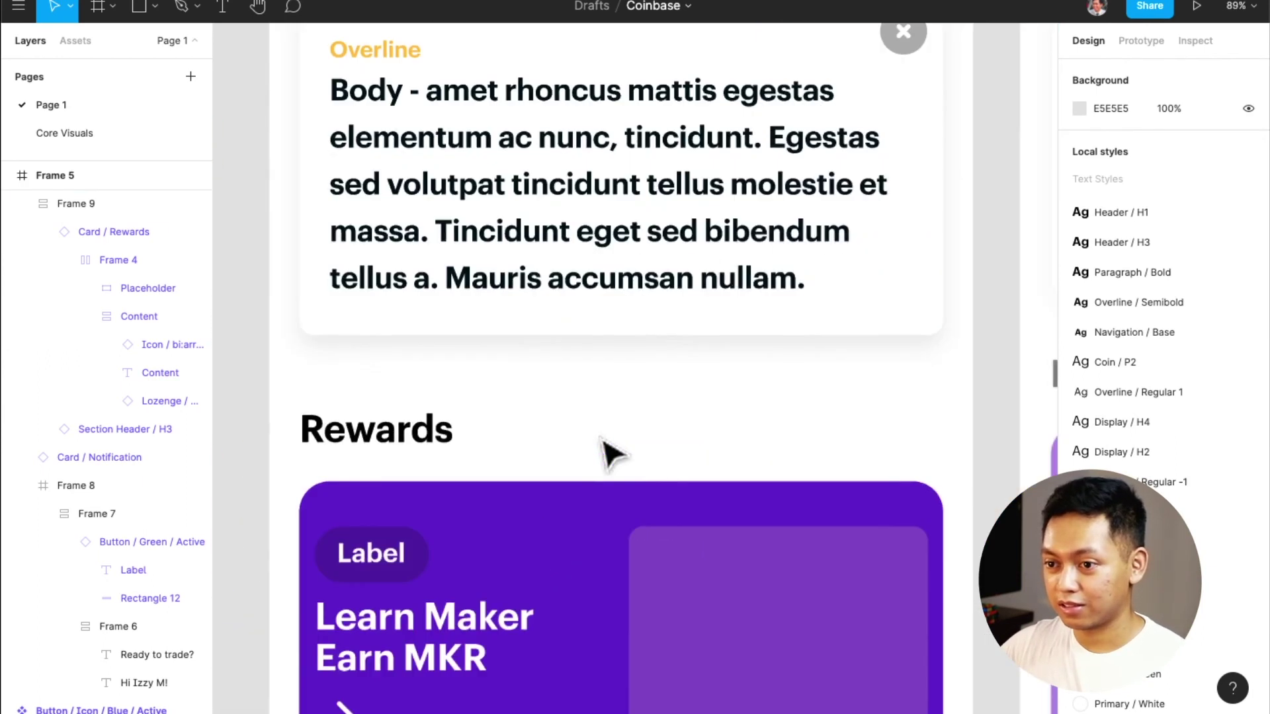
scroll(612, 455, down, 3)
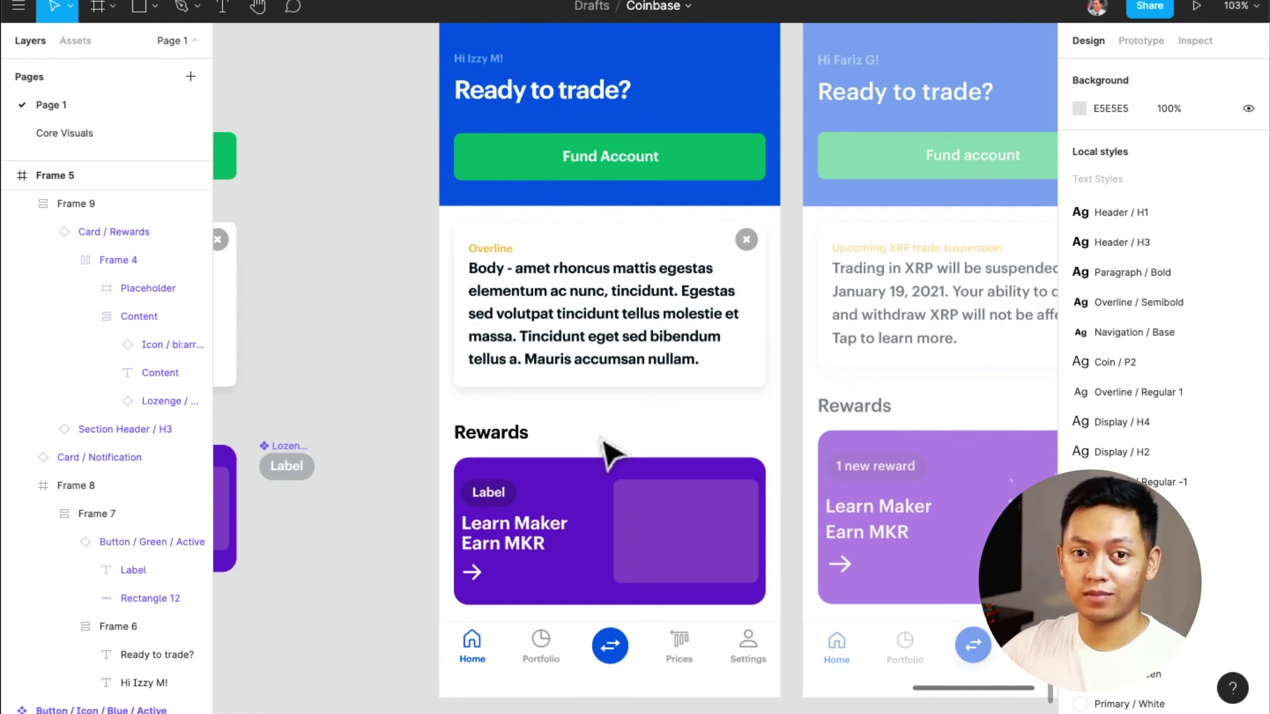
scroll(601, 440, down, 10)
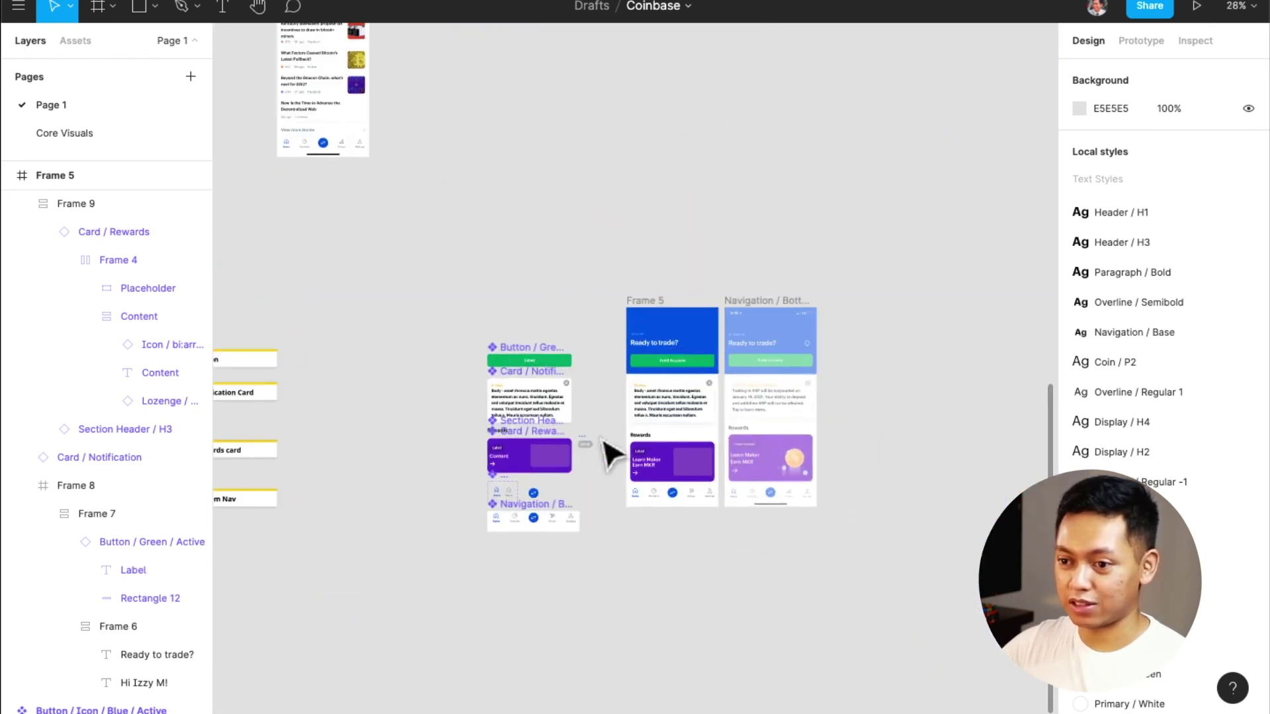
scroll(609, 508, up, 2)
scroll(606, 510, left, 2)
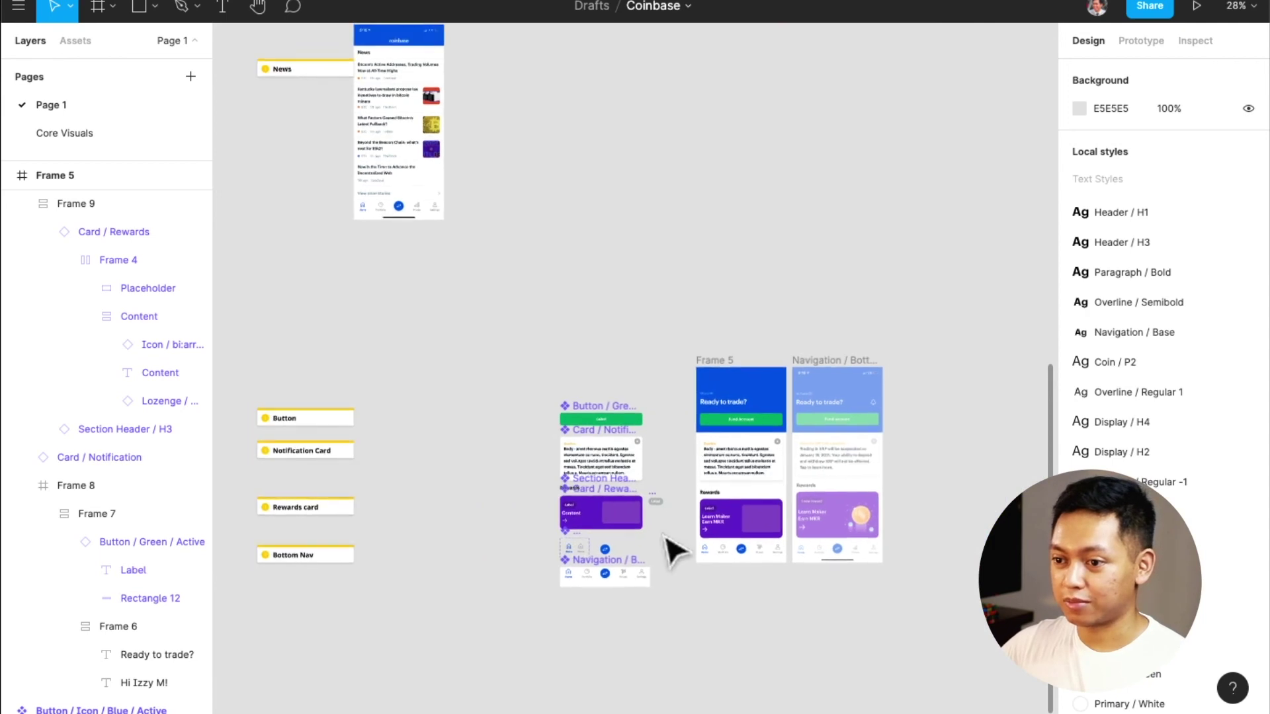
scroll(666, 539, up, 5)
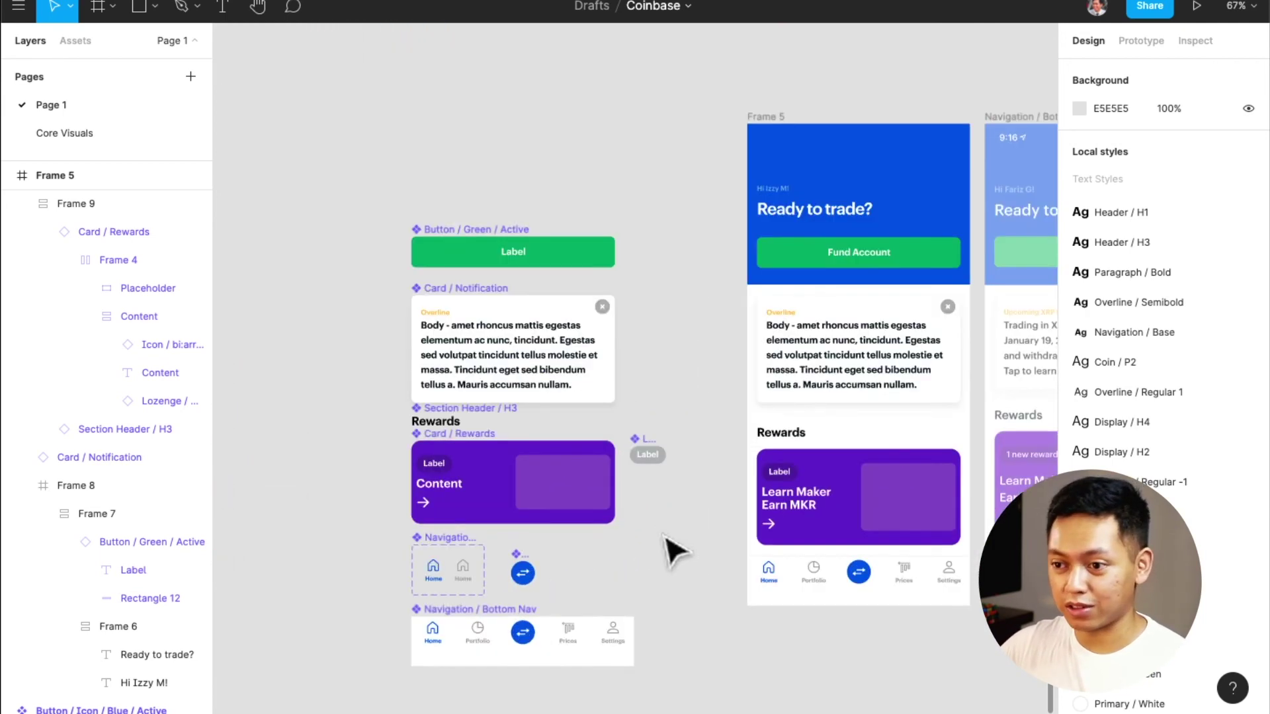
scroll(674, 551, up, 1)
scroll(666, 551, up, 1)
Left-align all loose components and distribute them vertically with 40 px spacing
drag(340, 143, 378, 214)
drag(726, 706, 723, 657)
click(1079, 71)
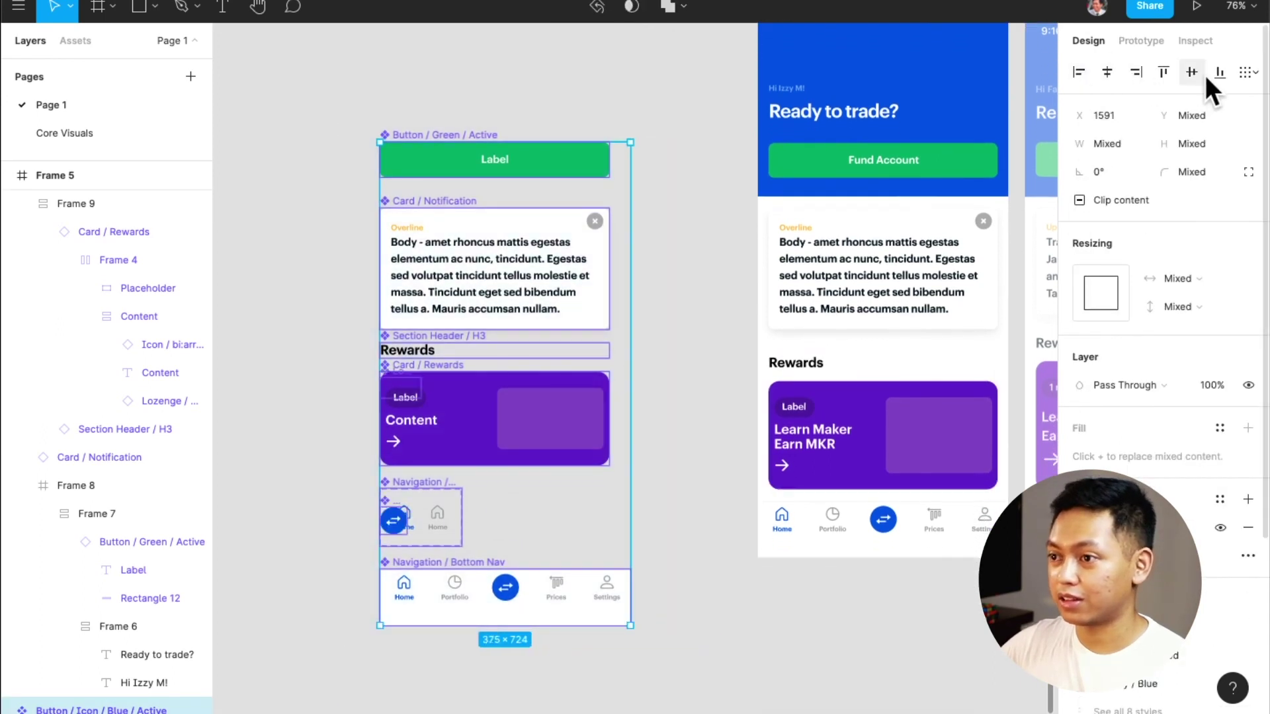
click(1244, 73)
click(1118, 129)
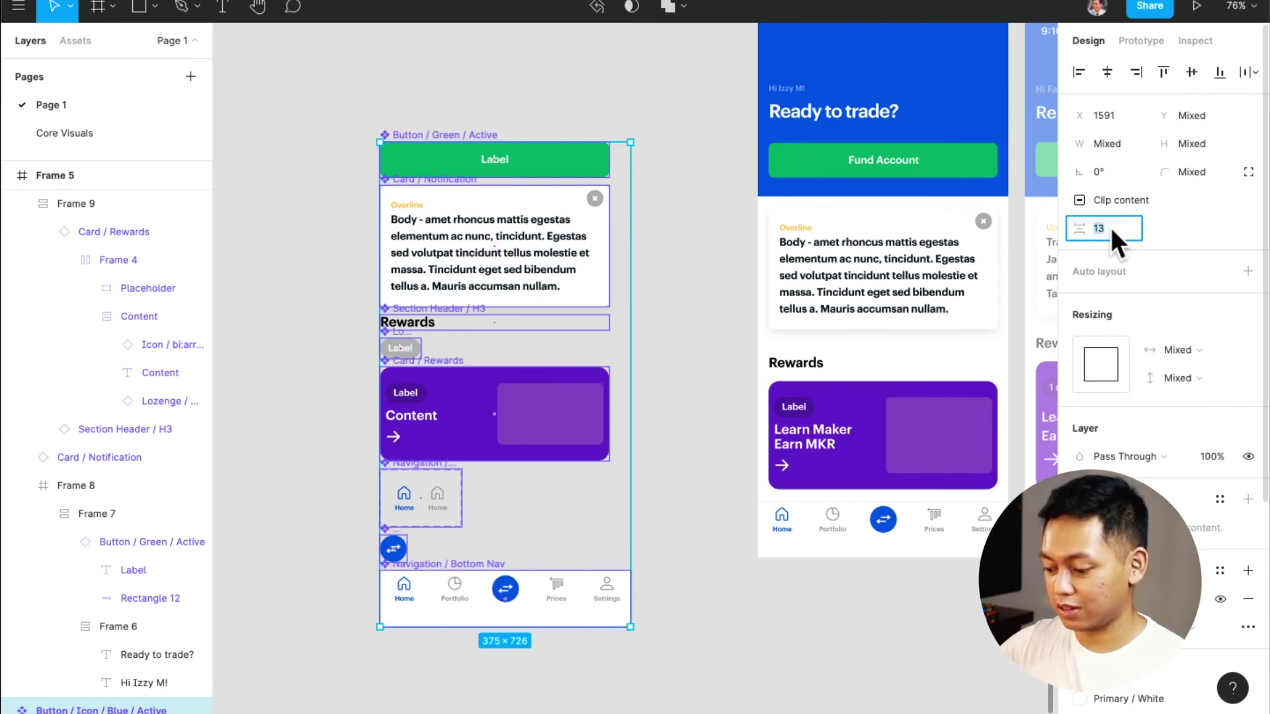
text(40)
key(Return)
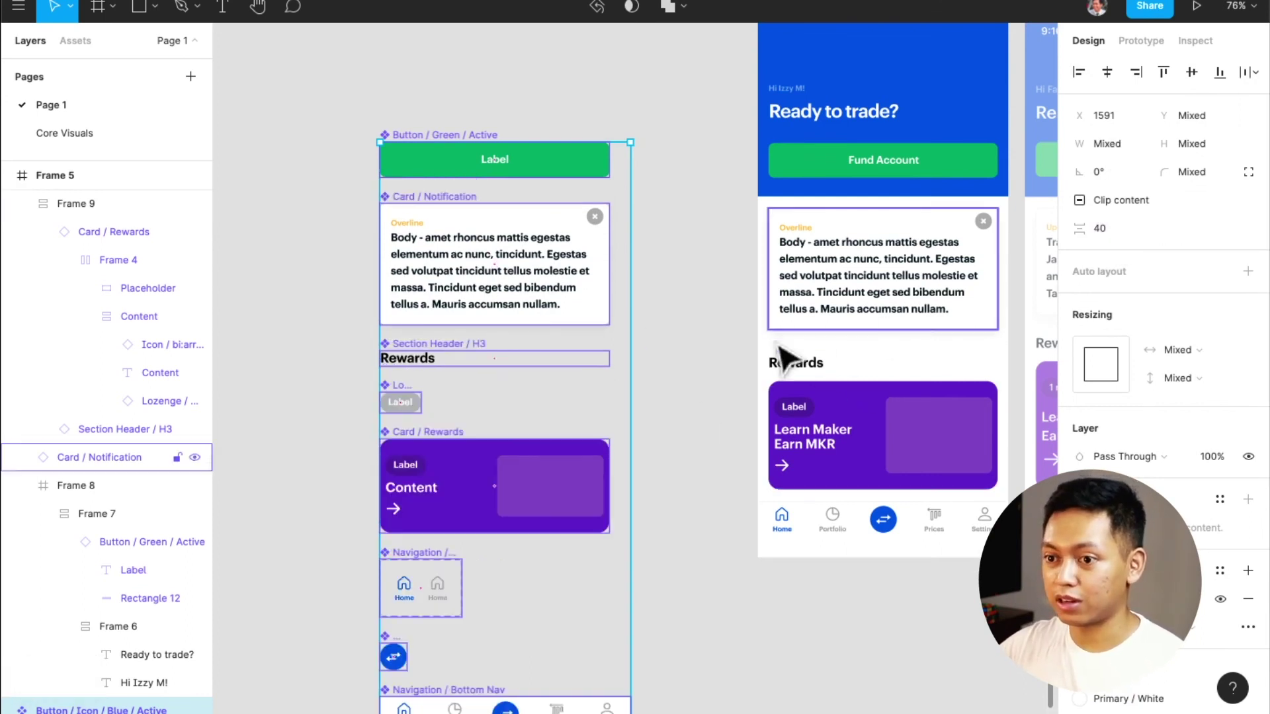
Move the small navigation item below the swap button in the stack
click(699, 392)
key(super+z)
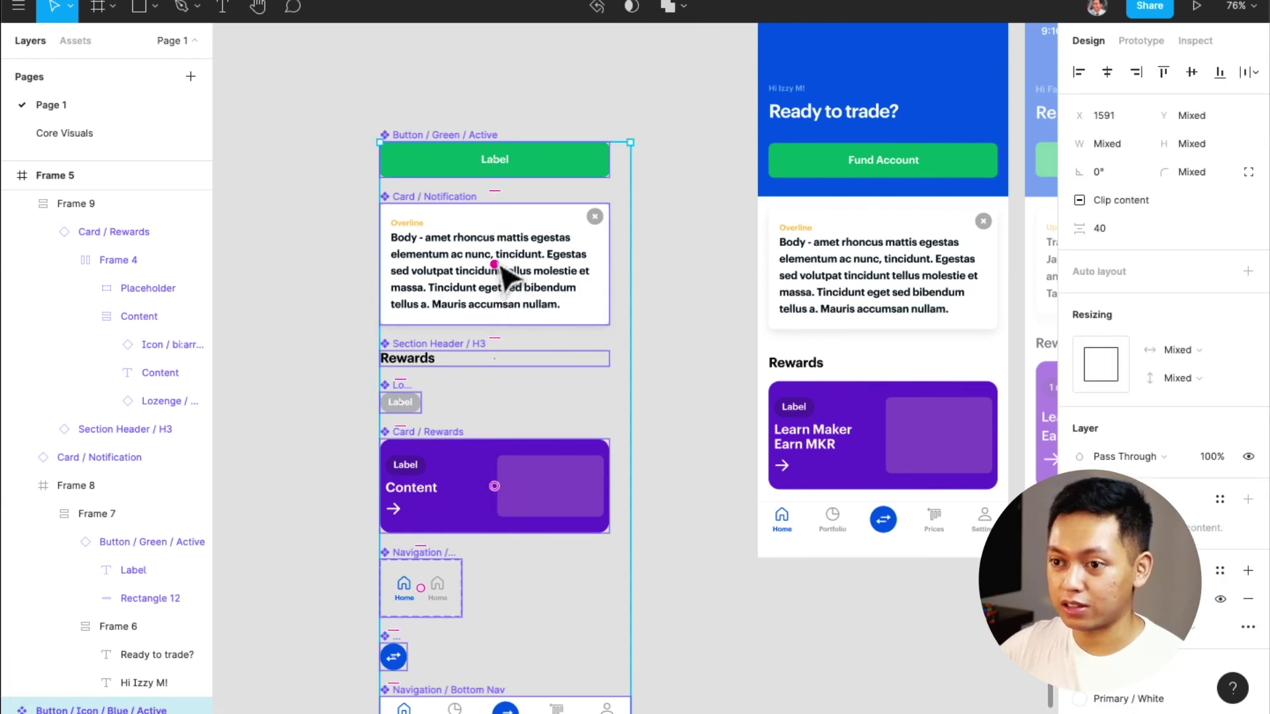
drag(500, 310, 462, 587)
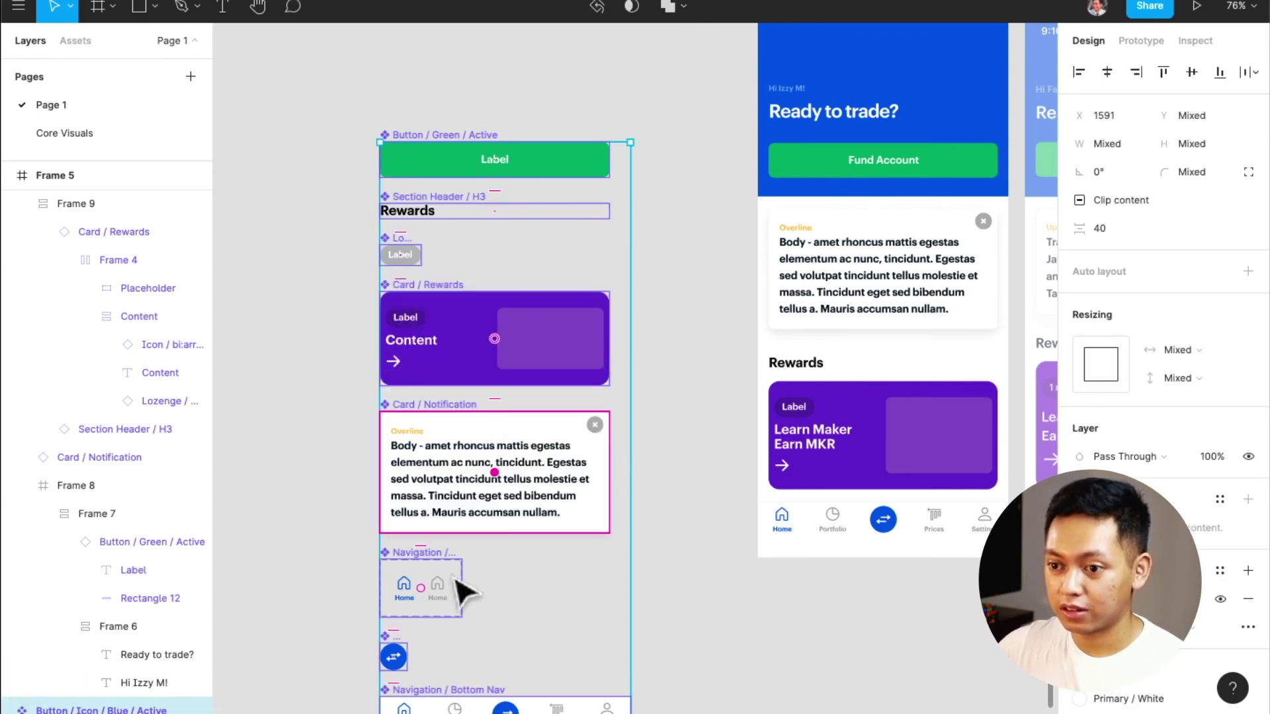
scroll(456, 586, down, 3)
drag(427, 496, 450, 582)
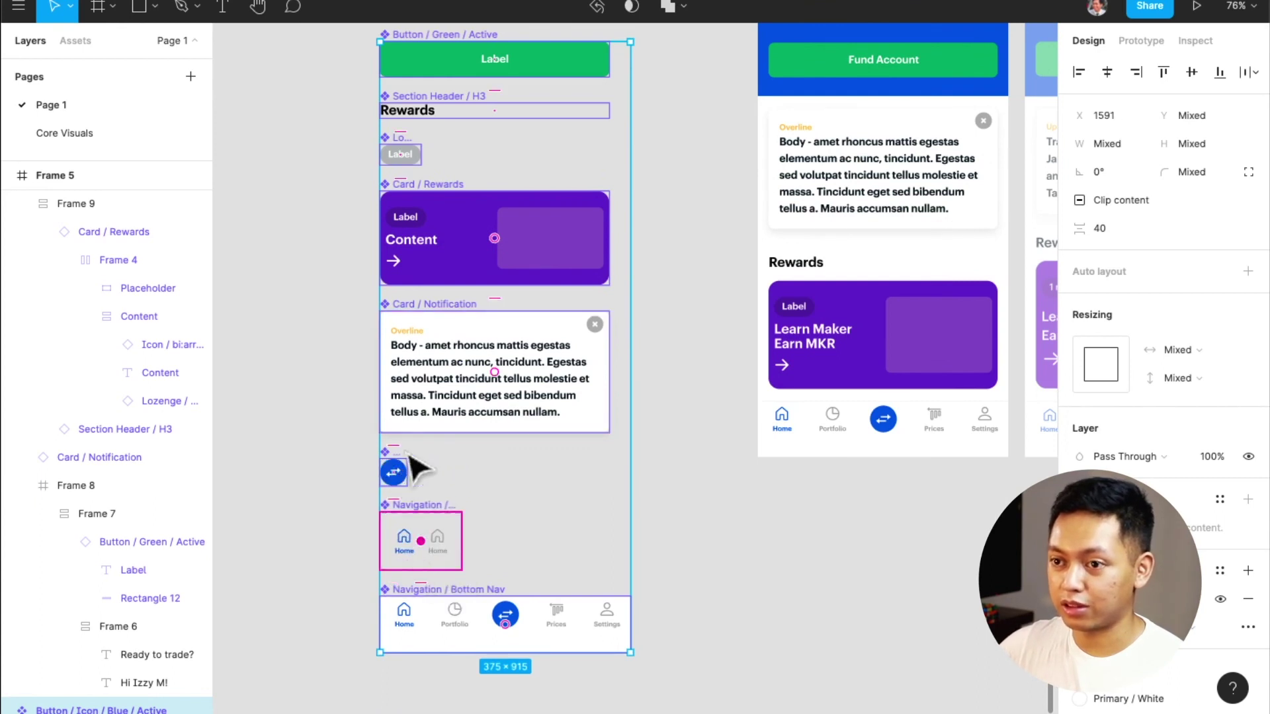
scroll(491, 265, up, 1)
scroll(422, 449, up, 2)
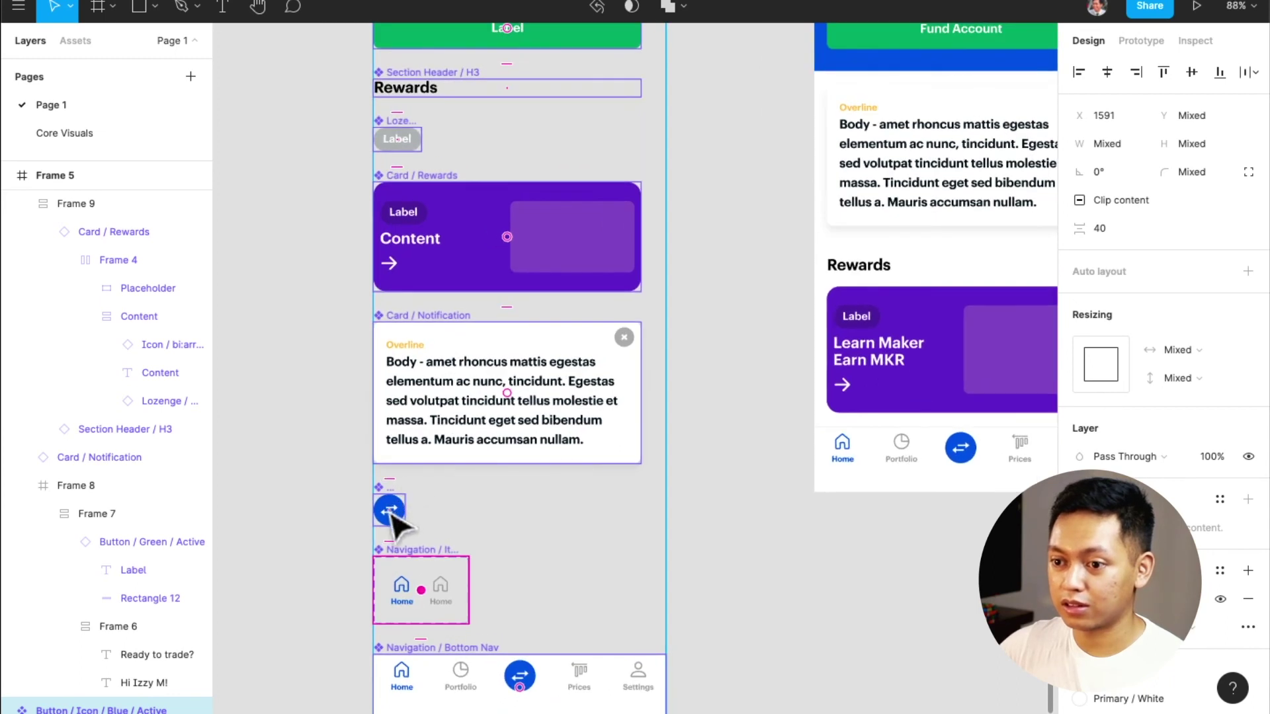
scroll(393, 519, up, 5)
Move the swap button near the top of the stack and select the whole group
drag(397, 519, 405, 370)
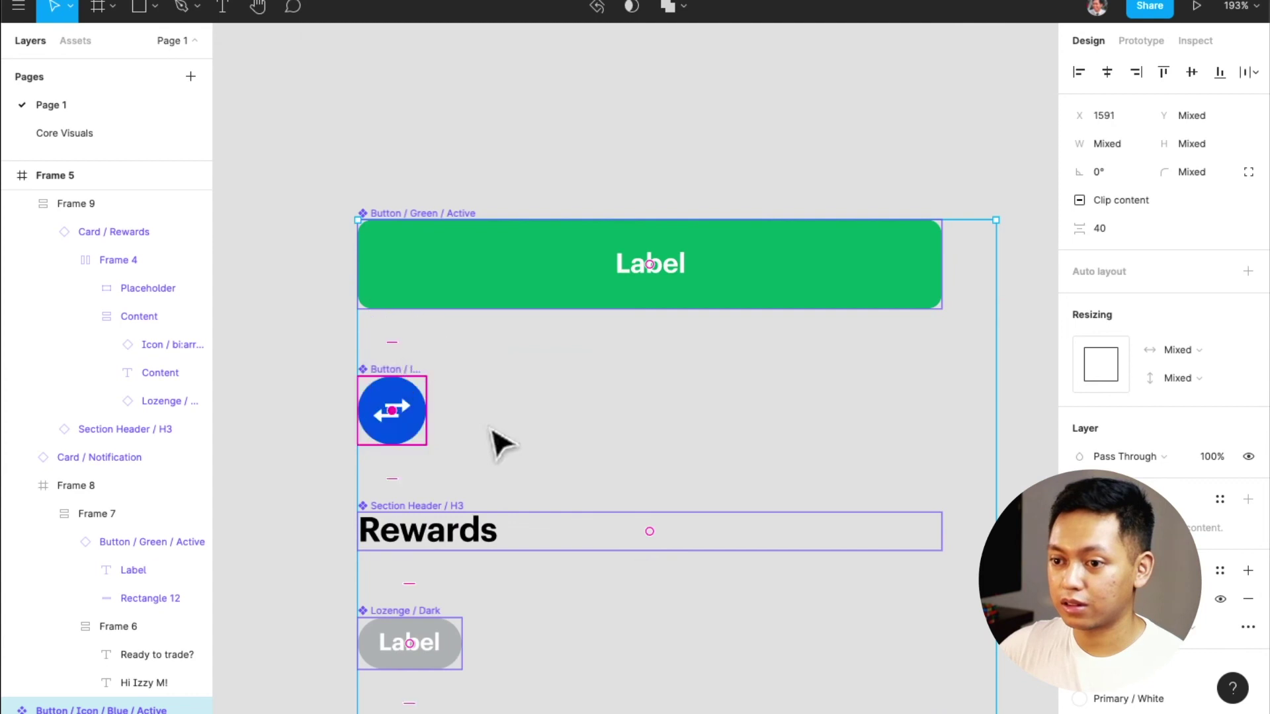
scroll(491, 437, down, 3)
scroll(499, 490, down, 1)
drag(452, 569, 475, 526)
scroll(509, 536, down, 10)
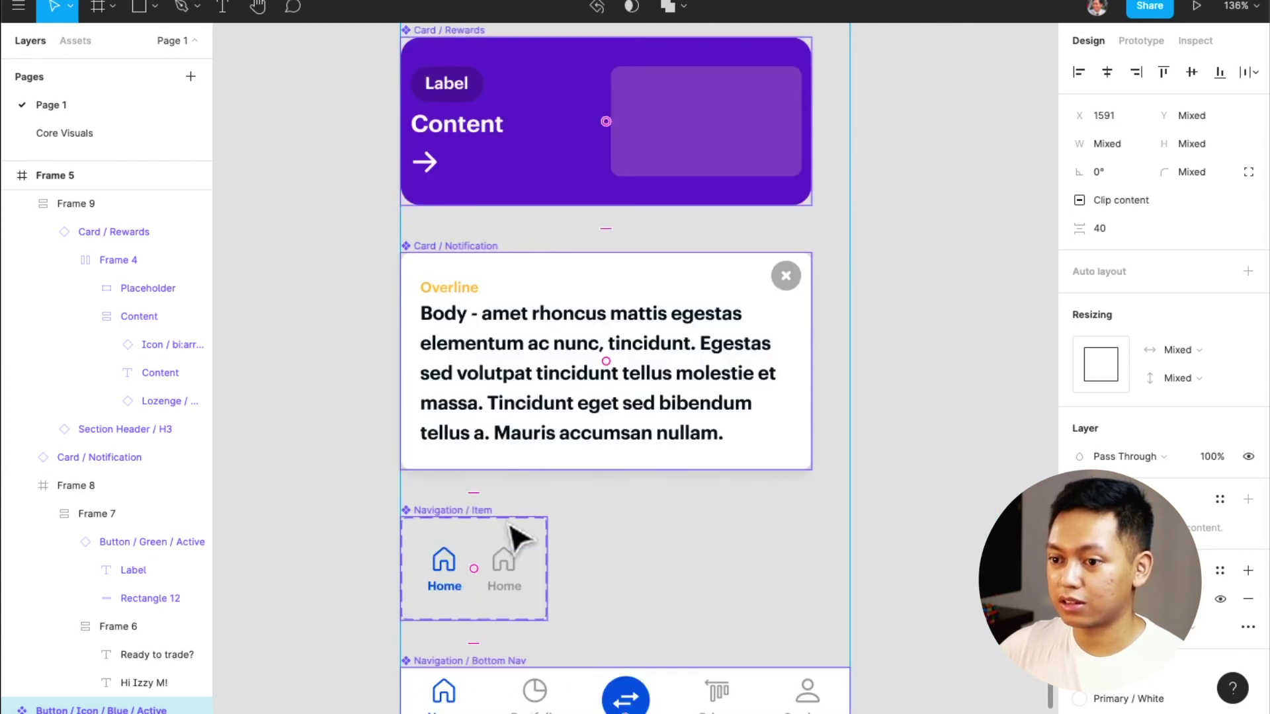
scroll(513, 532, down, 5)
scroll(504, 525, up, 3)
scroll(516, 539, down, 5)
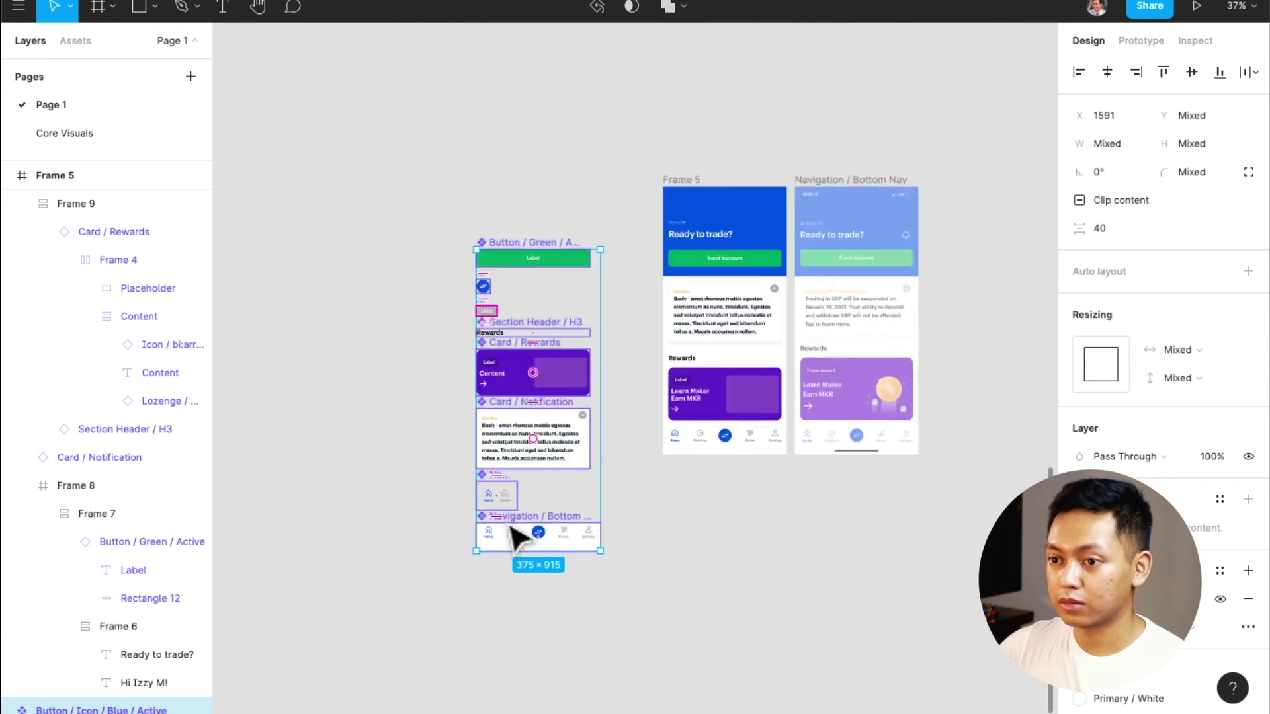
drag(641, 593, 447, 202)
Send the selected component stack to the Core Visuals page
right_click(549, 268)
mouse_move(621, 250)
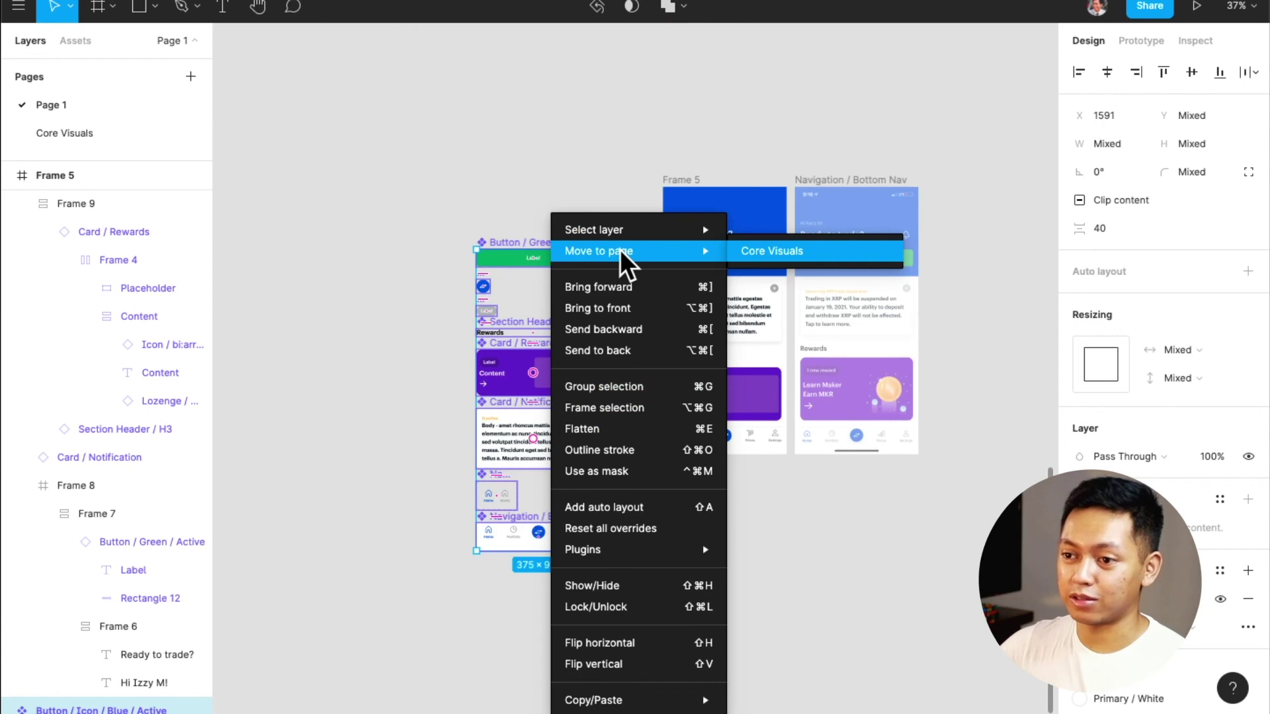
click(766, 253)
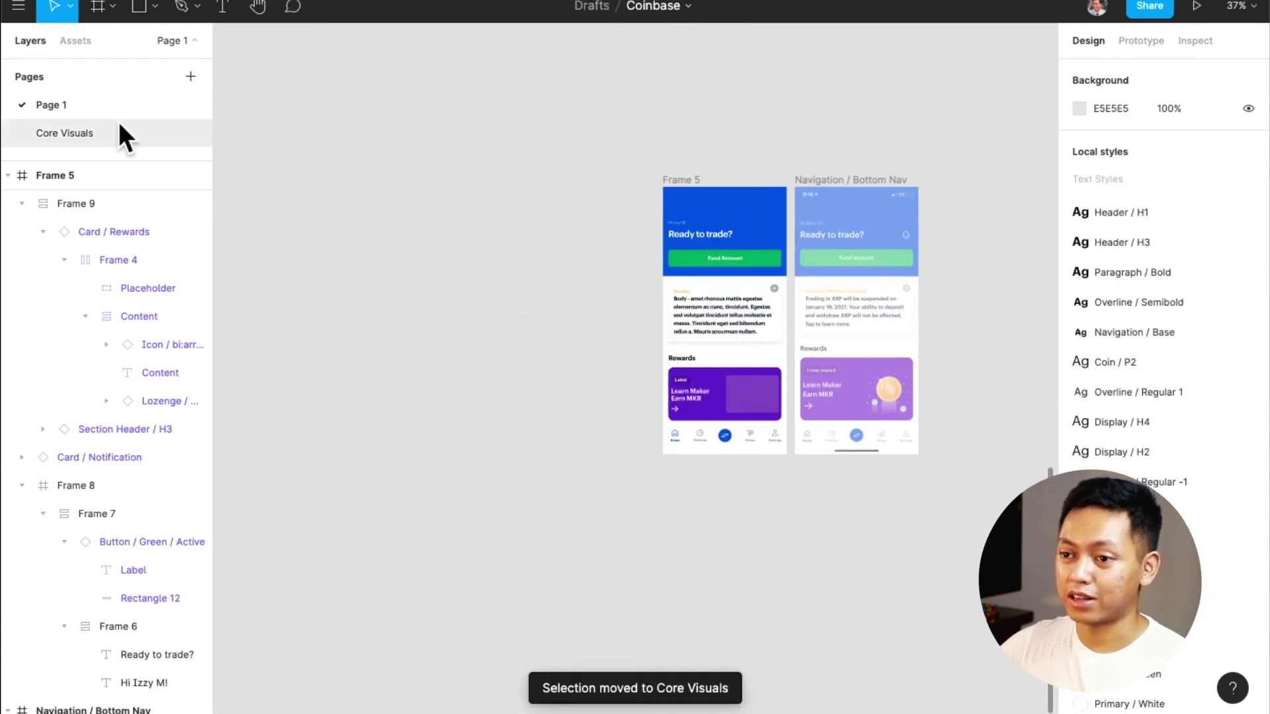
On Core Visuals, position the components group beneath the Text Styles and Icons sections
click(122, 131)
scroll(591, 360, down, 15)
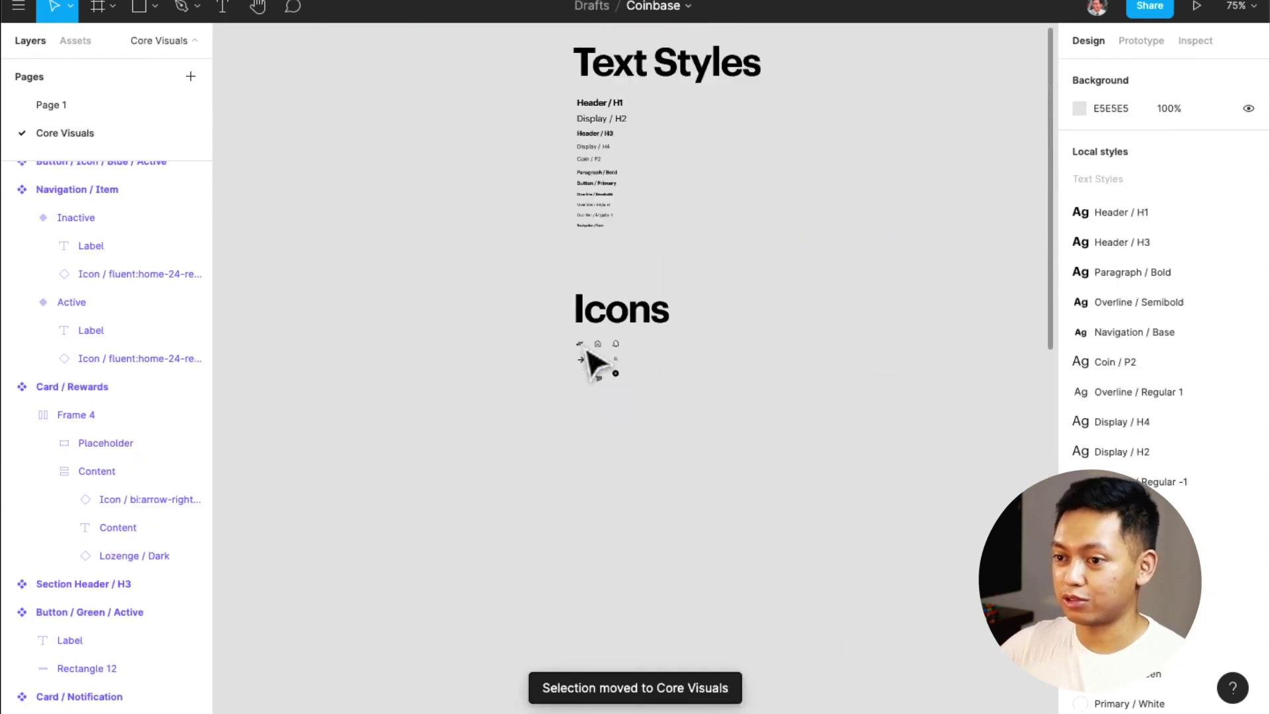
scroll(591, 360, down, 5)
drag(594, 309, 766, 528)
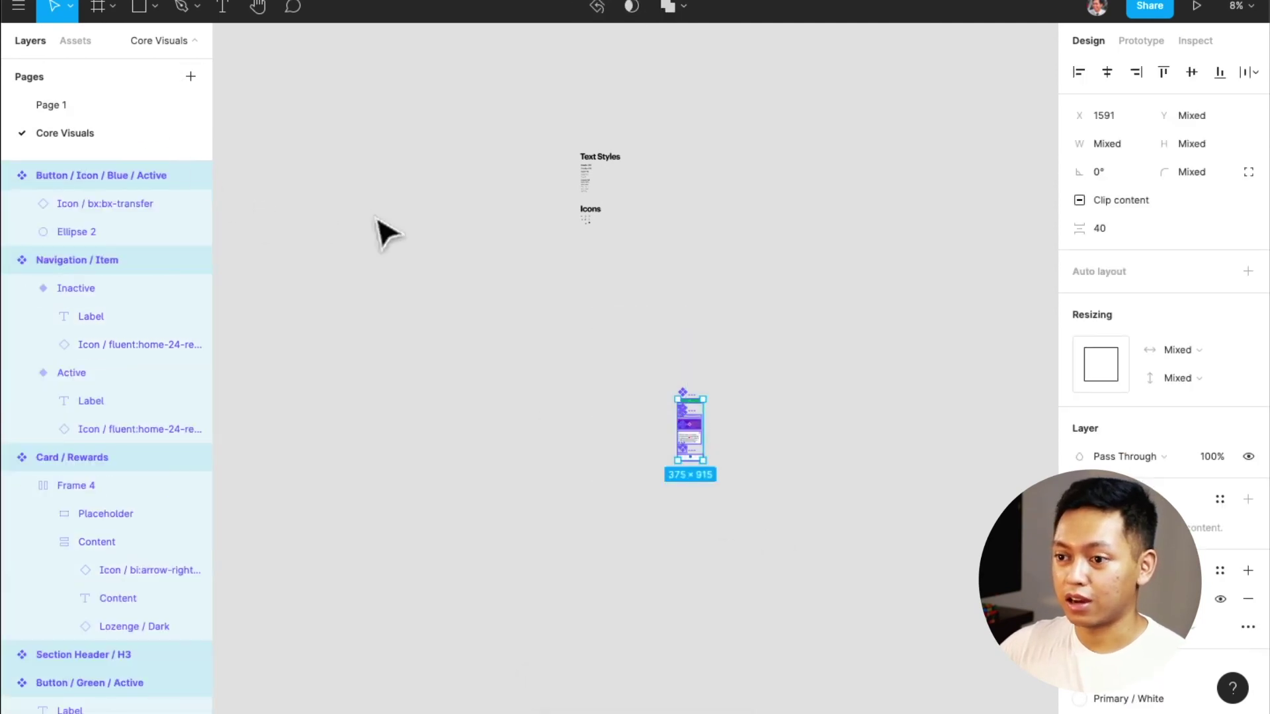
drag(681, 416, 595, 305)
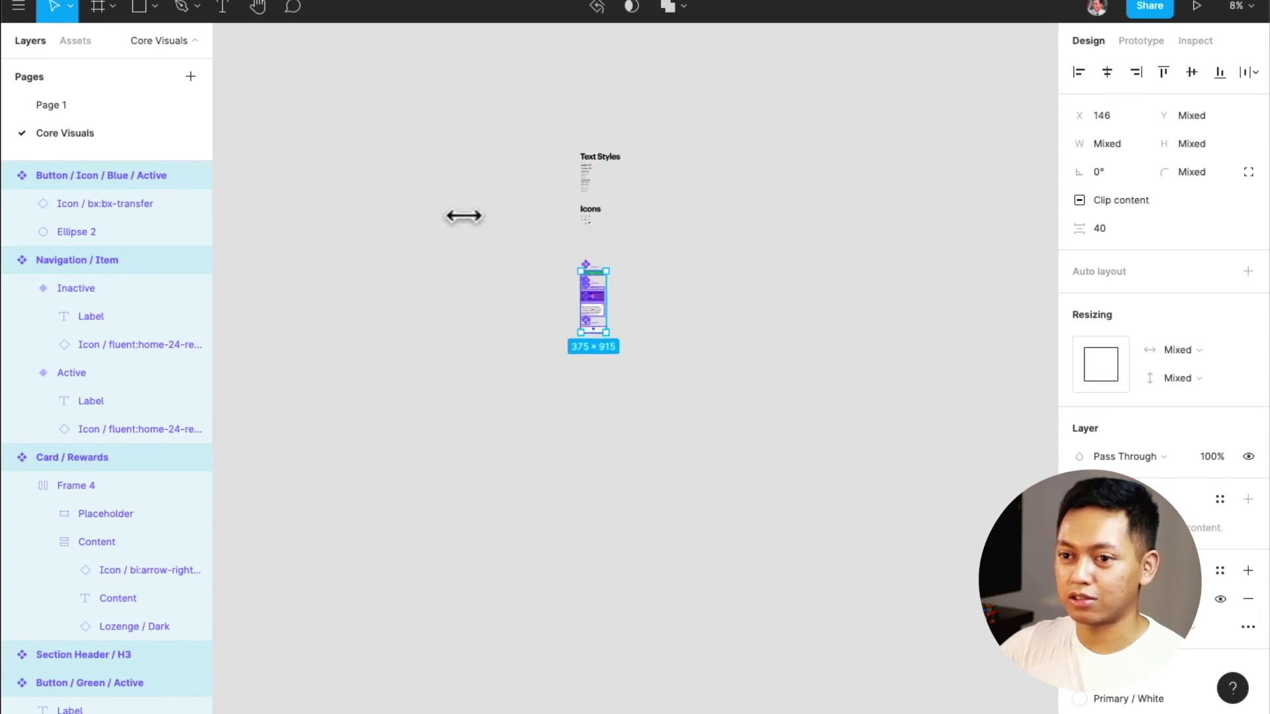
Add a new page named 'Components'
click(184, 77)
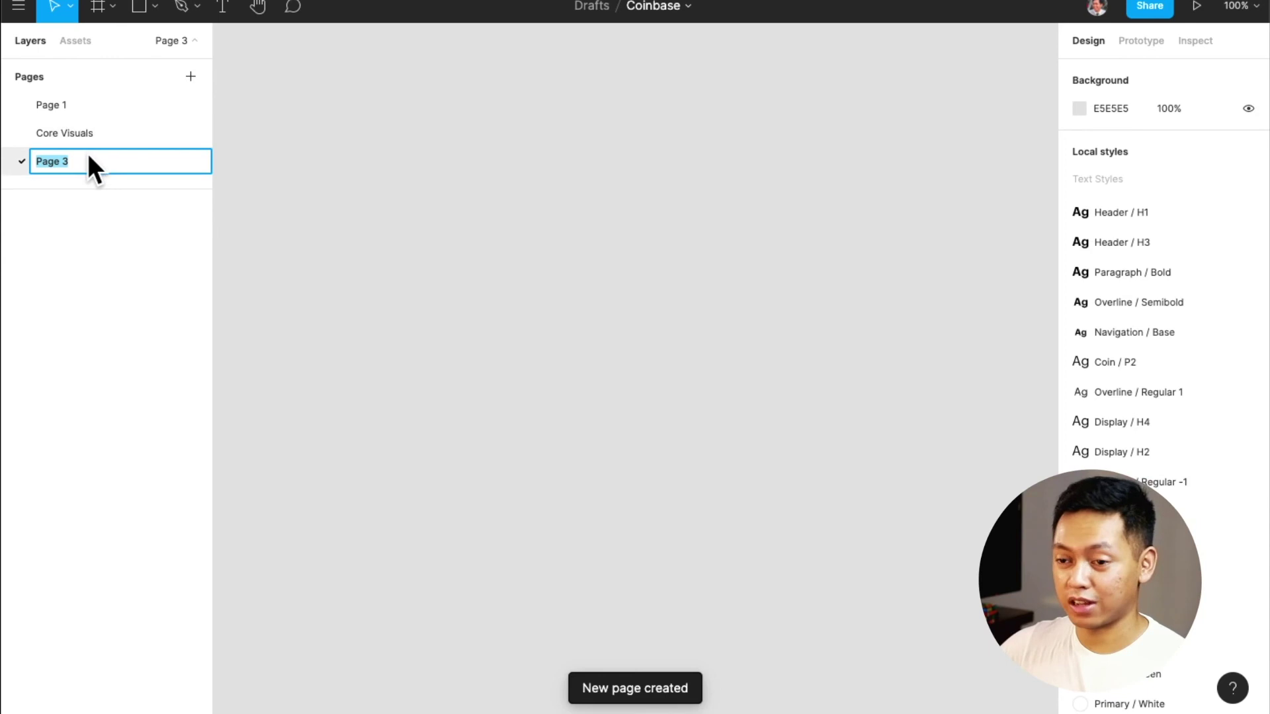
text(Components)
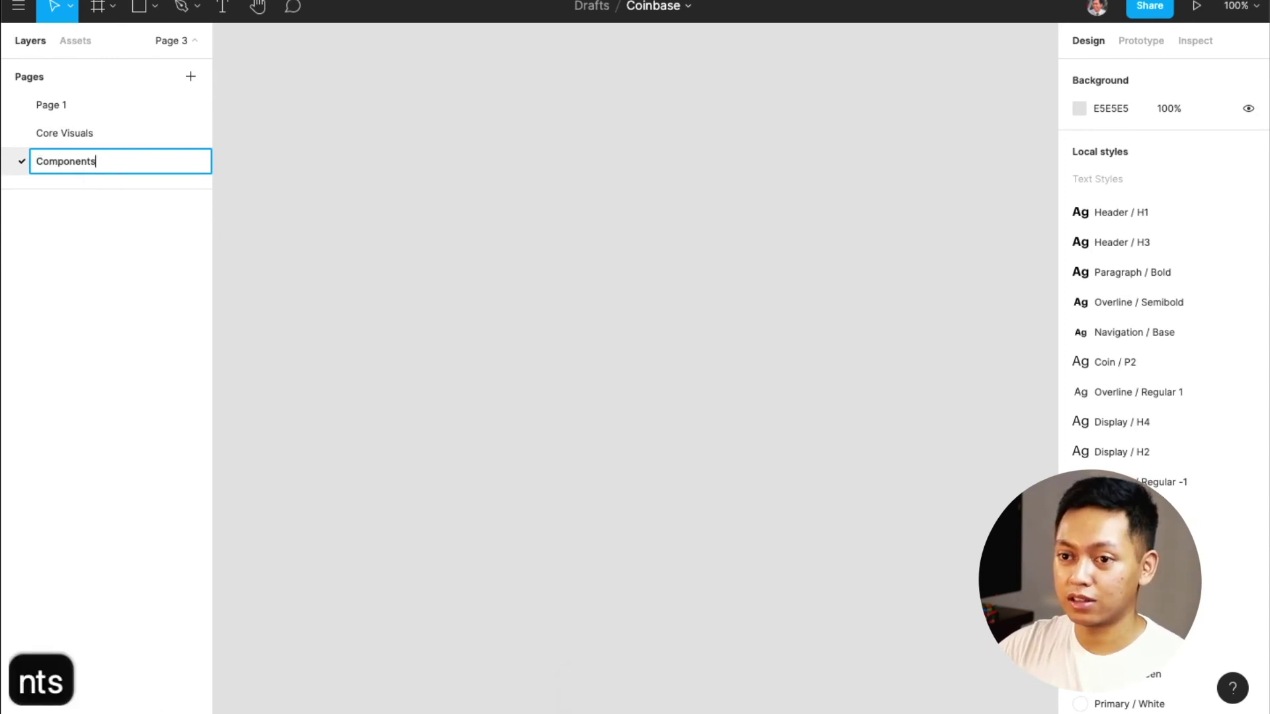
key(Return)
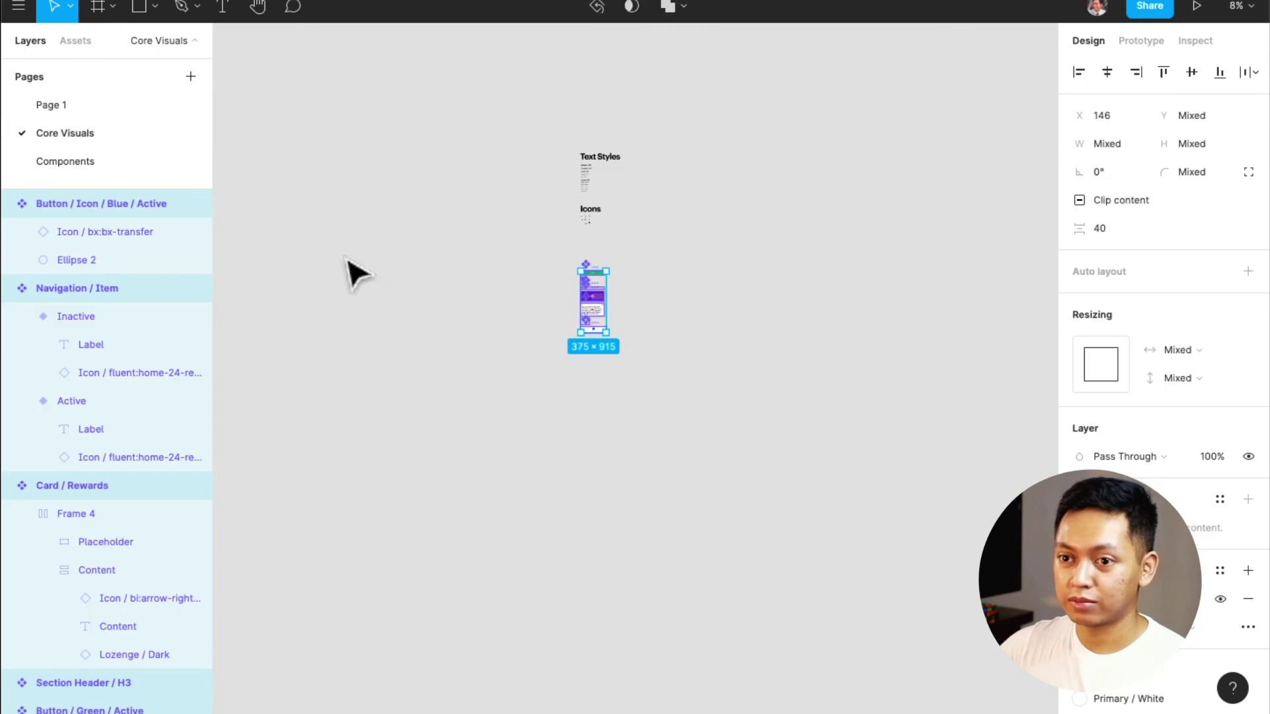
Move the components group to the Components page, then return to Core Visuals
drag(638, 367, 541, 233)
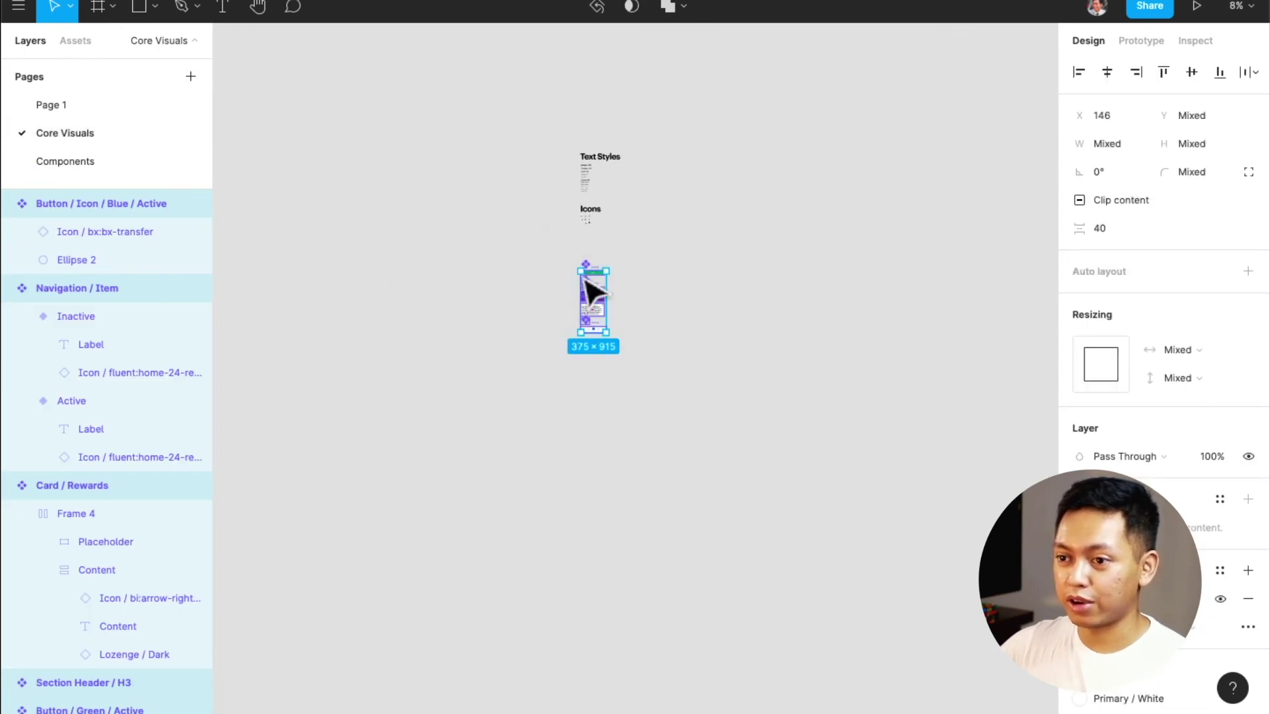
right_click(592, 287)
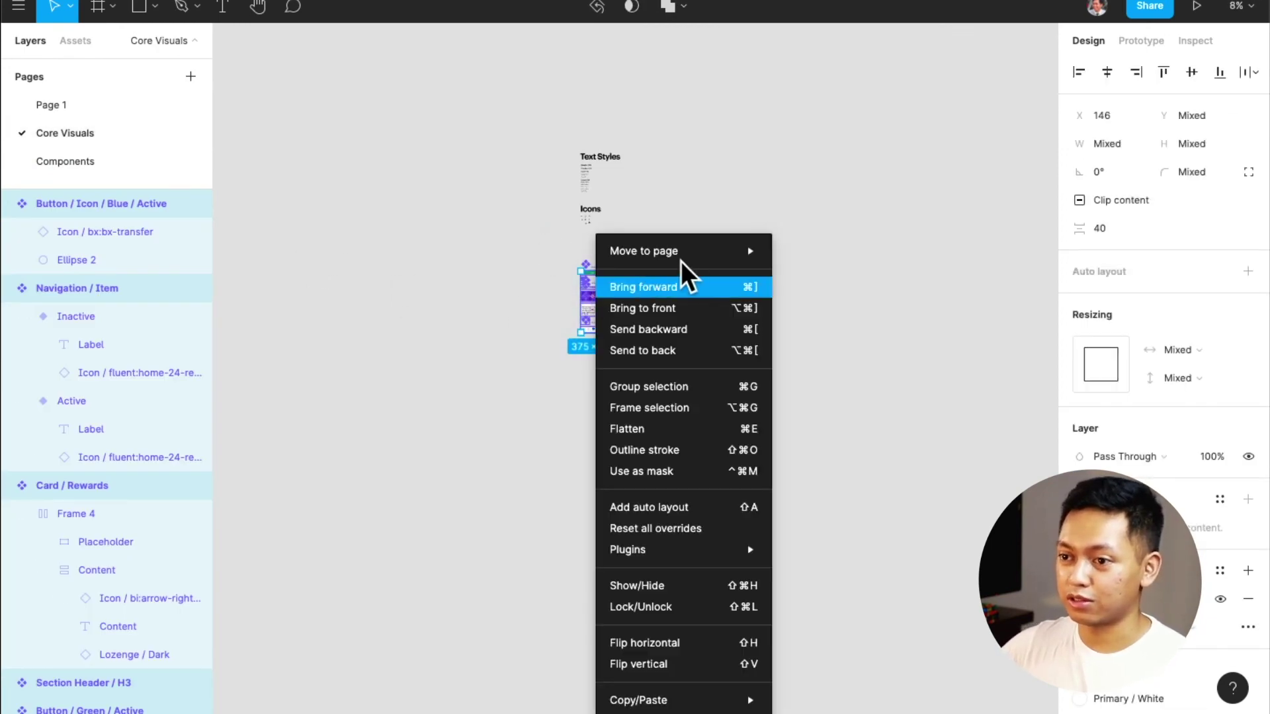
mouse_move(709, 242)
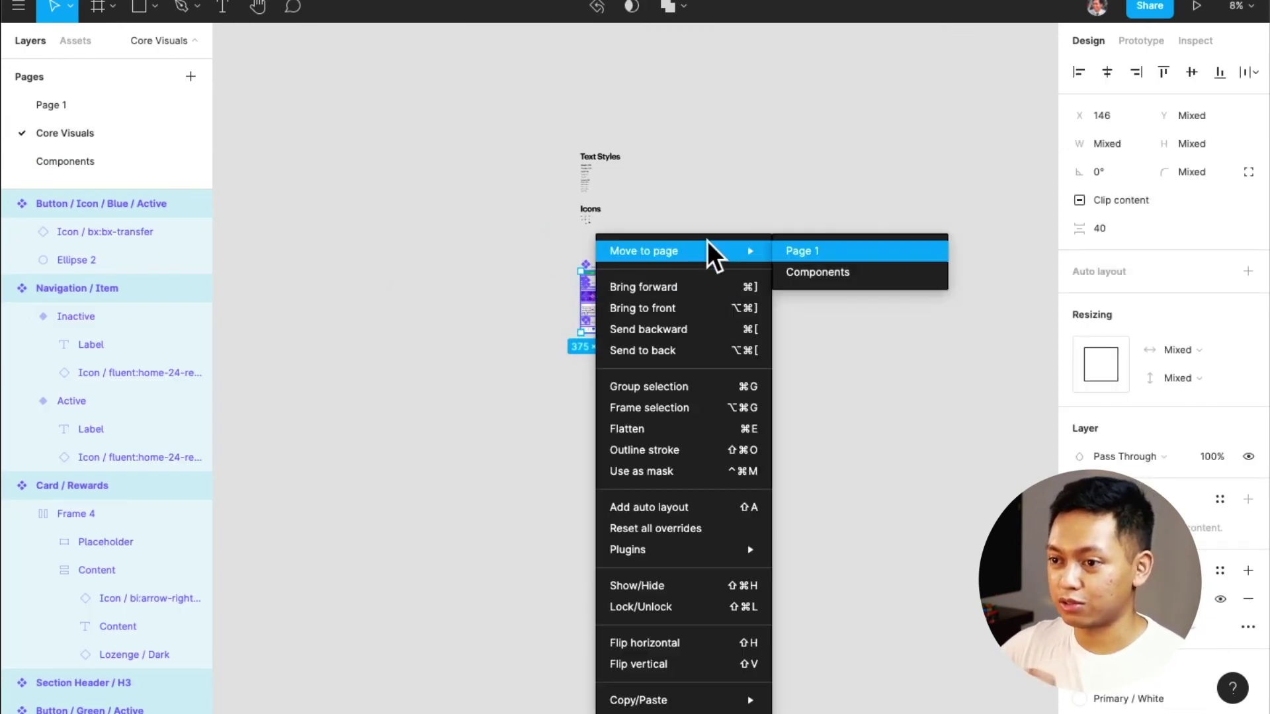
click(831, 274)
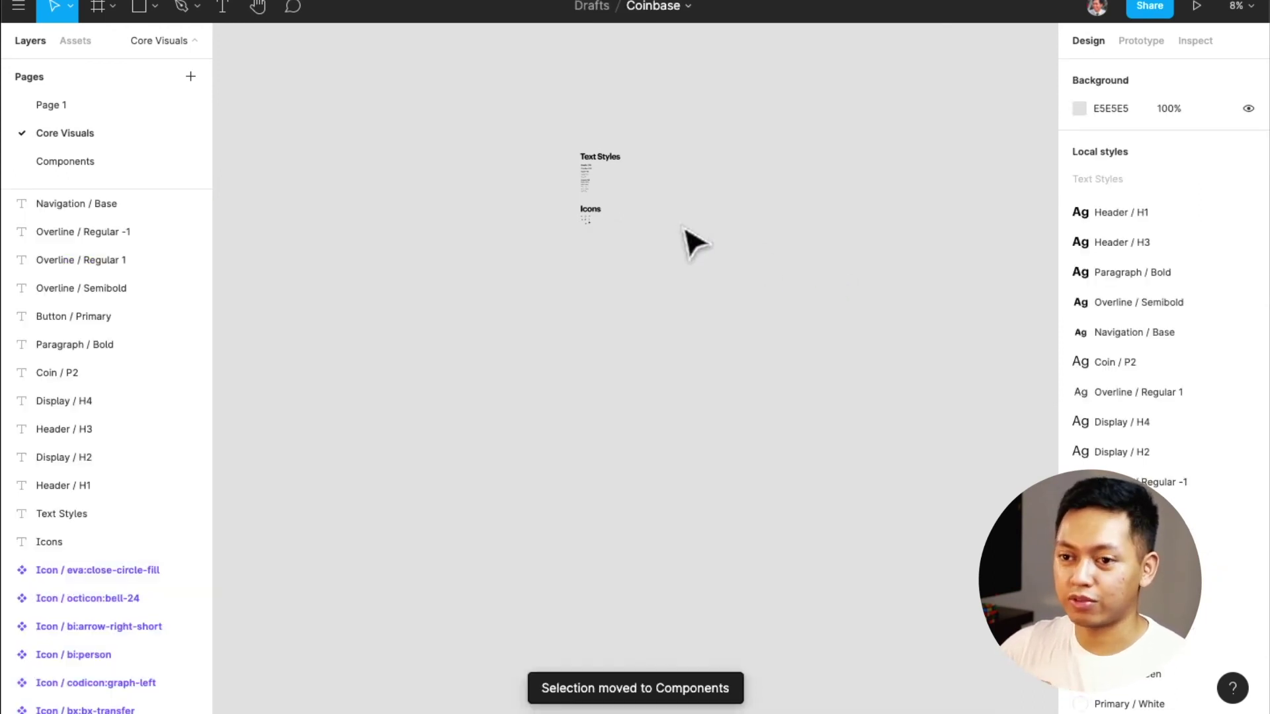
click(132, 161)
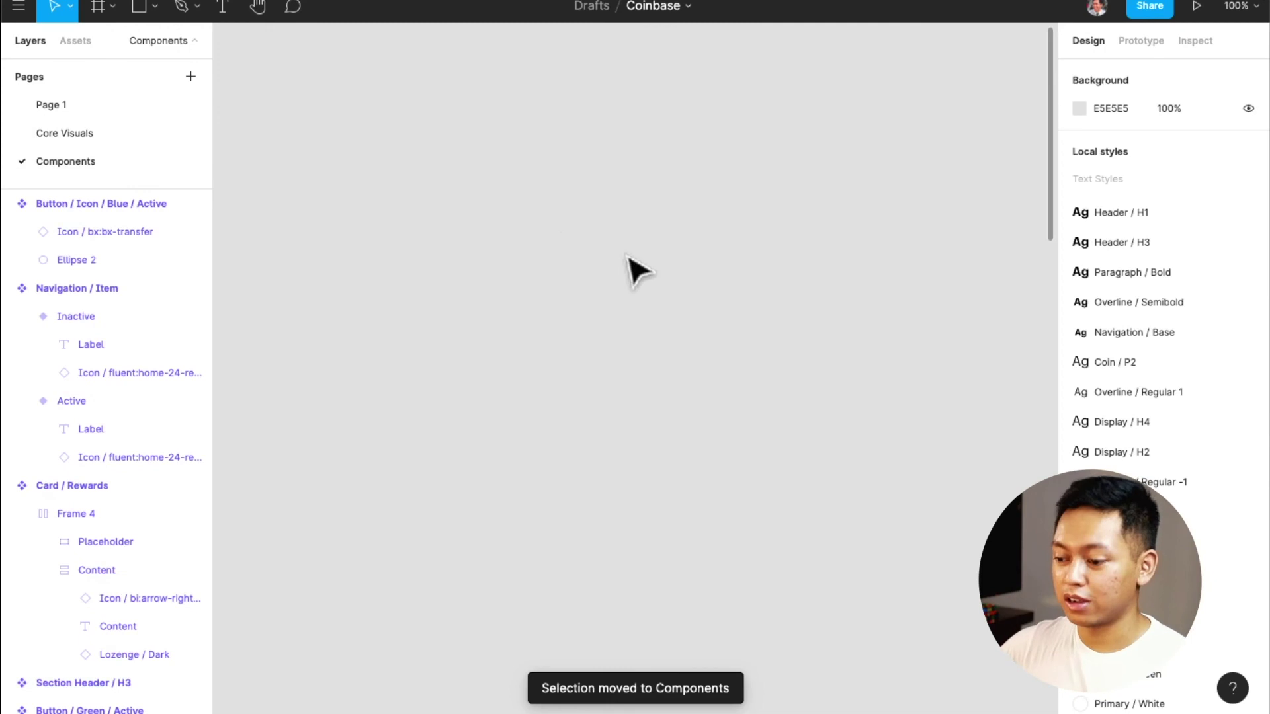
scroll(637, 265, down, 10)
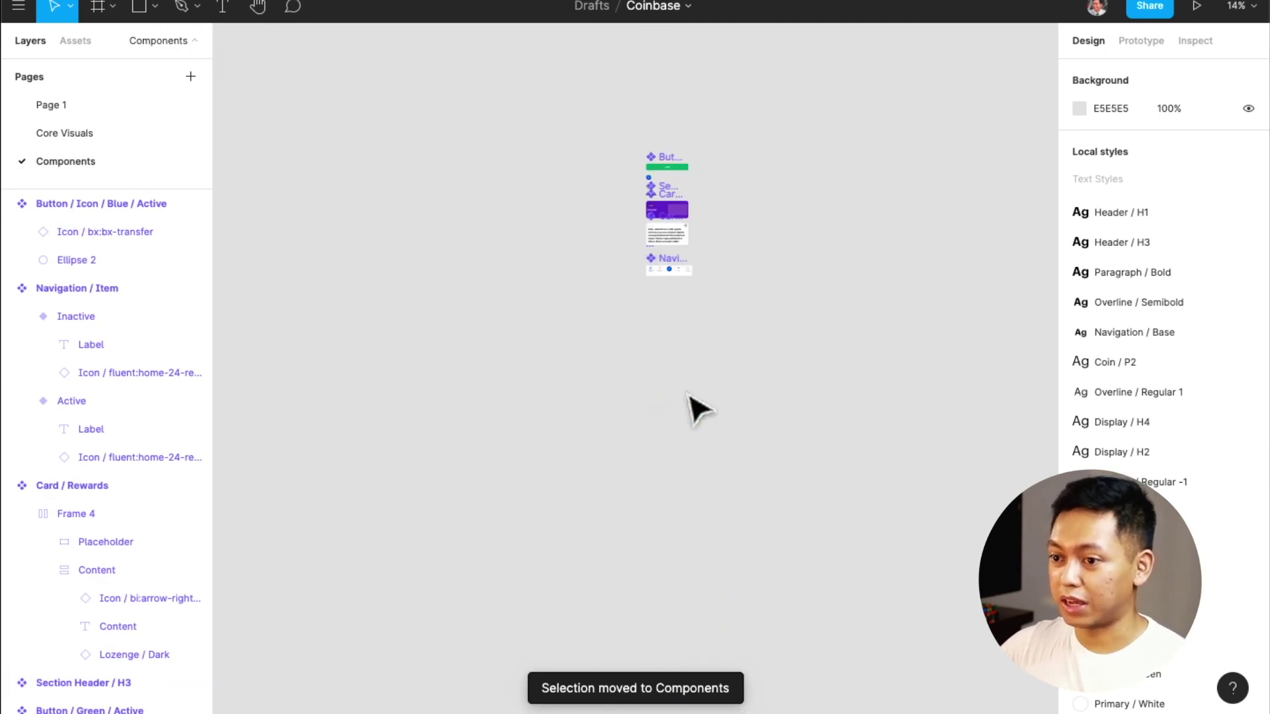
scroll(712, 246, up, 5)
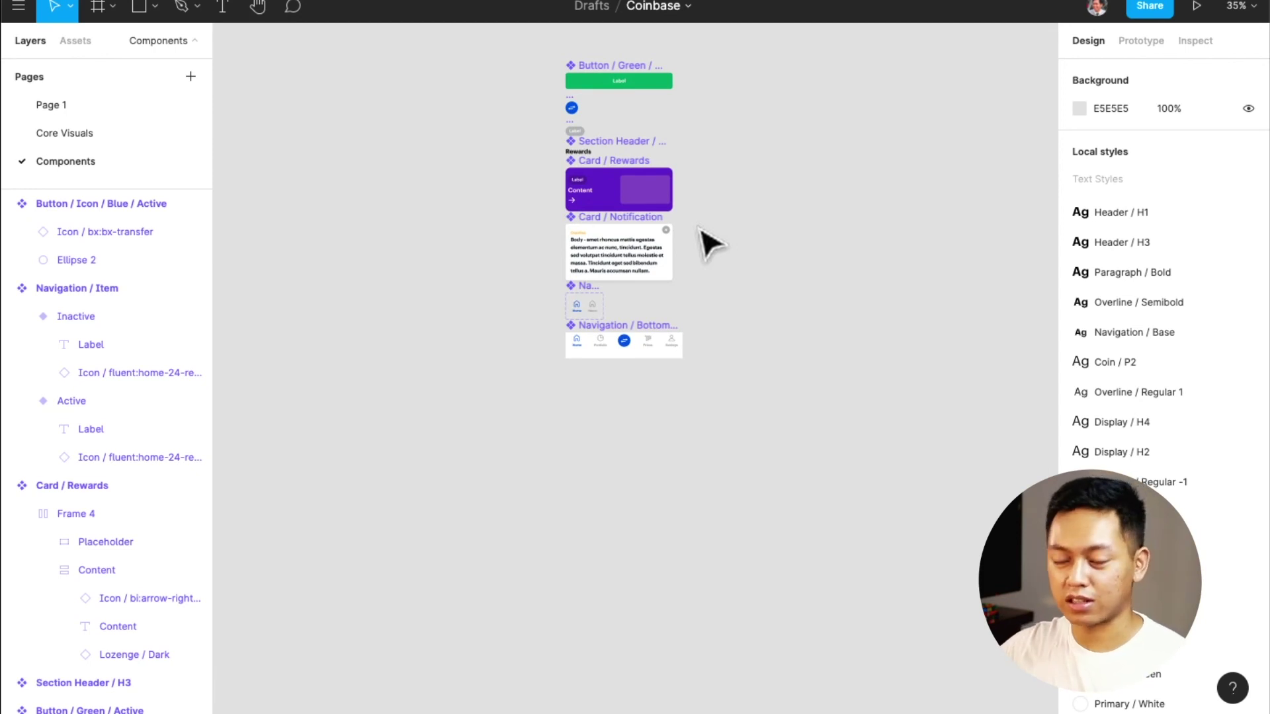
click(86, 133)
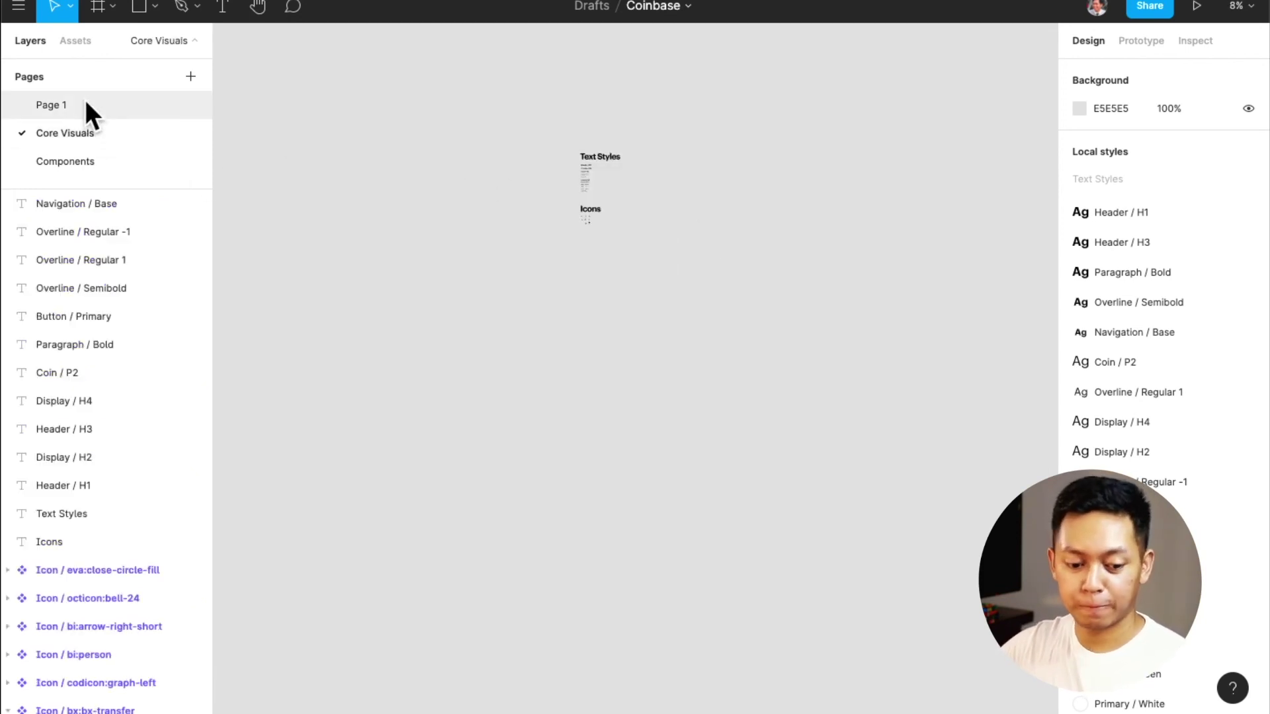
On Page 1, unlock the IMG_3928 reference image and set its opacity to 100%
click(93, 106)
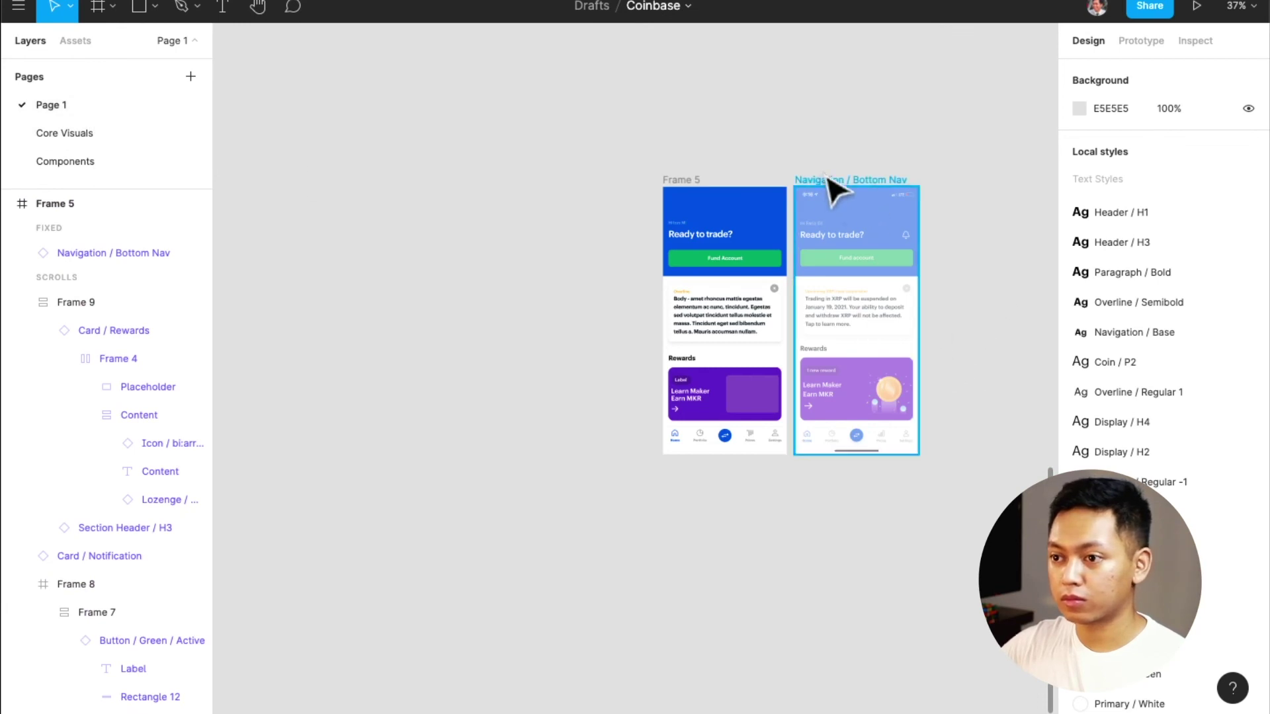
click(835, 192)
click(870, 250)
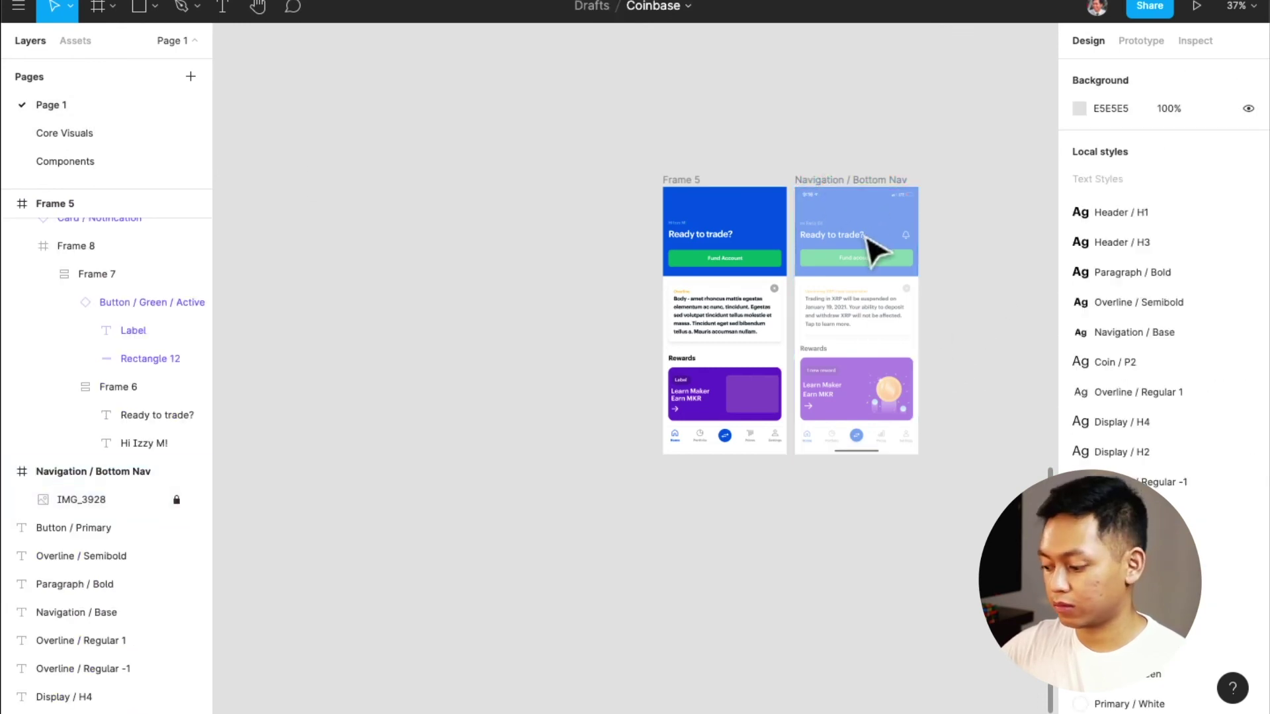
click(176, 499)
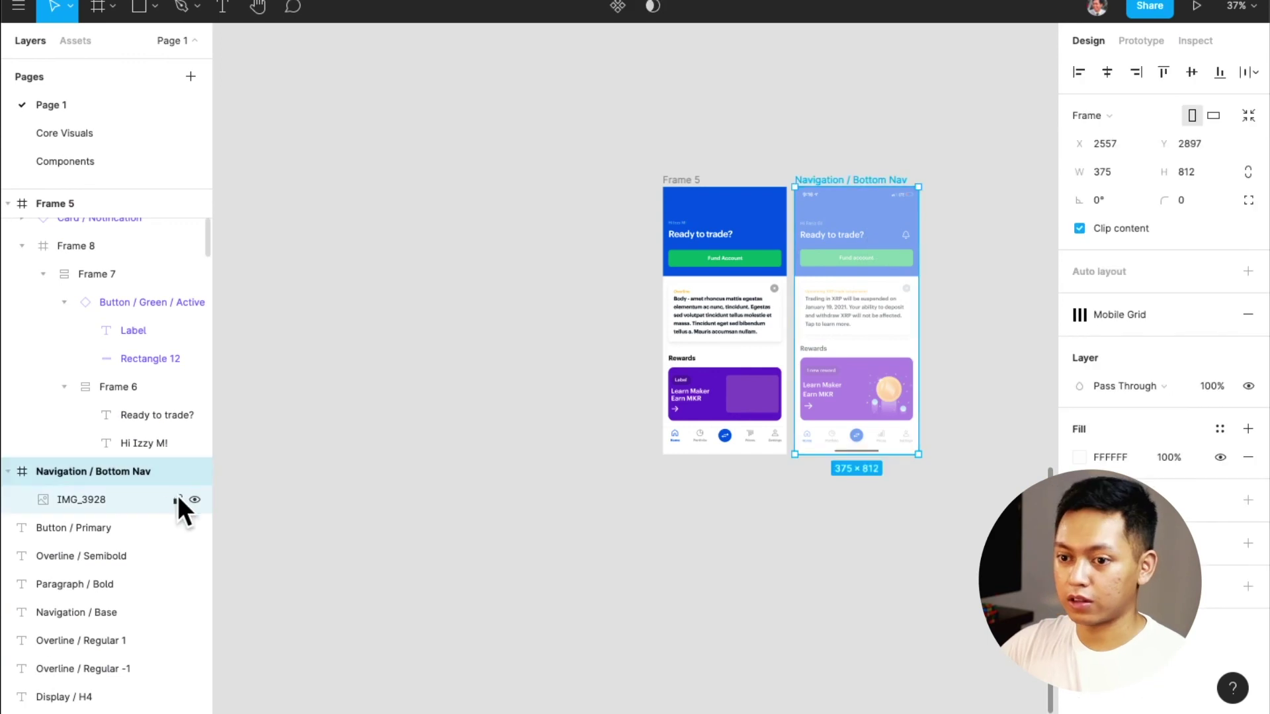
click(124, 501)
key(0)
click(614, 483)
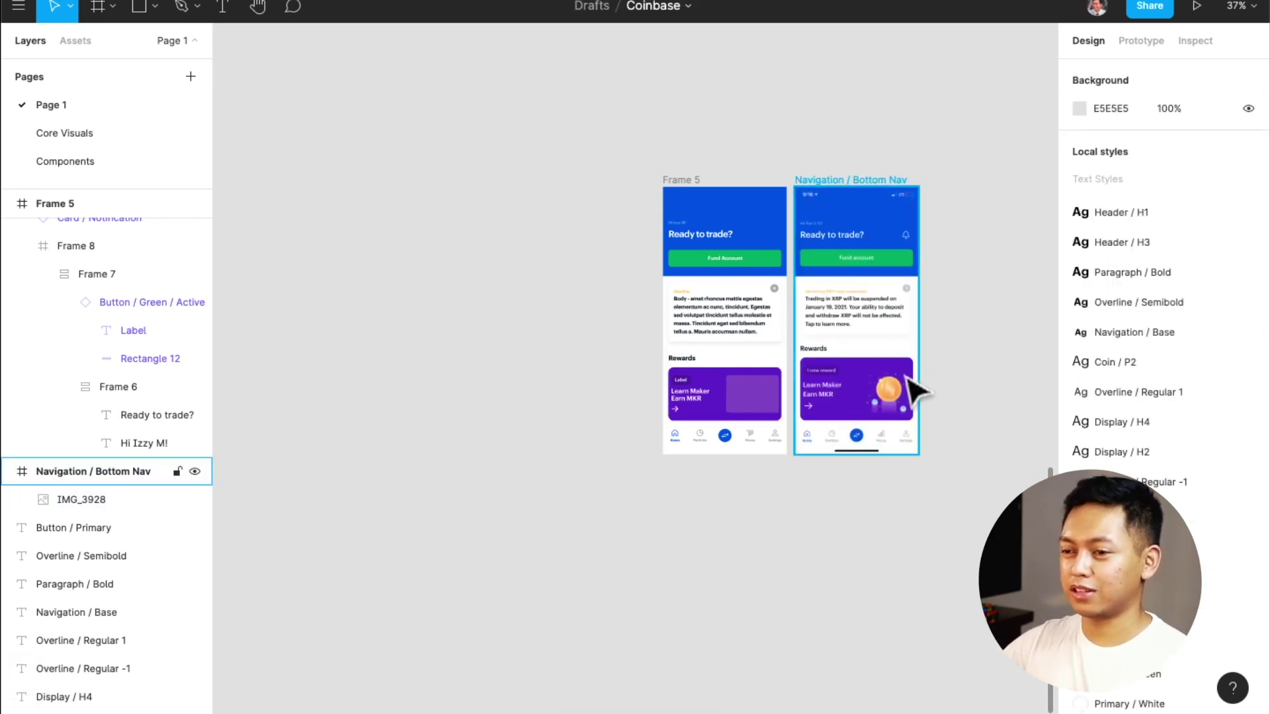
scroll(870, 346, up, 5)
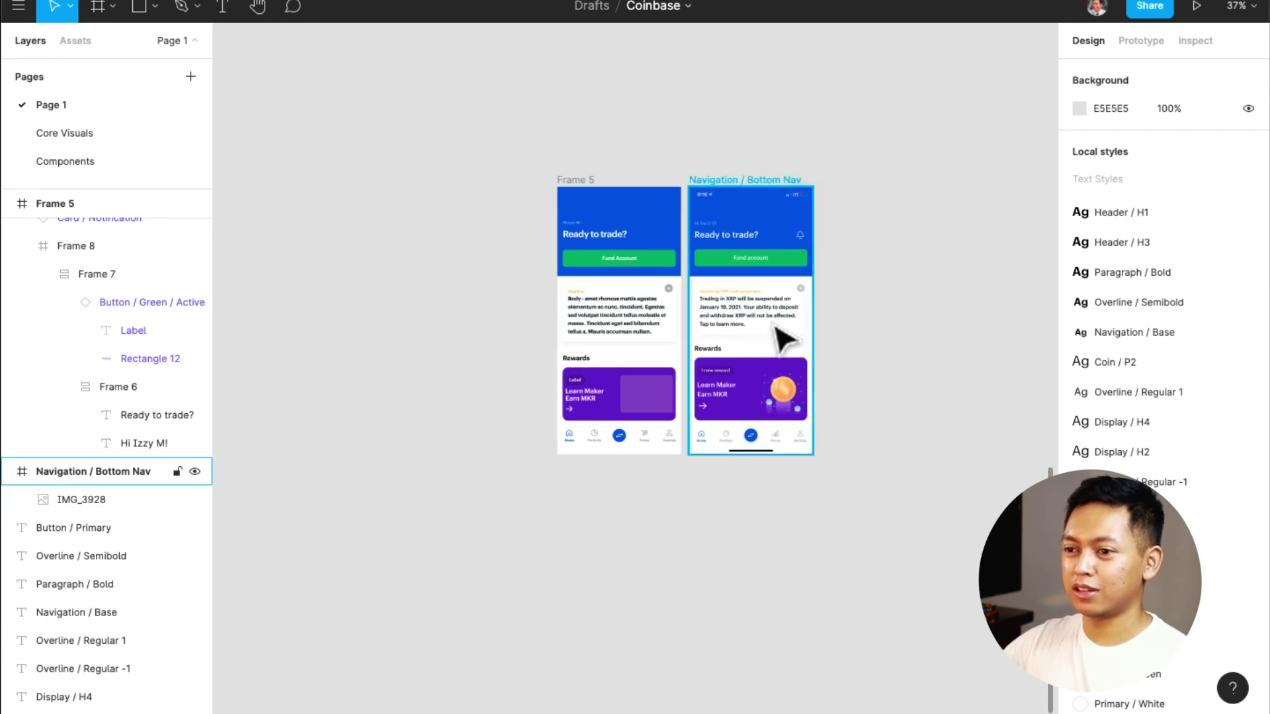
scroll(754, 334, up, 5)
scroll(686, 341, up, 3)
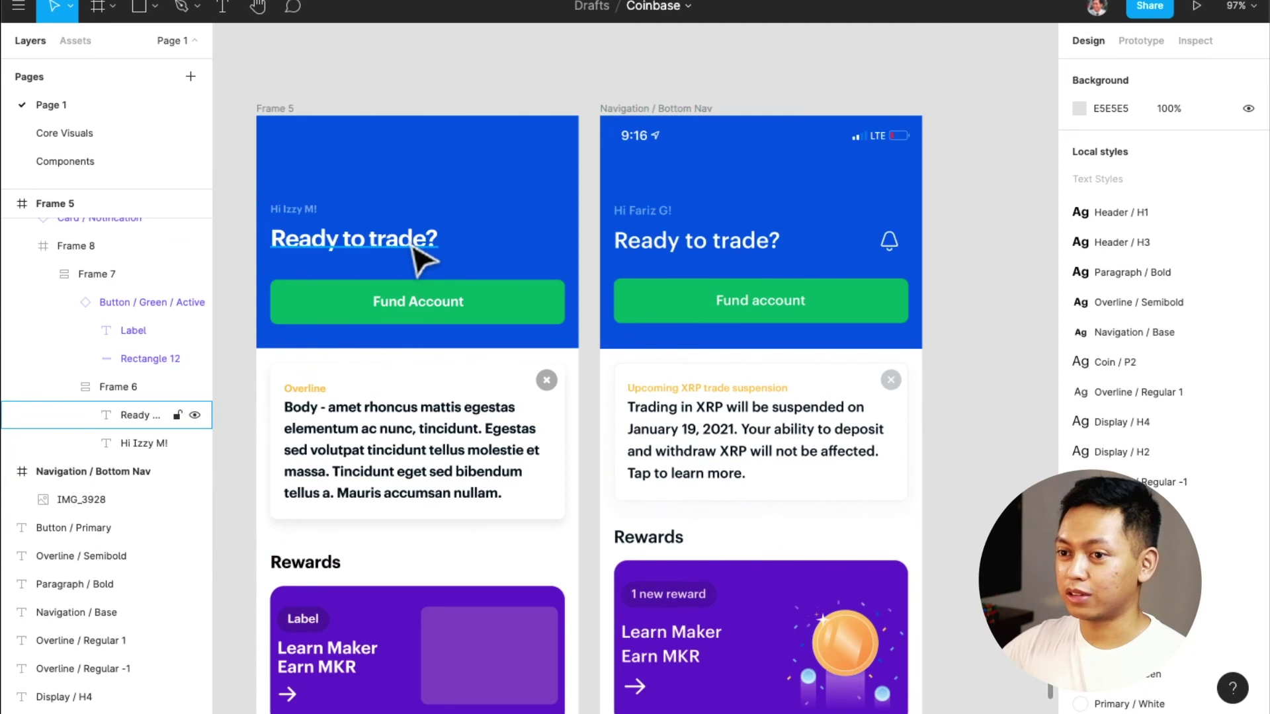
Wrap the 'Ready to trade?' heading in its own frame with Option+Cmd+G
click(414, 250)
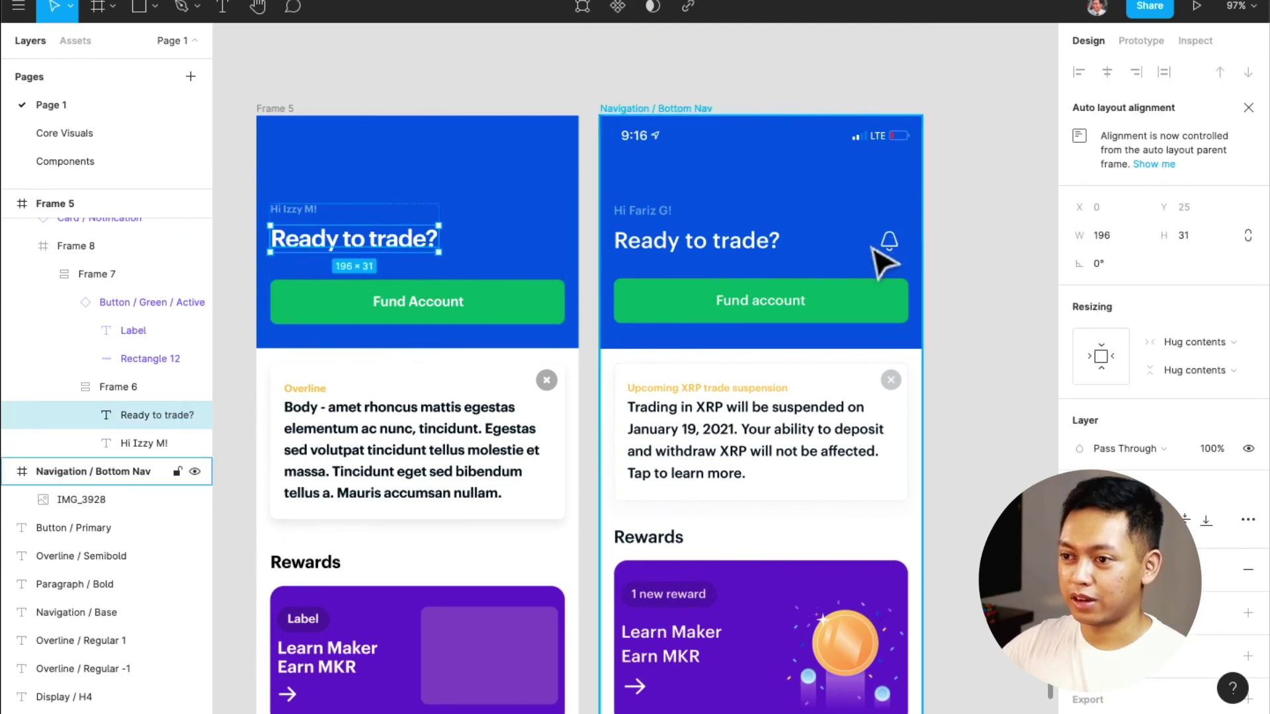
click(97, 38)
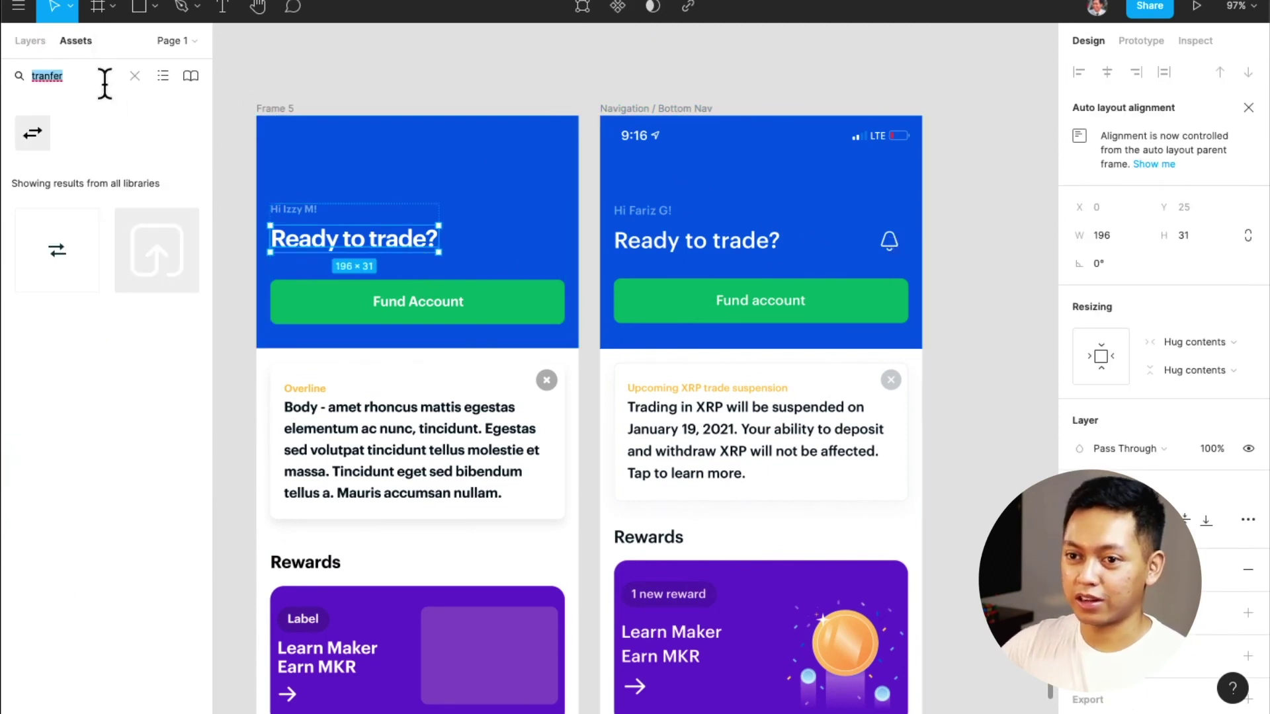
click(411, 298)
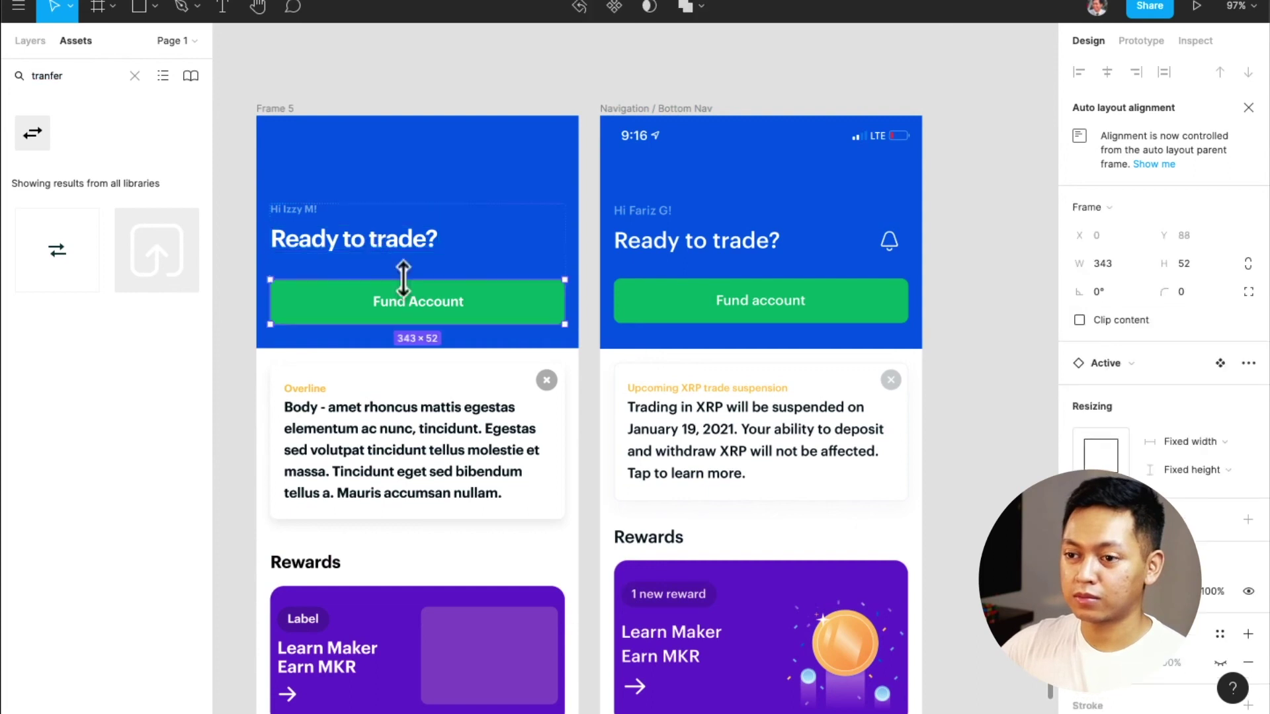
click(398, 250)
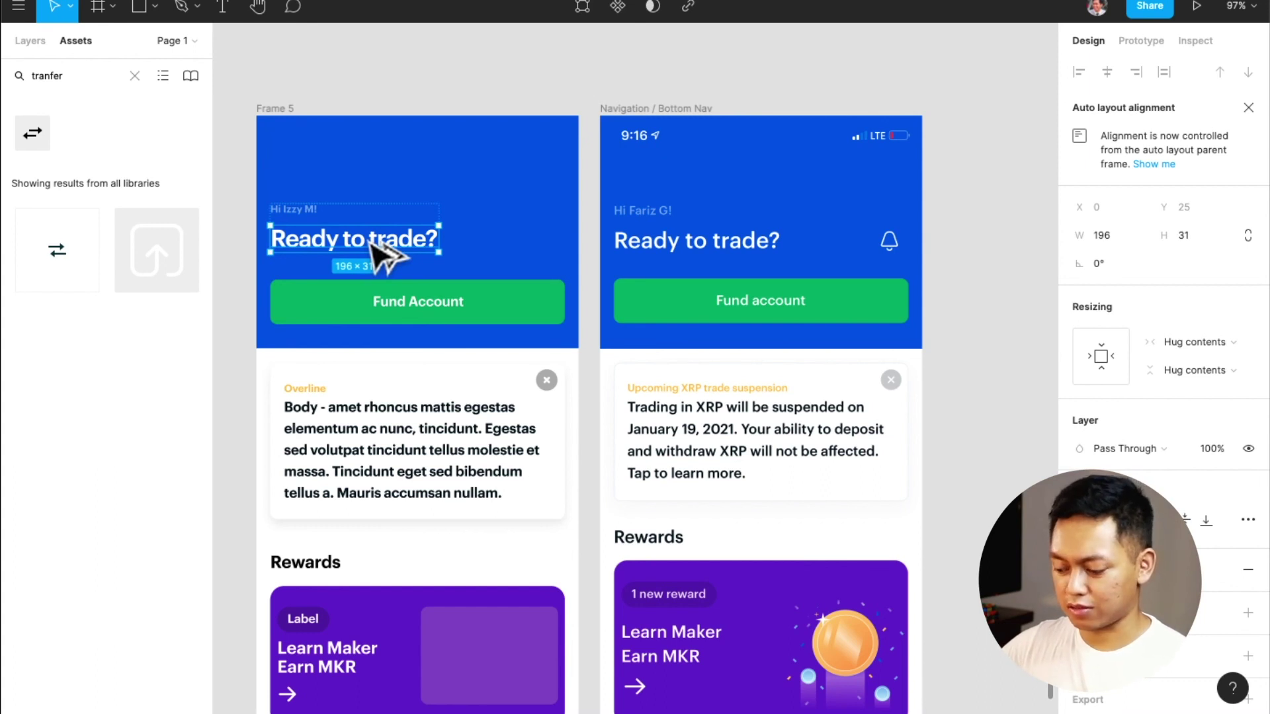
key(super+alt+g)
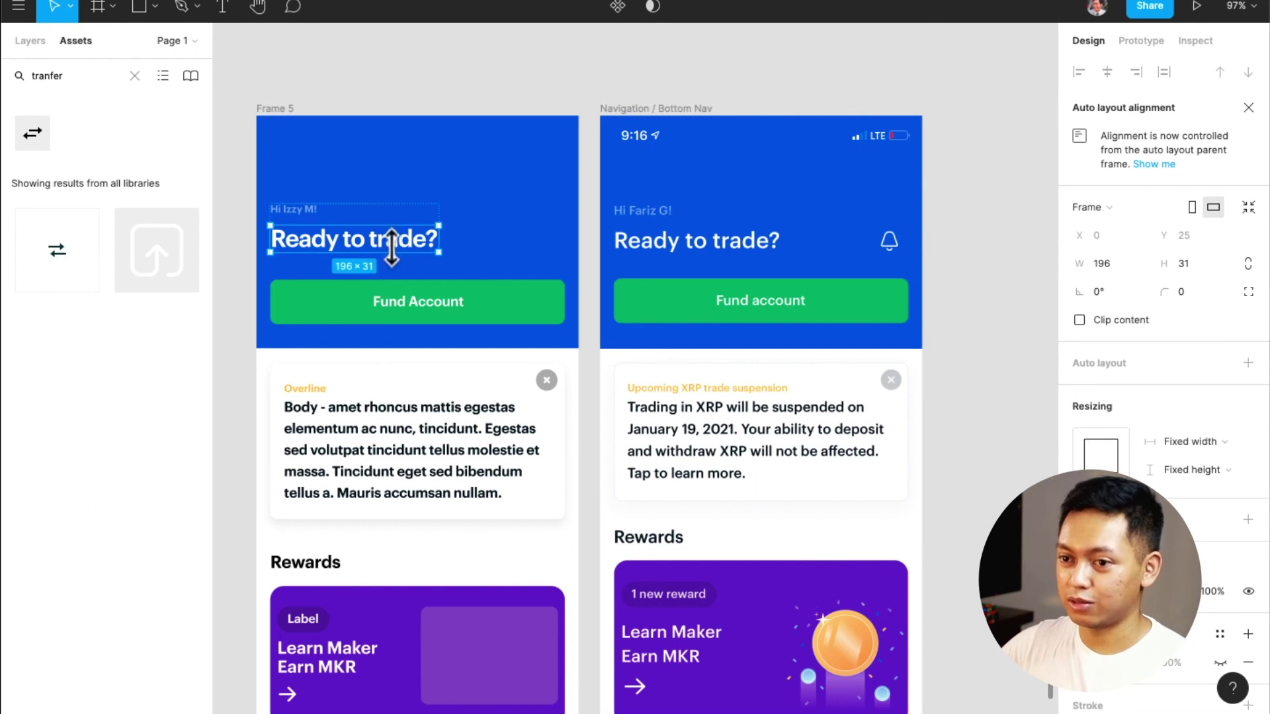
Stretch Frame 6 and Frame 10 to fill the header's full 343 width
click(40, 43)
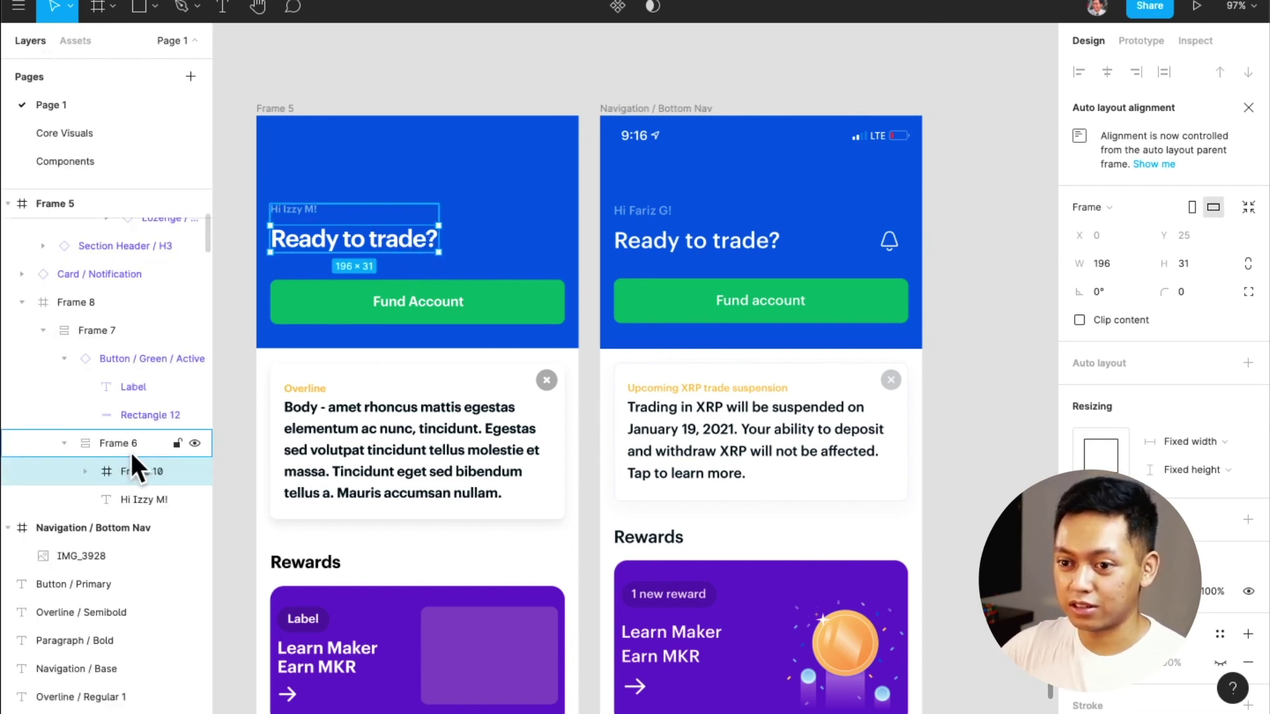
click(1125, 456)
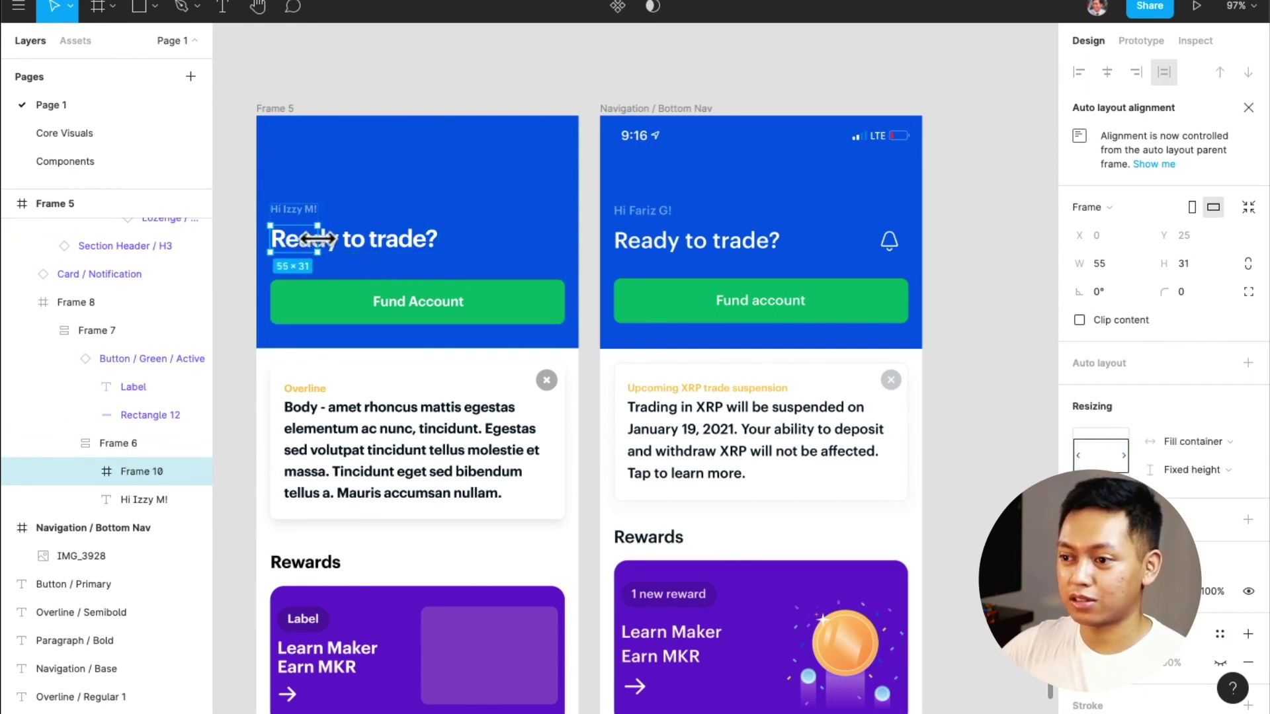
key(super+z)
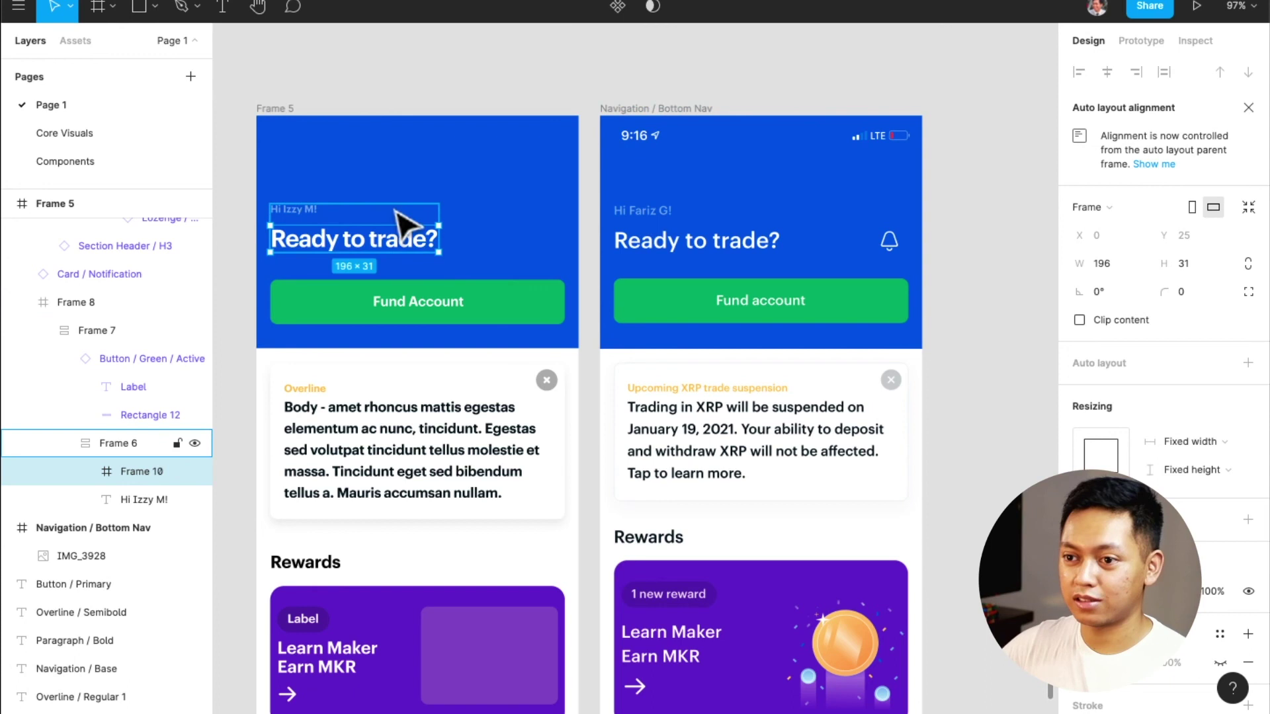
click(430, 231)
drag(438, 232, 564, 231)
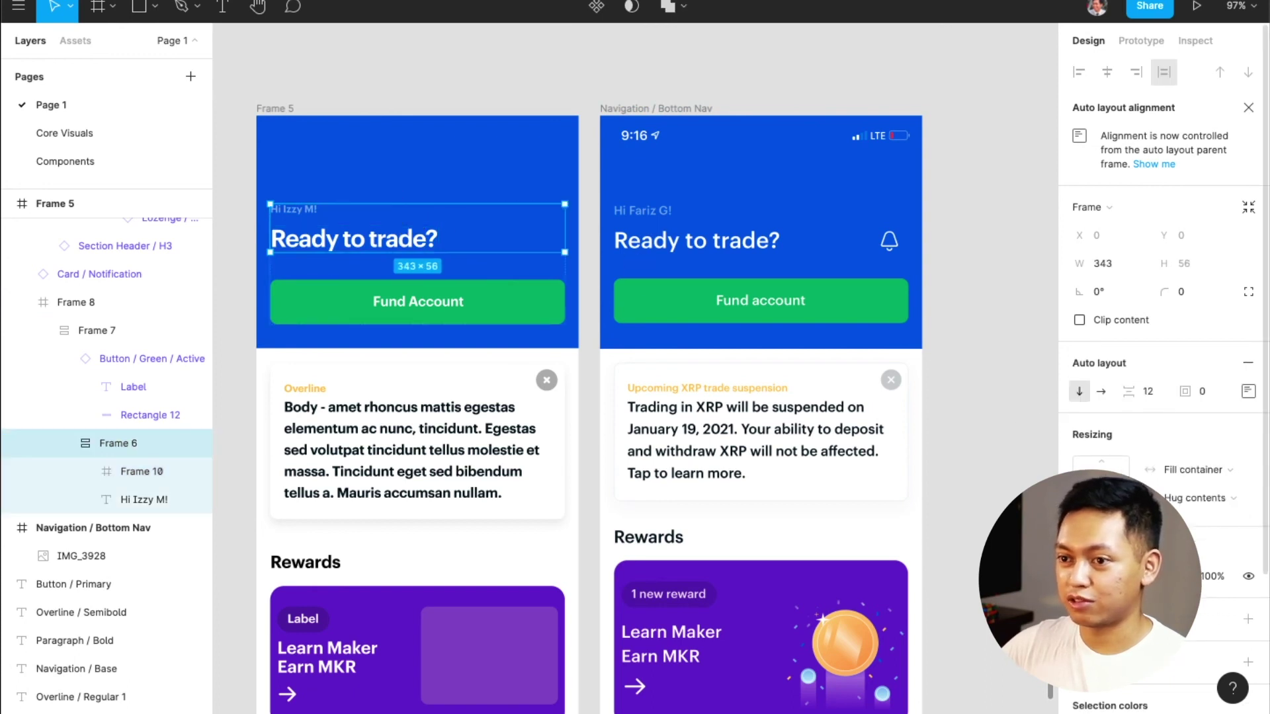
double_click(368, 241)
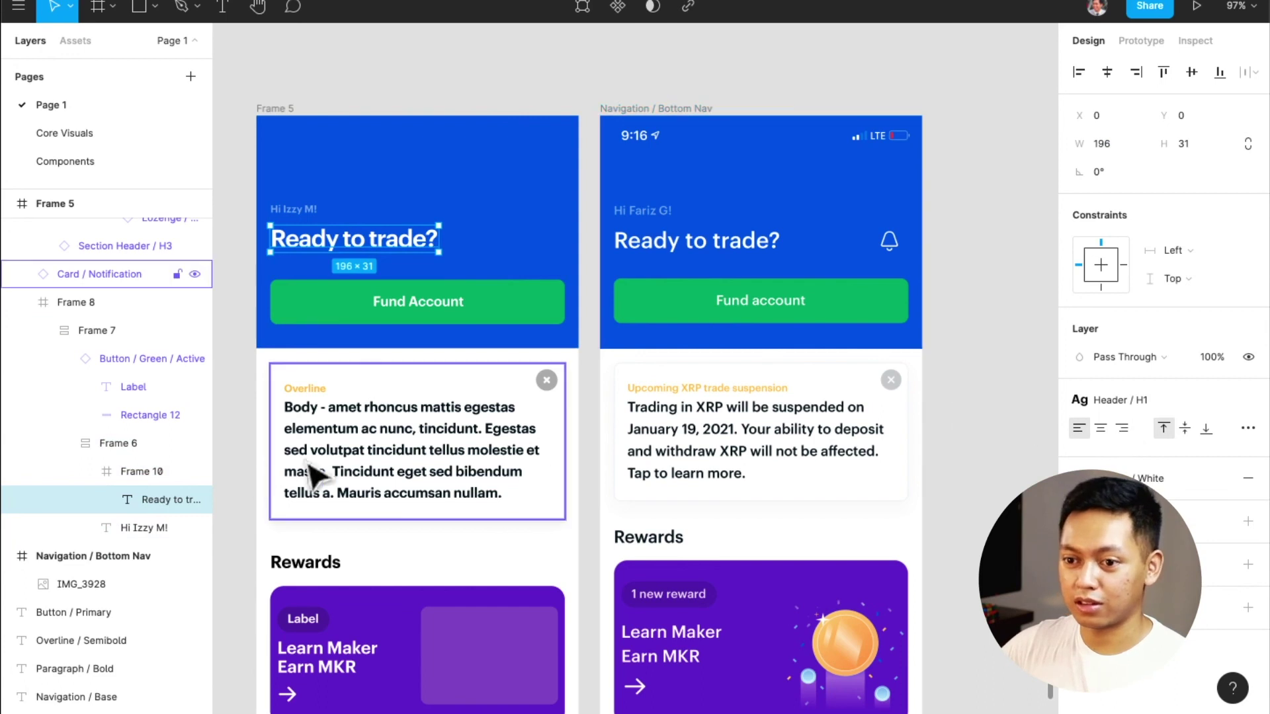
click(117, 467)
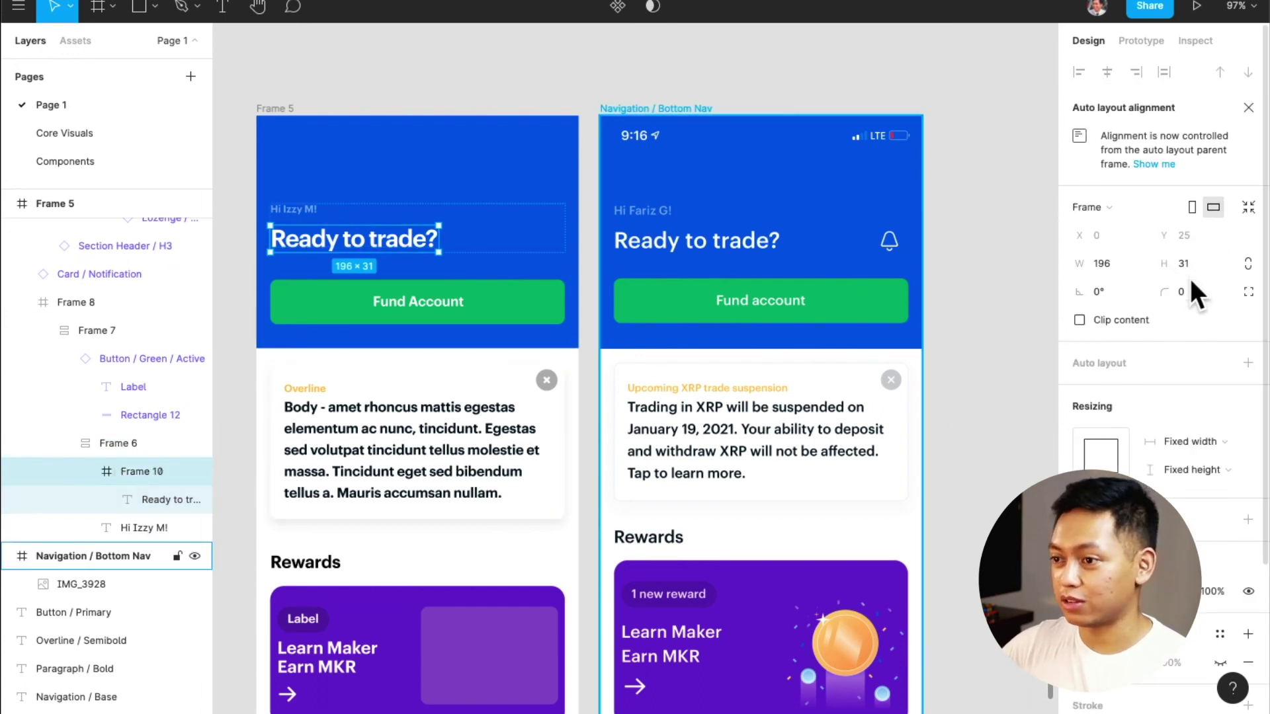
click(1125, 448)
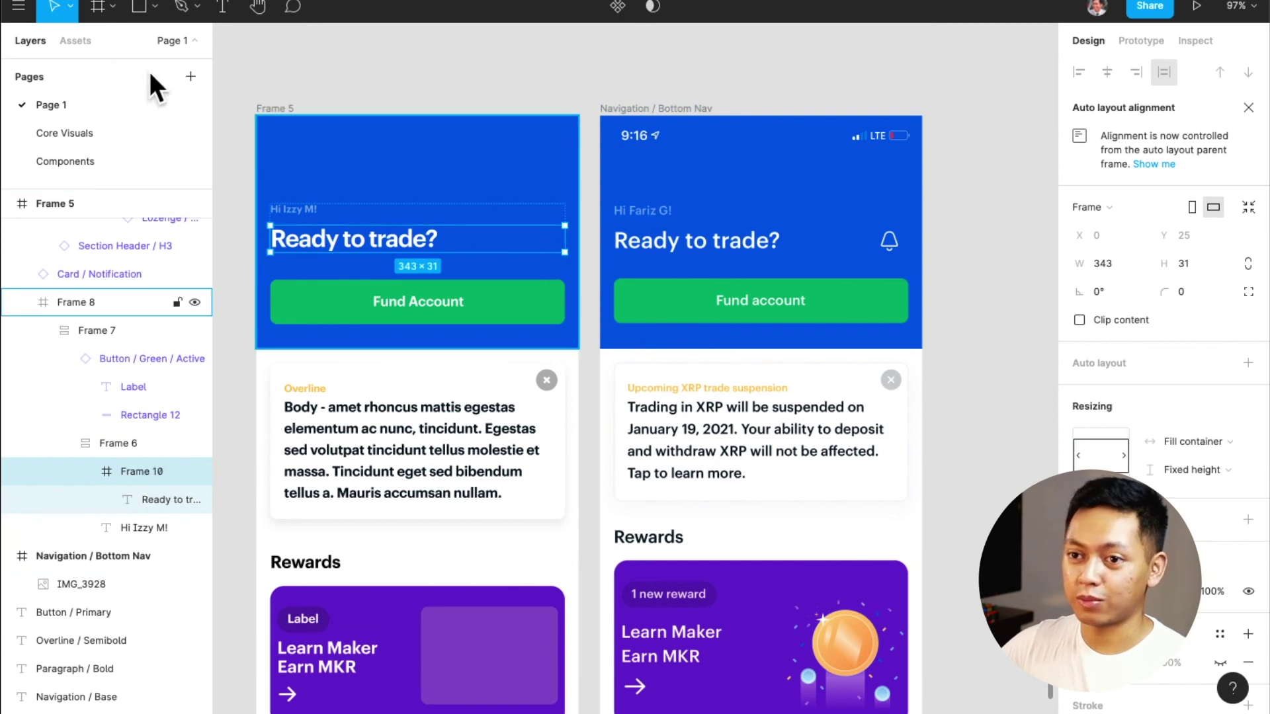
click(74, 40)
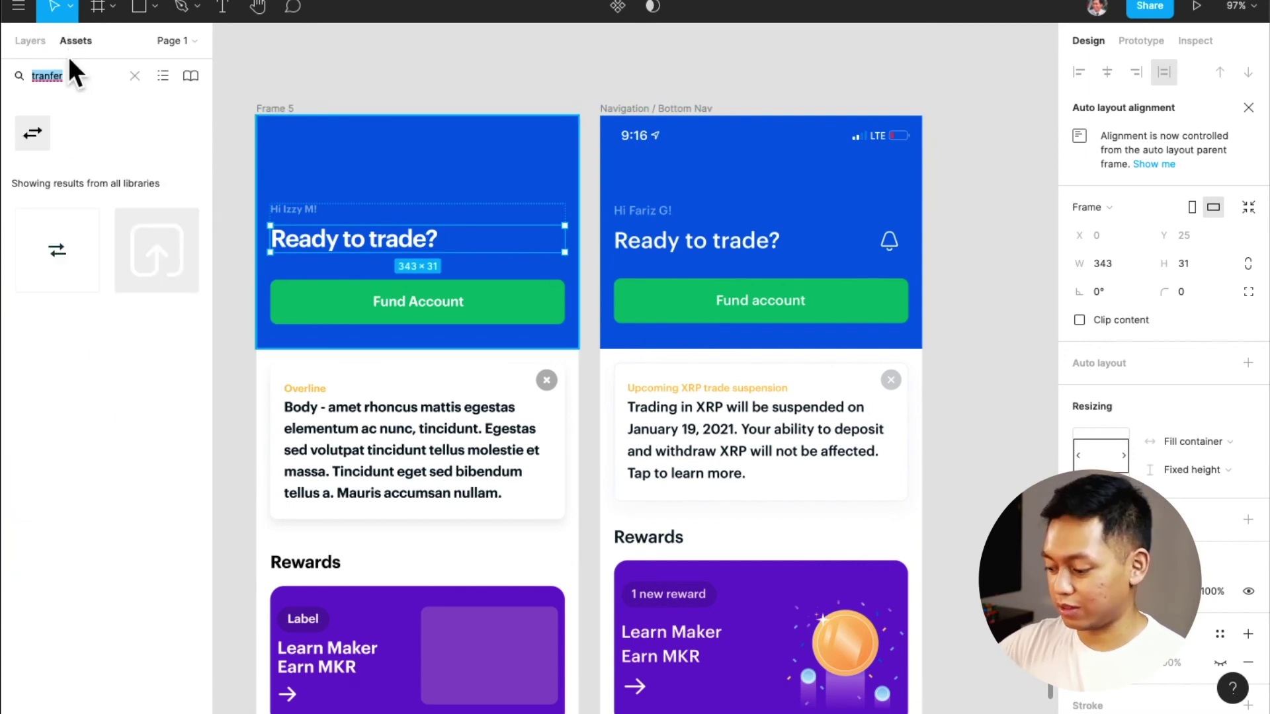
Place the bell icon beside the heading, align it right and centred, and colour it white
text(bell)
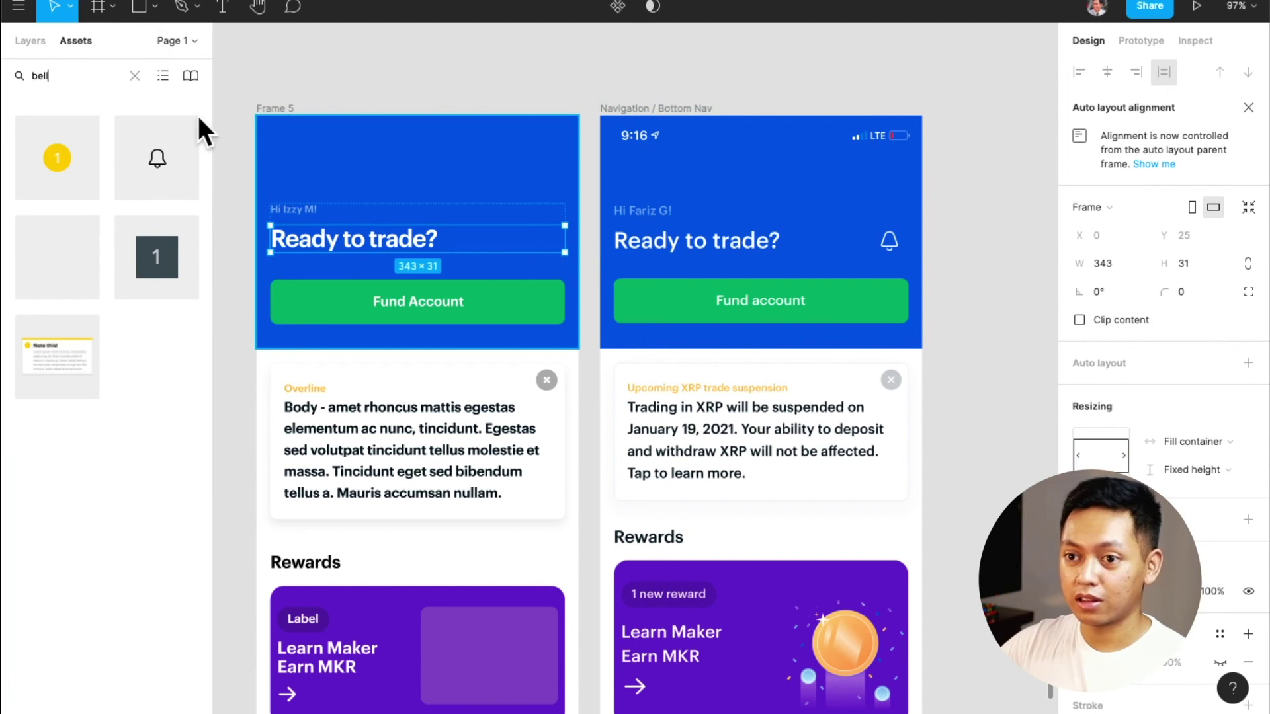
drag(176, 160, 518, 242)
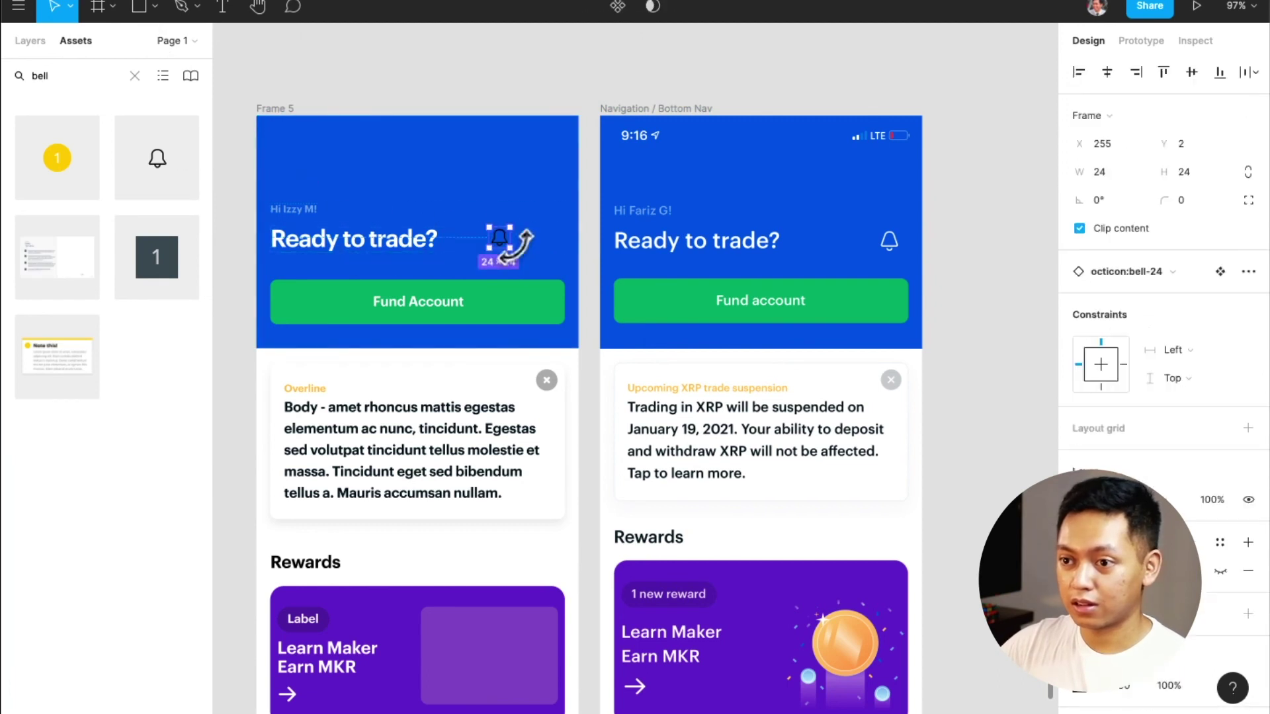
click(1143, 70)
click(1219, 73)
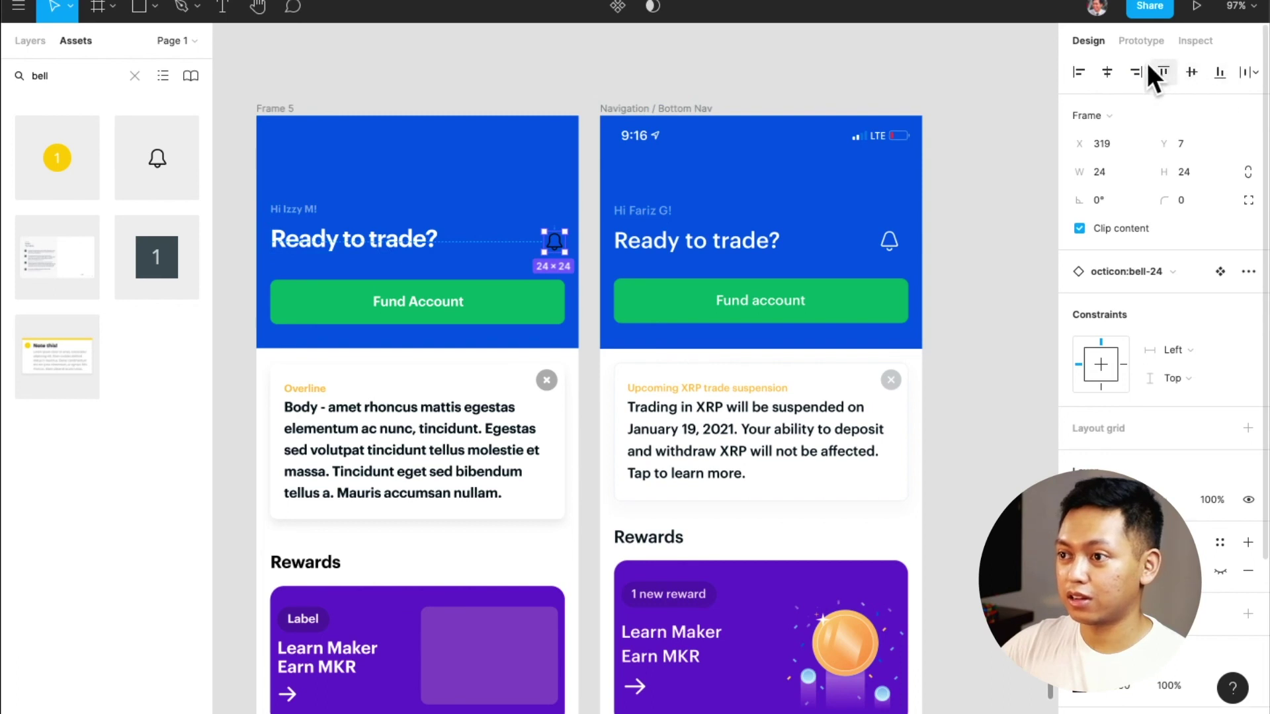
click(1193, 70)
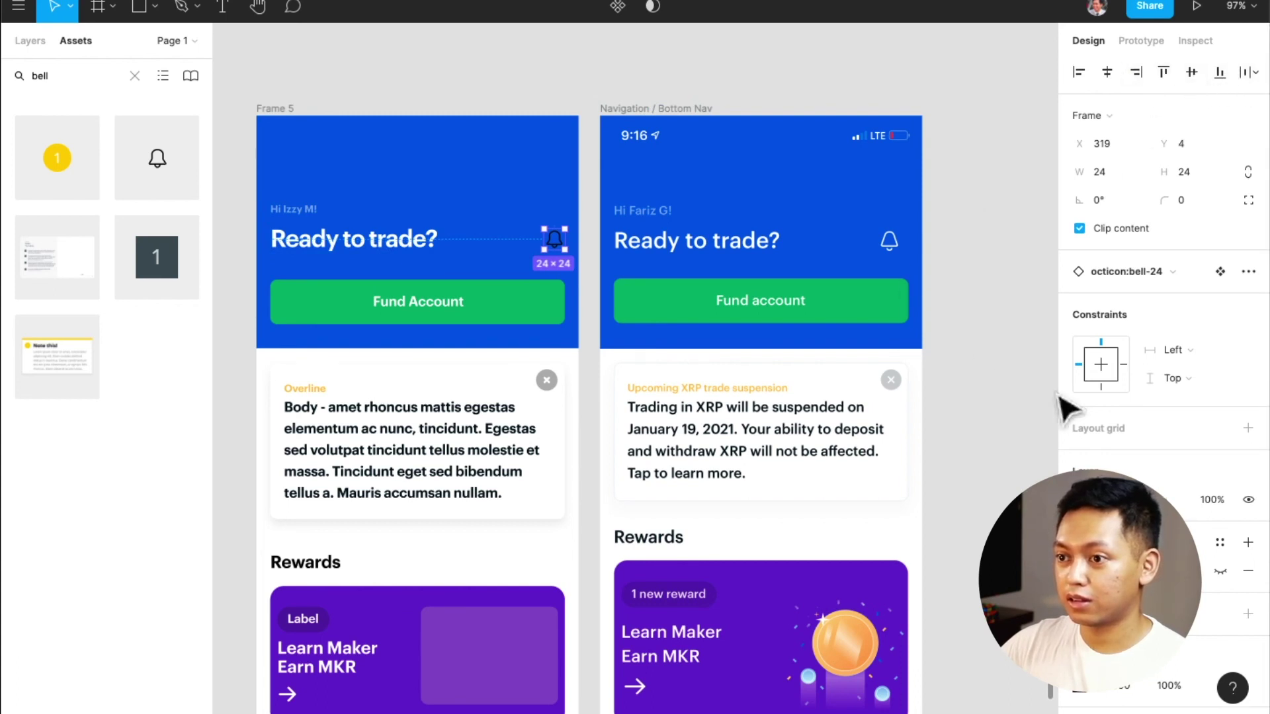
scroll(1210, 595, down, 2)
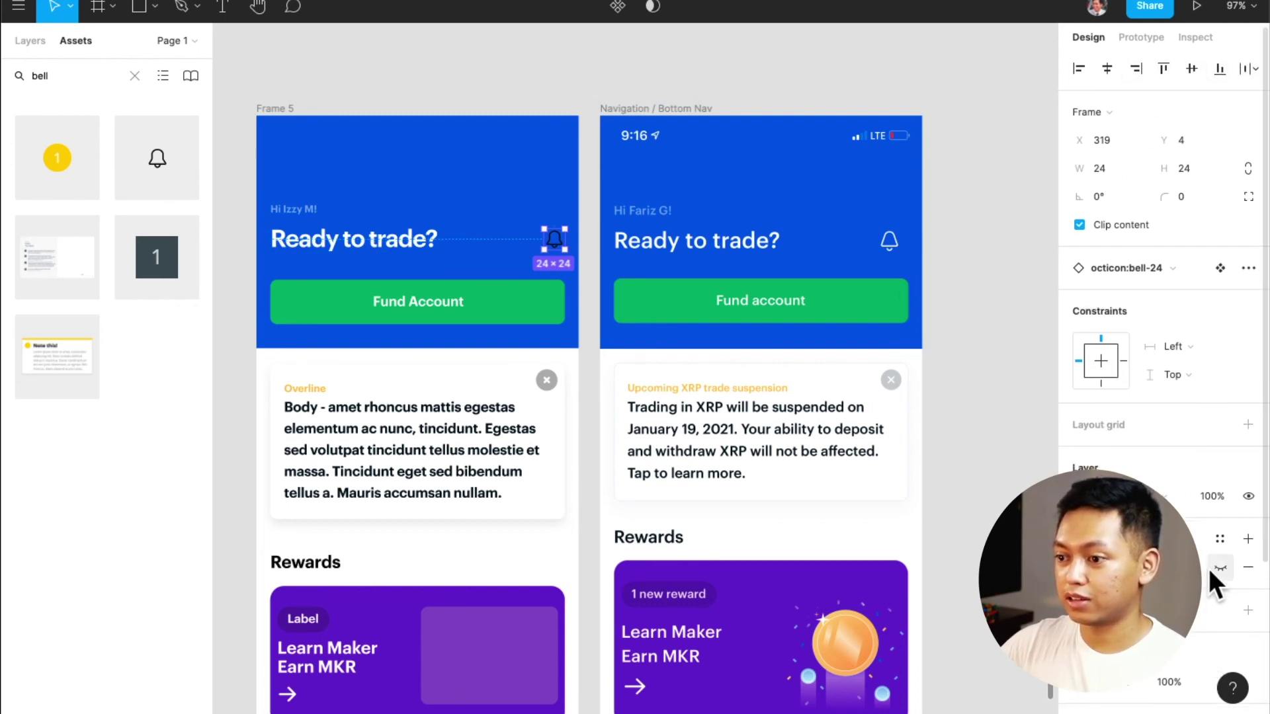
click(1218, 646)
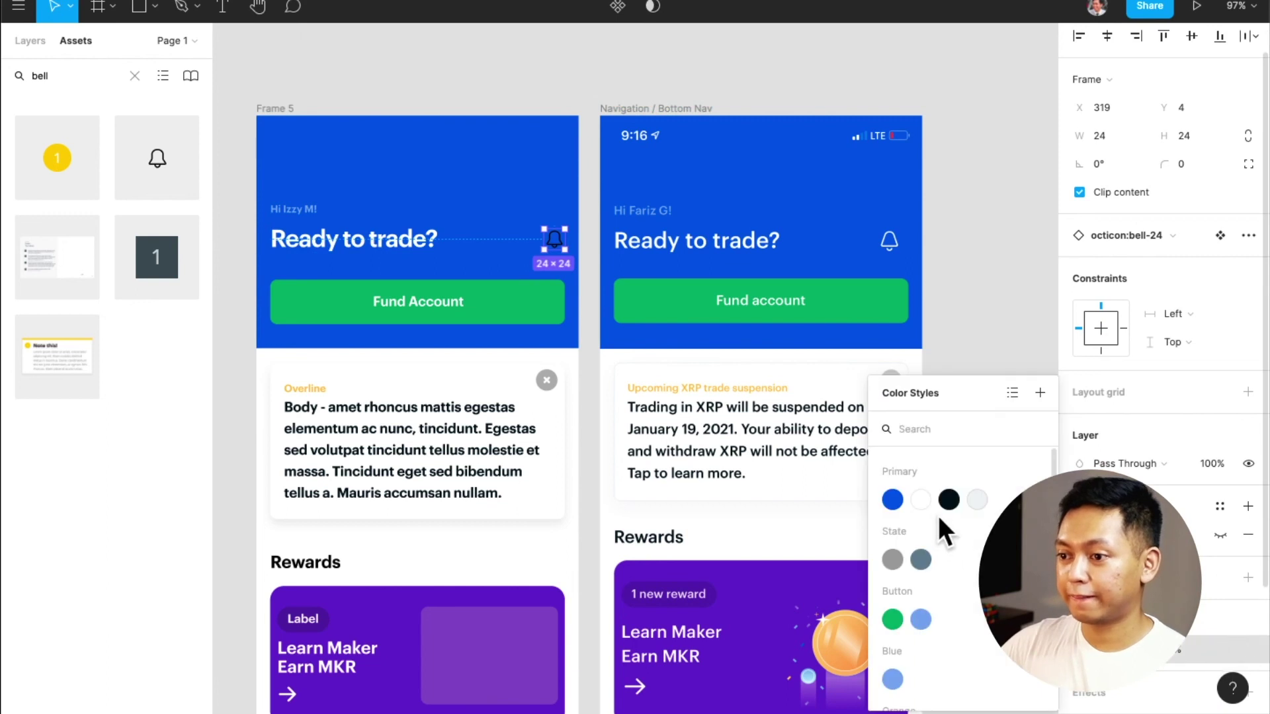
click(920, 500)
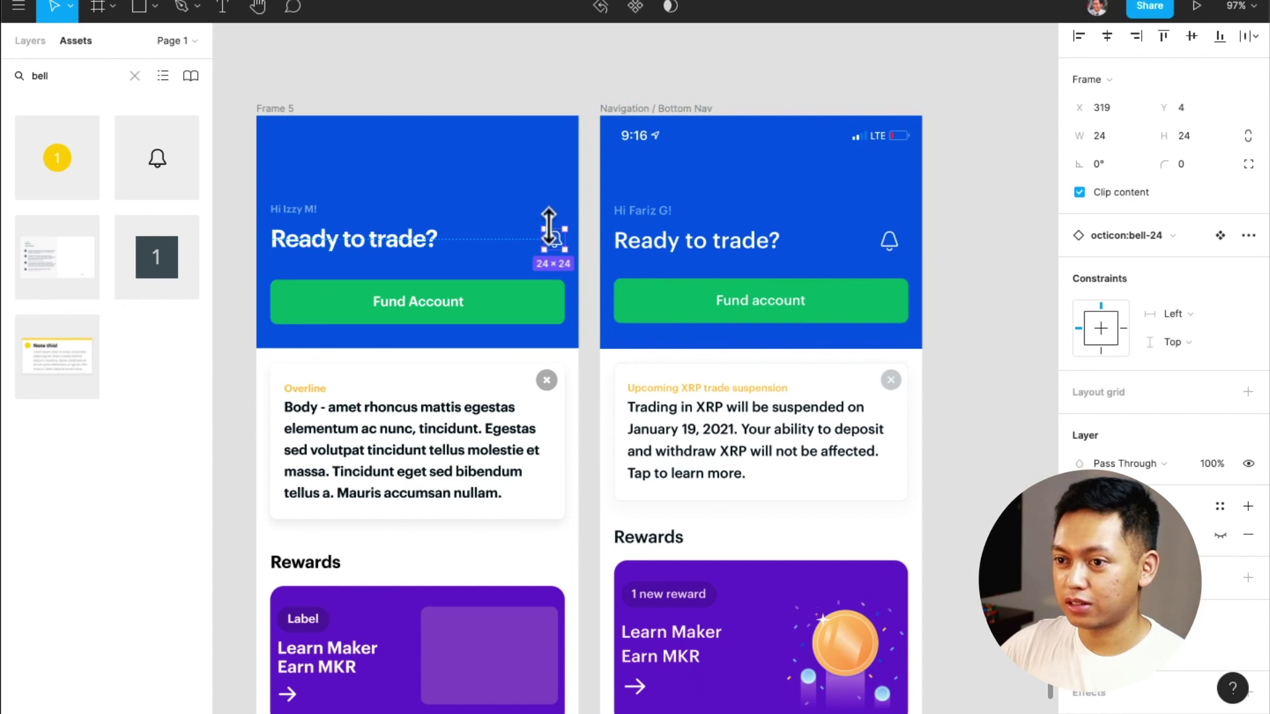
Re-align the bell to the header's right edge, vertically centred, nudged 8 px inward
drag(543, 227, 537, 220)
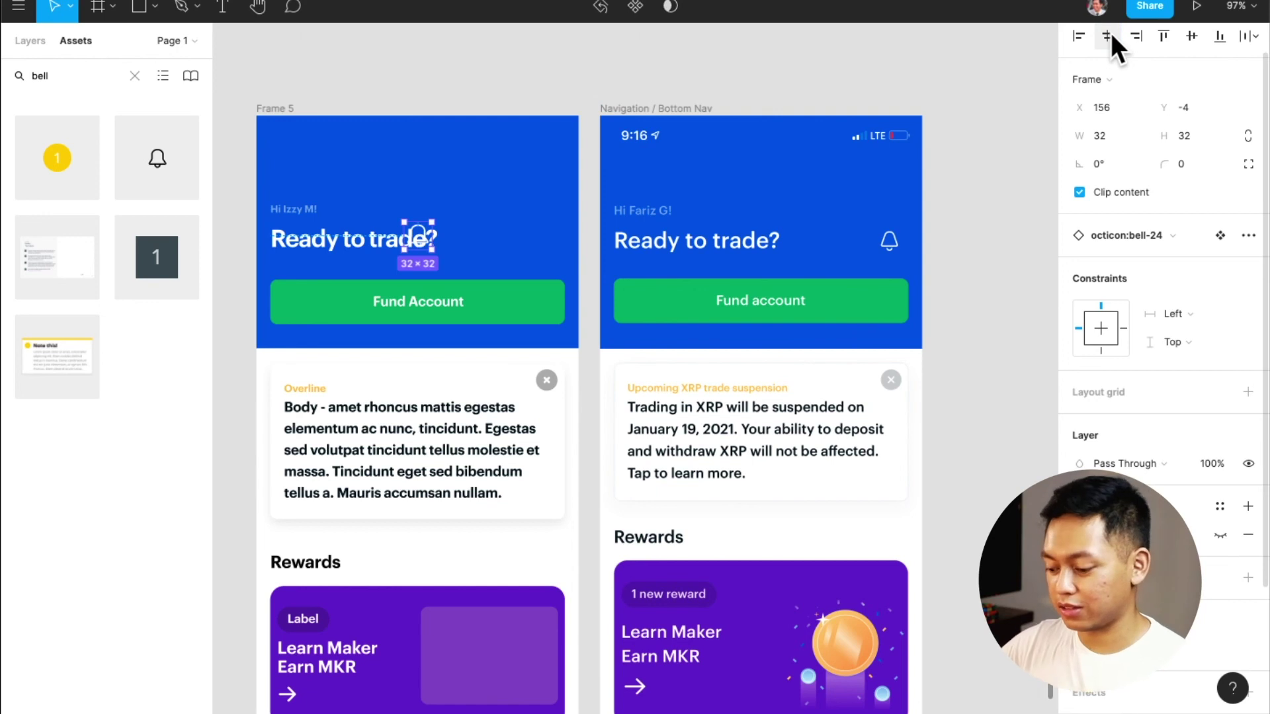
key(super+z)
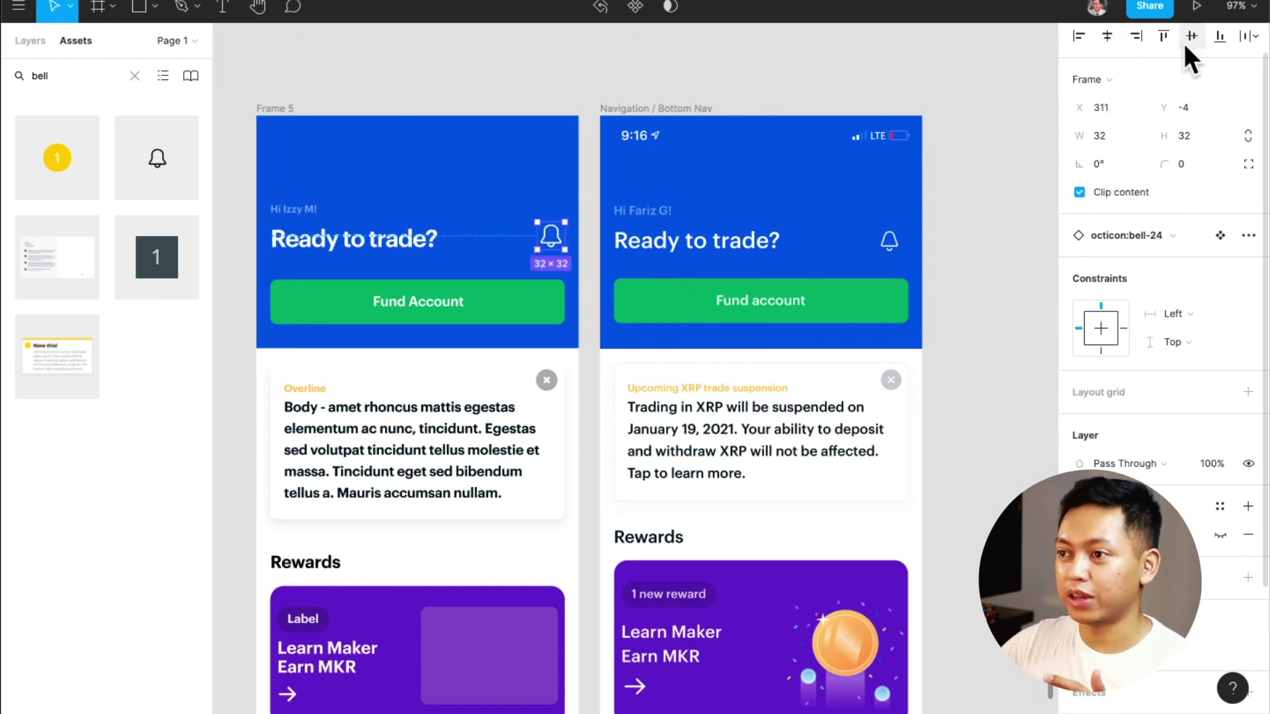
click(1138, 39)
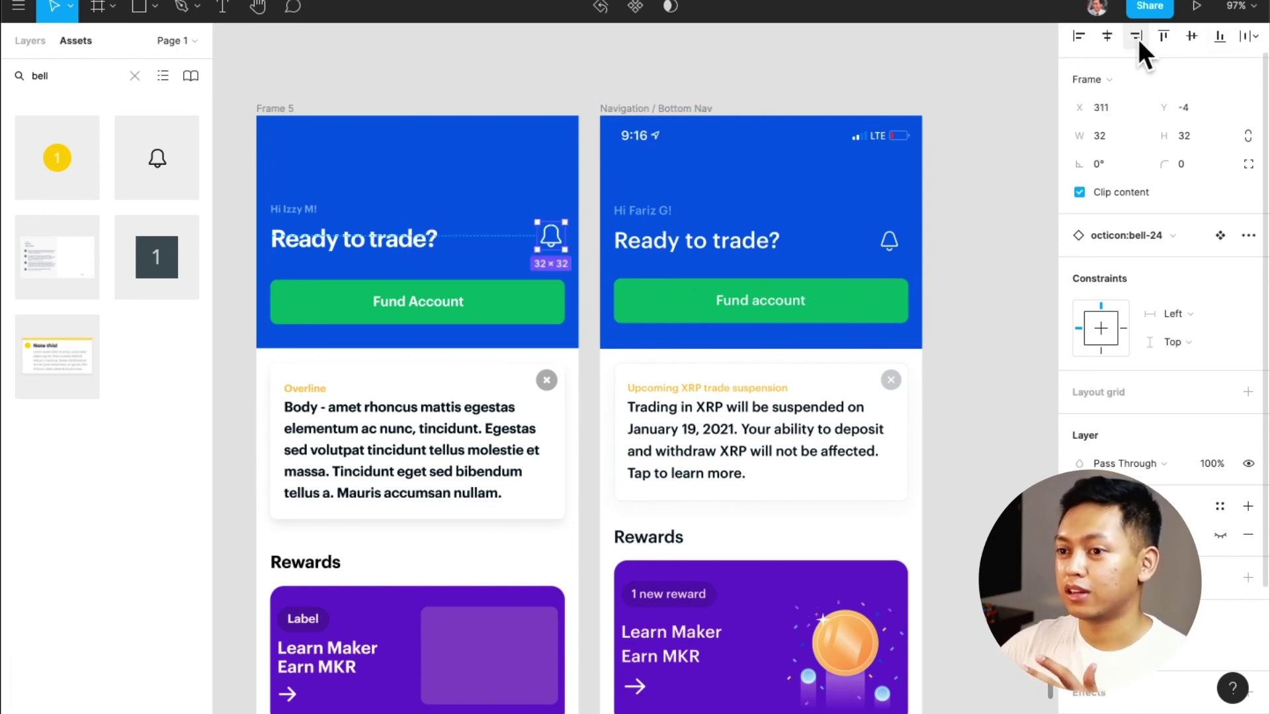
click(1193, 38)
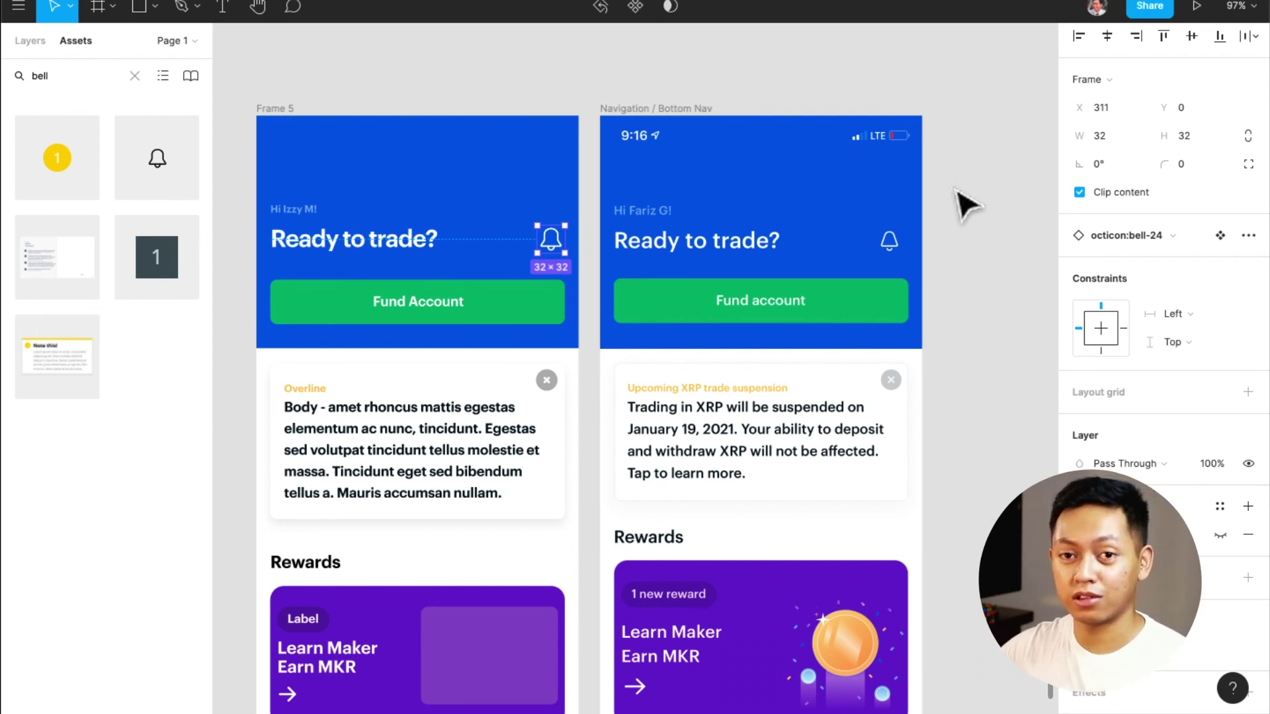
key(Left)
key(Left)
key(Left)
key(Left)
key(Left)
key(Left)
key(Left)
key(Left)
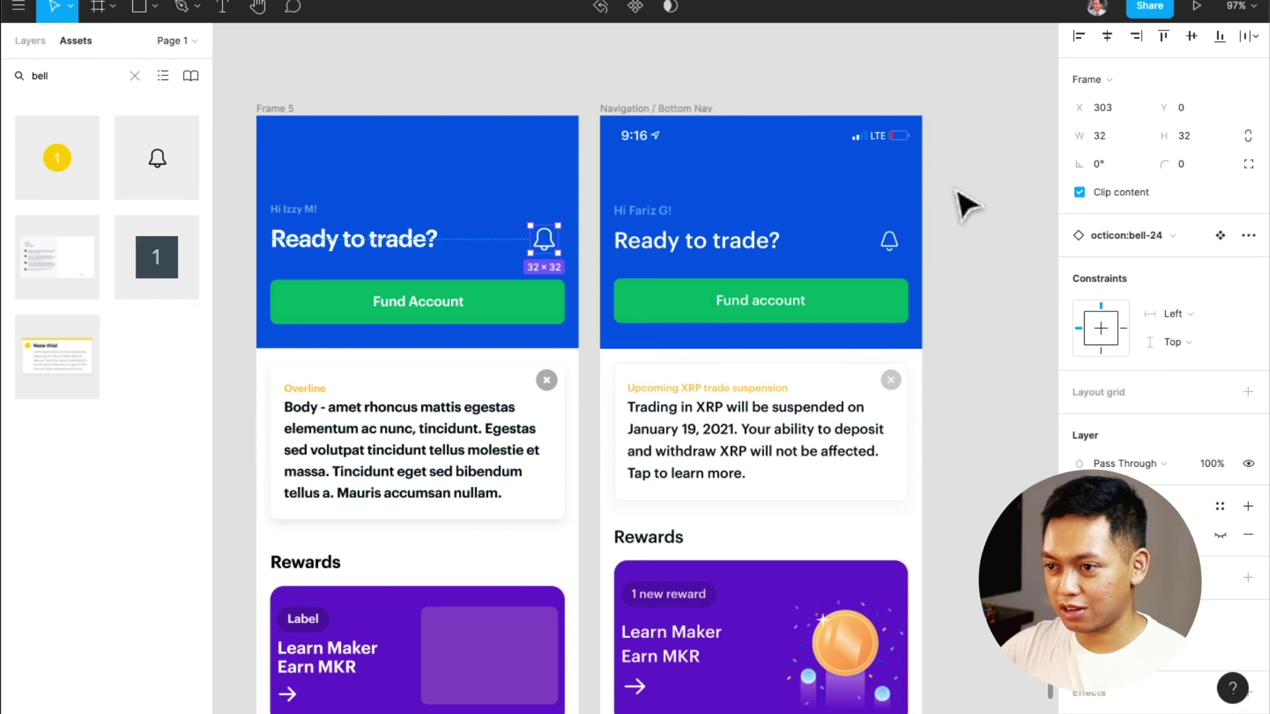
click(959, 295)
Open the Bottom Nav main component and select its blue circular trade button
scroll(723, 496, down, 6)
scroll(646, 477, up, 2)
scroll(650, 480, up, 3)
scroll(649, 477, left, 3)
scroll(649, 476, up, 5)
scroll(659, 477, down, 5)
scroll(694, 510, up, 10)
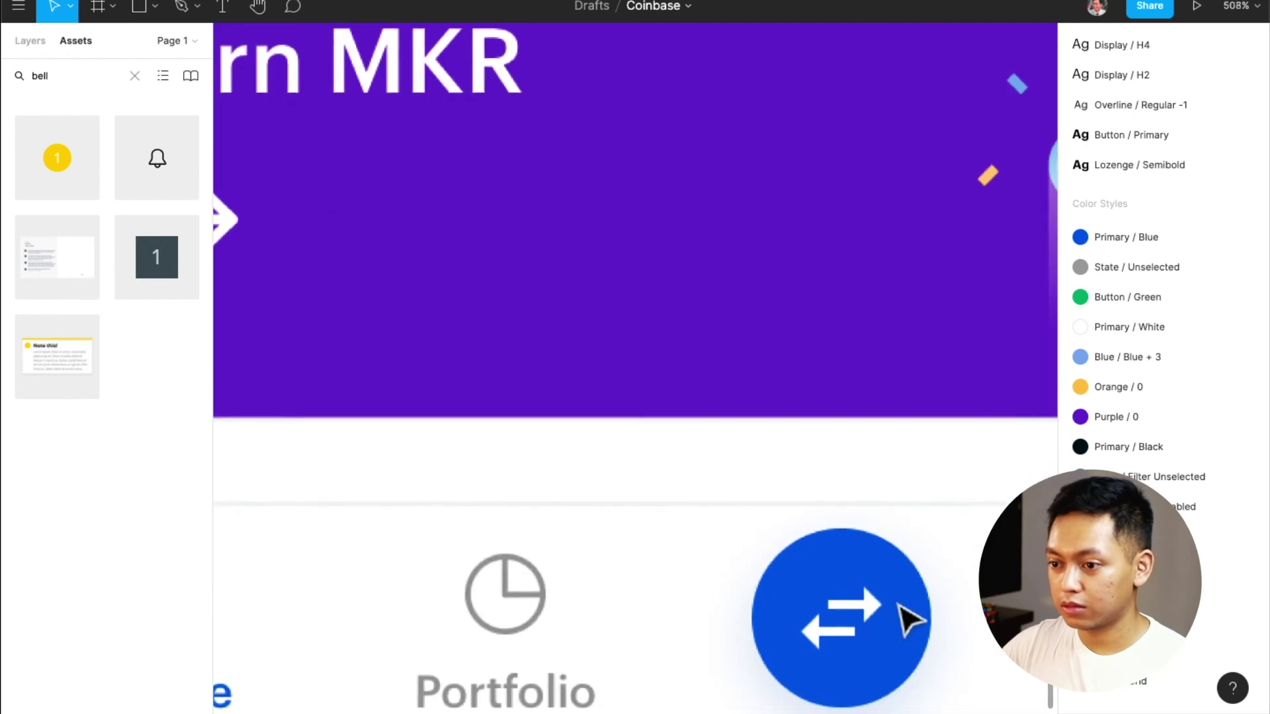
scroll(906, 619, down, 5)
scroll(760, 556, left, 6)
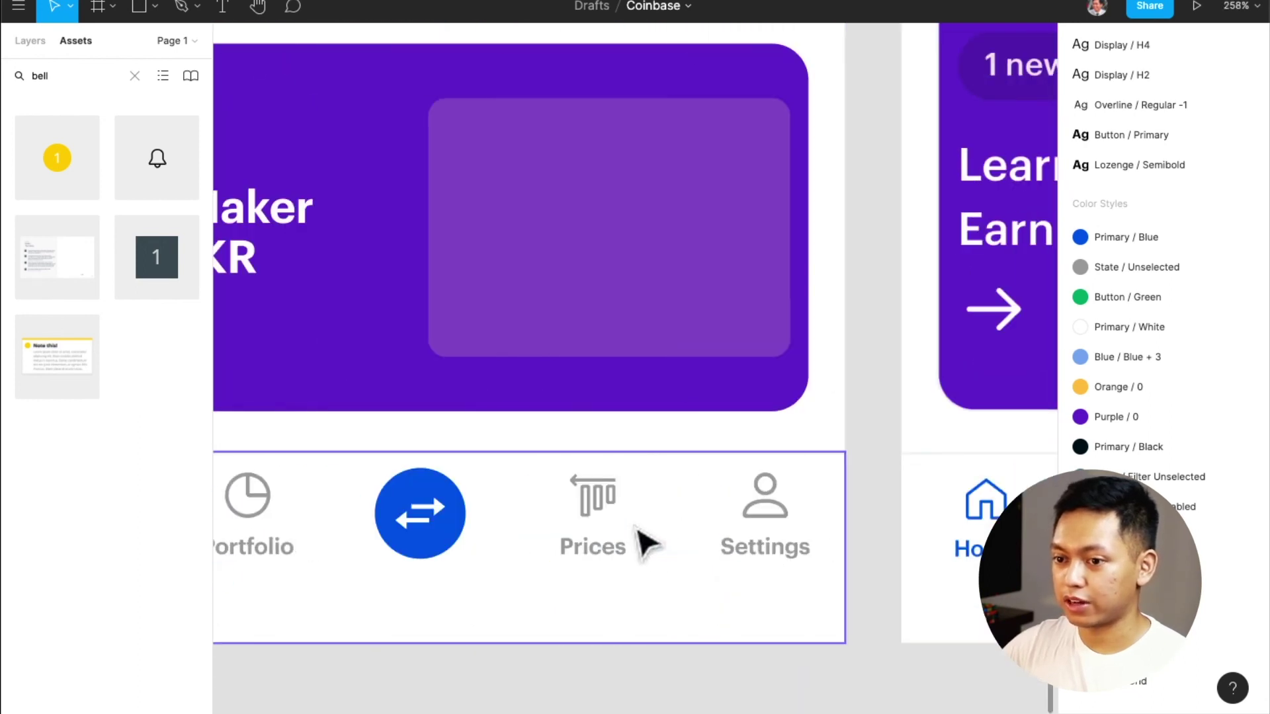
click(406, 523)
scroll(493, 562, down, 2)
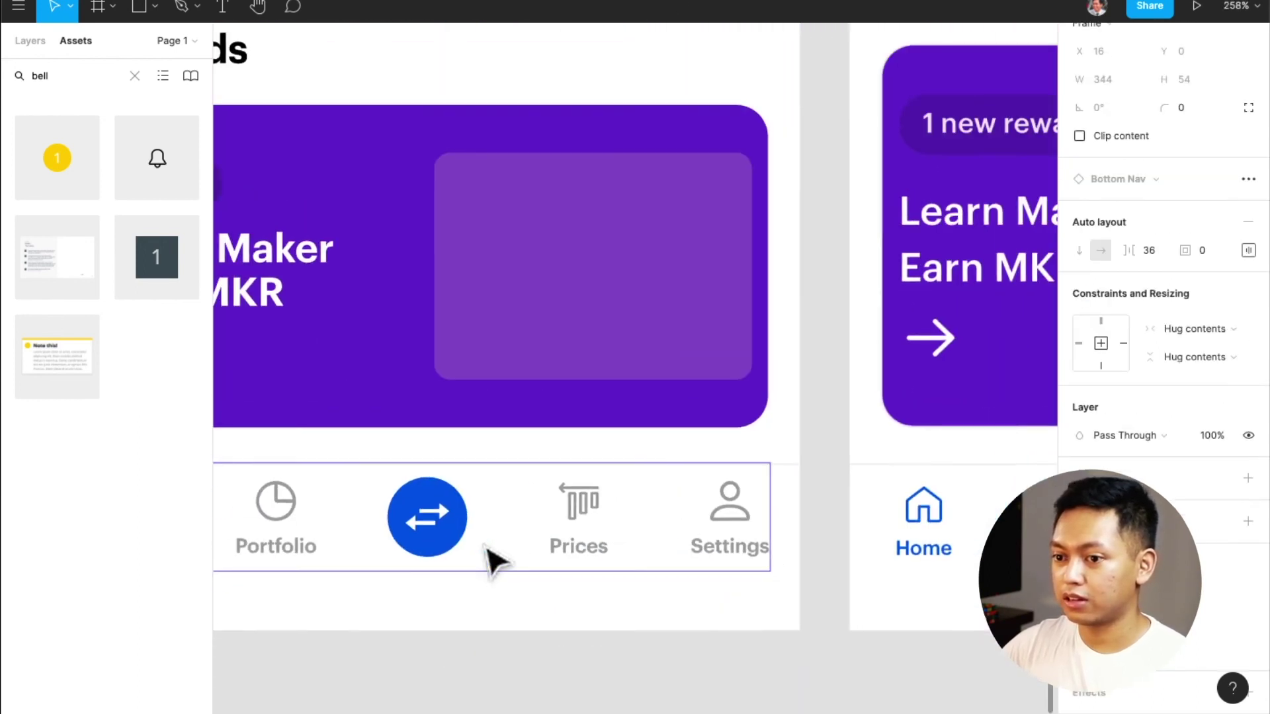
click(508, 585)
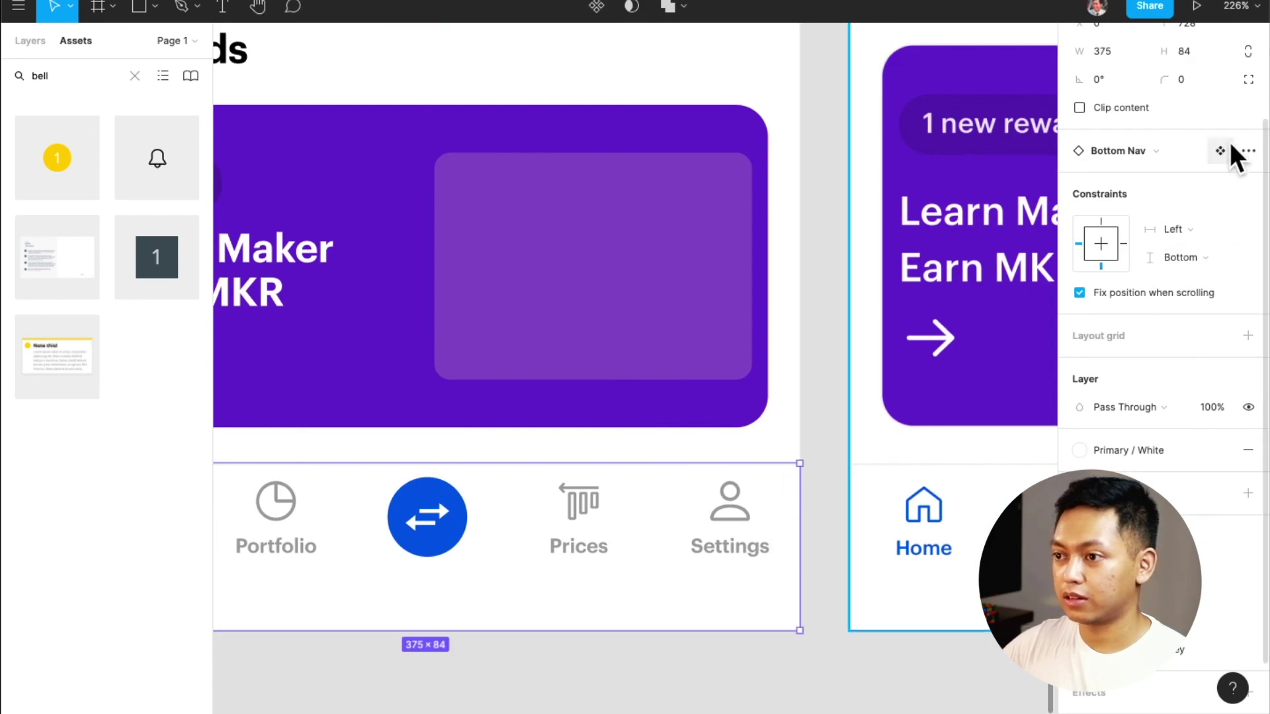
click(1227, 148)
click(649, 374)
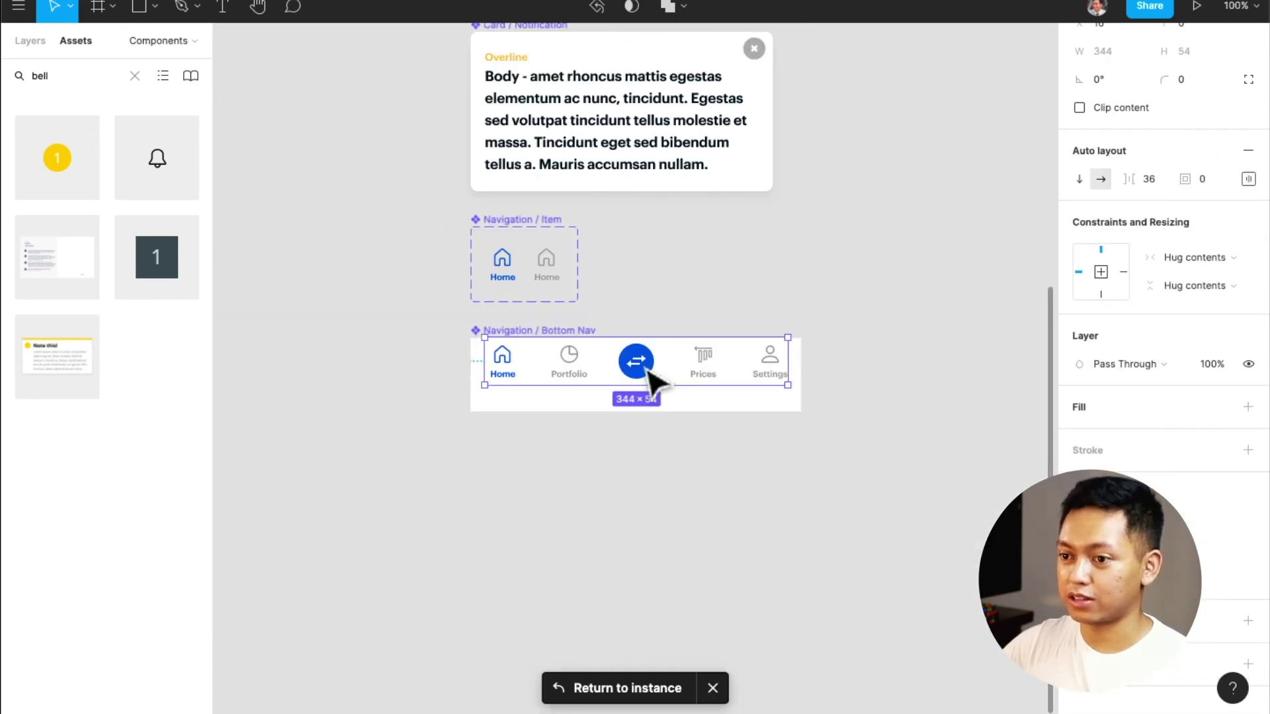
click(649, 372)
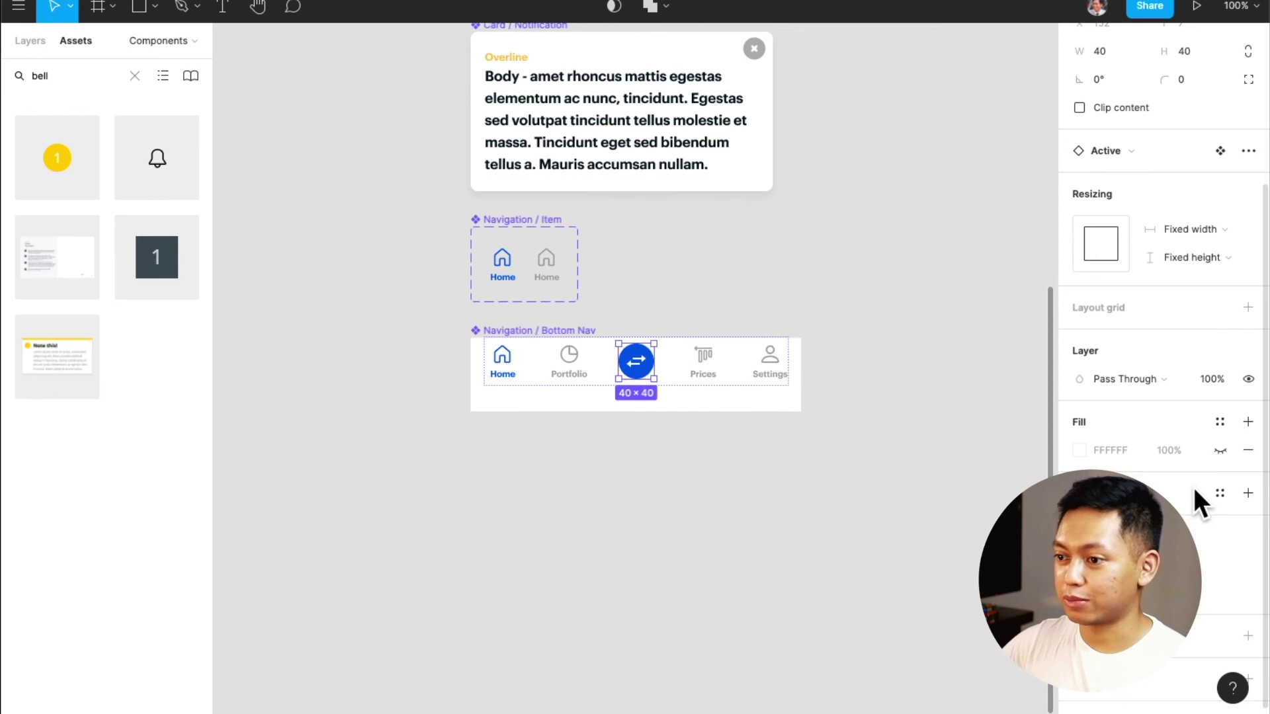
Apply the Lvl 1 effect style to the trade button and return to the instance
scroll(1218, 543, down, 1)
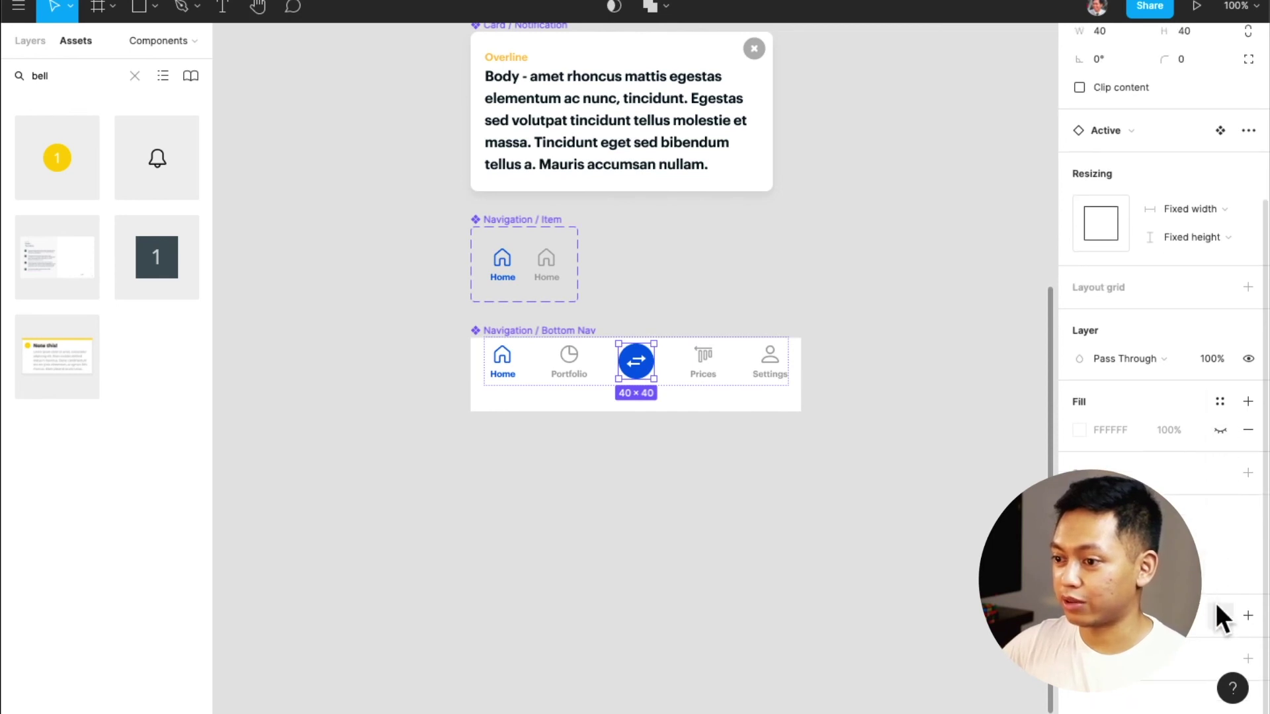
click(1220, 615)
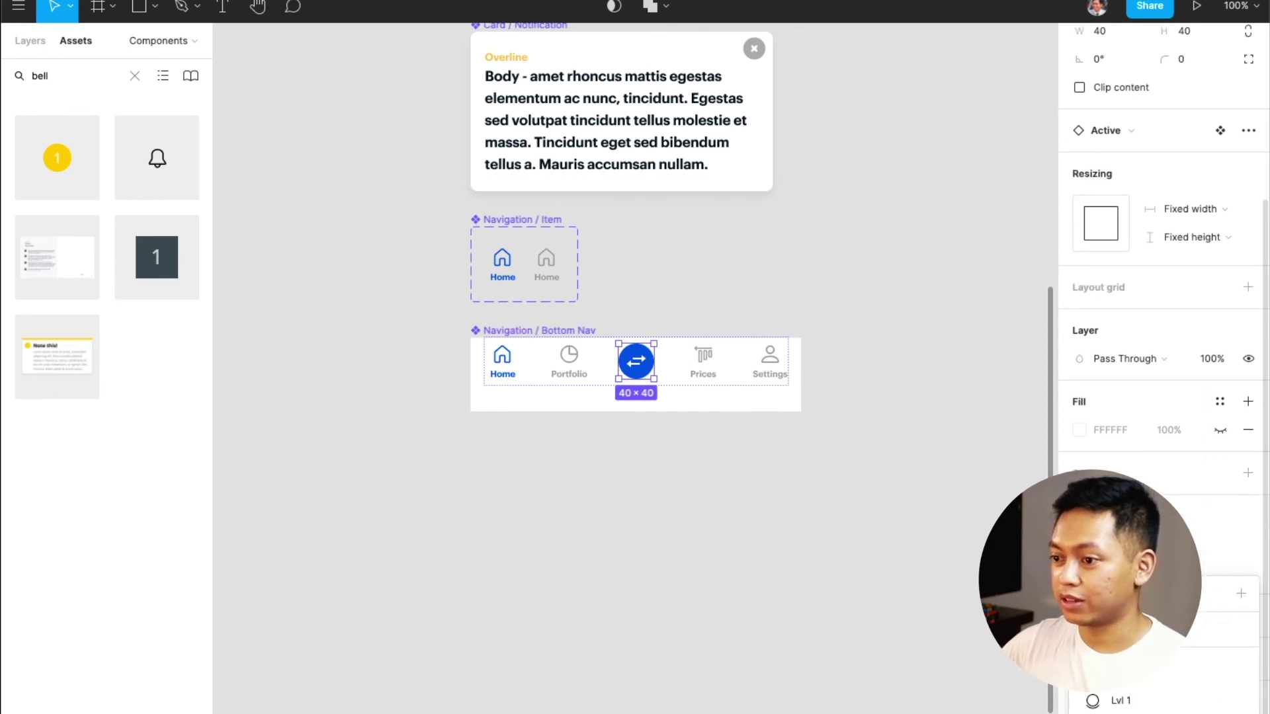
click(1118, 691)
click(775, 503)
click(502, 343)
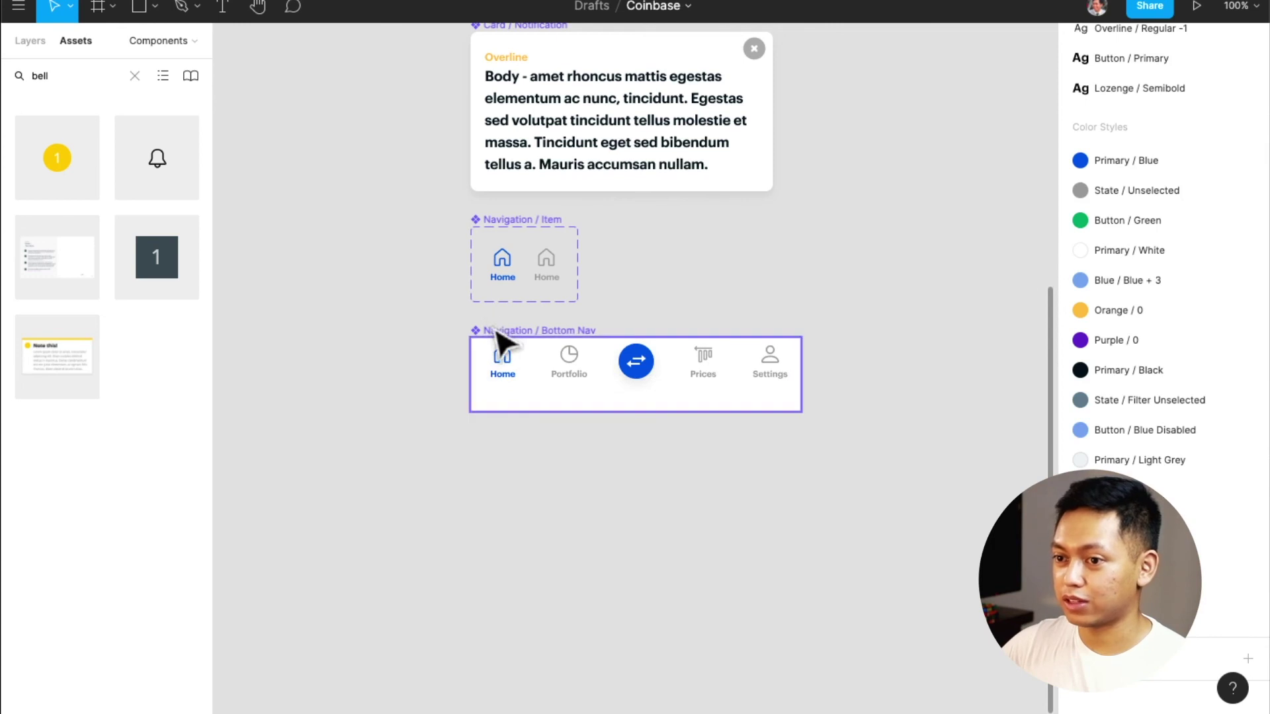
click(627, 690)
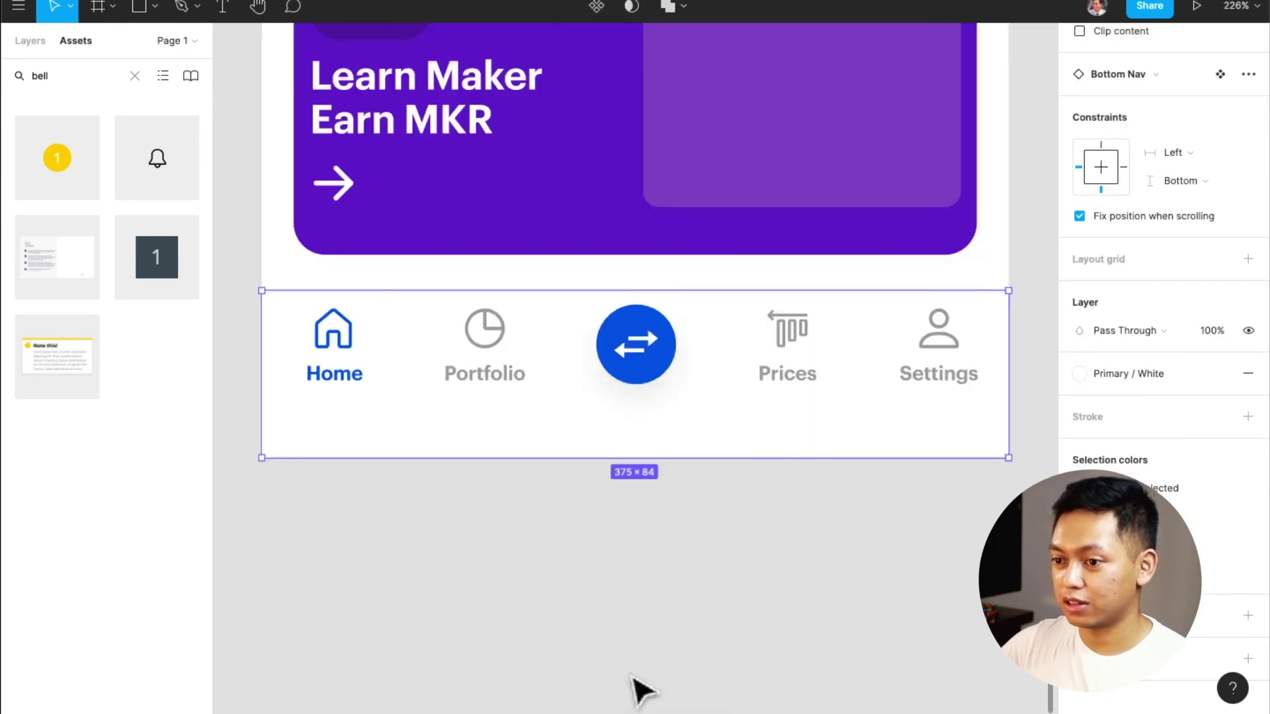
click(771, 615)
key(shift+1)
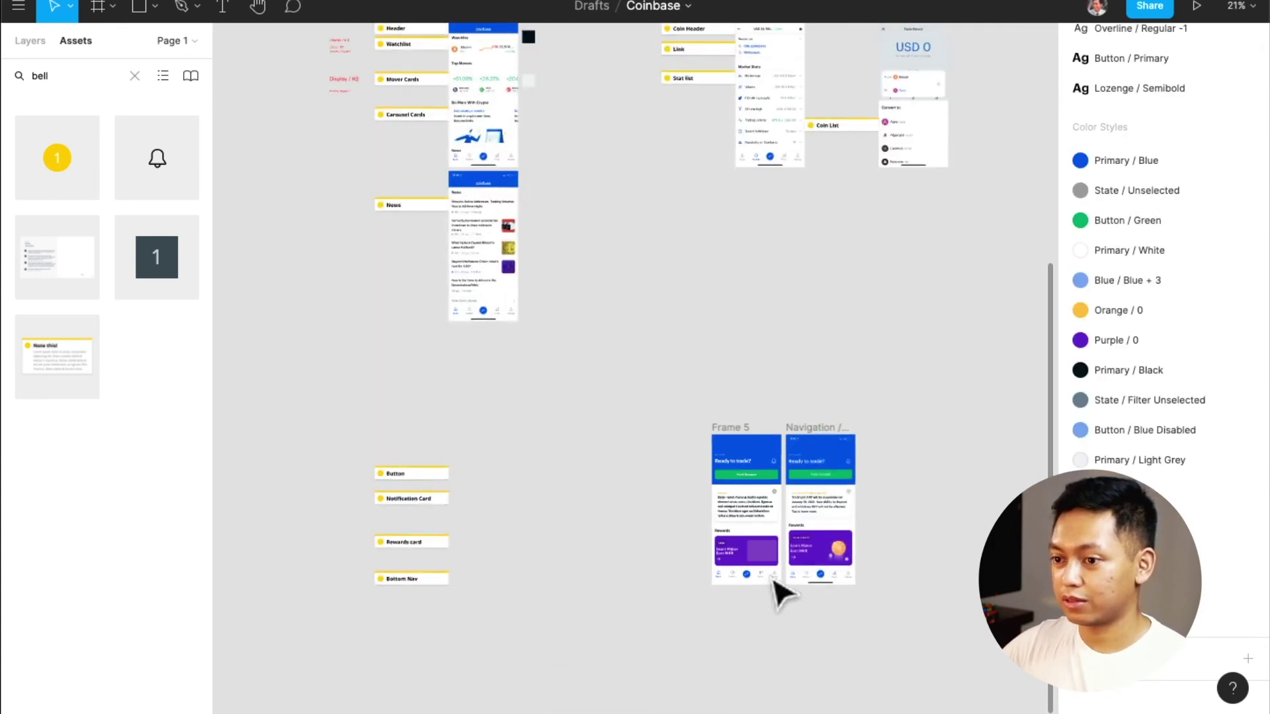
scroll(771, 595, up, 5)
Move Frame 5 further left on the canvas
scroll(774, 589, up, 4)
scroll(772, 586, down, 3)
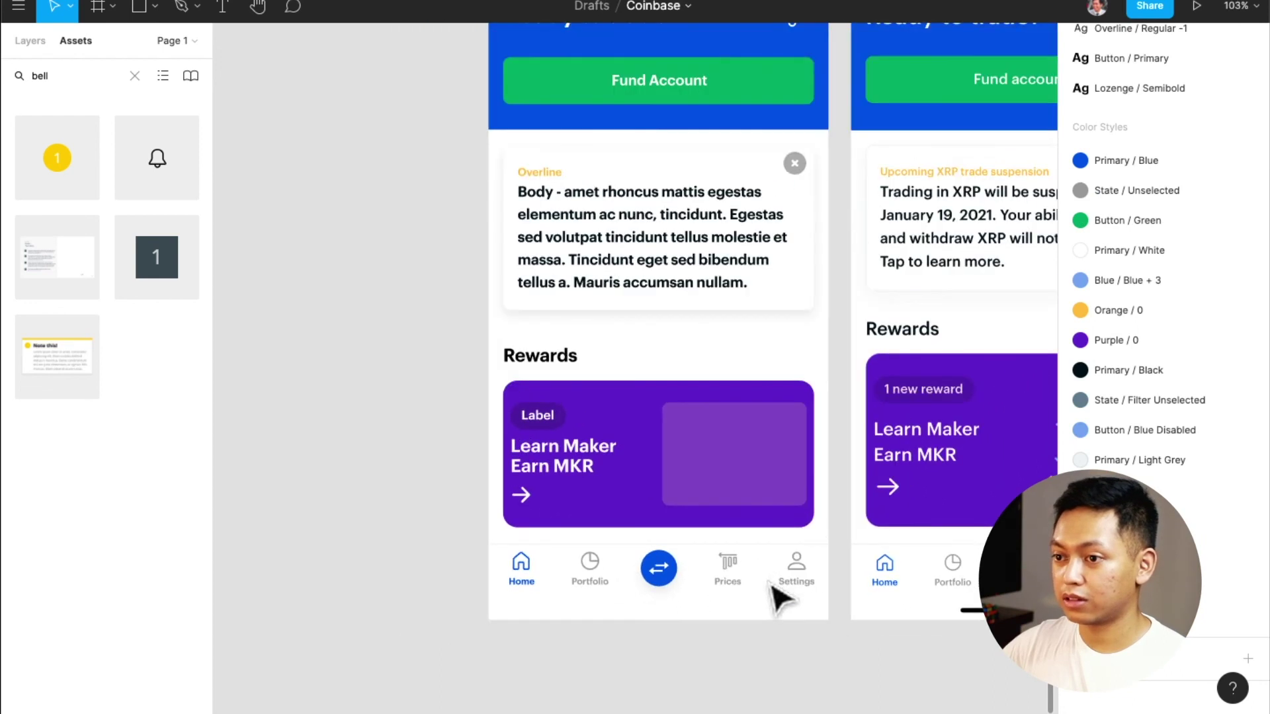
scroll(807, 685, down, 3)
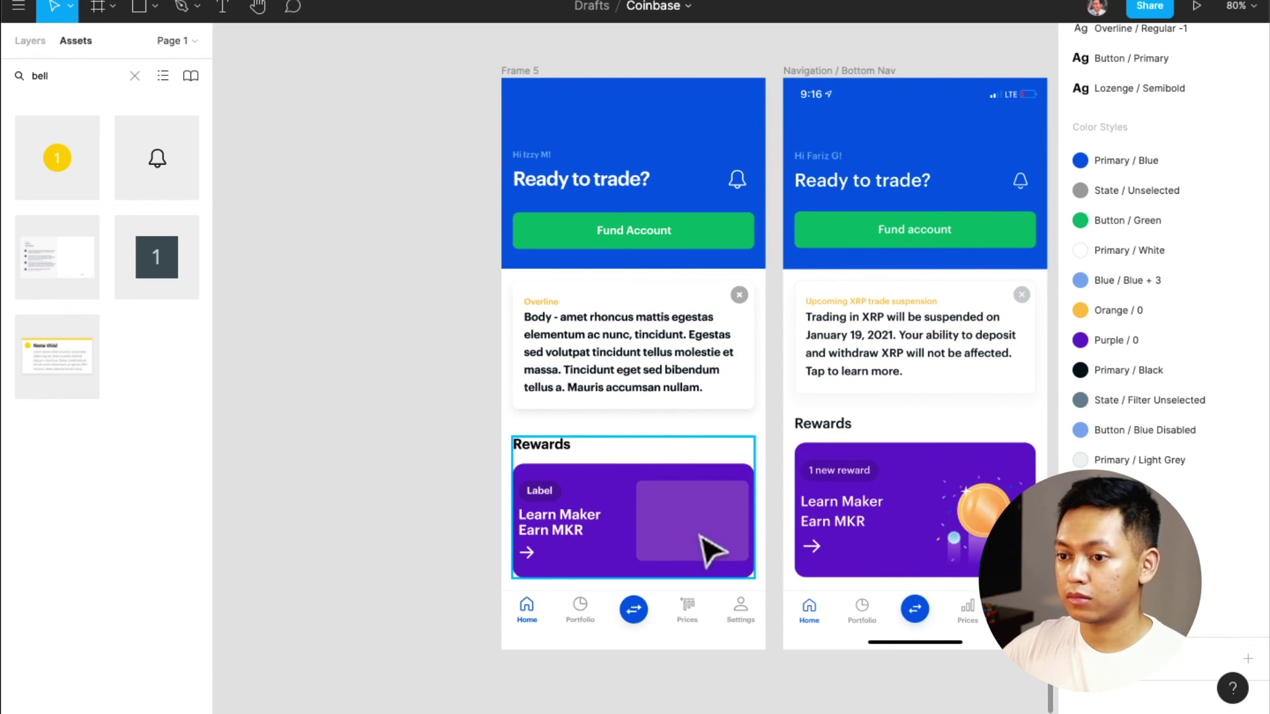
scroll(632, 509, left, 5)
scroll(632, 511, down, 5)
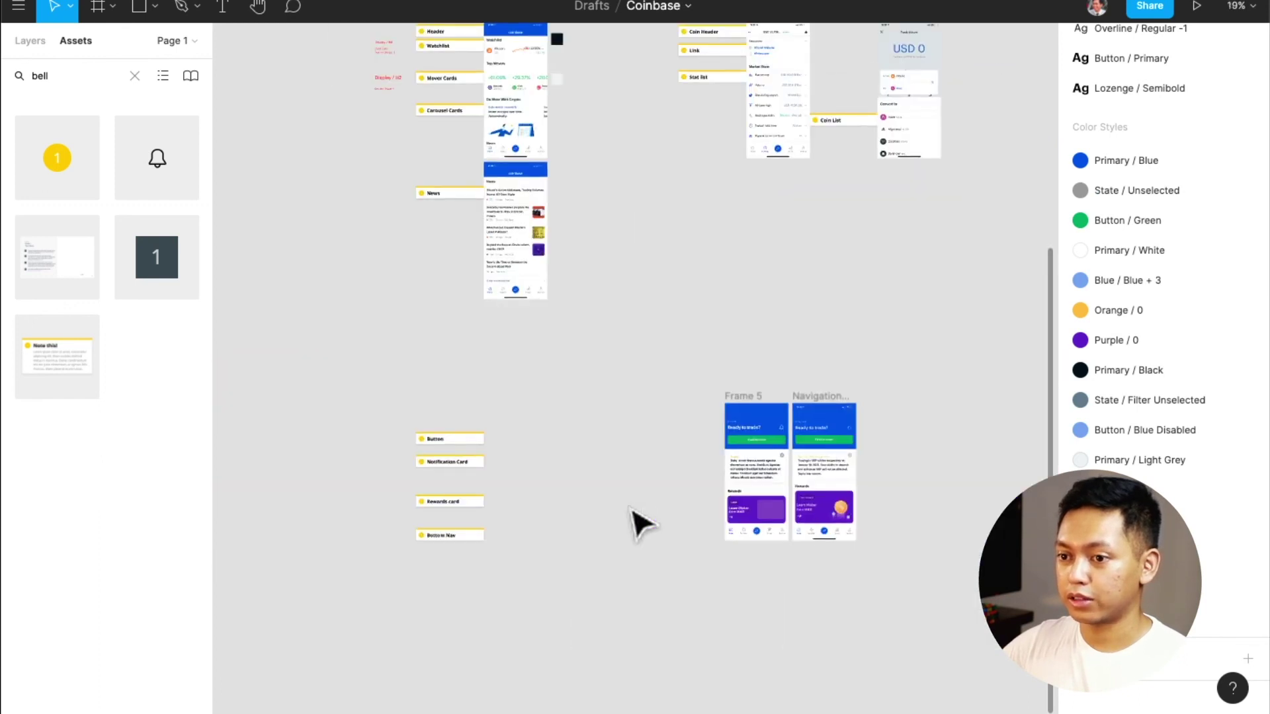
scroll(635, 519, up, 3)
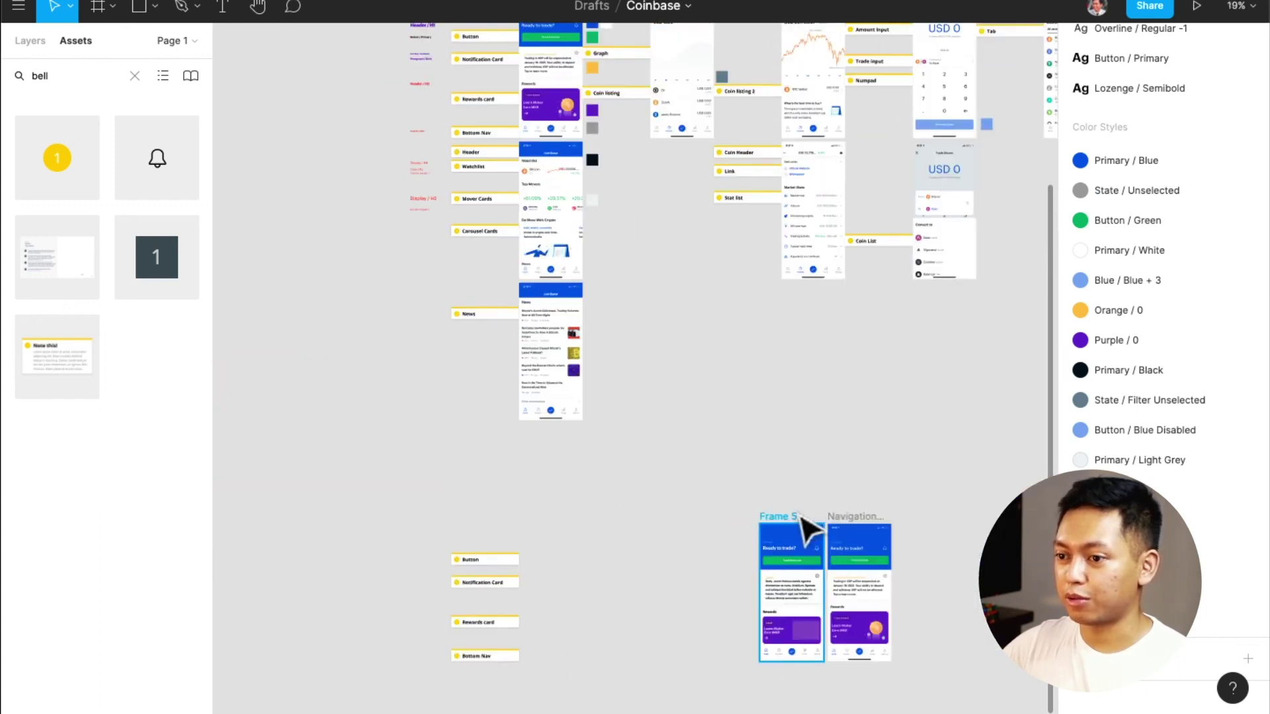
drag(802, 528, 705, 425)
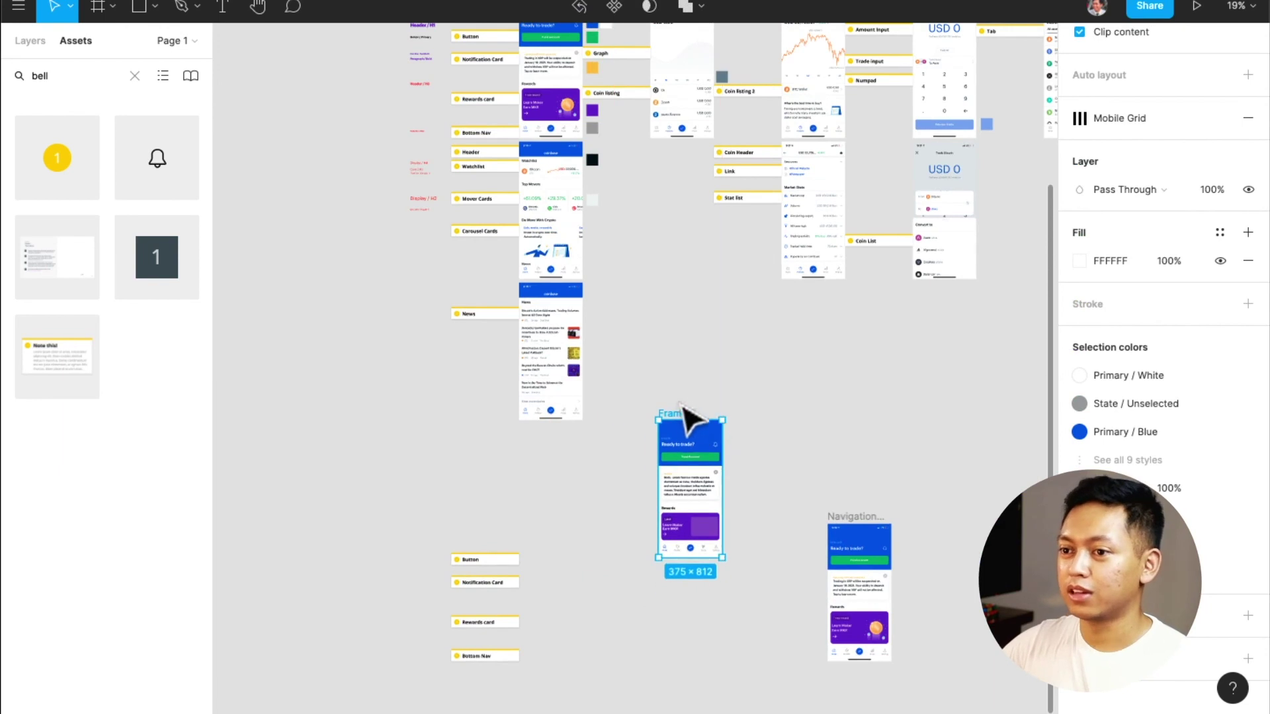
Shift-select the Watchlist and News screens and drag them beside Frame 5
scroll(607, 301, up, 3)
scroll(607, 301, up, 5)
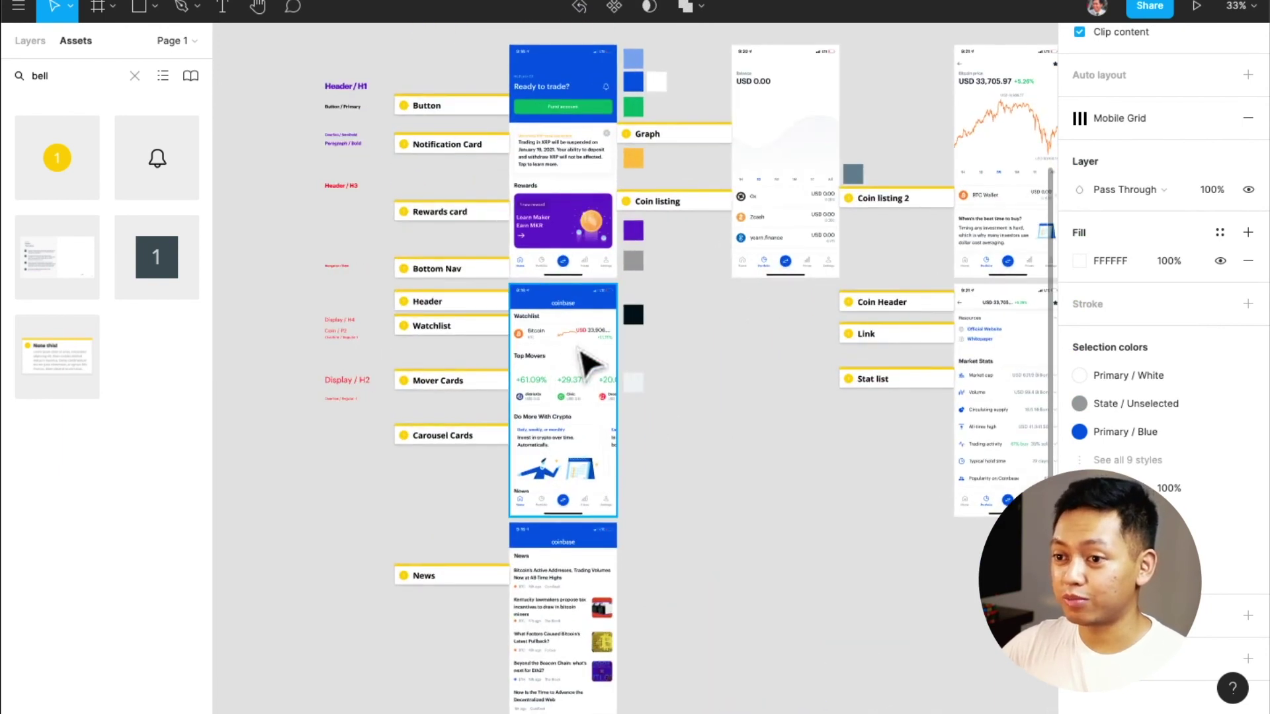
scroll(582, 355, down, 2)
click(597, 331)
shift+click(594, 476)
scroll(587, 510, down, 2)
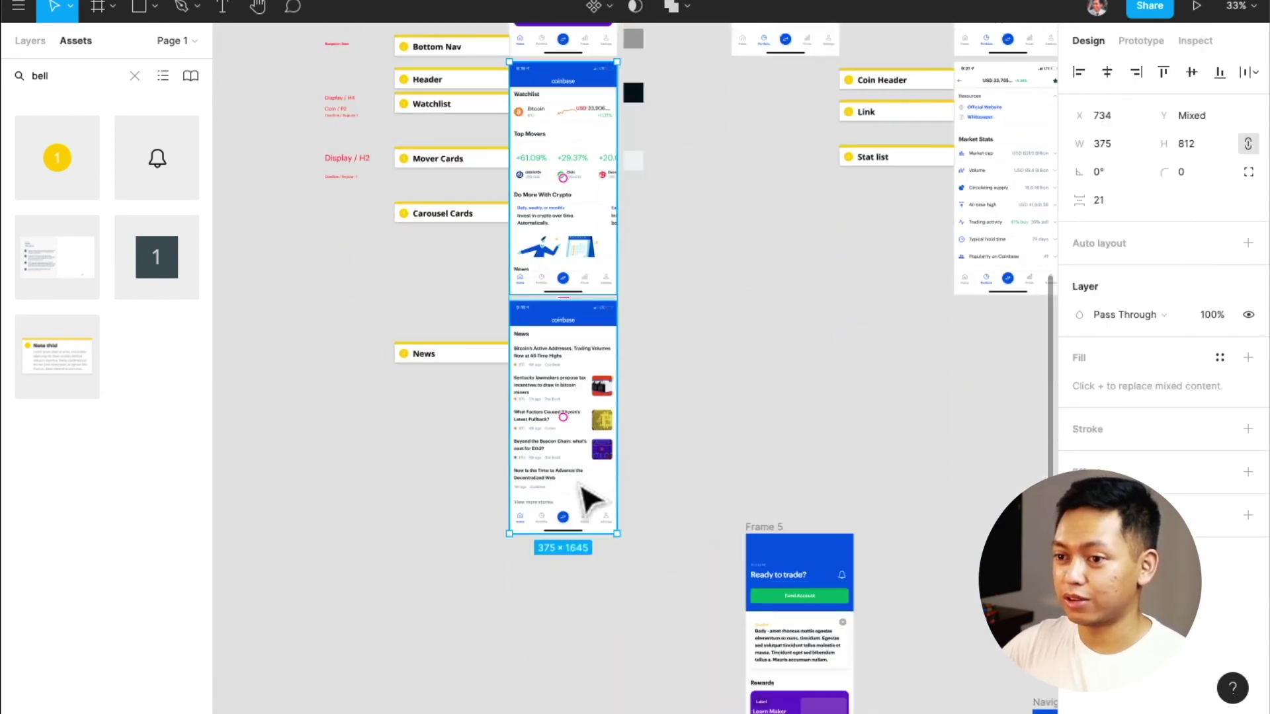
drag(598, 265, 963, 375)
scroll(860, 489, down, 6)
scroll(979, 377, left, 2)
scroll(981, 369, right, 4)
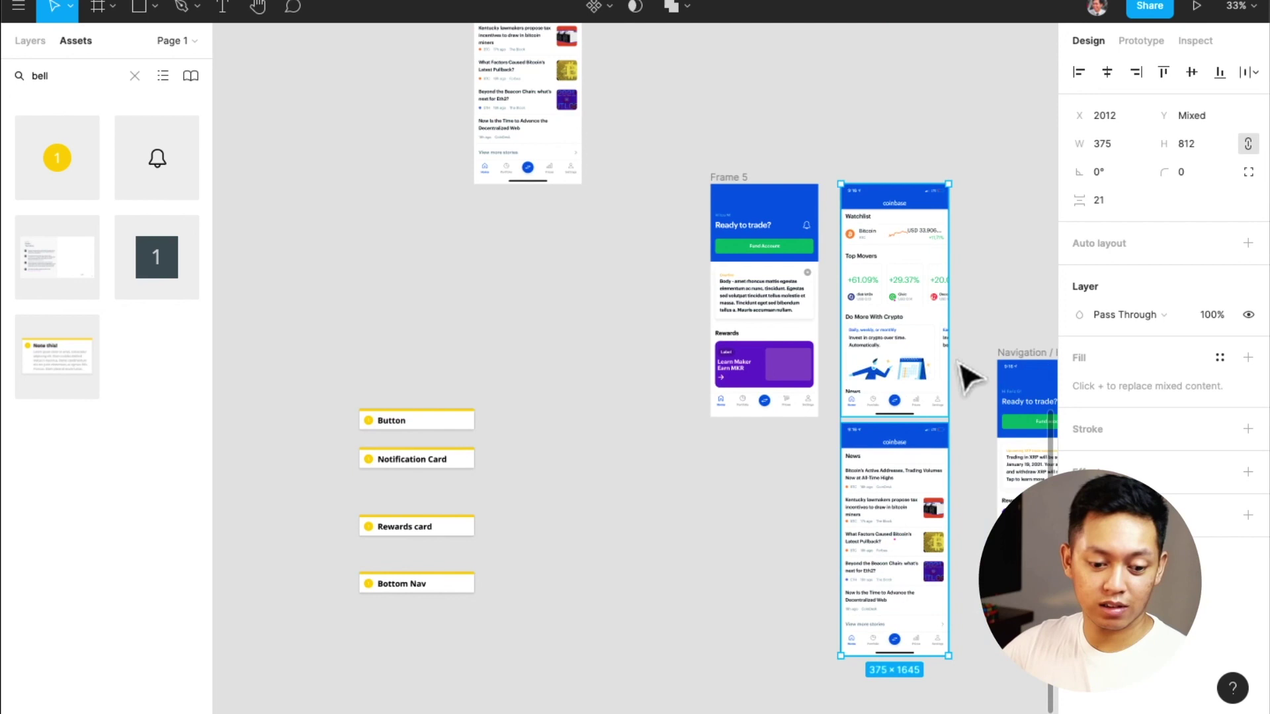
scroll(959, 361, up, 3)
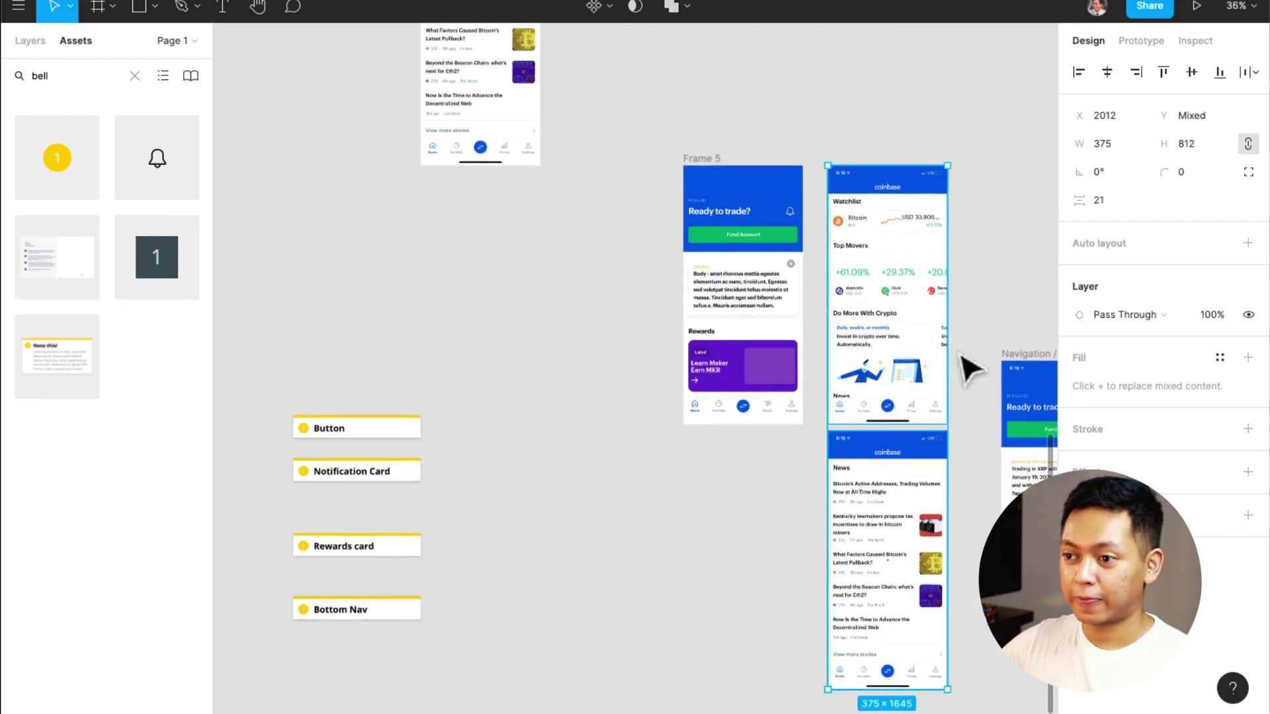
click(968, 345)
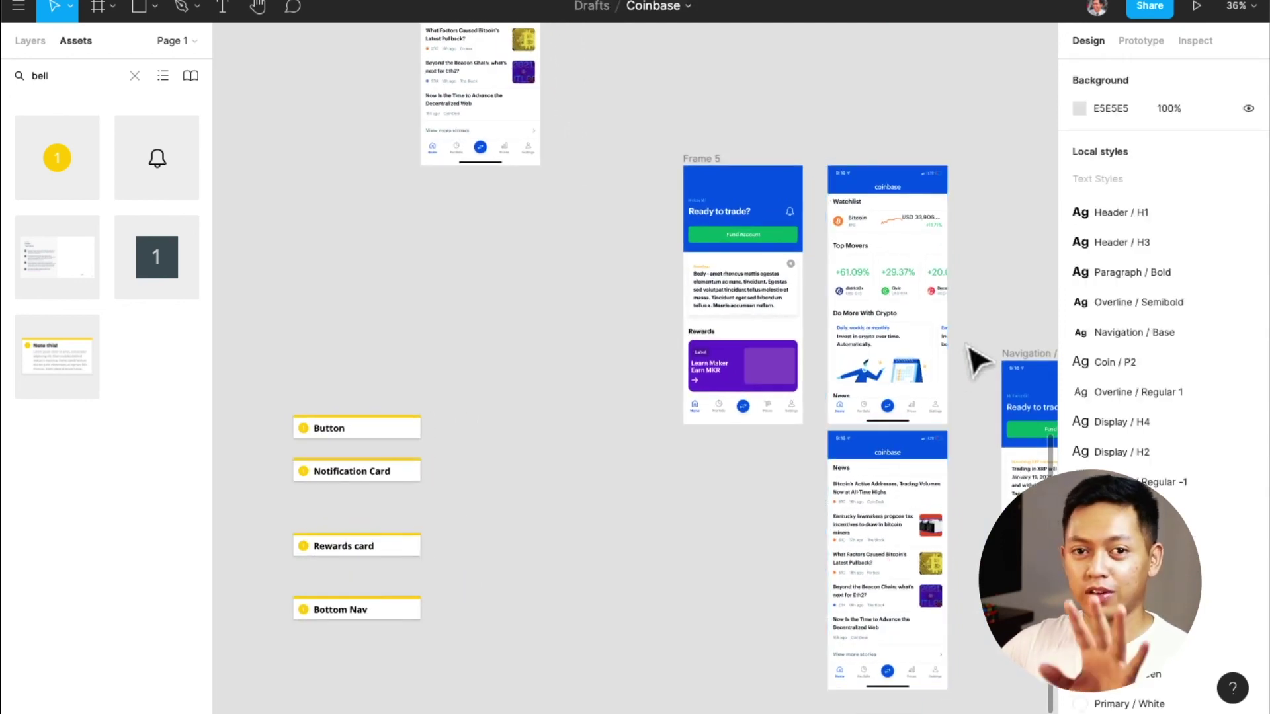